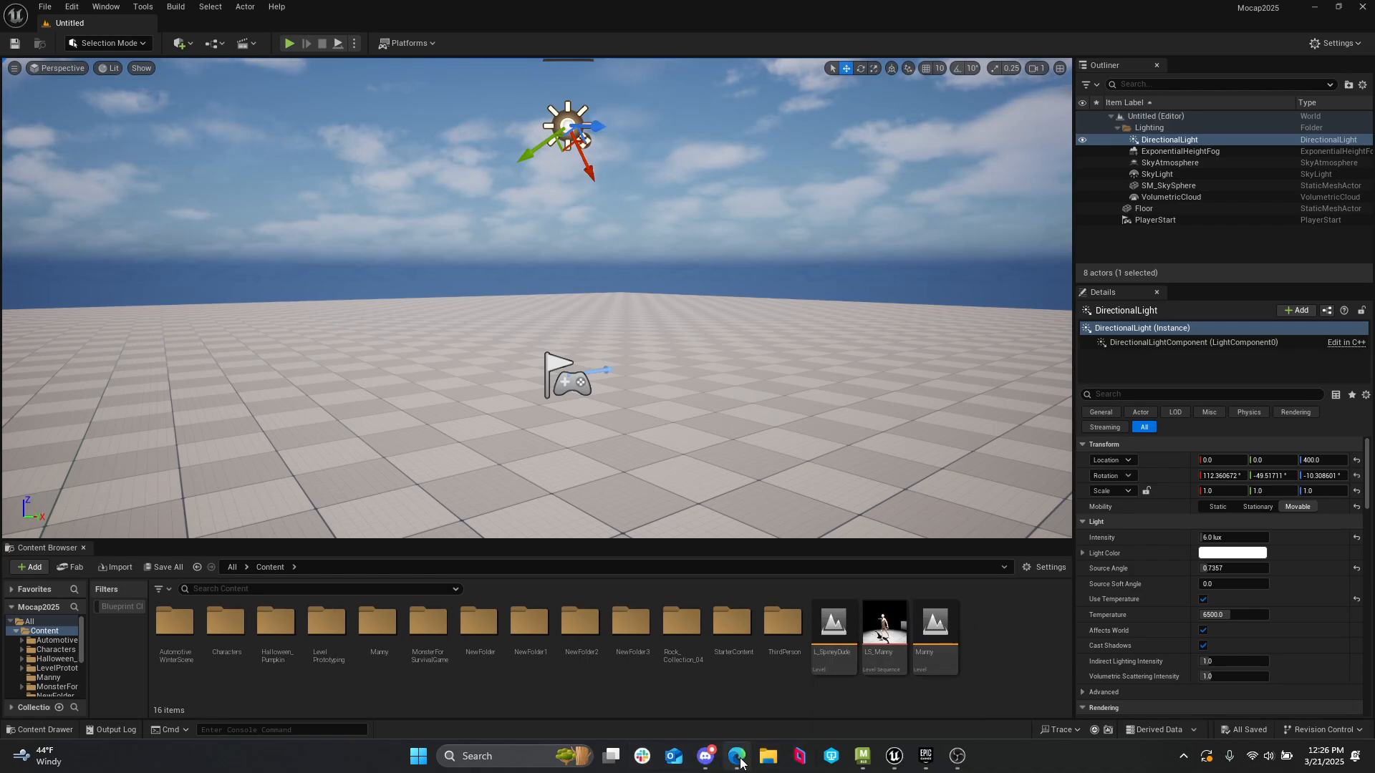
- Switch to MetaHuman Creator in the browser and inspect the Amelia character's head and upper body from several angles
{"action": "mouse_move", "coordinate": [737, 756]}
{"action": "left_click", "coordinate": [741, 712]}
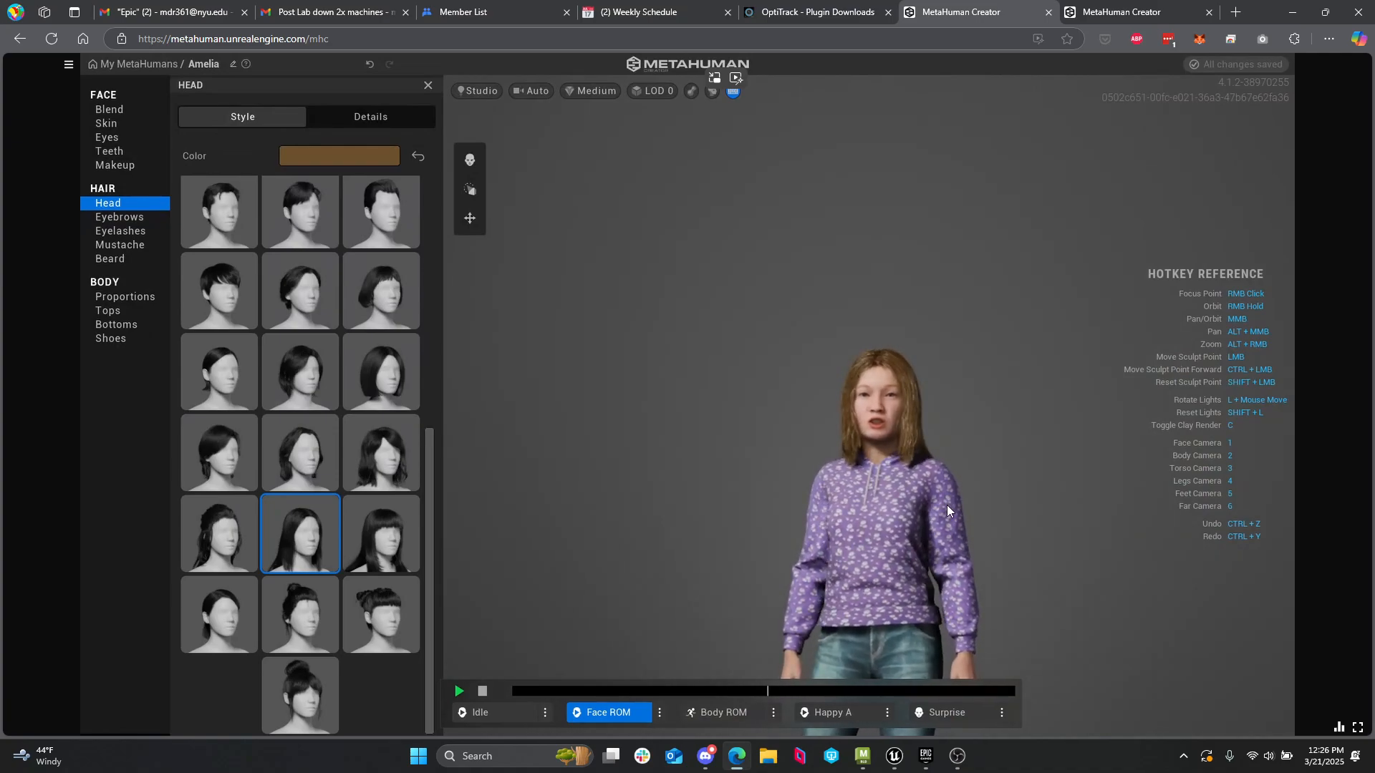
{"action": "scroll", "coordinate": [944, 527], "scroll_direction": "up", "scroll_amount": 3}
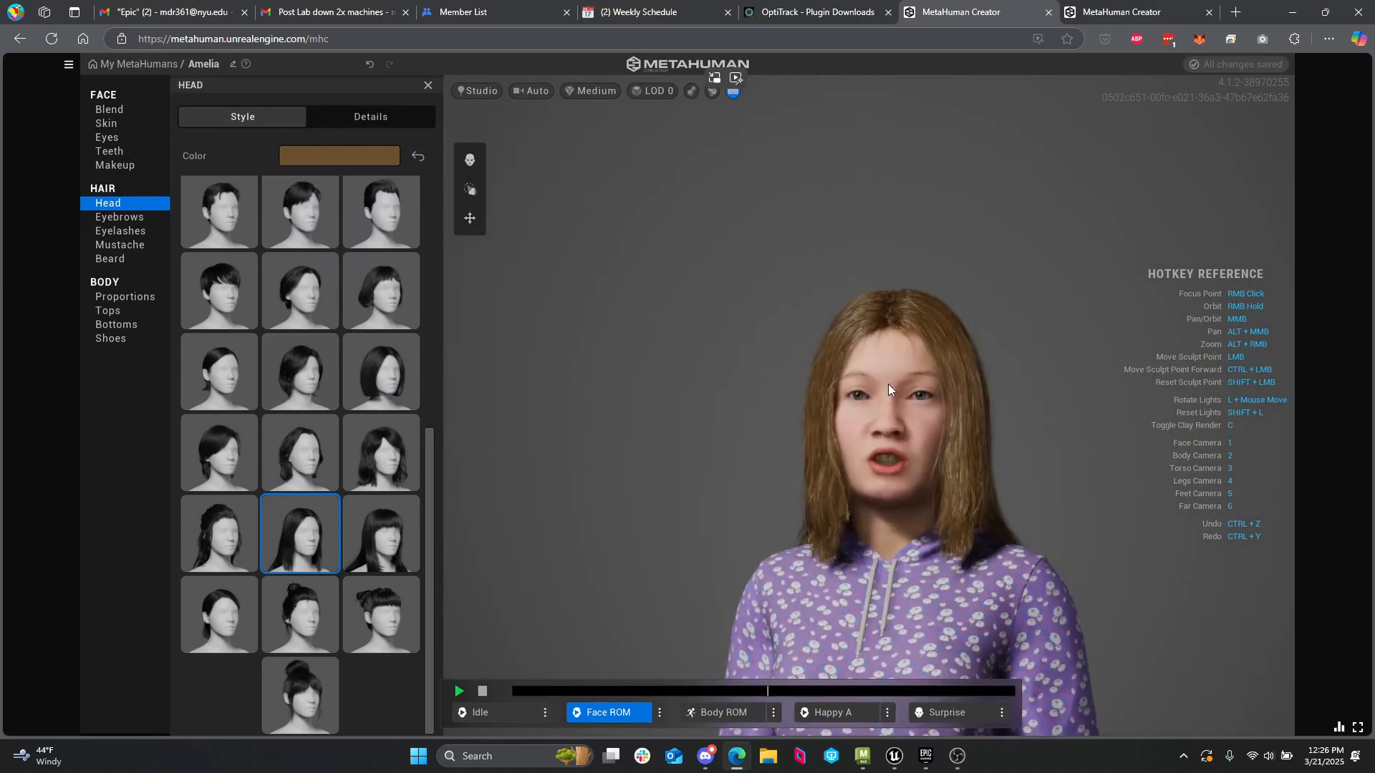
{"action": "right_click_drag", "start_coordinate": [888, 384], "coordinate": [818, 284]}
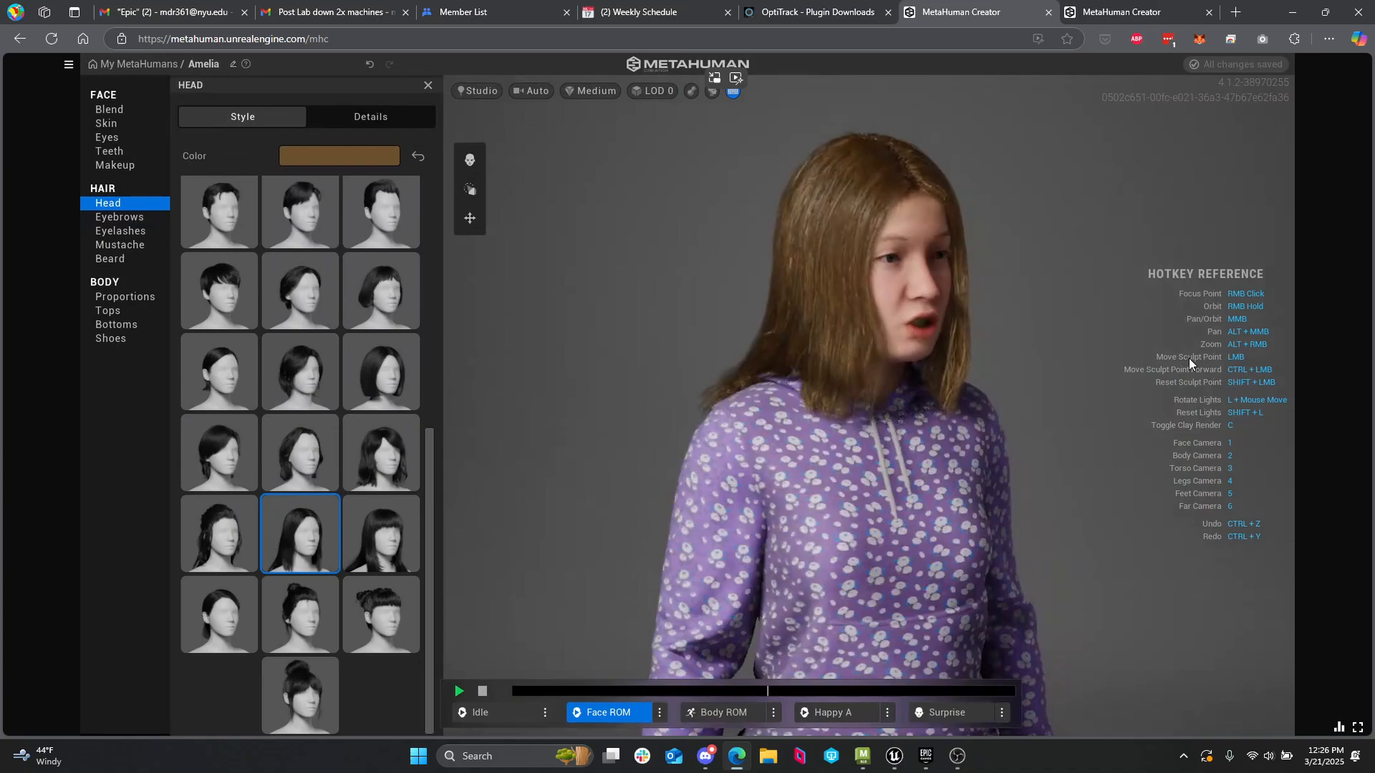
{"action": "right_click_drag", "start_coordinate": [815, 356], "coordinate": [577, 365]}
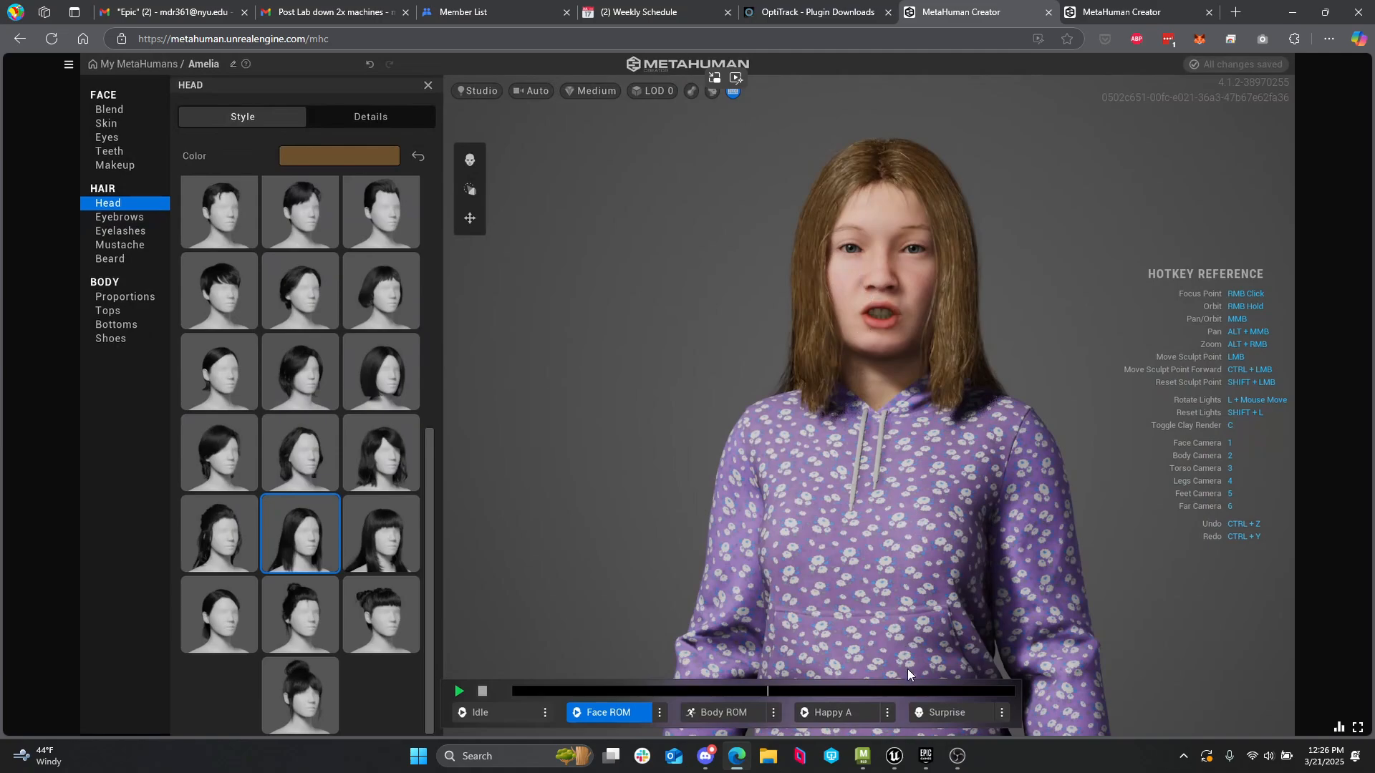
- Switch back to the Unreal Editor and open Quixel Bridge
{"action": "left_click", "coordinate": [894, 756]}
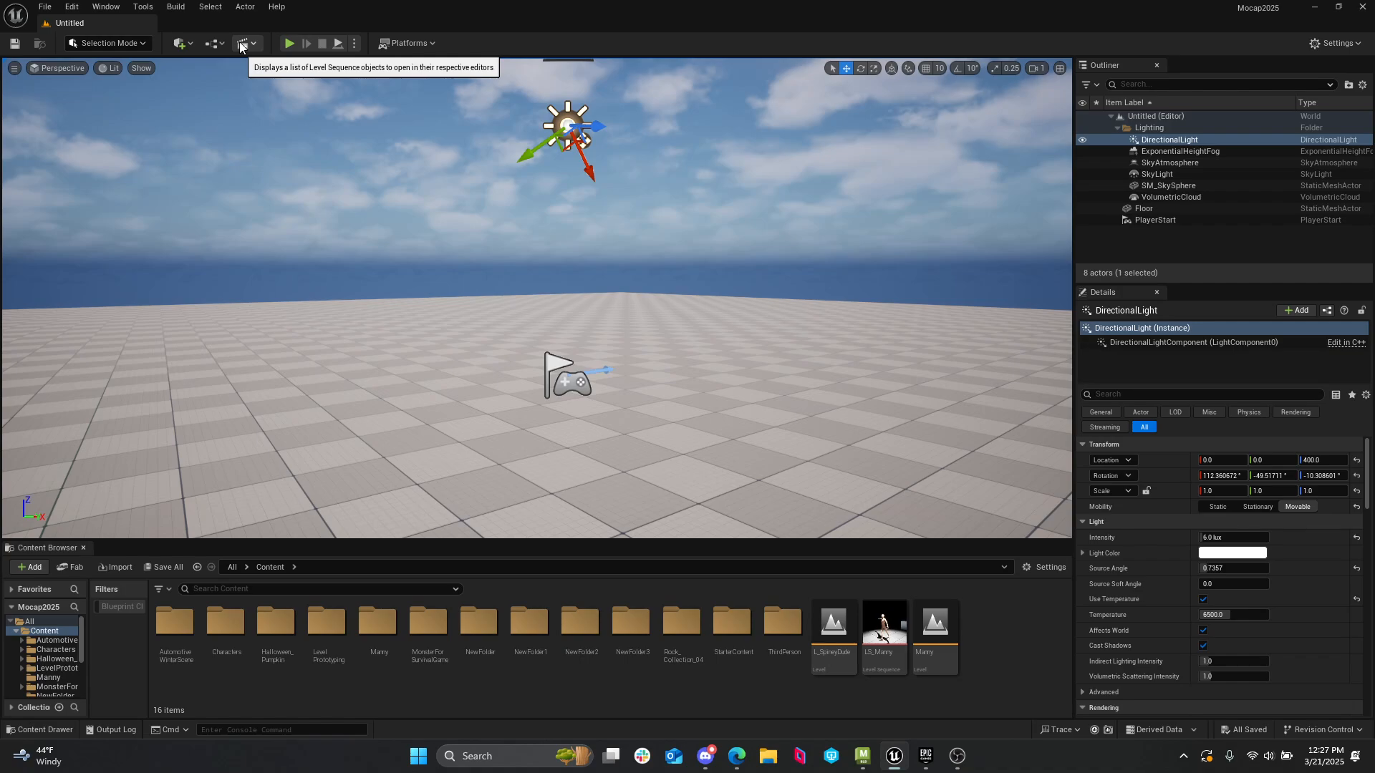
{"action": "right_click_drag", "start_coordinate": [617, 204], "coordinate": [589, 313]}
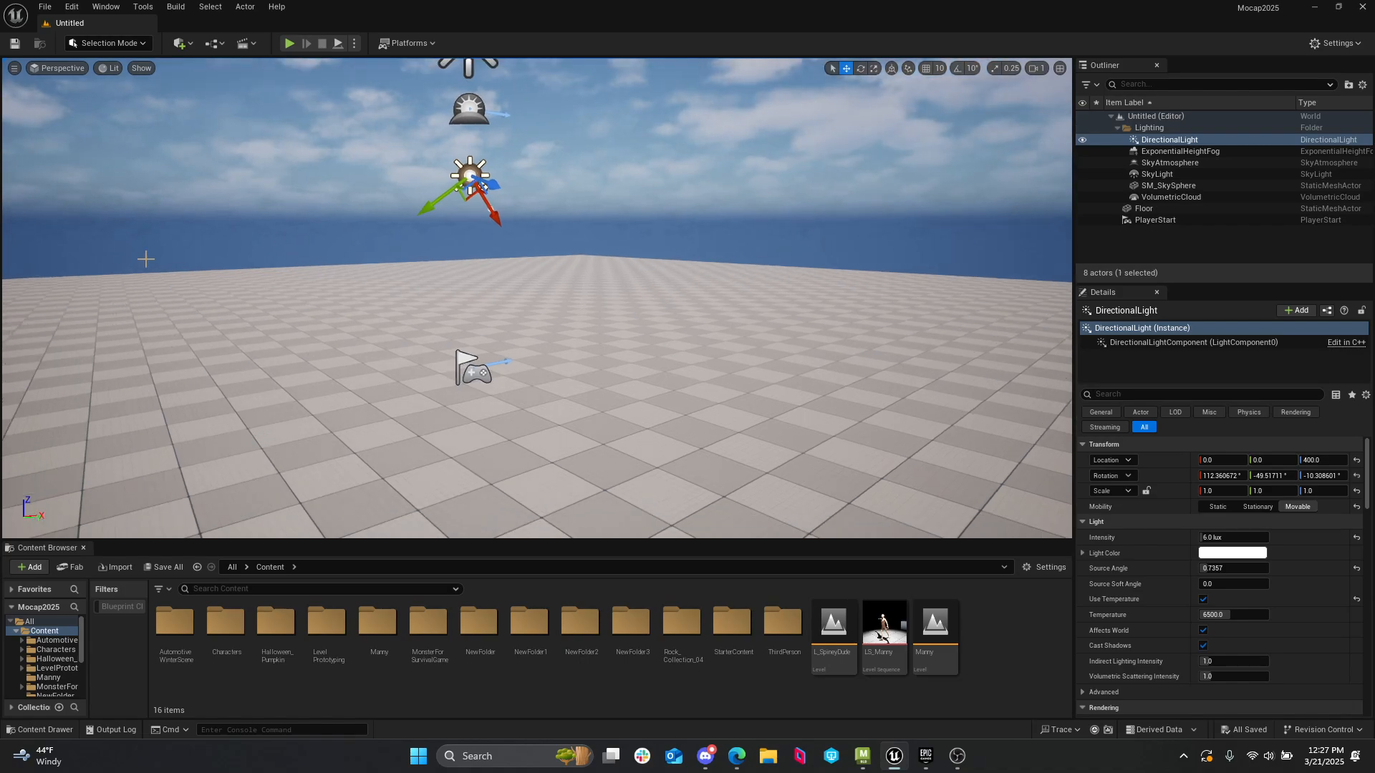
{"action": "scroll", "coordinate": [74, 638], "scroll_direction": "down", "scroll_amount": 5}
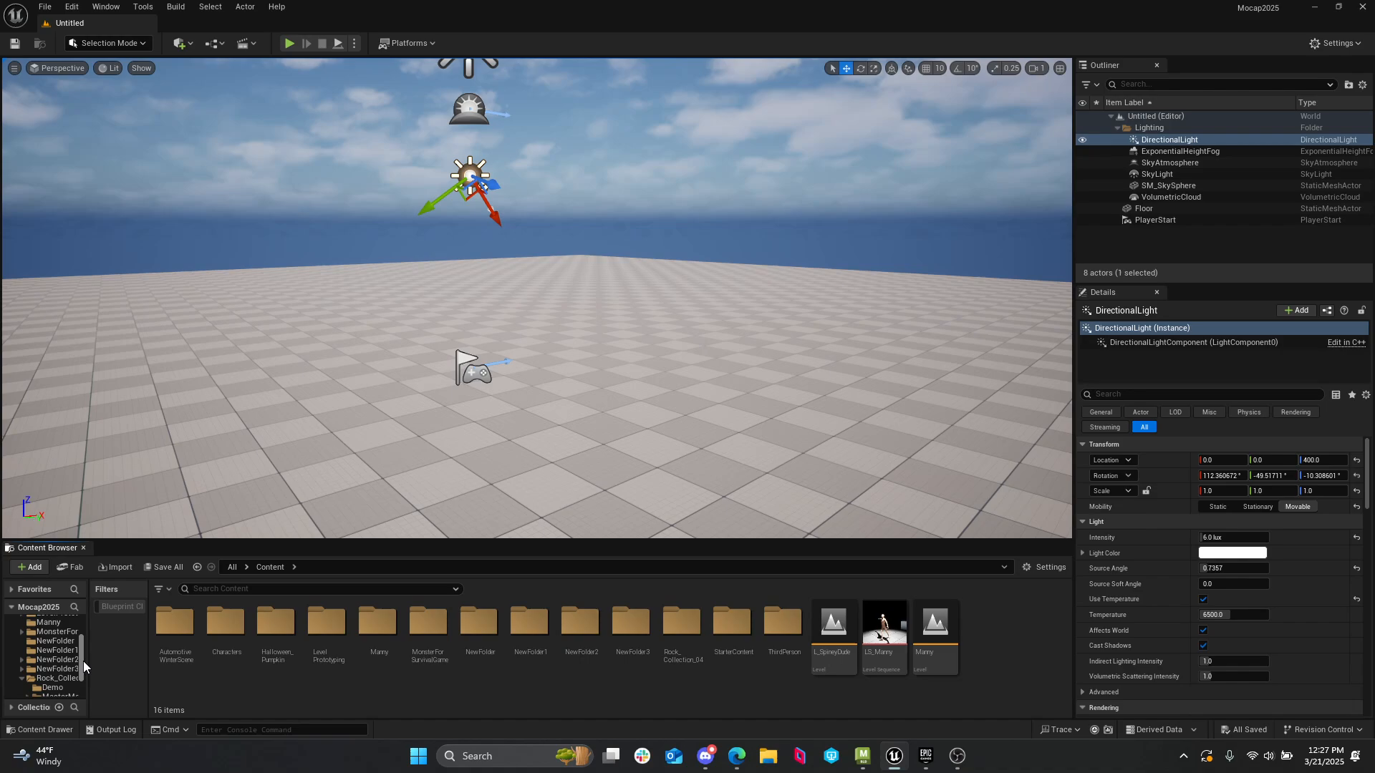
{"action": "scroll", "coordinate": [88, 663], "scroll_direction": "up", "scroll_amount": 5}
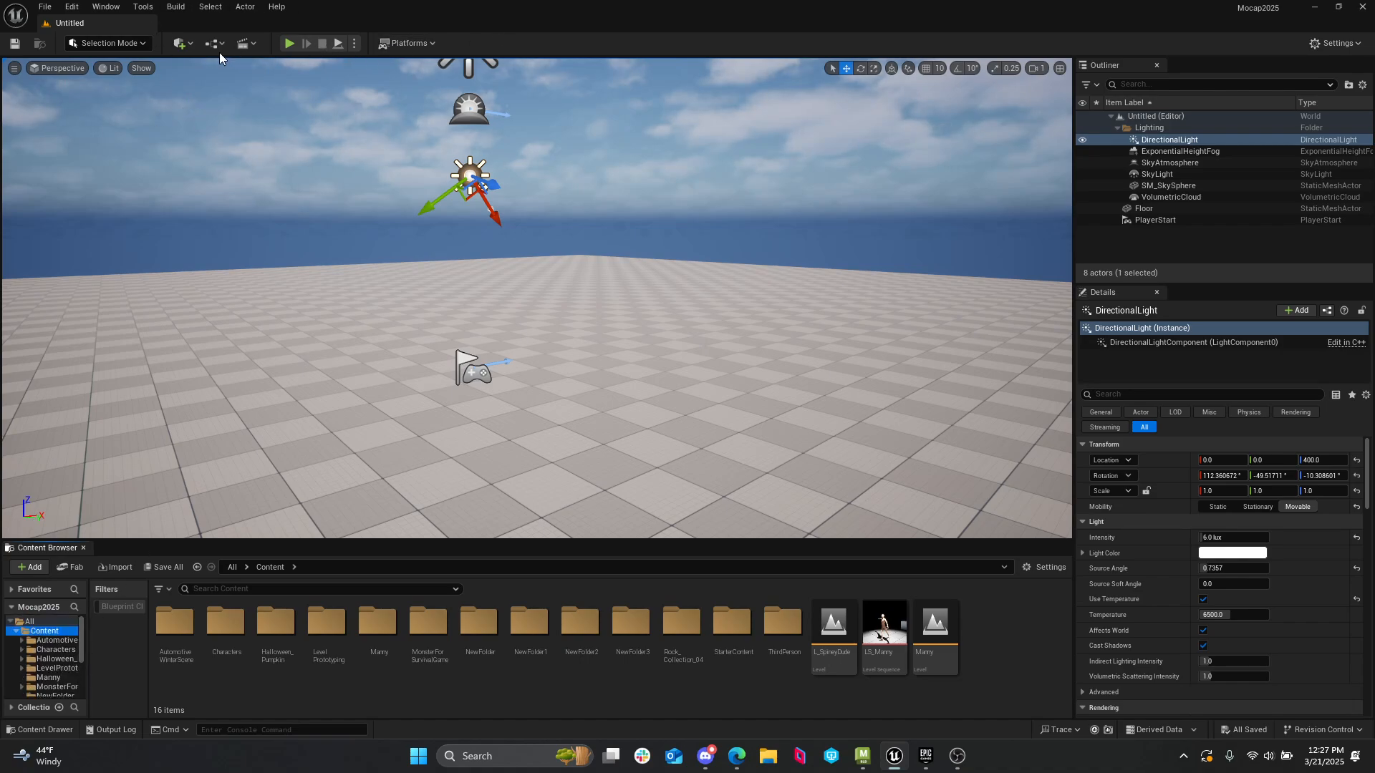
{"action": "left_click", "coordinate": [183, 43]}
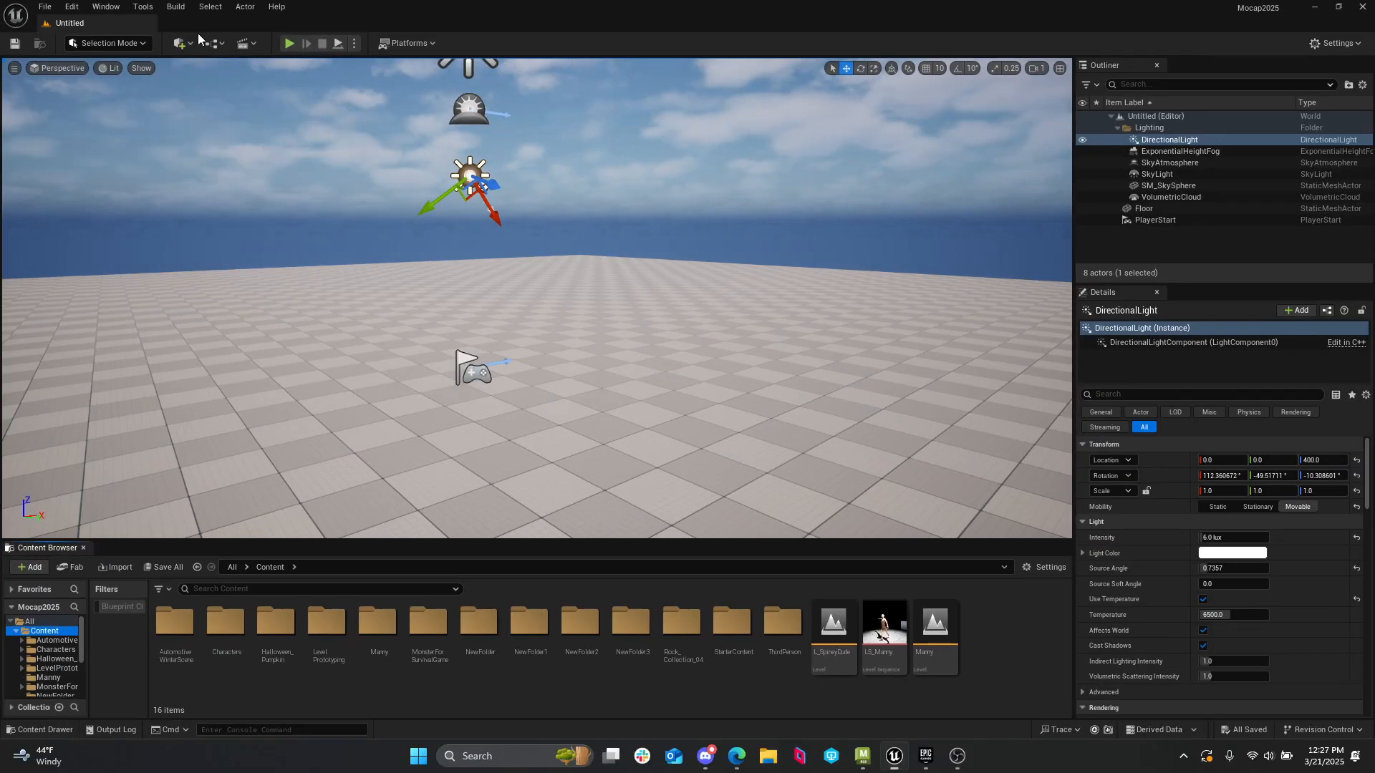
{"action": "left_click", "coordinate": [183, 43]}
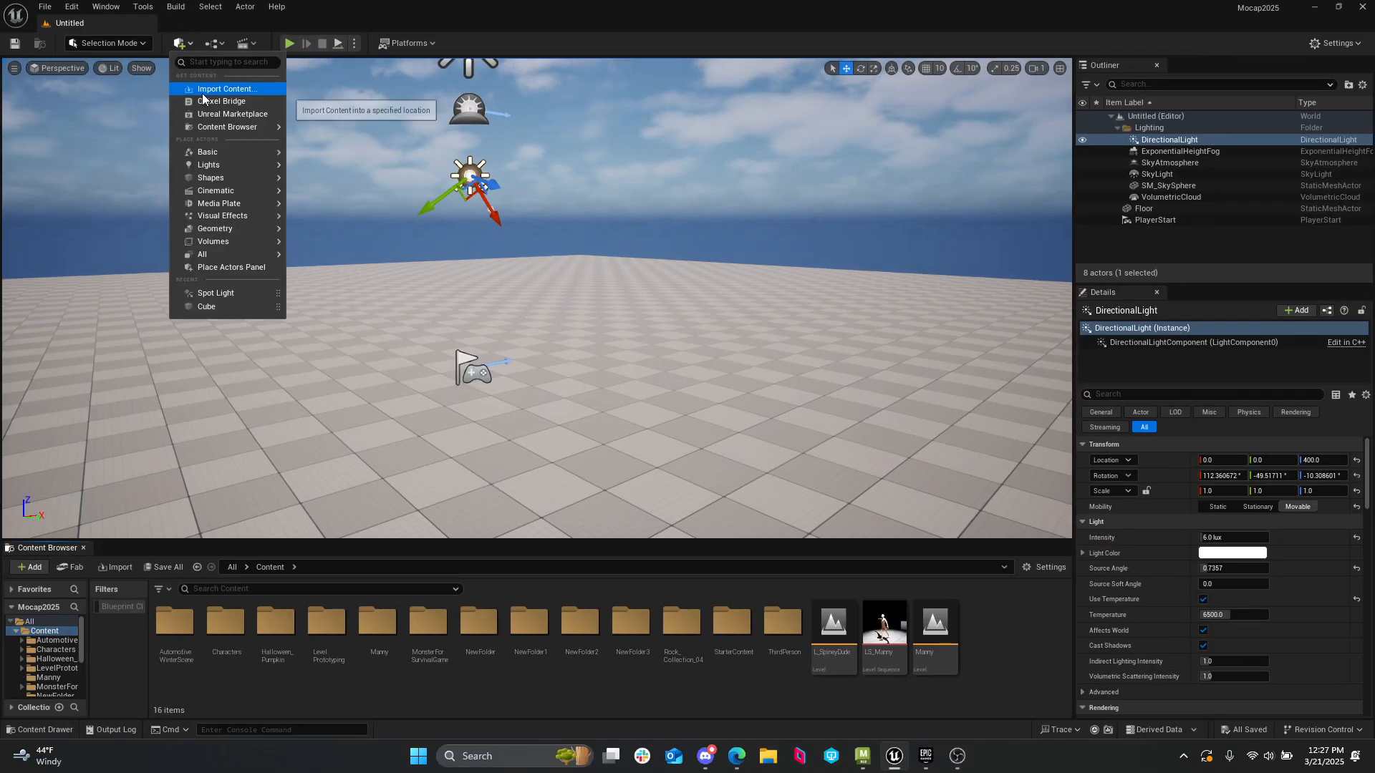
{"action": "left_click", "coordinate": [218, 102]}
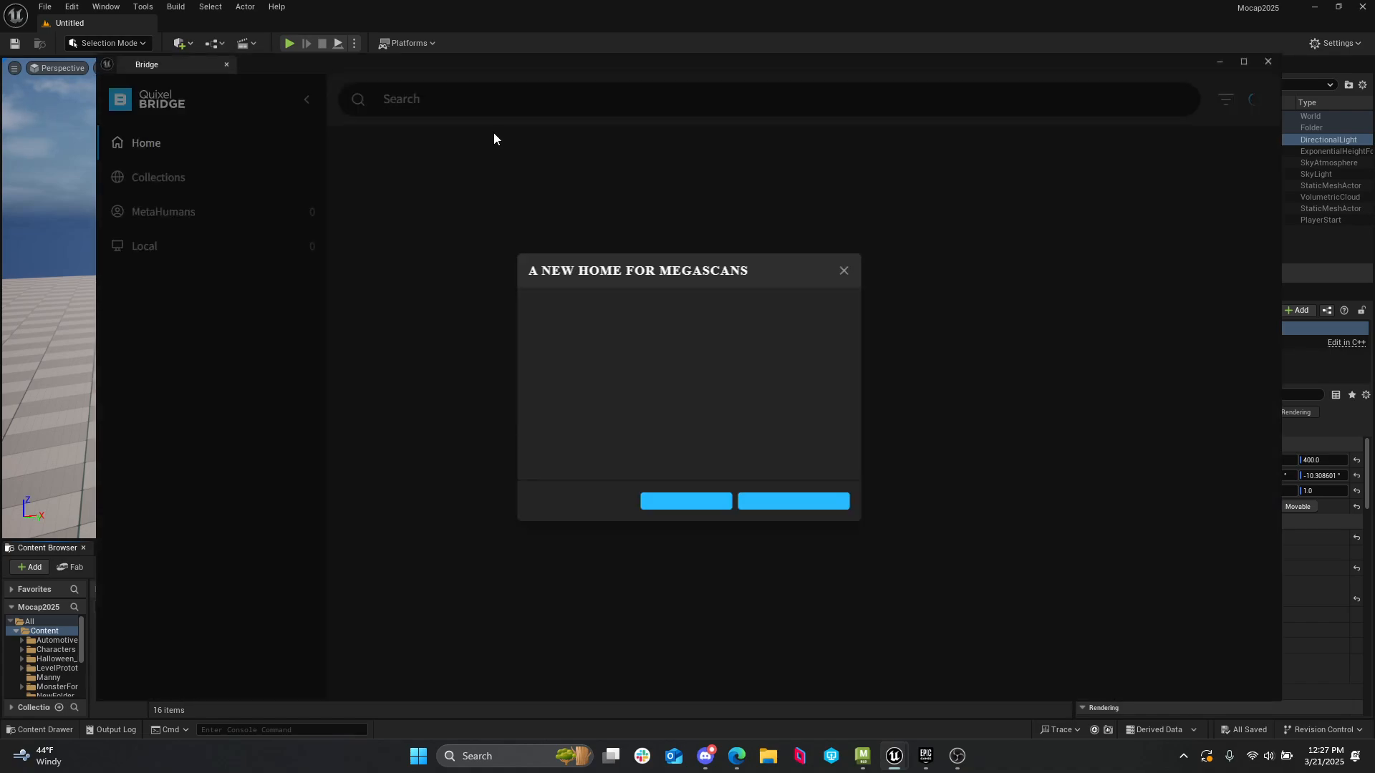
- Stay in Bridge at the Megascans relocation notice and dismiss the Fab announcement banner
{"action": "left_click", "coordinate": [958, 763]}
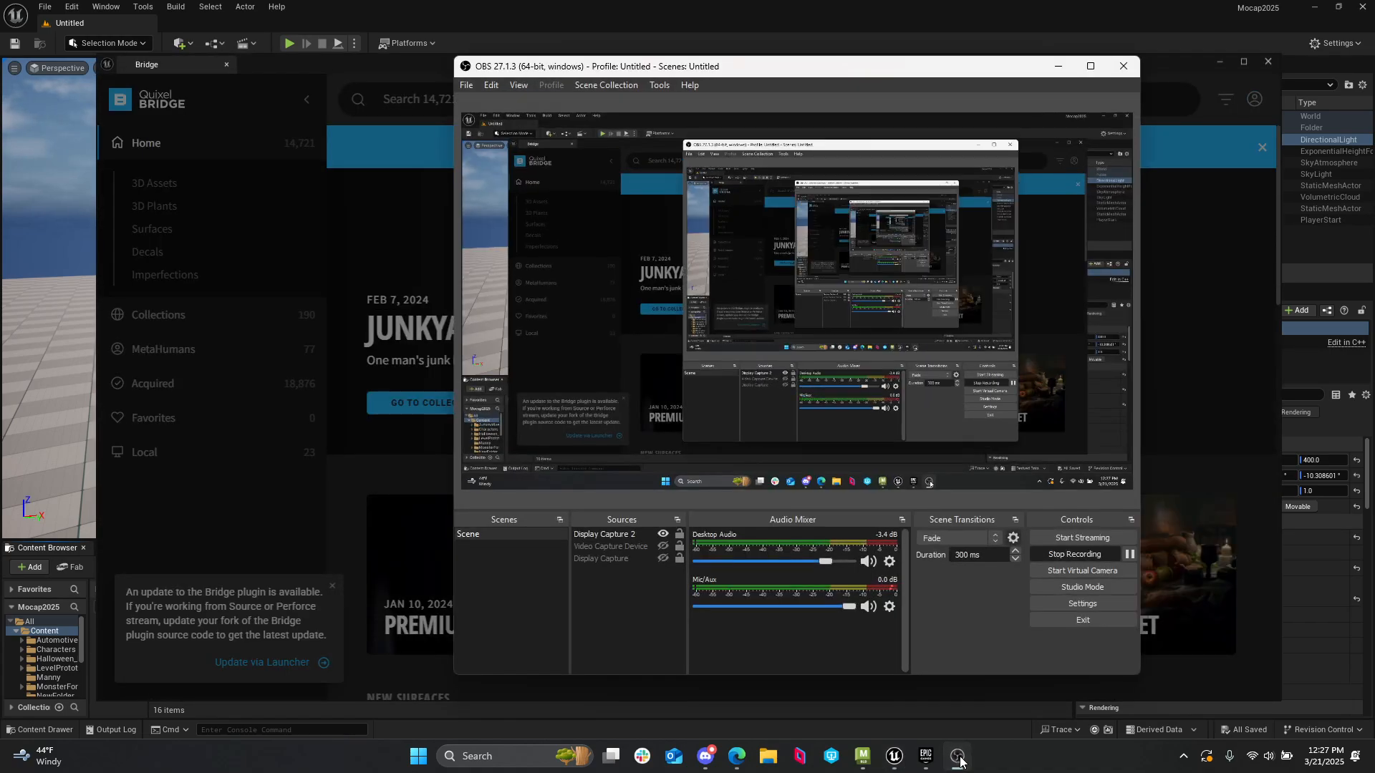
{"action": "left_click", "coordinate": [957, 763]}
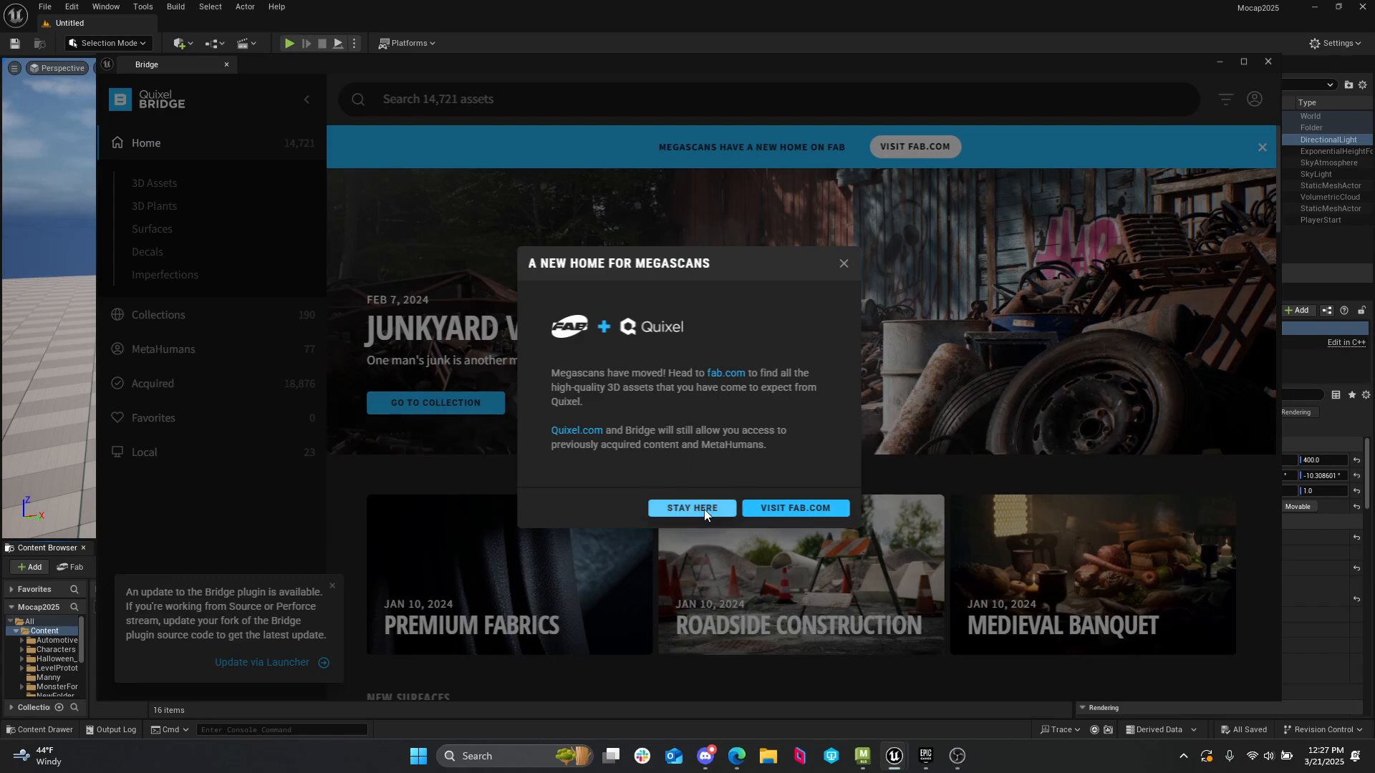
{"action": "left_click", "coordinate": [706, 513]}
{"action": "left_click", "coordinate": [1262, 148]}
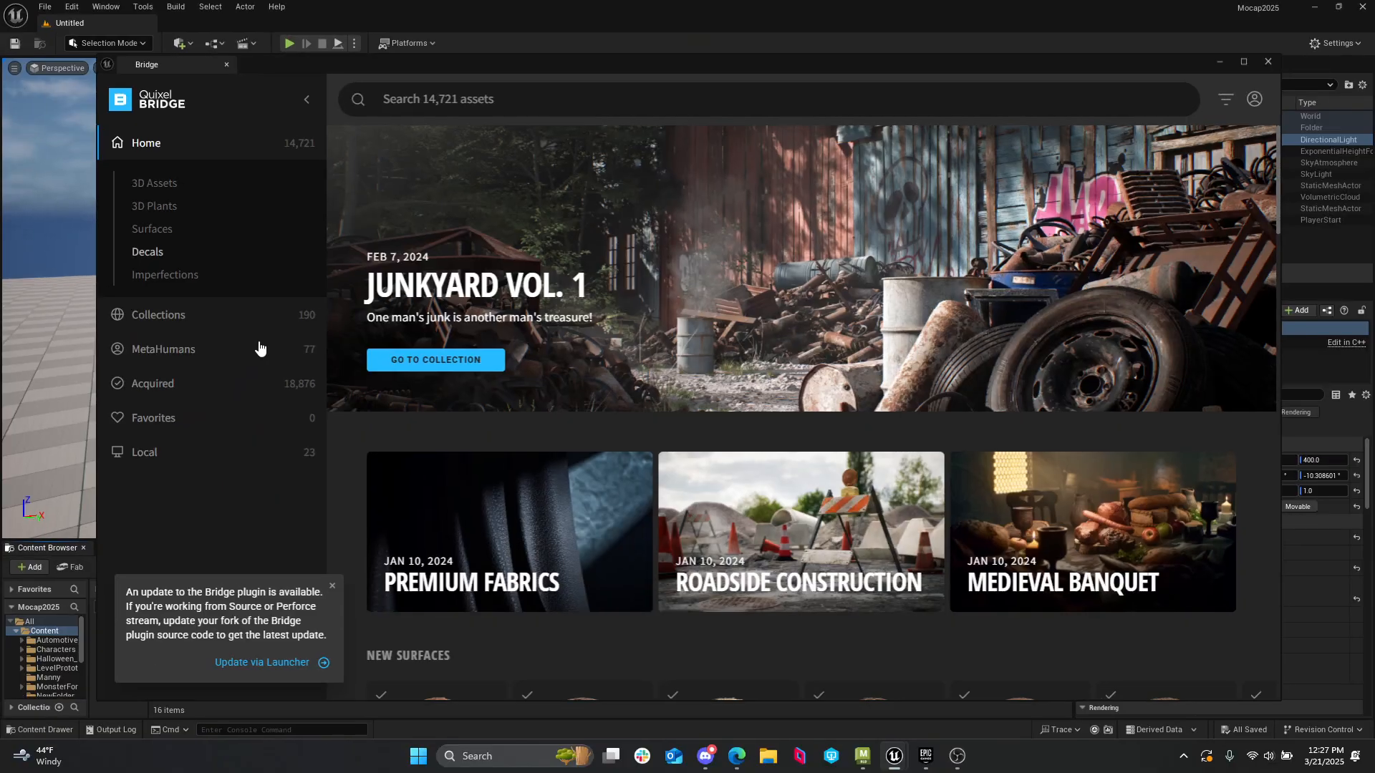
- Show the MetaHuman Presets in Bridge and browse the full set of preset characters
{"action": "left_click", "coordinate": [532, 423]}
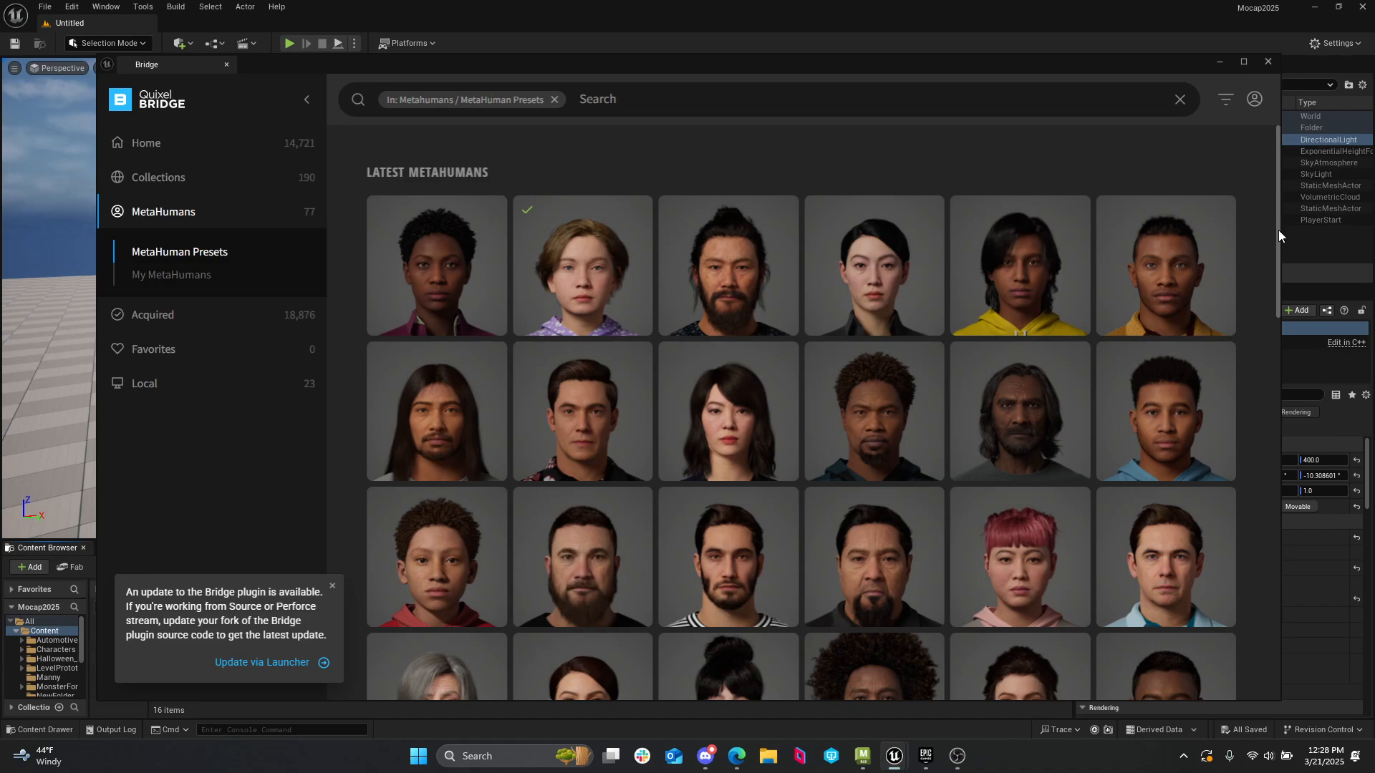
{"action": "scroll", "coordinate": [1290, 283], "scroll_direction": "down", "scroll_amount": 1}
{"action": "scroll", "coordinate": [1273, 414], "scroll_direction": "down", "scroll_amount": 7}
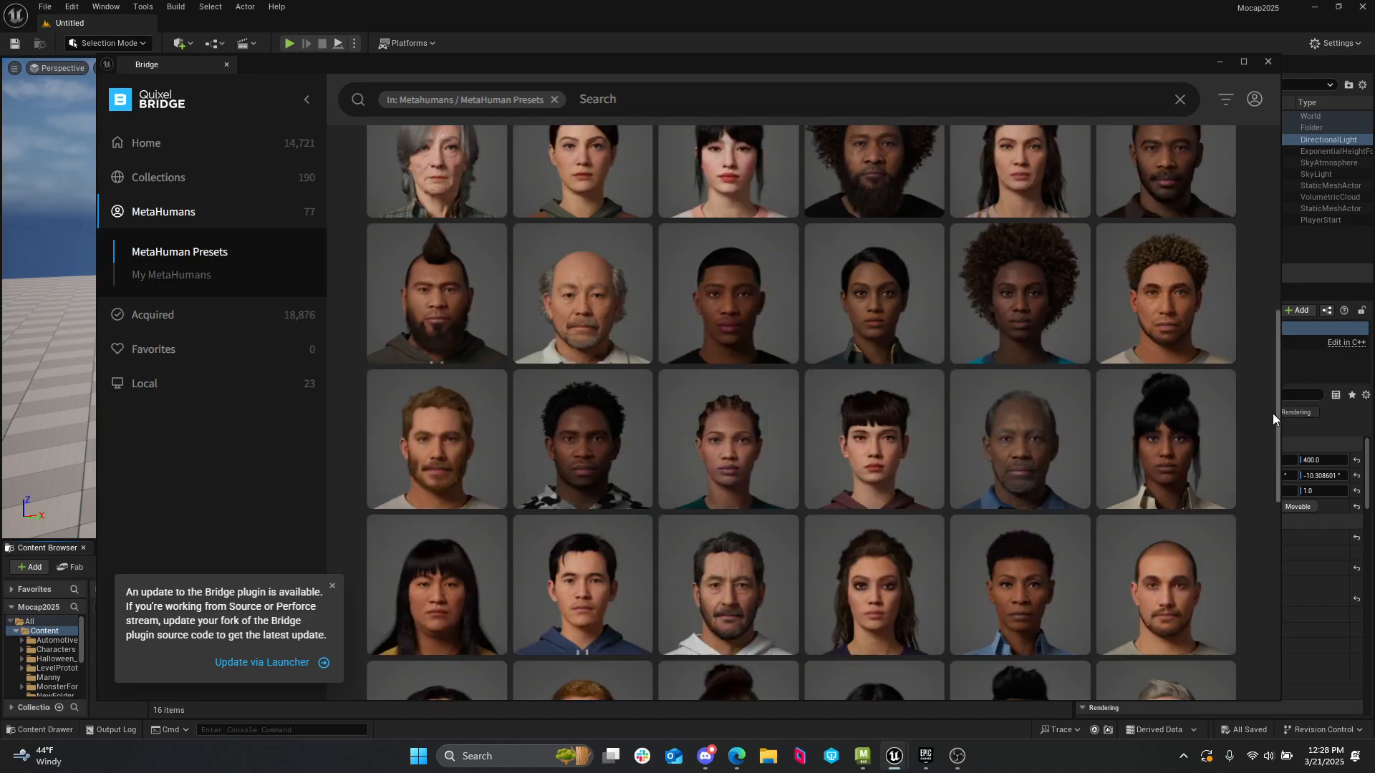
{"action": "scroll", "coordinate": [1275, 419], "scroll_direction": "down", "scroll_amount": 9}
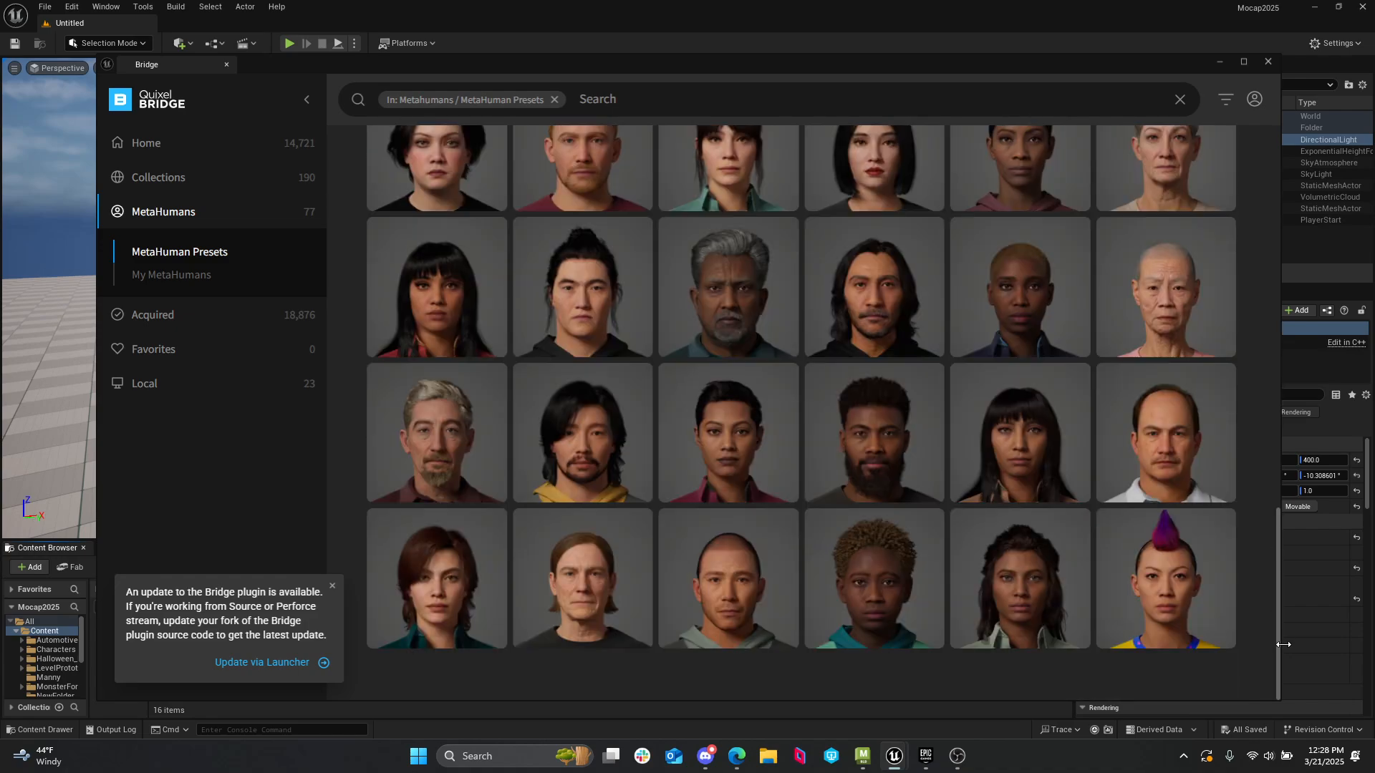
{"action": "scroll", "coordinate": [1264, 530], "scroll_direction": "up", "scroll_amount": 16}
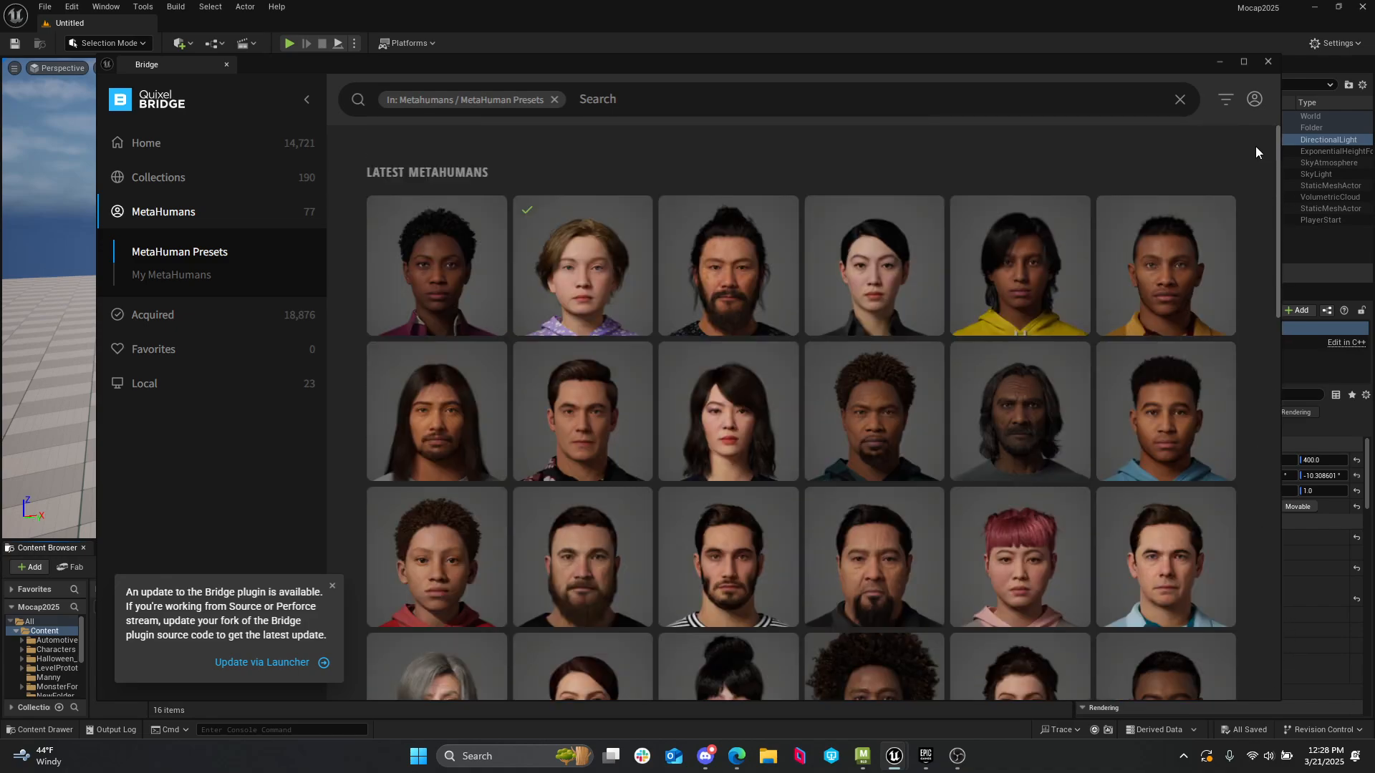
- Check the signed-in account and the My MetaHumans collection, and return to the MetaHuman Presets
{"action": "left_click", "coordinate": [1254, 100]}
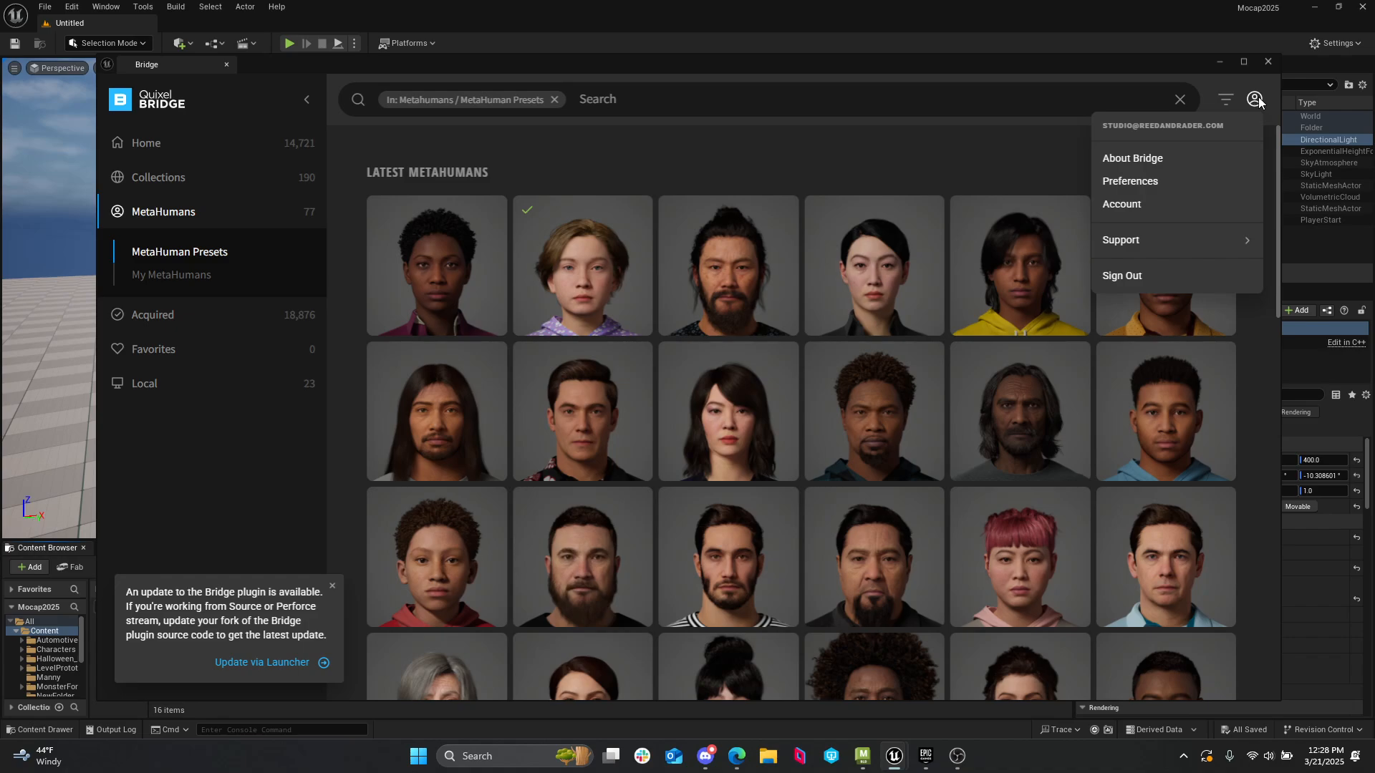
{"action": "left_click", "coordinate": [634, 164]}
{"action": "left_click", "coordinate": [171, 275]}
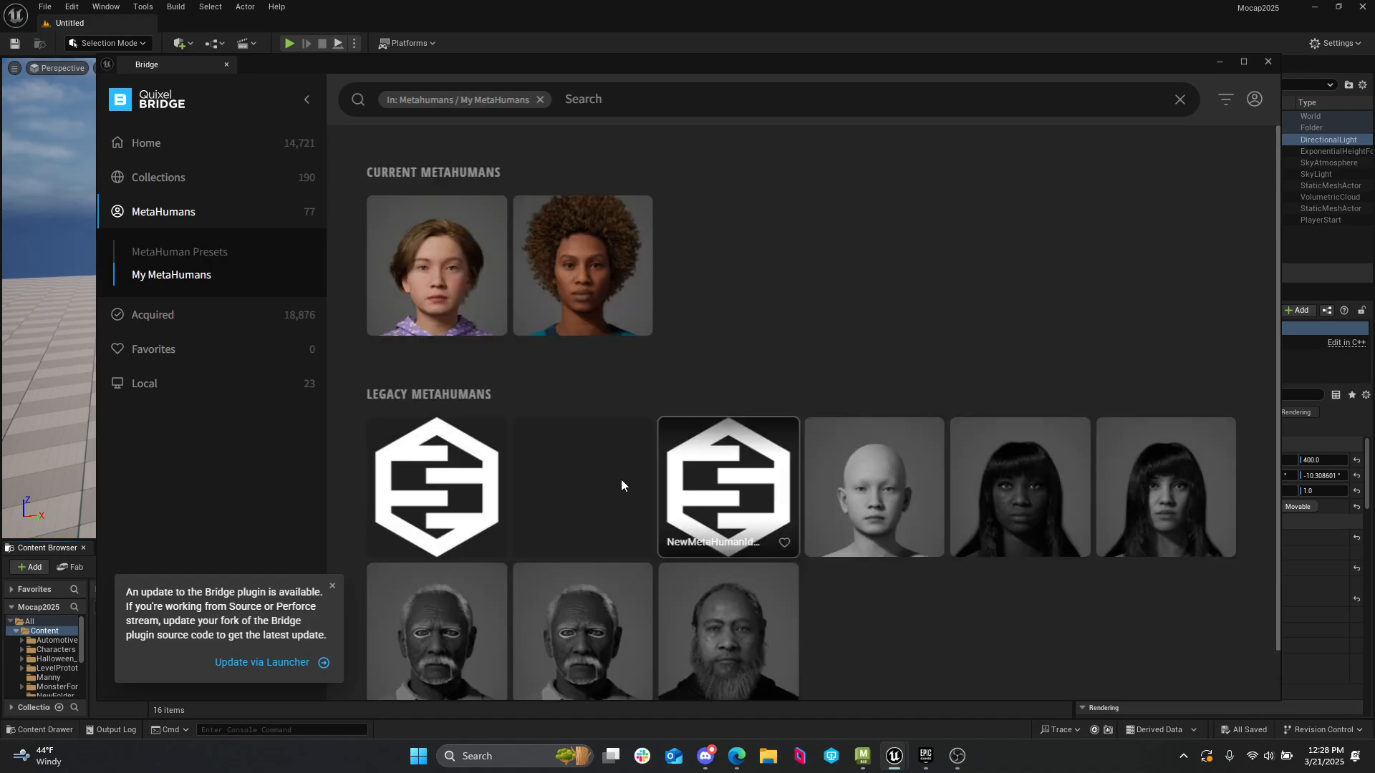
{"action": "left_click", "coordinate": [226, 262]}
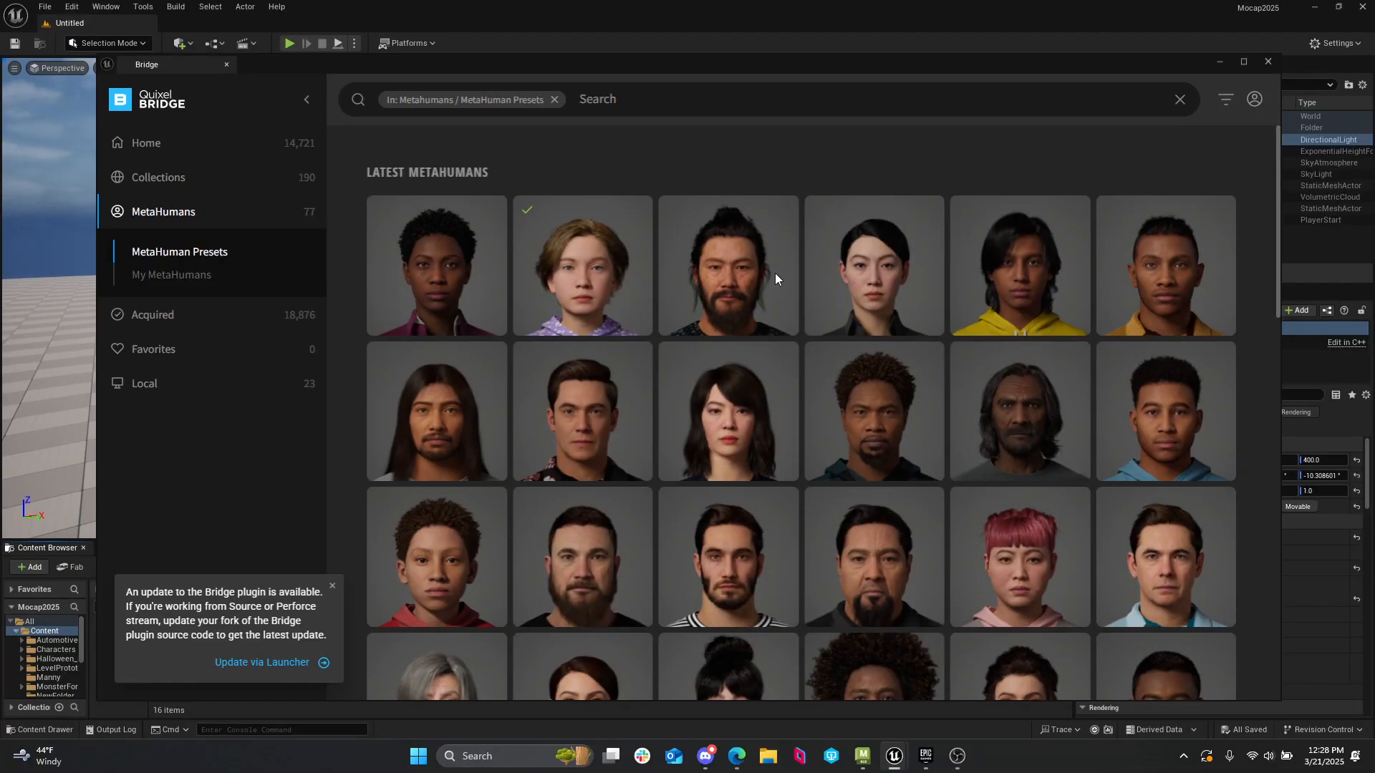
- Add the Amelia MetaHuman preset to the project at Cinematic (Complete) quality
{"action": "left_click", "coordinate": [581, 264]}
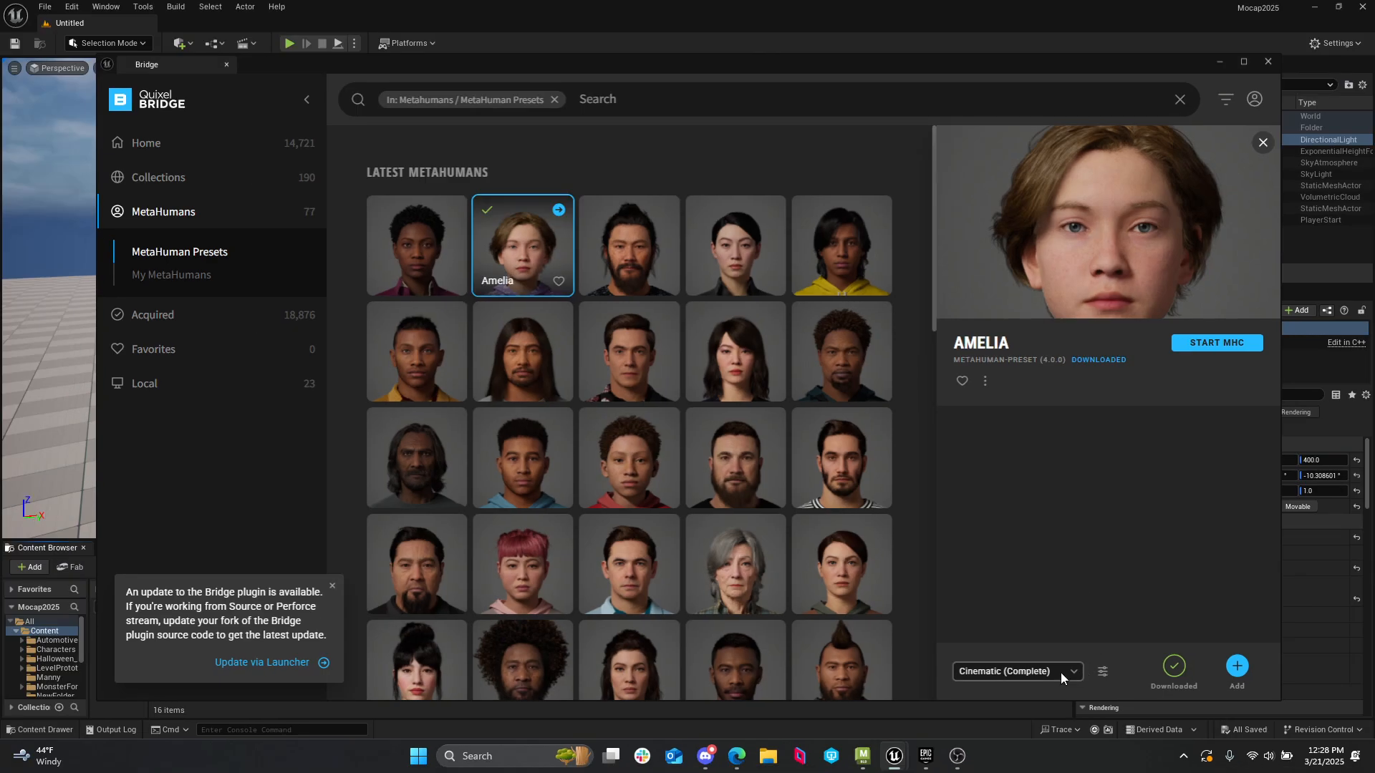
{"action": "left_click", "coordinate": [1140, 628]}
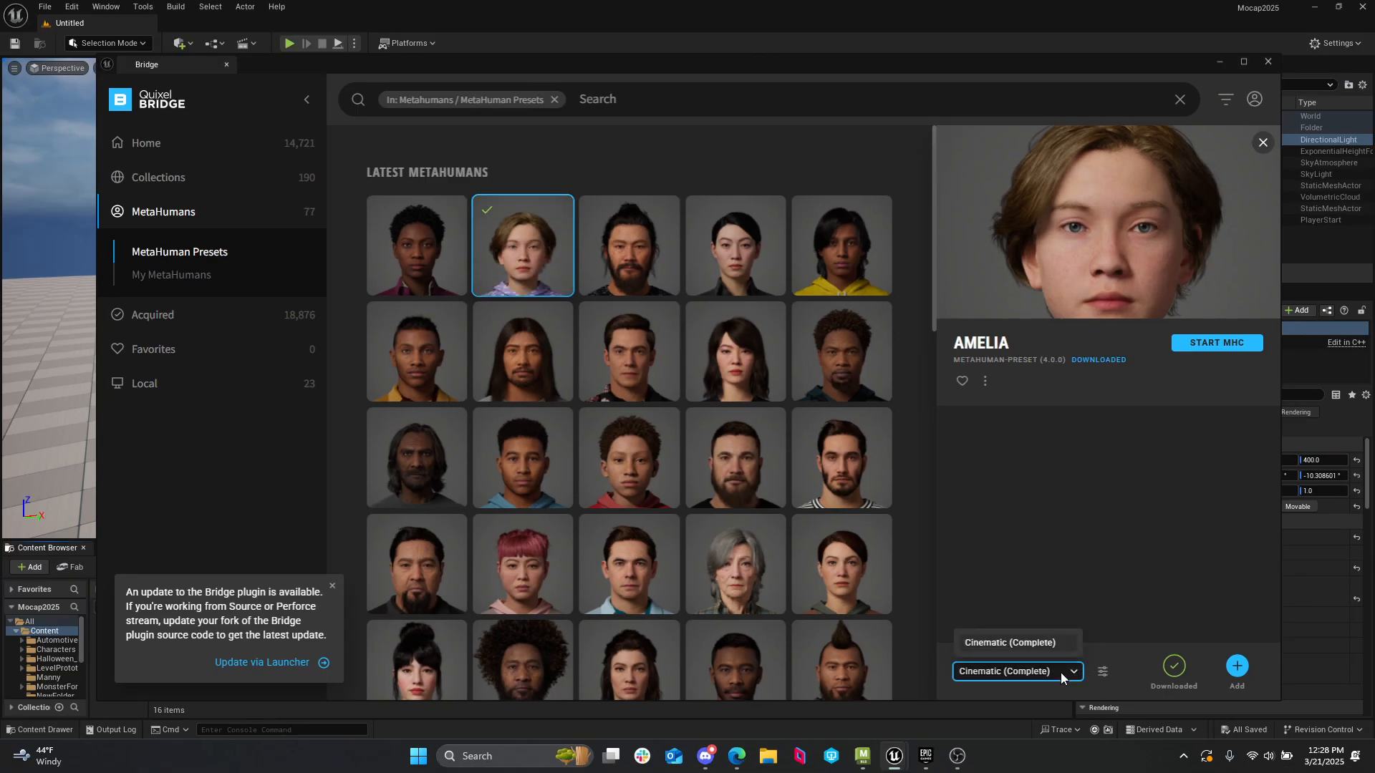
{"action": "left_click", "coordinate": [1067, 678]}
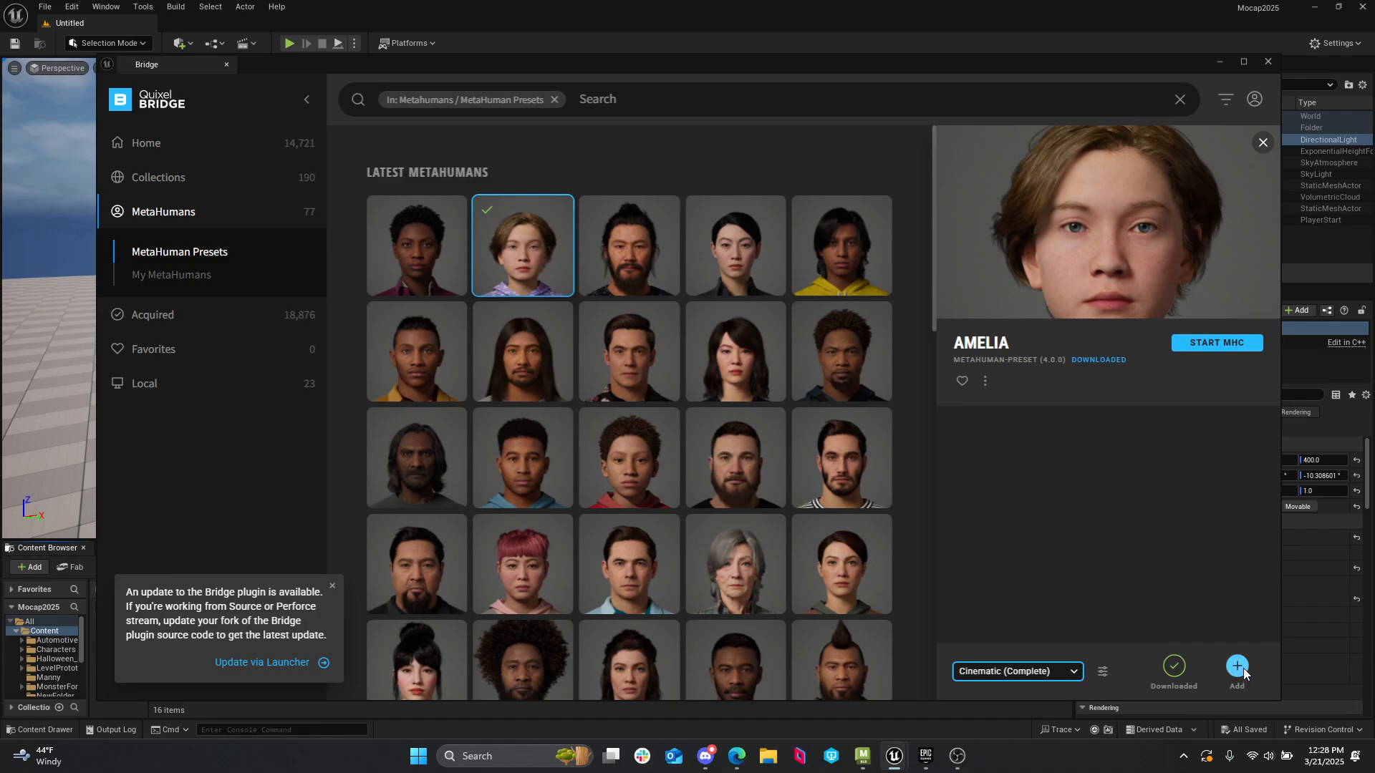
{"action": "left_click", "coordinate": [1237, 667]}
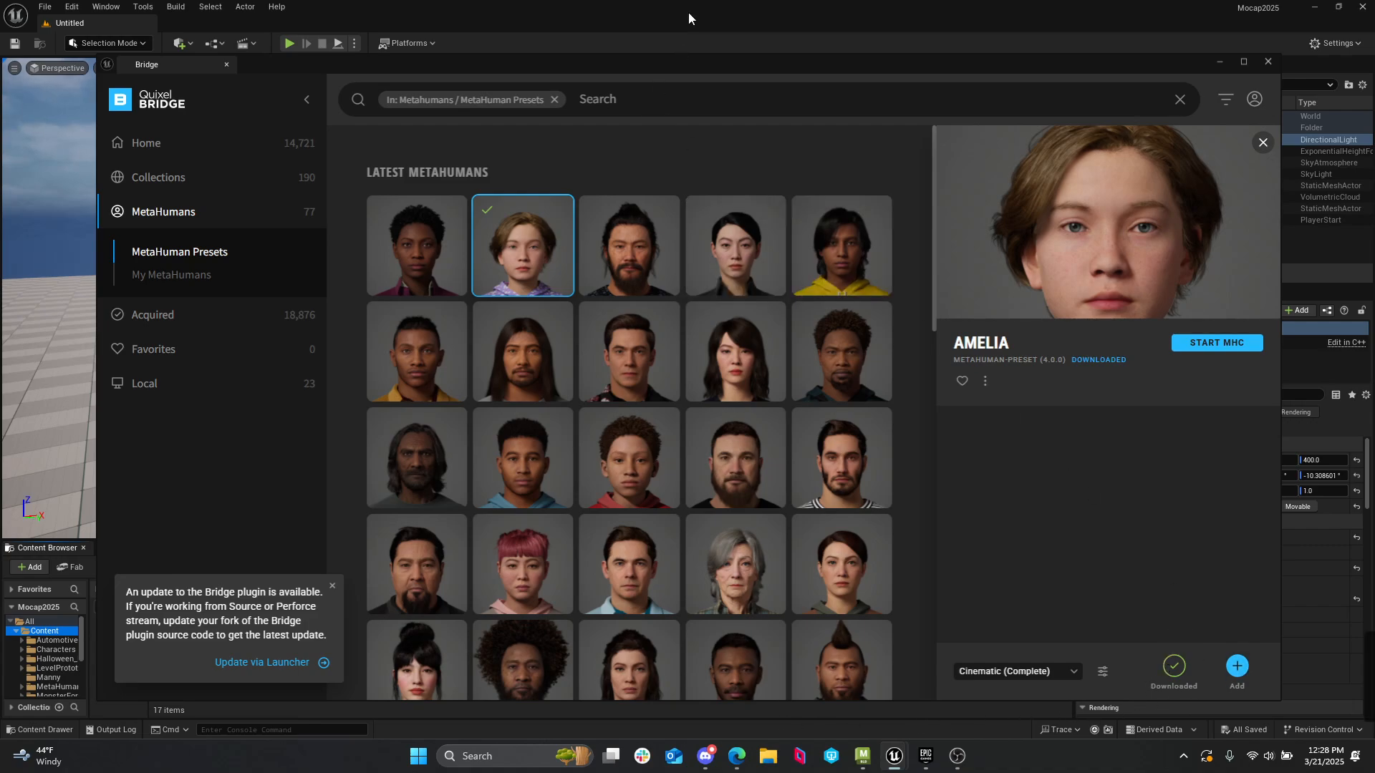
- Minimize Bridge, and open the MetaHumans folder in an enlarged Content Browser with a wider folder tree
{"action": "left_click", "coordinate": [1215, 70]}
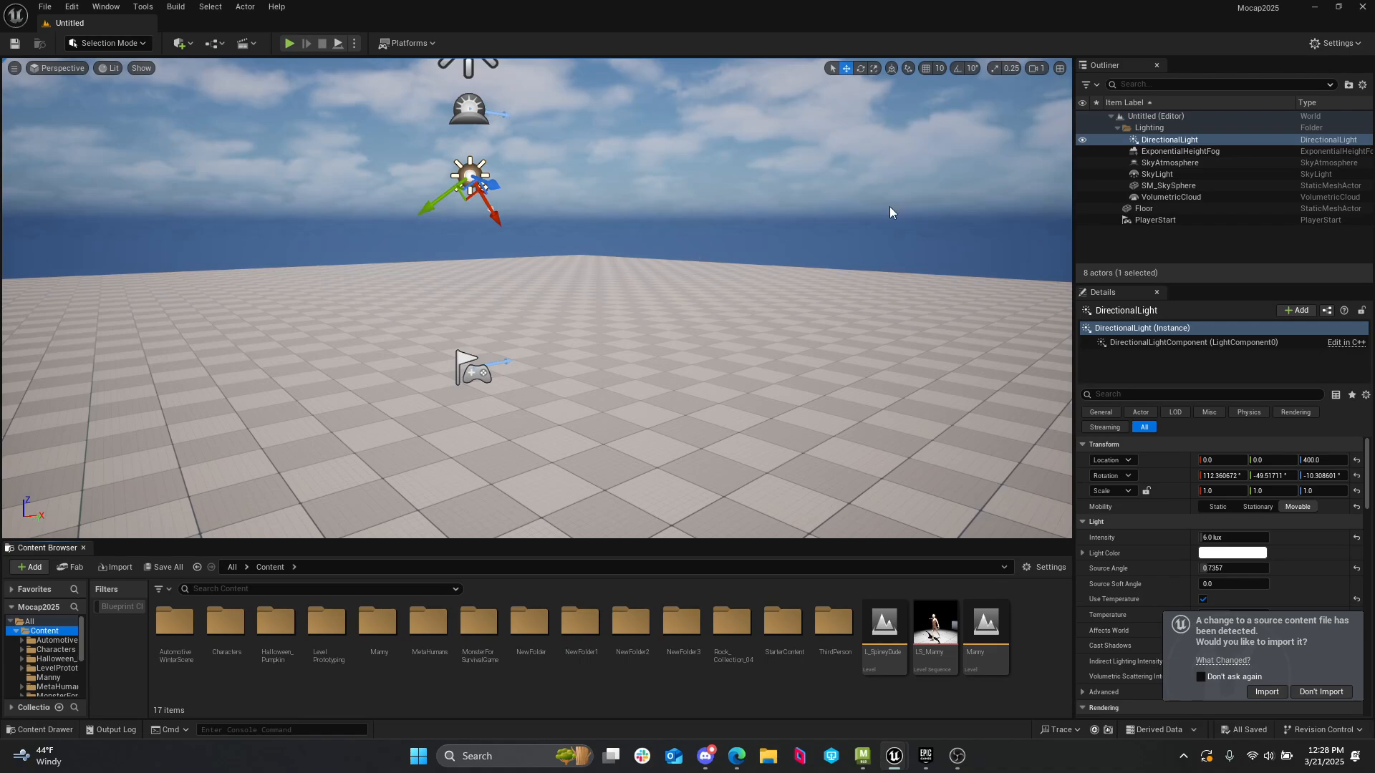
{"action": "left_click", "coordinate": [183, 44]}
{"action": "mouse_move", "coordinate": [225, 126]}
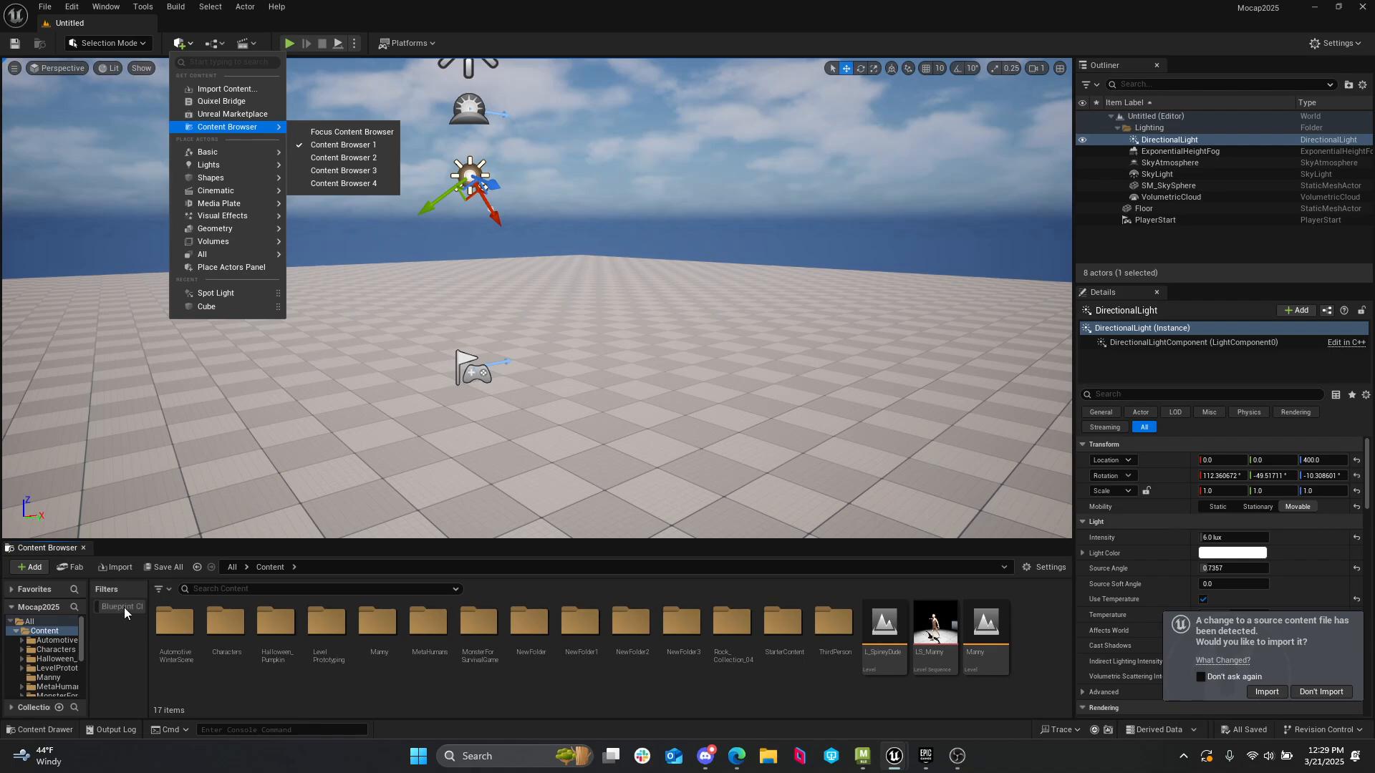
{"action": "left_click_drag", "start_coordinate": [188, 541], "coordinate": [190, 374]}
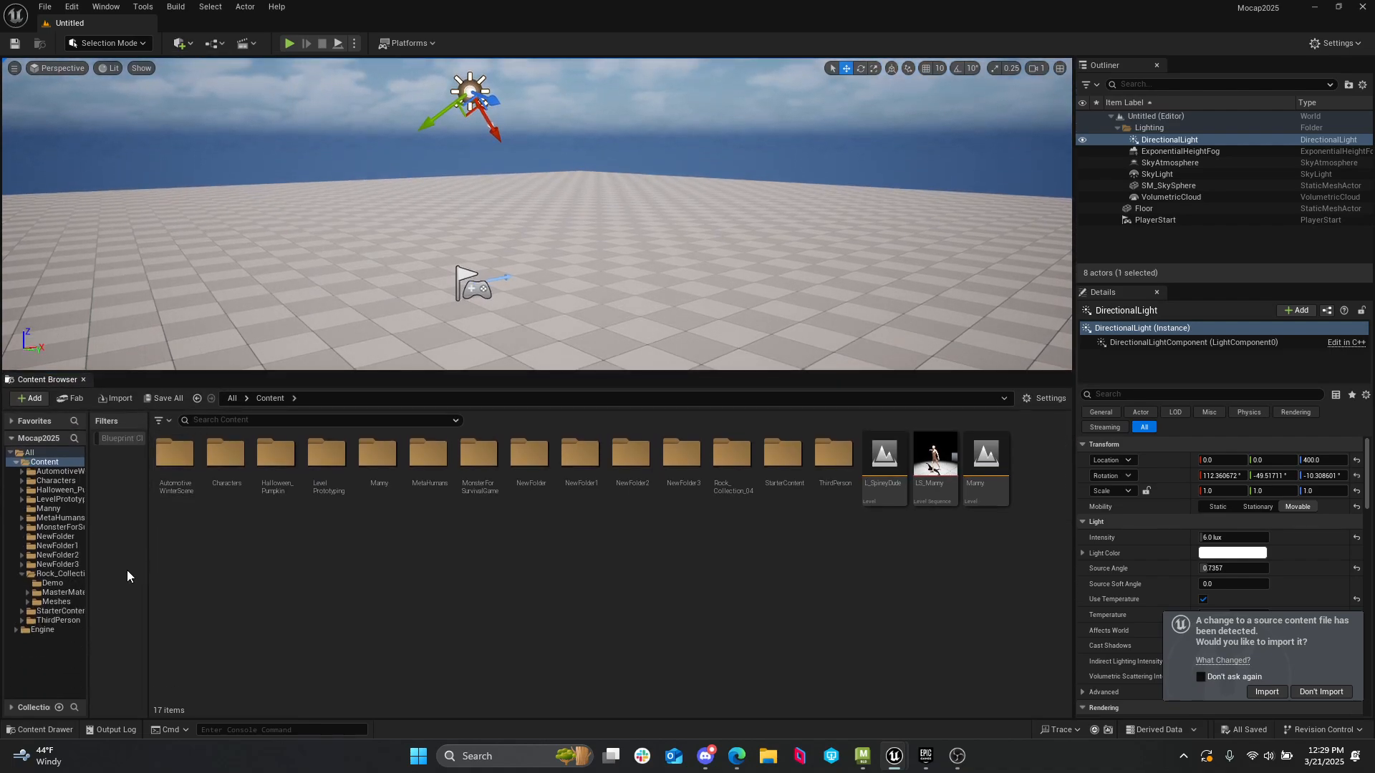
{"action": "left_click_drag", "start_coordinate": [90, 595], "coordinate": [161, 593]}
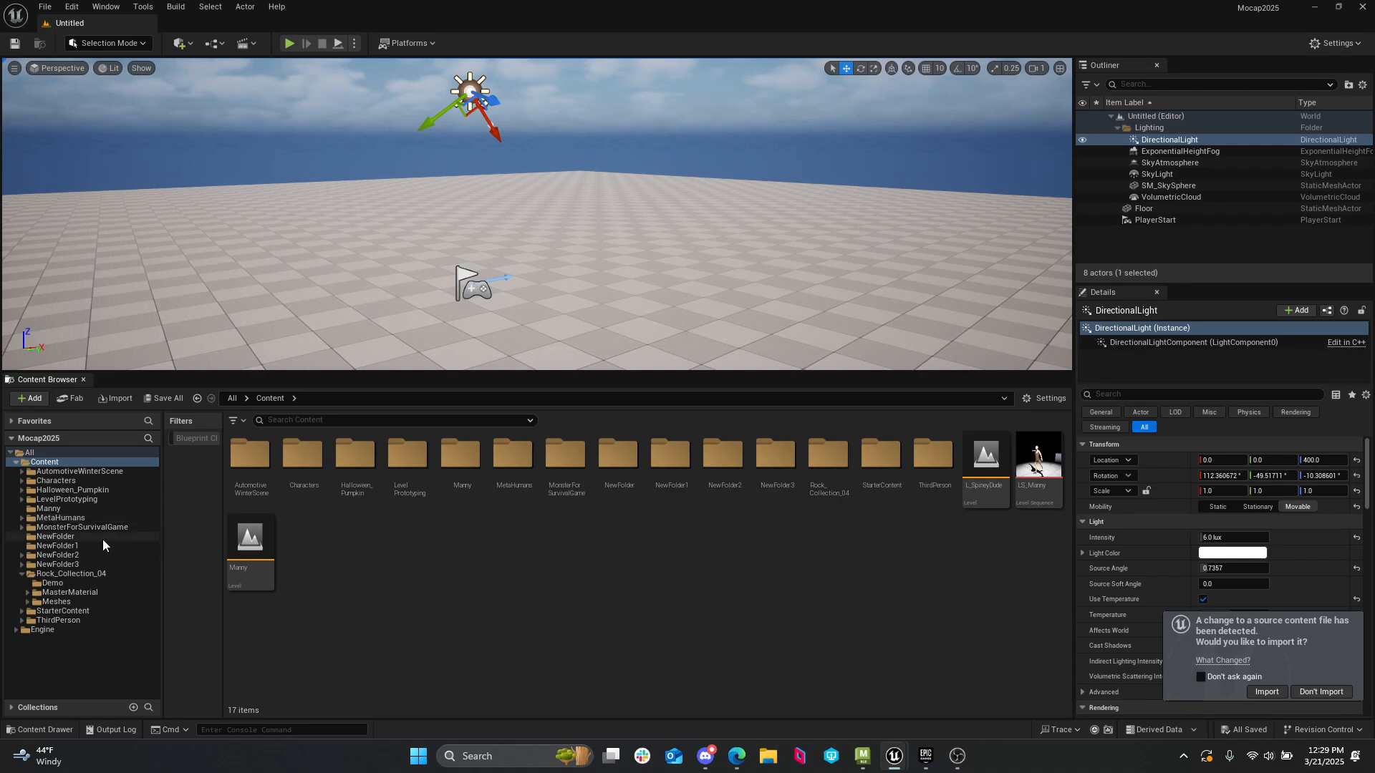
{"action": "left_click", "coordinate": [59, 518]}
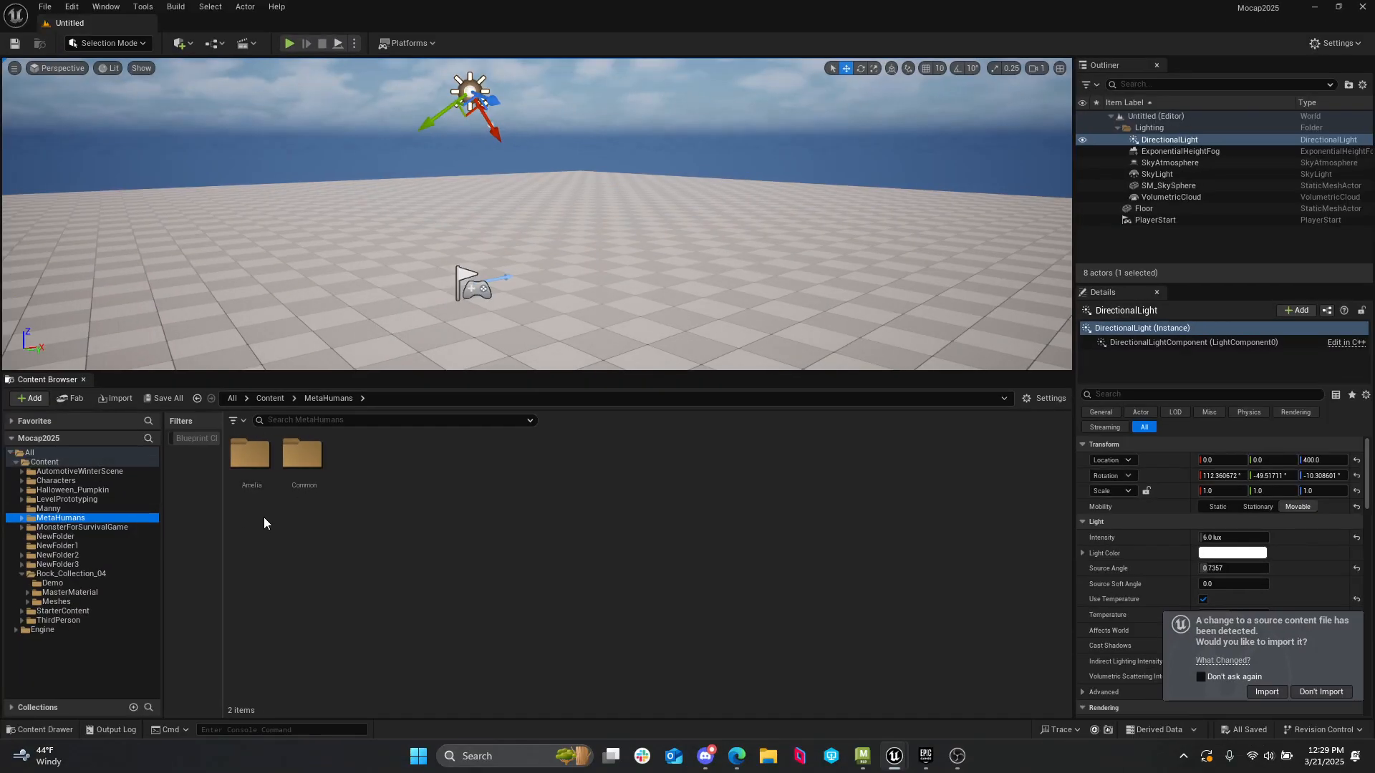
- Decline importing the changed source content and open the BP_Amelia blueprint from the Amelia folder
{"action": "left_click", "coordinate": [1309, 689]}
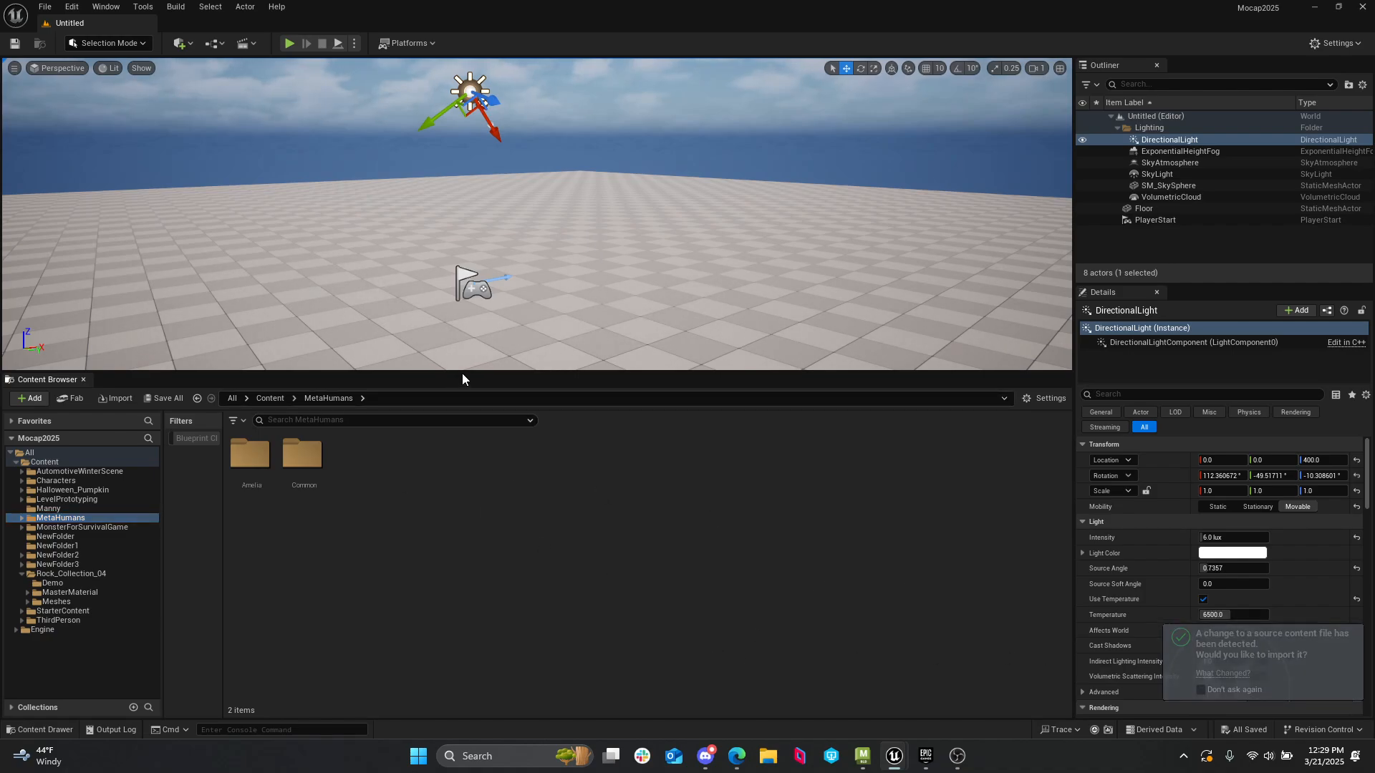
{"action": "left_click_drag", "start_coordinate": [462, 372], "coordinate": [483, 478]}
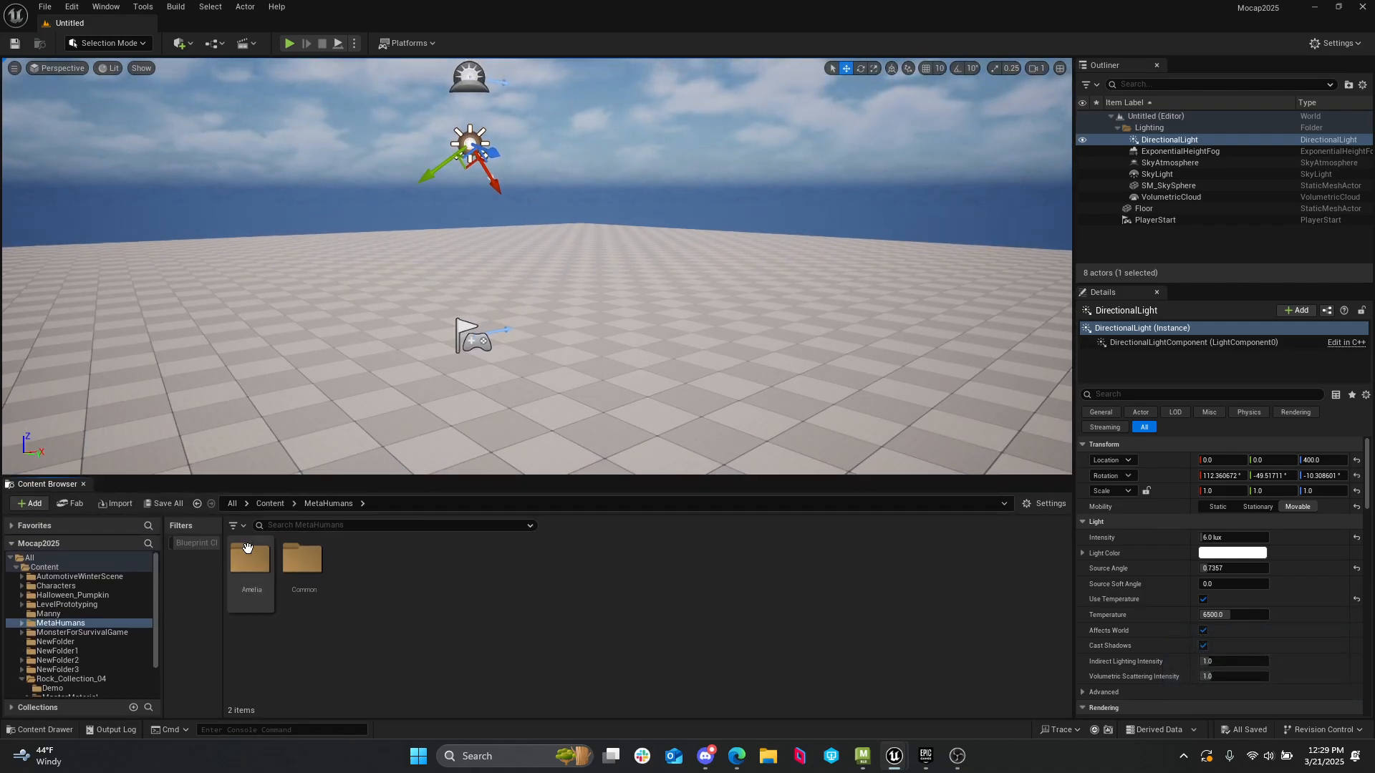
{"action": "double_click", "coordinate": [250, 559]}
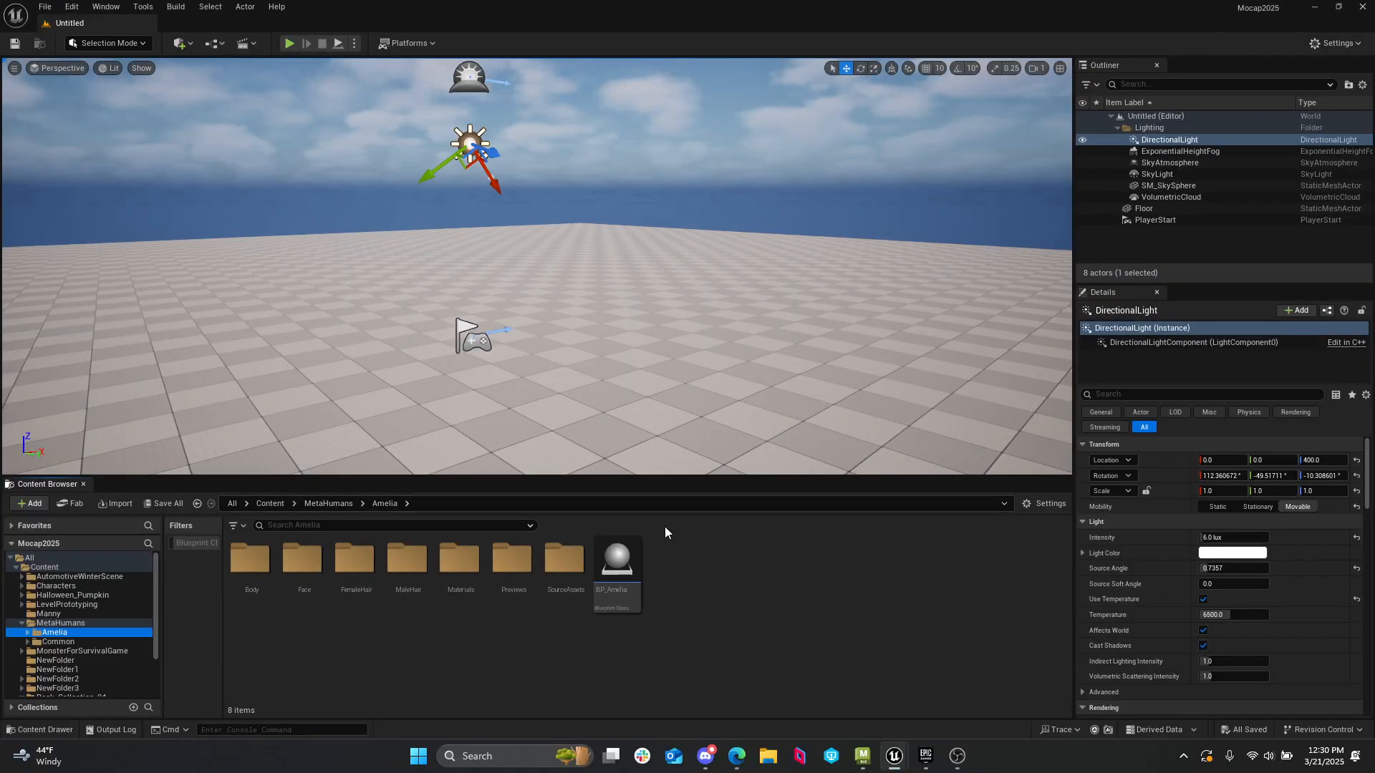
{"action": "double_click", "coordinate": [624, 562]}
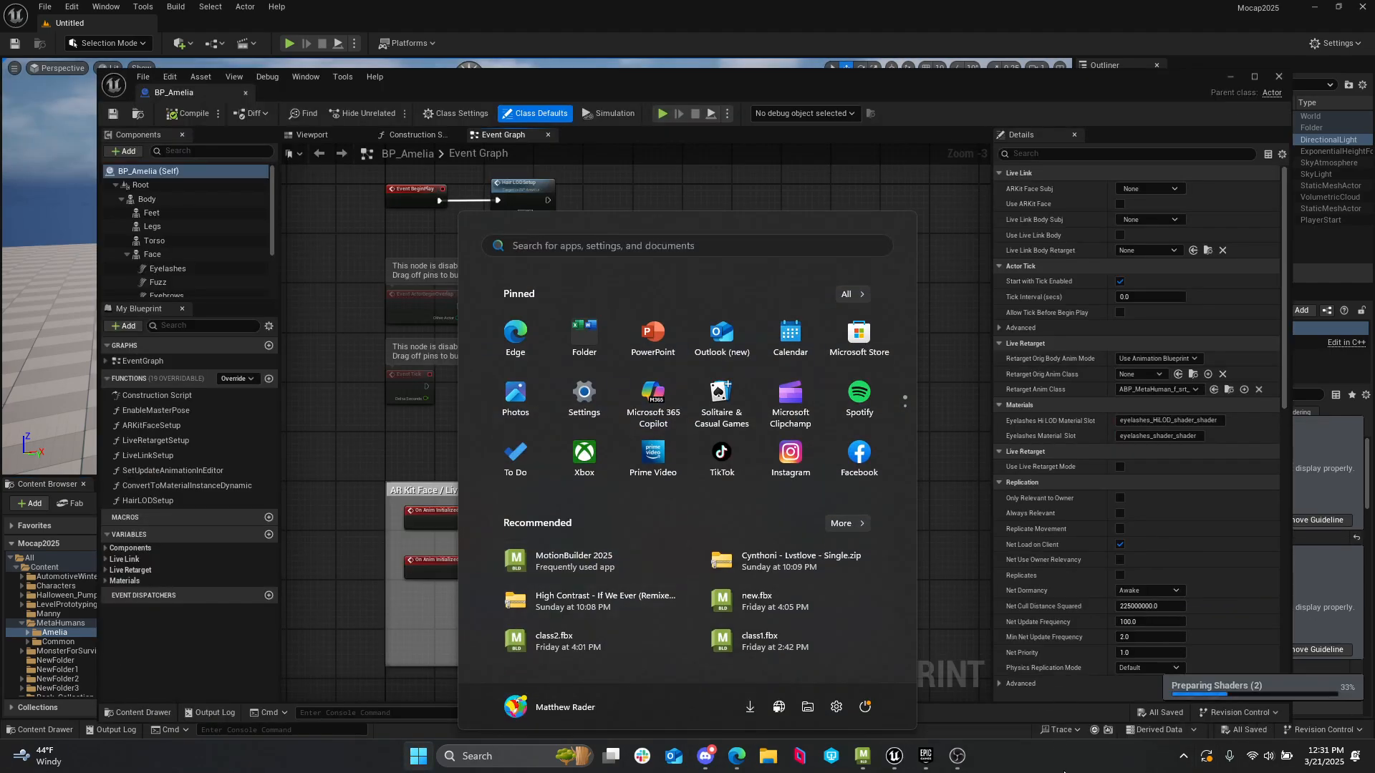
{"action": "left_click", "coordinate": [854, 157]}
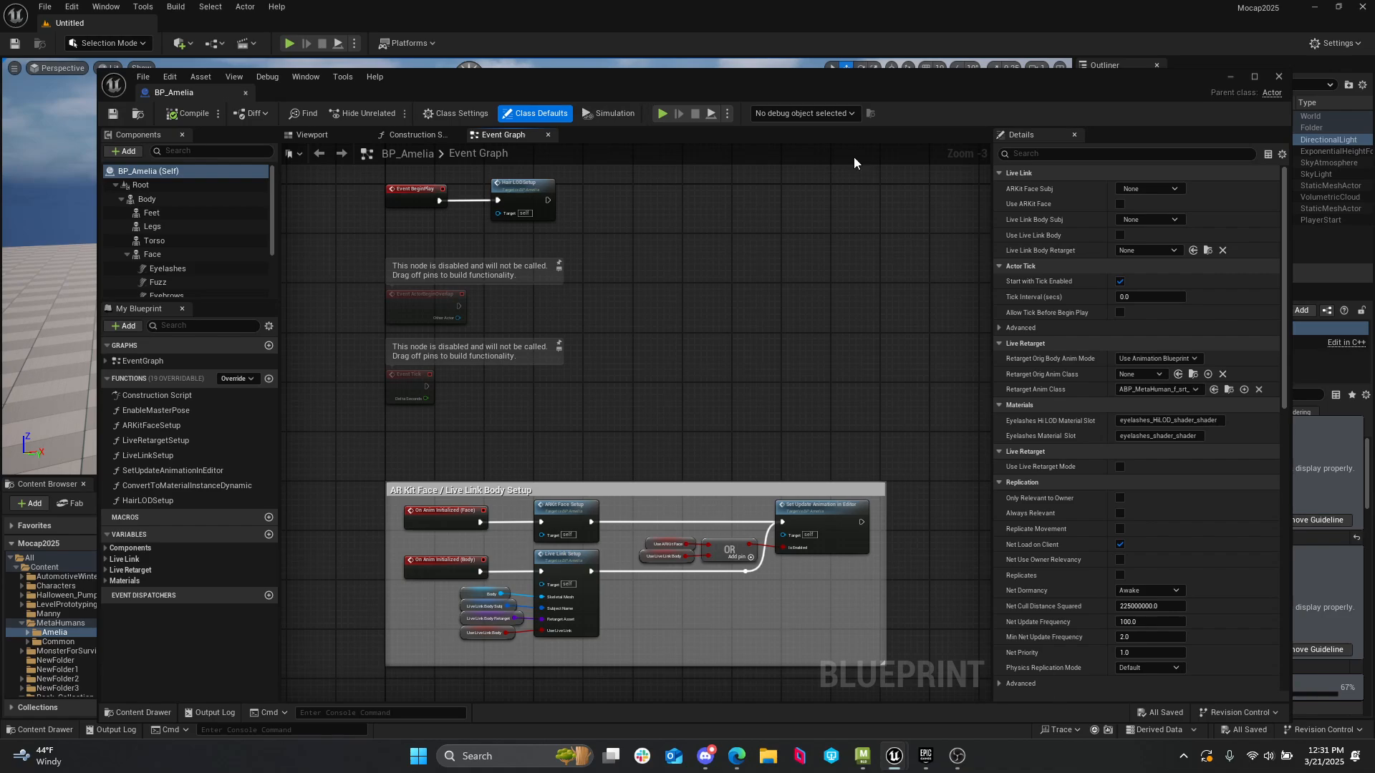
- Show the Amelia character in the blueprint's 3D viewport and maximize the blueprint editor window
{"action": "mouse_move", "coordinate": [828, 85]}
{"action": "left_mouse_down"}
{"action": "mouse_move", "coordinate": [770, 49]}
{"action": "mouse_move", "coordinate": [816, 71]}
{"action": "left_mouse_up"}
{"action": "left_click", "coordinate": [300, 120]}
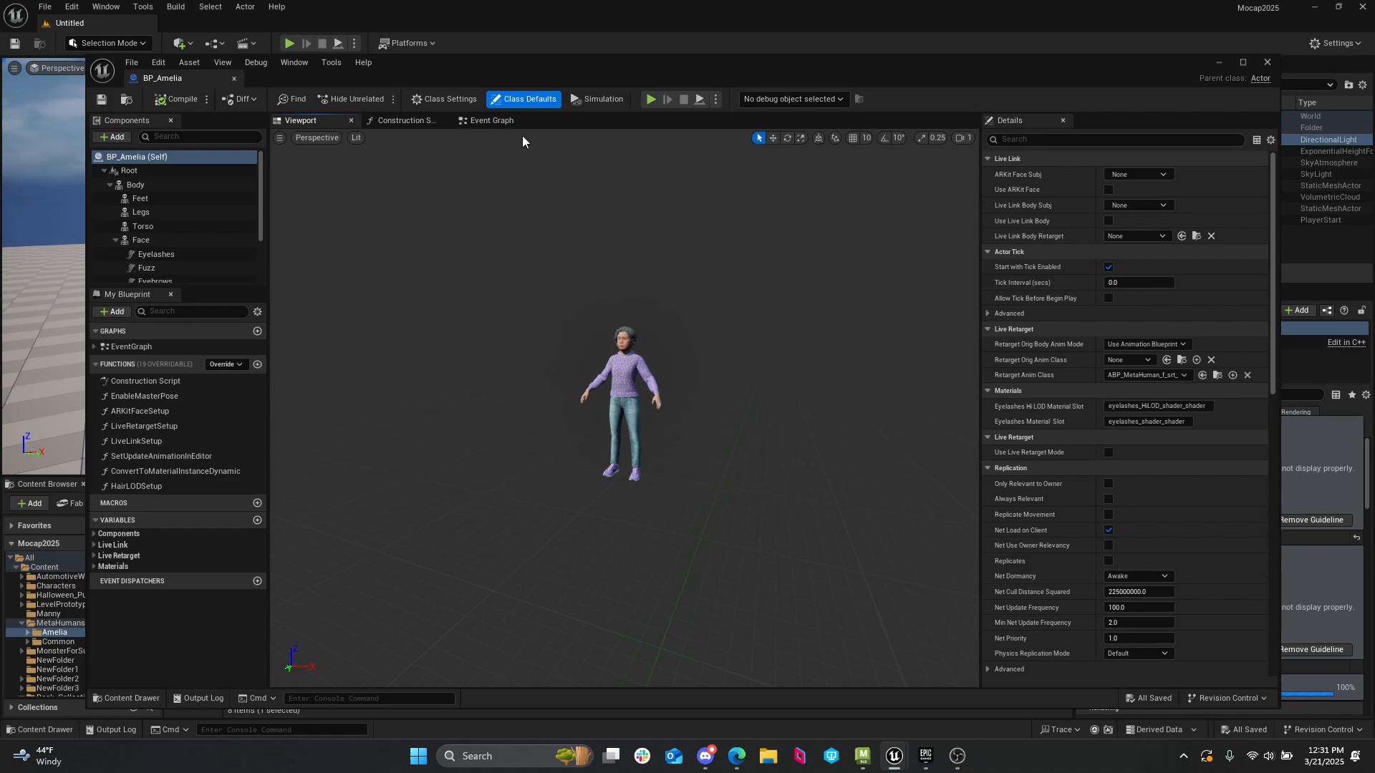
{"action": "mouse_move", "coordinate": [518, 70]}
{"action": "left_mouse_down"}
{"action": "mouse_move", "coordinate": [565, 60]}
{"action": "mouse_move", "coordinate": [542, 59]}
{"action": "left_mouse_up"}
{"action": "double_click", "coordinate": [541, 58]}
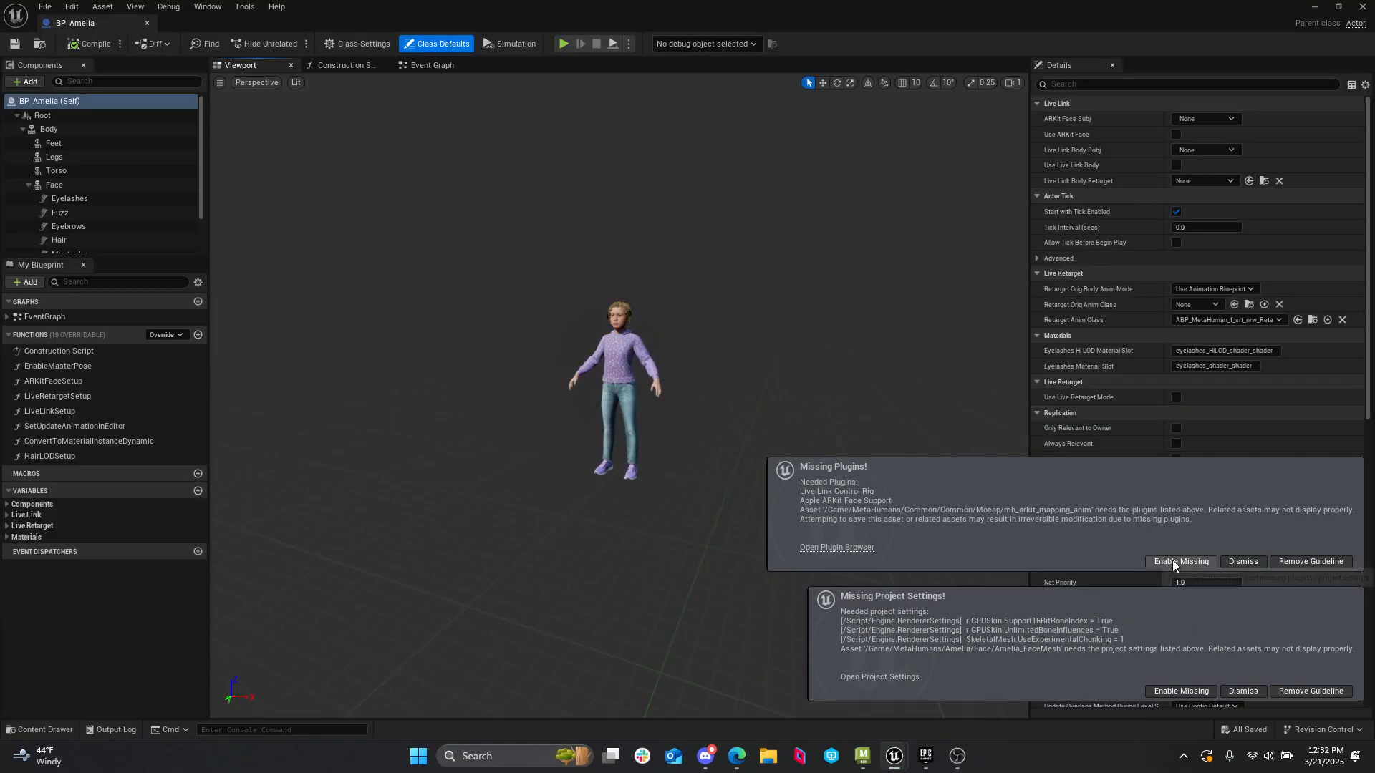
- Enable the missing plugins (Live Link Control Rig, Apple ARKit Face Support) and the missing GPU skinning and skeletal mesh project settings
{"action": "left_click", "coordinate": [1180, 534]}
{"action": "left_click", "coordinate": [1192, 690]}
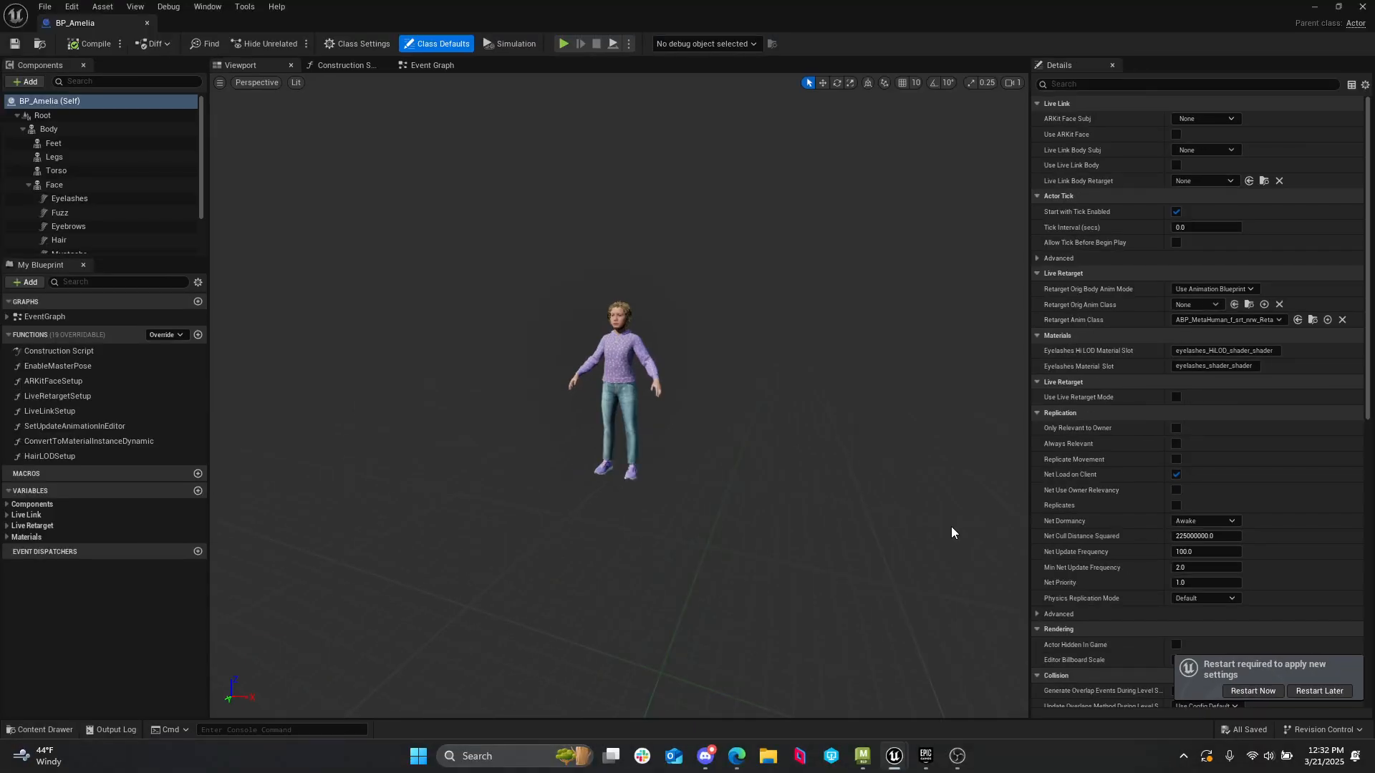
- Move in close to Amelia and examine the face, hair and hoodie from the front
{"action": "right_click_drag", "start_coordinate": [619, 396], "coordinate": [623, 461]}
{"action": "key", "text": "w"}
{"action": "key", "text": "e"}
{"action": "key", "text": "w"}
{"action": "mouse_move", "coordinate": [577, 411]}
{"action": "right_mouse_down"}
{"action": "mouse_move", "coordinate": [637, 429]}
{"action": "mouse_move", "coordinate": [589, 415]}
{"action": "right_mouse_up"}
{"action": "key", "text": "s"}
{"action": "key", "text": "a"}
{"action": "key", "text": "w"}
{"action": "key", "text": "s"}
{"action": "key", "text": "d"}
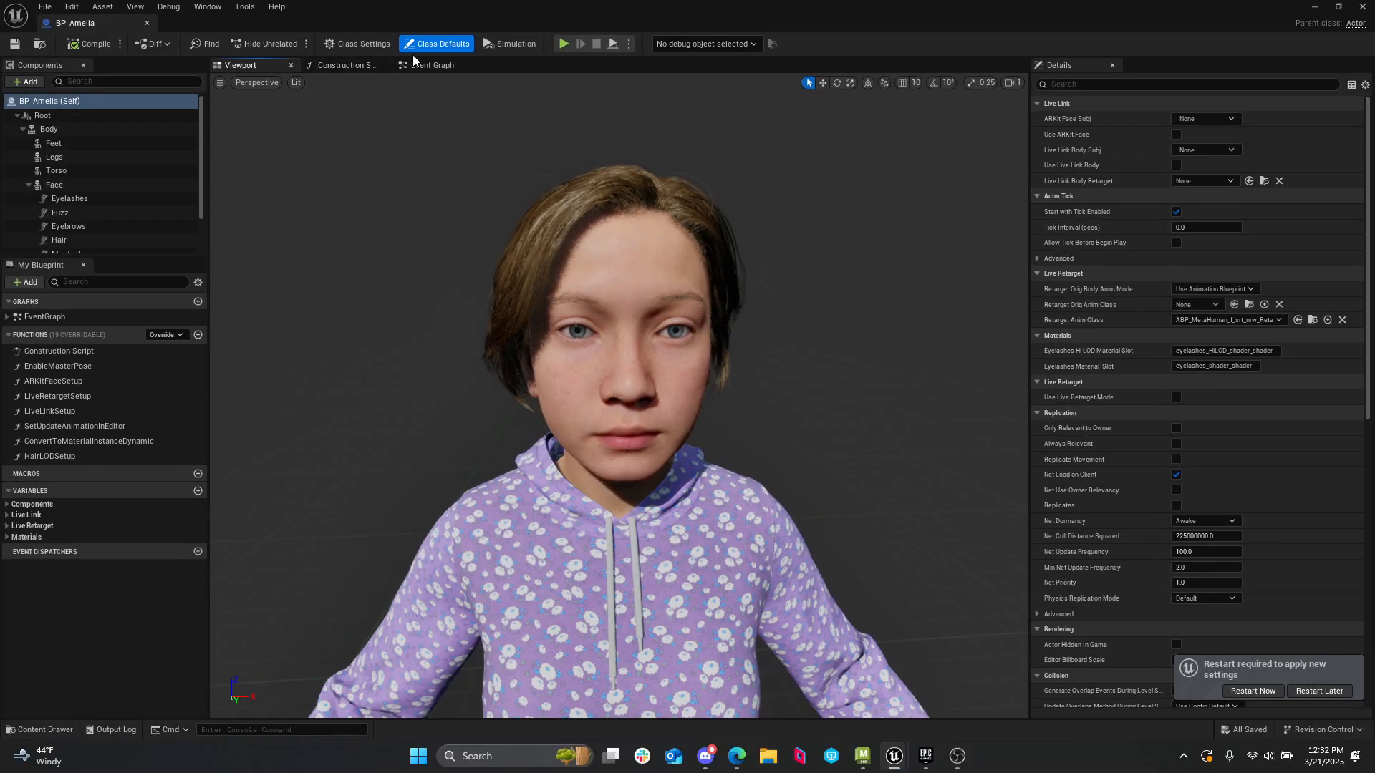
- Look over the blueprint's Event Graph and return to the character viewport
{"action": "left_click", "coordinate": [916, 267]}
{"action": "scroll", "coordinate": [592, 215], "scroll_direction": "up", "scroll_amount": 3}
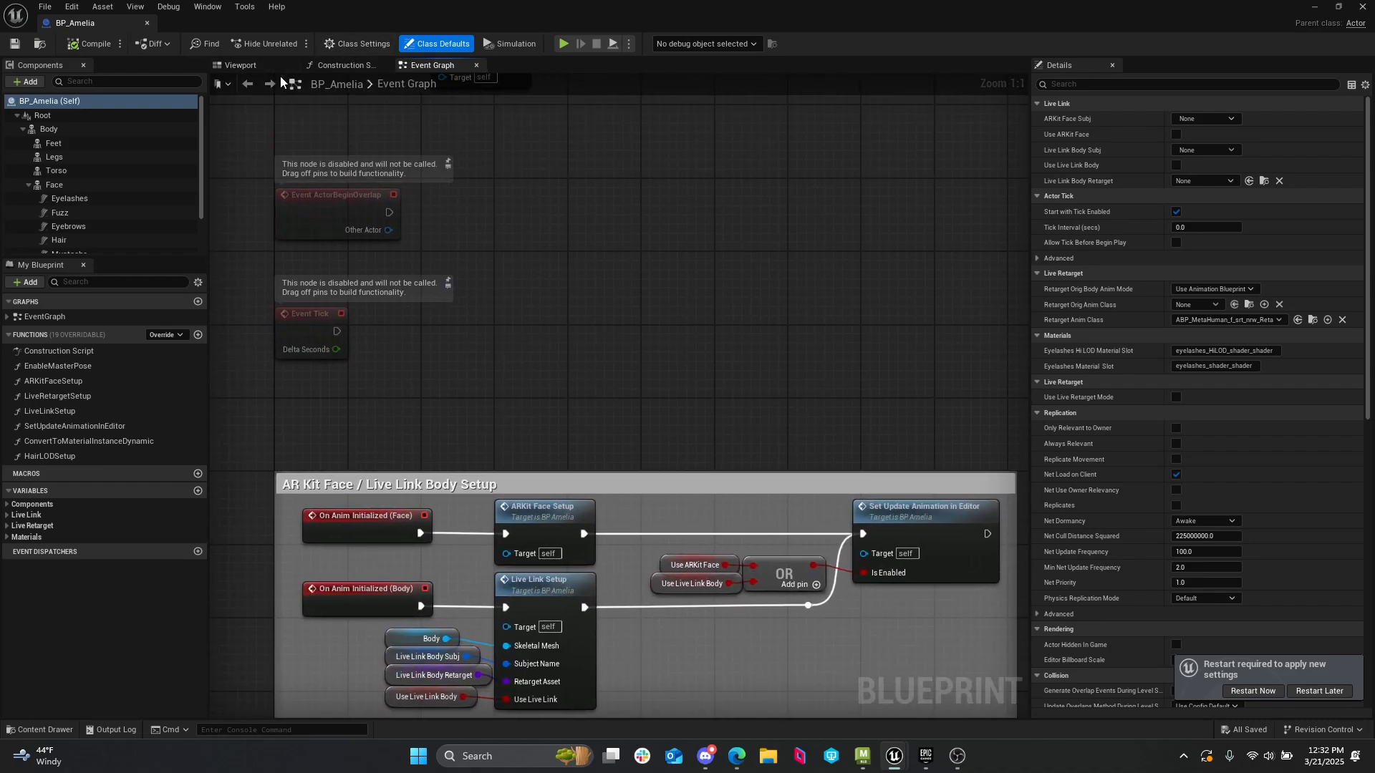
{"action": "left_click", "coordinate": [256, 66]}
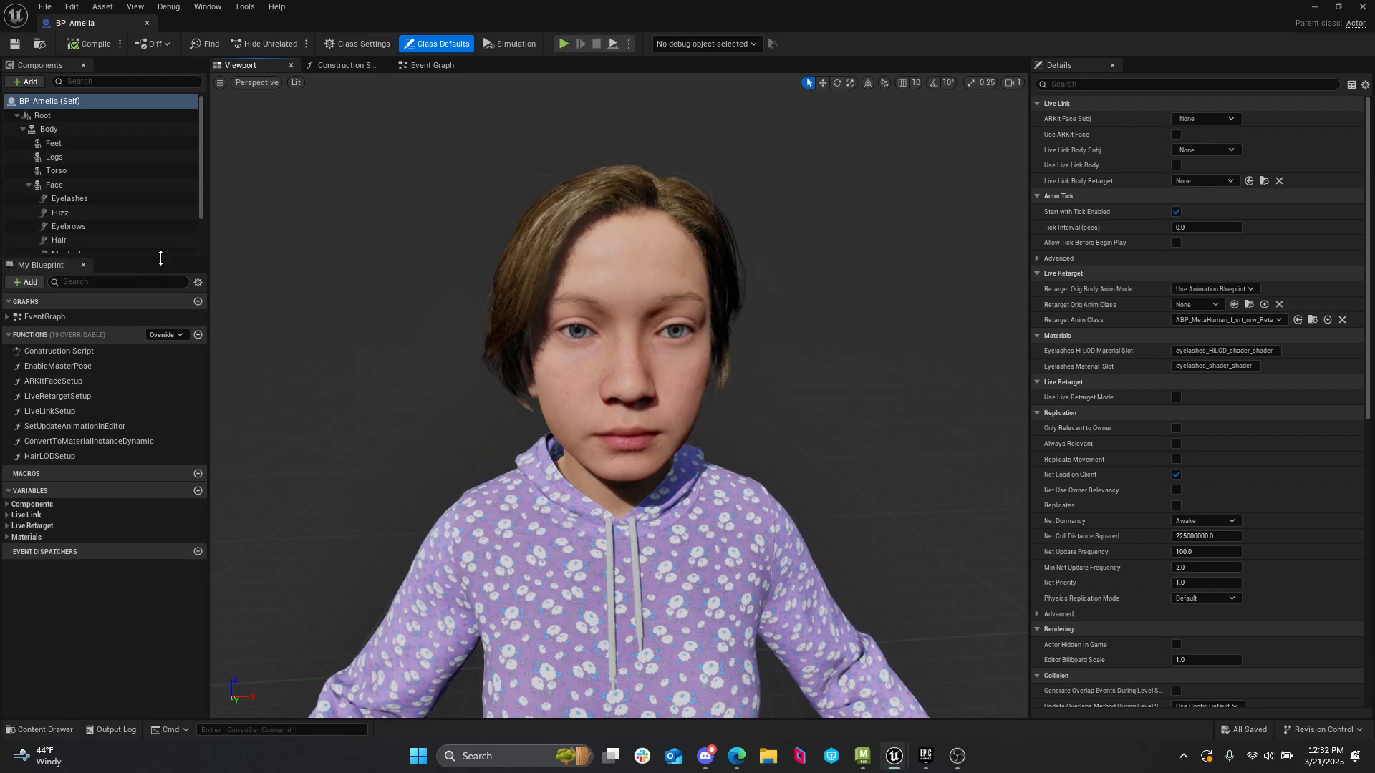
- Enlarge the Components list and open the Body component's skeletal mesh f_srt_nrw_body
{"action": "left_click_drag", "start_coordinate": [162, 256], "coordinate": [162, 385]}
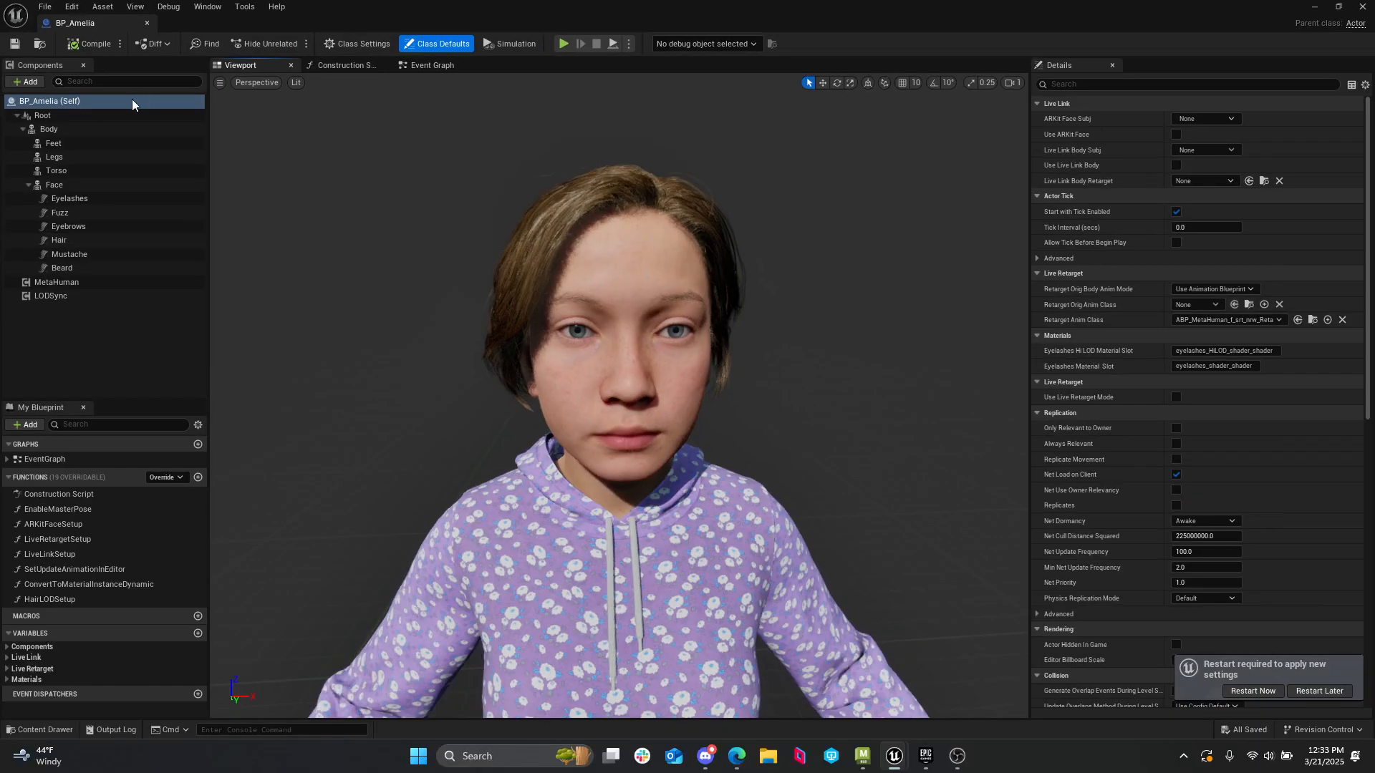
{"action": "left_click", "coordinate": [118, 127]}
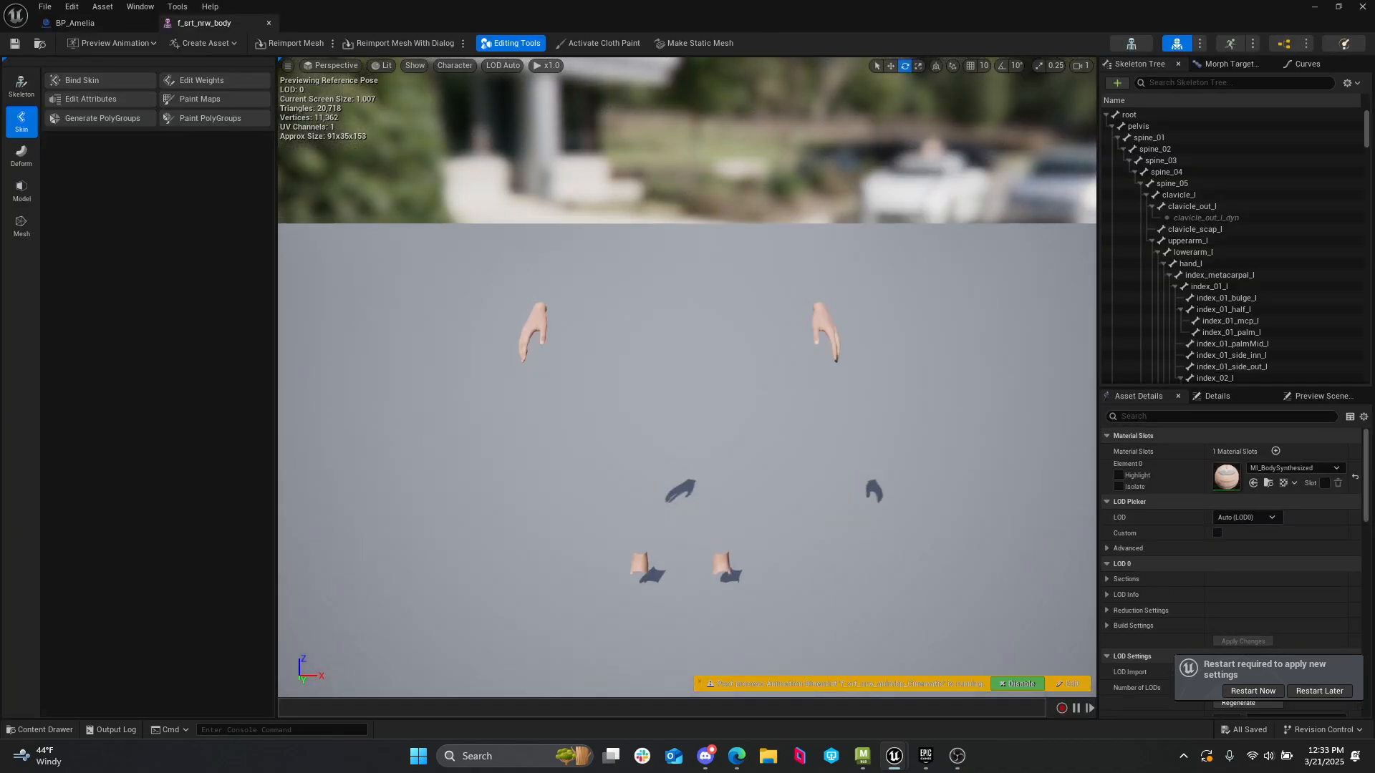
- Examine the separate hands and ankles of the body mesh from near and far
{"action": "mouse_move", "coordinate": [854, 392]}
{"action": "right_mouse_down"}
{"action": "mouse_move", "coordinate": [854, 372]}
{"action": "mouse_move", "coordinate": [877, 401]}
{"action": "mouse_move", "coordinate": [853, 392]}
{"action": "right_mouse_up"}
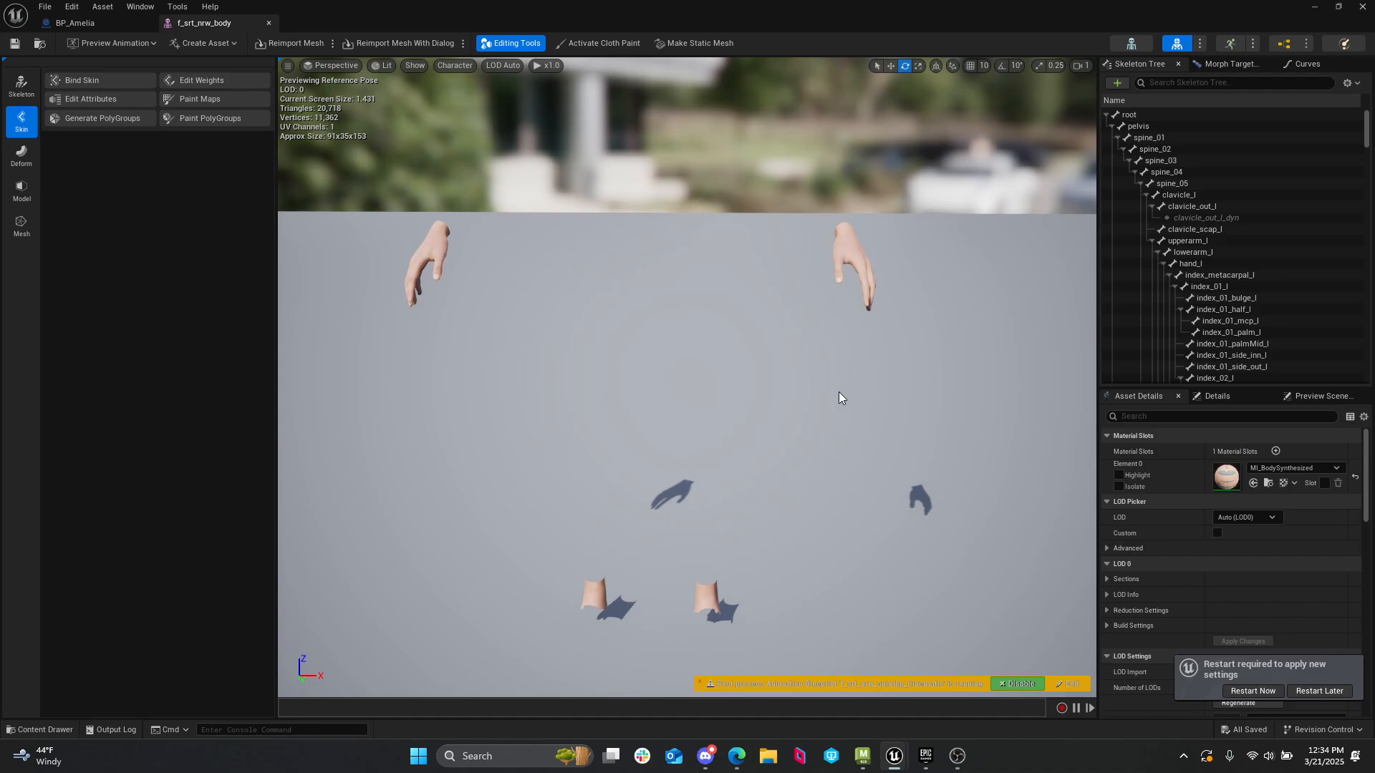
{"action": "right_click_drag", "start_coordinate": [839, 392], "coordinate": [824, 381]}
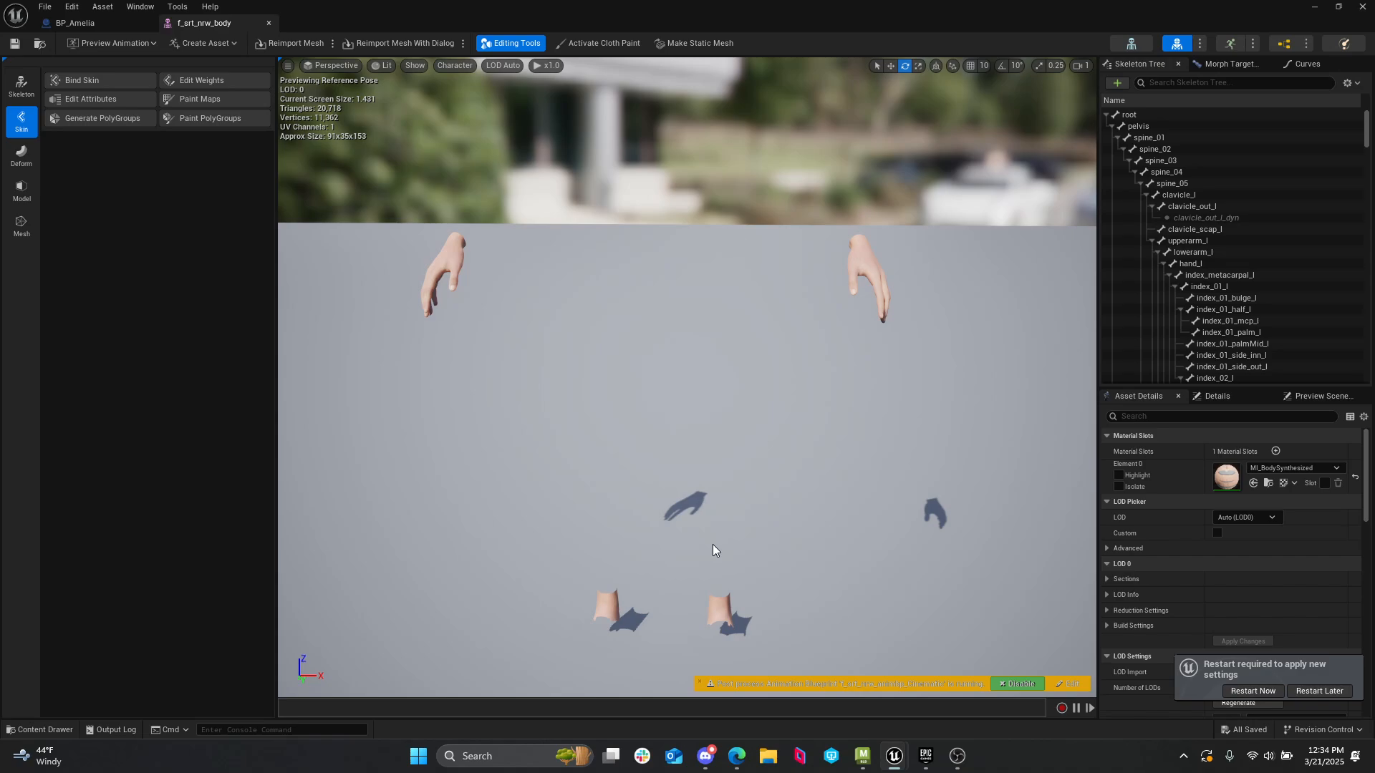
{"action": "right_click_drag", "start_coordinate": [712, 550], "coordinate": [720, 567]}
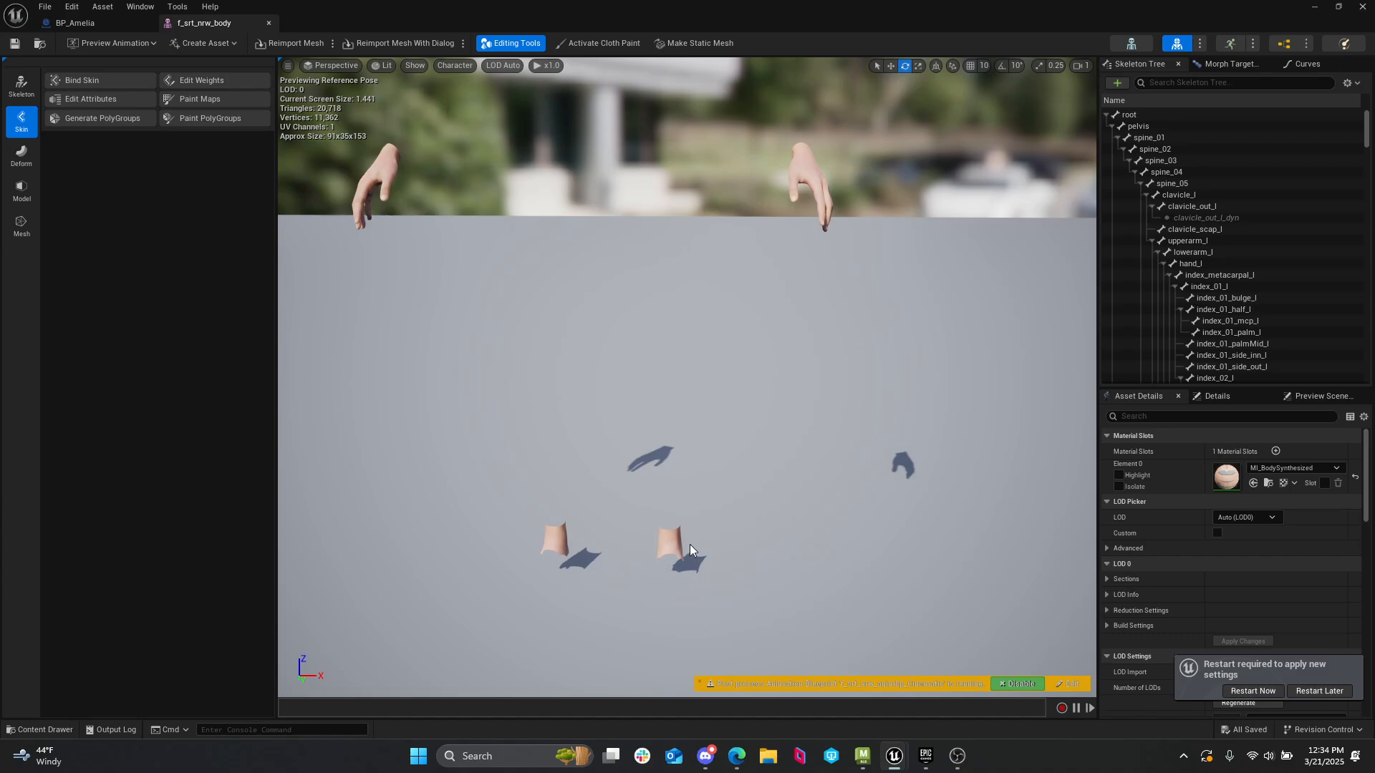
{"action": "key", "text": "q"}
{"action": "right_click_drag", "start_coordinate": [684, 525], "coordinate": [688, 523]}
{"action": "key", "text": "w"}
{"action": "key", "text": "e"}
{"action": "middle_click_drag", "start_coordinate": [688, 523], "coordinate": [899, 315]}
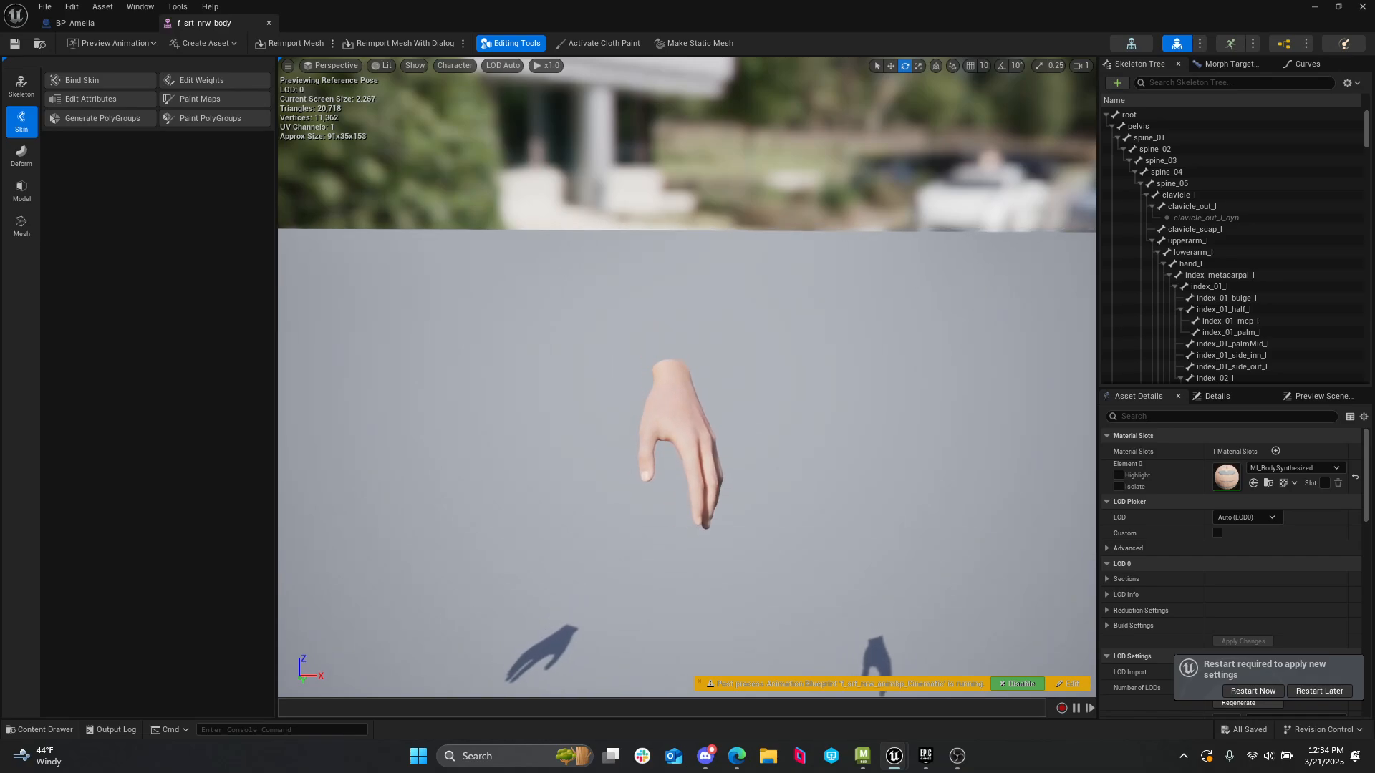
{"action": "middle_click_drag", "start_coordinate": [699, 520], "coordinate": [1001, 557]}
{"action": "left_click_drag", "start_coordinate": [699, 521], "coordinate": [711, 558]}
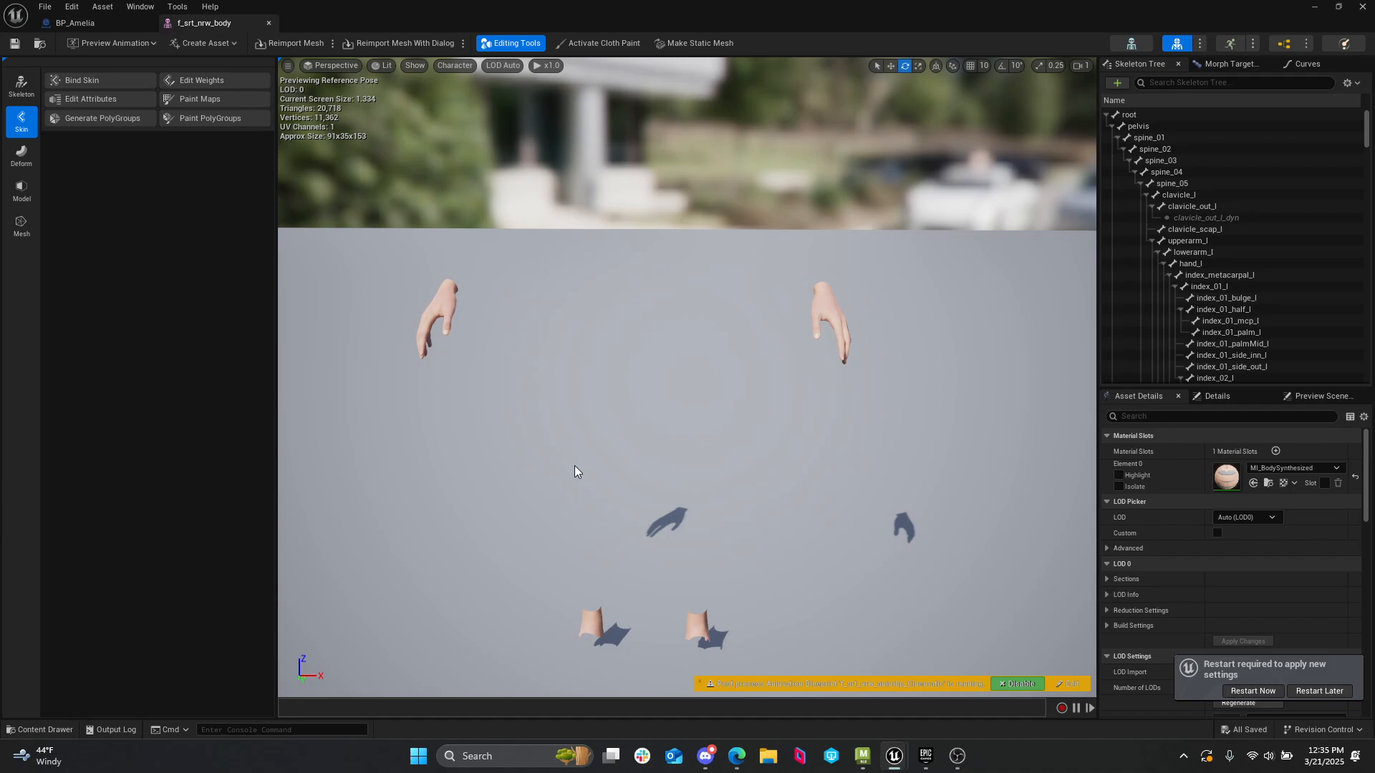
{"action": "middle_click_drag", "start_coordinate": [719, 315], "coordinate": [712, 331]}
{"action": "left_click_drag", "start_coordinate": [719, 315], "coordinate": [724, 344]}
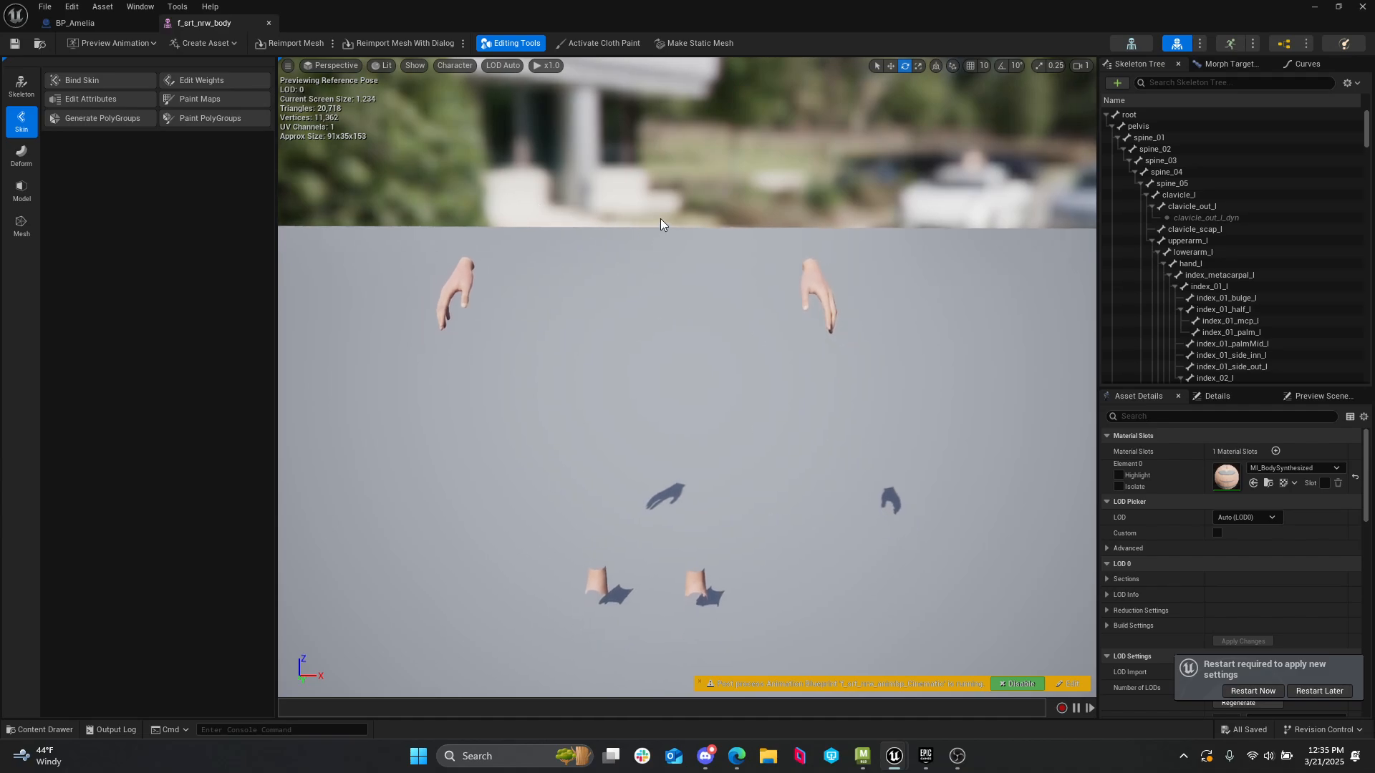
- Return to BP_Amelia, open the Feet component's running shoes skeletal mesh and inspect the shoes up close
{"action": "left_click", "coordinate": [97, 20]}
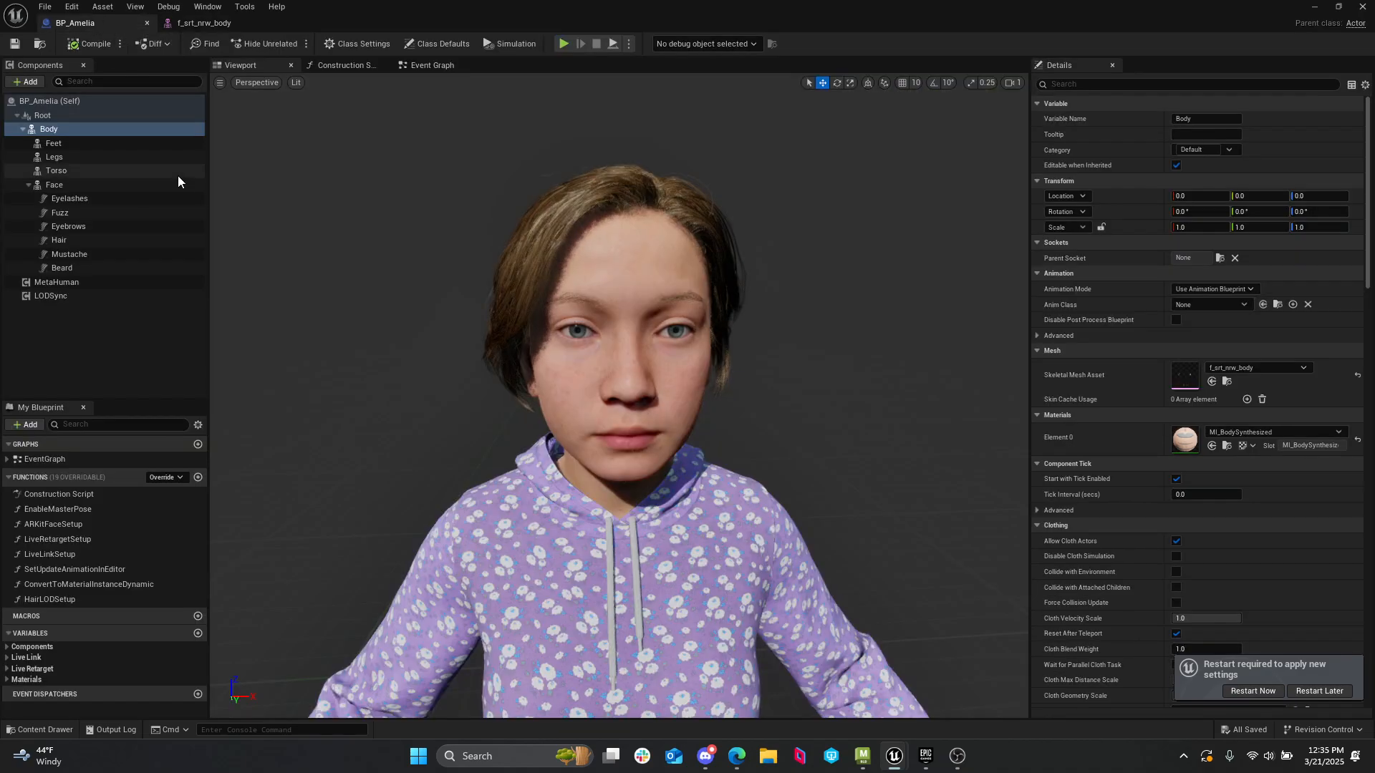
{"action": "left_click", "coordinate": [63, 145]}
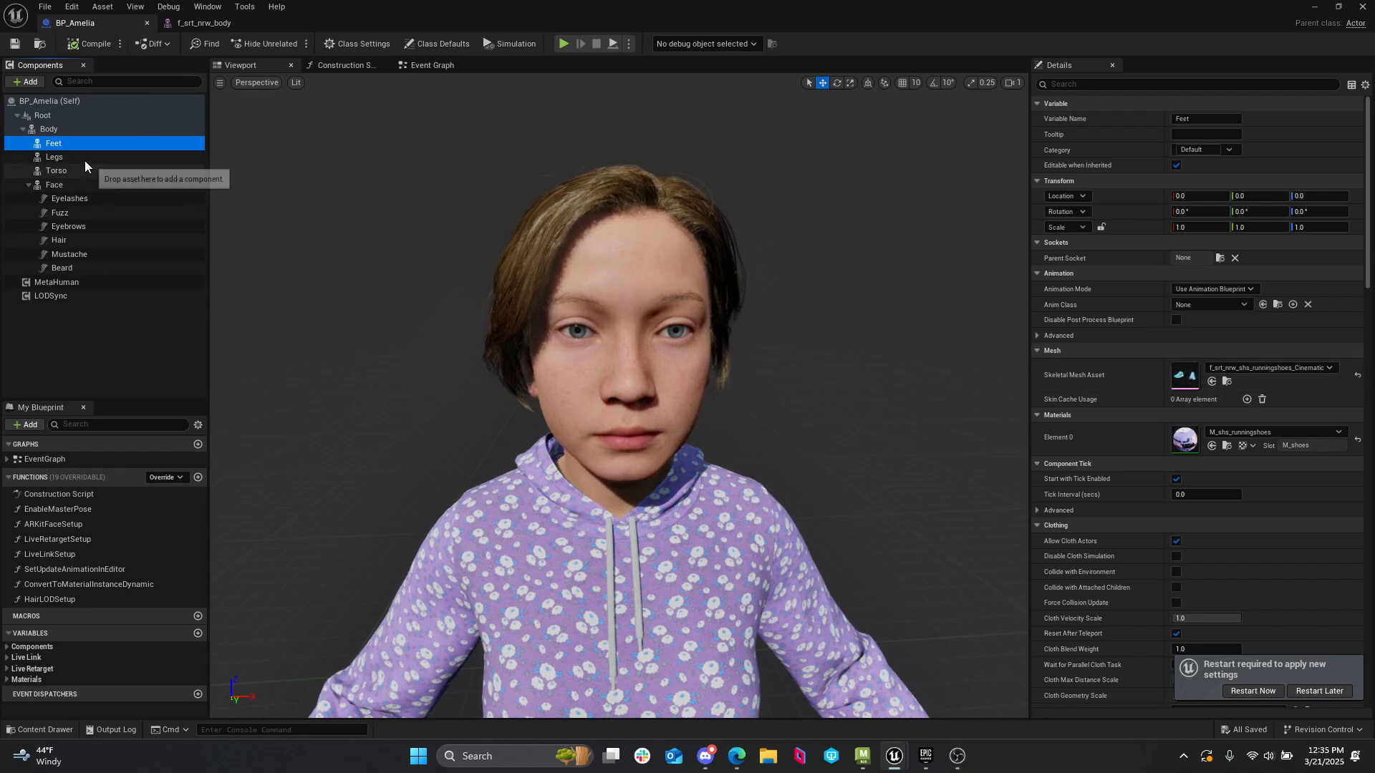
{"action": "left_click", "coordinate": [1175, 374]}
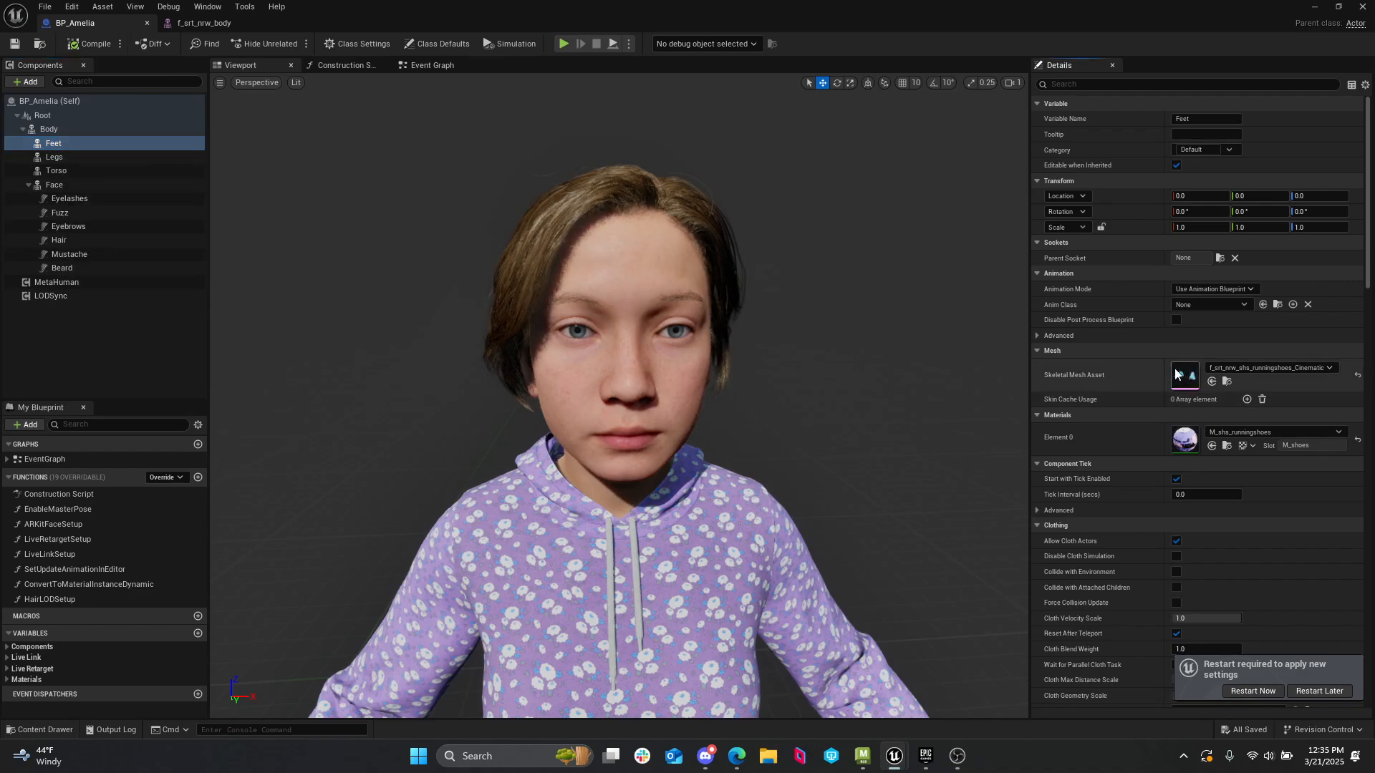
{"action": "double_click", "coordinate": [1175, 375]}
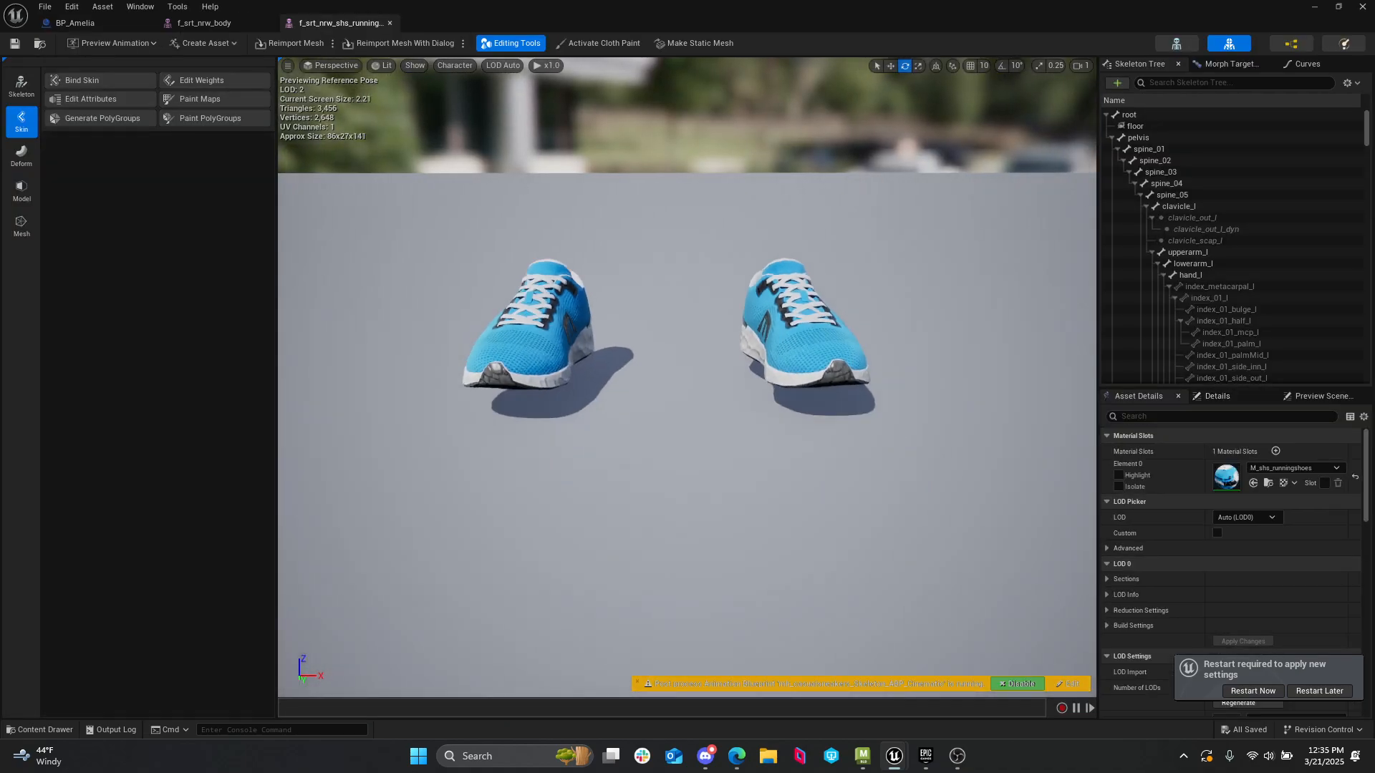
{"action": "right_click_drag", "start_coordinate": [686, 377], "coordinate": [704, 351]}
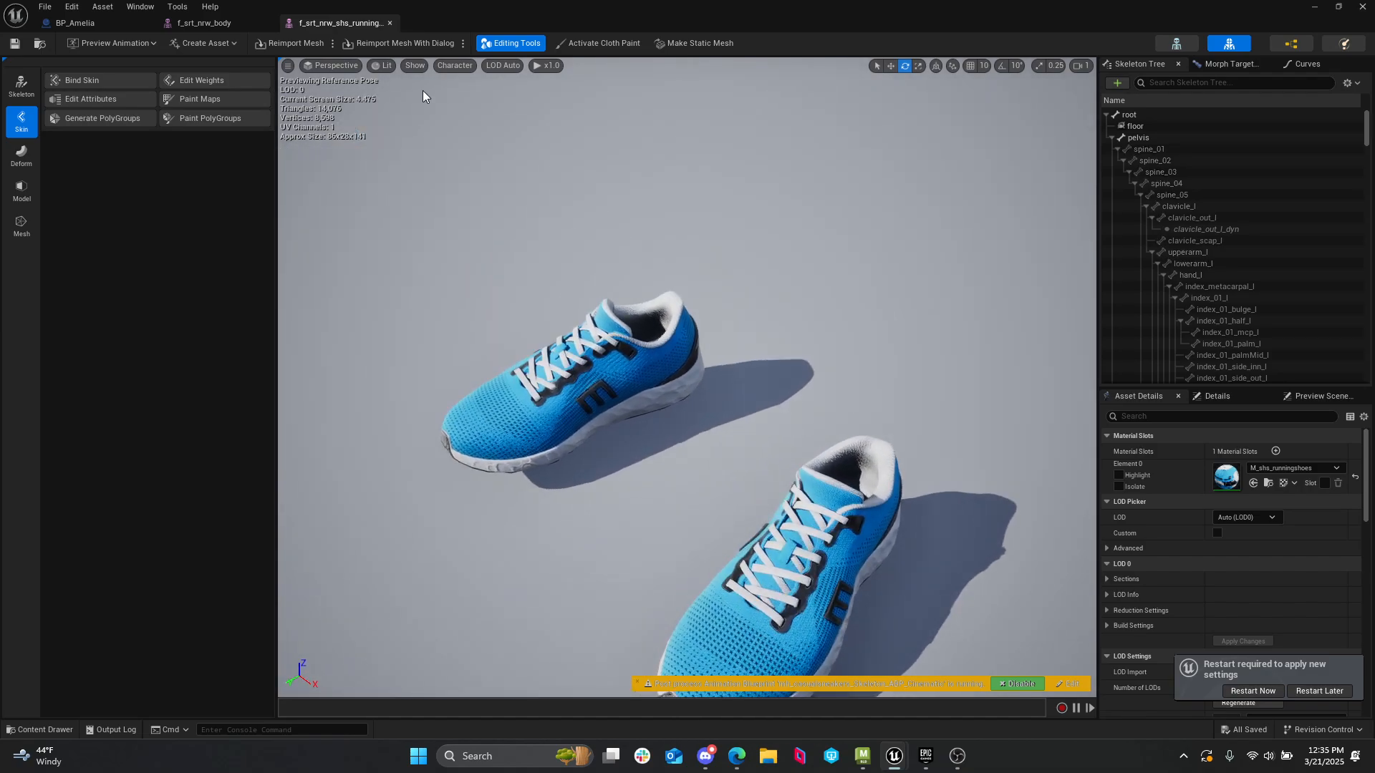
- Go back to BP_Amelia and open the Face component's Amelia_FaceMesh skeletal mesh
{"action": "left_click", "coordinate": [118, 20]}
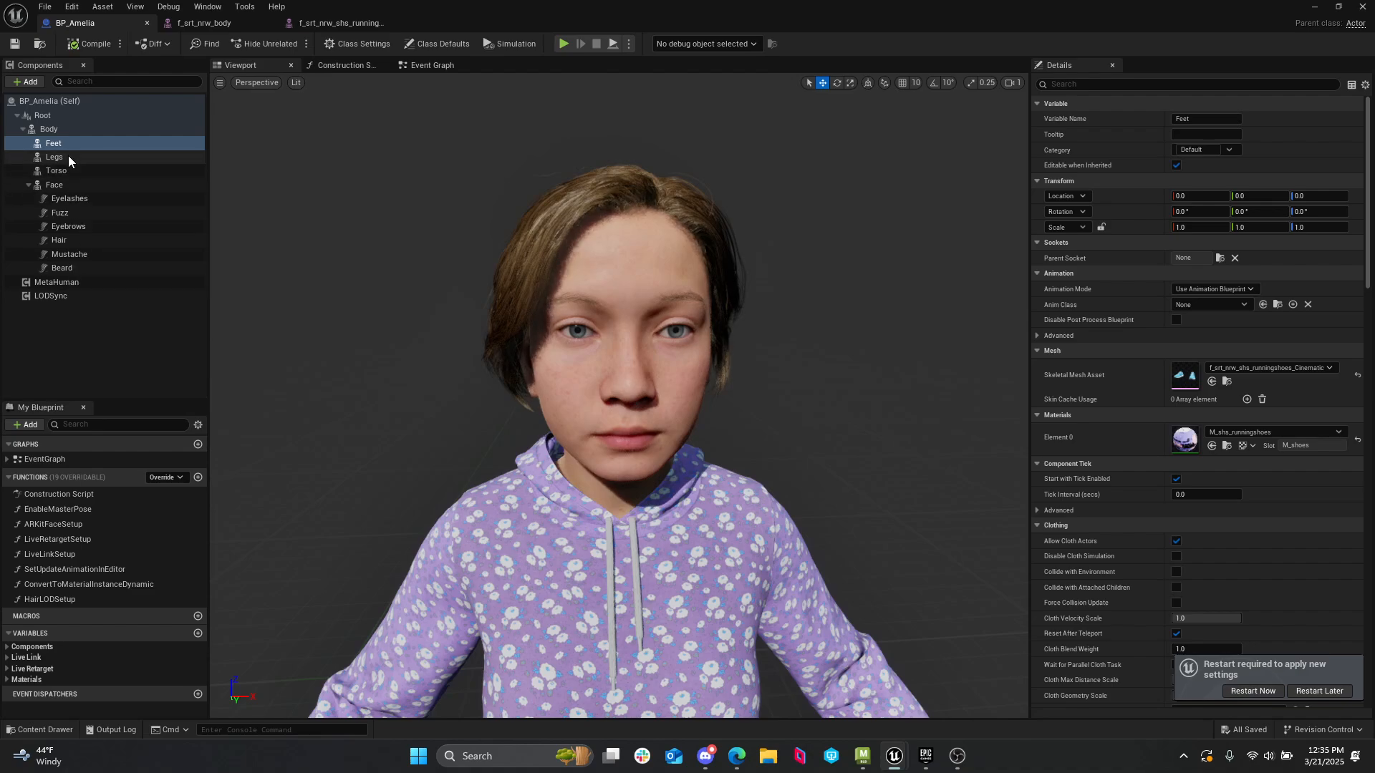
{"action": "left_click", "coordinate": [71, 185]}
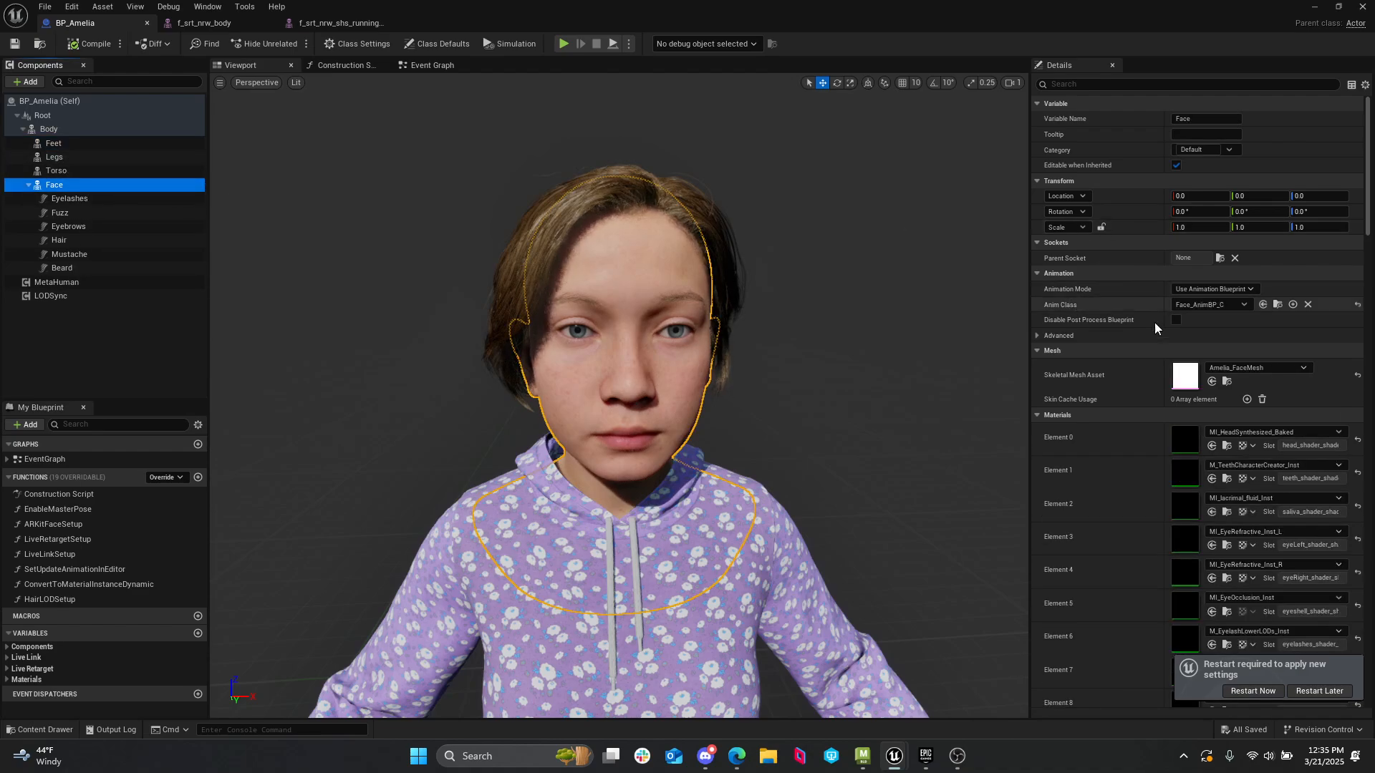
{"action": "left_click", "coordinate": [1184, 380]}
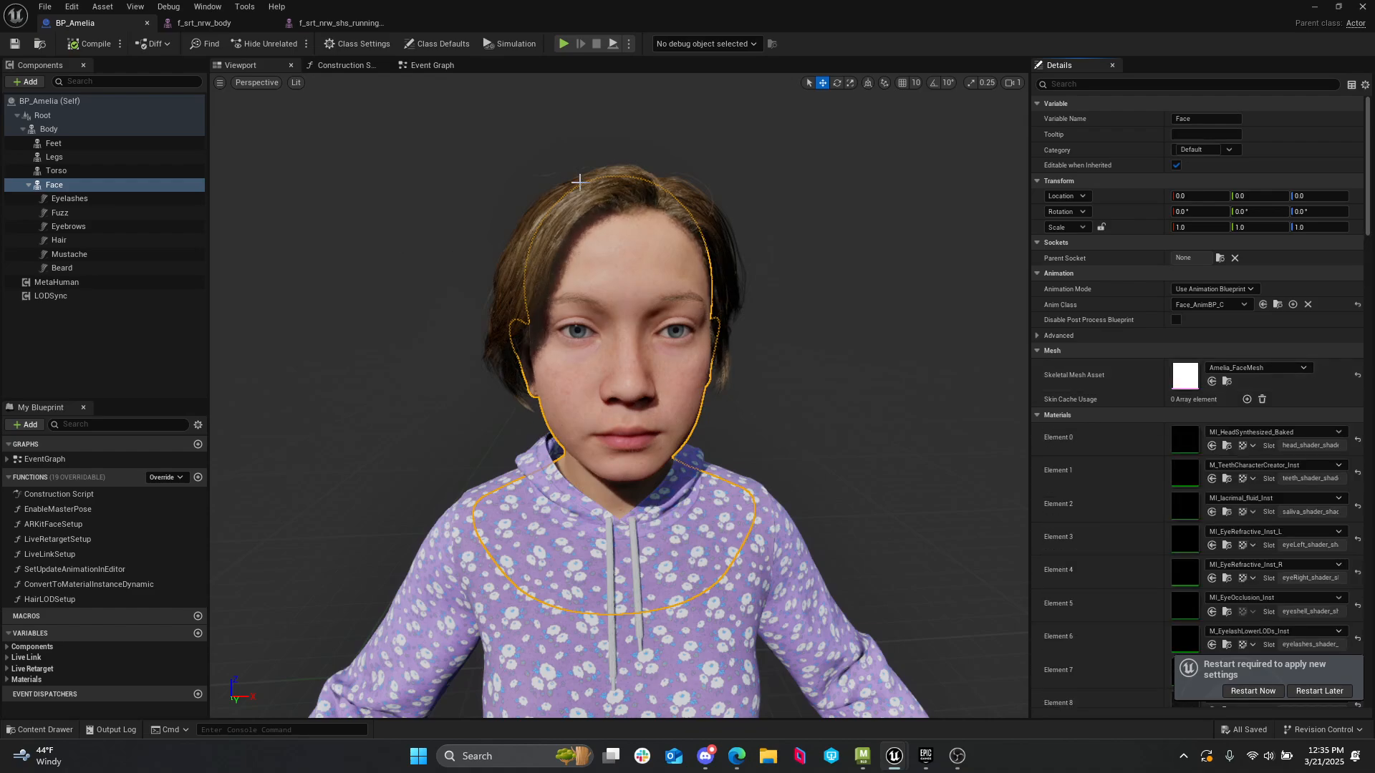
{"action": "key", "text": "s"}
{"action": "right_click_drag", "start_coordinate": [542, 347], "coordinate": [542, 347]}
{"action": "key", "text": "q"}
{"action": "key", "text": "w"}
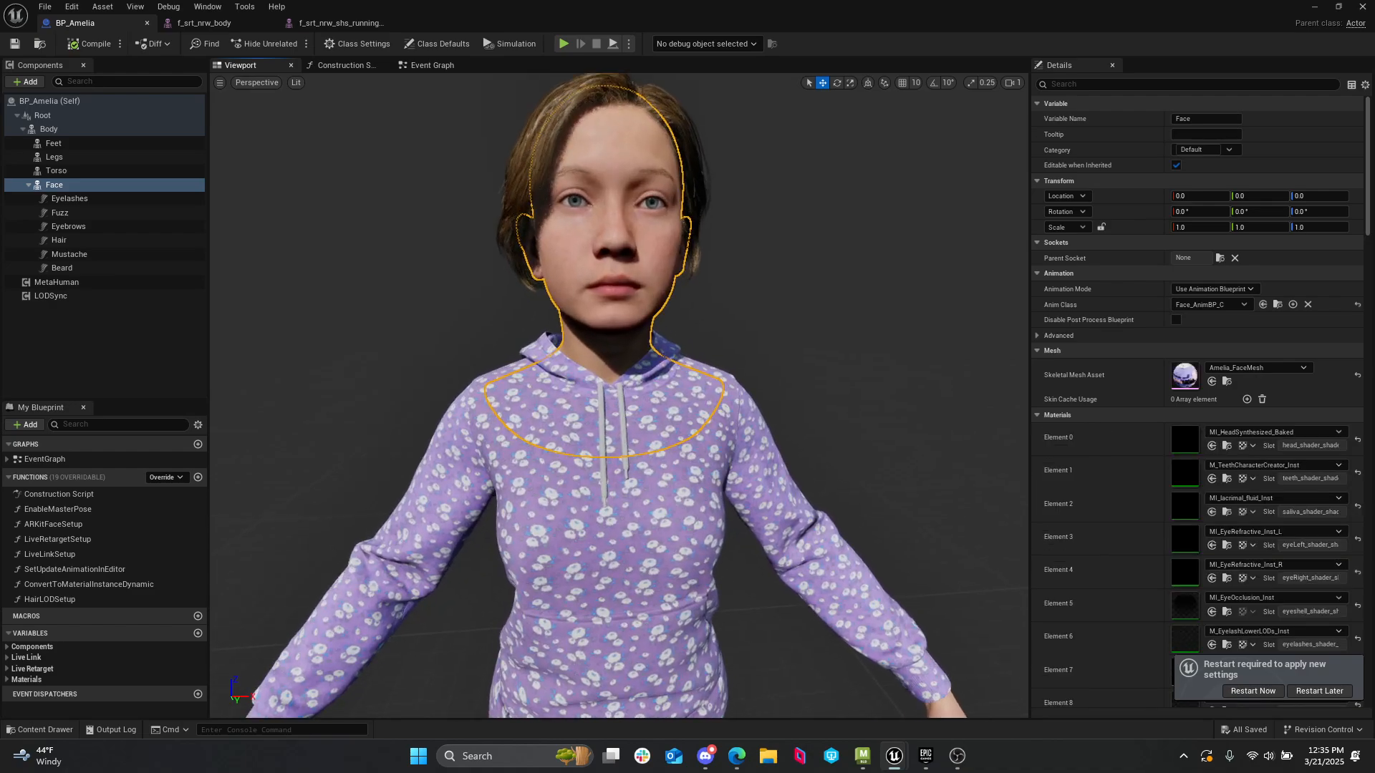
{"action": "double_click", "coordinate": [1186, 378]}
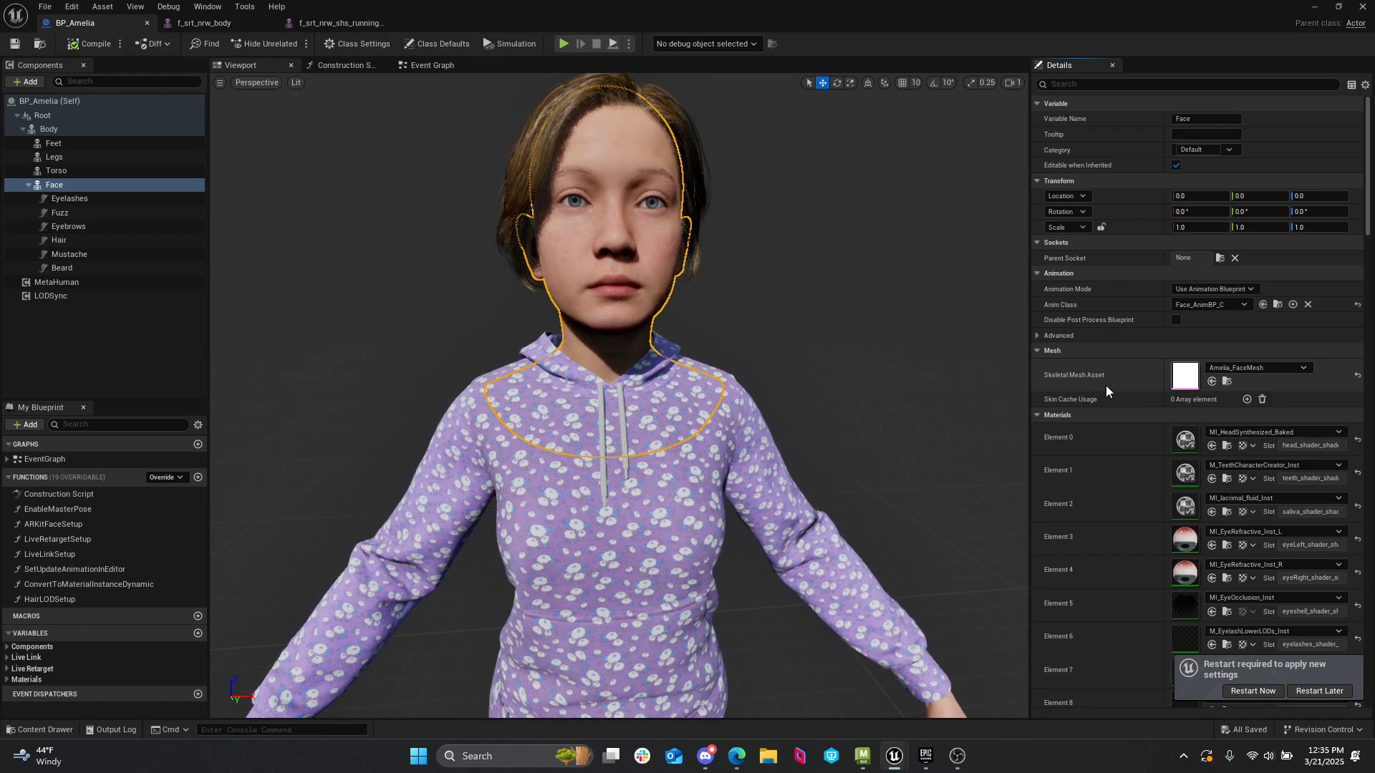
{"action": "scroll", "coordinate": [717, 376], "scroll_direction": "down", "scroll_amount": 1}
{"action": "scroll", "coordinate": [812, 445], "scroll_direction": "up", "scroll_amount": 2}
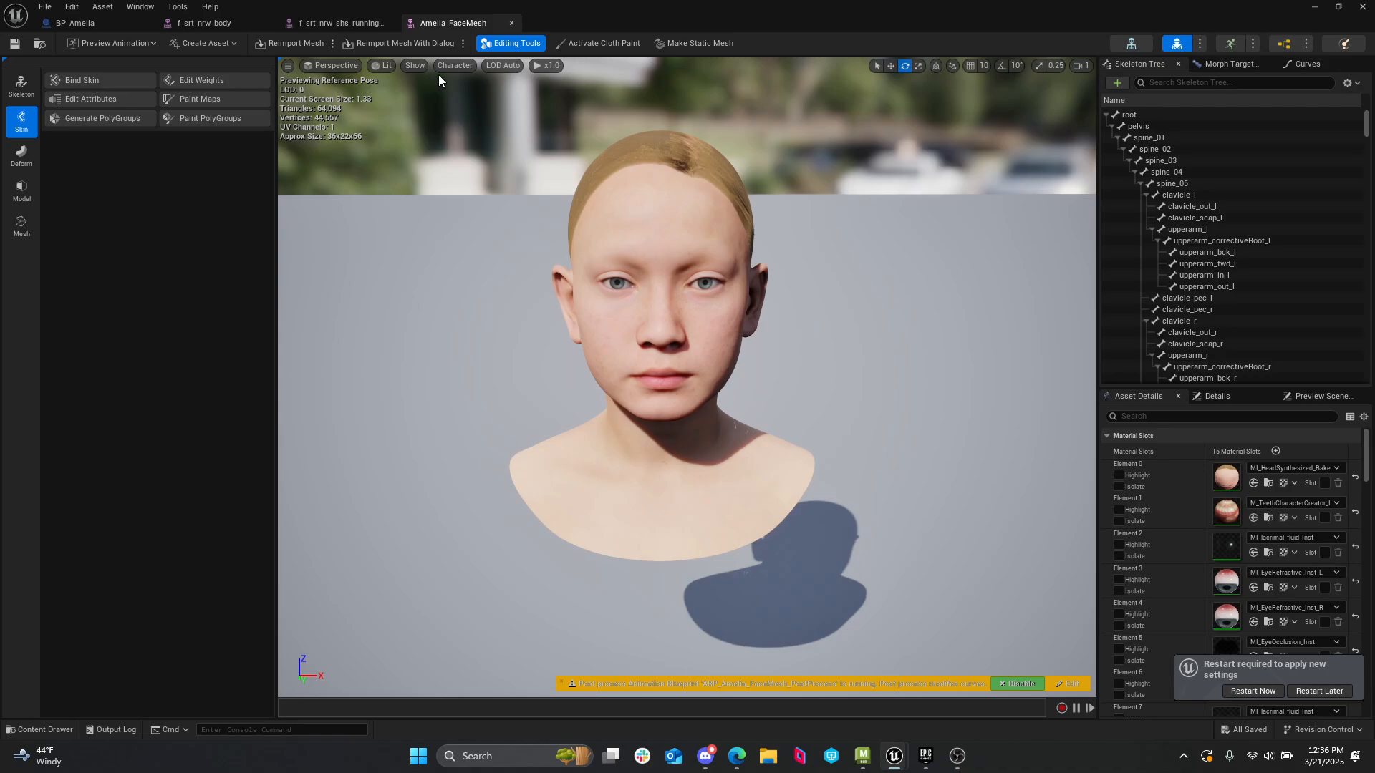
- Show the face mesh's morph targets, and examine the head with bone drawing set to All Hierarchy
{"action": "left_click", "coordinate": [1231, 68]}
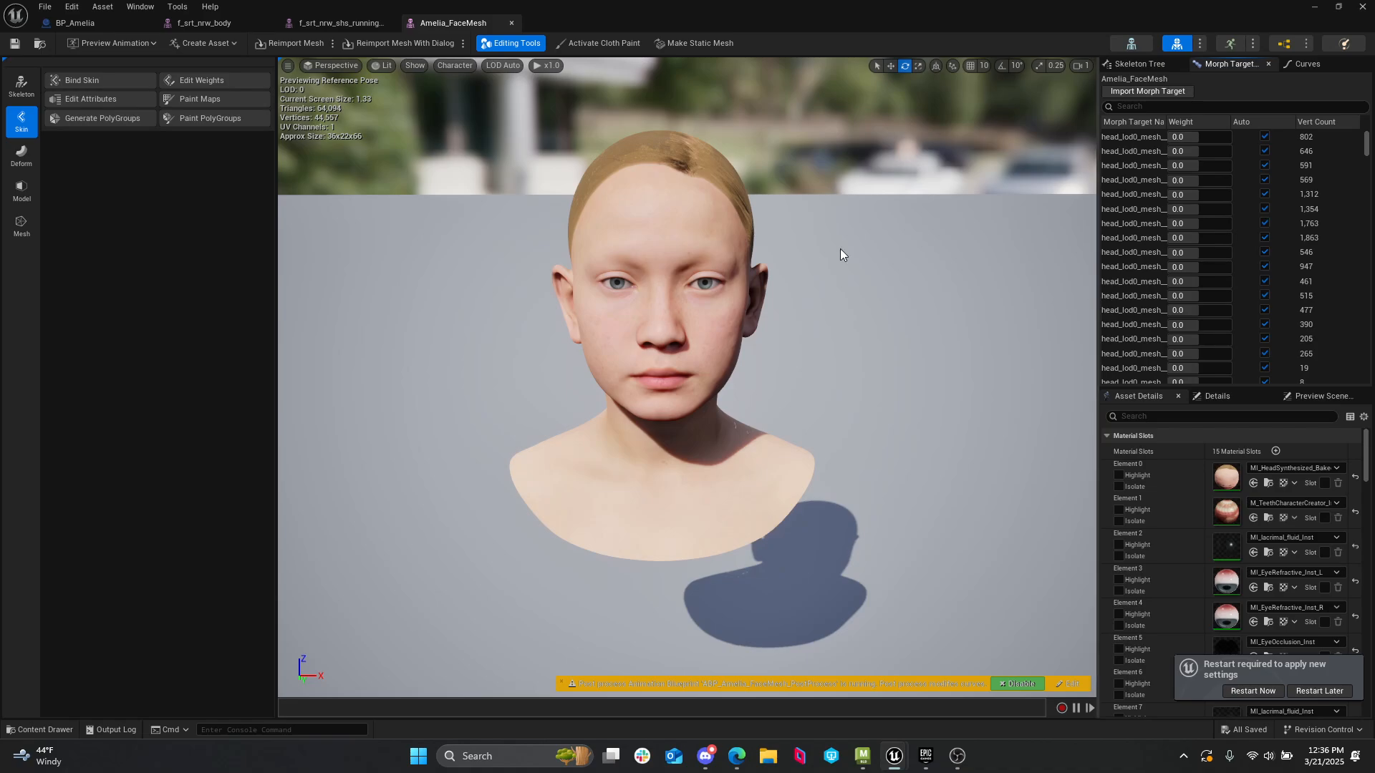
{"action": "left_click", "coordinate": [454, 65]}
{"action": "mouse_move", "coordinate": [492, 122]}
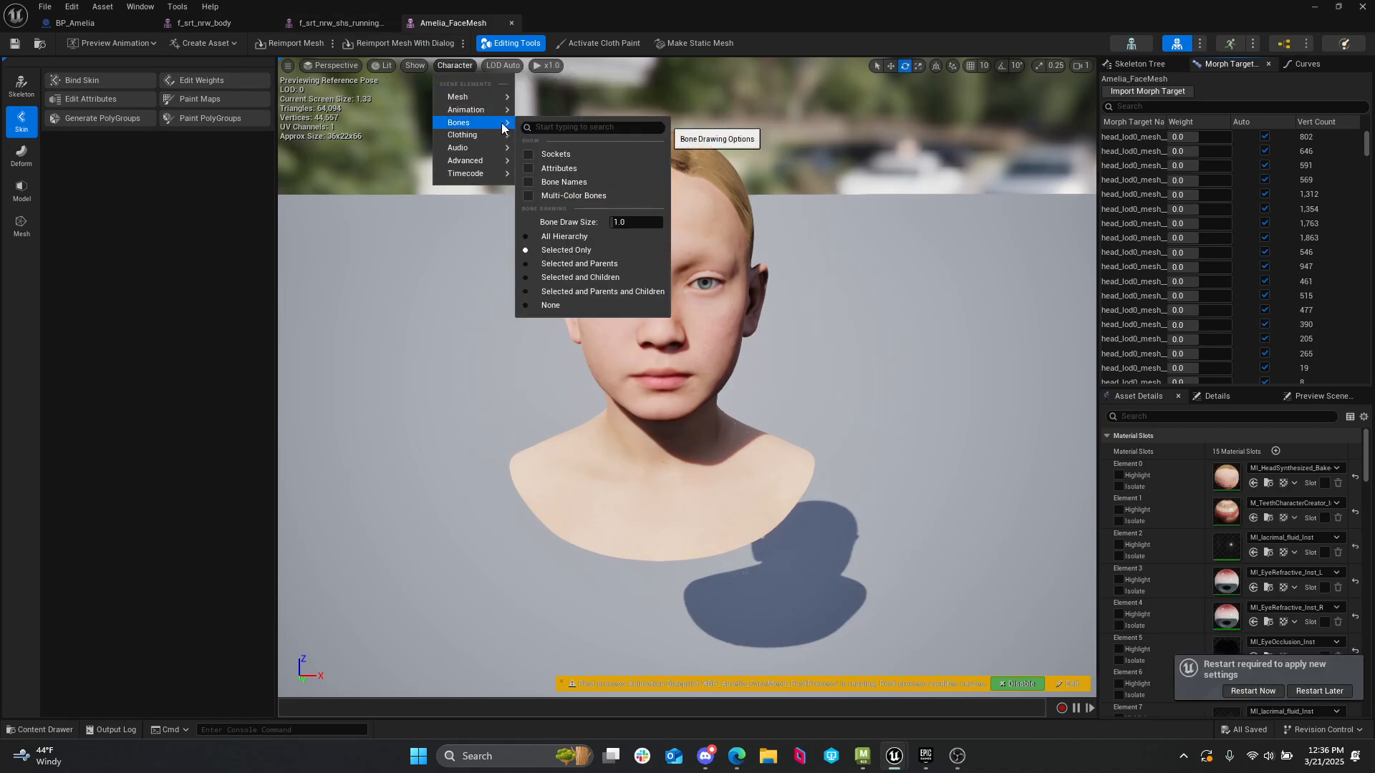
{"action": "left_click", "coordinate": [593, 250]}
{"action": "left_click_drag", "start_coordinate": [750, 315], "coordinate": [534, 309]}
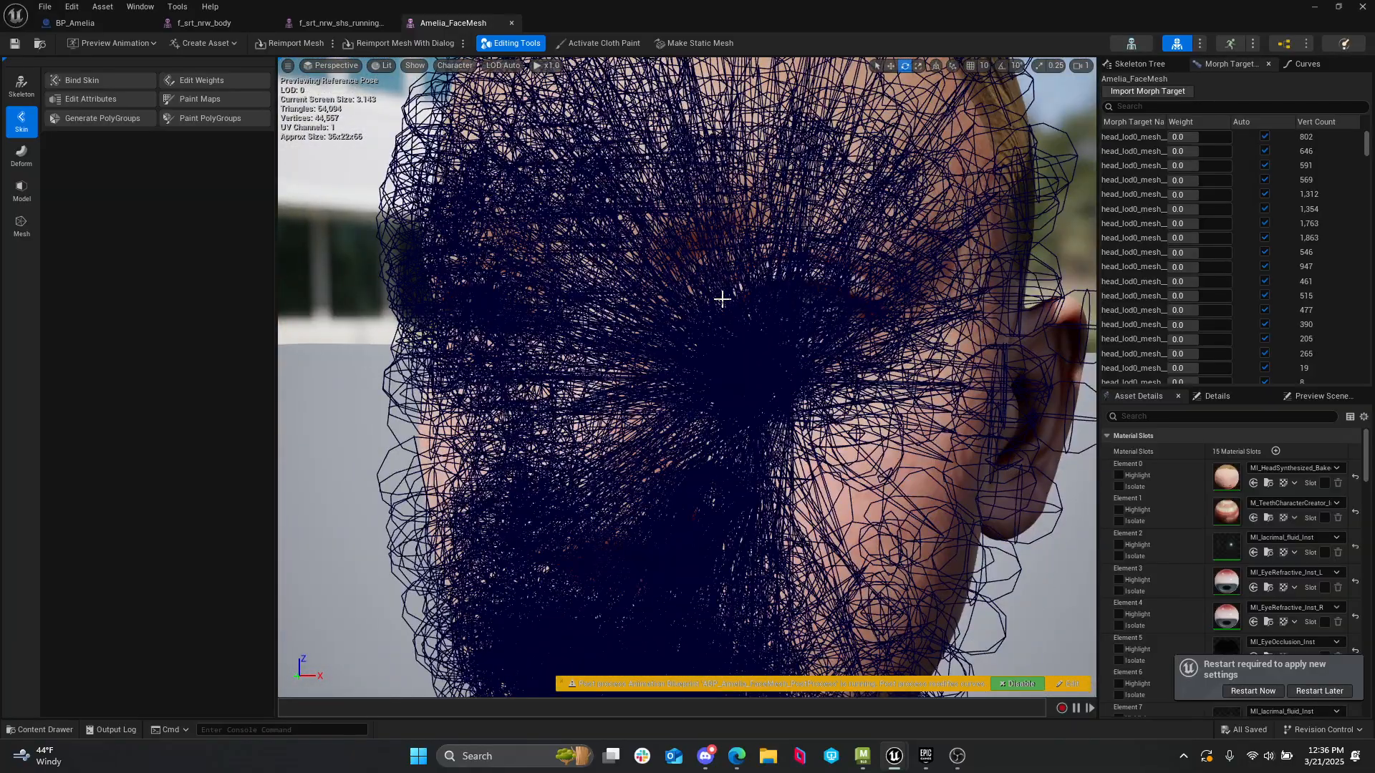
{"action": "left_click_drag", "start_coordinate": [722, 298], "coordinate": [687, 315]}
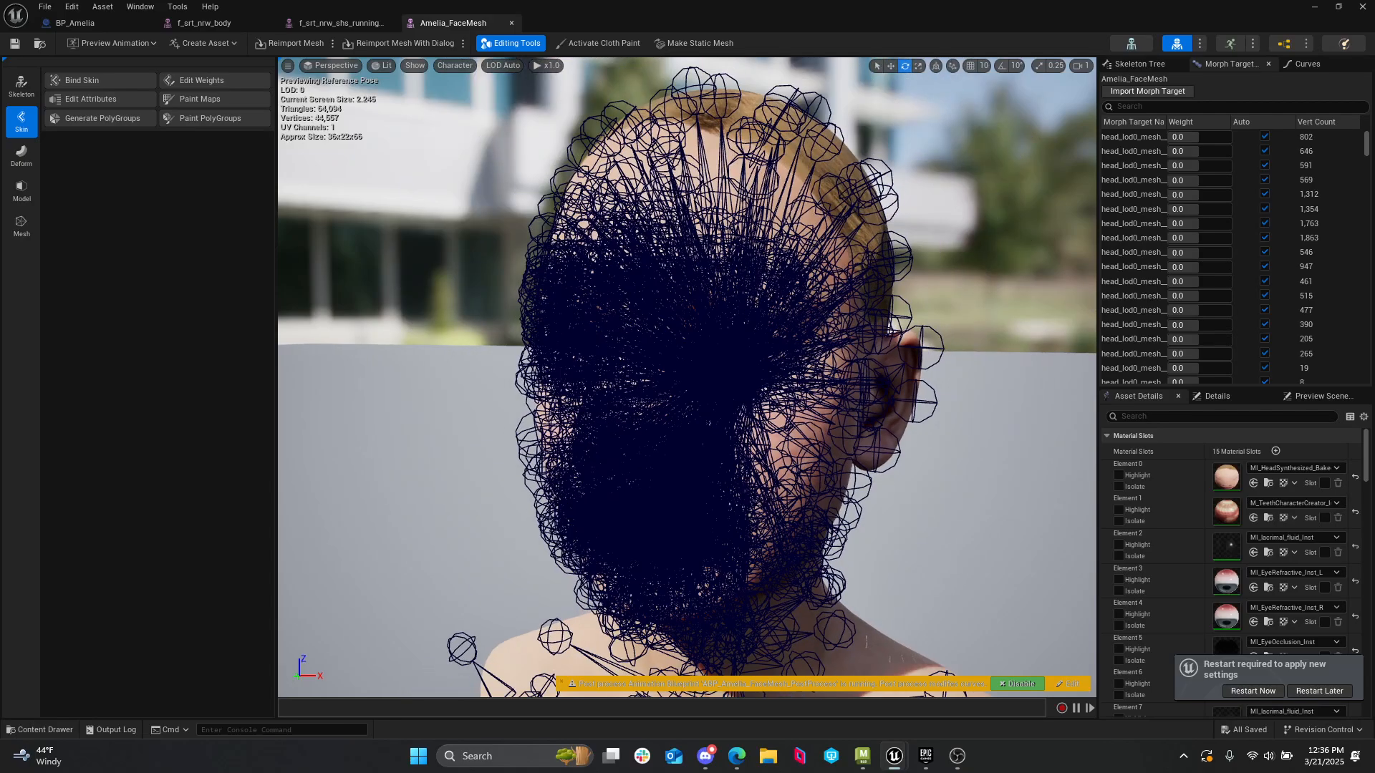
- Set the face mesh's bone drawing back to Selected Only
{"action": "left_click", "coordinate": [453, 65]}
{"action": "mouse_move", "coordinate": [477, 124]}
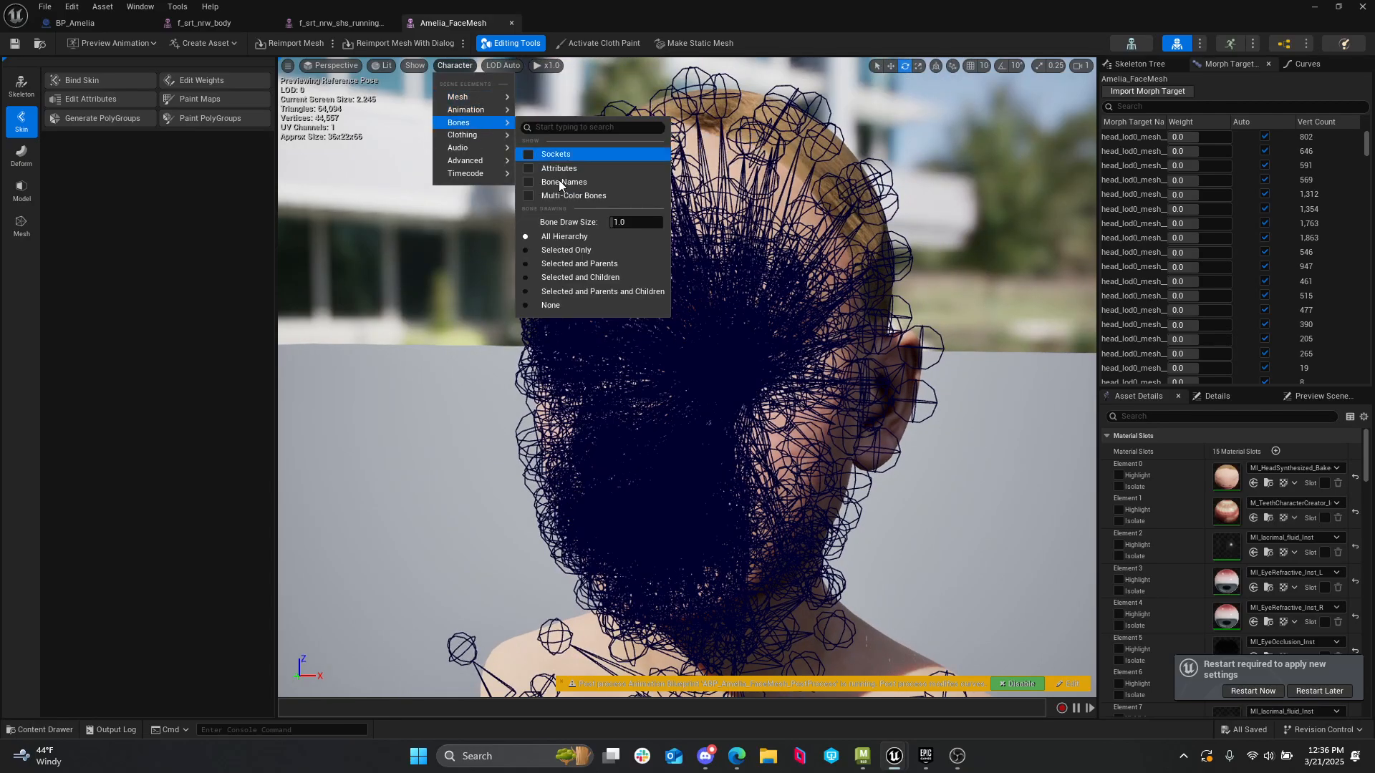
{"action": "left_click", "coordinate": [573, 251]}
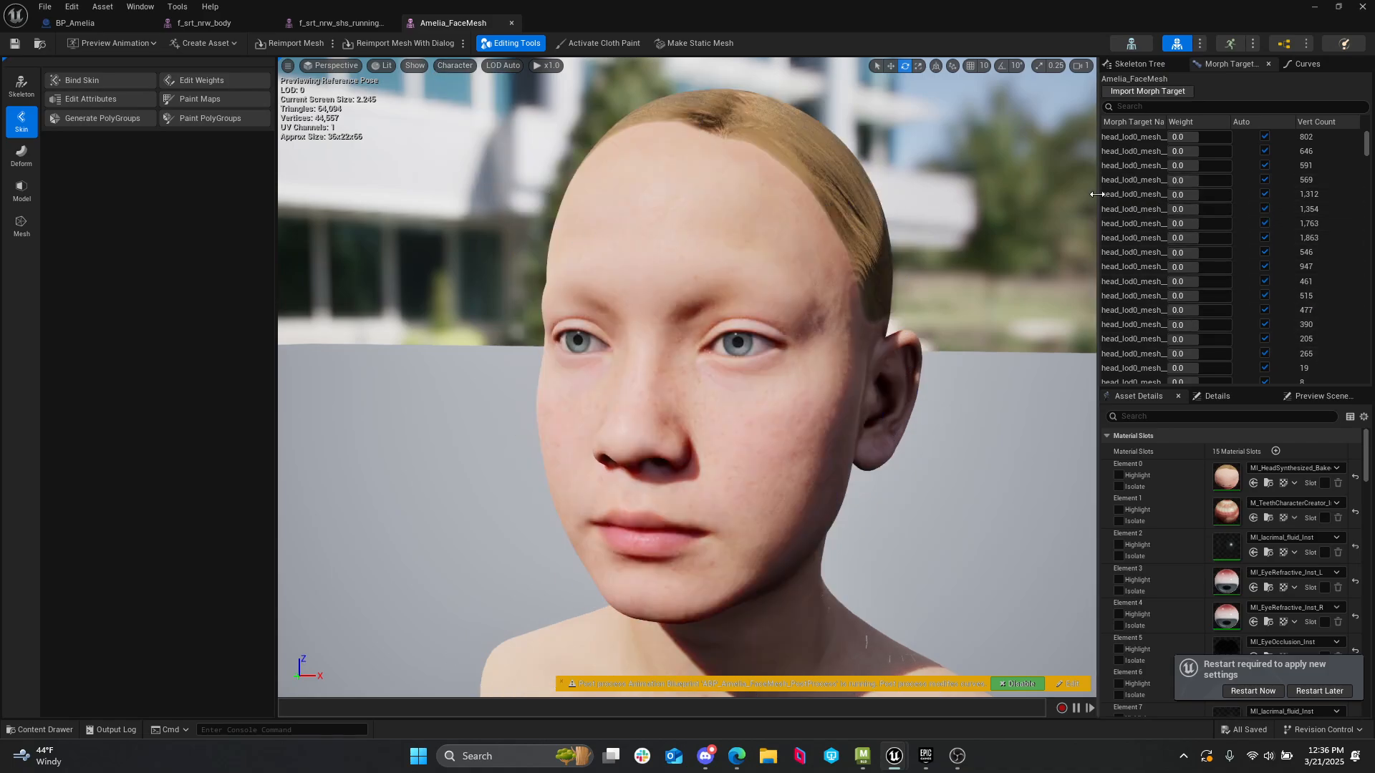
- Widen the morph target list and its name column, and vary the brow_raise_L and BraiseIn_Bdown_Blateral_R weights
{"action": "left_click_drag", "start_coordinate": [1048, 188], "coordinate": [906, 188]}
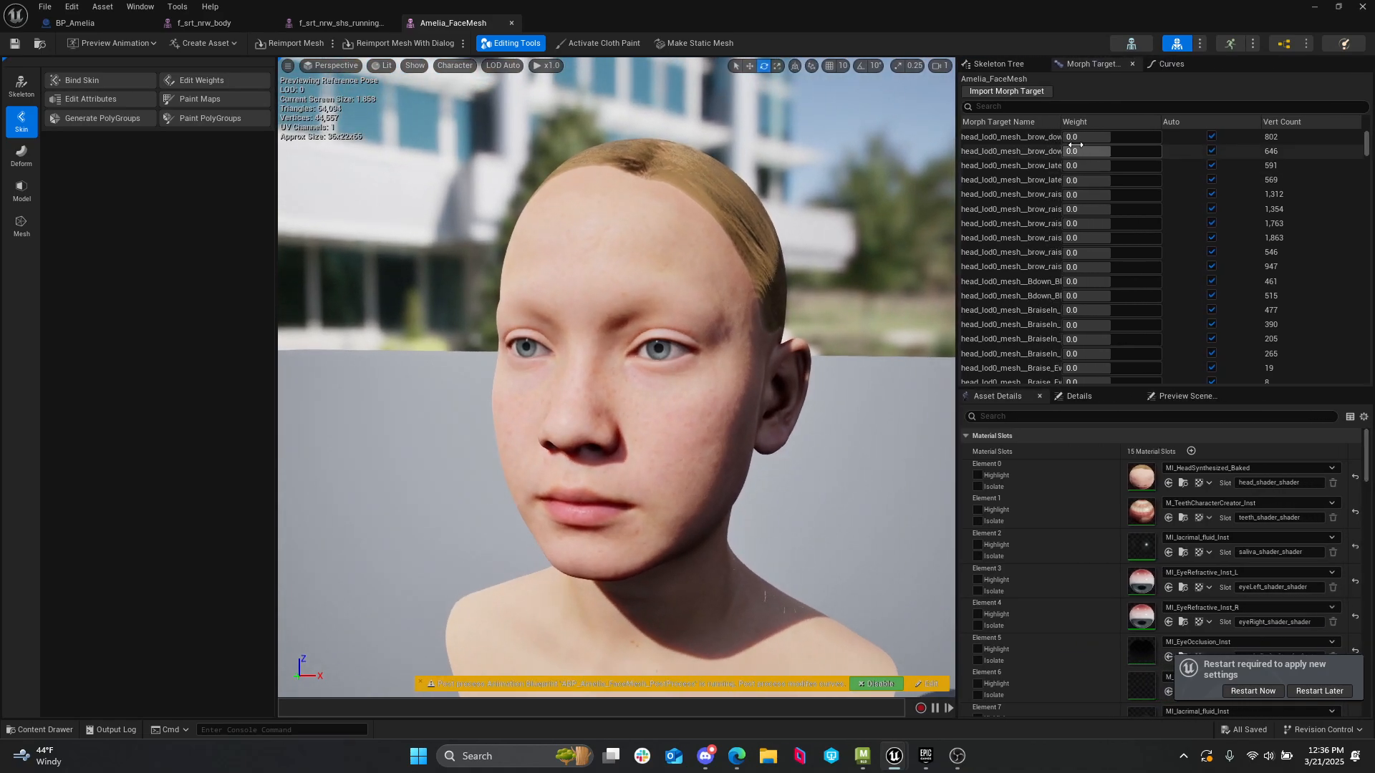
{"action": "left_click_drag", "start_coordinate": [1062, 127], "coordinate": [1137, 135]}
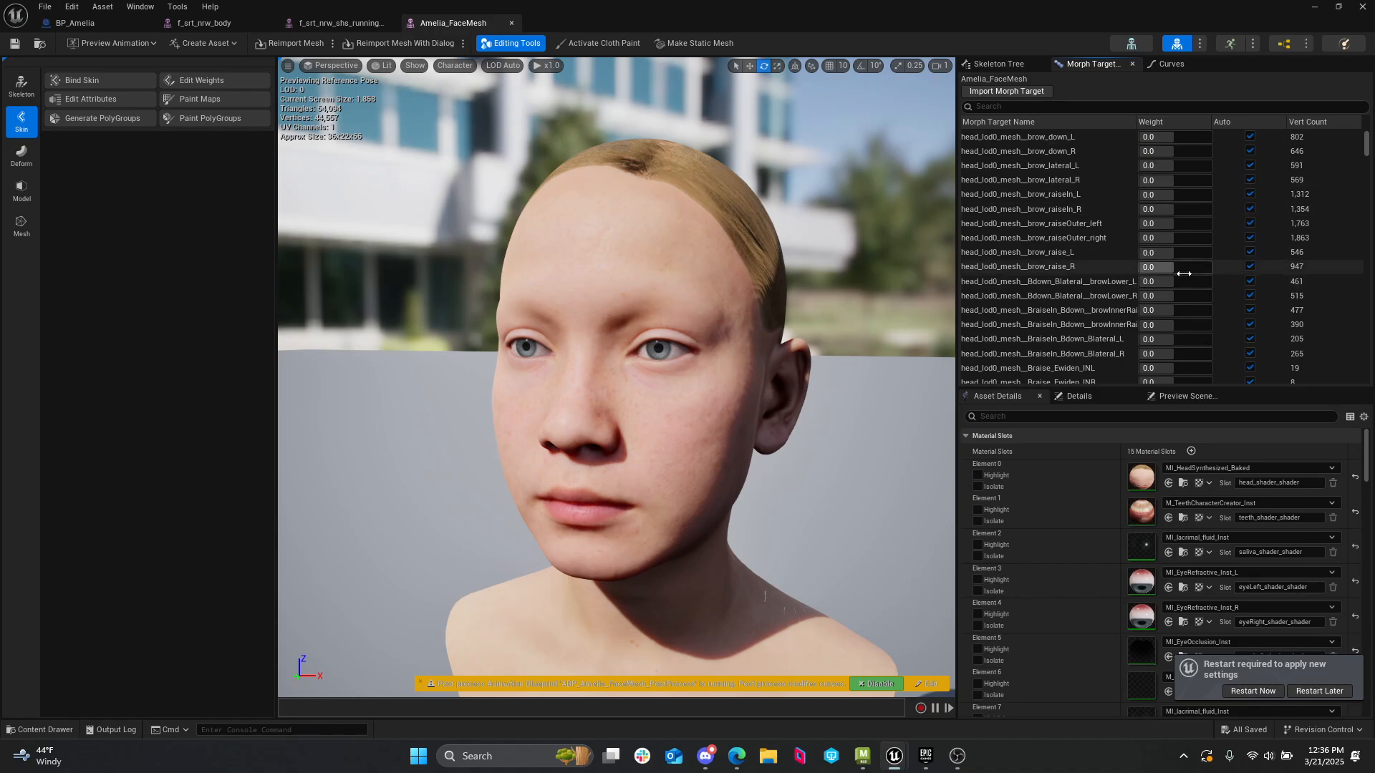
{"action": "left_click_drag", "start_coordinate": [1175, 252], "coordinate": [1146, 253]}
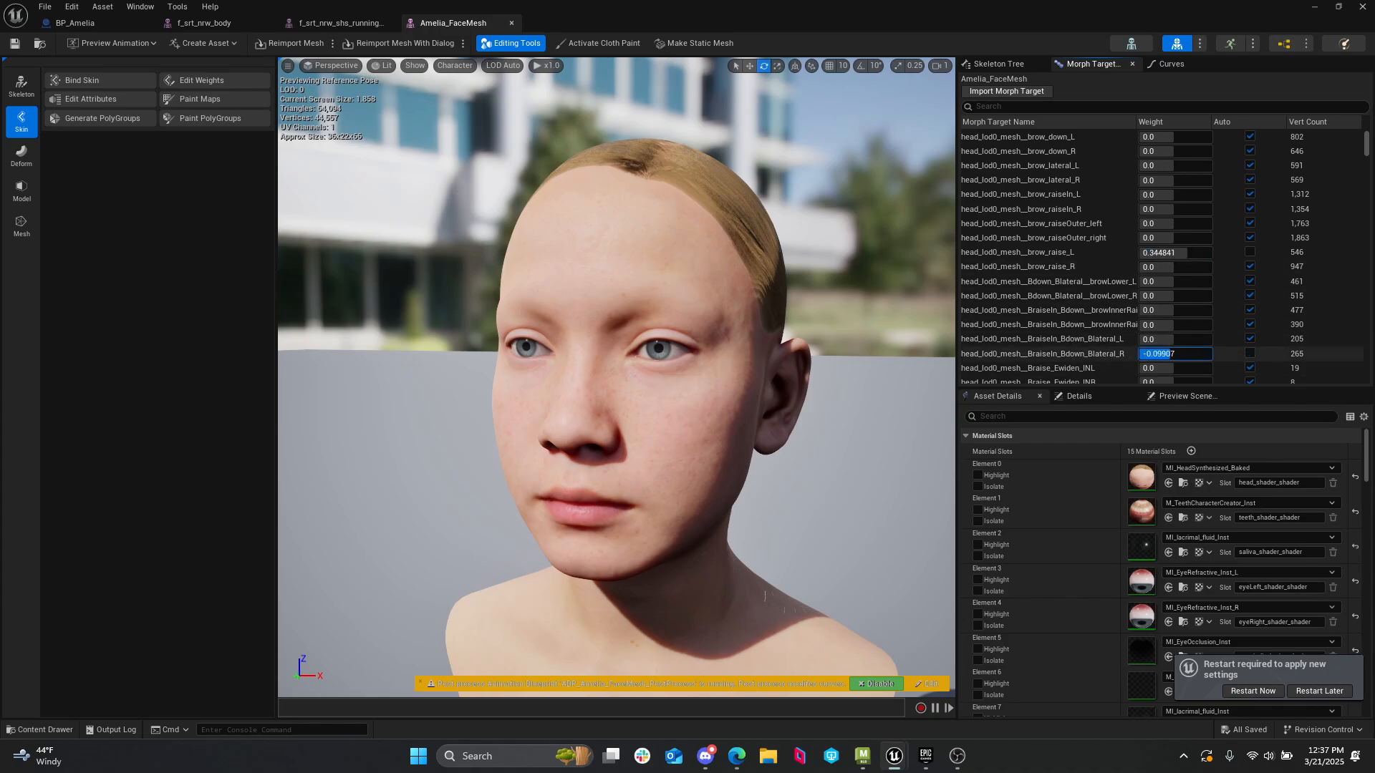
{"action": "left_click_drag", "start_coordinate": [1167, 354], "coordinate": [1162, 353]}
{"action": "left_click_drag", "start_coordinate": [1162, 209], "coordinate": [1159, 209]}
- Vary several eye morph target weights, setting Braise_Eblink_INR to 0.030483, Braise_Eblink_OUTL to -0.076208, and Braise_ElookDown_INL and ElidPress_Eblink_L to 0.125743
{"action": "scroll", "coordinate": [1167, 277], "scroll_direction": "down", "scroll_amount": 6}
{"action": "scroll", "coordinate": [1167, 278], "scroll_direction": "up", "scroll_amount": 1}
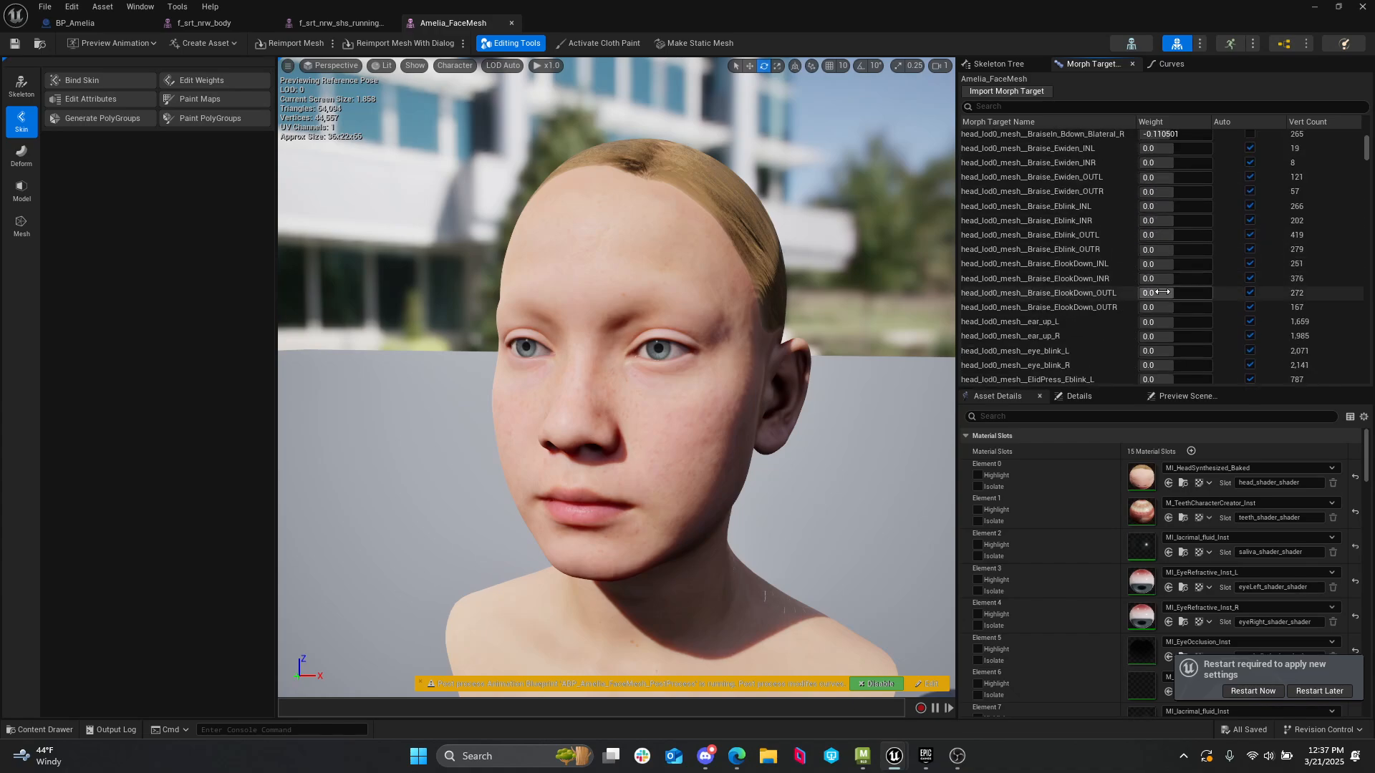
{"action": "left_click", "coordinate": [1250, 264]}
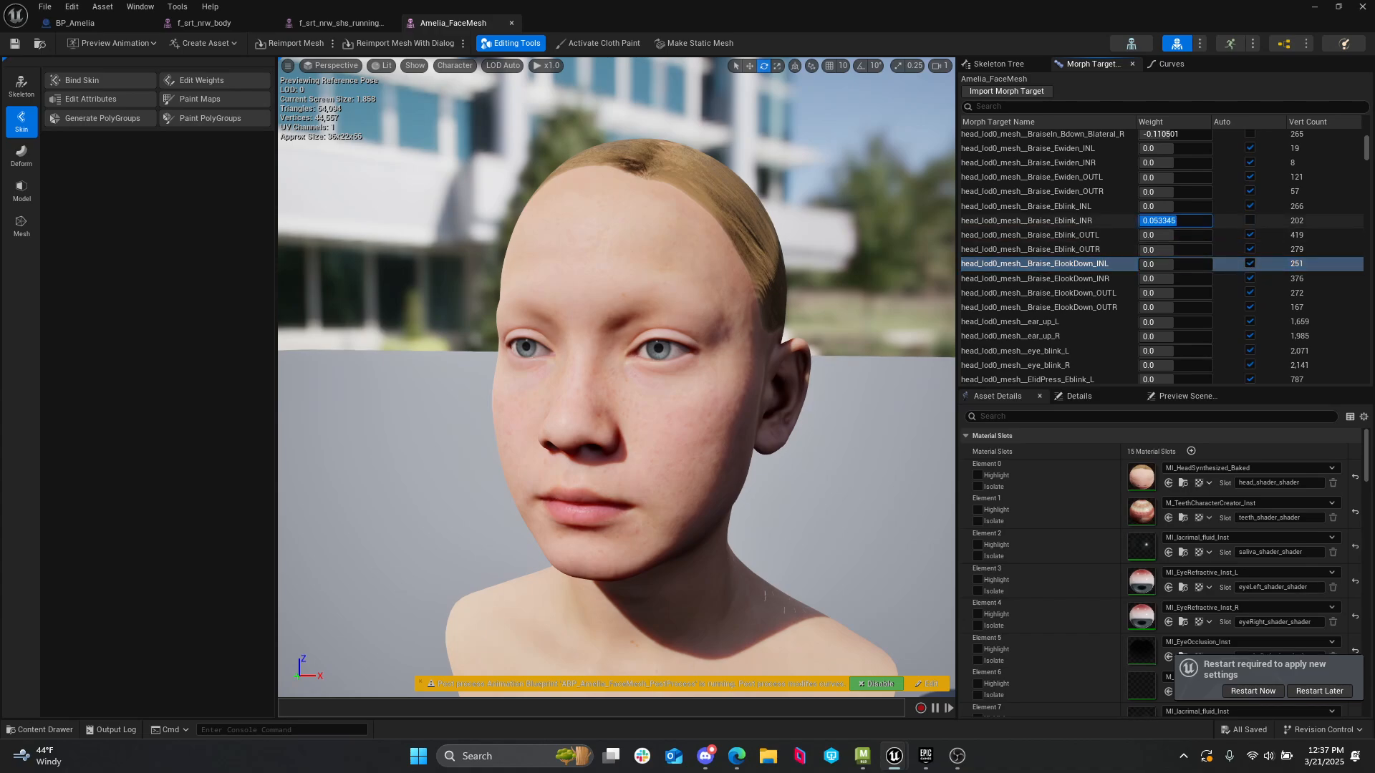
{"action": "left_click_drag", "start_coordinate": [1163, 221], "coordinate": [1180, 240]}
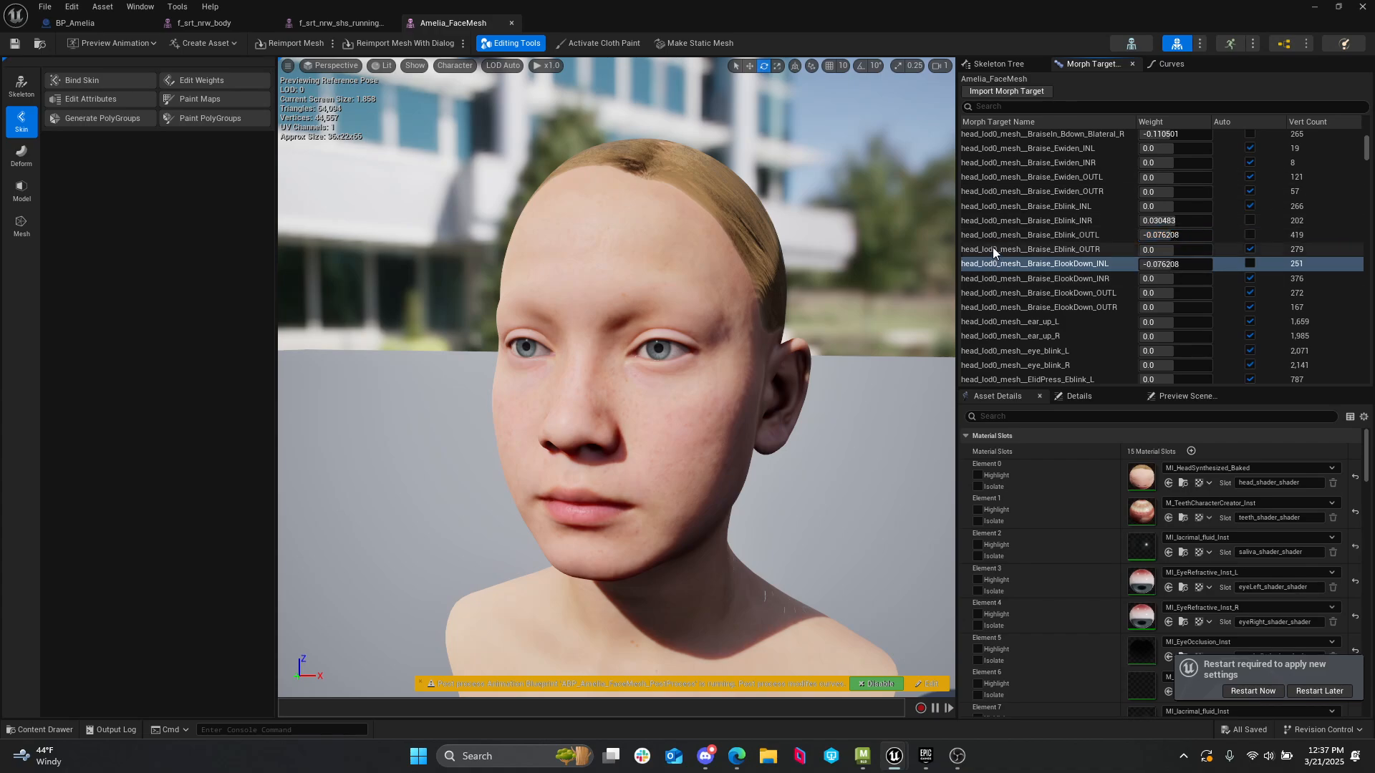
{"action": "scroll", "coordinate": [1174, 300], "scroll_direction": "down", "scroll_amount": 1}
{"action": "left_click_drag", "start_coordinate": [1160, 362], "coordinate": [1145, 362]}
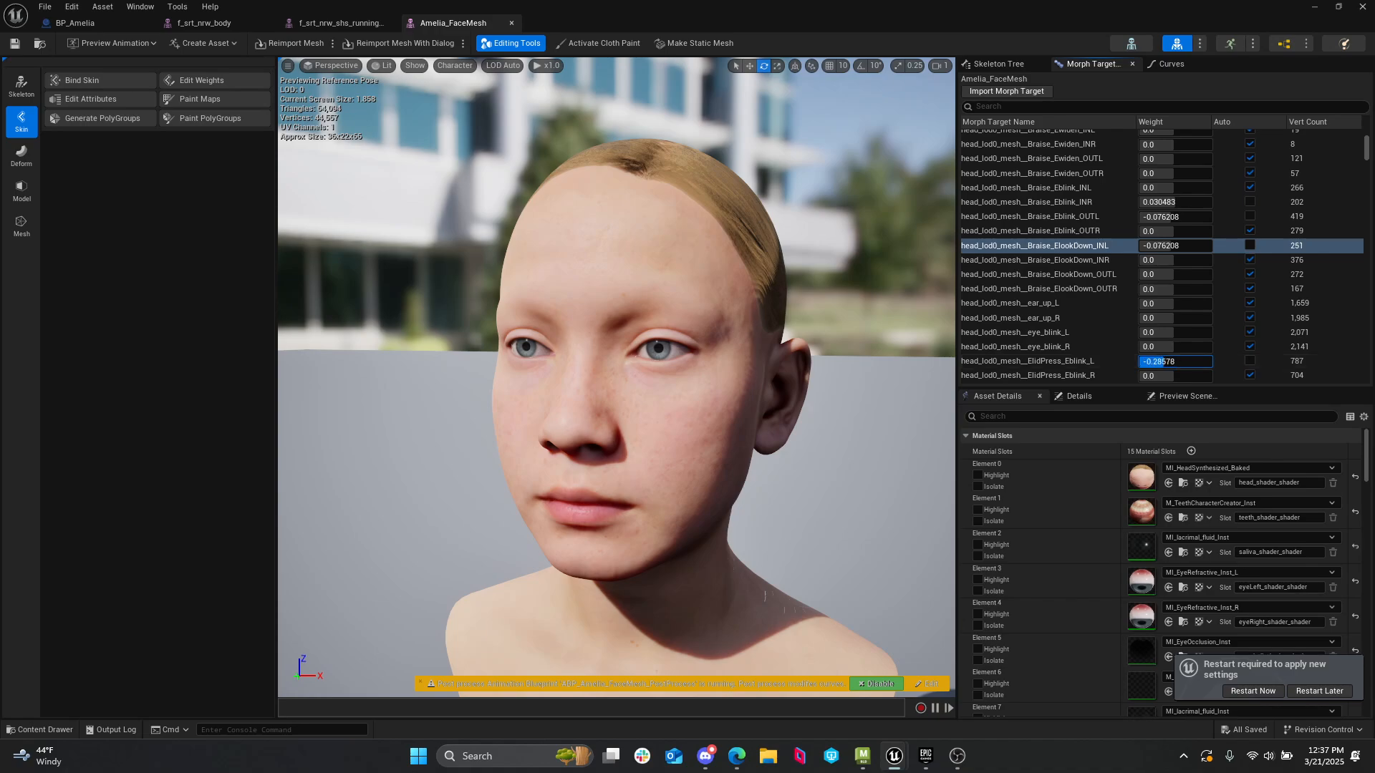
{"action": "left_click", "coordinate": [878, 684]}
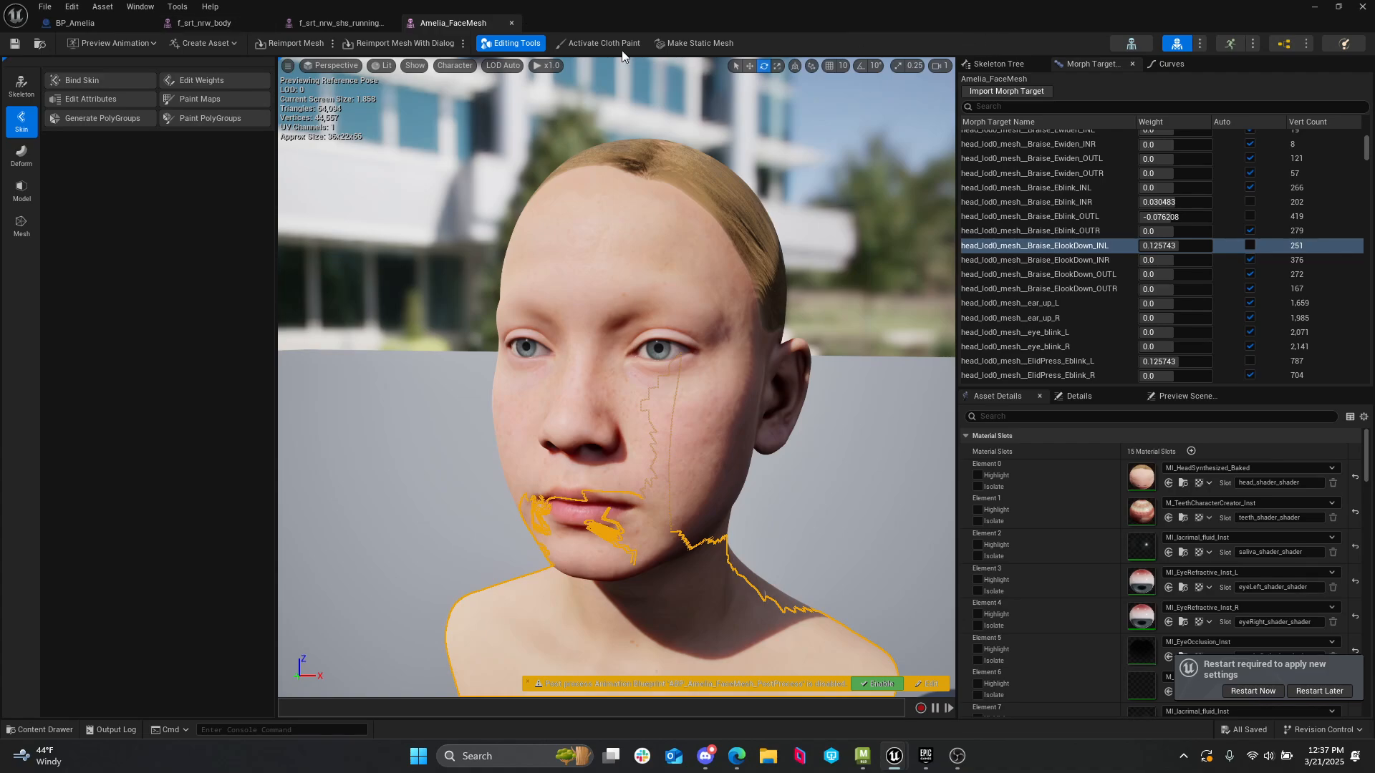
- Return to BP_Amelia and go through its Torso, Legs, Feet and Face components to see each highlighted part
{"action": "left_click", "coordinate": [76, 23]}
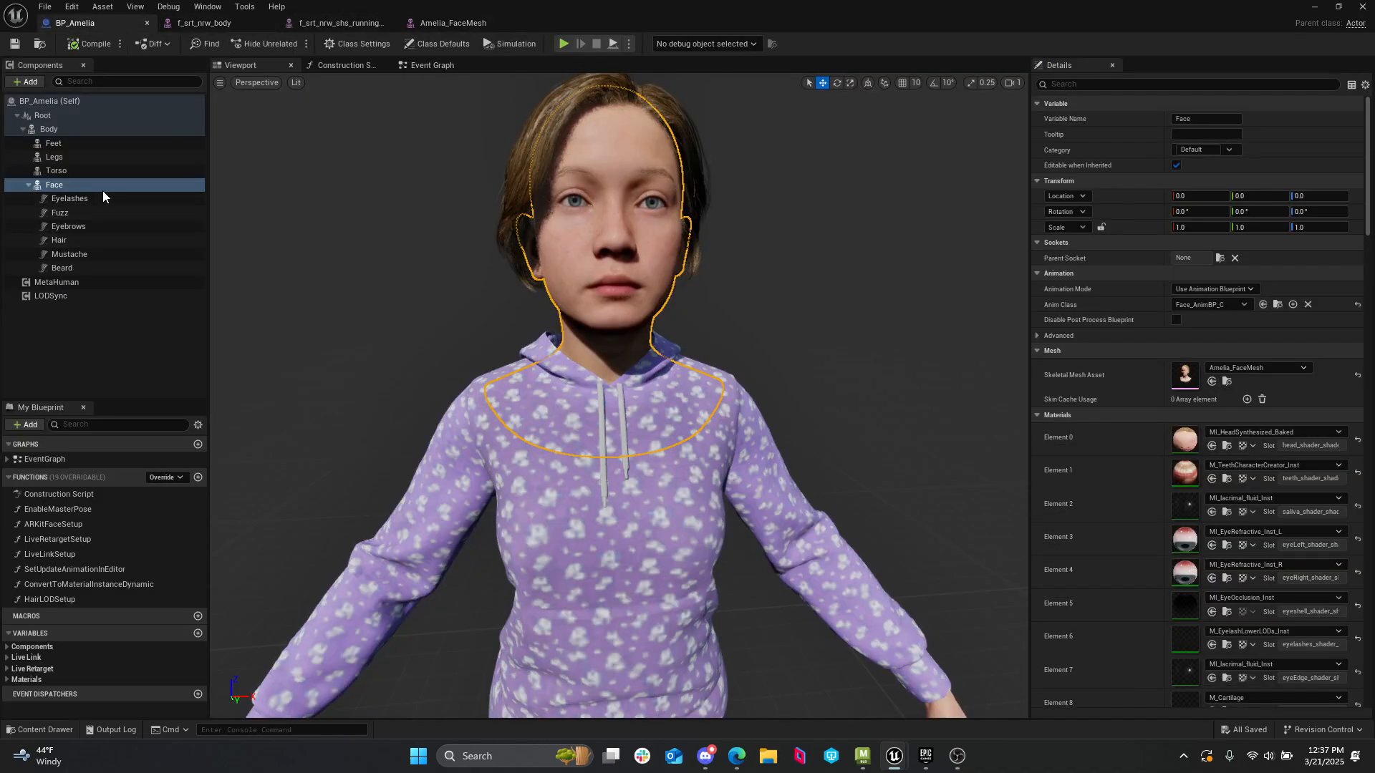
{"action": "left_click", "coordinate": [72, 172]}
{"action": "left_click", "coordinate": [70, 157]}
{"action": "left_click", "coordinate": [73, 144]}
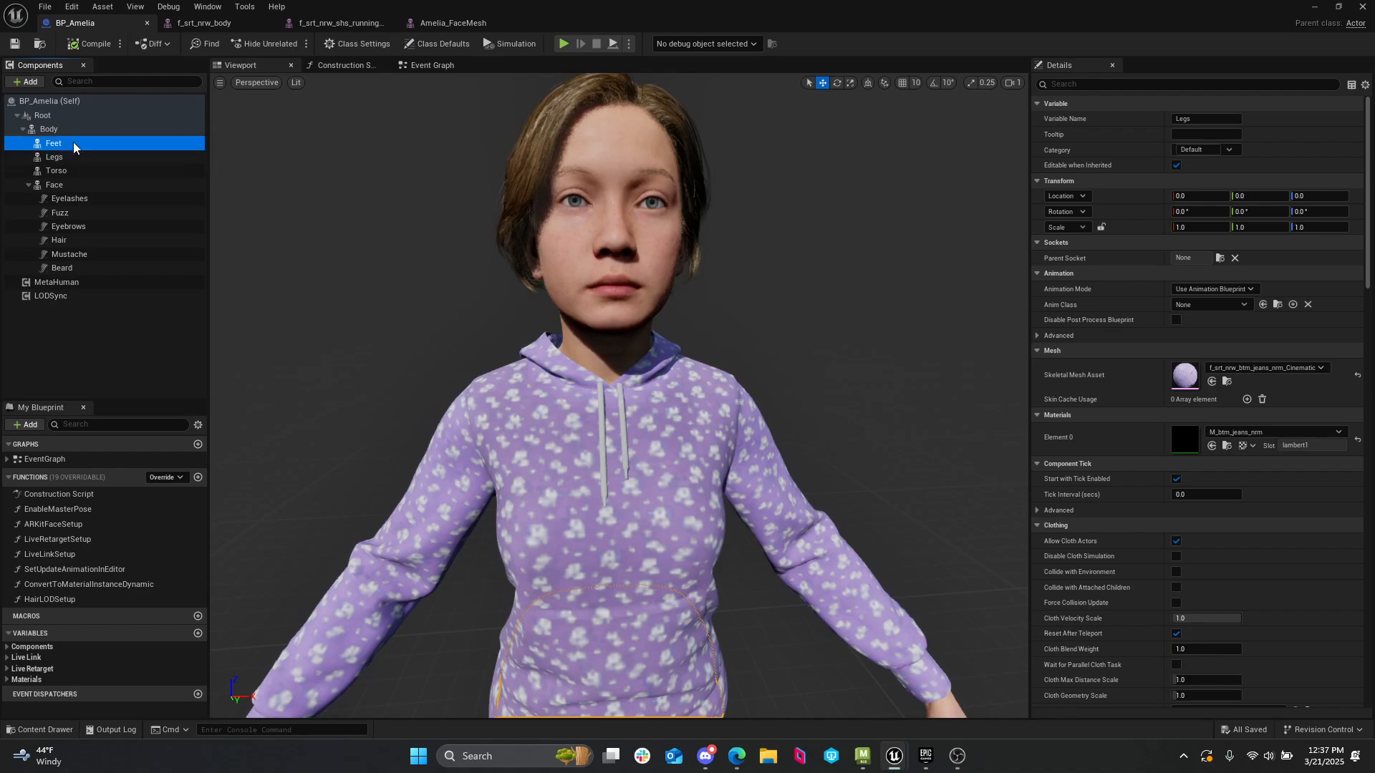
{"action": "left_click", "coordinate": [72, 157]}
{"action": "left_click", "coordinate": [71, 172]}
{"action": "left_click", "coordinate": [80, 185]}
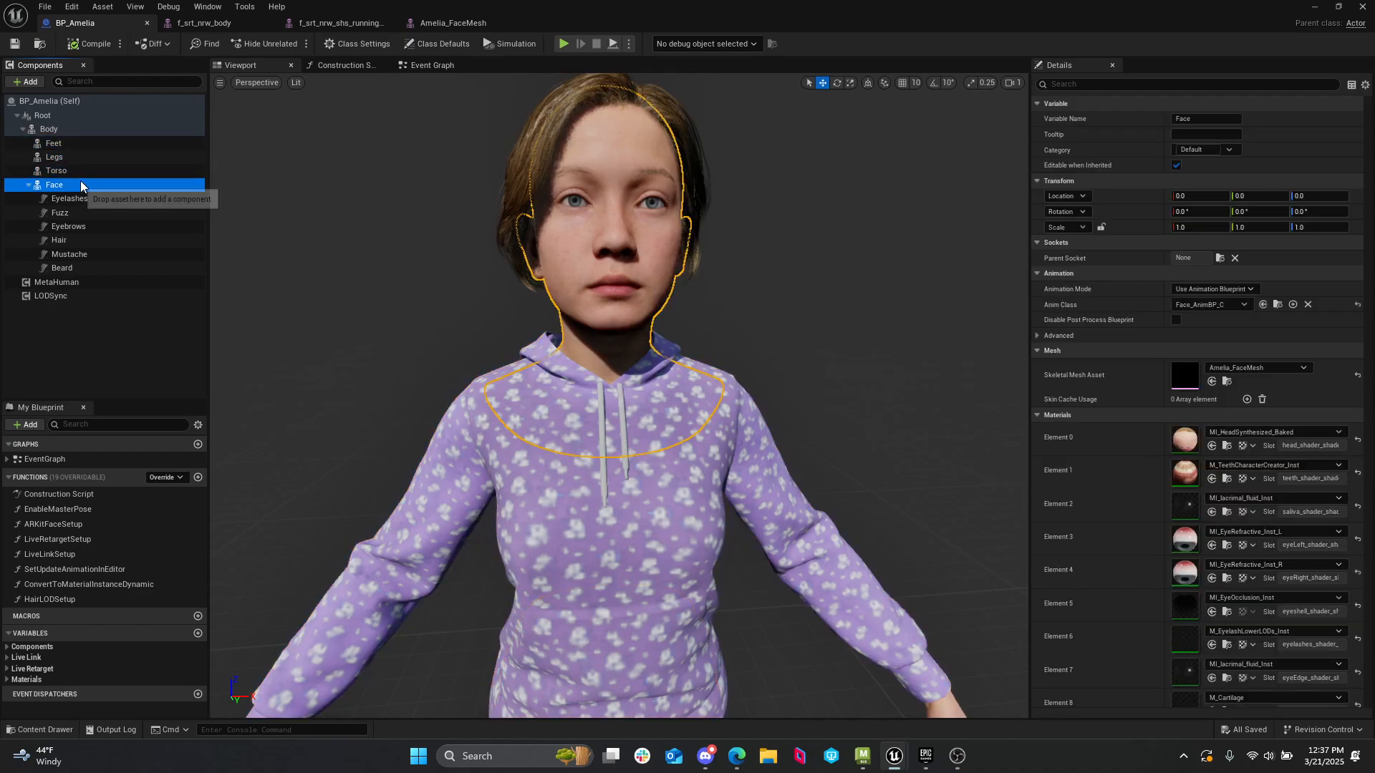
- Show Amelia's whole body, and examine the Eyelashes, Fuzz and Eyebrows groom components
{"action": "key", "text": "s"}
{"action": "right_click_drag", "start_coordinate": [775, 308], "coordinate": [756, 342]}
{"action": "key", "text": "s"}
{"action": "left_click", "coordinate": [69, 199]}
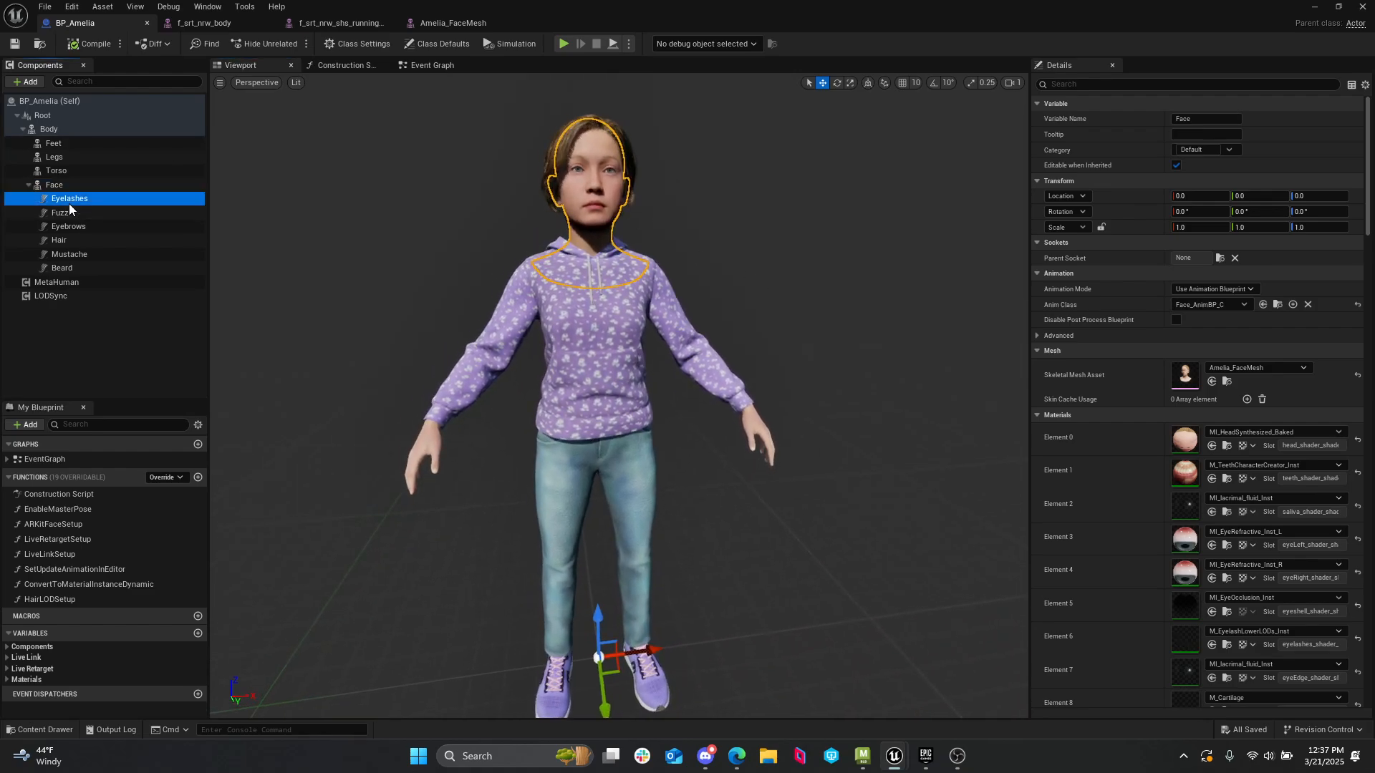
{"action": "left_click", "coordinate": [83, 213]}
{"action": "left_click", "coordinate": [83, 228]}
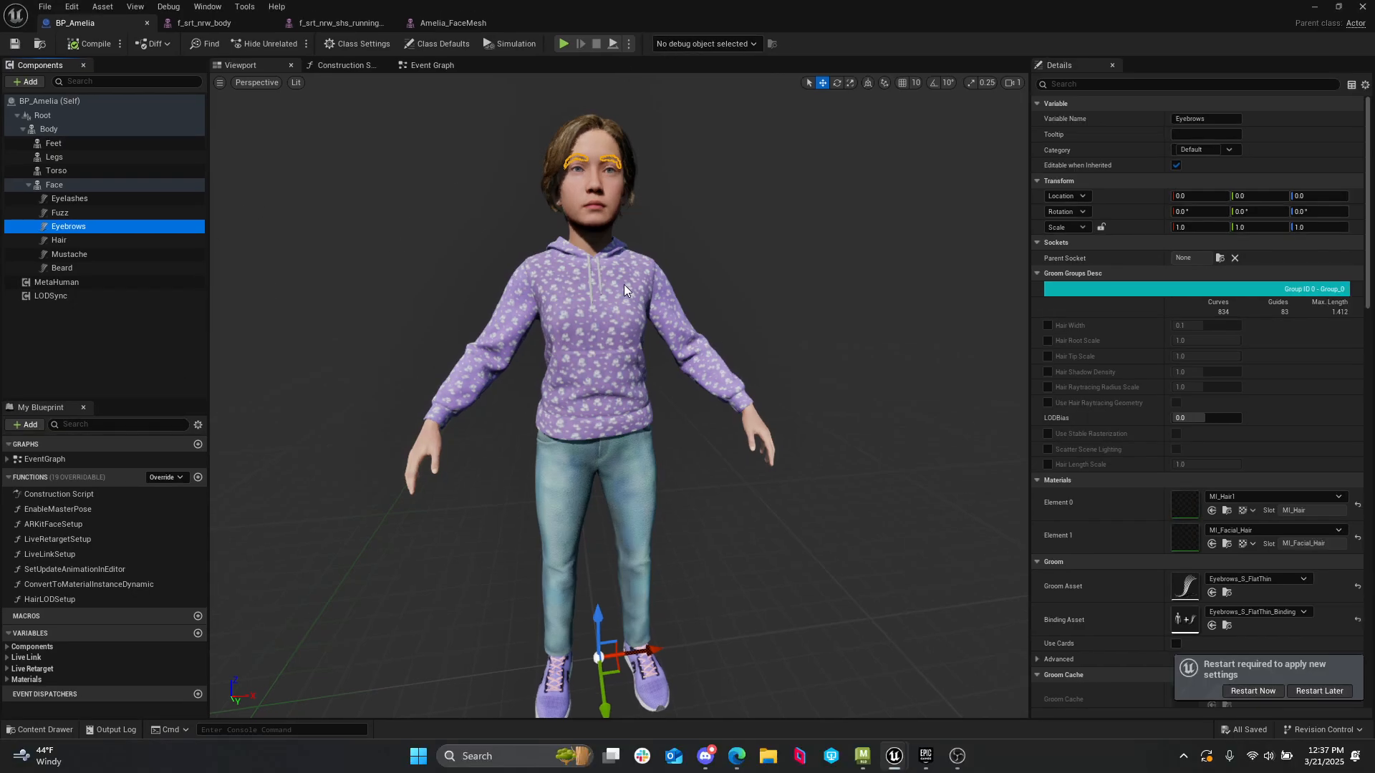
{"action": "mouse_move", "coordinate": [693, 379]}
{"action": "left_mouse_down"}
{"action": "mouse_move", "coordinate": [693, 423]}
{"action": "mouse_move", "coordinate": [693, 379]}
{"action": "left_mouse_up"}
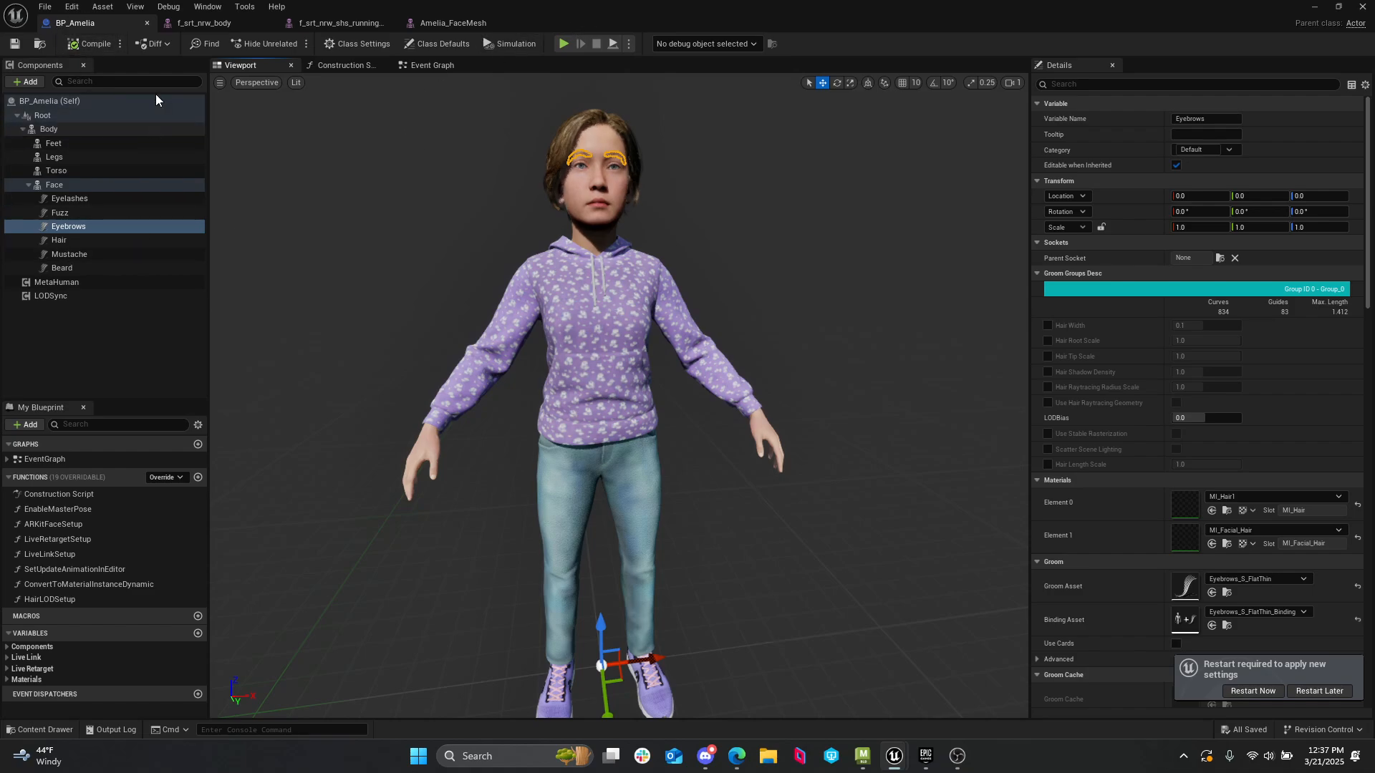
- Minimize the blueprint editor and place the BP_Amelia blueprint in the level beside the player start
{"action": "double_click", "coordinate": [959, 11]}
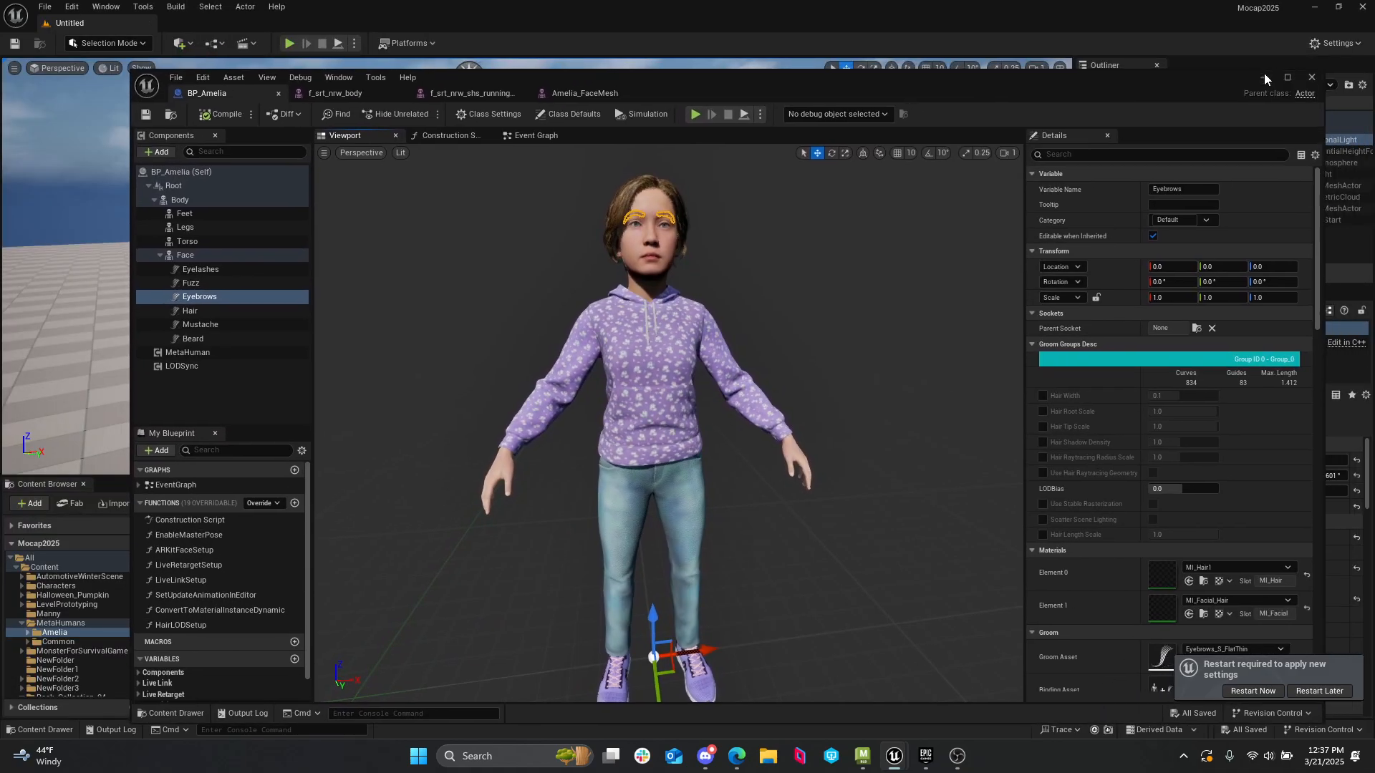
{"action": "left_click", "coordinate": [1265, 74]}
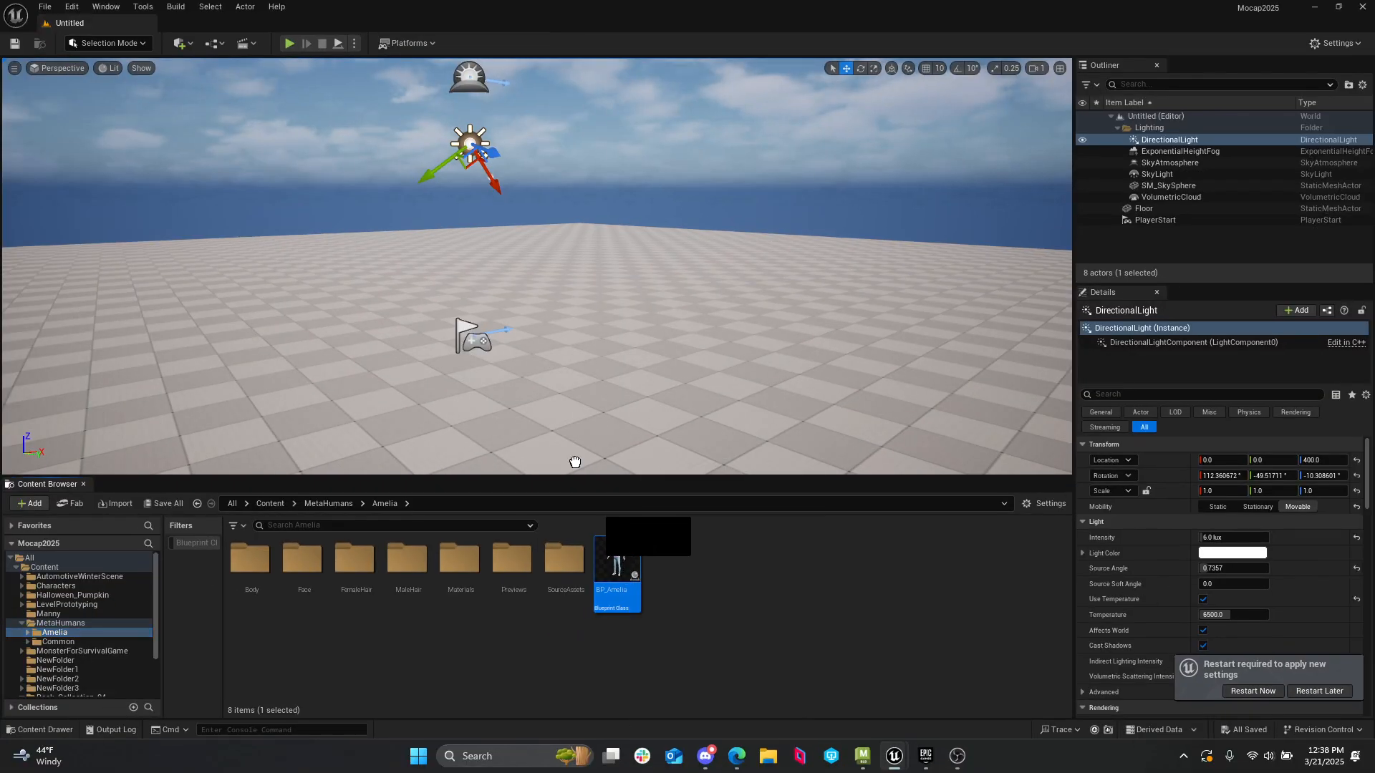
{"action": "left_click_drag", "start_coordinate": [575, 462], "coordinate": [537, 395]}
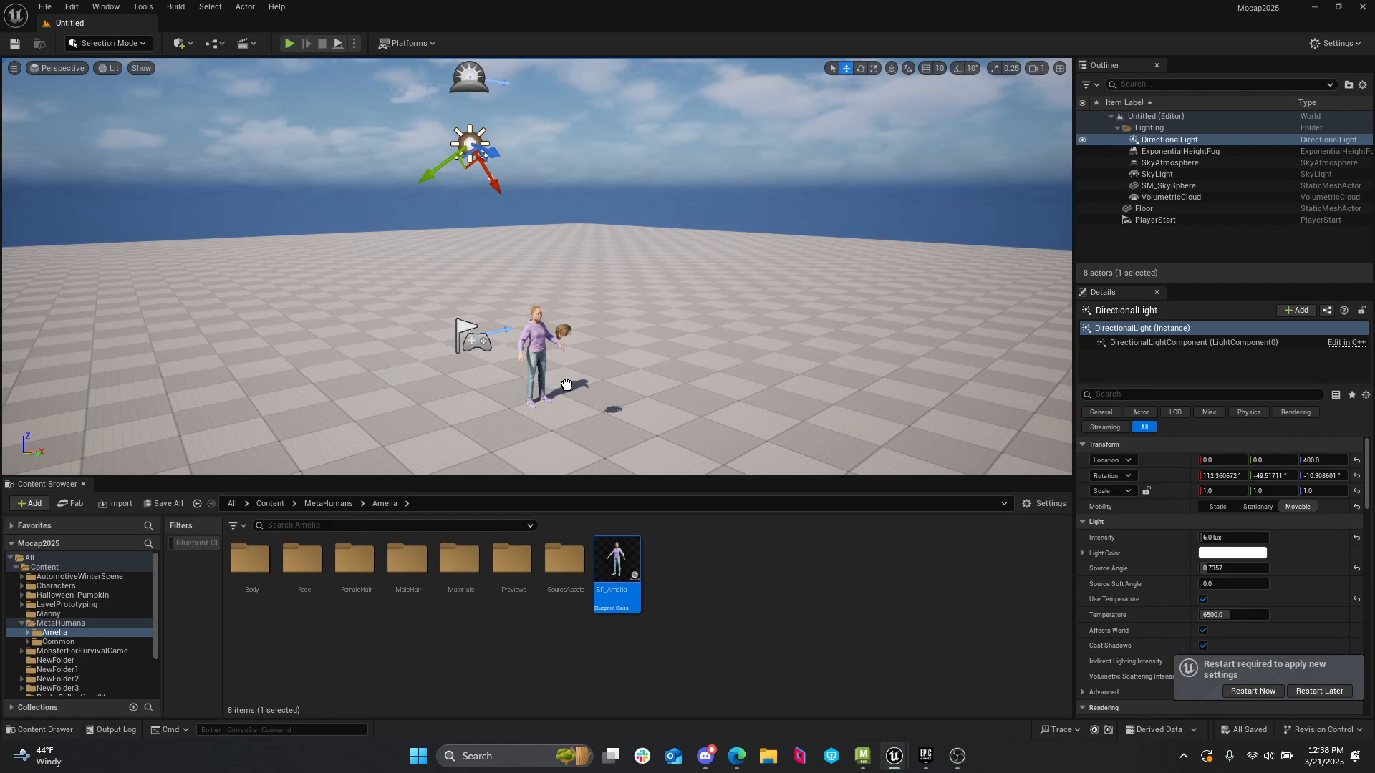
{"action": "left_click_drag", "start_coordinate": [709, 408], "coordinate": [648, 337]}
{"action": "middle_click_drag", "start_coordinate": [716, 408], "coordinate": [608, 344]}
{"action": "left_click_drag", "start_coordinate": [608, 344], "coordinate": [558, 287]}
{"action": "middle_click_drag", "start_coordinate": [558, 286], "coordinate": [634, 344]}
{"action": "left_click_drag", "start_coordinate": [634, 344], "coordinate": [619, 301]}
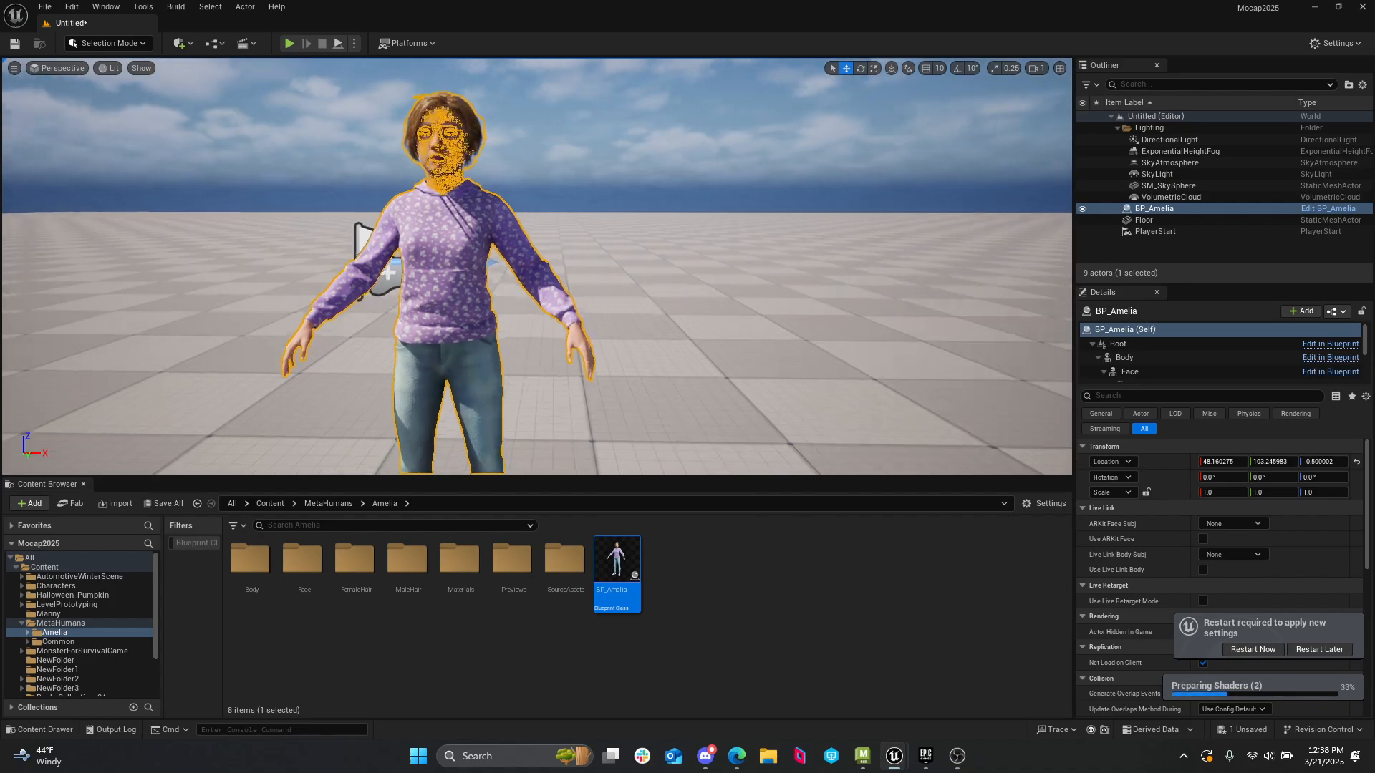
{"action": "middle_click_drag", "start_coordinate": [619, 301], "coordinate": [594, 251]}
{"action": "right_click_drag", "start_coordinate": [706, 245], "coordinate": [741, 276]}
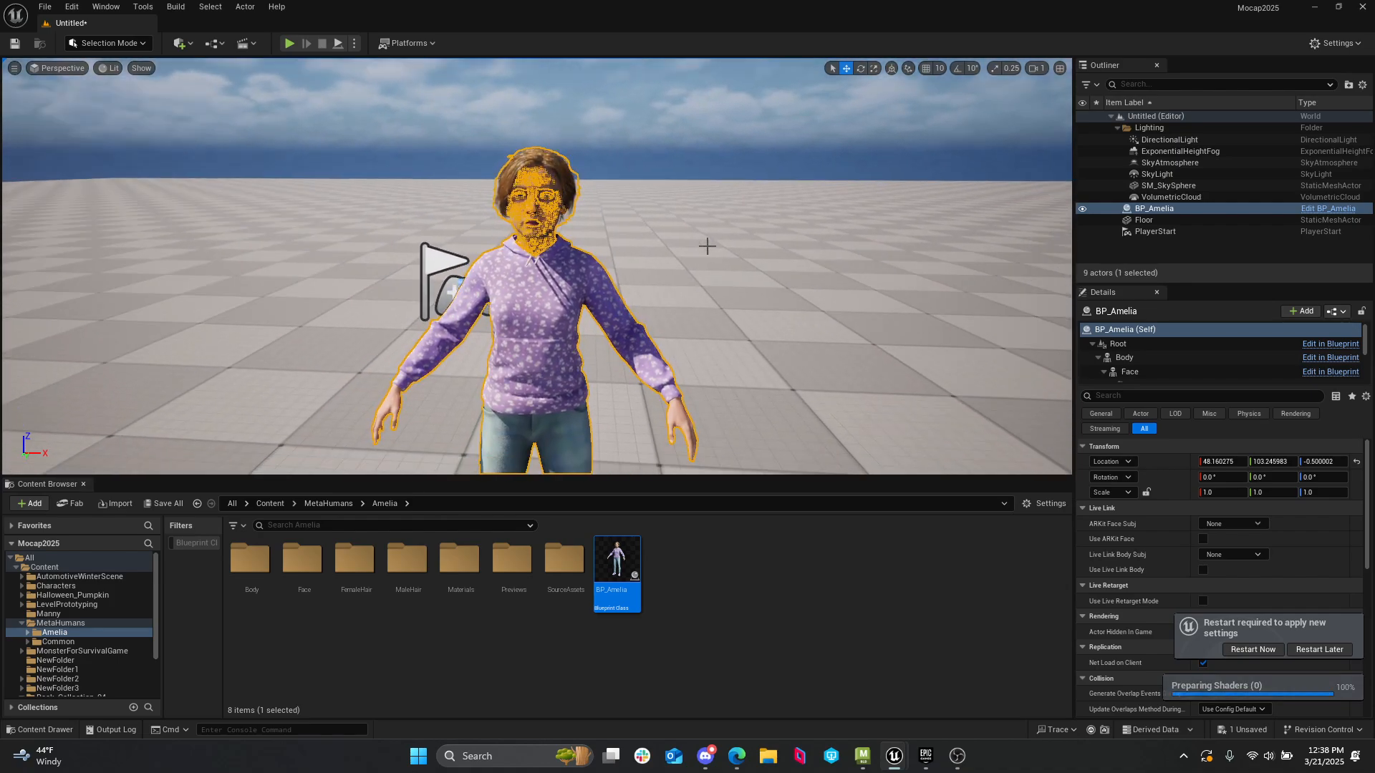
- Deselect the placed Amelia, enlarge the viewport height and frame her whole body
{"action": "left_click", "coordinate": [716, 174]}
{"action": "middle_click_drag", "start_coordinate": [689, 445], "coordinate": [711, 457]}
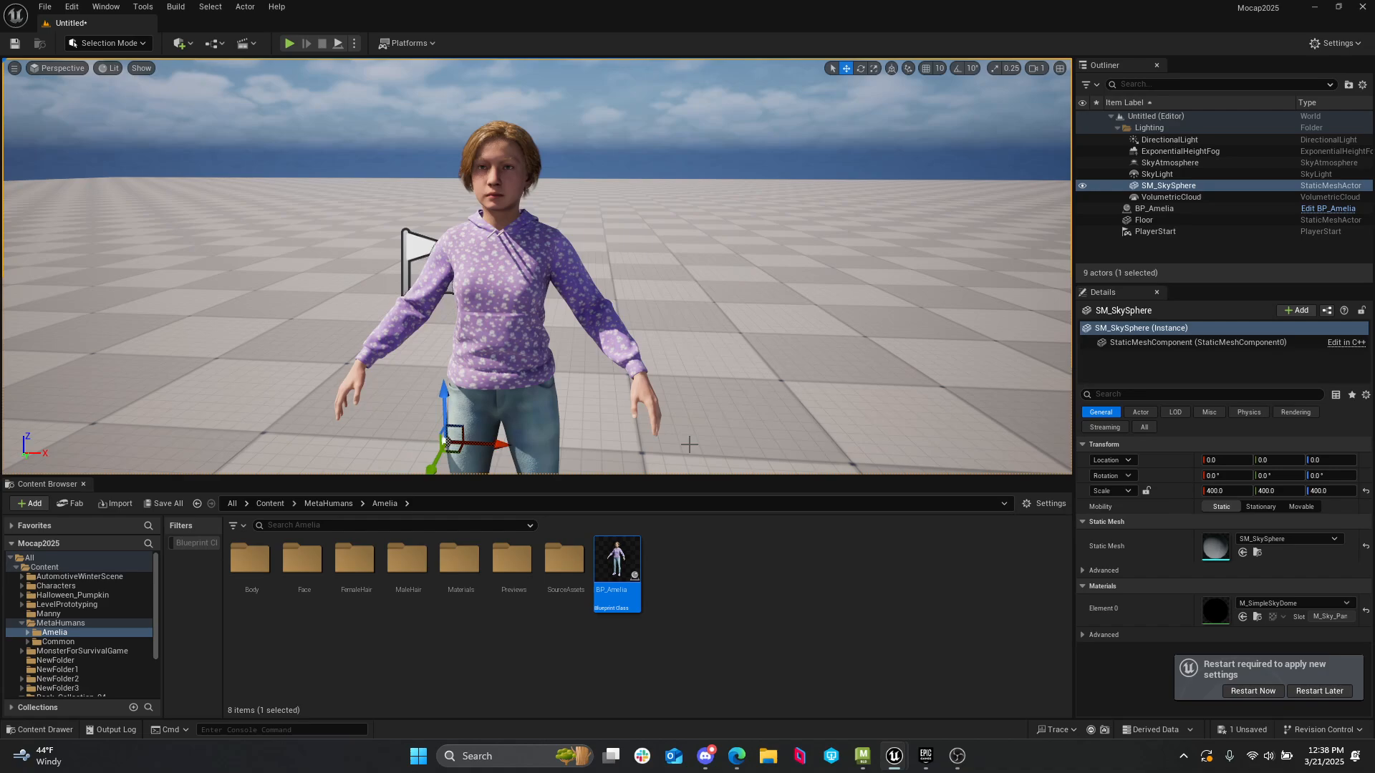
{"action": "left_click_drag", "start_coordinate": [700, 481], "coordinate": [700, 564]}
{"action": "scroll", "coordinate": [537, 309], "scroll_direction": "down", "scroll_amount": 3}
{"action": "middle_click_drag", "start_coordinate": [537, 309], "coordinate": [501, 319]}
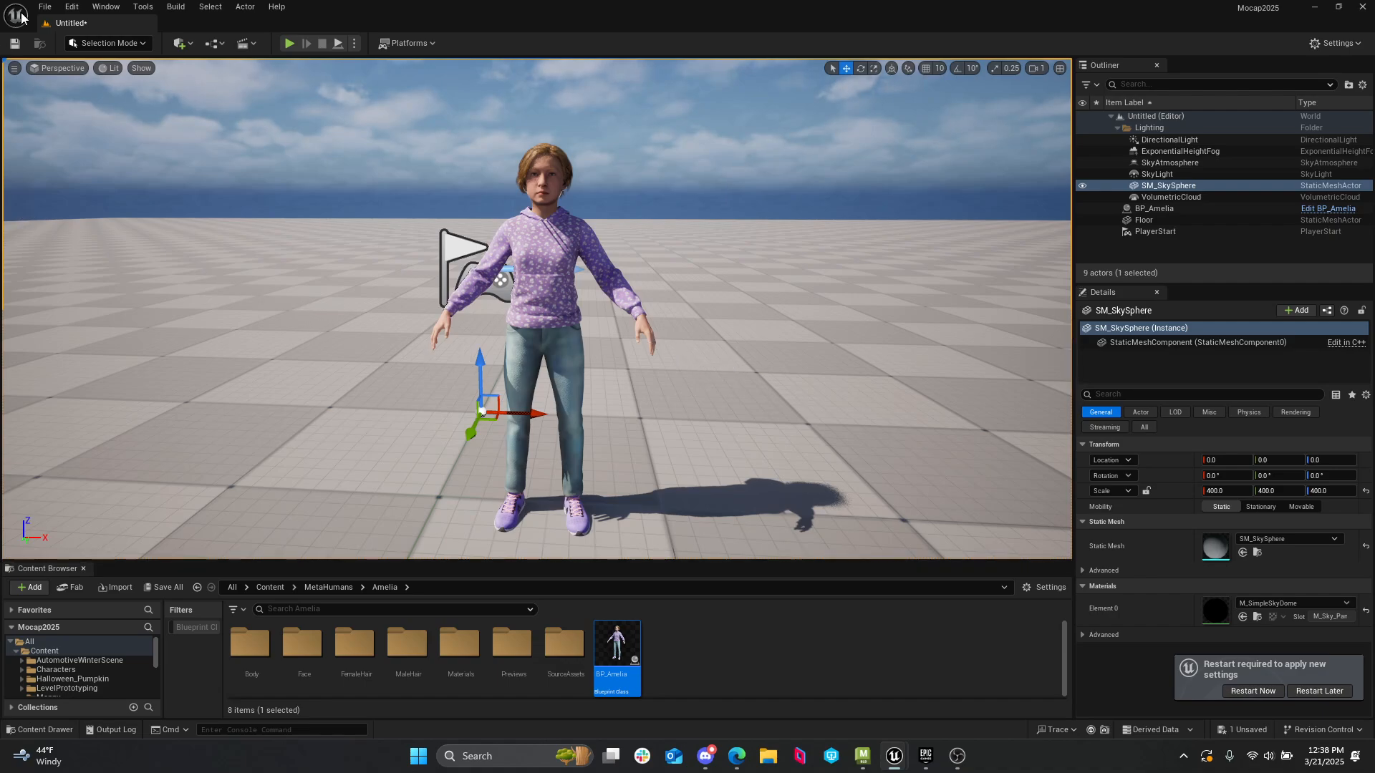
- Save the level in the Content folder under the name MetahumanDemo
{"action": "key", "text": "ctrl+s"}
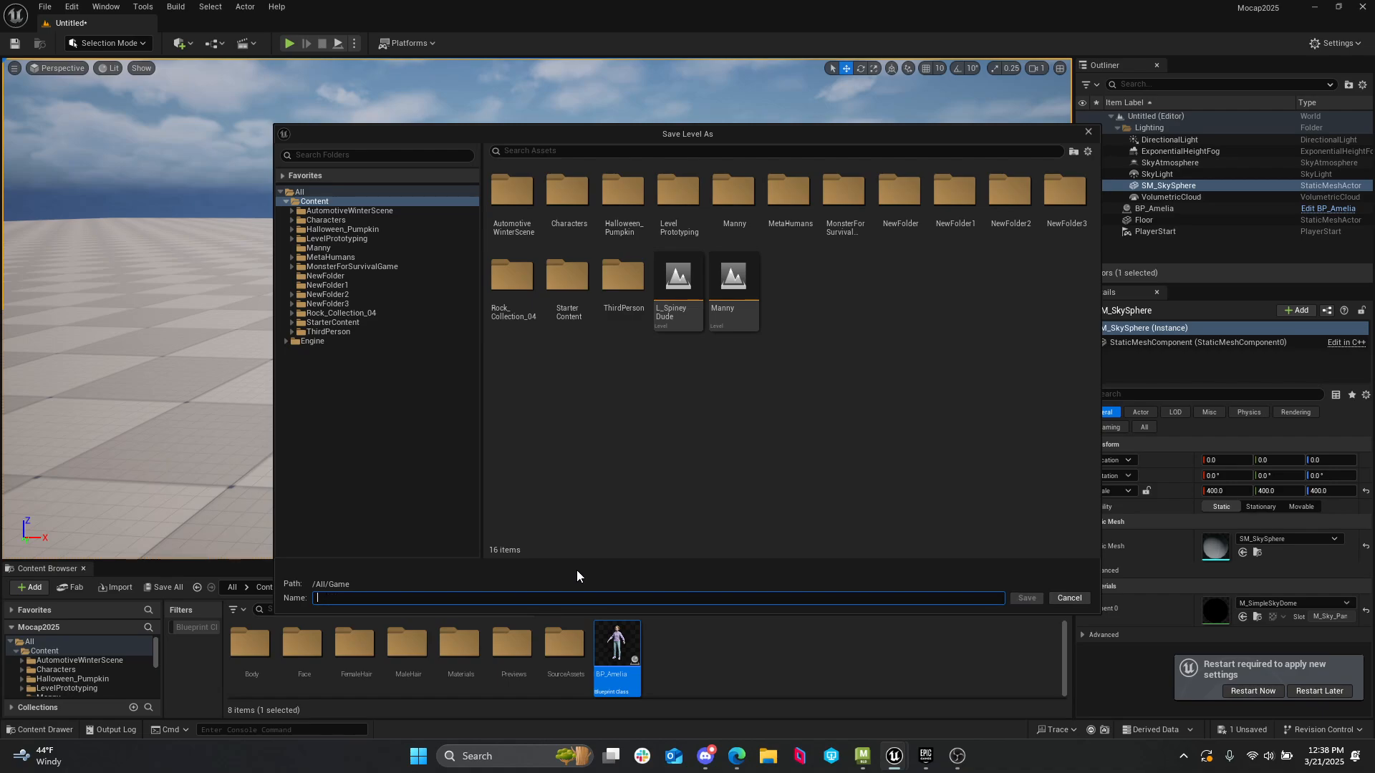
{"action": "type", "text": "Metahuman De"}
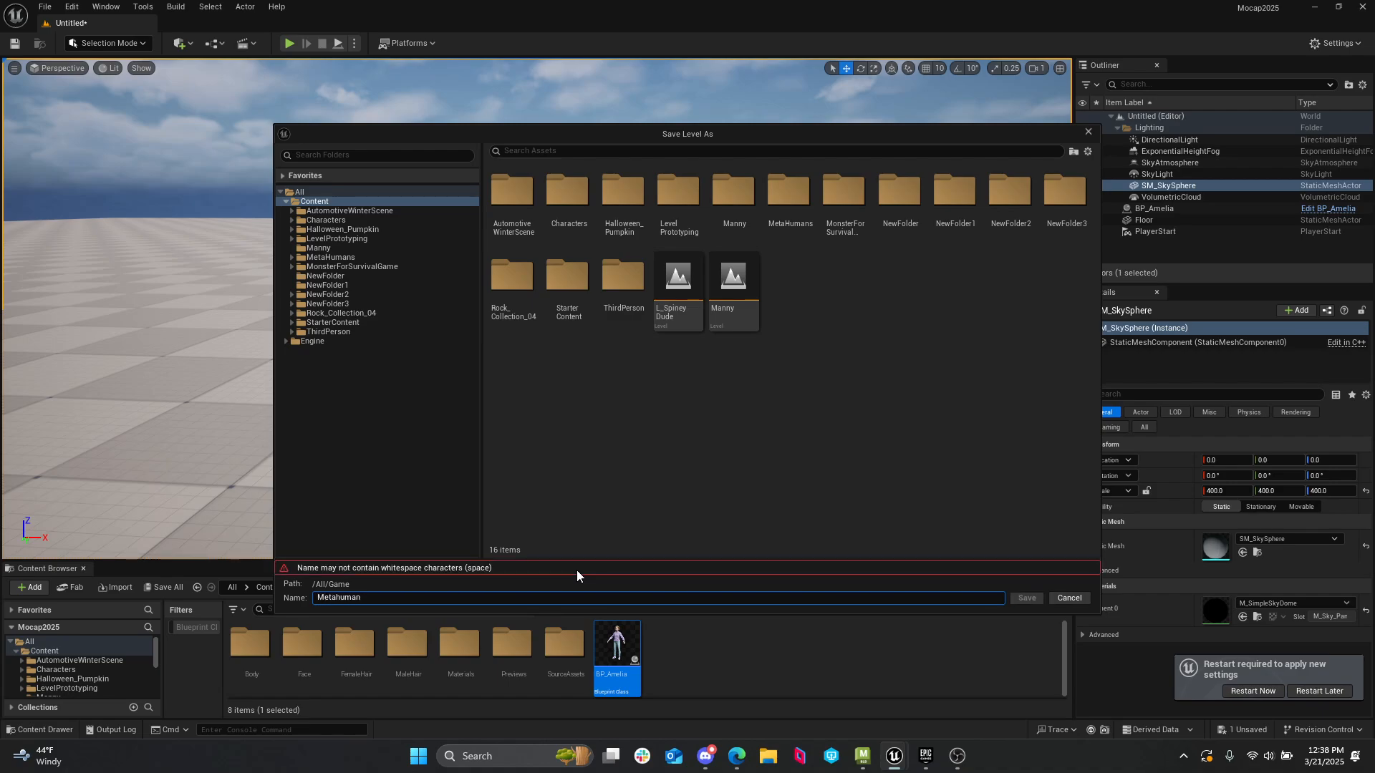
{"action": "key", "text": "BackSpace"}
{"action": "key", "text": "BackSpace"}
{"action": "key", "text": "BackSpace"}
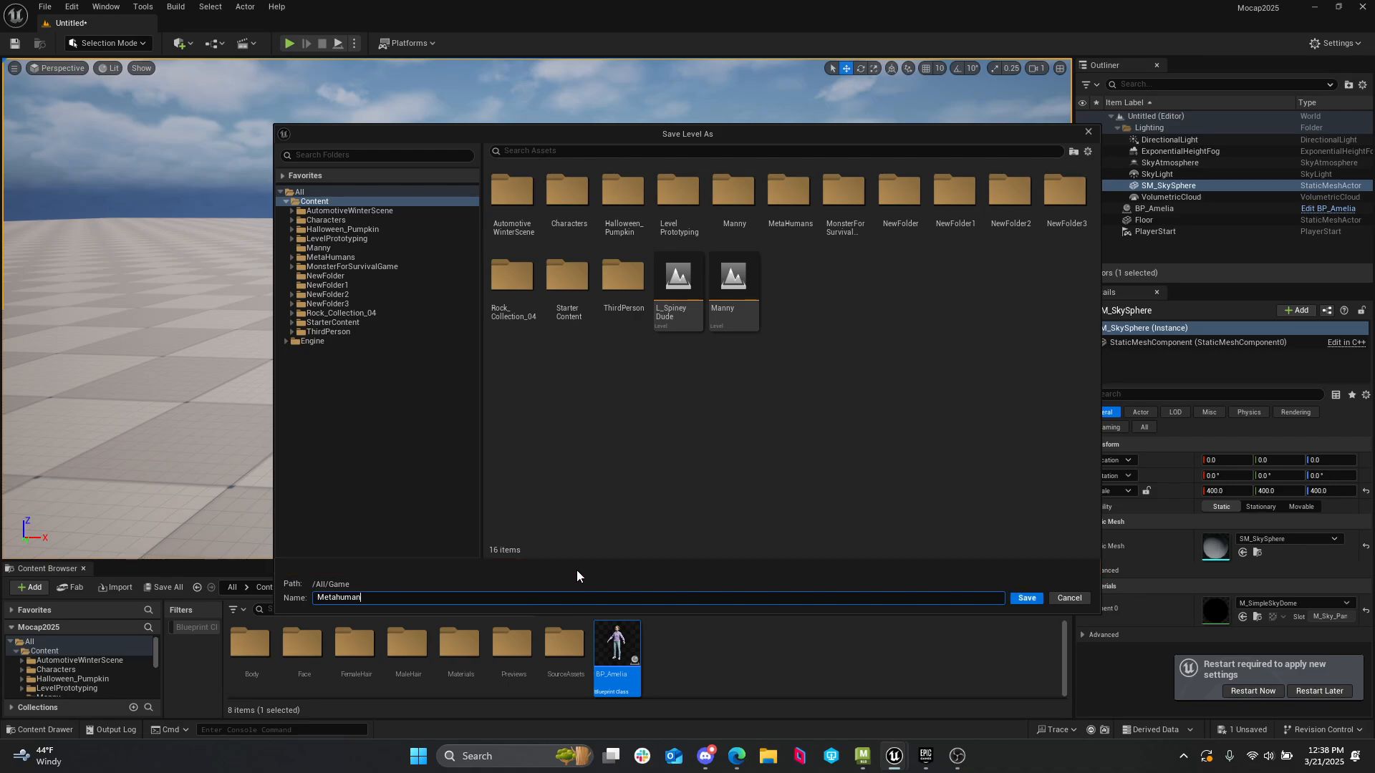
{"action": "type", "text": "Demo"}
{"action": "key", "text": "Return"}
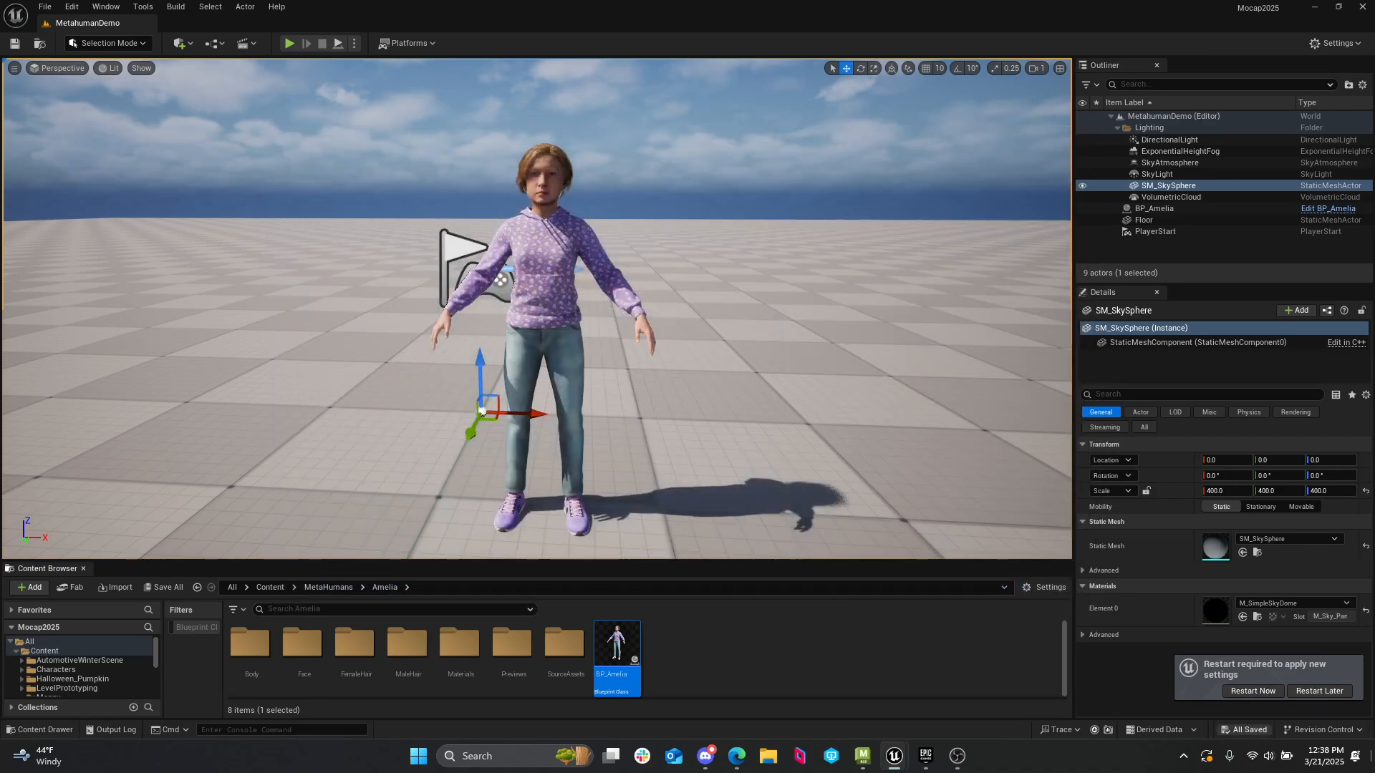
- Restart the editor to apply the new settings, and dismiss the Megascans notice and the Quixel Bridge window
{"action": "left_click", "coordinate": [1270, 691]}
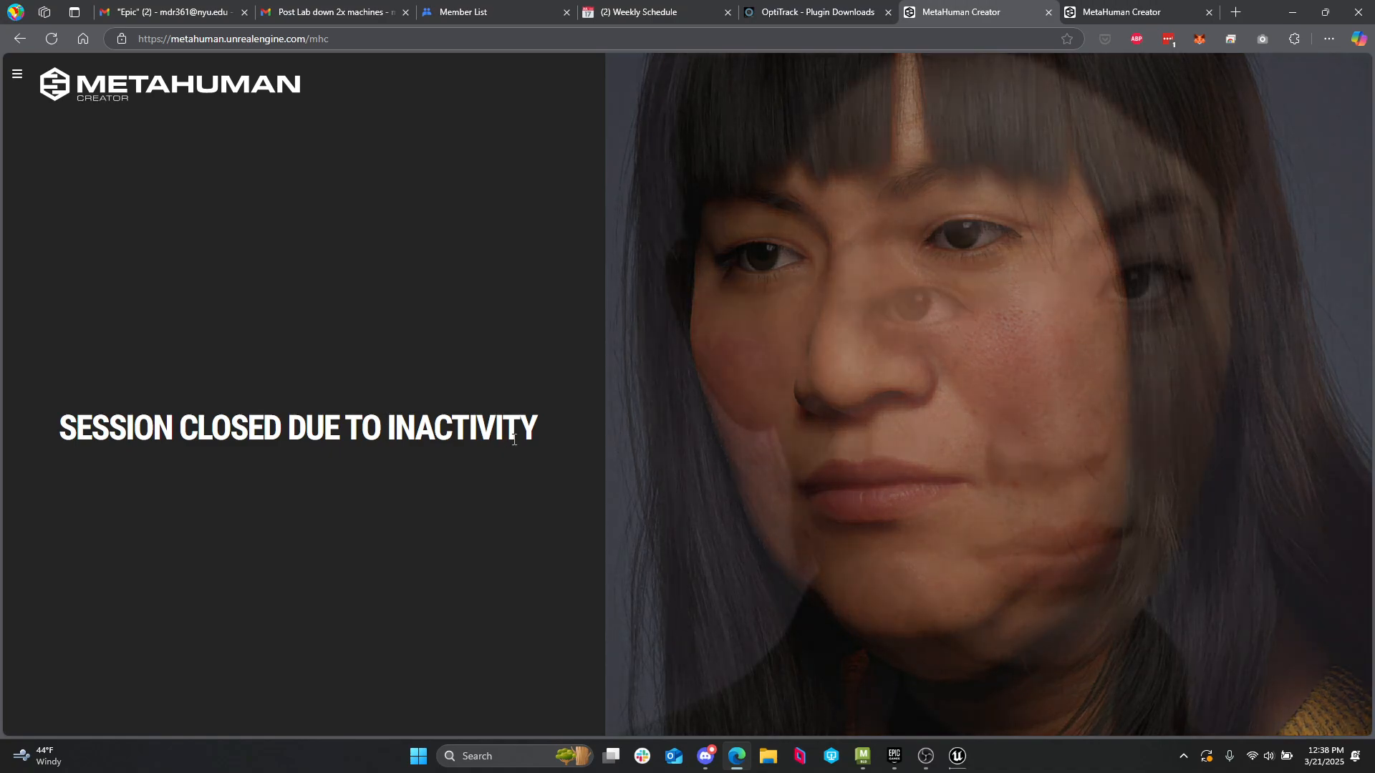
{"action": "left_click_drag", "start_coordinate": [519, 428], "coordinate": [303, 439]}
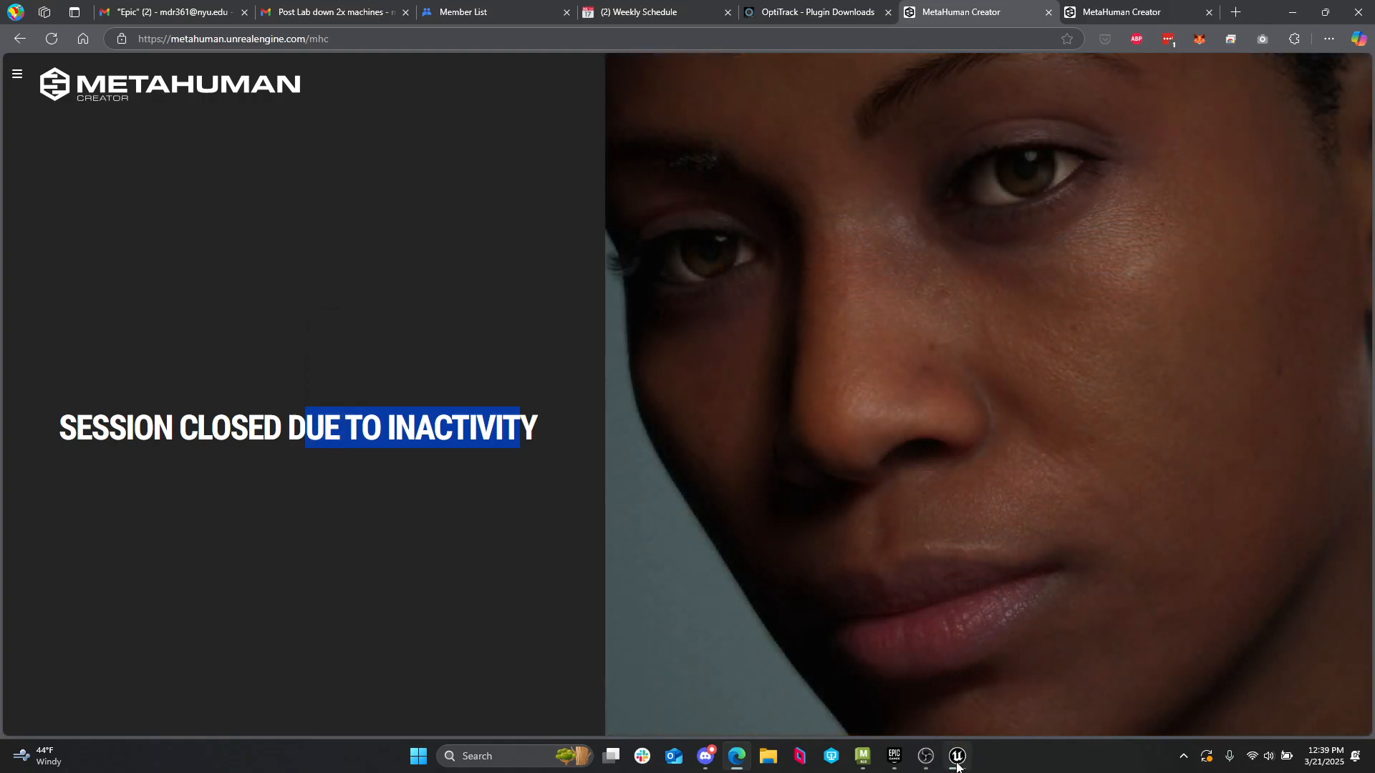
{"action": "left_click", "coordinate": [957, 760]}
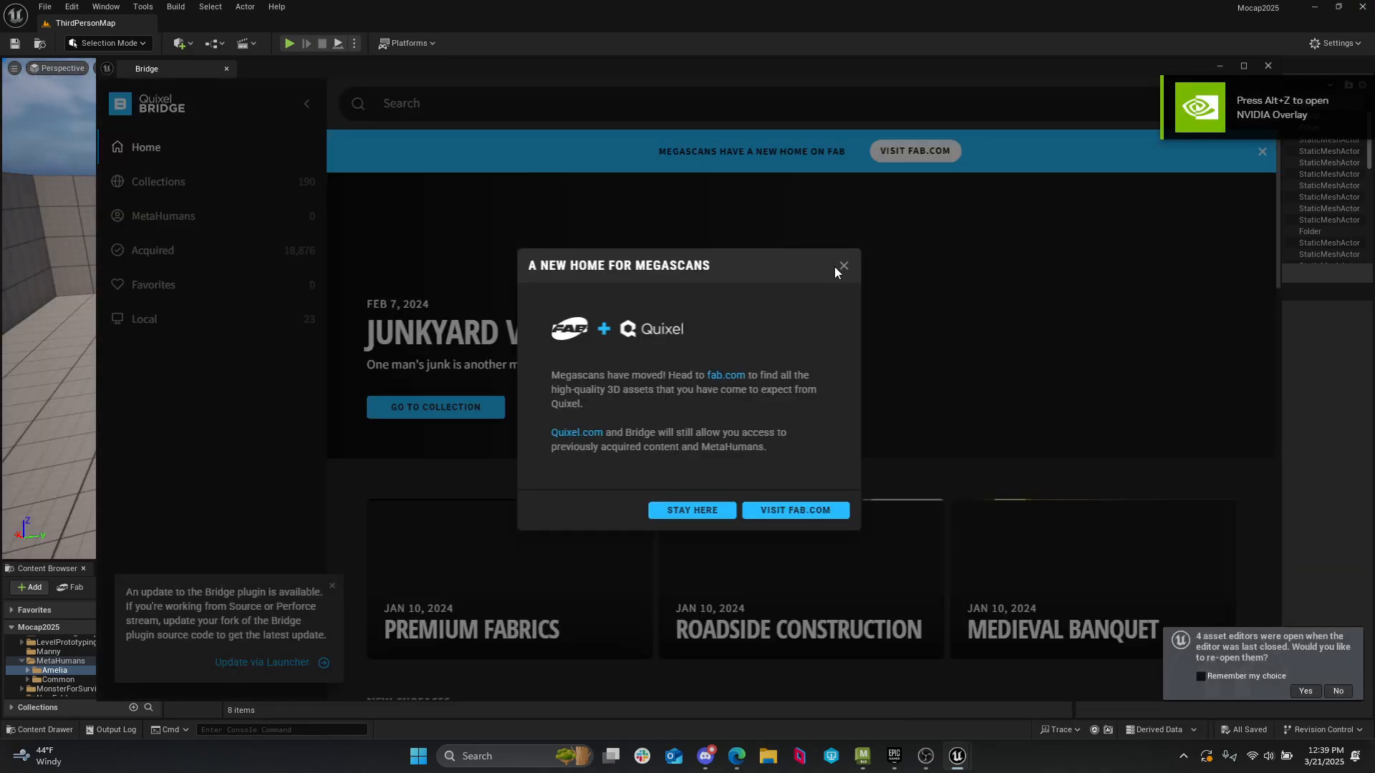
{"action": "left_click", "coordinate": [707, 509]}
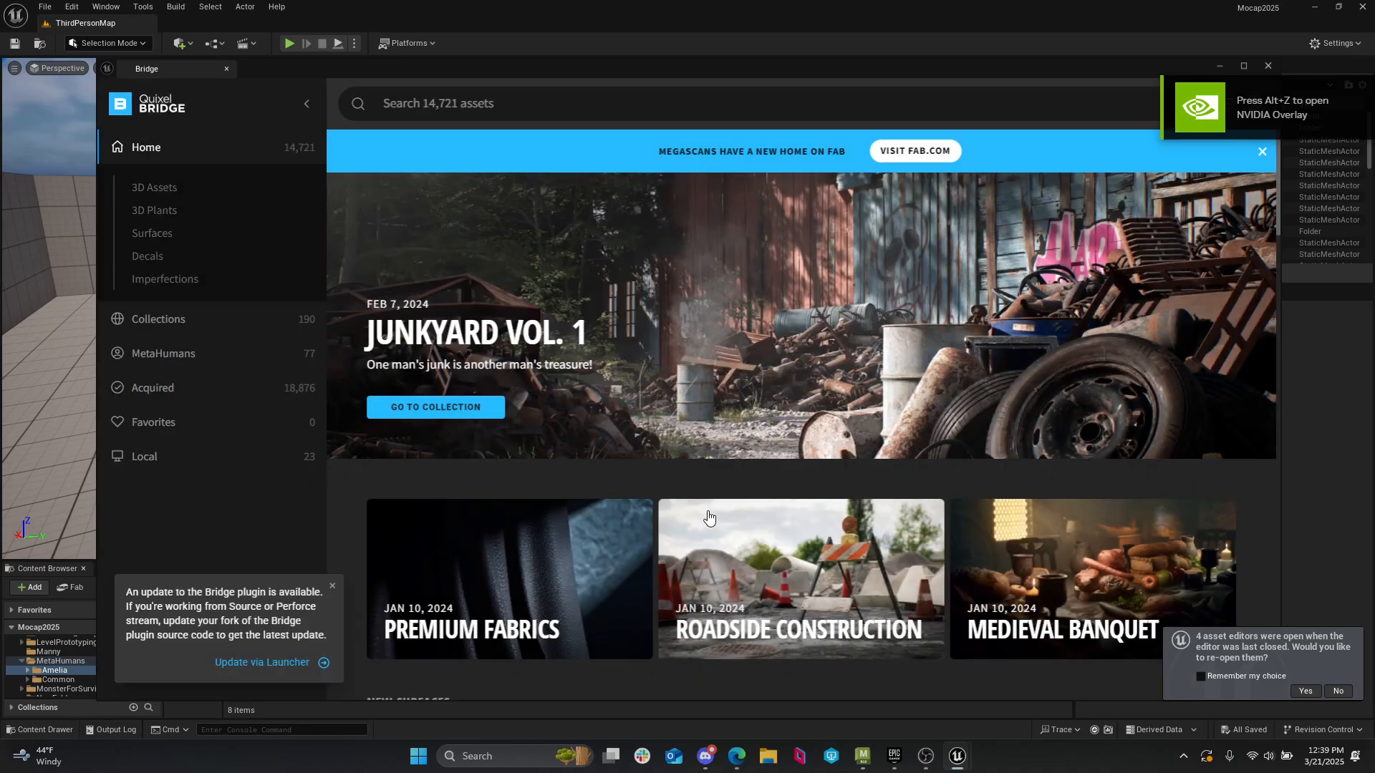
{"action": "left_click", "coordinate": [1266, 66]}
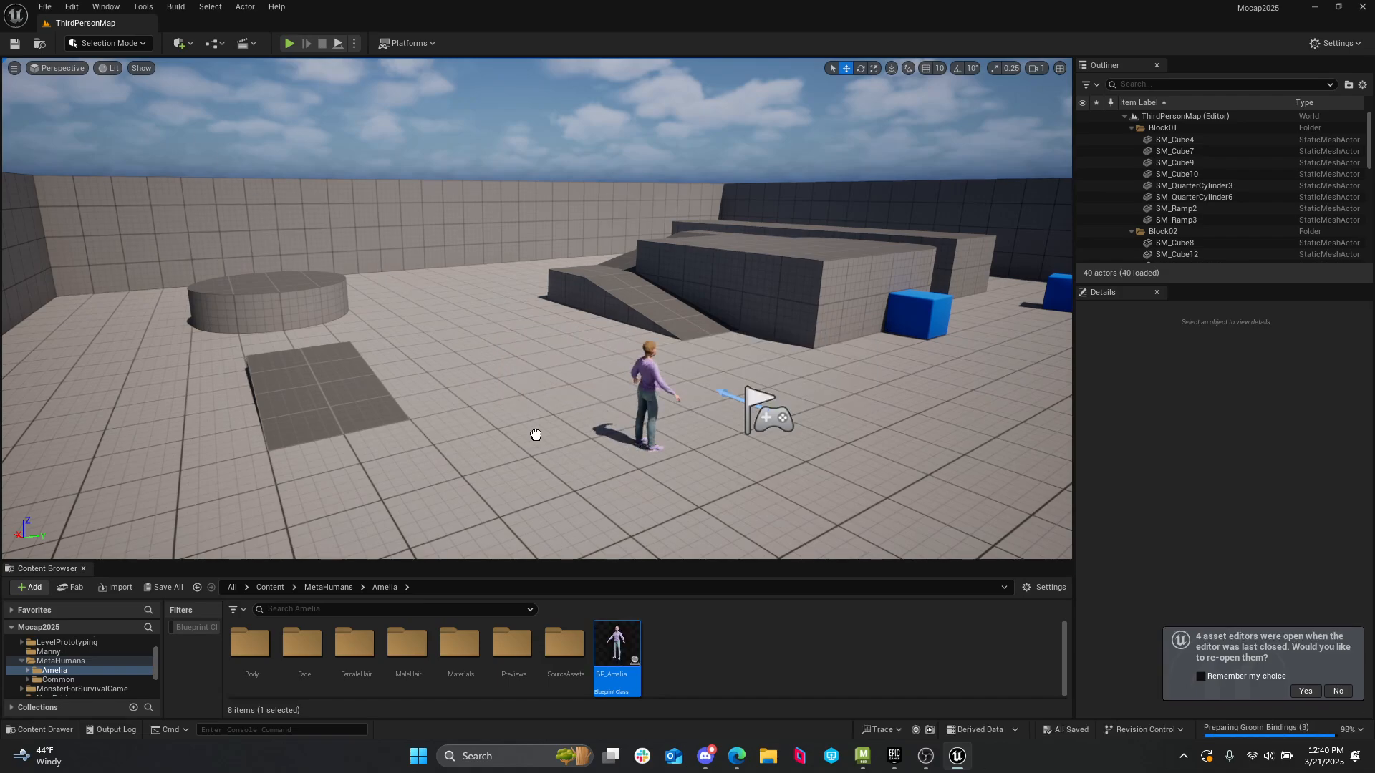
- Open the recent level MetahumanDemo without saving the changes to ThirdPersonMap, and bring Amelia into close view
{"action": "left_click", "coordinate": [45, 7]}
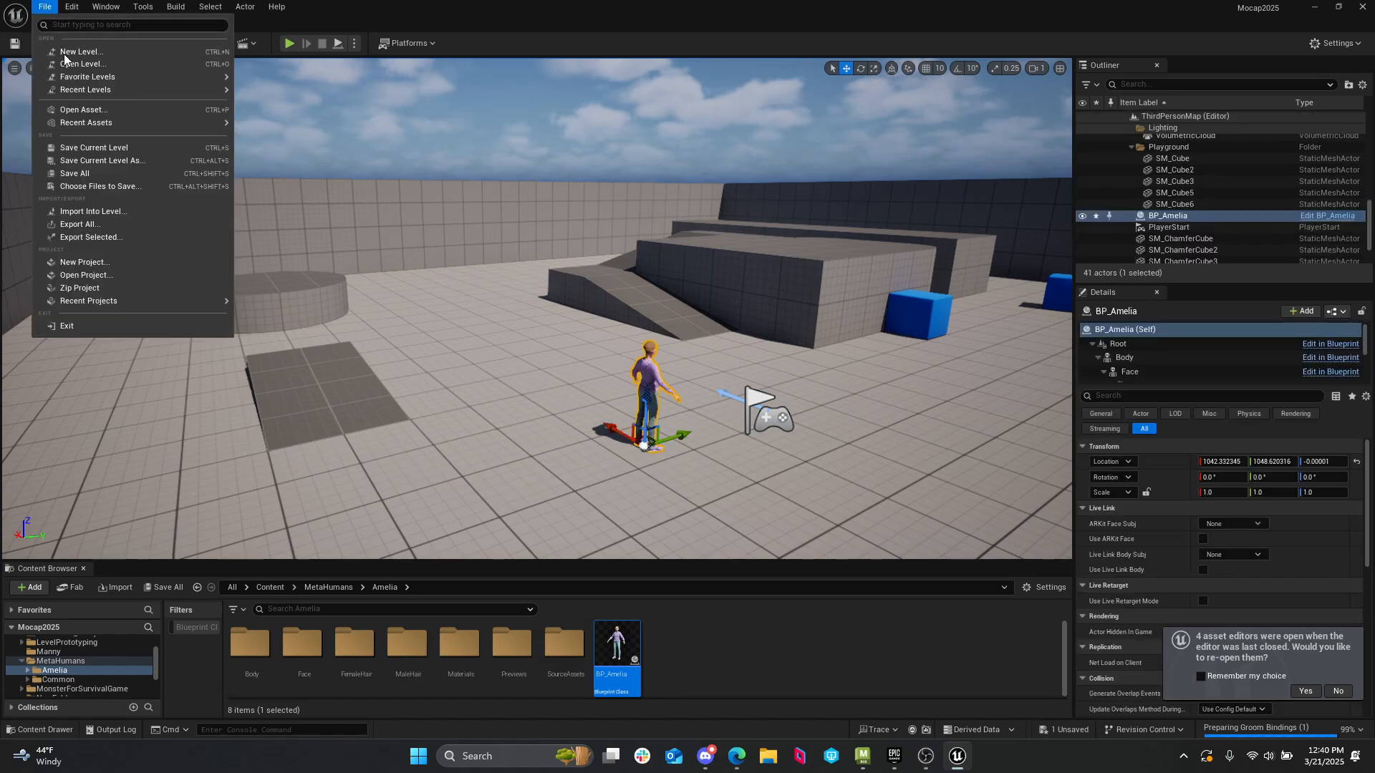
{"action": "mouse_move", "coordinate": [103, 90]}
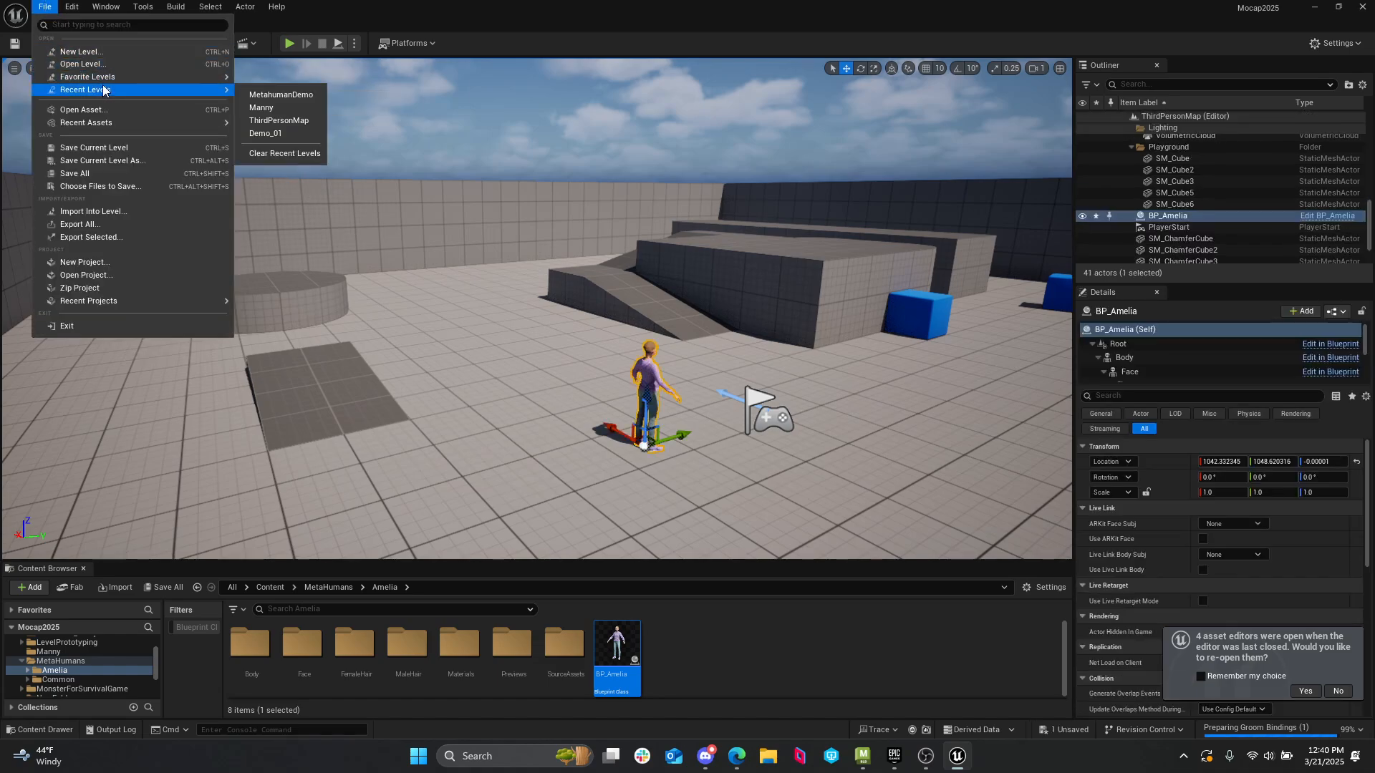
{"action": "left_click", "coordinate": [279, 95]}
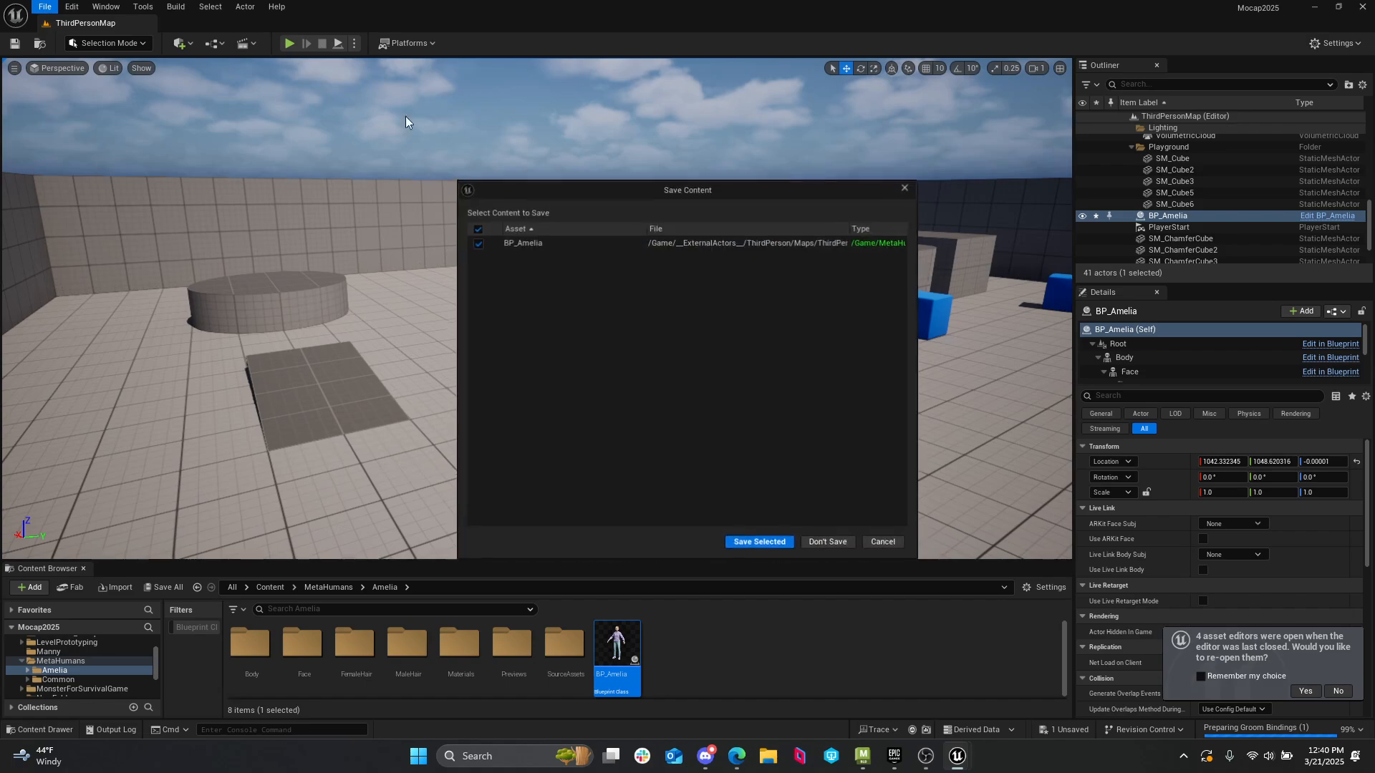
{"action": "left_click", "coordinate": [835, 541]}
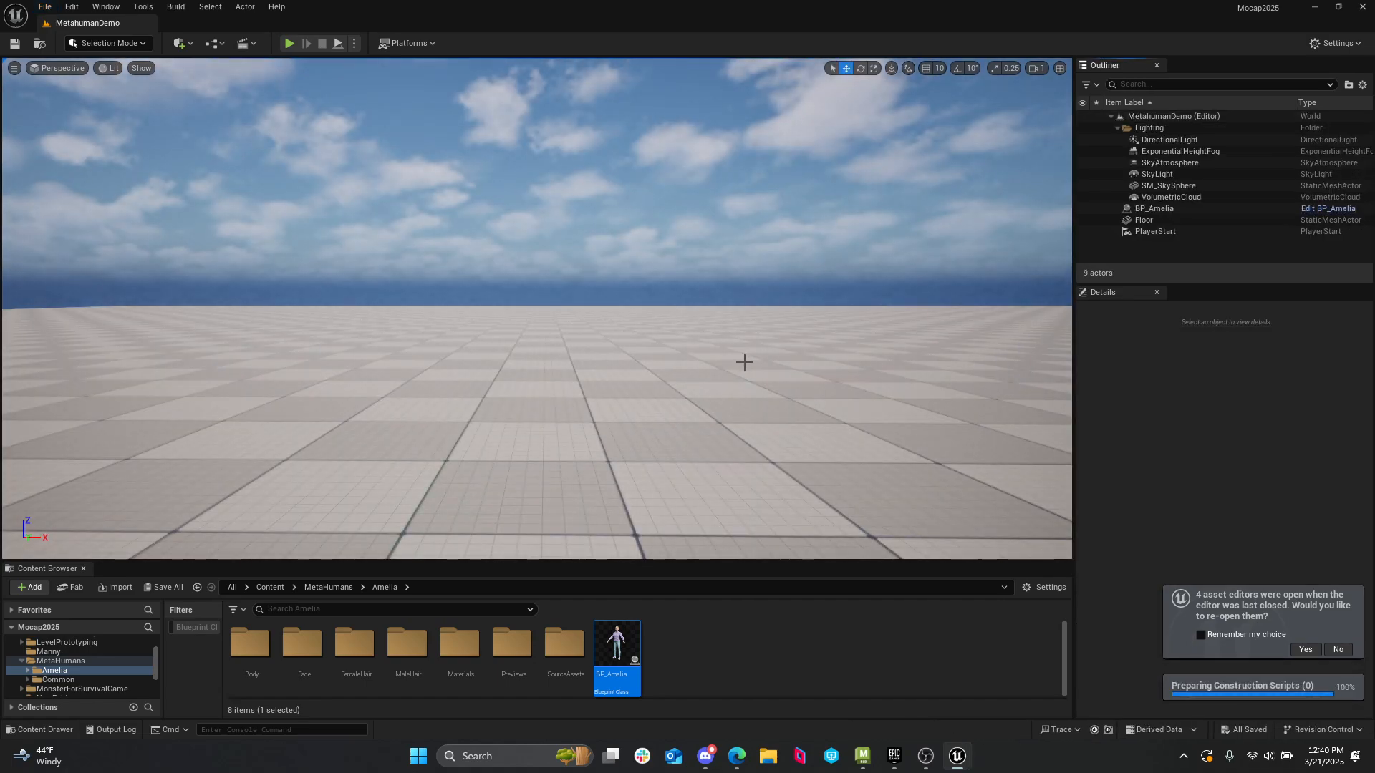
{"action": "right_click_drag", "start_coordinate": [742, 362], "coordinate": [1003, 369]}
{"action": "key", "text": "w"}
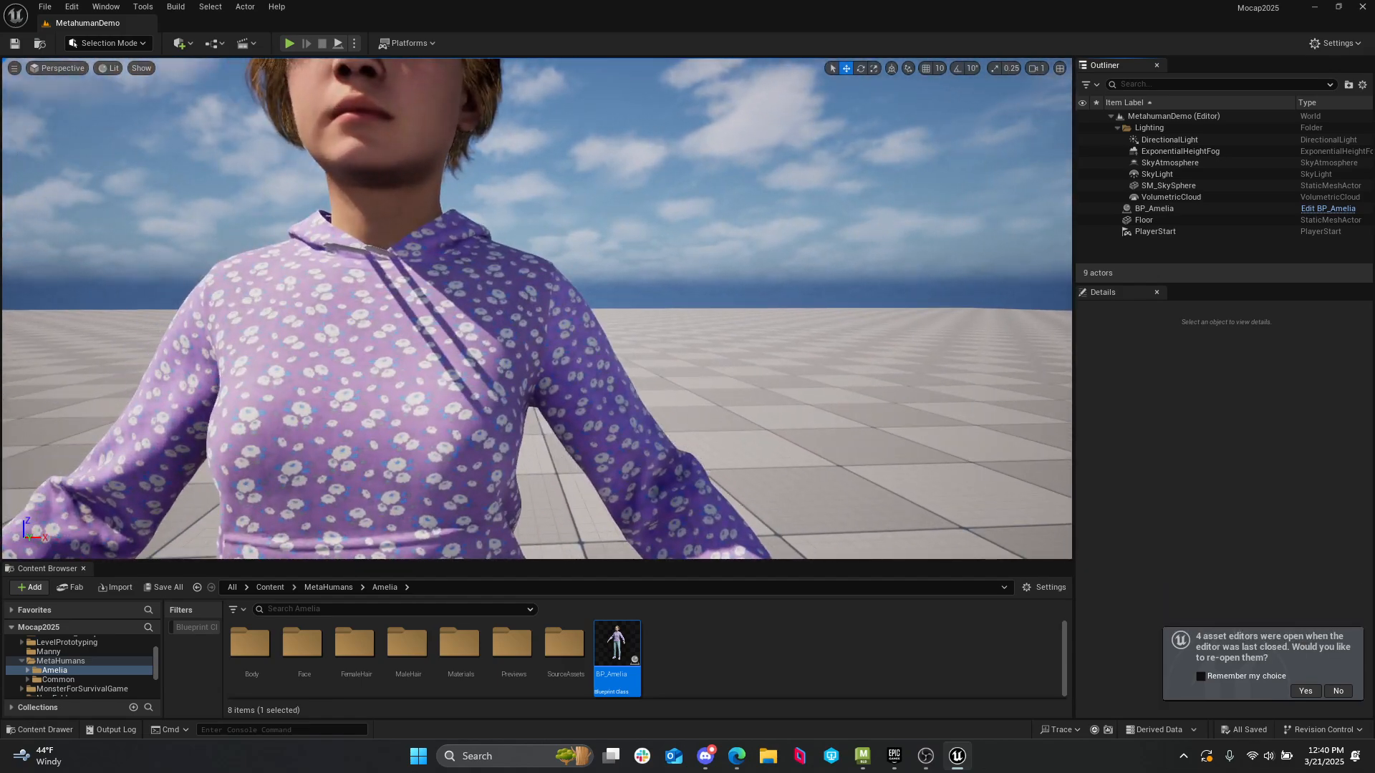
- Dismiss the offer to reopen the previously open asset editors and frame Amelia from the front, from head to hips
{"action": "key", "text": "e"}
{"action": "right_click_drag", "start_coordinate": [745, 362], "coordinate": [709, 369]}
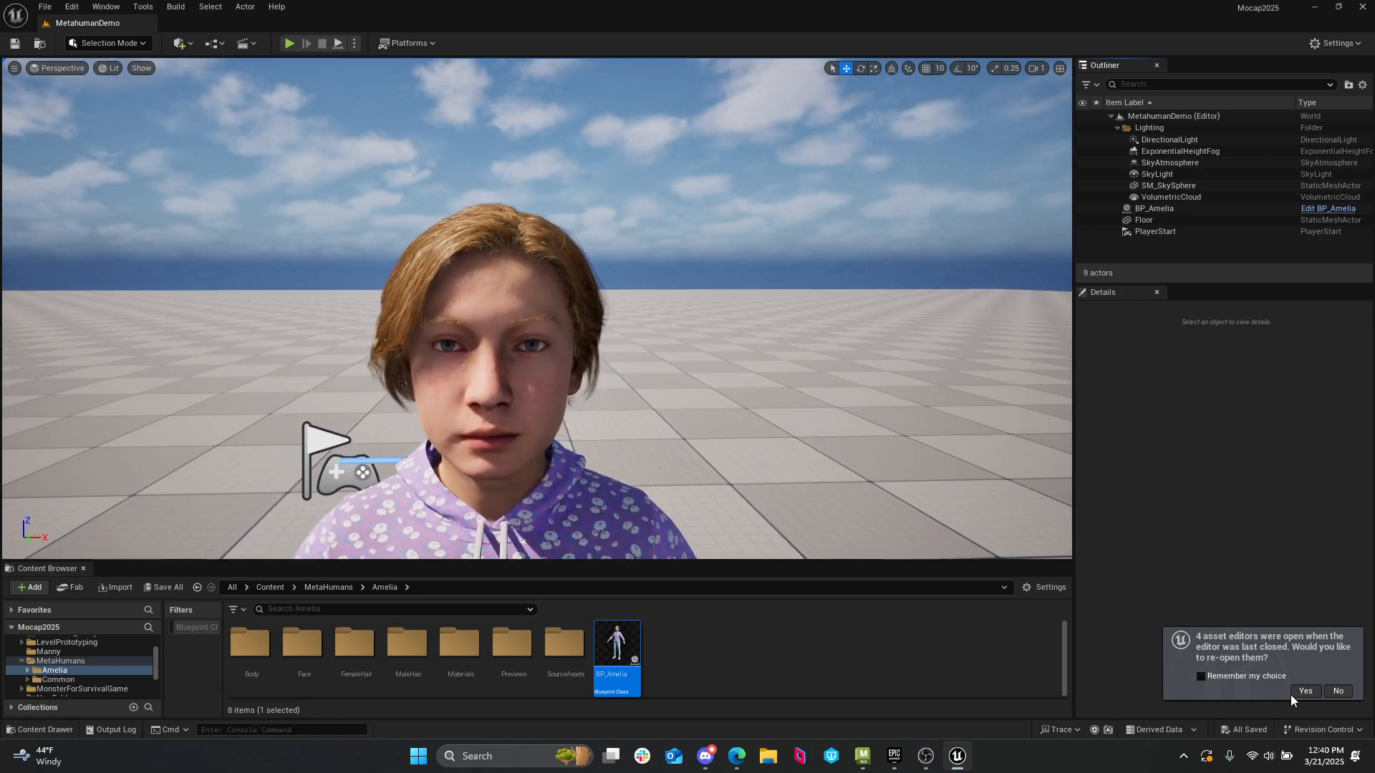
{"action": "left_click", "coordinate": [1316, 691]}
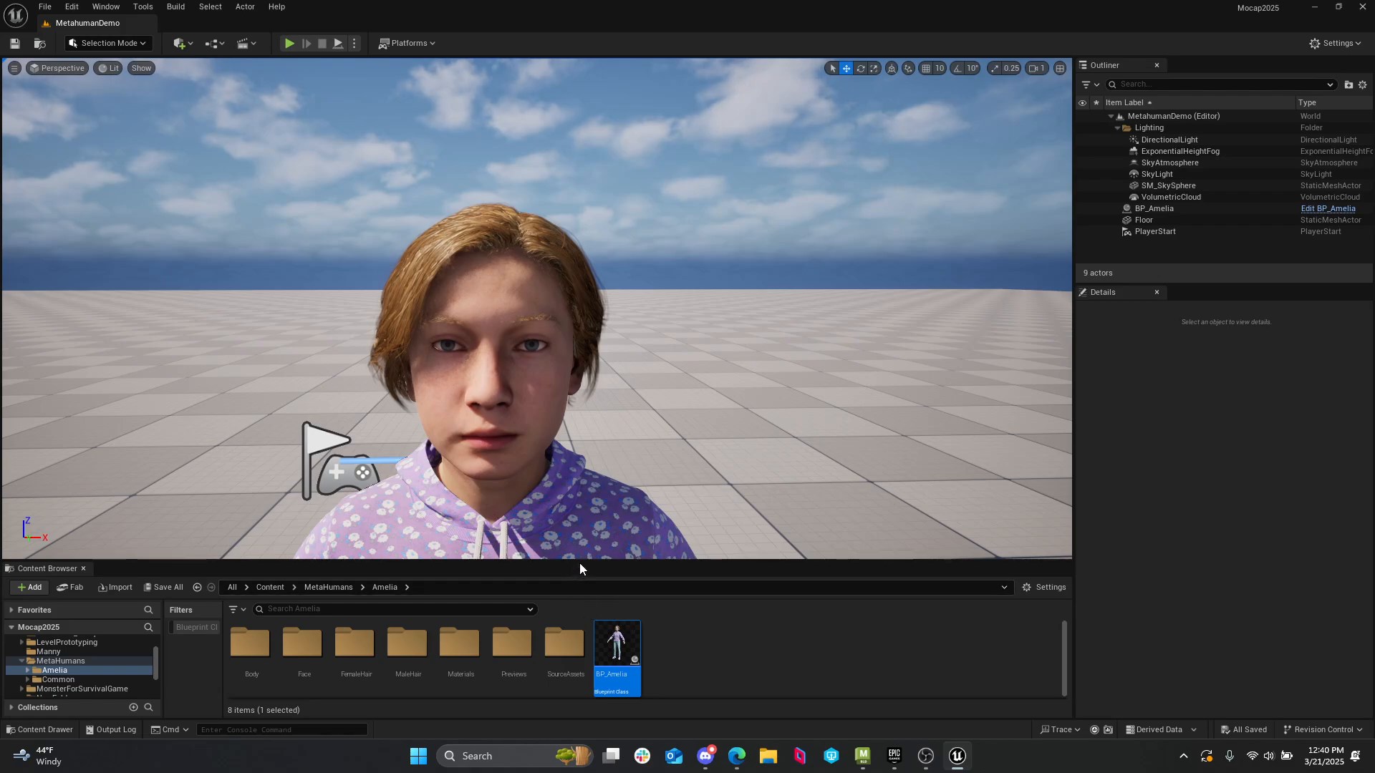
{"action": "right_click_drag", "start_coordinate": [580, 555], "coordinate": [595, 539]}
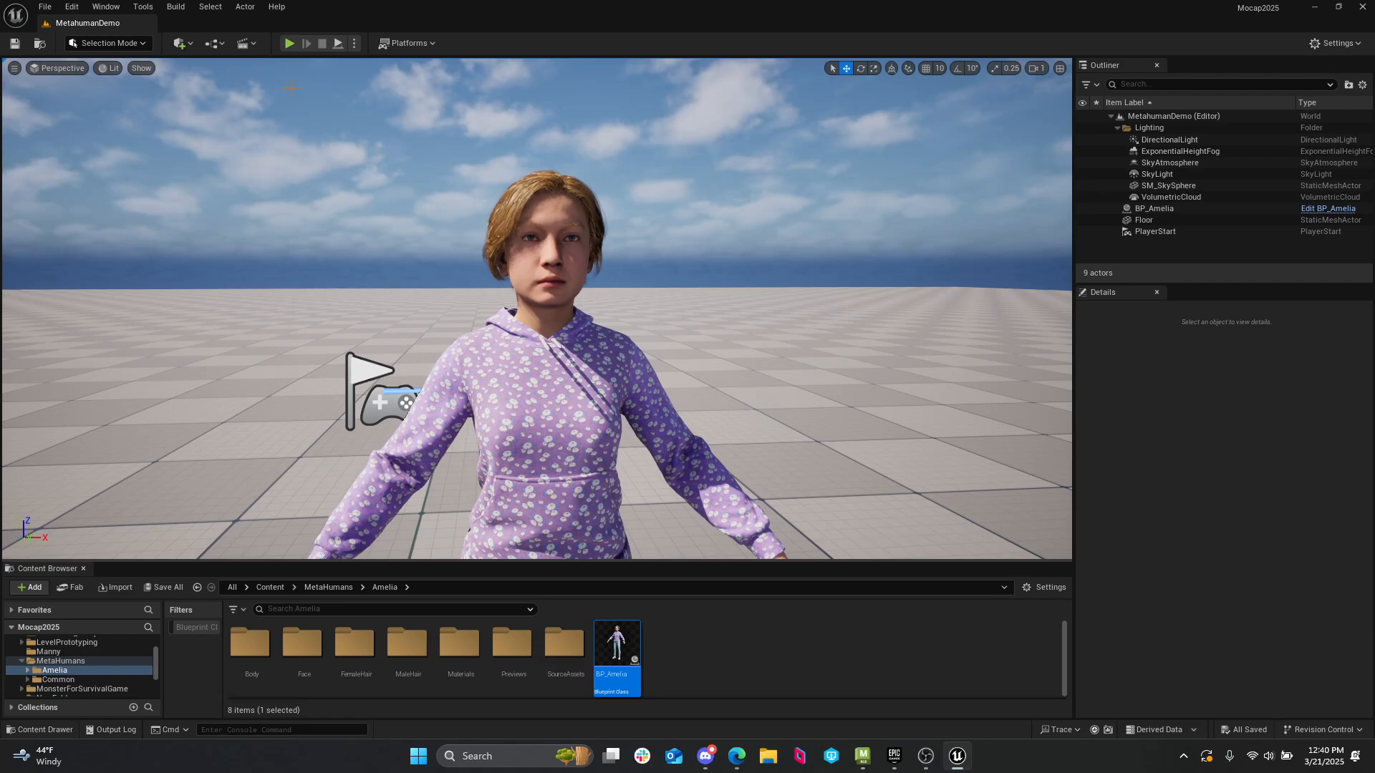
{"action": "right_click_drag", "start_coordinate": [717, 298], "coordinate": [693, 260]}
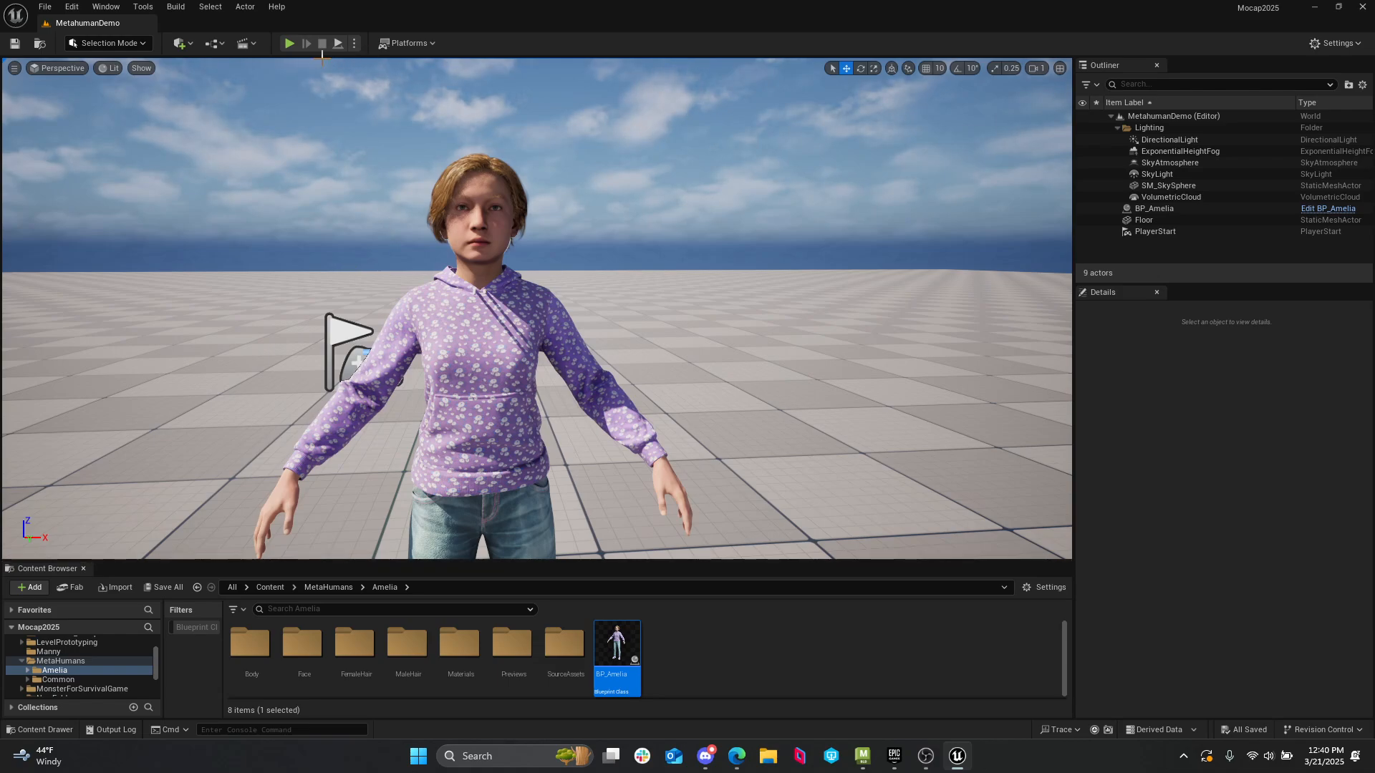
- Add a level sequence to the level and save it in the Content folder under the name LS_MHdemo
{"action": "left_click", "coordinate": [246, 41]}
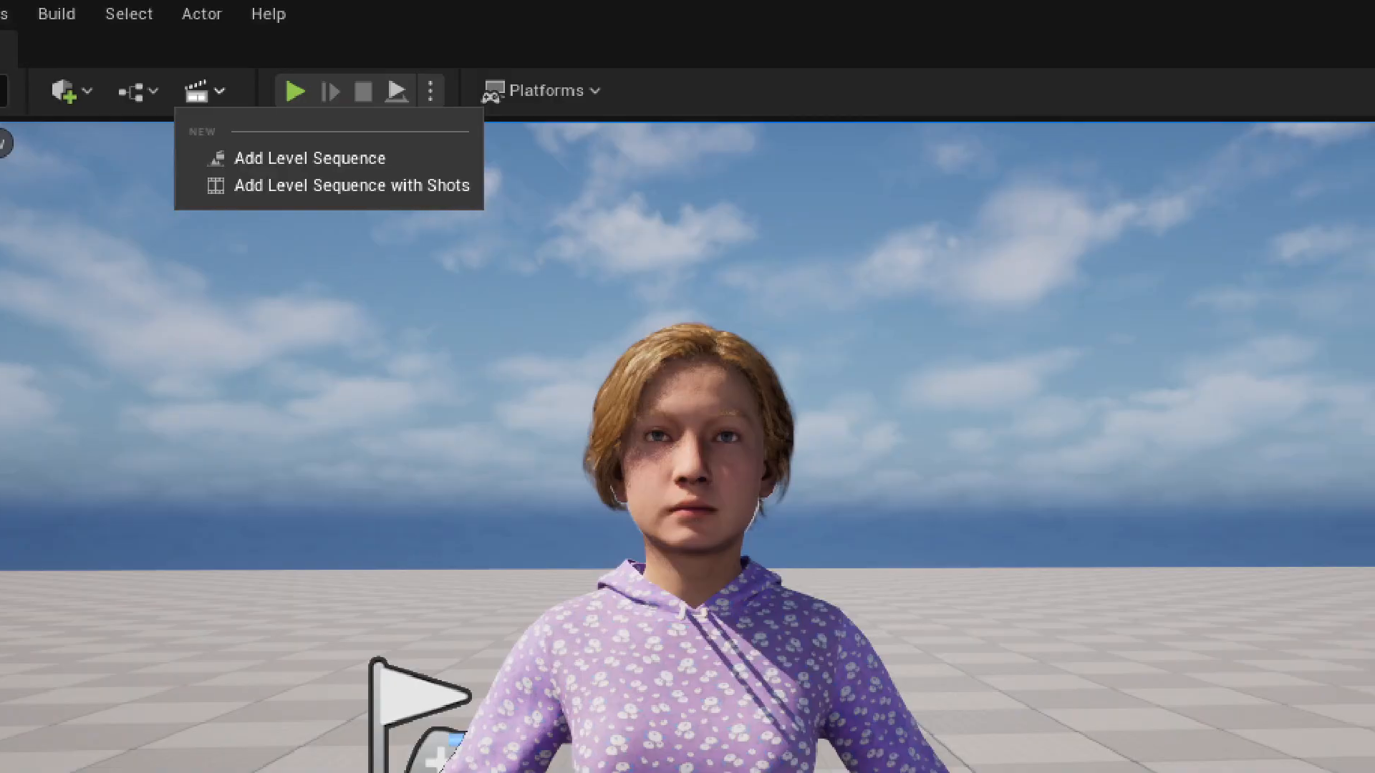
{"action": "left_click", "coordinate": [310, 159]}
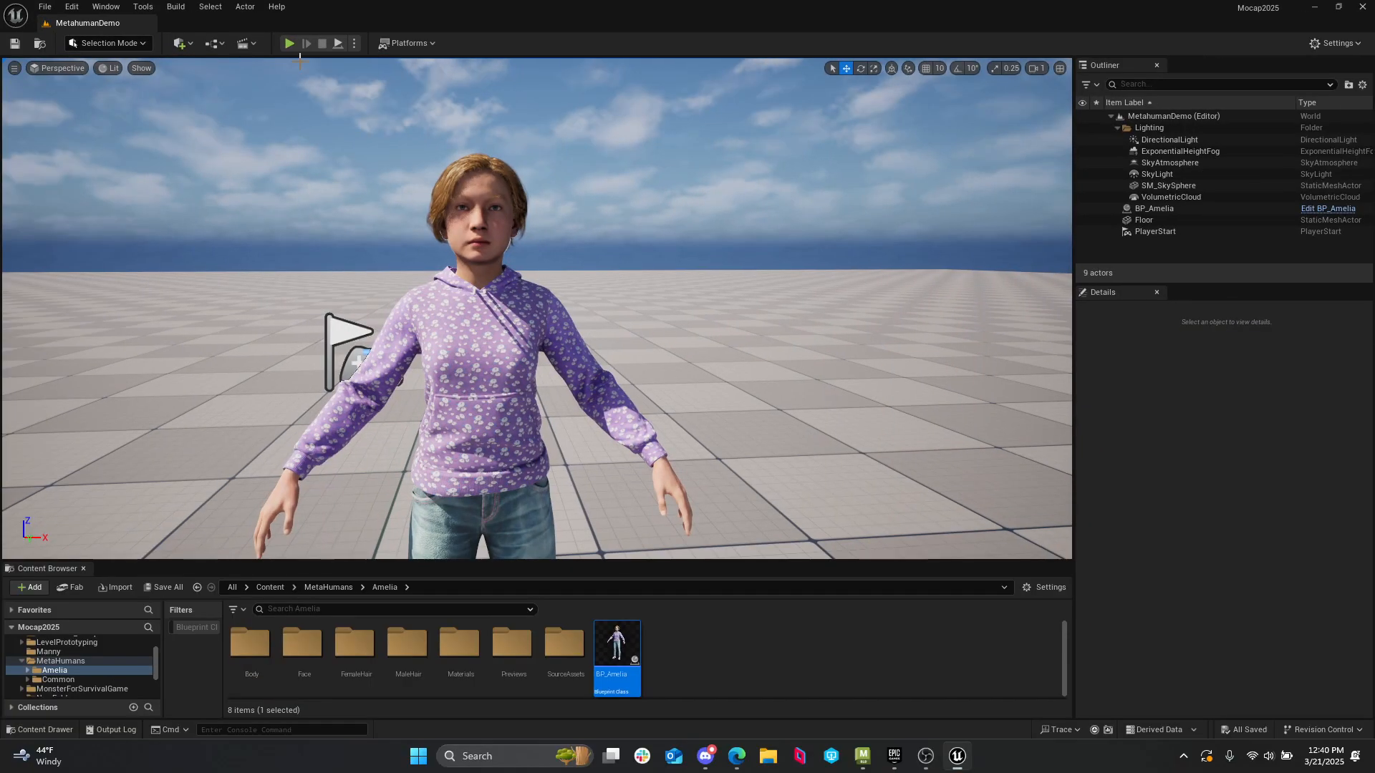
{"action": "left_click", "coordinate": [251, 47]}
{"action": "left_click", "coordinate": [269, 73]}
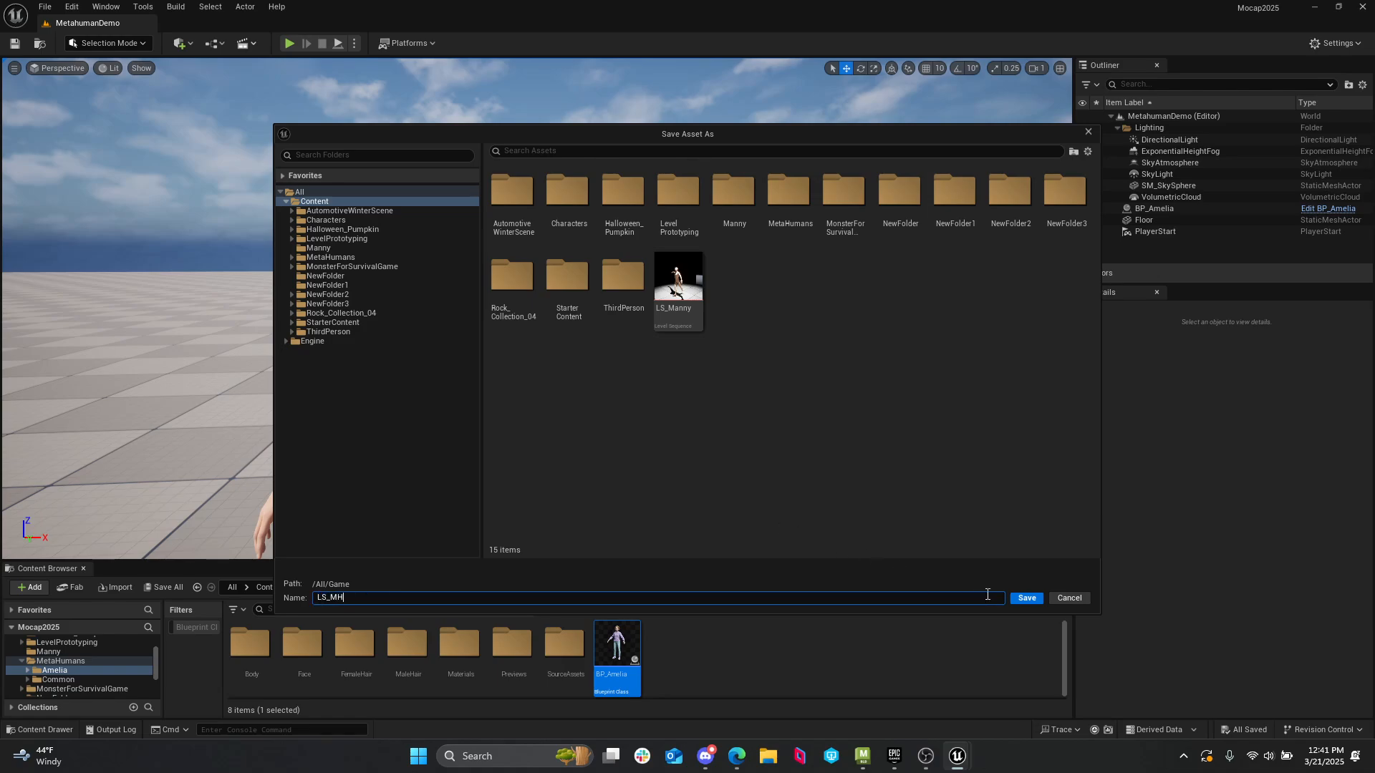
{"action": "type", "text": "LS_MHdemo"}
{"action": "key", "text": "Return"}
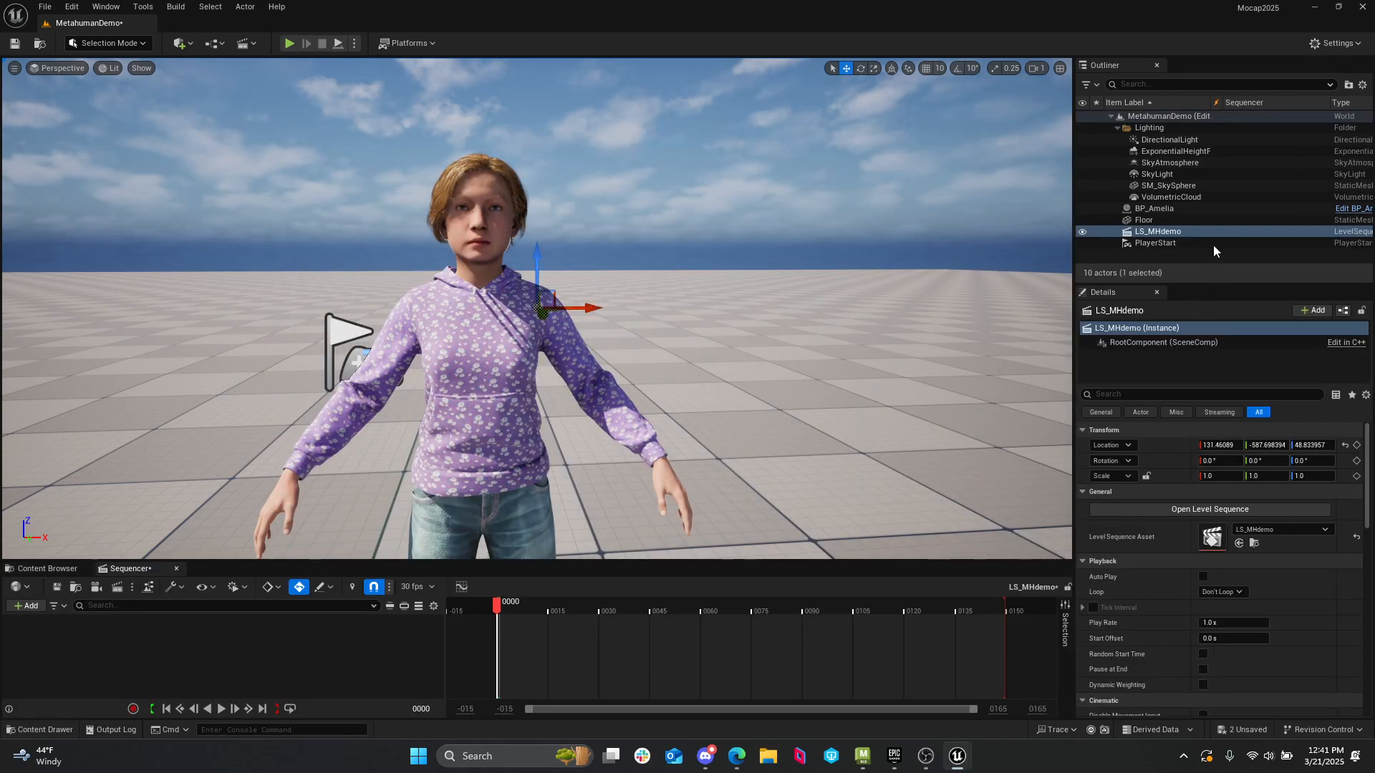
- Add BP_Amelia to the LS_MHdemo sequence, select the floor instead of her, and frame her with the control rig
{"action": "left_click", "coordinate": [1163, 210]}
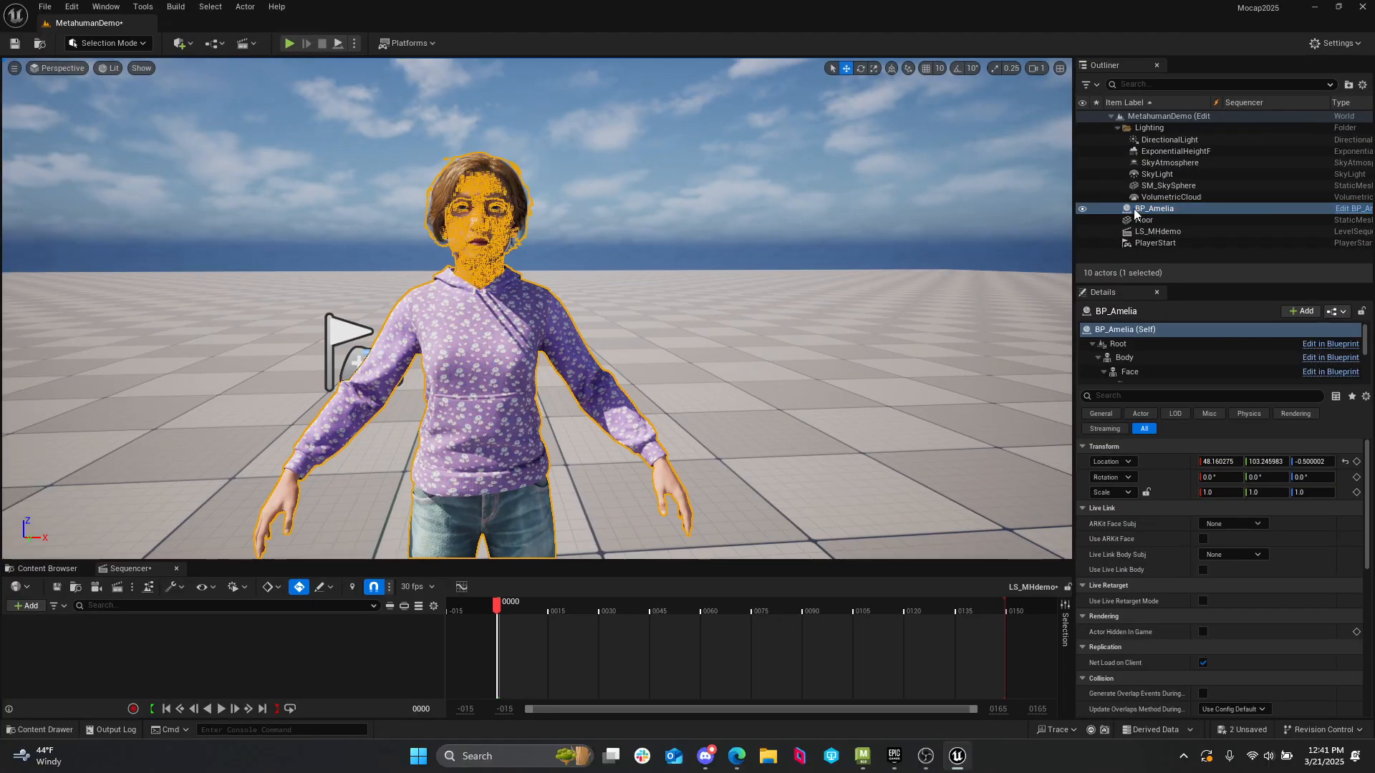
{"action": "left_click_drag", "start_coordinate": [1134, 209], "coordinate": [219, 683]}
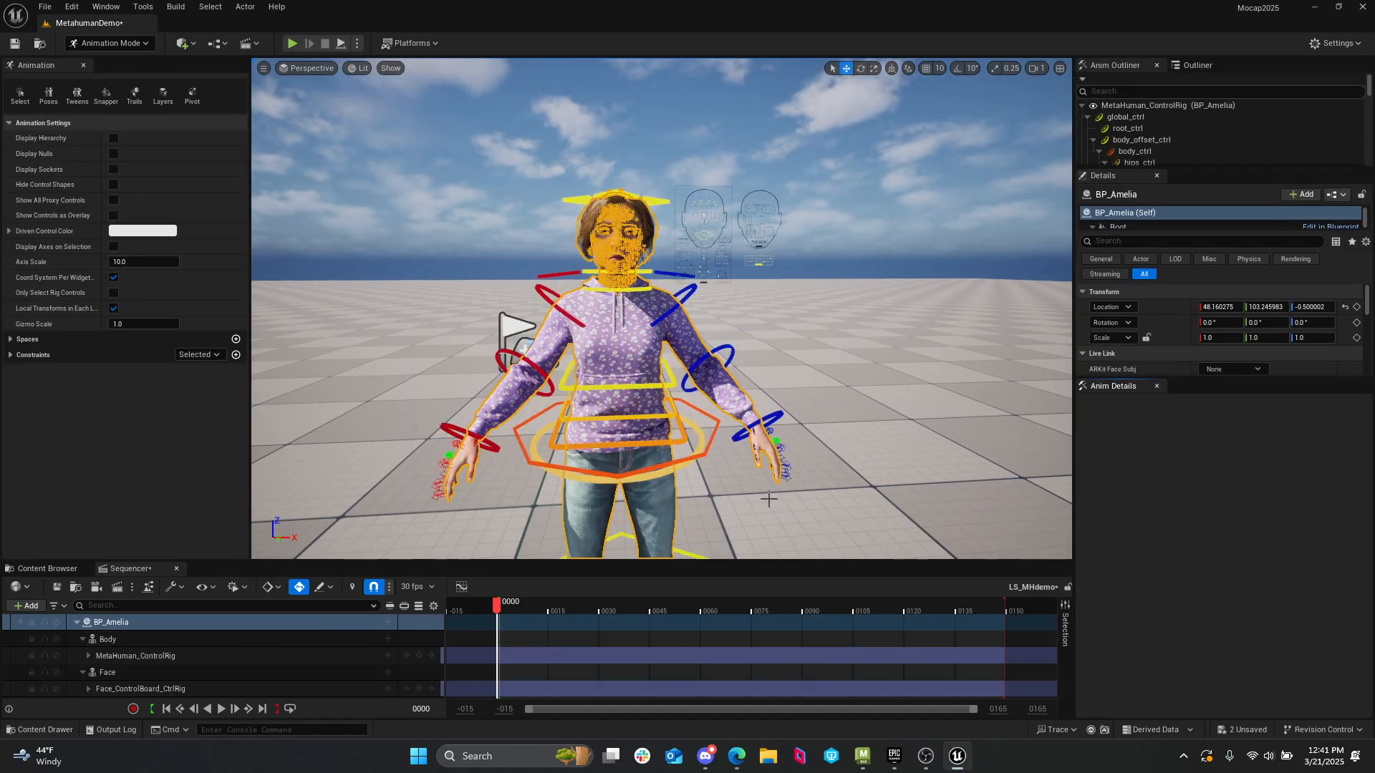
{"action": "left_click", "coordinate": [772, 484]}
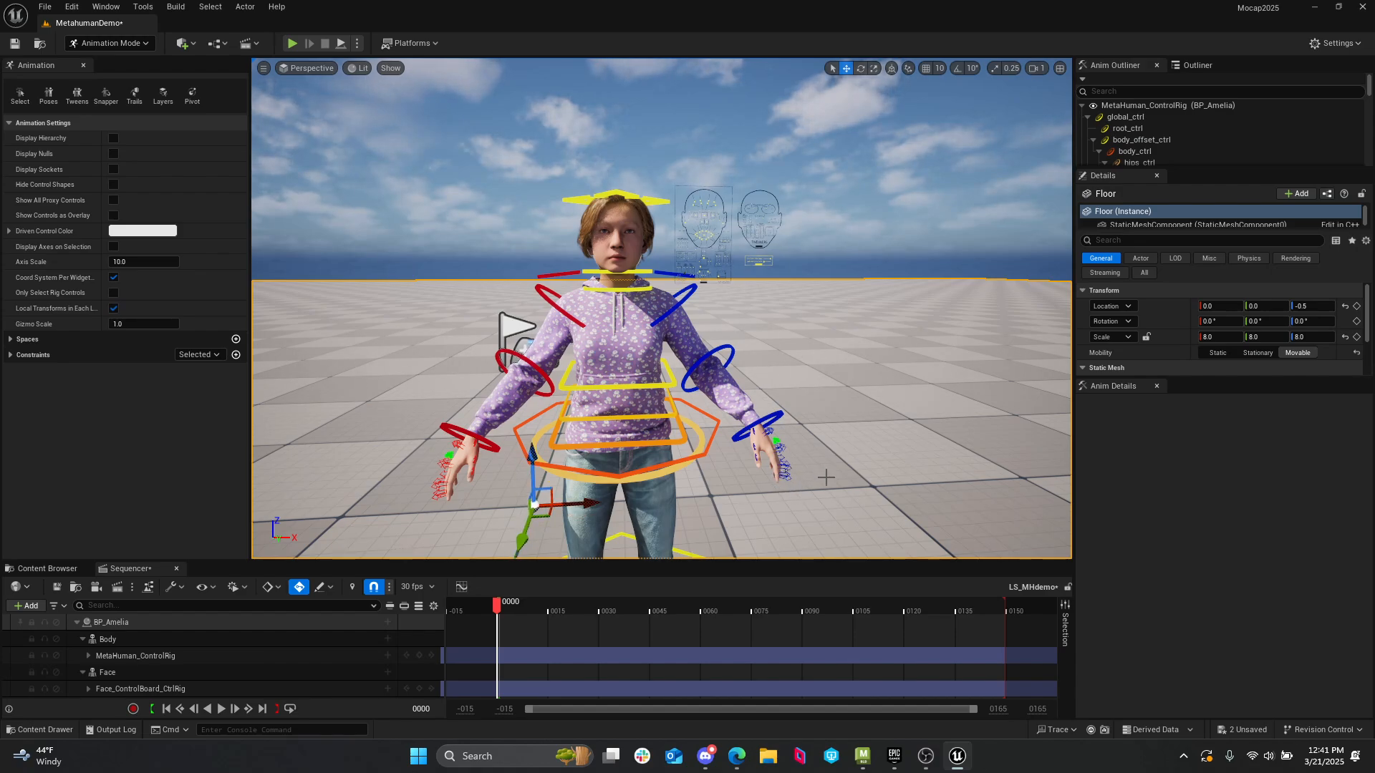
{"action": "left_click_drag", "start_coordinate": [830, 478], "coordinate": [818, 511]}
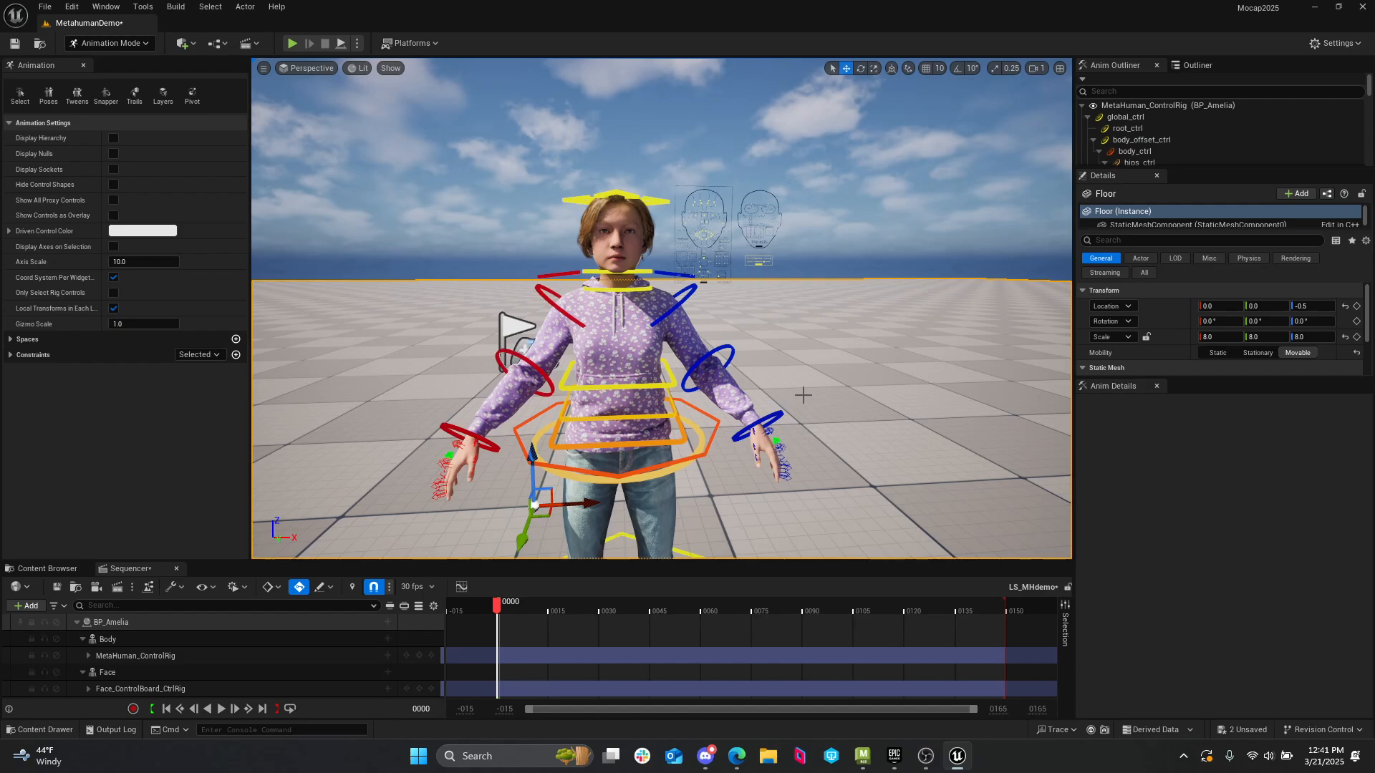
{"action": "right_click_drag", "start_coordinate": [855, 377], "coordinate": [795, 378], "text": "alt"}
{"action": "left_click_drag", "start_coordinate": [795, 378], "coordinate": [823, 362], "text": "alt"}
{"action": "middle_click_drag", "start_coordinate": [858, 378], "coordinate": [823, 455], "text": "alt"}
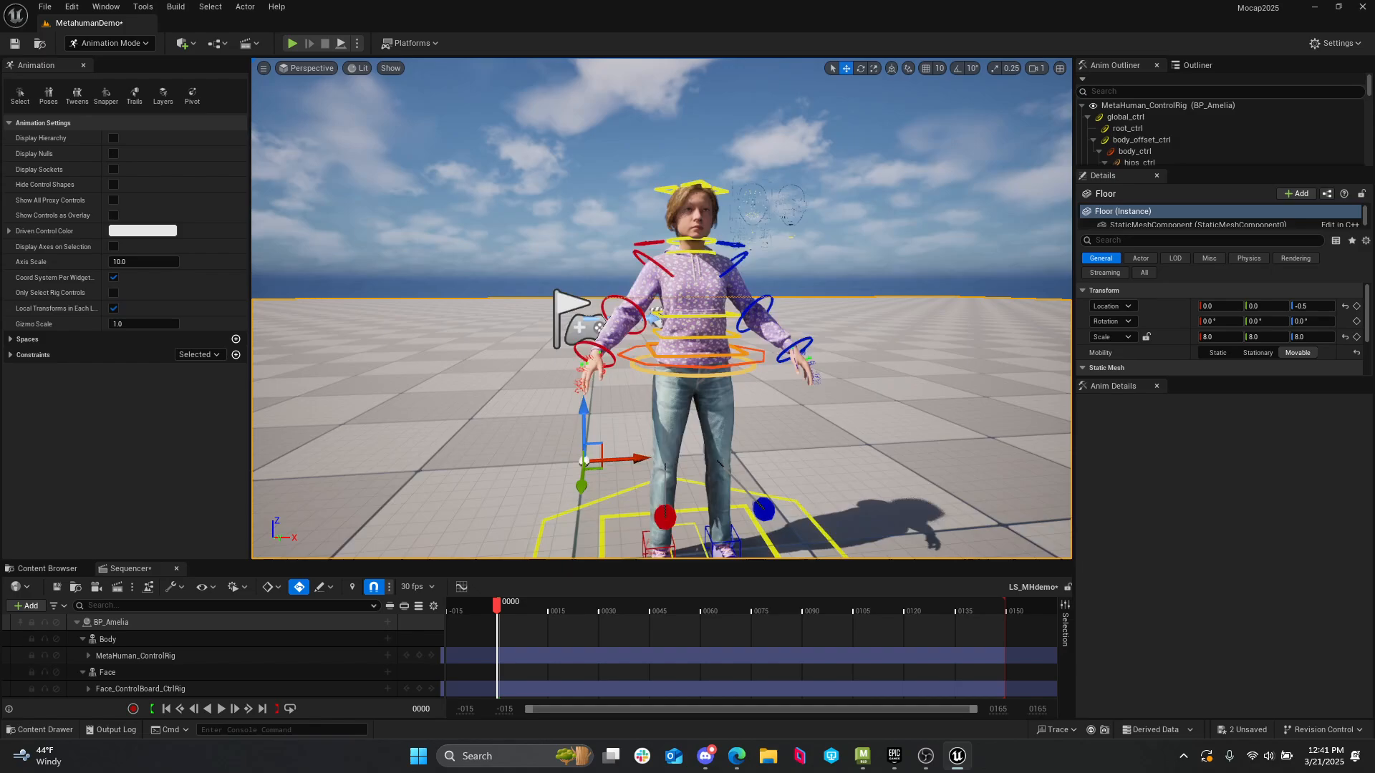
{"action": "right_click_drag", "start_coordinate": [857, 378], "coordinate": [812, 366], "text": "alt"}
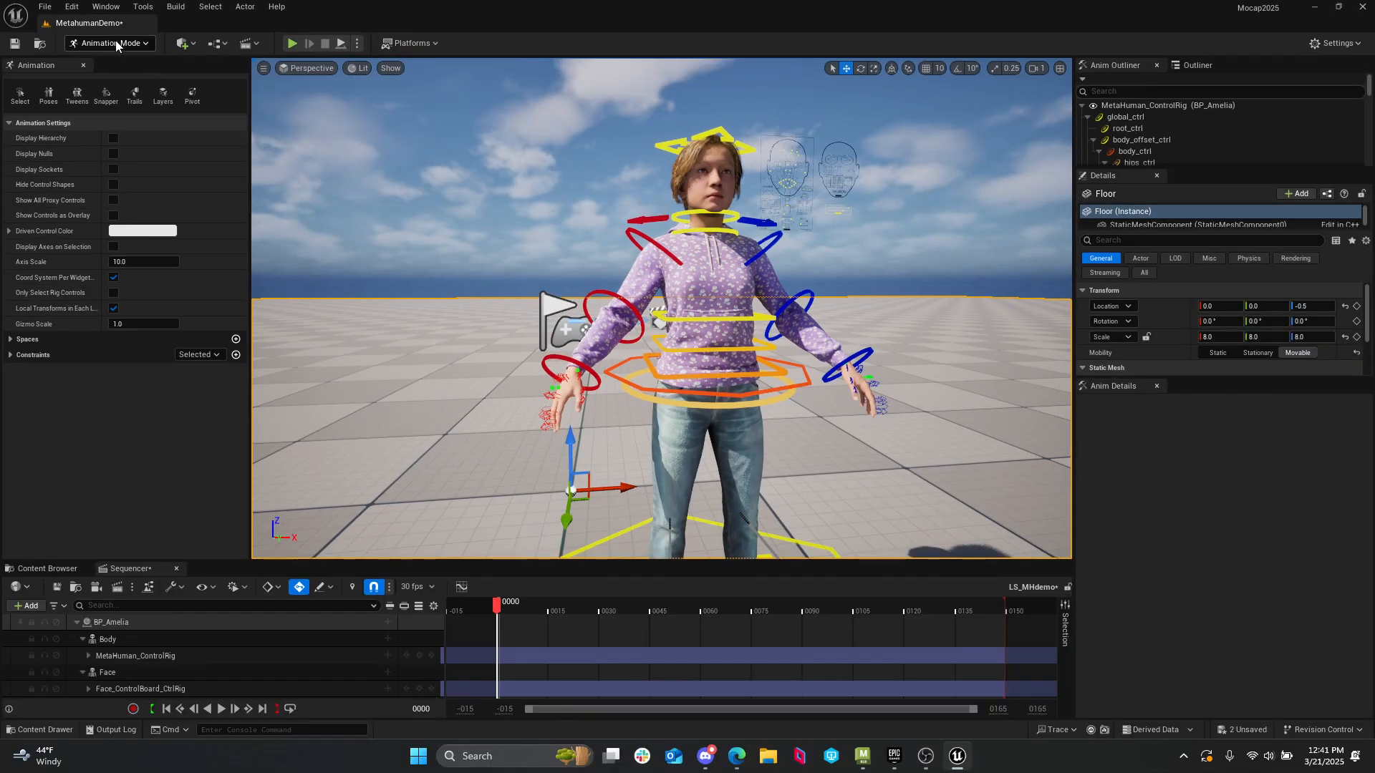
- Switch to Selection mode to view Amelia without the rig controls, and return to Animation mode
{"action": "left_click", "coordinate": [600, 344]}
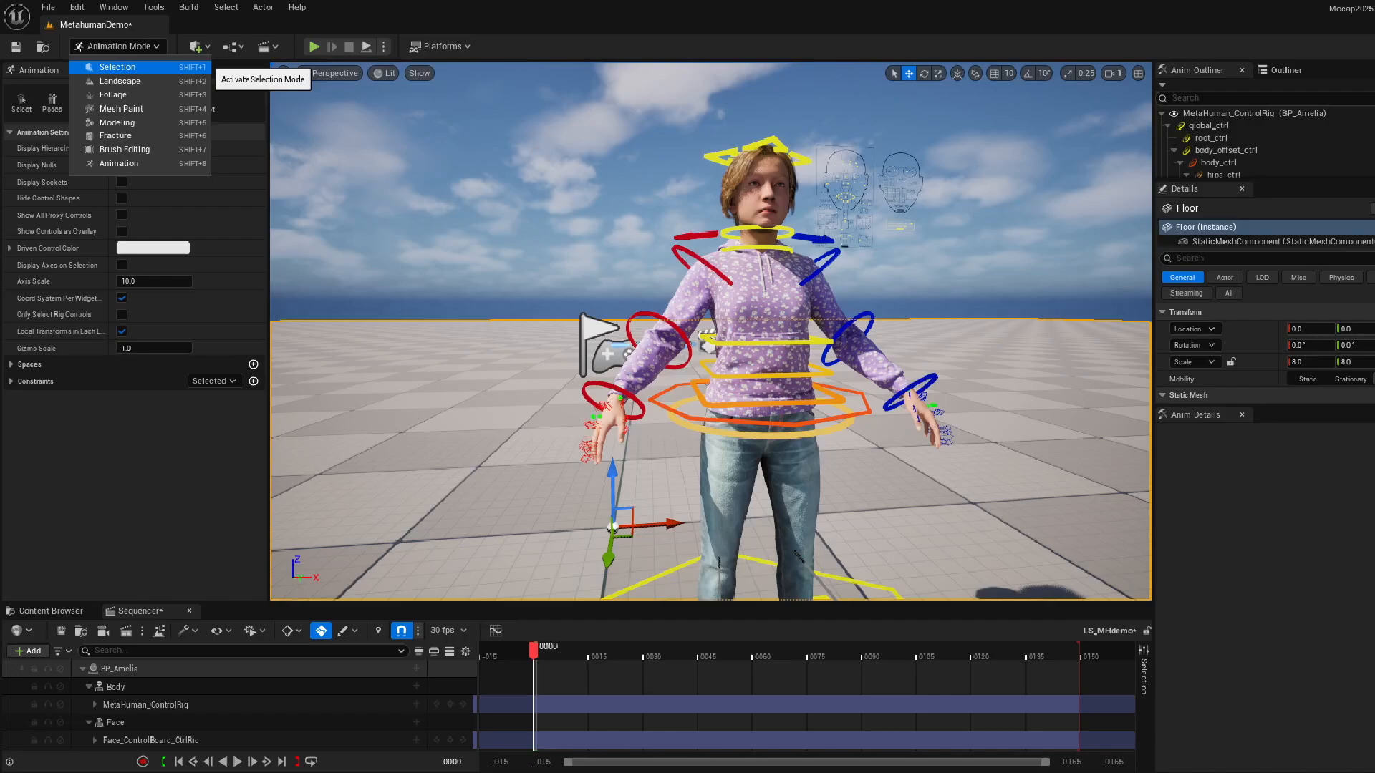
{"action": "left_click", "coordinate": [267, 54]}
{"action": "left_click", "coordinate": [142, 43]}
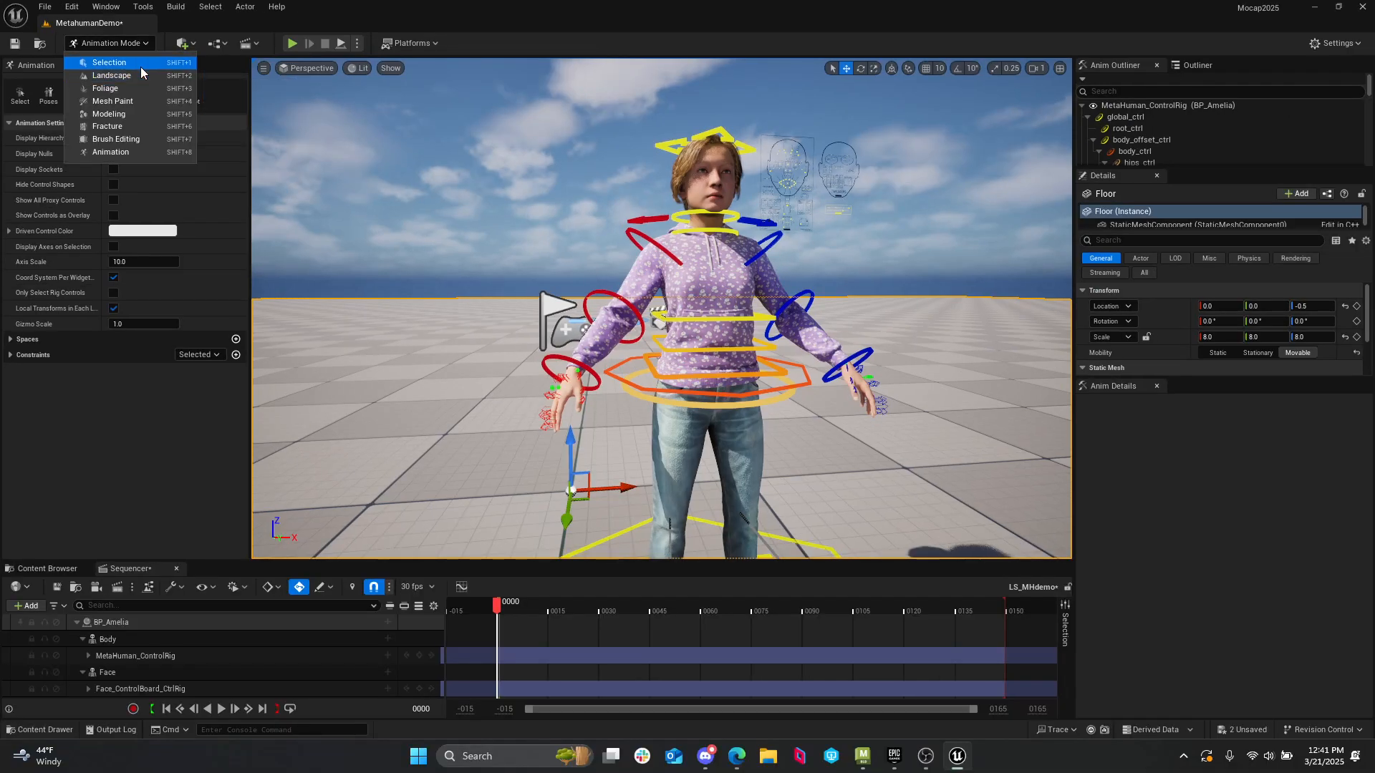
{"action": "left_click", "coordinate": [140, 67]}
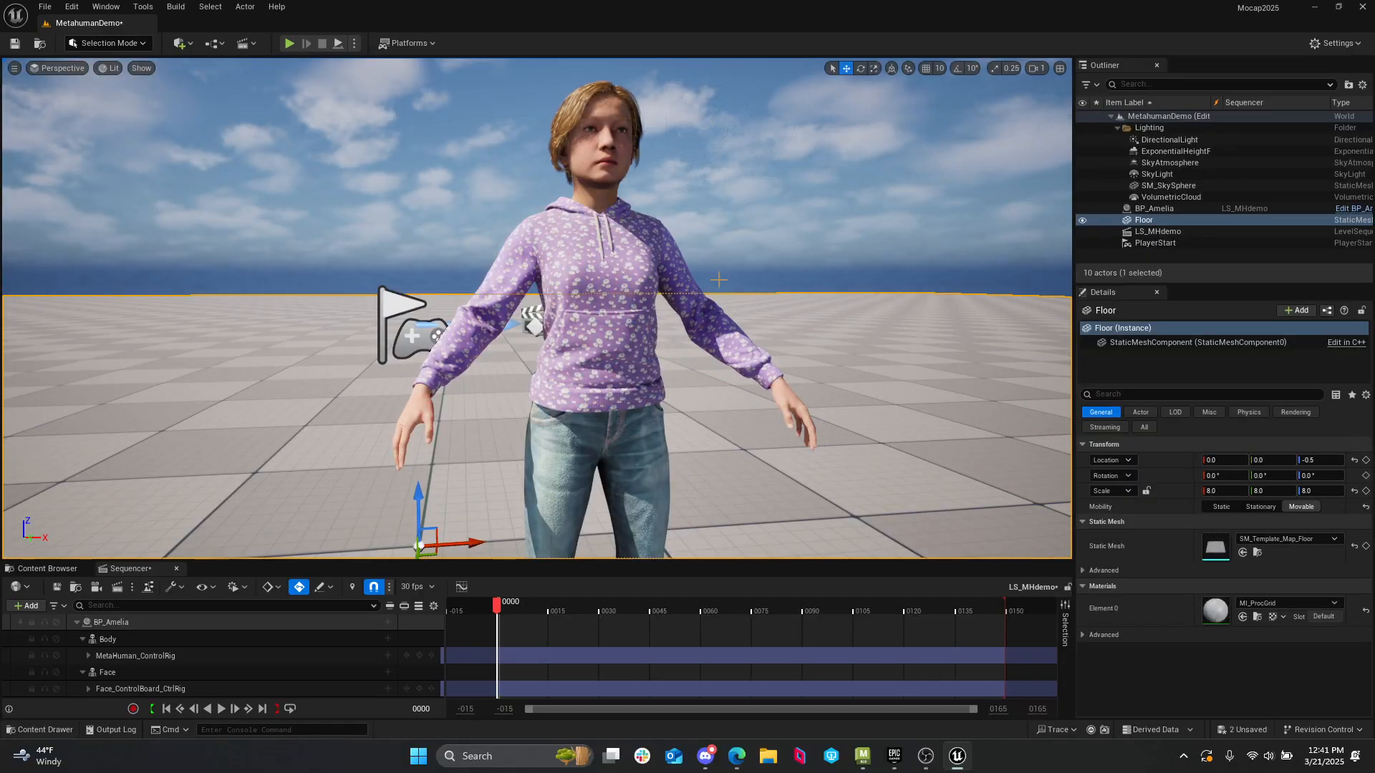
{"action": "scroll", "coordinate": [633, 330], "scroll_direction": "up", "scroll_amount": 4}
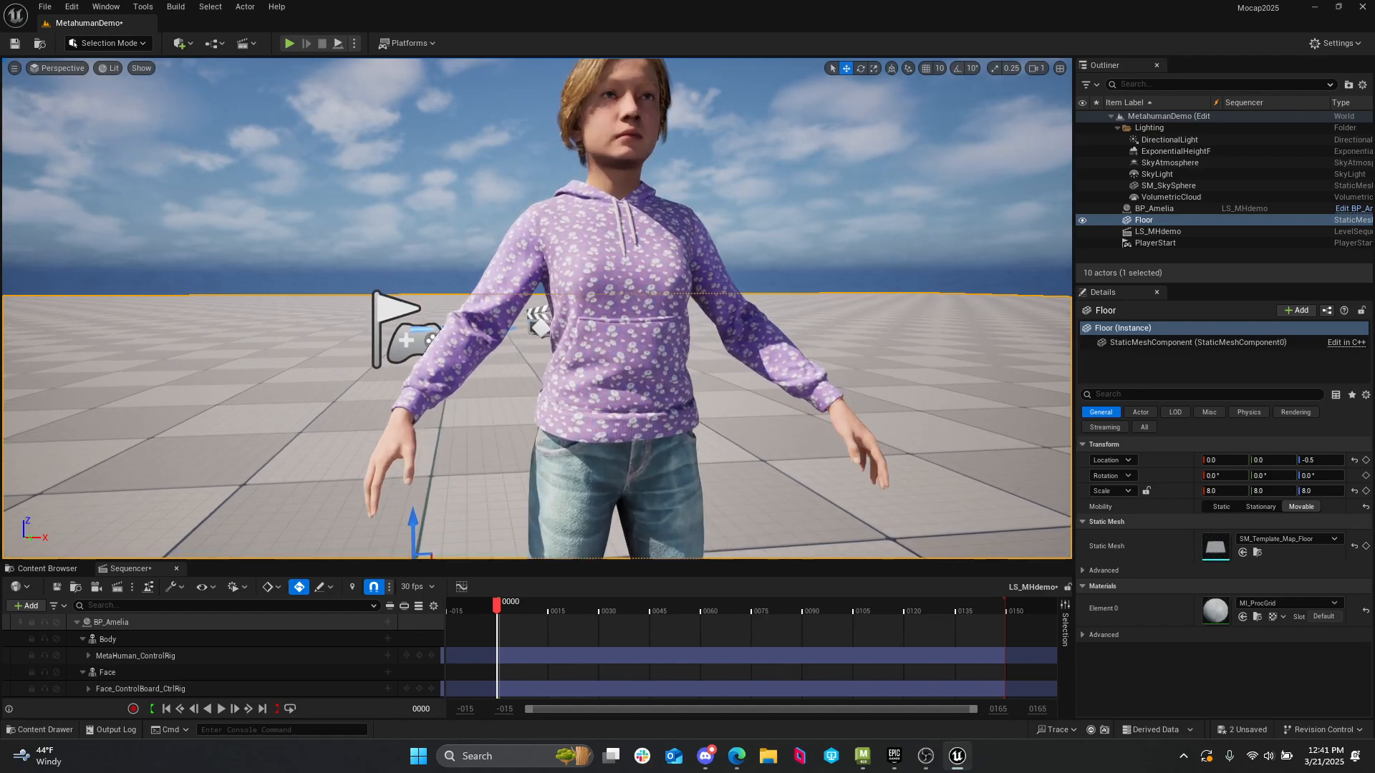
{"action": "left_click", "coordinate": [136, 43]}
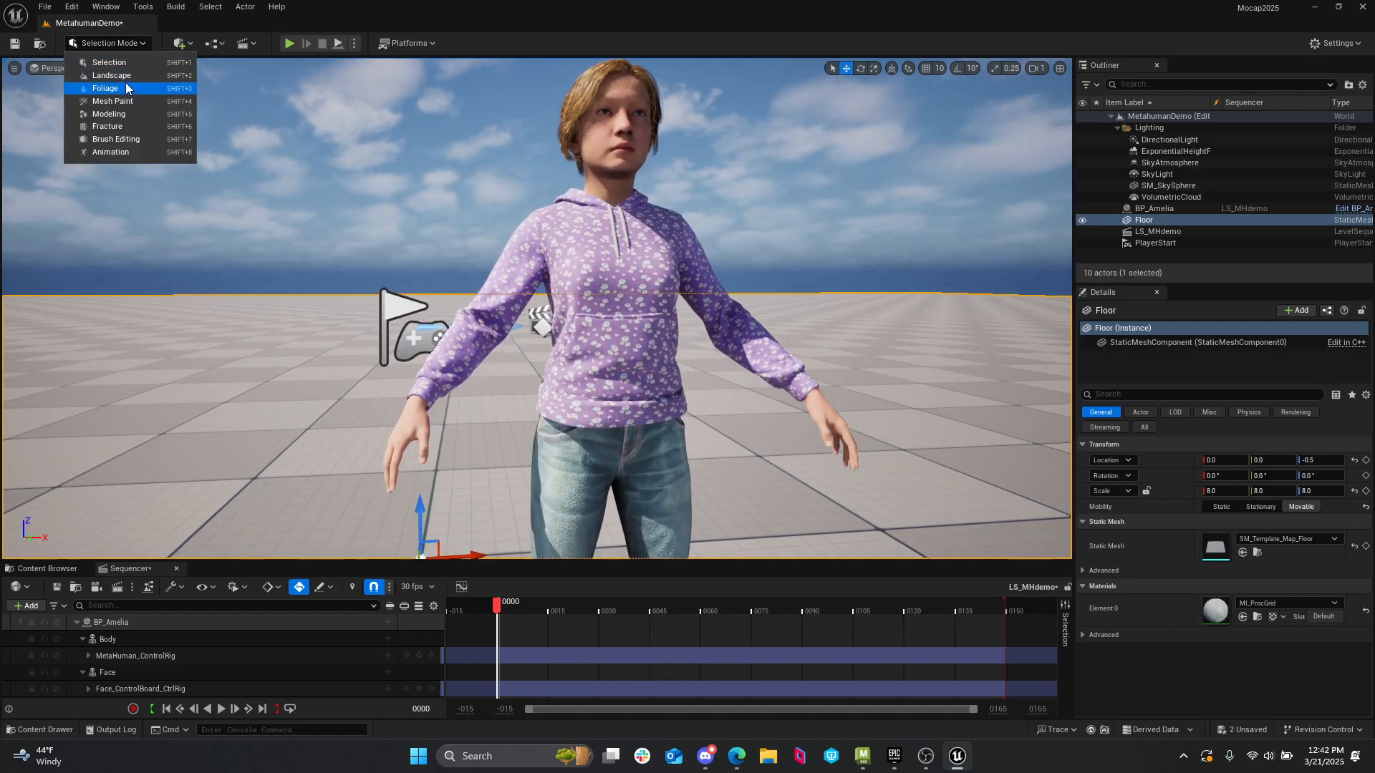
{"action": "left_click", "coordinate": [129, 152]}
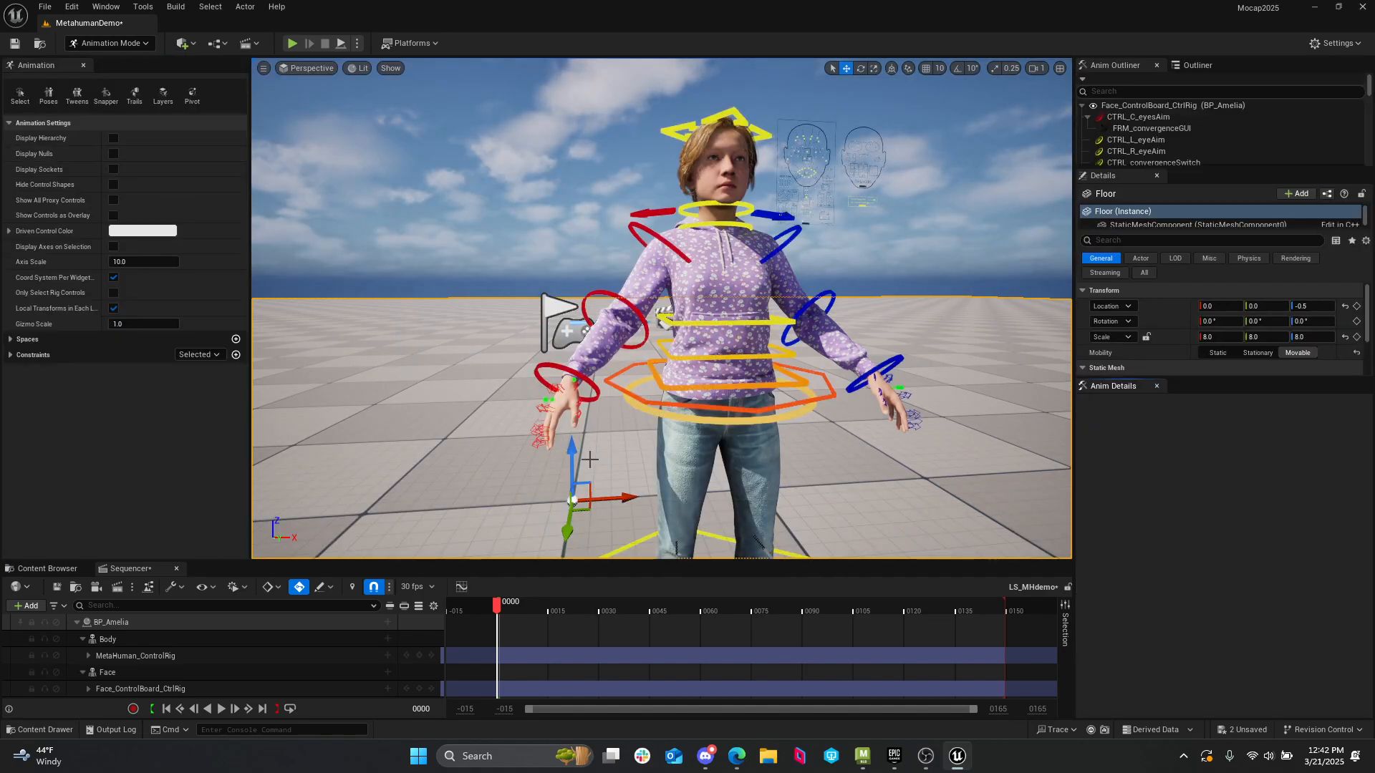
- Enlarge the Sequencer area, expand the MetaHuman_ControlRig track under Body and look through its list of controls
{"action": "right_click_drag", "start_coordinate": [589, 459], "coordinate": [577, 460]}
{"action": "left_click_drag", "start_coordinate": [616, 560], "coordinate": [615, 413]}
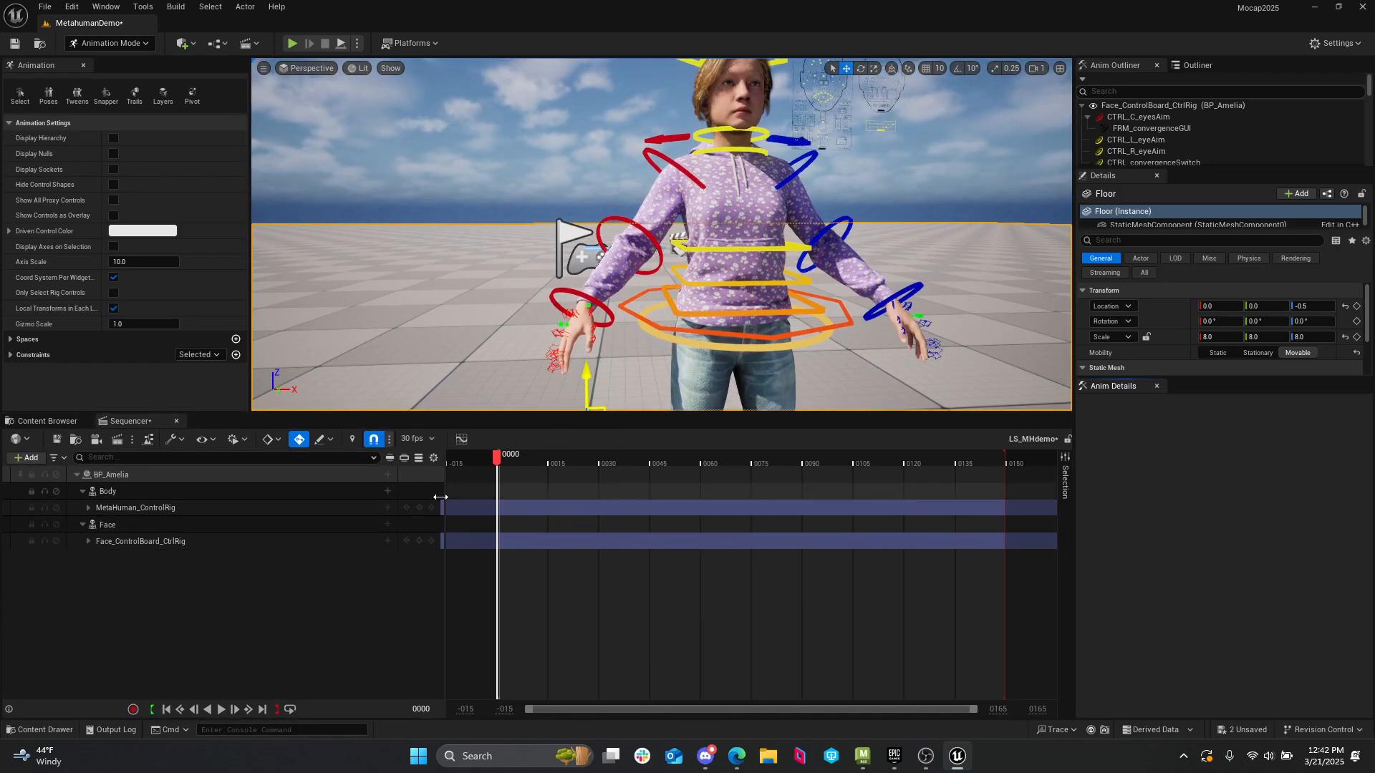
{"action": "left_click_drag", "start_coordinate": [501, 413], "coordinate": [501, 507]}
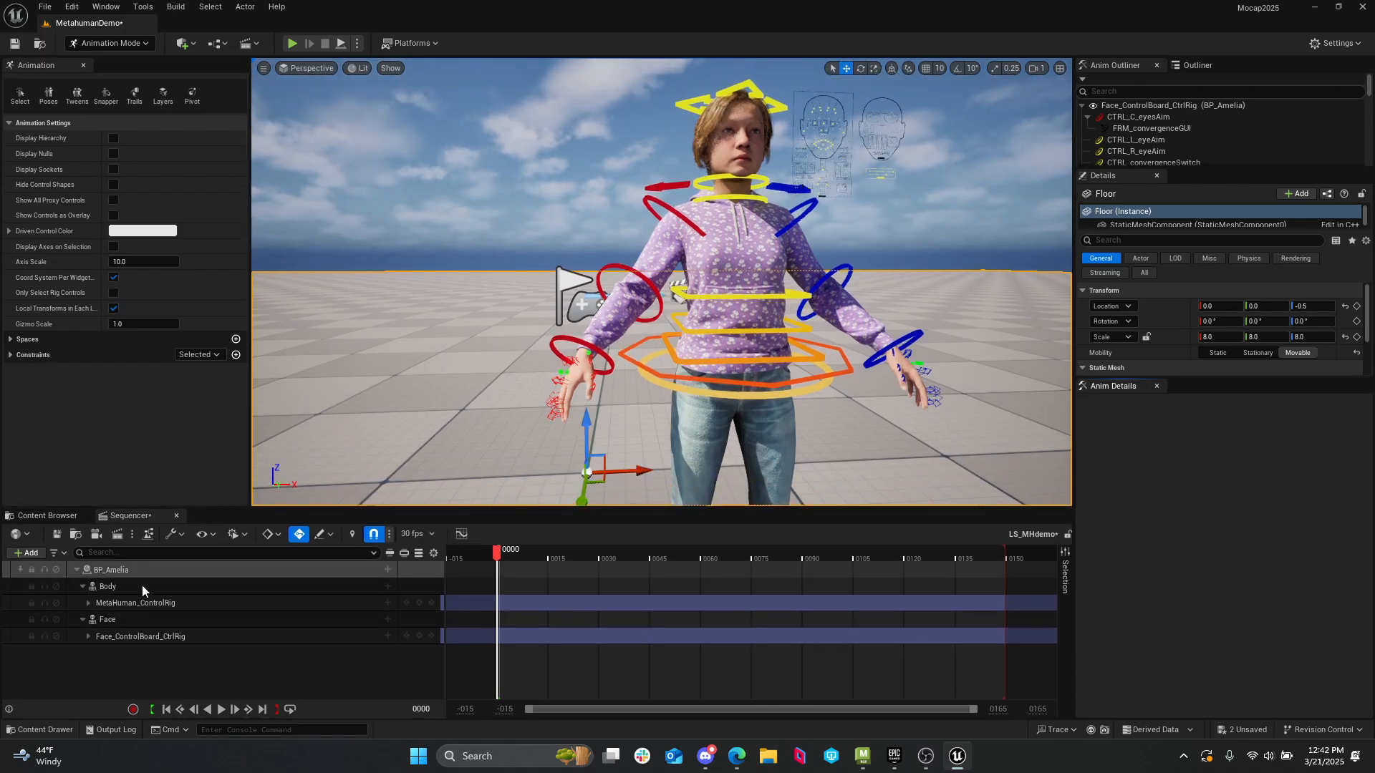
{"action": "left_click", "coordinate": [86, 603]}
{"action": "left_click", "coordinate": [122, 604]}
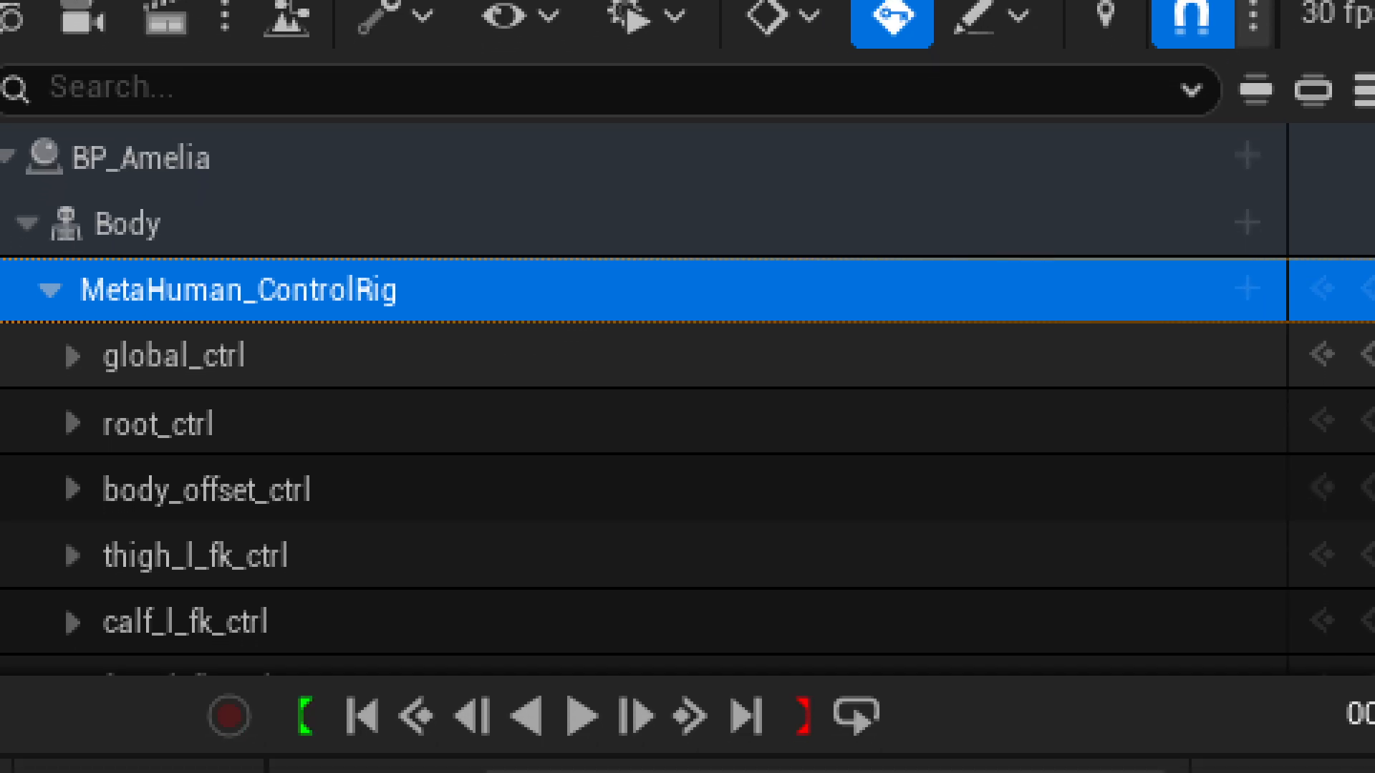
{"action": "scroll", "coordinate": [197, 680], "scroll_direction": "down", "scroll_amount": 3}
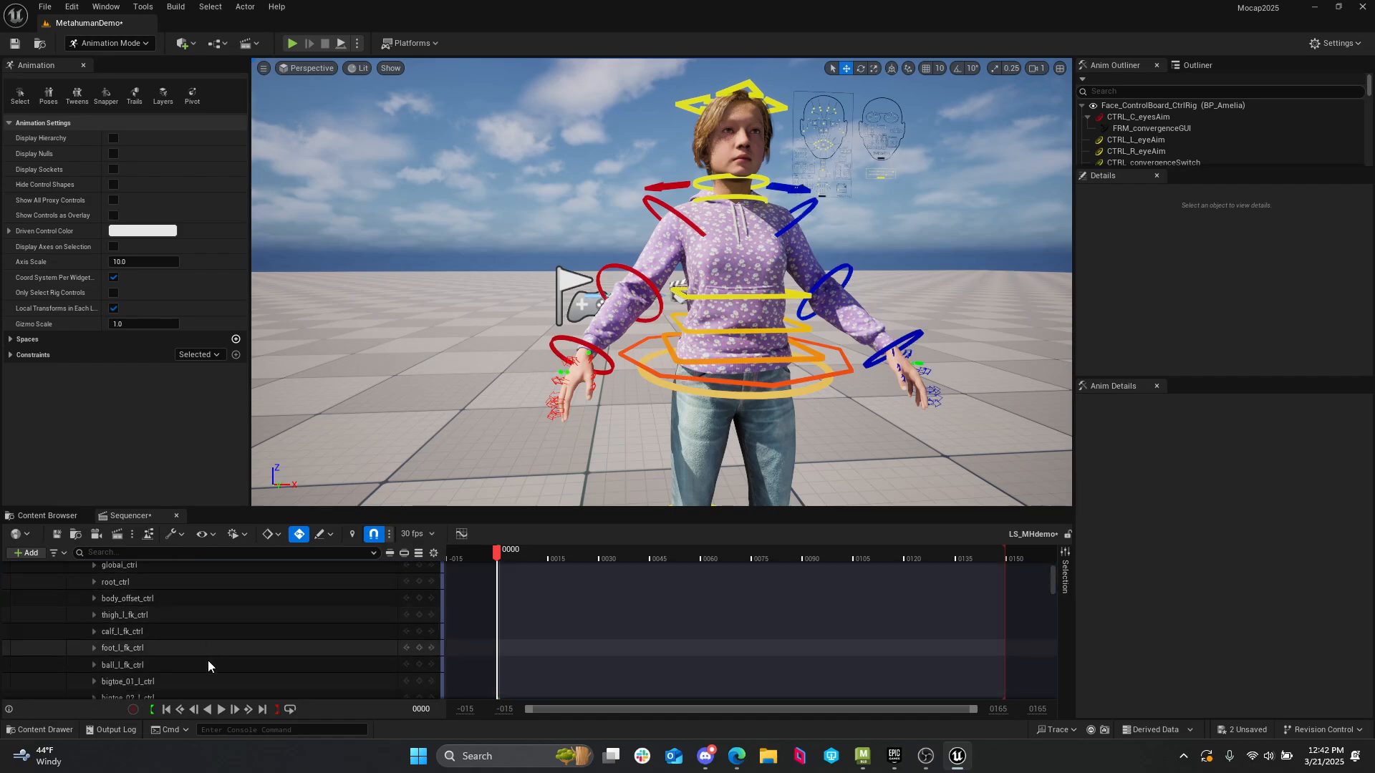
{"action": "scroll", "coordinate": [208, 661], "scroll_direction": "down", "scroll_amount": 5}
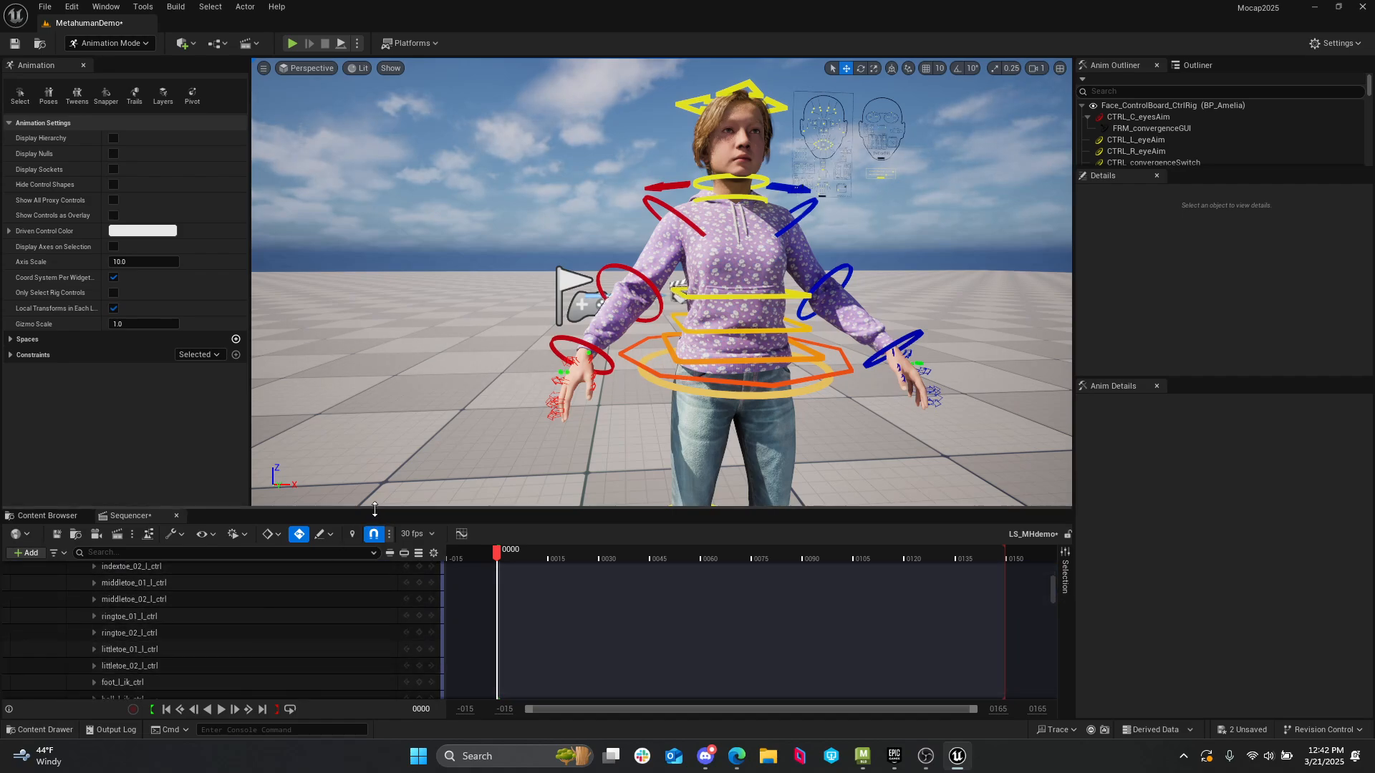
{"action": "left_click_drag", "start_coordinate": [372, 512], "coordinate": [372, 99]}
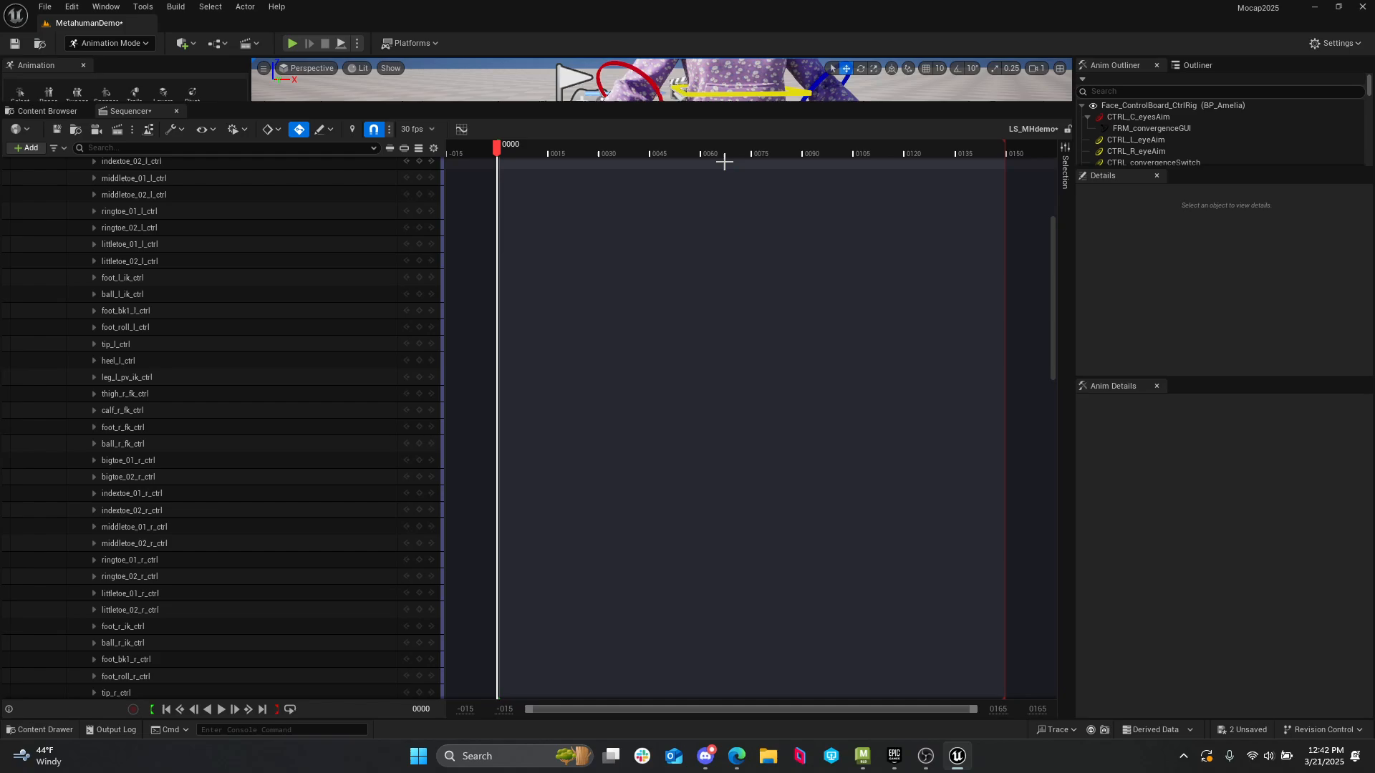
{"action": "left_click_drag", "start_coordinate": [740, 102], "coordinate": [740, 467]}
- Tilt Amelia's head sideways by rotating head_ctrl about 19.77 degrees around its Y axis
{"action": "left_click", "coordinate": [720, 386]}
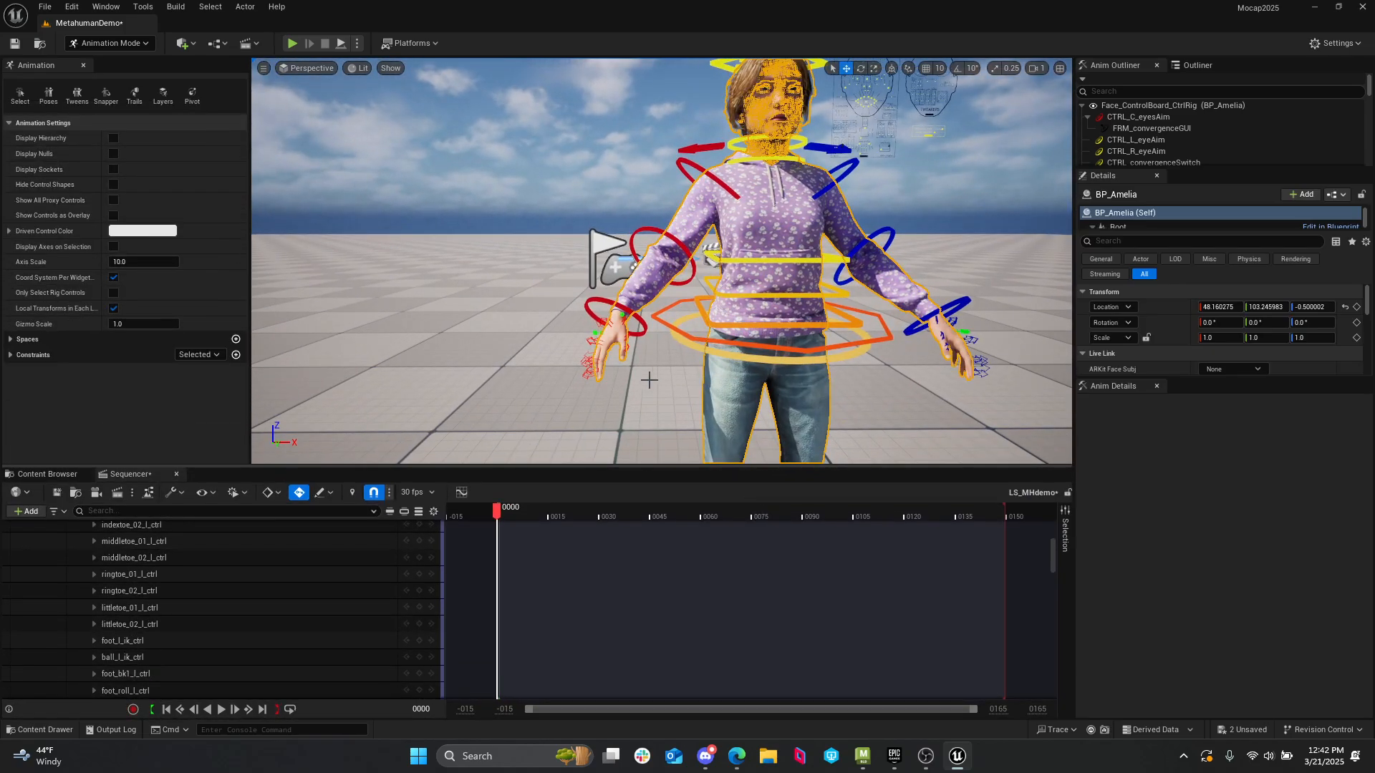
{"action": "scroll", "coordinate": [648, 358], "scroll_direction": "up", "scroll_amount": 2}
{"action": "right_click_drag", "start_coordinate": [658, 328], "coordinate": [696, 334]}
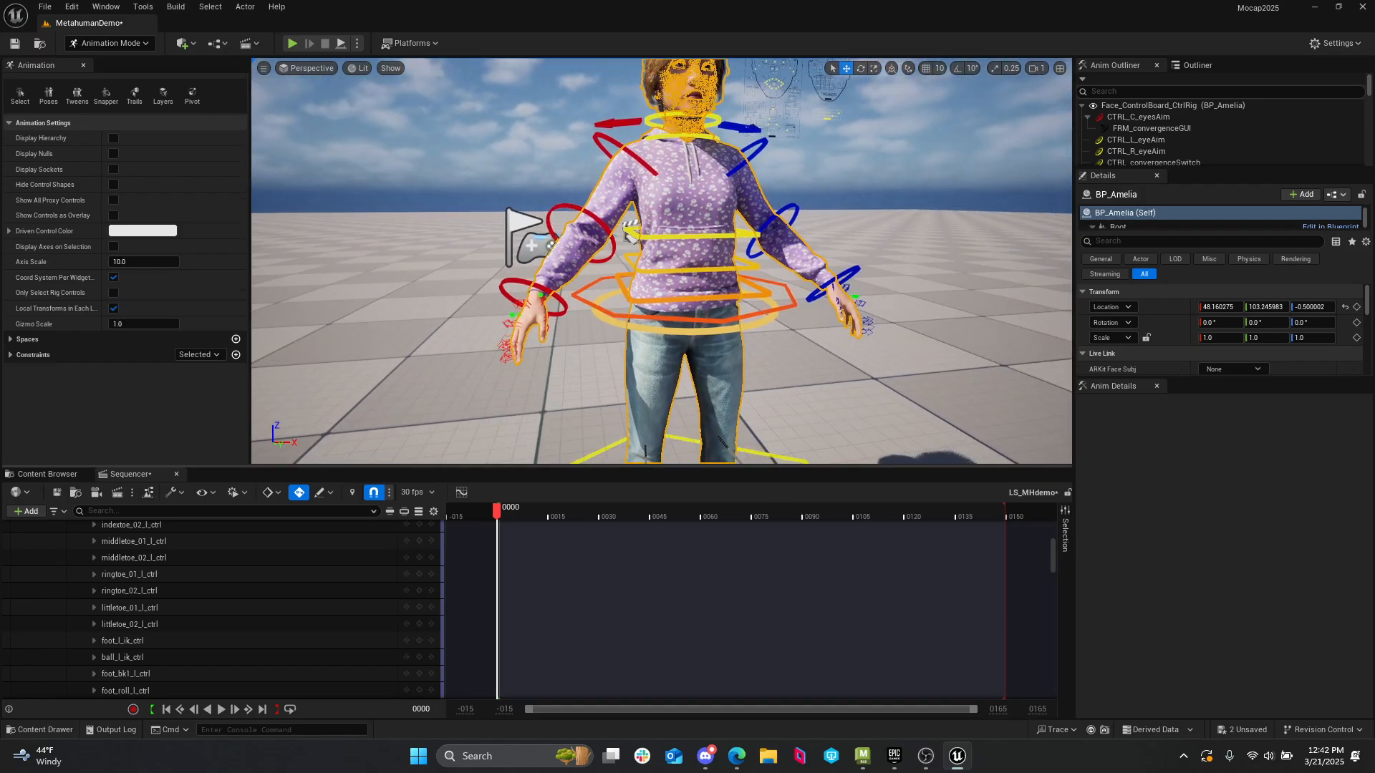
{"action": "middle_click_drag", "start_coordinate": [696, 334], "coordinate": [684, 261]}
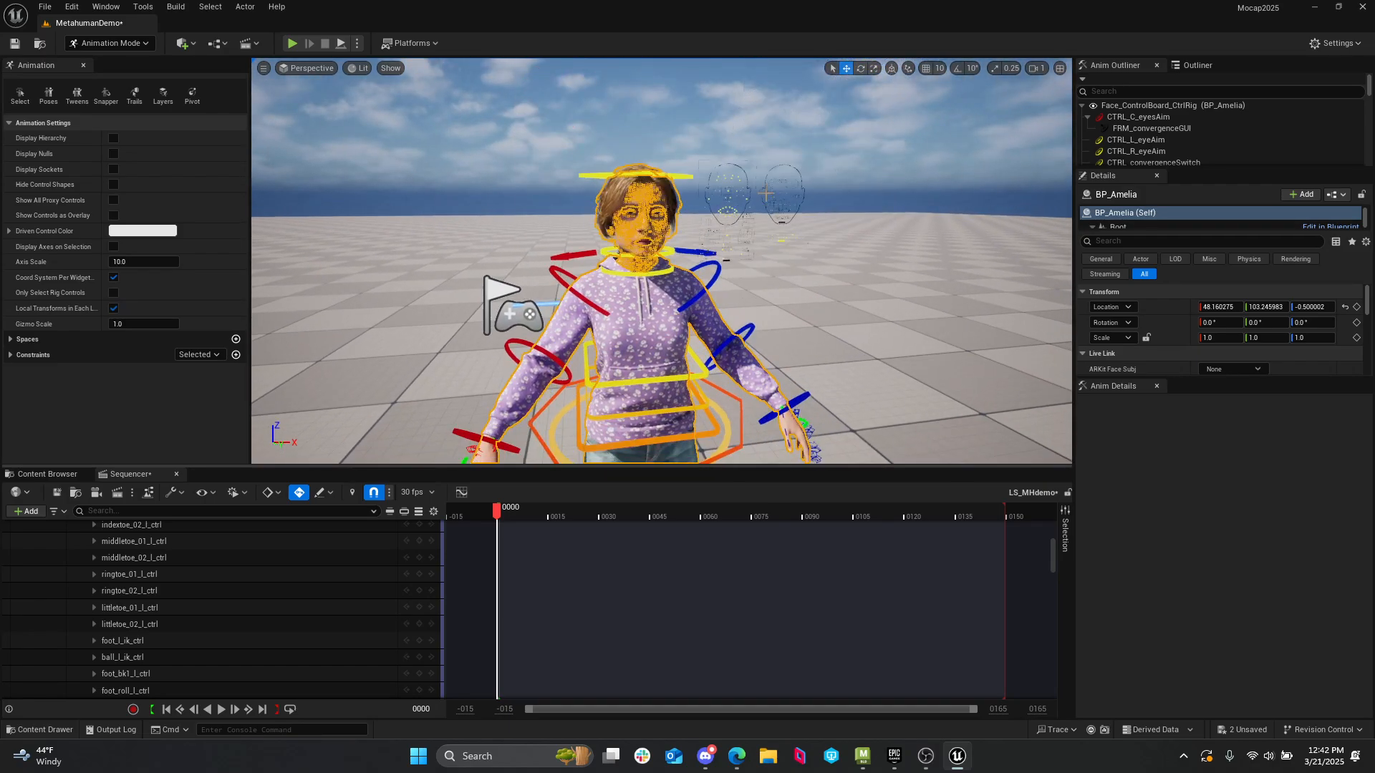
{"action": "scroll", "coordinate": [661, 262], "scroll_direction": "up", "scroll_amount": 3}
{"action": "right_click_drag", "start_coordinate": [662, 261], "coordinate": [680, 271]}
{"action": "left_click", "coordinate": [644, 124]}
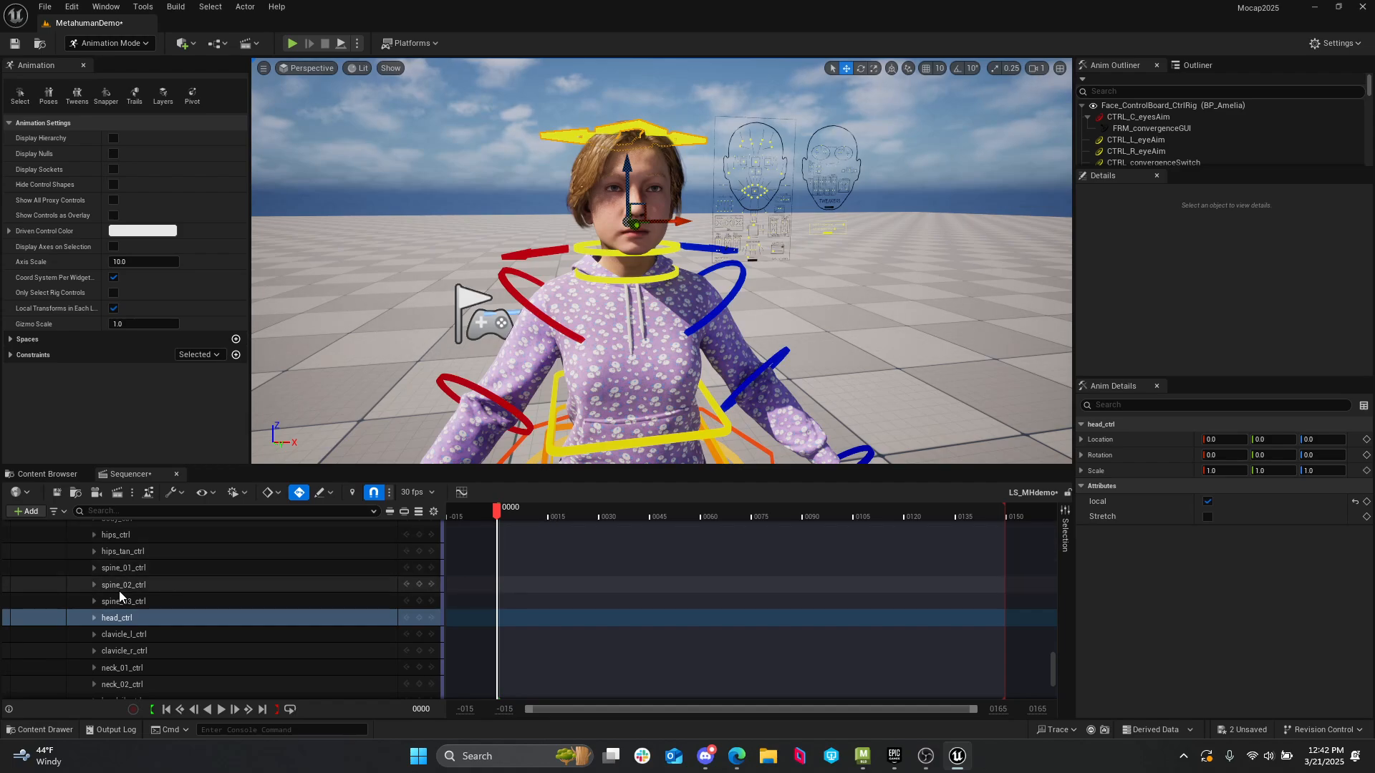
{"action": "left_click", "coordinate": [91, 620]}
{"action": "key", "text": "e"}
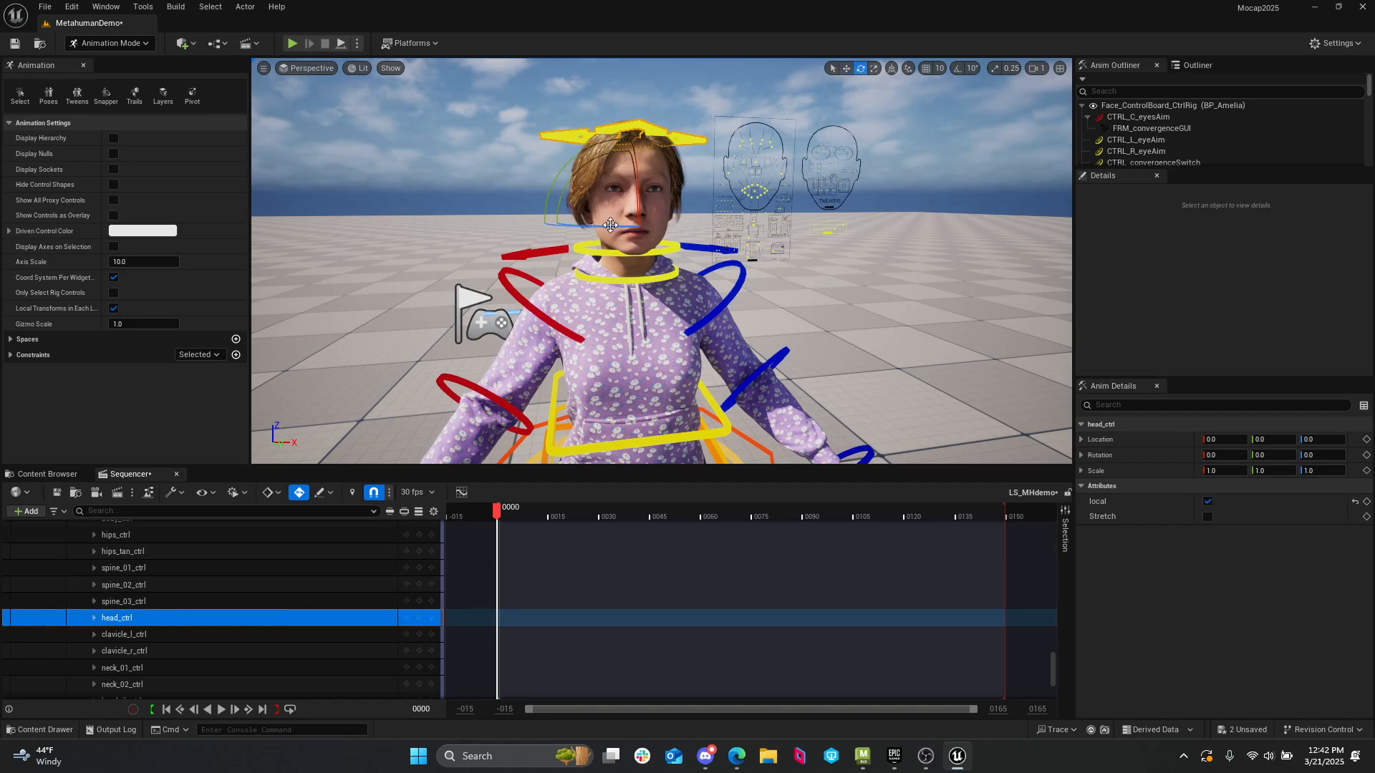
{"action": "left_click_drag", "start_coordinate": [594, 158], "coordinate": [705, 191]}
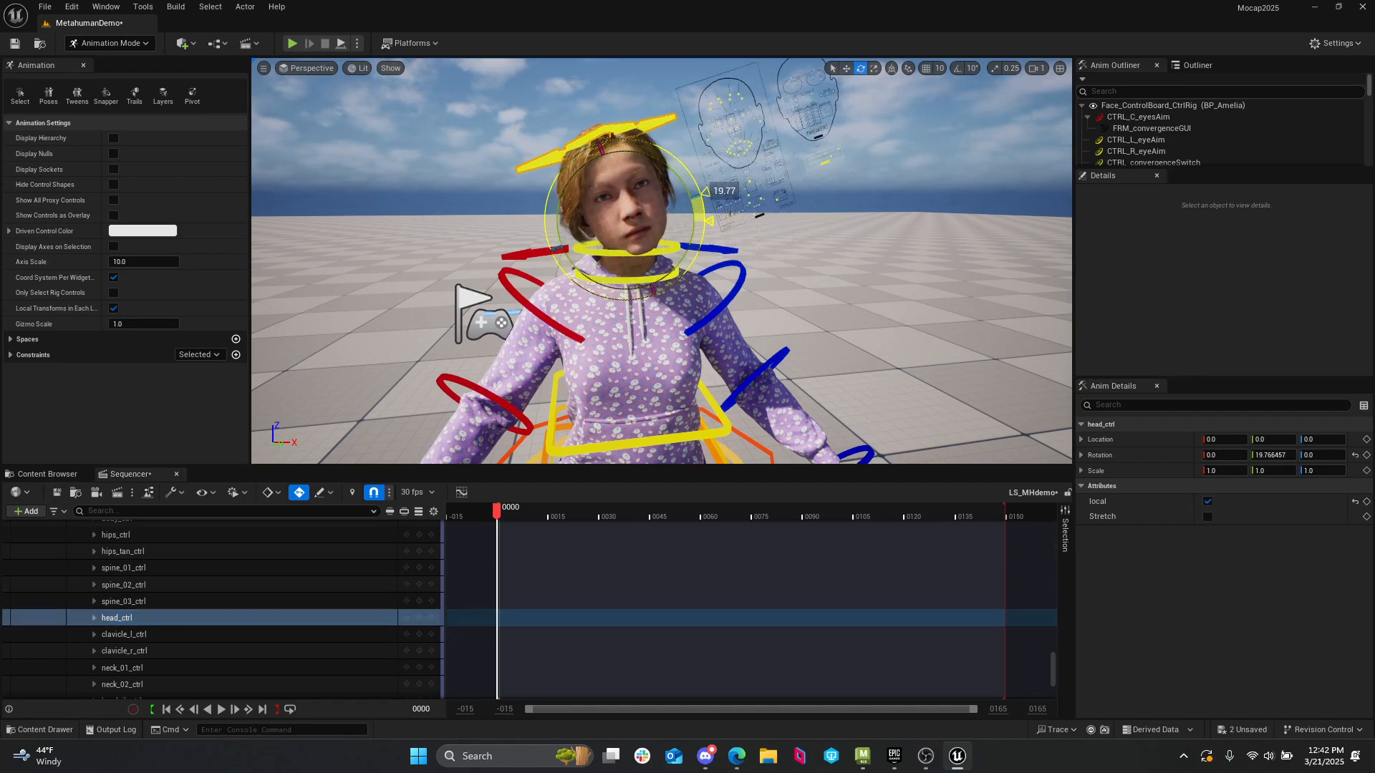
- Key head_ctrl at frame 0 and set the end of the playback range at frame 60
{"action": "left_click", "coordinate": [419, 622]}
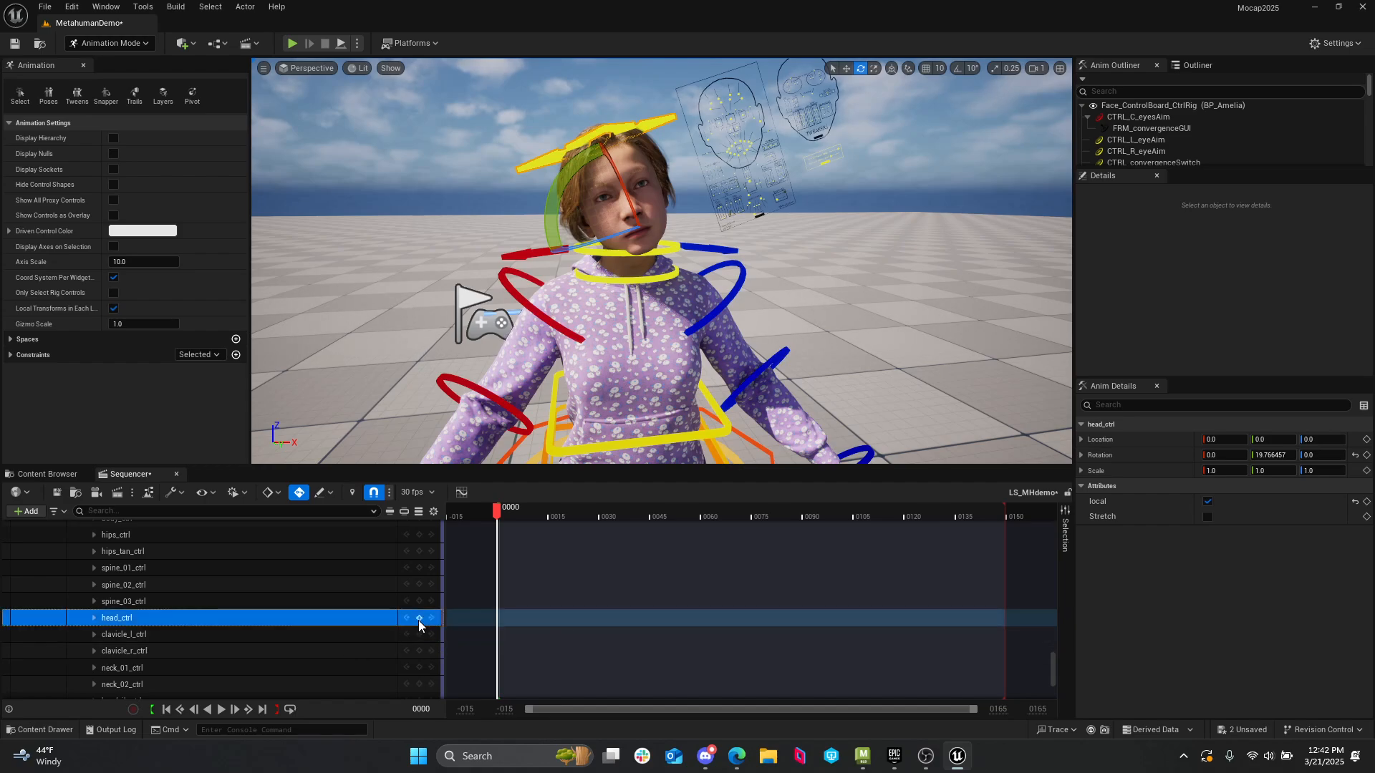
{"action": "left_click_drag", "start_coordinate": [548, 517], "coordinate": [701, 518]}
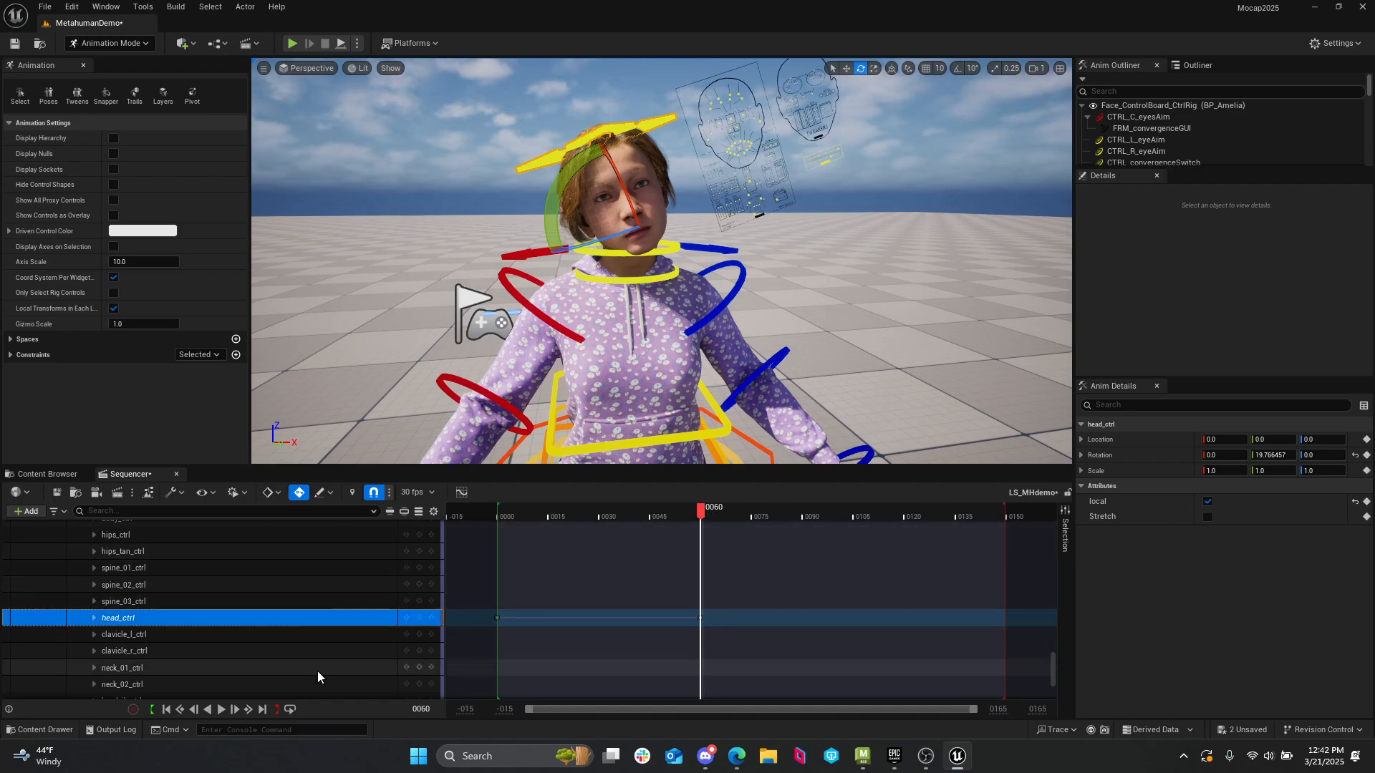
{"action": "left_click", "coordinate": [278, 708]}
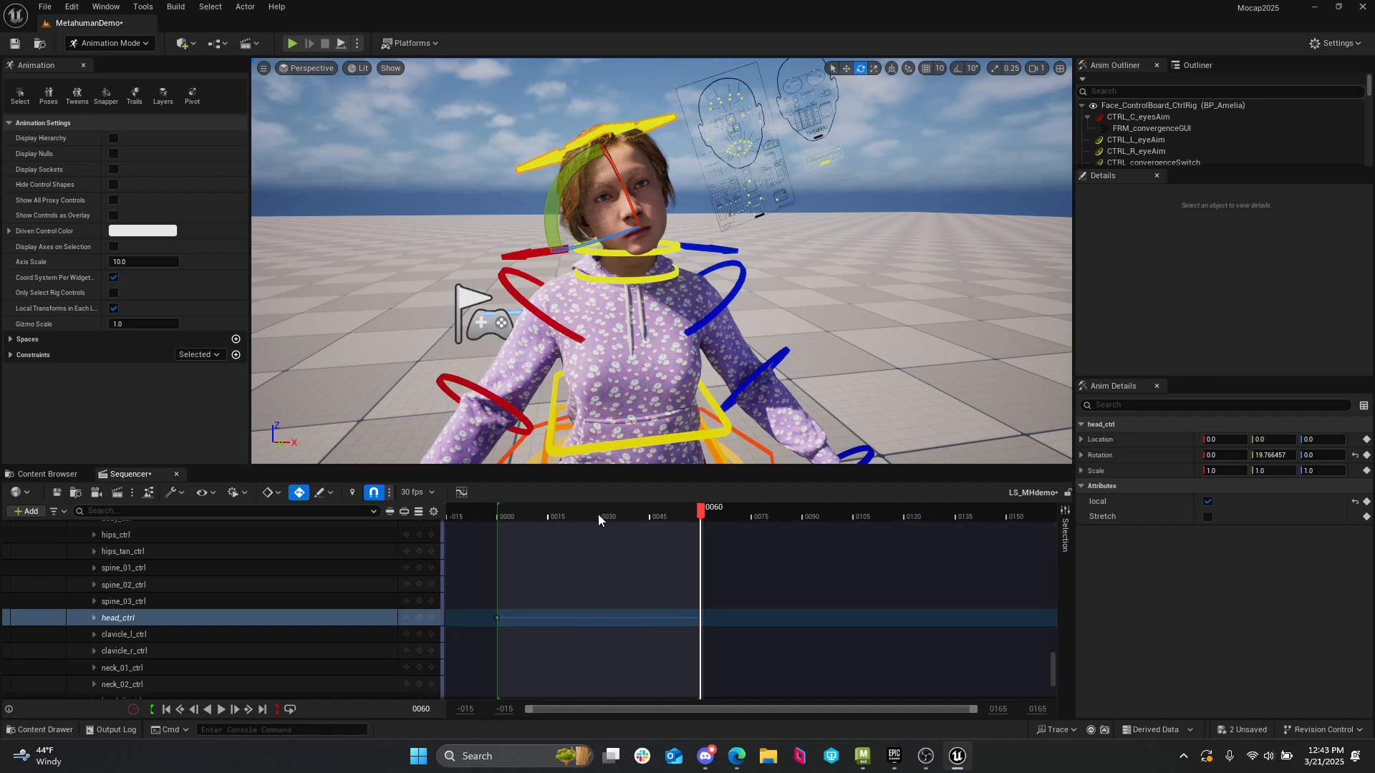
- At frame 31, tilt head_ctrl the opposite way to about -13.35 degrees around Y and play the sequence to check the motion
{"action": "left_click_drag", "start_coordinate": [598, 516], "coordinate": [602, 518]}
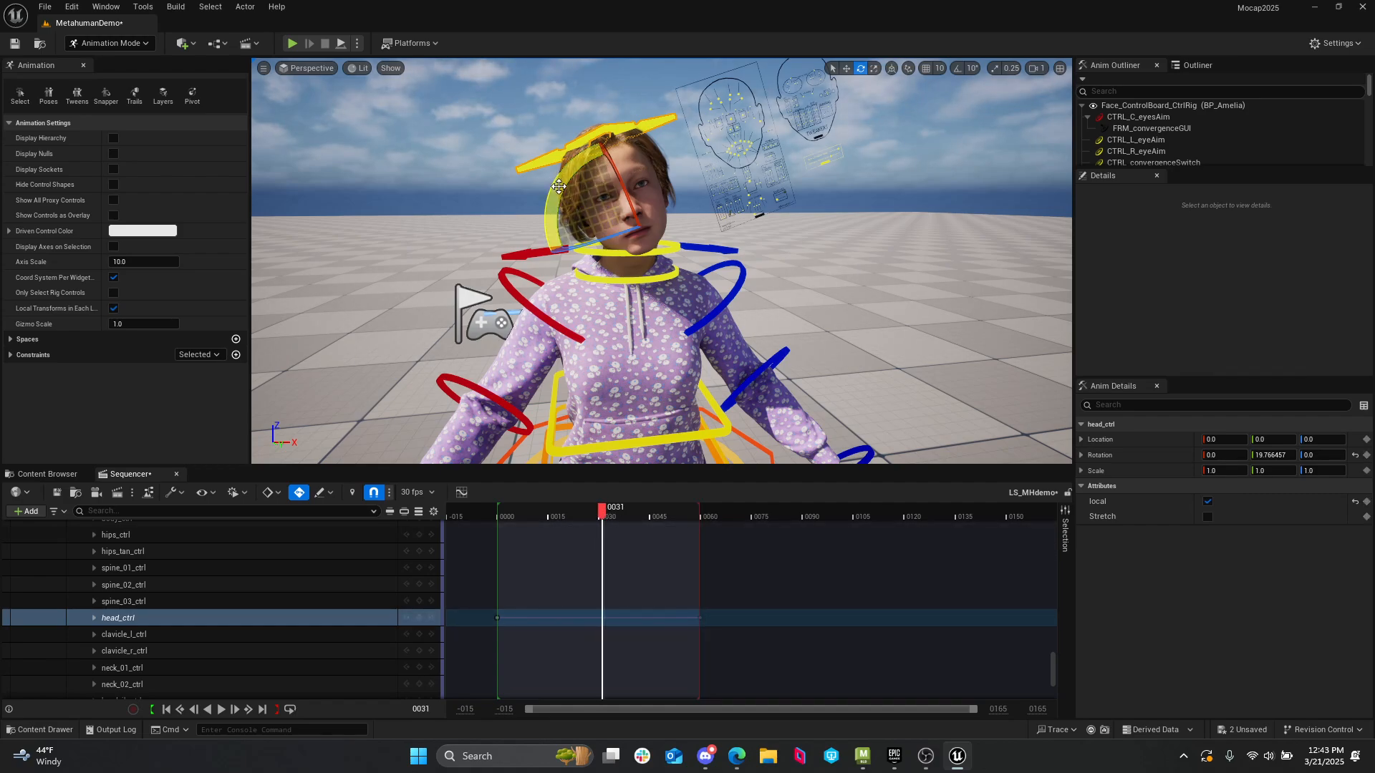
{"action": "left_click_drag", "start_coordinate": [545, 209], "coordinate": [543, 187]}
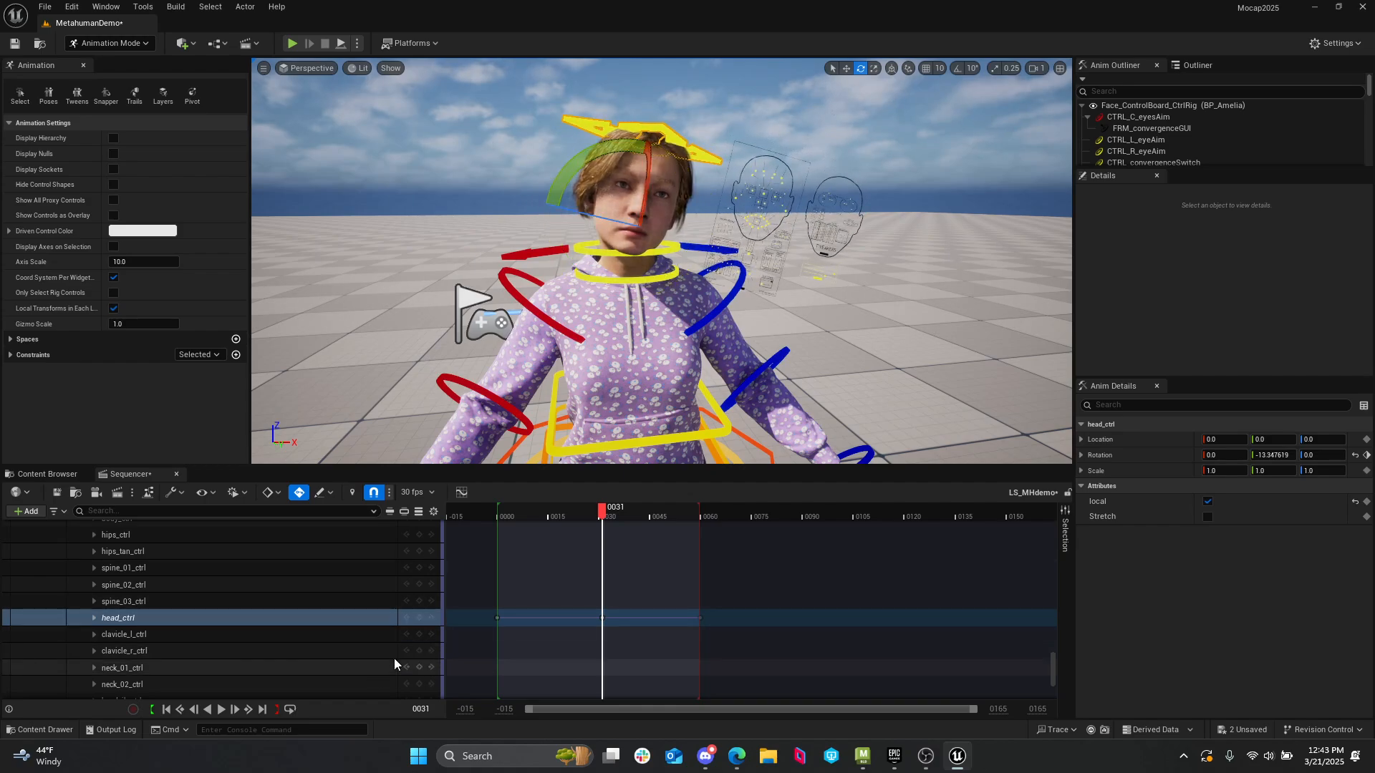
{"action": "left_click", "coordinate": [507, 513]}
{"action": "key", "text": "space"}
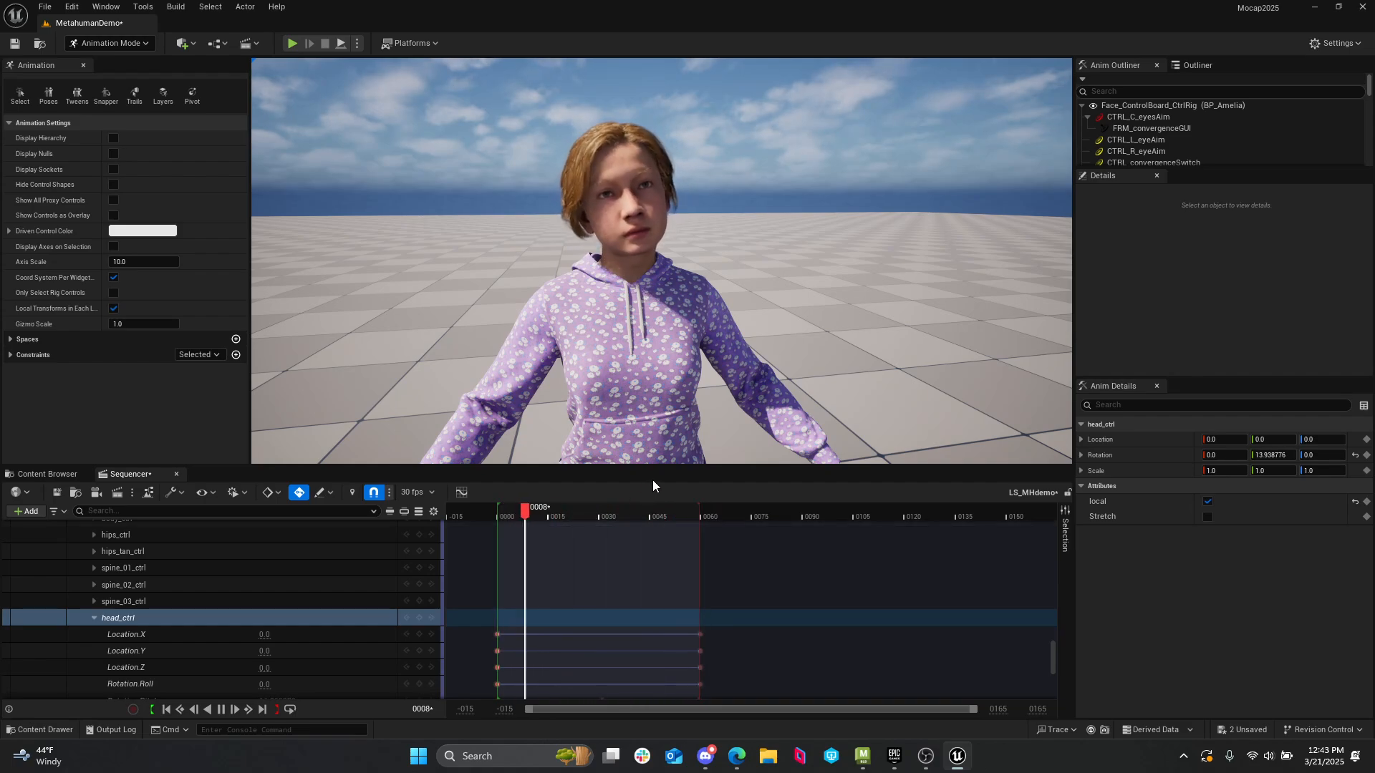
{"action": "key", "text": "space"}
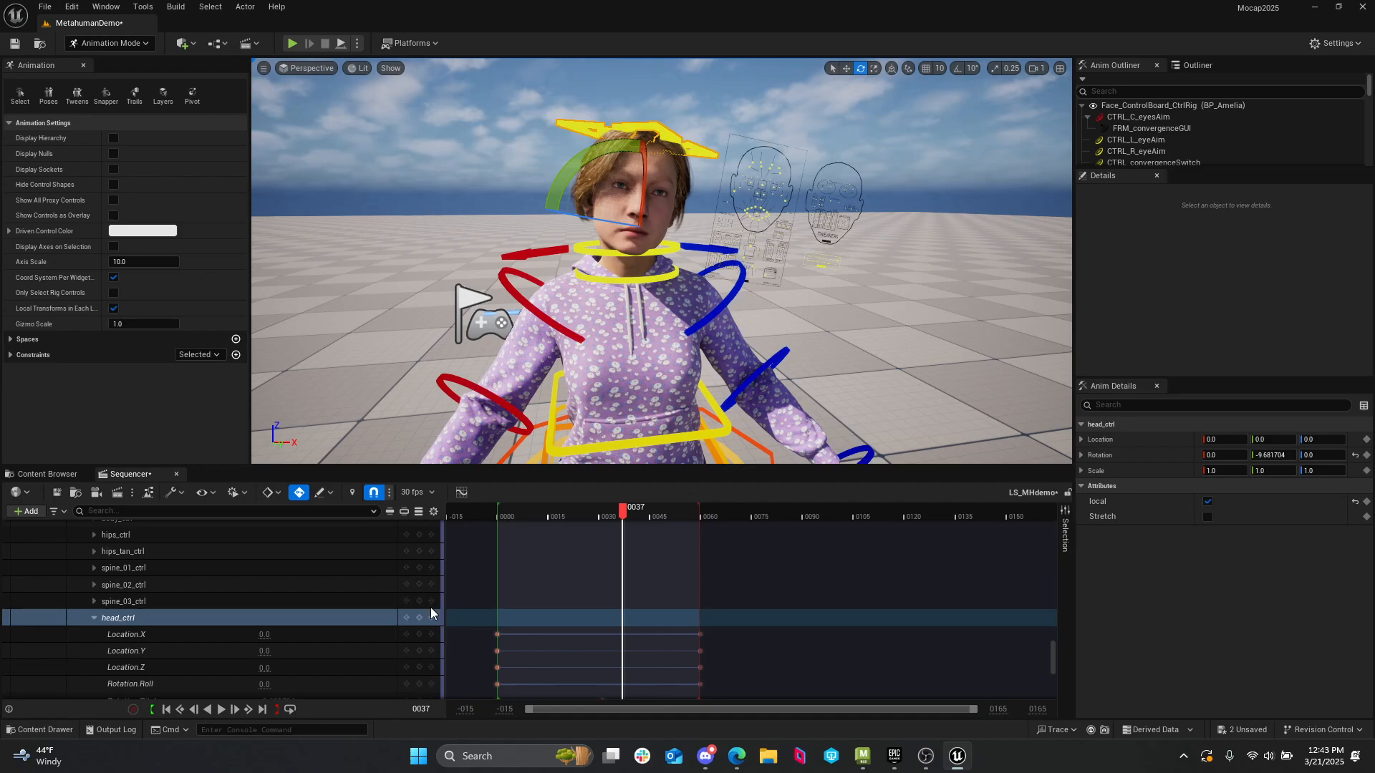
- Expand and select the Face_ControlBoard_CtrlRig track under Face and inspect the facial control board beside Amelia's head up close
{"action": "scroll", "coordinate": [386, 630], "scroll_direction": "down", "scroll_amount": 10}
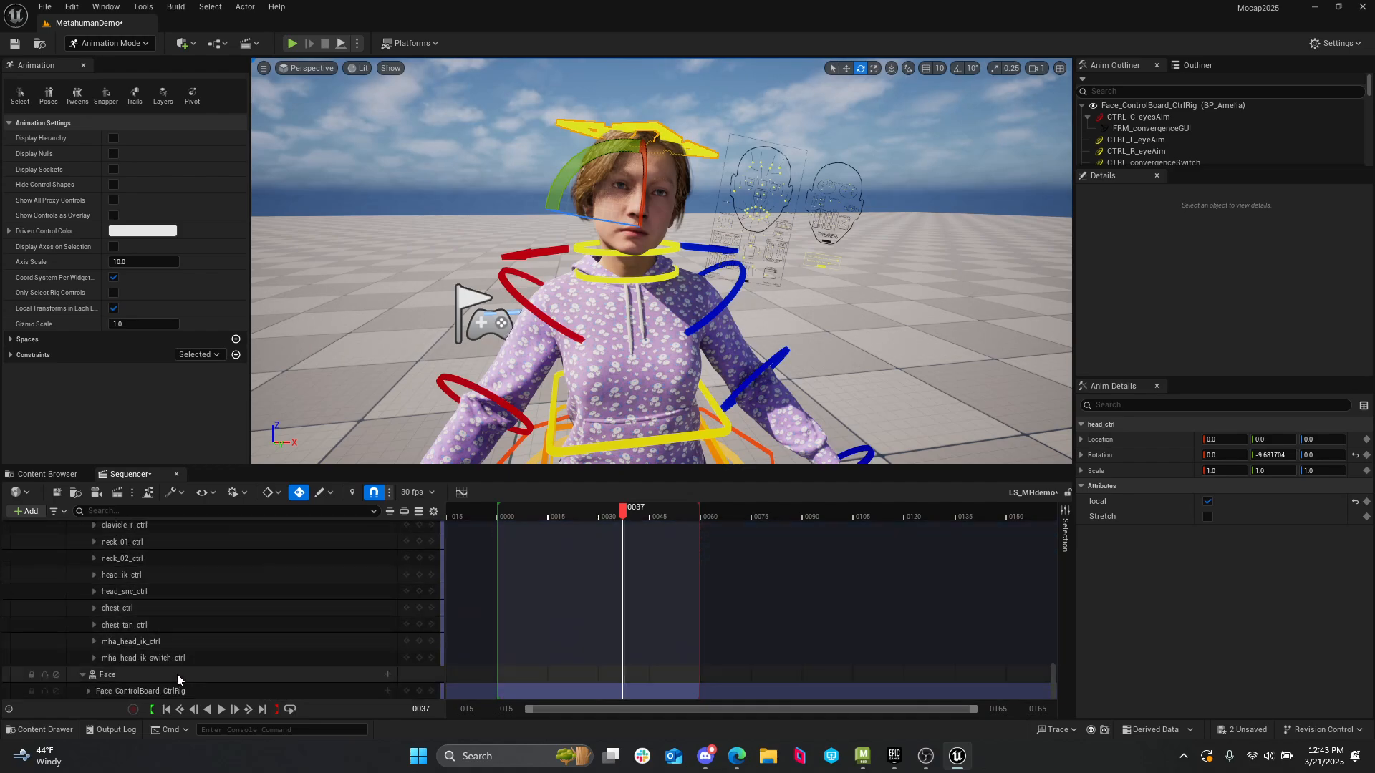
{"action": "left_click", "coordinate": [88, 691]}
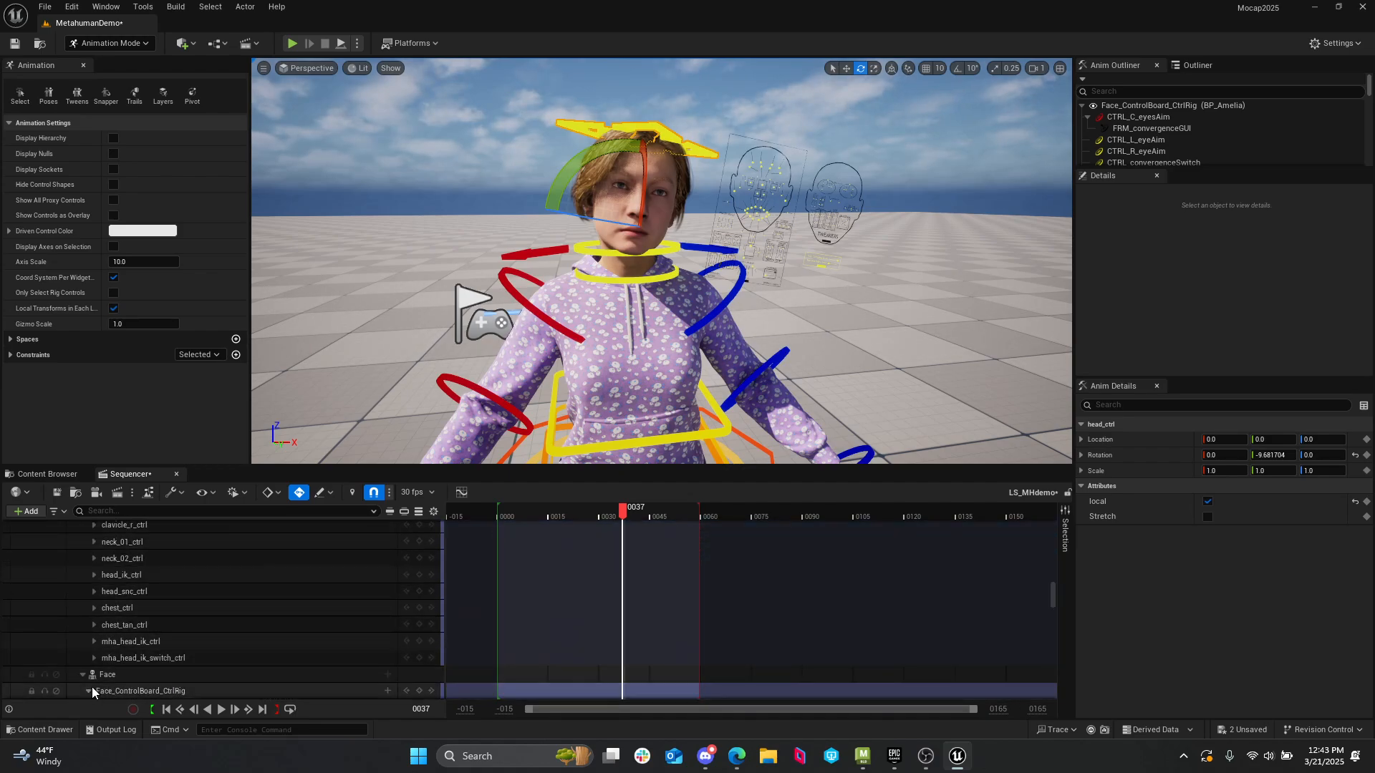
{"action": "left_click", "coordinate": [173, 692]}
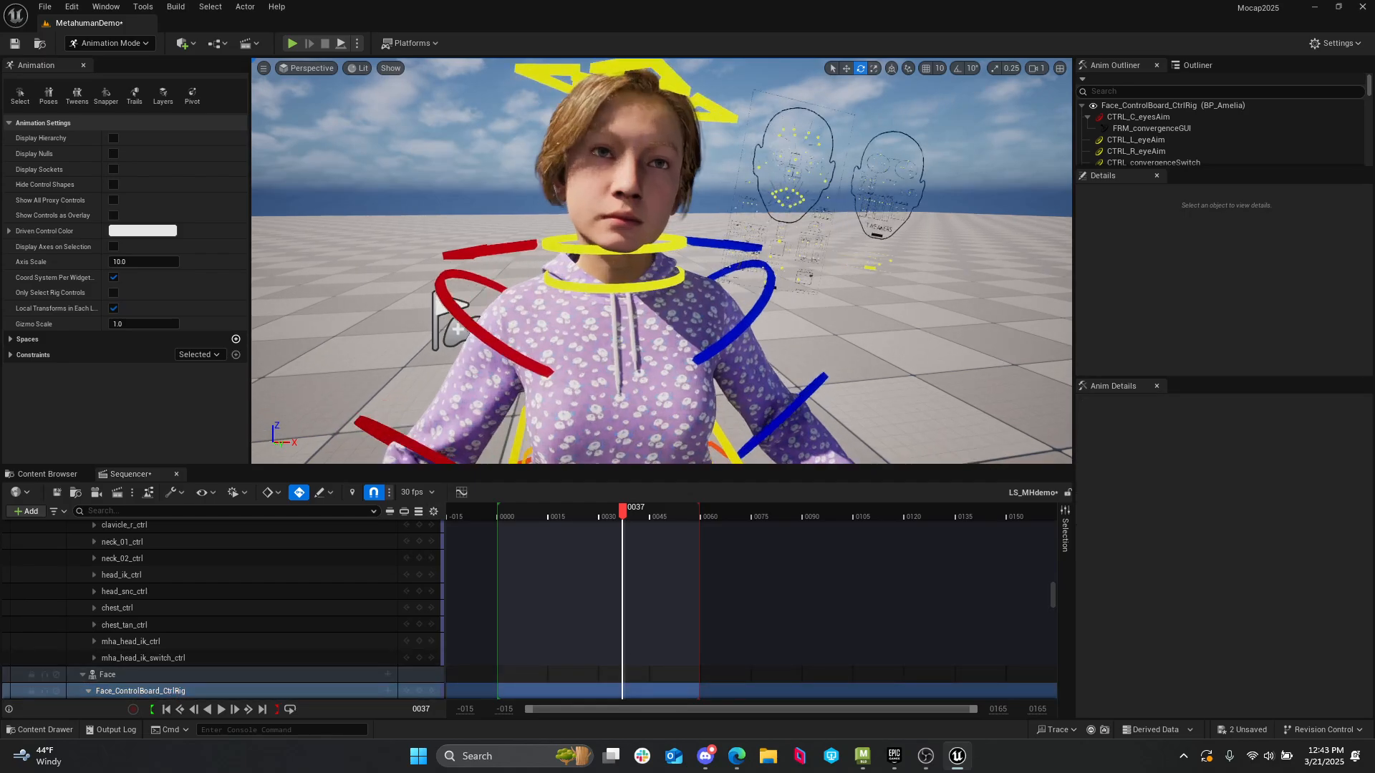
{"action": "scroll", "coordinate": [661, 261], "scroll_direction": "up", "scroll_amount": 3}
{"action": "scroll", "coordinate": [662, 261], "scroll_direction": "down", "scroll_amount": 3}
{"action": "scroll", "coordinate": [662, 261], "scroll_direction": "up", "scroll_amount": 6}
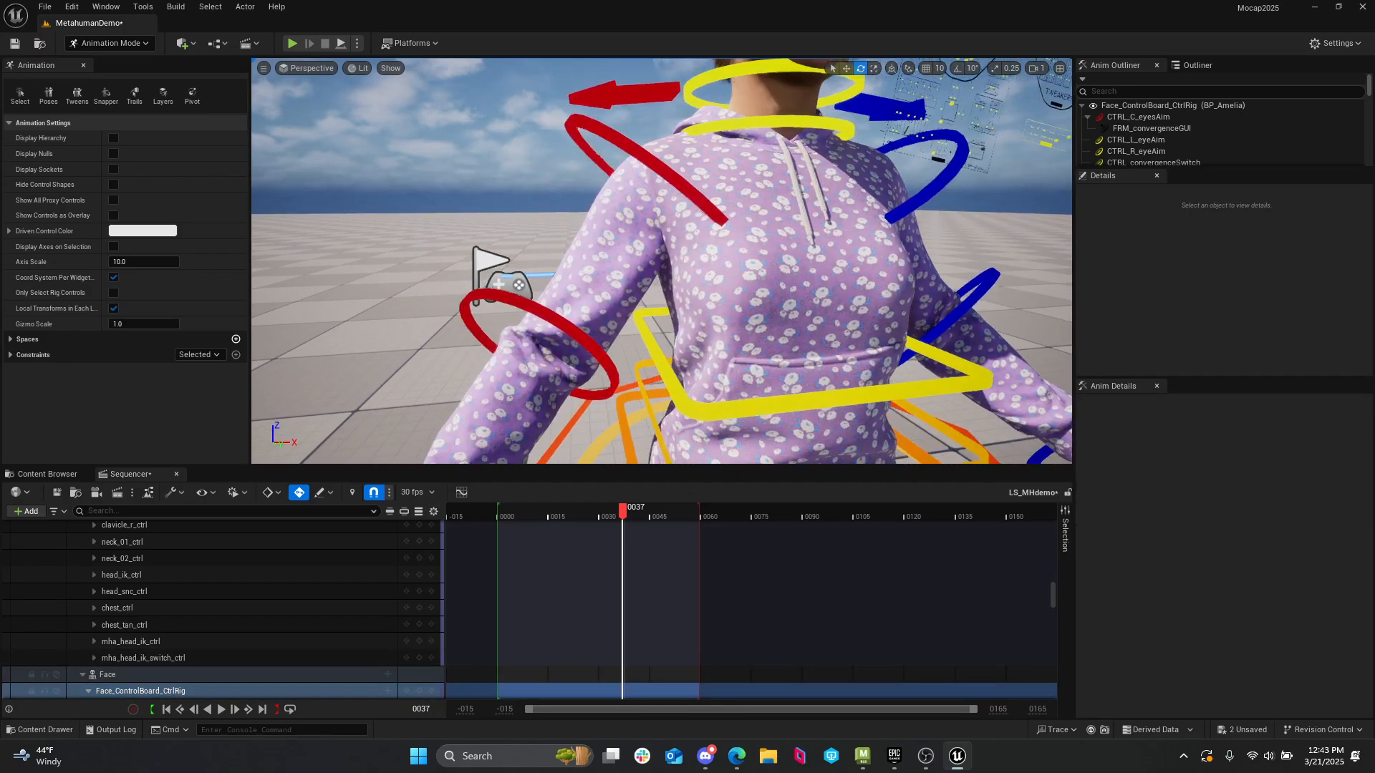
{"action": "right_click_drag", "start_coordinate": [661, 262], "coordinate": [662, 261]}
{"action": "right_click_drag", "start_coordinate": [866, 155], "coordinate": [866, 155]}
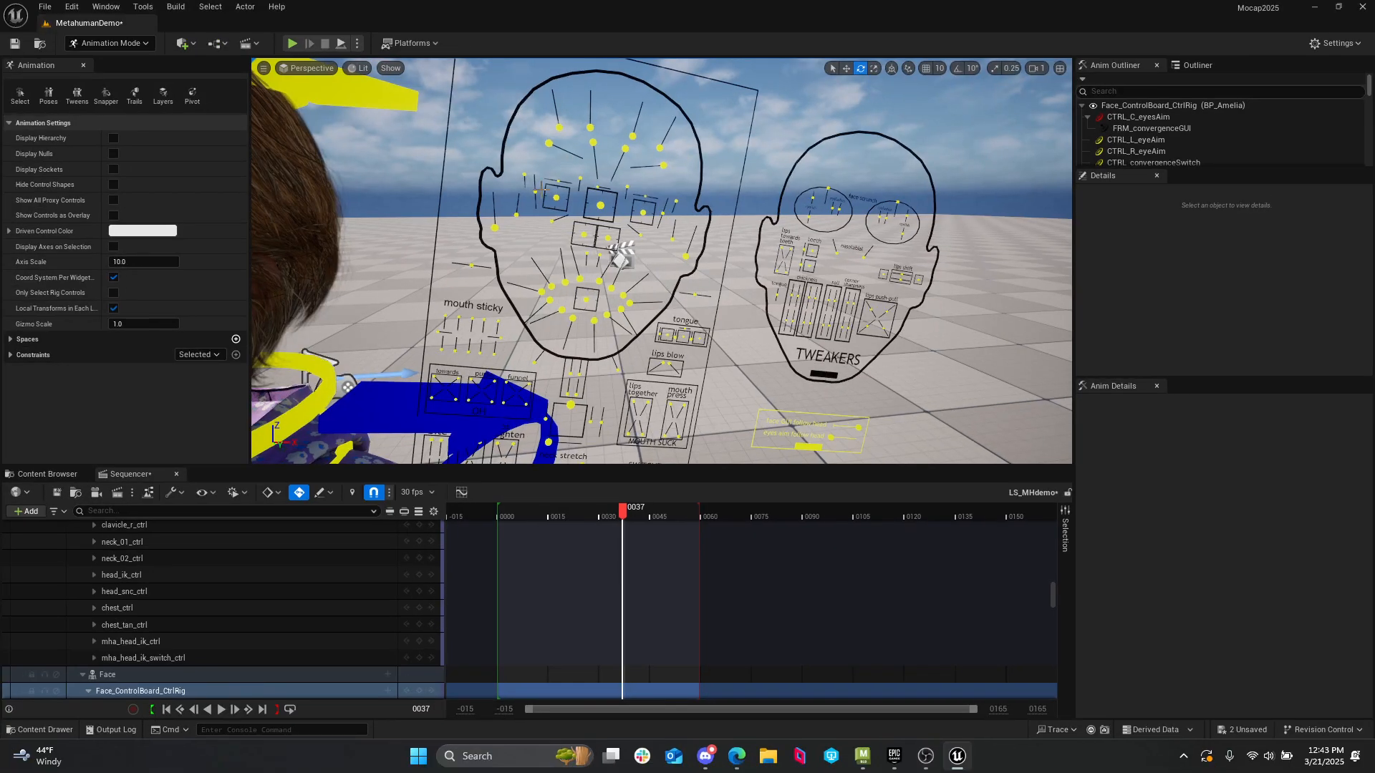
- Select CTRL_L_eye_blink and CTRL_R_eye_blink together on the facial board and move them up to about -0.99 to widen Amelia's eyes
{"action": "left_click", "coordinate": [536, 191]}
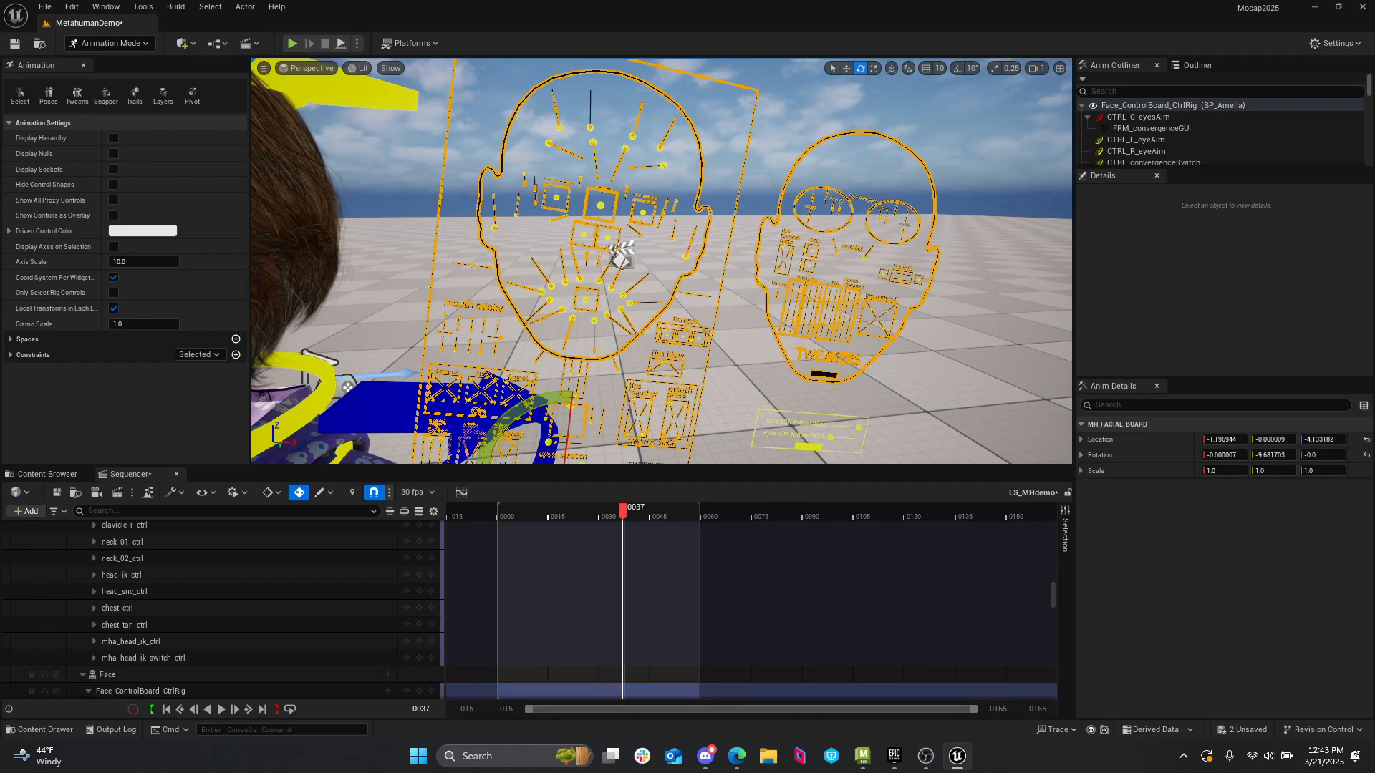
{"action": "left_click", "coordinate": [535, 192]}
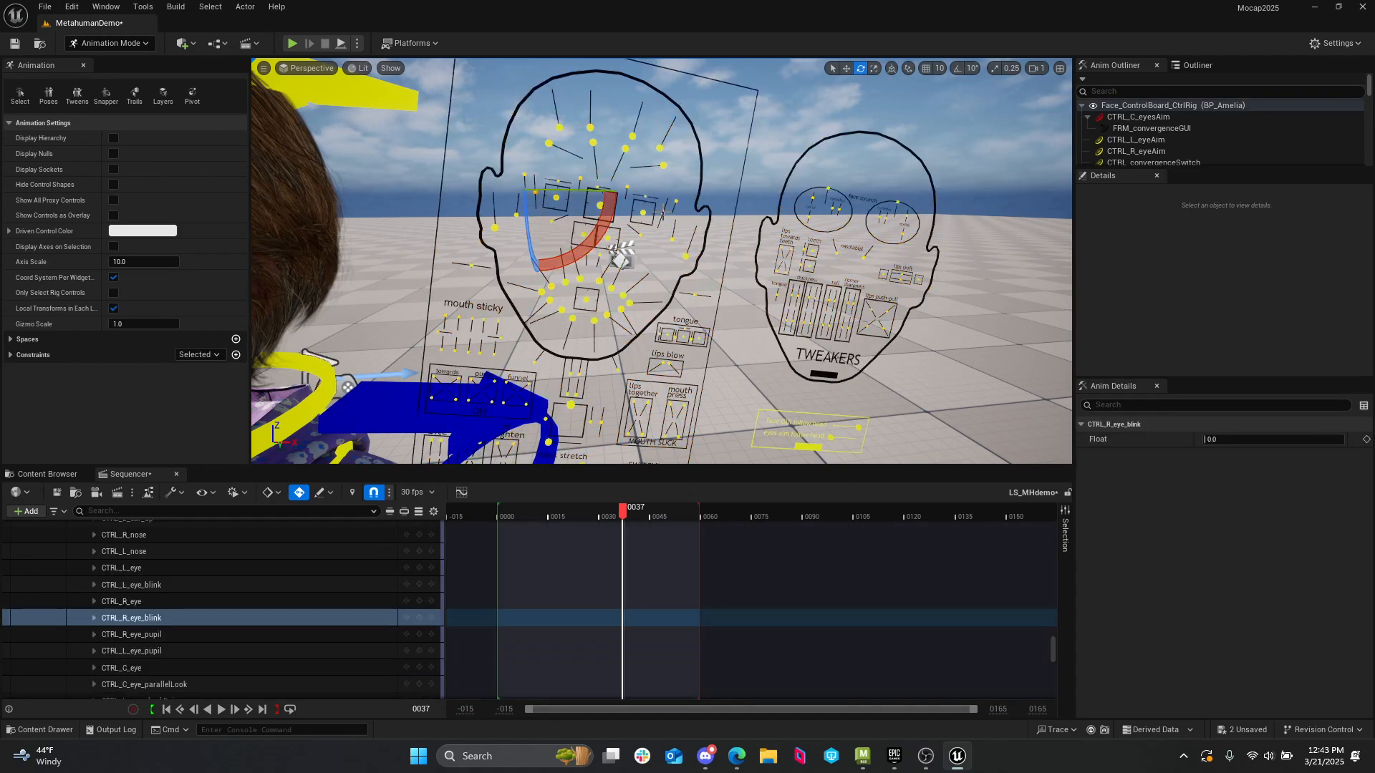
{"action": "left_click", "coordinate": [535, 192]}
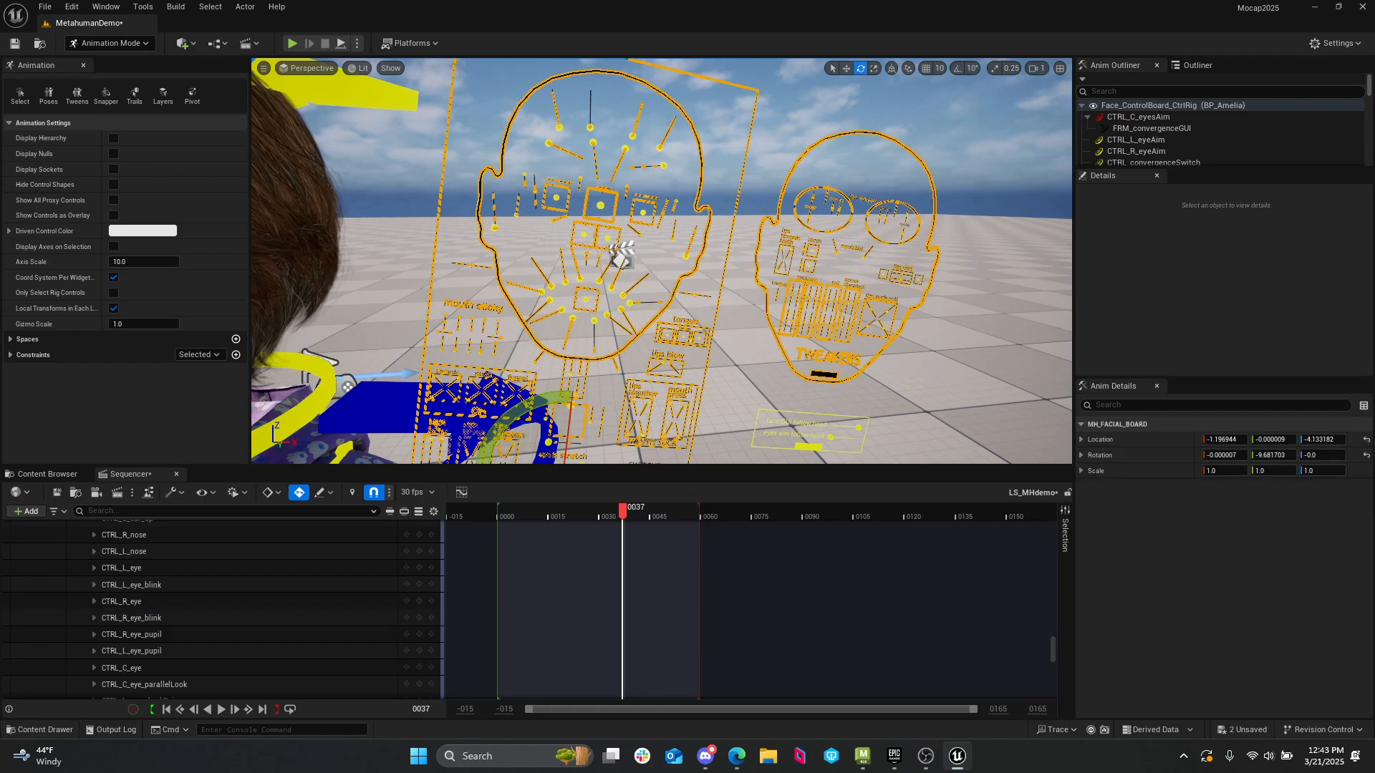
{"action": "left_click", "coordinate": [707, 212]}
{"action": "left_click", "coordinate": [662, 213]}
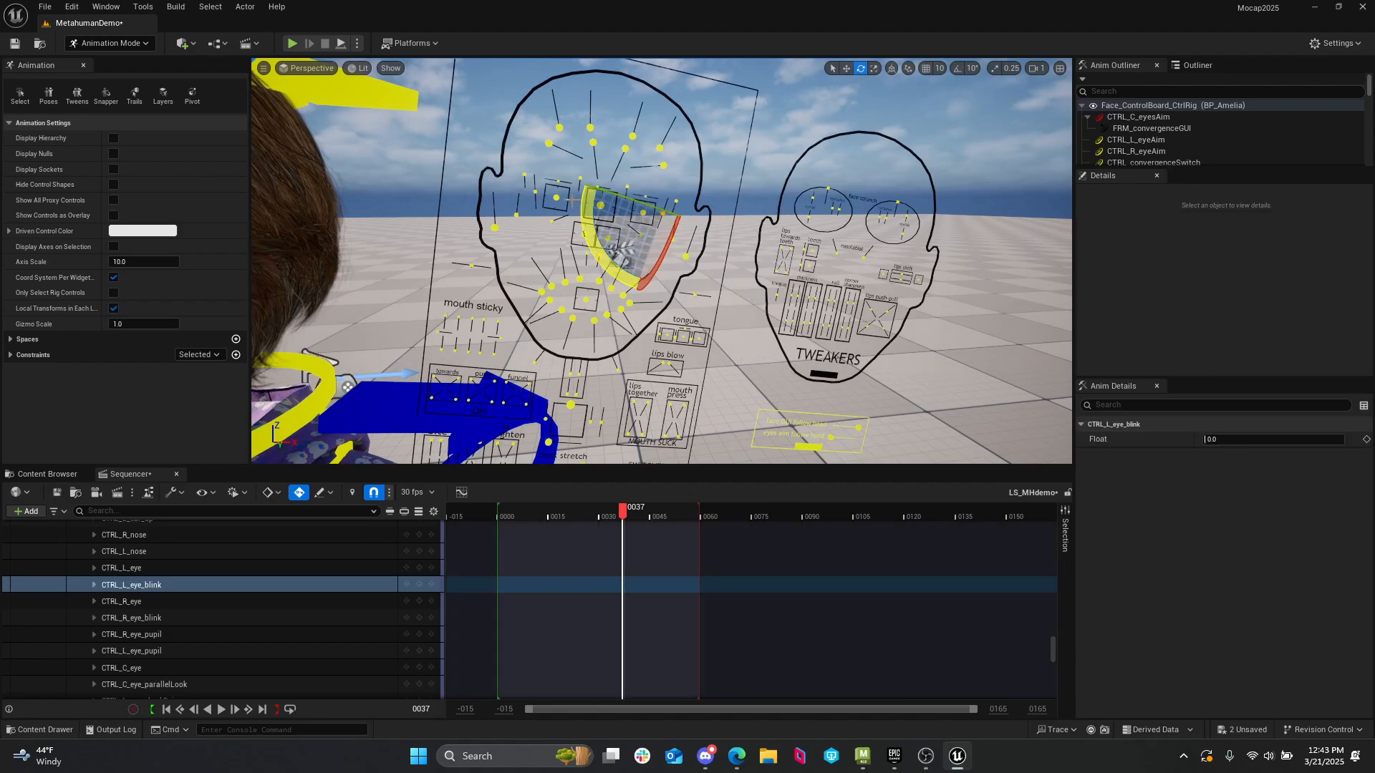
{"action": "left_click", "coordinate": [536, 192], "text": "ctrl"}
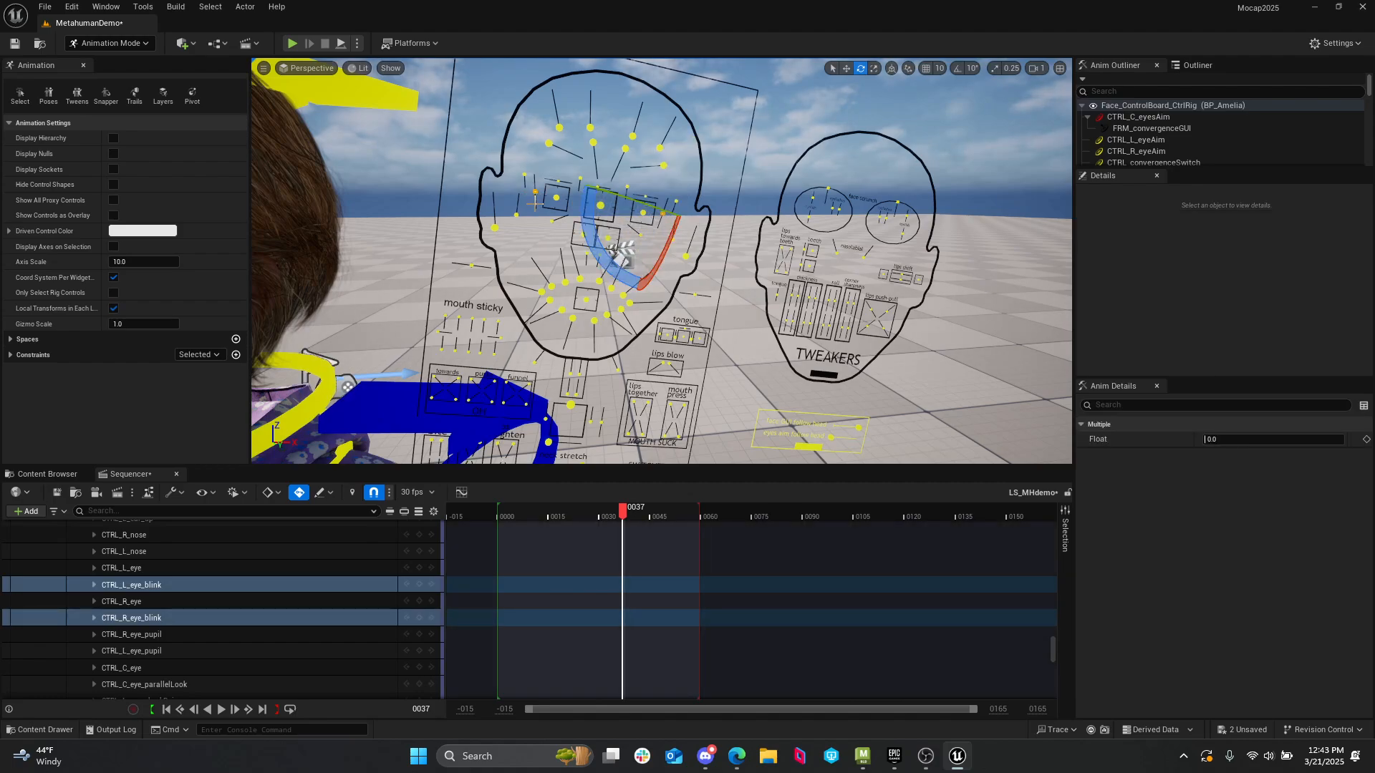
{"action": "key", "text": "w"}
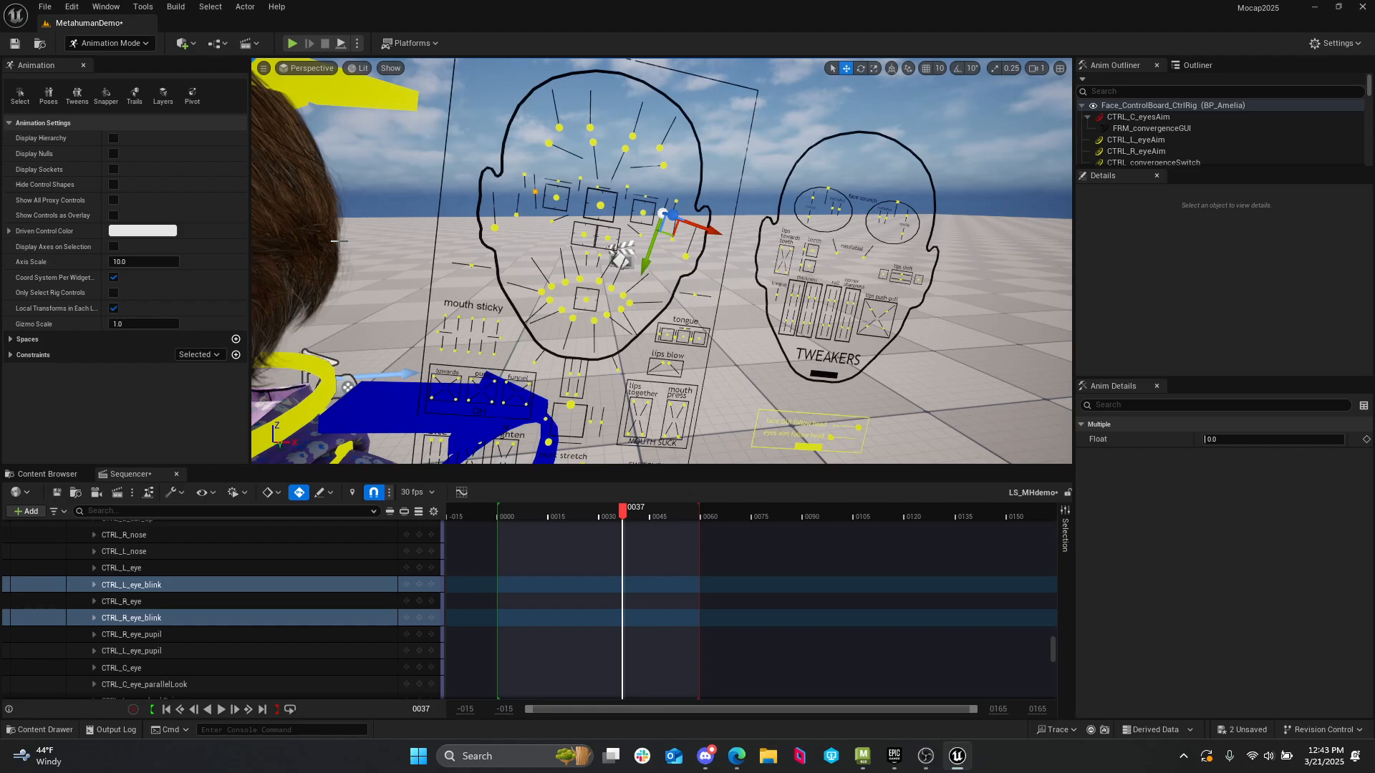
{"action": "scroll", "coordinate": [524, 255], "scroll_direction": "down", "scroll_amount": 5}
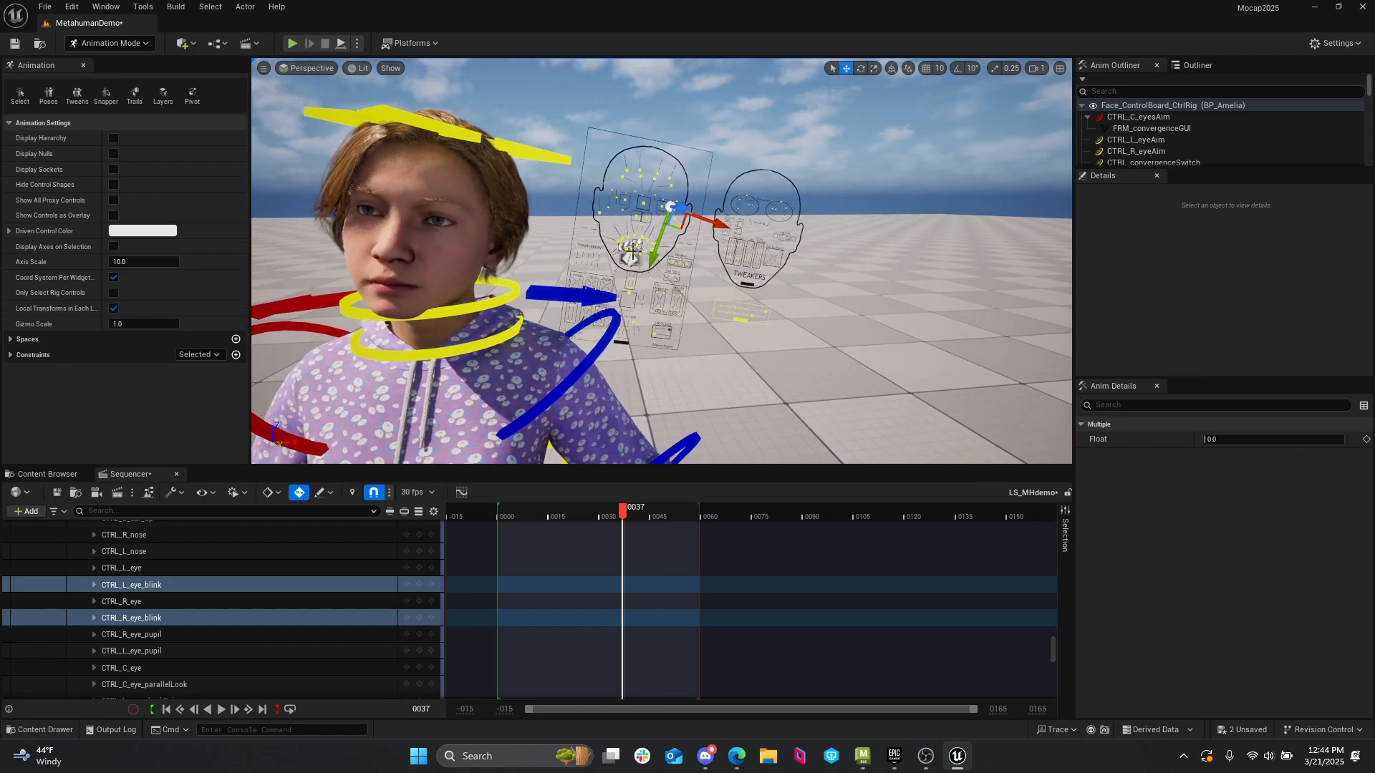
{"action": "mouse_move", "coordinate": [632, 252]}
{"action": "left_mouse_down"}
{"action": "mouse_move", "coordinate": [637, 273]}
{"action": "mouse_move", "coordinate": [629, 241]}
{"action": "left_mouse_up"}
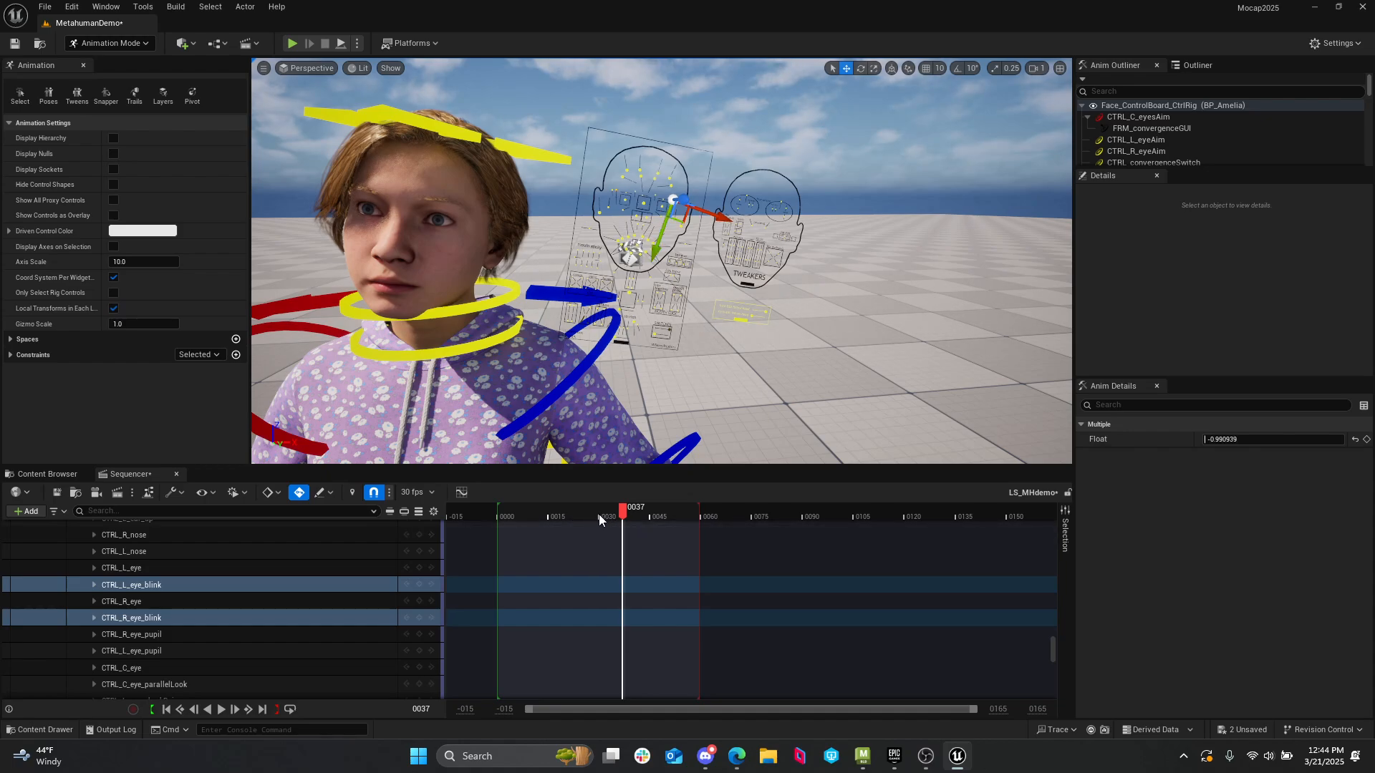
- Key the widened eyes on both eye blink controls at frame 0 and frame 60
{"action": "left_click_drag", "start_coordinate": [599, 514], "coordinate": [500, 514]}
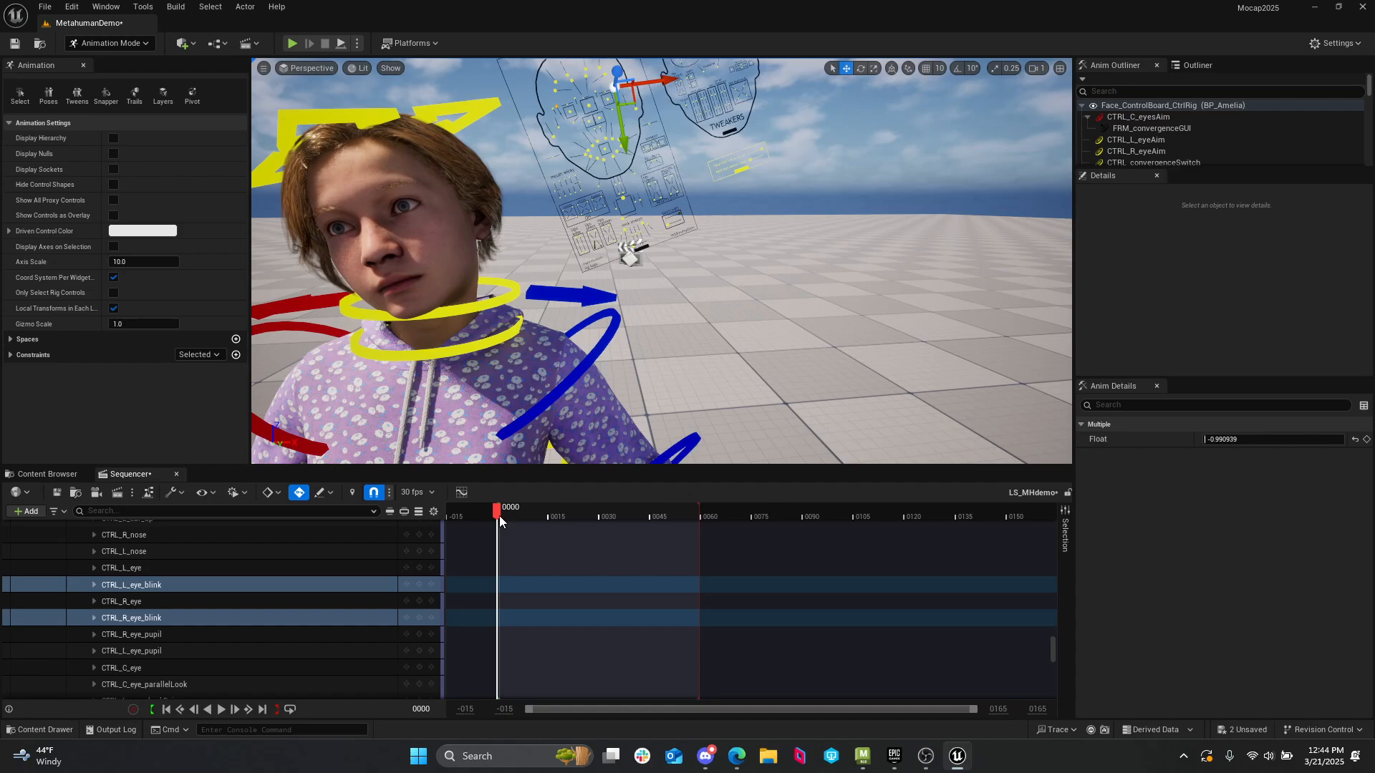
{"action": "left_click", "coordinate": [419, 618]}
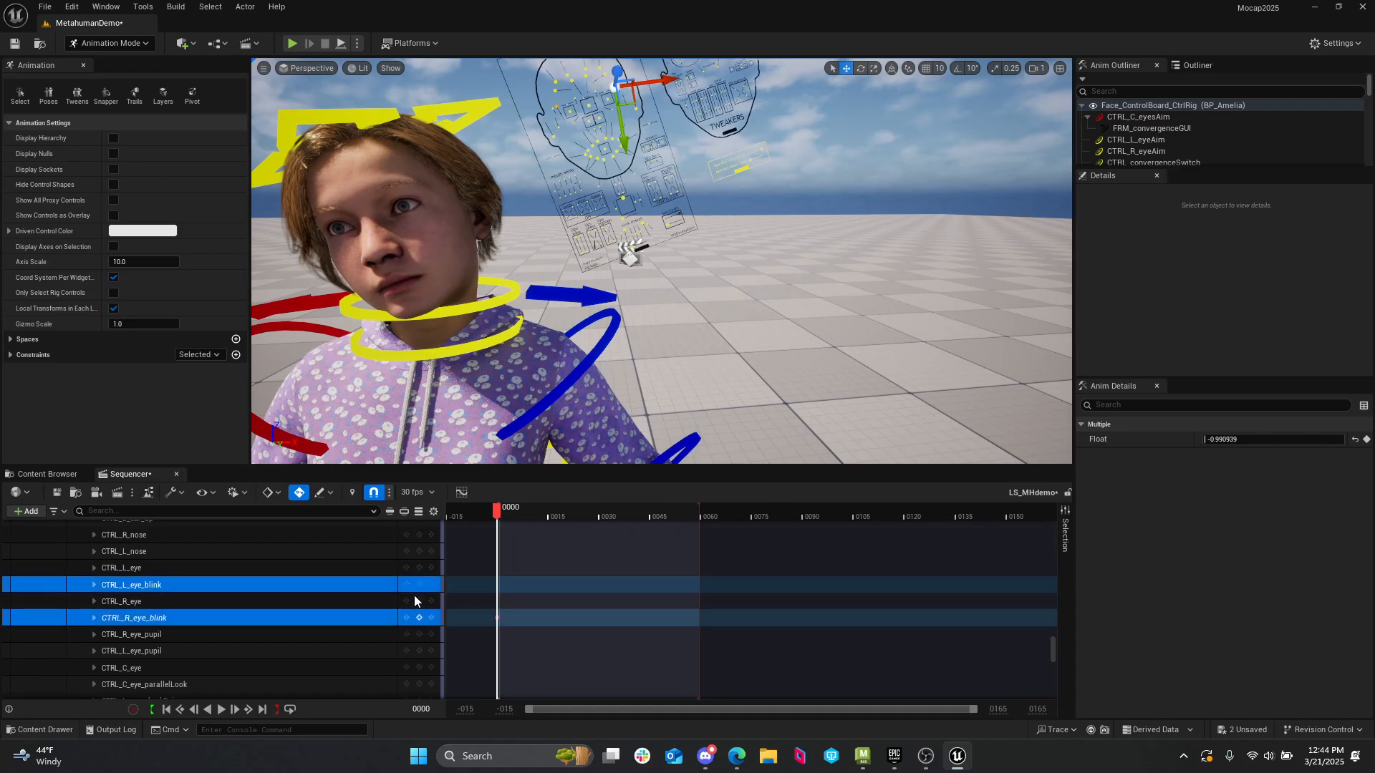
{"action": "left_click_drag", "start_coordinate": [594, 514], "coordinate": [703, 520]}
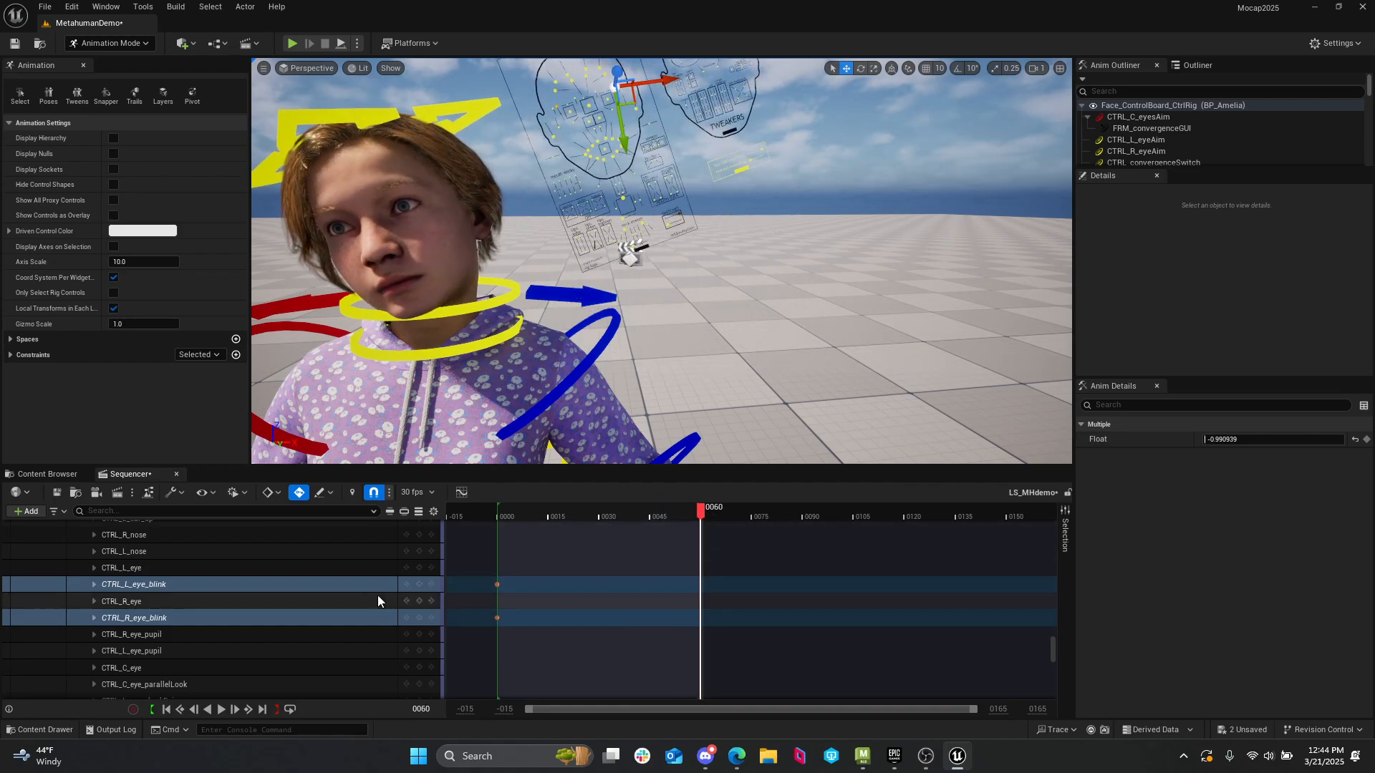
{"action": "left_click", "coordinate": [420, 584]}
{"action": "left_click", "coordinate": [422, 617]}
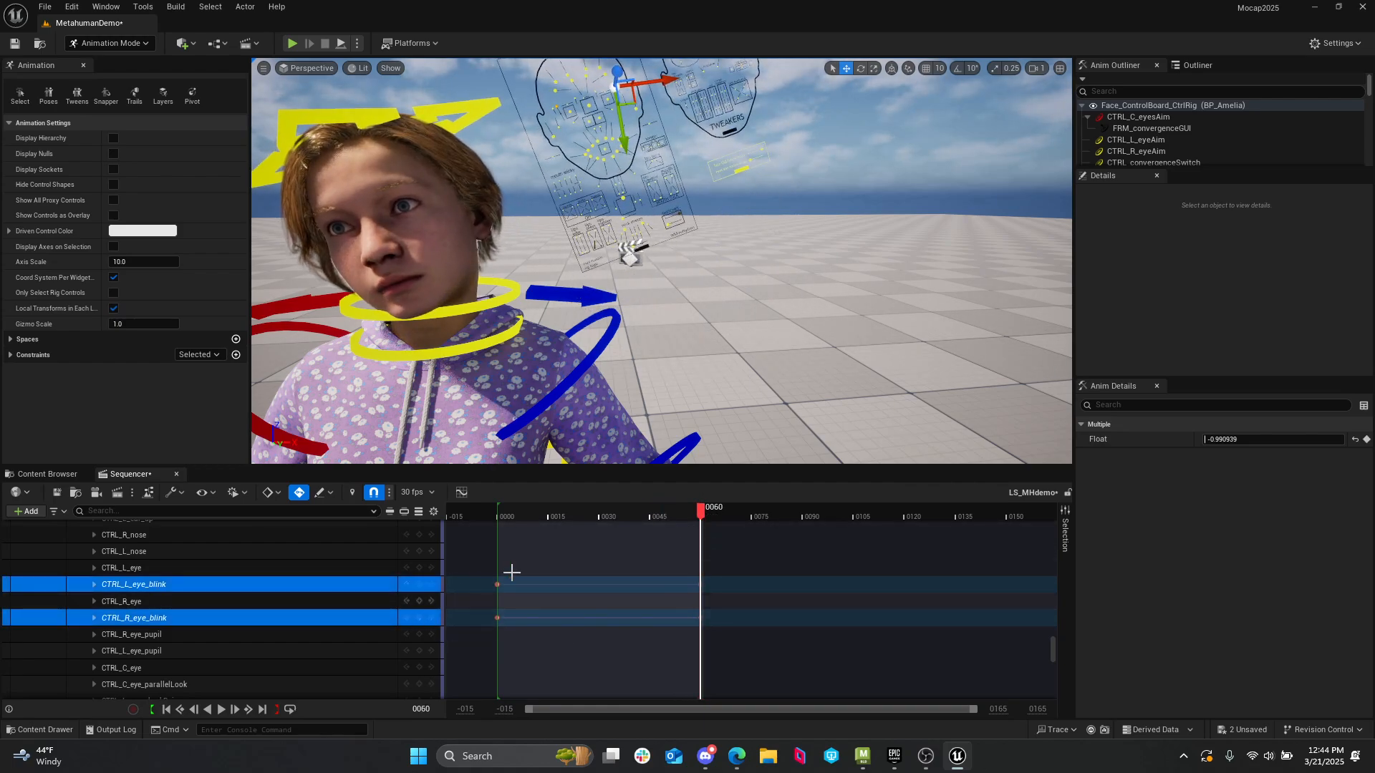
- At frame 30, close Amelia's eyes by moving both eye blink controls down to 1.0 and key them
{"action": "left_click", "coordinate": [599, 517]}
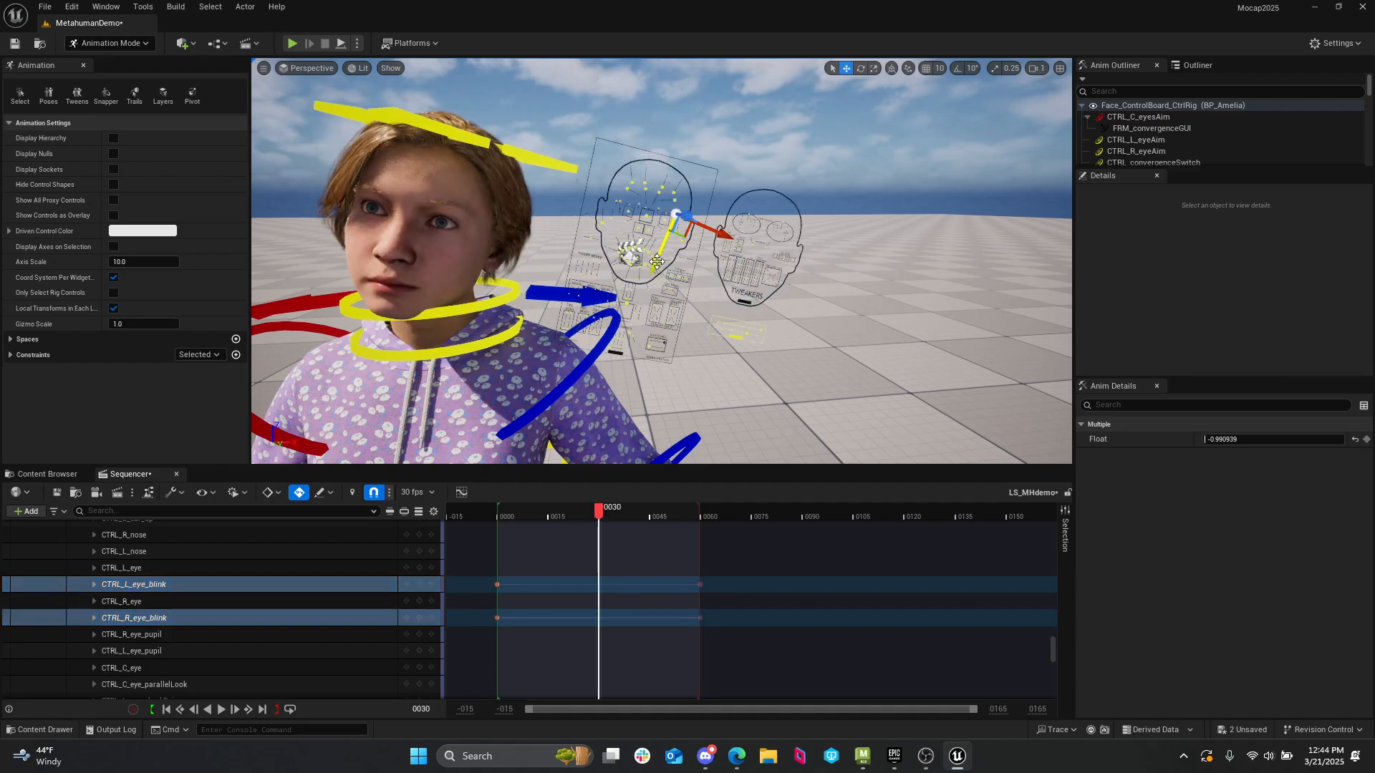
{"action": "left_click_drag", "start_coordinate": [658, 259], "coordinate": [643, 285]}
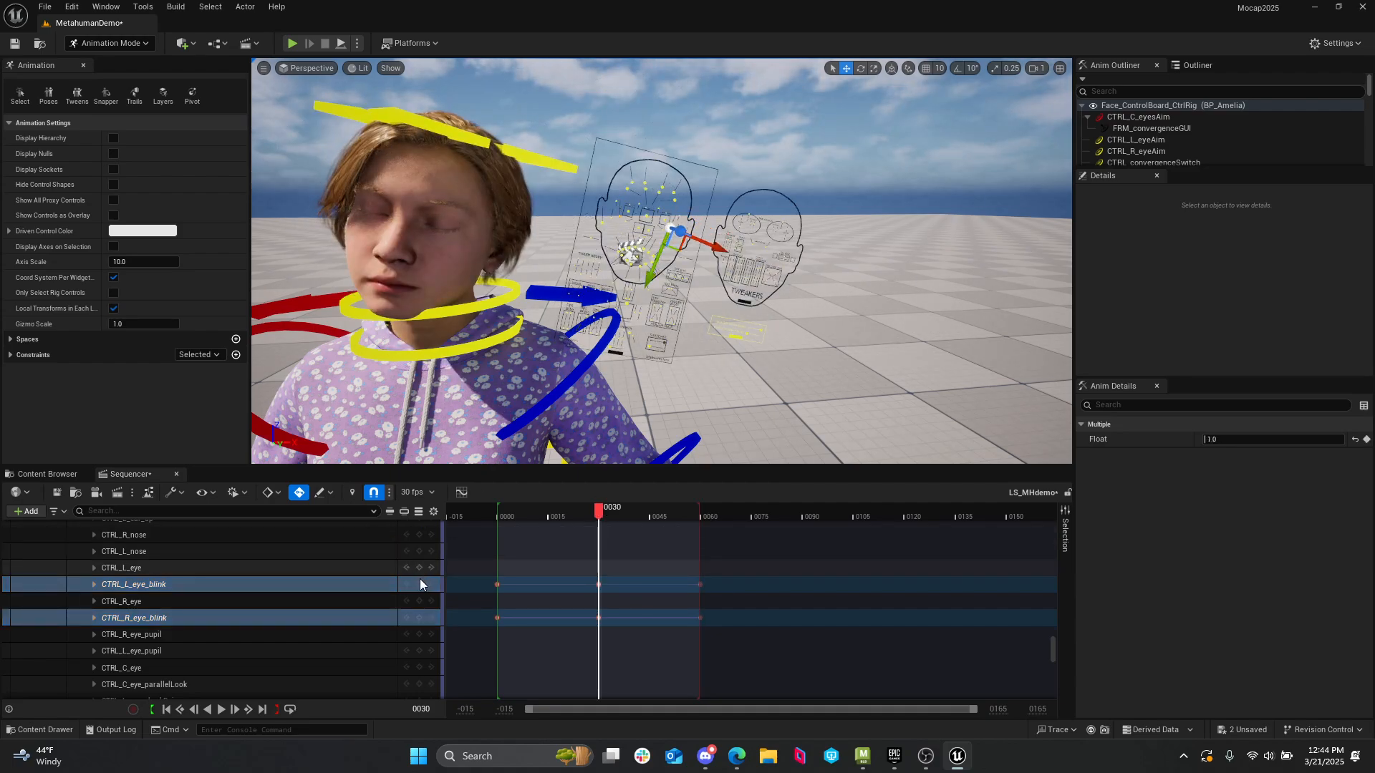
{"action": "left_click", "coordinate": [421, 583]}
{"action": "left_click", "coordinate": [423, 617]}
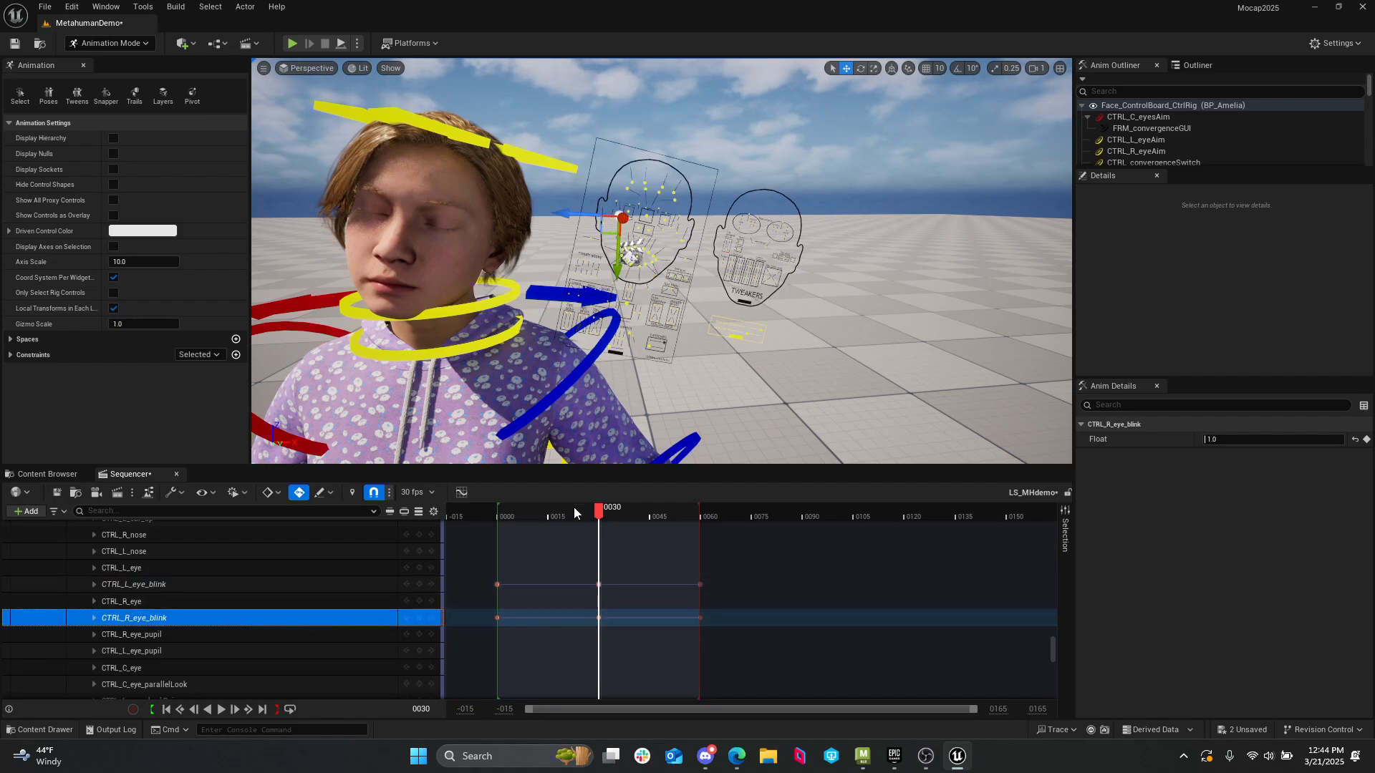
- Play the sequence and scrub between the start and frame 30 to review the blink together with the head tilt
{"action": "left_click_drag", "start_coordinate": [573, 508], "coordinate": [513, 508]}
{"action": "key", "text": "space"}
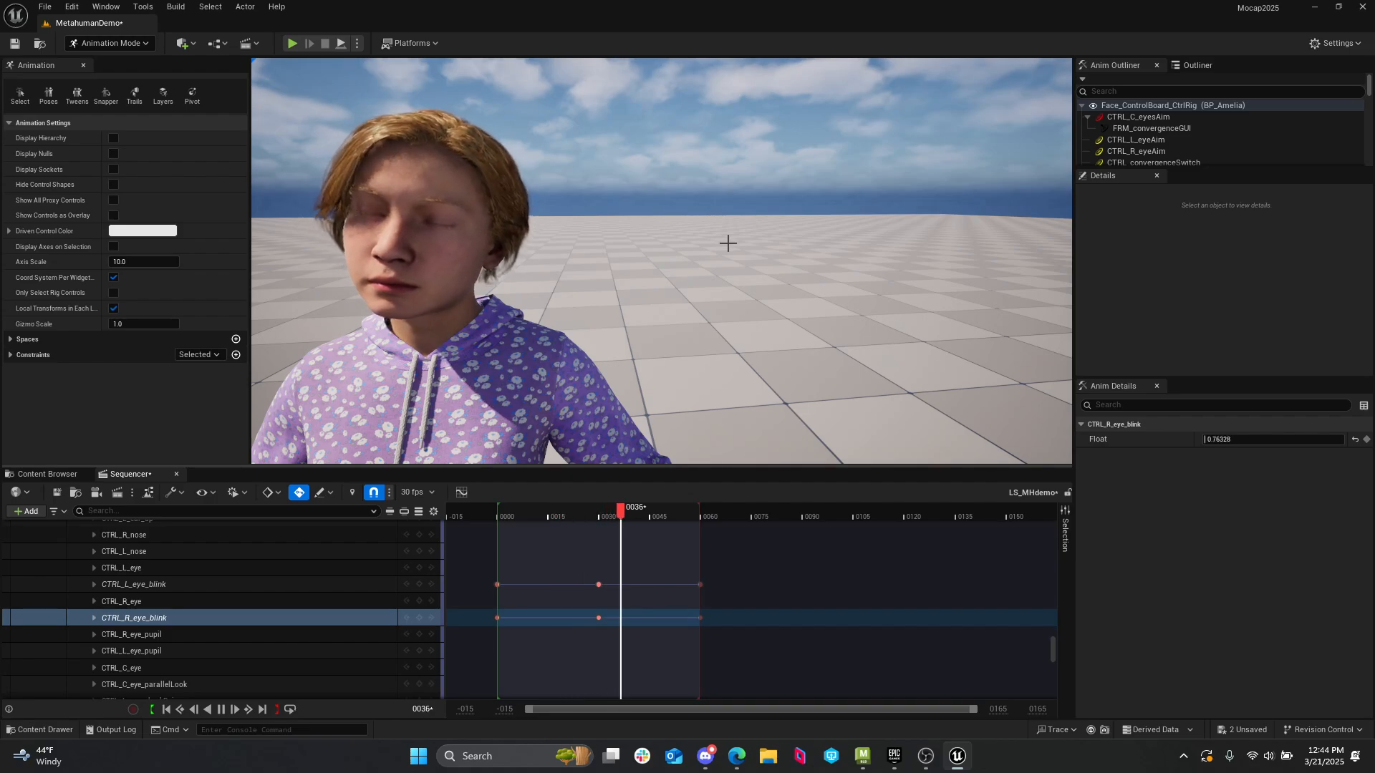
{"action": "left_click", "coordinate": [513, 516]}
{"action": "left_click_drag", "start_coordinate": [513, 516], "coordinate": [518, 509]}
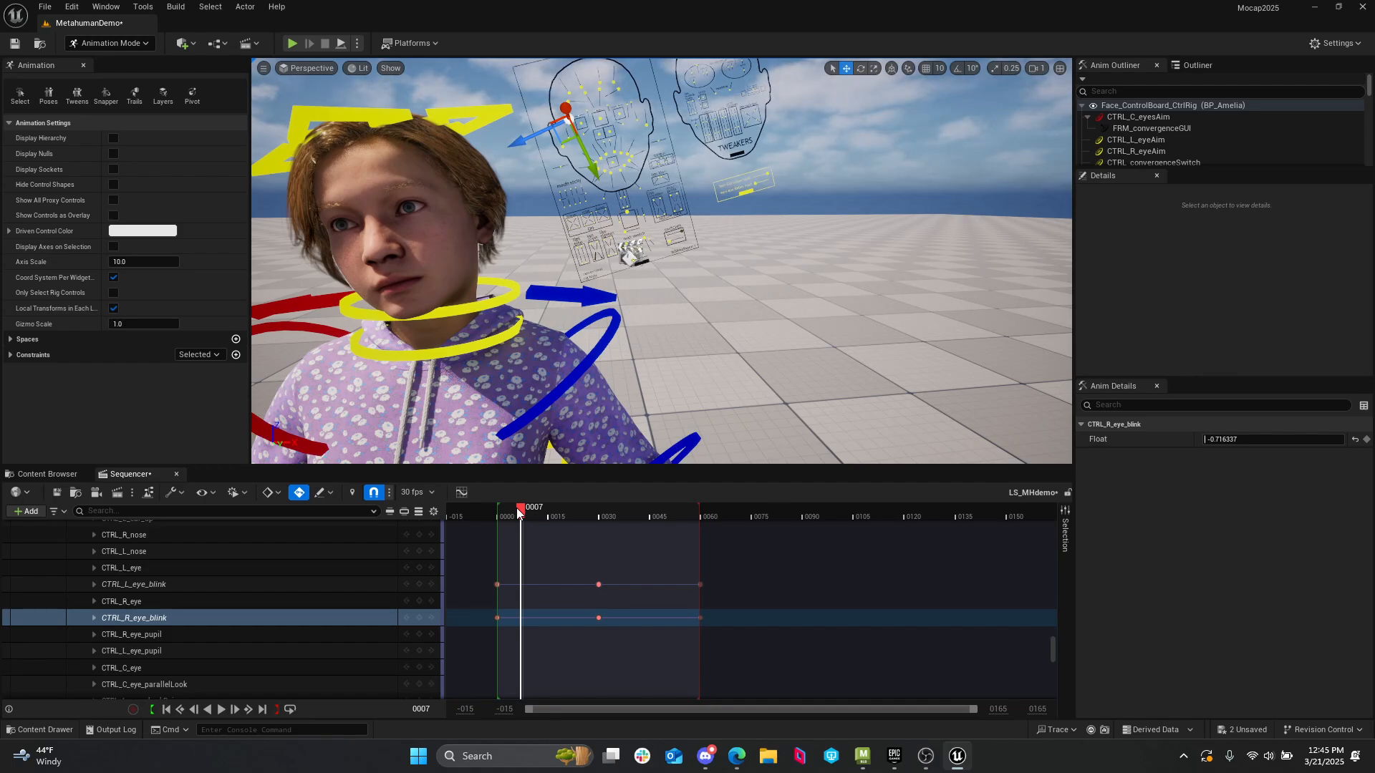
{"action": "left_click_drag", "start_coordinate": [521, 510], "coordinate": [602, 547]}
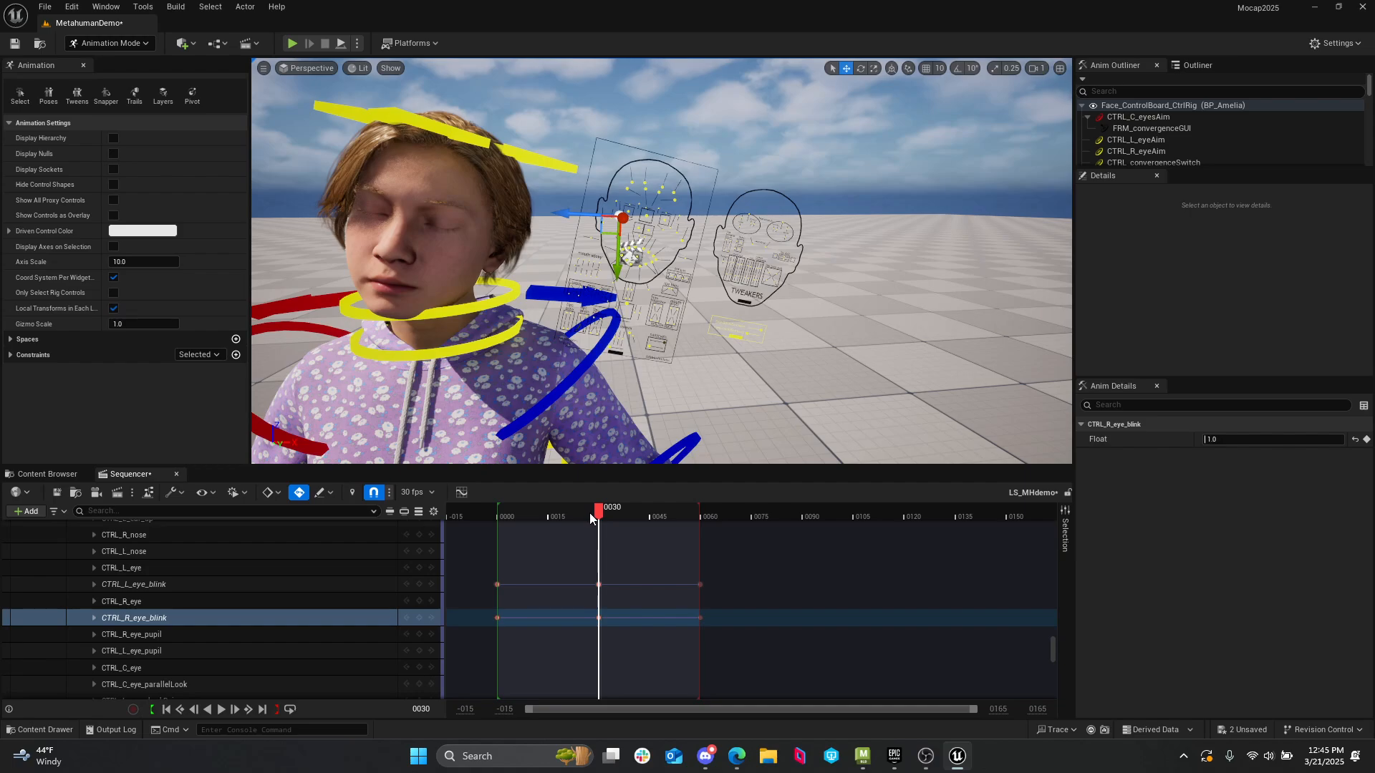
{"action": "left_click_drag", "start_coordinate": [580, 510], "coordinate": [547, 508]}
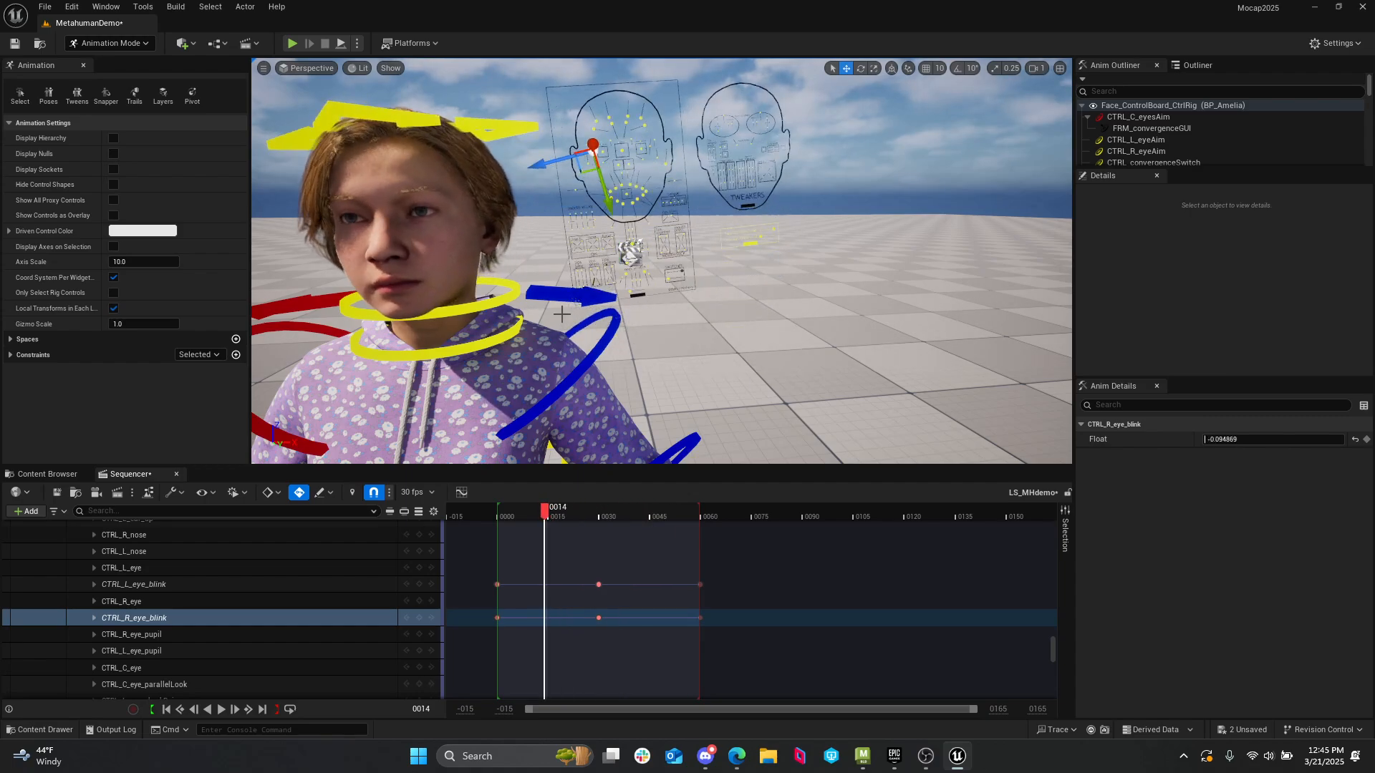
- Reframe Amelia's upper body and save all changes to the level and the level sequence
{"action": "scroll", "coordinate": [691, 315], "scroll_direction": "down", "scroll_amount": 5}
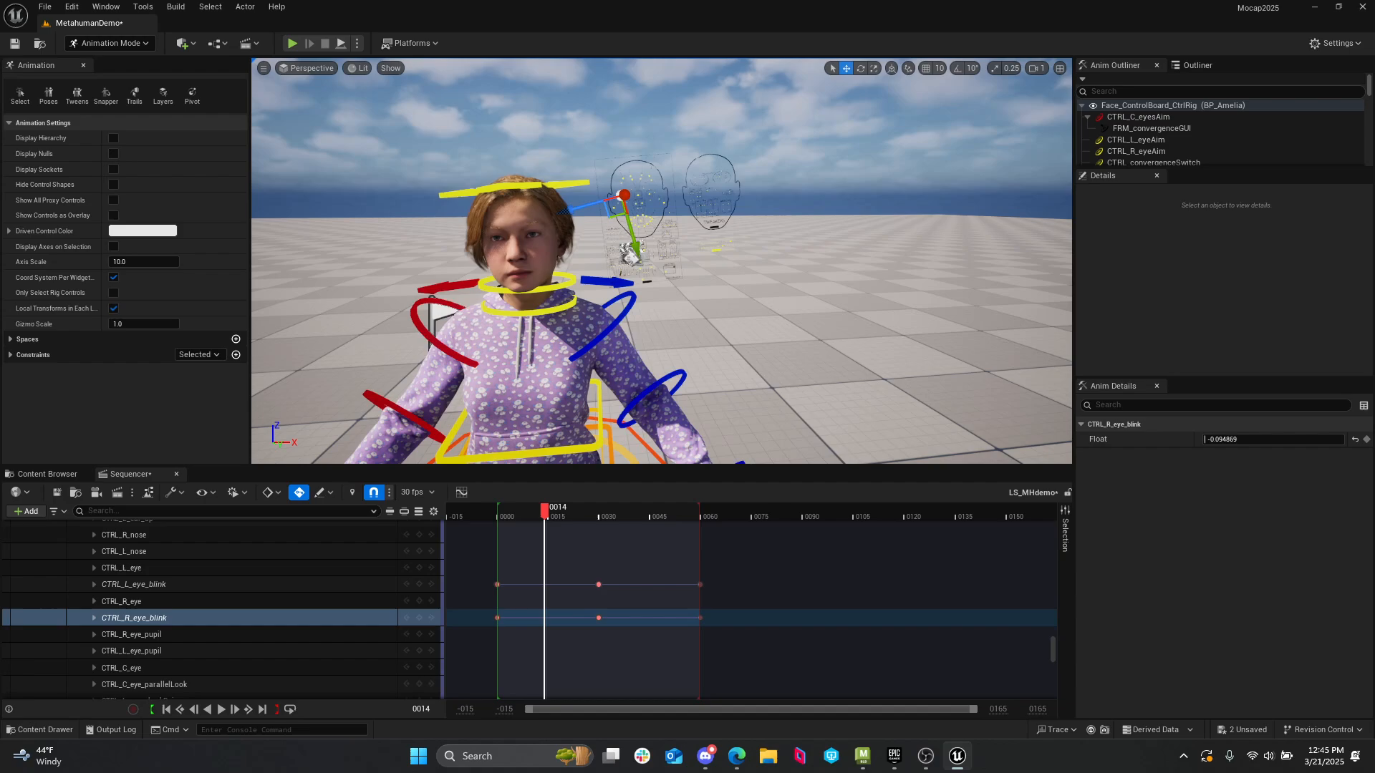
{"action": "middle_click_drag", "start_coordinate": [630, 253], "coordinate": [574, 249]}
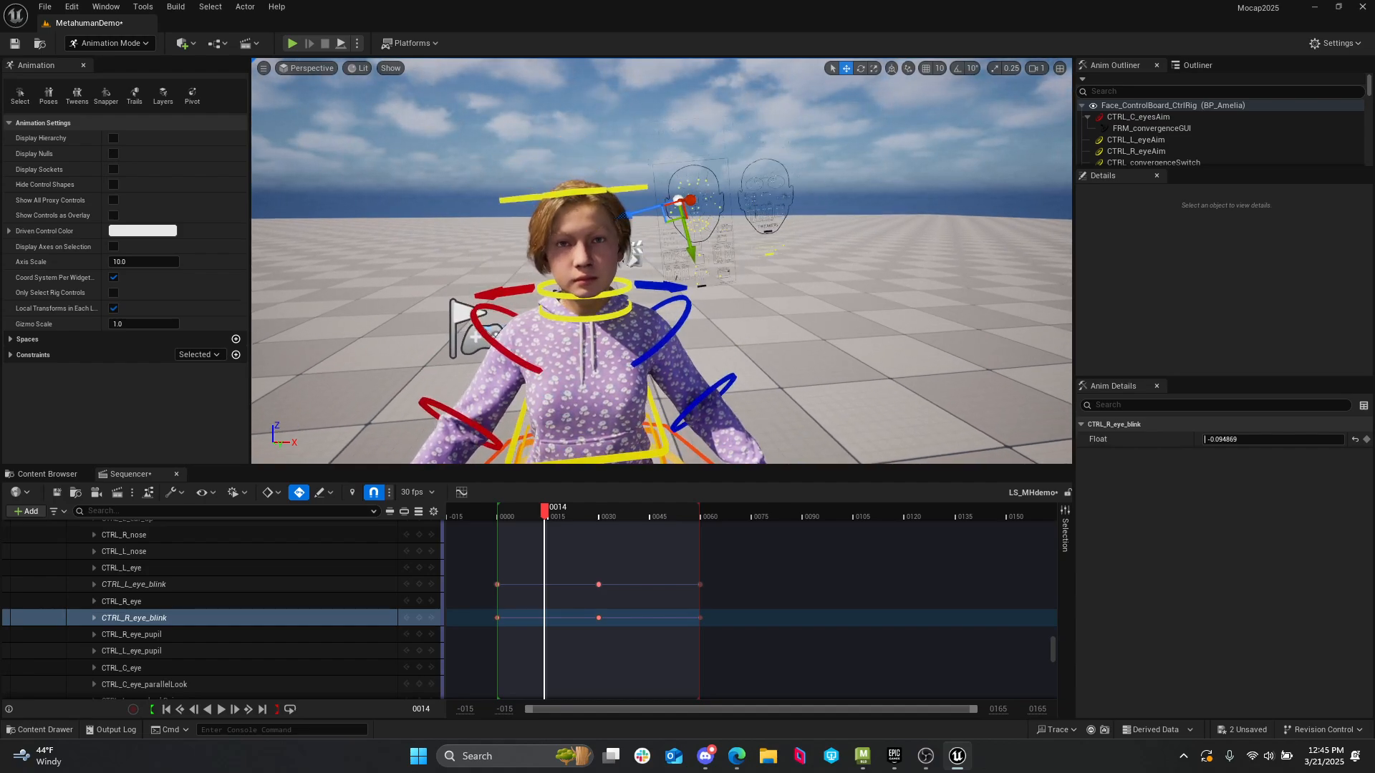
{"action": "middle_click_drag", "start_coordinate": [670, 300], "coordinate": [690, 300]}
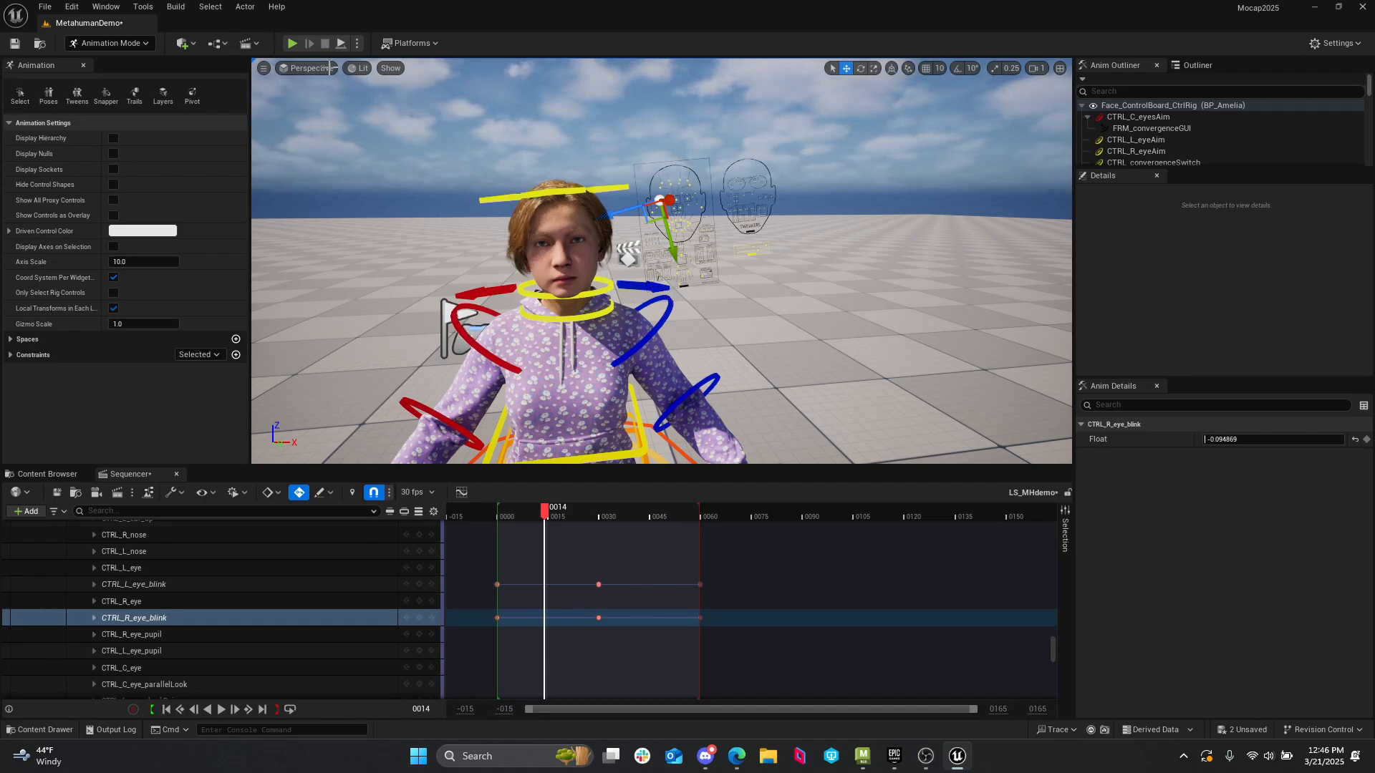
{"action": "key", "text": "ctrl+shift+s"}
- Return to the start of the track list and collapse the MetaHuman_ControlRig track under Body
{"action": "scroll", "coordinate": [351, 583], "scroll_direction": "up", "scroll_amount": 5}
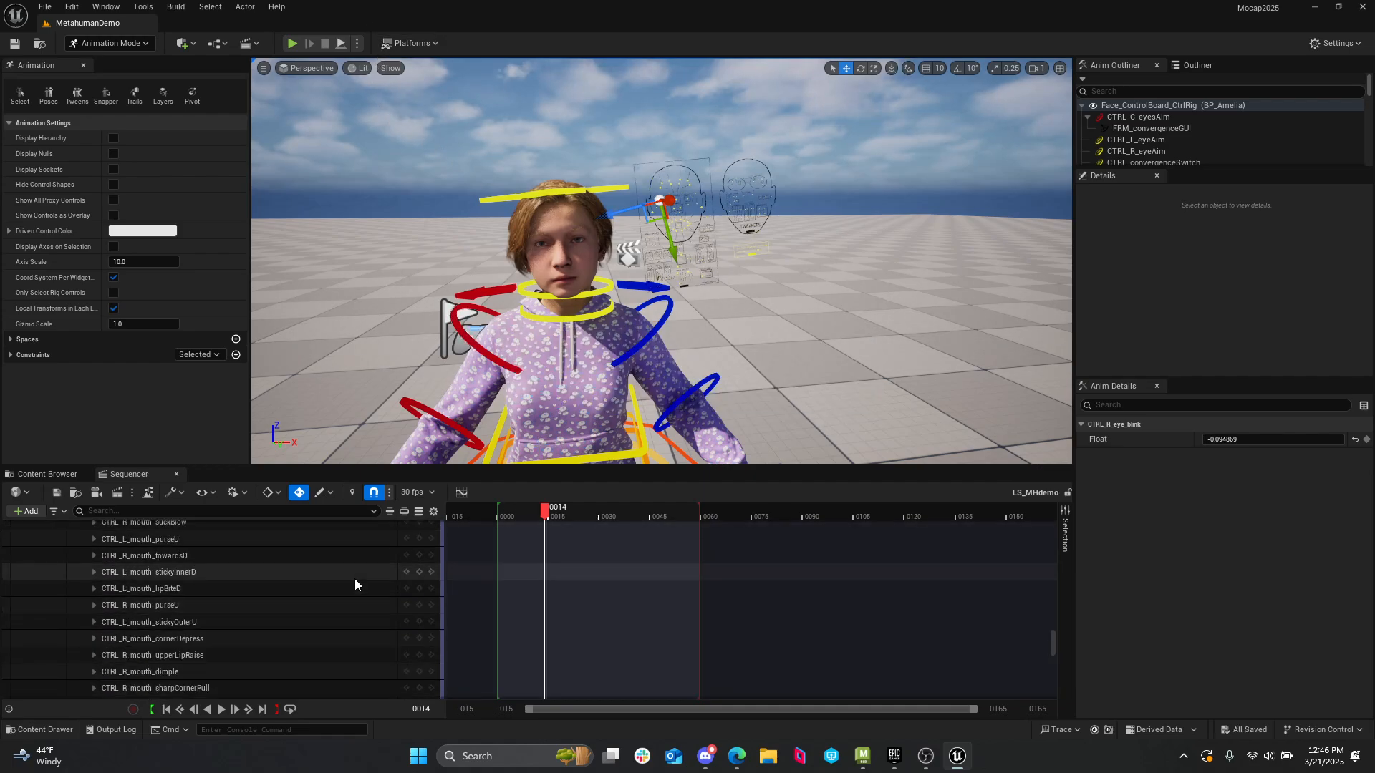
{"action": "scroll", "coordinate": [363, 578], "scroll_direction": "up", "scroll_amount": 3}
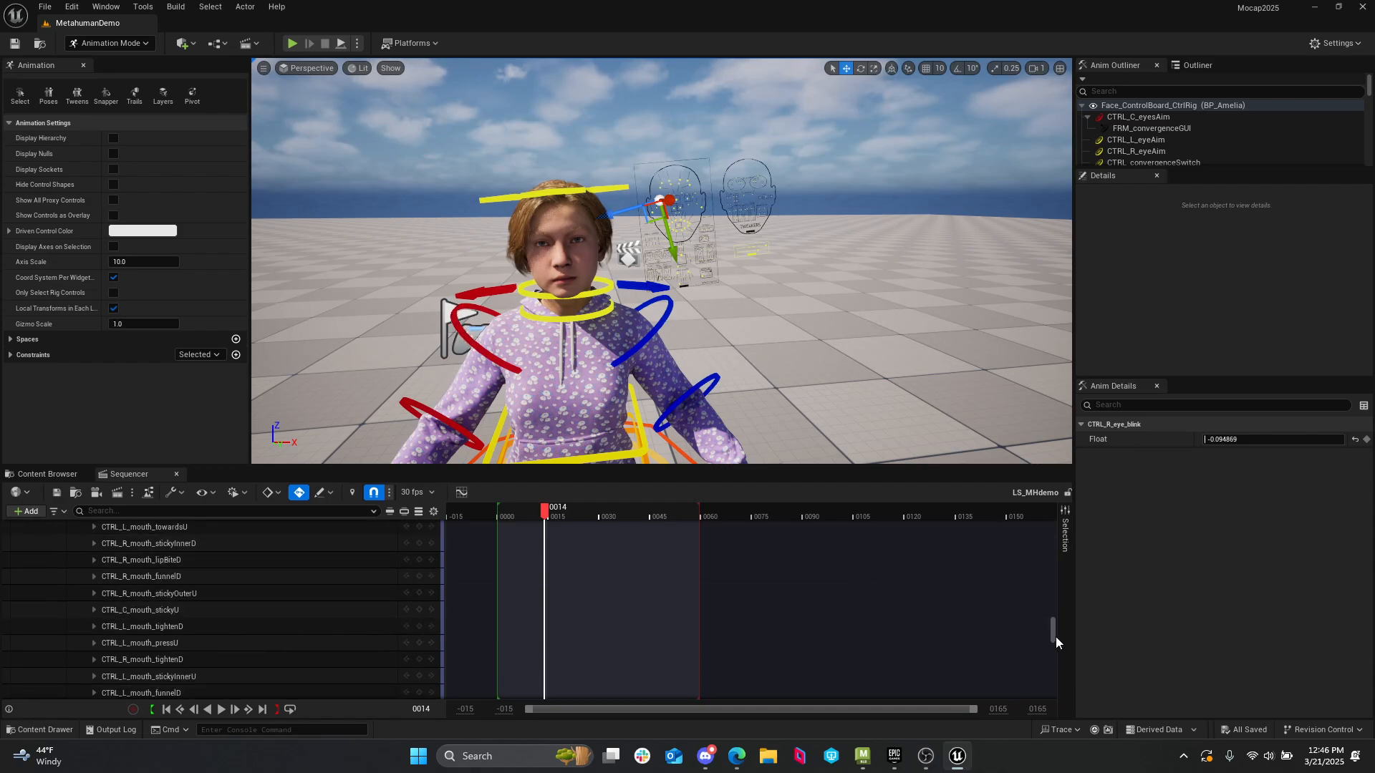
{"action": "left_click_drag", "start_coordinate": [1053, 636], "coordinate": [1051, 534]}
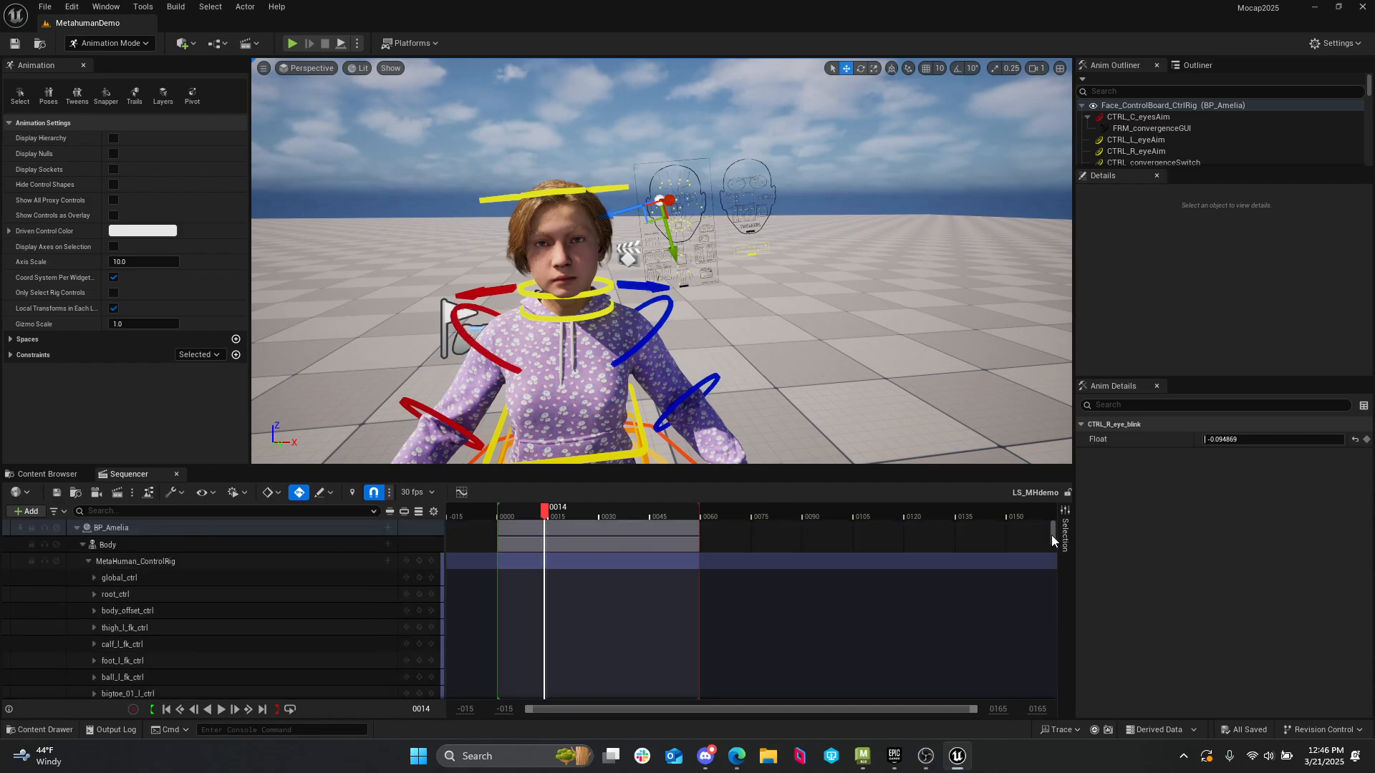
{"action": "left_click", "coordinate": [88, 561]}
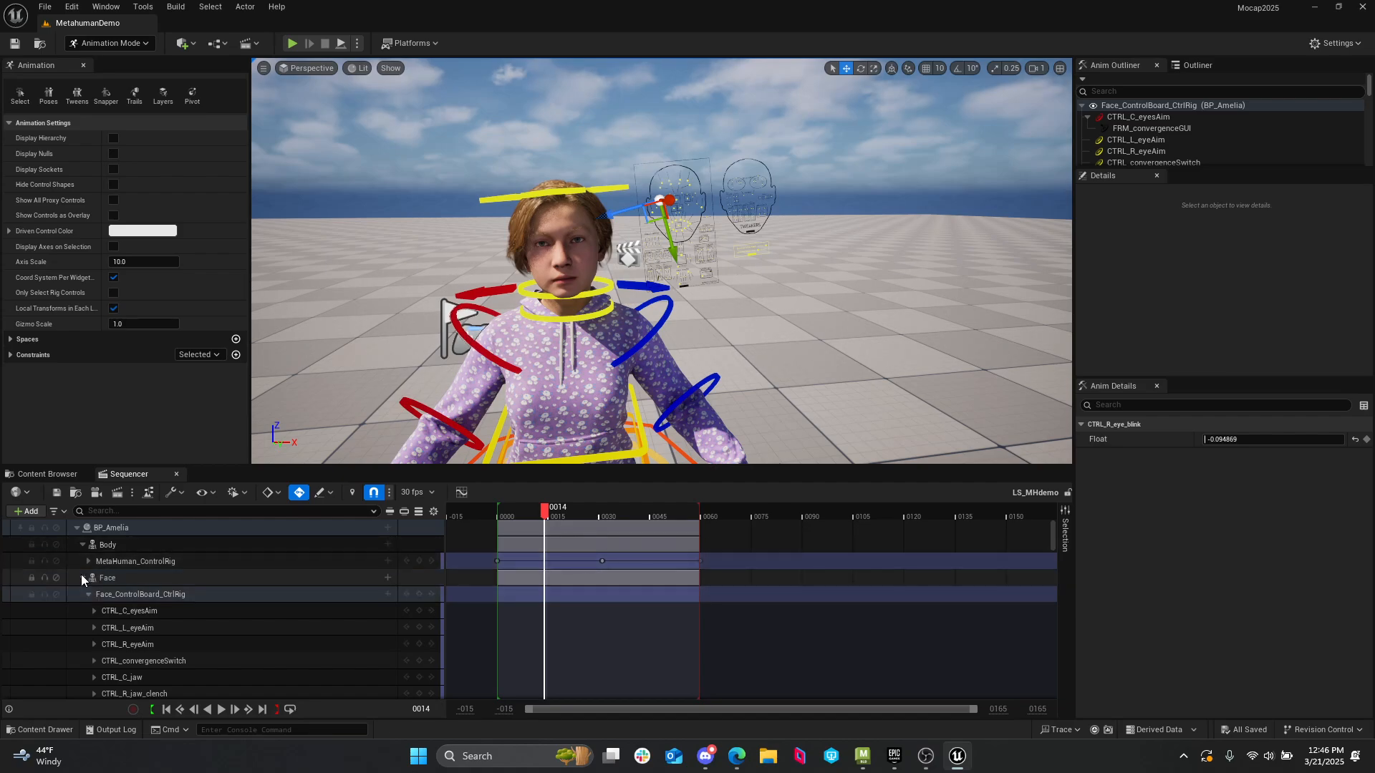
- Collapse the Face track, and switch to the Edge browser to look through the OptiTrack plugin downloads page
{"action": "left_click", "coordinate": [81, 577]}
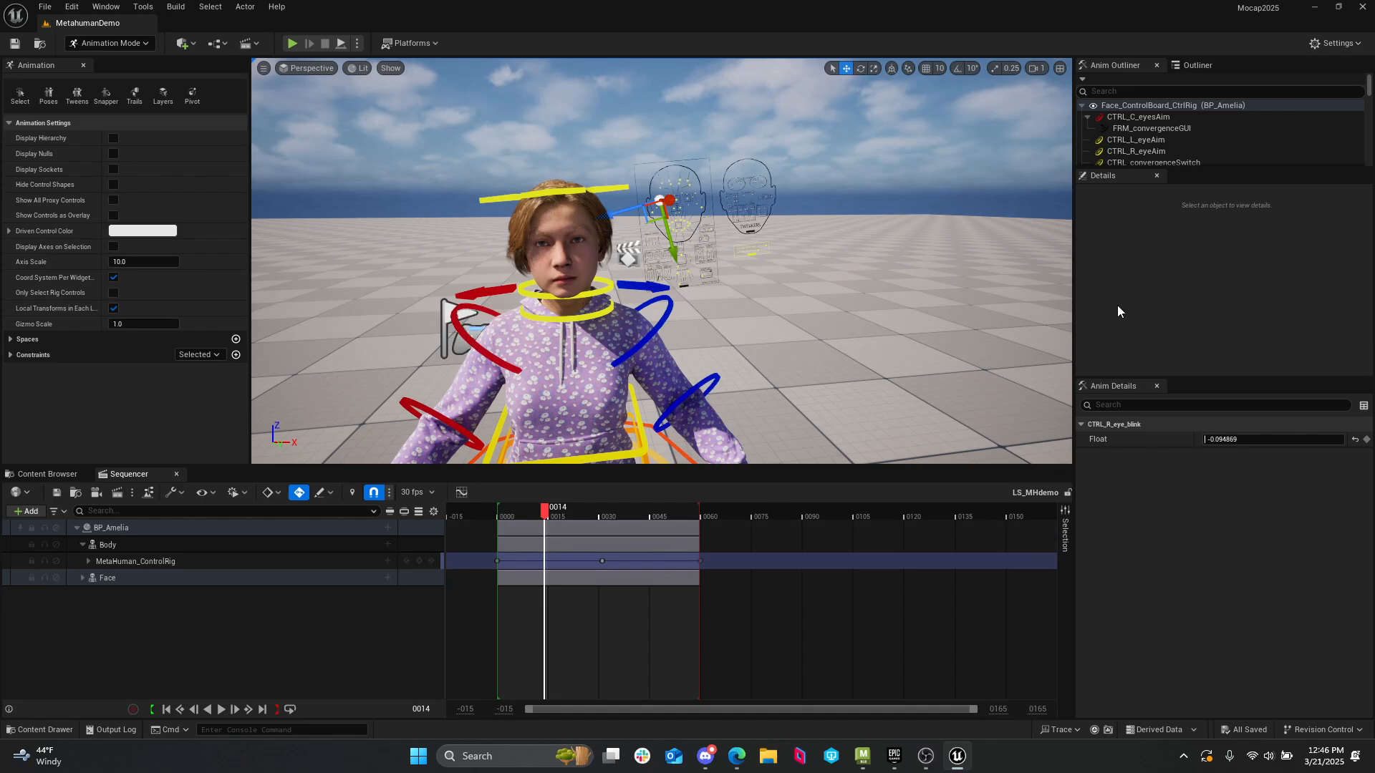
{"action": "left_click", "coordinate": [737, 757]}
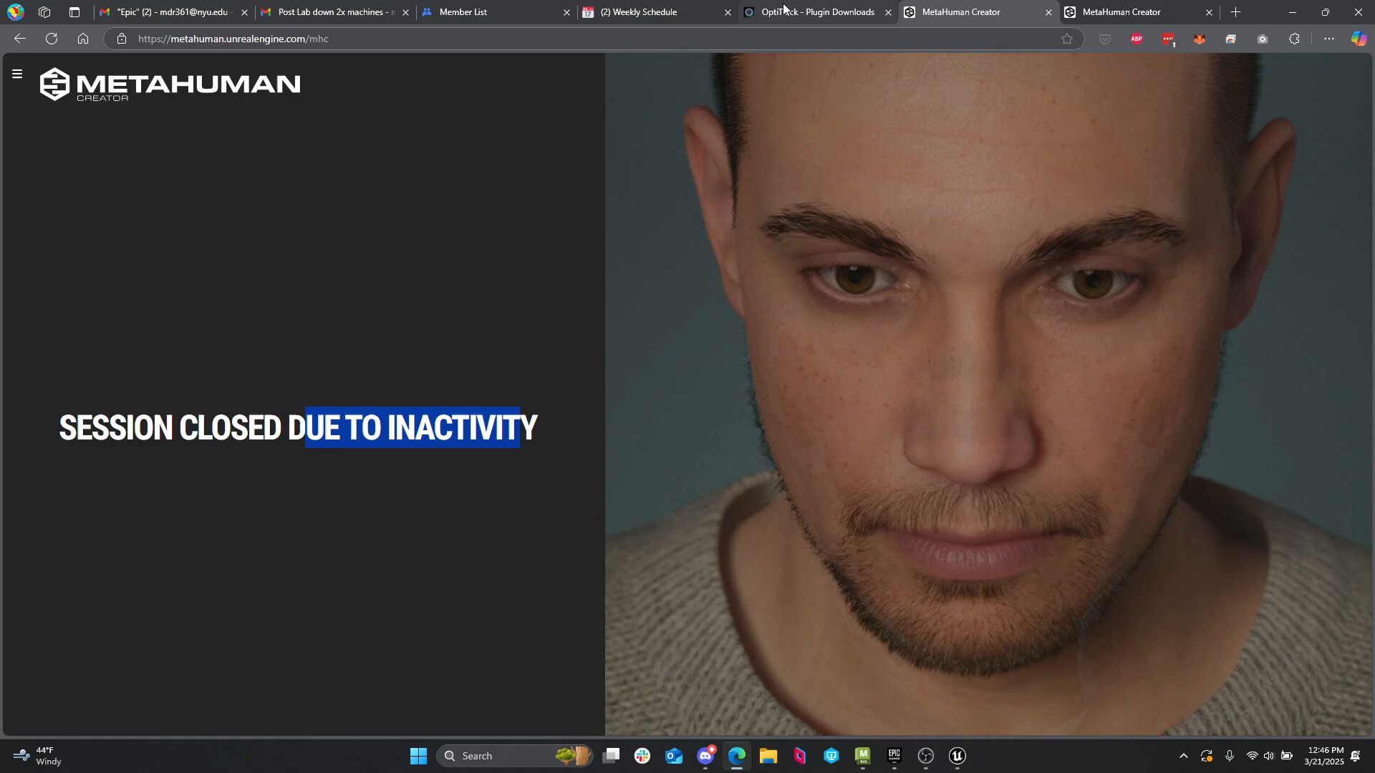
{"action": "left_click", "coordinate": [784, 9]}
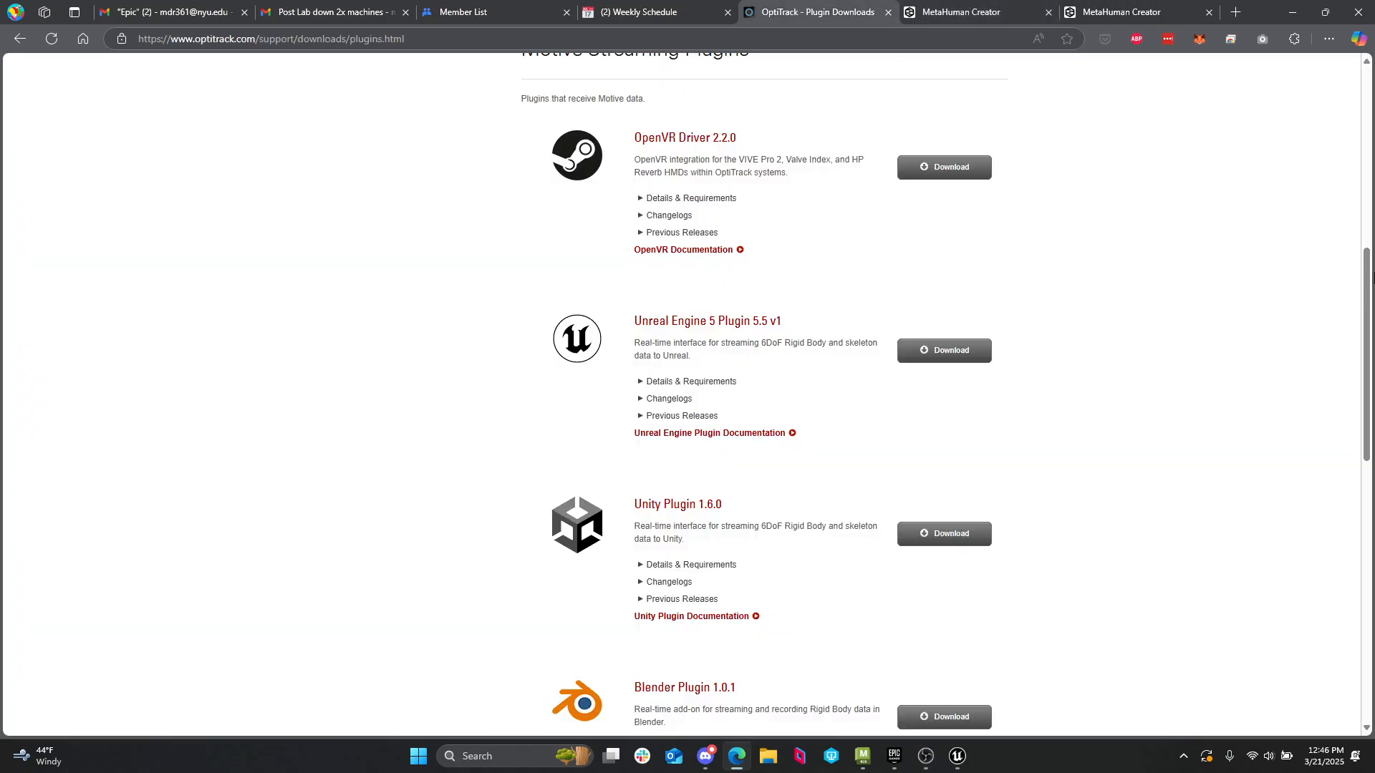
{"action": "left_click_drag", "start_coordinate": [1369, 277], "coordinate": [1371, 271]}
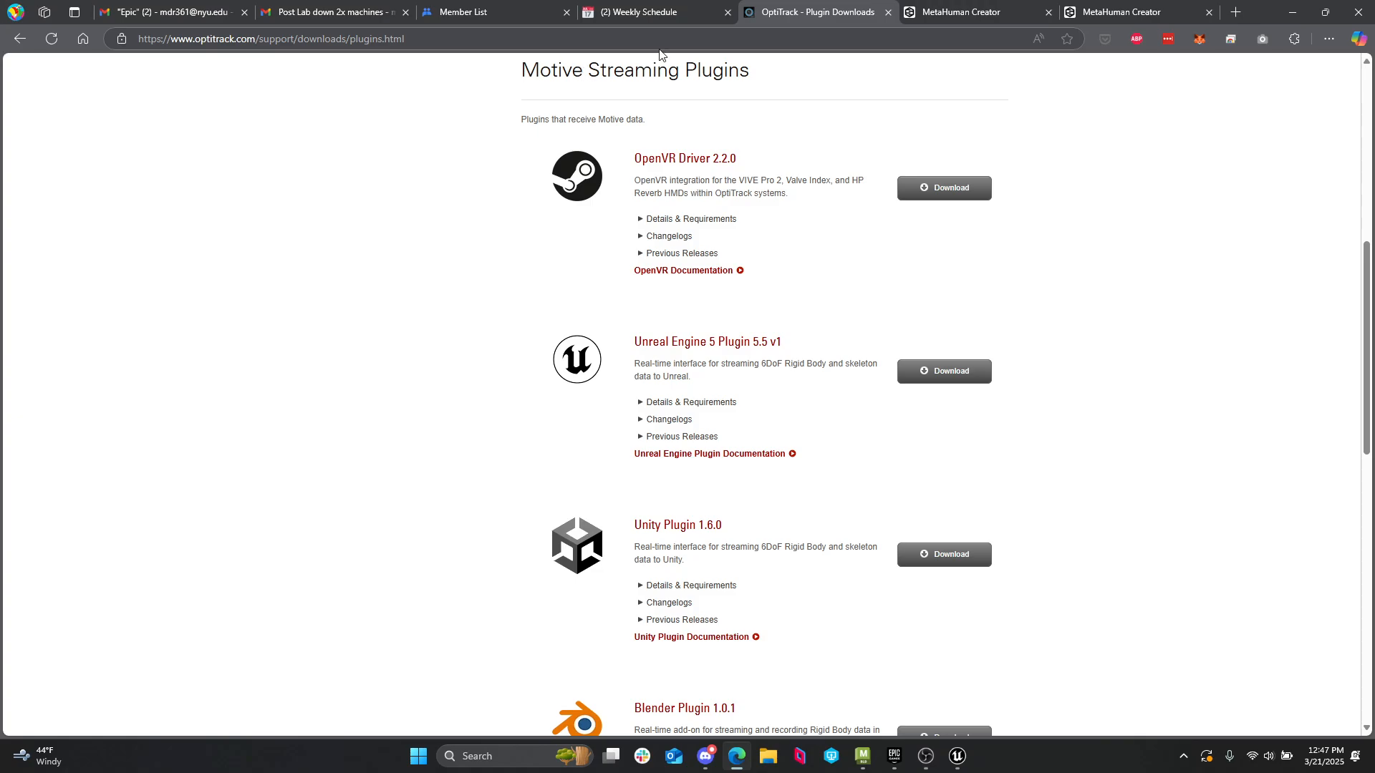
{"action": "scroll", "coordinate": [543, 148], "scroll_direction": "up", "scroll_amount": 8}
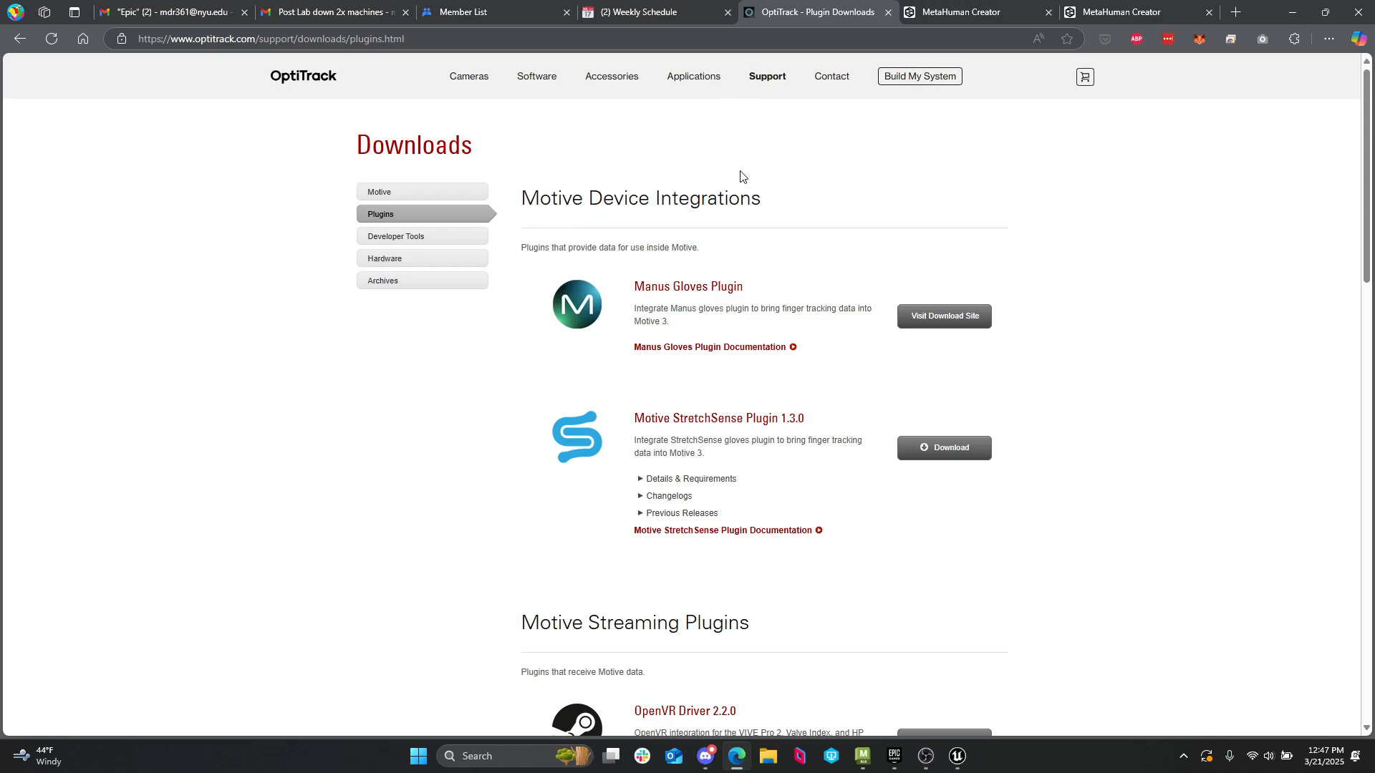
{"action": "scroll", "coordinate": [913, 376], "scroll_direction": "down", "scroll_amount": 8}
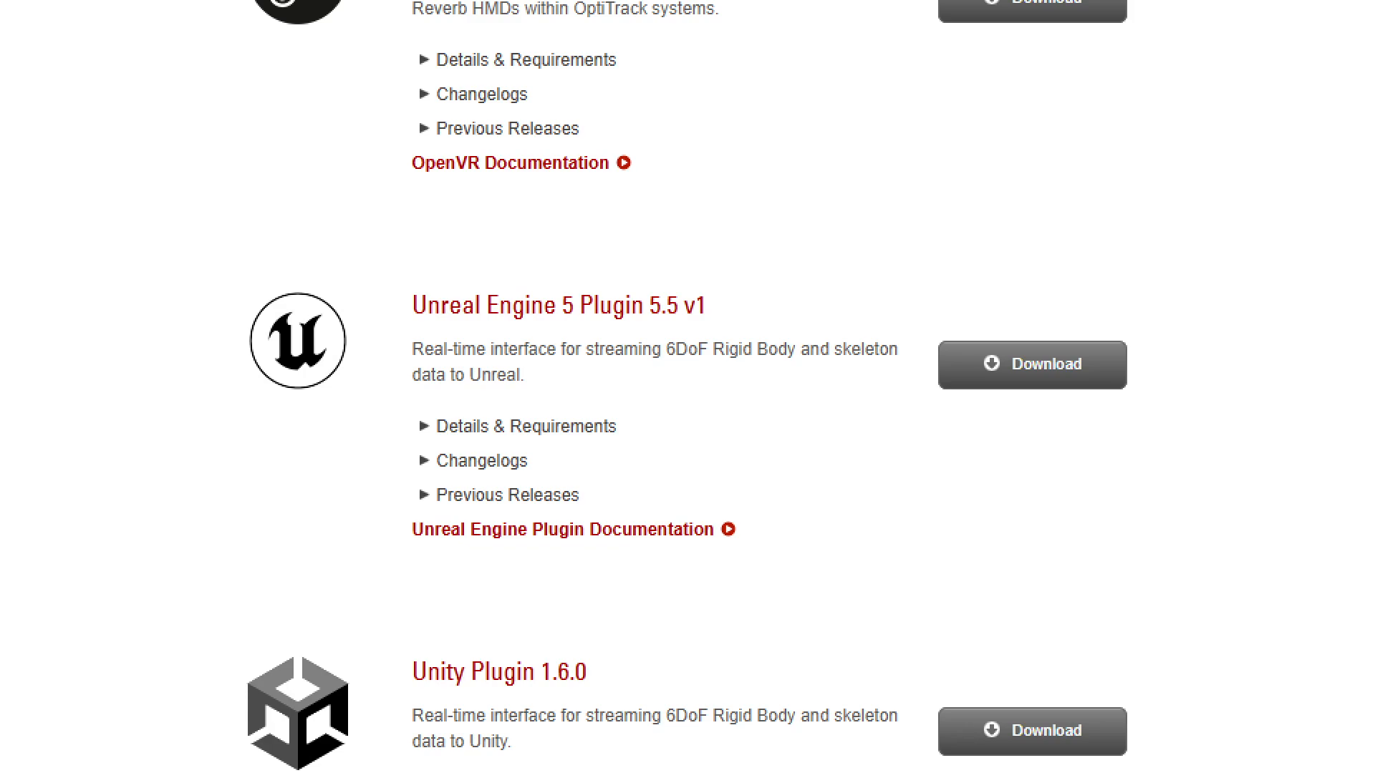
{"action": "left_click", "coordinate": [922, 759]}
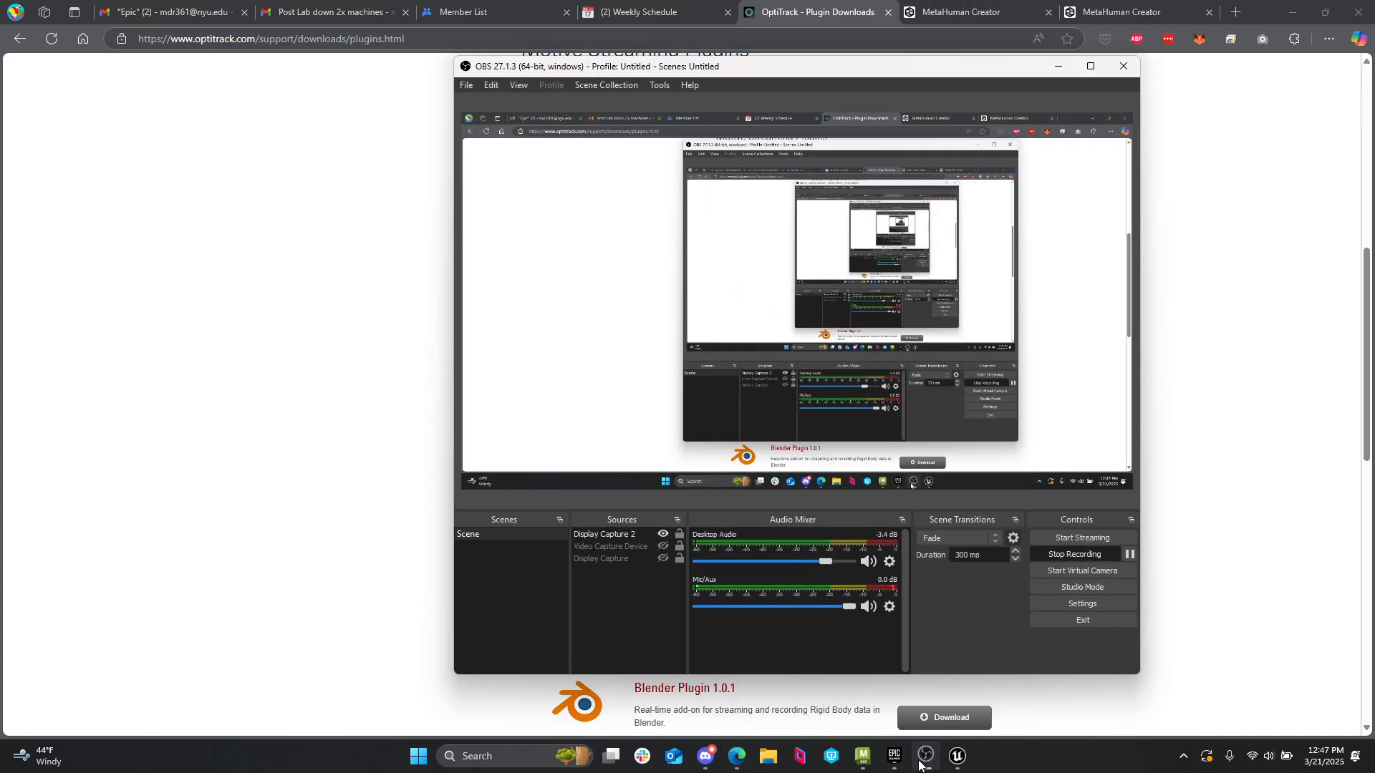
{"action": "left_click", "coordinate": [923, 759]}
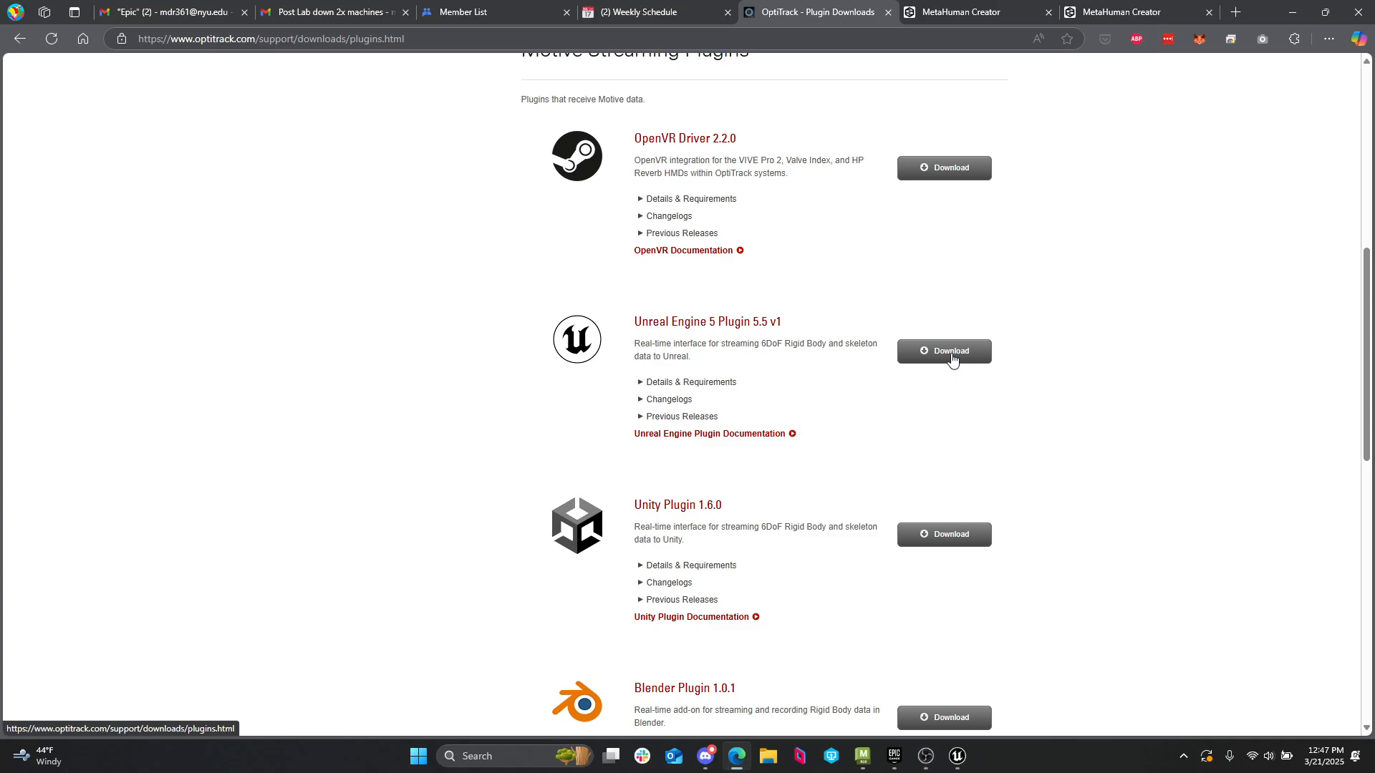
- Download the OptiTrack Unreal Engine 5 Plugin 5.5 v1, agreeing to the Plugins EULA
{"action": "left_click", "coordinate": [939, 352]}
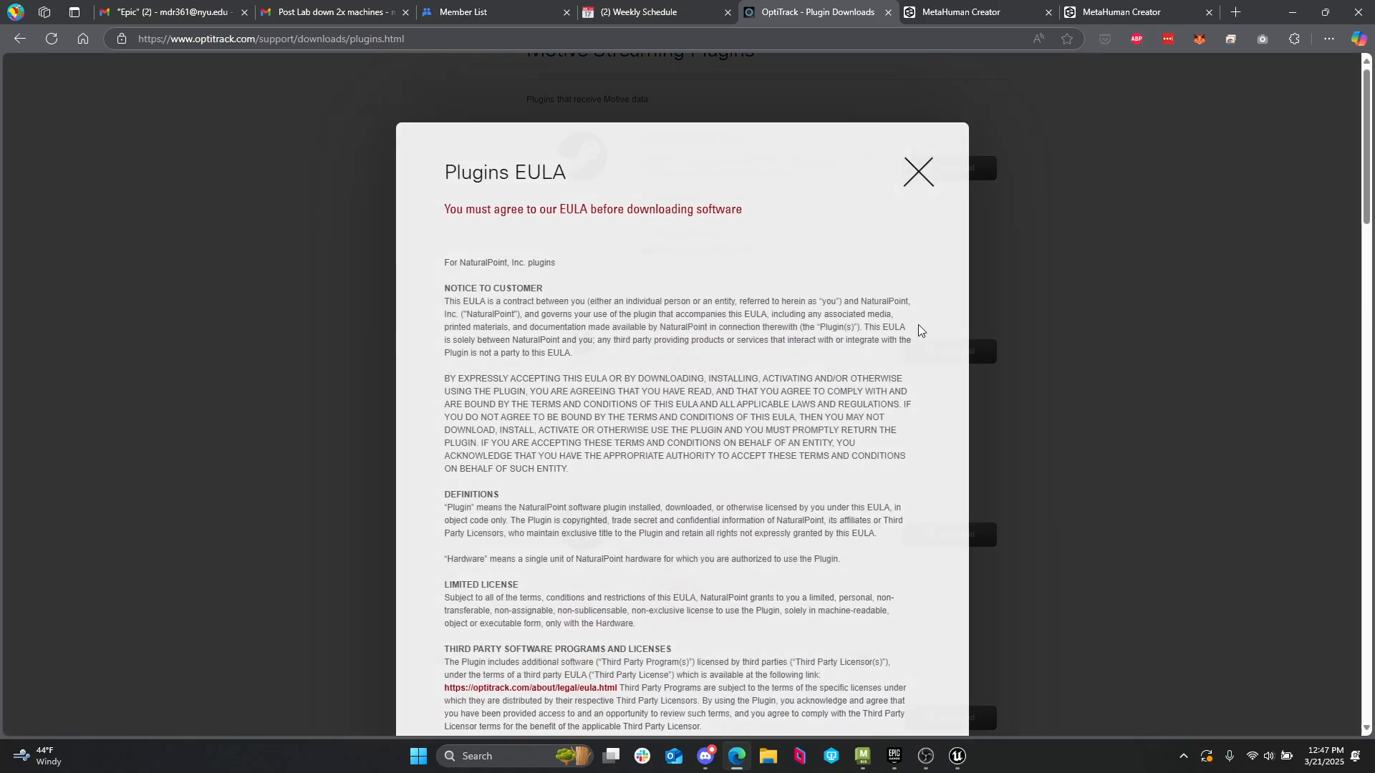
{"action": "scroll", "coordinate": [687, 525], "scroll_direction": "down", "scroll_amount": 20}
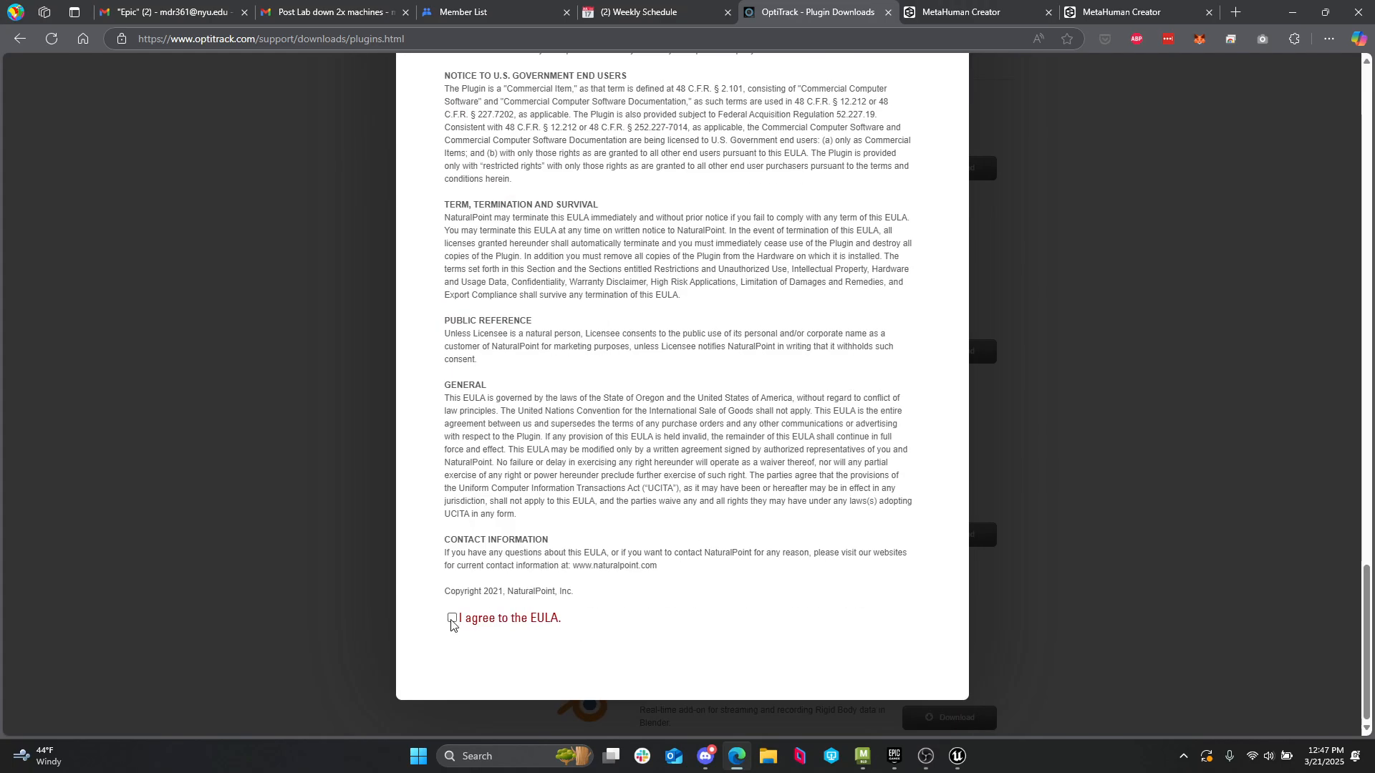
{"action": "left_click", "coordinate": [452, 619]}
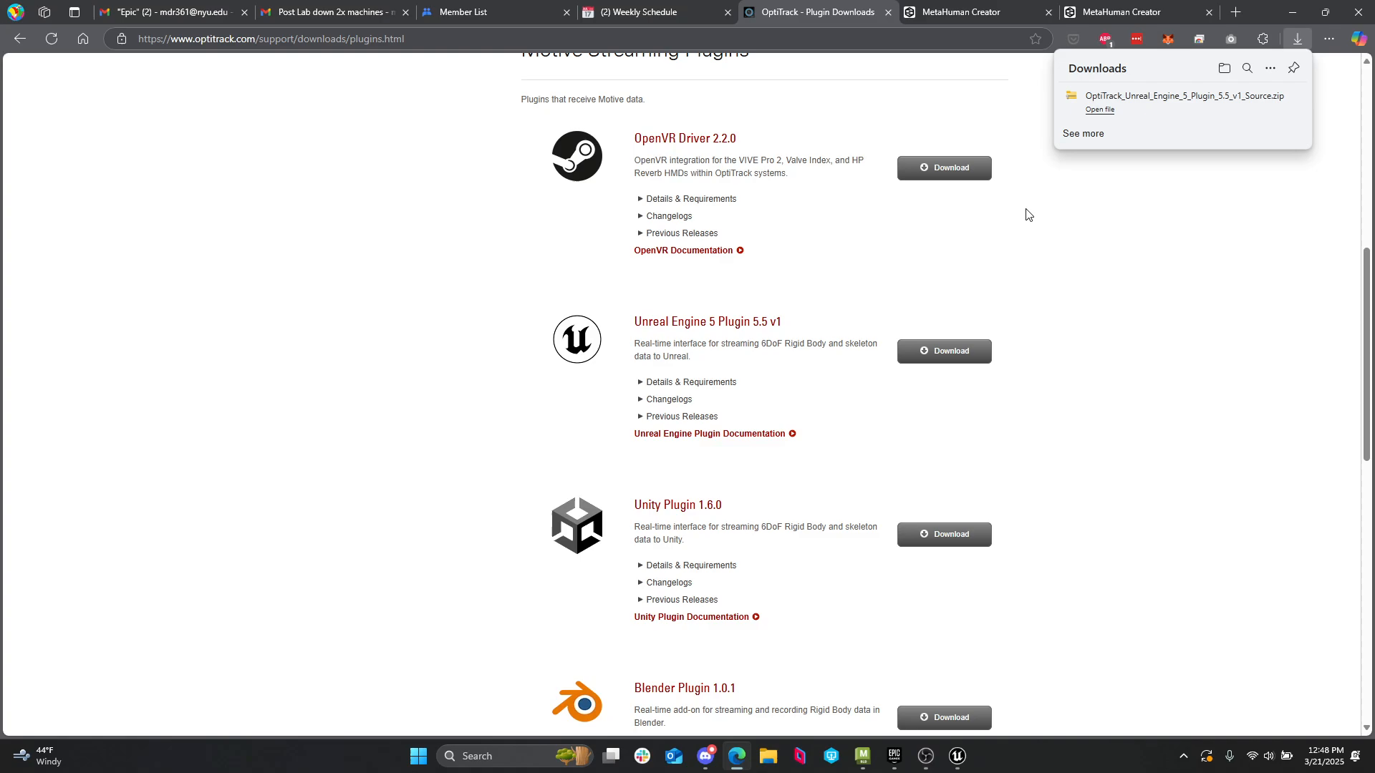
- Open the downloaded OptiTrack_Unreal_Engine_5_Plugin_5.5_v1_Source.zip and copy the OptitrackLiveLink folder inside it
{"action": "left_click", "coordinate": [1192, 109]}
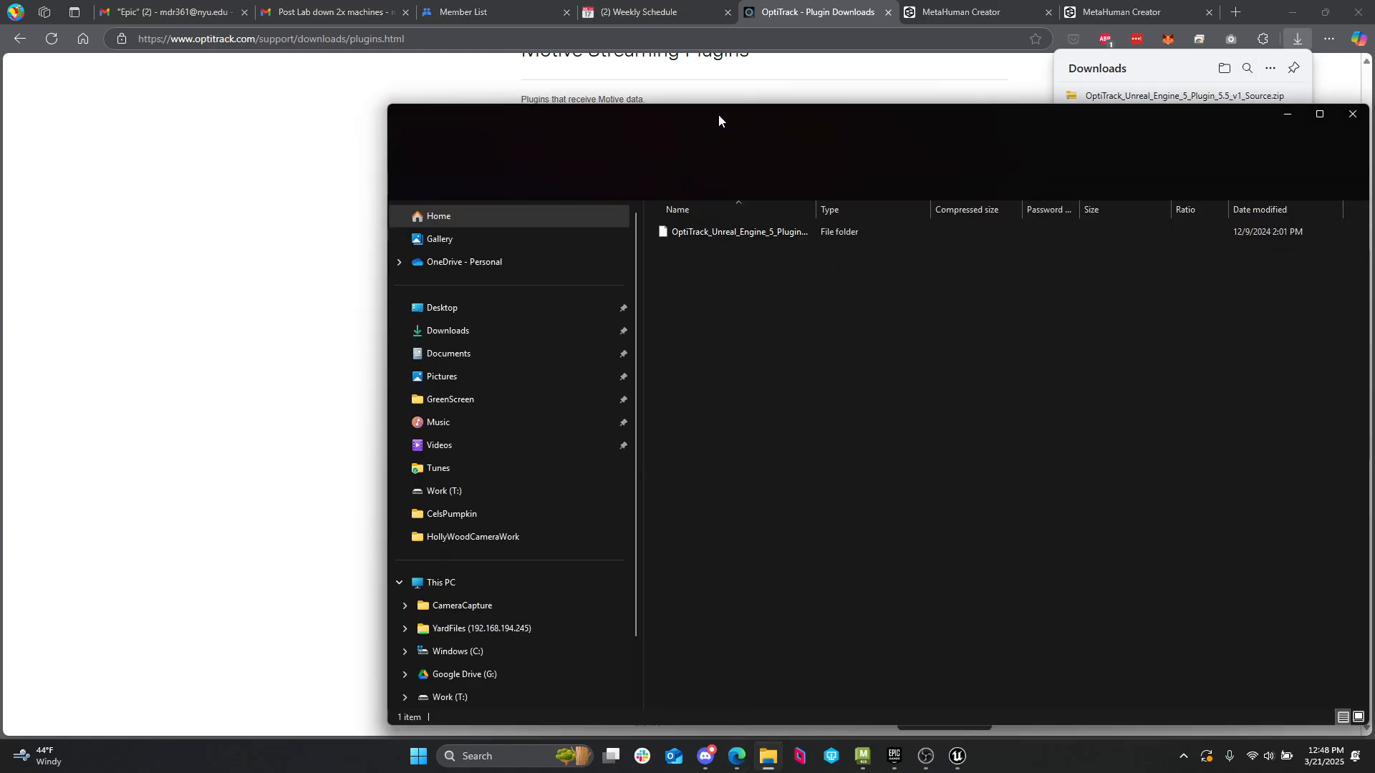
{"action": "left_click_drag", "start_coordinate": [719, 114], "coordinate": [593, 73]}
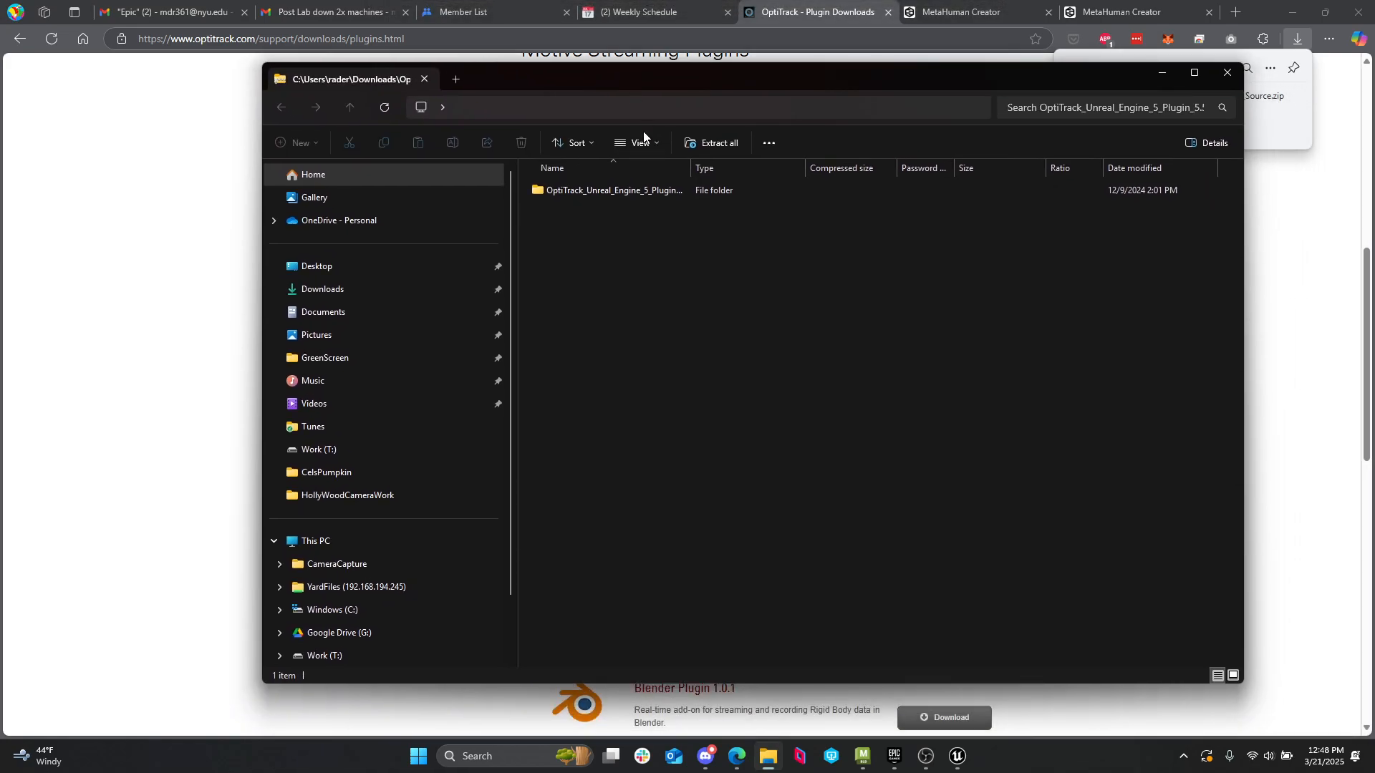
{"action": "double_click", "coordinate": [617, 191]}
{"action": "left_click", "coordinate": [607, 192]}
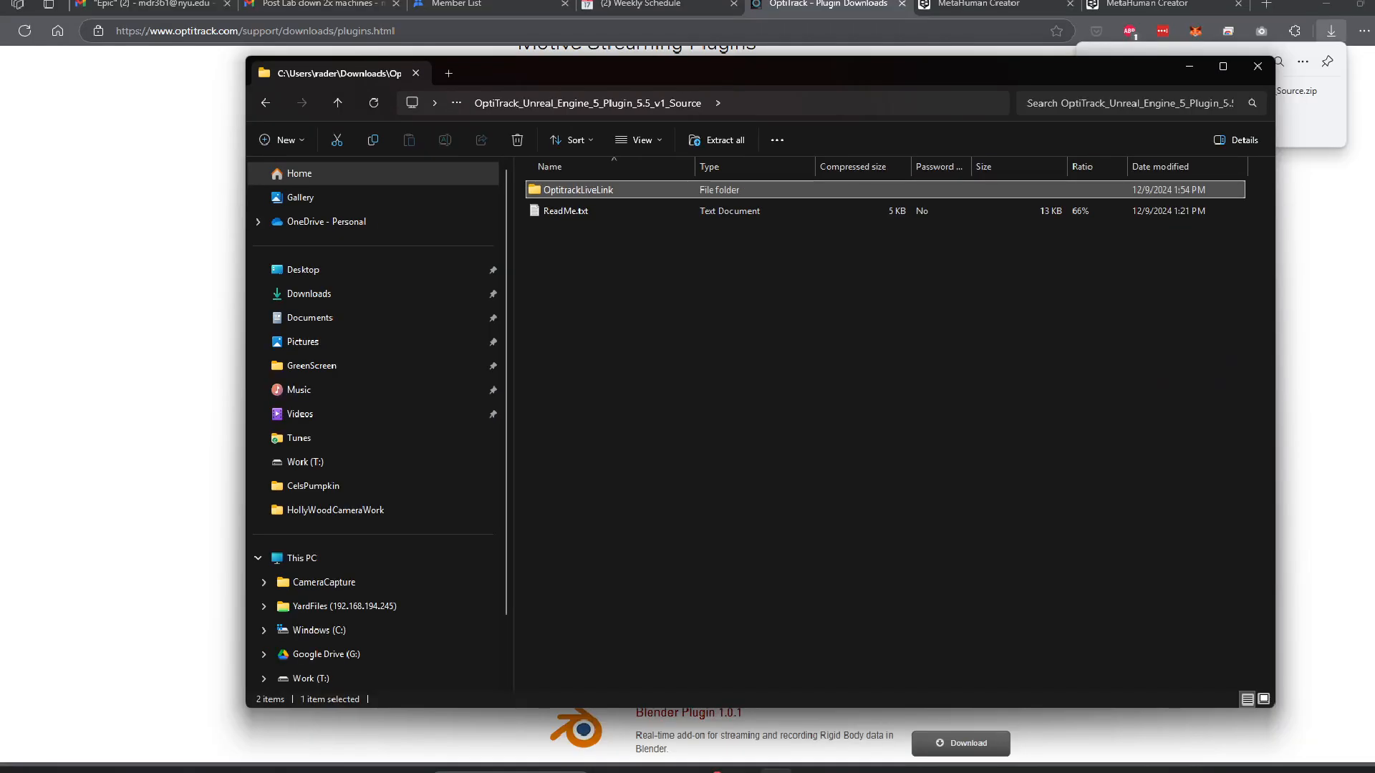
{"action": "right_click", "coordinate": [619, 190]}
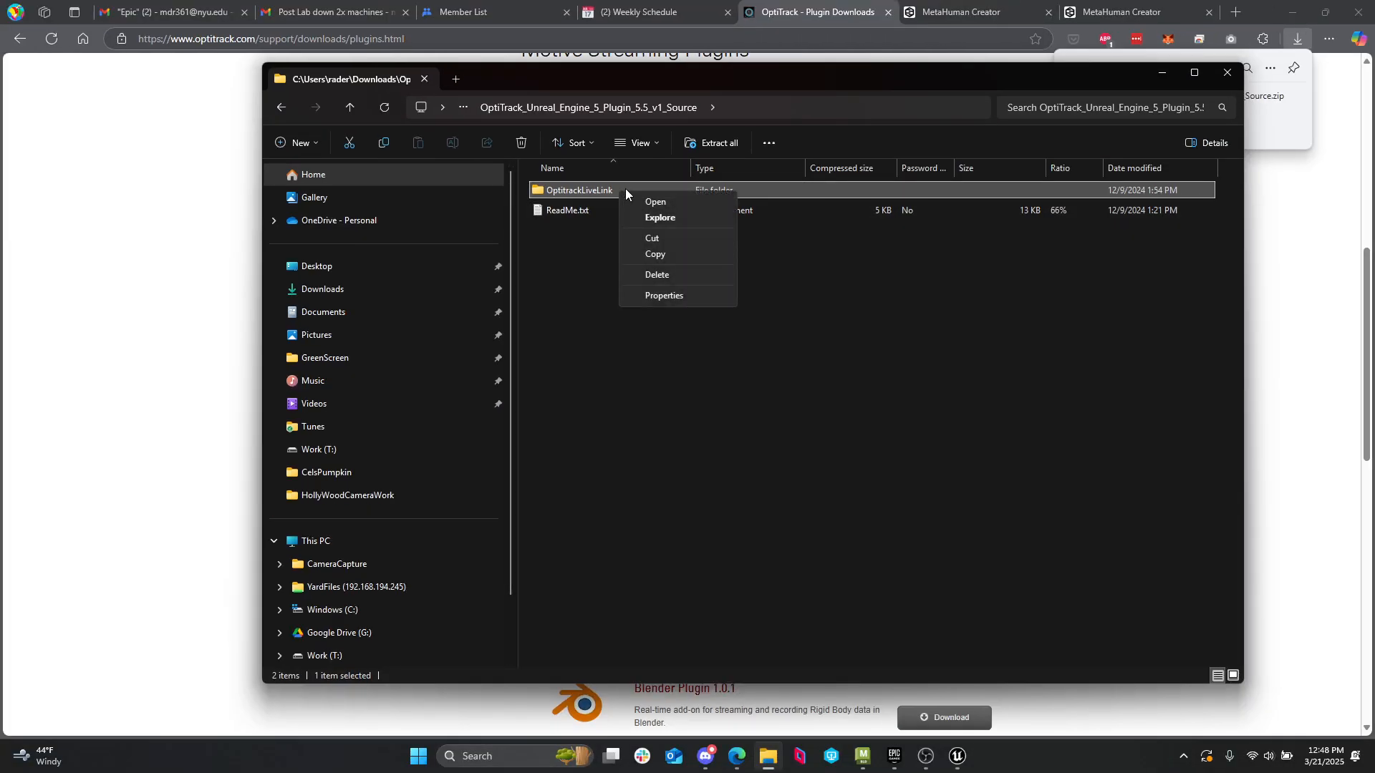
{"action": "left_click", "coordinate": [657, 251]}
- Return to the OptiTrack downloads page and list the previous releases of the Unreal Engine 5 plugin
{"action": "left_click", "coordinate": [1161, 73]}
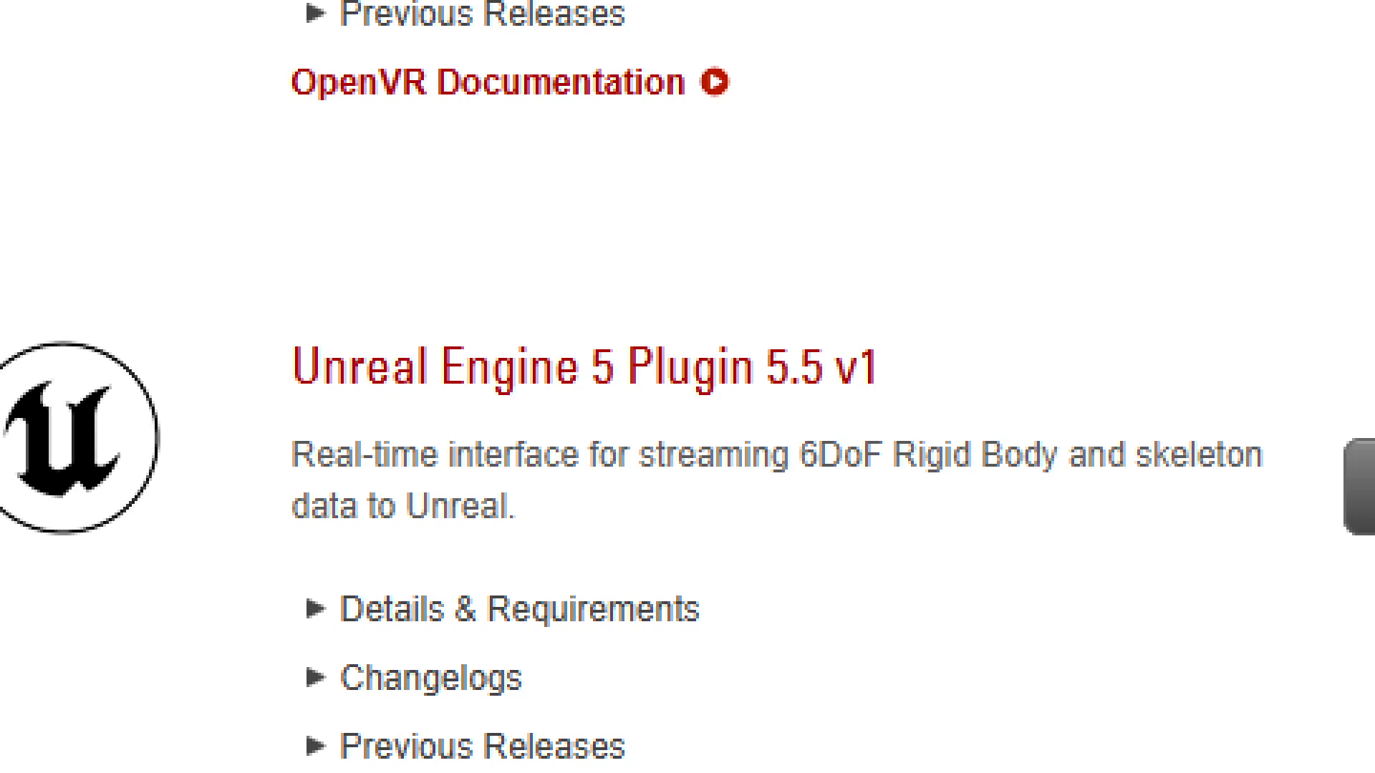
{"action": "left_click", "coordinate": [320, 756]}
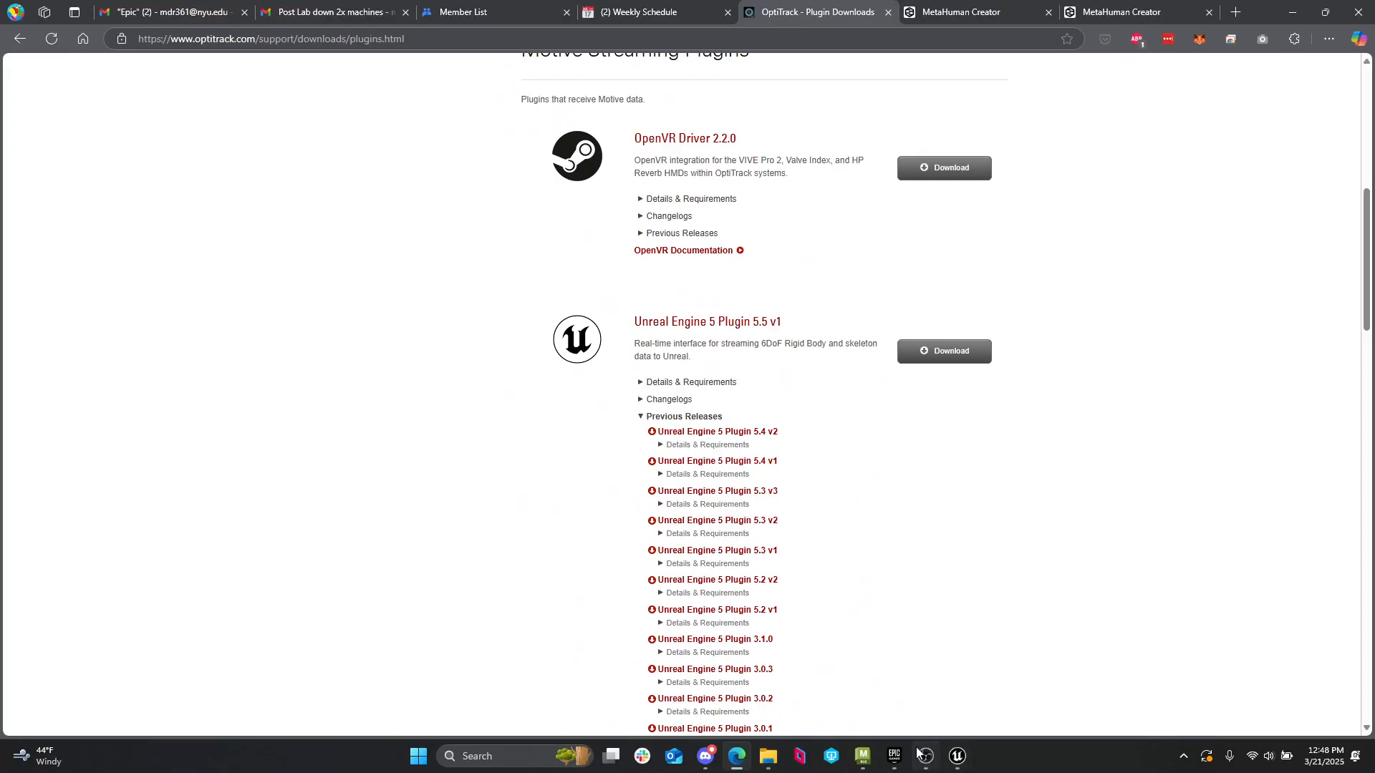
- Bring back the plugin archive in File Explorer and copy the OptitrackLiveLink folder again
{"action": "left_click", "coordinate": [767, 756]}
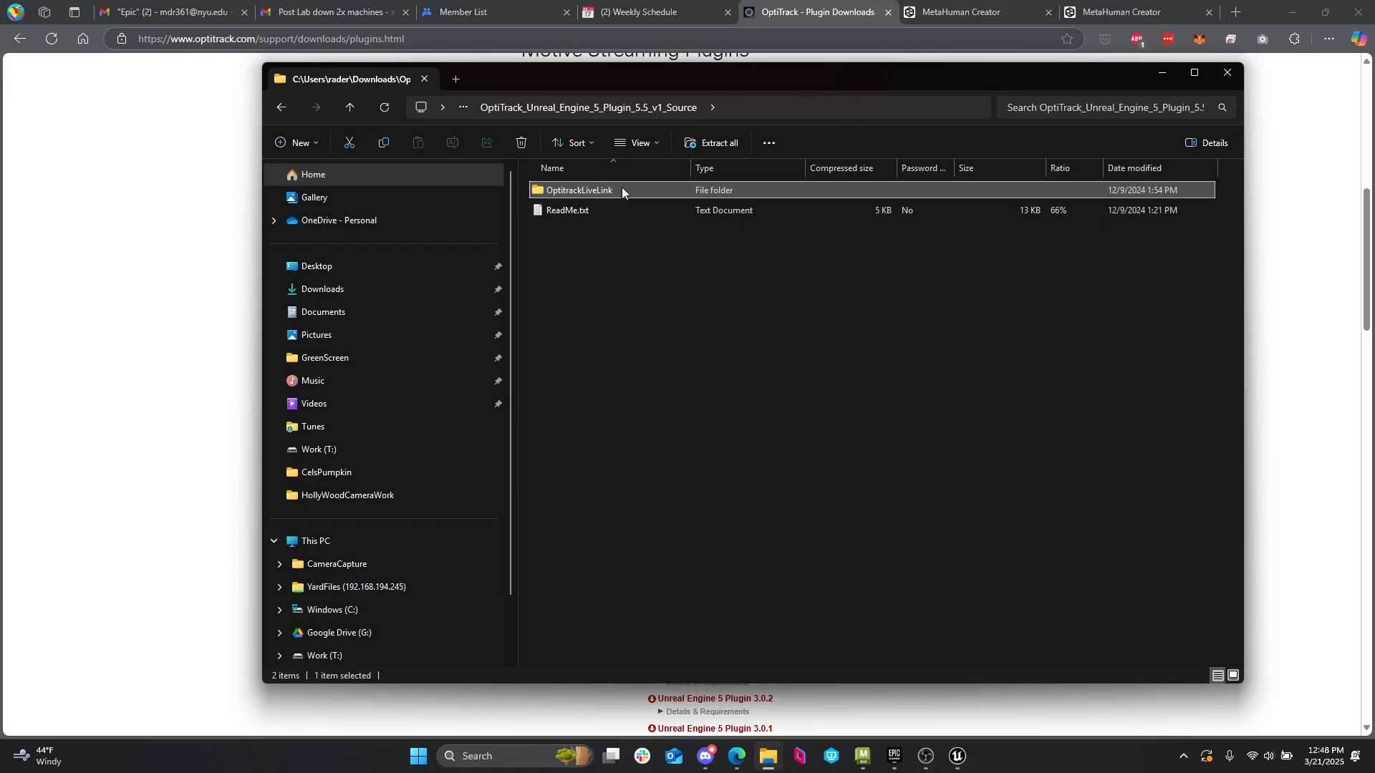
{"action": "right_click", "coordinate": [626, 190]}
{"action": "left_click", "coordinate": [663, 248]}
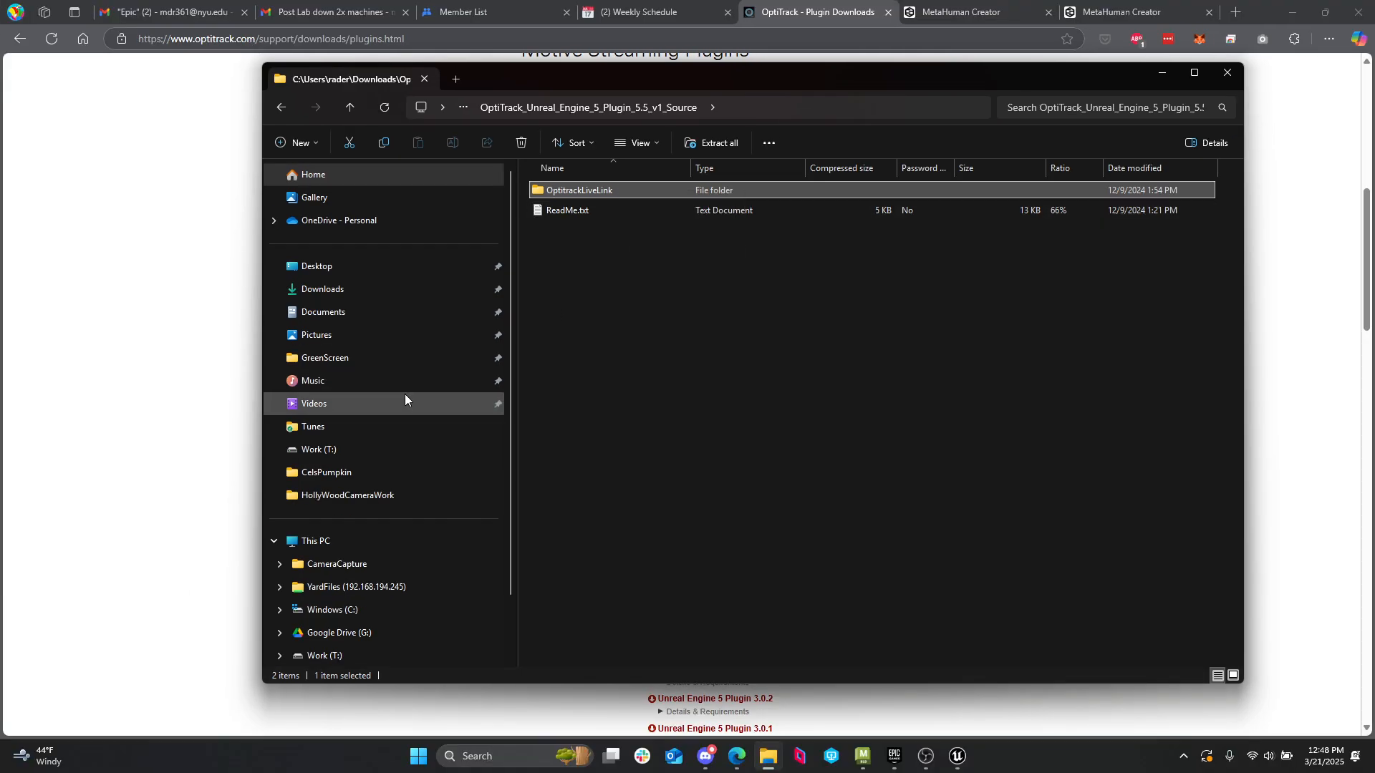
- Browse to the Unreal Engine 5.5 plugins folder at C:\Program Files\Epic Games\UE_5.5\Engine\Plugins
{"action": "left_click", "coordinate": [356, 610]}
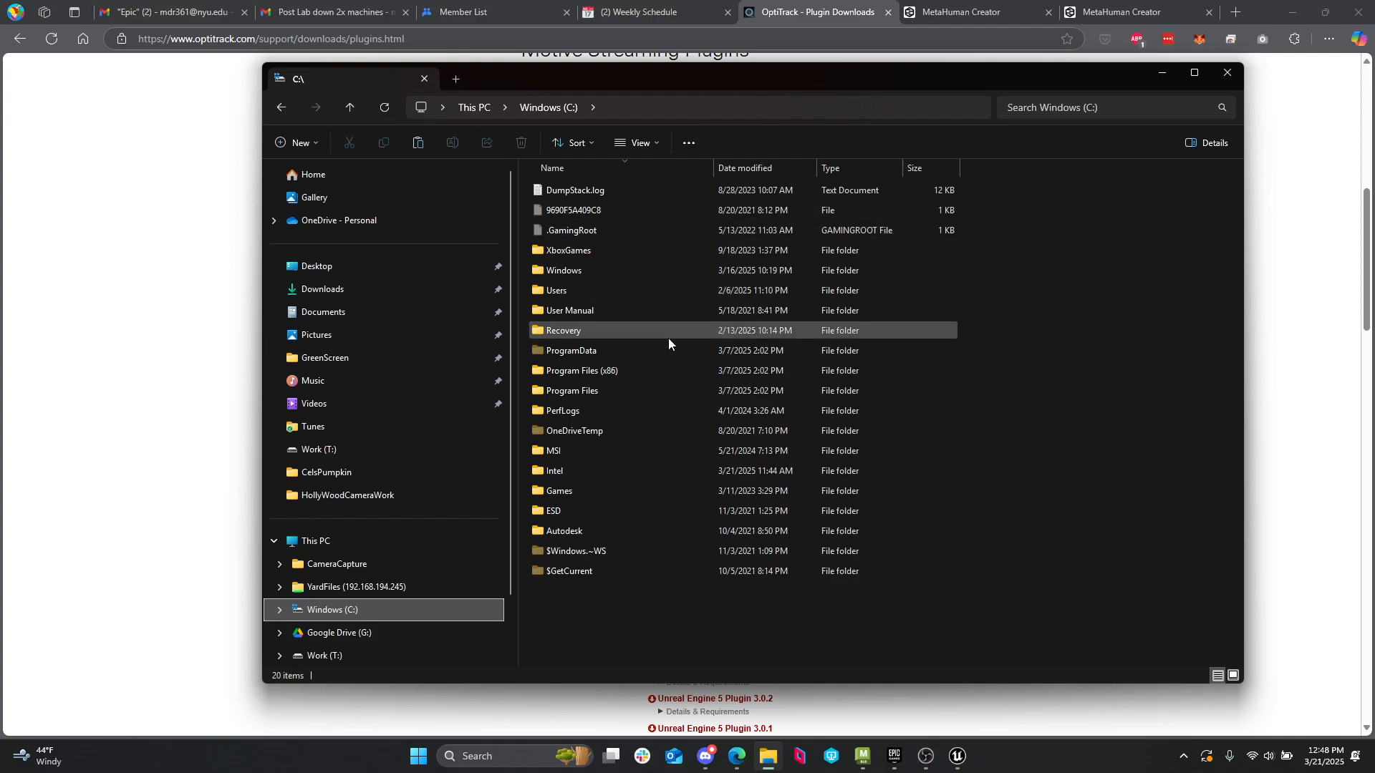
{"action": "double_click", "coordinate": [599, 390]}
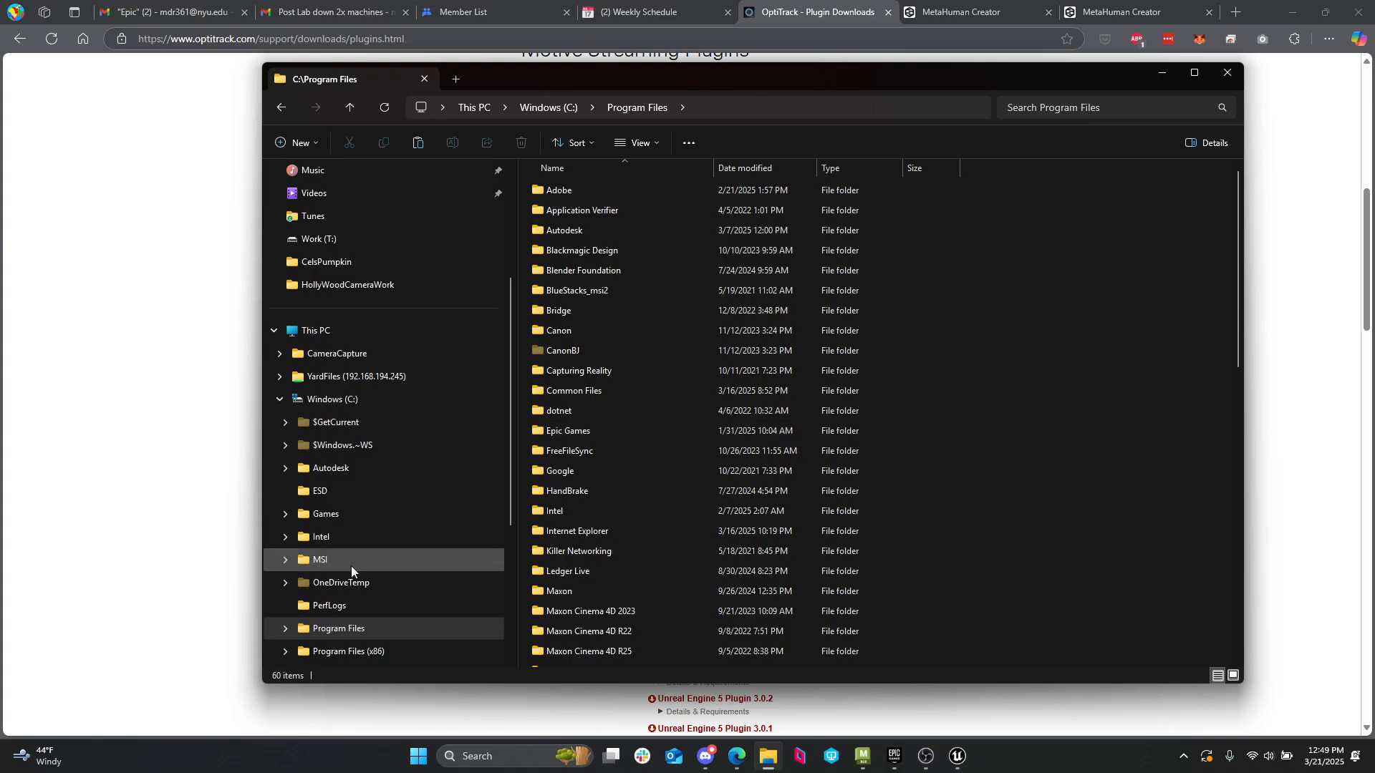
{"action": "double_click", "coordinate": [579, 432]}
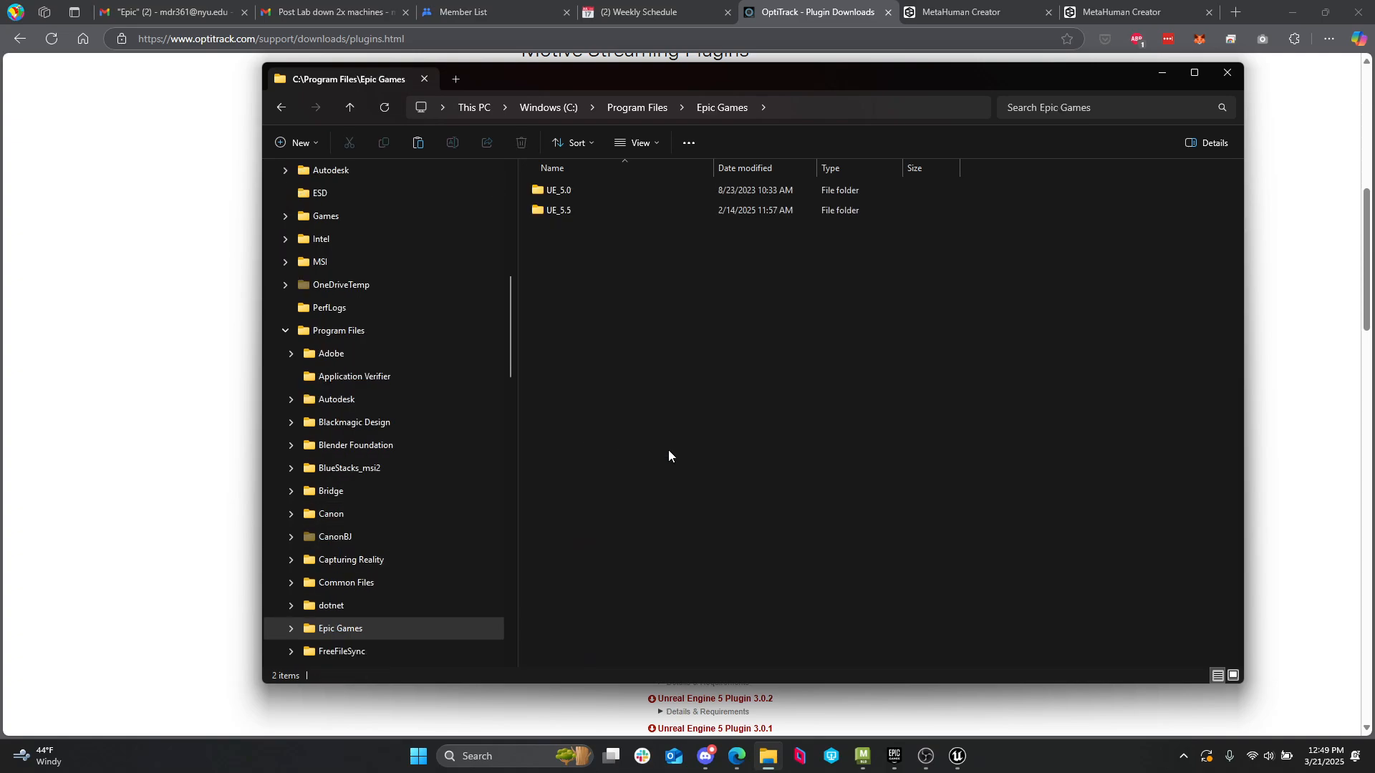
{"action": "left_click", "coordinate": [578, 207]}
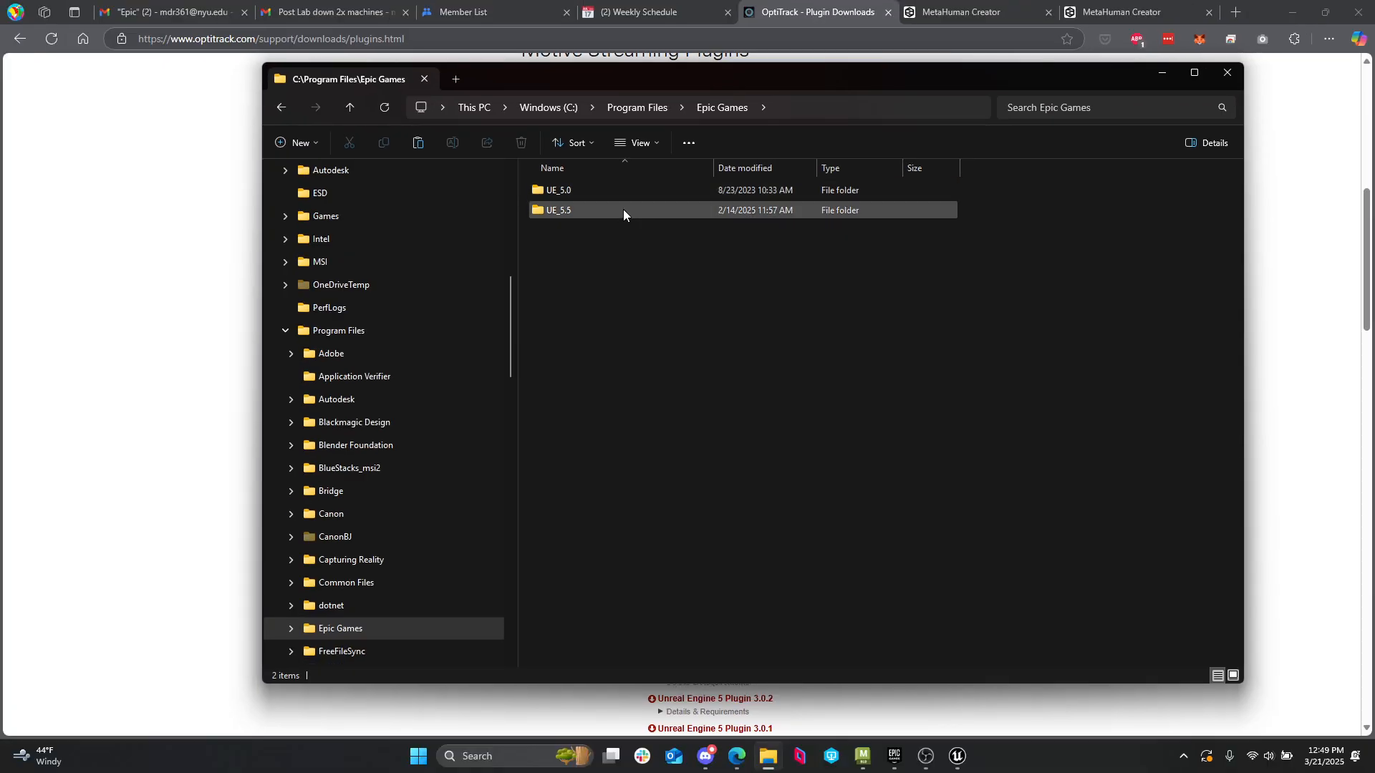
{"action": "double_click", "coordinate": [749, 545]}
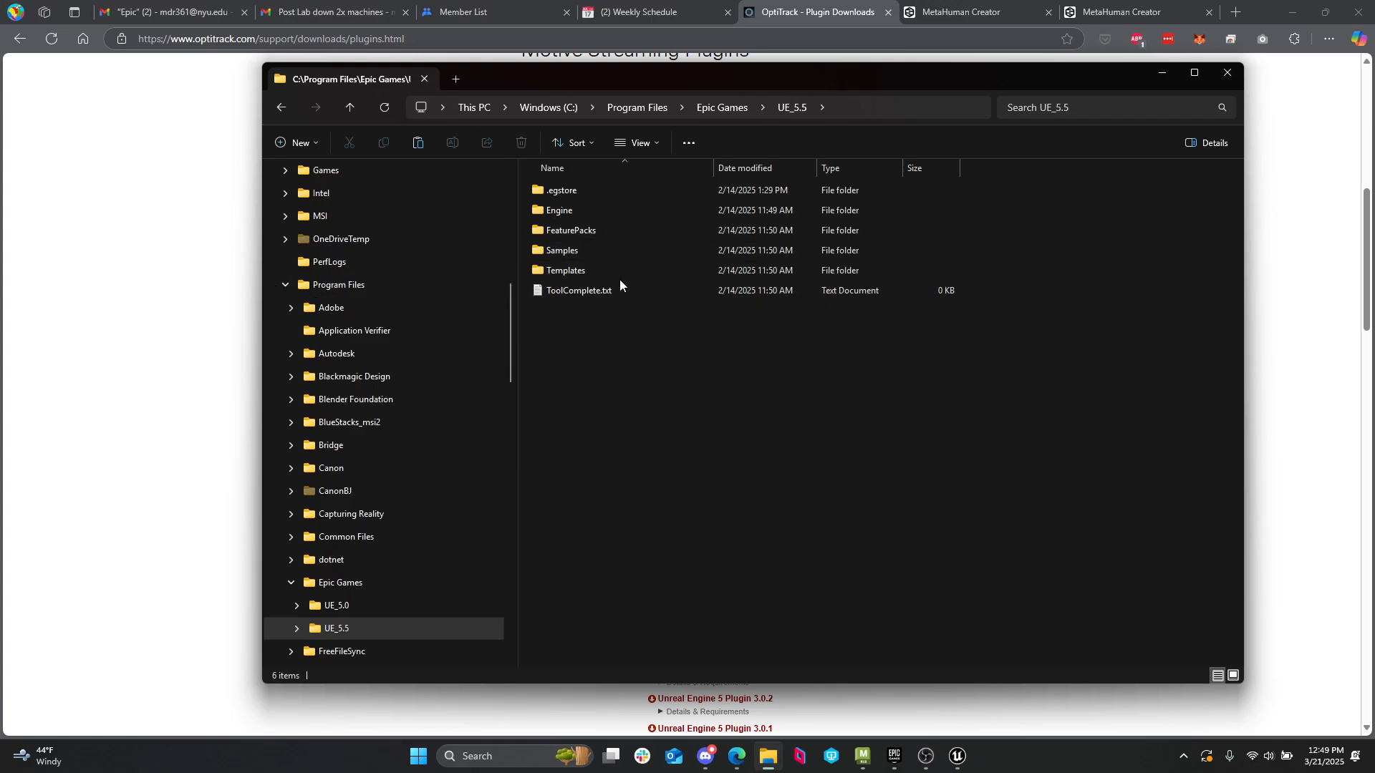
{"action": "double_click", "coordinate": [577, 212]}
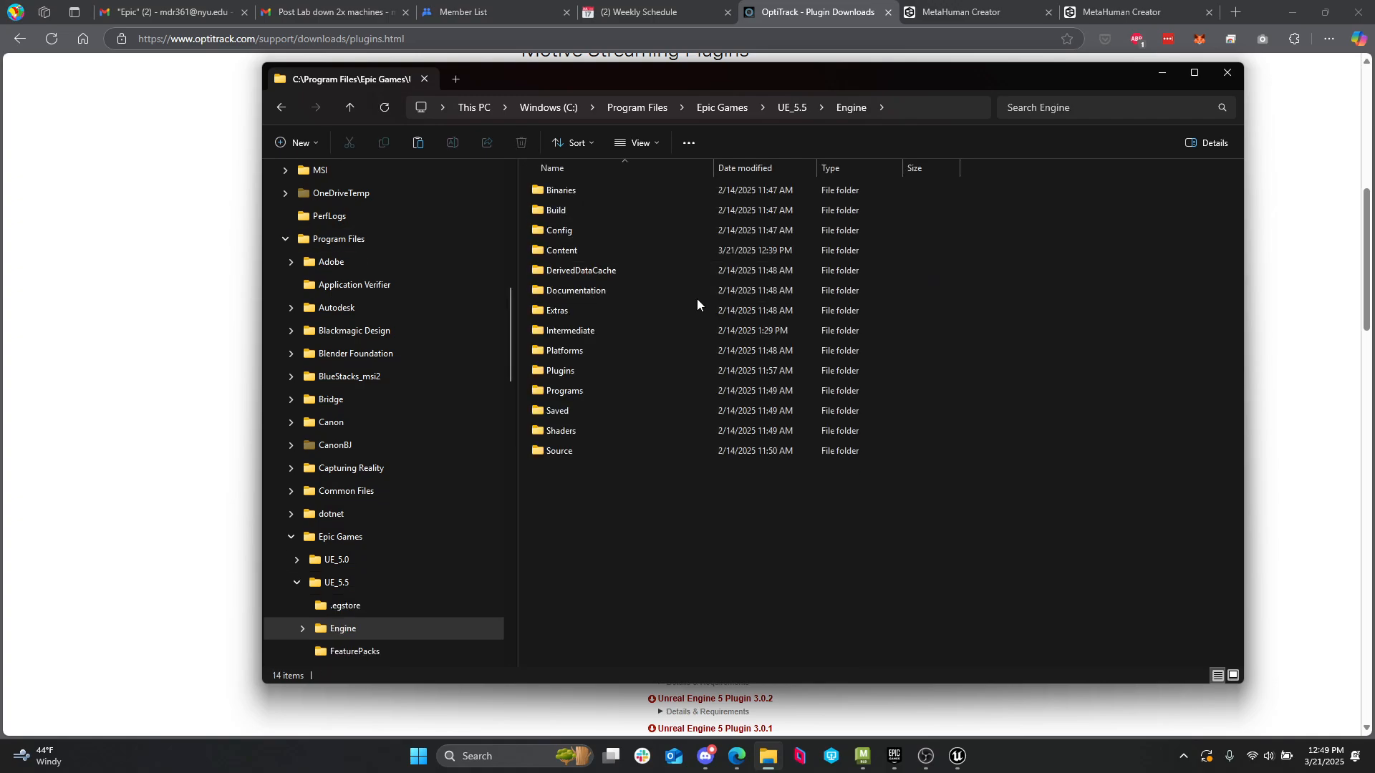
{"action": "double_click", "coordinate": [591, 367]}
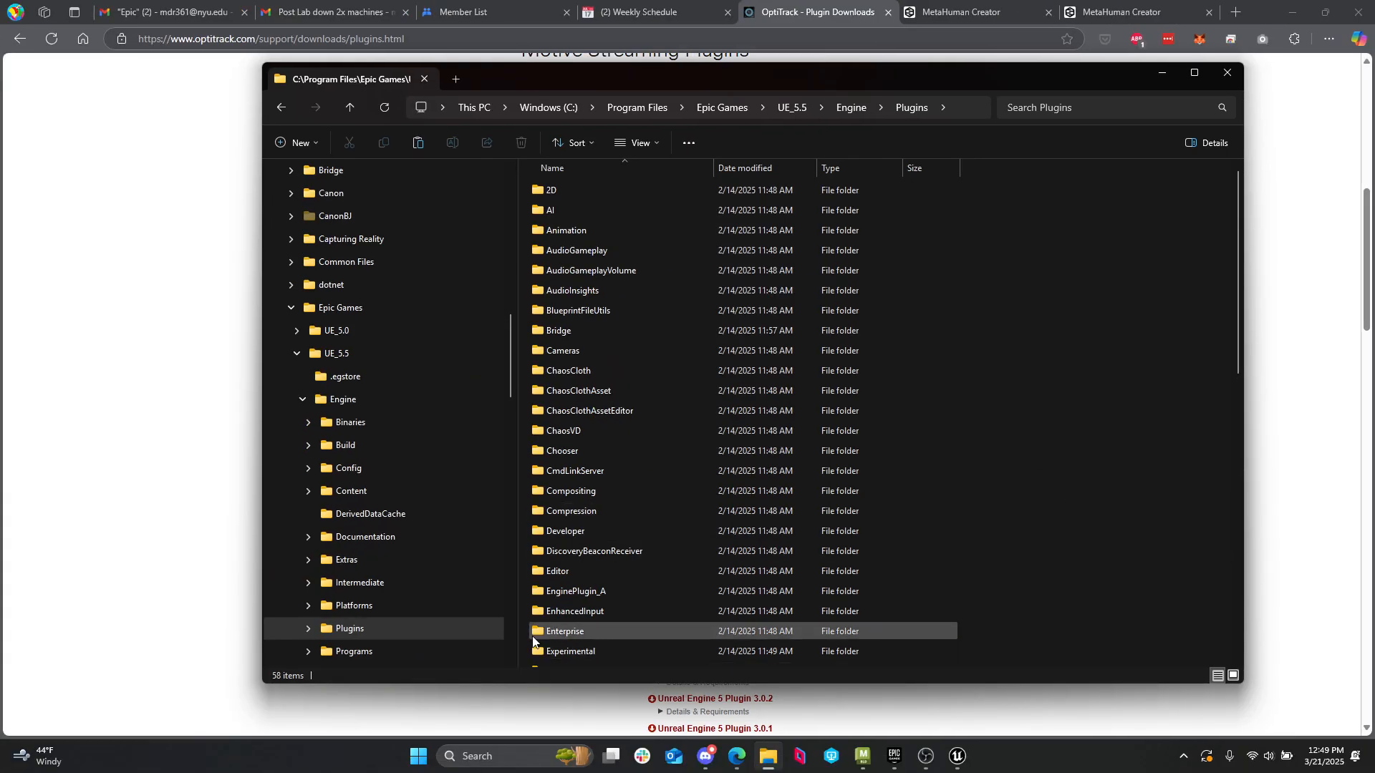
- Paste the copied OptitrackLiveLink folder into the UE_5.5 engine's Plugins folder
{"action": "right_click", "coordinate": [419, 626]}
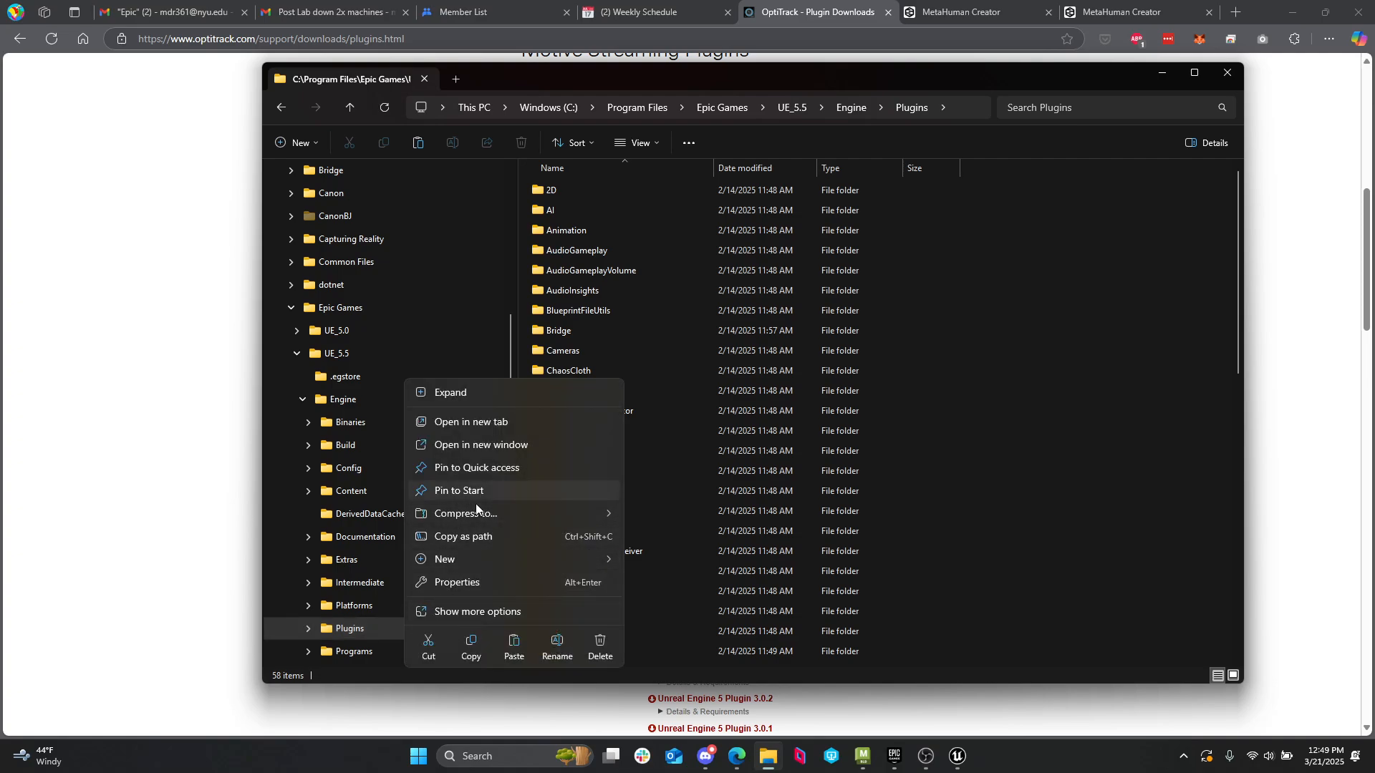
{"action": "left_click", "coordinate": [500, 612]}
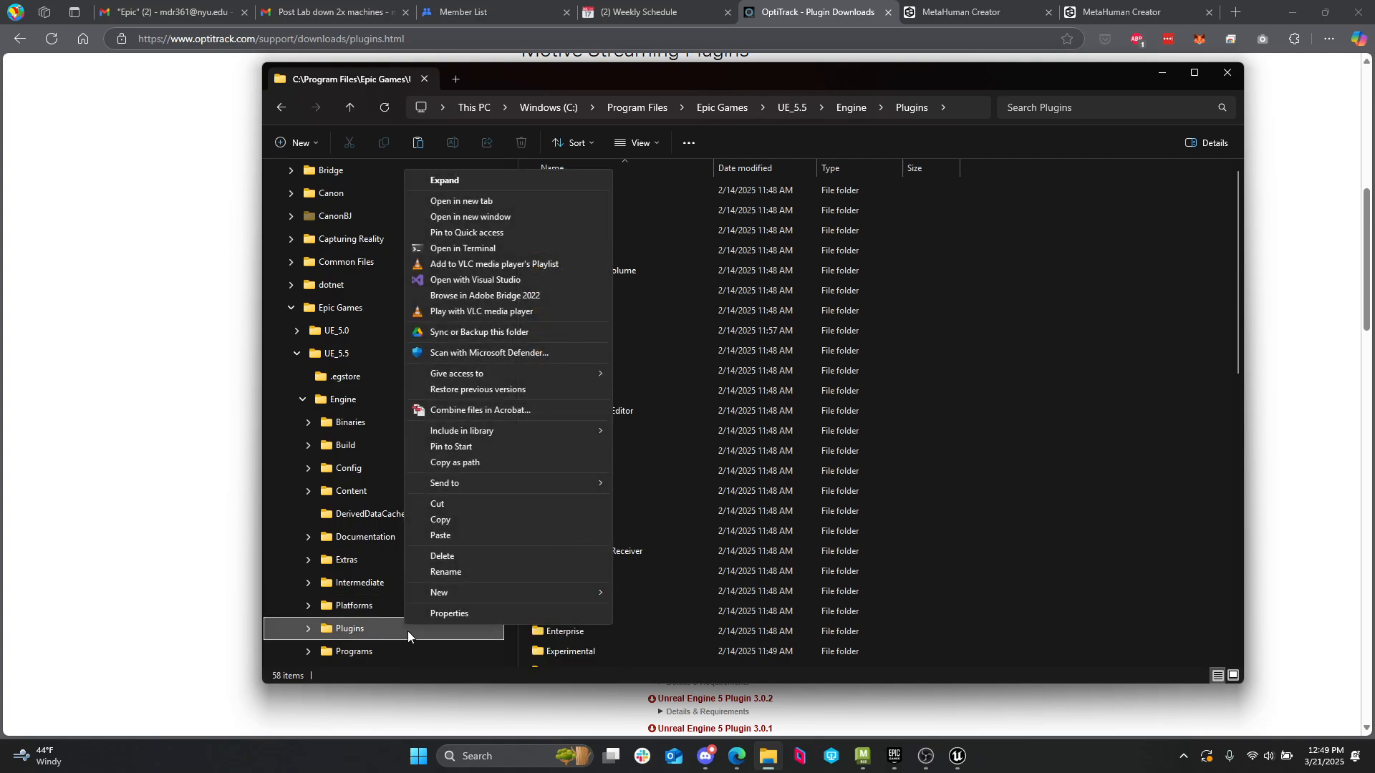
{"action": "left_click", "coordinate": [466, 531]}
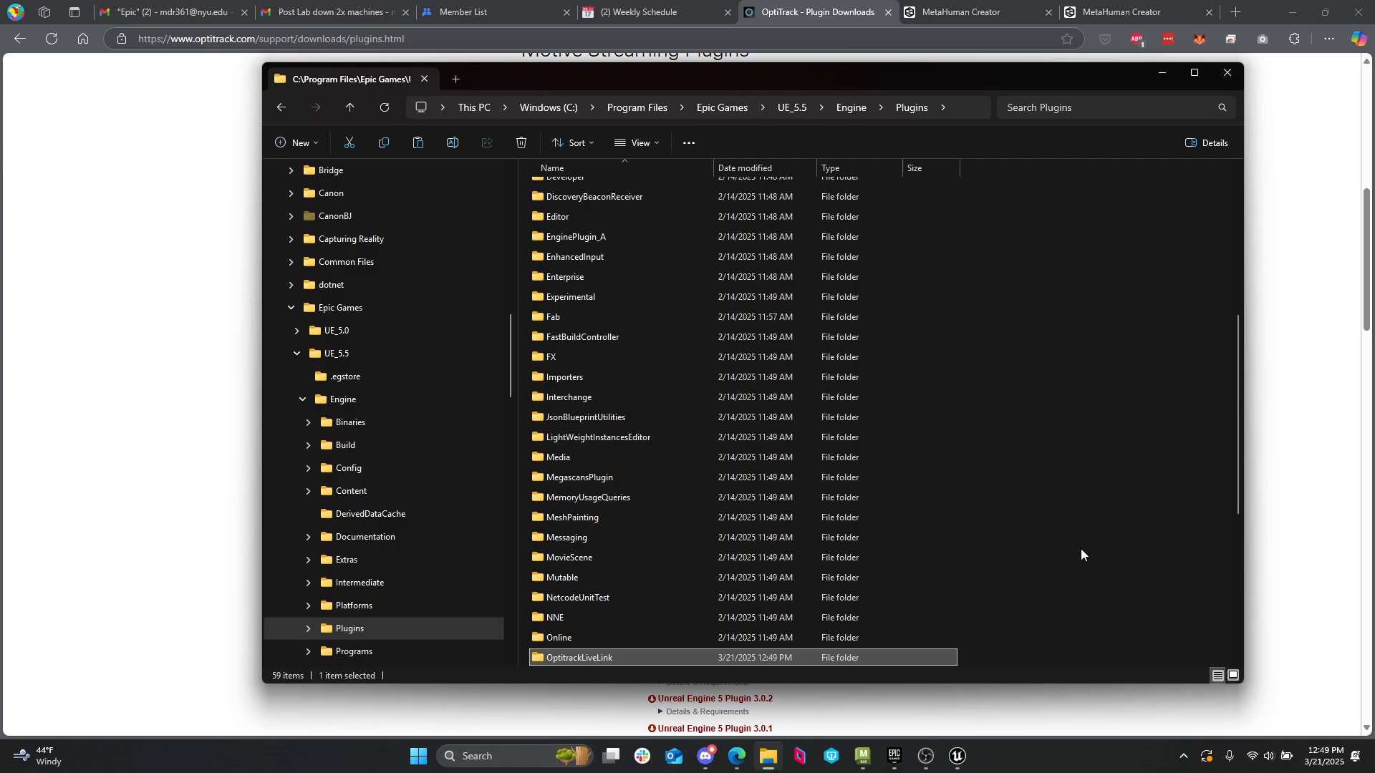
{"action": "scroll", "coordinate": [1080, 549], "scroll_direction": "down", "scroll_amount": 3}
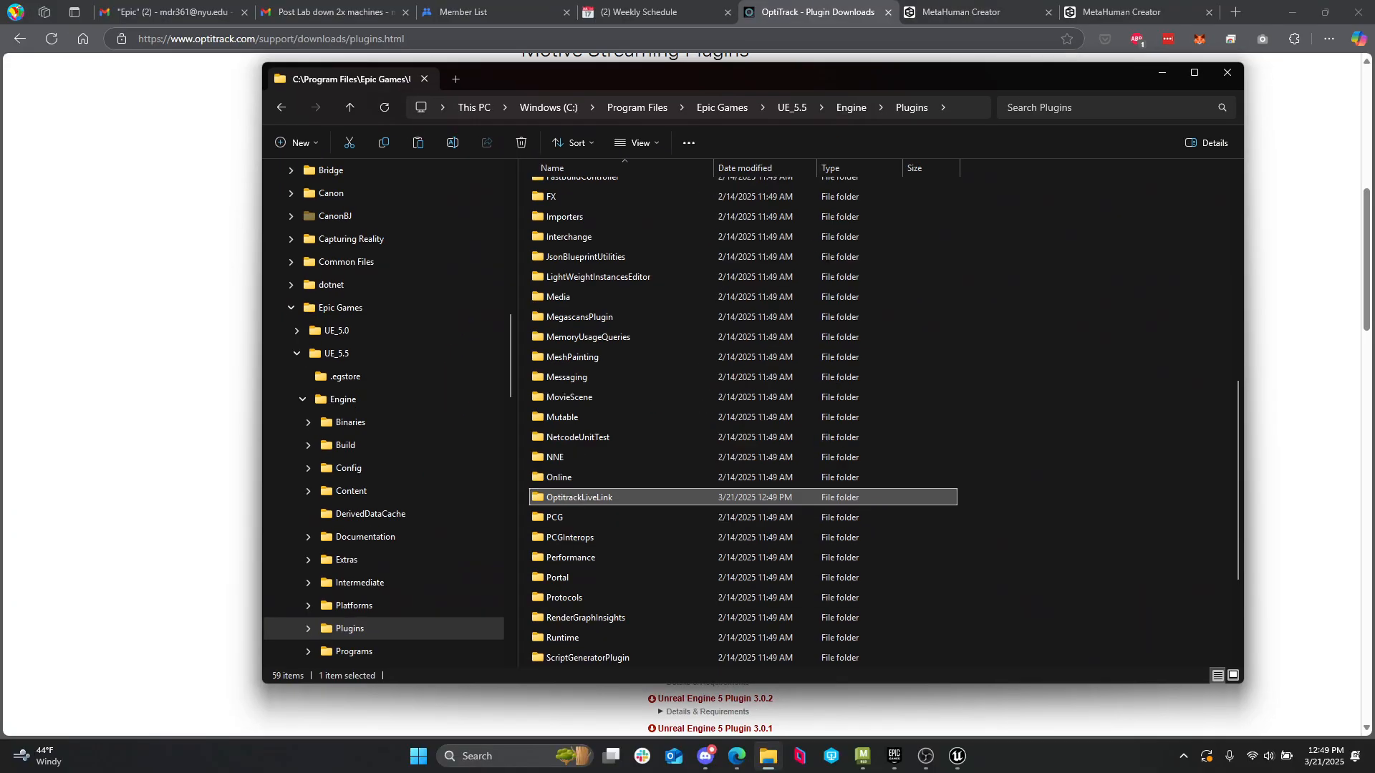
- Switch to Unreal Editor and search the project's plugins for "opti"
{"action": "left_click", "coordinate": [957, 756]}
{"action": "left_click", "coordinate": [1331, 46]}
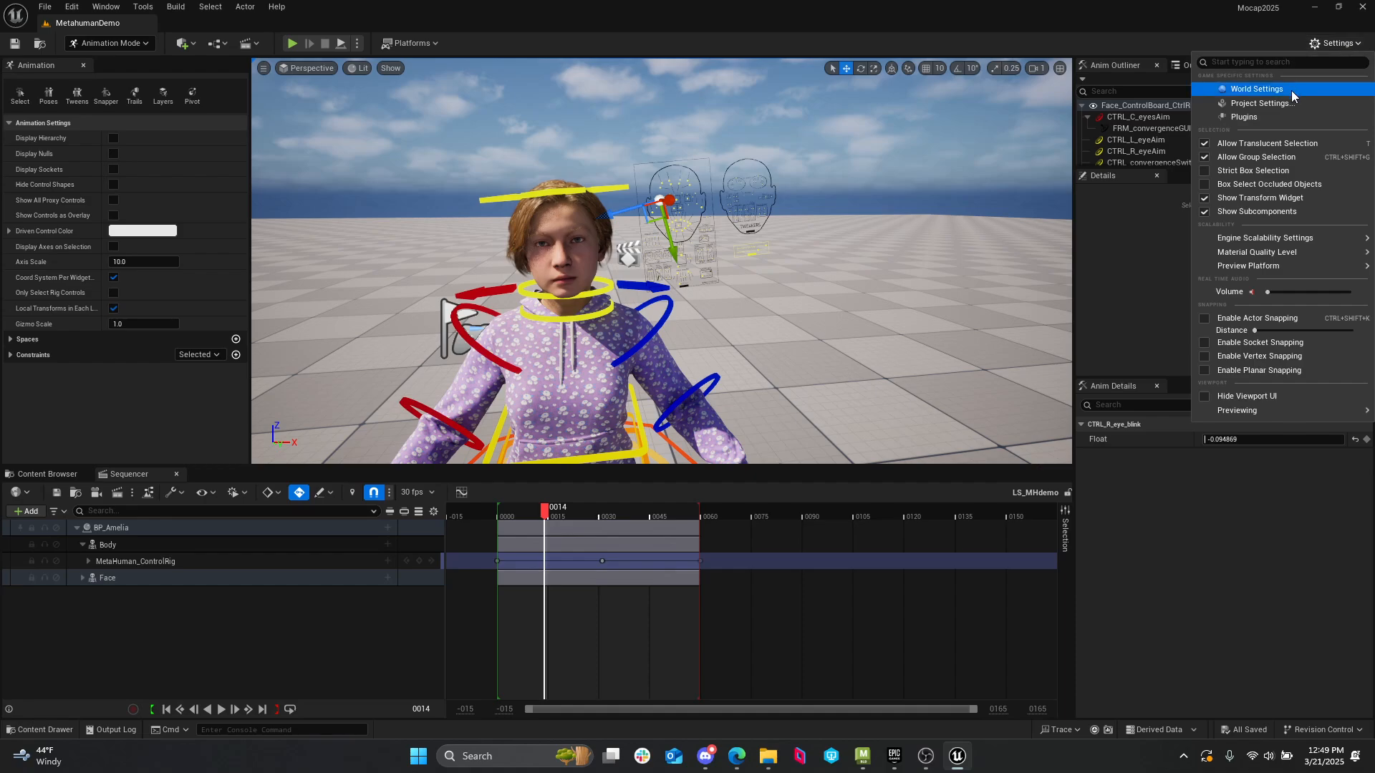
{"action": "left_click", "coordinate": [1262, 116]}
{"action": "type", "text": "opti"}
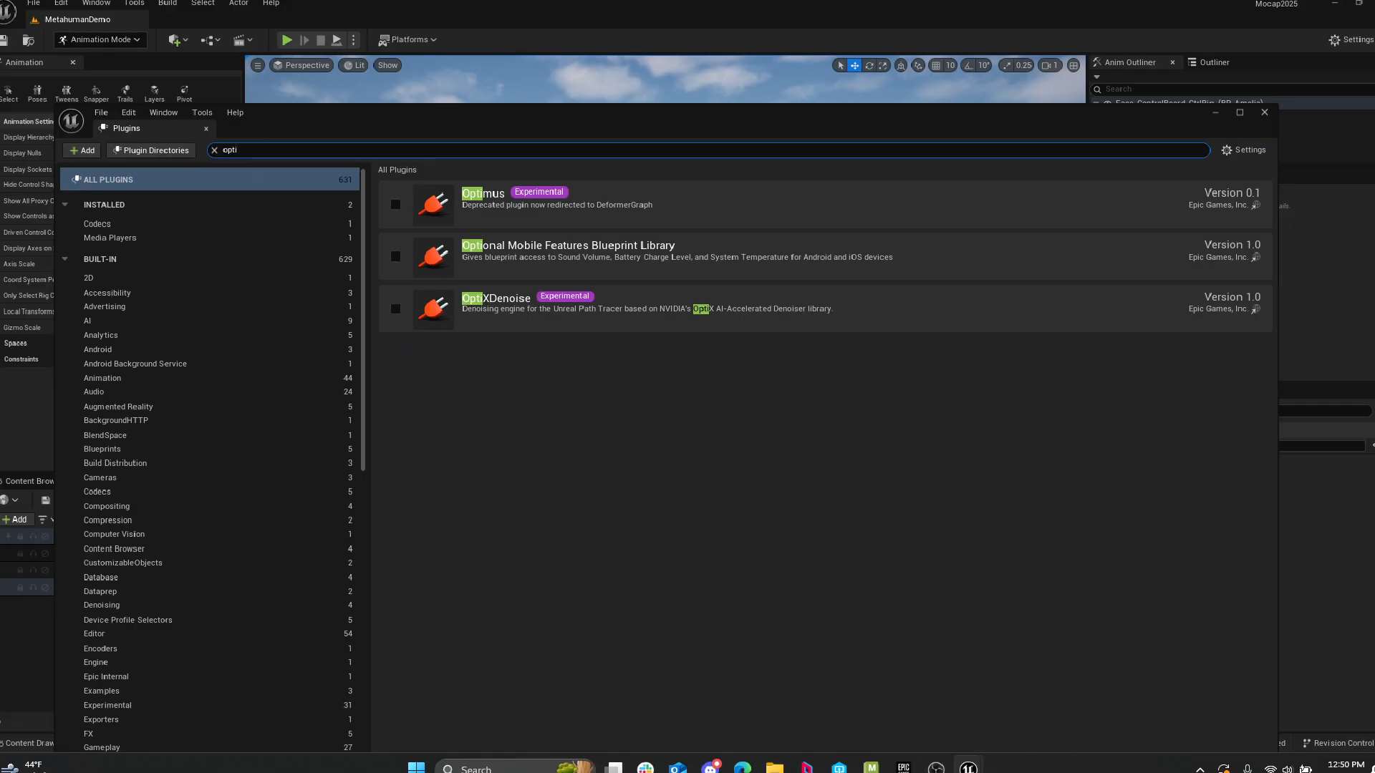
- Close Unreal Editor and relaunch the Mocap2025 project from the Epic Games Launcher library, leaving the launcher minimized
{"action": "left_click", "coordinate": [1240, 119]}
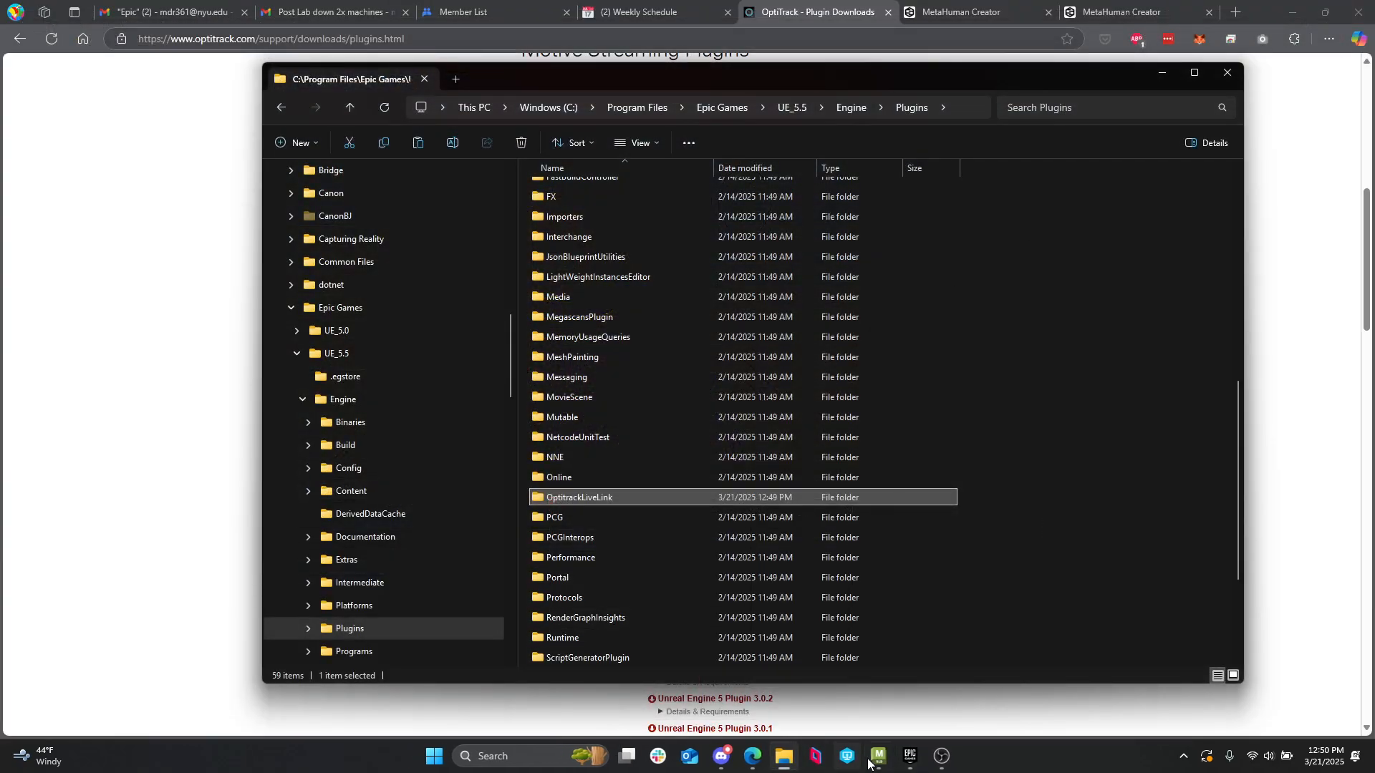
{"action": "left_click", "coordinate": [910, 756]}
{"action": "scroll", "coordinate": [414, 95], "scroll_direction": "up", "scroll_amount": 2}
{"action": "scroll", "coordinate": [414, 95], "scroll_direction": "up", "scroll_amount": 1}
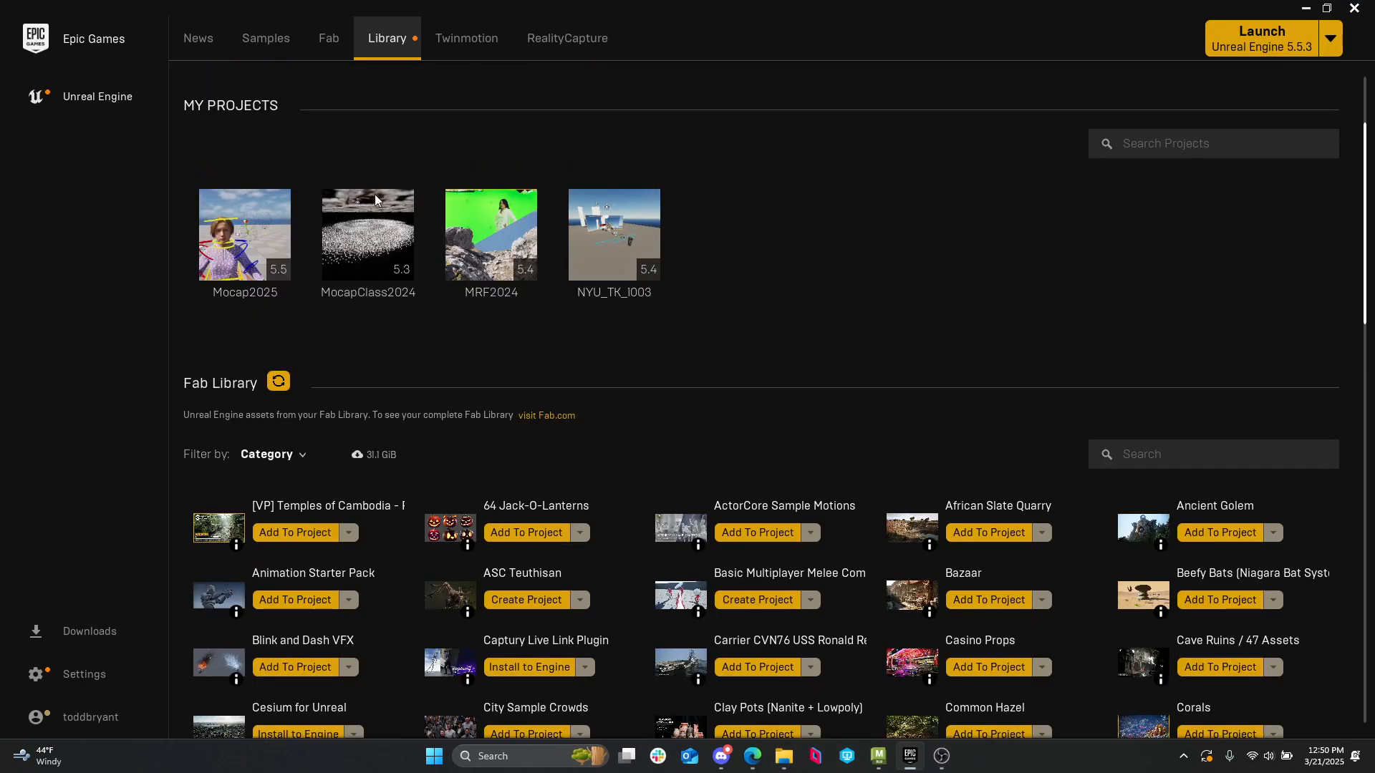
{"action": "double_click", "coordinate": [256, 206]}
{"action": "left_click", "coordinate": [1305, 11]}
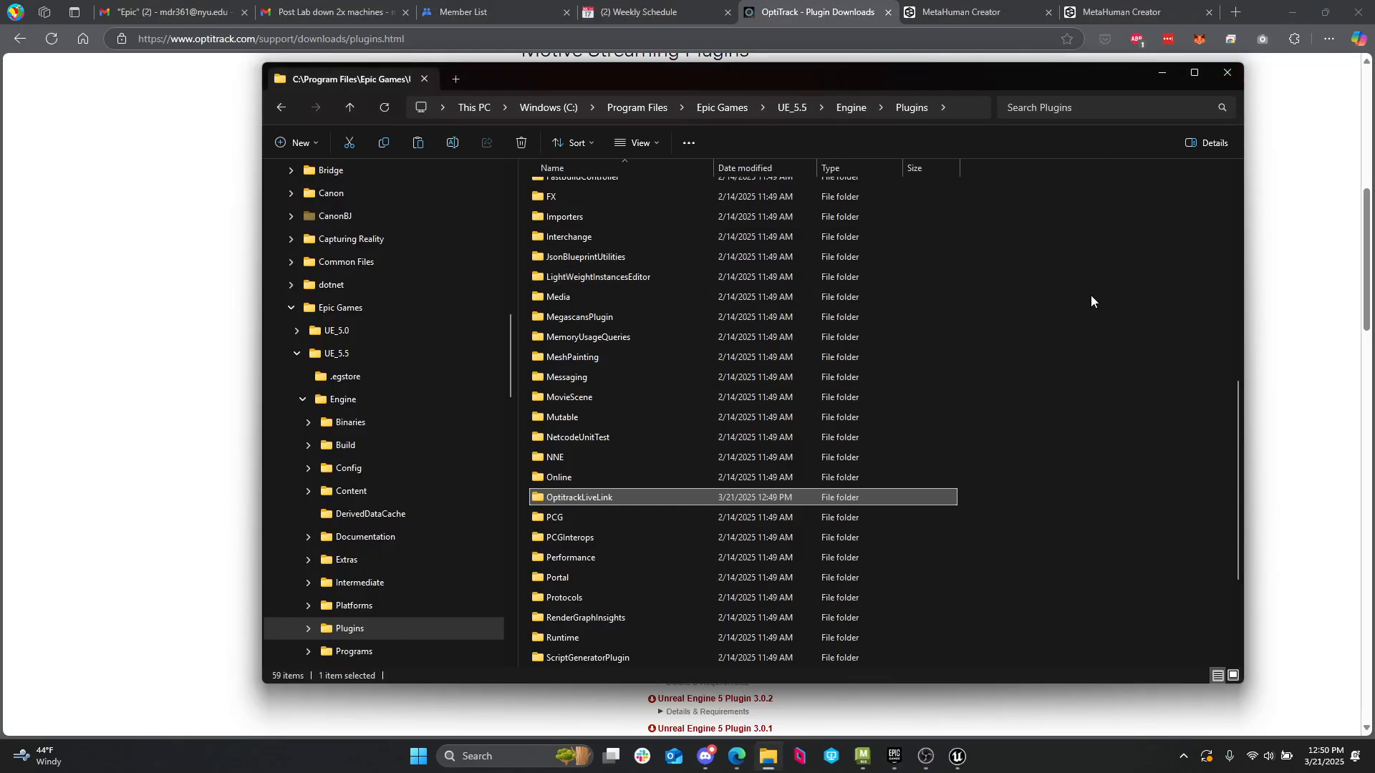
- Switch to the relaunched Mocap2025 editor, open its plugin browser and search for "opti"
{"action": "left_click", "coordinate": [953, 759]}
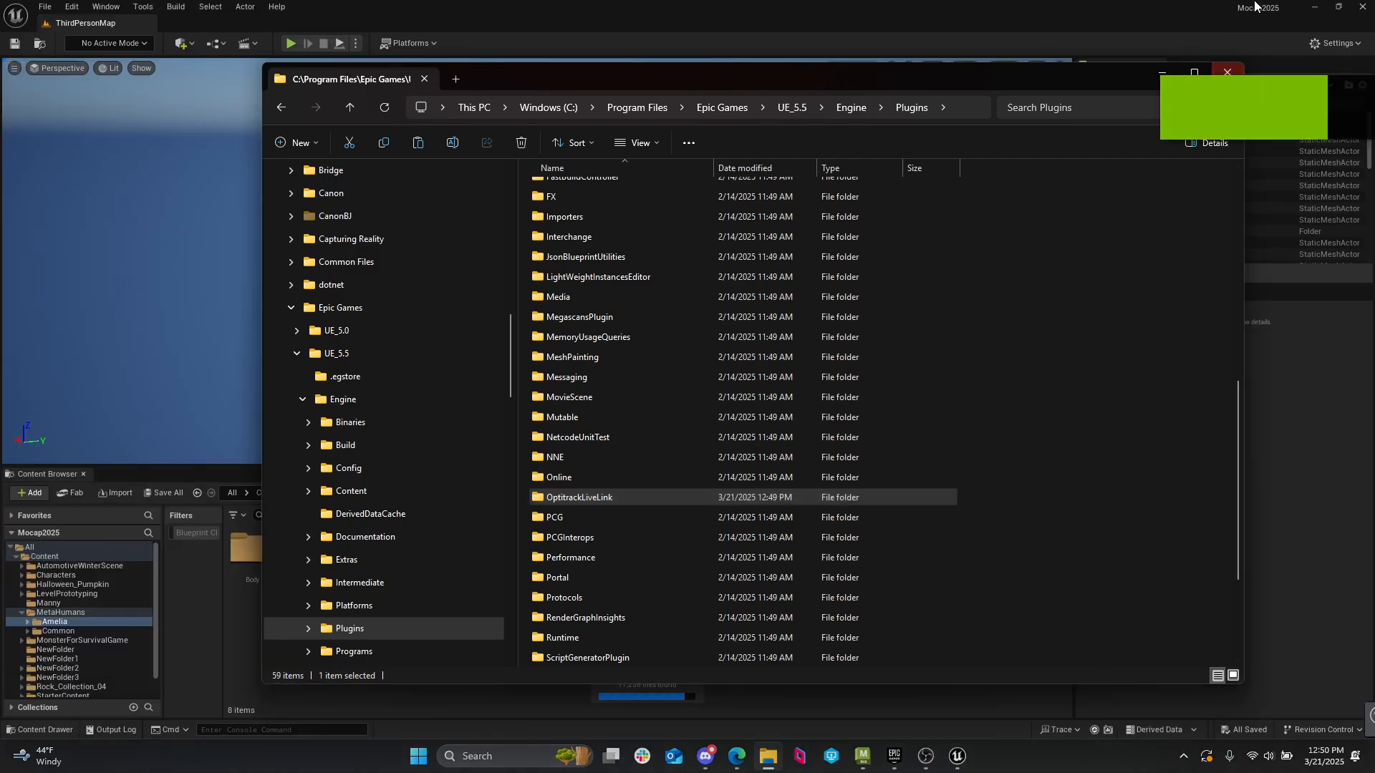
{"action": "left_click", "coordinate": [1319, 52]}
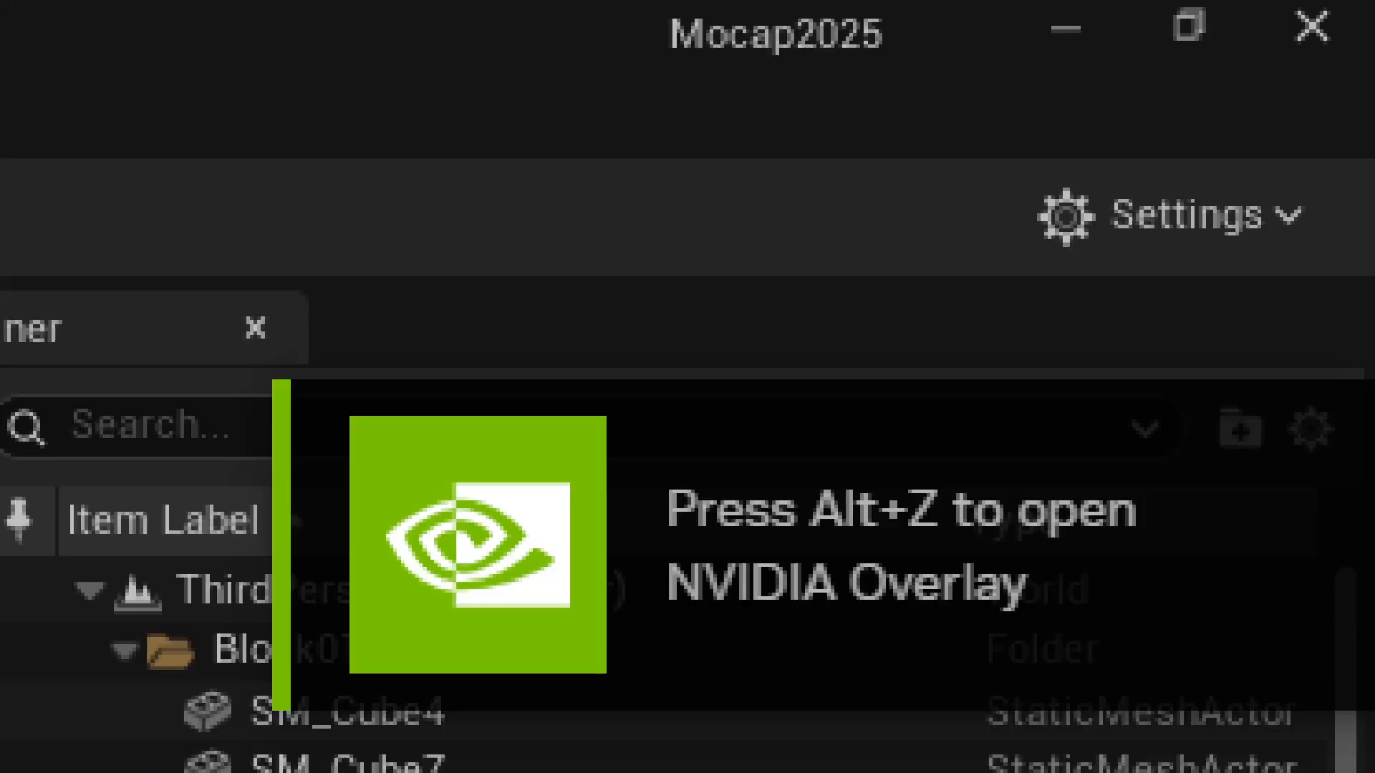
{"action": "left_click", "coordinate": [1185, 215]}
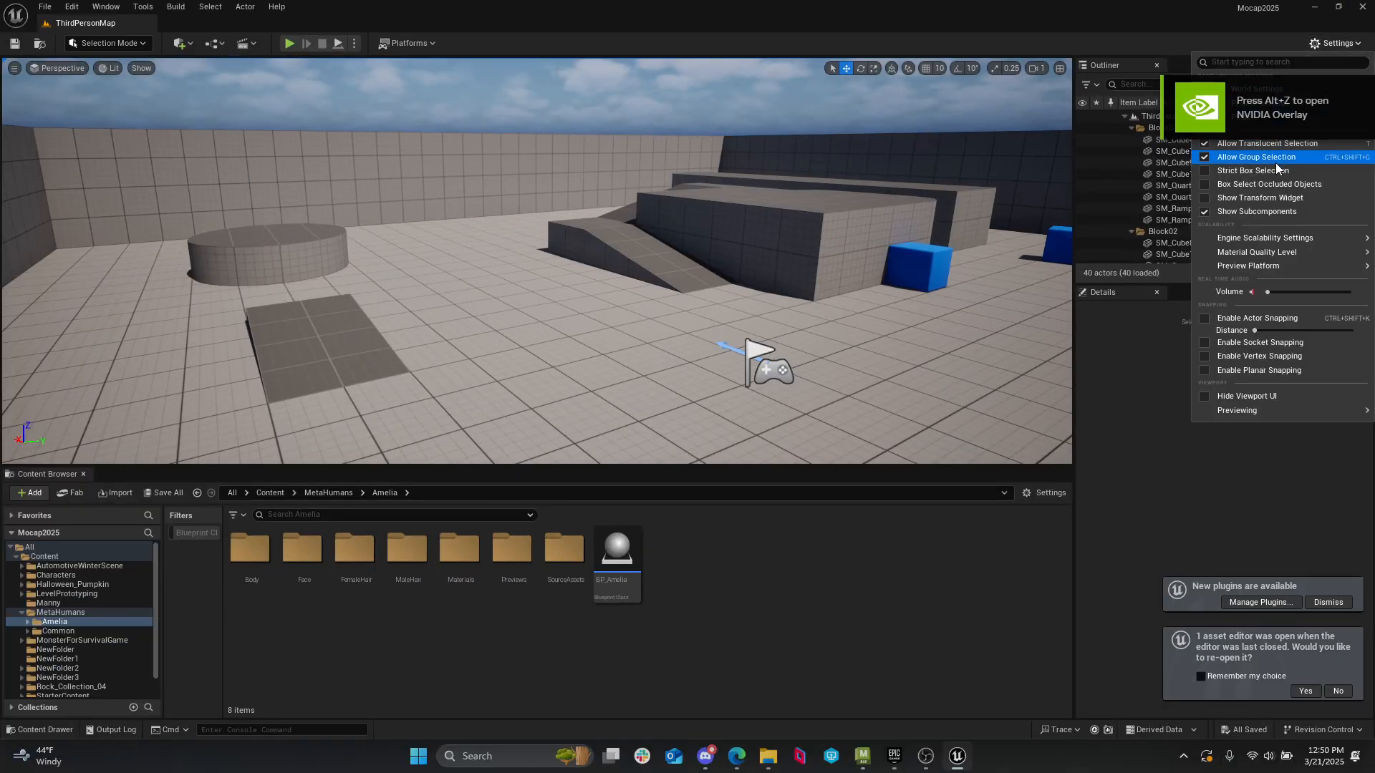
{"action": "left_click", "coordinate": [1266, 117]}
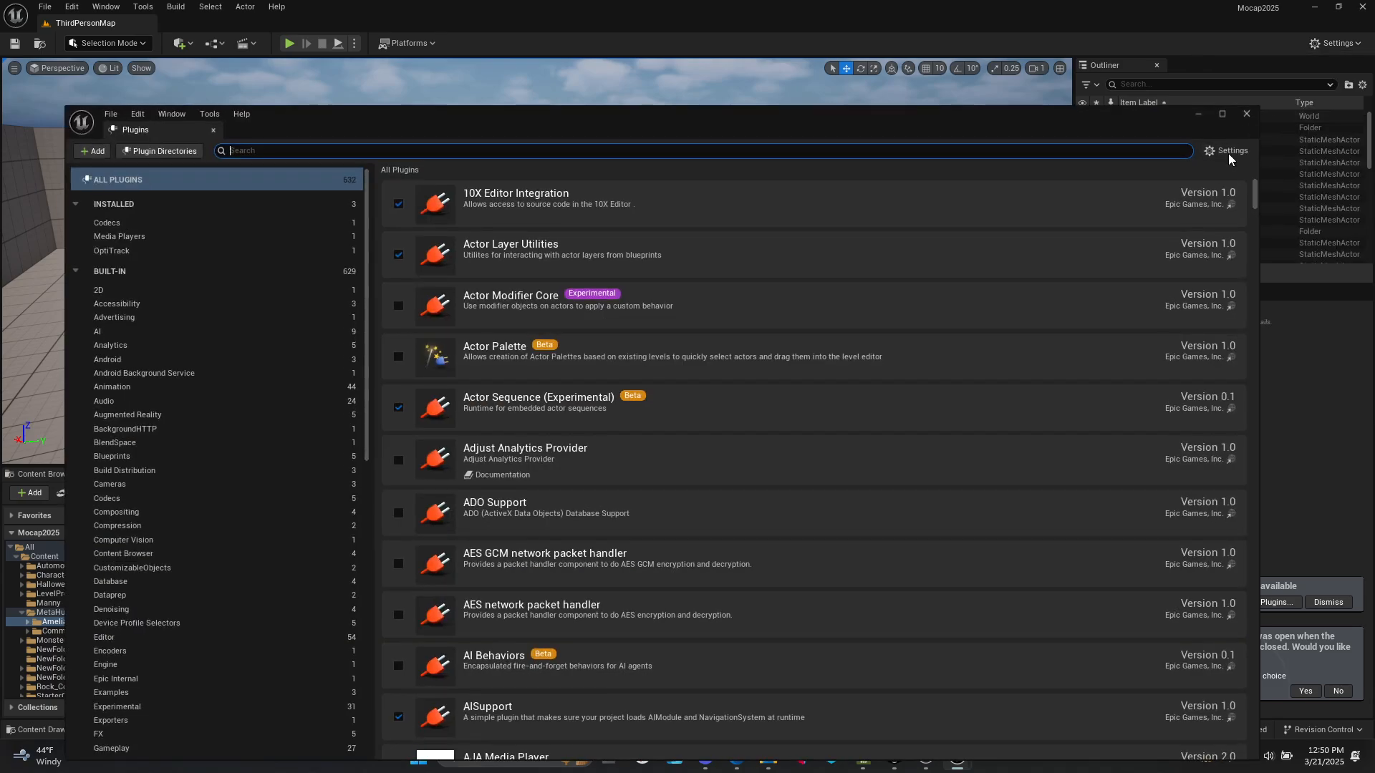
{"action": "type", "text": "opti"}
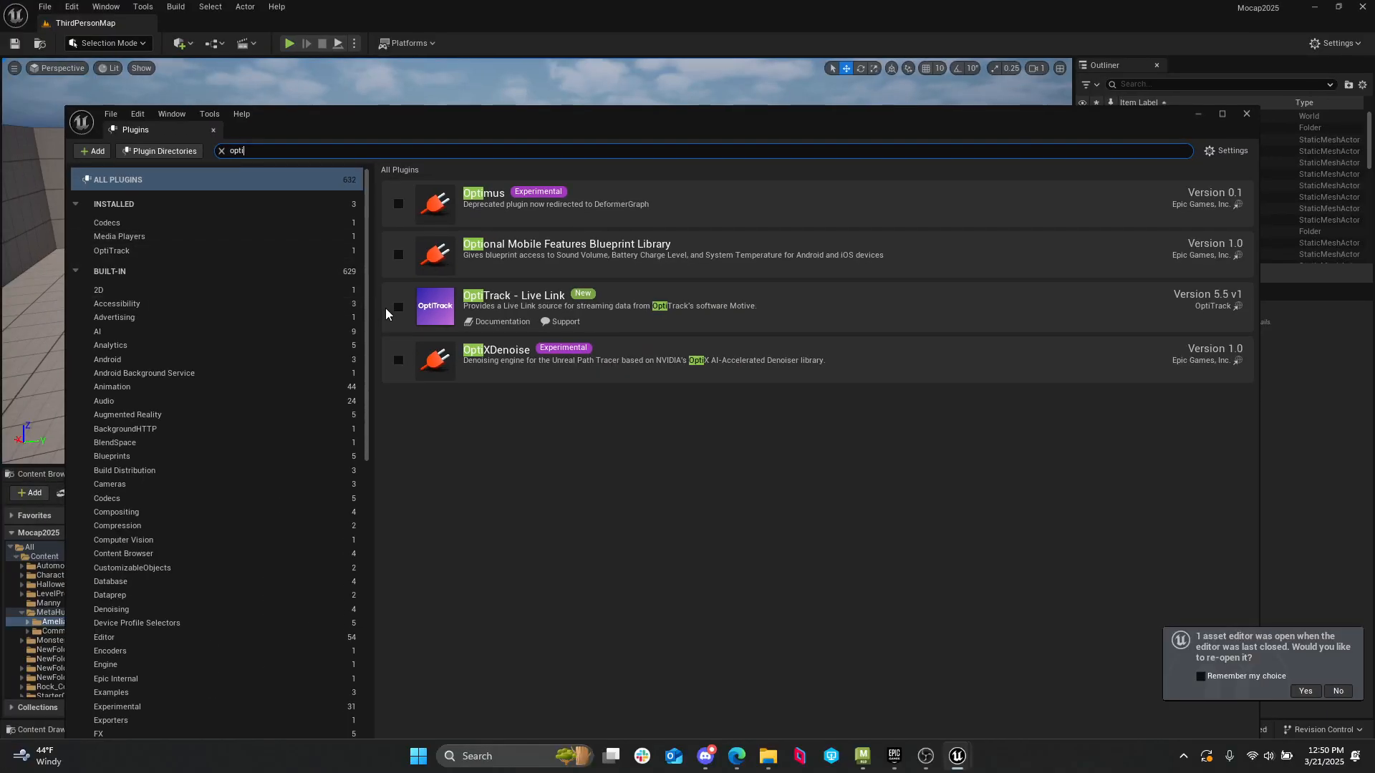
- Enable the OptiTrack - Live Link plugin and restart the editor to apply it, declining to reopen the previous asset editor and closing the plugin browser
{"action": "left_click", "coordinate": [146, 413]}
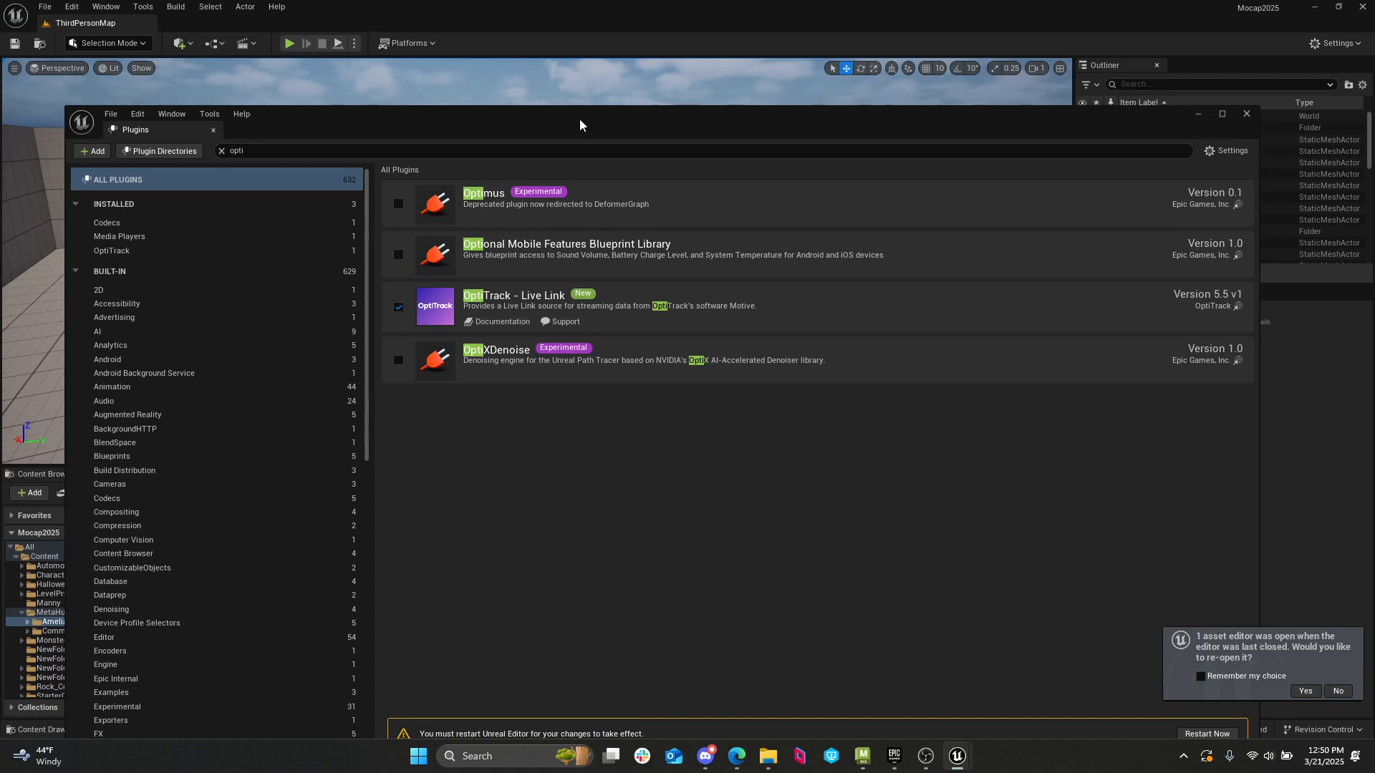
{"action": "left_click_drag", "start_coordinate": [578, 119], "coordinate": [558, 58]}
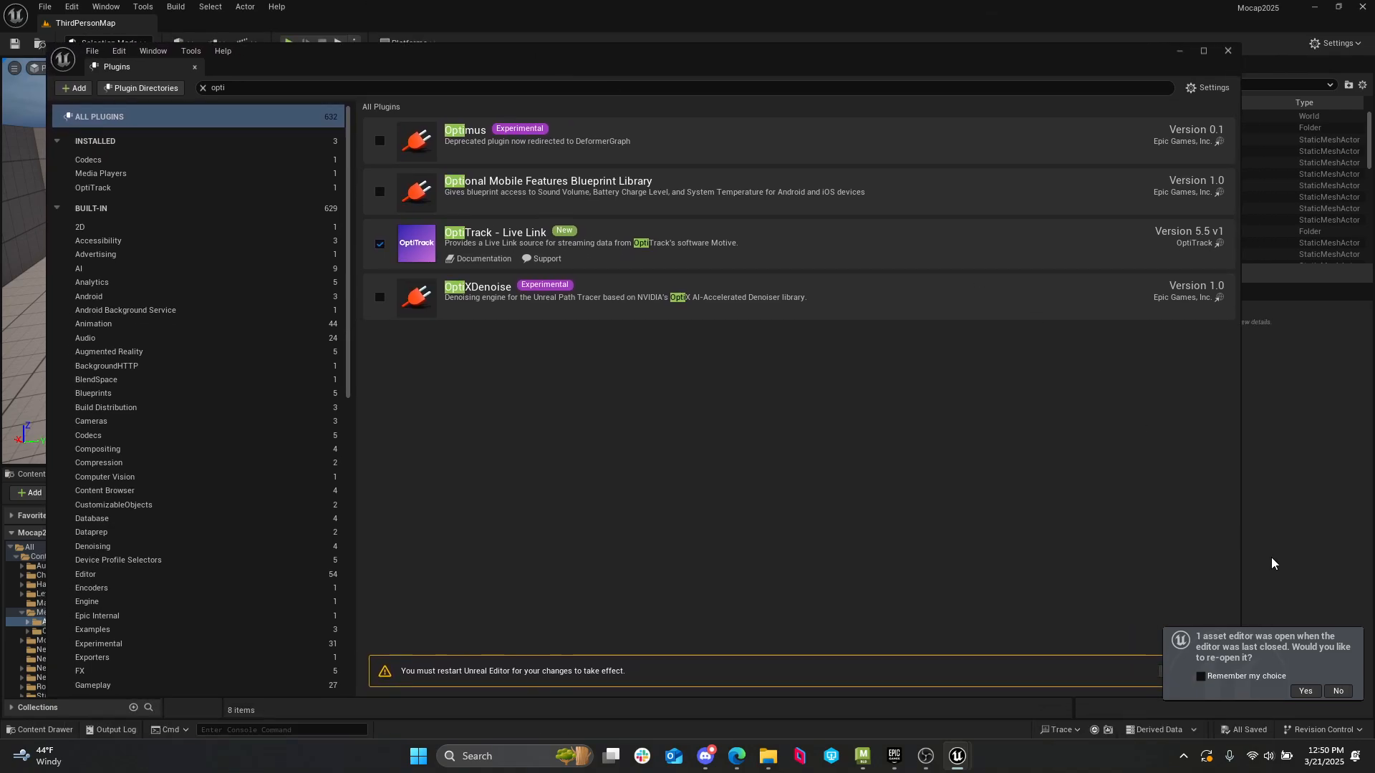
{"action": "left_click", "coordinate": [1337, 691]}
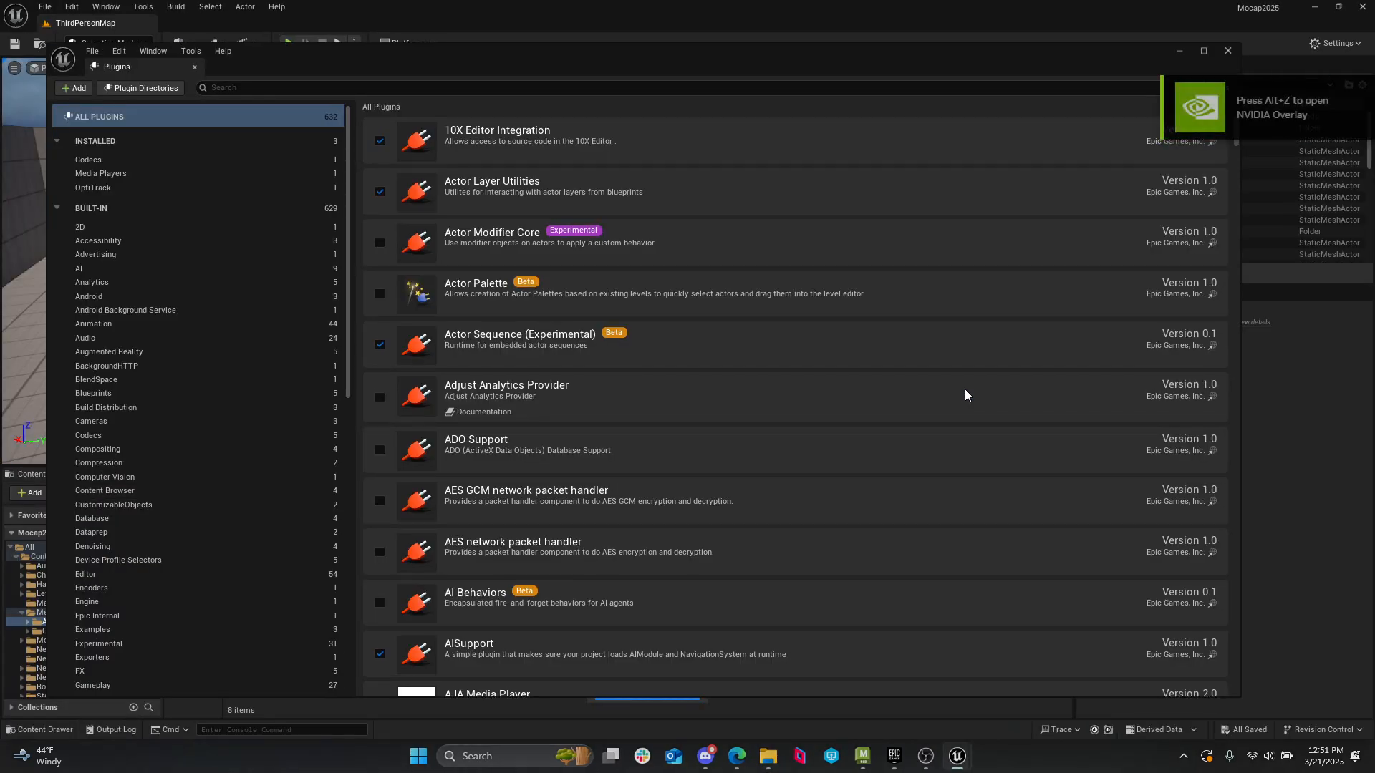
{"action": "left_click", "coordinate": [1227, 51]}
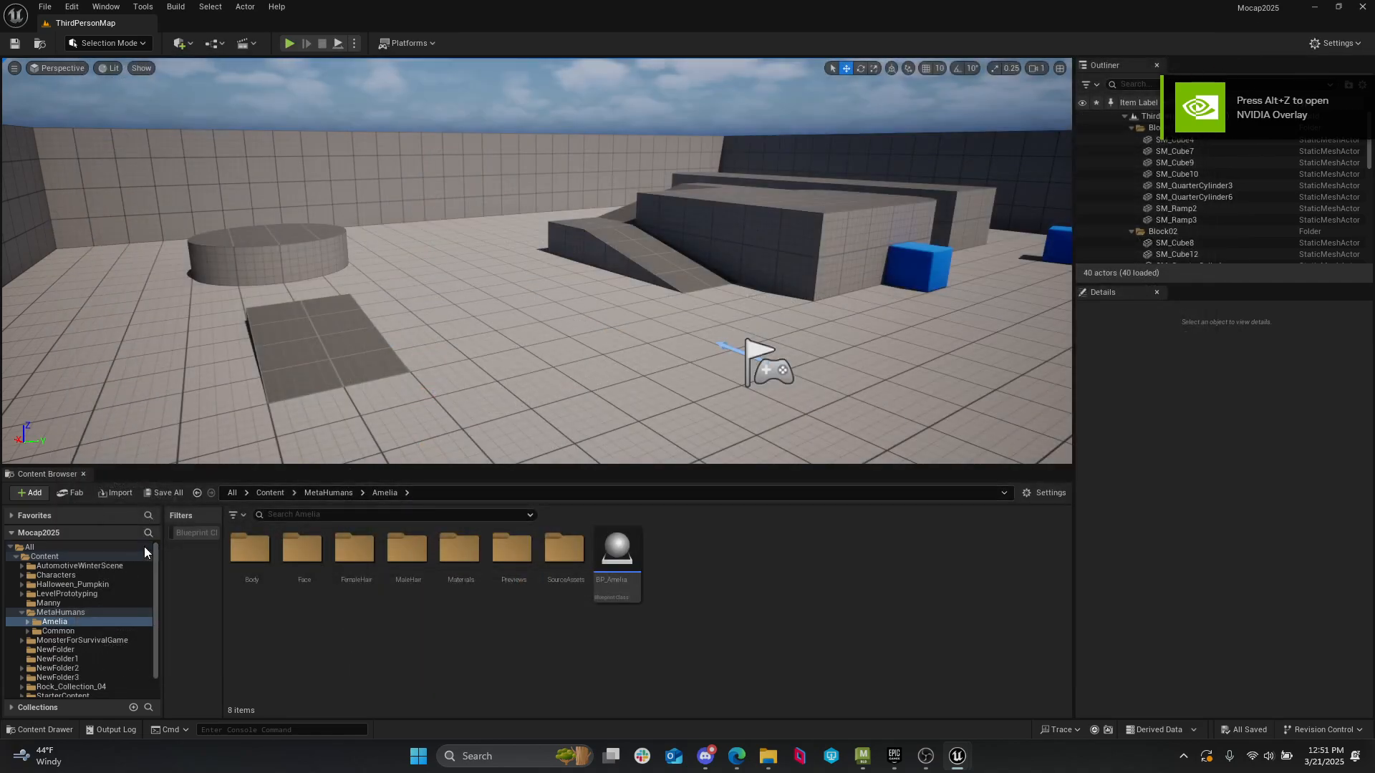
- Turn off Real-Time Thumbnails in the Content Browser's view options
{"action": "mouse_move", "coordinate": [155, 552]}
{"action": "left_mouse_down"}
{"action": "mouse_move", "coordinate": [161, 605]}
{"action": "mouse_move", "coordinate": [150, 557]}
{"action": "left_mouse_up"}
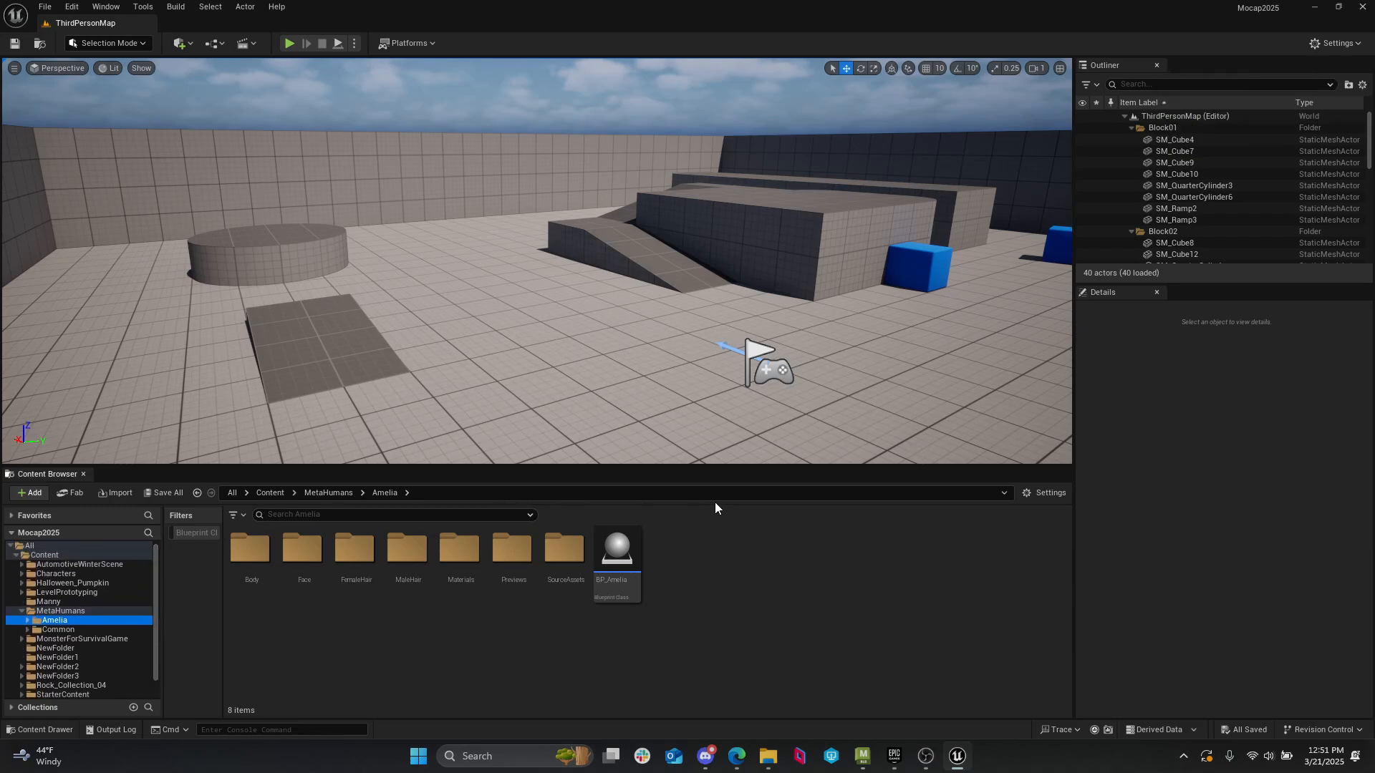
{"action": "left_click", "coordinate": [1027, 494]}
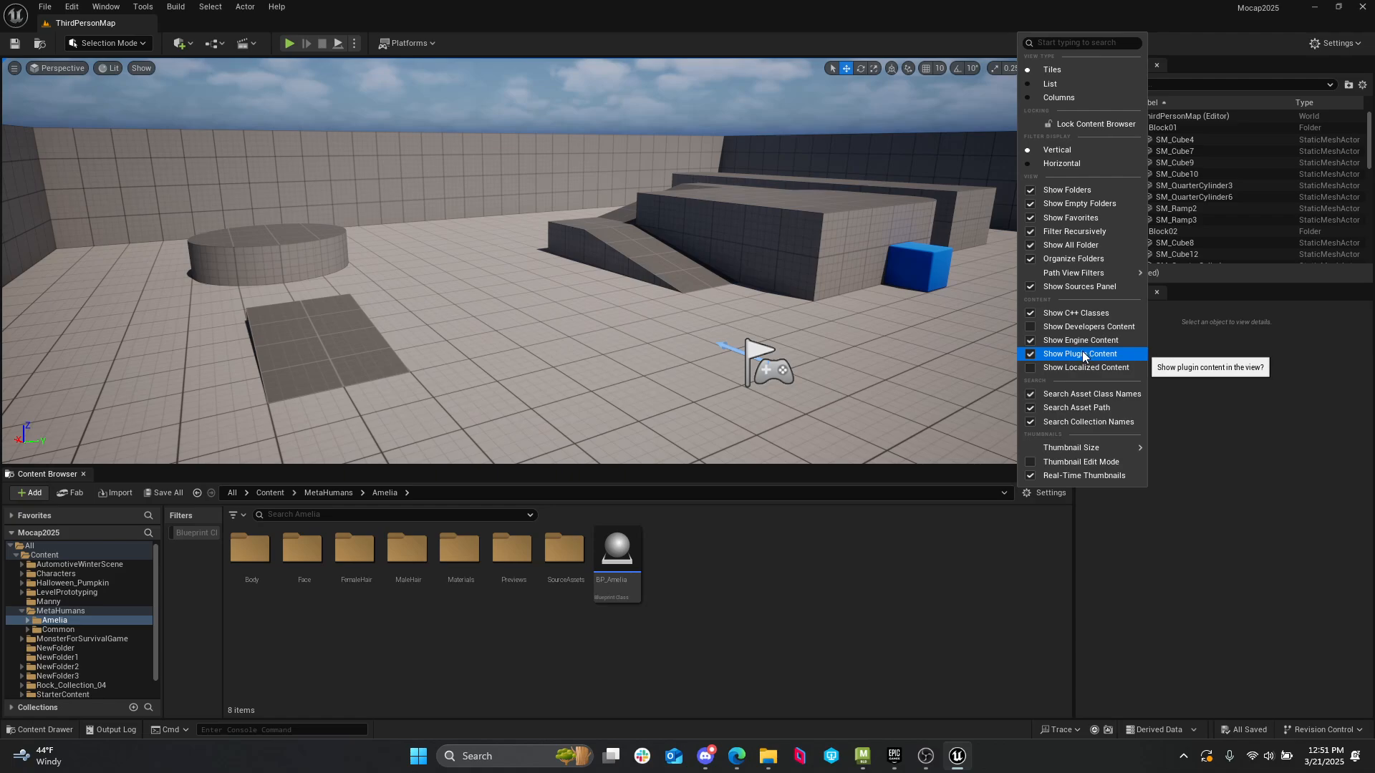
{"action": "left_click", "coordinate": [1087, 478]}
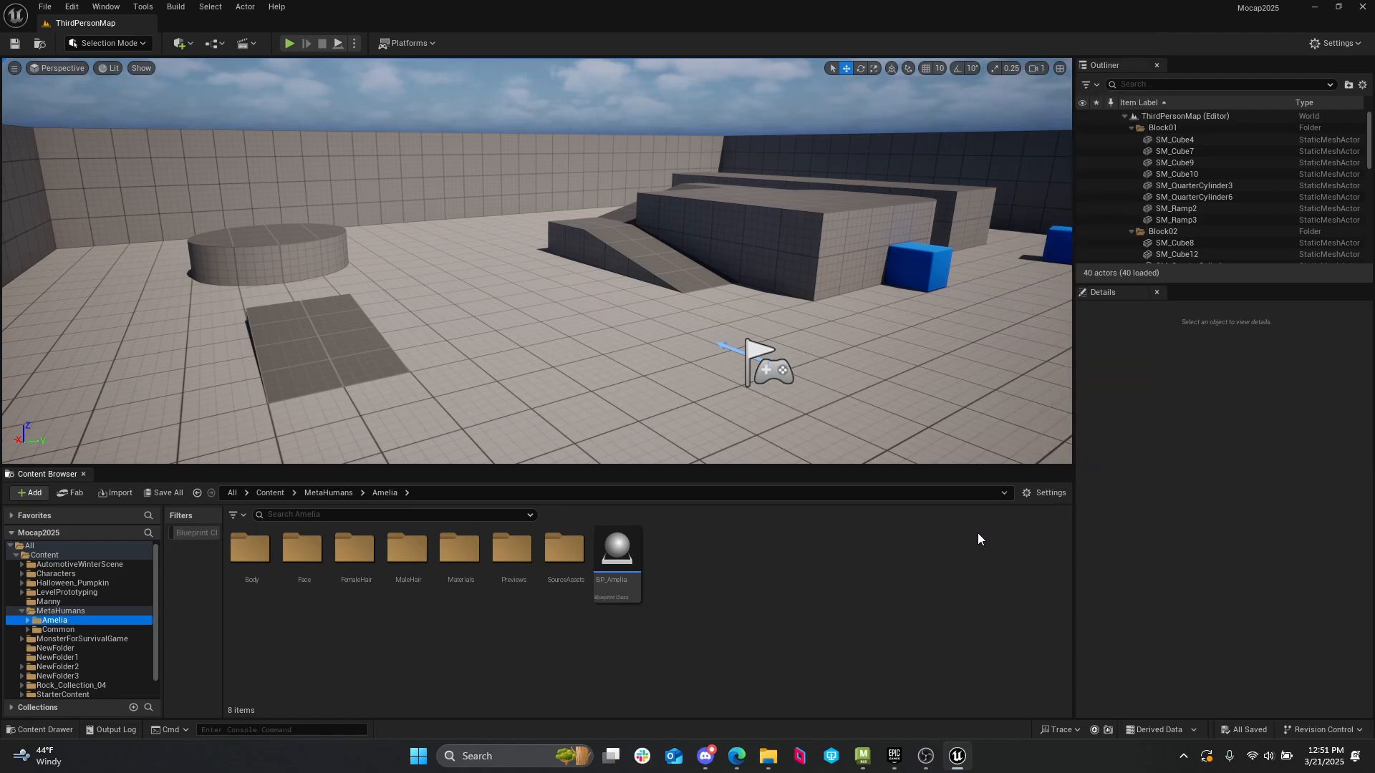
- Expand the Engine folder in the content tree and check the engine and plugin content display options
{"action": "scroll", "coordinate": [153, 637], "scroll_direction": "down", "scroll_amount": 2}
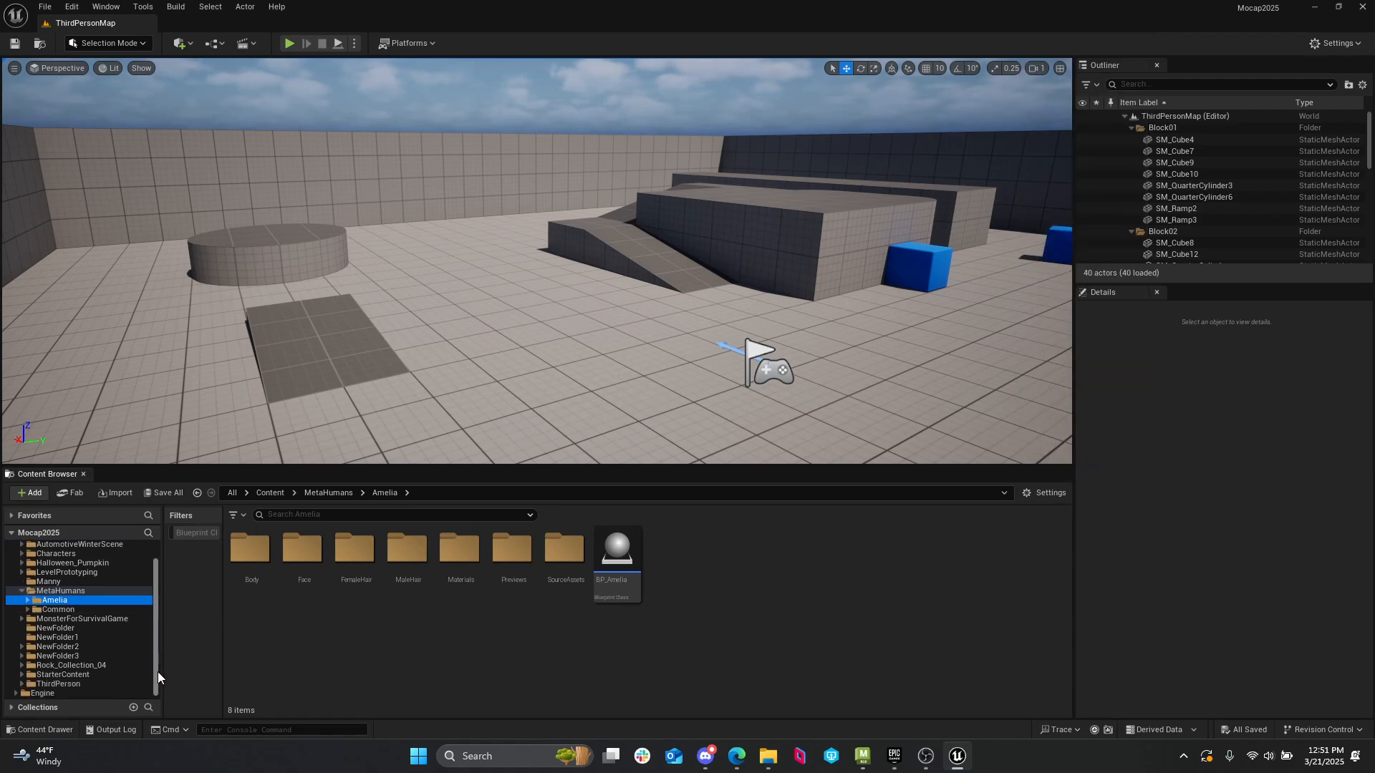
{"action": "left_click", "coordinate": [16, 693]}
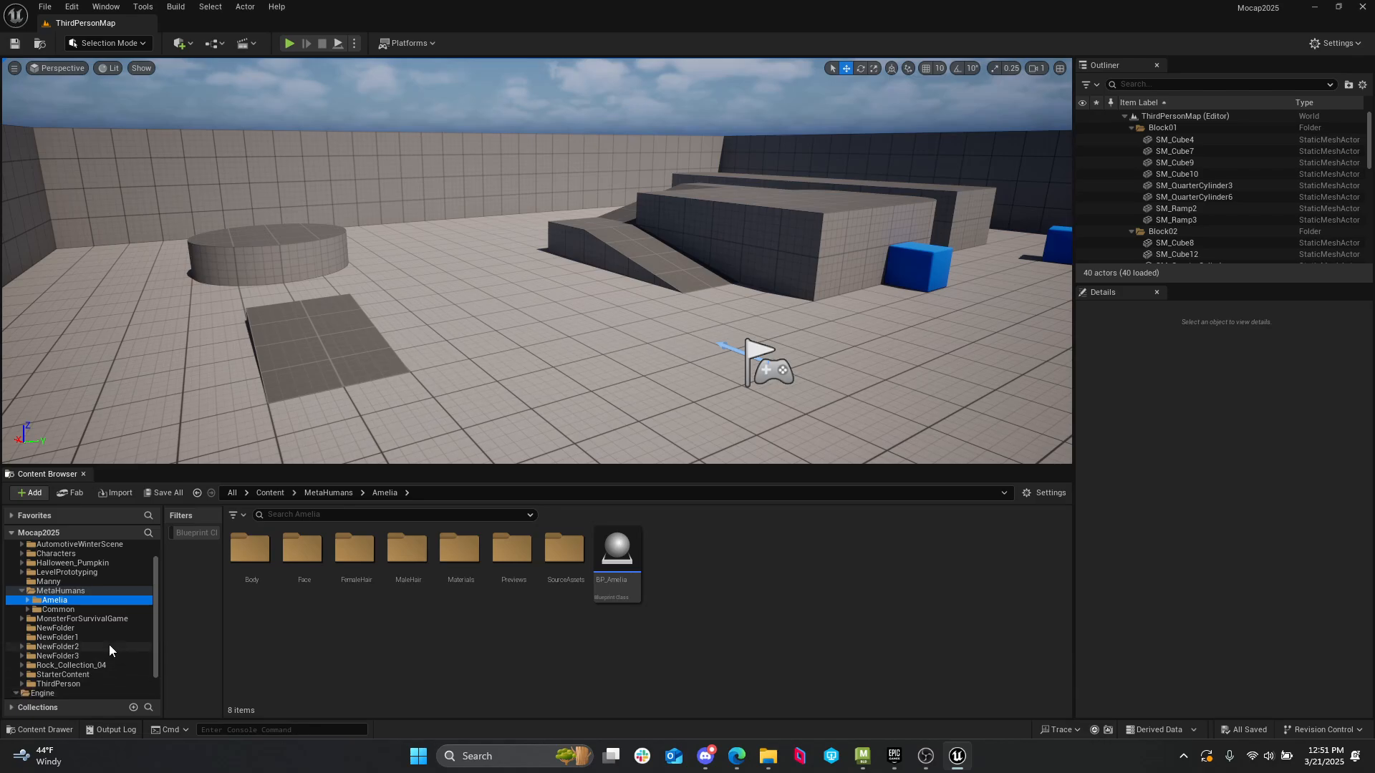
{"action": "scroll", "coordinate": [103, 653], "scroll_direction": "down", "scroll_amount": 3}
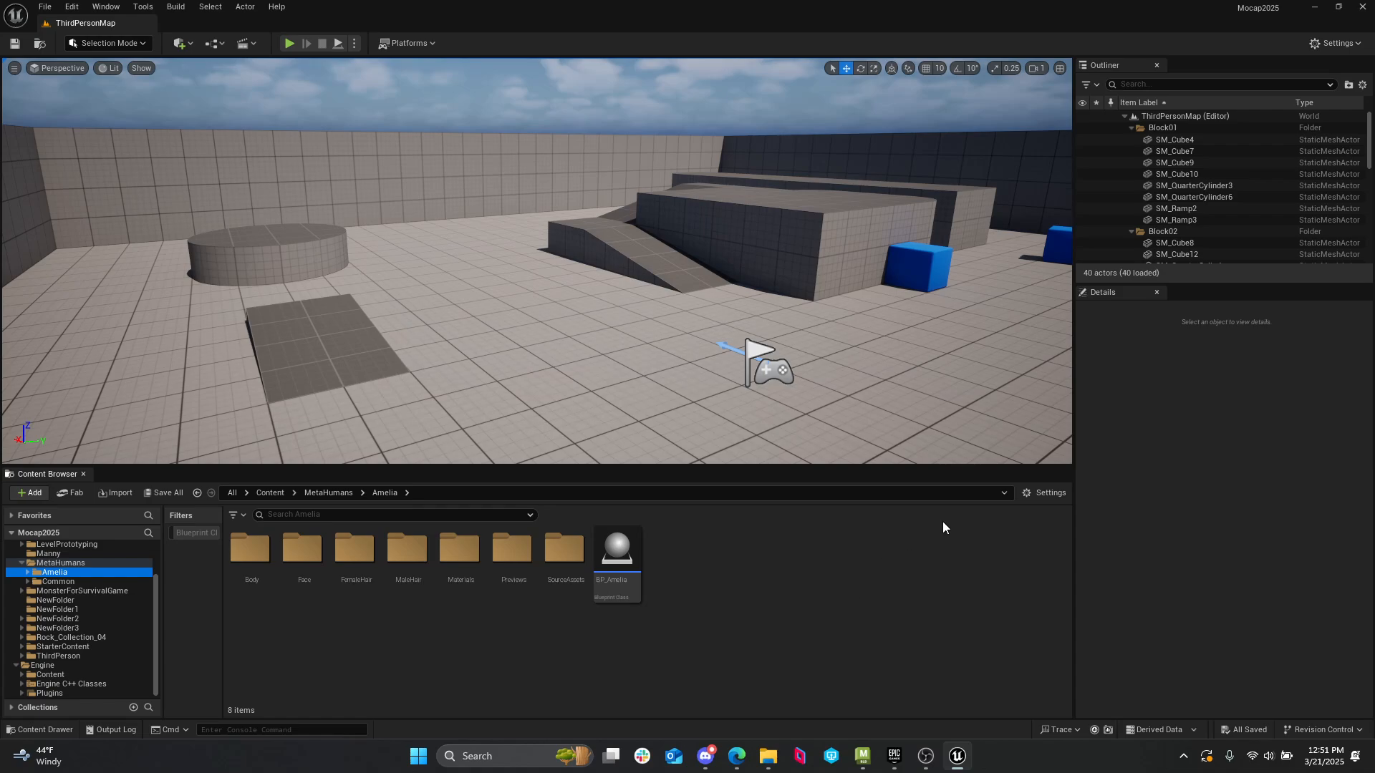
{"action": "left_click", "coordinate": [1040, 494]}
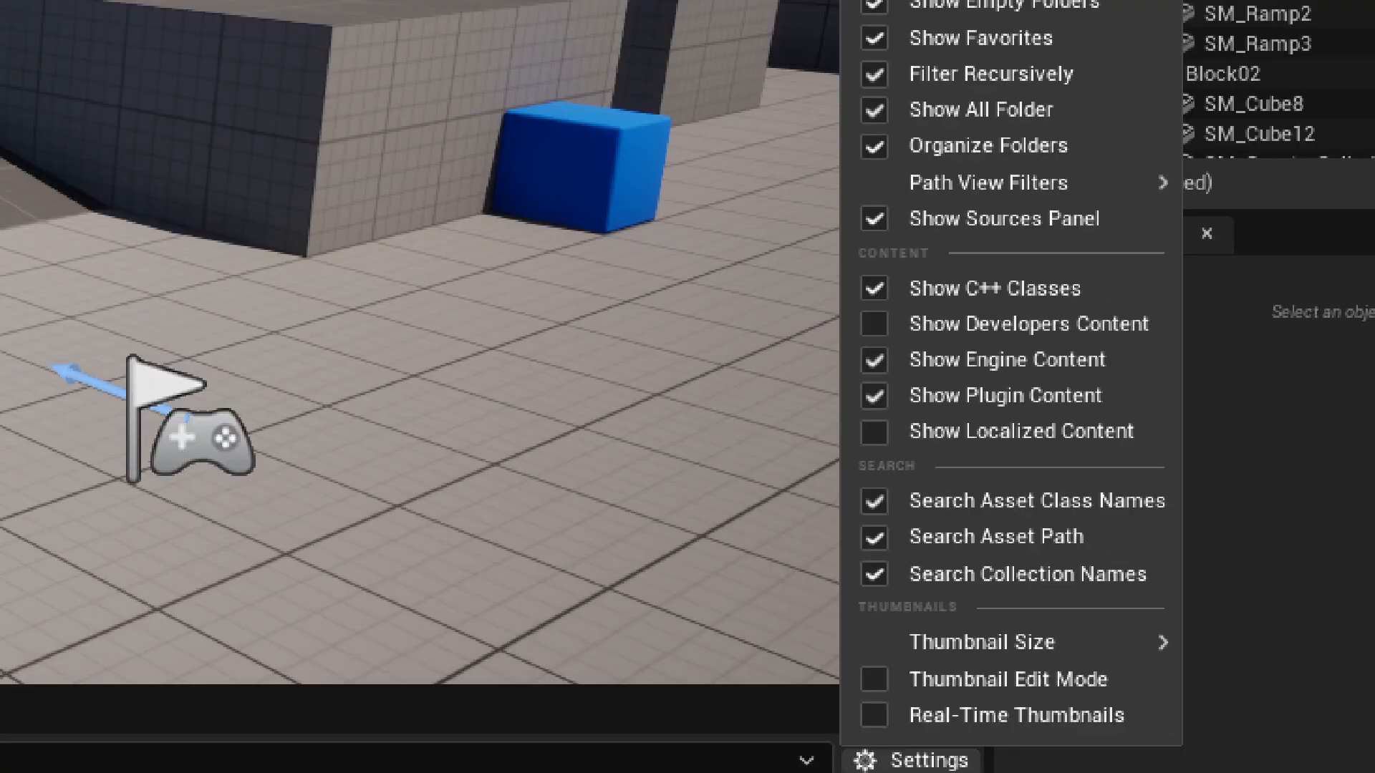
{"action": "left_click", "coordinate": [934, 521]}
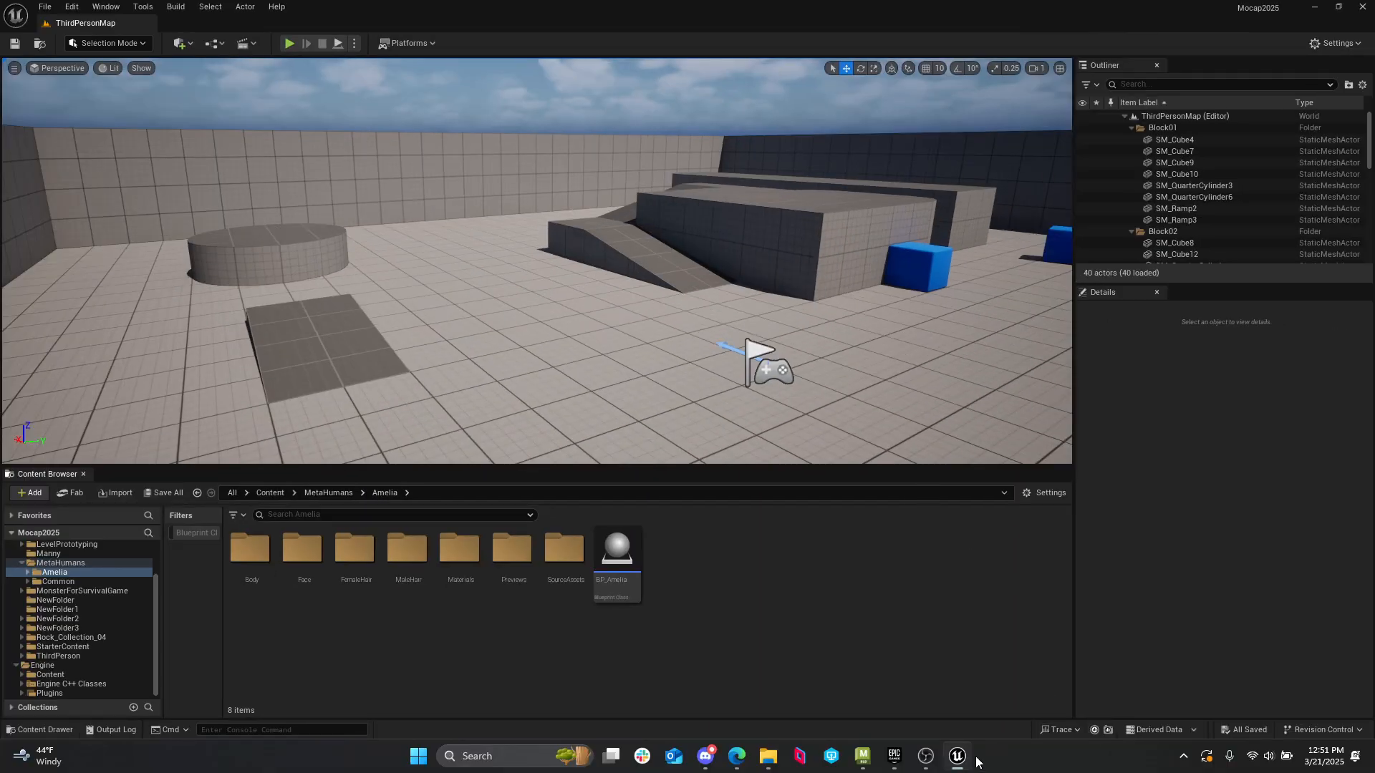
{"action": "mouse_move", "coordinate": [965, 756]}
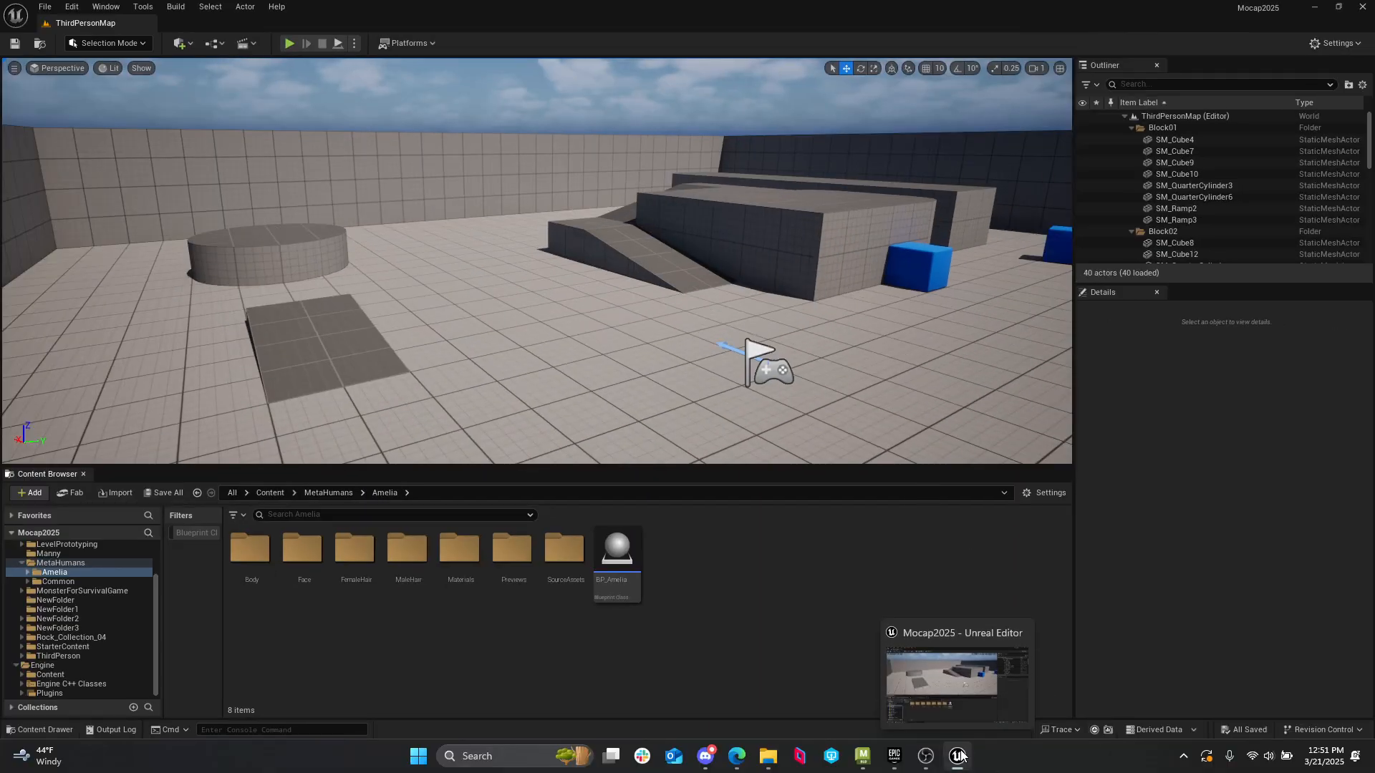
{"action": "mouse_move", "coordinate": [943, 706]}
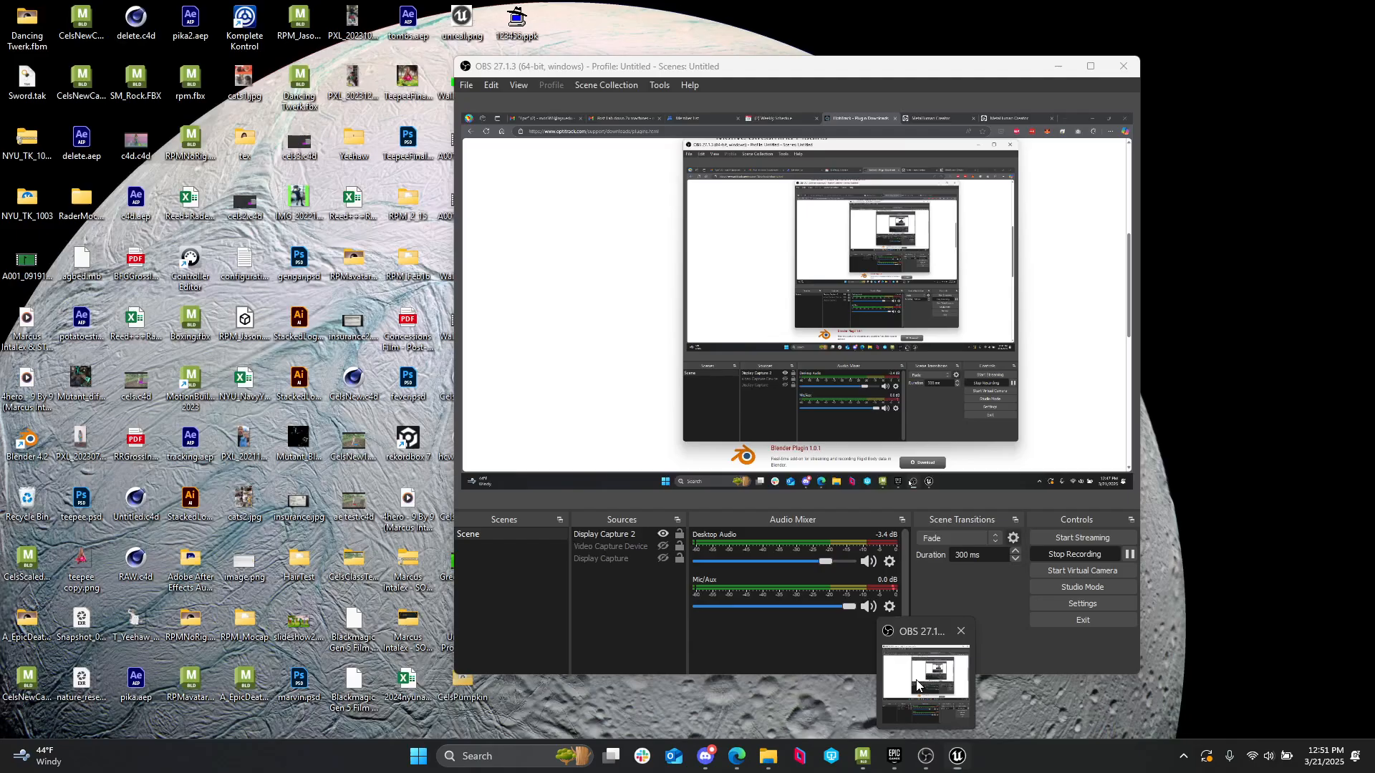
{"action": "left_click", "coordinate": [920, 677]}
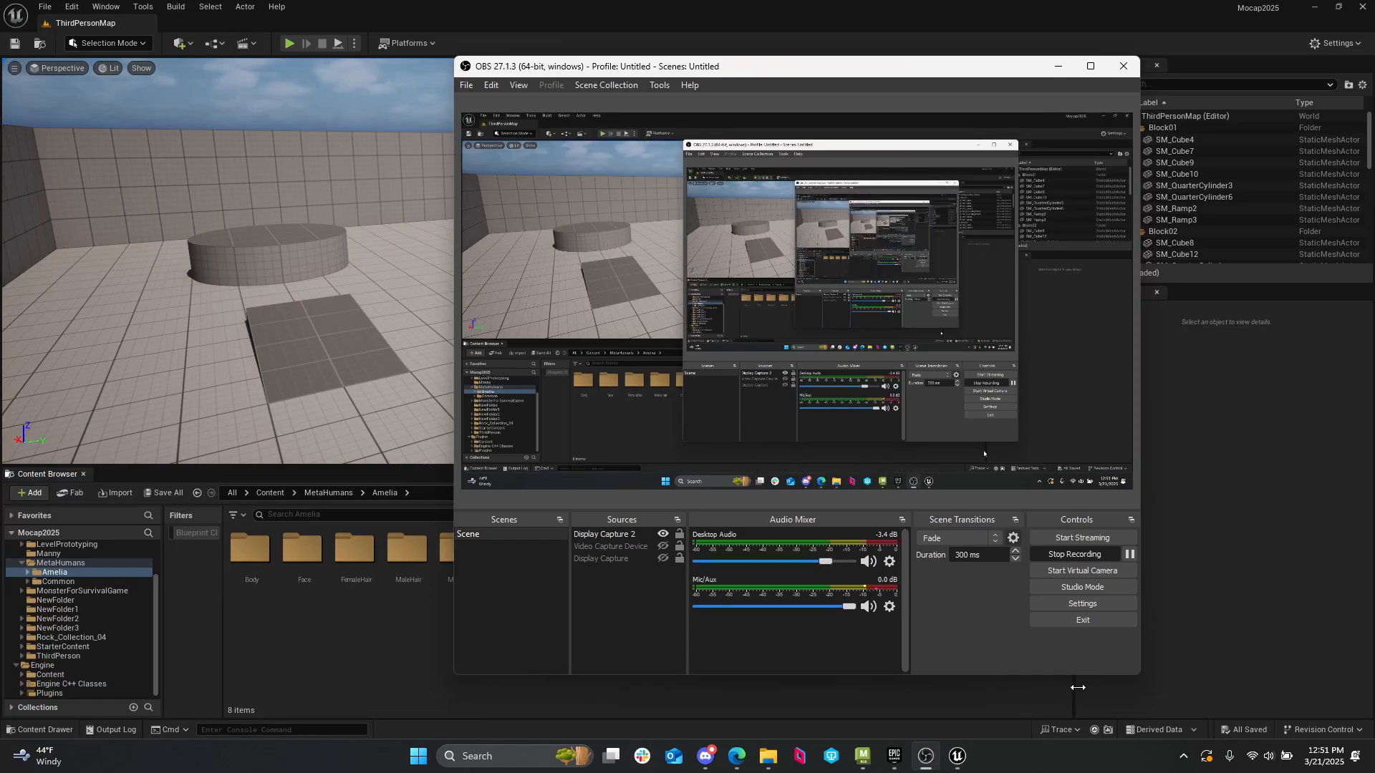
{"action": "left_click", "coordinate": [1275, 514]}
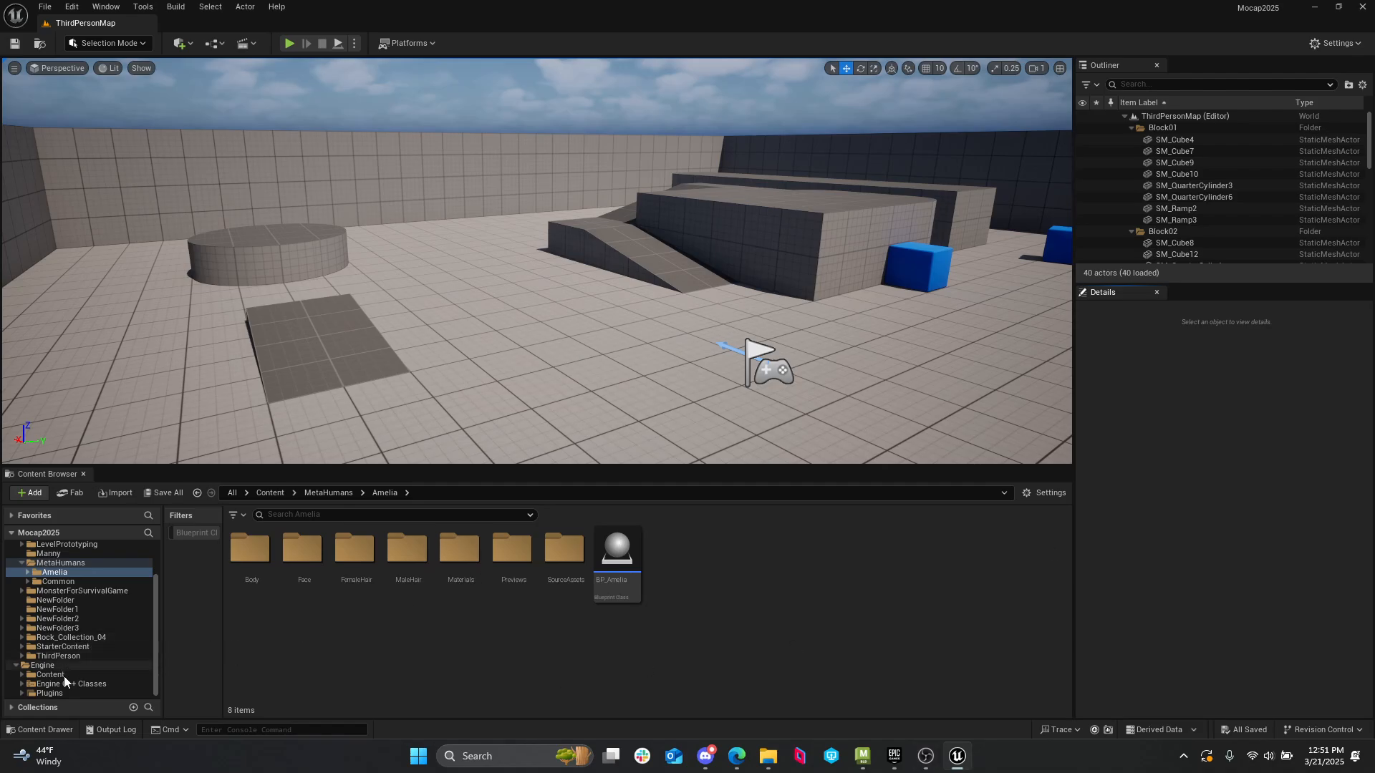
- Open and expand the Engine Plugins folder in the content tree and enlarge the Content Browser over the viewport
{"action": "left_click", "coordinate": [47, 693]}
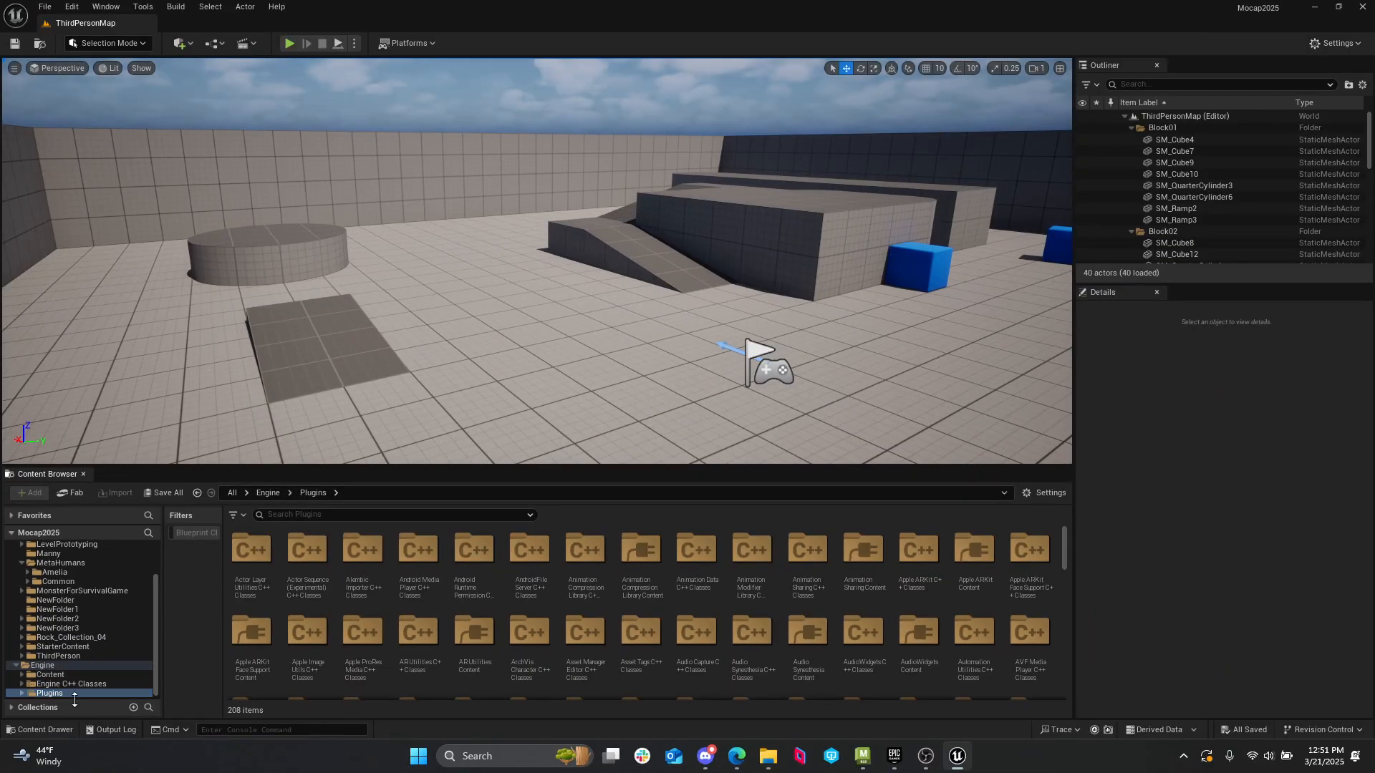
{"action": "left_click", "coordinate": [174, 568]}
{"action": "scroll", "coordinate": [44, 659], "scroll_direction": "down", "scroll_amount": 2}
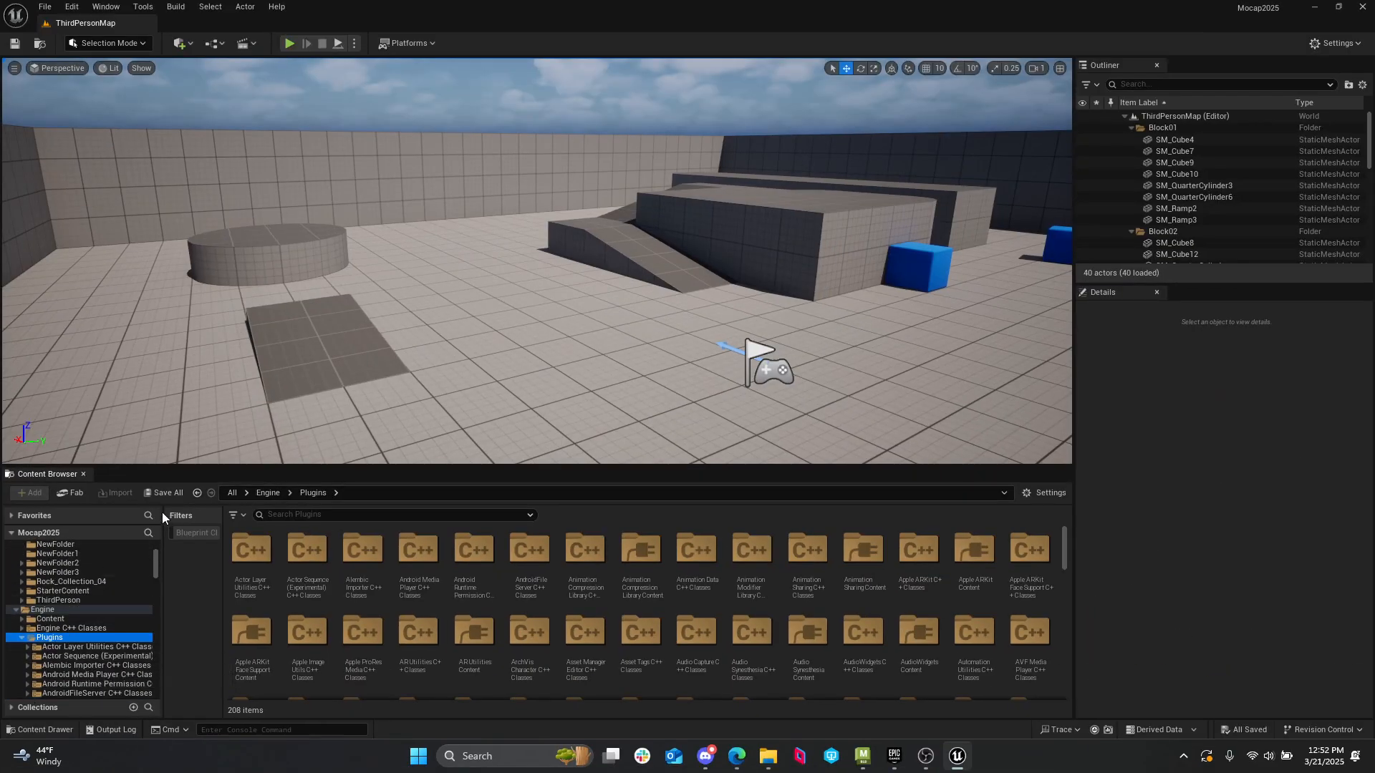
{"action": "left_click_drag", "start_coordinate": [207, 467], "coordinate": [208, 159]}
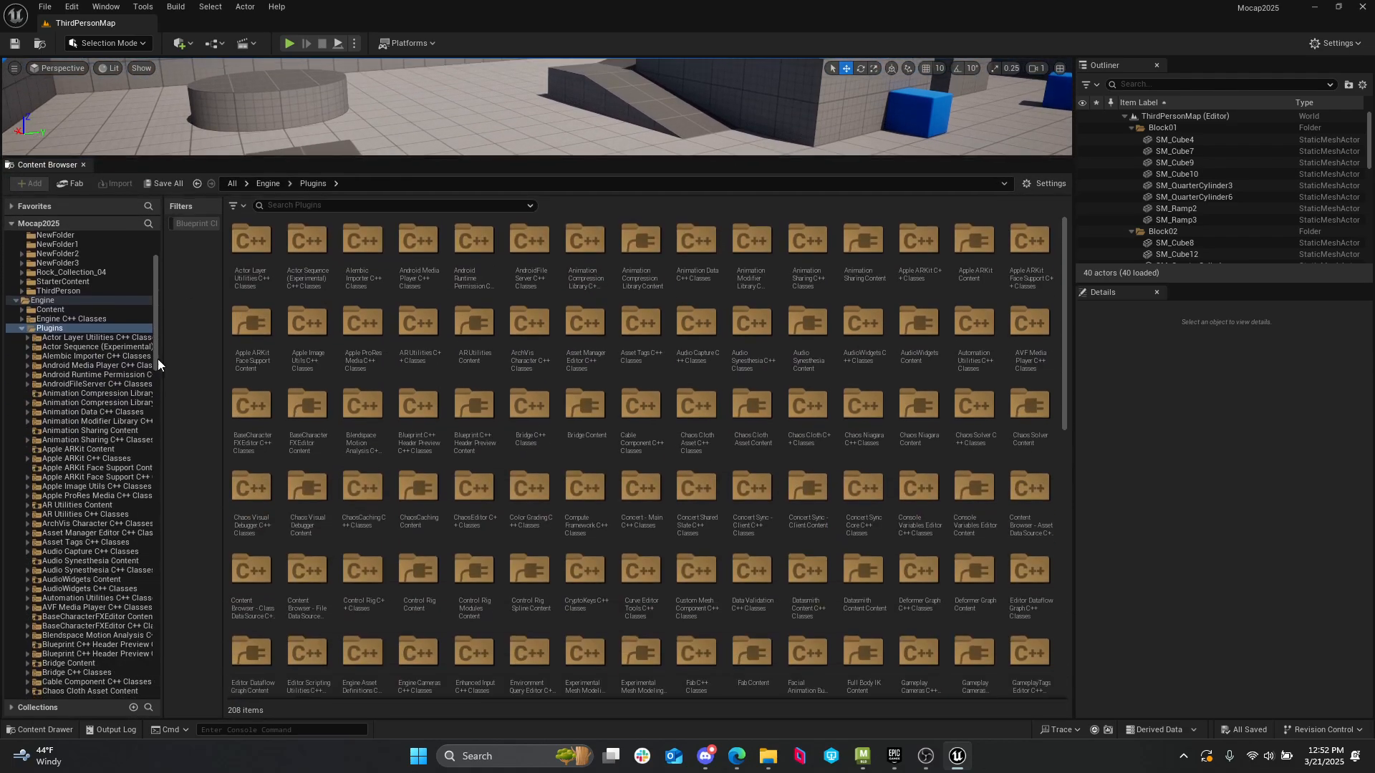
- Open the OptiTrack - Live Link Content folder among the engine's plugin folders
{"action": "scroll", "coordinate": [101, 574], "scroll_direction": "down", "scroll_amount": 3}
{"action": "scroll", "coordinate": [103, 565], "scroll_direction": "down", "scroll_amount": 20}
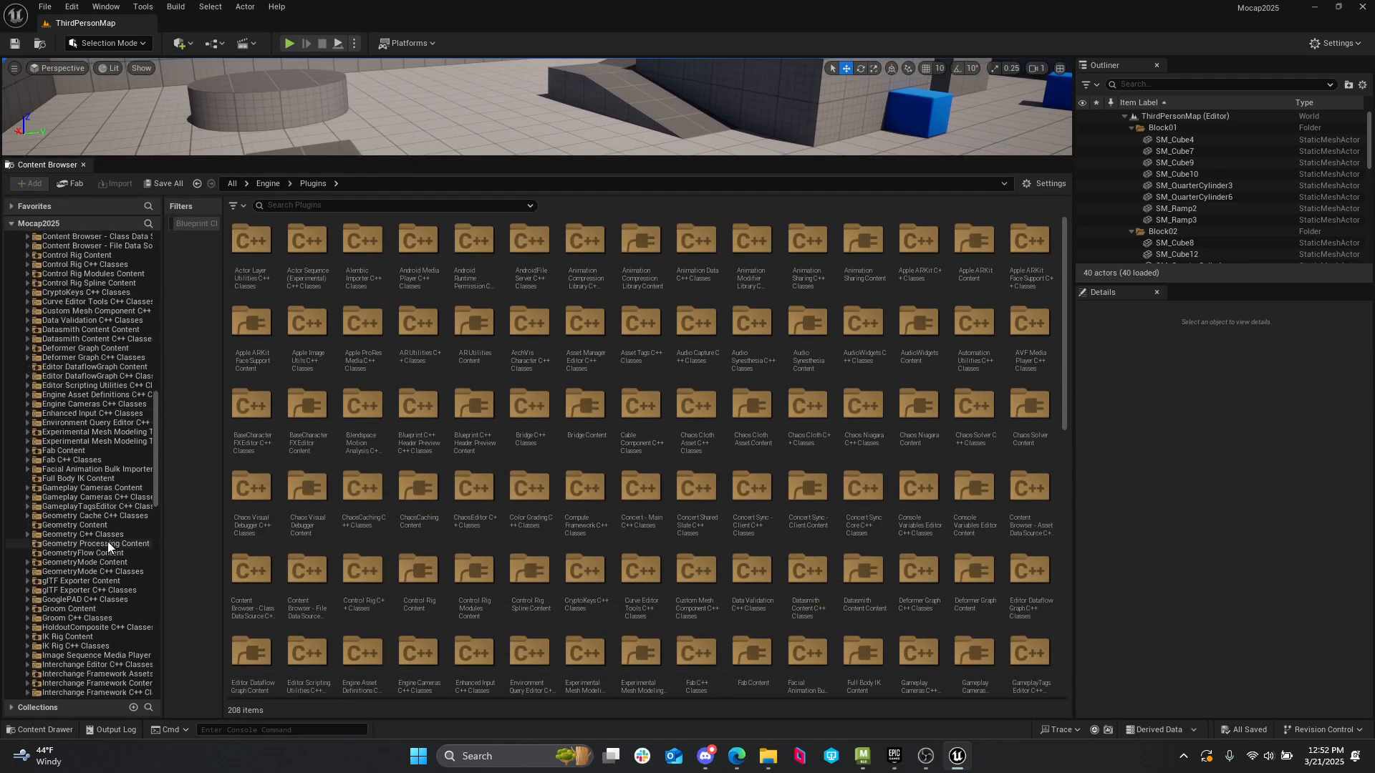
{"action": "scroll", "coordinate": [103, 562], "scroll_direction": "down", "scroll_amount": 5}
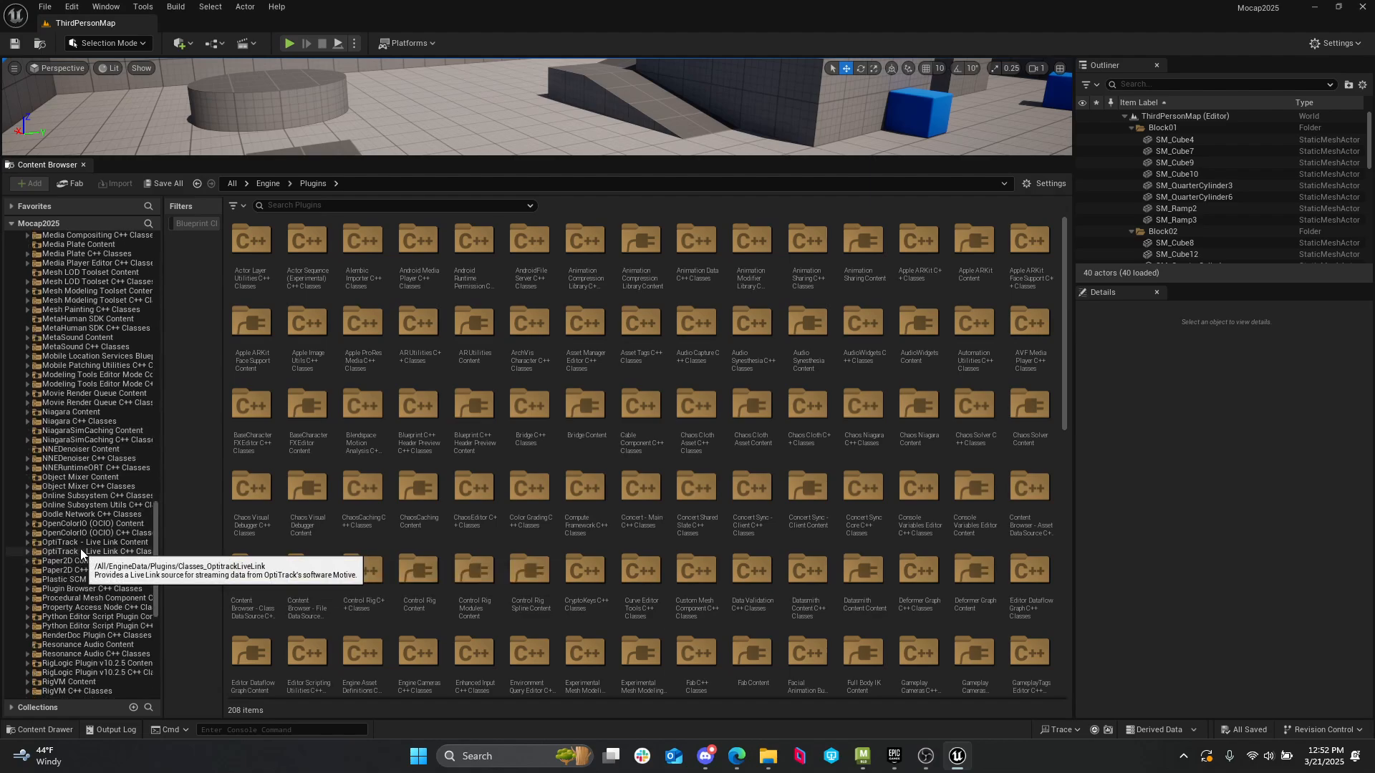
{"action": "left_click", "coordinate": [89, 542]}
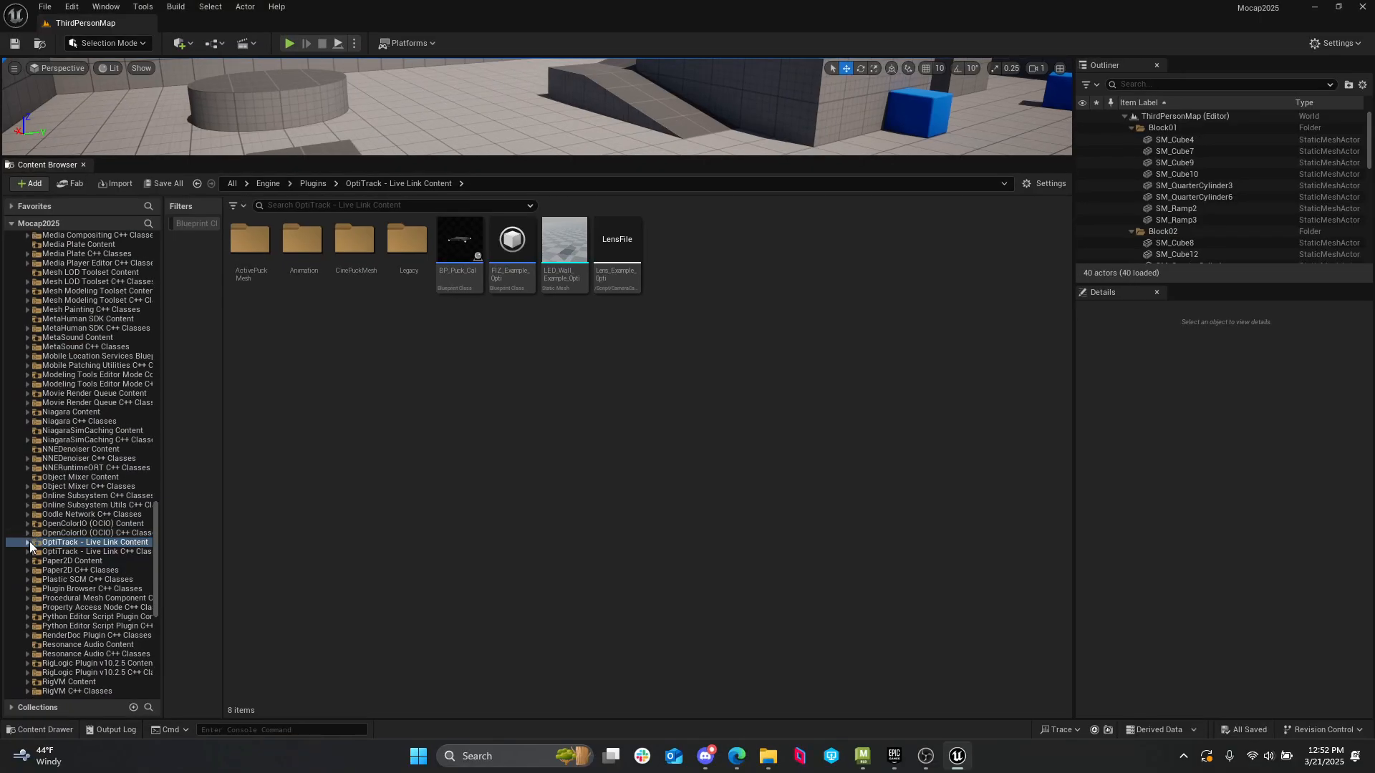
- Open the SKM_F_MotiveAvatar_Opti skeletal mesh from the FemaleAvatar folder under the OptiTrack plugin's Animation content
{"action": "left_click", "coordinate": [28, 542]}
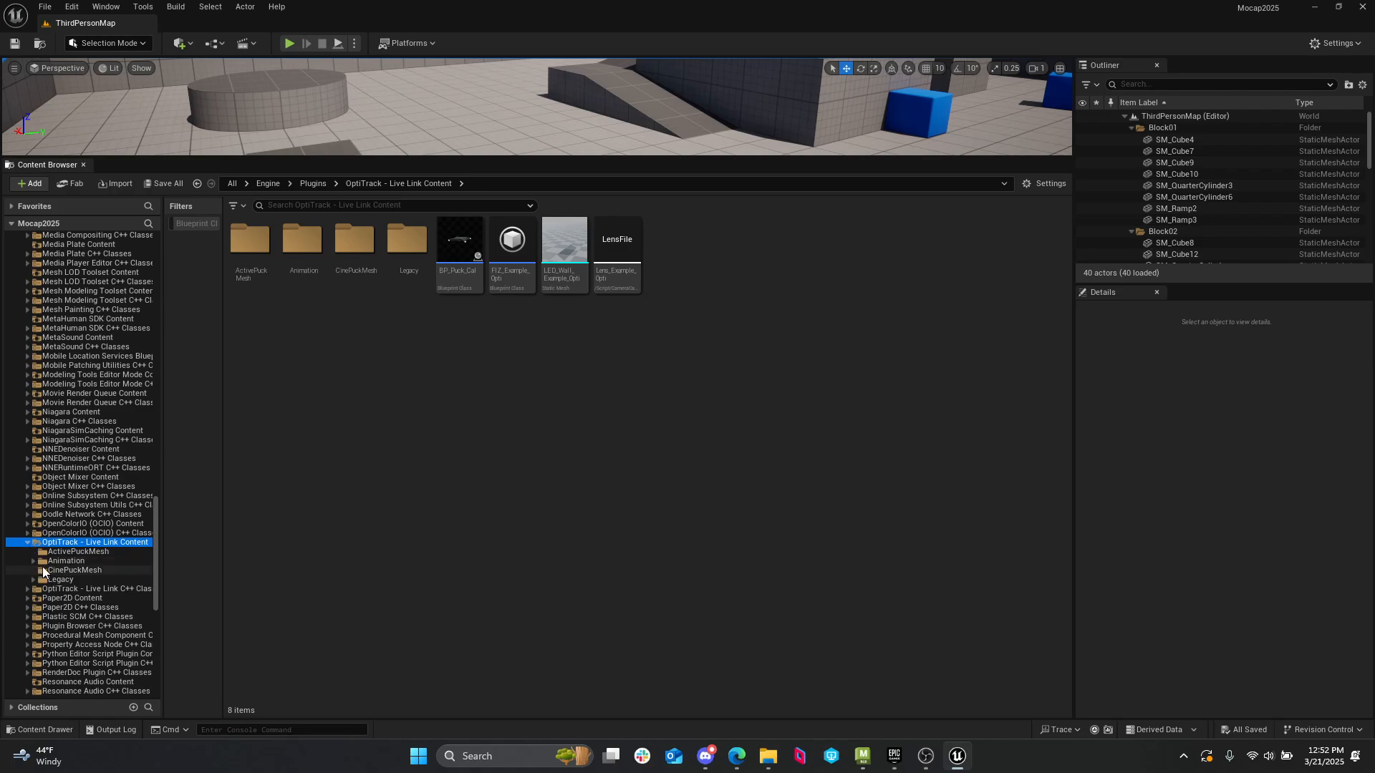
{"action": "left_click", "coordinate": [34, 562]}
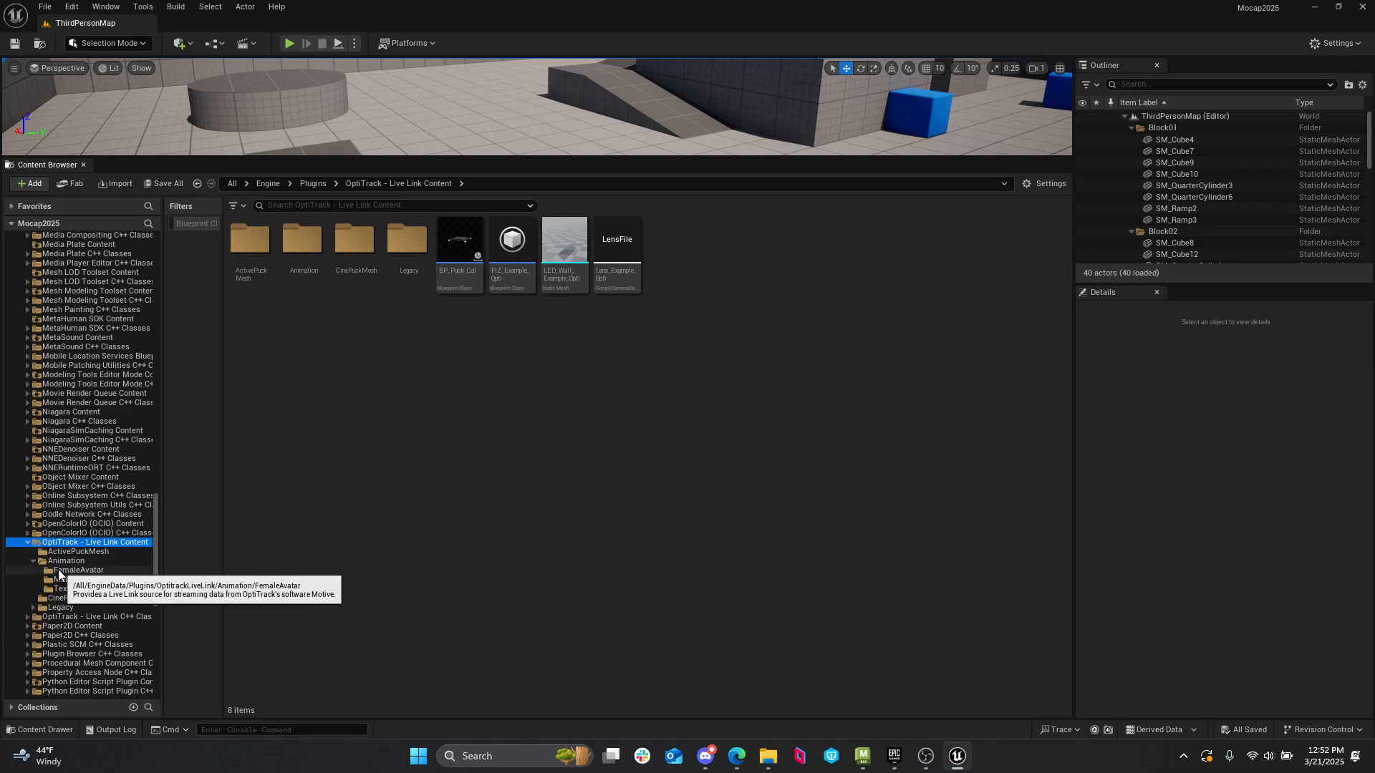
{"action": "left_click", "coordinate": [58, 569]}
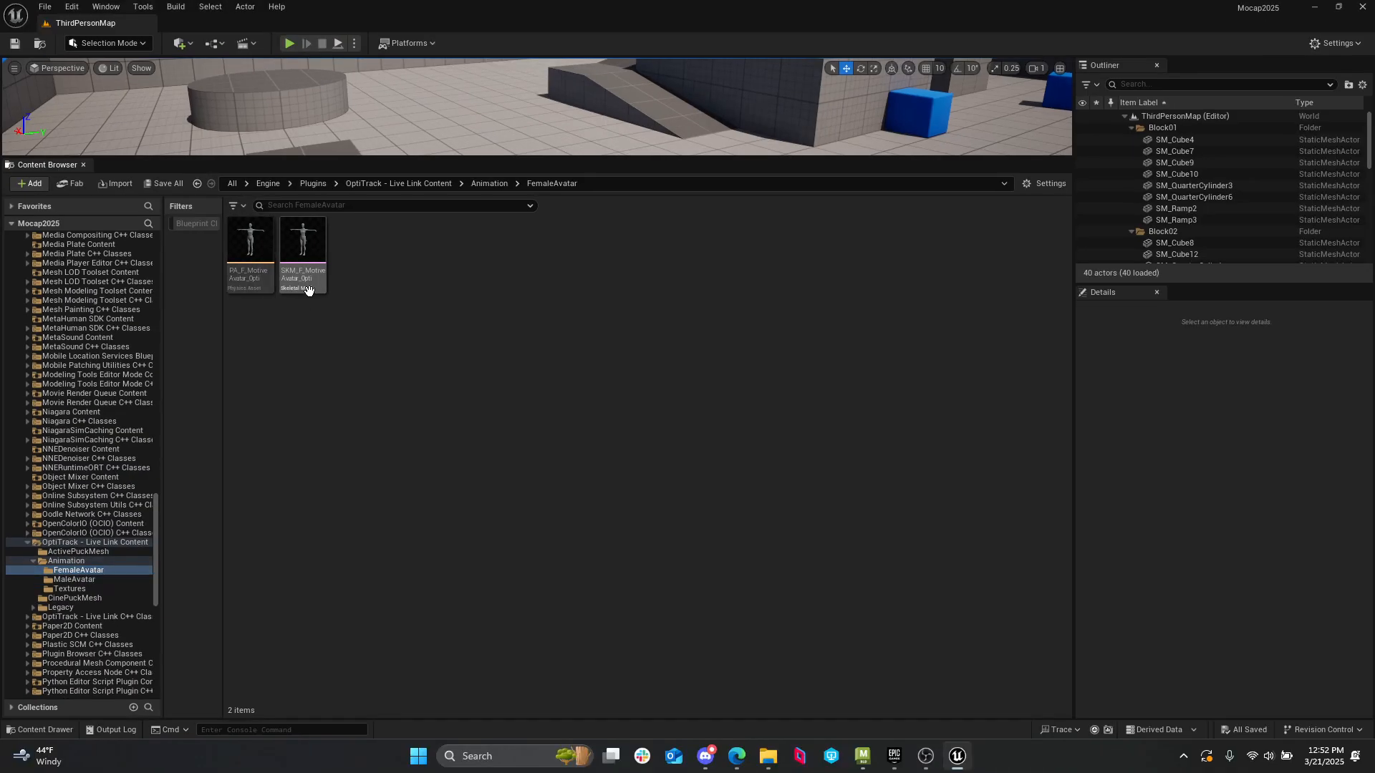
{"action": "left_click", "coordinate": [307, 247]}
{"action": "double_click", "coordinate": [310, 248]}
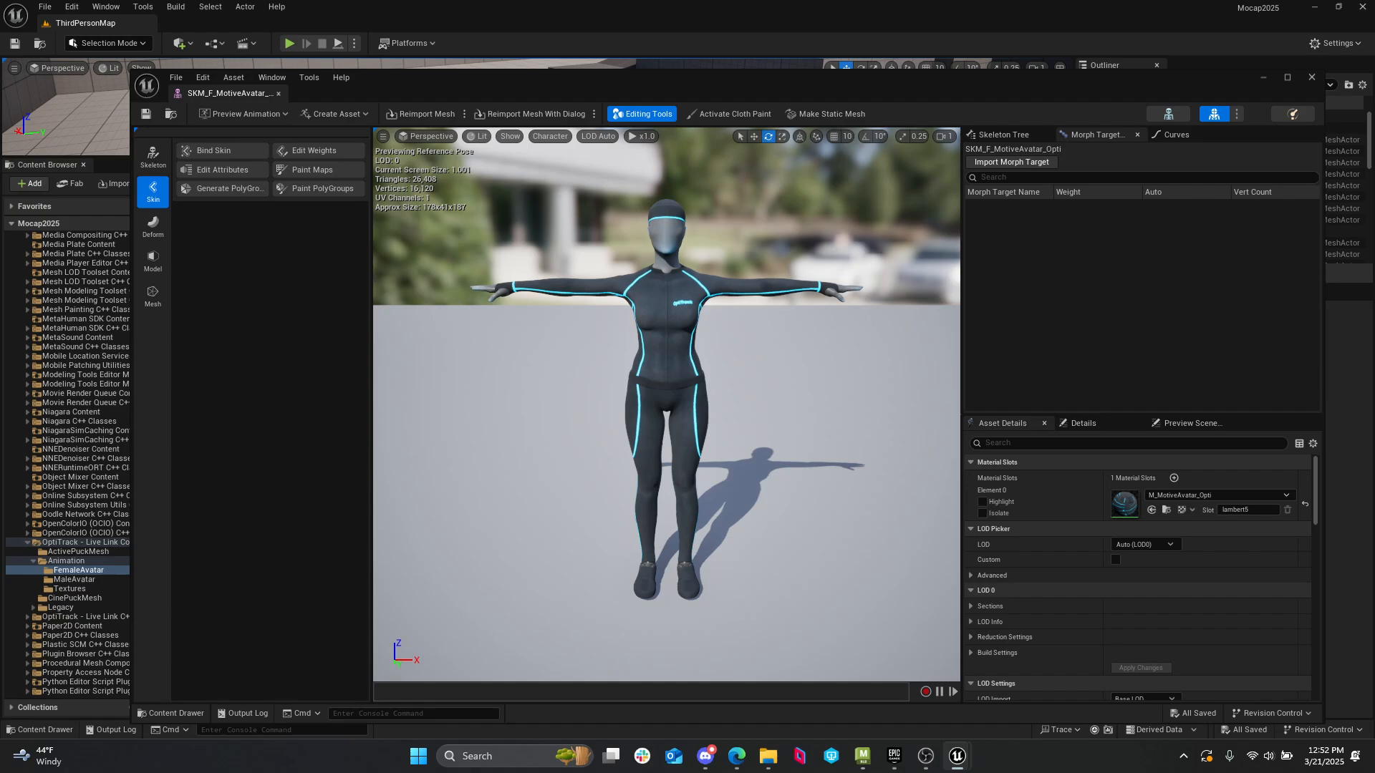
- Display the skeleton's bones over the female Motive avatar in the mesh preview, framed closer on the upper body
{"action": "right_click_drag", "start_coordinate": [665, 405], "coordinate": [573, 403]}
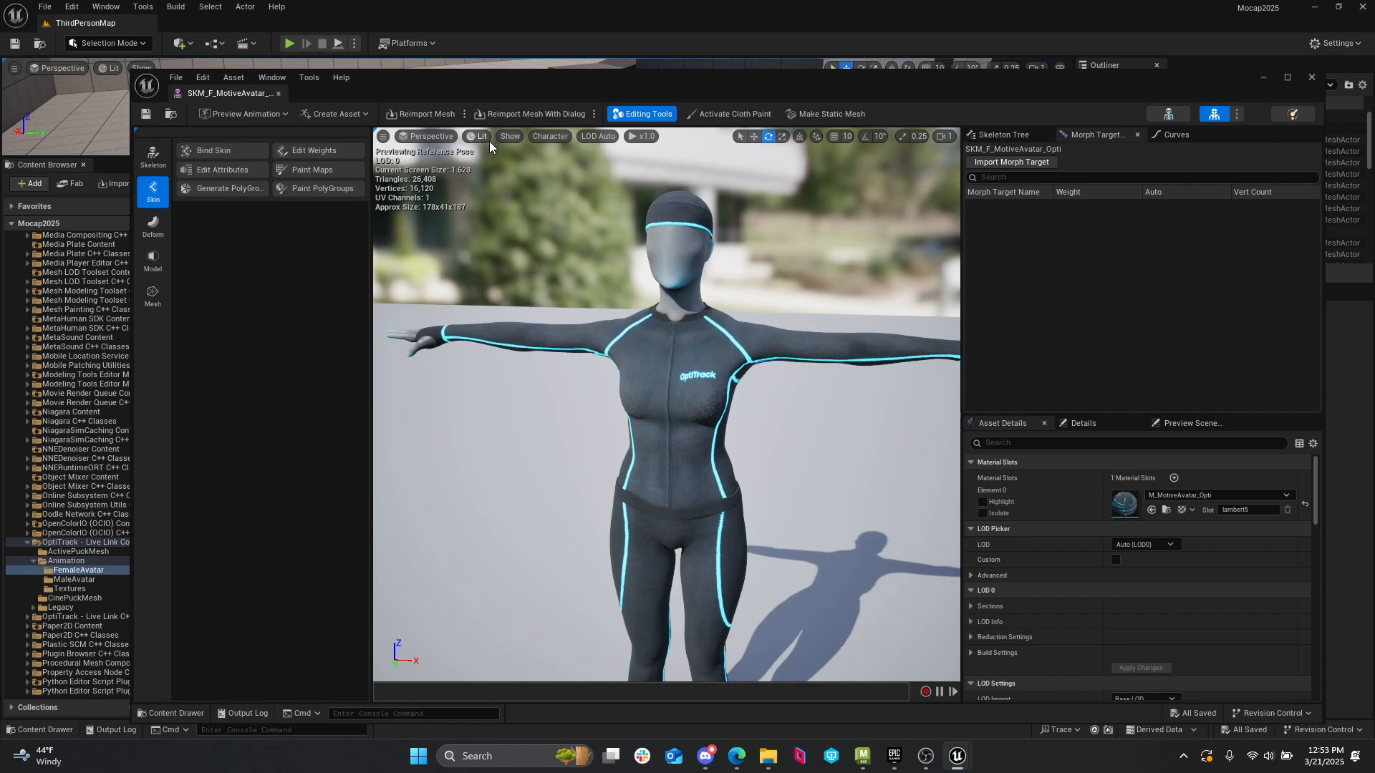
{"action": "left_click", "coordinate": [507, 136]}
{"action": "left_click", "coordinate": [551, 136]}
{"action": "mouse_move", "coordinate": [567, 168]}
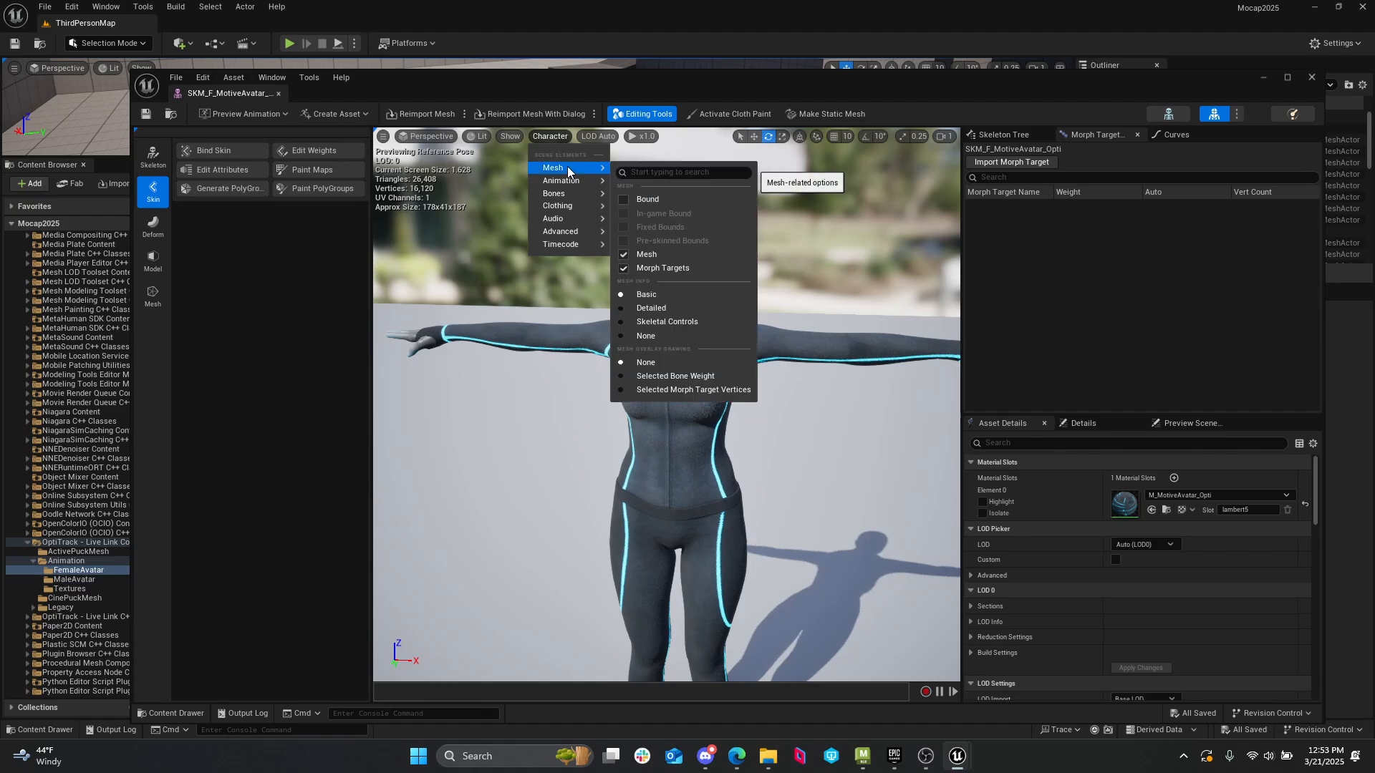
{"action": "mouse_move", "coordinate": [591, 207]}
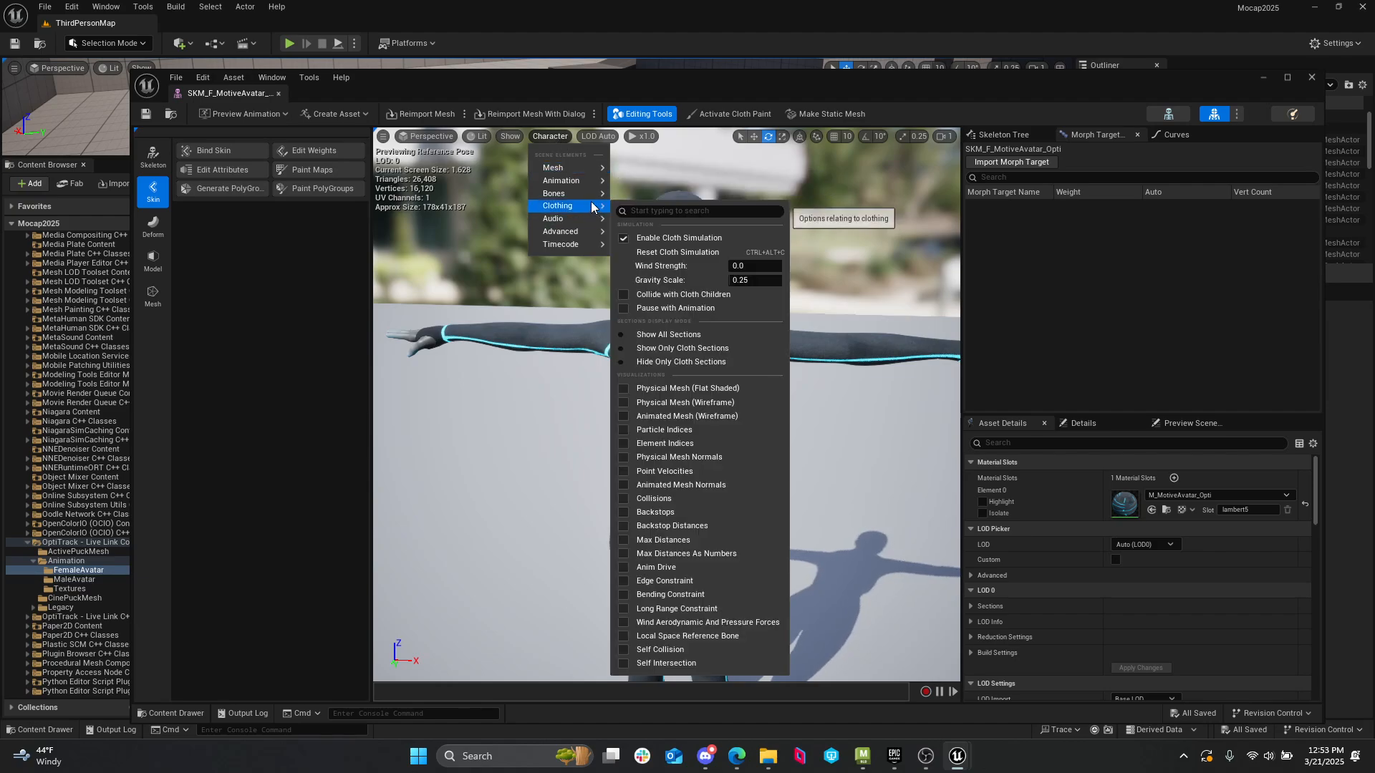
{"action": "left_click", "coordinate": [693, 314]}
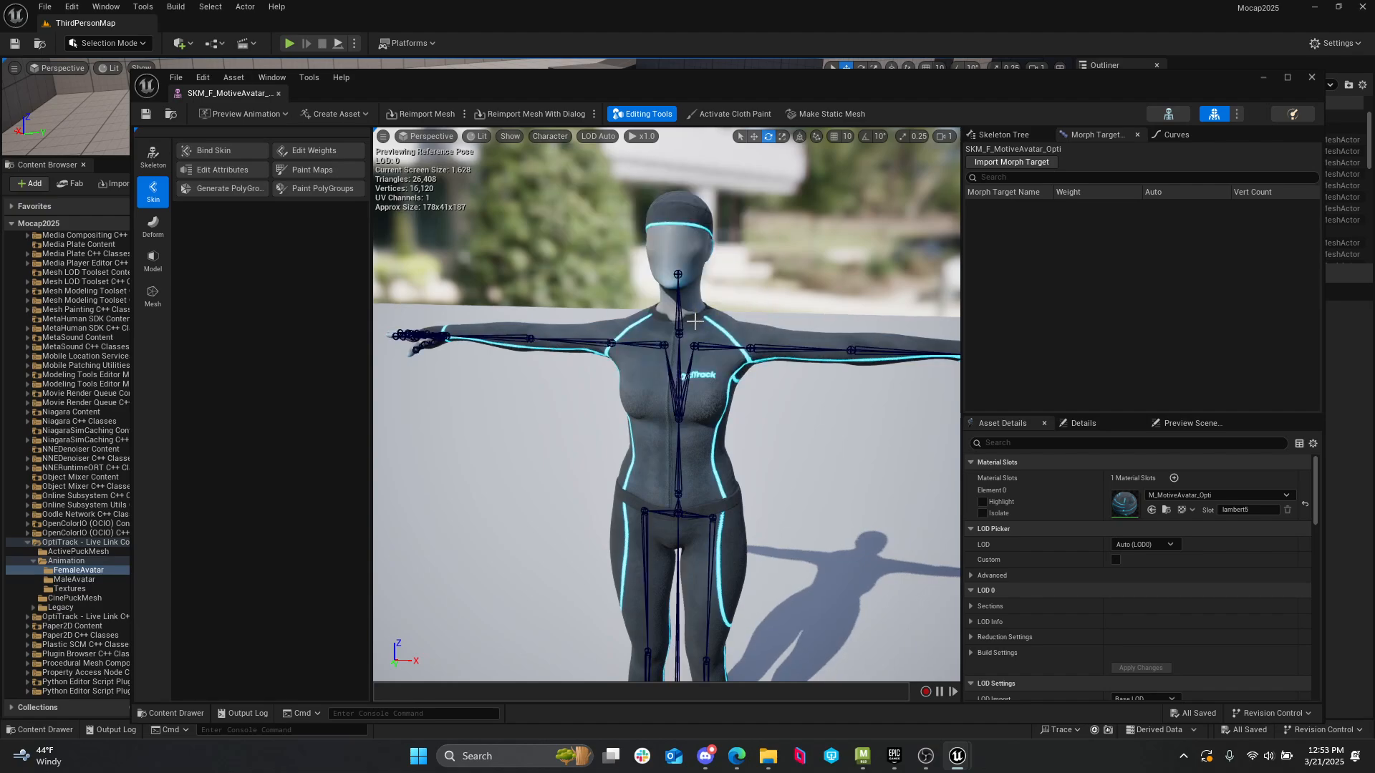
- Examine the arm, shoulder, spine and hip bones of the female Motive avatar in the mesh preview
{"action": "scroll", "coordinate": [711, 359], "scroll_direction": "down", "scroll_amount": 3}
{"action": "middle_click_drag", "start_coordinate": [711, 359], "coordinate": [713, 281]}
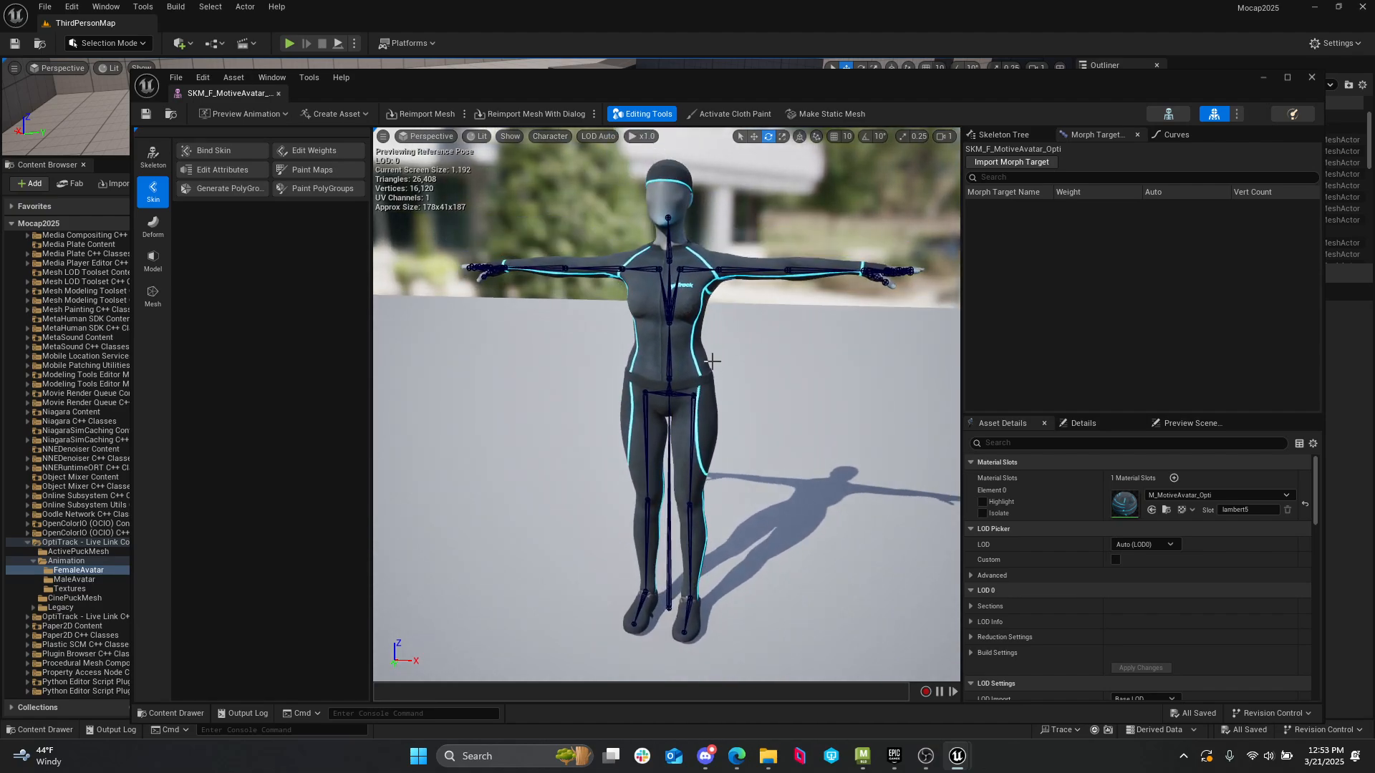
{"action": "mouse_move", "coordinate": [732, 376]}
{"action": "left_mouse_down", "text": "alt"}
{"action": "mouse_move", "coordinate": [744, 379]}
{"action": "mouse_move", "coordinate": [711, 366]}
{"action": "mouse_move", "coordinate": [728, 375]}
{"action": "left_mouse_up", "text": "alt"}
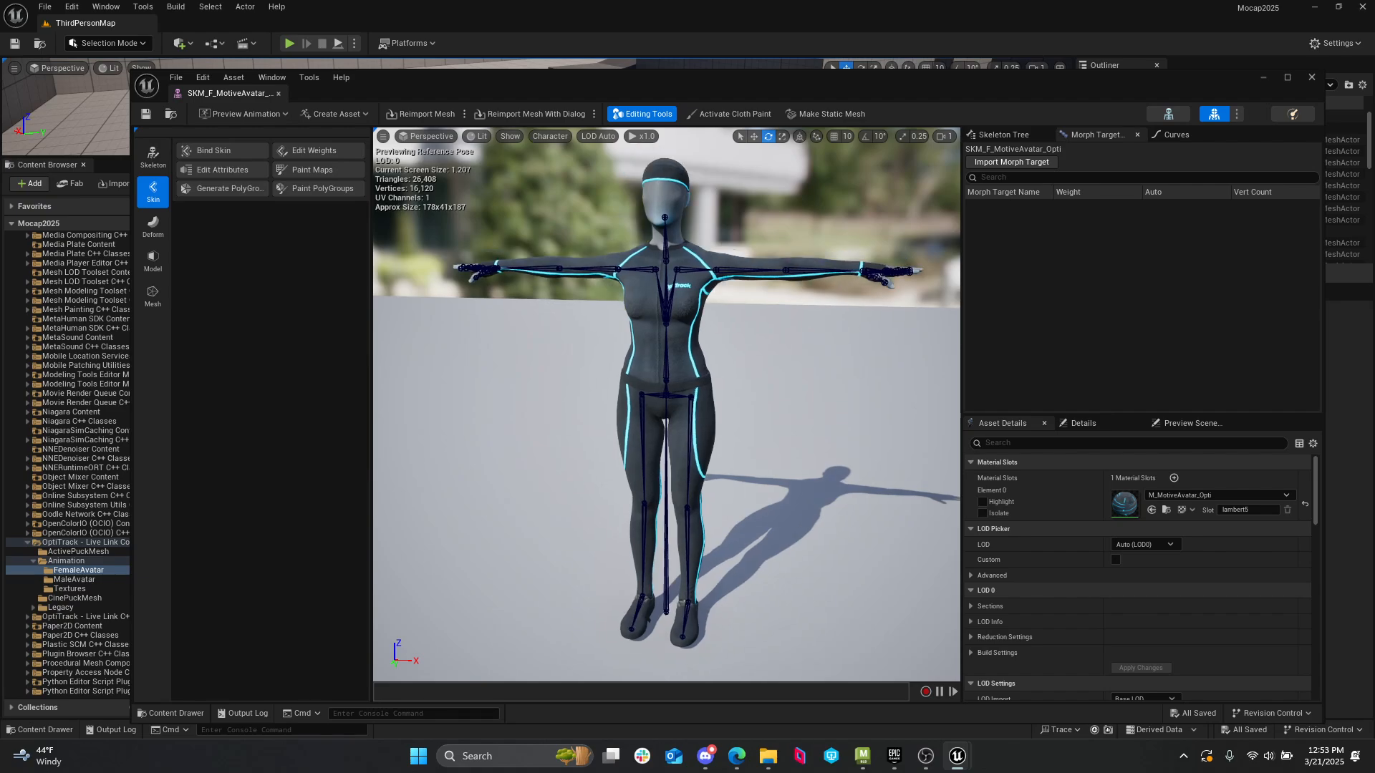
{"action": "scroll", "coordinate": [728, 370], "scroll_direction": "up", "scroll_amount": 8}
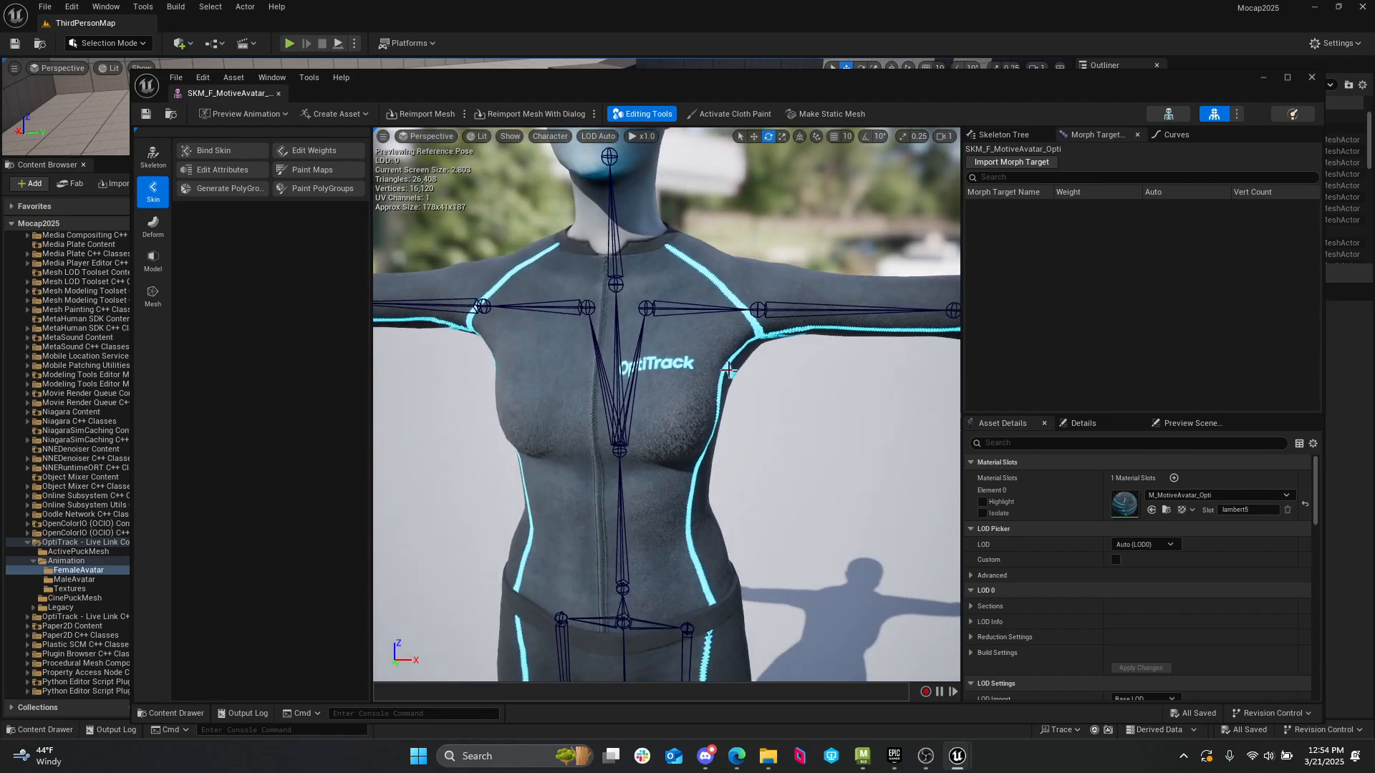
{"action": "scroll", "coordinate": [705, 330], "scroll_direction": "down", "scroll_amount": 1}
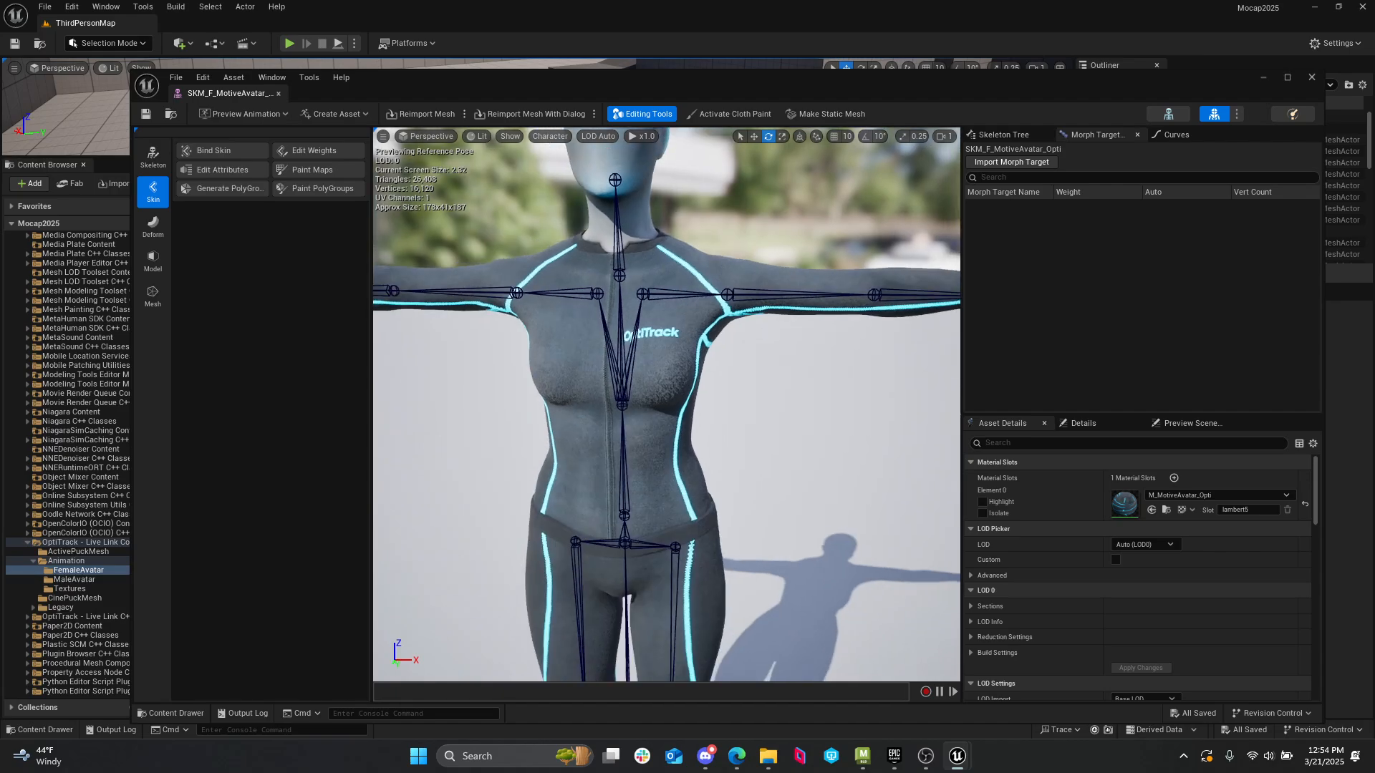
{"action": "scroll", "coordinate": [706, 368], "scroll_direction": "down", "scroll_amount": 2}
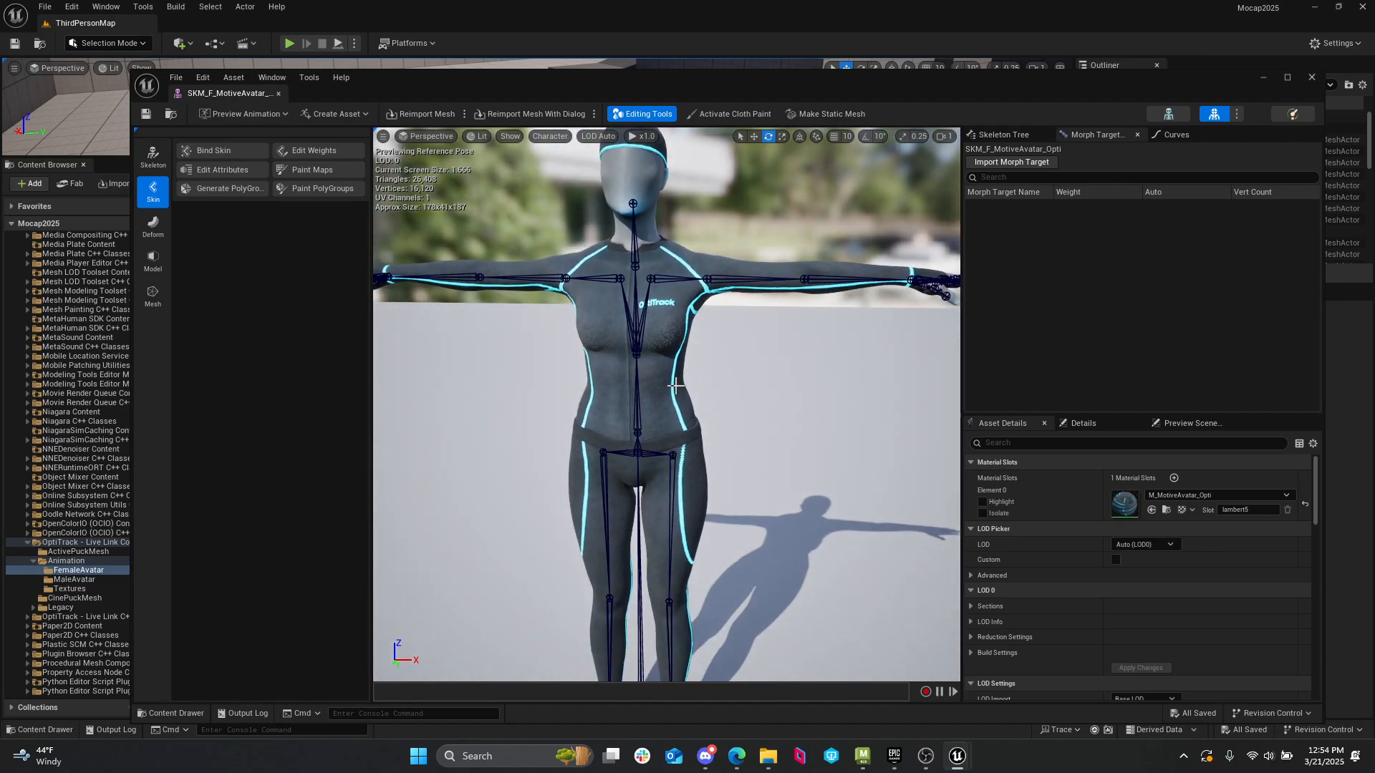
{"action": "middle_click_drag", "start_coordinate": [675, 386], "coordinate": [633, 369]}
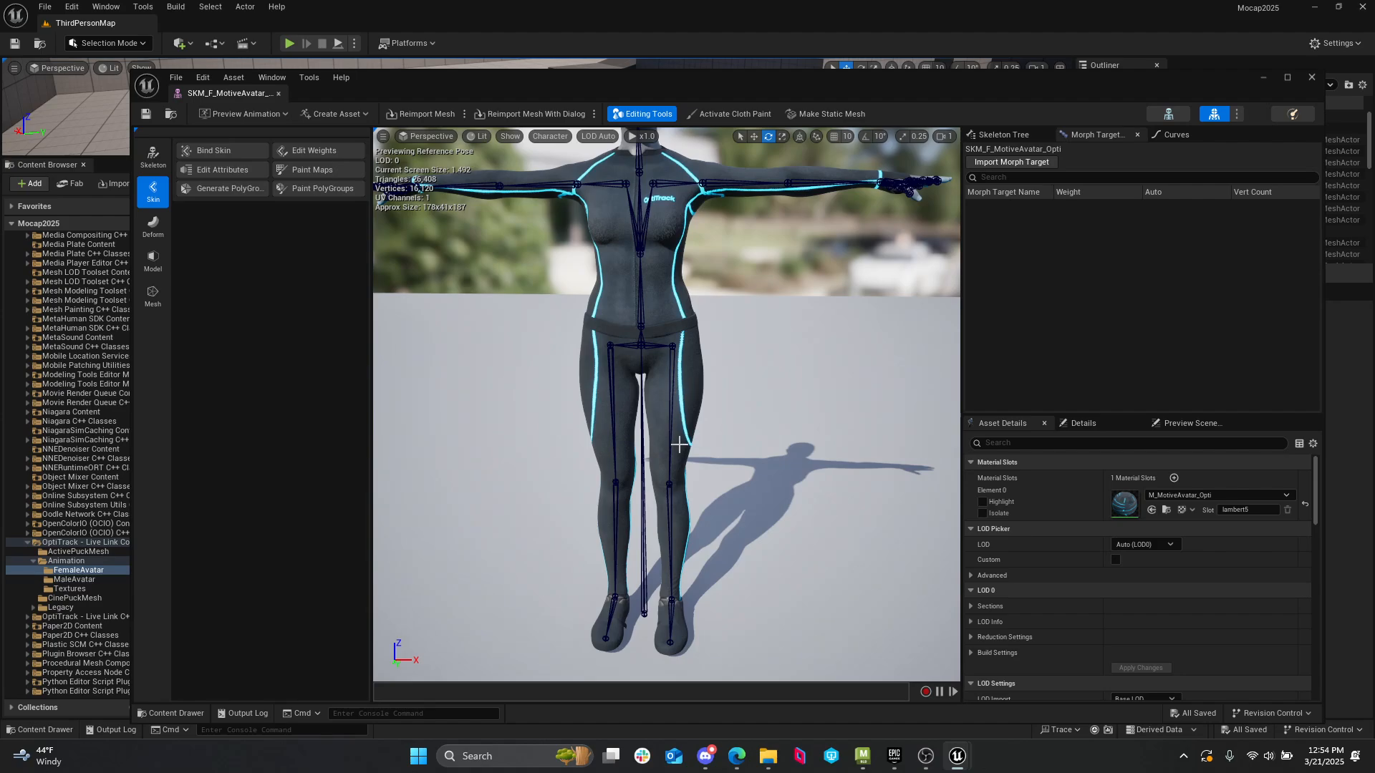
- Inspect the foot bones and the root joint on the ground between the avatar's feet
{"action": "middle_click_drag", "start_coordinate": [680, 445], "coordinate": [679, 544]}
{"action": "left_click_drag", "start_coordinate": [680, 444], "coordinate": [680, 372]}
{"action": "middle_click_drag", "start_coordinate": [679, 444], "coordinate": [680, 544]}
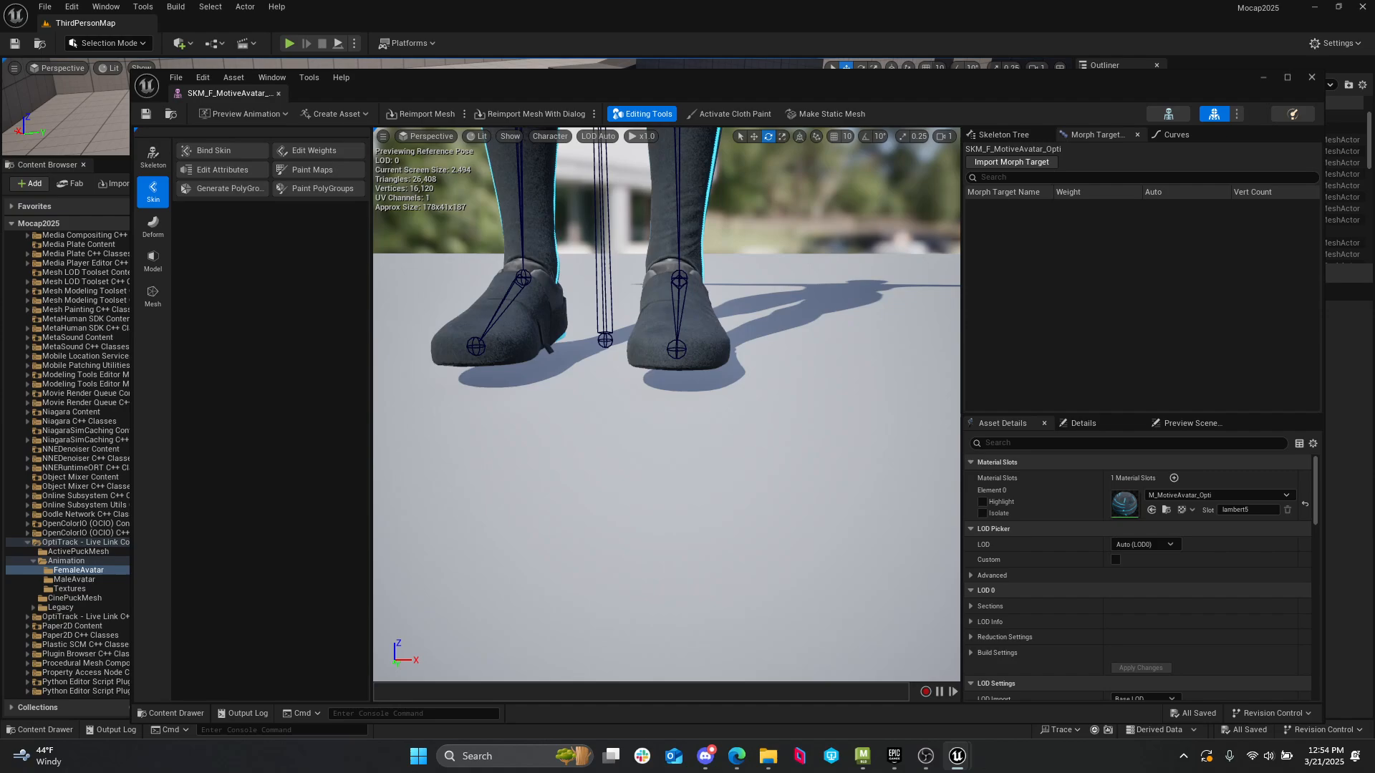
{"action": "left_click_drag", "start_coordinate": [607, 504], "coordinate": [608, 401]}
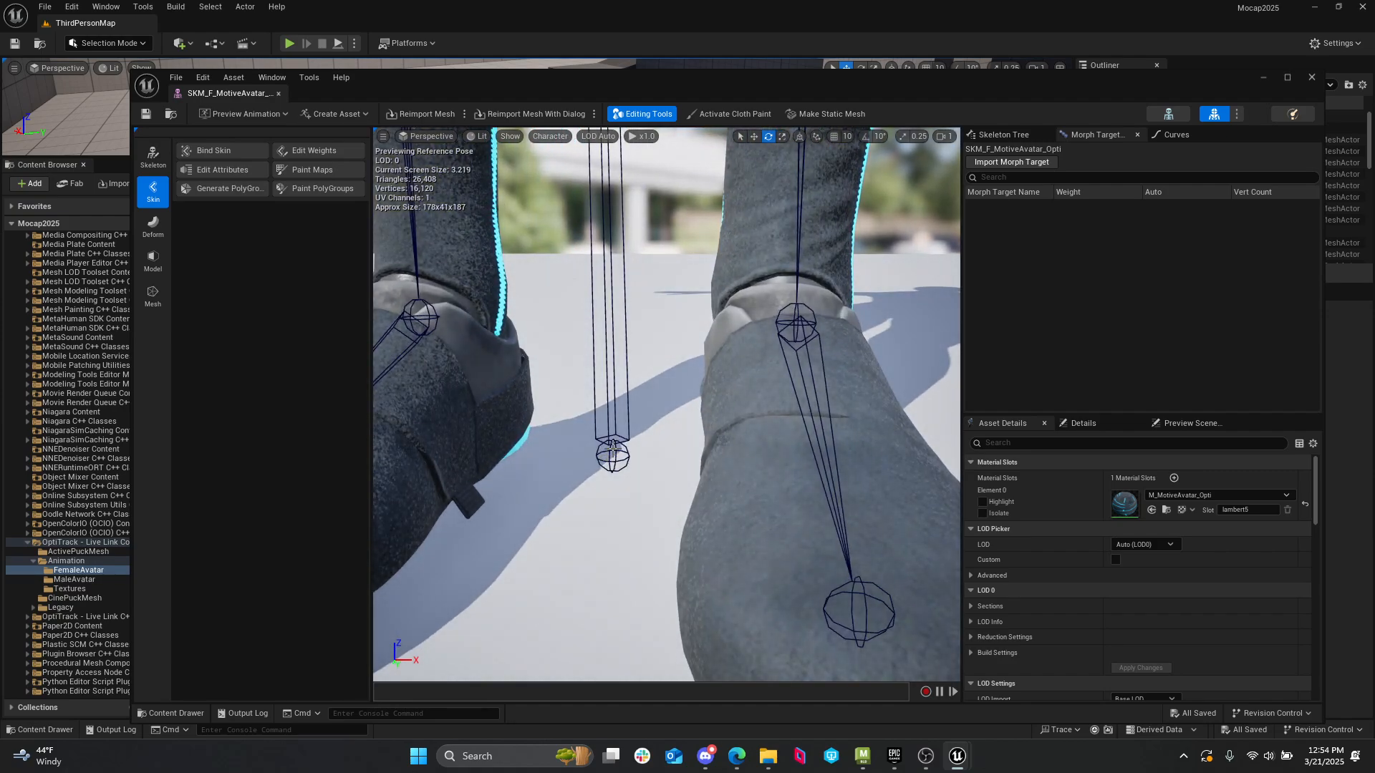
{"action": "left_click_drag", "start_coordinate": [612, 450], "coordinate": [612, 544]}
{"action": "middle_click_drag", "start_coordinate": [613, 450], "coordinate": [612, 315]}
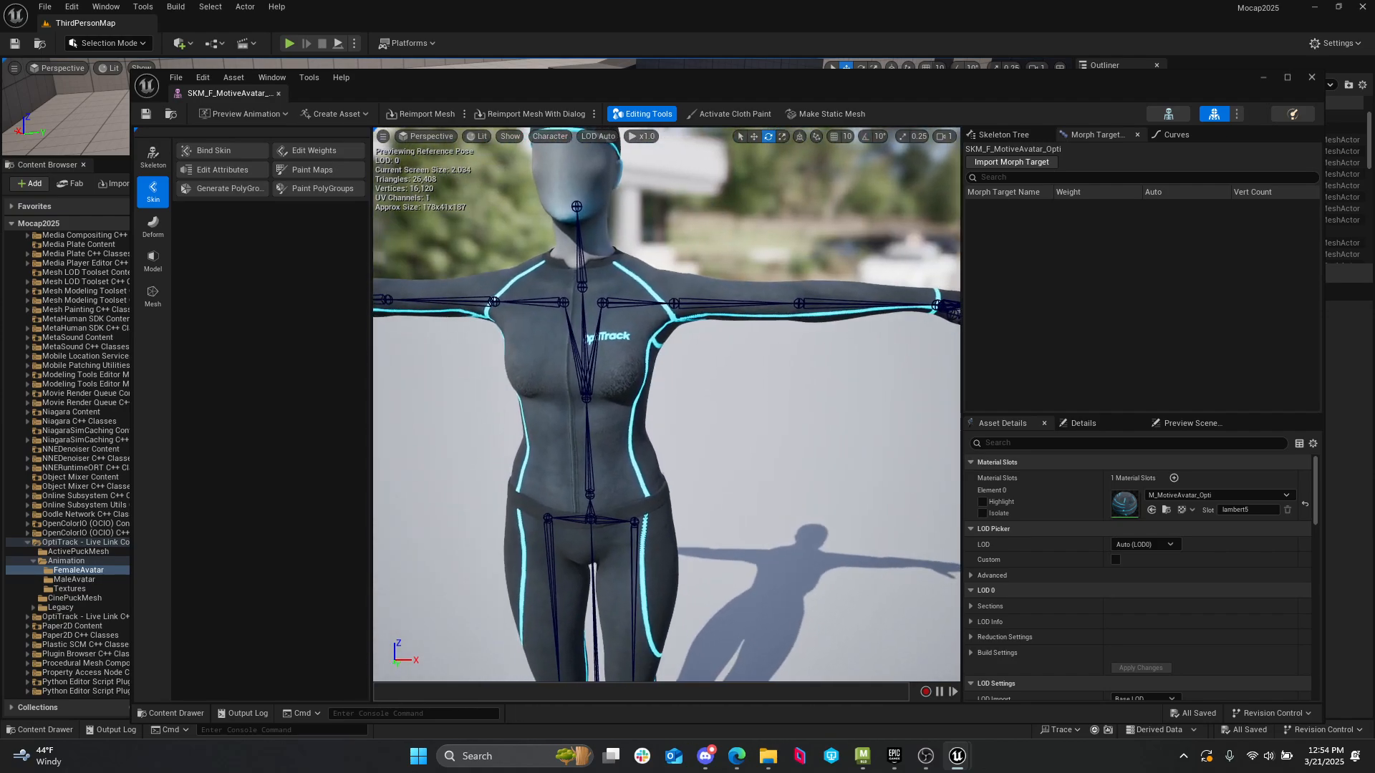
- Review the avatar's head, neck and upper-body bones and close the skeletal mesh editor
{"action": "left_click_drag", "start_coordinate": [616, 434], "coordinate": [544, 430]}
{"action": "middle_click_drag", "start_coordinate": [615, 434], "coordinate": [616, 358]}
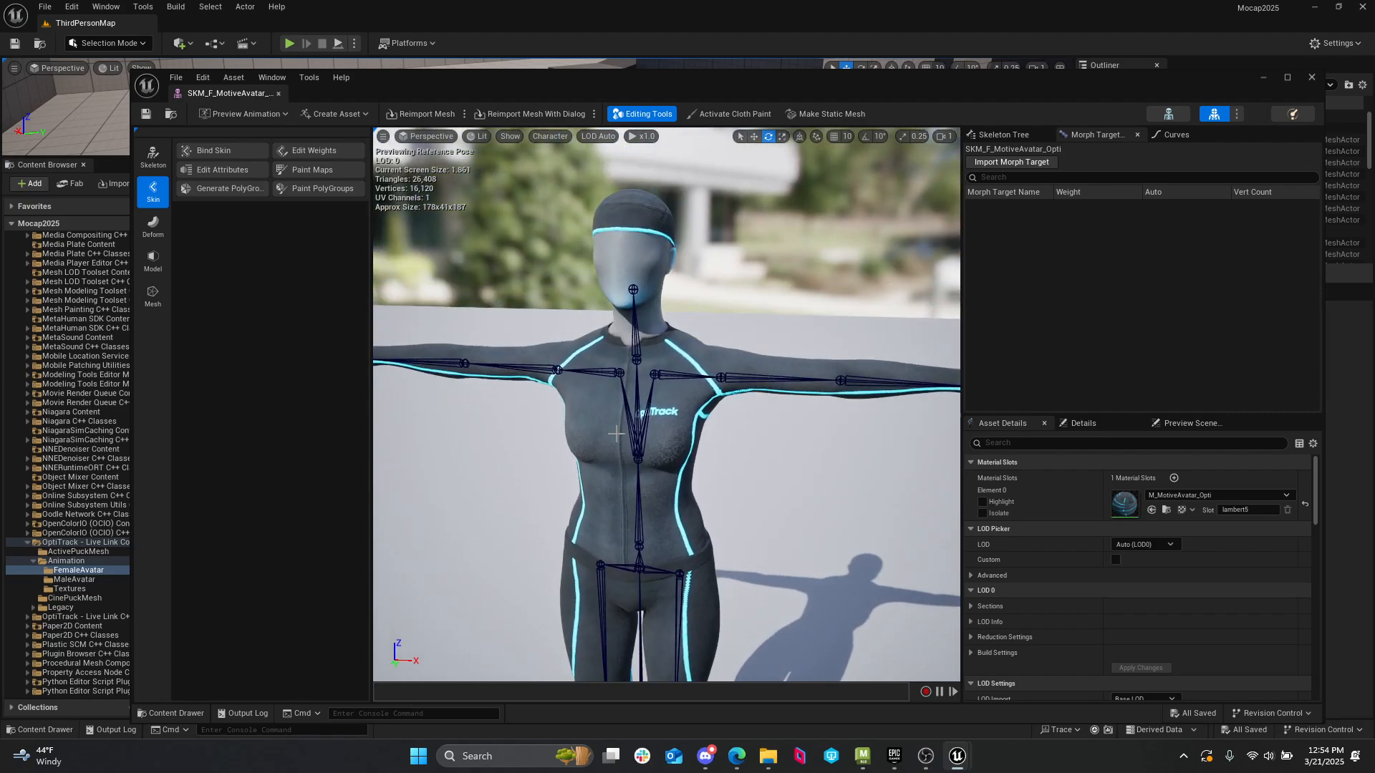
{"action": "left_click_drag", "start_coordinate": [680, 424], "coordinate": [585, 368]}
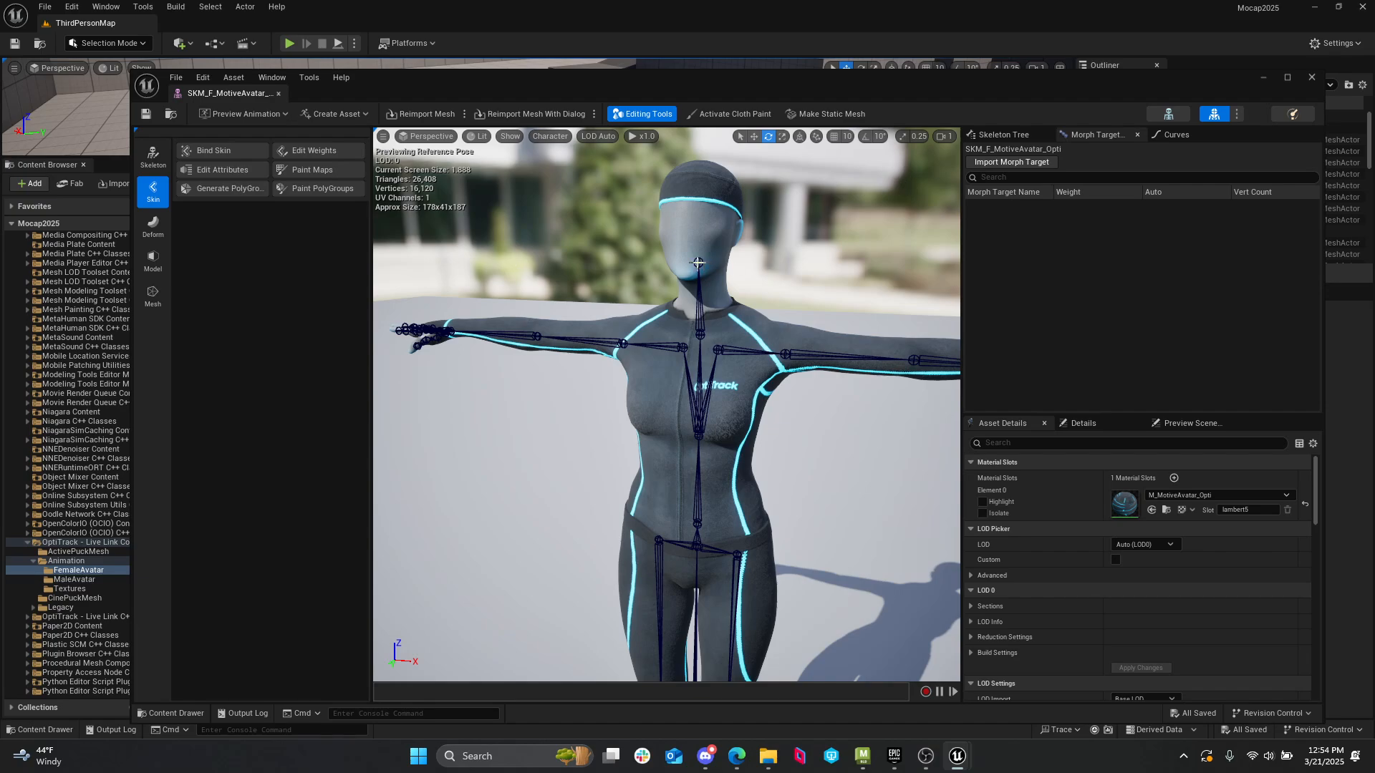
{"action": "left_click", "coordinate": [279, 93]}
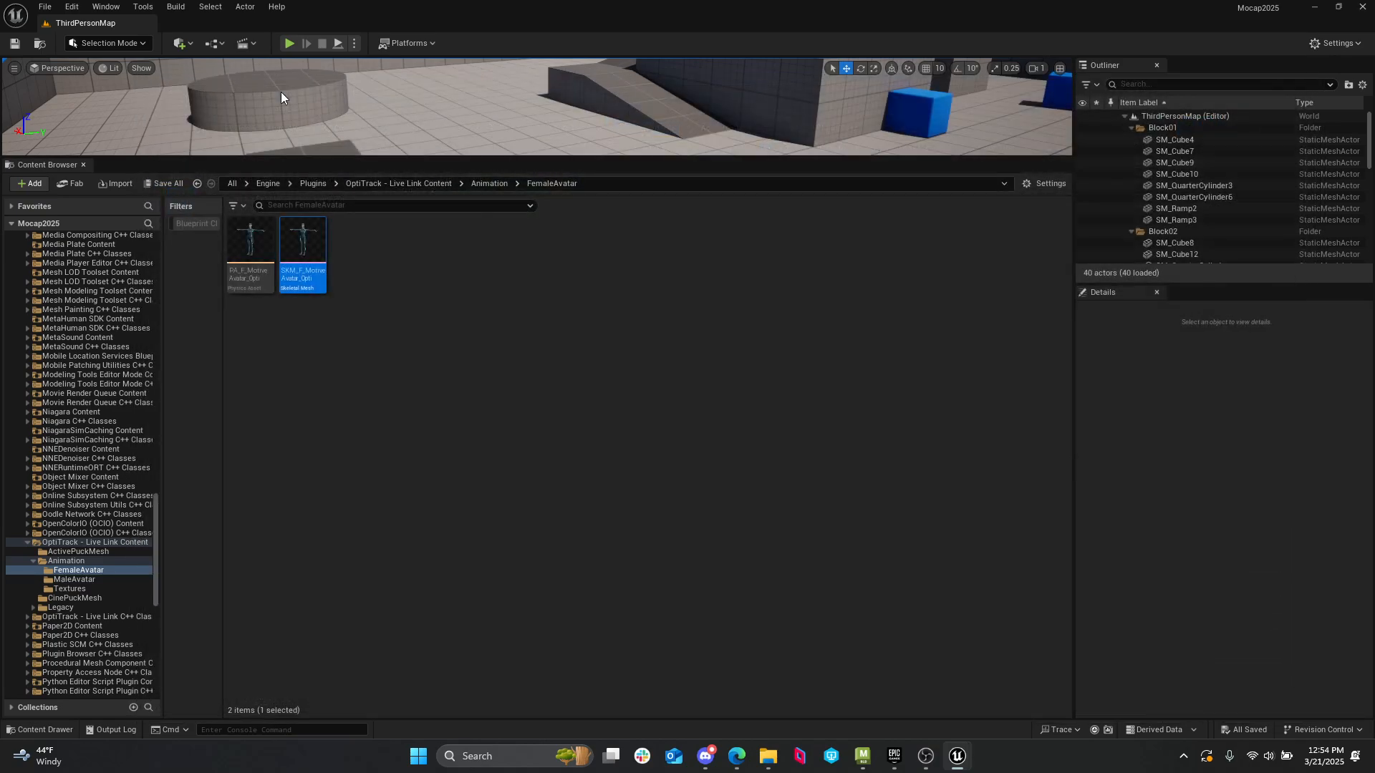
{"action": "right_click", "coordinate": [301, 236]}
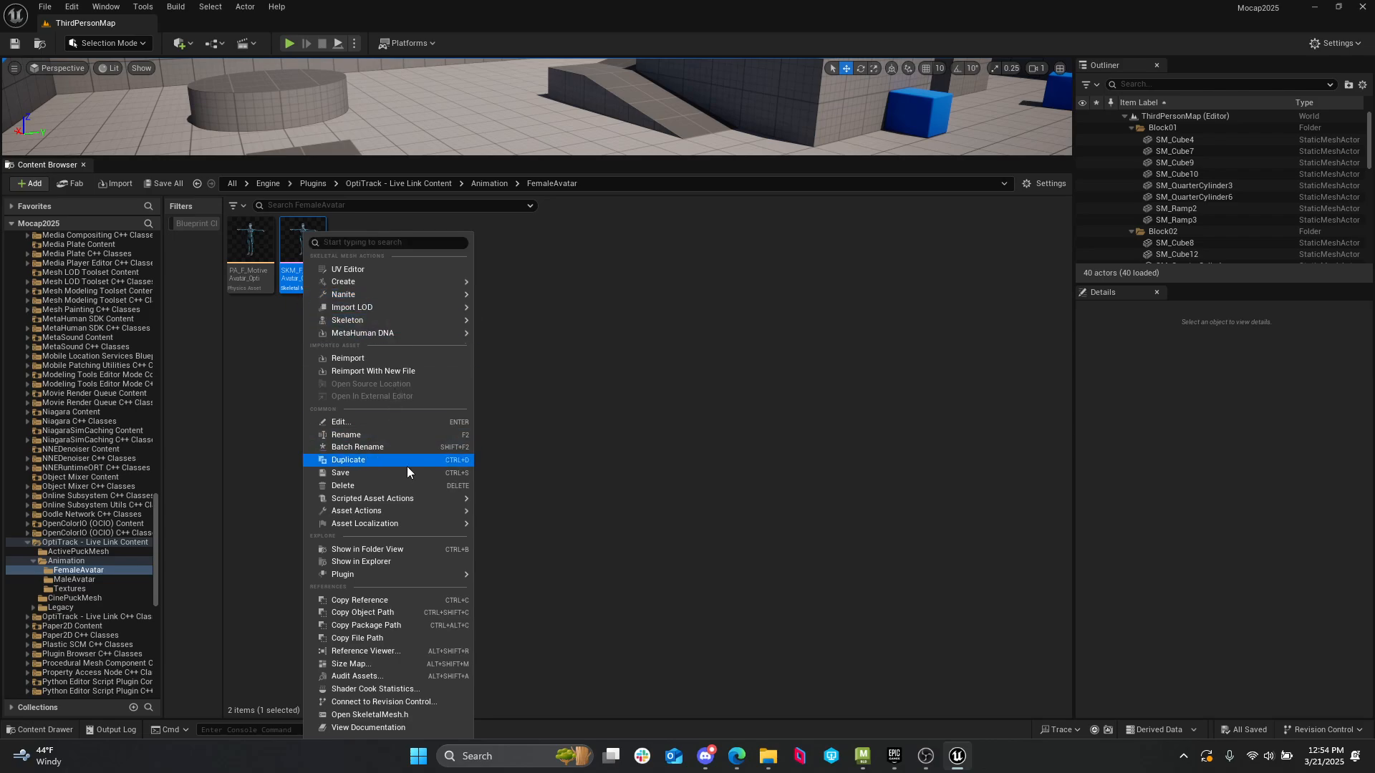
{"action": "mouse_move", "coordinate": [402, 510]}
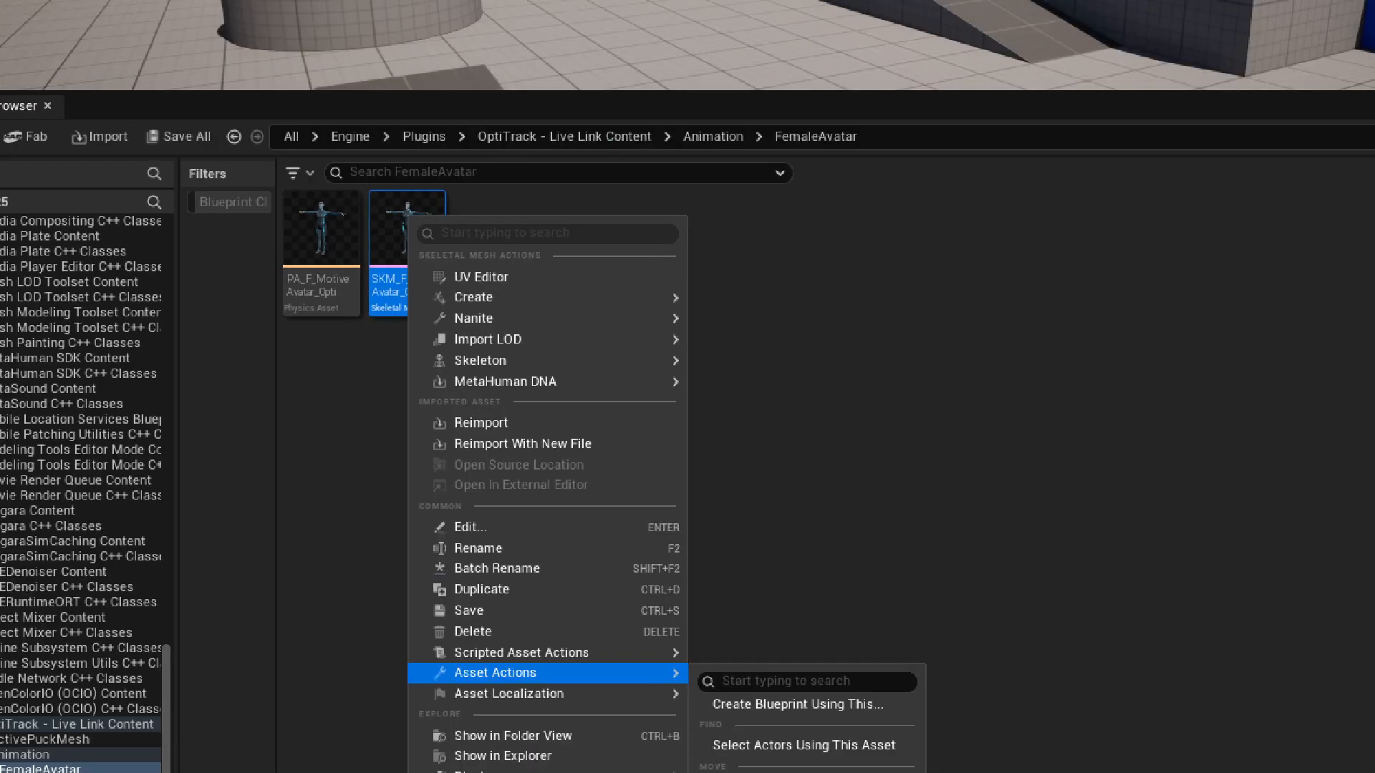
{"action": "left_click", "coordinate": [478, 308]}
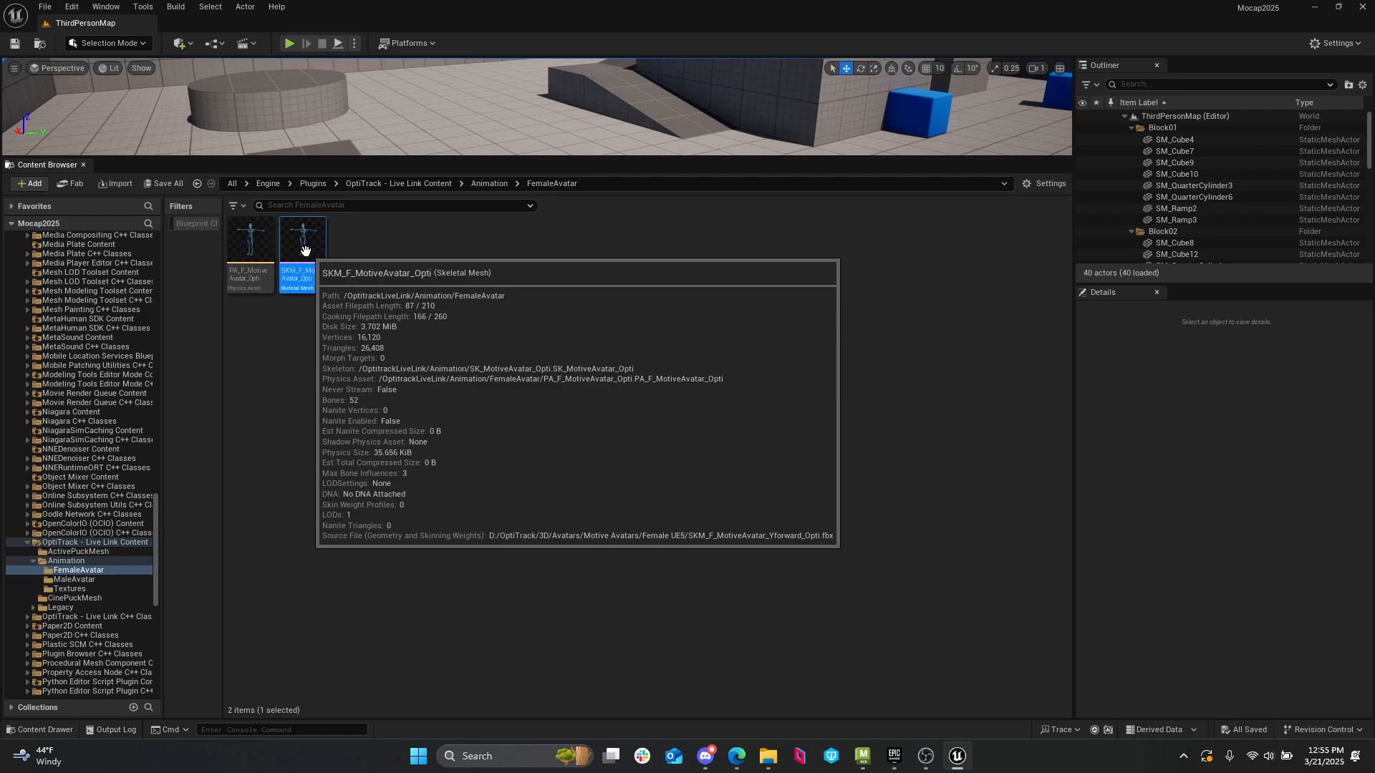
{"action": "right_click", "coordinate": [305, 250]}
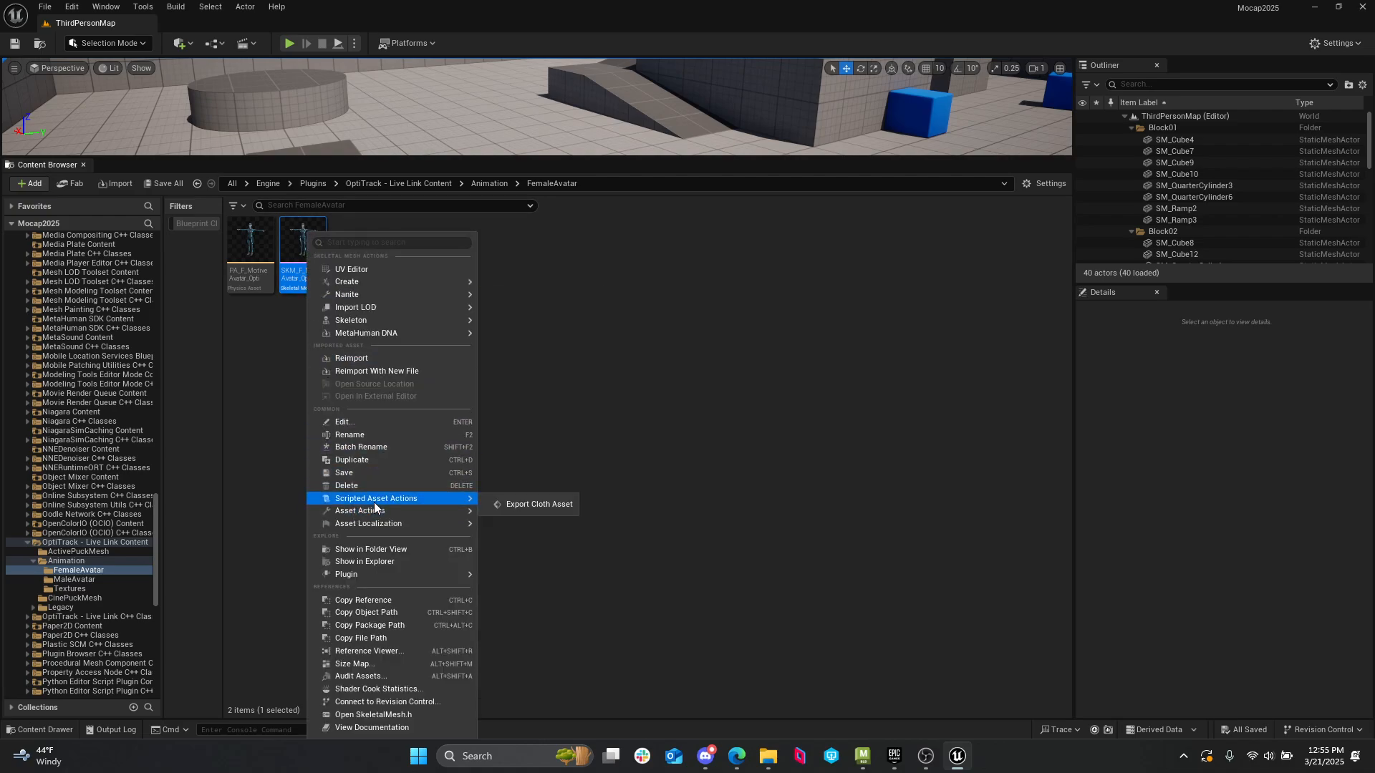
{"action": "mouse_move", "coordinate": [377, 511]}
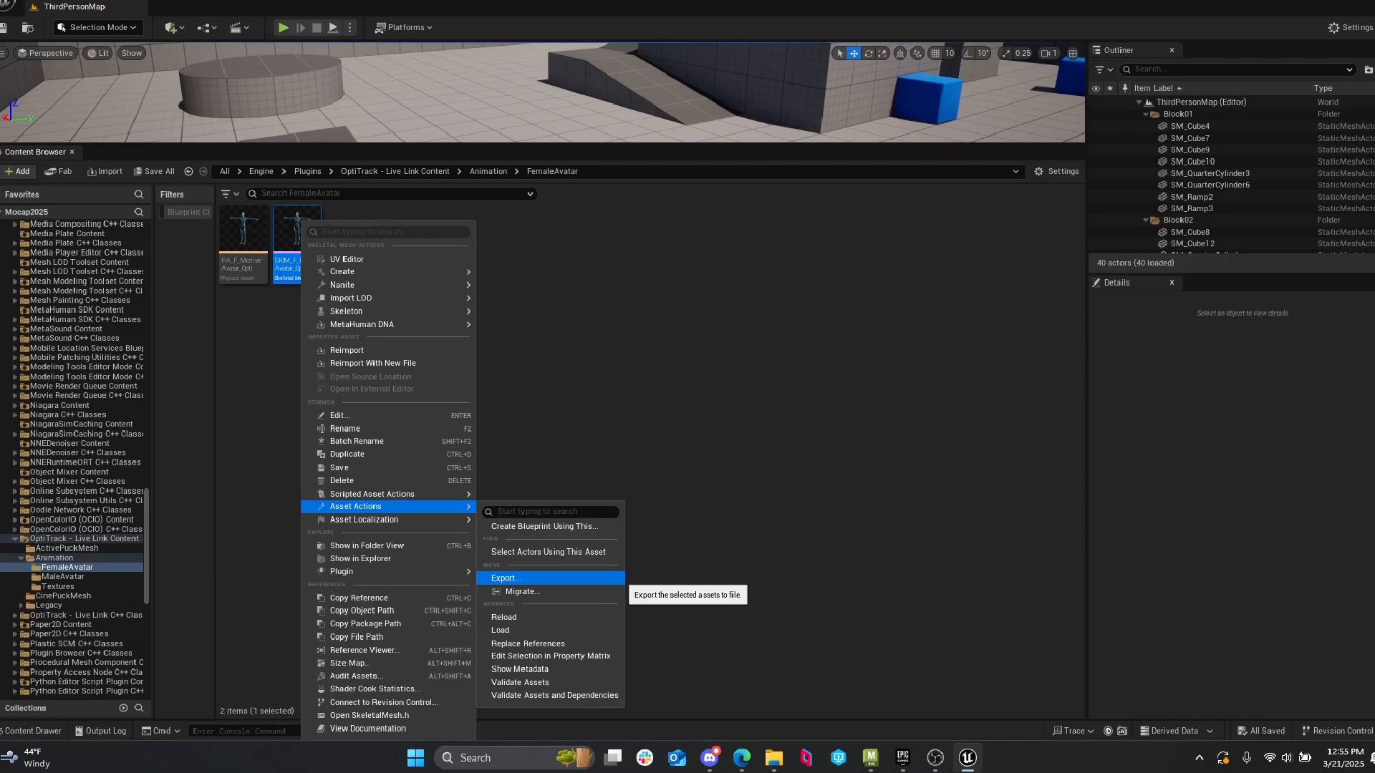
{"action": "left_click", "coordinate": [644, 622]}
- Start exporting the SKM_F_MotiveAvatar_Opti skeletal mesh to file and choose the Desktop as its destination
{"action": "right_click", "coordinate": [303, 238]}
{"action": "mouse_move", "coordinate": [410, 512]}
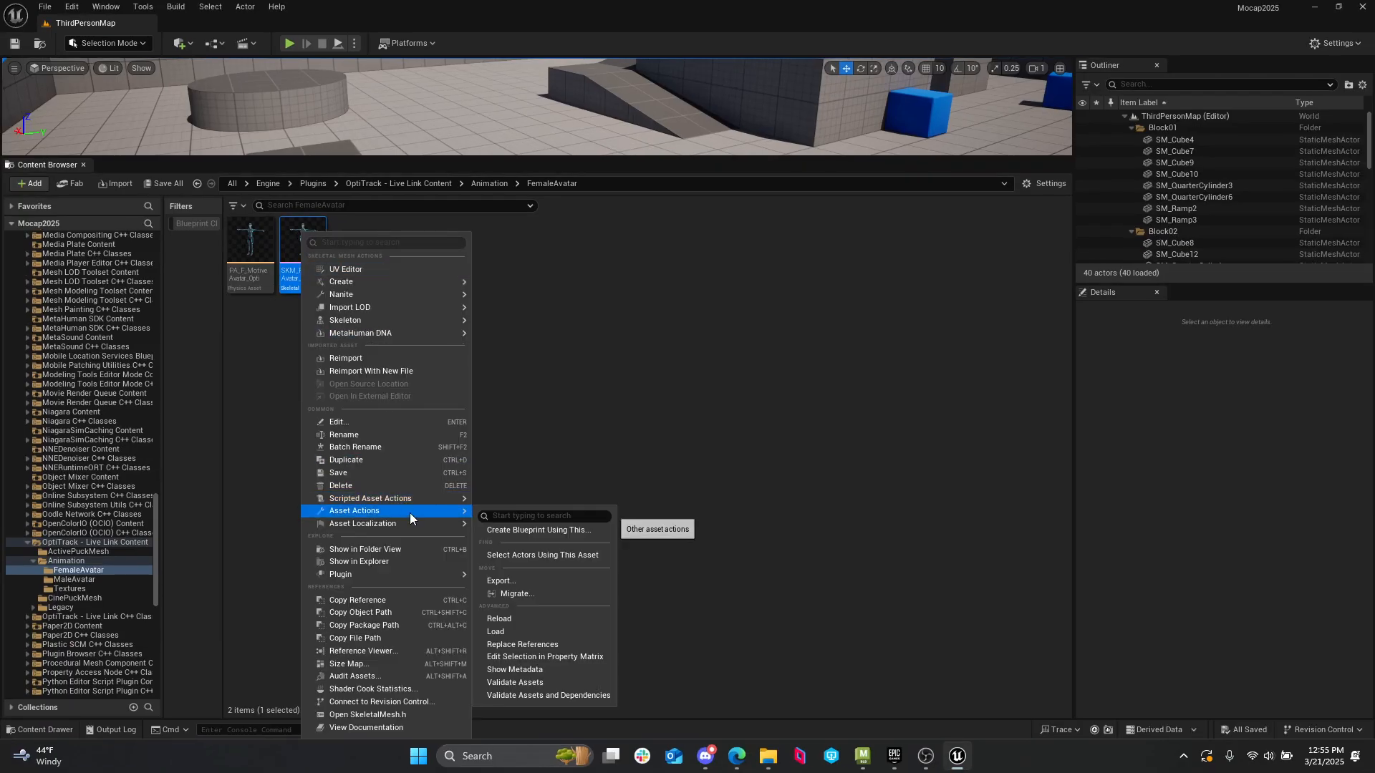
{"action": "left_click", "coordinate": [522, 581]}
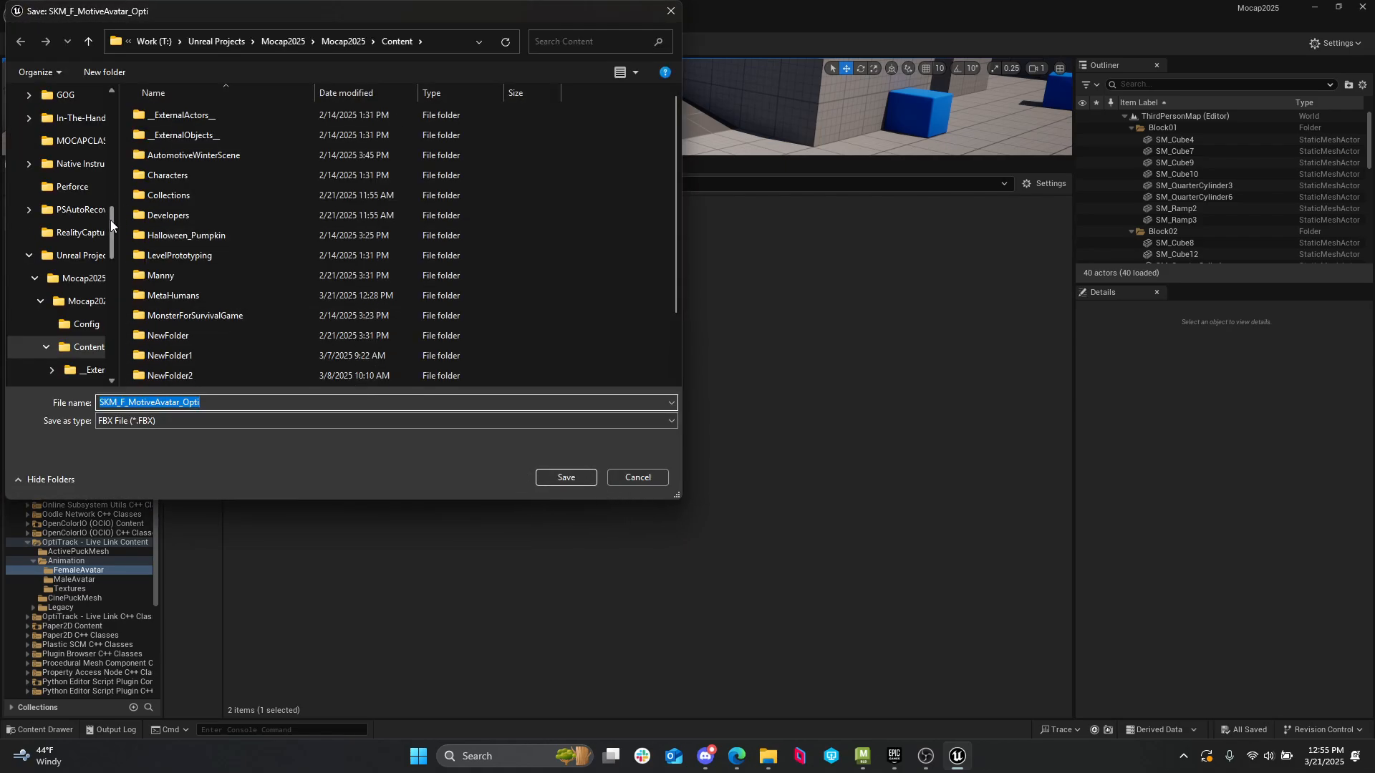
{"action": "left_click_drag", "start_coordinate": [111, 225], "coordinate": [112, 172]}
{"action": "left_click", "coordinate": [60, 191]}
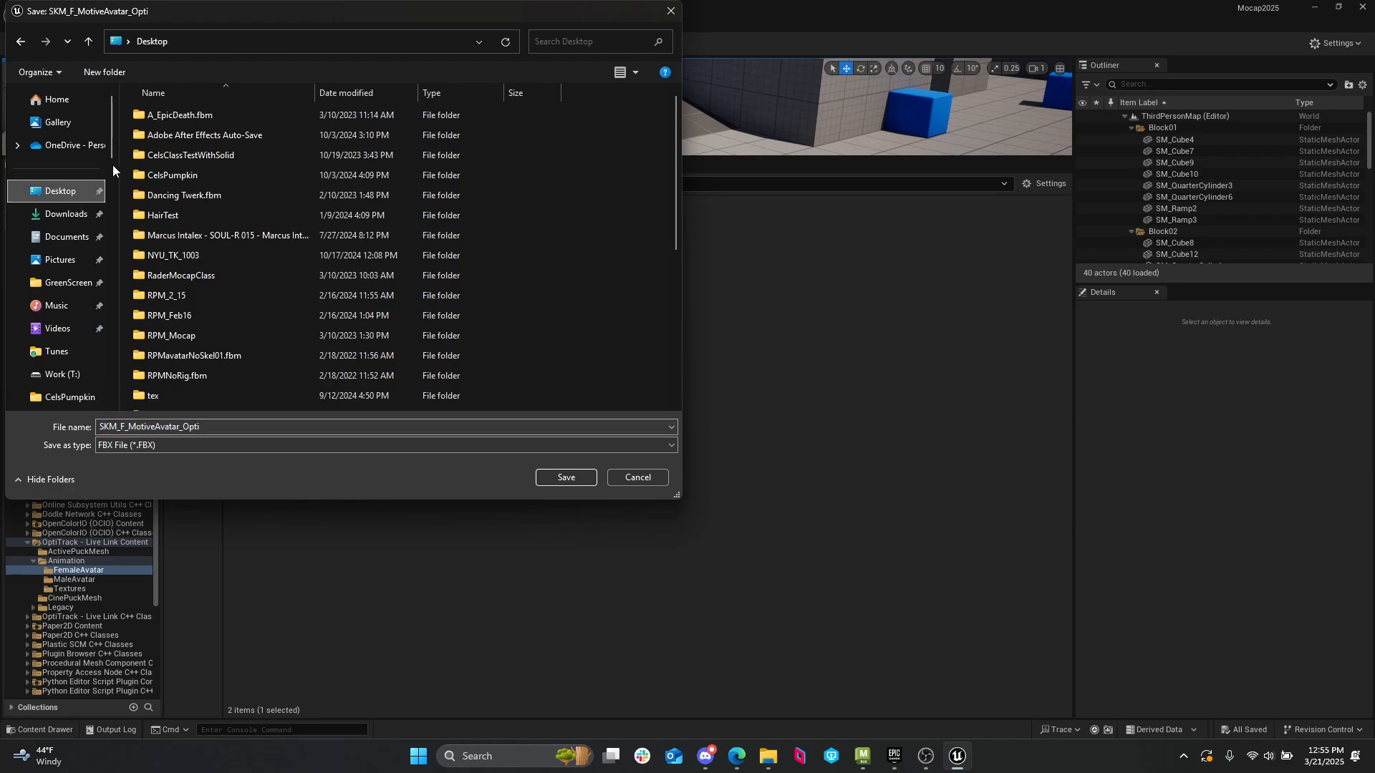
- Create a folder named MH demo on the Desktop for the exported avatar files
{"action": "left_click", "coordinate": [105, 72]}
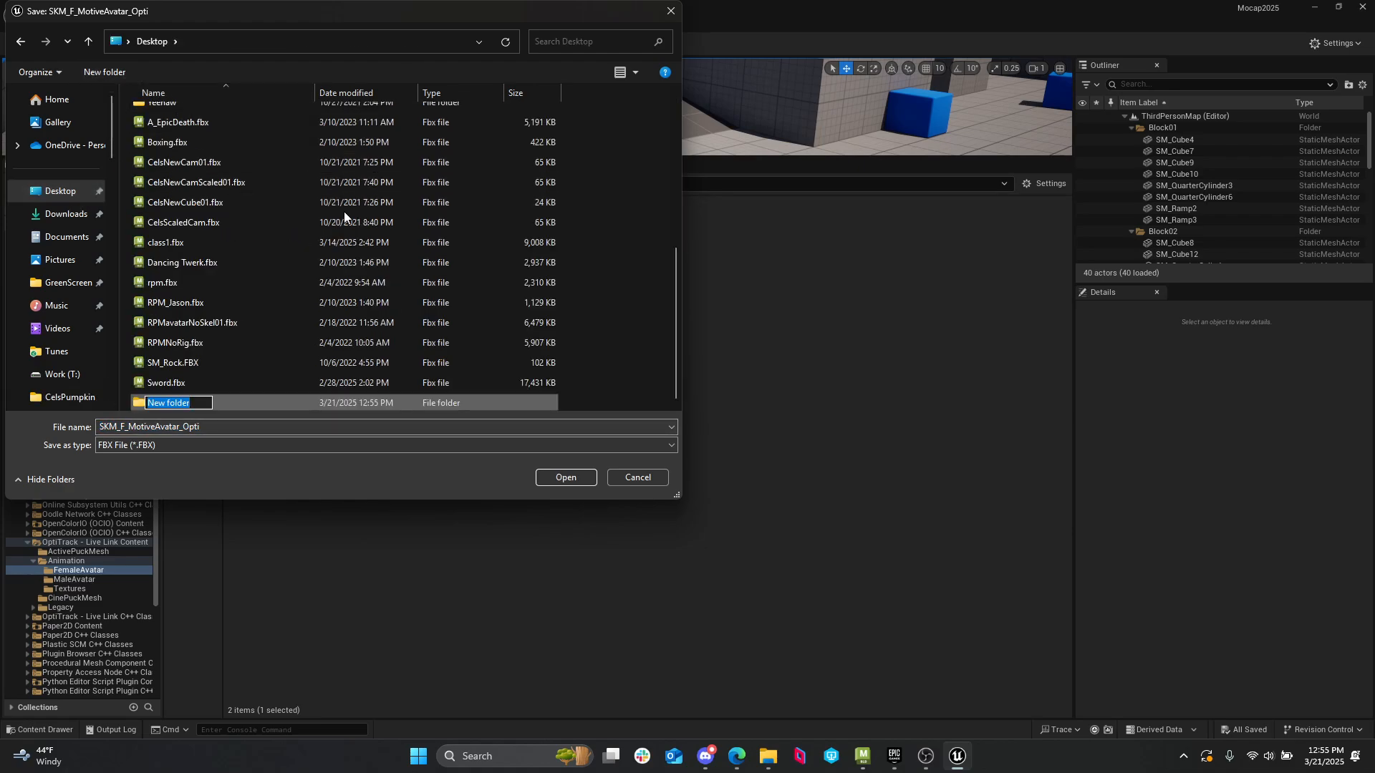
{"action": "type", "text": "mh dEMO"}
{"action": "key", "text": "BackSpace"}
{"action": "key", "text": "BackSpace"}
{"action": "key", "text": "BackSpace"}
{"action": "key", "text": "BackSpace"}
{"action": "key", "text": "BackSpace"}
{"action": "key", "text": "BackSpace"}
{"action": "key", "text": "BackSpace"}
{"action": "type", "text": "MH demo"}
{"action": "key", "text": "Return"}
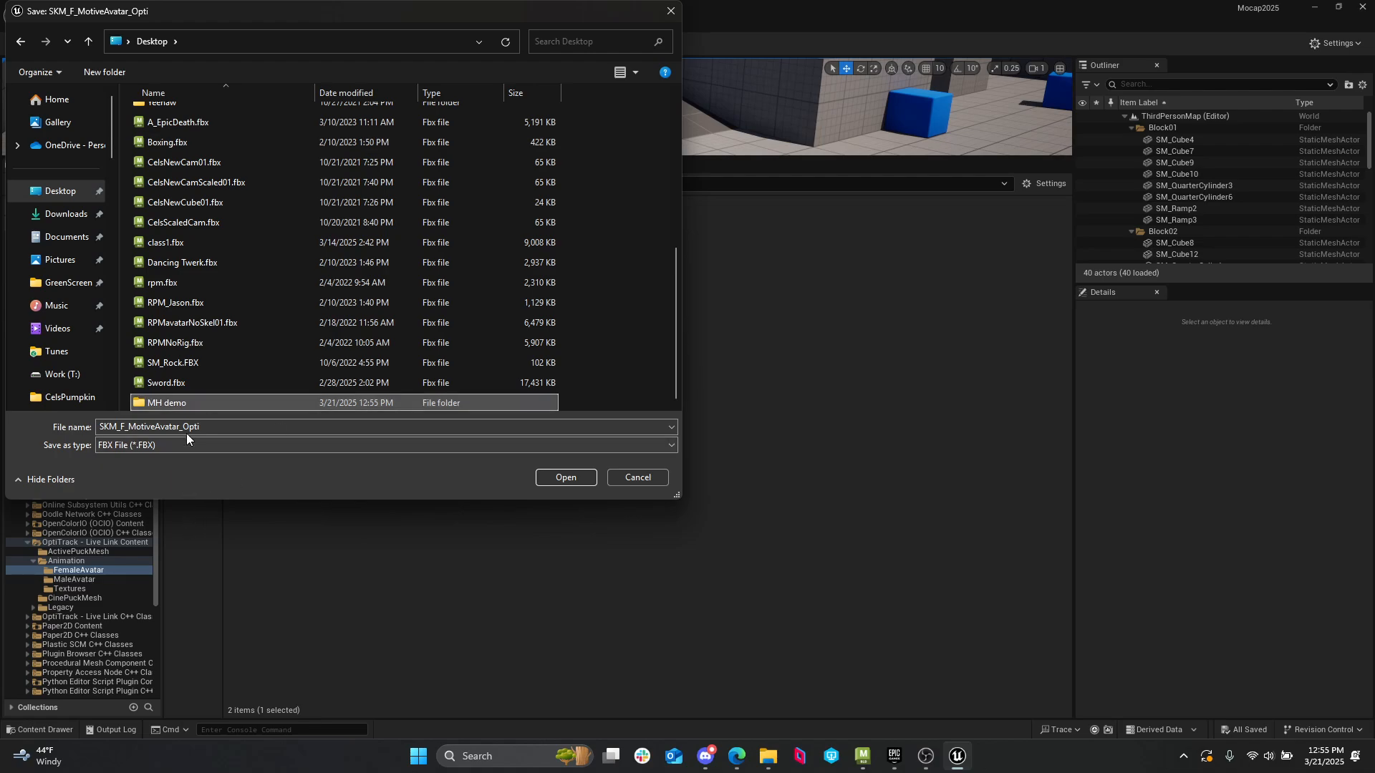
- Export the skeletal mesh into the MH demo folder as SKM_F_MotiveAvatar_Opti in FBX format, keeping the offered FBX 2013 export options
{"action": "double_click", "coordinate": [194, 401]}
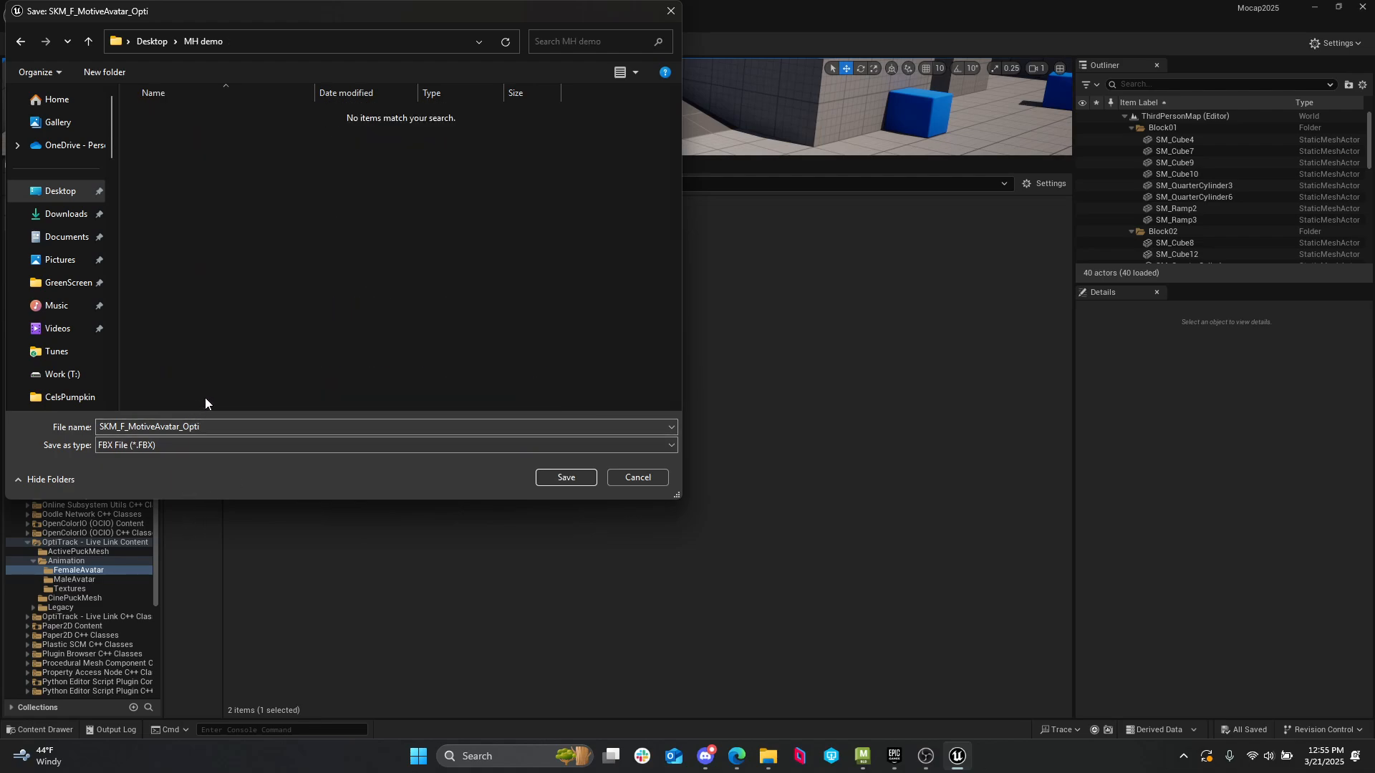
{"action": "left_click", "coordinate": [550, 475]}
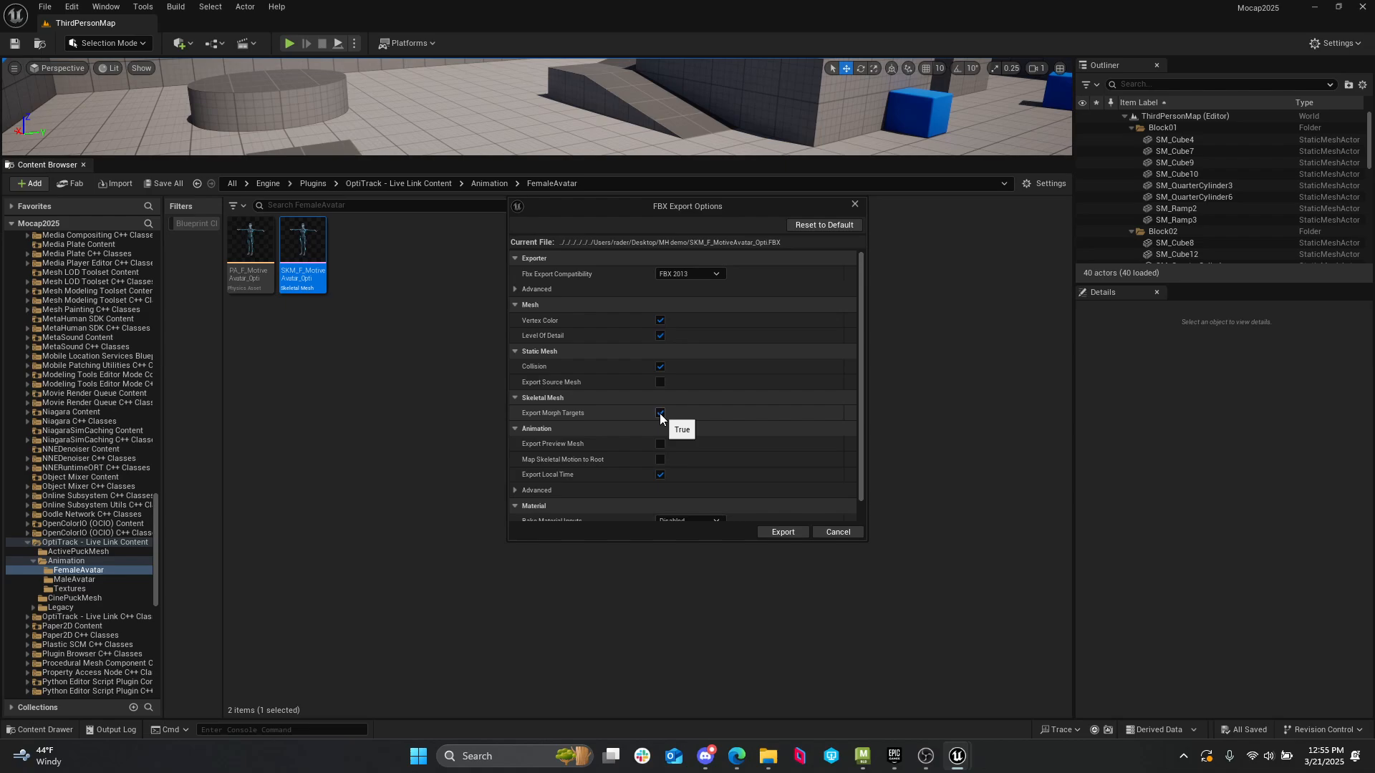
{"action": "left_click", "coordinate": [782, 533]}
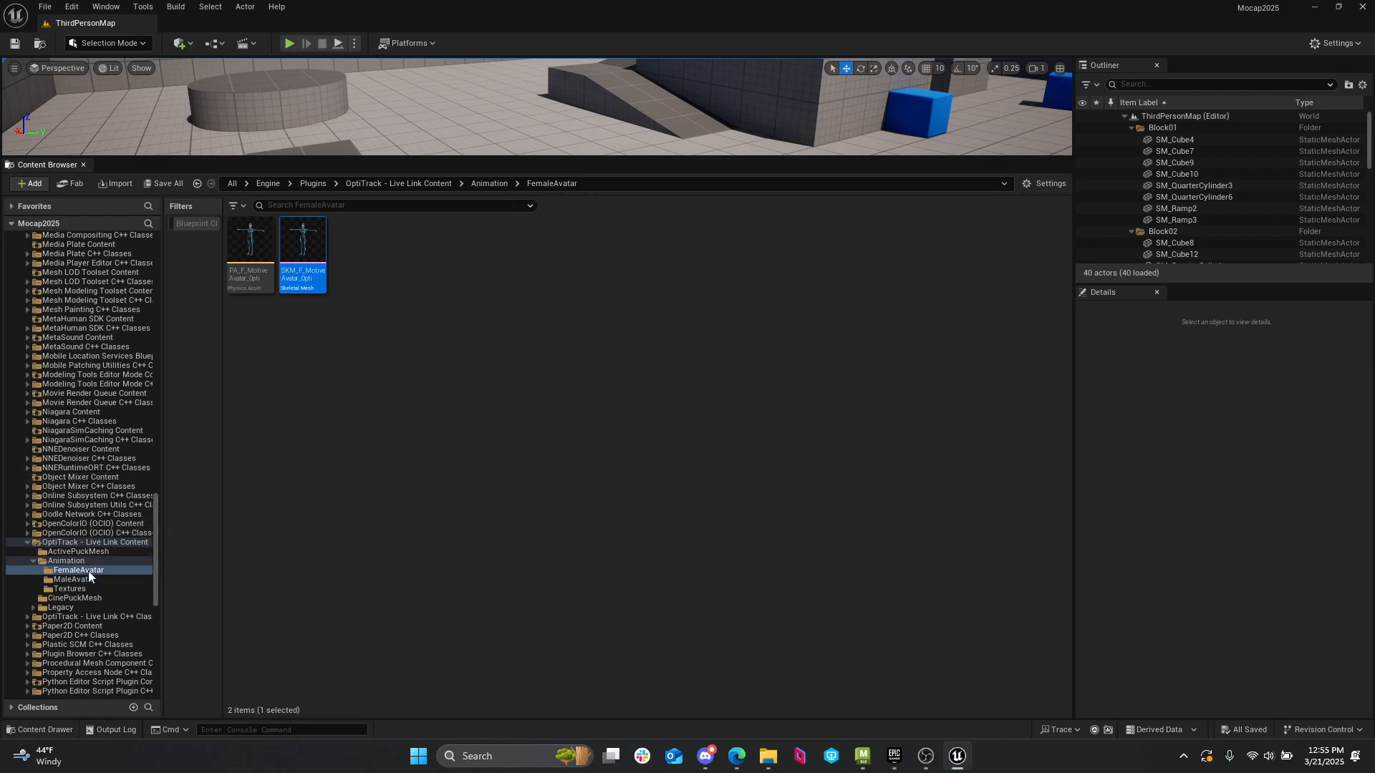
- Export the T_MotiveAvatar_Opti_B texture from the plugin's Textures folder as a PNG into MH demo, and preview the texture in its editor
{"action": "left_click", "coordinate": [76, 607]}
{"action": "left_click", "coordinate": [69, 588]}
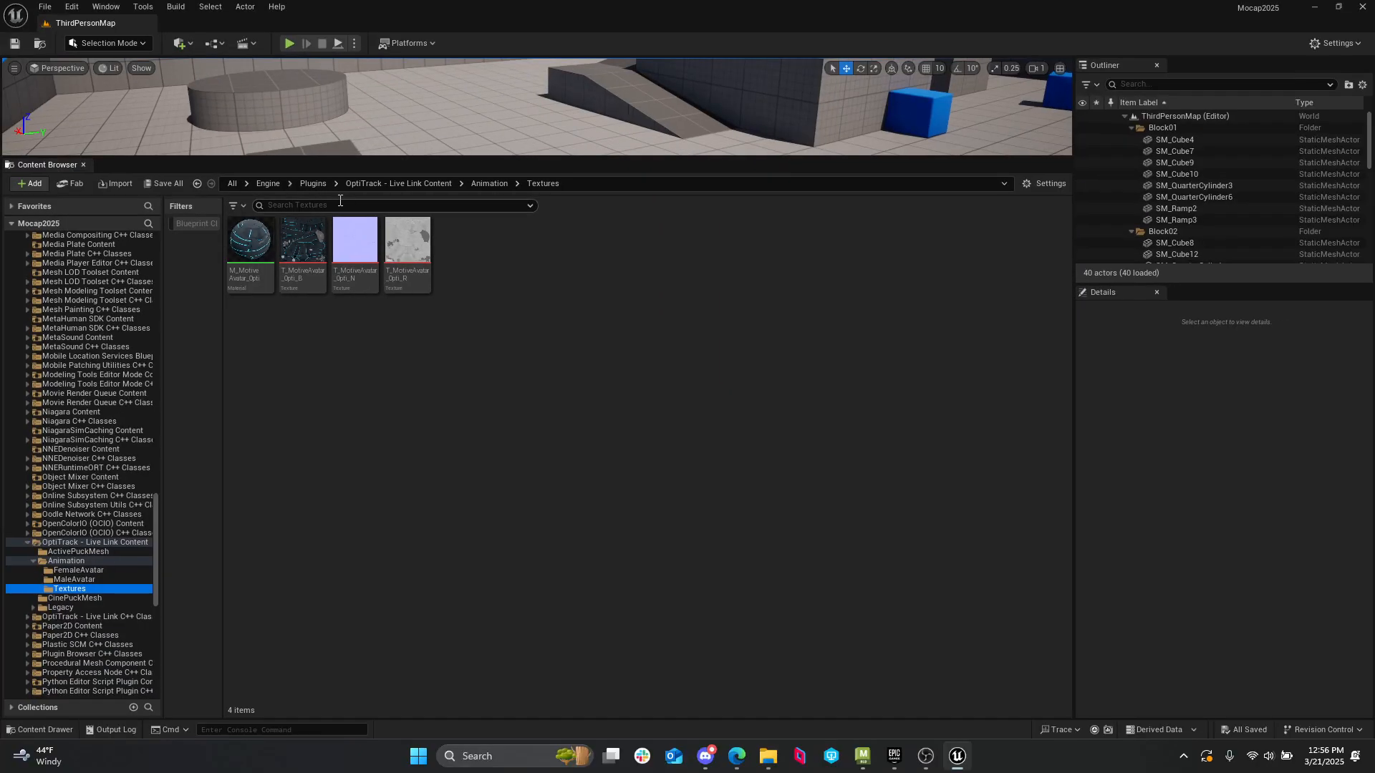
{"action": "right_click", "coordinate": [465, 223]}
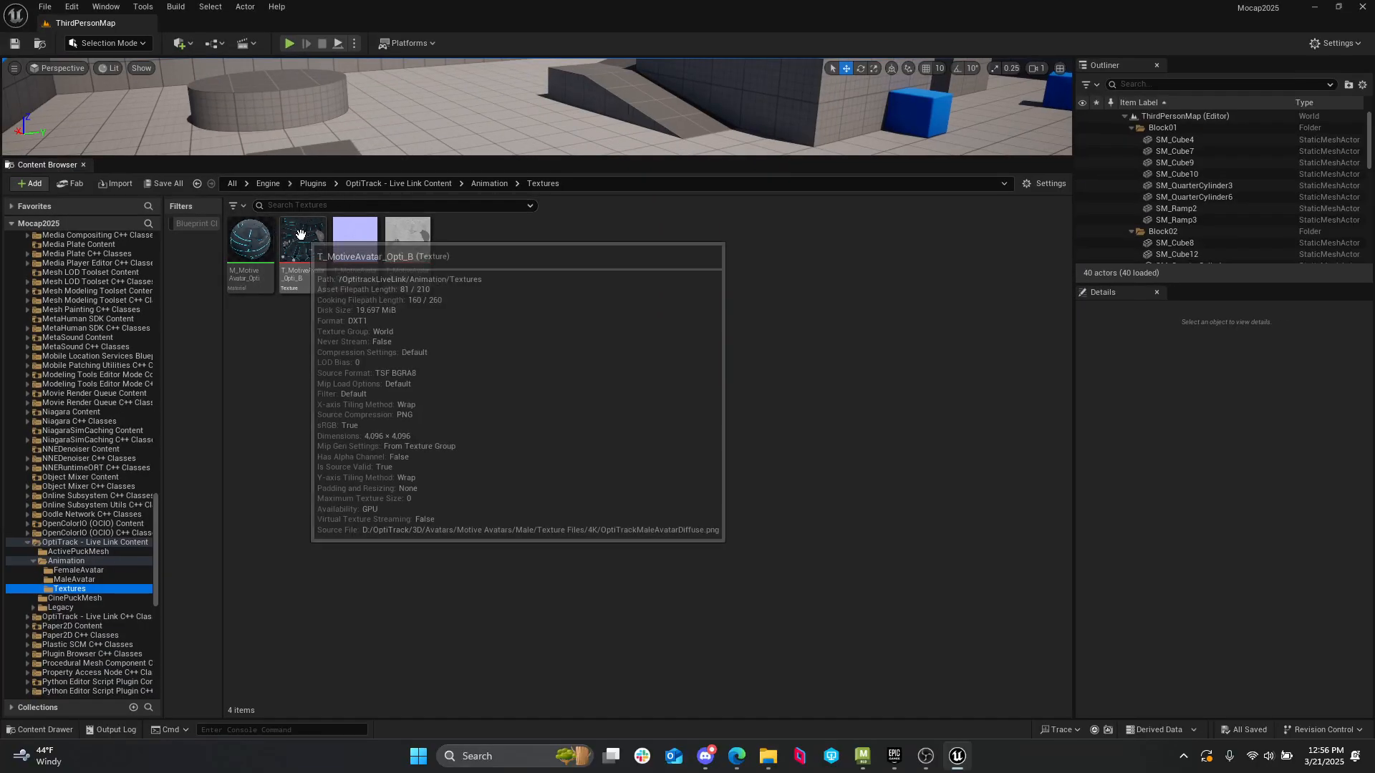
{"action": "mouse_move", "coordinate": [423, 527]}
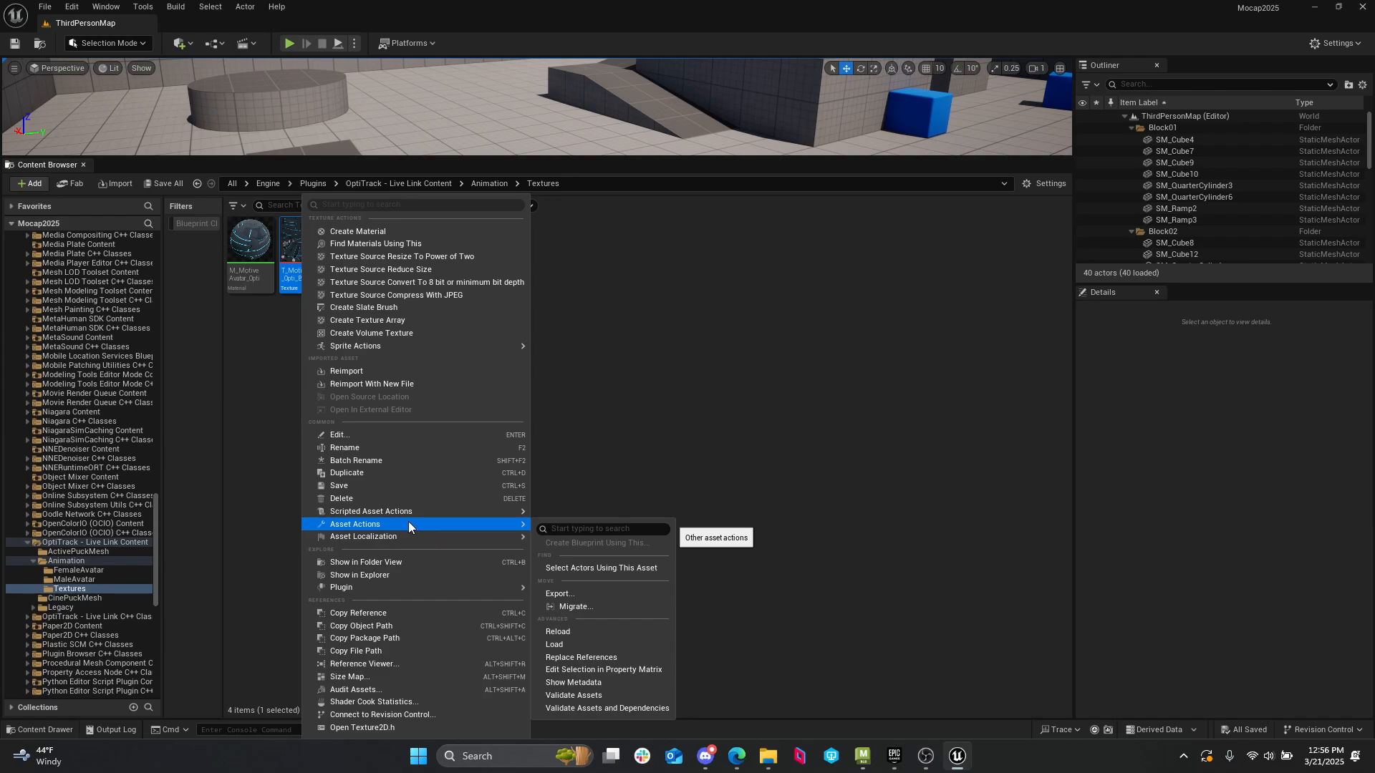
{"action": "left_click", "coordinate": [588, 595]}
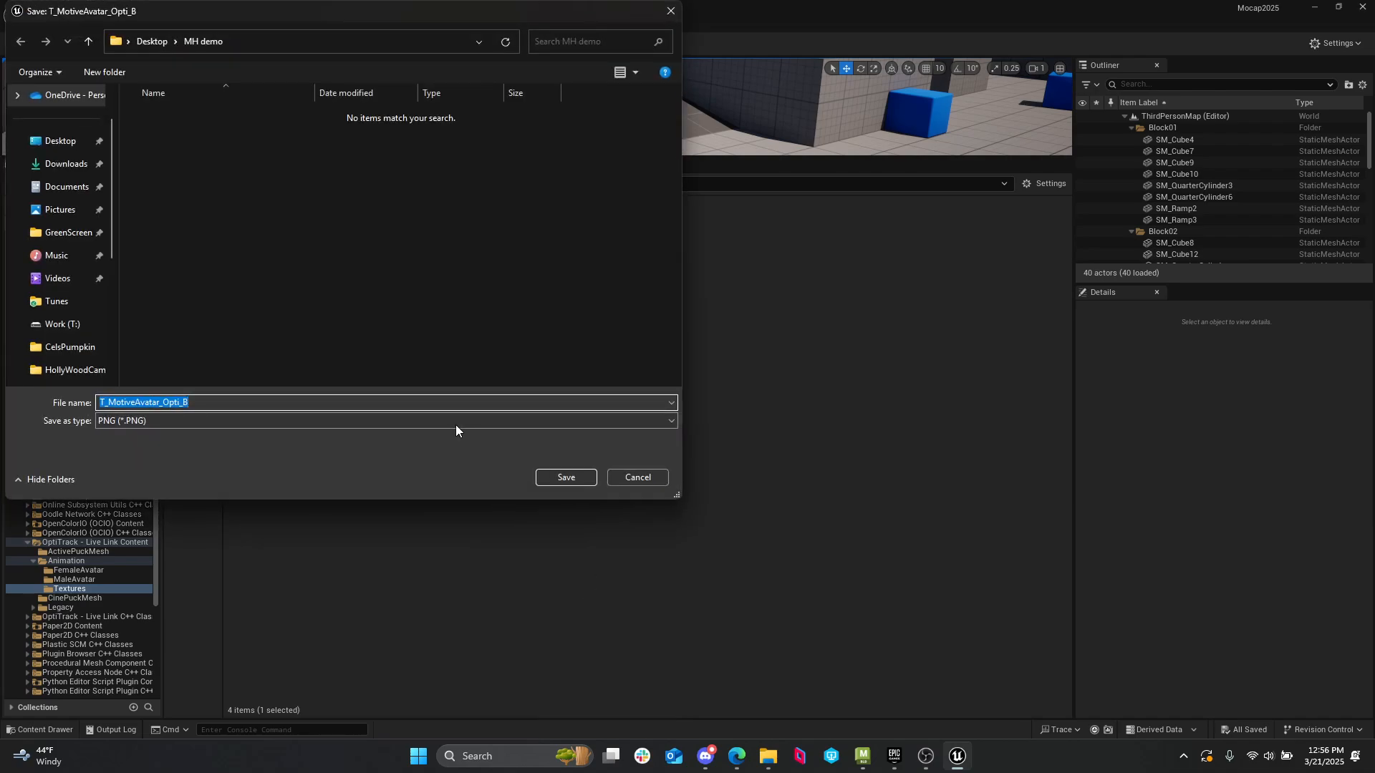
{"action": "left_click", "coordinate": [562, 478]}
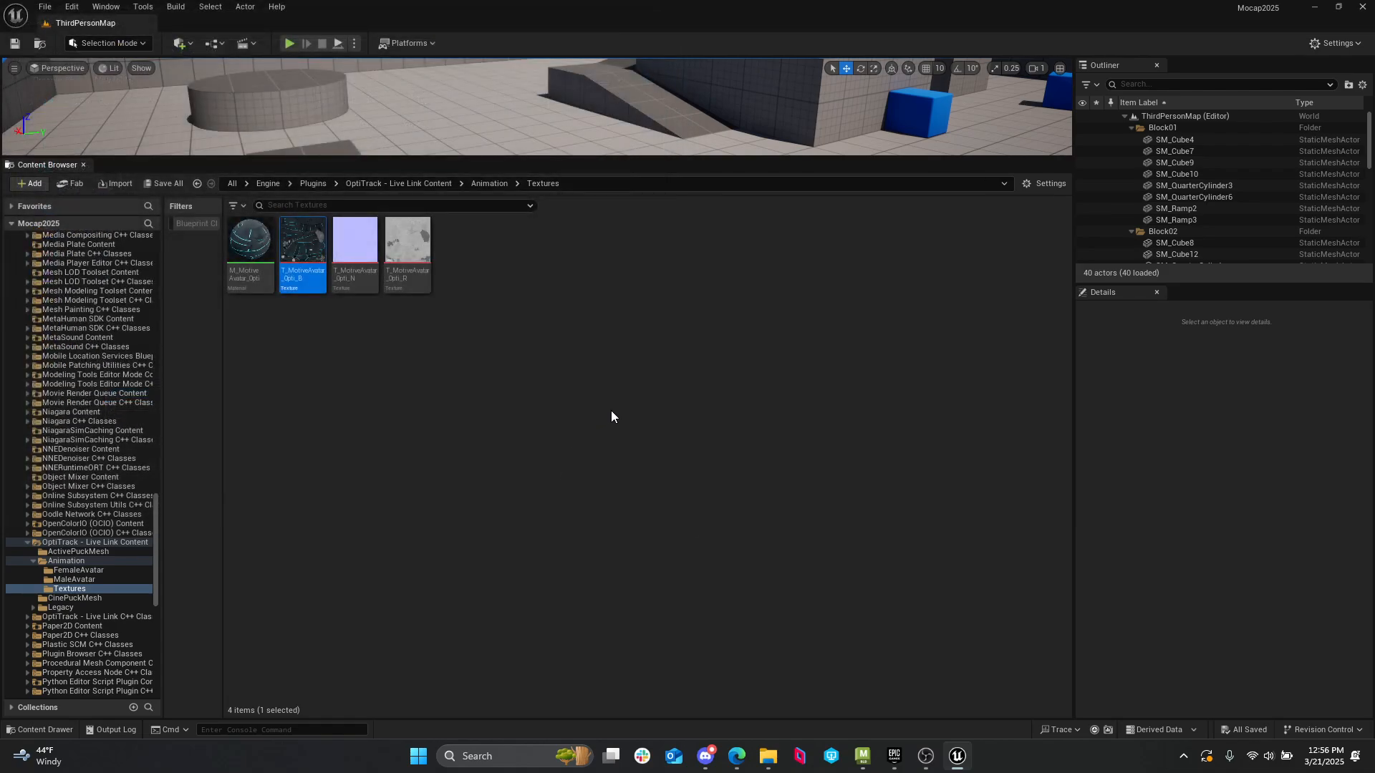
{"action": "double_click", "coordinate": [318, 240]}
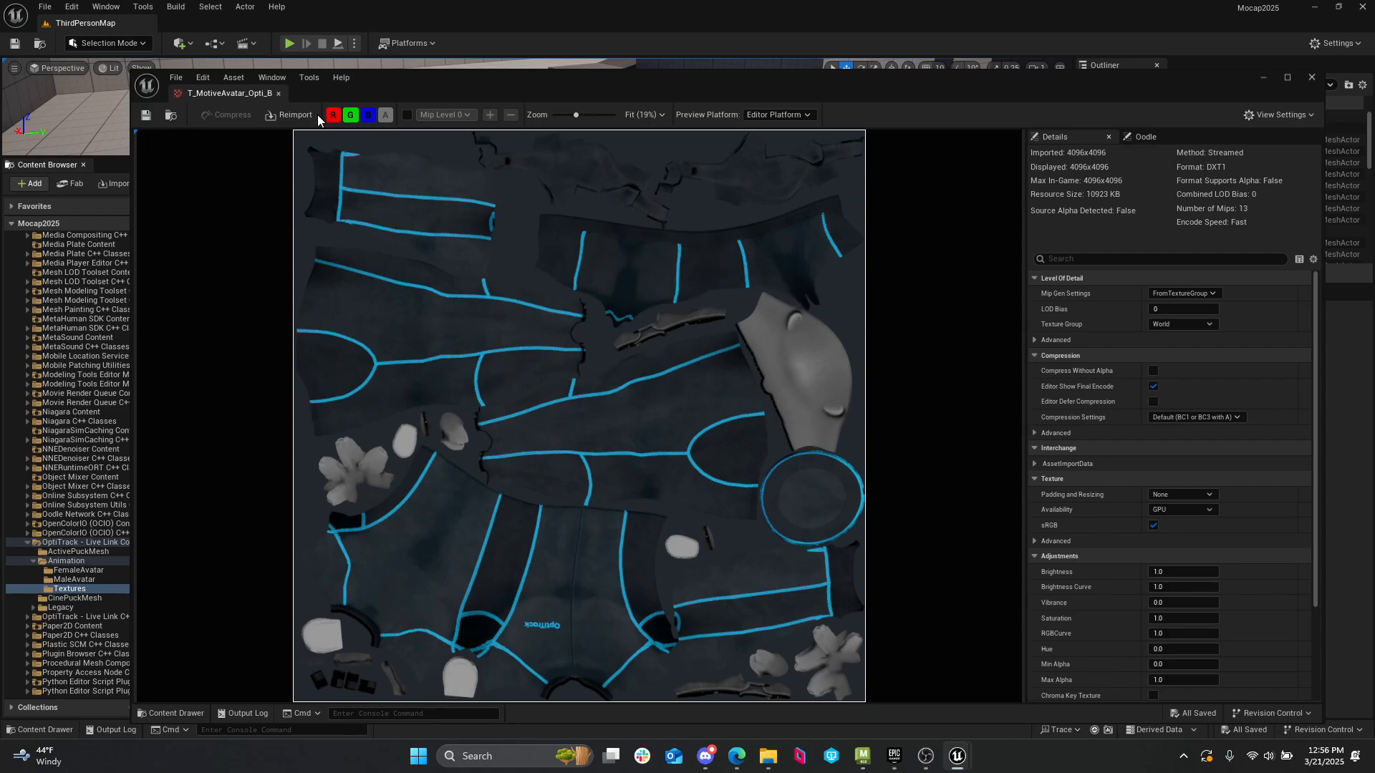
{"action": "left_click", "coordinate": [278, 93]}
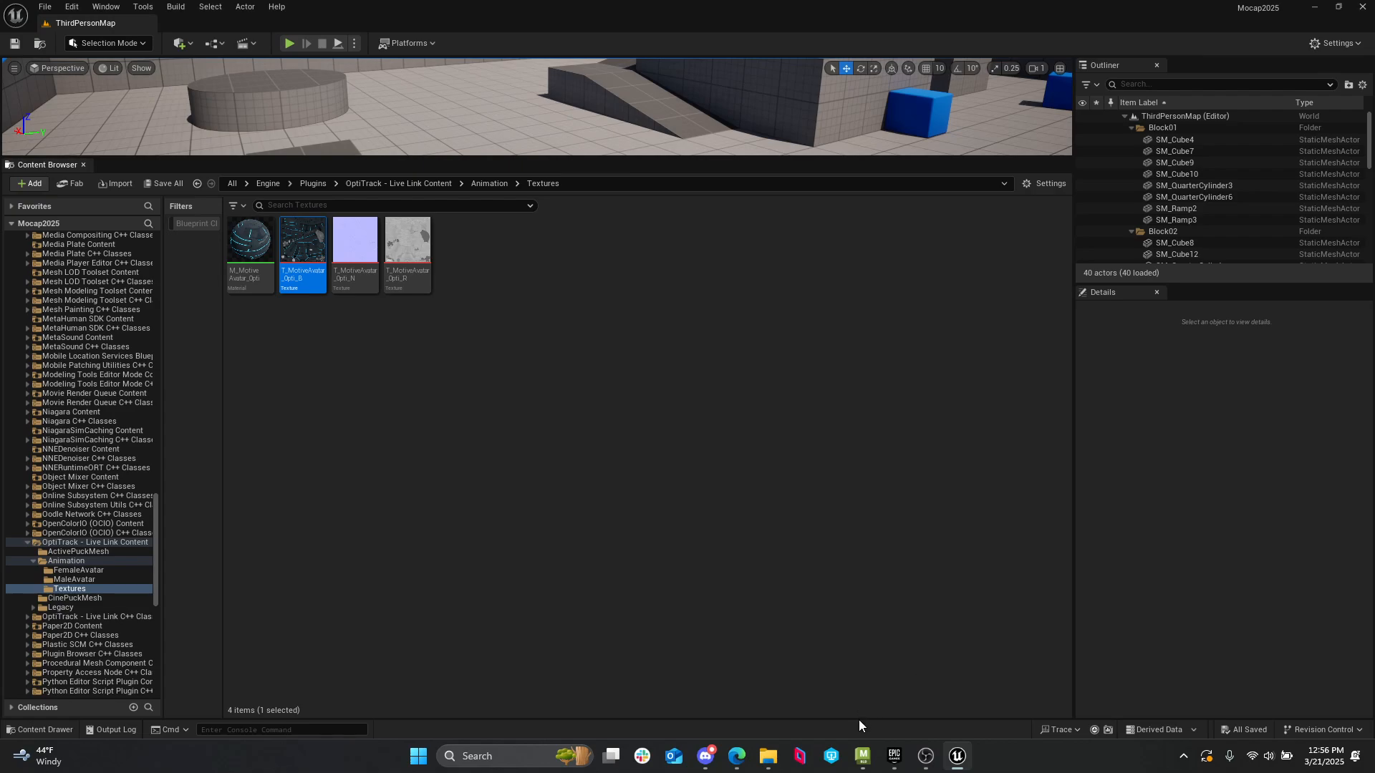
- Switch to MotionBuilder 2025 and view its empty untitled scene from a slightly rotated angle
{"action": "left_click", "coordinate": [872, 763]}
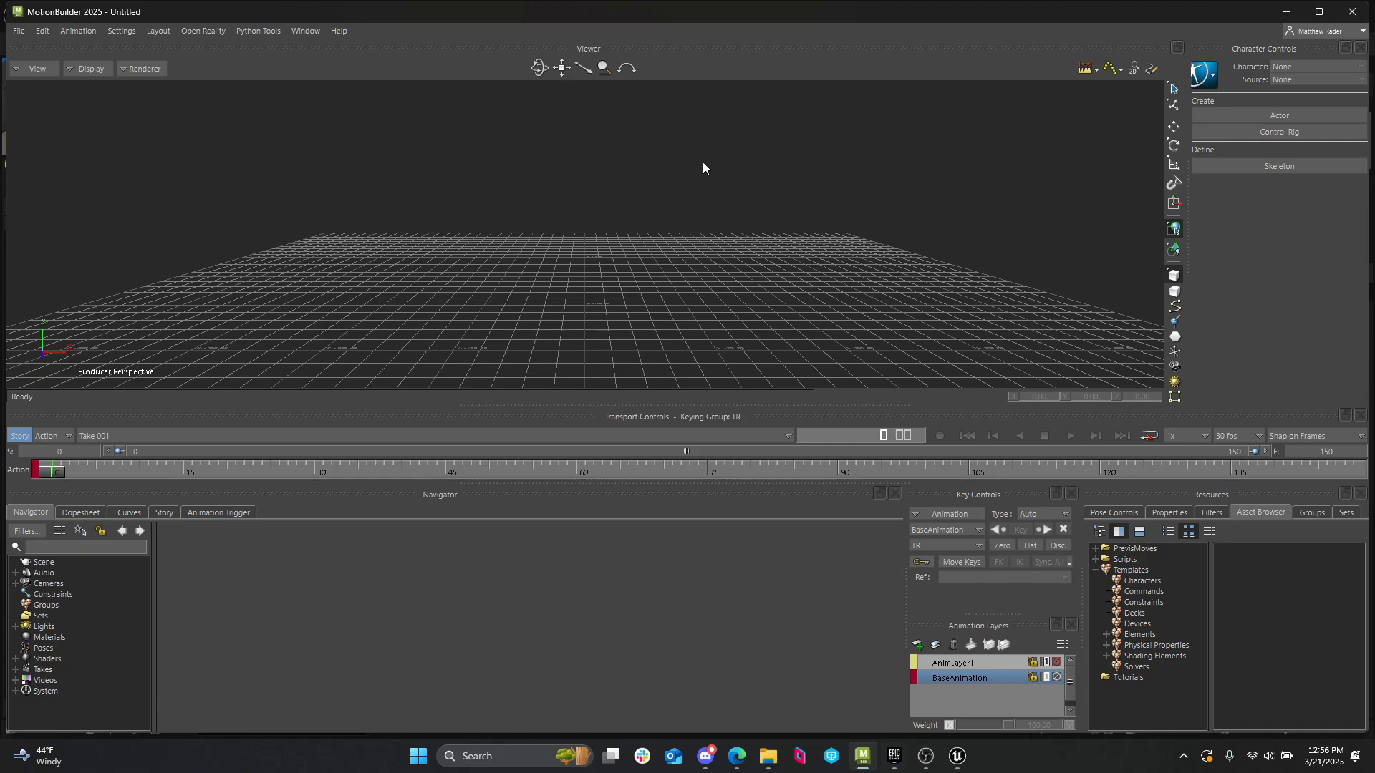
{"action": "mouse_move", "coordinate": [685, 172]}
{"action": "left_mouse_down", "text": "ctrl+shift"}
{"action": "mouse_move", "coordinate": [684, 184]}
{"action": "mouse_move", "coordinate": [657, 179]}
{"action": "mouse_move", "coordinate": [673, 188]}
{"action": "left_mouse_up", "text": "ctrl+shift"}
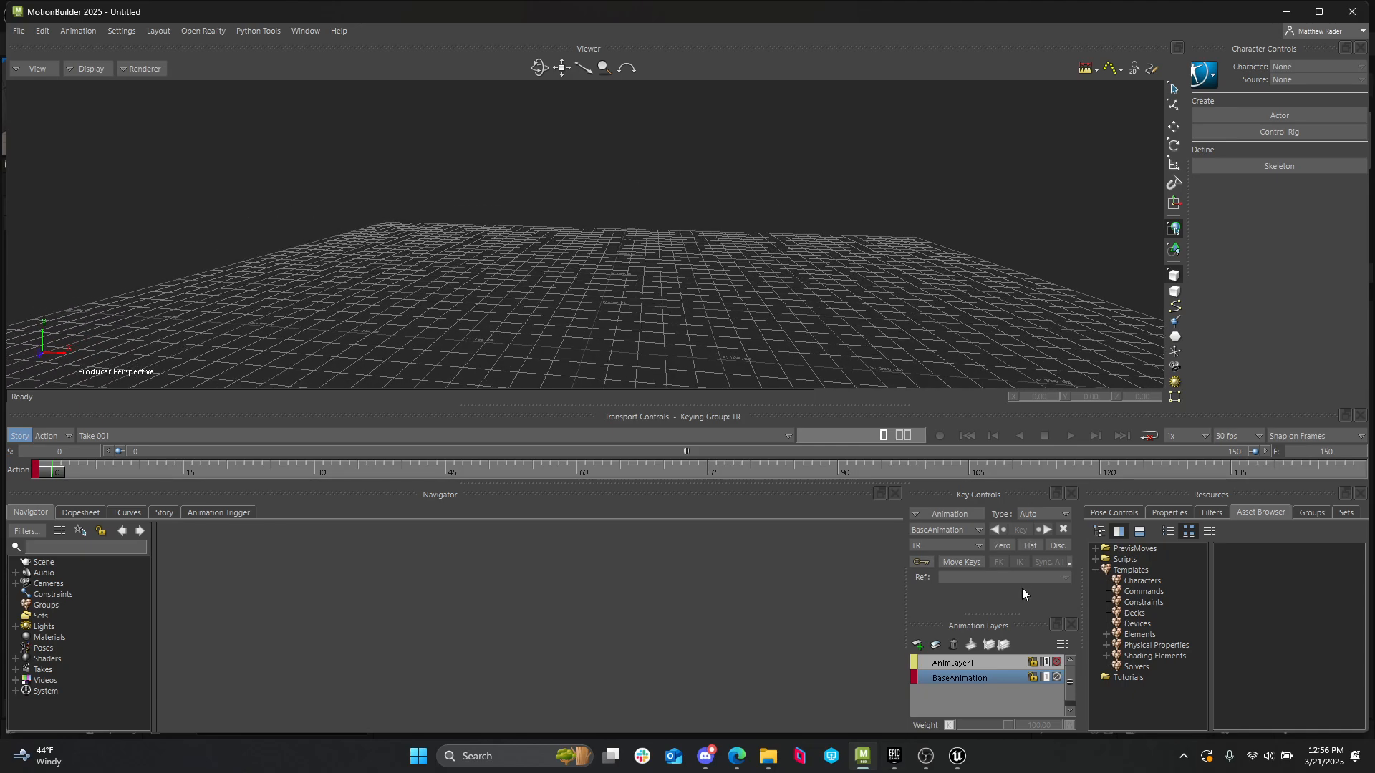
{"action": "left_click", "coordinate": [926, 756]}
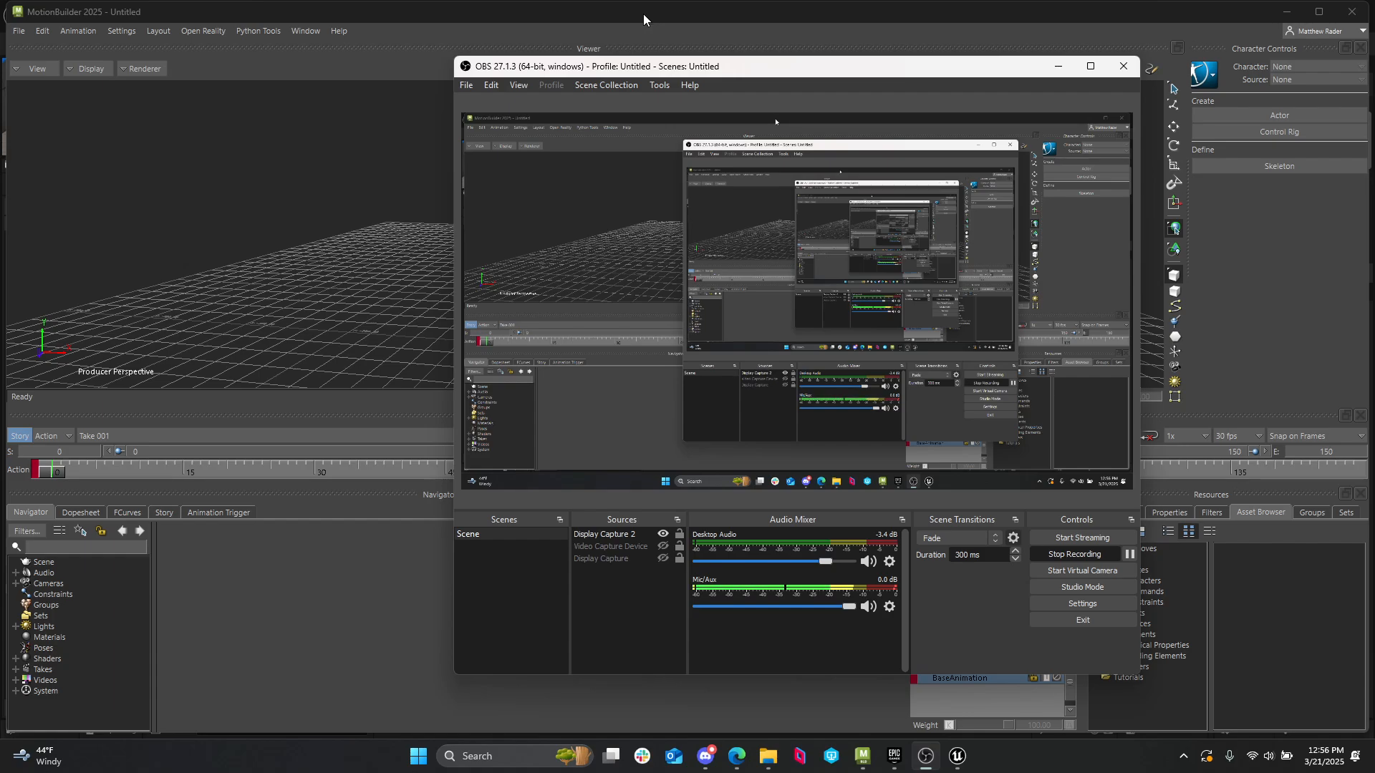
- Open SKM_F_MotiveAvatar_Opti.FBX from the MH demo folder on the Desktop, keeping the offered open options
{"action": "left_click", "coordinate": [643, 14]}
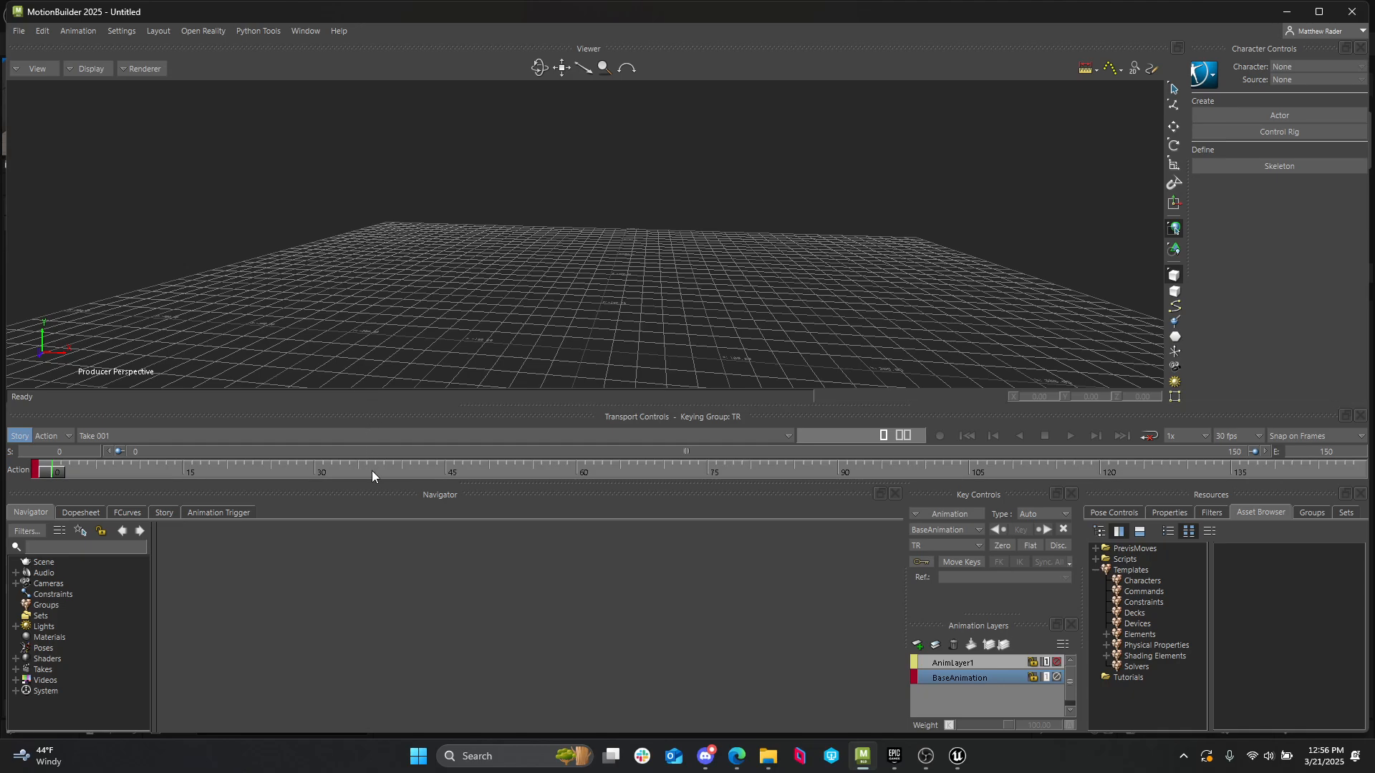
{"action": "left_click_drag", "start_coordinate": [475, 411], "coordinate": [475, 444]}
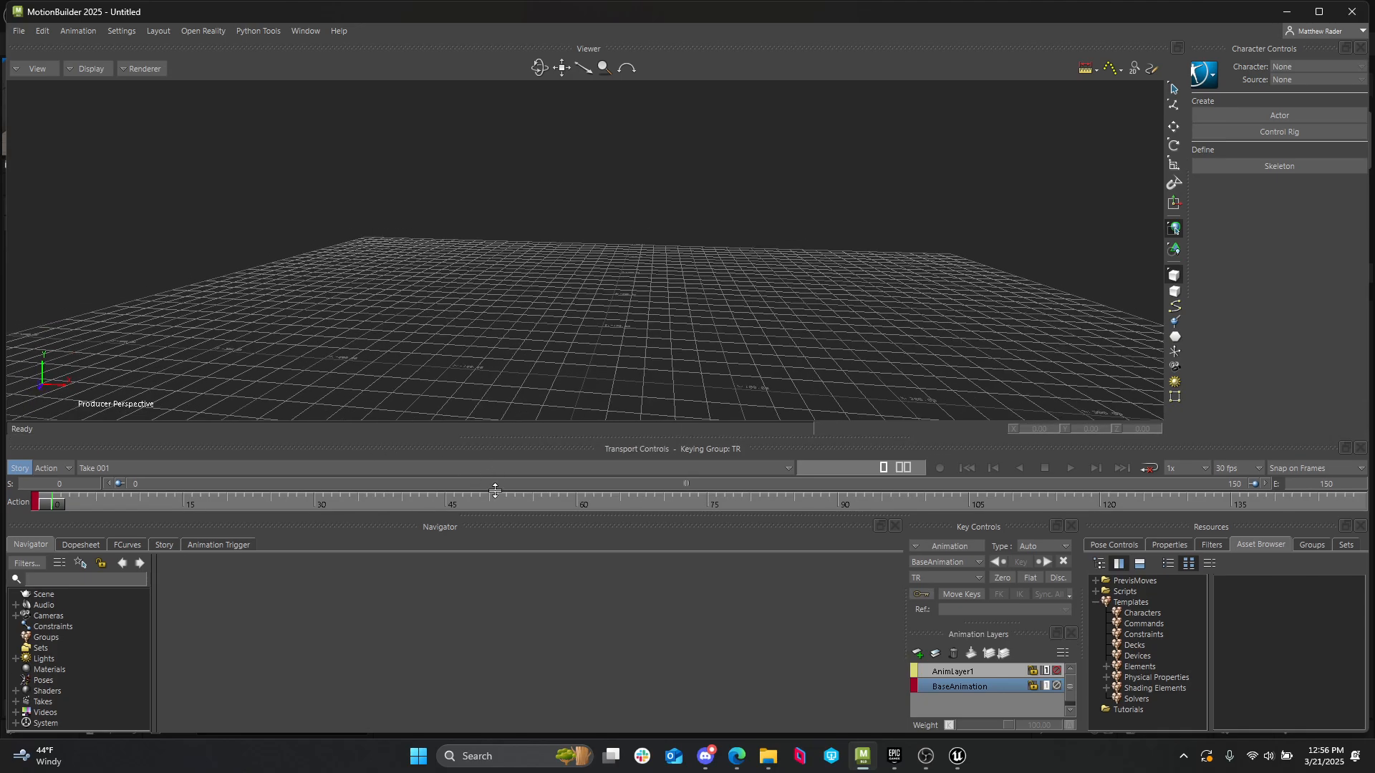
{"action": "left_click", "coordinate": [19, 31]}
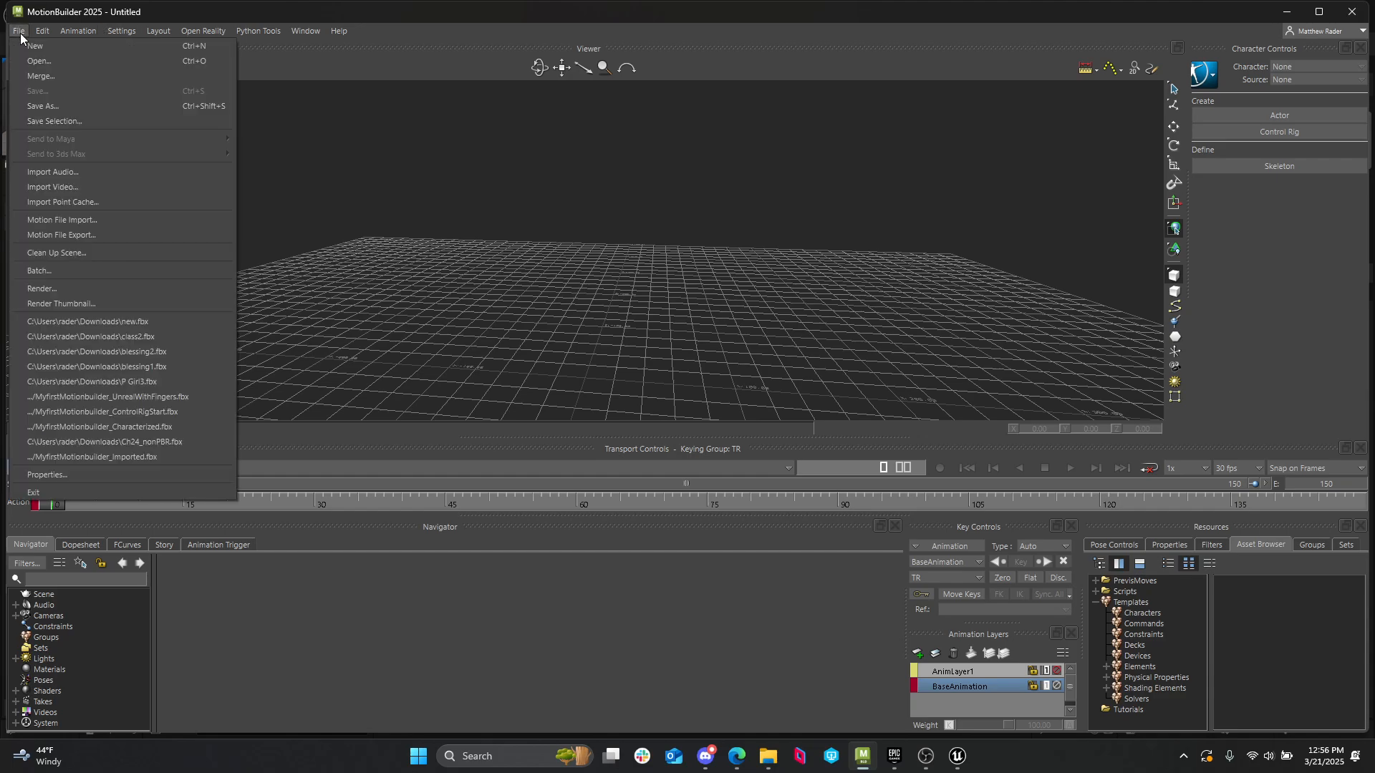
{"action": "left_click", "coordinate": [52, 61]}
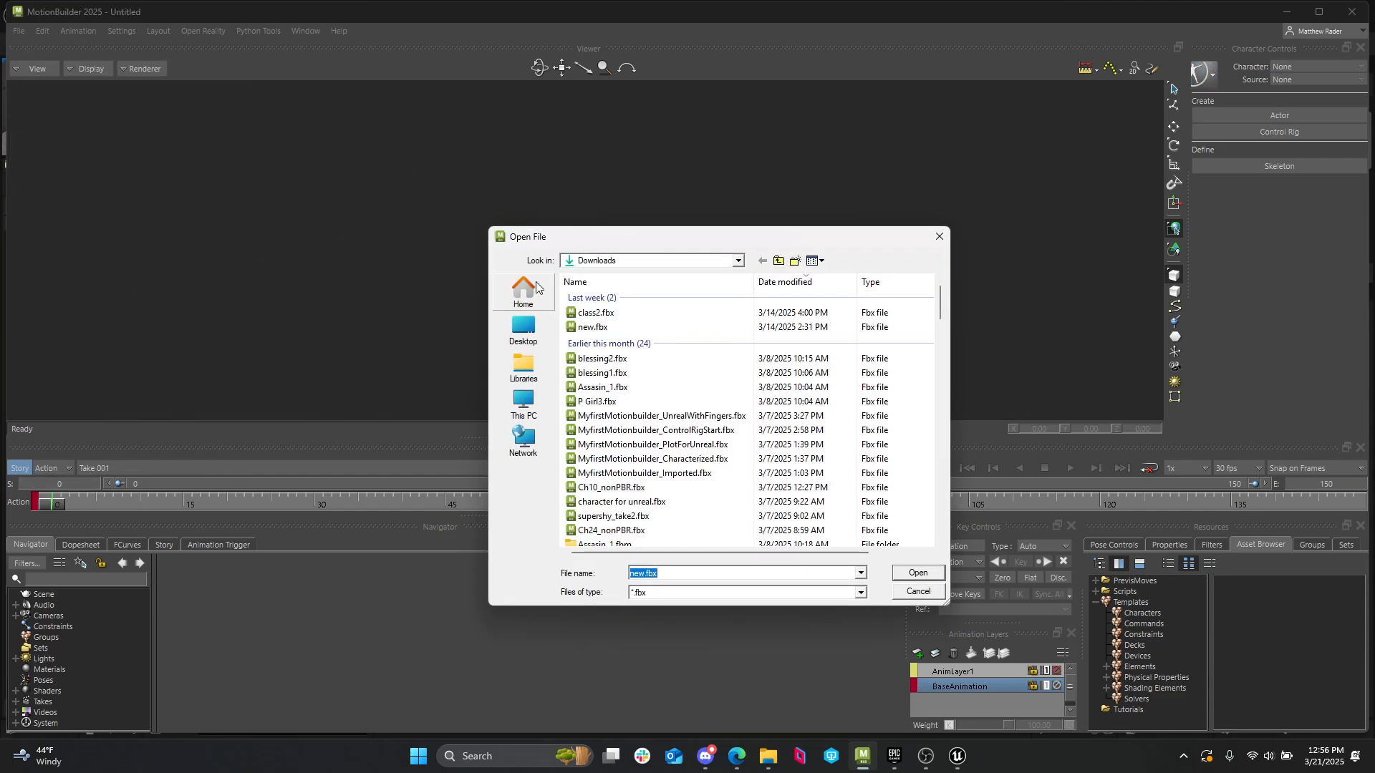
{"action": "left_click", "coordinate": [540, 340]}
{"action": "scroll", "coordinate": [787, 372], "scroll_direction": "down", "scroll_amount": 5}
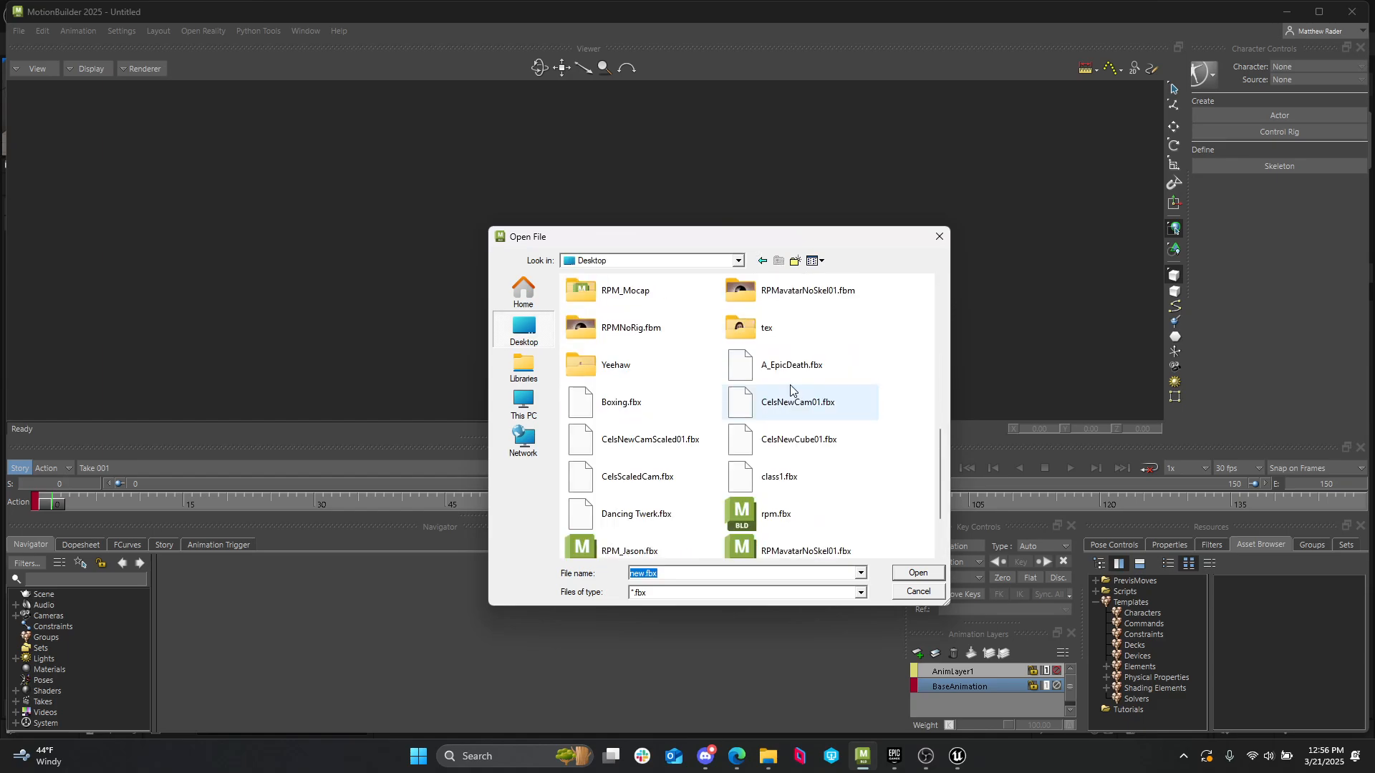
{"action": "scroll", "coordinate": [779, 428], "scroll_direction": "down", "scroll_amount": 5}
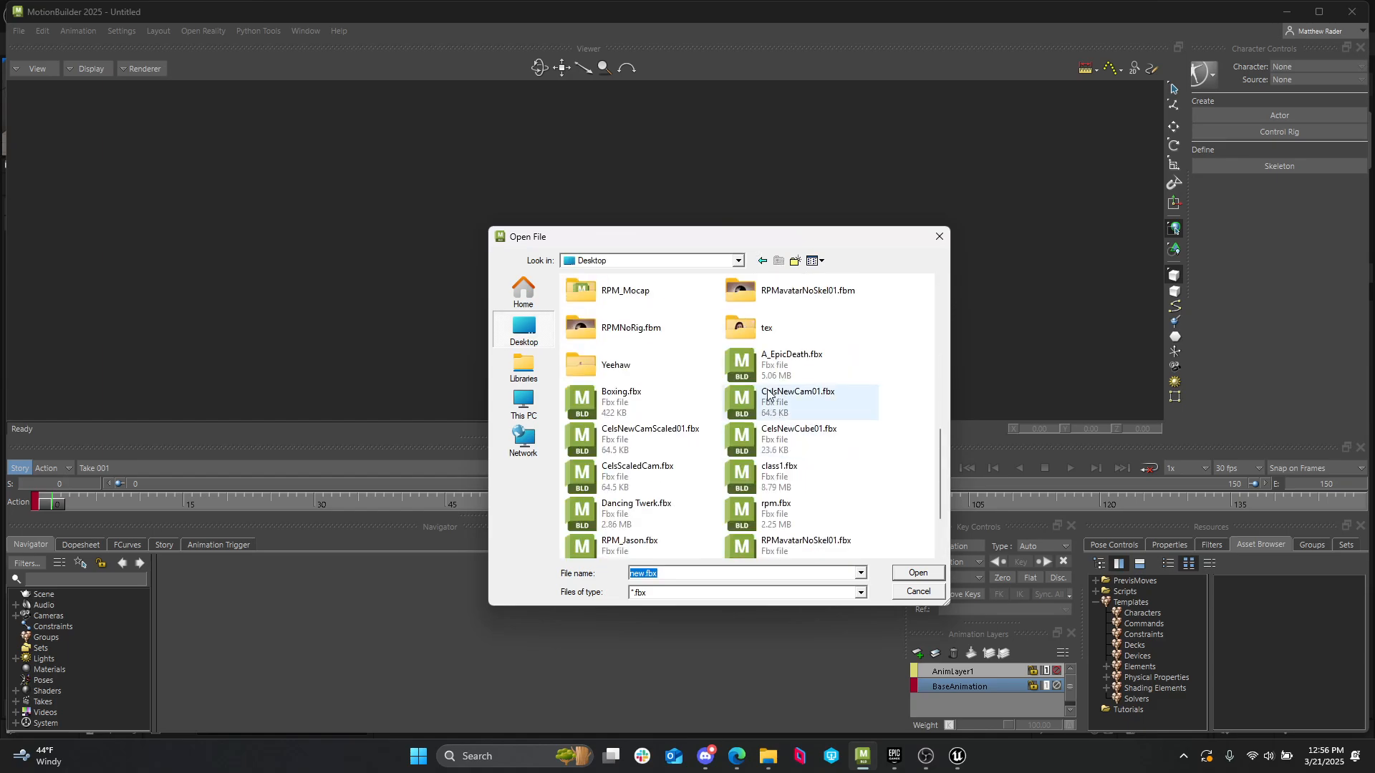
{"action": "scroll", "coordinate": [773, 397], "scroll_direction": "up", "scroll_amount": 5}
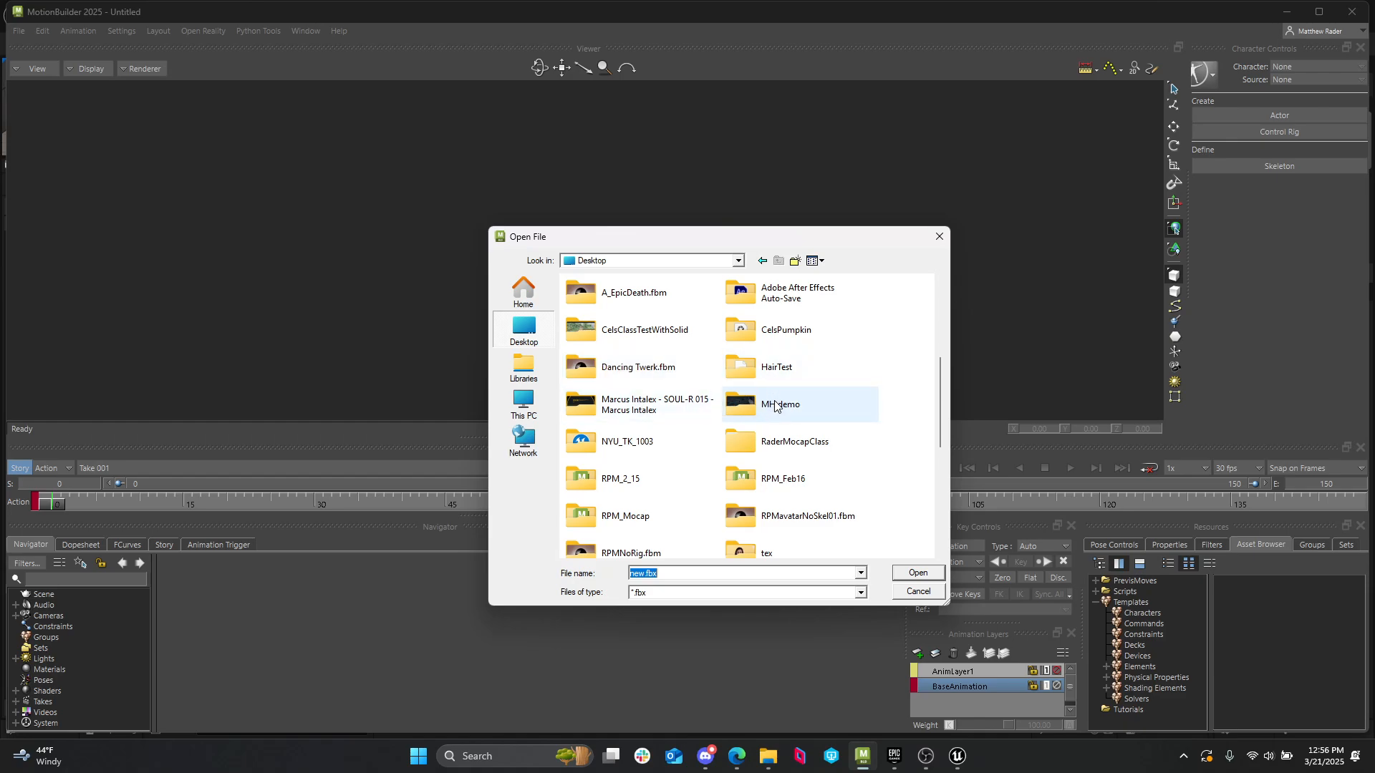
{"action": "double_click", "coordinate": [771, 402]}
{"action": "left_click", "coordinate": [658, 299]}
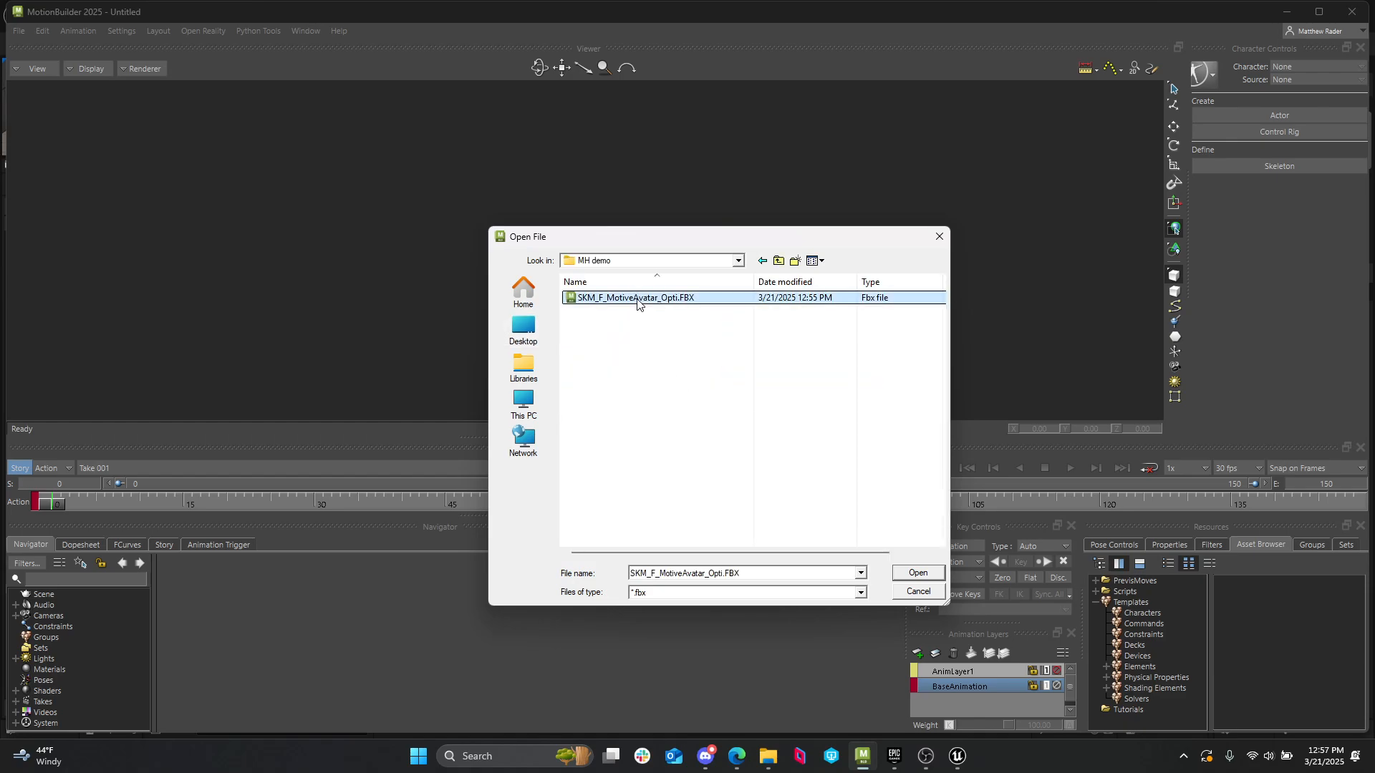
{"action": "double_click", "coordinate": [641, 300]}
{"action": "left_click", "coordinate": [678, 418]}
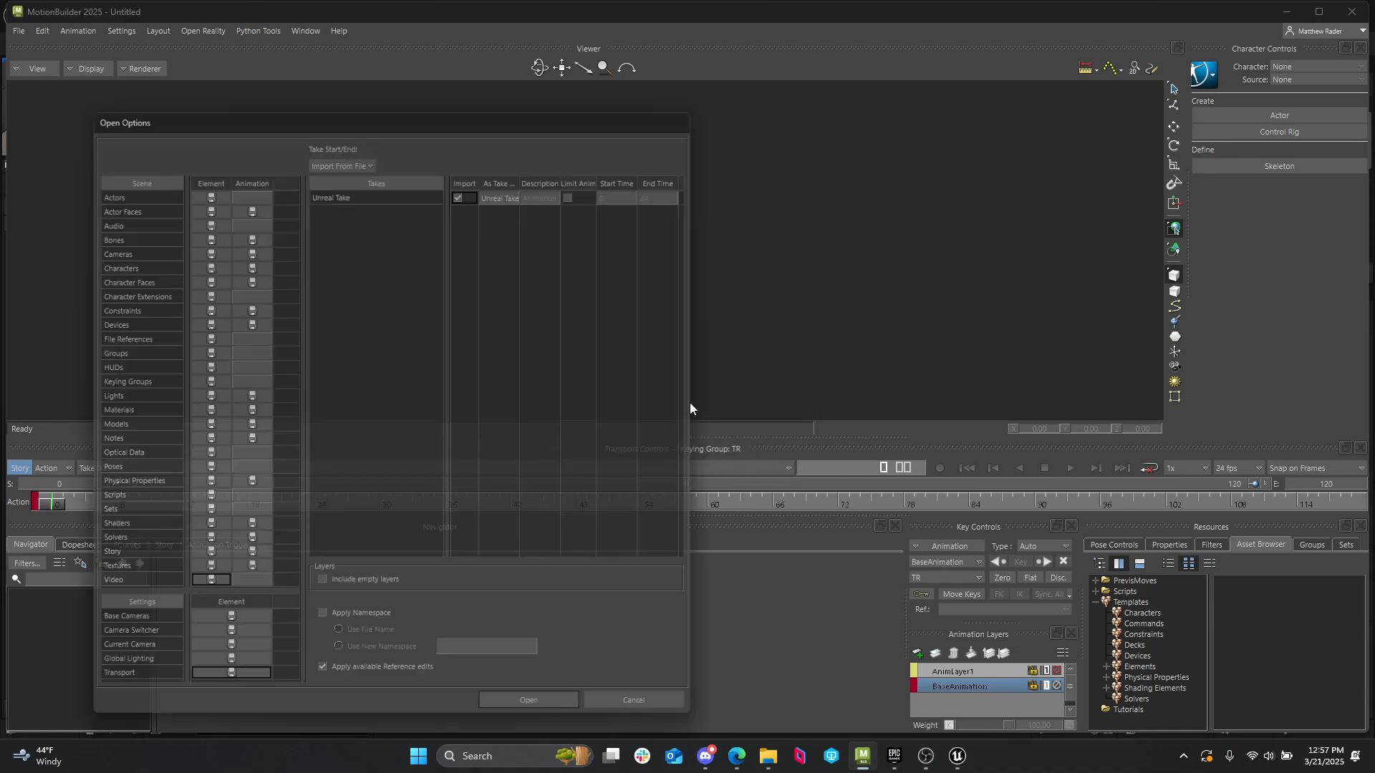
{"action": "left_click", "coordinate": [540, 719]}
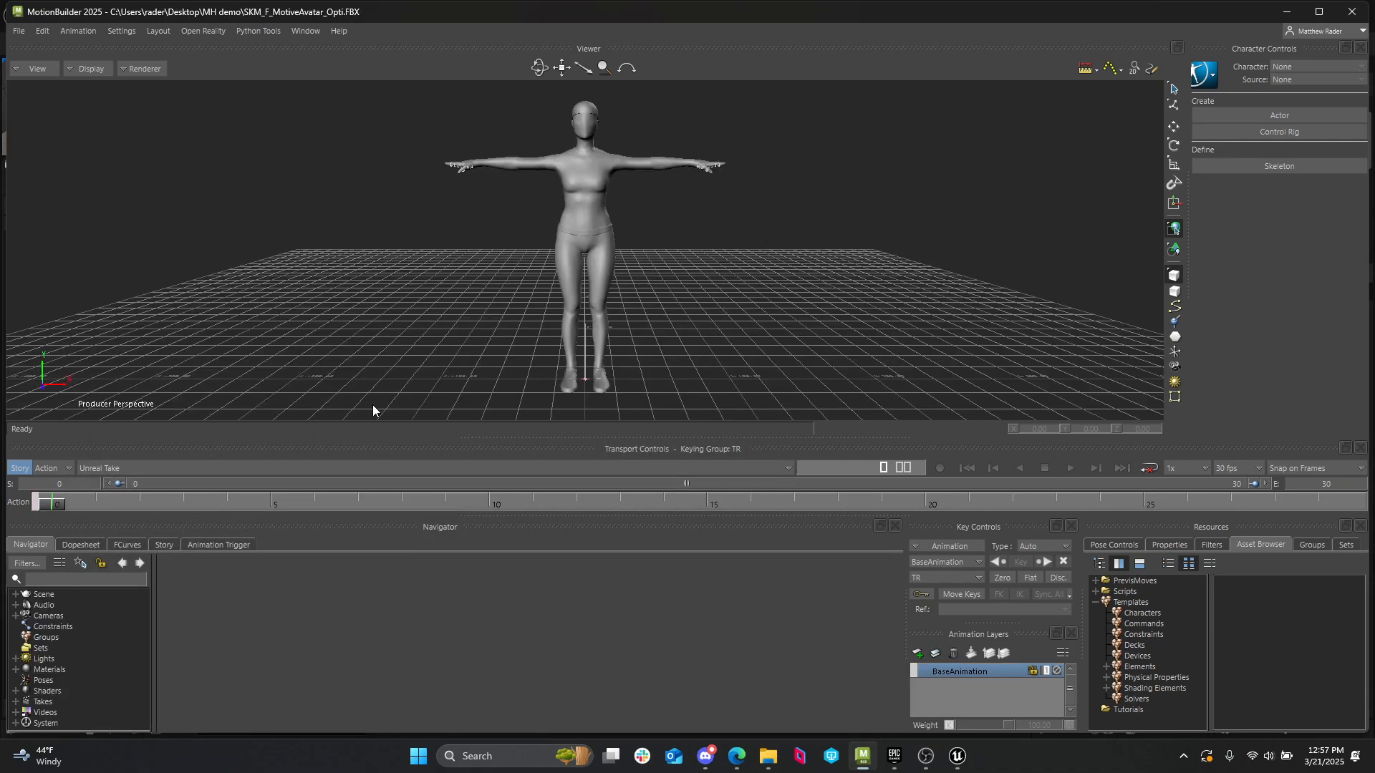
- Insert the T_MotiveAvatar_Opti_B.PNG image from the MH demo folder as a video asset in the scene
{"action": "left_click_drag", "start_coordinate": [616, 261], "coordinate": [477, 373], "text": "ctrl+shift"}
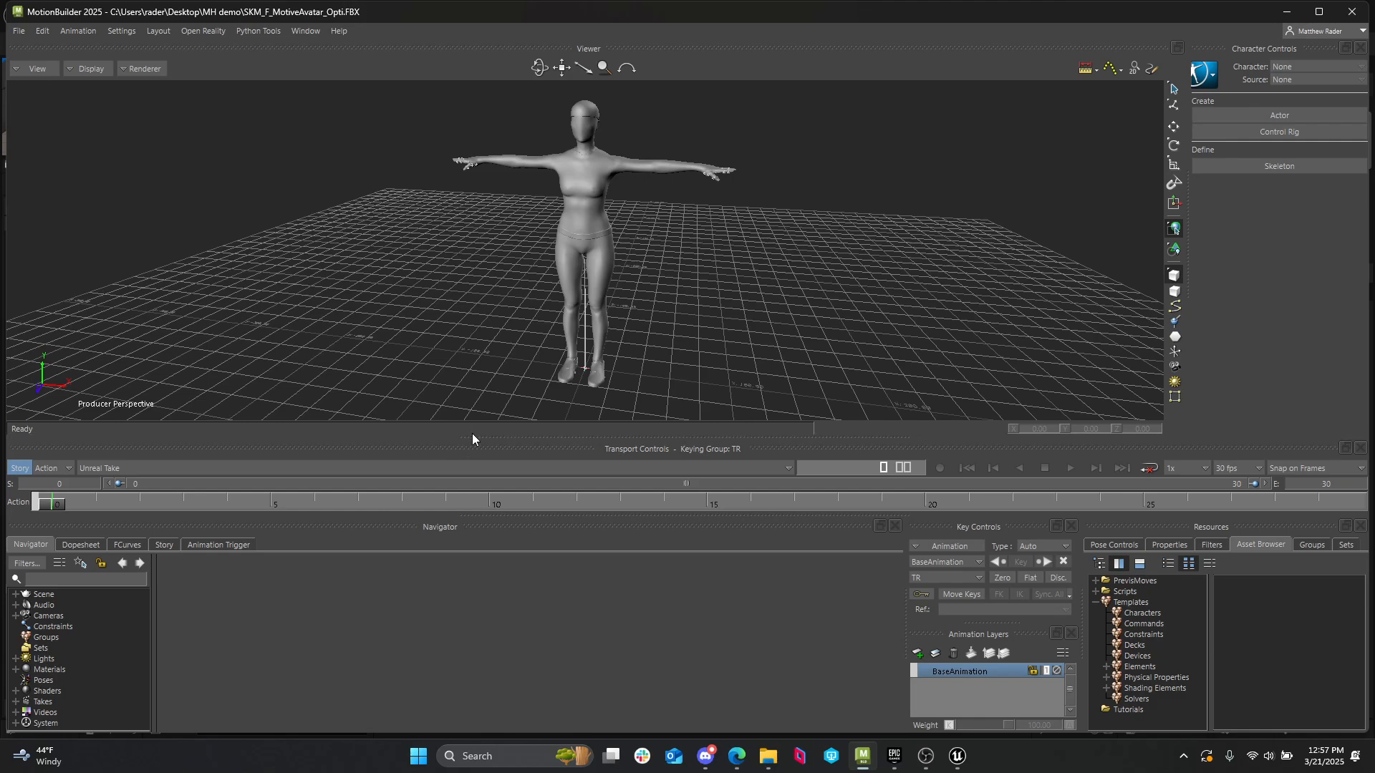
{"action": "left_click_drag", "start_coordinate": [472, 437], "coordinate": [485, 315]}
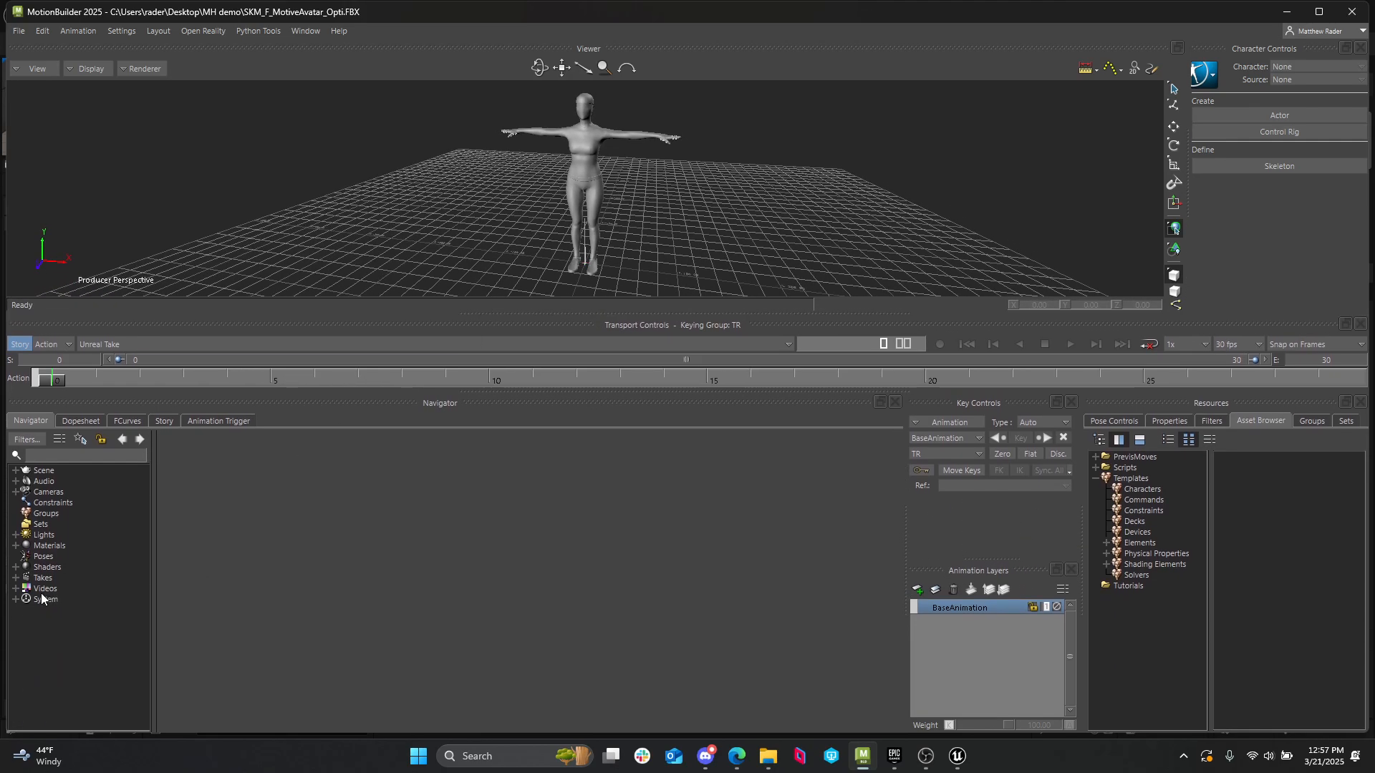
{"action": "left_click", "coordinate": [15, 589]}
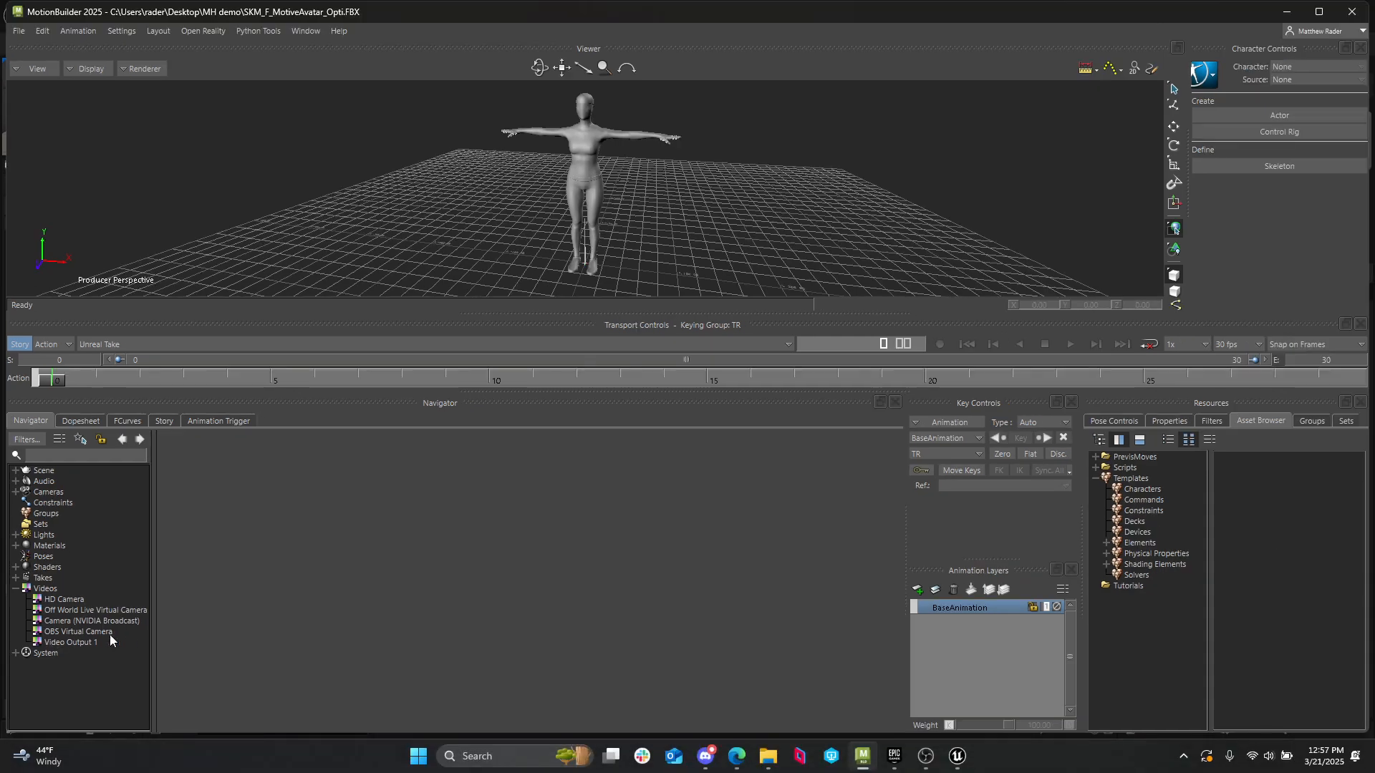
{"action": "left_click", "coordinate": [45, 589]}
{"action": "right_click", "coordinate": [55, 589]}
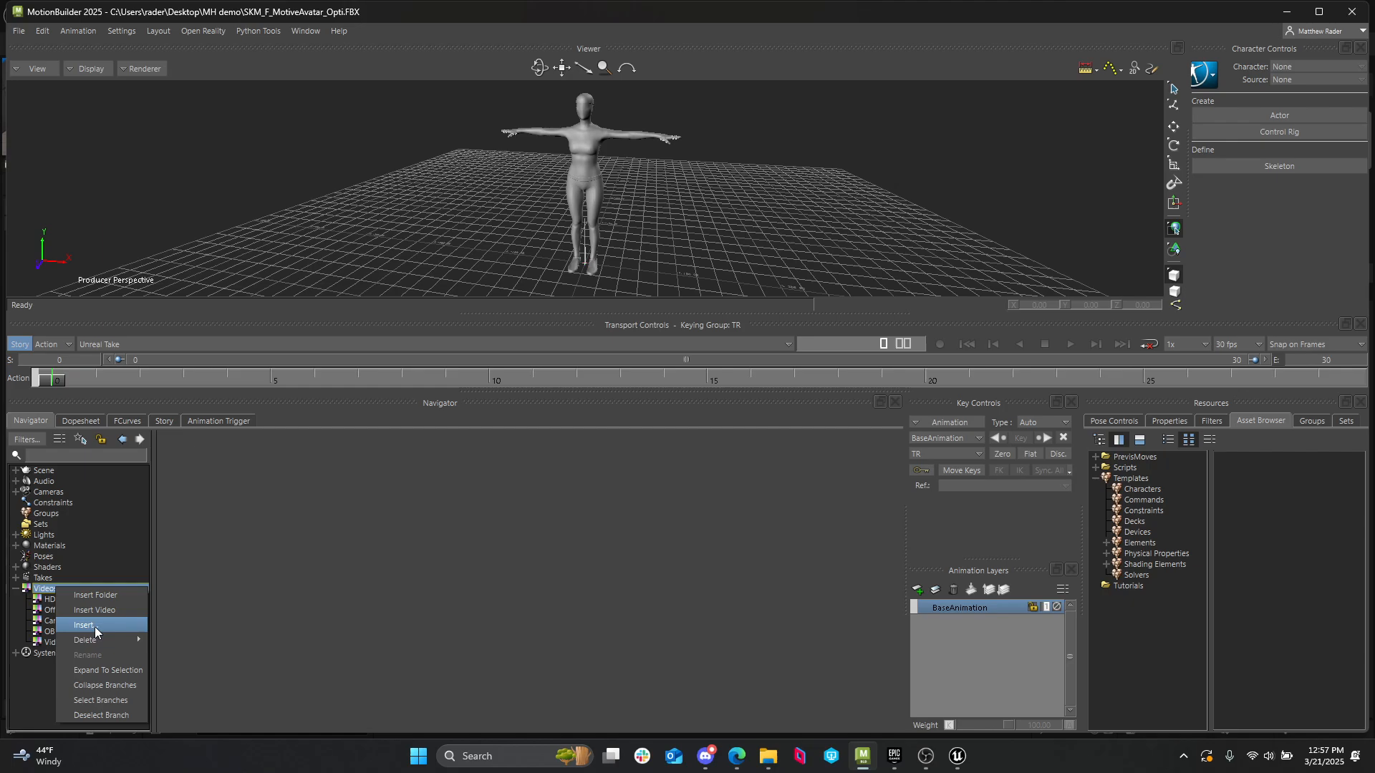
{"action": "left_click", "coordinate": [110, 612]}
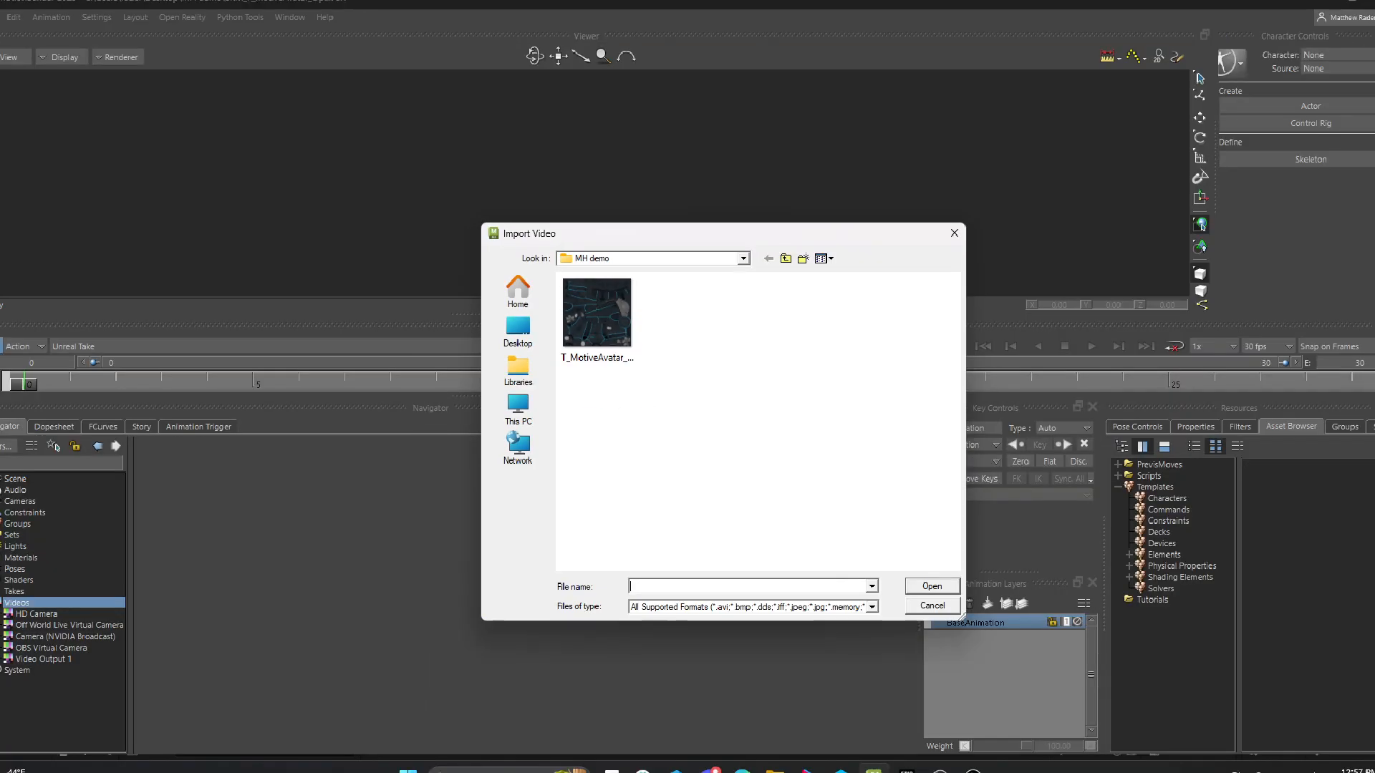
{"action": "left_click", "coordinate": [583, 411]}
{"action": "double_click", "coordinate": [609, 313]}
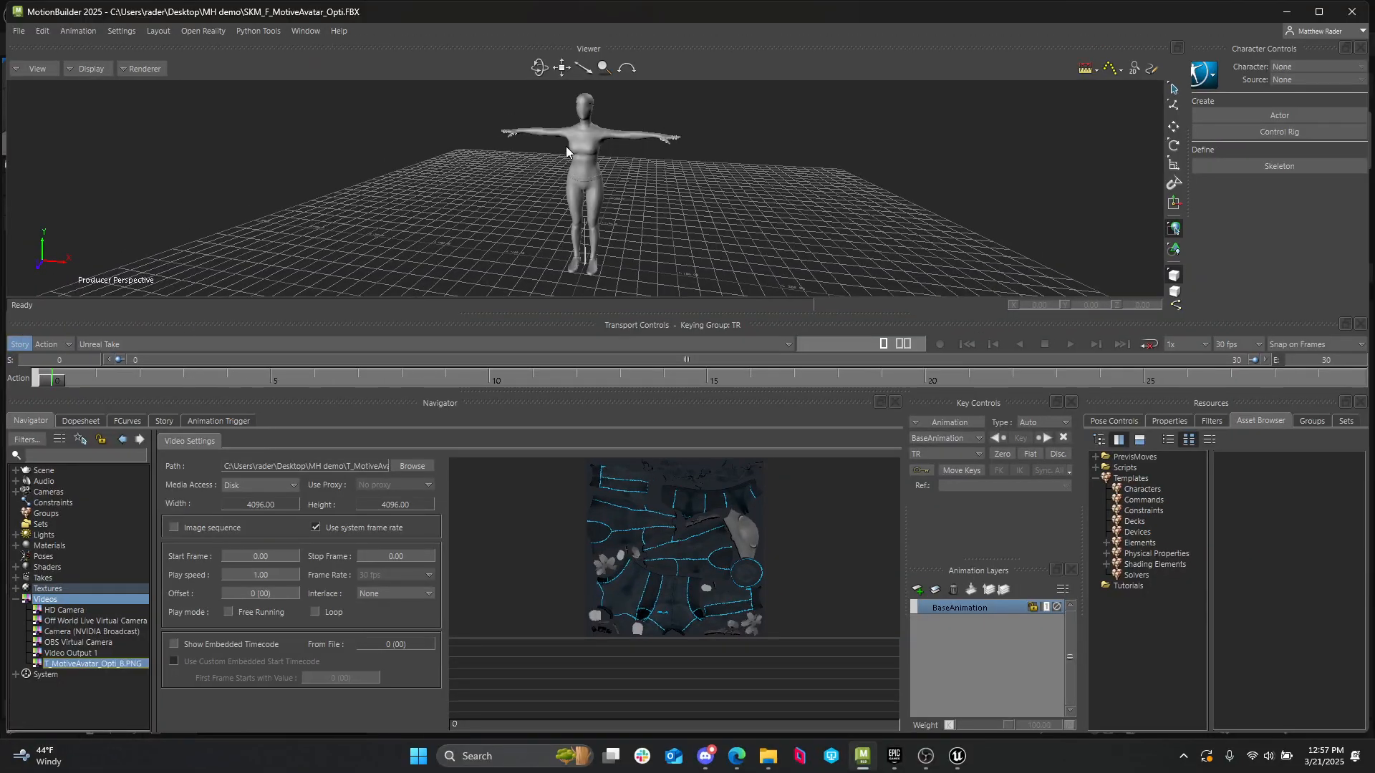
- Attach the T_MotiveAvatar_Opti_B.PNG texture to the avatar mesh's material as Diffuse
{"action": "left_click", "coordinate": [565, 146]}
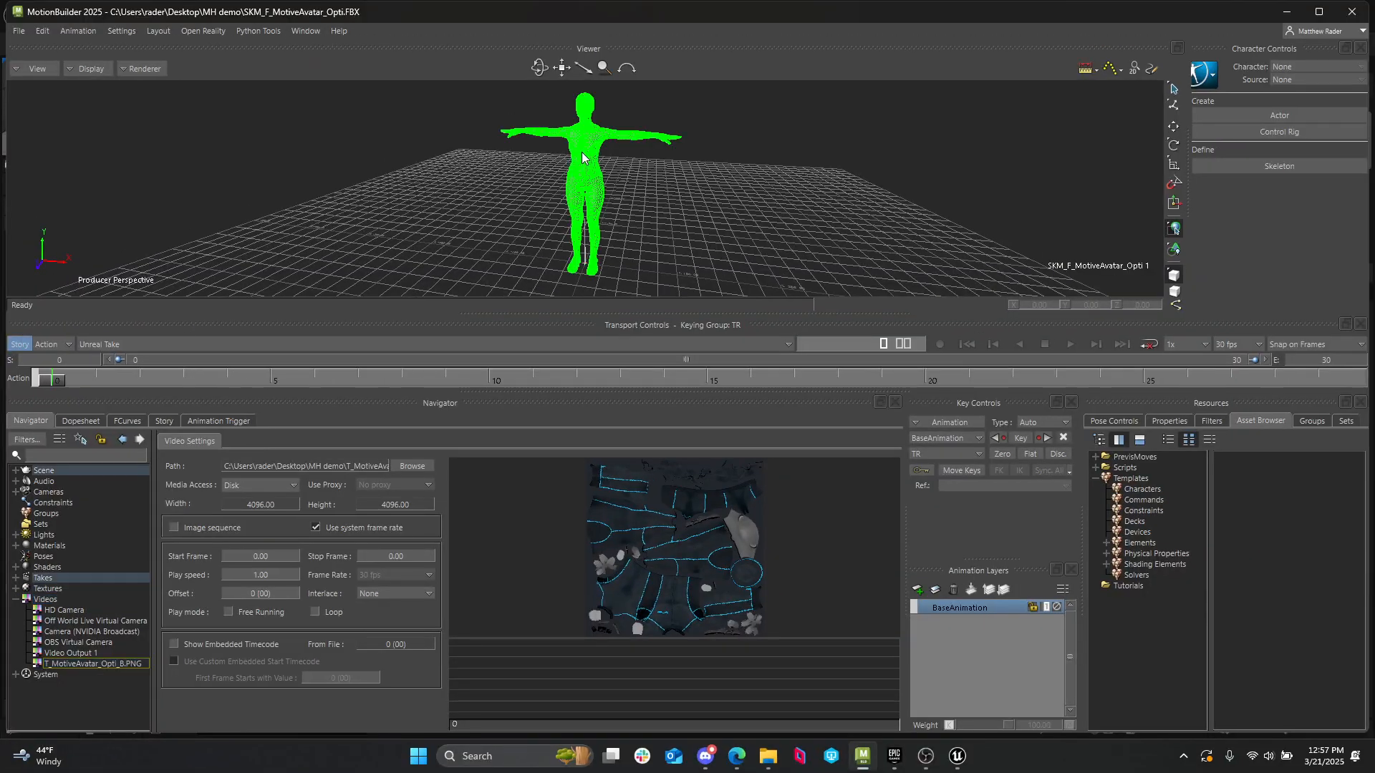
{"action": "left_click_drag", "start_coordinate": [116, 667], "coordinate": [85, 664]}
{"action": "left_click_drag", "start_coordinate": [569, 217], "coordinate": [569, 187]}
{"action": "mouse_move", "coordinate": [599, 183]}
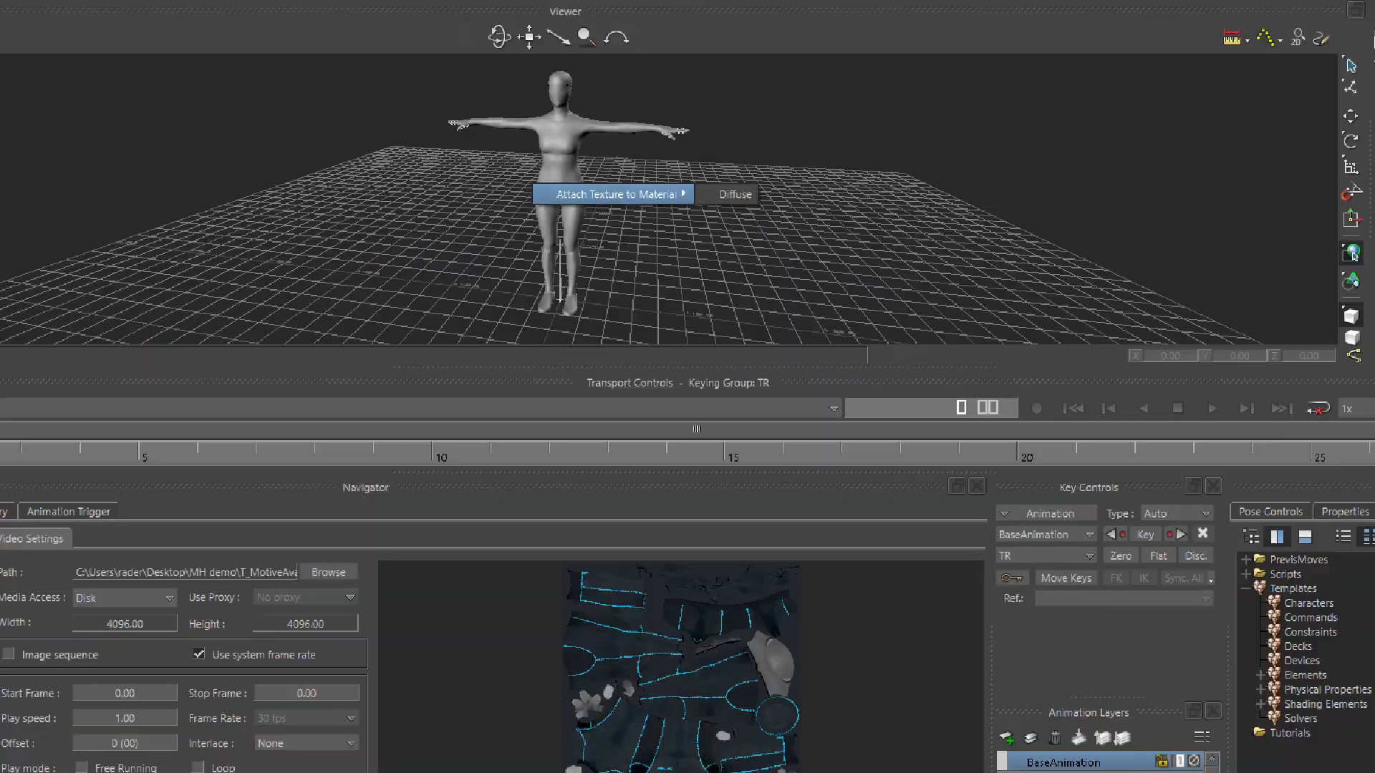
{"action": "left_click", "coordinate": [1134, 377]}
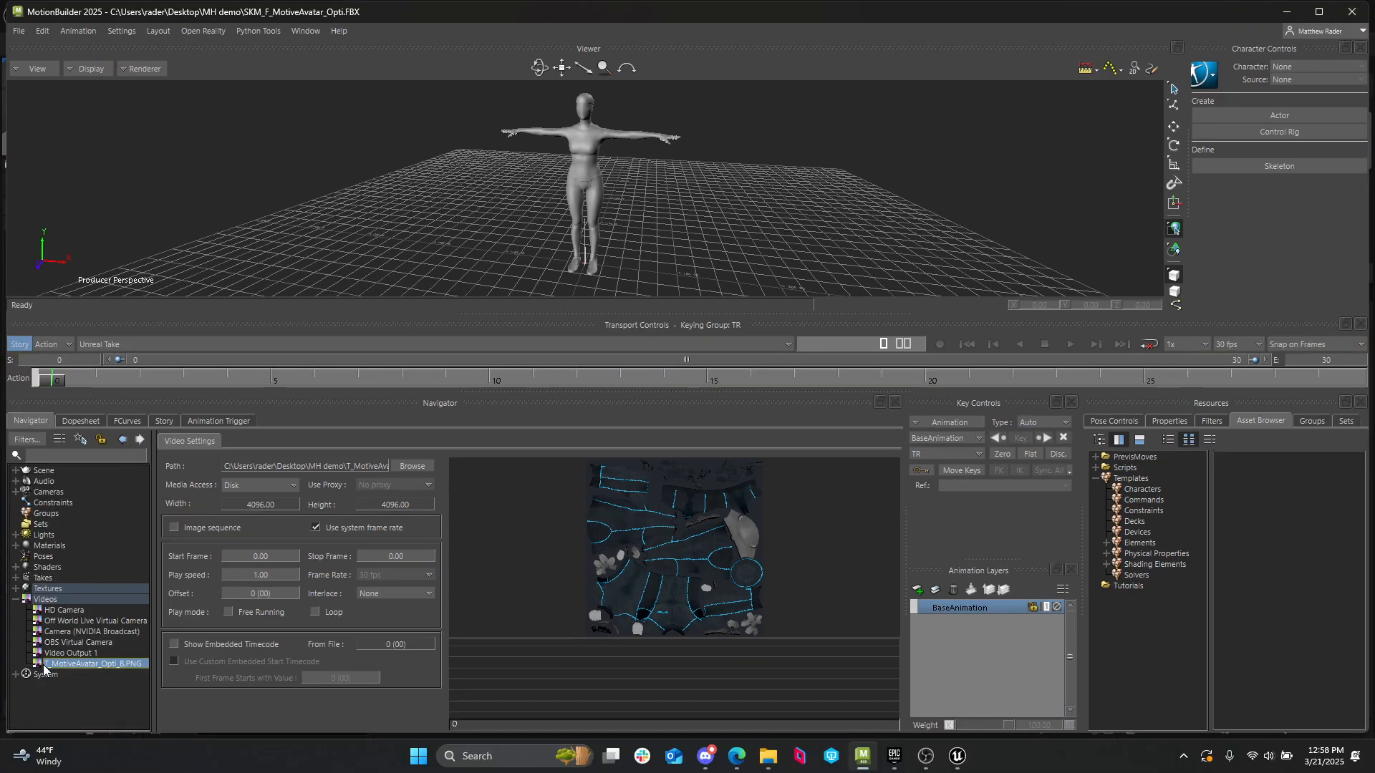
{"action": "left_click_drag", "start_coordinate": [54, 664], "coordinate": [582, 185]}
{"action": "mouse_move", "coordinate": [621, 187]}
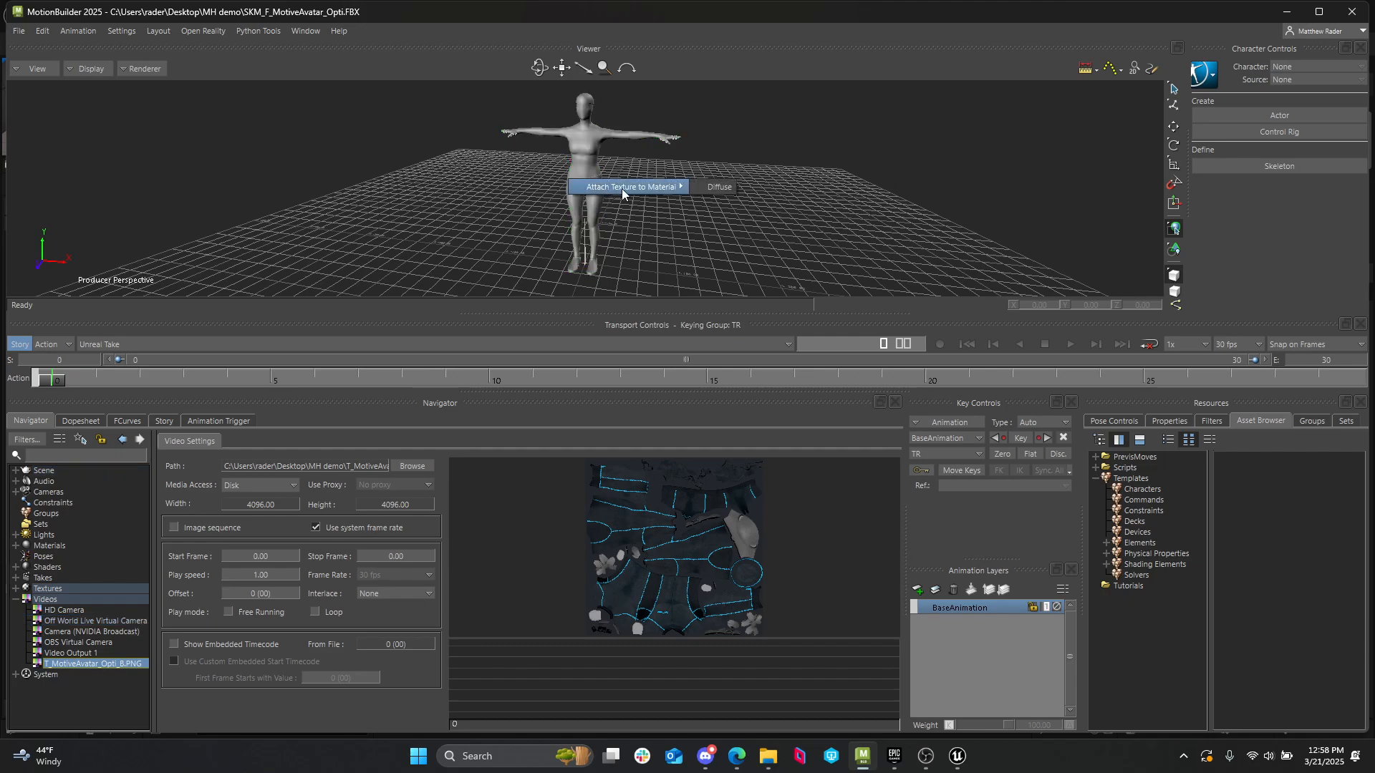
{"action": "left_click", "coordinate": [706, 185]}
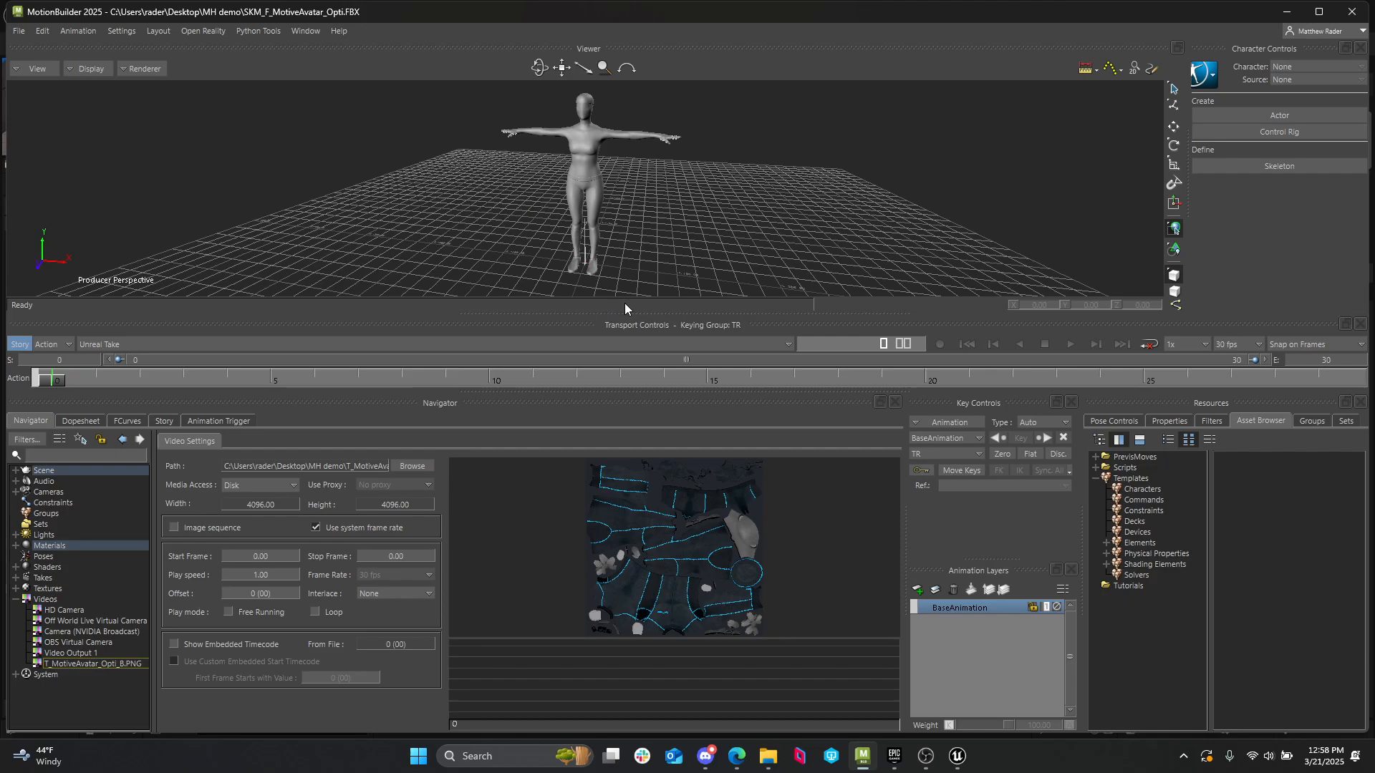
- Enlarge the viewer and set the models display to Textures + Shaders
{"action": "left_click_drag", "start_coordinate": [630, 315], "coordinate": [616, 440]}
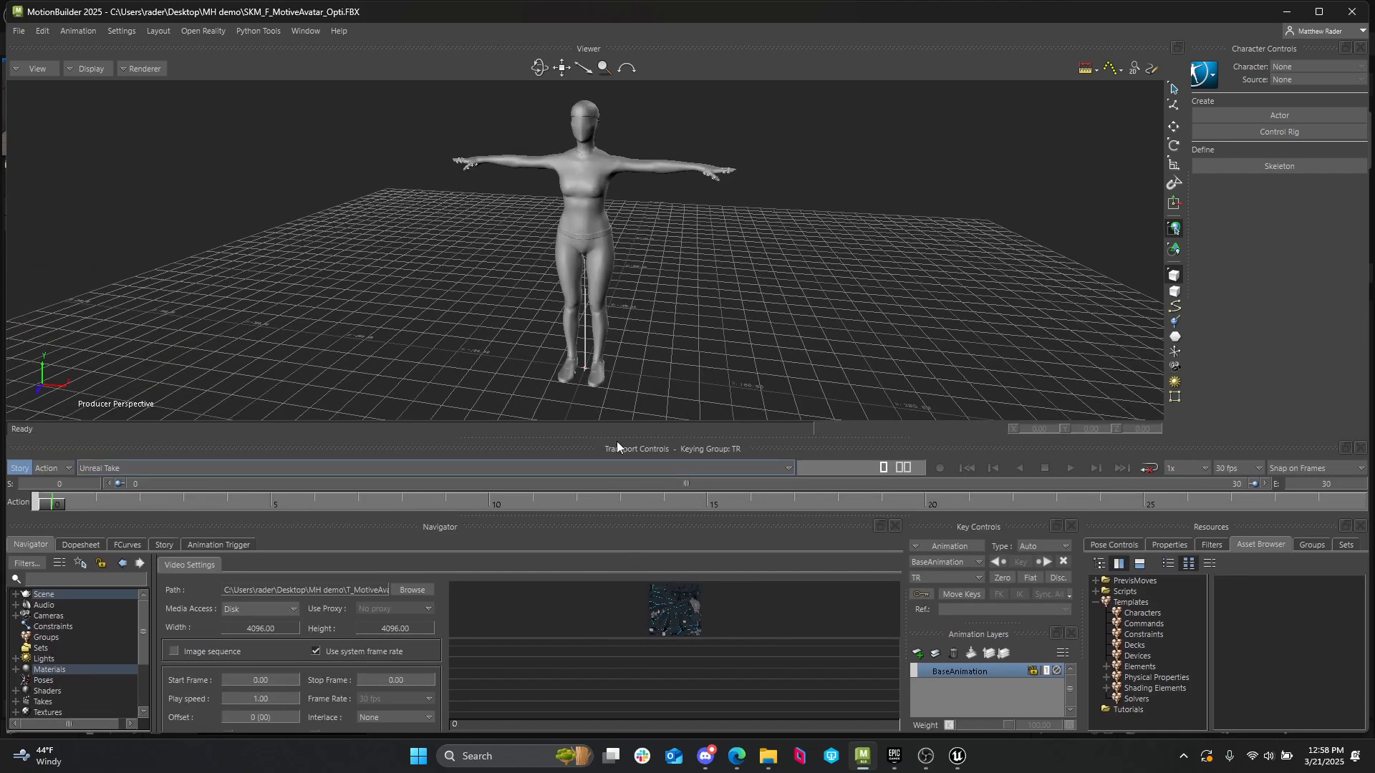
{"action": "left_click_drag", "start_coordinate": [648, 237], "coordinate": [626, 276], "text": "ctrl+shift"}
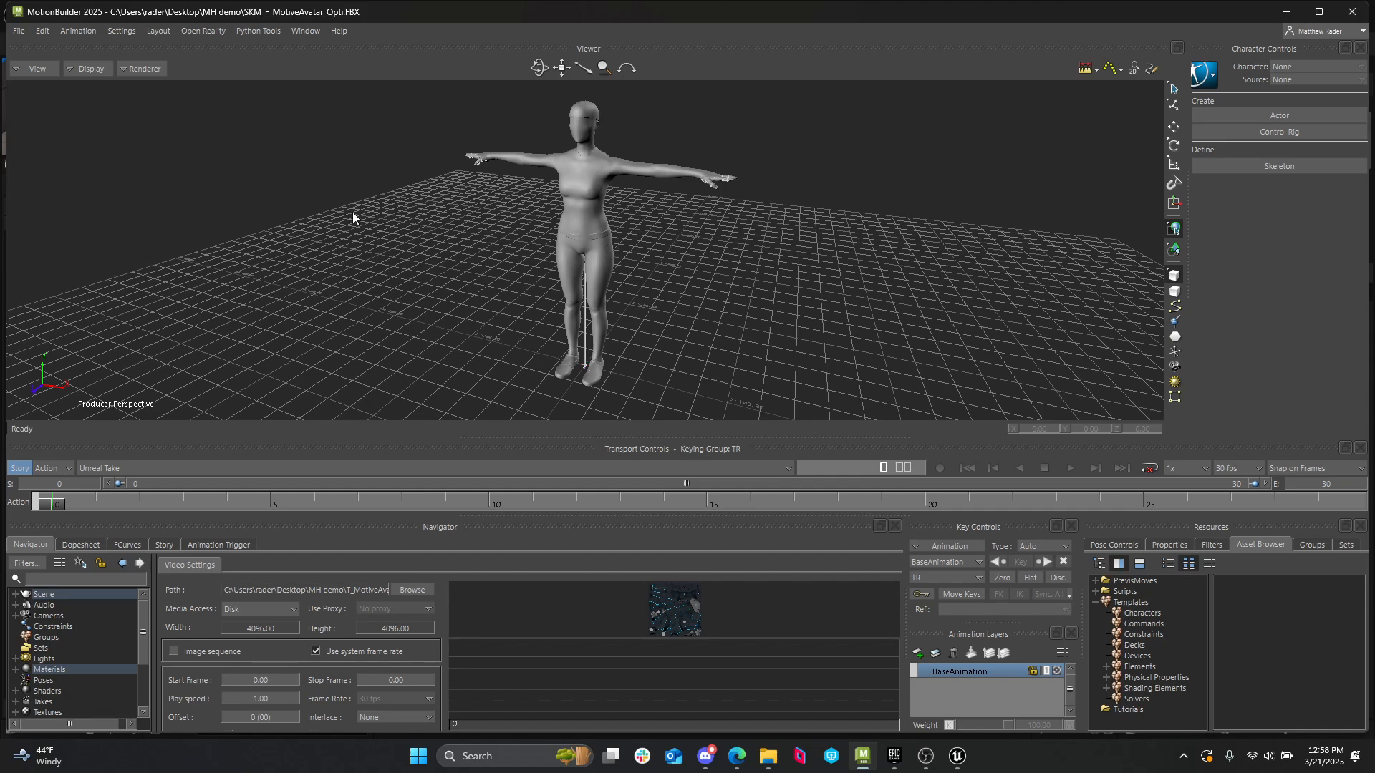
{"action": "left_click", "coordinate": [87, 69]}
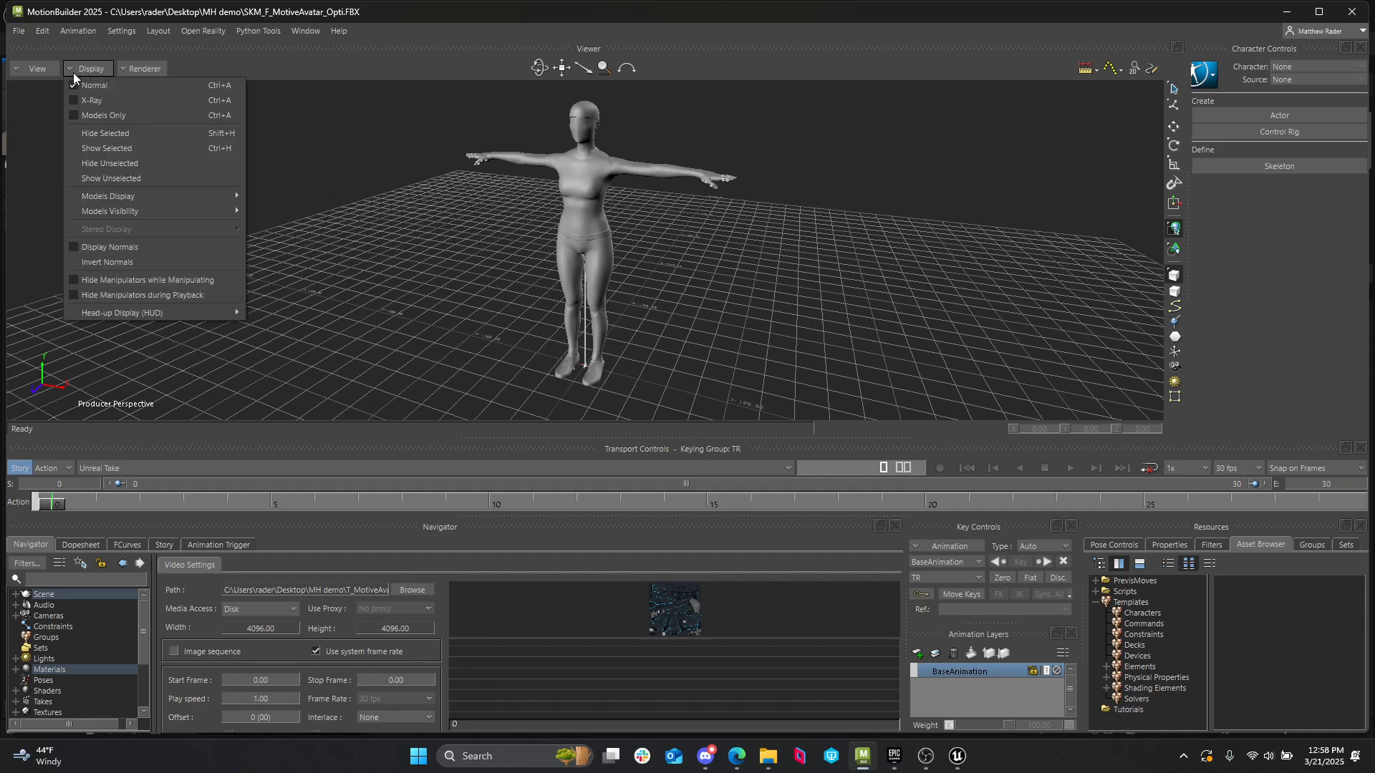
{"action": "mouse_move", "coordinate": [140, 197]}
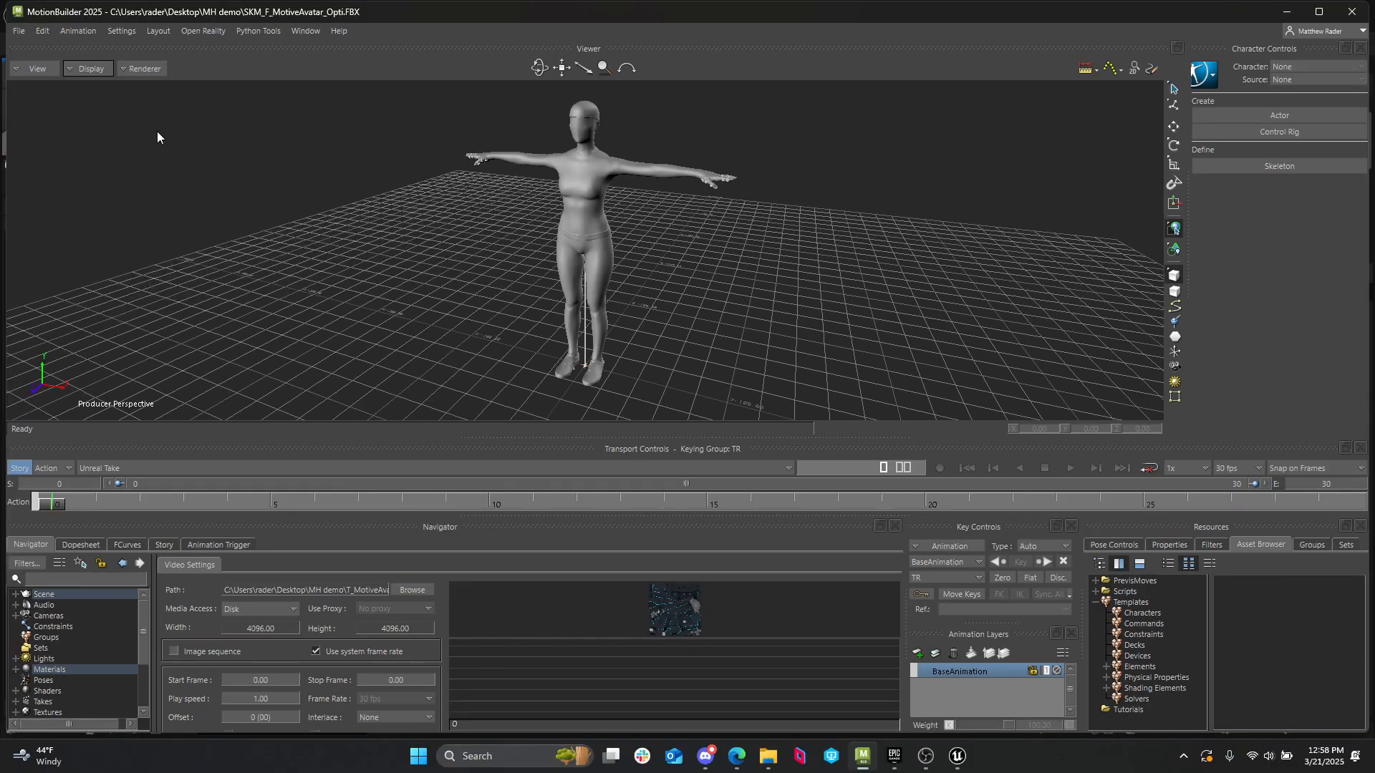
{"action": "left_click", "coordinate": [91, 68]}
{"action": "mouse_move", "coordinate": [139, 196]}
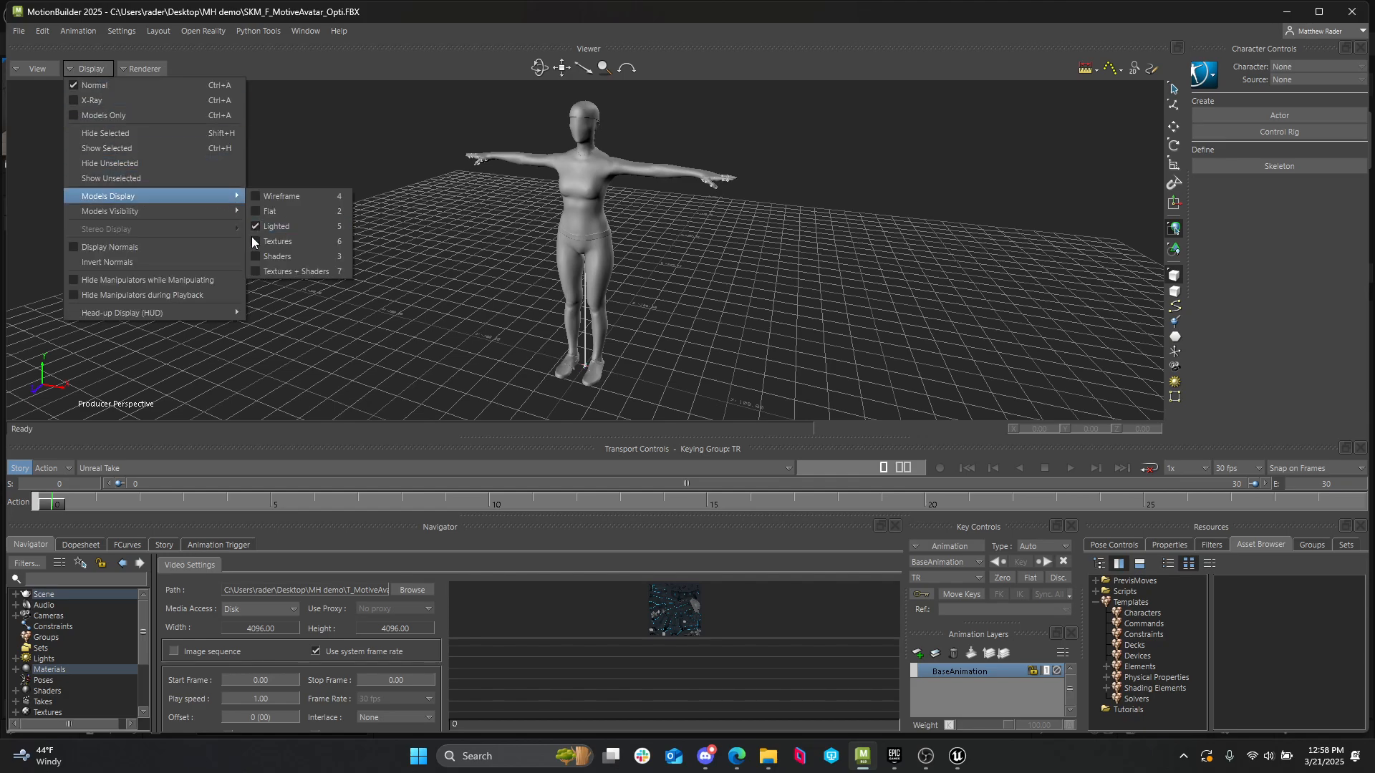
{"action": "left_click", "coordinate": [280, 270]}
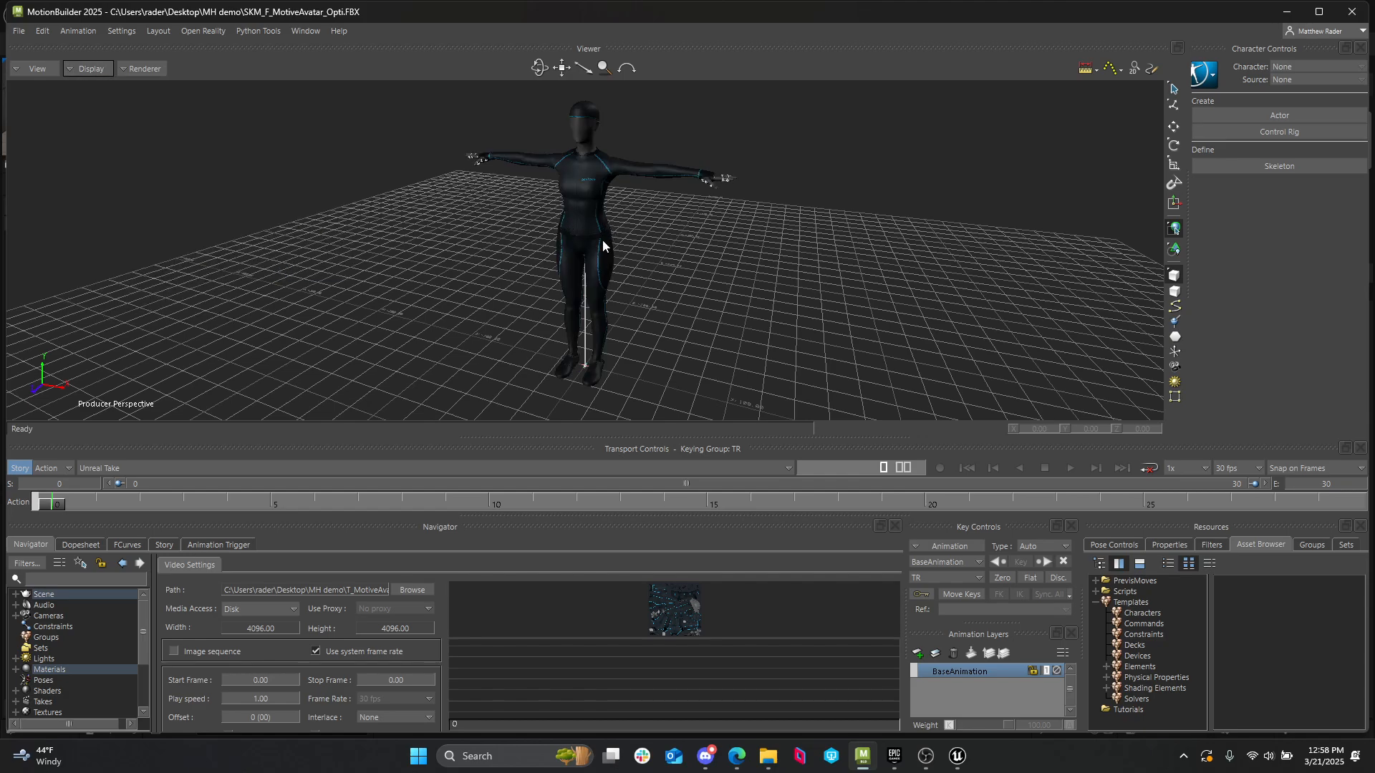
- Examine the textured avatar up close and from the front, ending with the whole figure in view
{"action": "right_click_drag", "start_coordinate": [603, 239], "coordinate": [728, 273], "text": "alt"}
{"action": "left_click_drag", "start_coordinate": [728, 274], "coordinate": [705, 255], "text": "alt"}
{"action": "middle_click_drag", "start_coordinate": [706, 255], "coordinate": [716, 351], "text": "alt"}
{"action": "left_click_drag", "start_coordinate": [716, 351], "coordinate": [753, 292], "text": "alt"}
{"action": "middle_click_drag", "start_coordinate": [754, 292], "coordinate": [749, 232], "text": "alt"}
{"action": "right_click_drag", "start_coordinate": [749, 232], "coordinate": [538, 236], "text": "alt"}
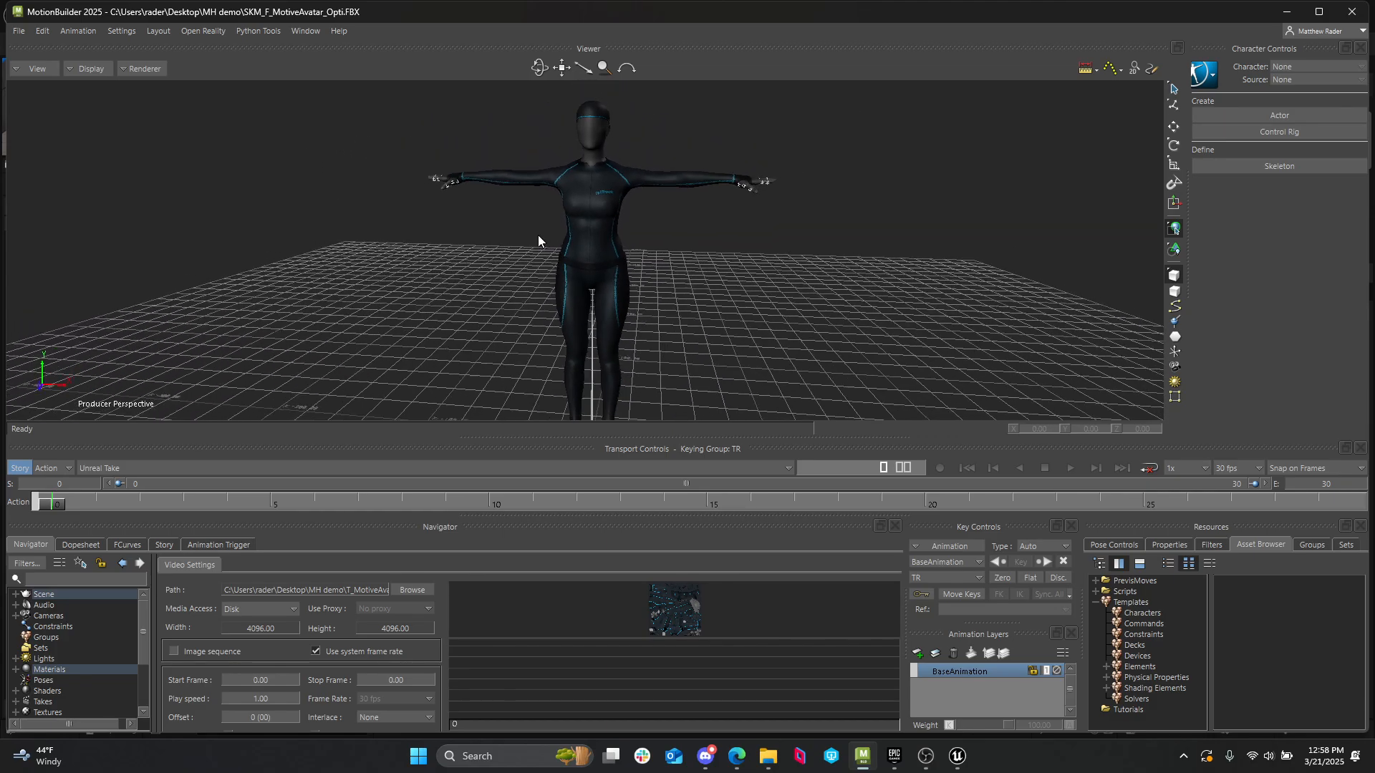
{"action": "middle_click_drag", "start_coordinate": [545, 255], "coordinate": [537, 225], "text": "alt"}
{"action": "right_click_drag", "start_coordinate": [537, 225], "coordinate": [511, 233], "text": "alt"}
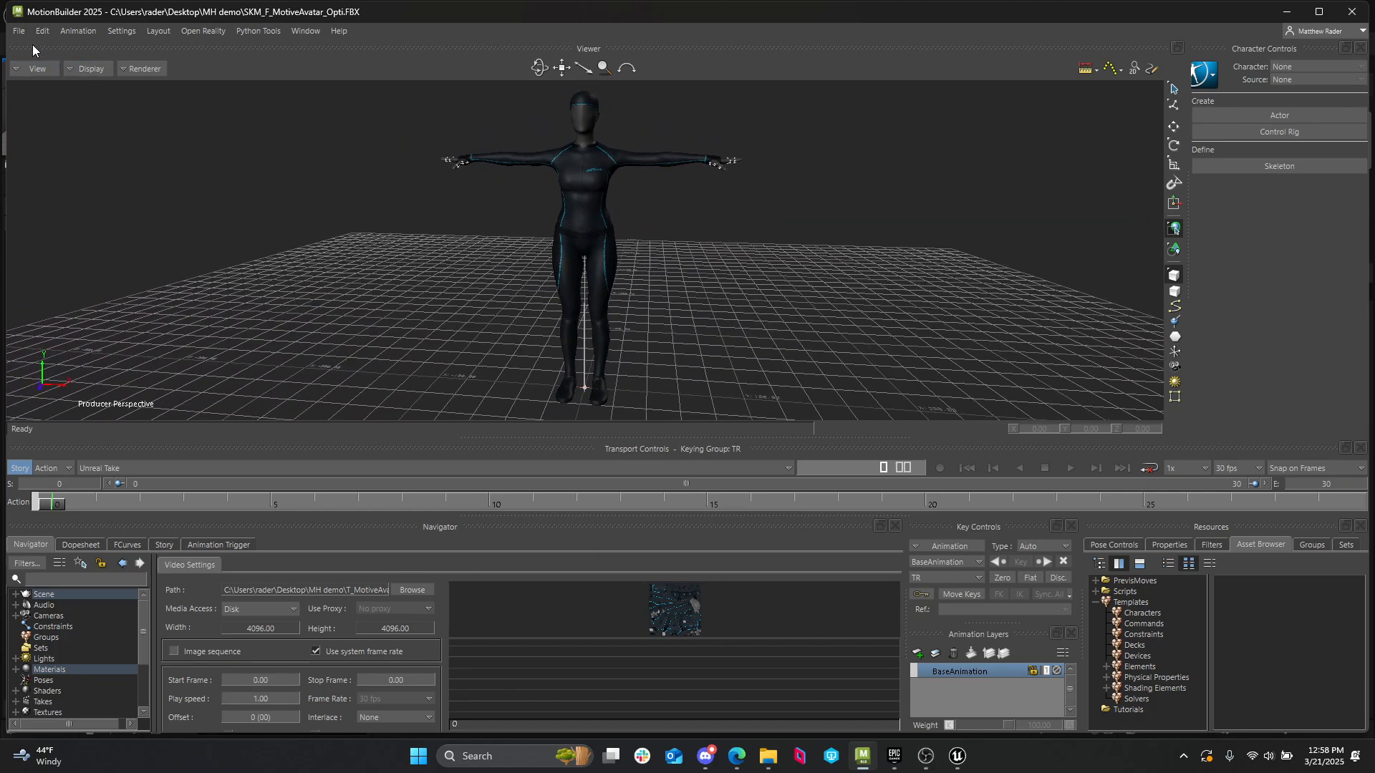
- Save the scene in the MH demo folder as MB_Step1 in binary FBX format with embedded media, keeping the offered save options
{"action": "left_click", "coordinate": [19, 31]}
{"action": "left_click", "coordinate": [55, 108]}
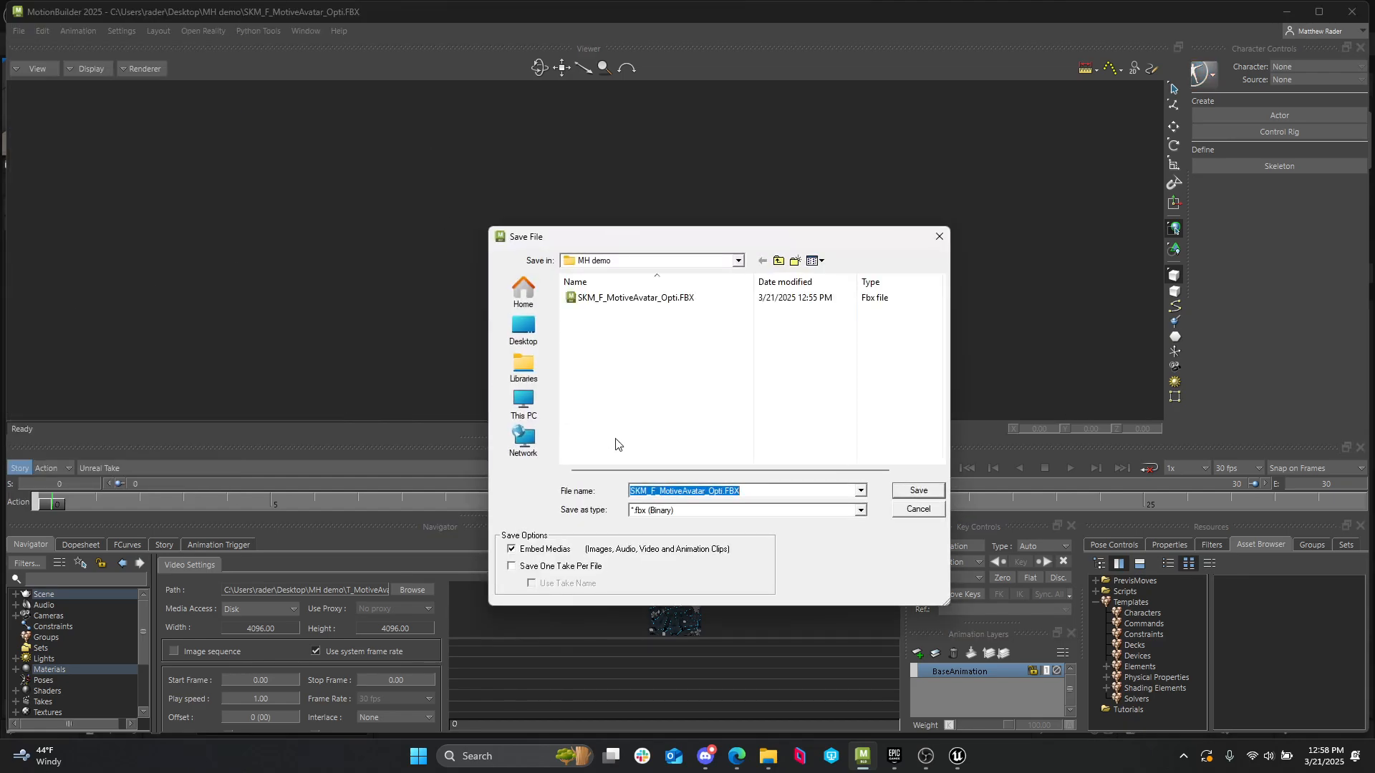
{"action": "type", "text": "MB_Step1"}
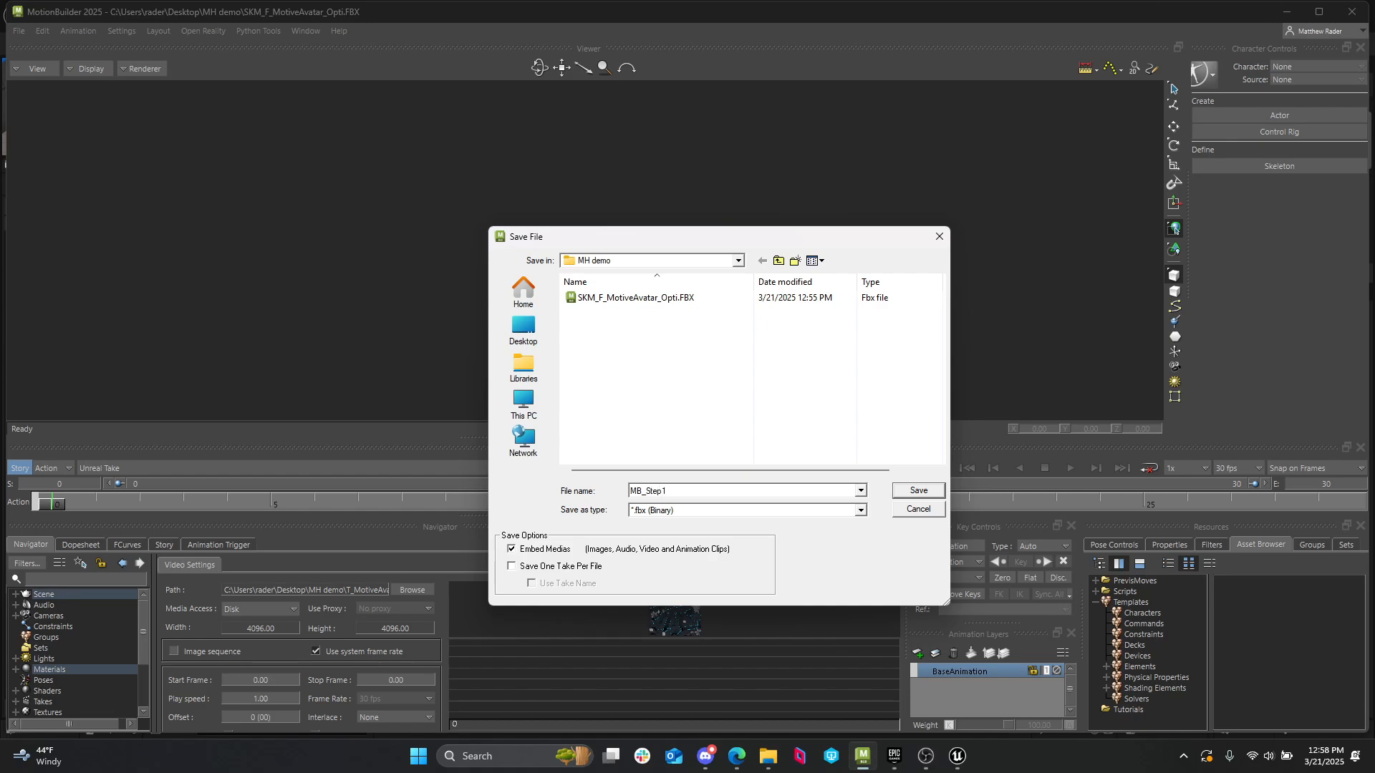
{"action": "key", "text": "Return"}
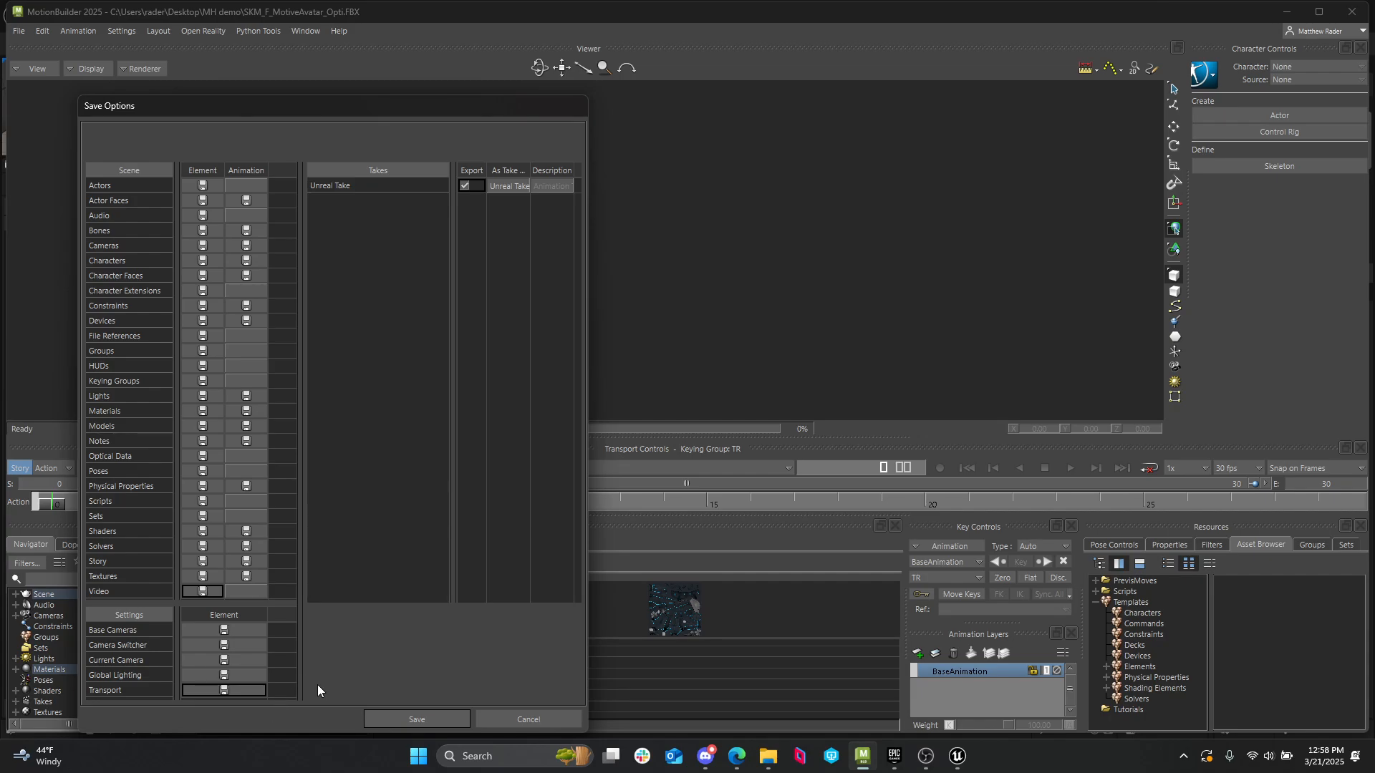
{"action": "left_click", "coordinate": [393, 718]}
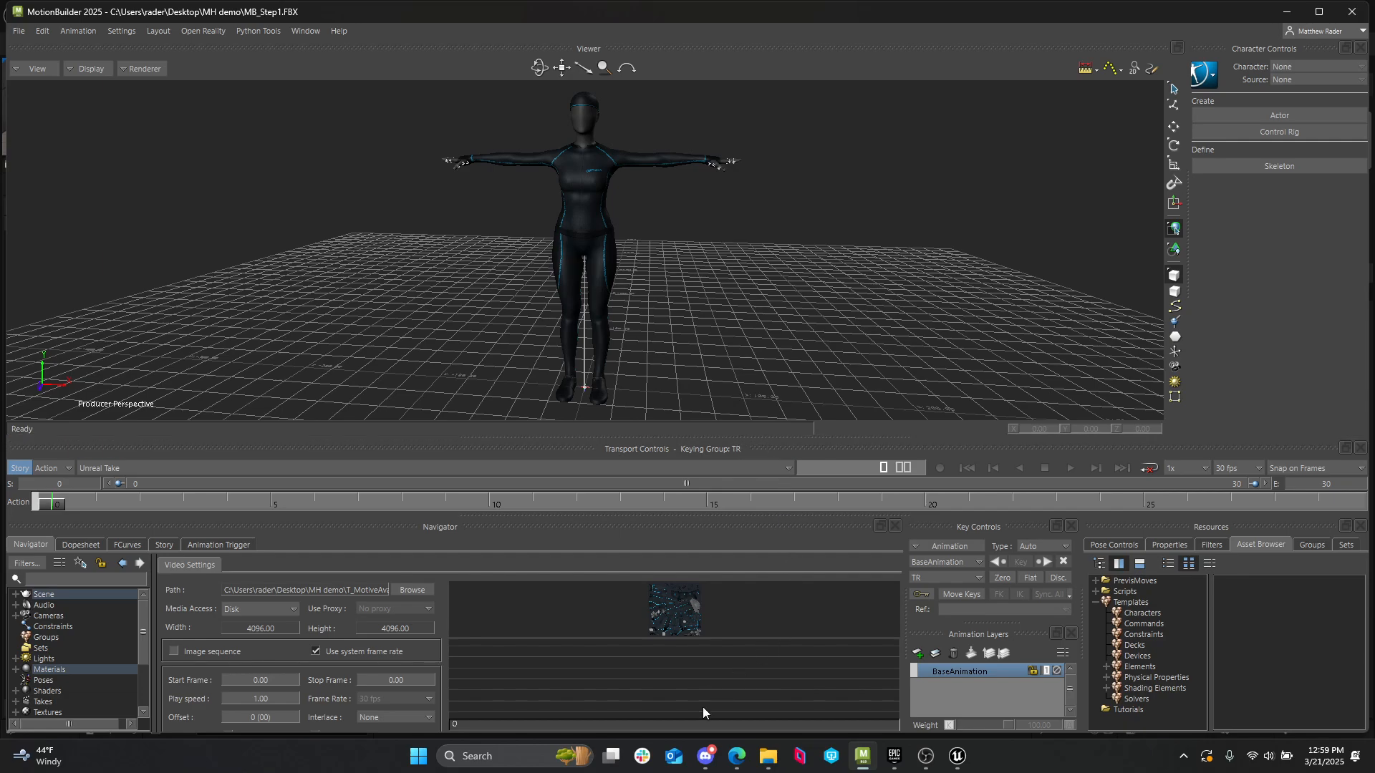
- Start a motion file import and load supershy_take2.fbx from the Downloads folder
{"action": "left_click", "coordinate": [19, 31]}
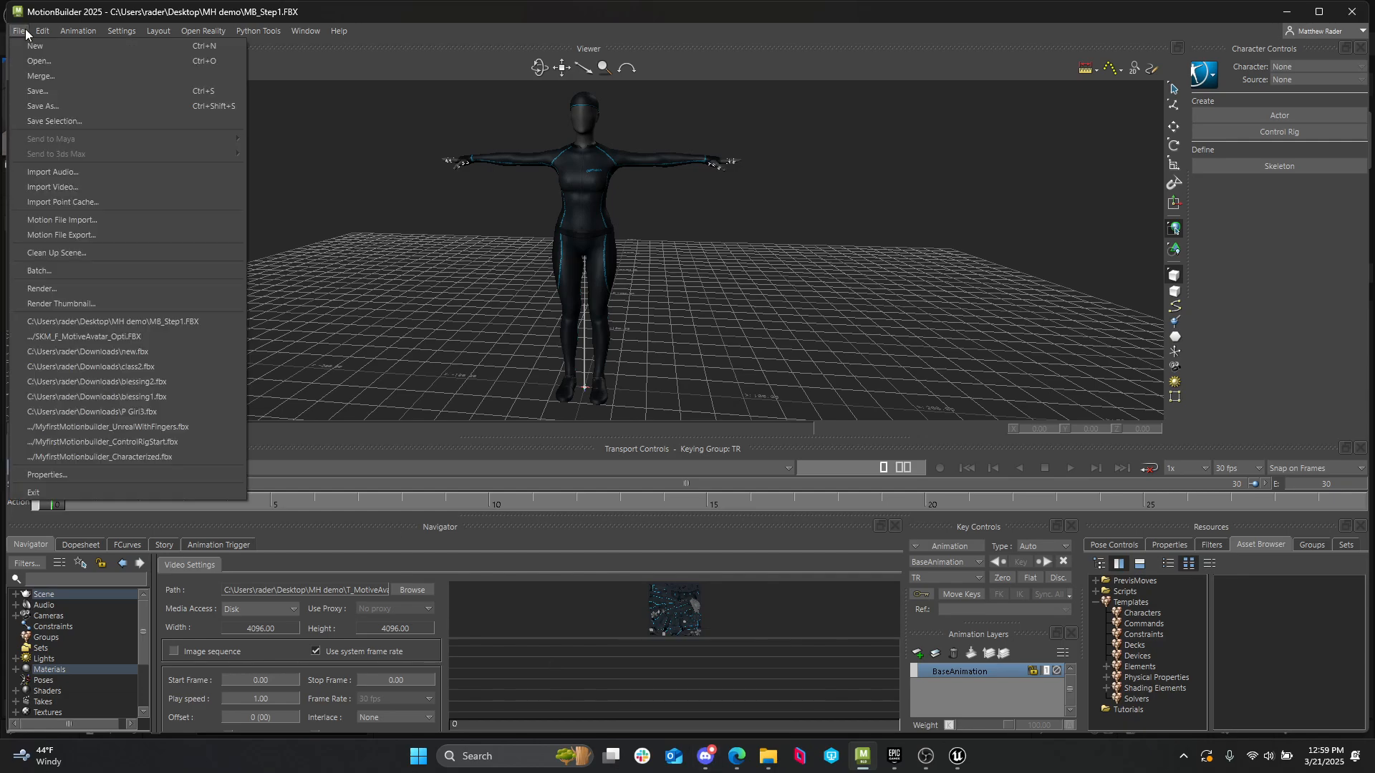
{"action": "left_click", "coordinate": [90, 222]}
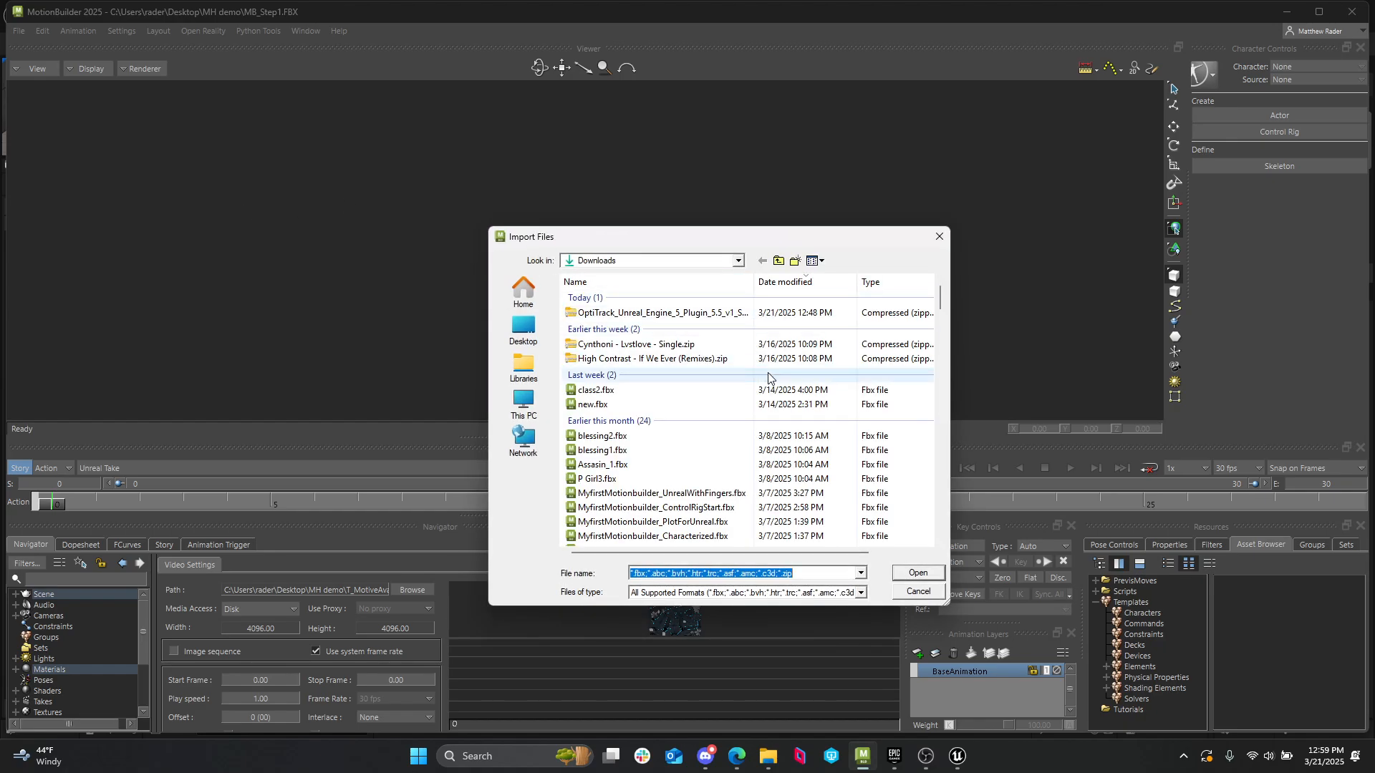
{"action": "left_click_drag", "start_coordinate": [941, 302], "coordinate": [946, 311]}
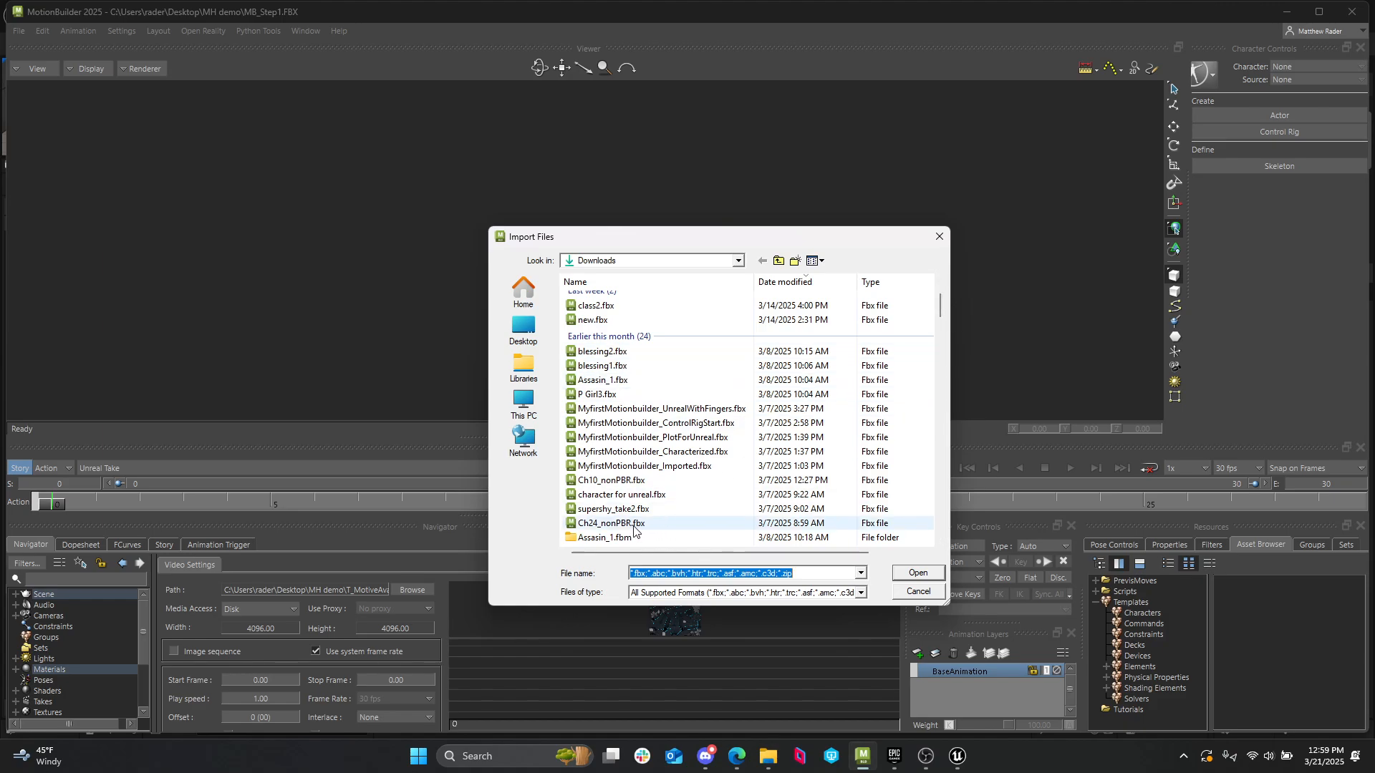
{"action": "scroll", "coordinate": [630, 526], "scroll_direction": "down", "scroll_amount": 3}
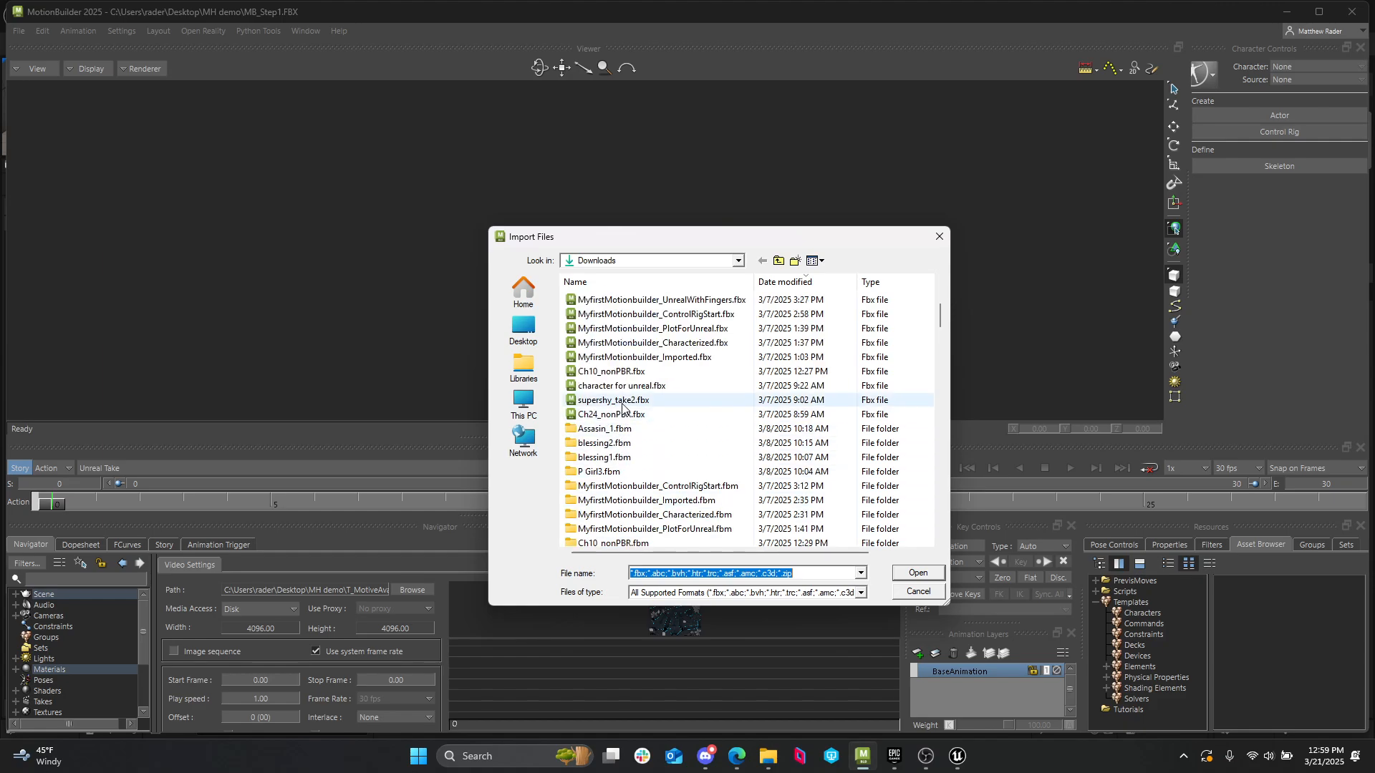
{"action": "left_click", "coordinate": [617, 405]}
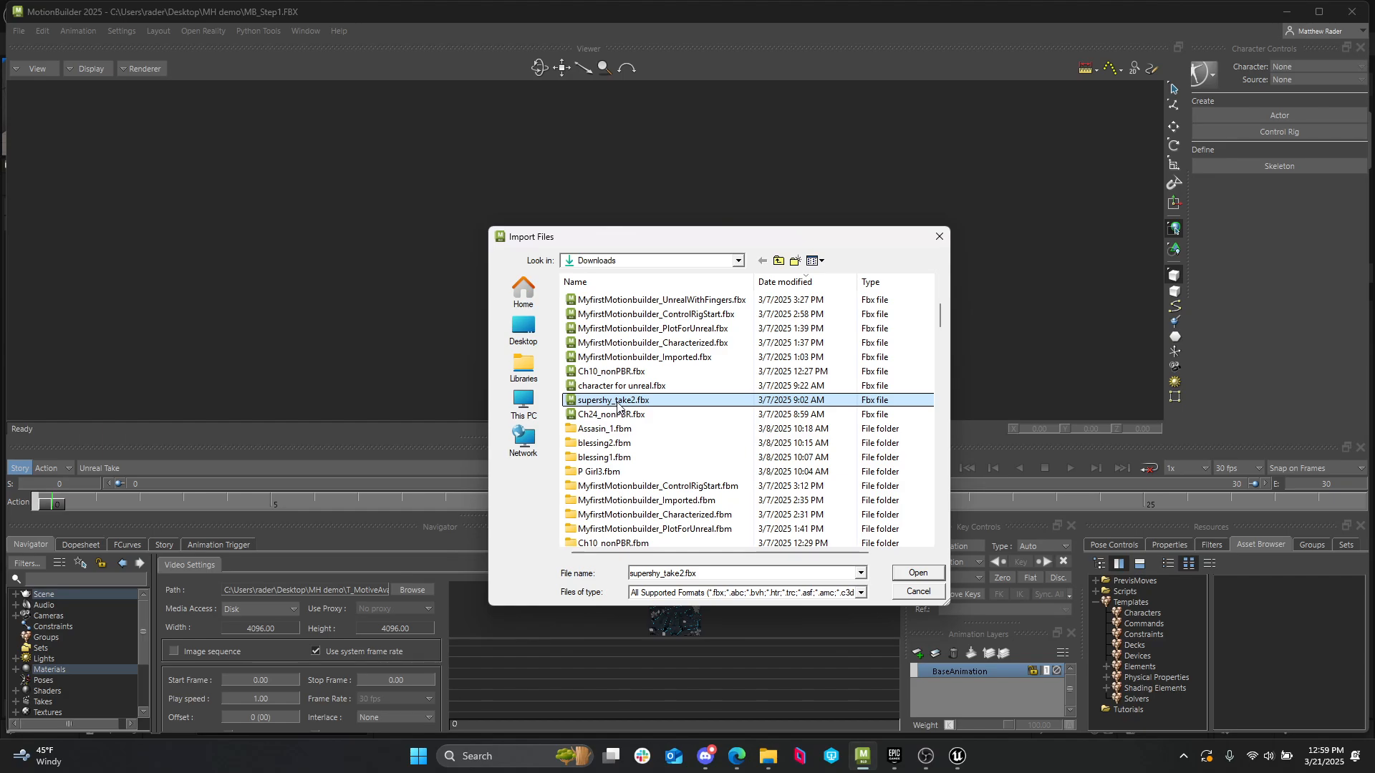
{"action": "left_click", "coordinate": [900, 573]}
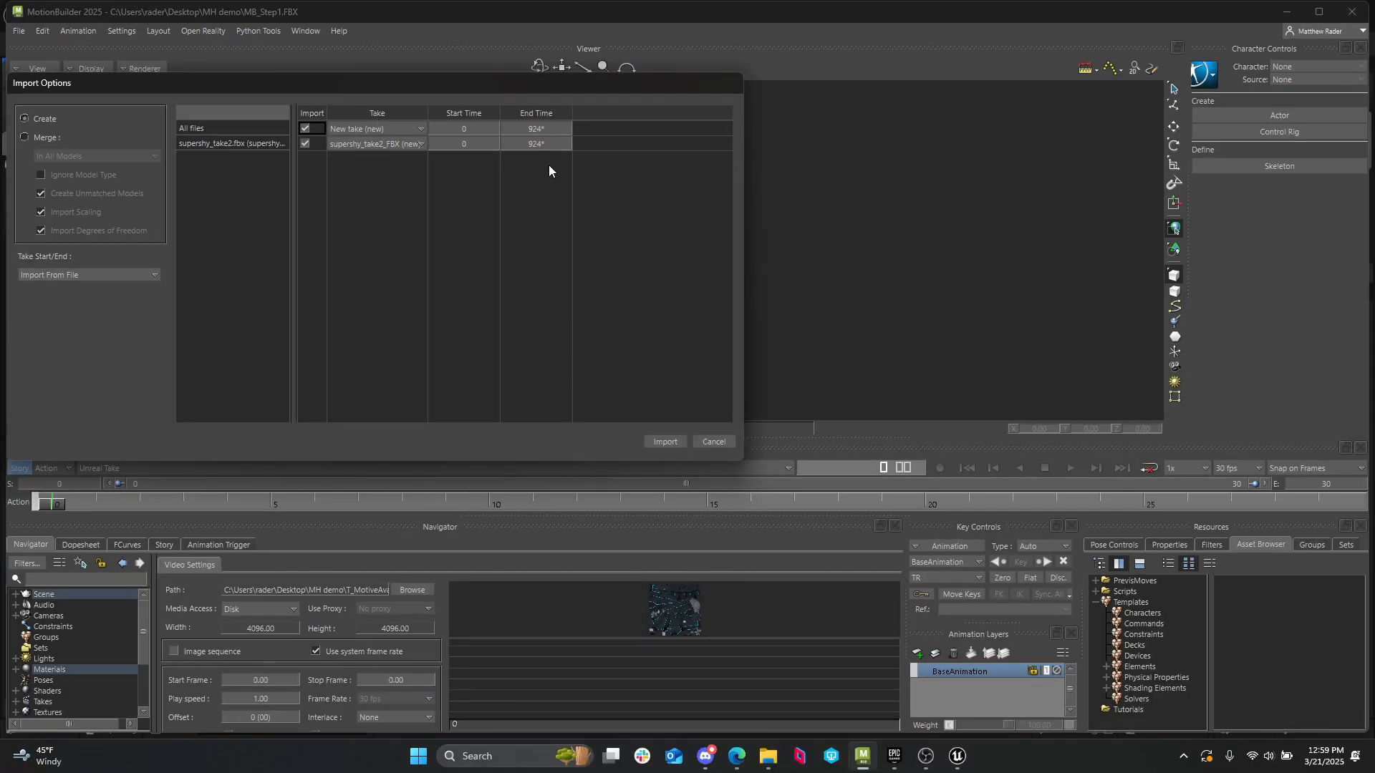
- Set the supershy_take2_FBX take's end time to 2000 and import the motion with the Create option
{"action": "double_click", "coordinate": [547, 144]}
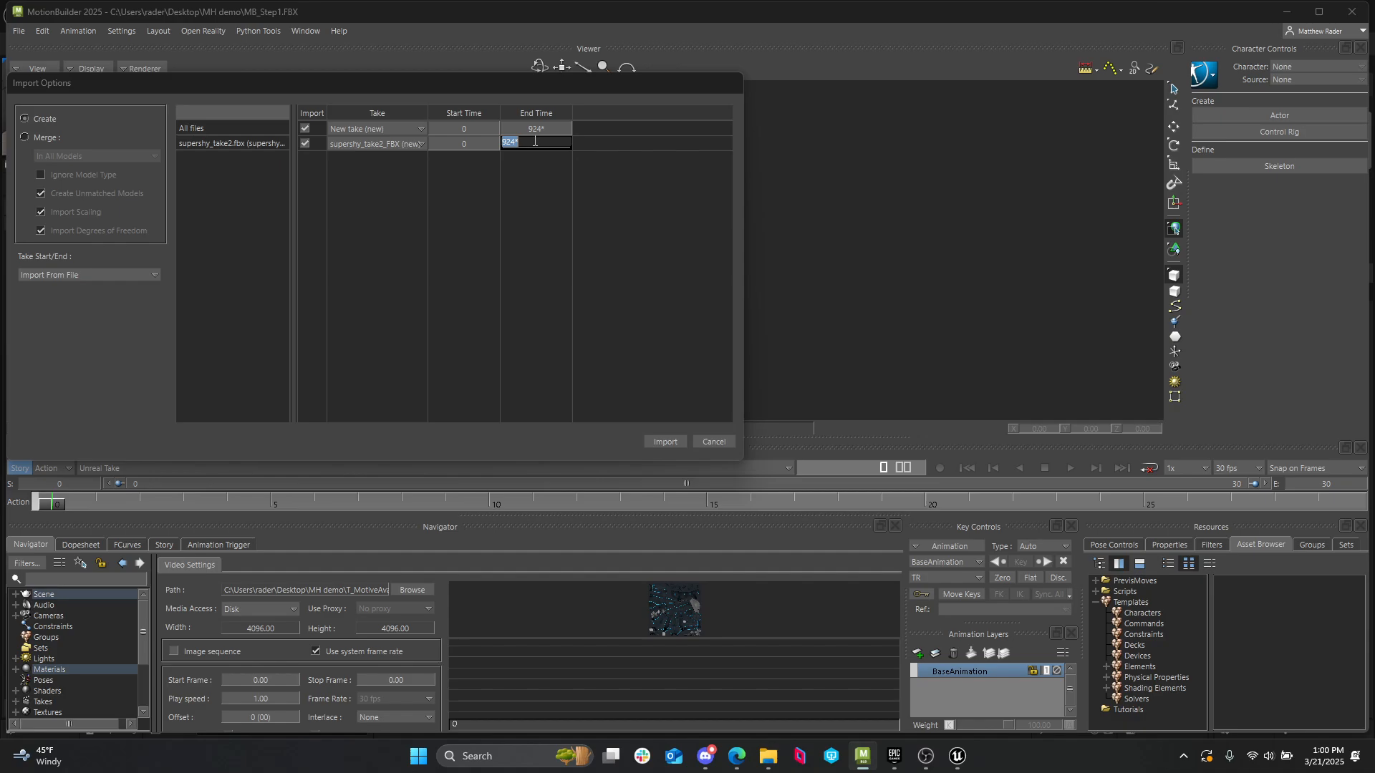
{"action": "left_click", "coordinate": [538, 162]}
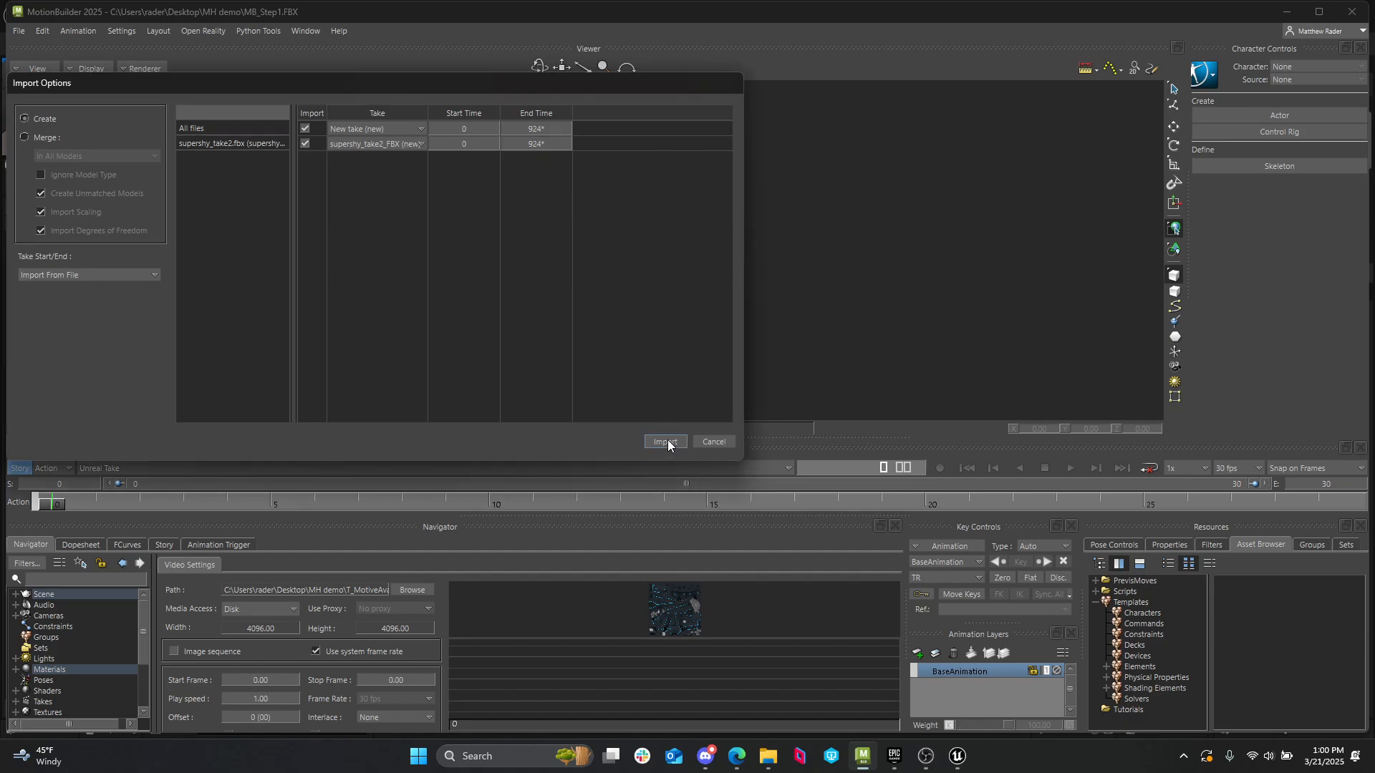
{"action": "double_click", "coordinate": [542, 142]}
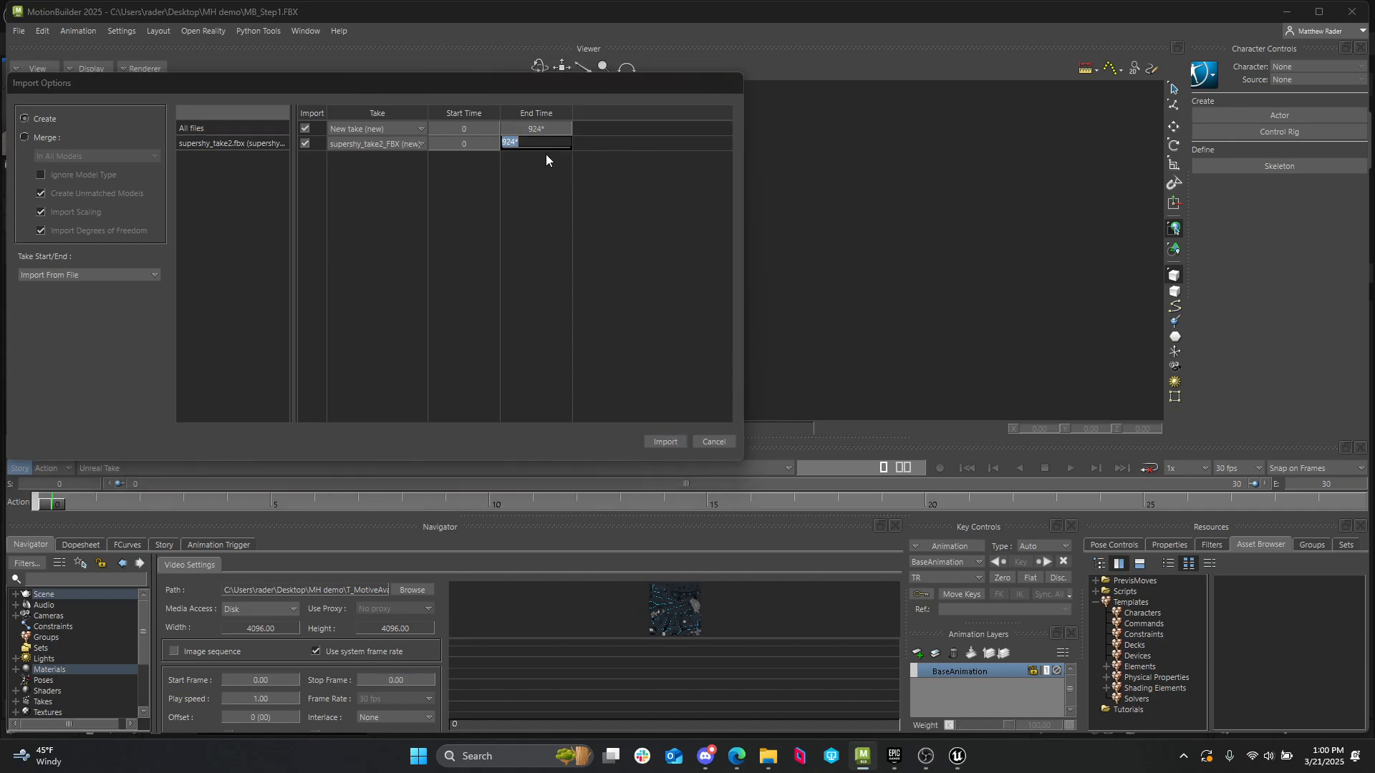
{"action": "type", "text": "2000"}
{"action": "key", "text": "Return"}
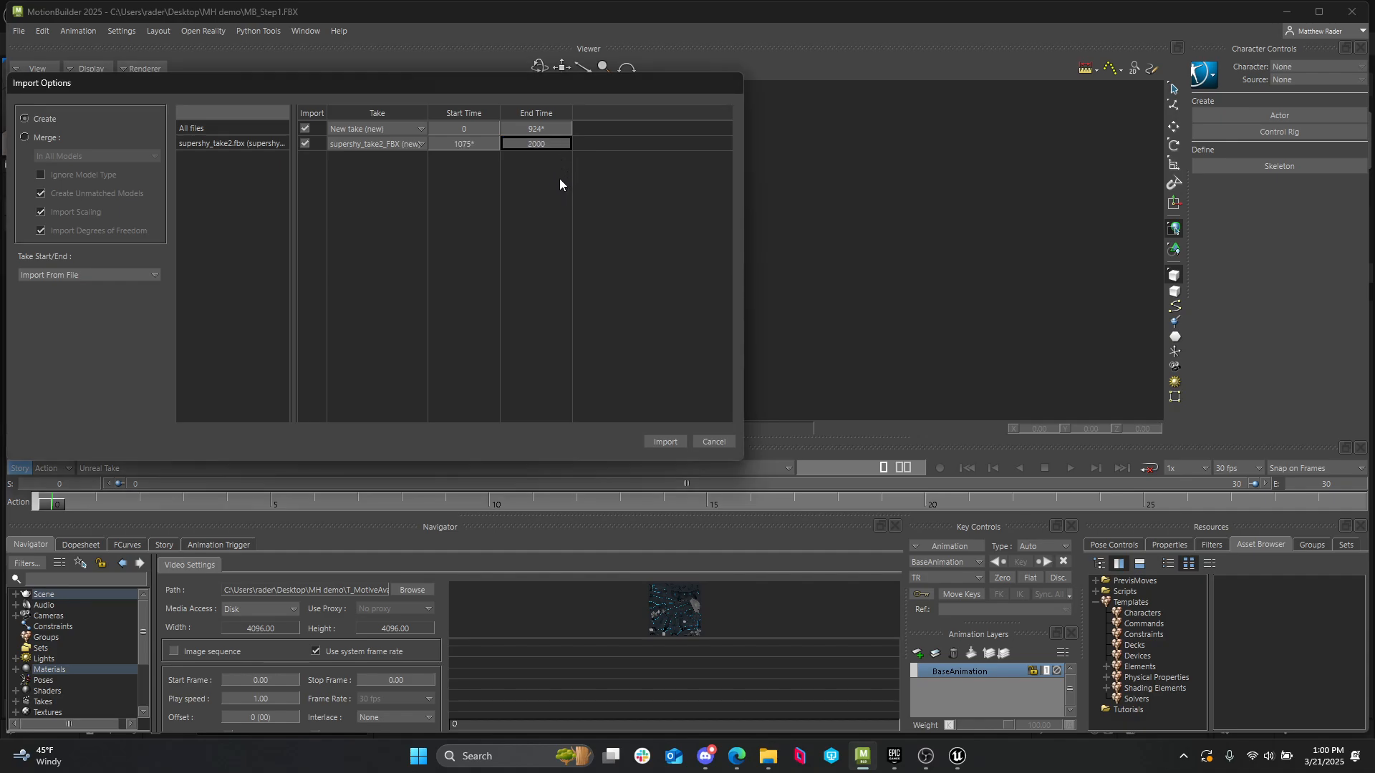
{"action": "left_click", "coordinate": [666, 442]}
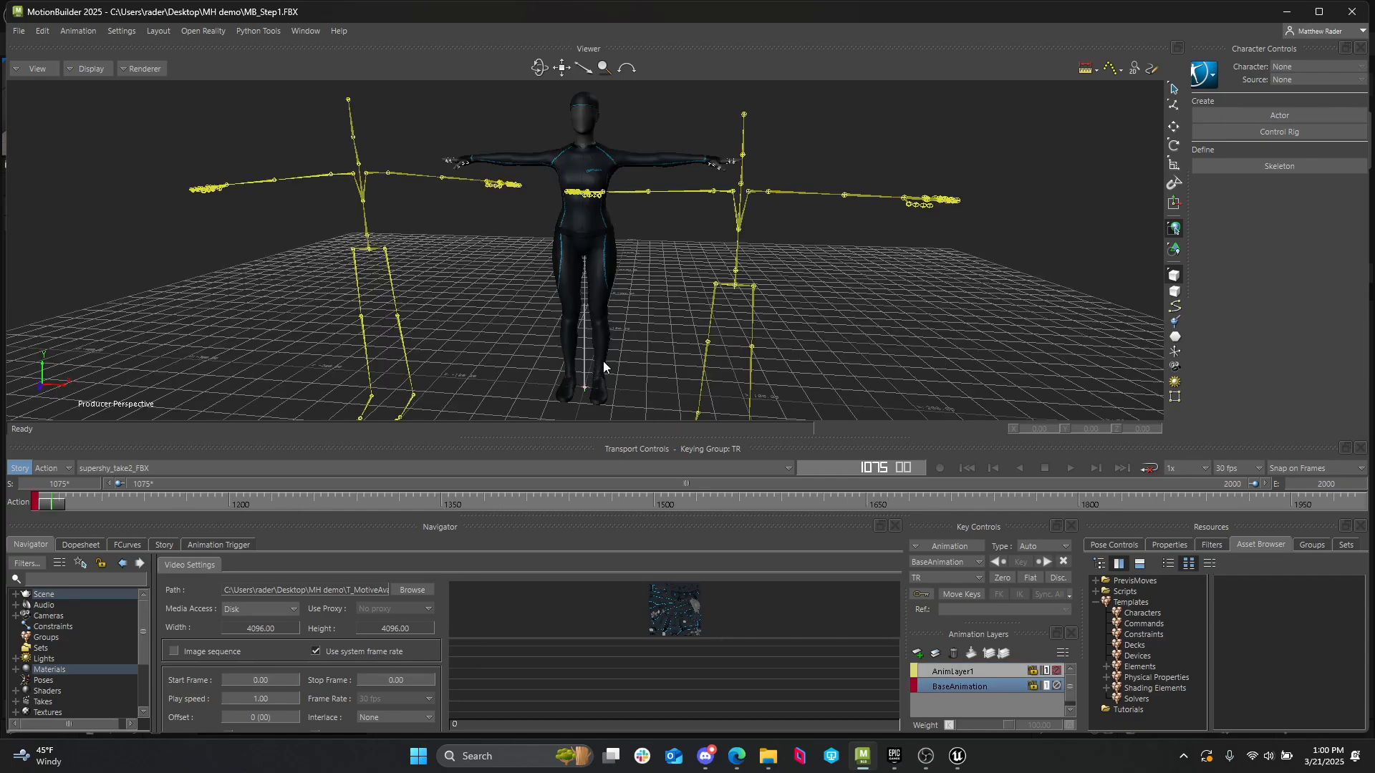
- Examine the two imported skeletons beside the avatar from a wider, frontal view
{"action": "scroll", "coordinate": [657, 273], "scroll_direction": "down", "scroll_amount": 3}
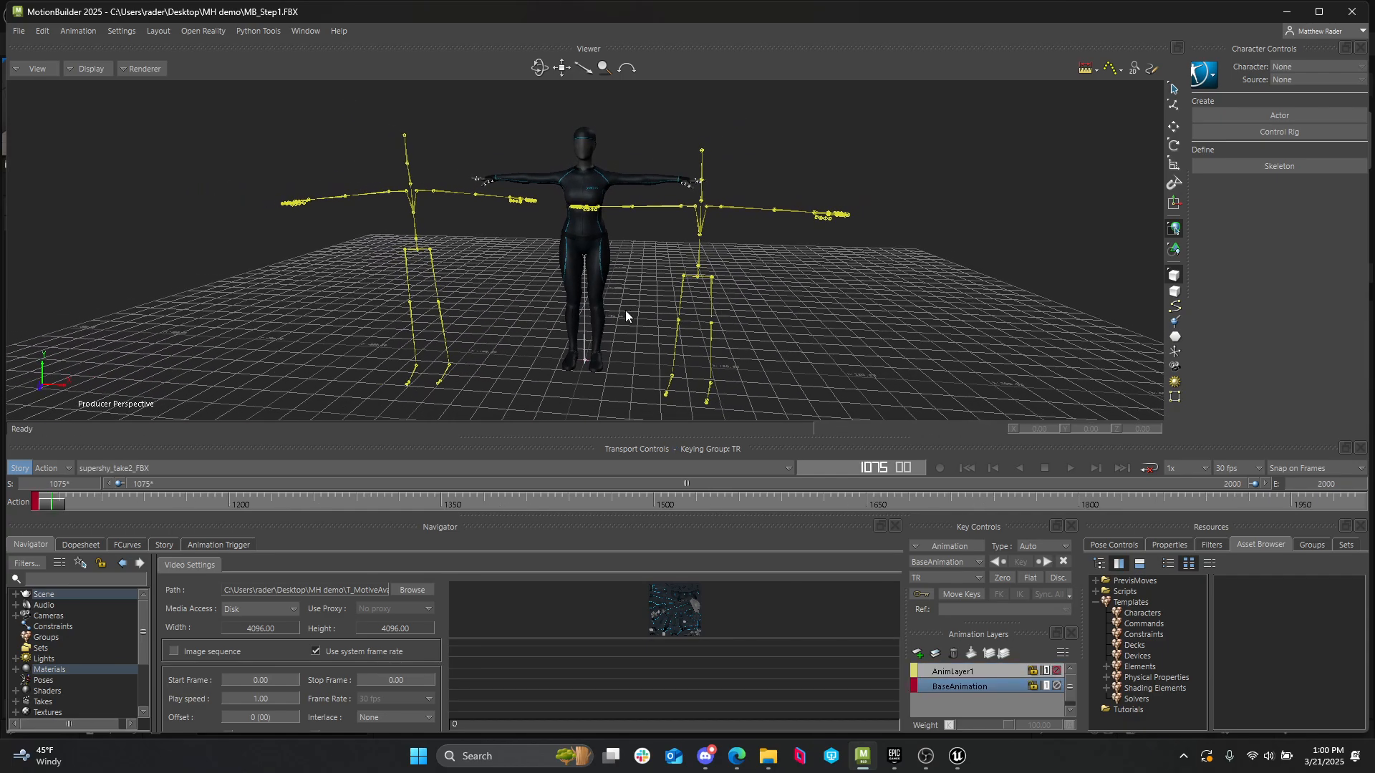
{"action": "left_click_drag", "start_coordinate": [625, 311], "coordinate": [655, 299], "text": "ctrl+shift"}
{"action": "scroll", "coordinate": [712, 234], "scroll_direction": "down", "scroll_amount": 4}
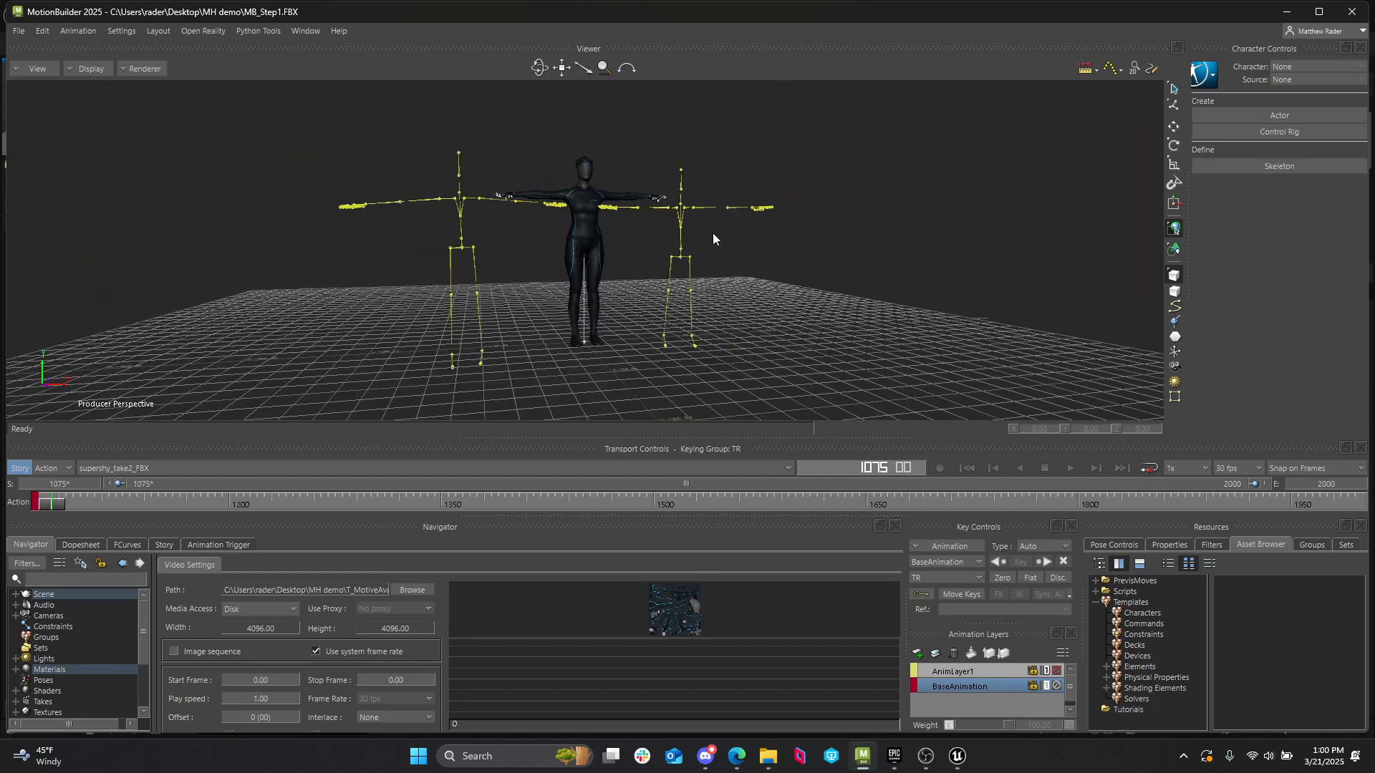
{"action": "mouse_move", "coordinate": [707, 253]}
{"action": "left_mouse_down", "text": "ctrl+shift"}
{"action": "mouse_move", "coordinate": [613, 218]}
{"action": "mouse_move", "coordinate": [653, 257]}
{"action": "mouse_move", "coordinate": [724, 267]}
{"action": "mouse_move", "coordinate": [664, 256]}
{"action": "mouse_move", "coordinate": [708, 267]}
{"action": "left_mouse_up", "text": "ctrl+shift"}
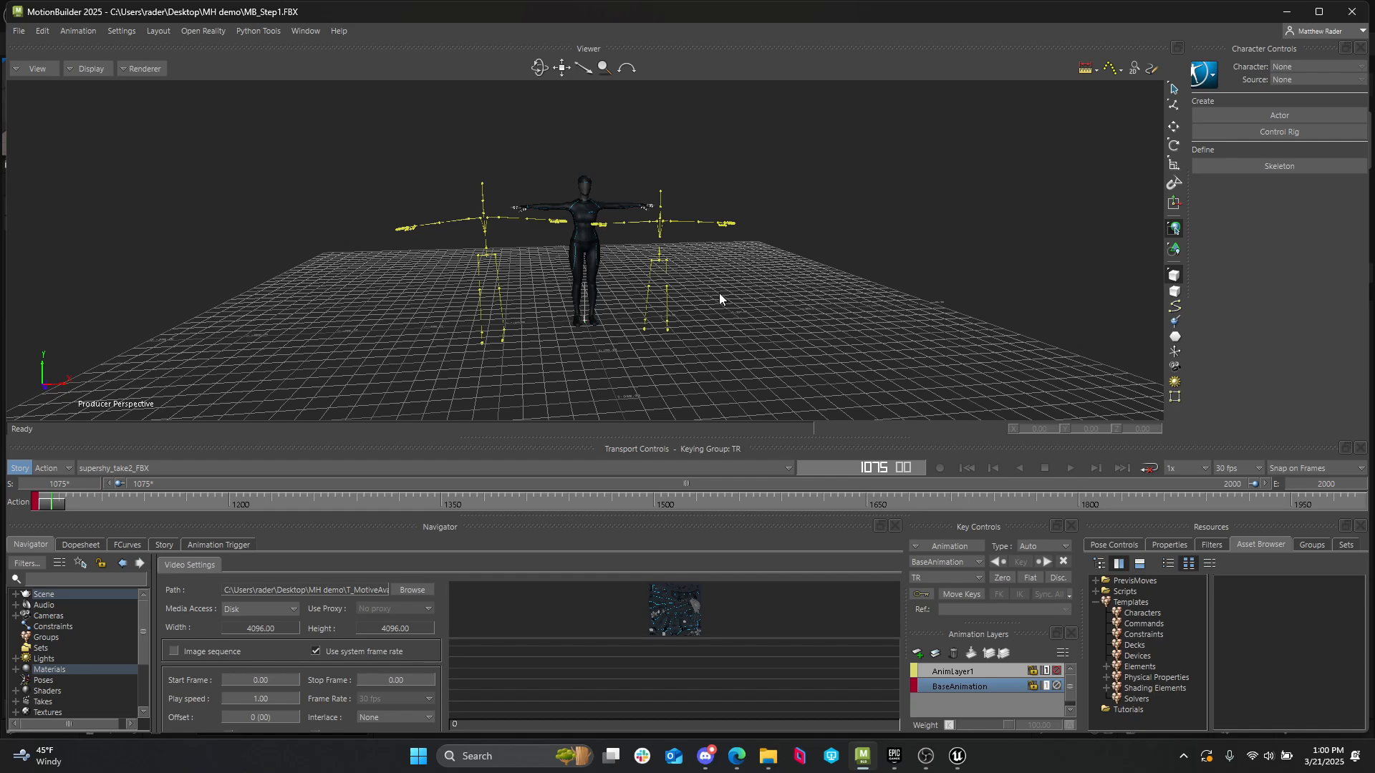
{"action": "mouse_move", "coordinate": [738, 265]}
{"action": "middle_mouse_down"}
{"action": "mouse_move", "coordinate": [705, 250]}
{"action": "mouse_move", "coordinate": [726, 264]}
{"action": "mouse_move", "coordinate": [726, 286]}
{"action": "middle_mouse_up"}
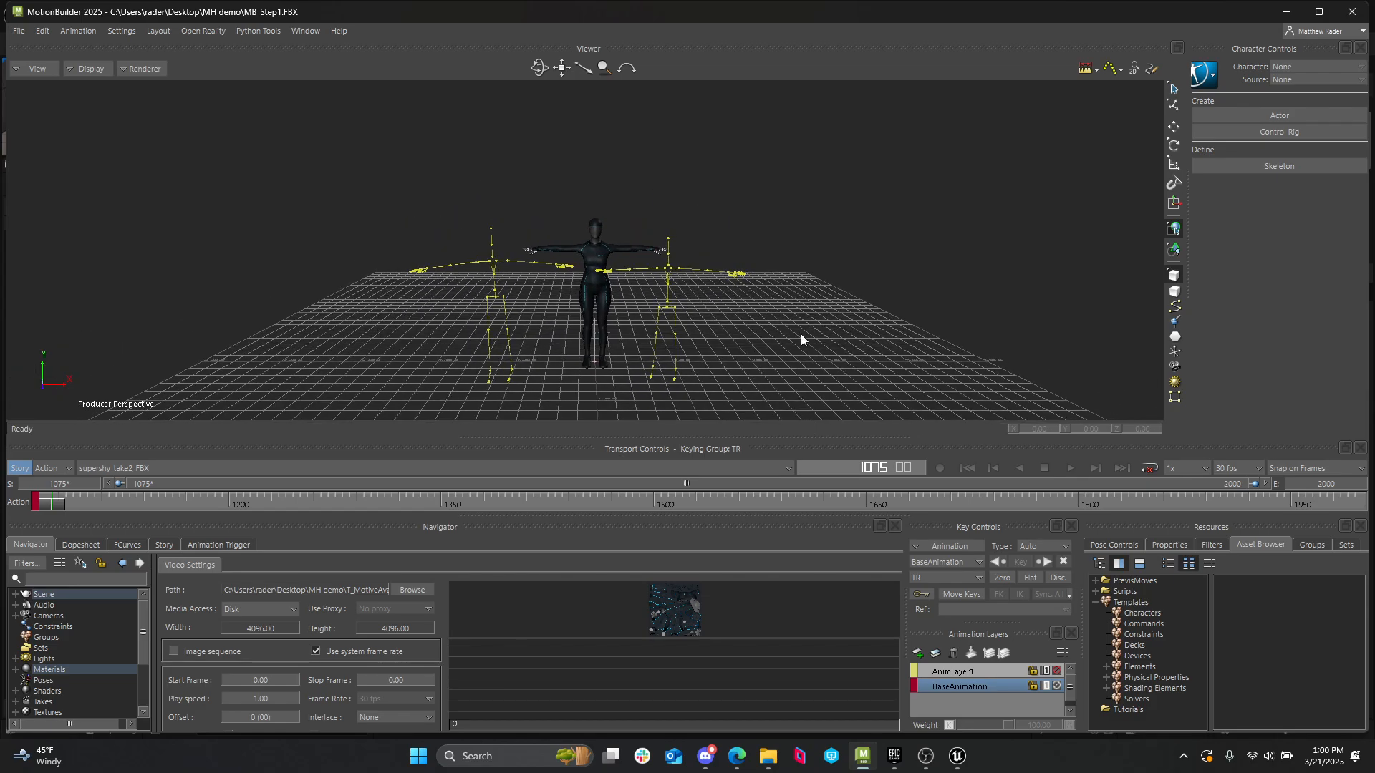
{"action": "middle_click_drag", "start_coordinate": [804, 335], "coordinate": [867, 347]}
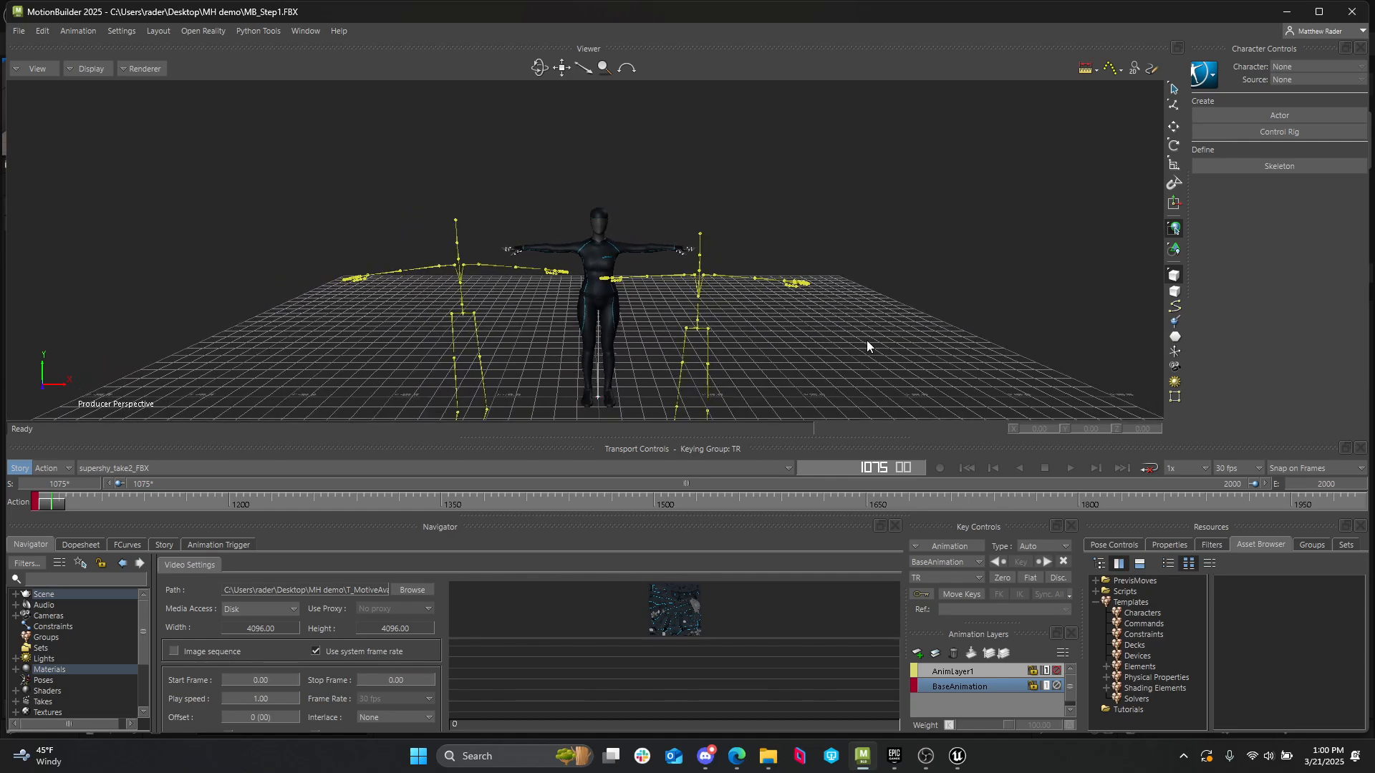
{"action": "left_click", "coordinate": [925, 756]}
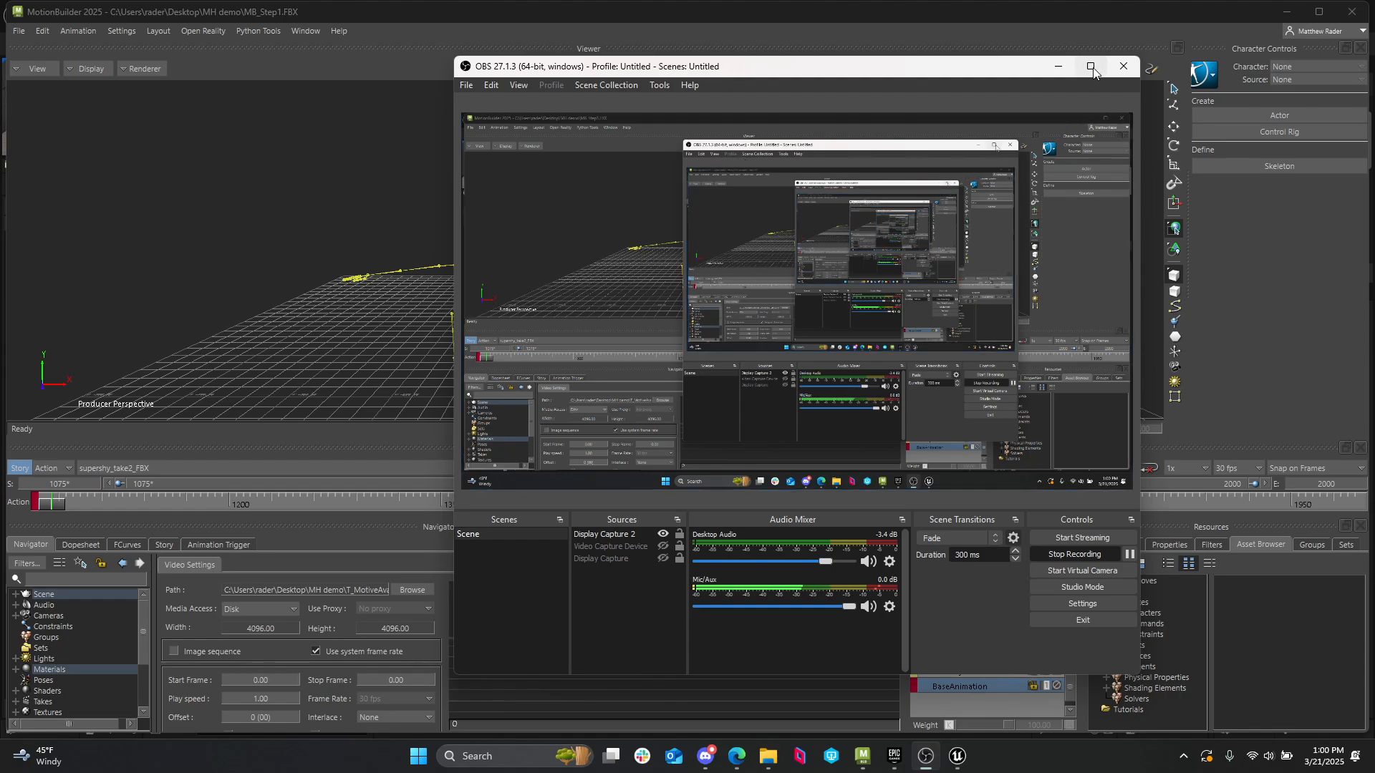
{"action": "left_click", "coordinate": [1059, 66]}
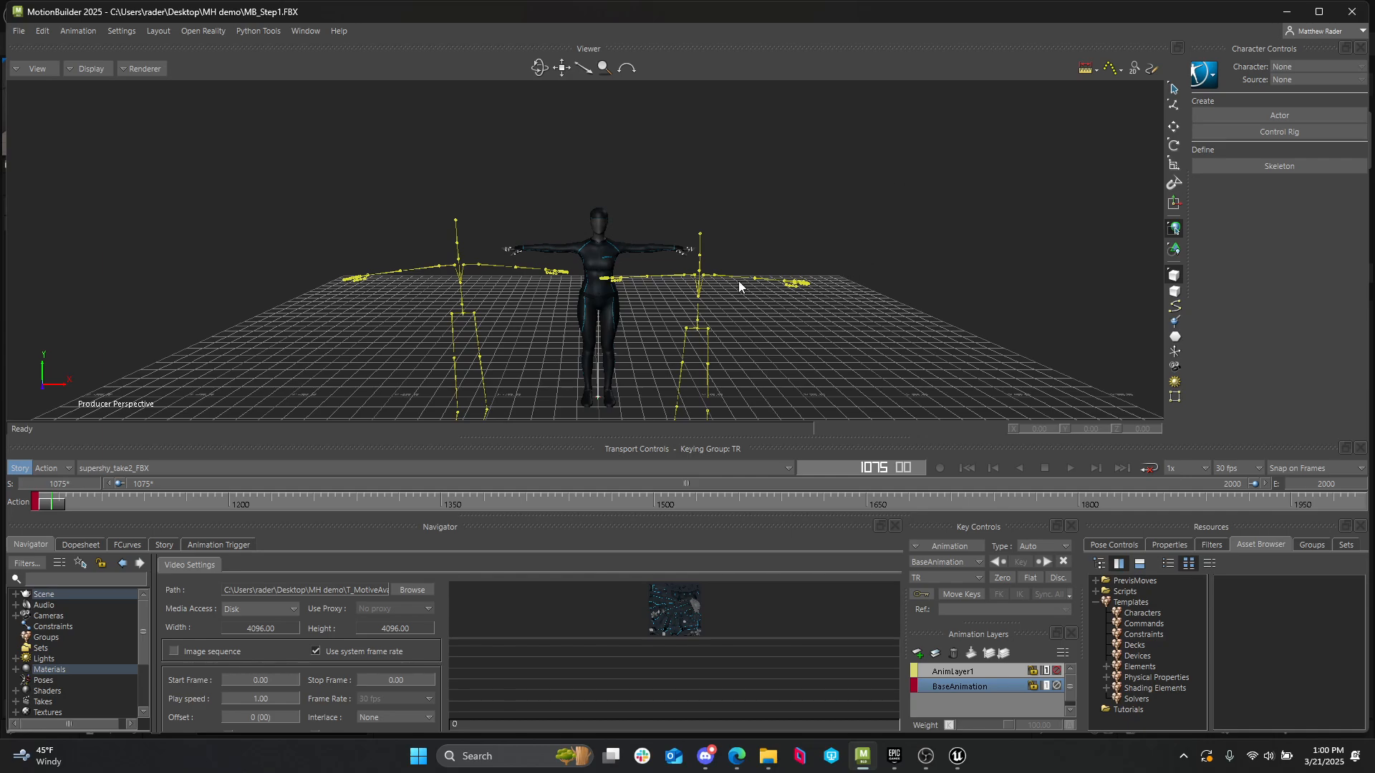
{"action": "left_click_drag", "start_coordinate": [716, 287], "coordinate": [773, 305], "text": "ctrl+shift"}
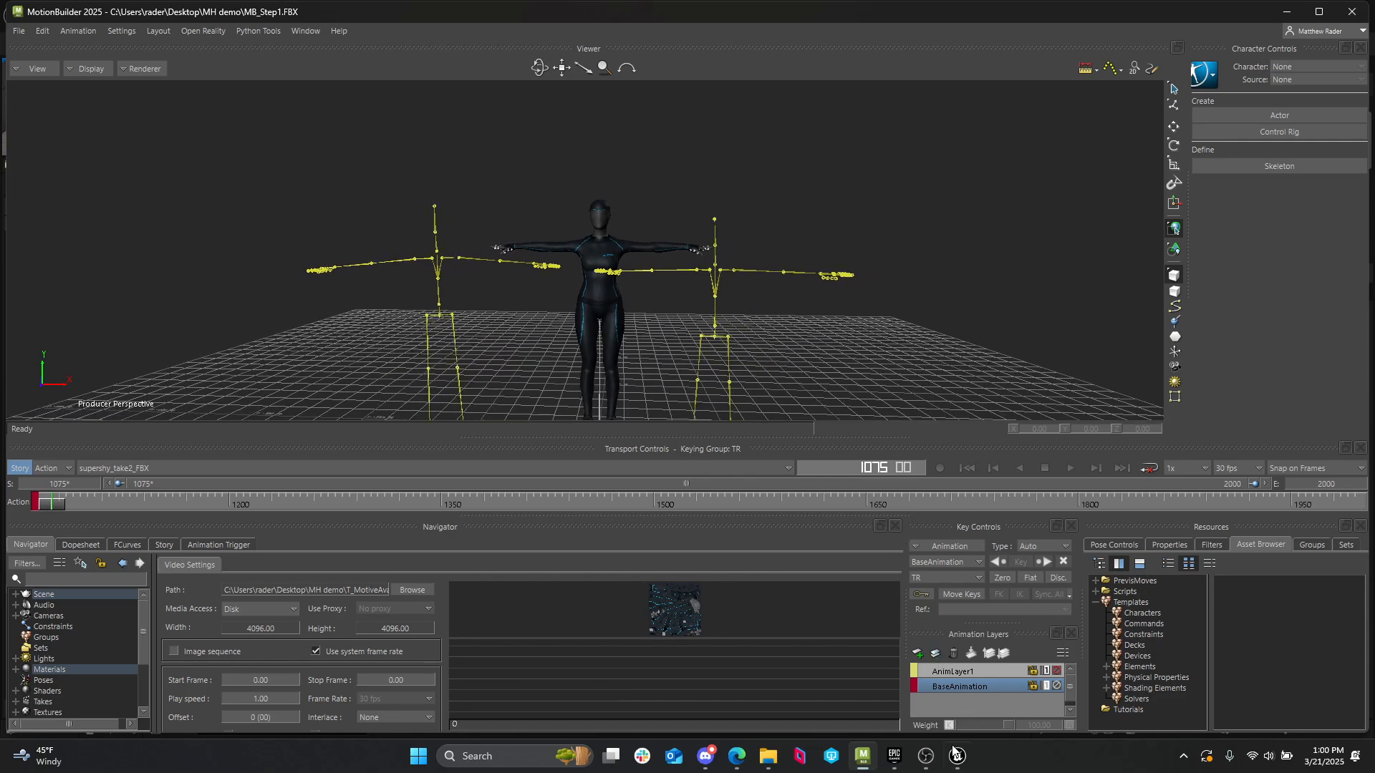
{"action": "left_click", "coordinate": [926, 756]}
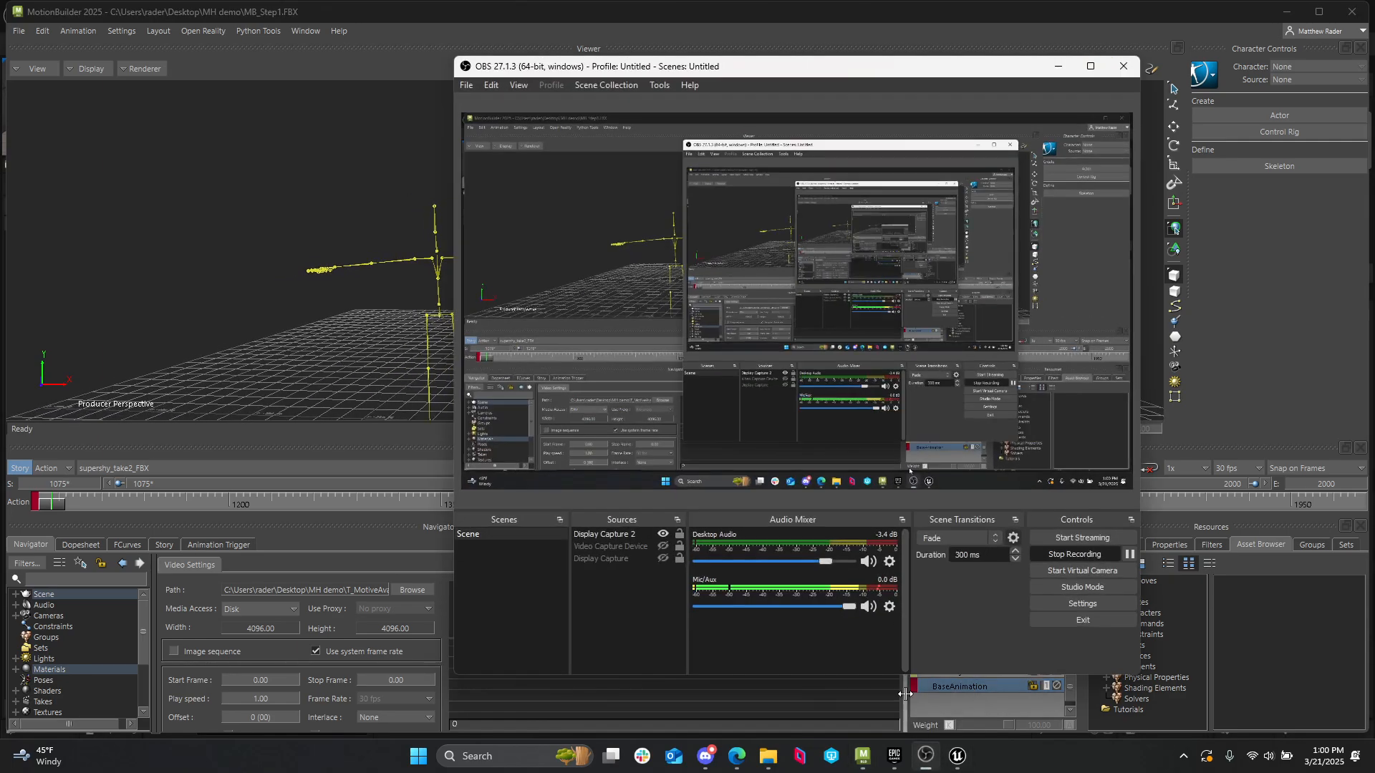
{"action": "left_click", "coordinate": [1057, 68]}
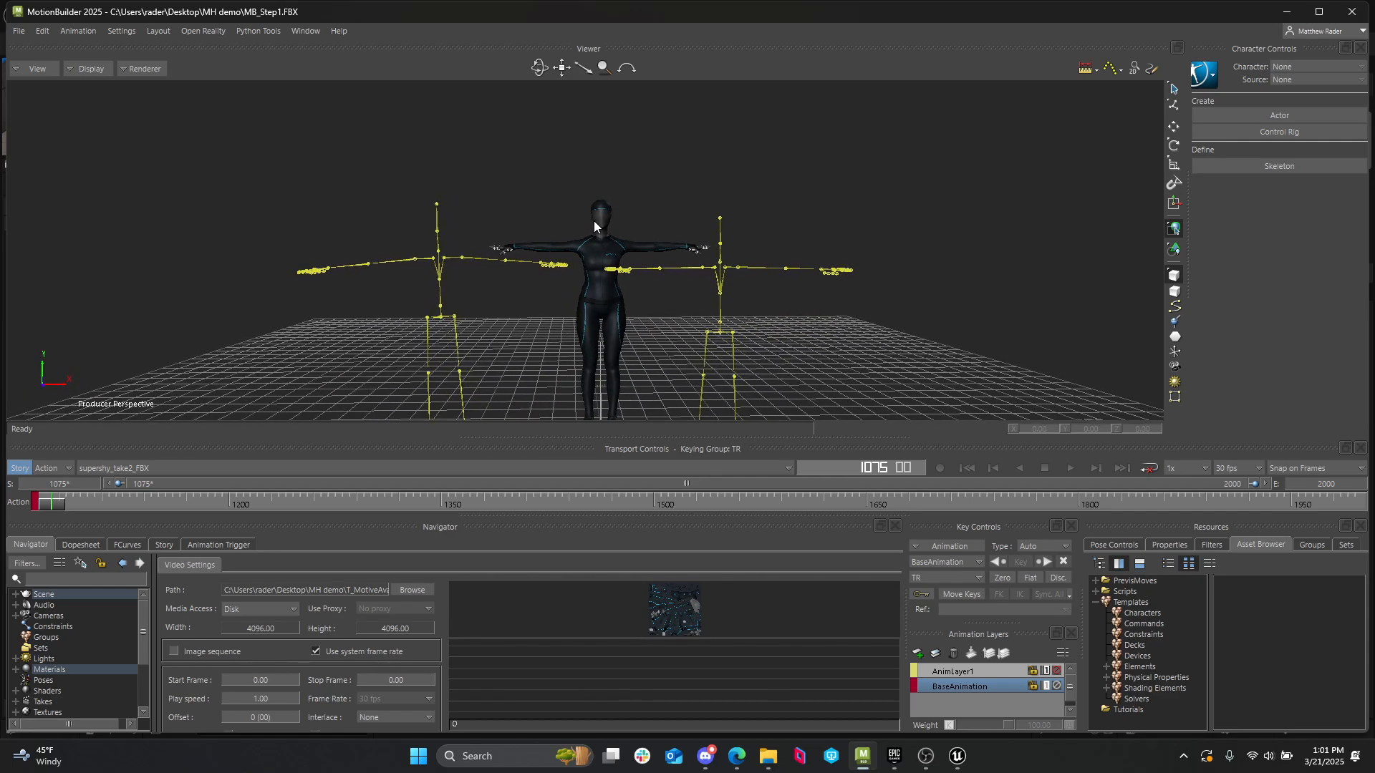
- Select the entire root branch of the imported skeleton standing left of the avatar and delete it from the scene
{"action": "left_click_drag", "start_coordinate": [606, 230], "coordinate": [633, 213], "text": "shift"}
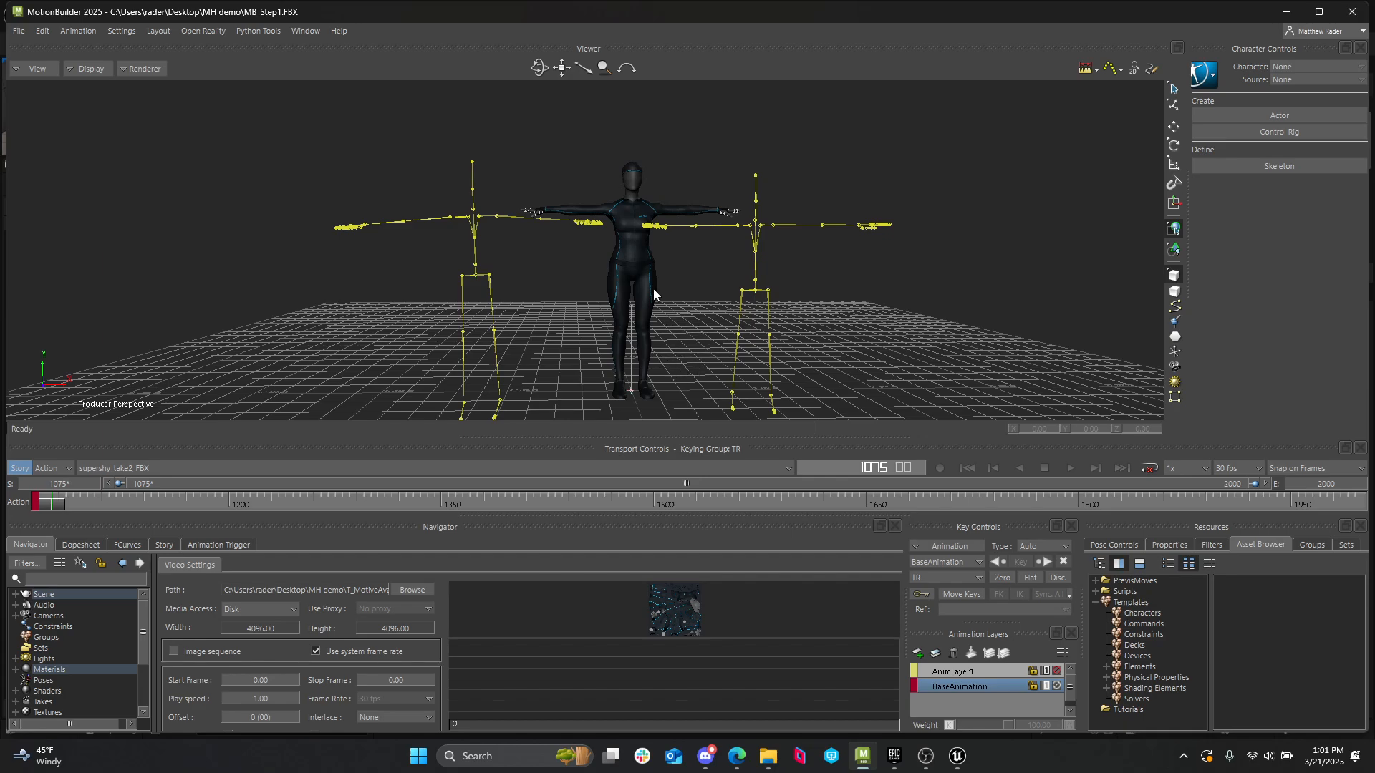
{"action": "left_click_drag", "start_coordinate": [653, 273], "coordinate": [604, 303], "text": "ctrl+shift"}
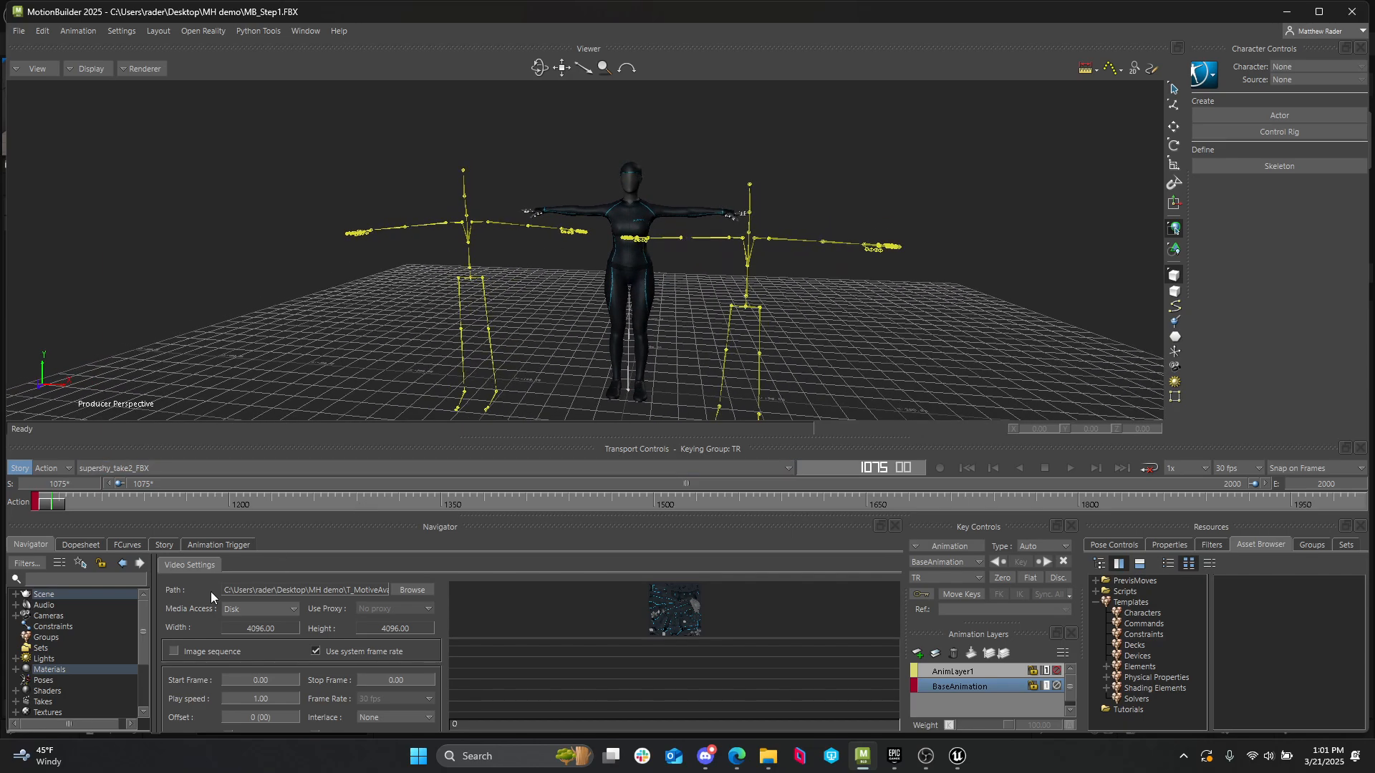
{"action": "left_click", "coordinate": [16, 594]}
{"action": "left_click", "coordinate": [74, 627]}
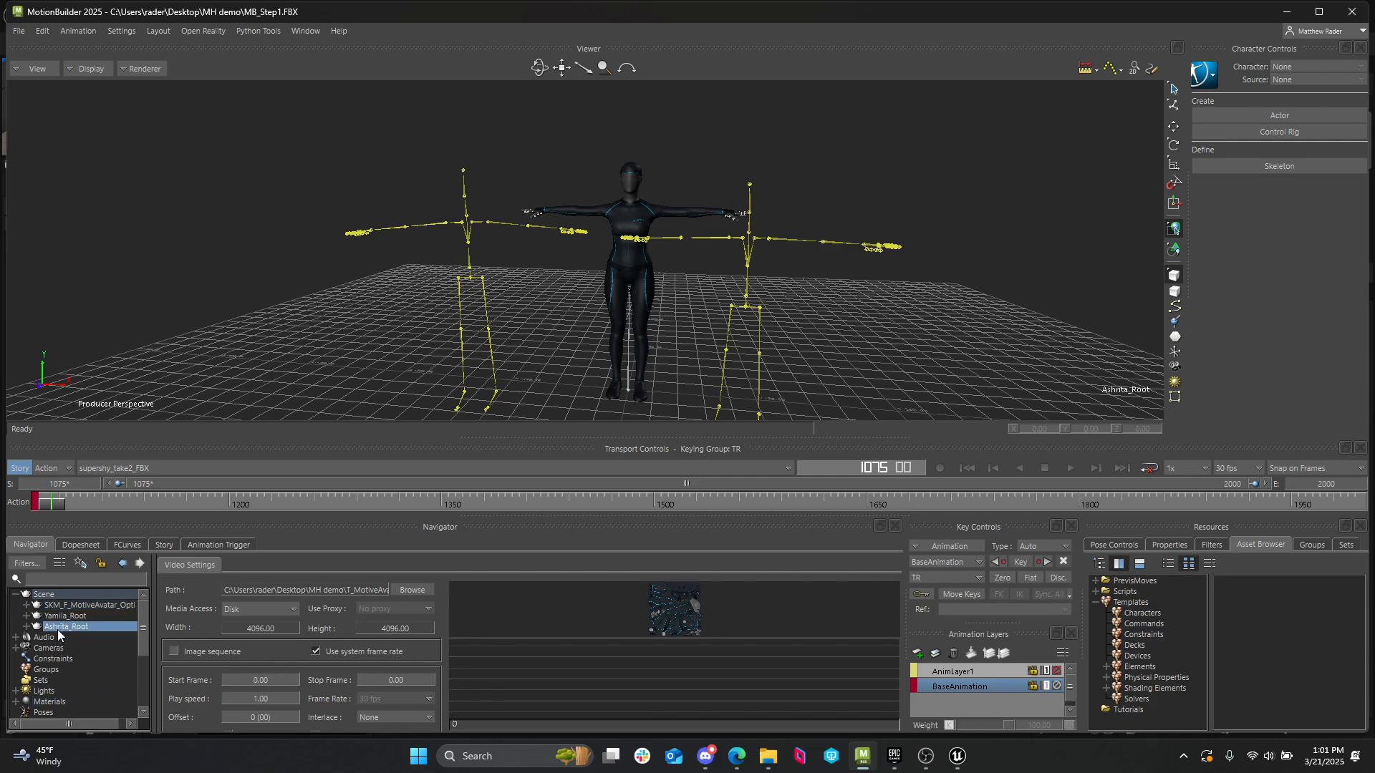
{"action": "right_click", "coordinate": [55, 627]}
{"action": "left_click", "coordinate": [96, 602]}
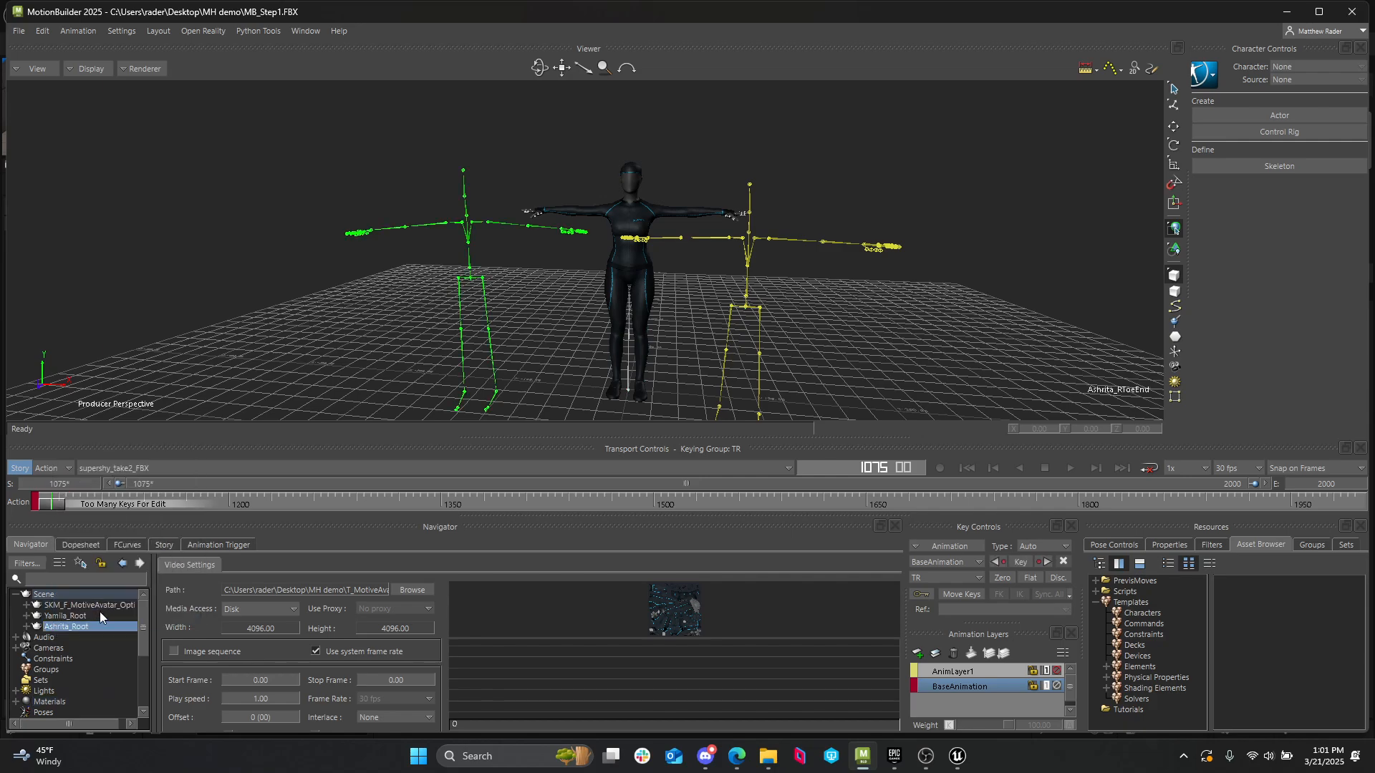
{"action": "right_click", "coordinate": [86, 627]}
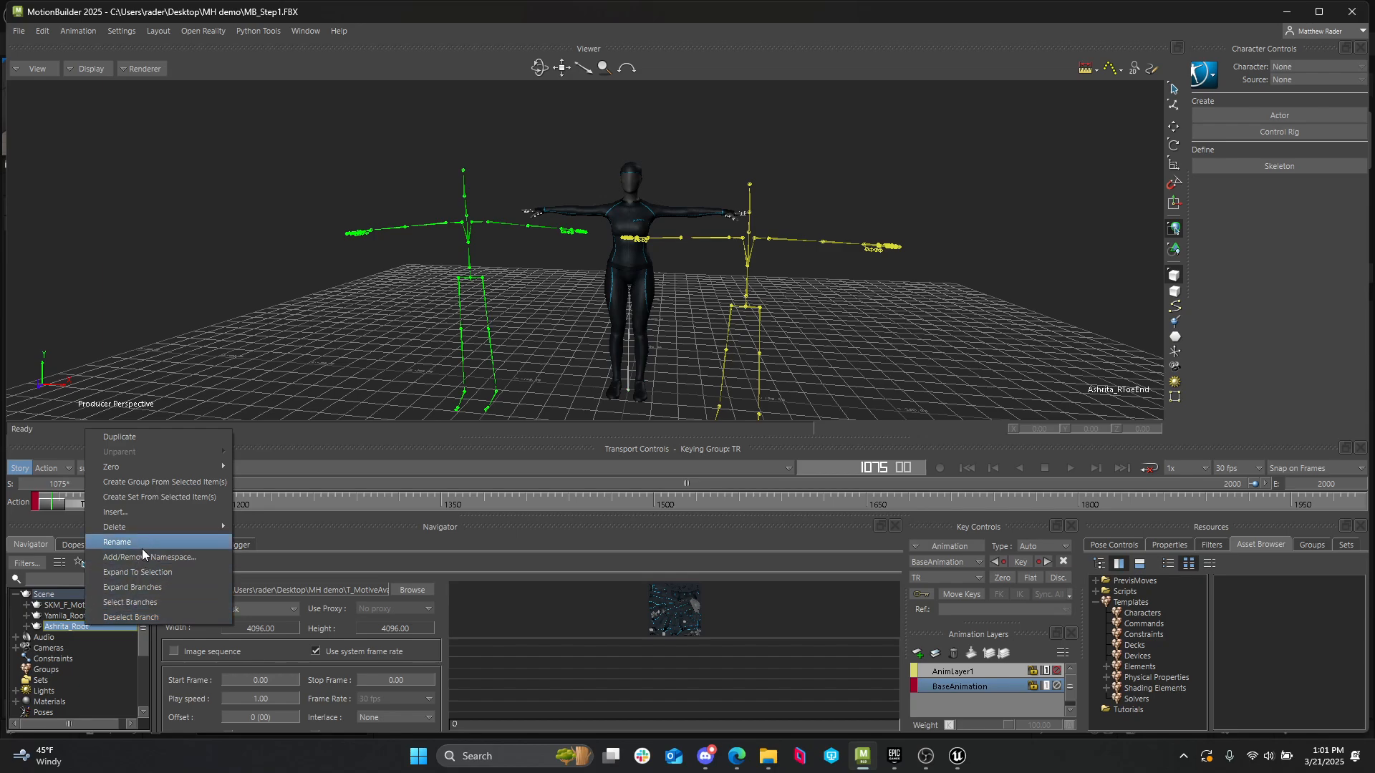
{"action": "mouse_move", "coordinate": [128, 527]}
{"action": "left_click", "coordinate": [242, 527]}
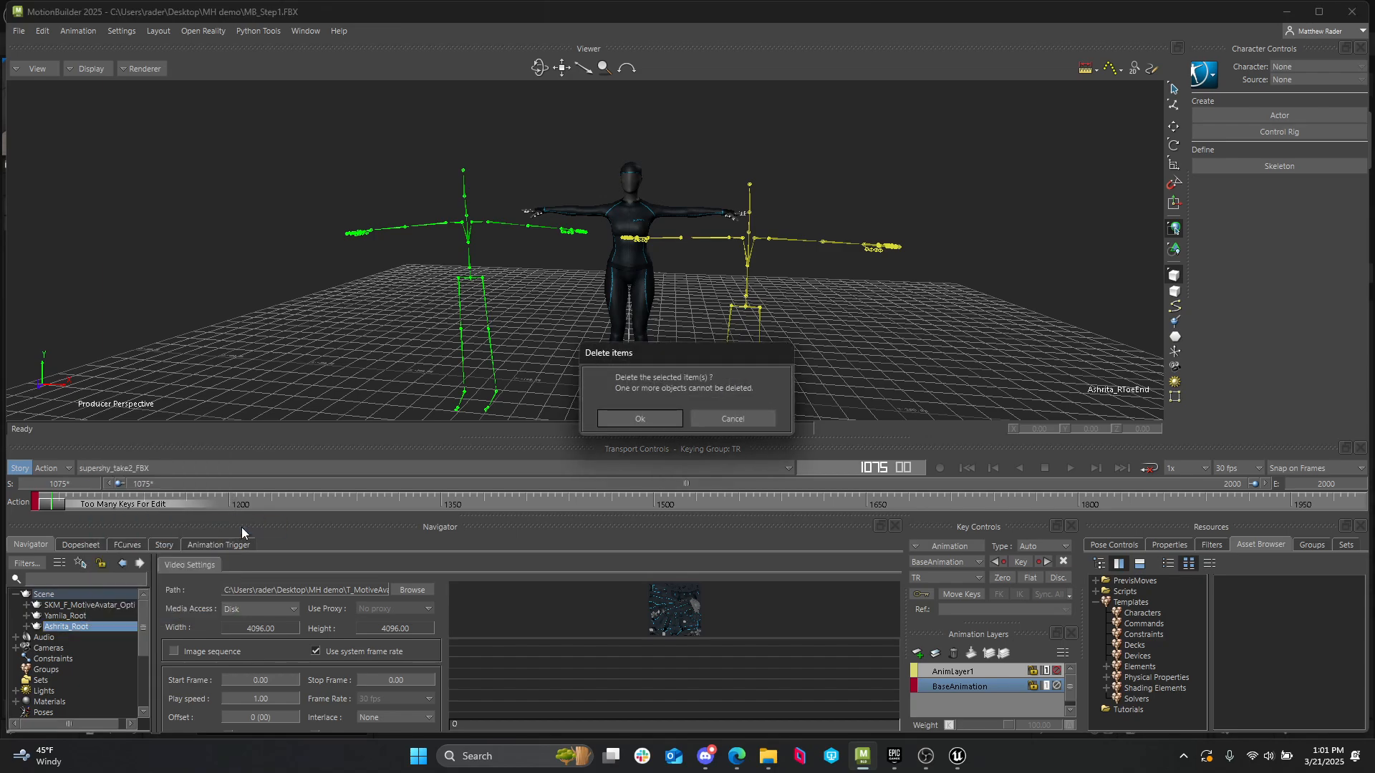
{"action": "left_click", "coordinate": [664, 420]}
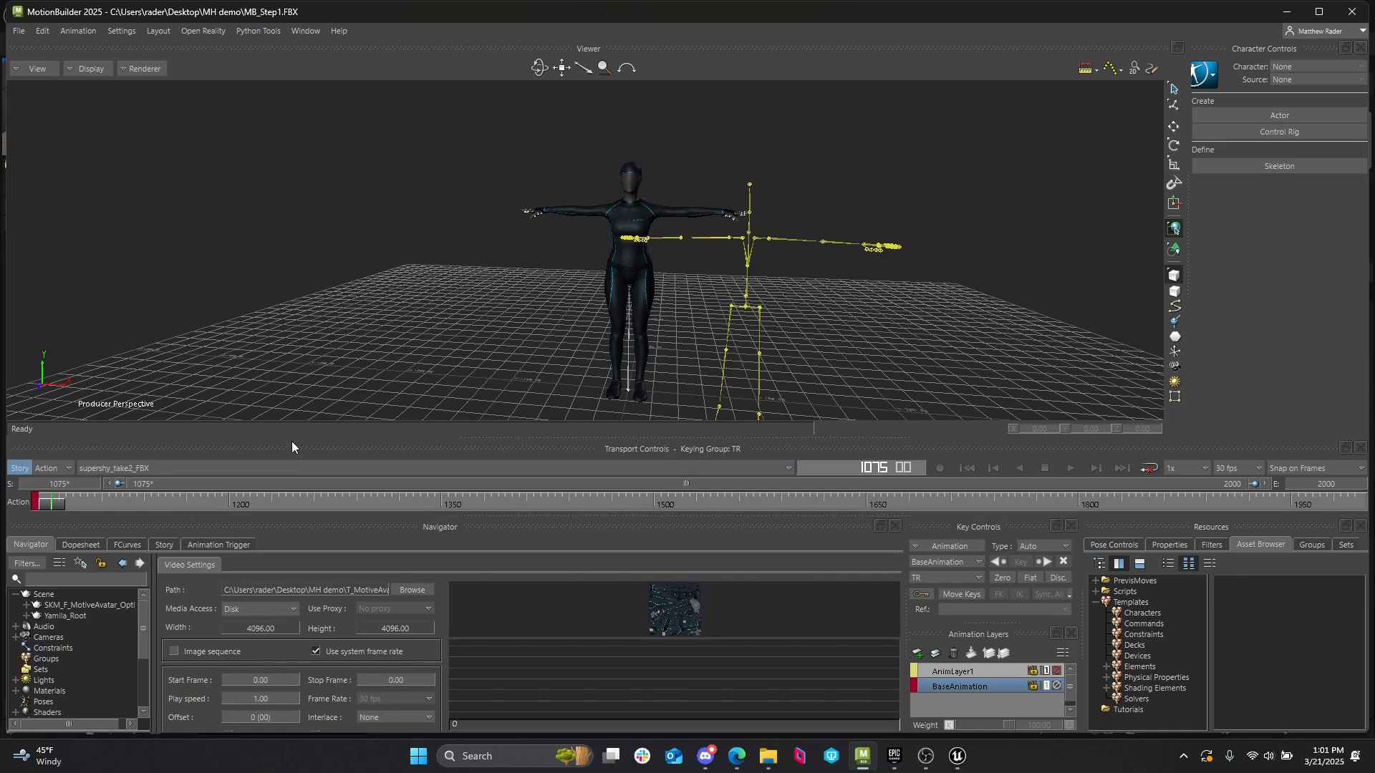
- Enlarge the Navigator and its scene tree, and expand the SKM_F_MotiveAvatar_Opti hierarchy through Root and pelvis down to spine_02
{"action": "left_click_drag", "start_coordinate": [312, 432], "coordinate": [313, 366]}
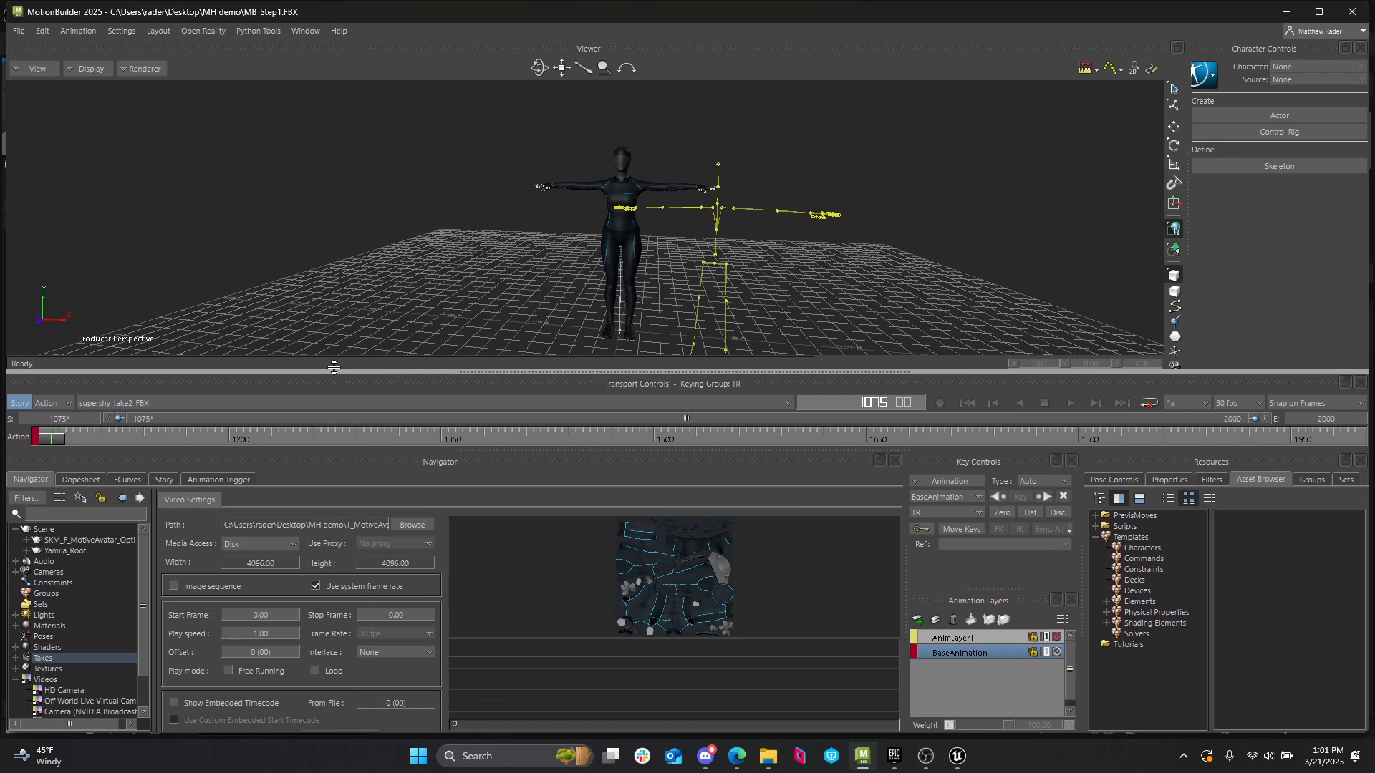
{"action": "left_click_drag", "start_coordinate": [153, 572], "coordinate": [299, 573]}
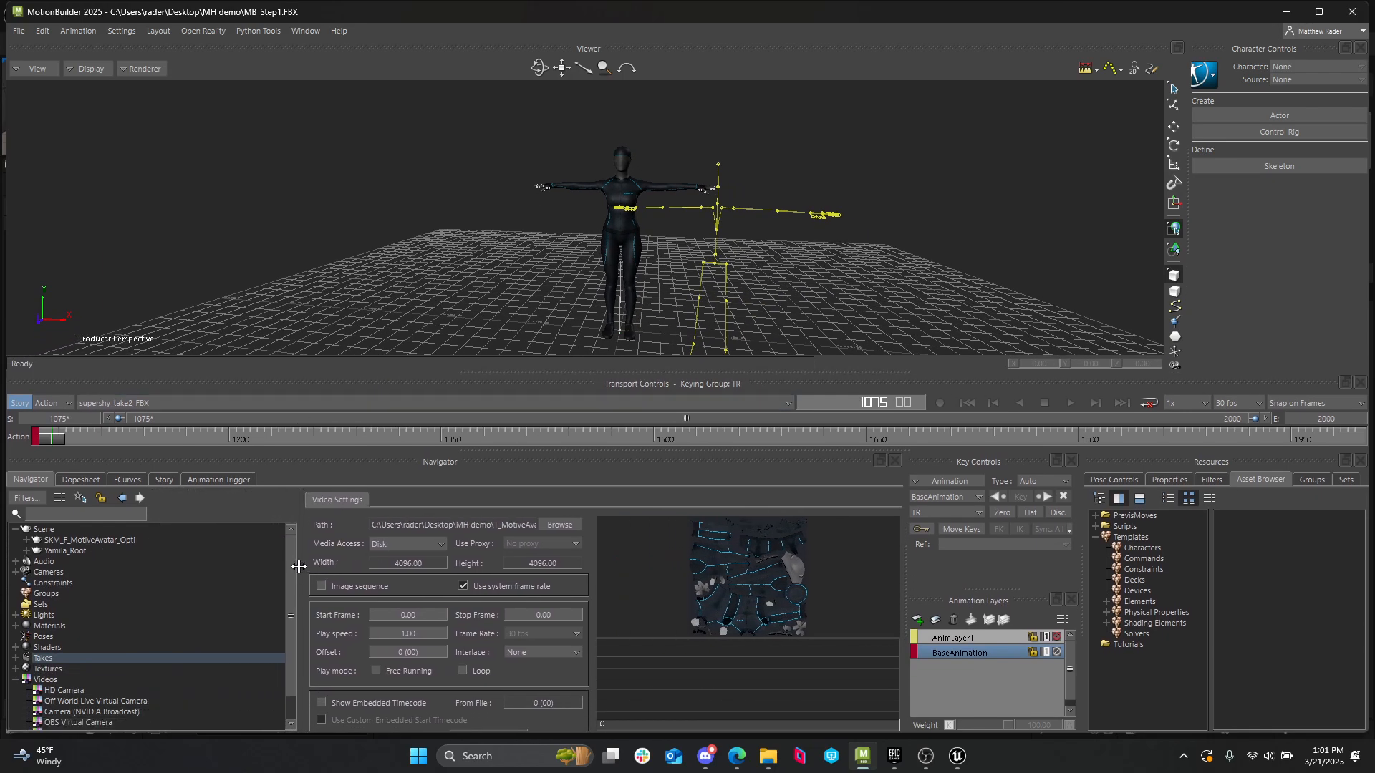
{"action": "left_click", "coordinate": [27, 540]}
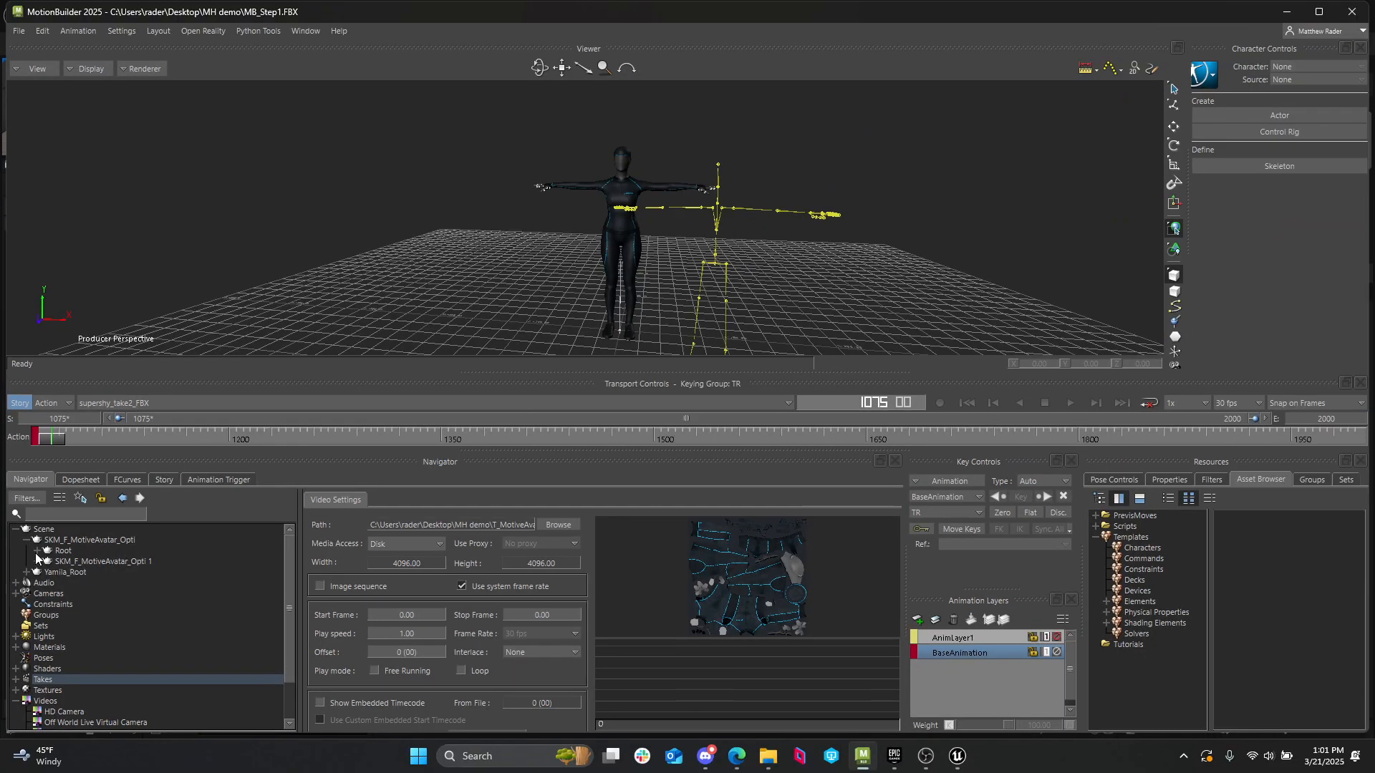
{"action": "left_click", "coordinate": [38, 550]}
{"action": "left_click", "coordinate": [48, 561]}
{"action": "left_click", "coordinate": [59, 572]}
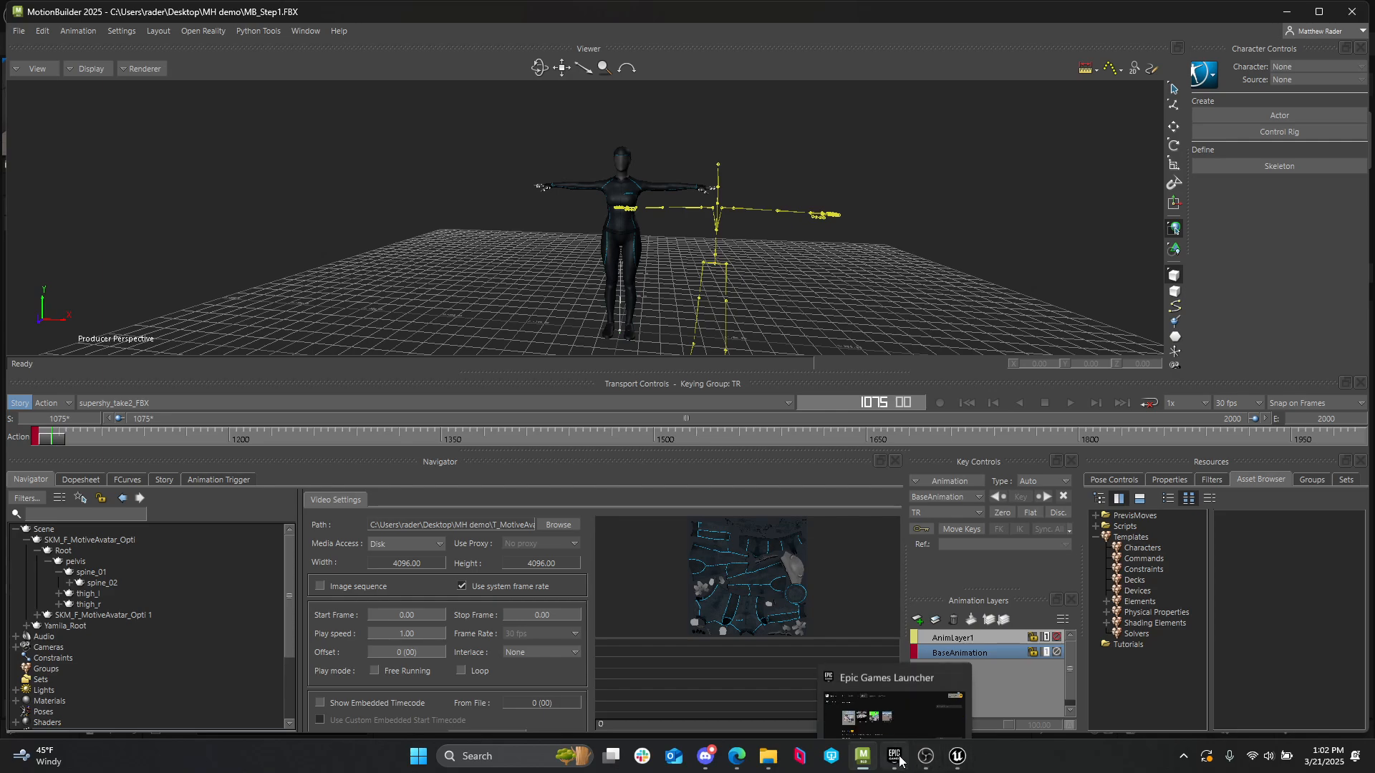
- Switch to the Mocap2025 project in Unreal Editor
{"action": "mouse_move", "coordinate": [972, 757]}
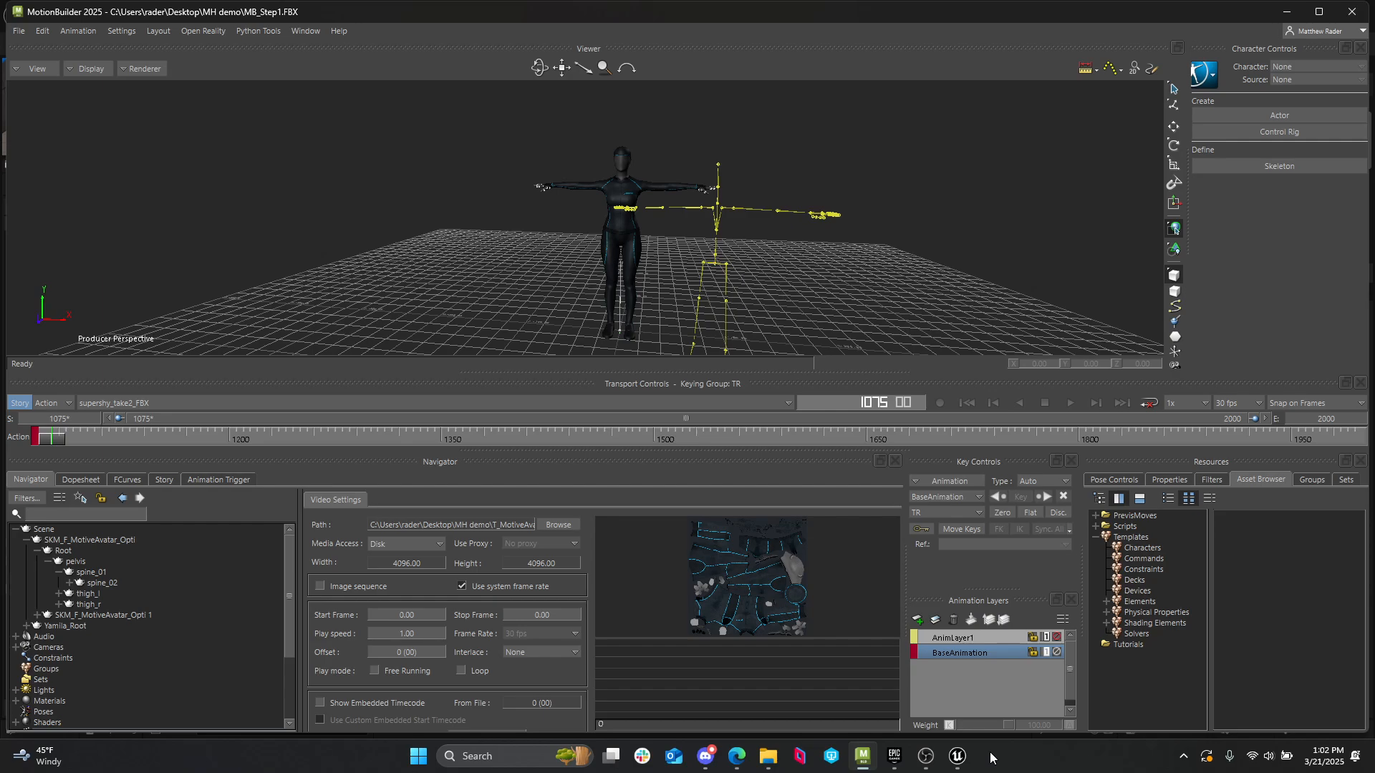
{"action": "left_click", "coordinate": [925, 756]}
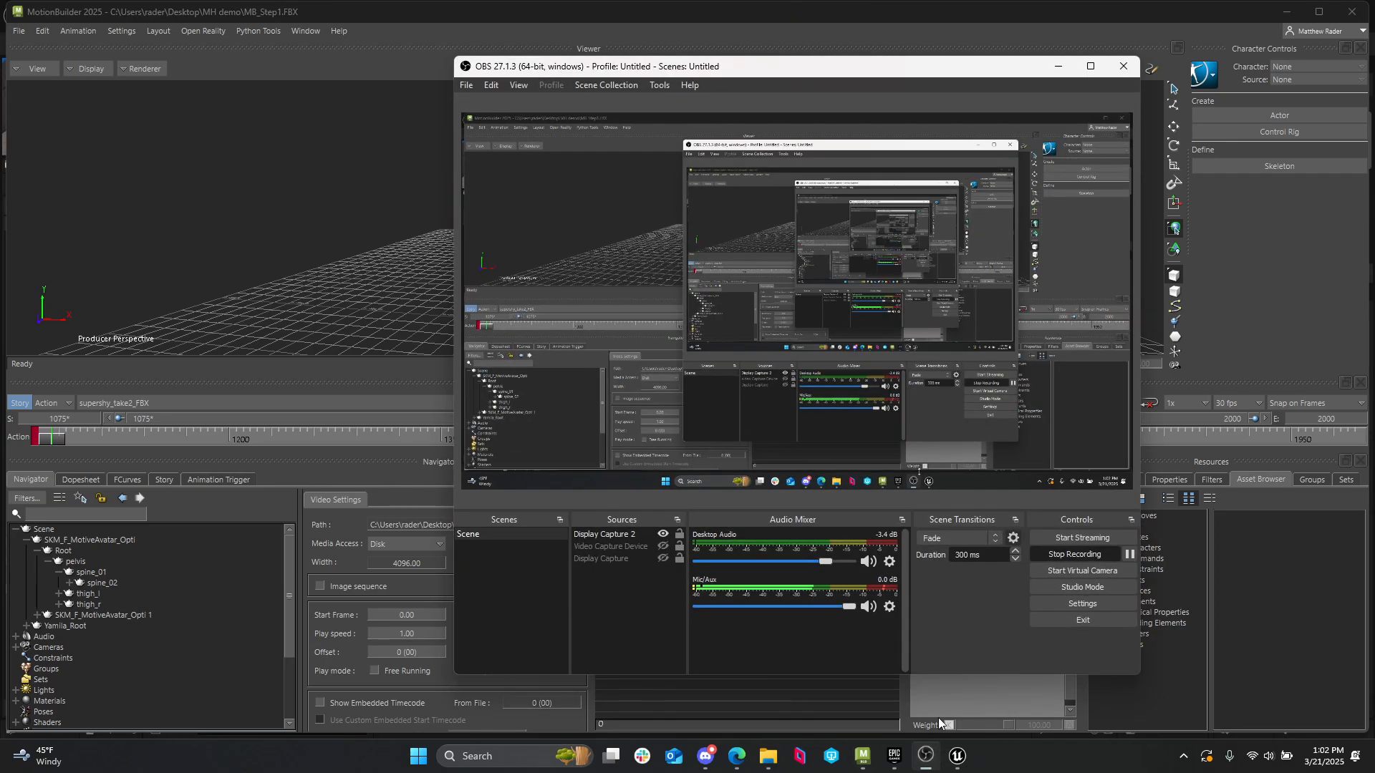
{"action": "left_click", "coordinate": [694, 1]}
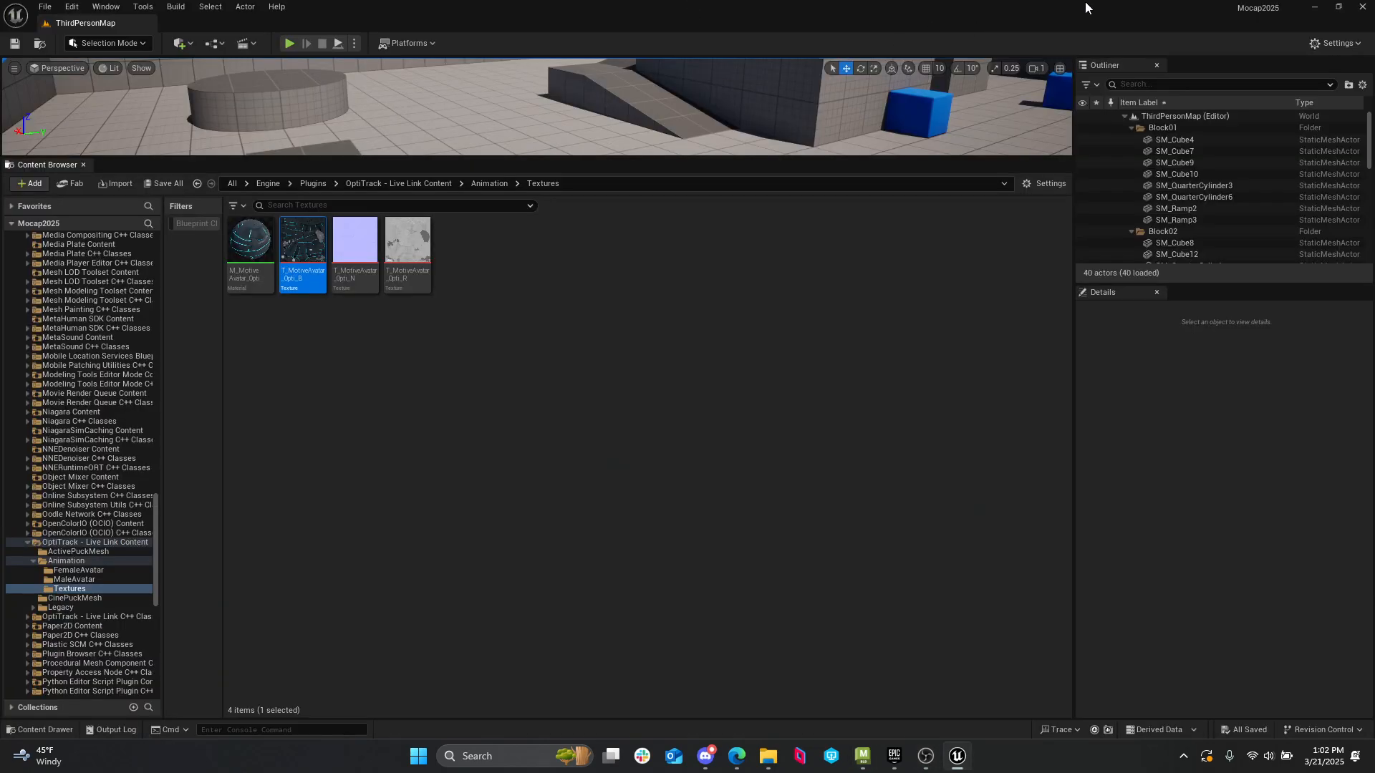
- Return to MotionBuilder and unparent the avatar's Root from SKM_F_MotiveAvatar_Opti
{"action": "left_click", "coordinate": [1316, 10]}
{"action": "left_click", "coordinate": [371, 133]}
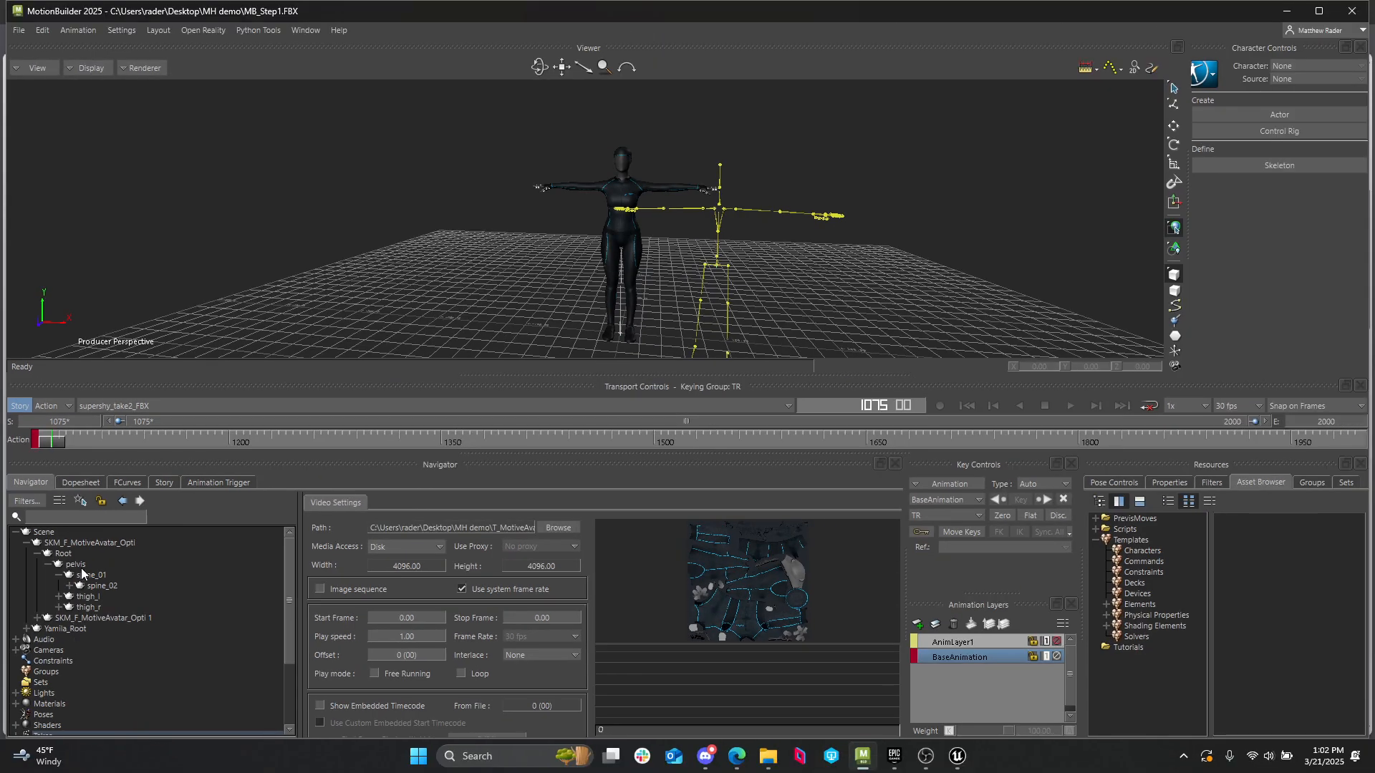
{"action": "left_click", "coordinate": [63, 554]}
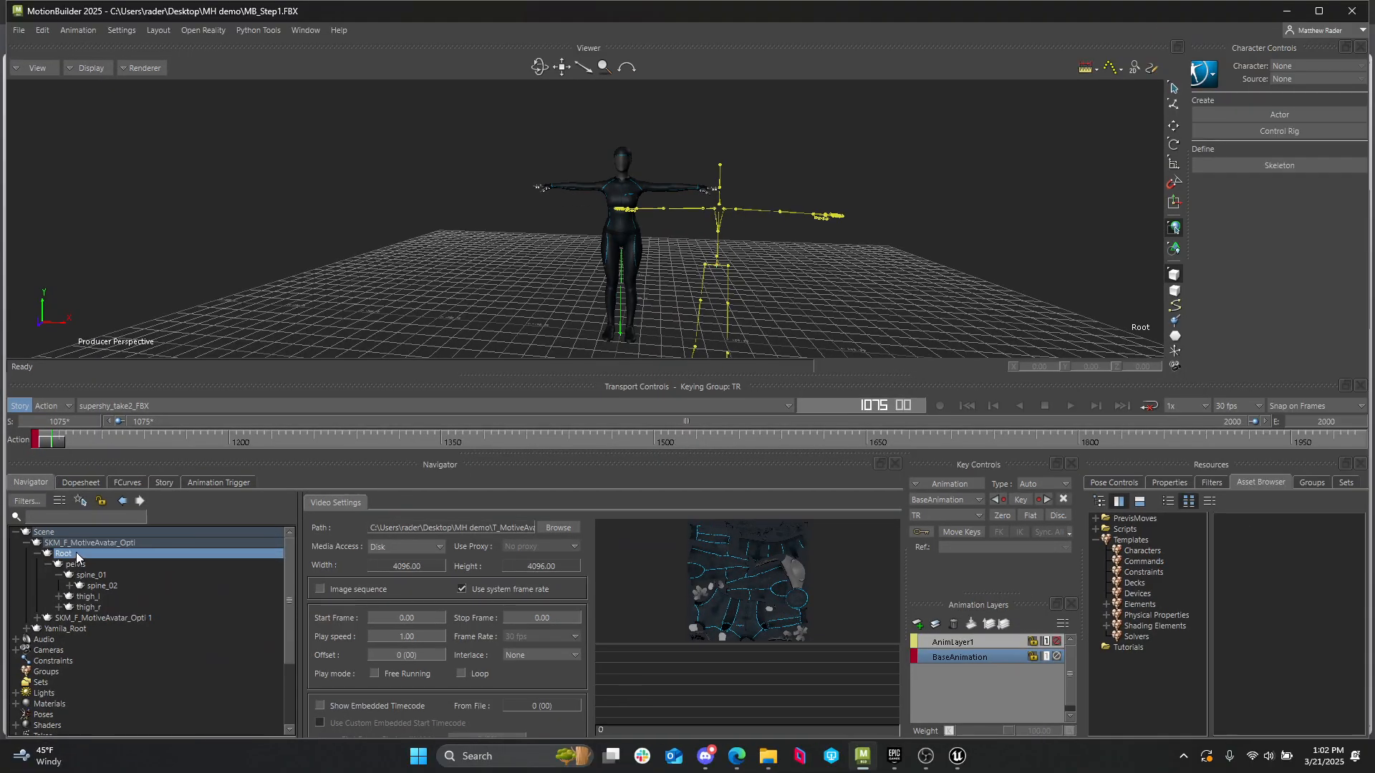
{"action": "right_click", "coordinate": [83, 554]}
{"action": "mouse_move", "coordinate": [129, 583]}
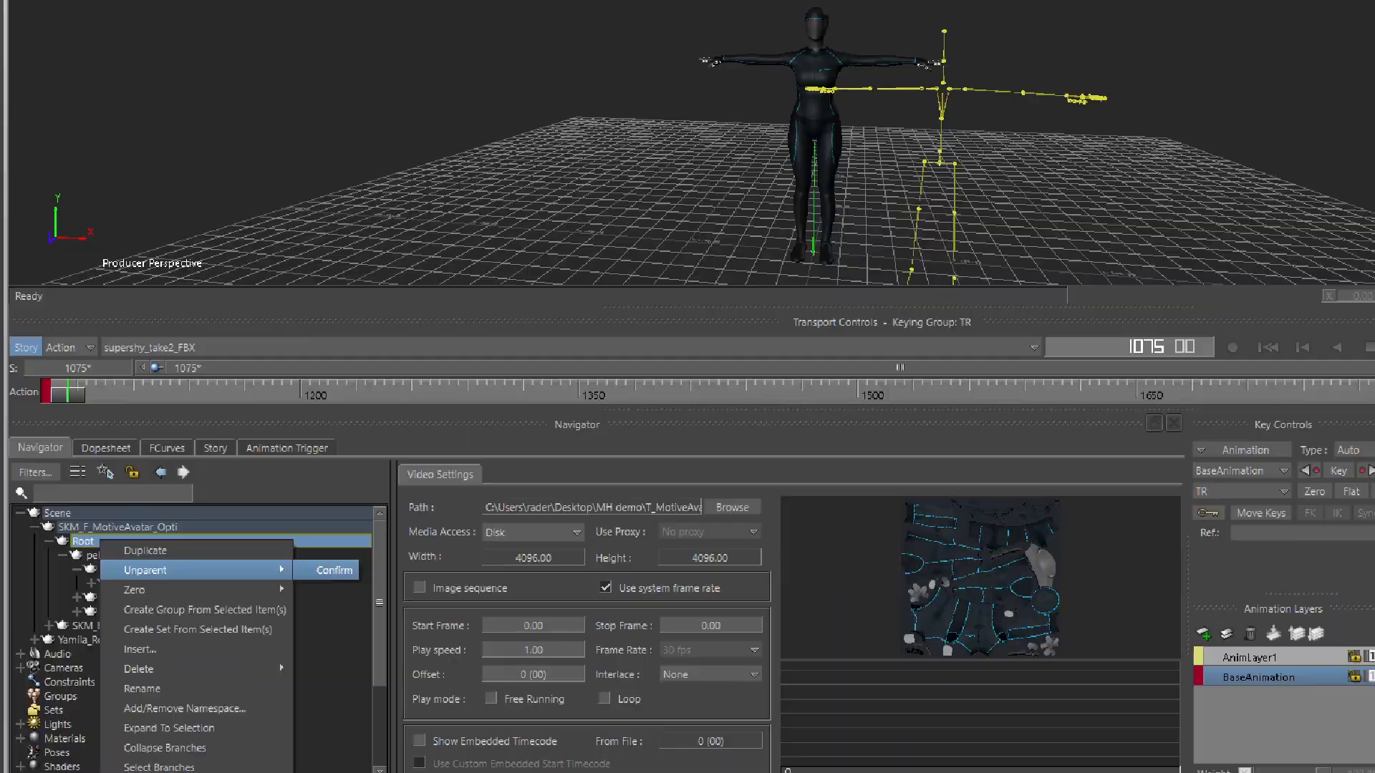
{"action": "left_click", "coordinate": [721, 516]}
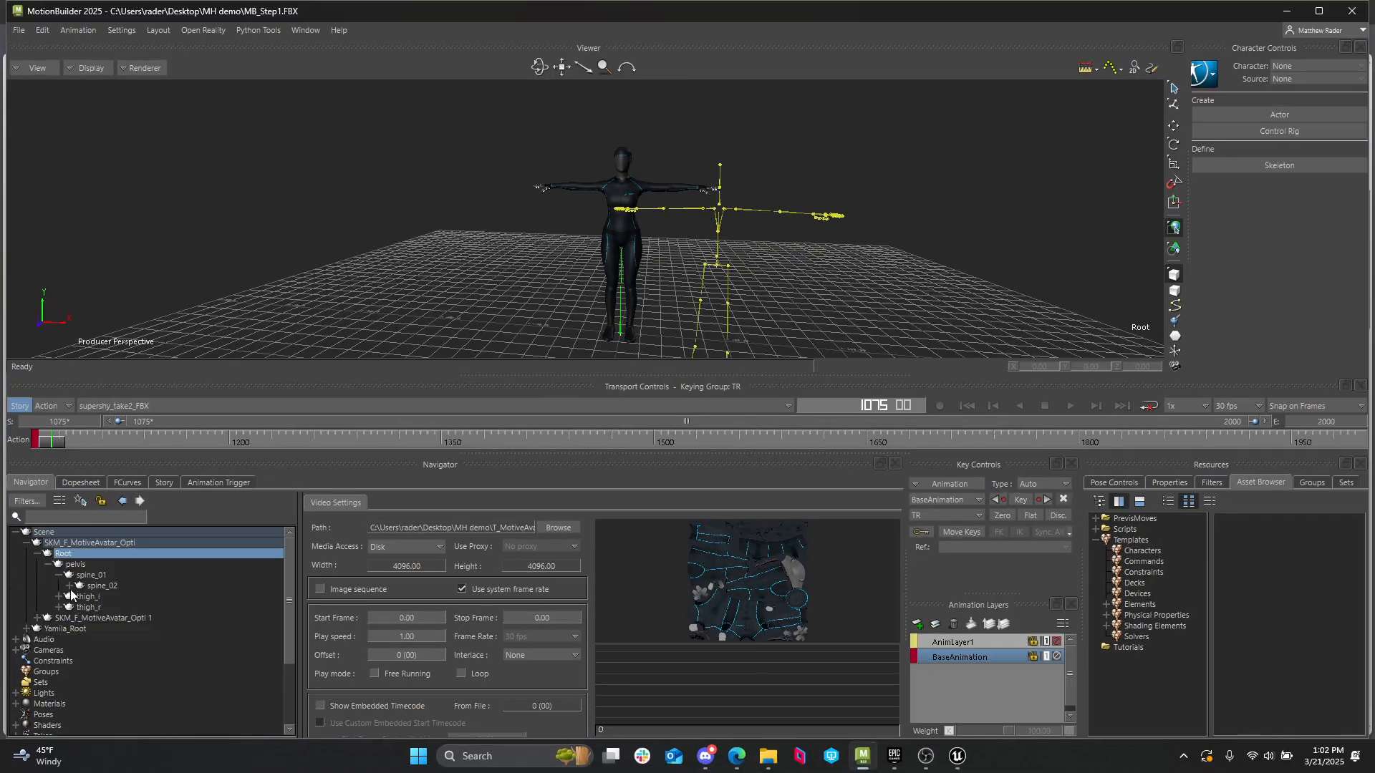
{"action": "right_click", "coordinate": [94, 554]}
{"action": "mouse_move", "coordinate": [128, 577]}
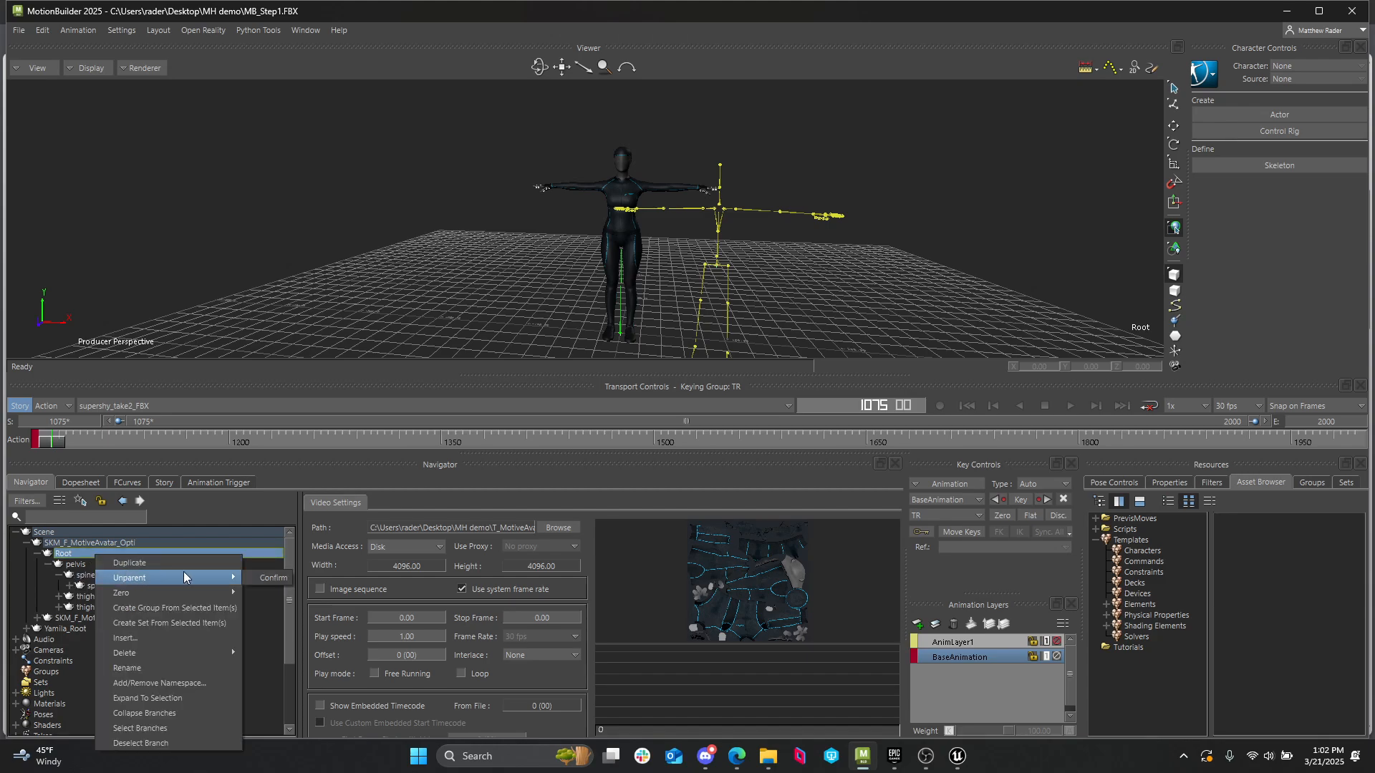
{"action": "left_click", "coordinate": [271, 578]}
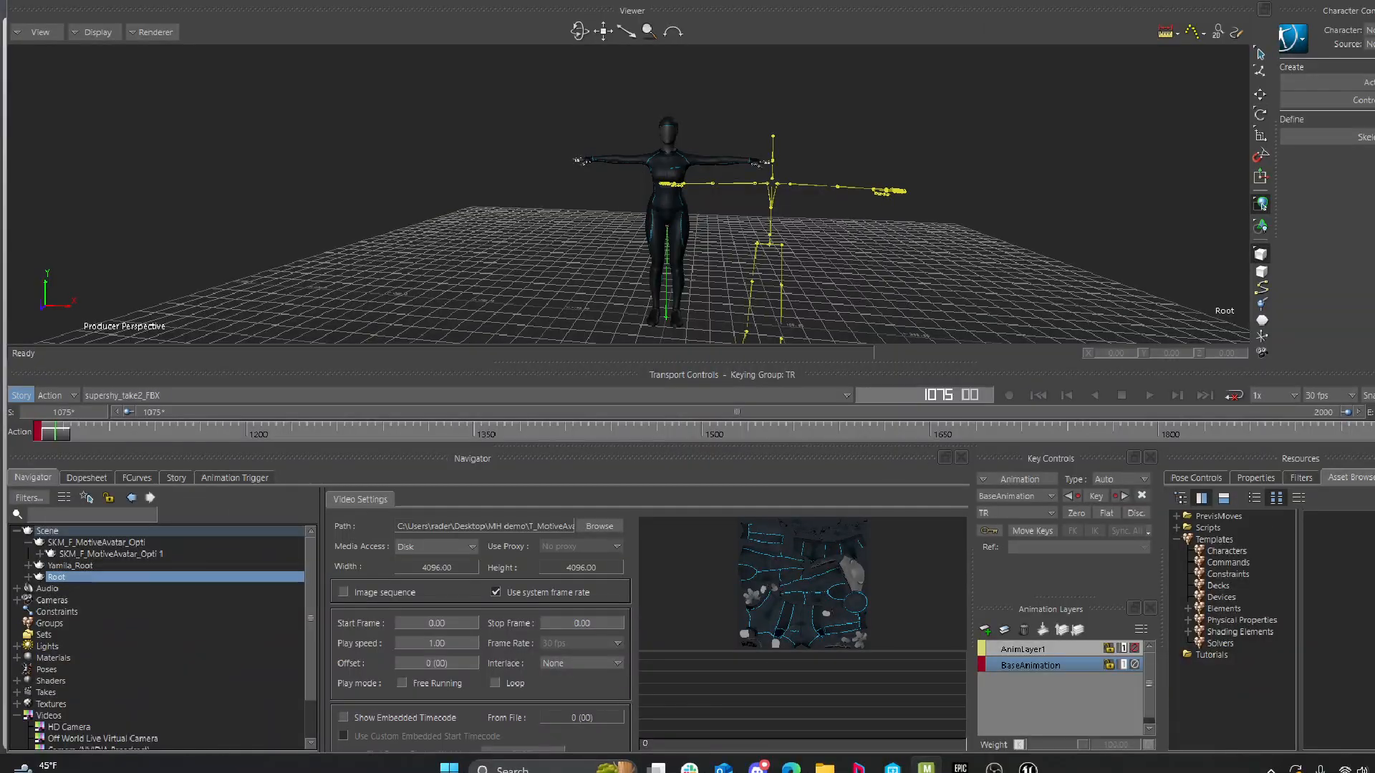
- Delete the parent node SKM_F_MotiveAvatar_Opti from the scene and select the SKM_F_MotiveAvatar_Opti 1 mesh
{"action": "left_click", "coordinate": [103, 543]}
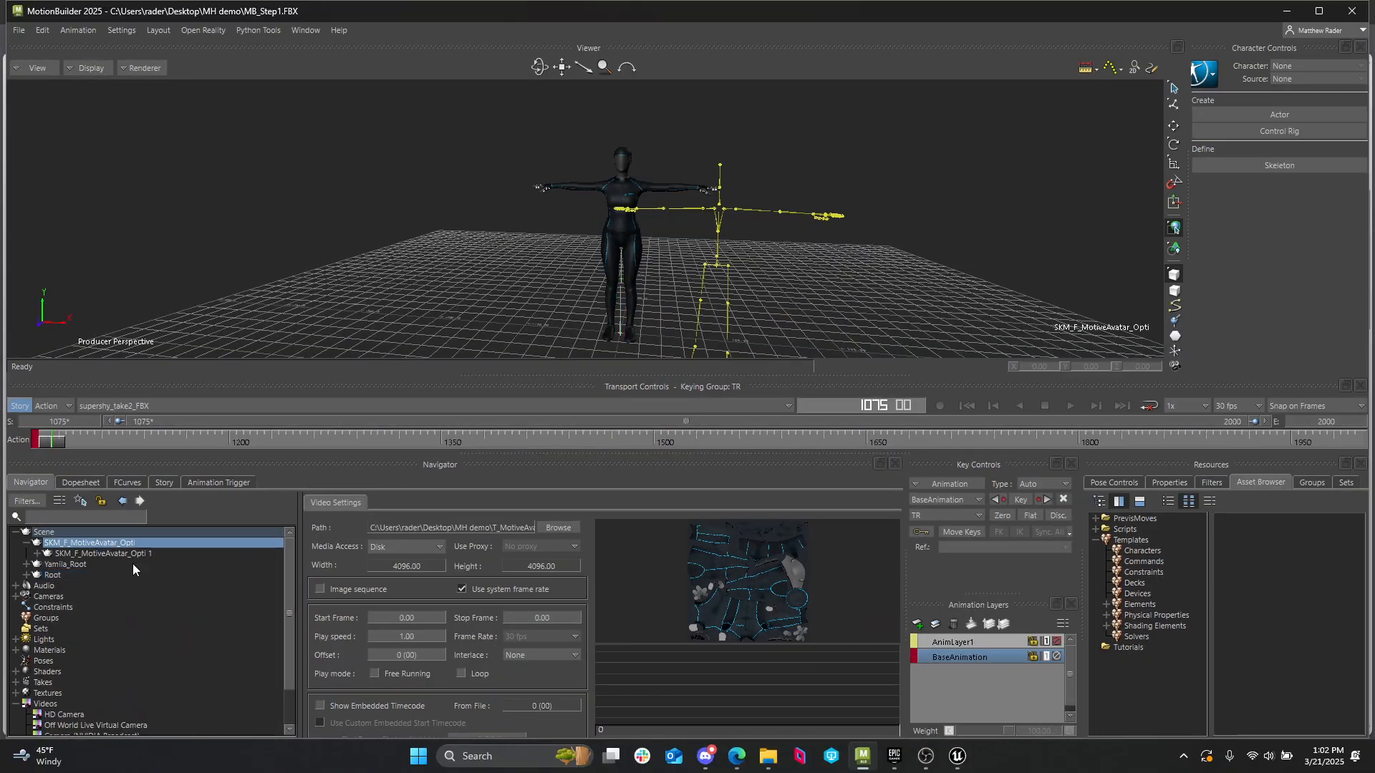
{"action": "key", "text": "Delete"}
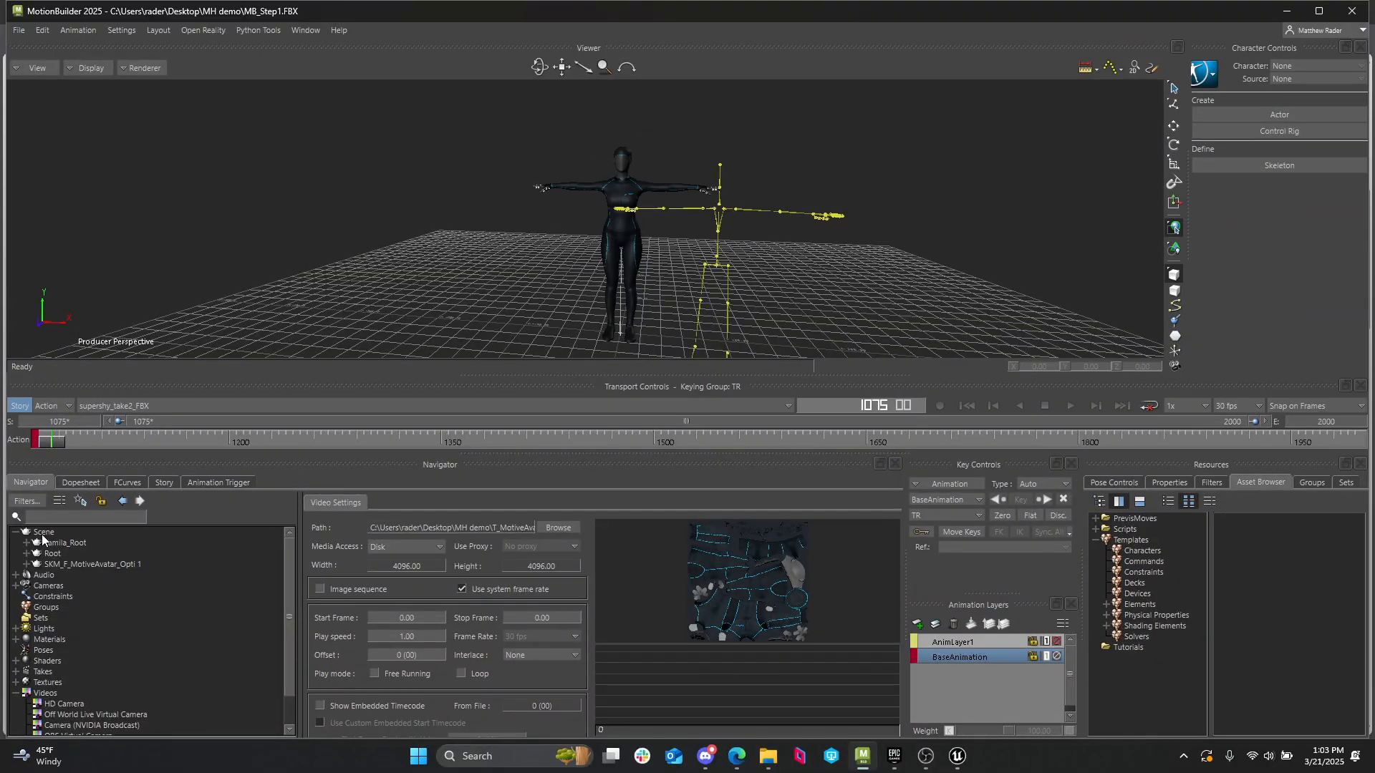
{"action": "left_click", "coordinate": [54, 565]}
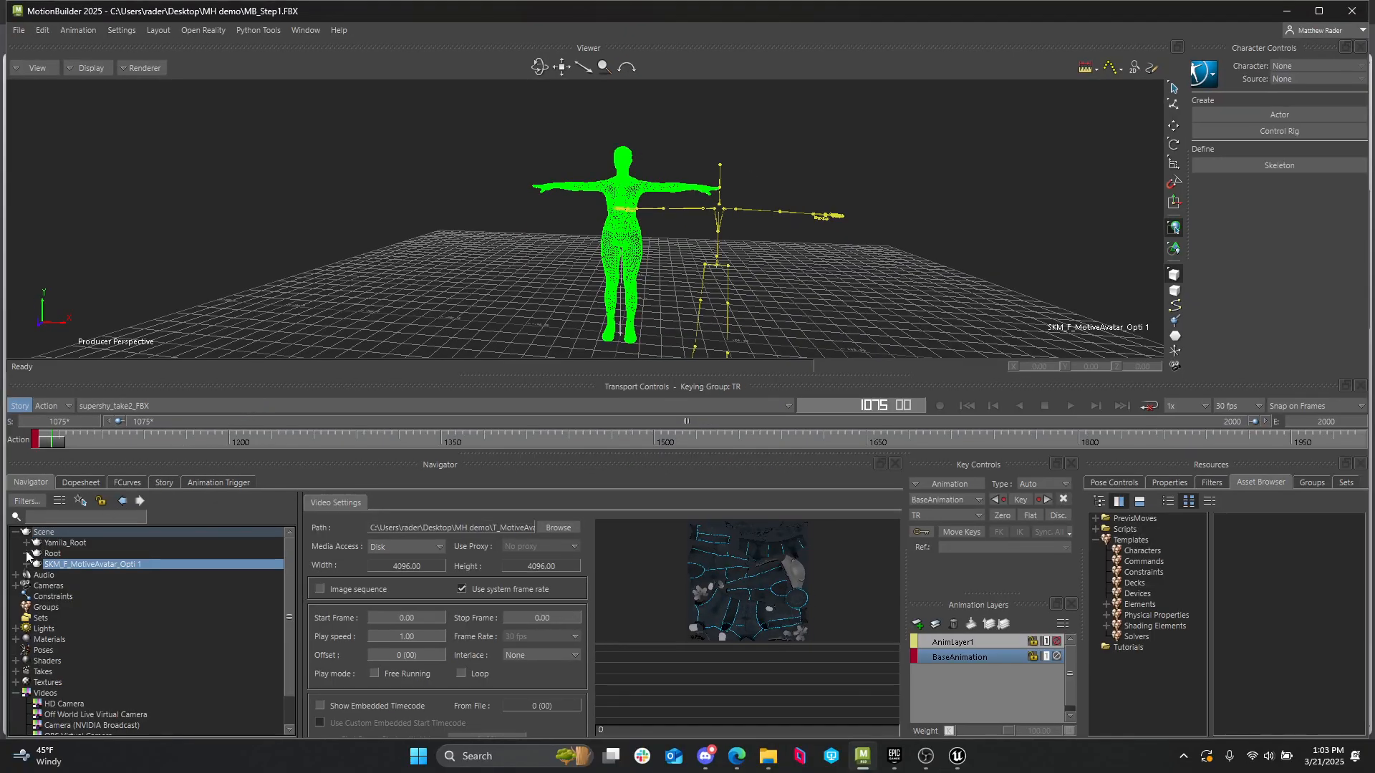
- Expand all branches of the avatar's Root and examine its bone hierarchy from pelvis down to the fingers
{"action": "left_click", "coordinate": [26, 553]}
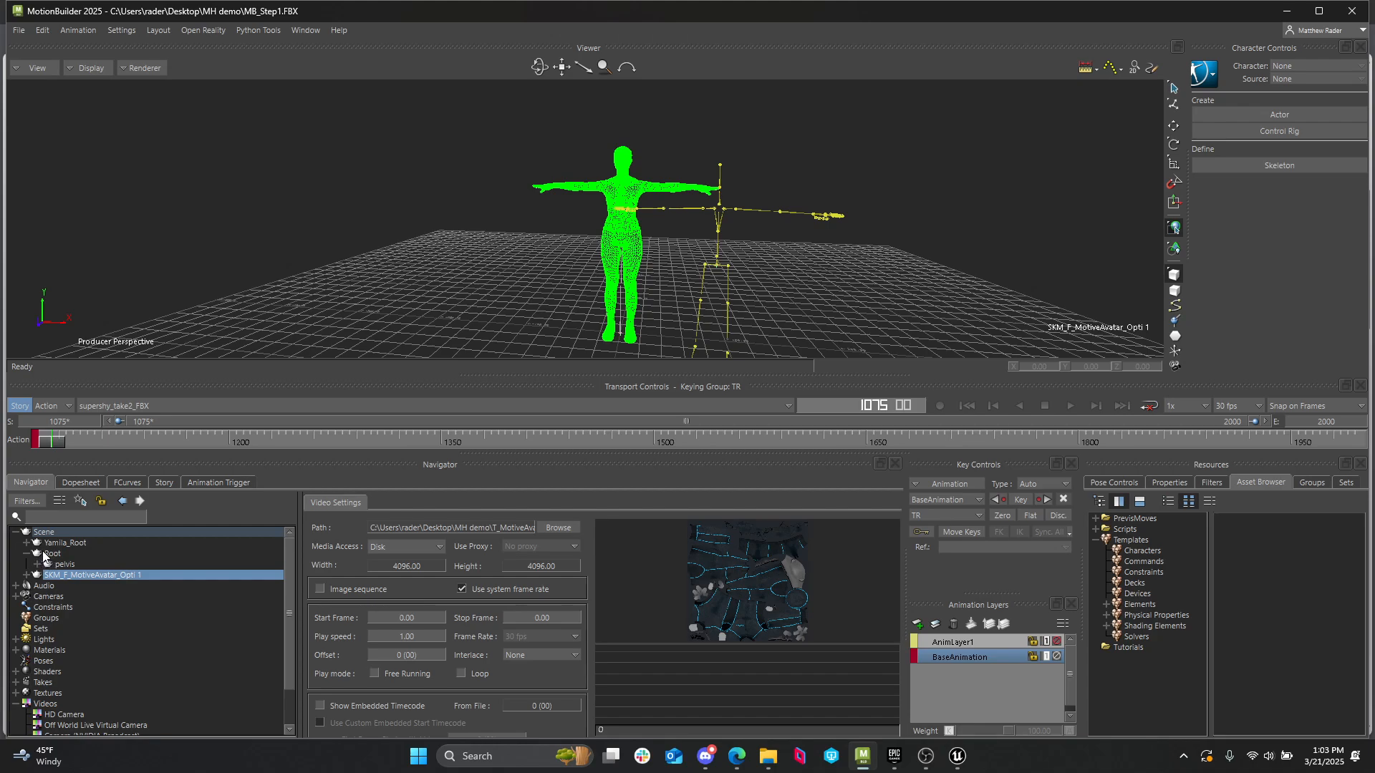
{"action": "left_click", "coordinate": [49, 554]}
{"action": "right_click", "coordinate": [48, 554]}
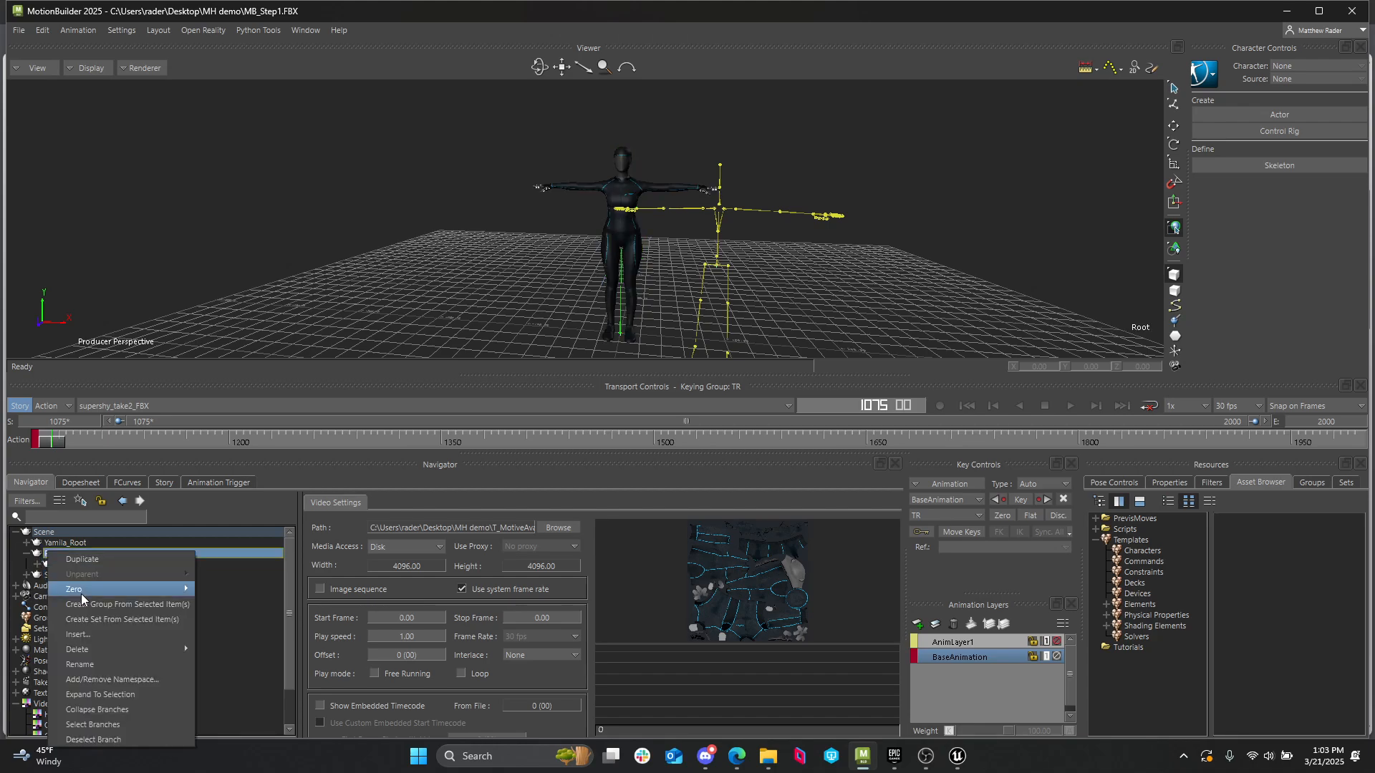
{"action": "left_click", "coordinate": [114, 692]}
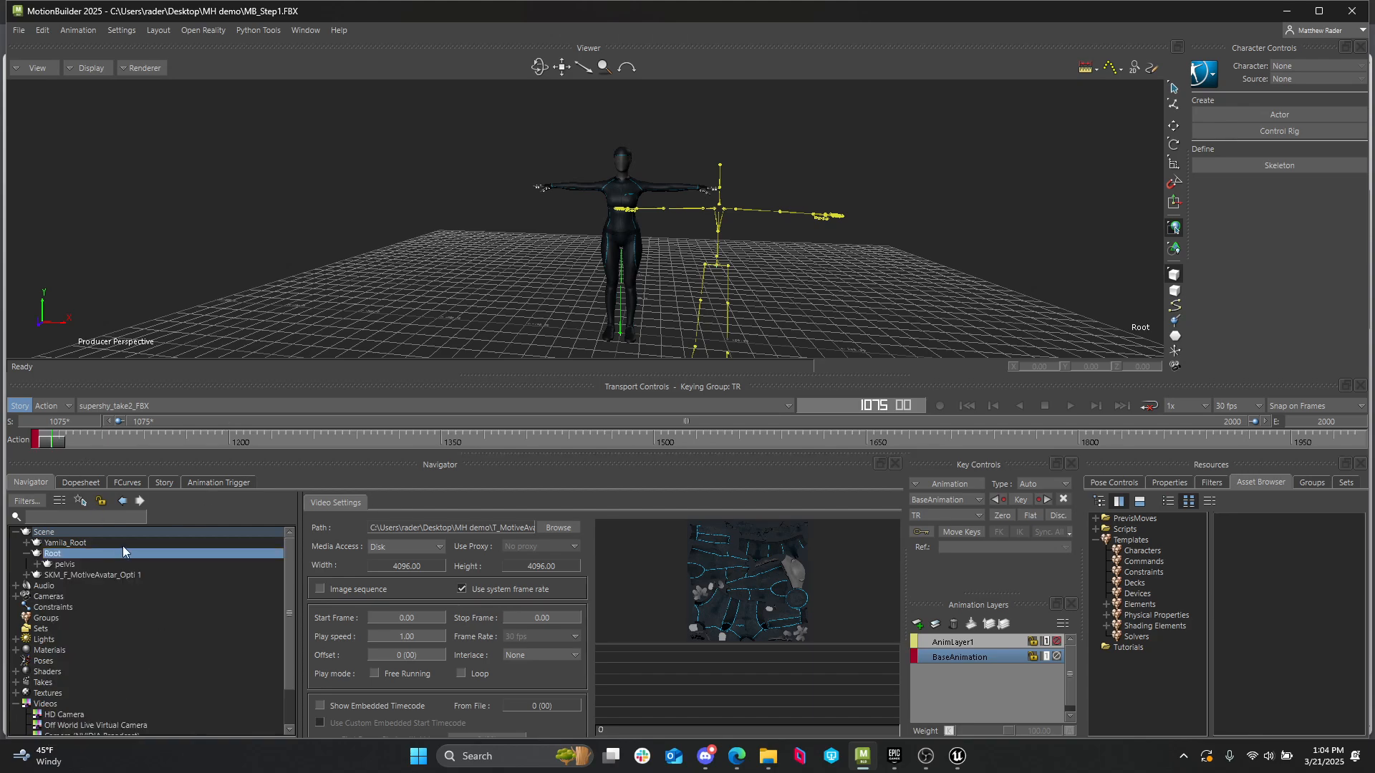
{"action": "left_click", "coordinate": [634, 223]}
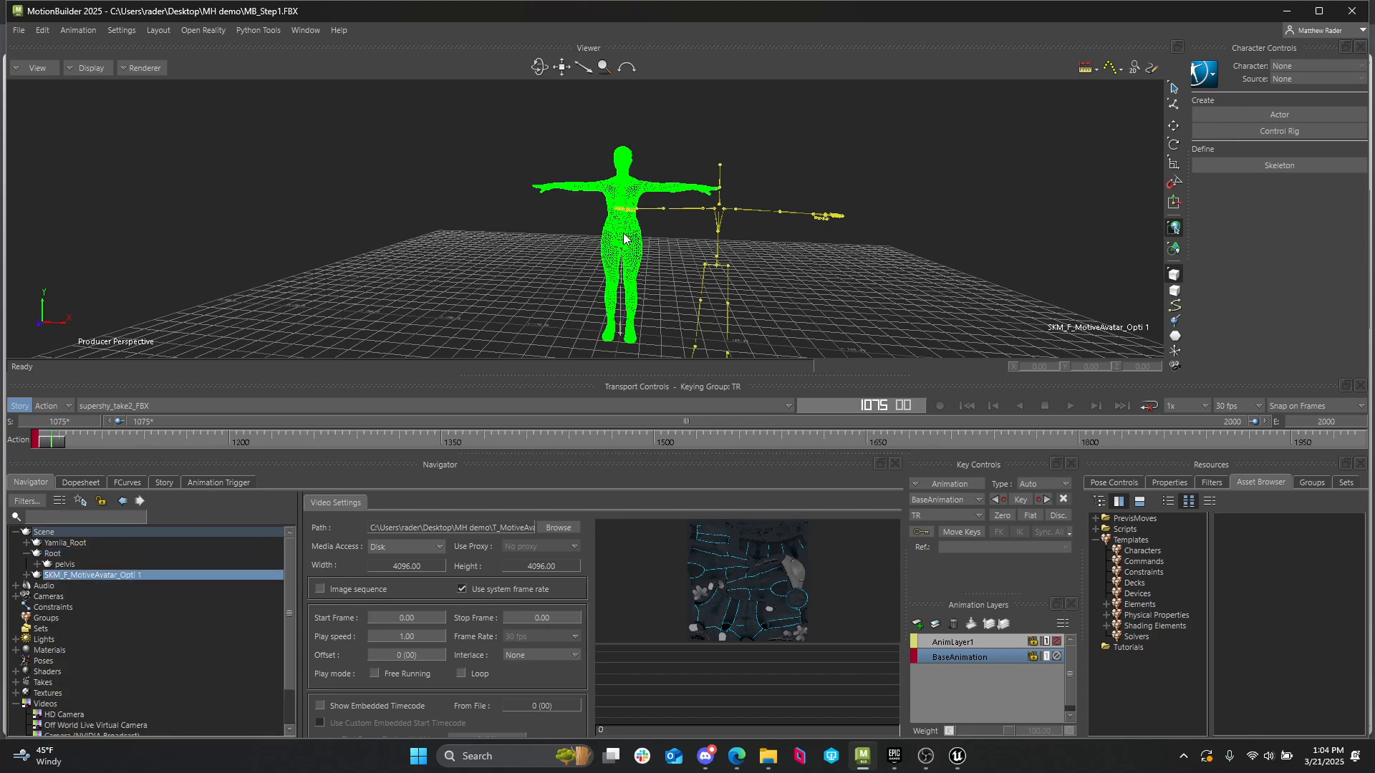
{"action": "left_click", "coordinate": [61, 555]}
{"action": "right_click", "coordinate": [62, 555]}
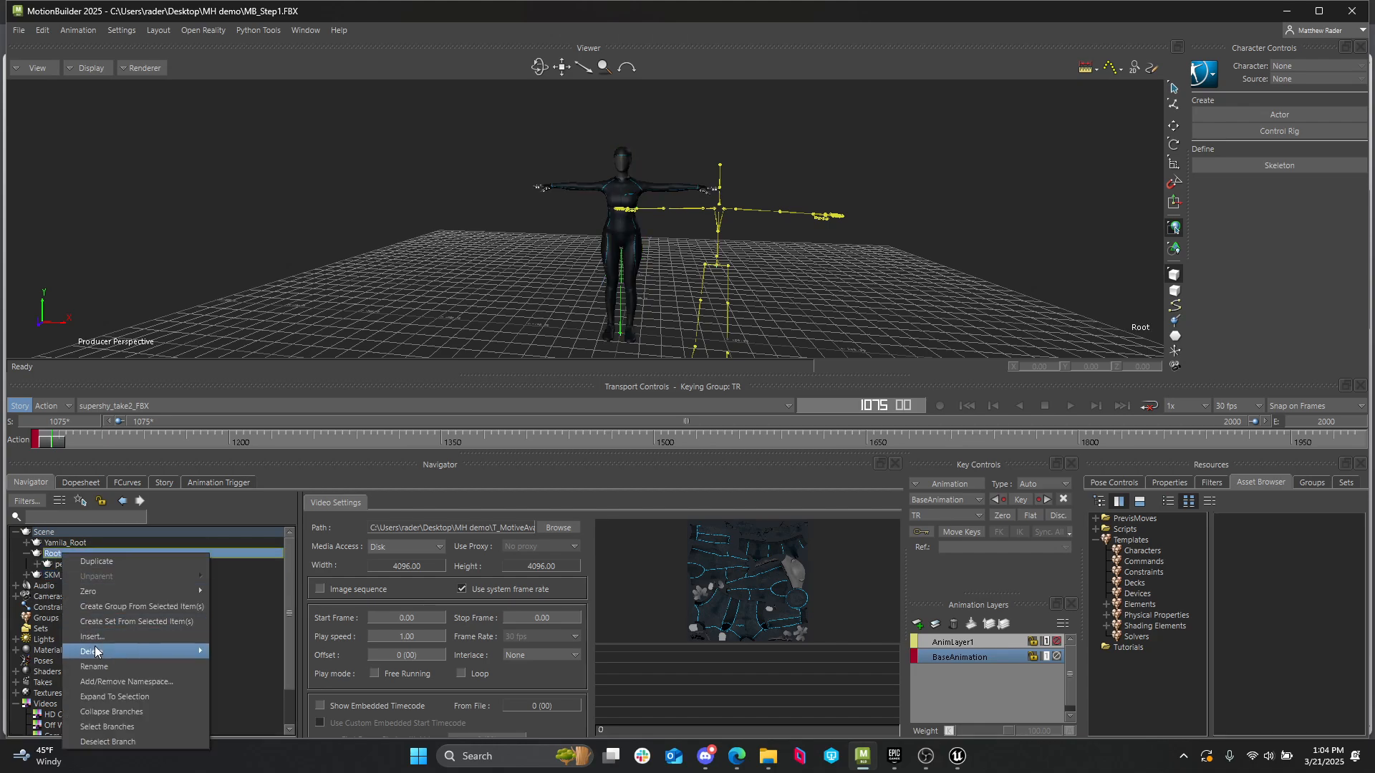
{"action": "left_click", "coordinate": [124, 694]}
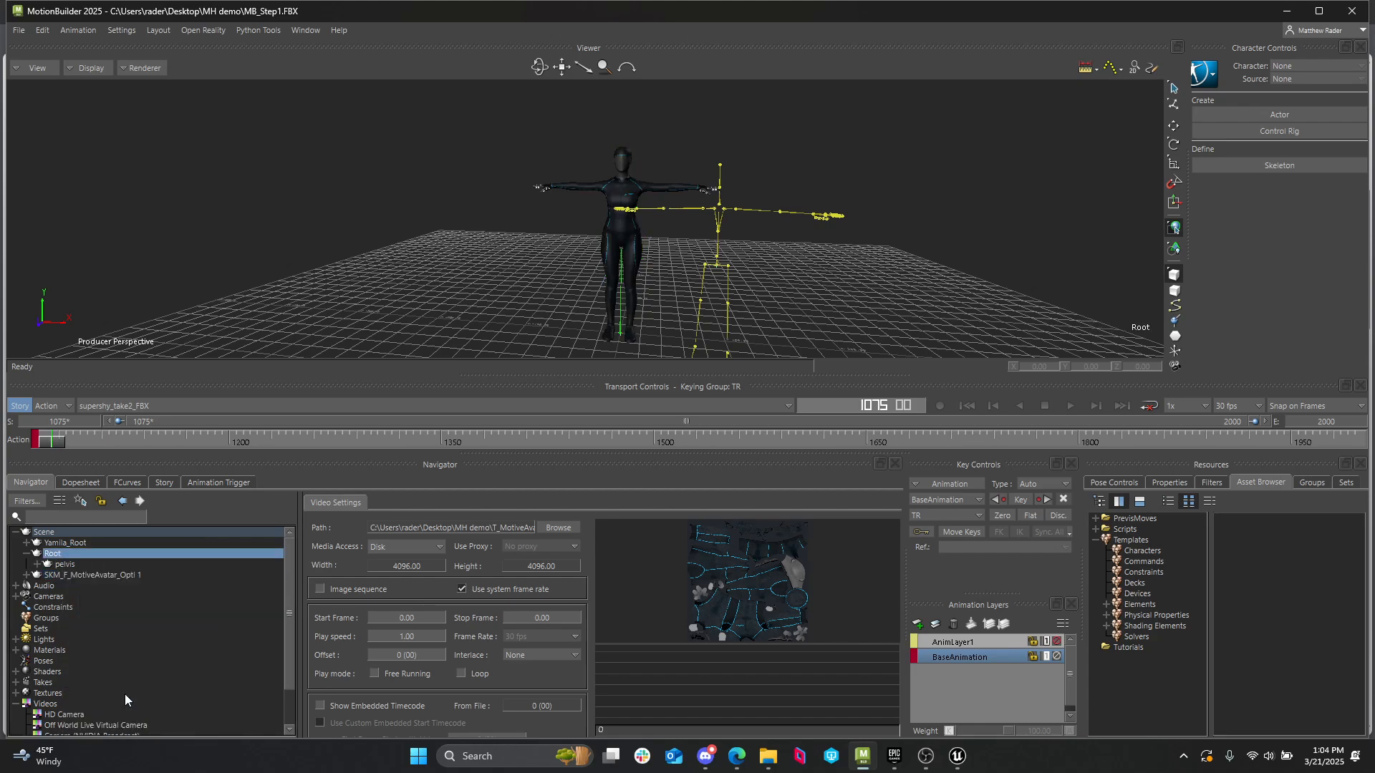
{"action": "right_click", "coordinate": [51, 557]}
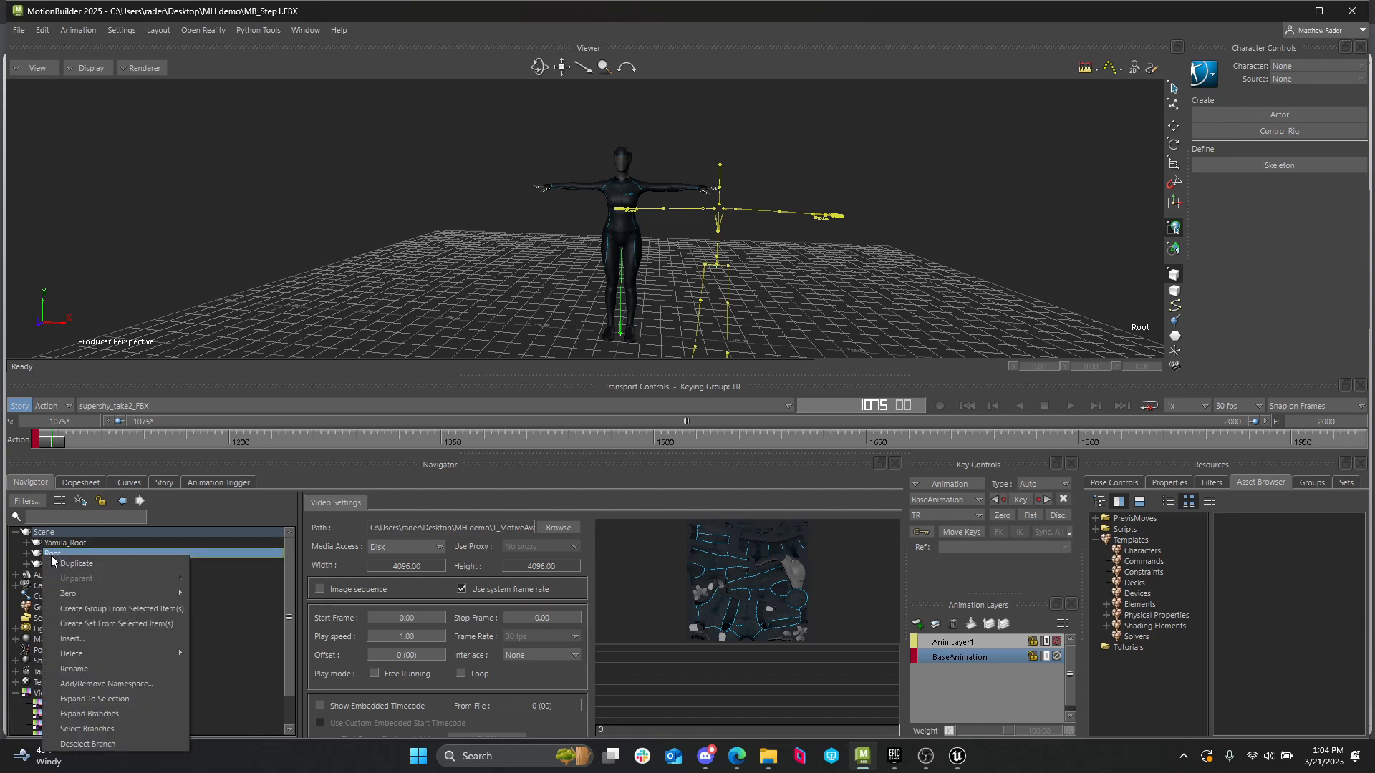
{"action": "left_click", "coordinate": [118, 714]}
{"action": "left_click_drag", "start_coordinate": [288, 561], "coordinate": [285, 615]}
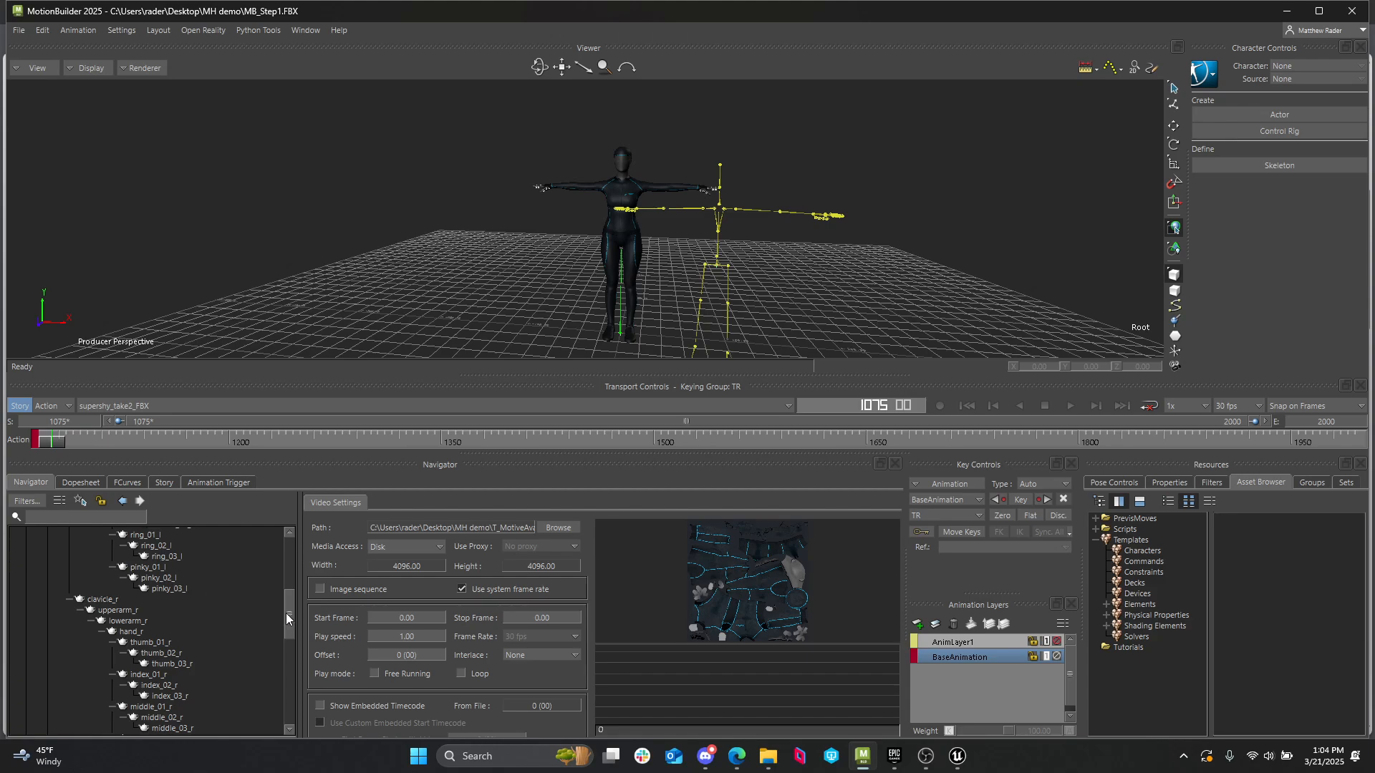
{"action": "left_click_drag", "start_coordinate": [285, 613], "coordinate": [285, 558]}
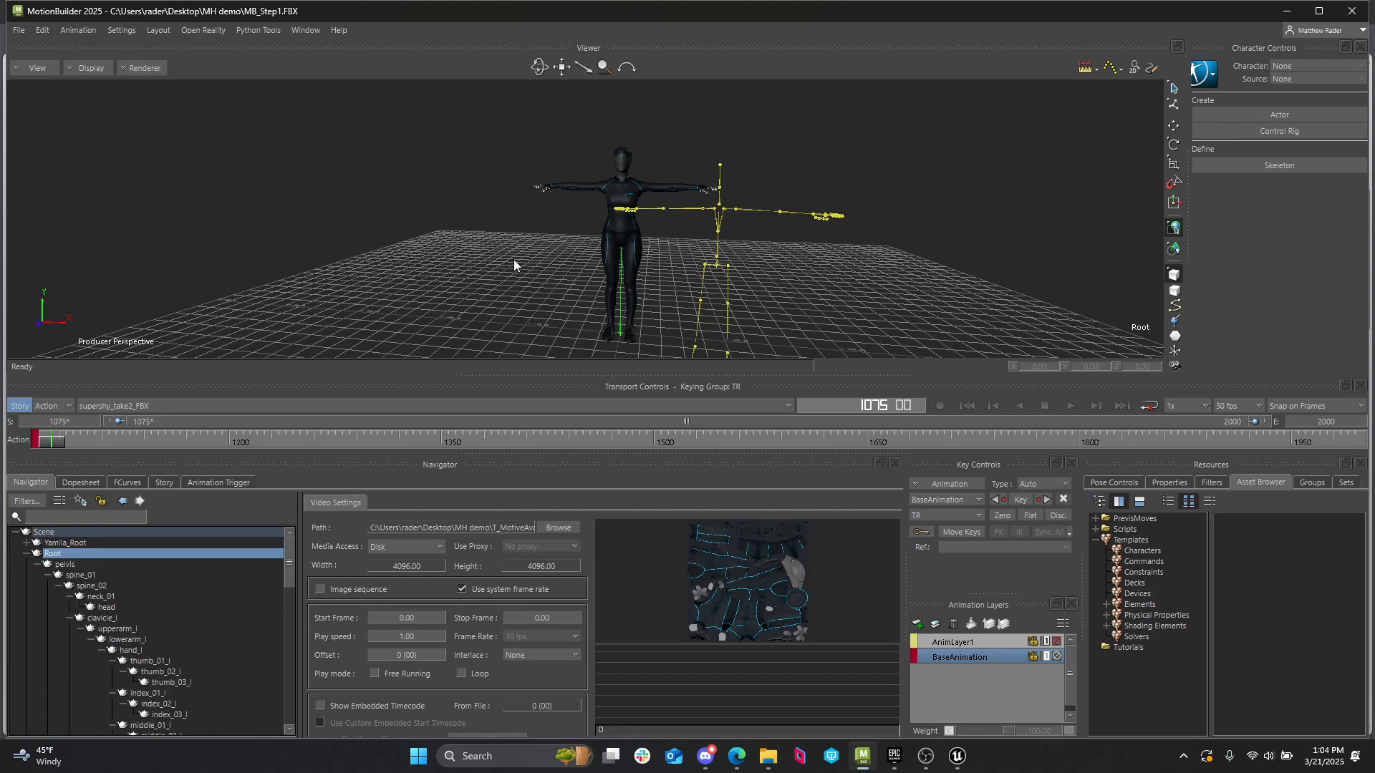
- Collapse the Root hierarchy and switch the viewer's display to X-Ray with the avatar in closer view
{"action": "left_click_drag", "start_coordinate": [514, 259], "coordinate": [551, 276], "text": "ctrl"}
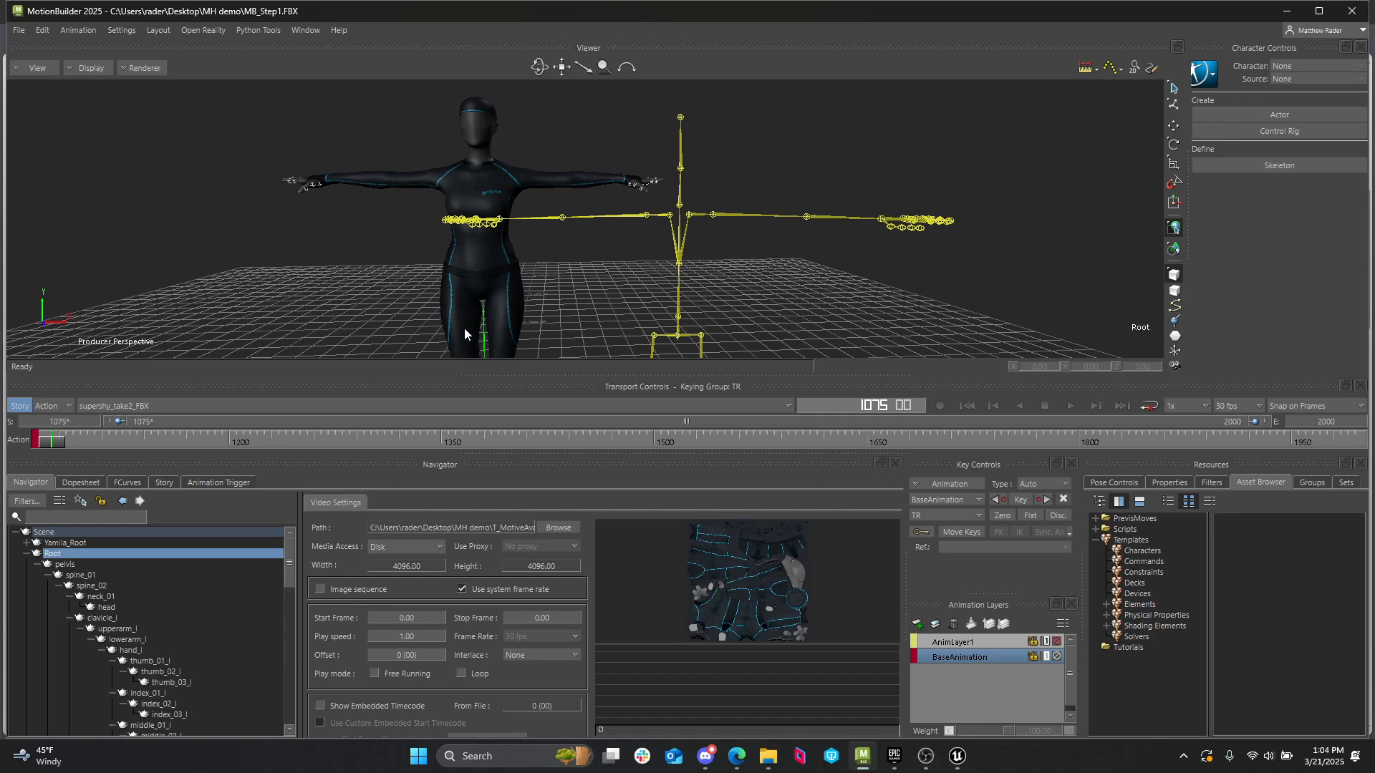
{"action": "left_click_drag", "start_coordinate": [497, 278], "coordinate": [457, 235], "text": "shift"}
{"action": "left_click", "coordinate": [27, 554]}
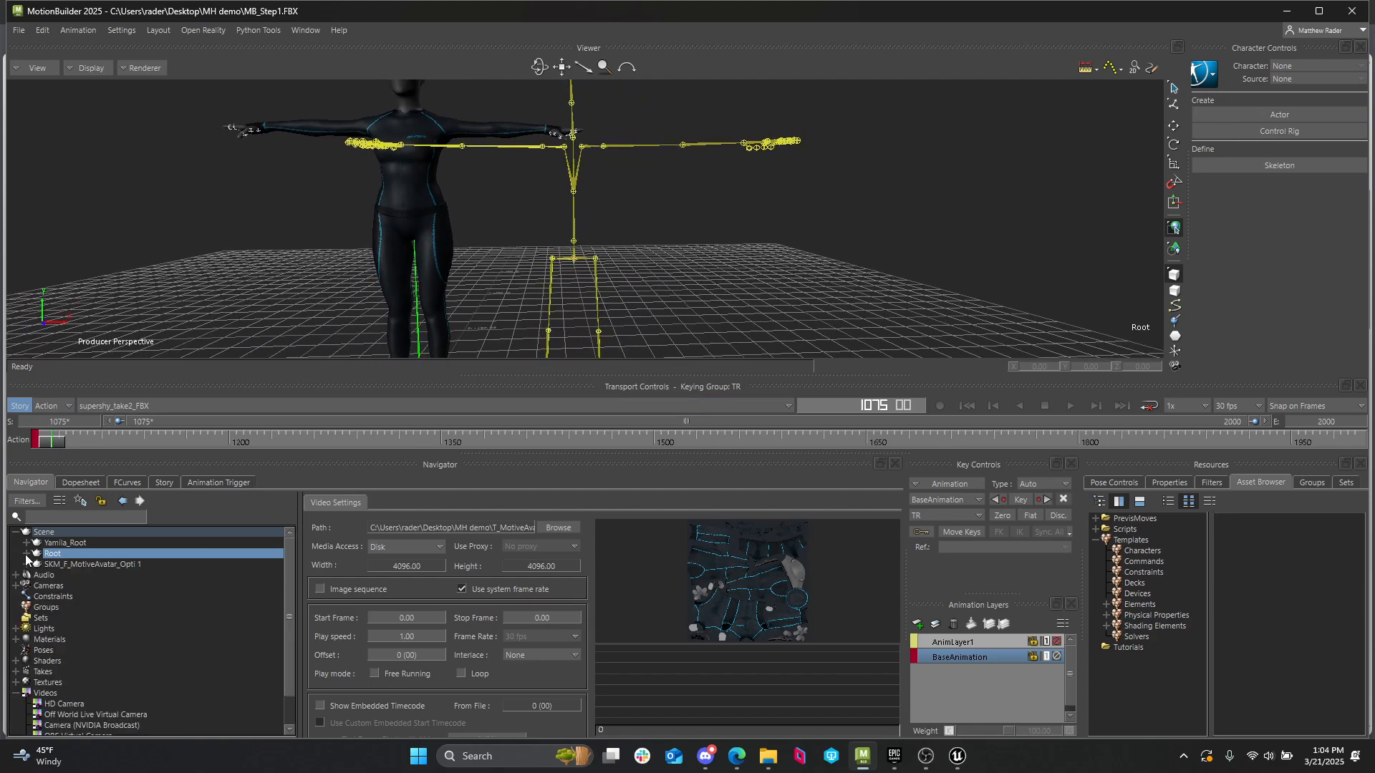
{"action": "left_click_drag", "start_coordinate": [704, 233], "coordinate": [780, 251], "text": "shift"}
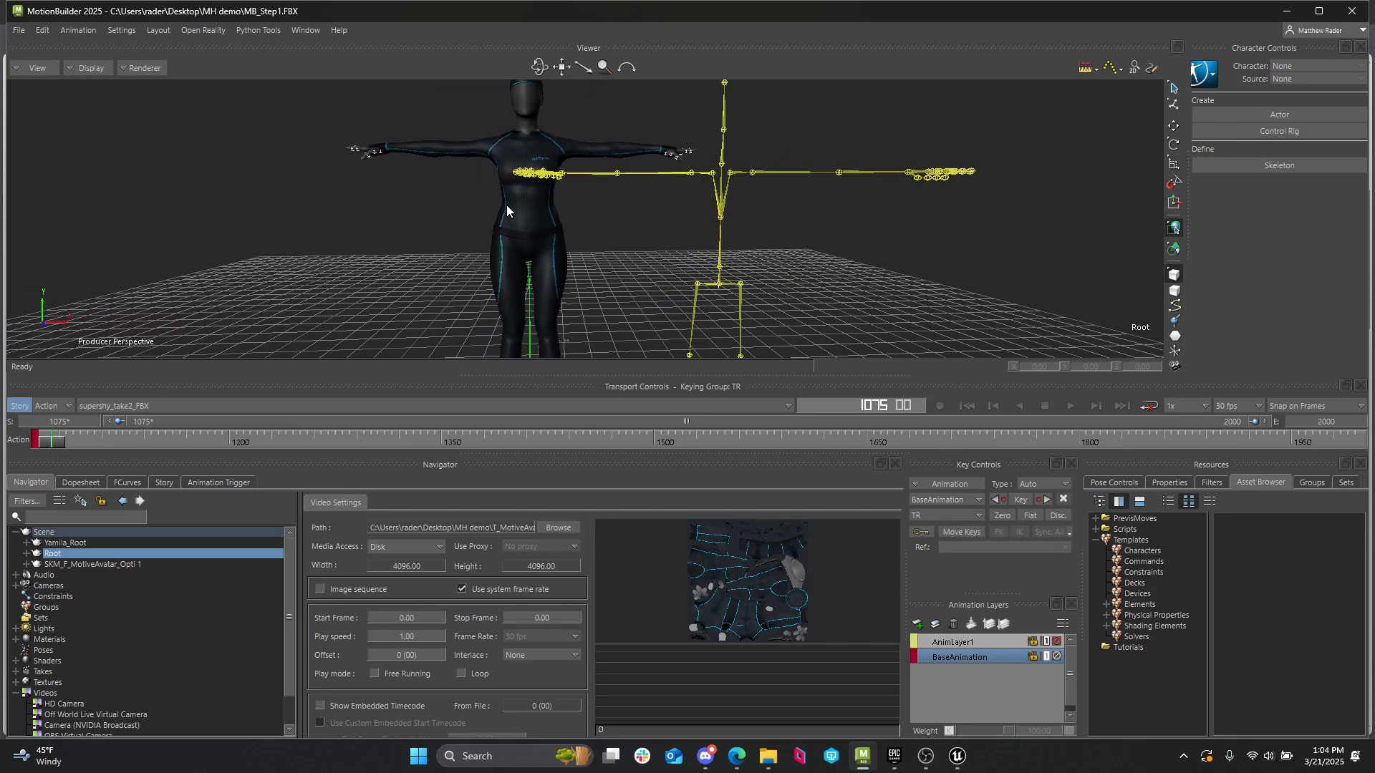
{"action": "left_click", "coordinate": [505, 206]}
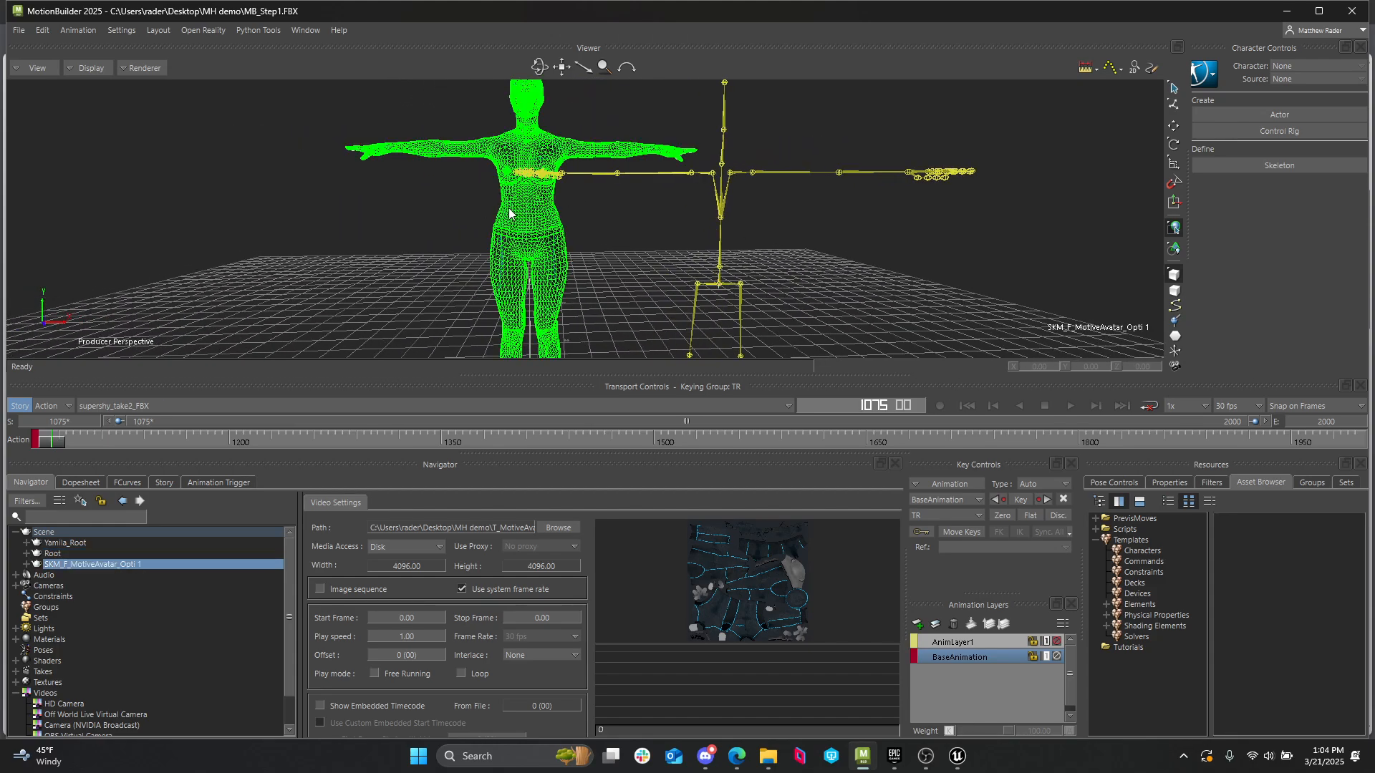
{"action": "left_click", "coordinate": [79, 68]}
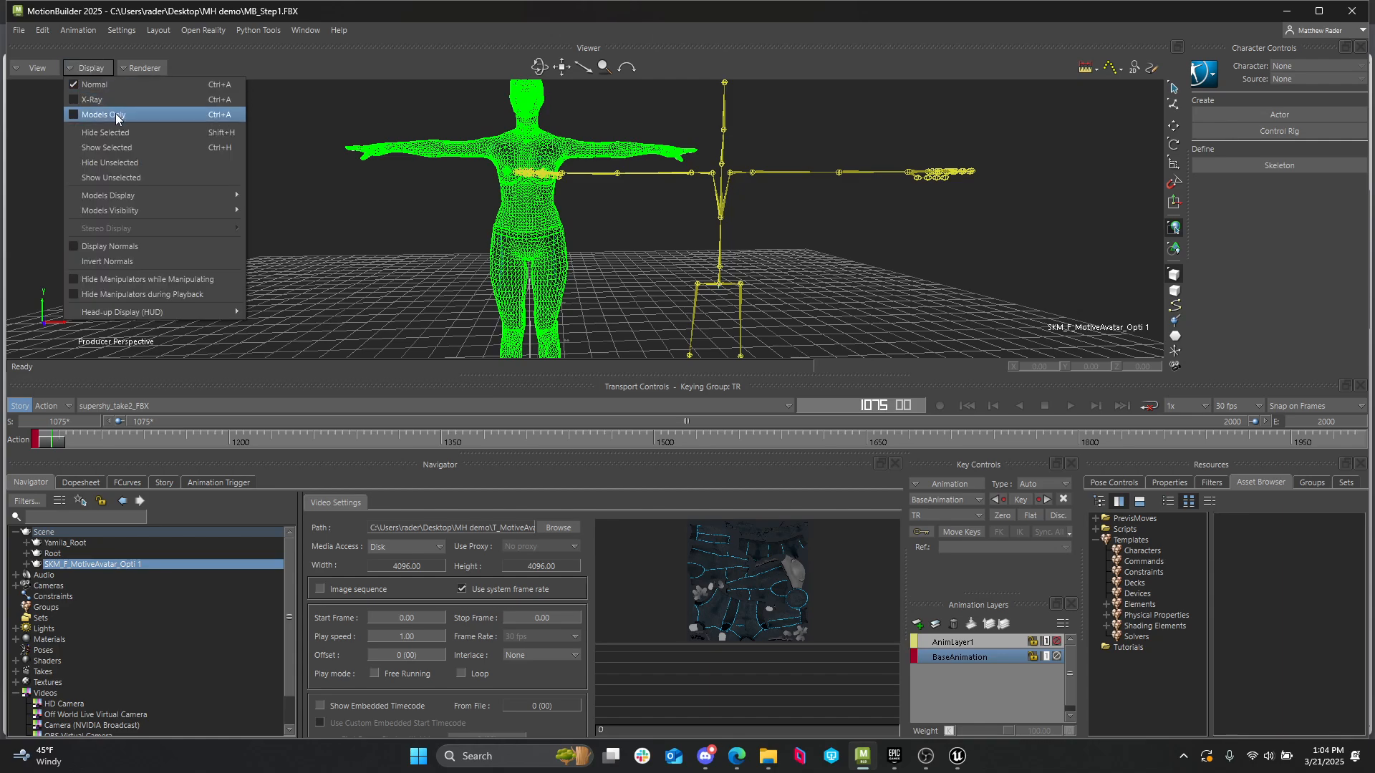
{"action": "left_click", "coordinate": [120, 103]}
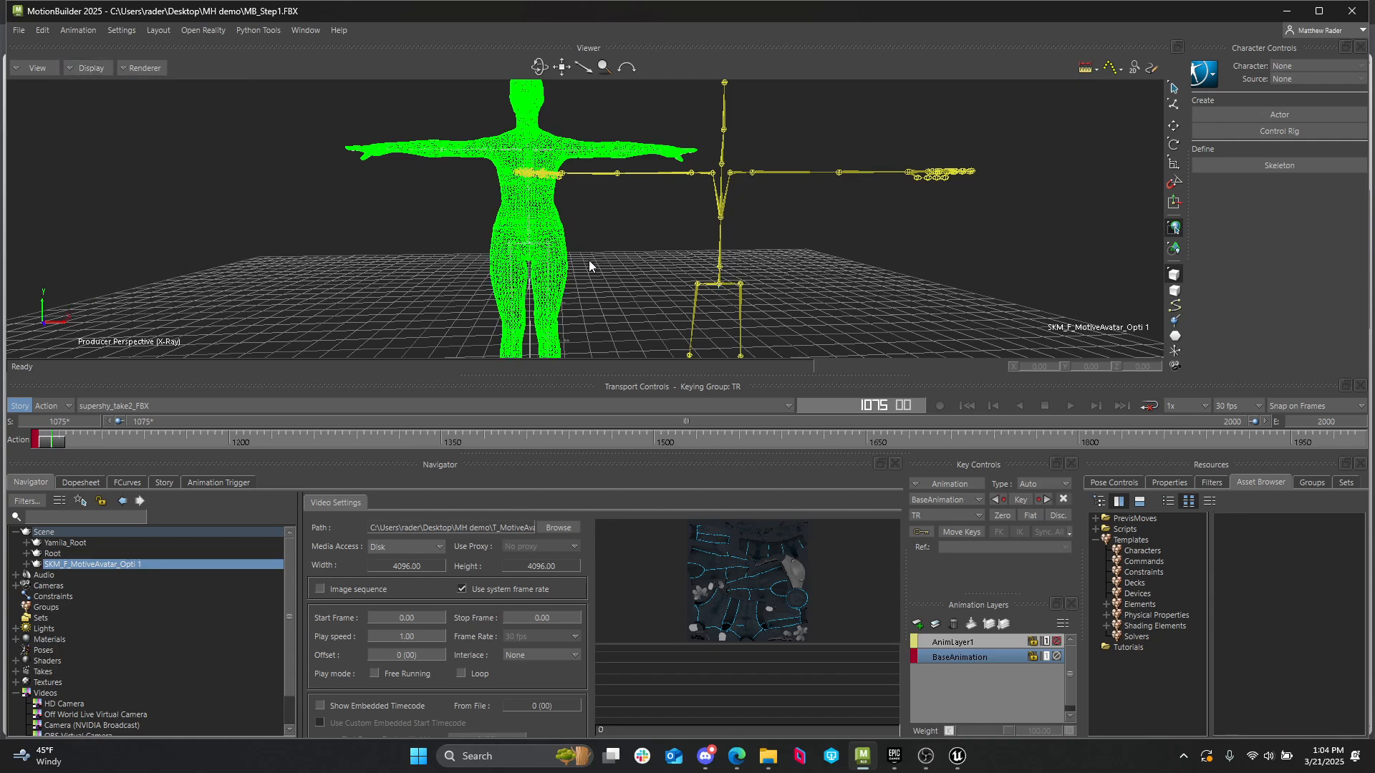
- Inspect the avatar's Root, then expand it and select the pelvis bone
{"action": "left_click", "coordinate": [73, 554]}
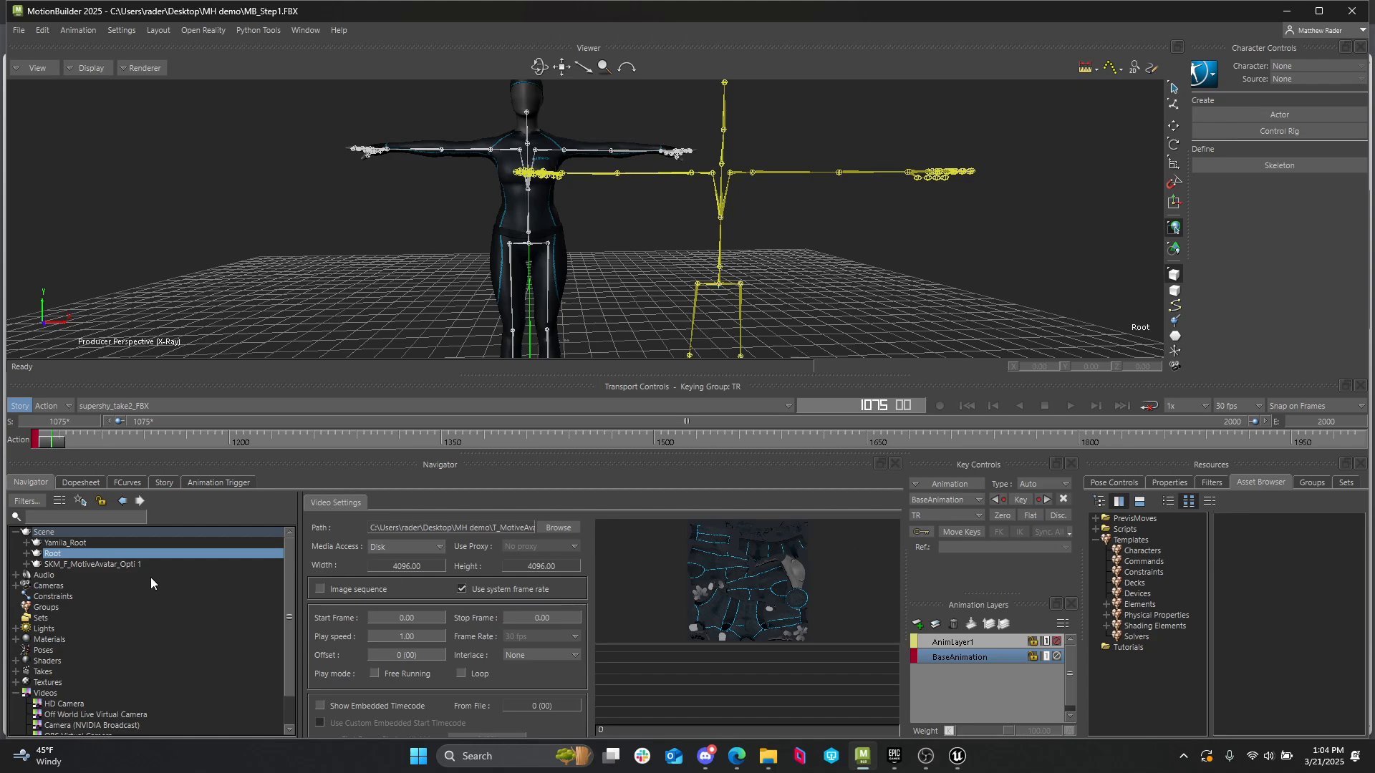
{"action": "left_click", "coordinate": [26, 554]}
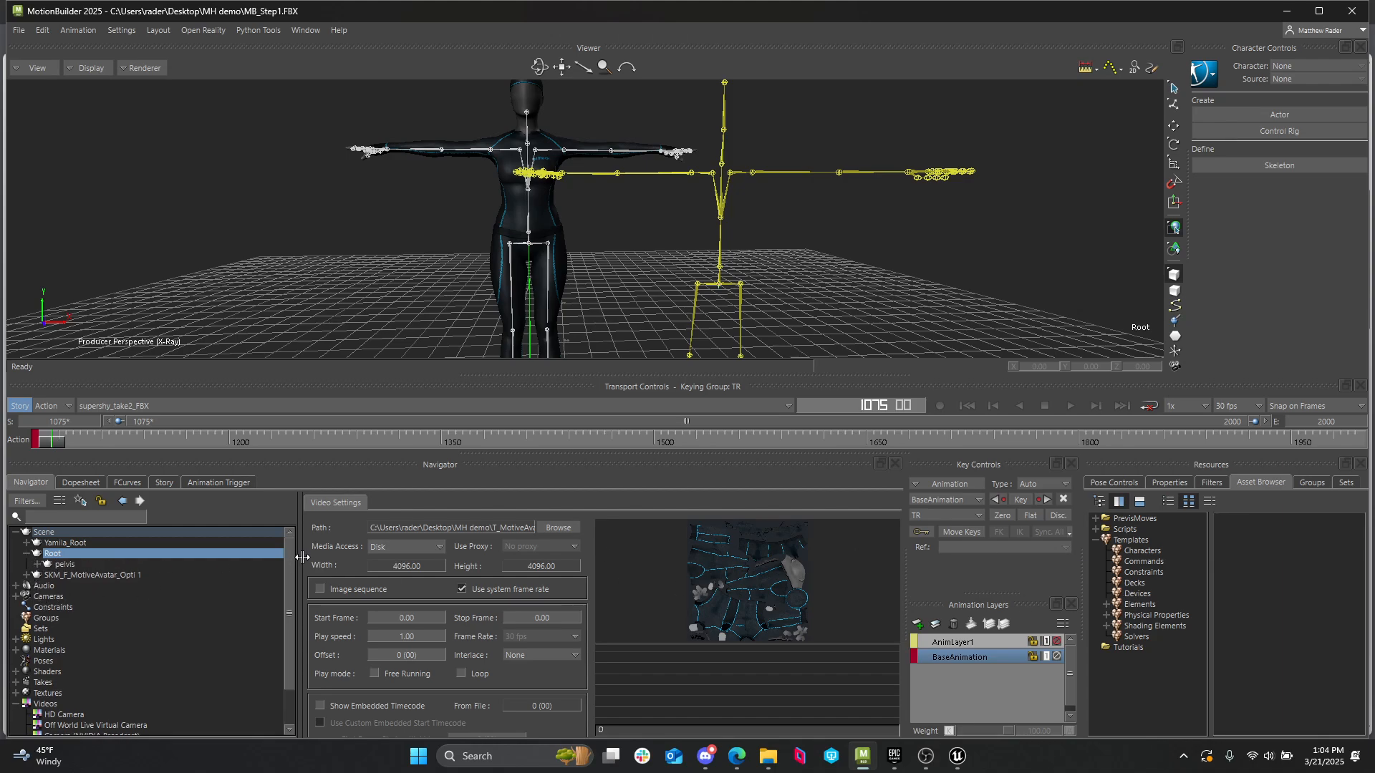
{"action": "left_click", "coordinate": [68, 564]}
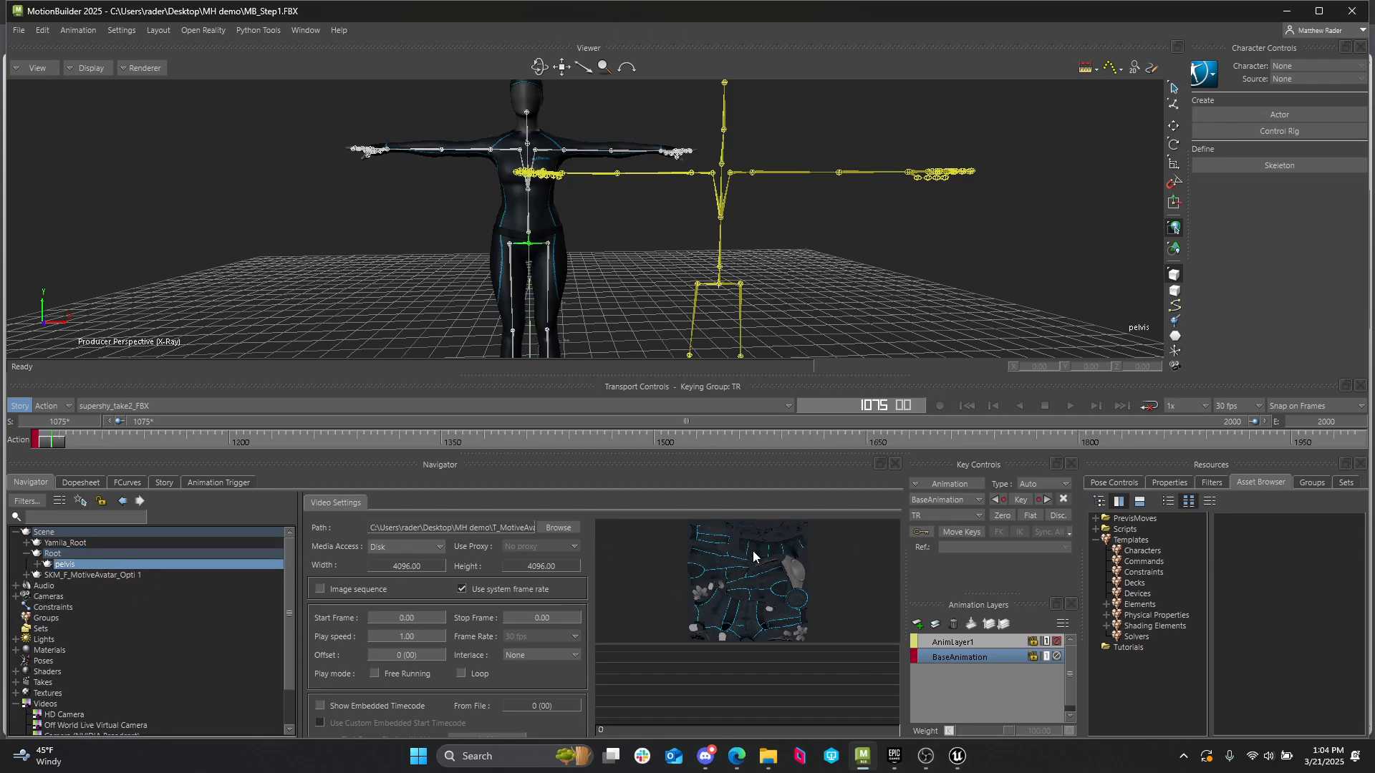
- Show the contents of the Tutorials folder in the Asset Browser
{"action": "left_click", "coordinate": [1127, 648]}
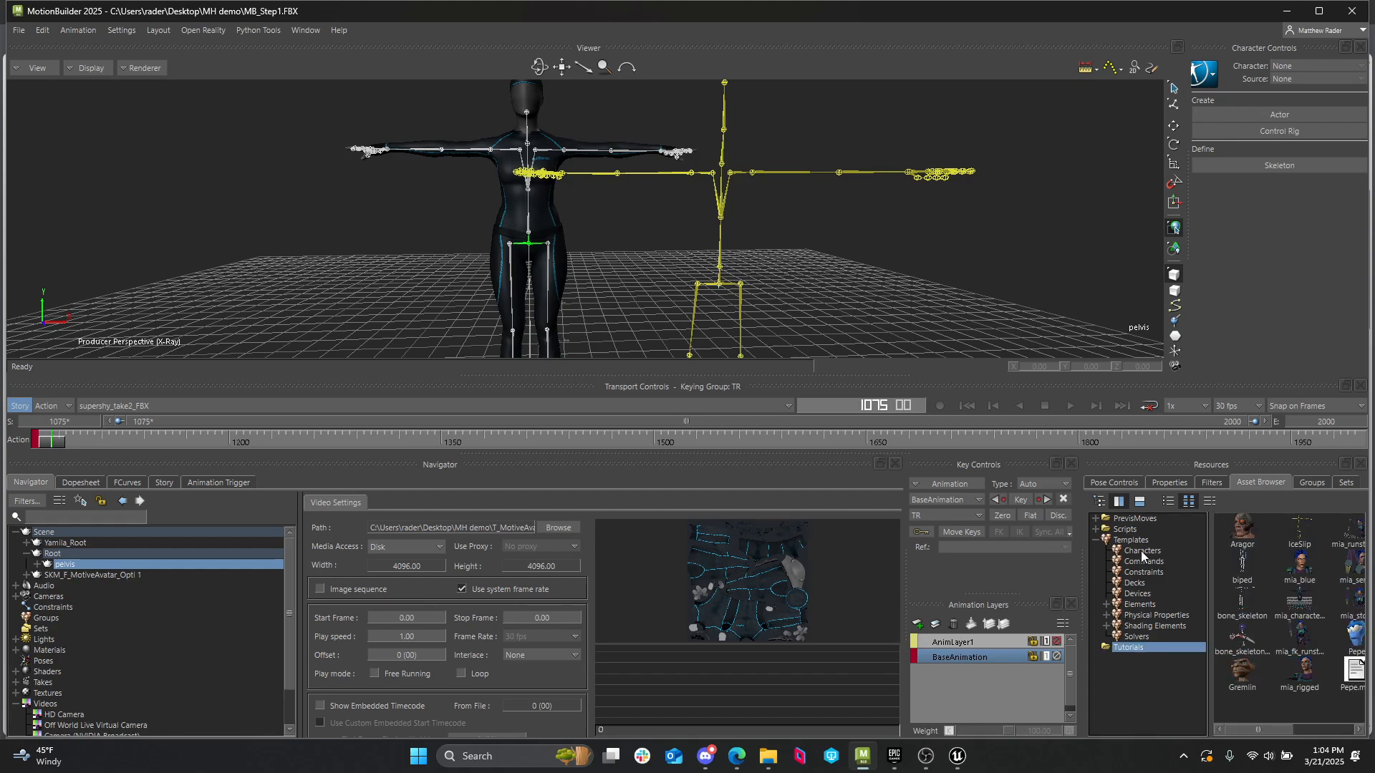
- Apply the Character template from the Characters assets to the pelvis bone, characterize it, and close the missing-nodes list
{"action": "left_click", "coordinate": [1154, 553]}
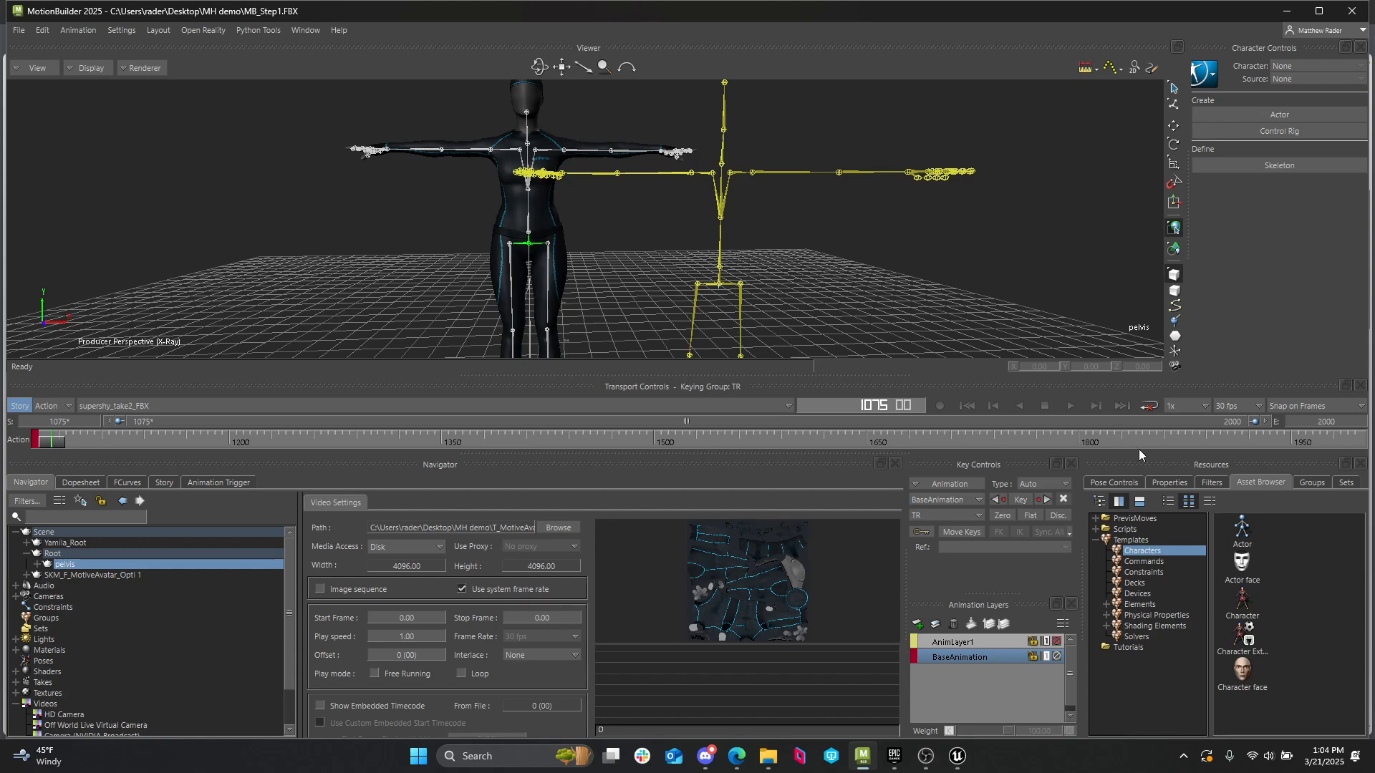
{"action": "left_click", "coordinate": [1241, 609]}
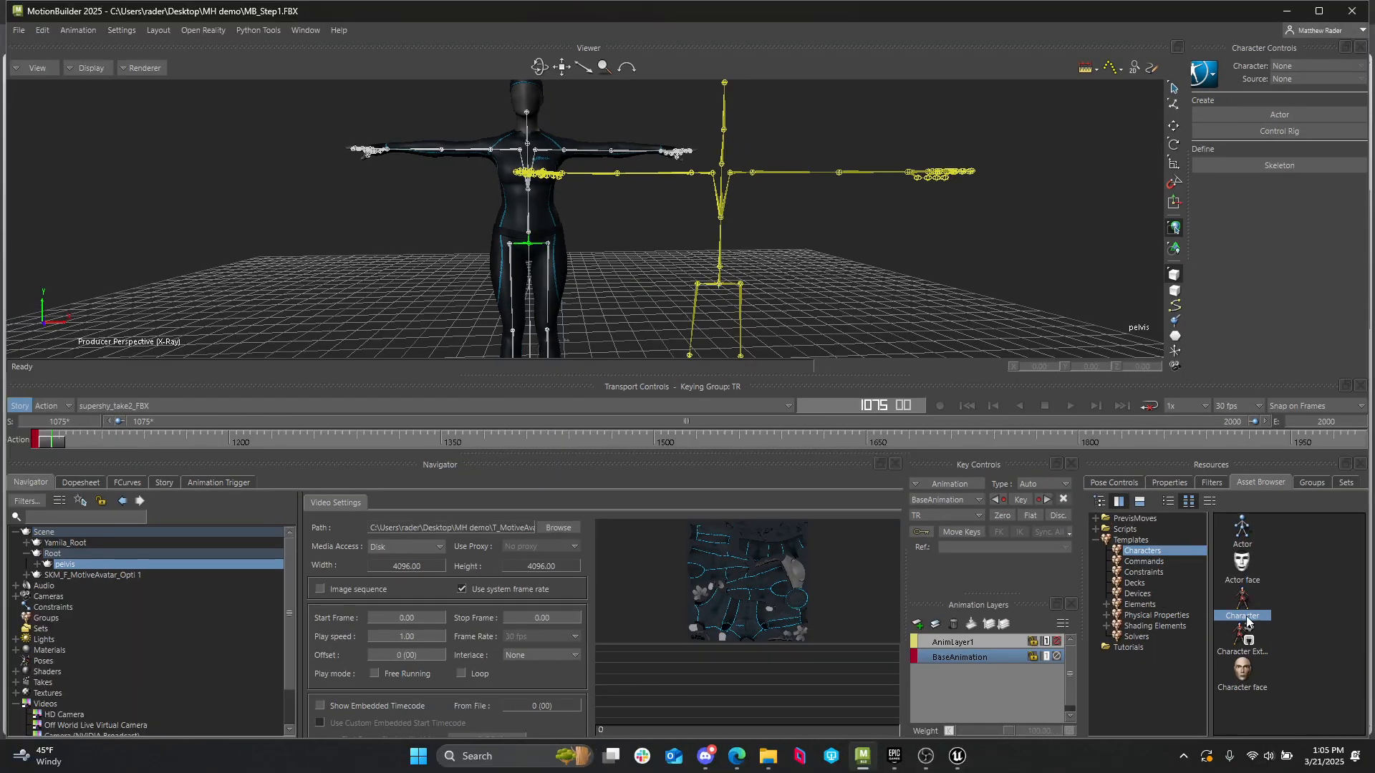
{"action": "left_click_drag", "start_coordinate": [1047, 558], "coordinate": [115, 571]}
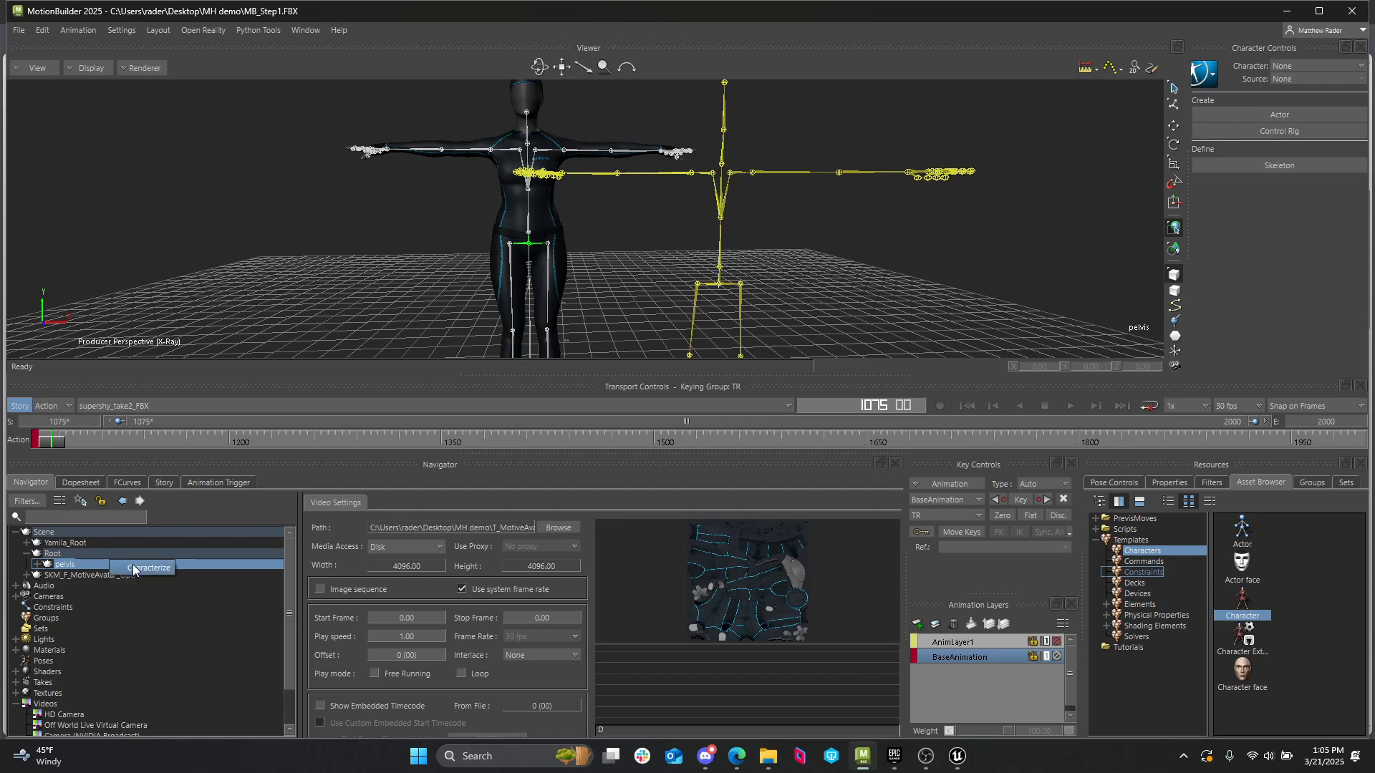
{"action": "left_click", "coordinate": [132, 564]}
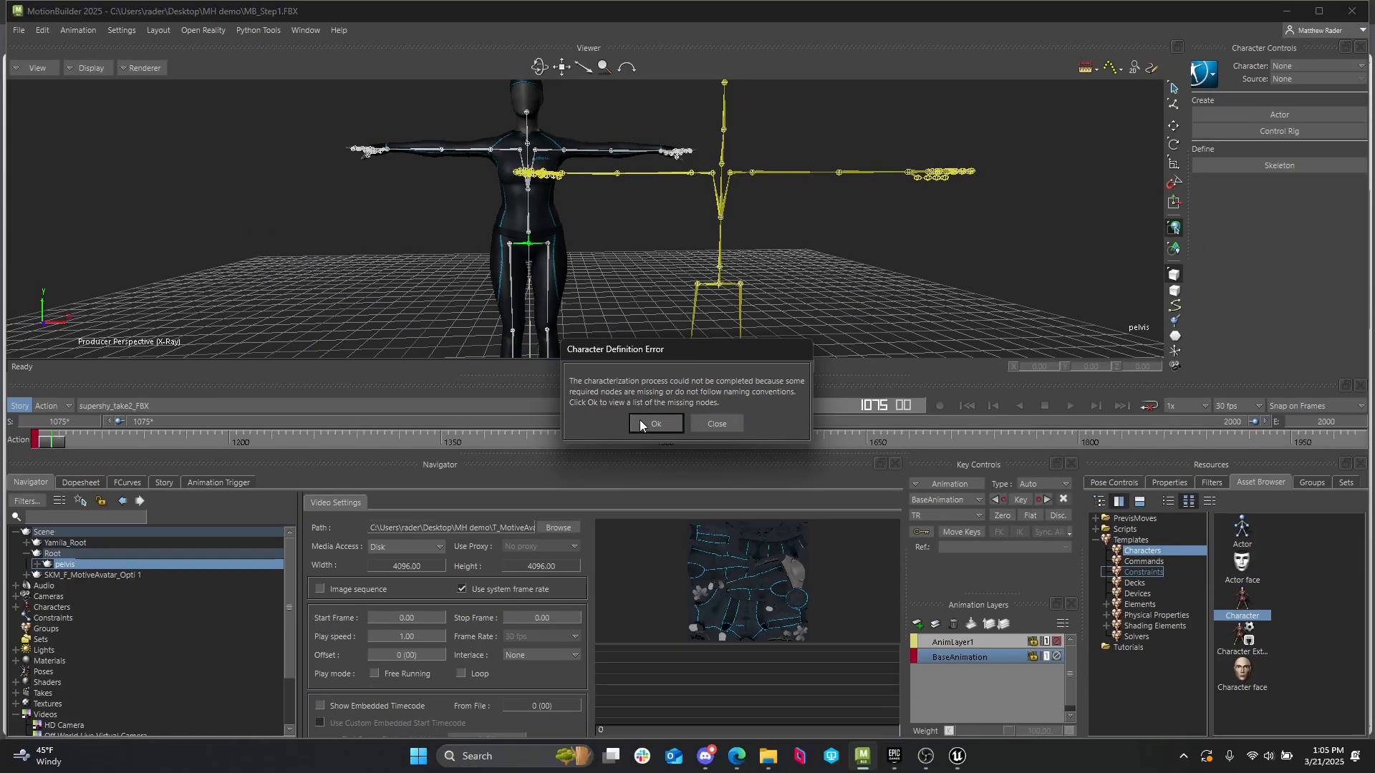
{"action": "left_click", "coordinate": [640, 423]}
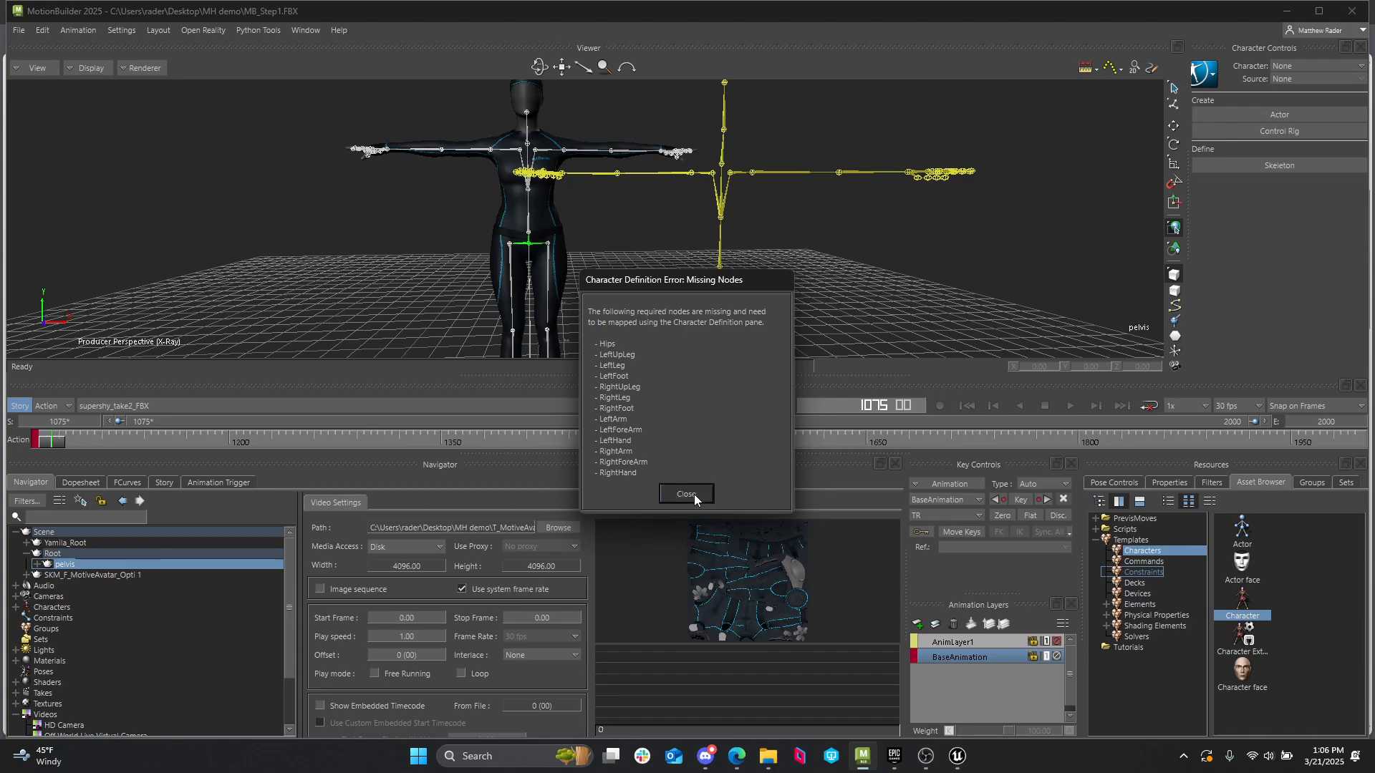
{"action": "left_click", "coordinate": [694, 494]}
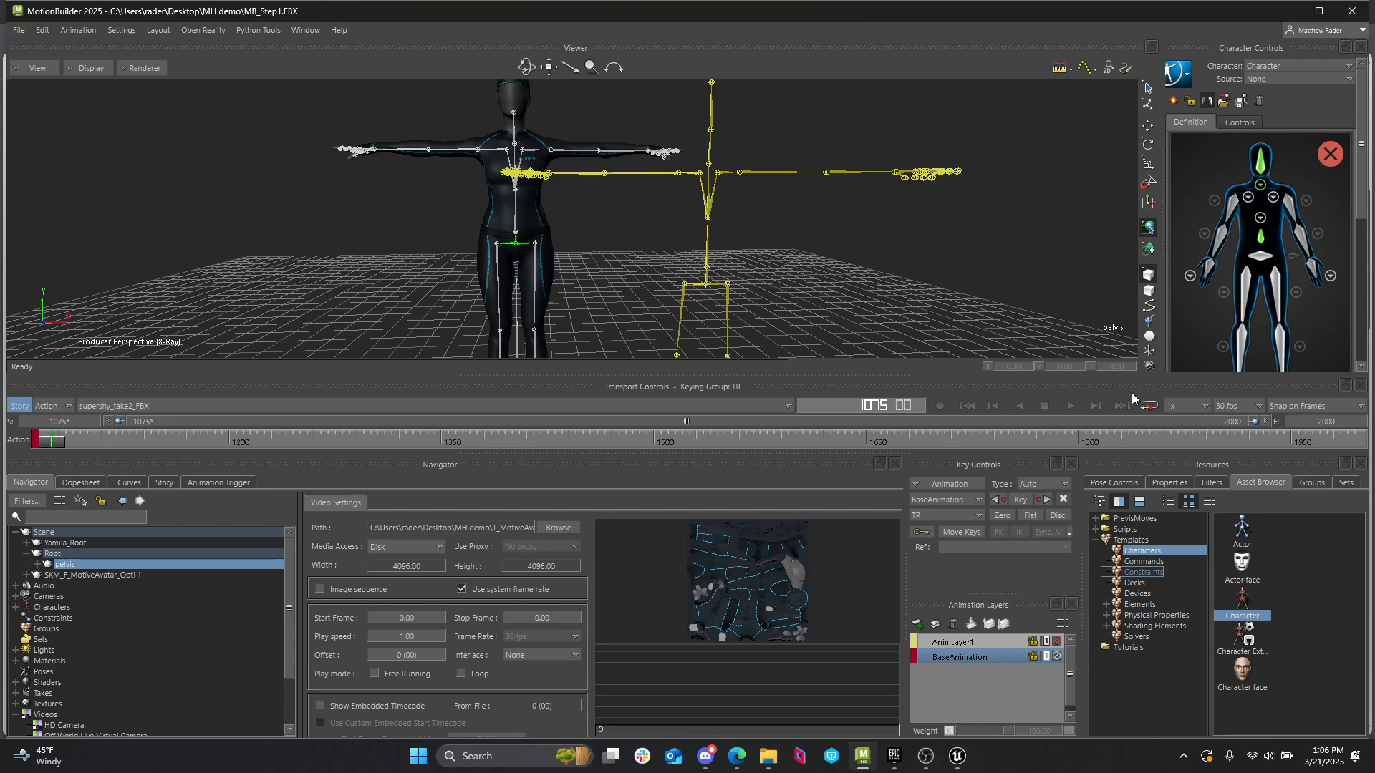
- Enlarge the upper workspace to show the full character definition figure and assign the selected pelvis bone to Hips
{"action": "left_click_drag", "start_coordinate": [898, 375], "coordinate": [901, 452]}
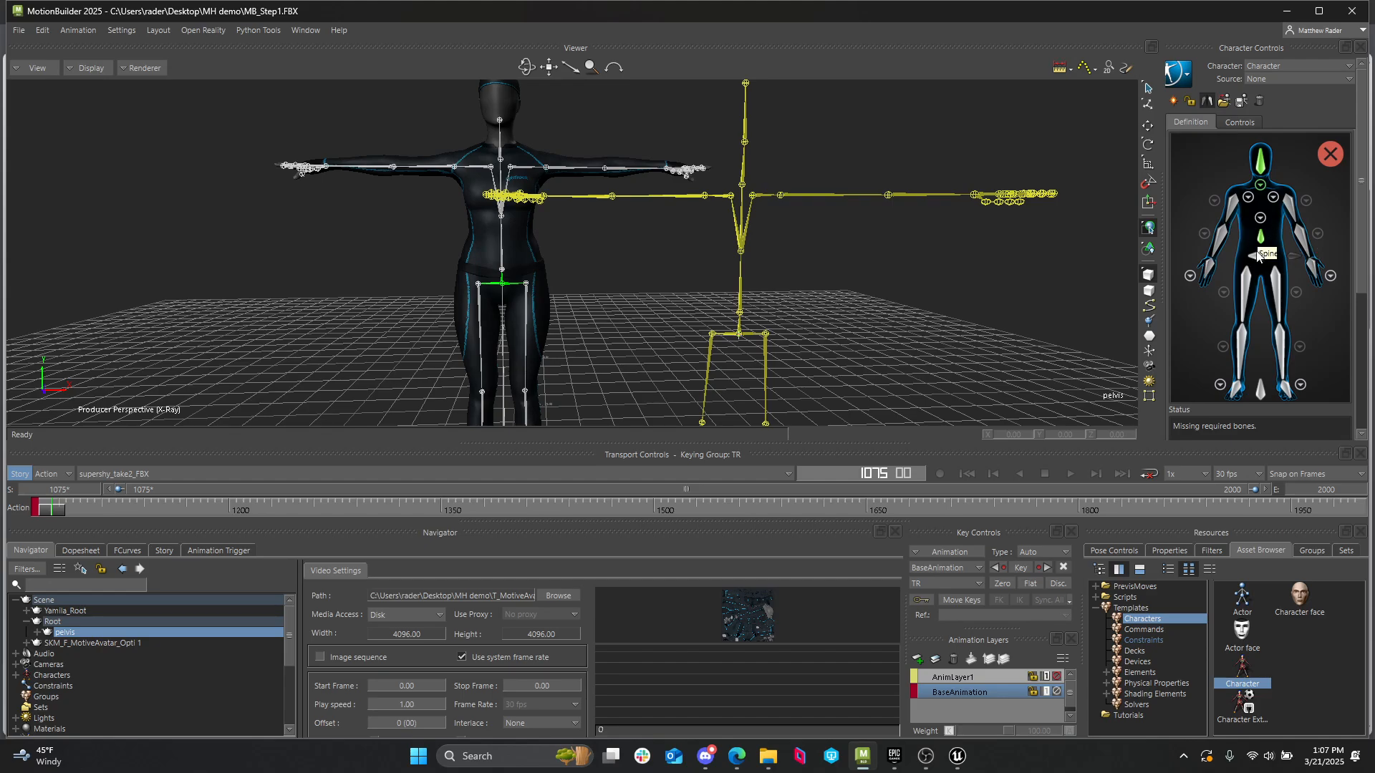
{"action": "right_click", "coordinate": [780, 376]}
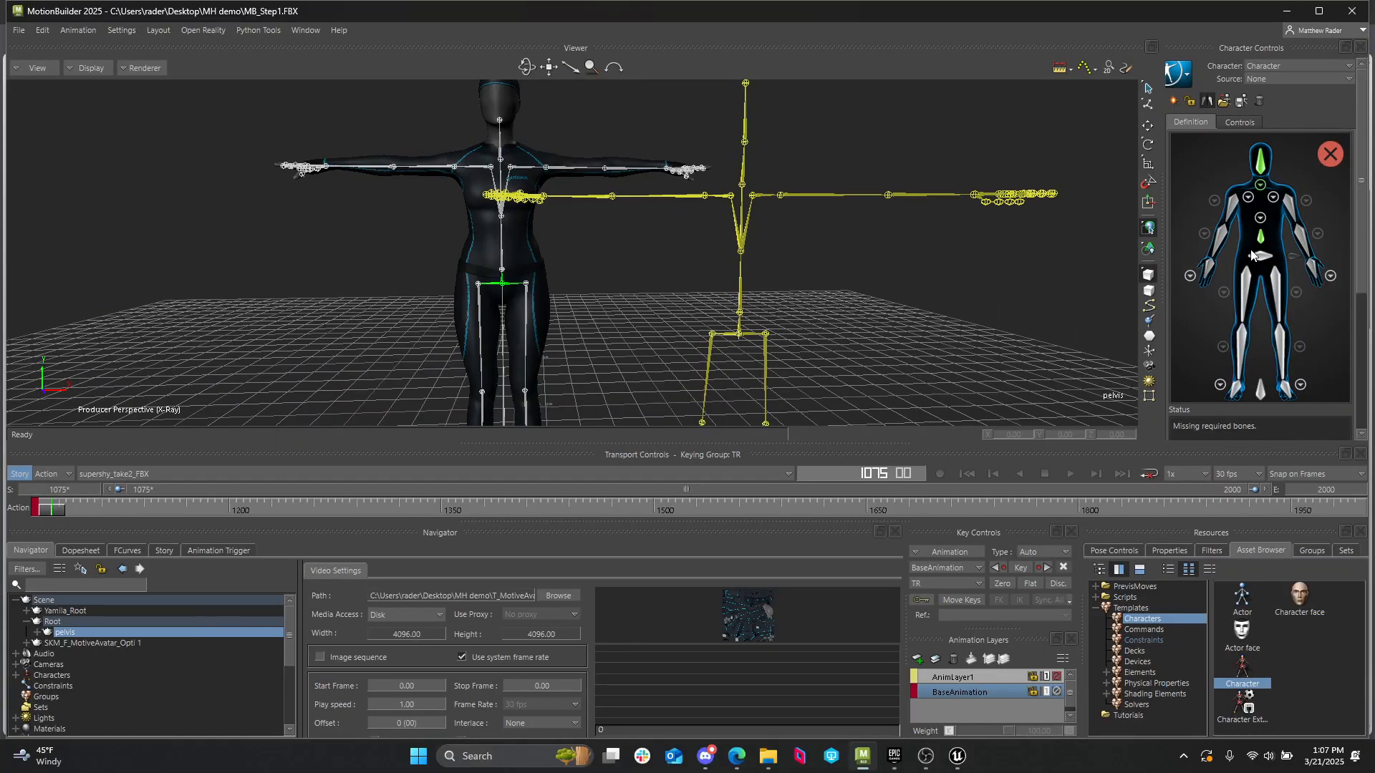
{"action": "right_click", "coordinate": [1251, 254]}
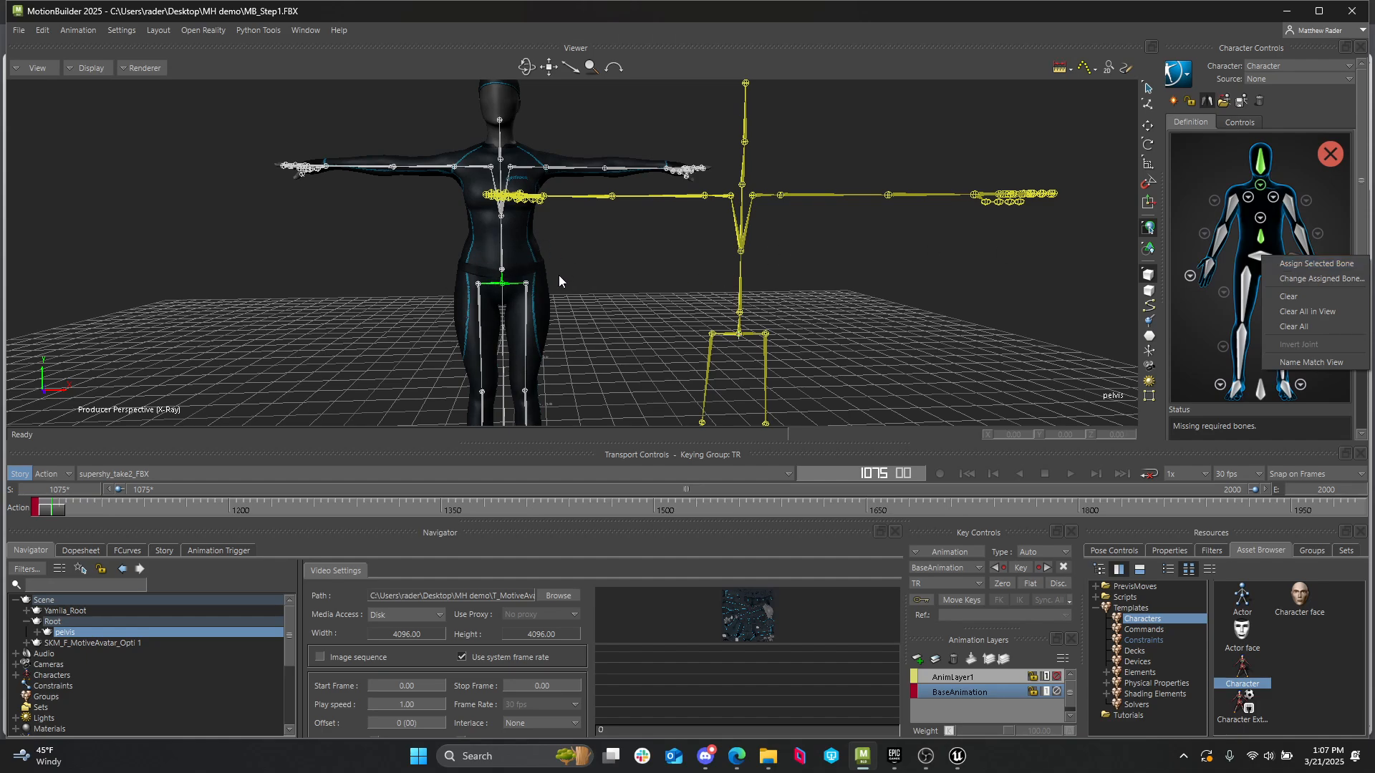
{"action": "left_click", "coordinate": [1324, 267]}
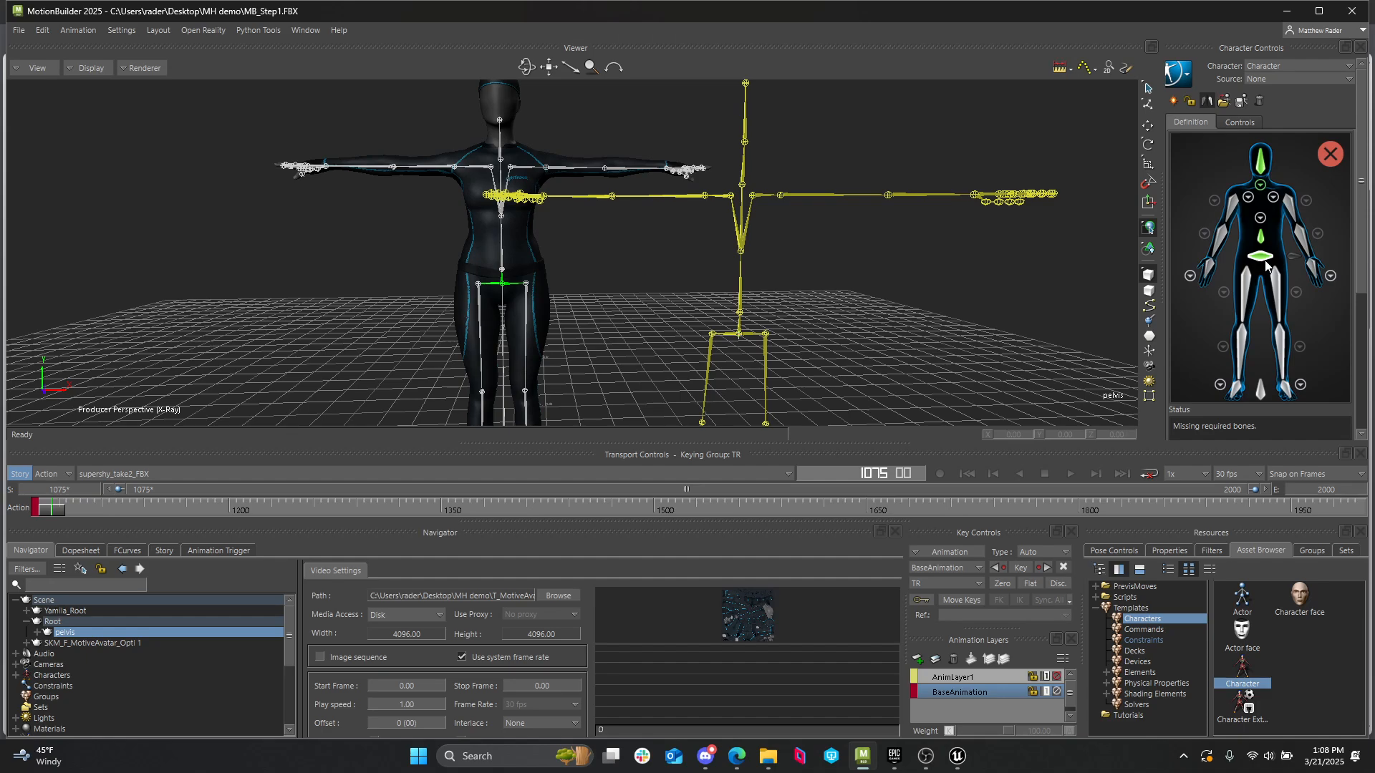
- Assign the thigh_r bone to the right upper leg slot of the character definition
{"action": "left_click", "coordinate": [479, 304]}
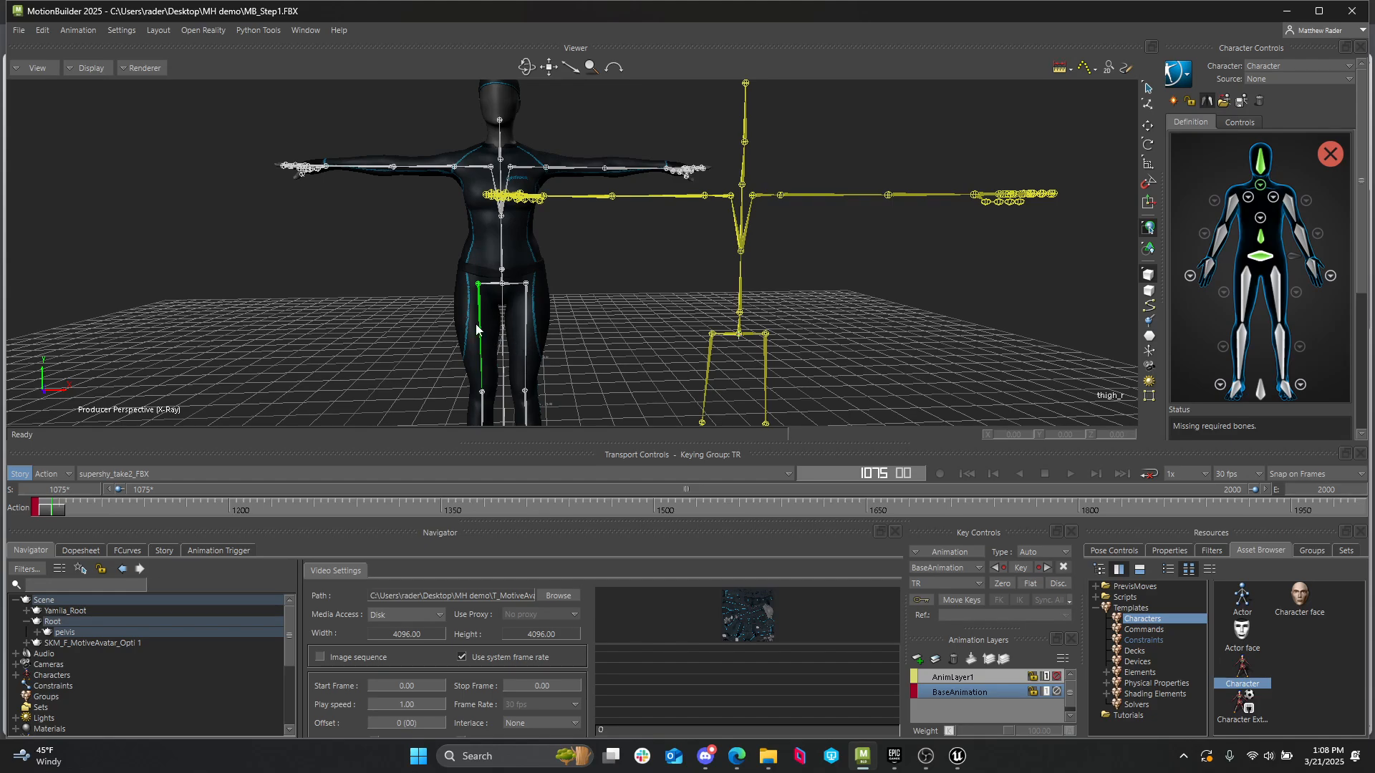
{"action": "middle_click_drag", "start_coordinate": [477, 325], "coordinate": [492, 290], "text": "alt"}
{"action": "right_click_drag", "start_coordinate": [501, 279], "coordinate": [618, 304], "text": "alt"}
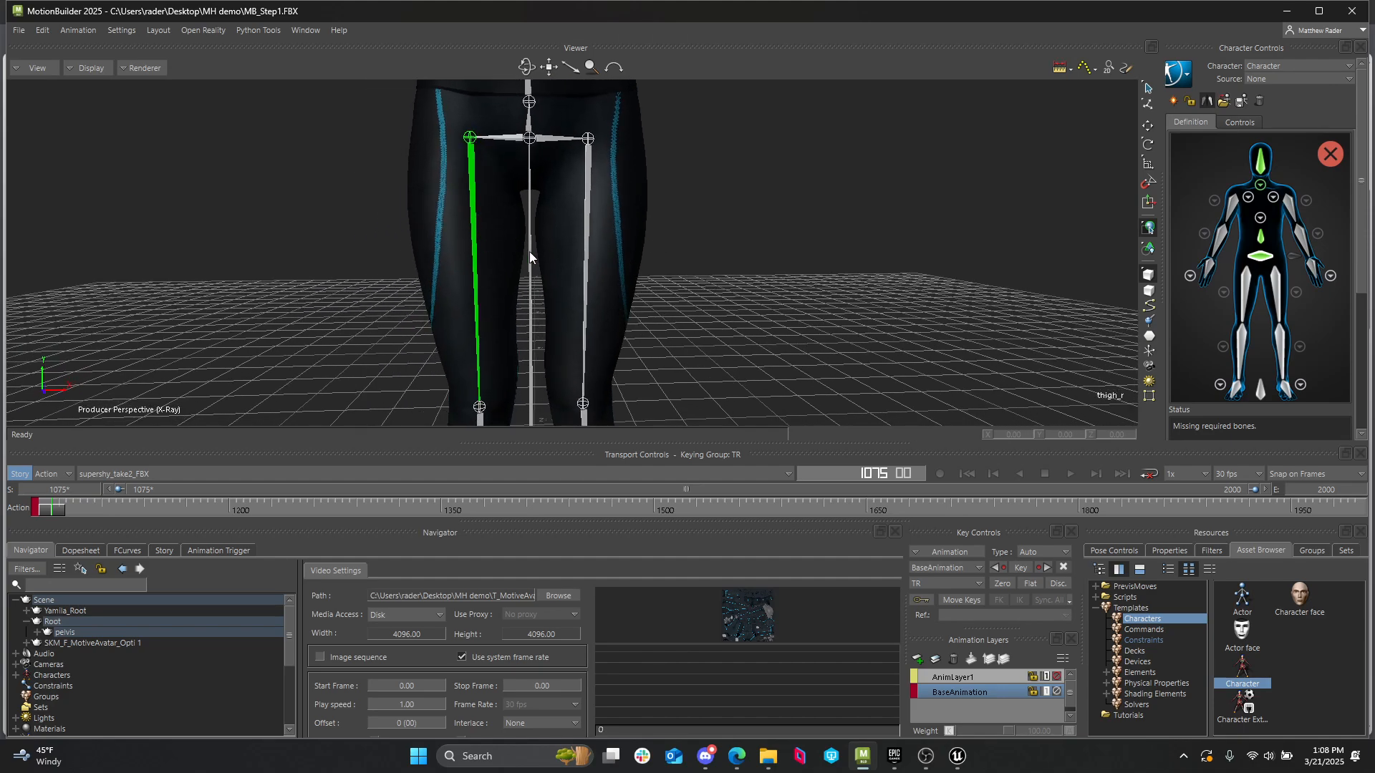
{"action": "right_click", "coordinate": [1243, 288]}
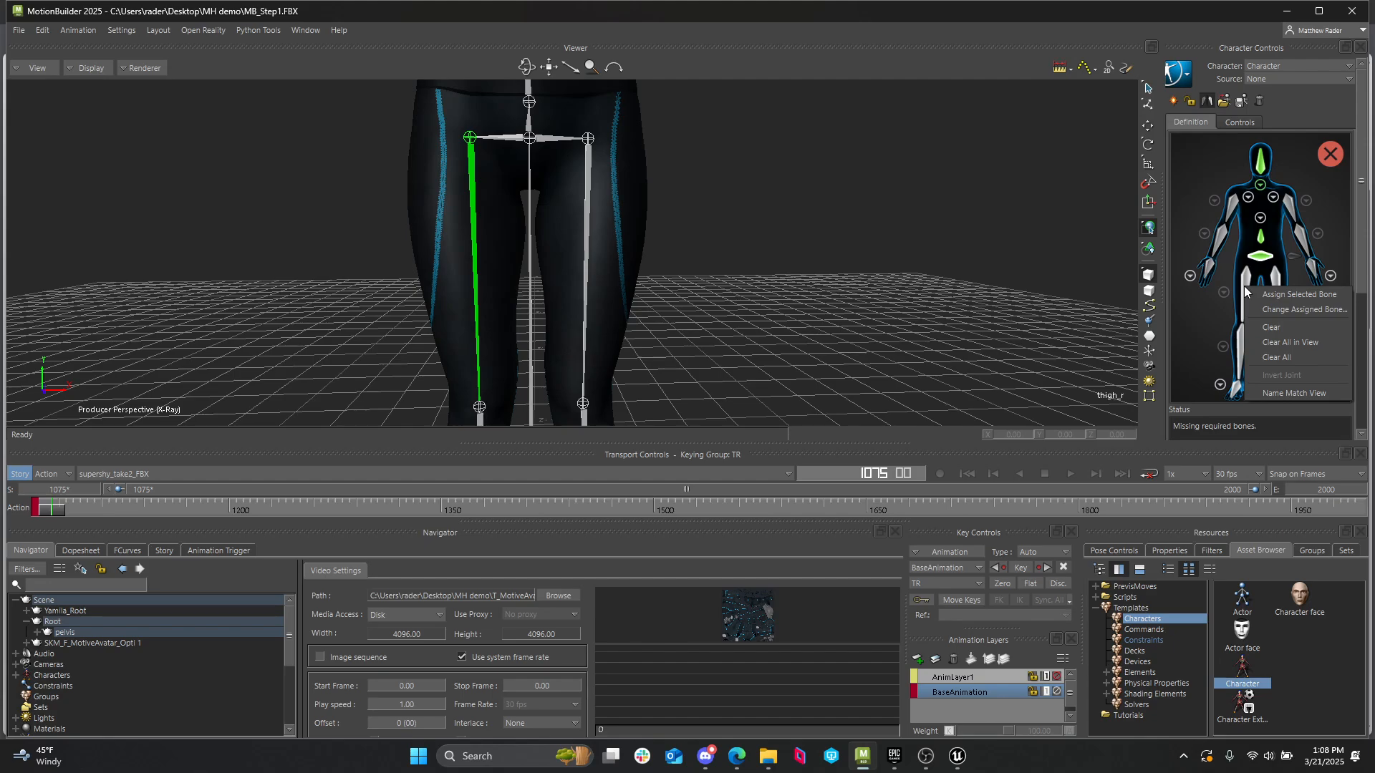
{"action": "left_click", "coordinate": [1261, 294]}
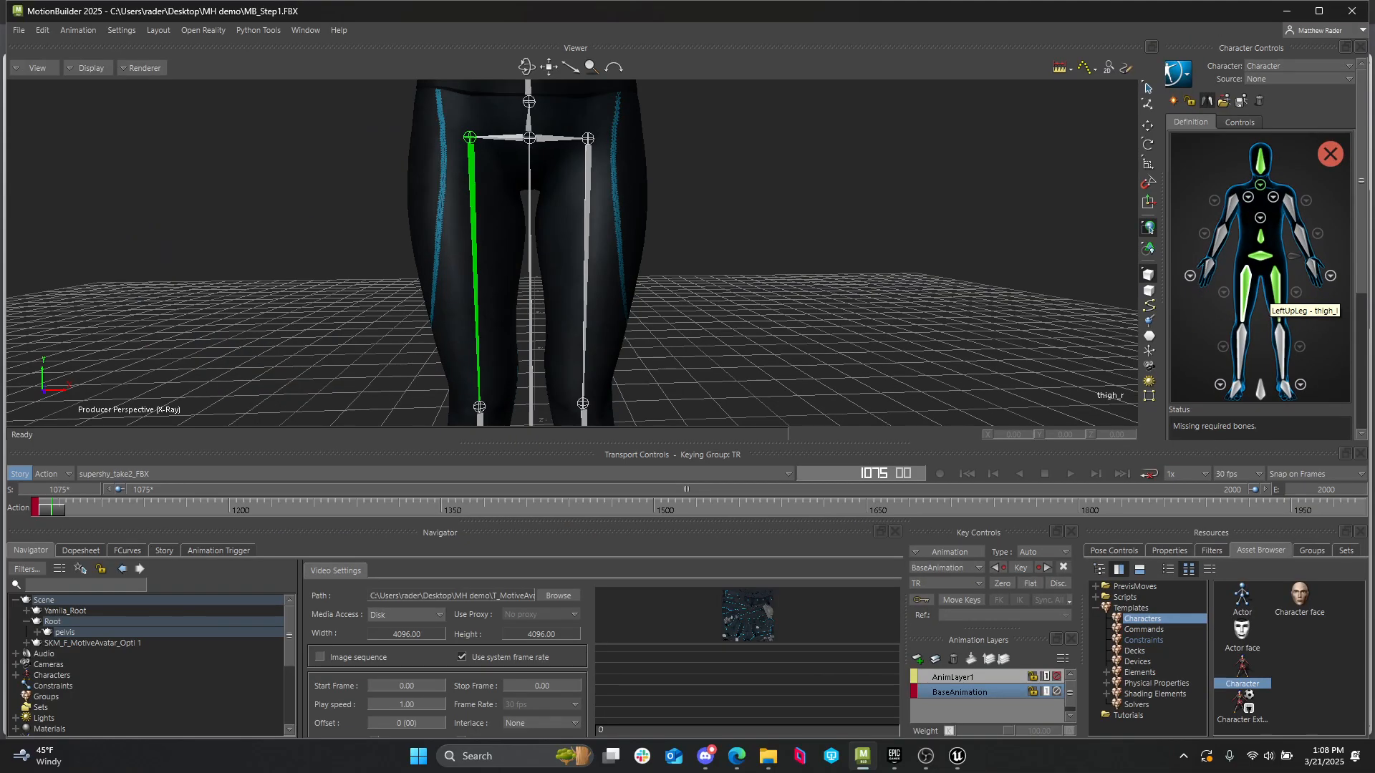
- Assign calf_r to the right lower leg slot and foot_r to the right foot slot of the character definition
{"action": "middle_click_drag", "start_coordinate": [637, 300], "coordinate": [678, 148]}
{"action": "left_click", "coordinate": [572, 137]}
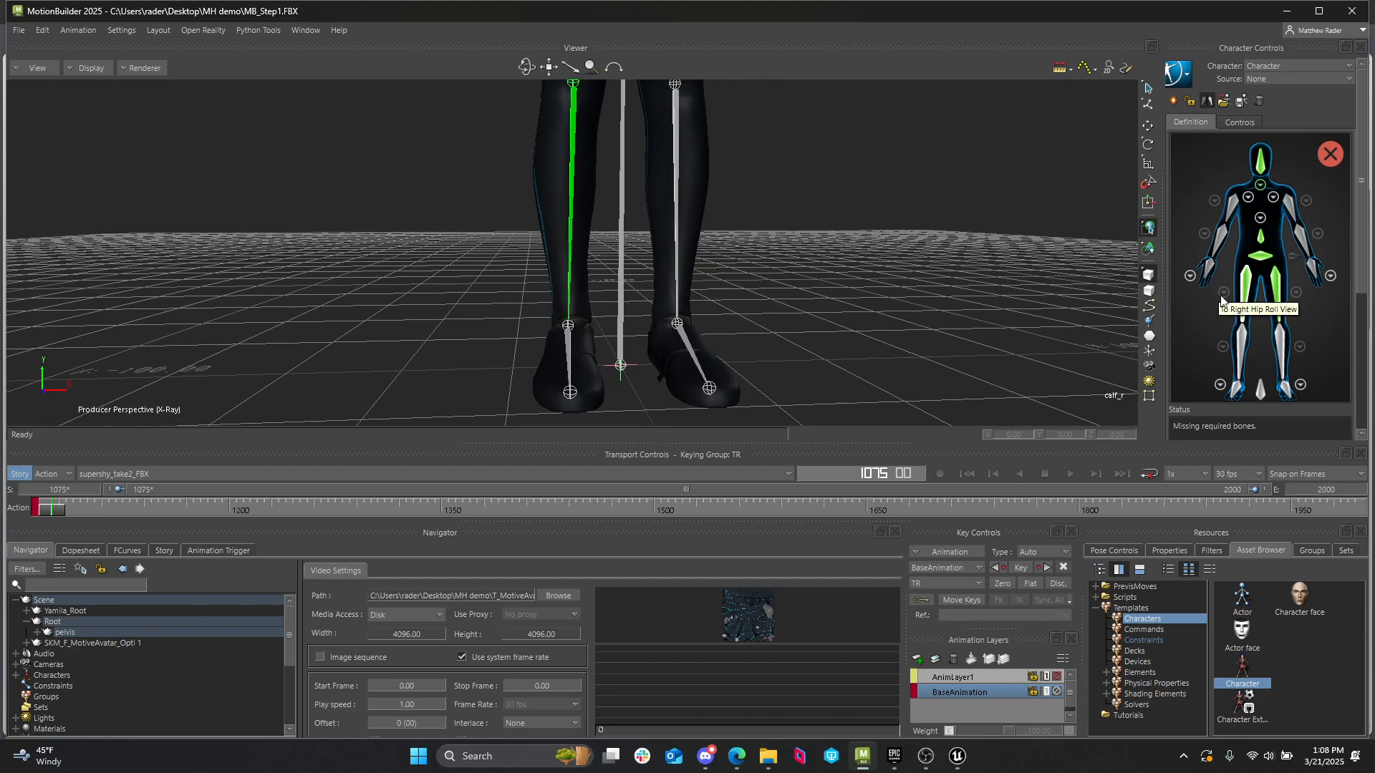
{"action": "right_click", "coordinate": [1242, 349]}
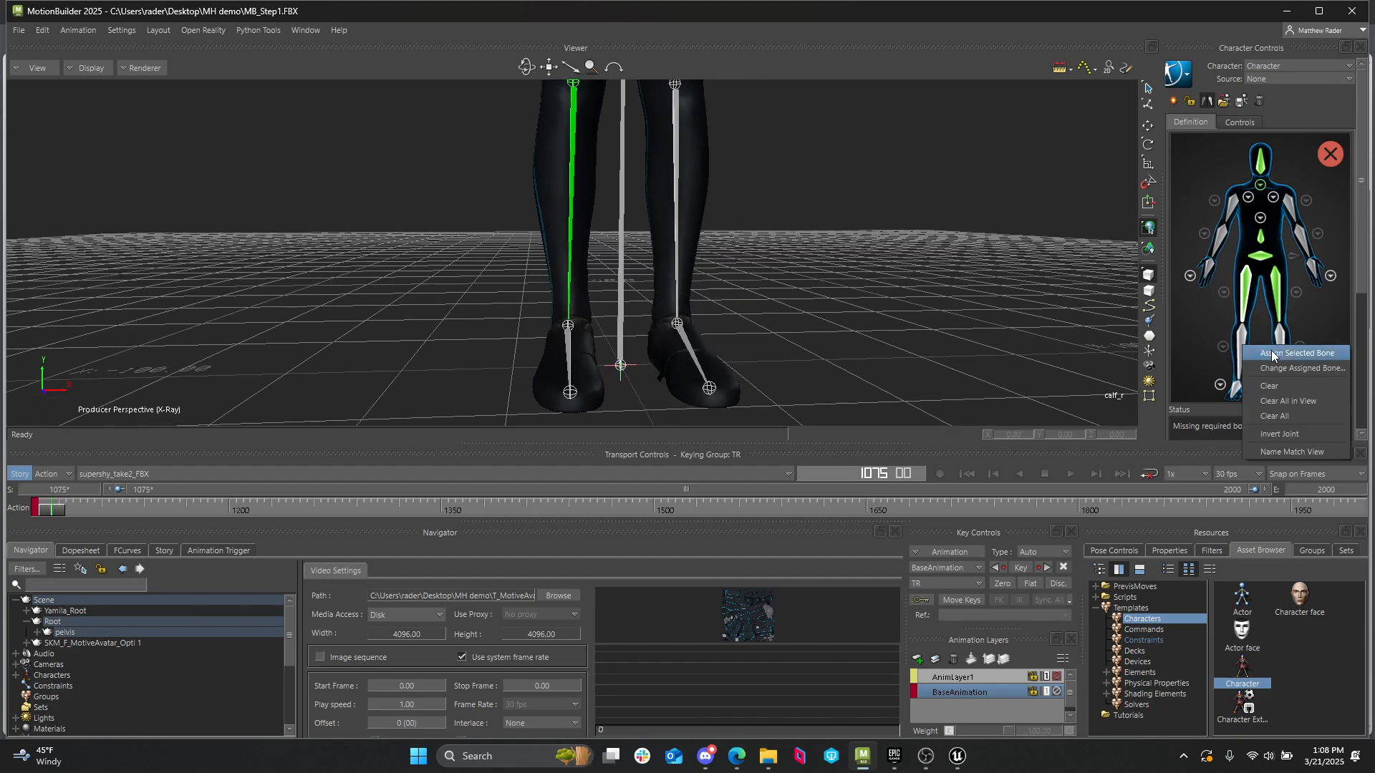
{"action": "left_click", "coordinate": [1272, 353]}
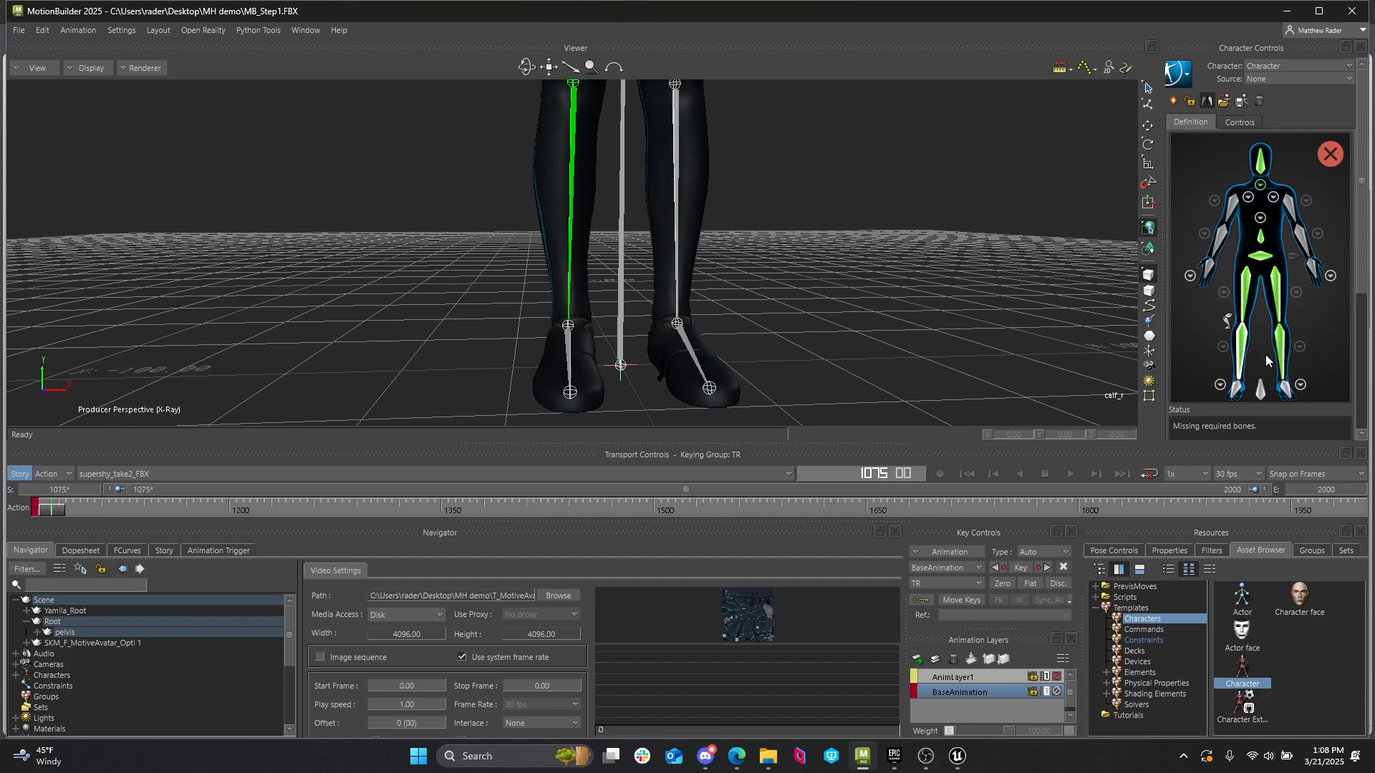
{"action": "left_click", "coordinate": [570, 347]}
{"action": "right_click", "coordinate": [1236, 392]}
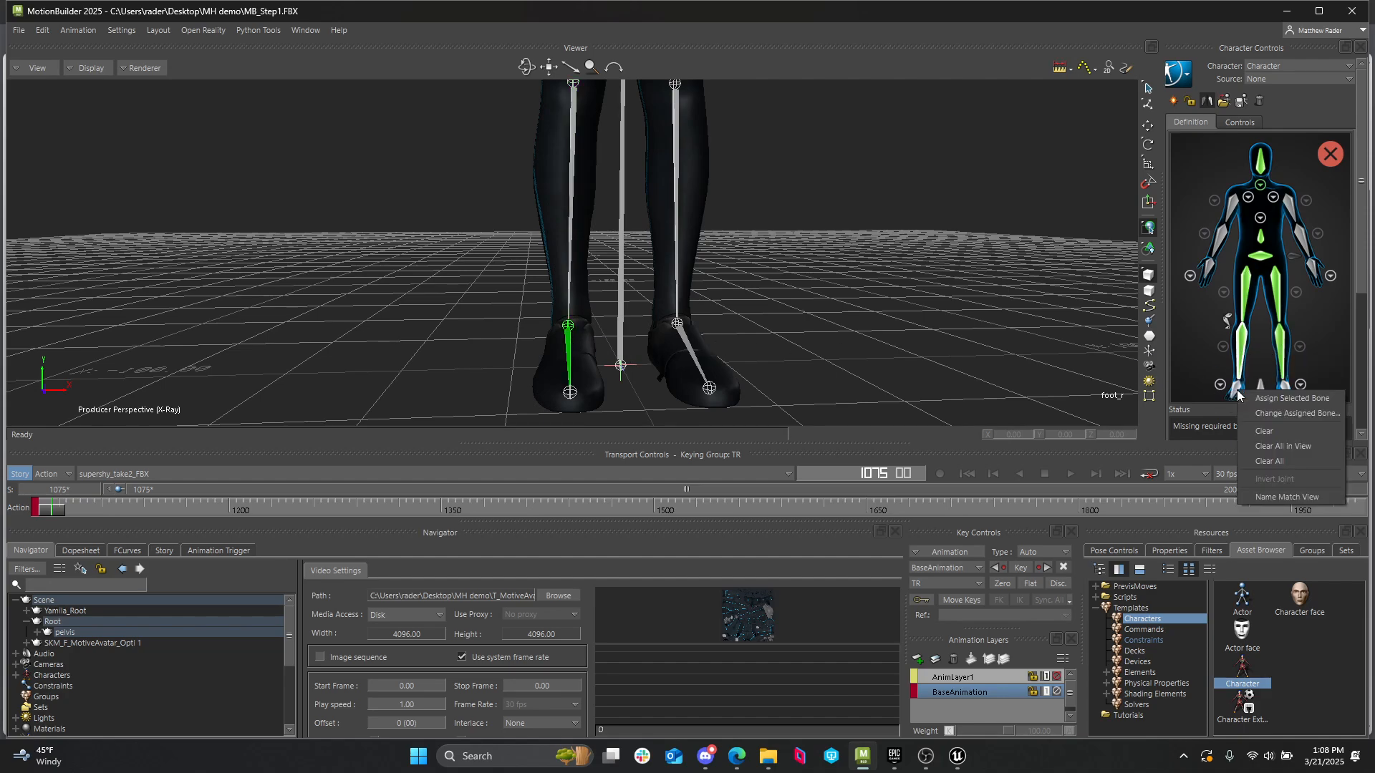
{"action": "left_click", "coordinate": [1272, 396]}
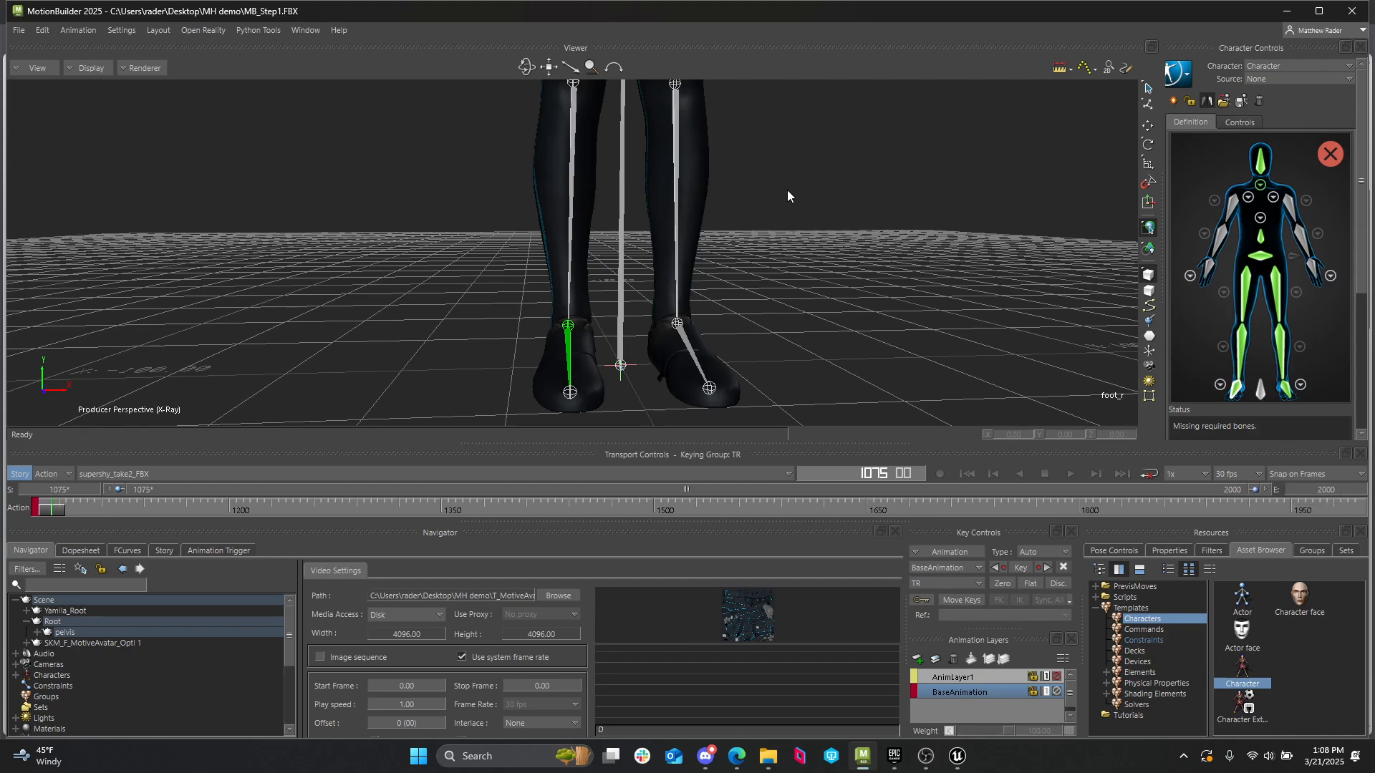
- Expand the scene hierarchy to the lowest spine bone, spine_01, and reassign the Spine slot to it
{"action": "left_click_drag", "start_coordinate": [788, 191], "coordinate": [764, 280], "text": "shift"}
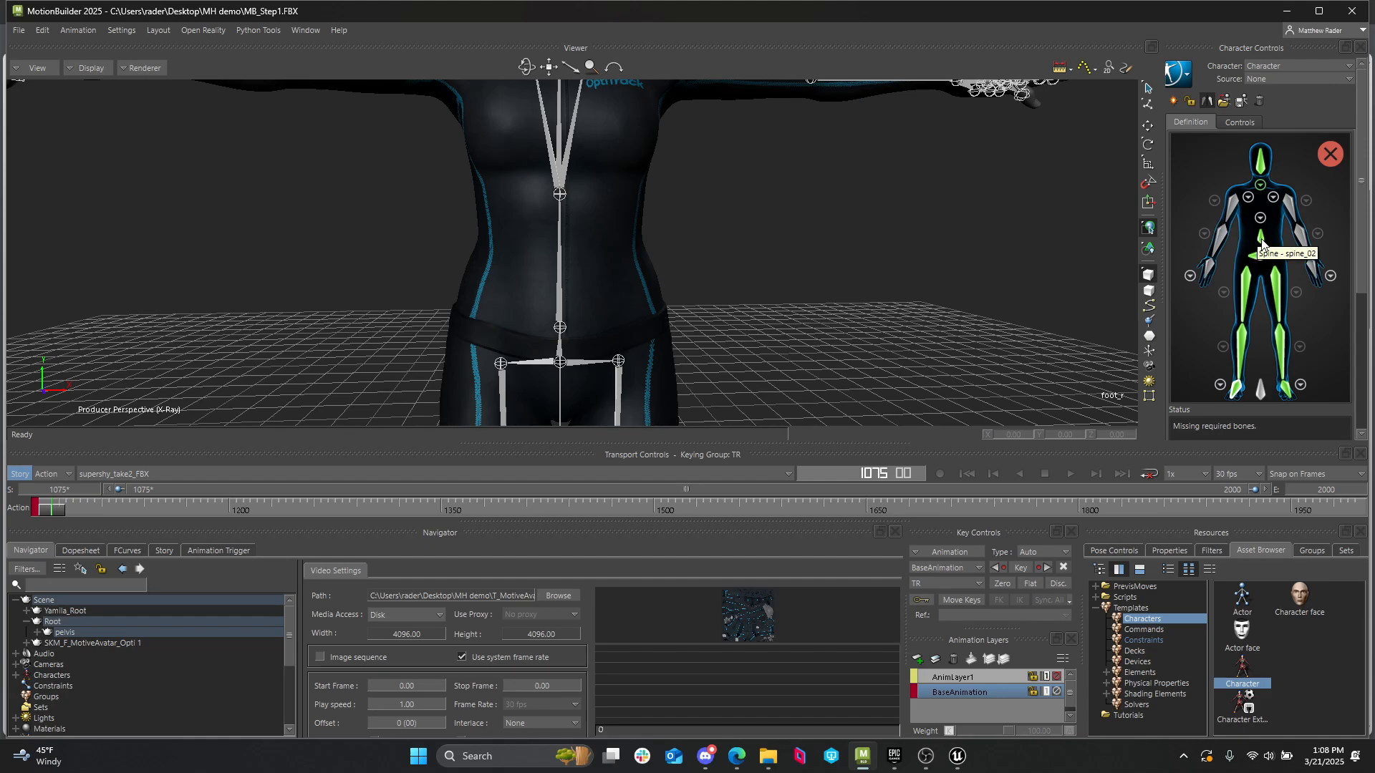
{"action": "left_click_drag", "start_coordinate": [1261, 247], "coordinate": [559, 285], "text": "alt"}
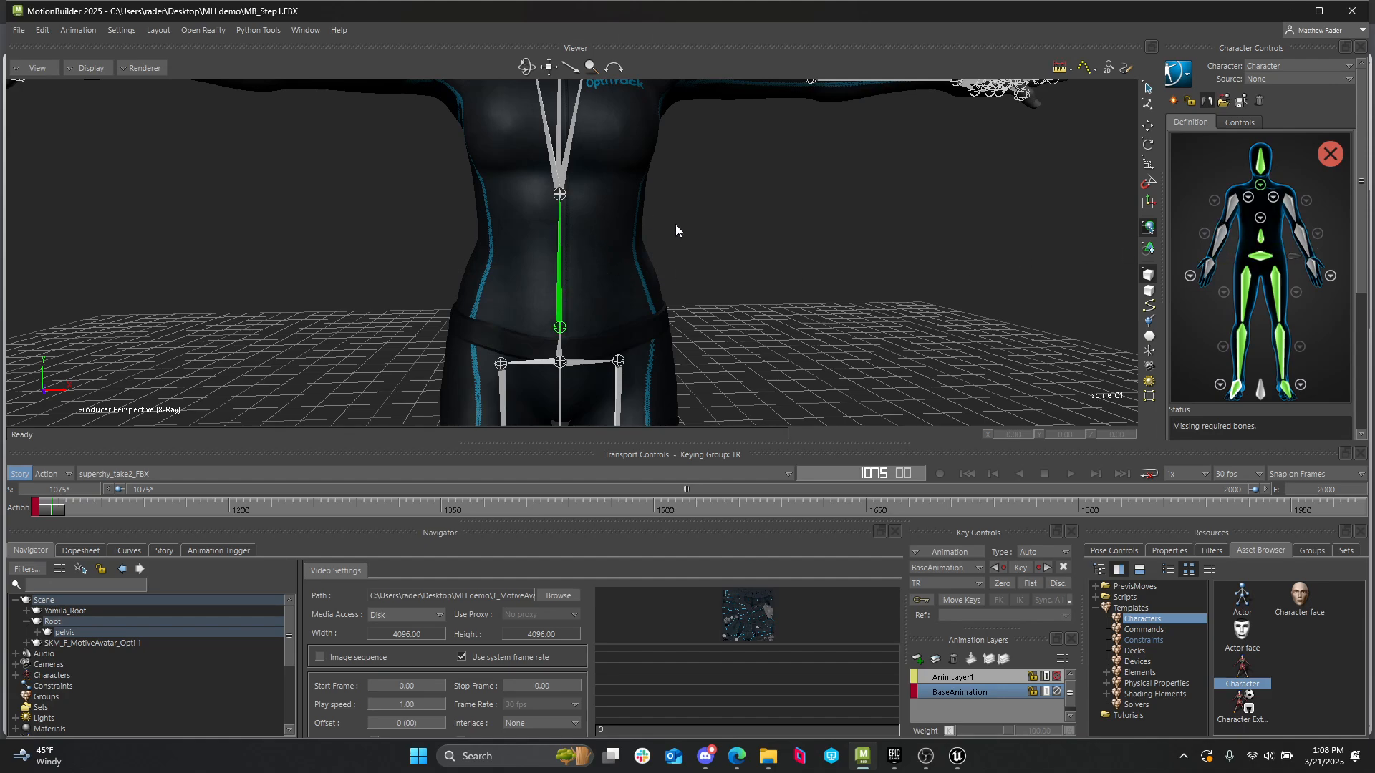
{"action": "left_click_drag", "start_coordinate": [694, 230], "coordinate": [560, 226], "text": "shift"}
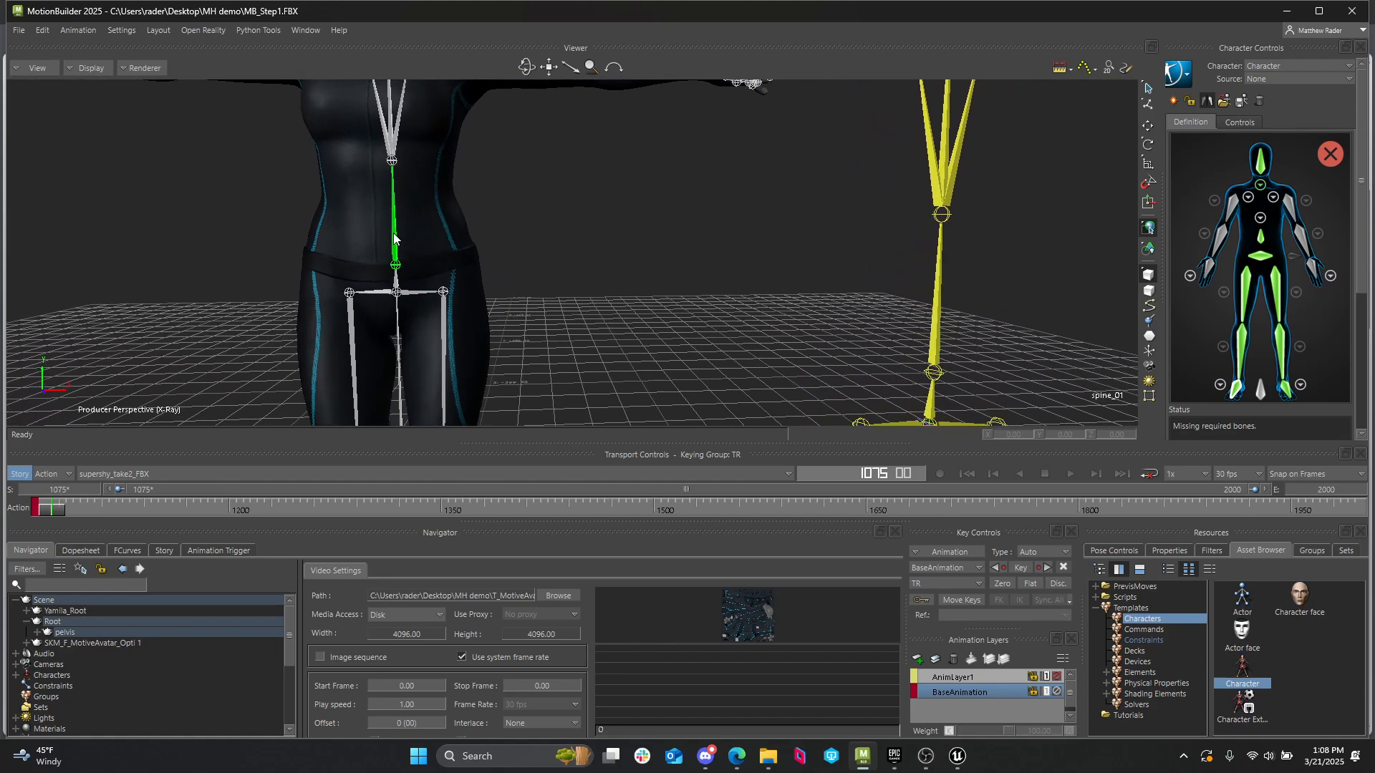
{"action": "right_click", "coordinate": [97, 622]}
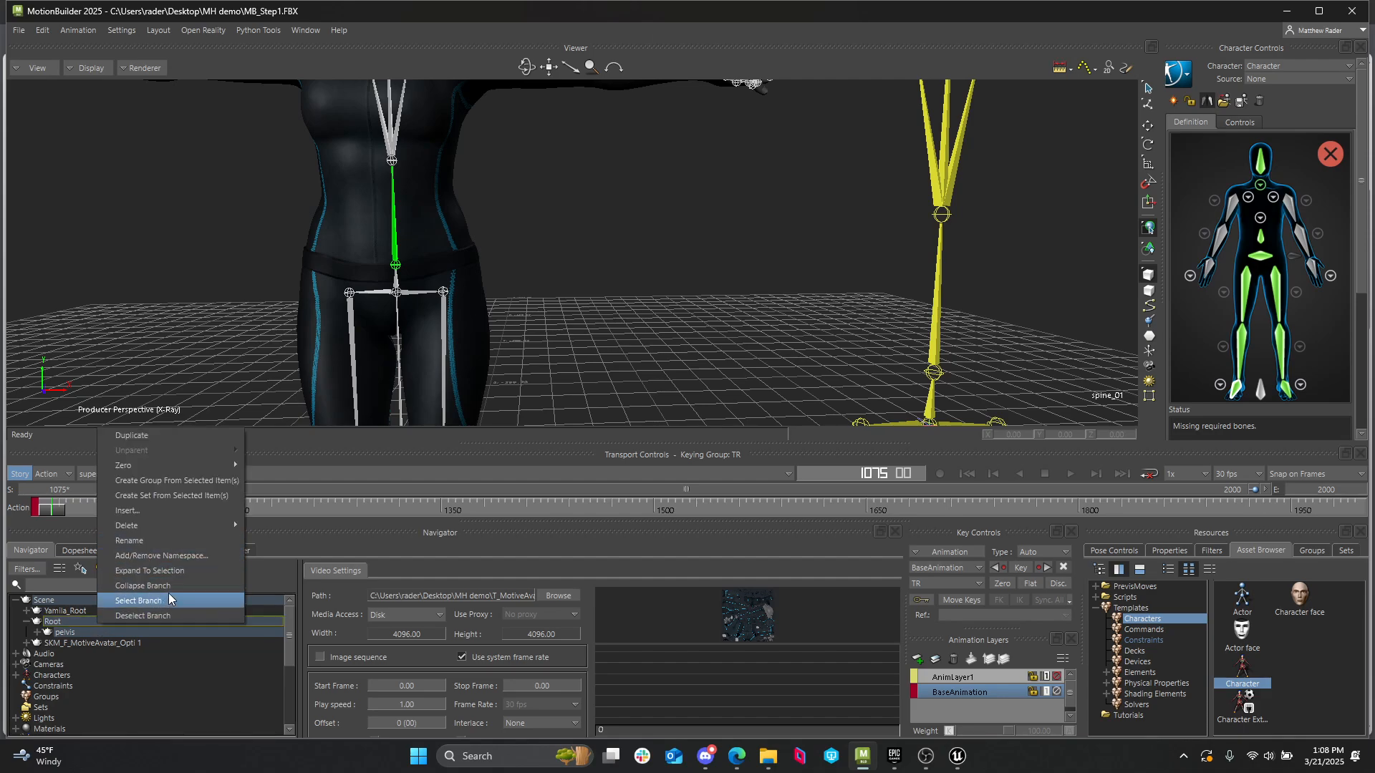
{"action": "left_click", "coordinate": [150, 571]}
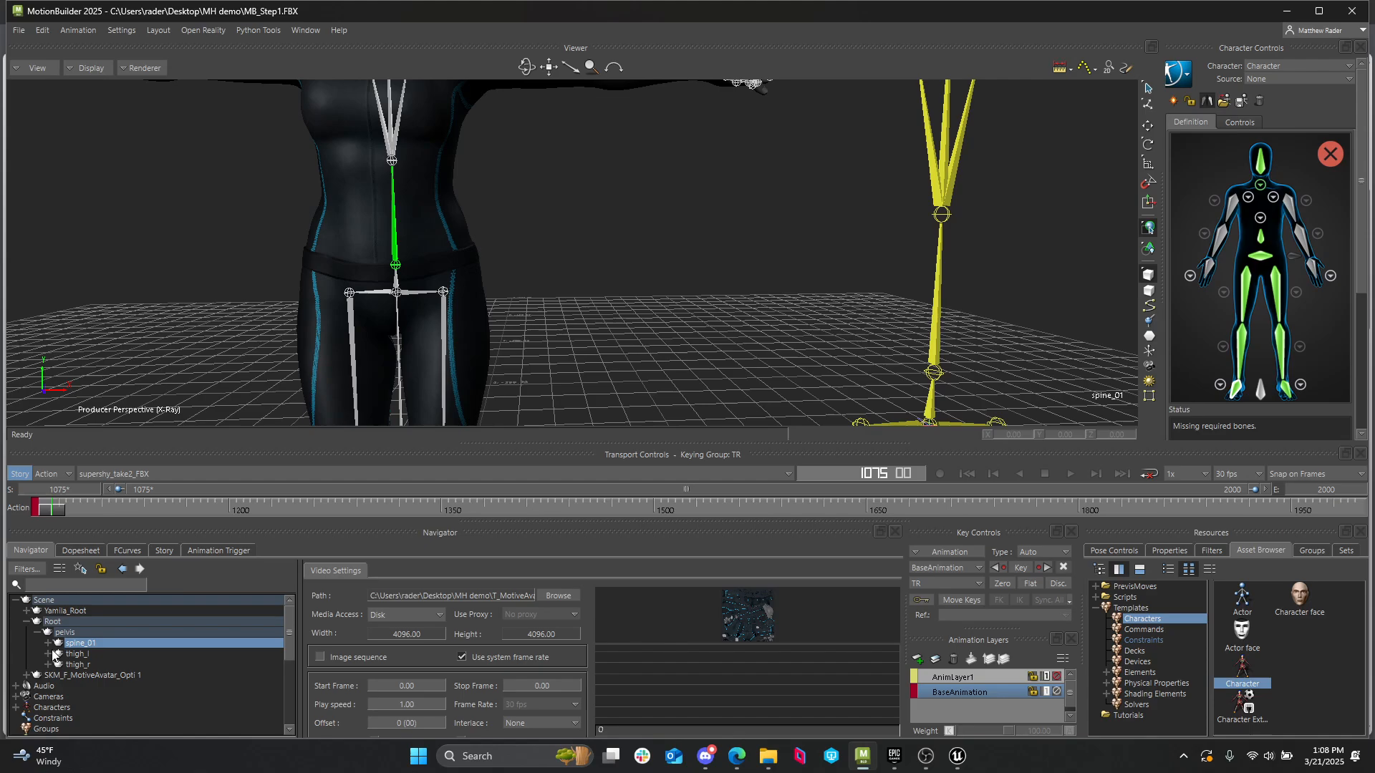
{"action": "left_click", "coordinate": [72, 576]}
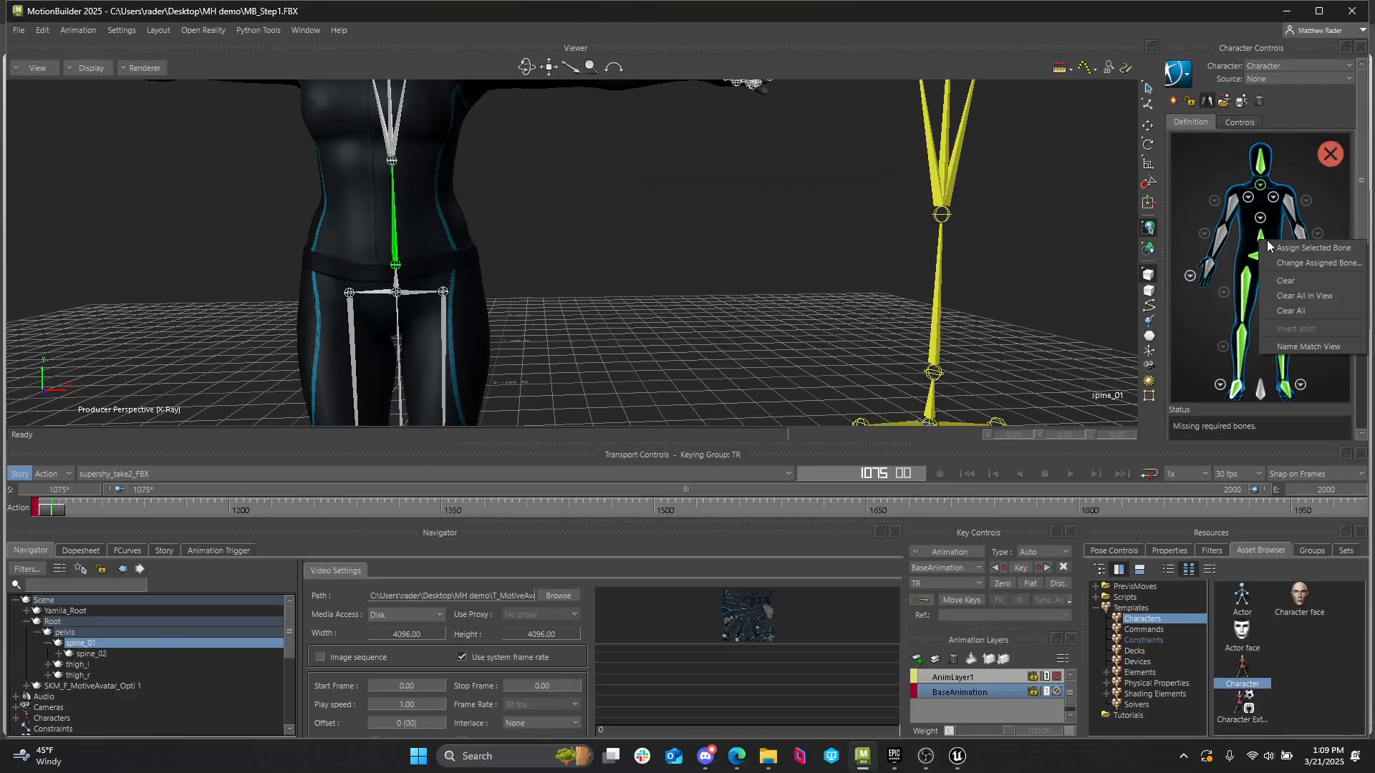
{"action": "left_click", "coordinate": [1262, 239]}
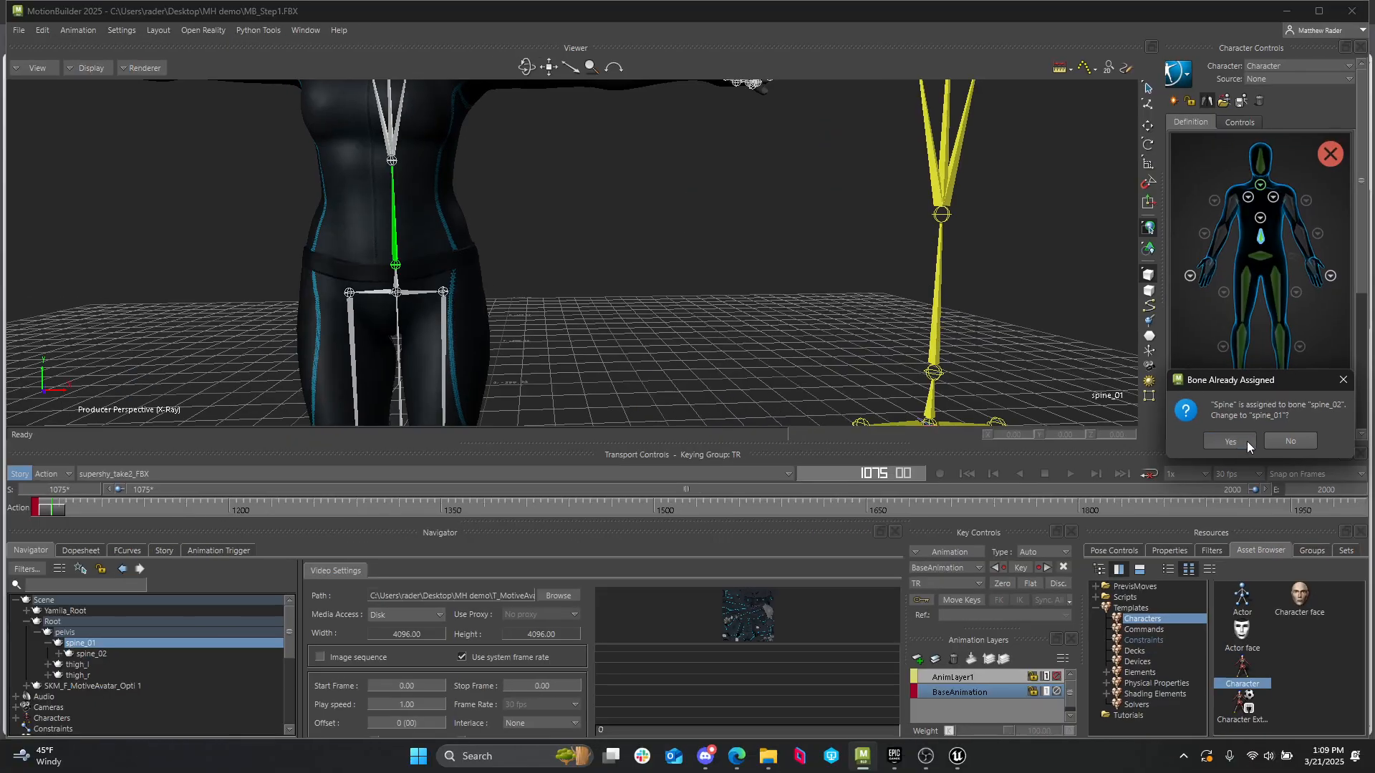
{"action": "left_click", "coordinate": [859, 565]}
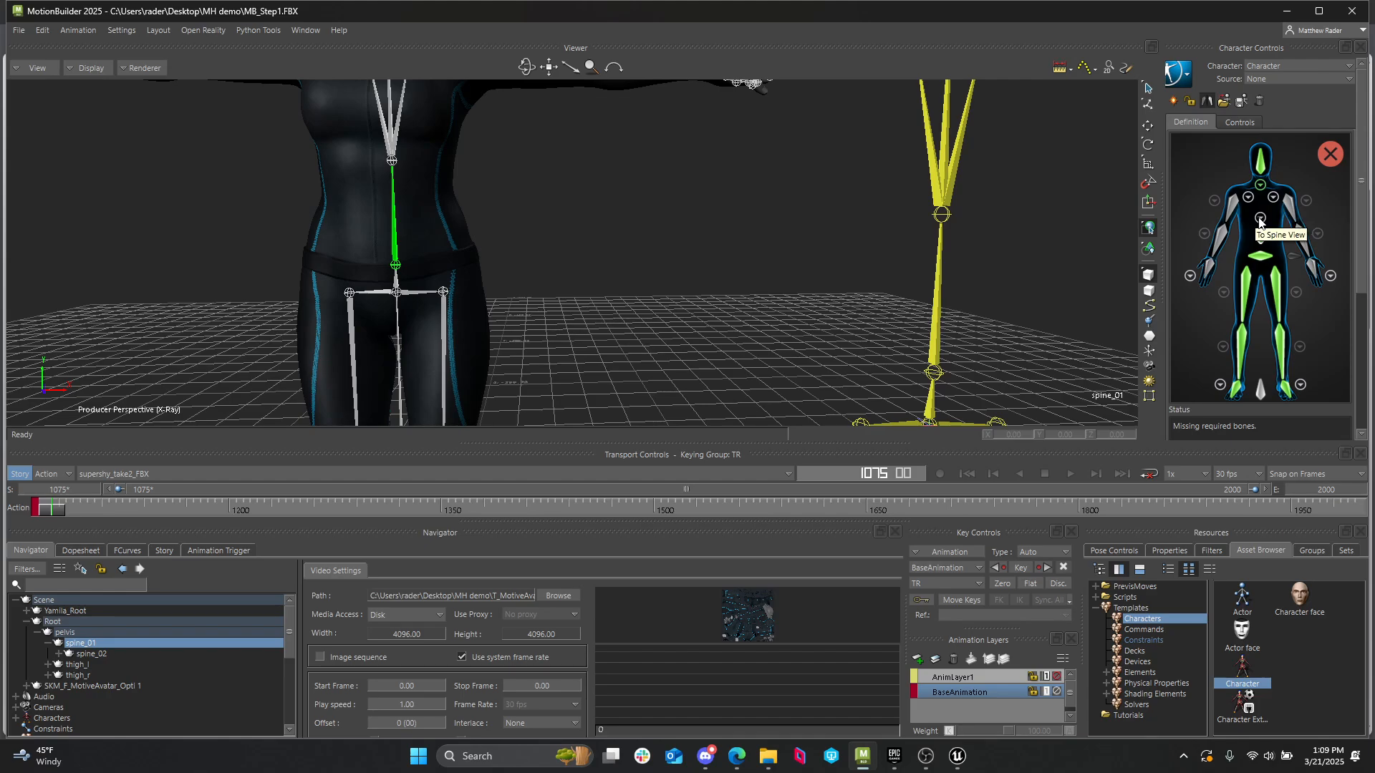
- Assign spine_02 to the lowest slot of the detailed spine view and return to the full-body definition
{"action": "left_click", "coordinate": [1261, 217]}
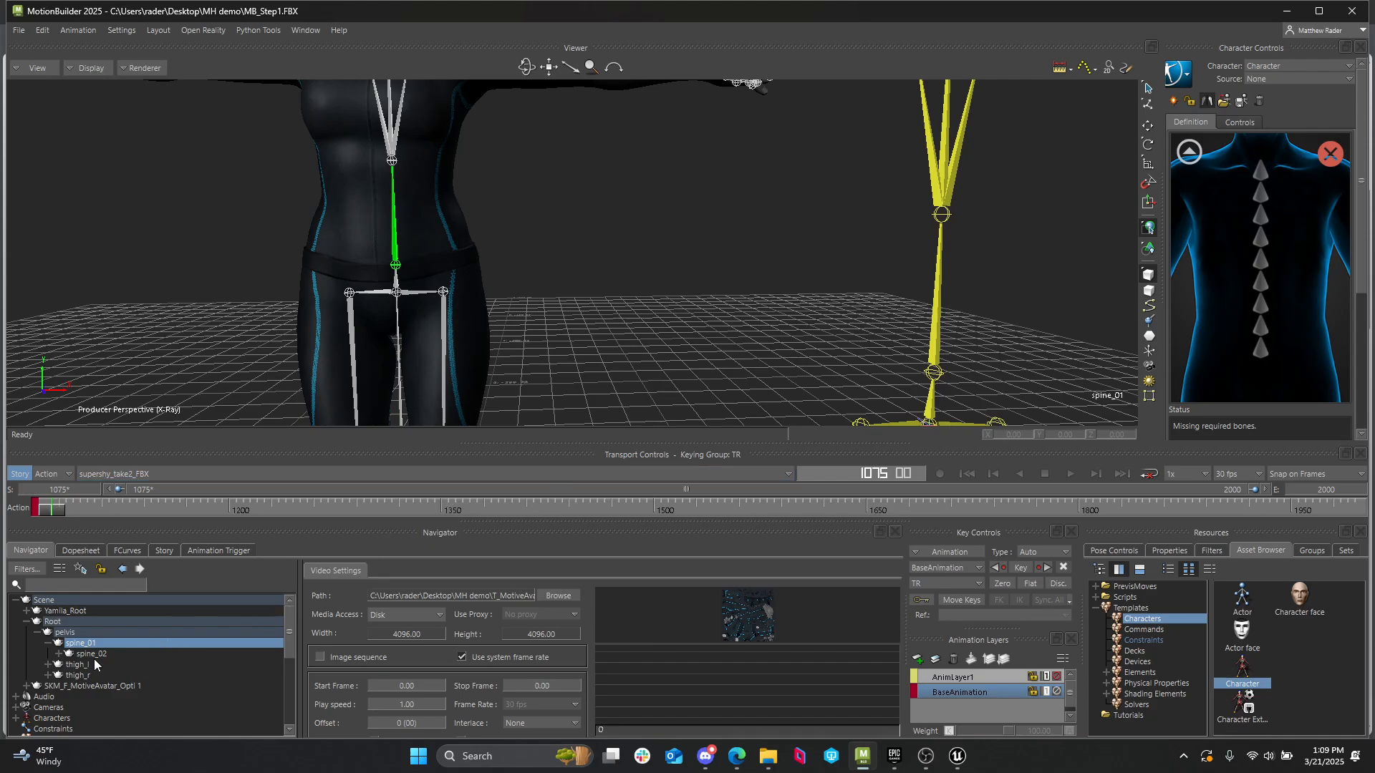
{"action": "left_click", "coordinate": [91, 654]}
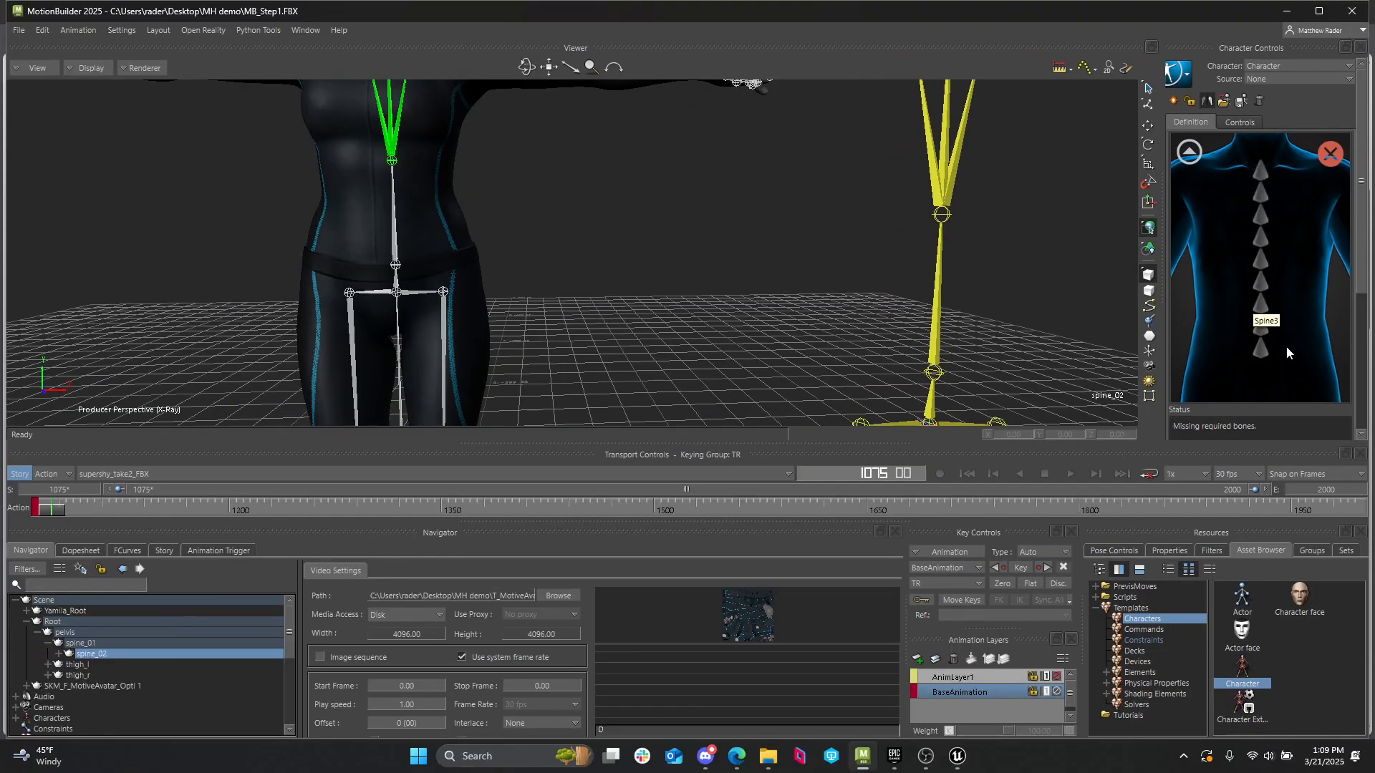
{"action": "right_click", "coordinate": [1260, 347]}
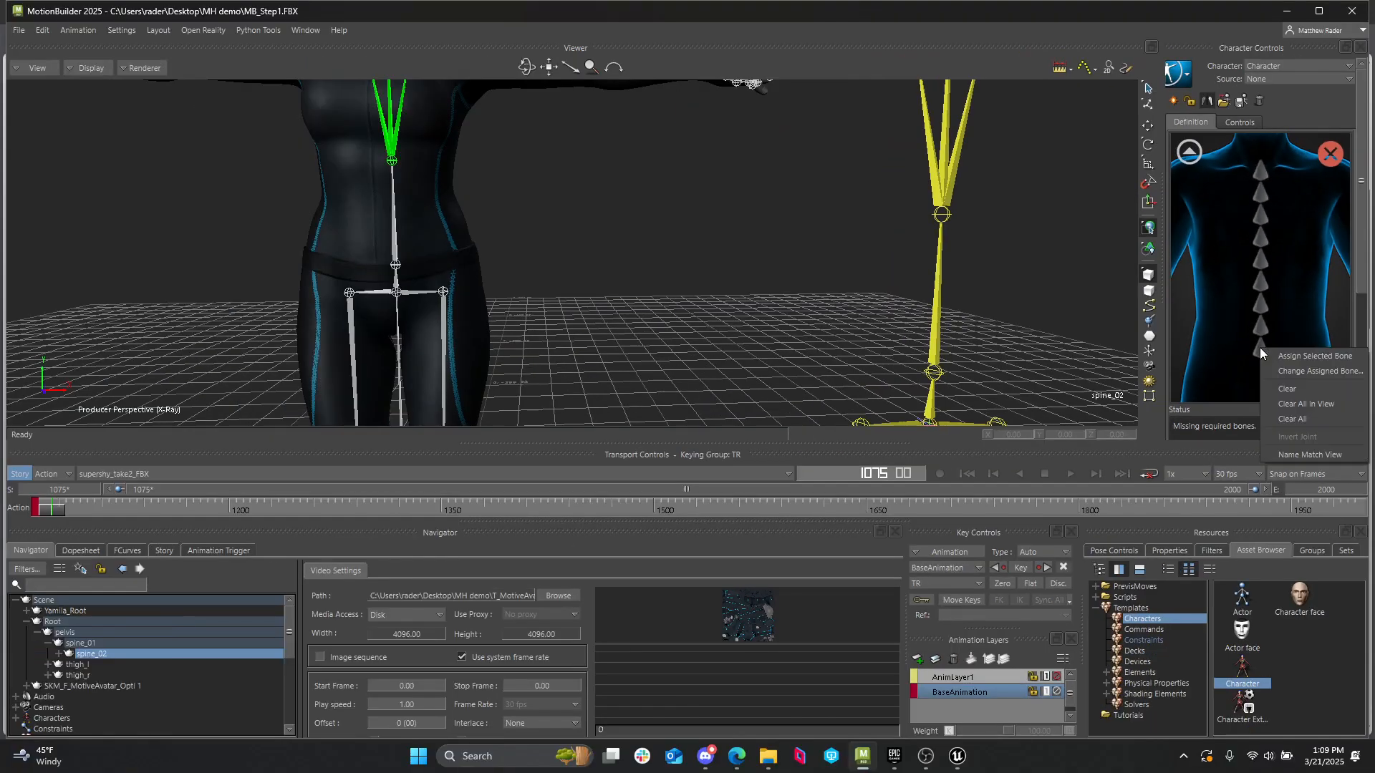
{"action": "left_click", "coordinate": [1281, 356]}
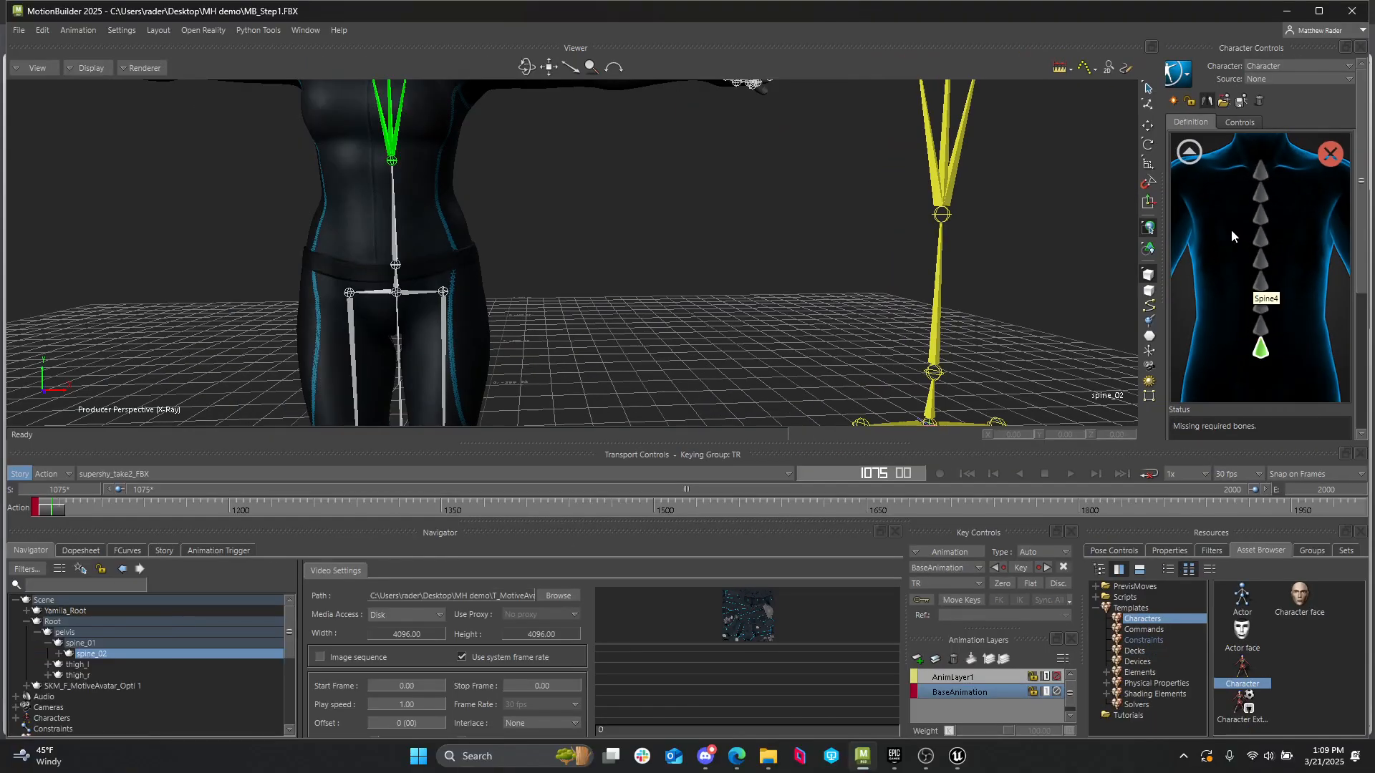
{"action": "left_click", "coordinate": [1189, 152]}
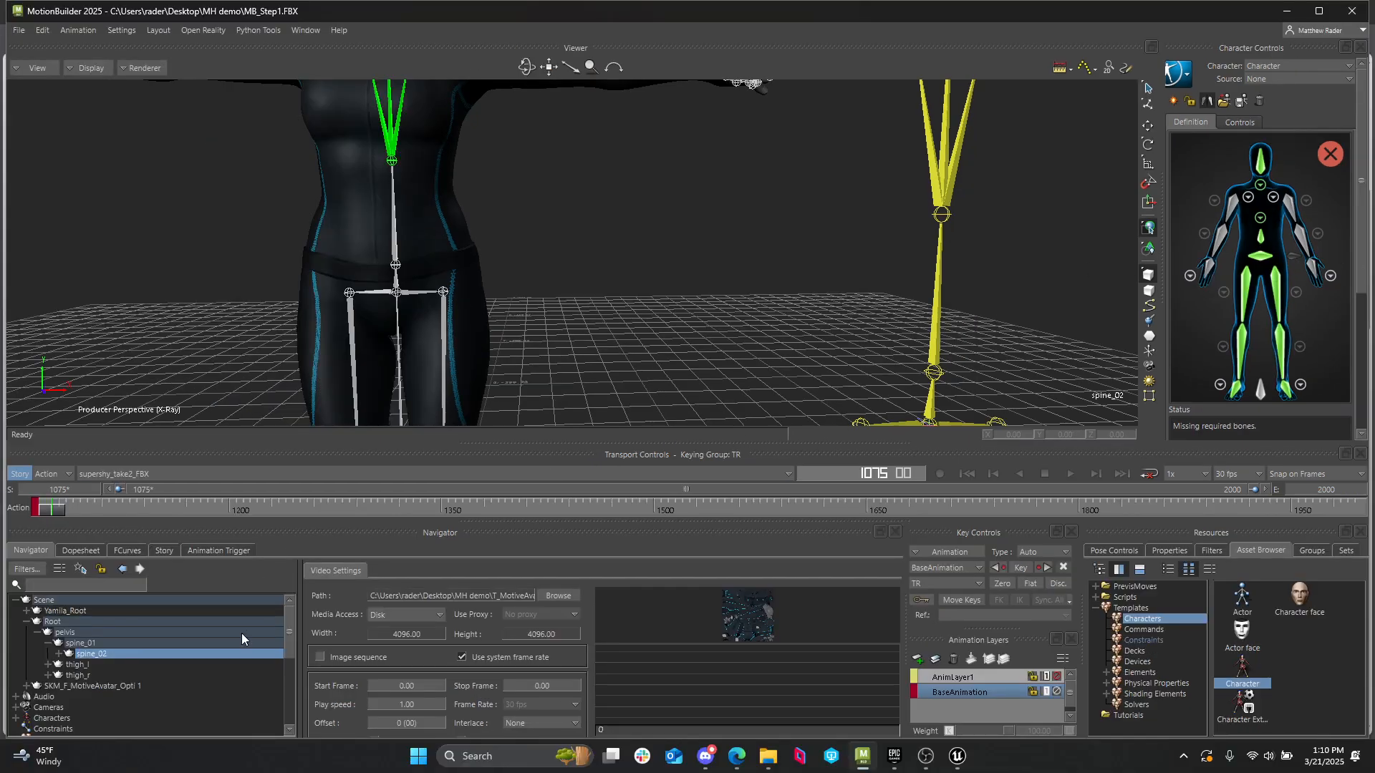
- Select the right clavicle bone, clavicle_r, and expand the scene hierarchy down to it
{"action": "left_click_drag", "start_coordinate": [527, 245], "coordinate": [708, 286]}
{"action": "left_click", "coordinate": [633, 262]}
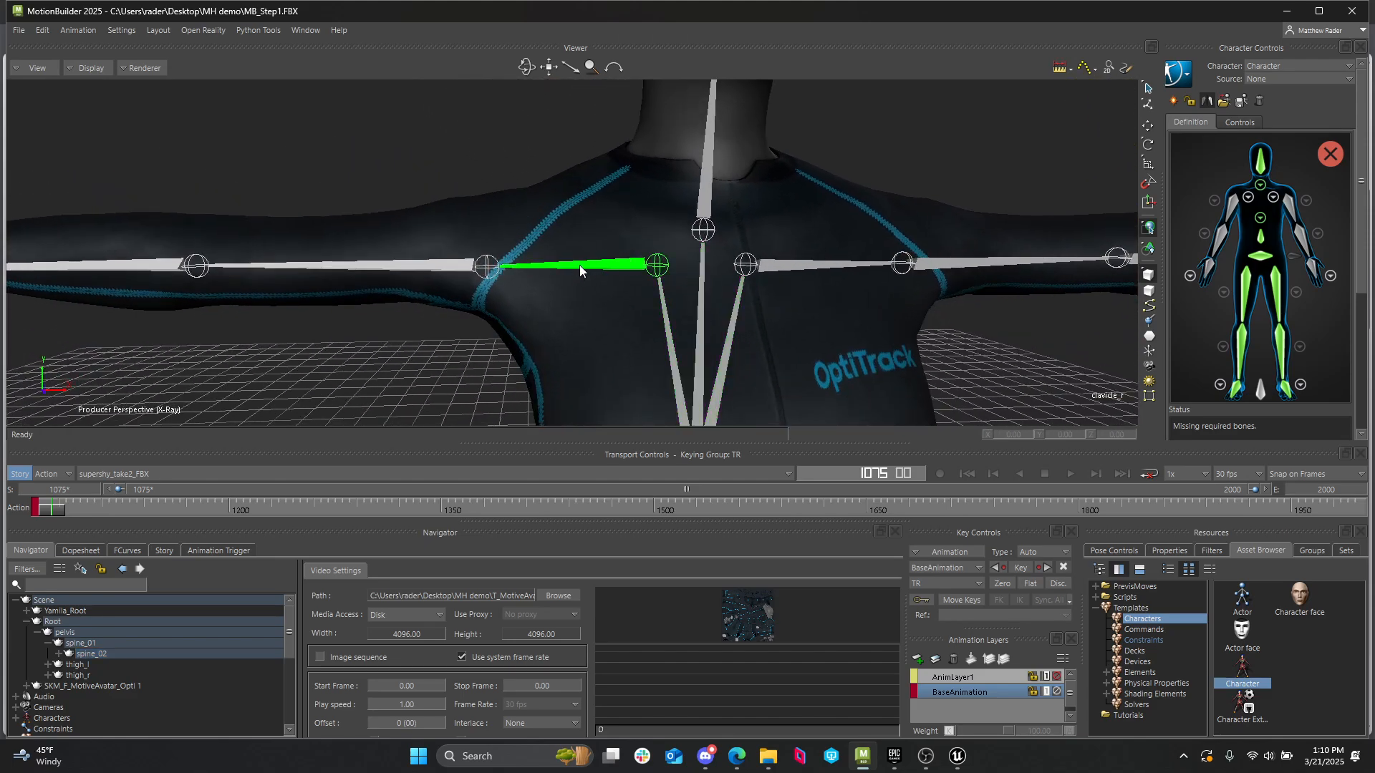
{"action": "right_click", "coordinate": [93, 621]}
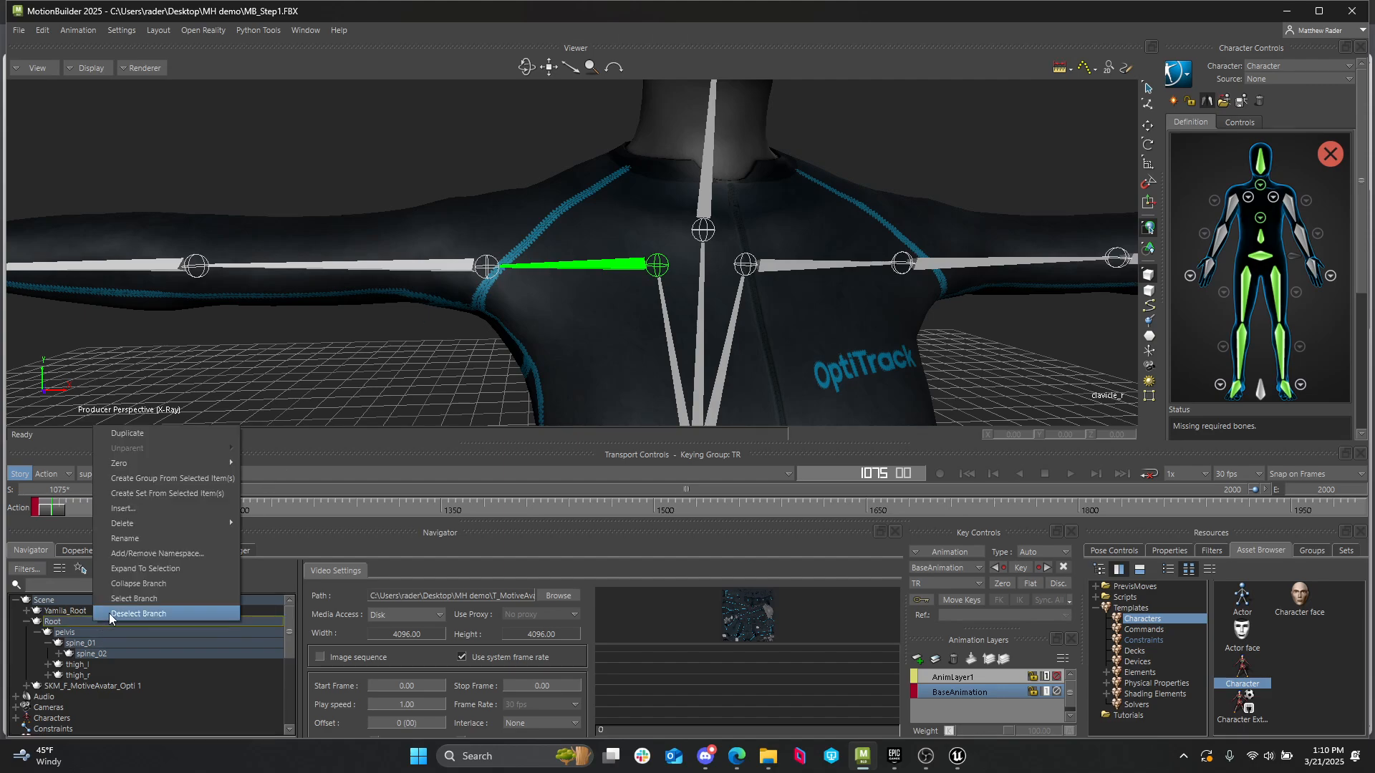
{"action": "left_click", "coordinate": [144, 569]}
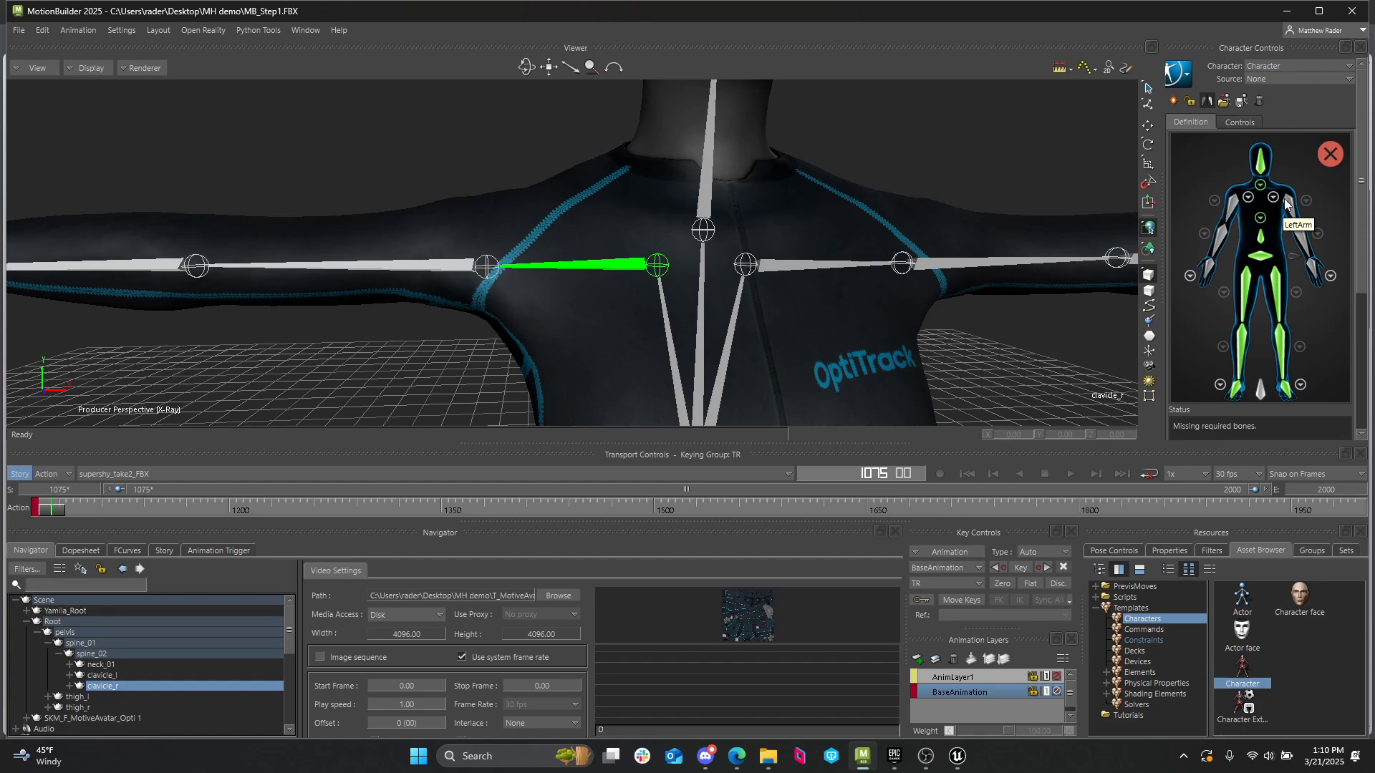
- Assign clavicle_r to the RightShoulder slot in the right shoulder view and return to the full-body definition
{"action": "scroll", "coordinate": [1249, 198], "scroll_direction": "up", "scroll_amount": 3}
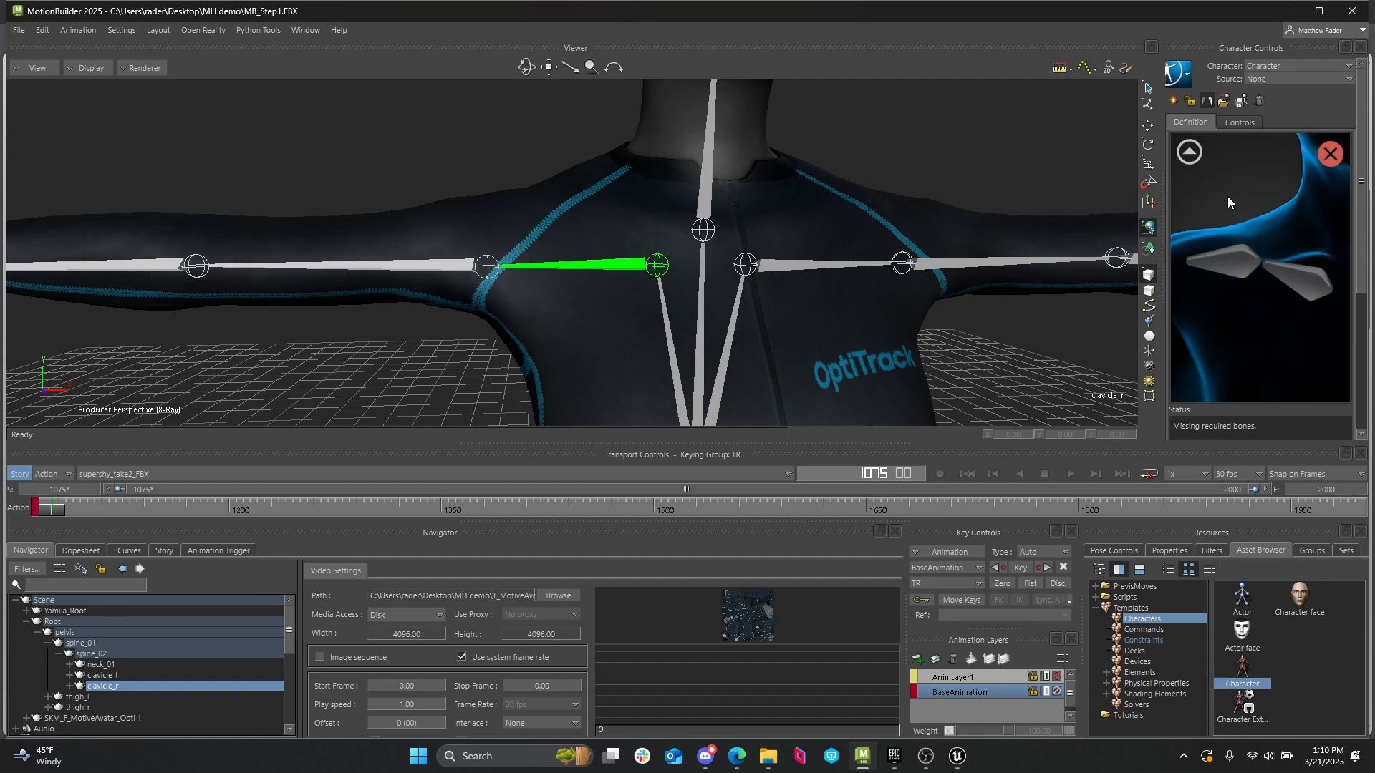
{"action": "scroll", "coordinate": [1210, 179], "scroll_direction": "down", "scroll_amount": 3}
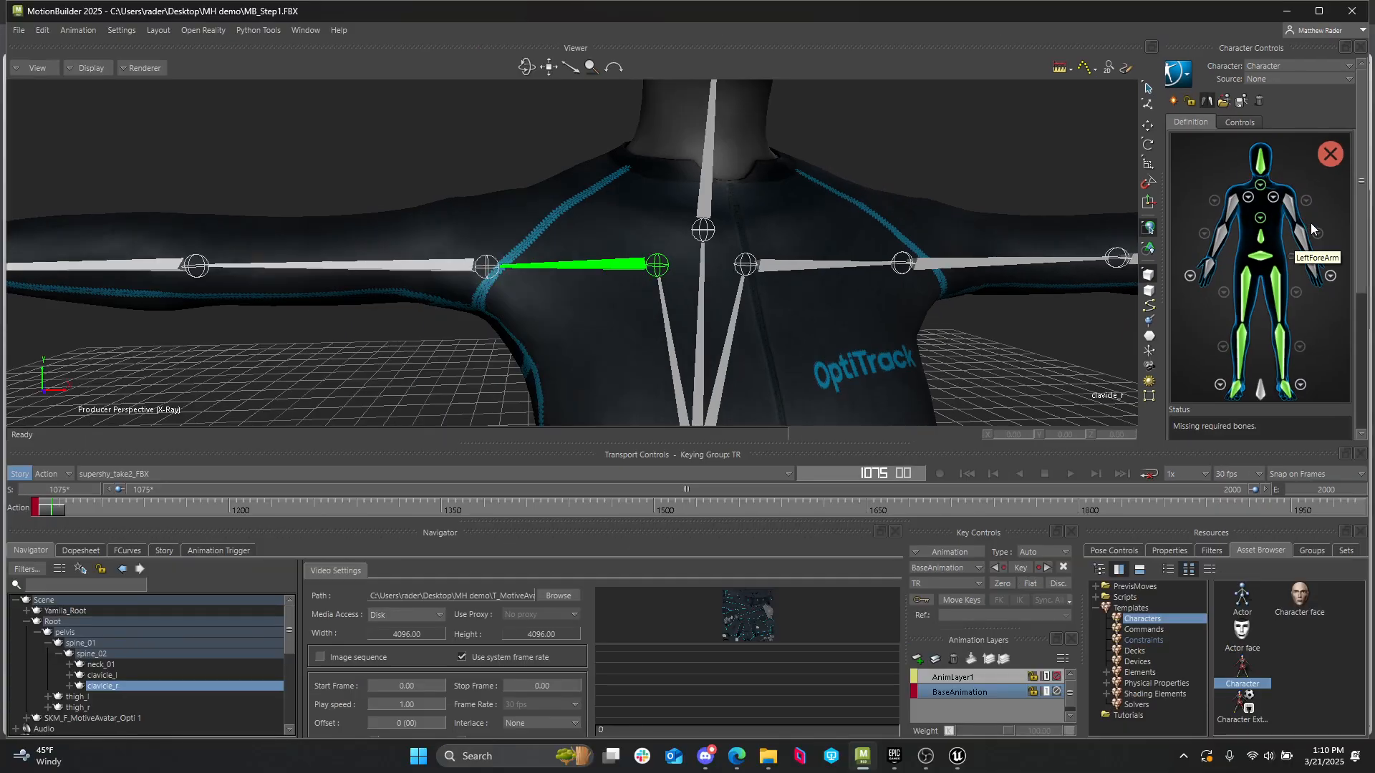
{"action": "left_click", "coordinate": [1248, 199]}
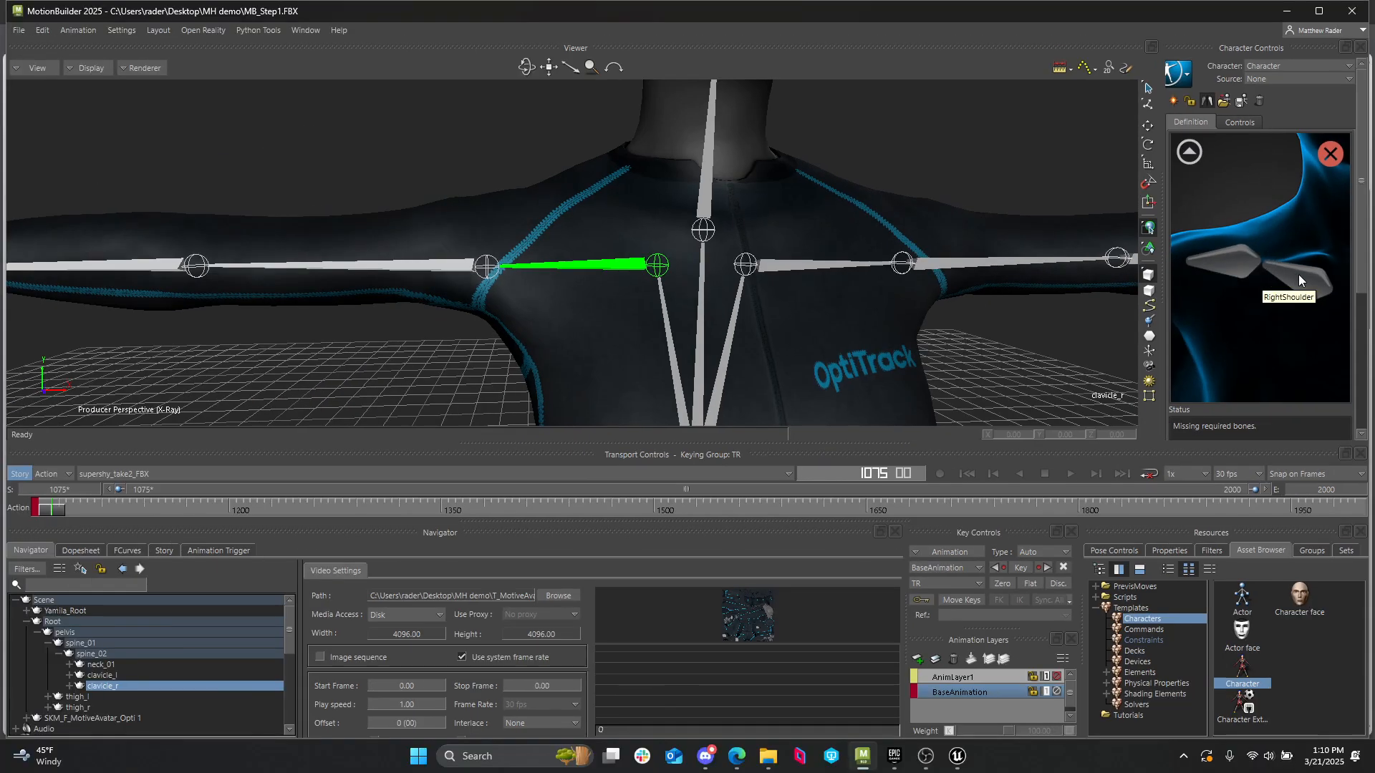
{"action": "right_click", "coordinate": [1299, 273]}
{"action": "left_click", "coordinate": [1304, 278]}
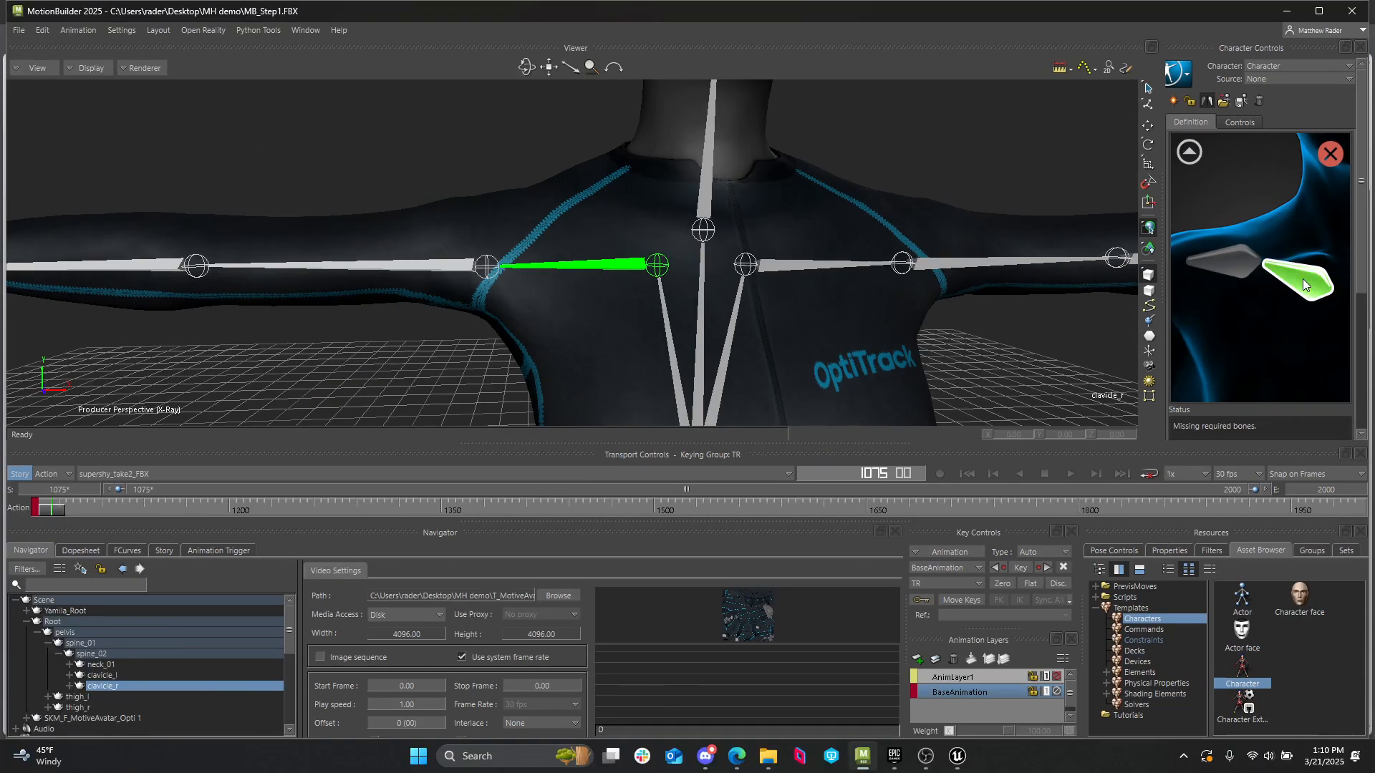
{"action": "left_click", "coordinate": [1190, 152]}
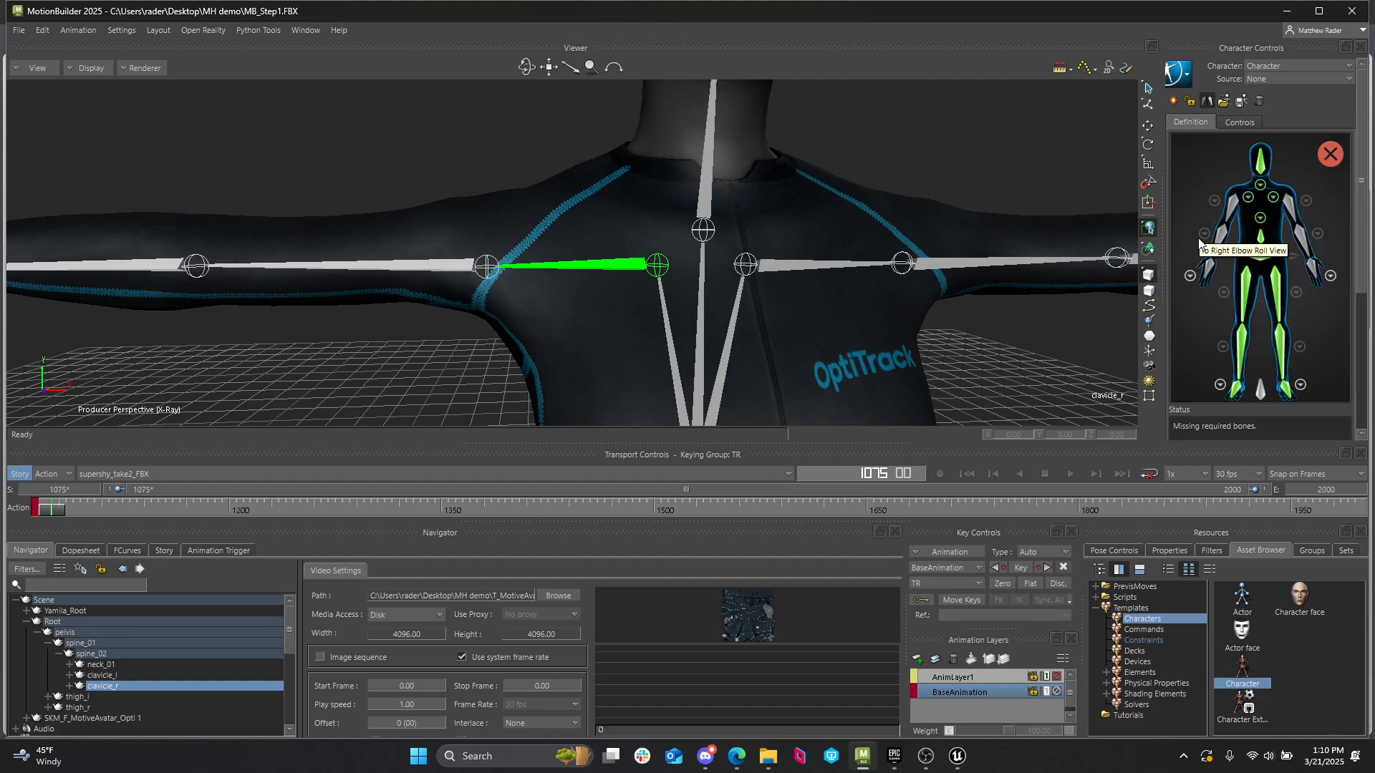
- Assign upperarm_r to the right upper arm slot and lowerarm_r to the right forearm slot of the character definition
{"action": "left_click", "coordinate": [449, 265]}
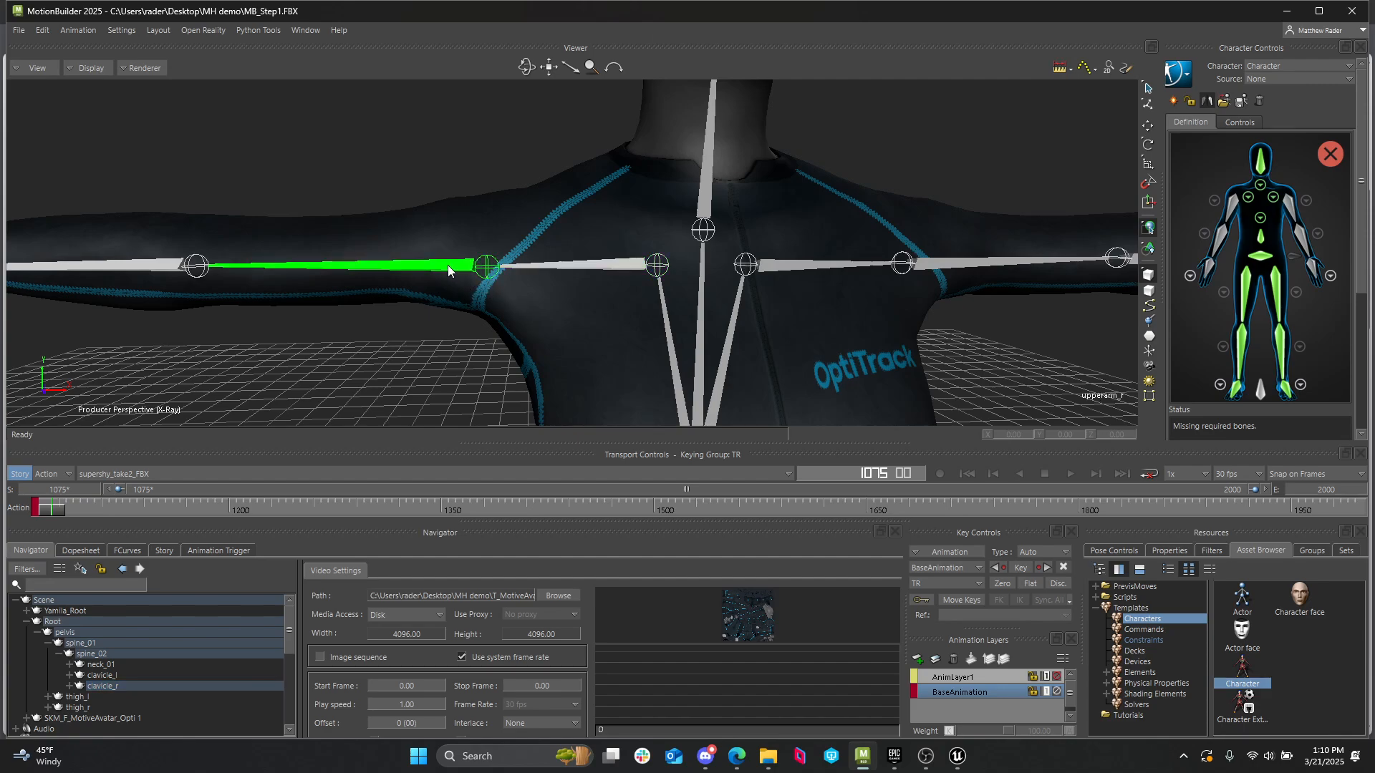
{"action": "right_click", "coordinate": [1236, 204]}
{"action": "left_click", "coordinate": [1263, 214]}
{"action": "left_click", "coordinate": [119, 265]}
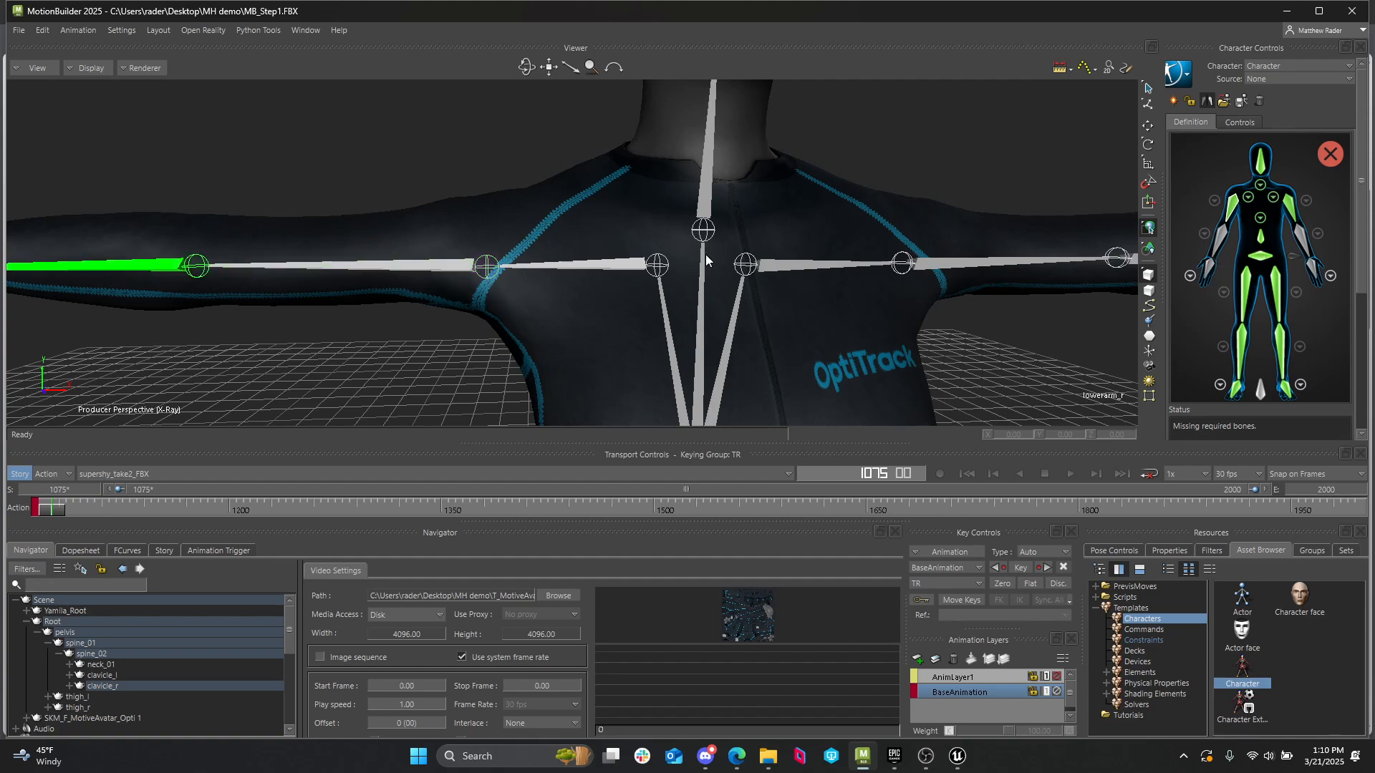
{"action": "right_click", "coordinate": [1220, 244]}
{"action": "left_click", "coordinate": [1268, 247]}
- Assign the hand_r bone to the right hand slot of the character definition
{"action": "left_click_drag", "start_coordinate": [327, 237], "coordinate": [593, 263], "text": "shift"}
{"action": "left_click", "coordinate": [617, 270]}
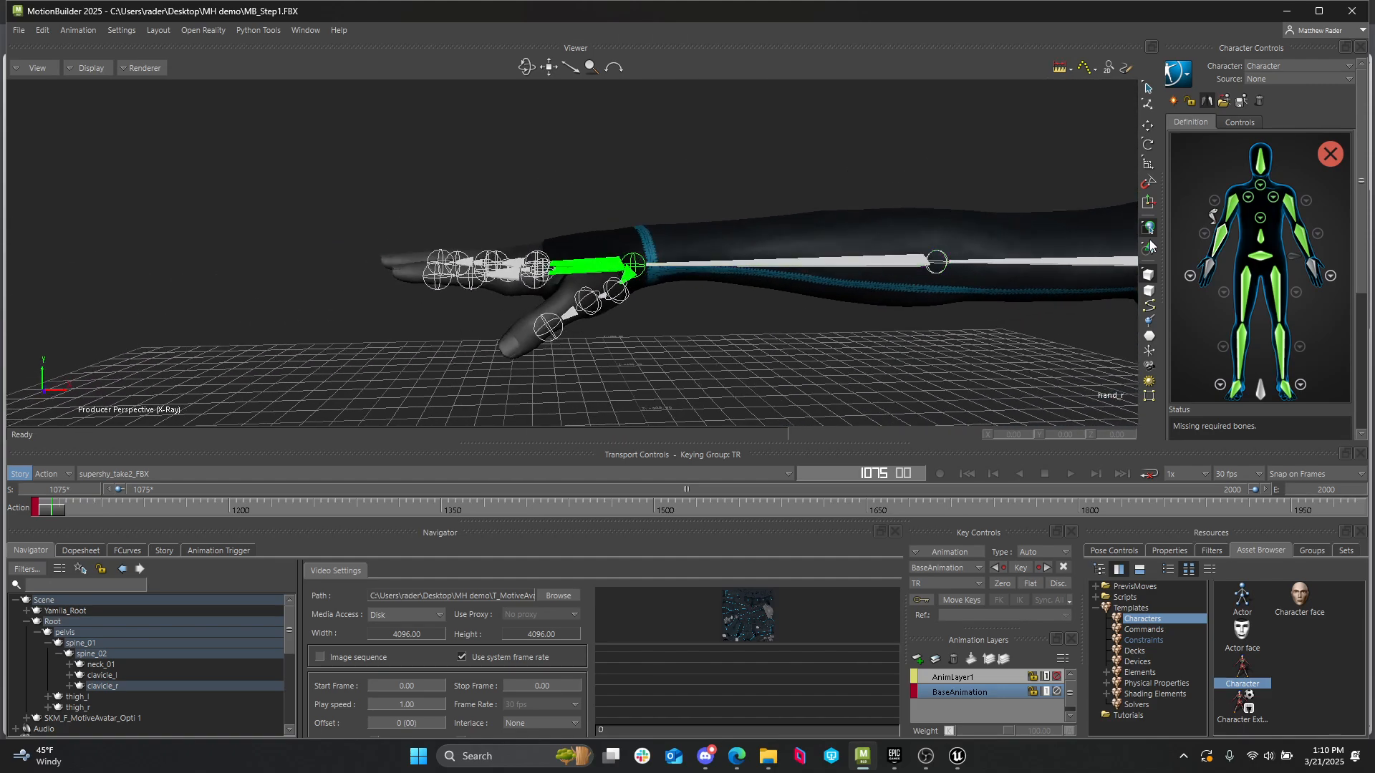
{"action": "right_click", "coordinate": [1212, 267]}
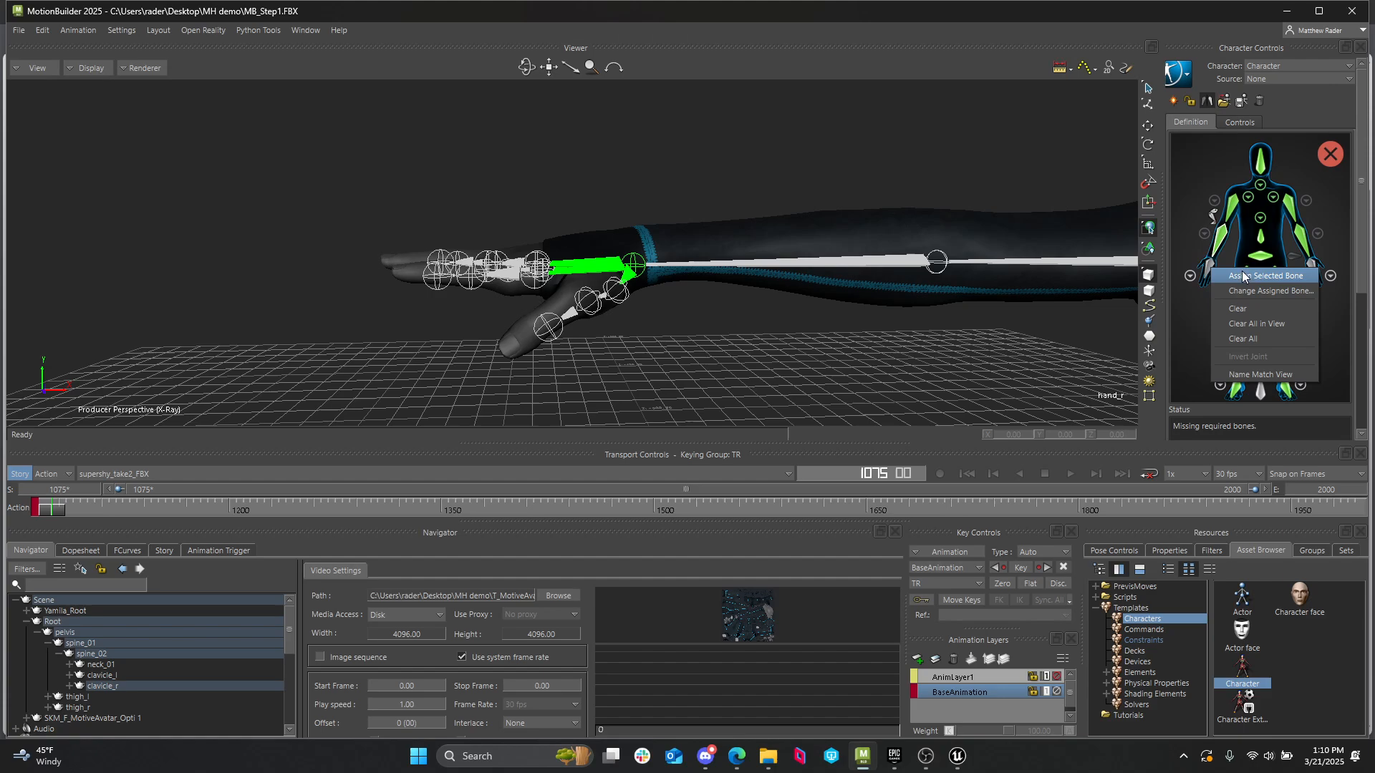
{"action": "left_click", "coordinate": [1246, 275]}
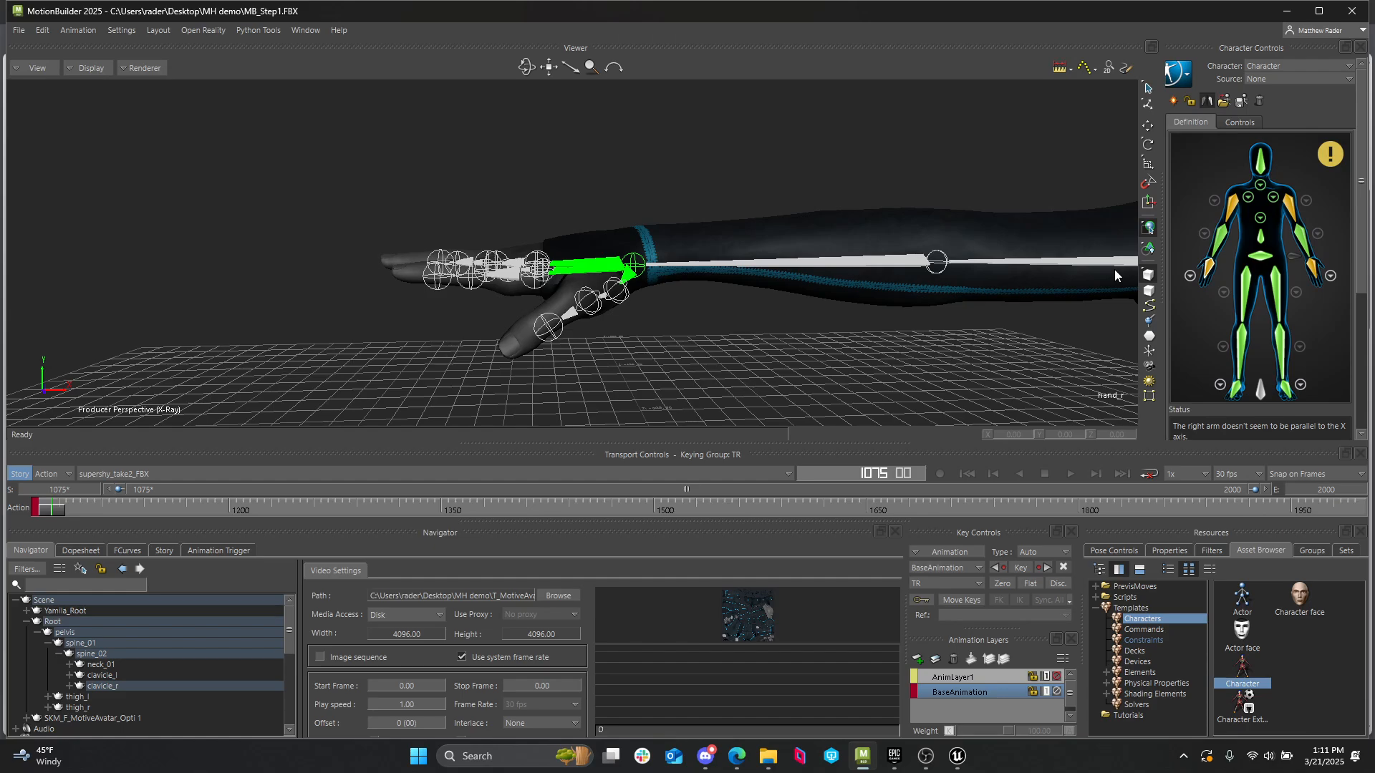
- Open the detailed right hand view of the character definition to map the finger bones
{"action": "left_click_drag", "start_coordinate": [1029, 252], "coordinate": [708, 271], "text": "alt"}
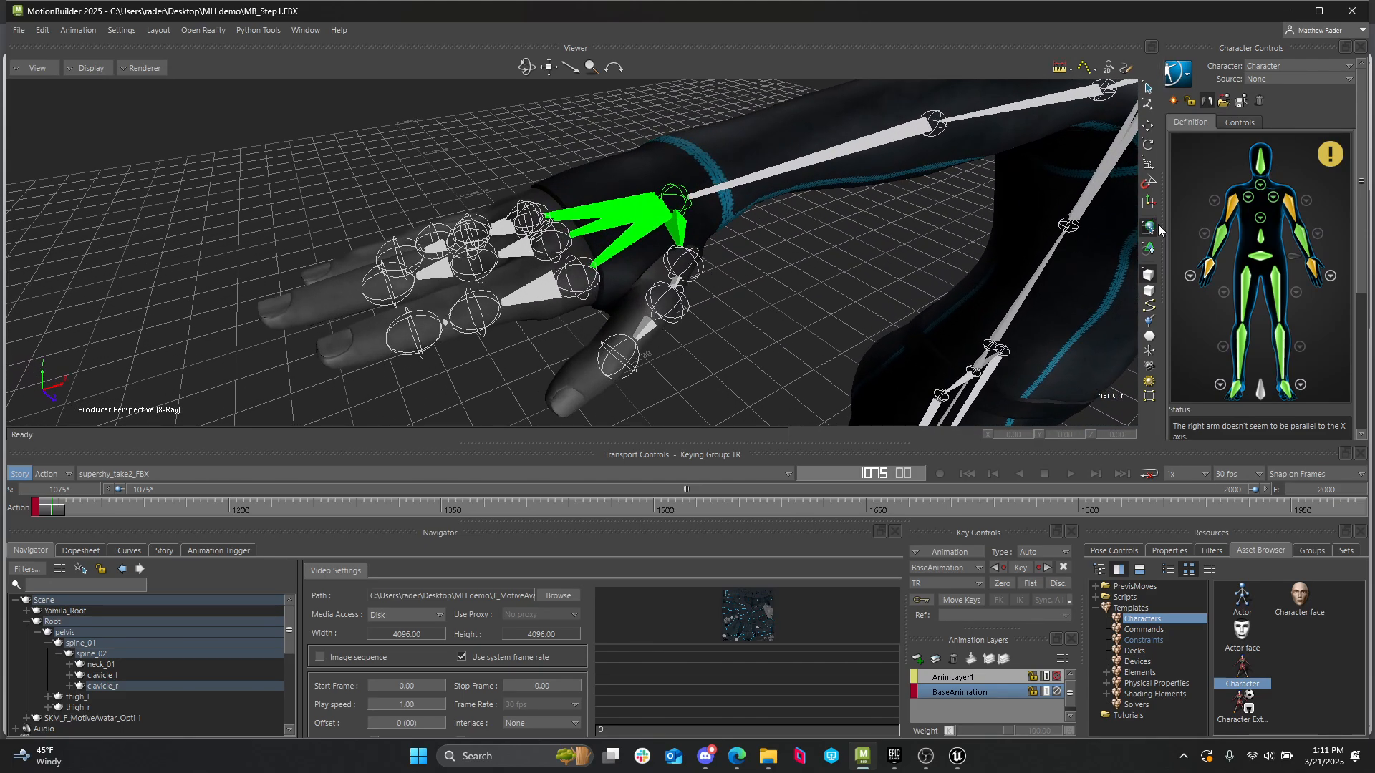
{"action": "left_click", "coordinate": [1189, 276]}
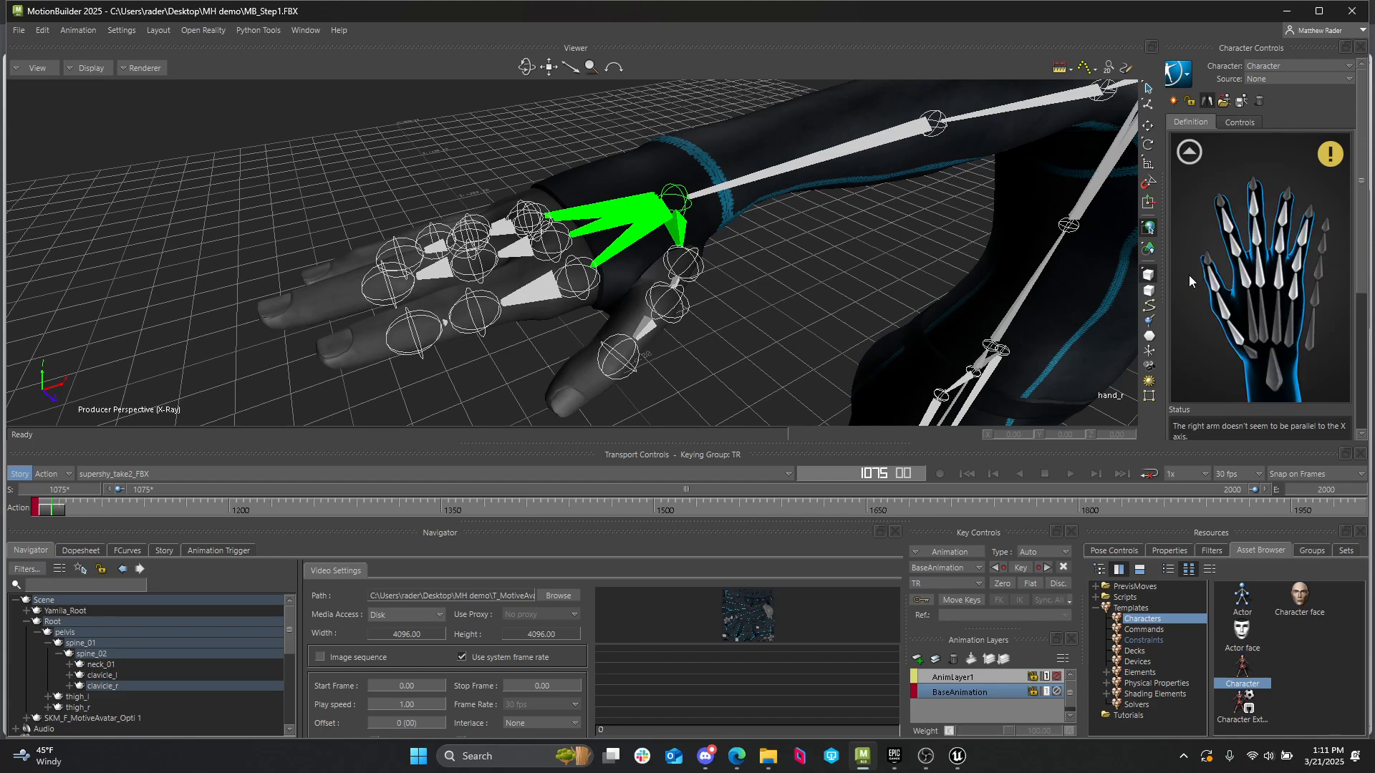
{"action": "left_click", "coordinate": [1188, 151]}
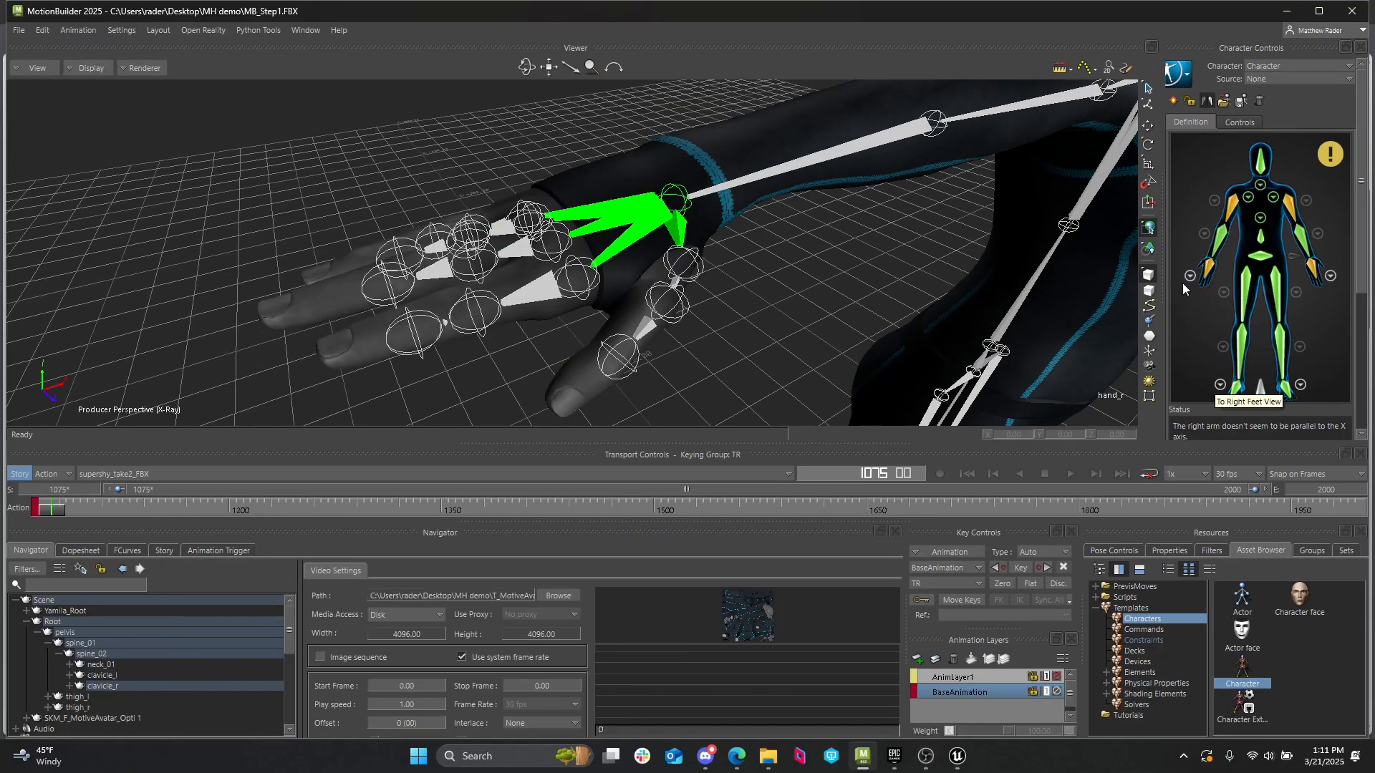
{"action": "left_click", "coordinate": [995, 403]}
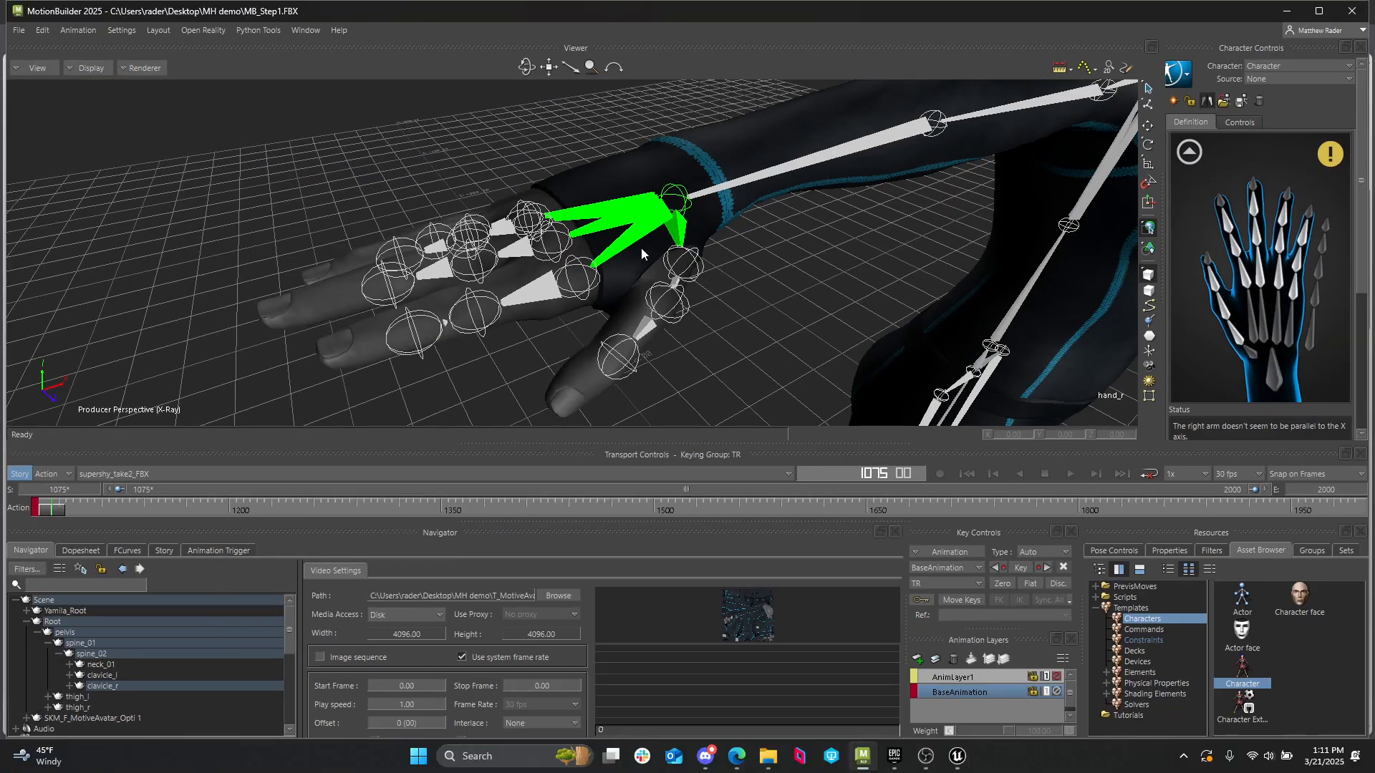
- Select the first right thumb bone, thumb_01_r, and expand the scene hierarchy down to it
{"action": "left_click", "coordinate": [693, 263]}
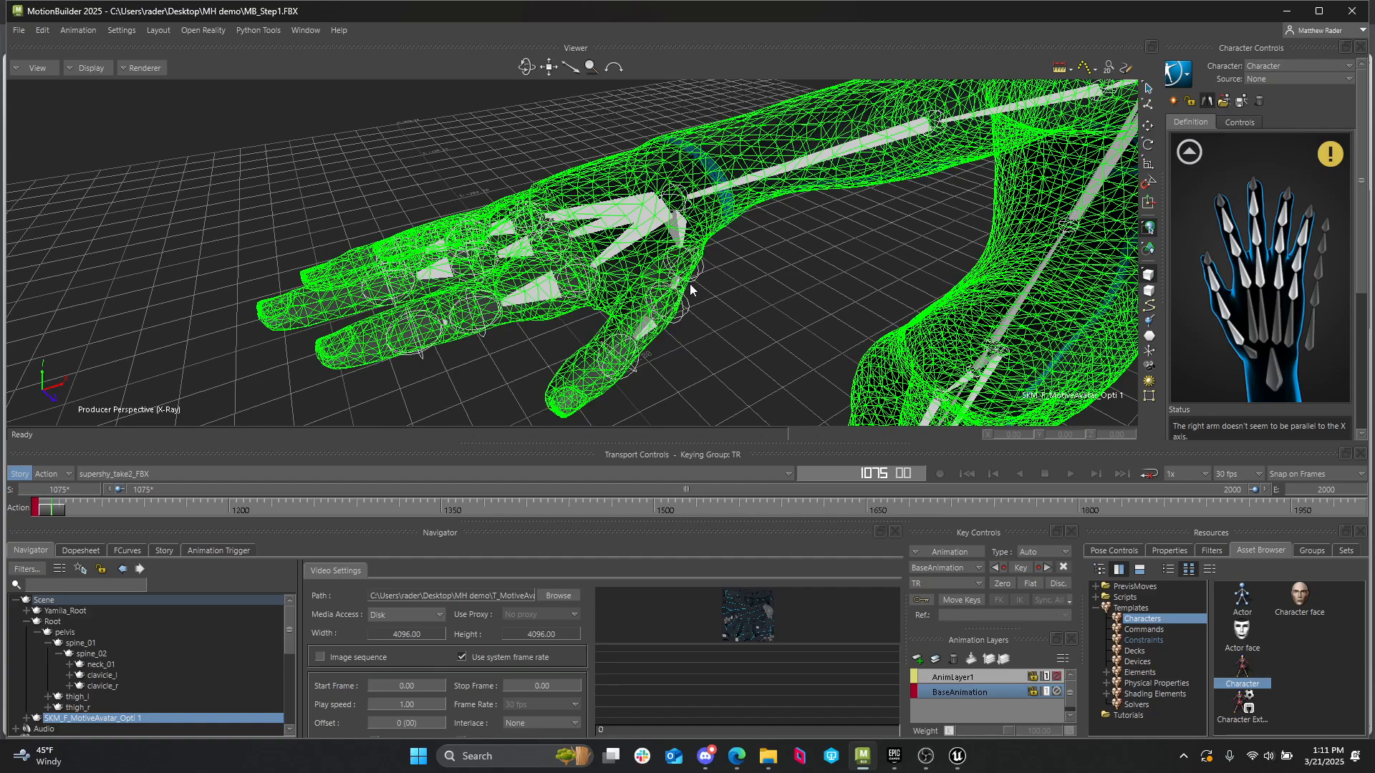
{"action": "left_click", "coordinate": [647, 234]}
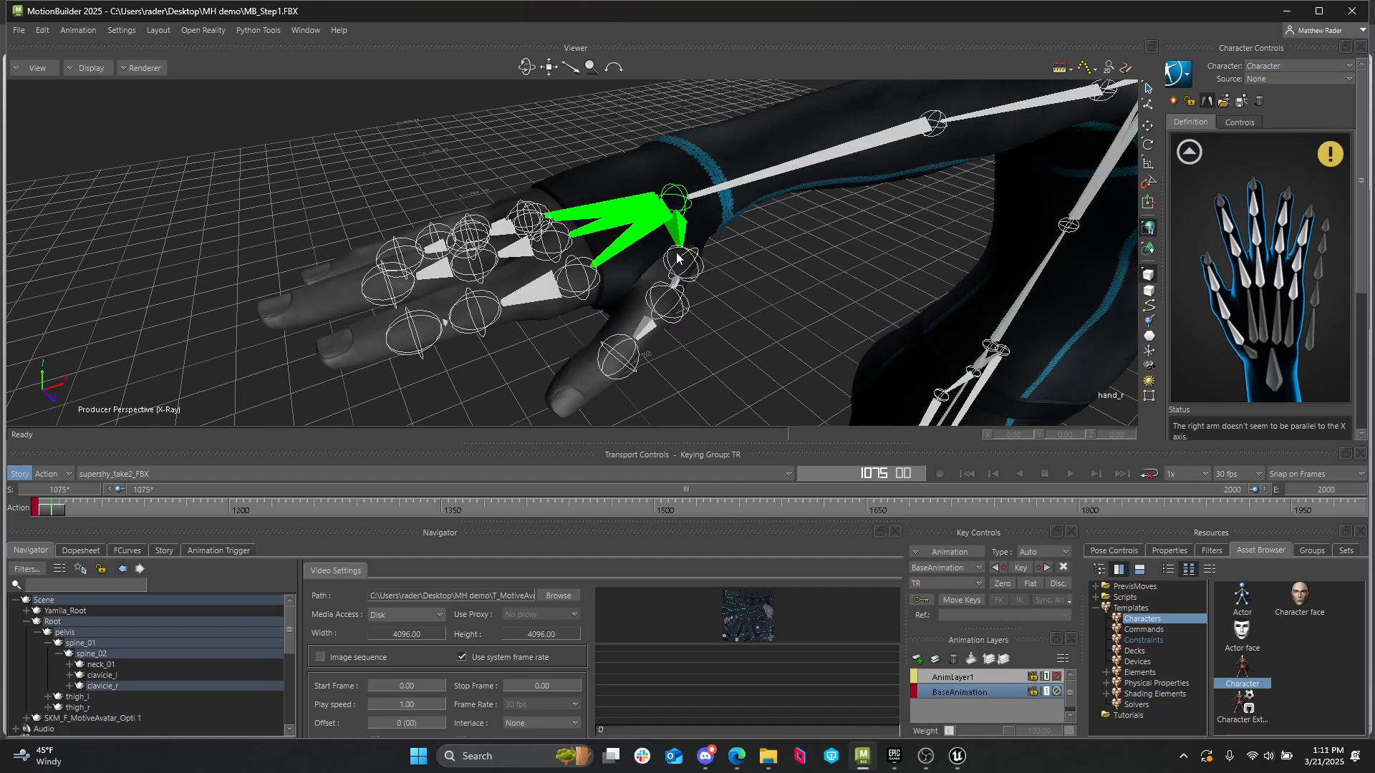
{"action": "left_click", "coordinate": [675, 282]}
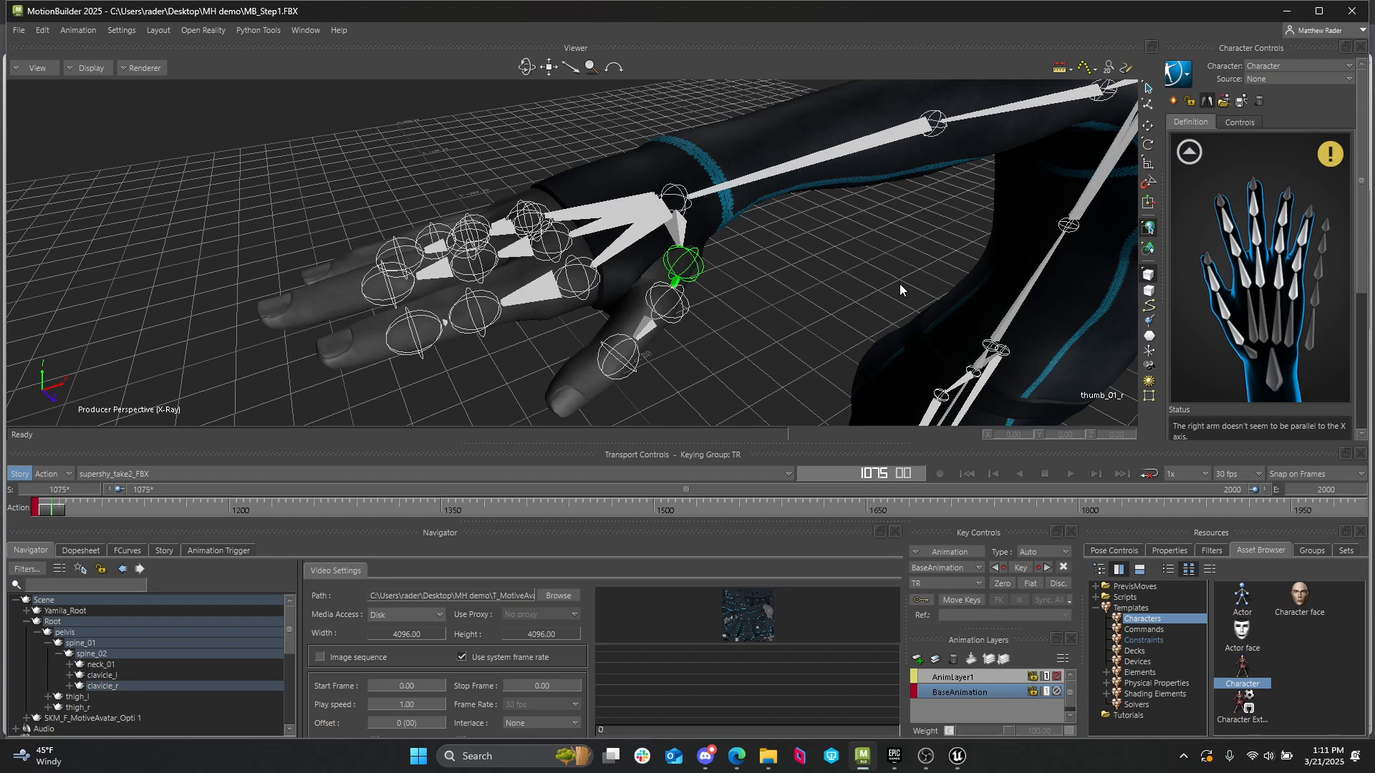
{"action": "right_click", "coordinate": [76, 621]}
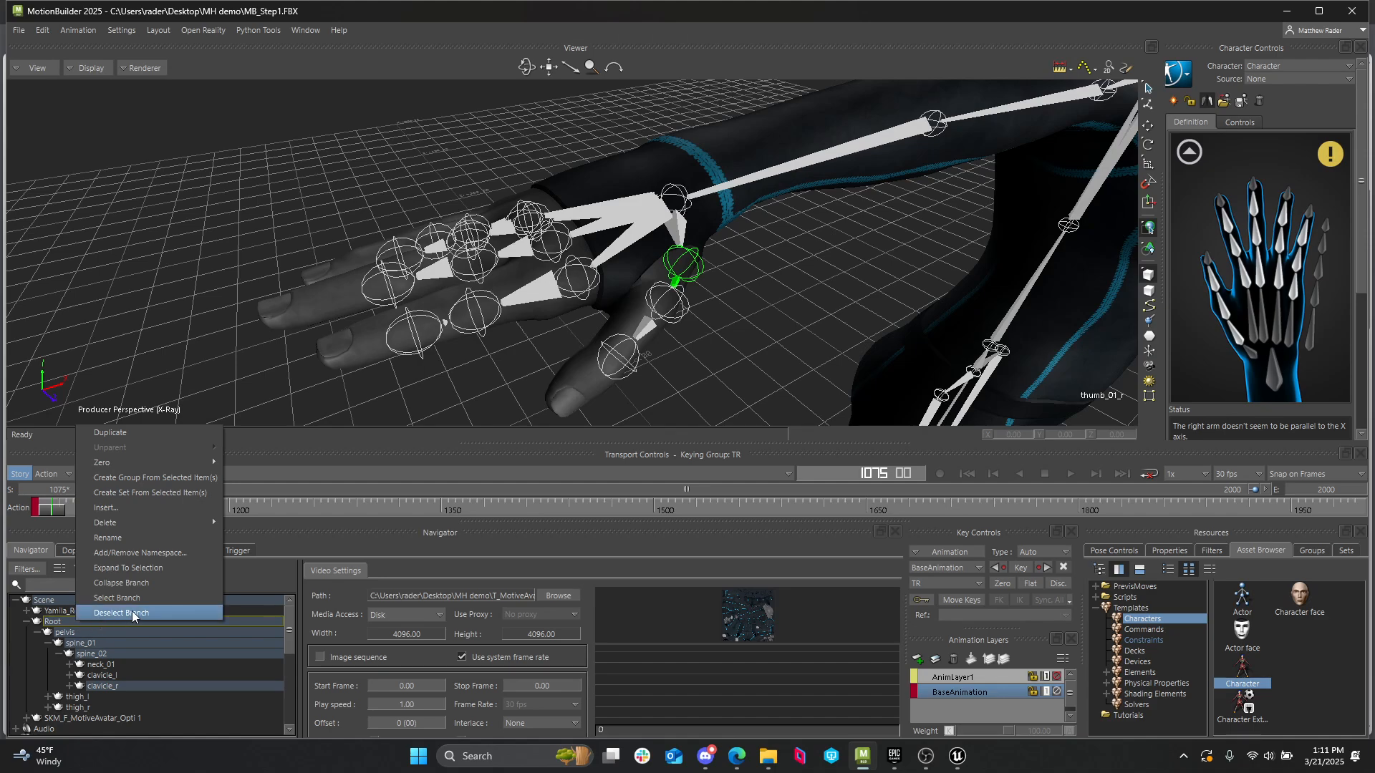
{"action": "left_click", "coordinate": [129, 568]}
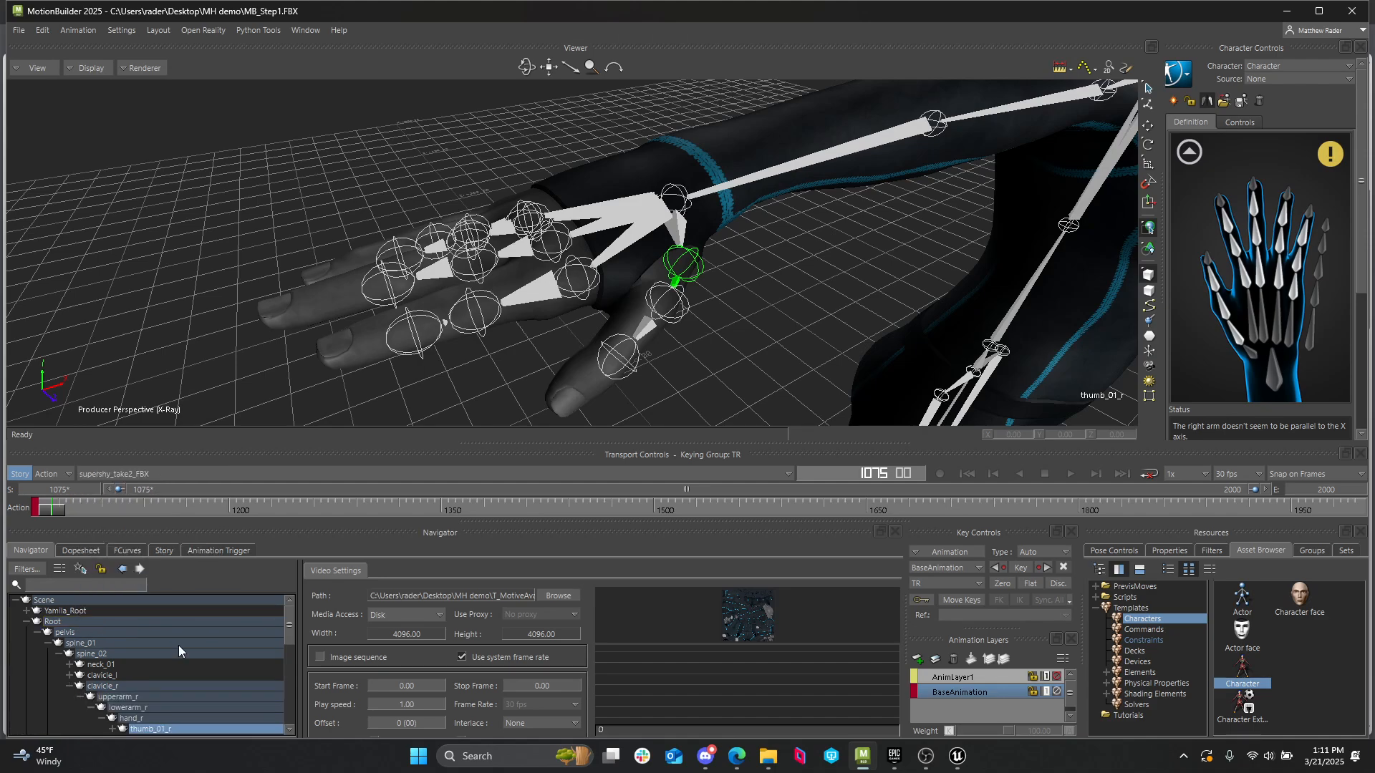
- Expand thumb_01_r in the scene hierarchy and assign it to the base slot of the right thumb
{"action": "scroll", "coordinate": [178, 646], "scroll_direction": "down", "scroll_amount": 3}
{"action": "left_click", "coordinate": [112, 697]}
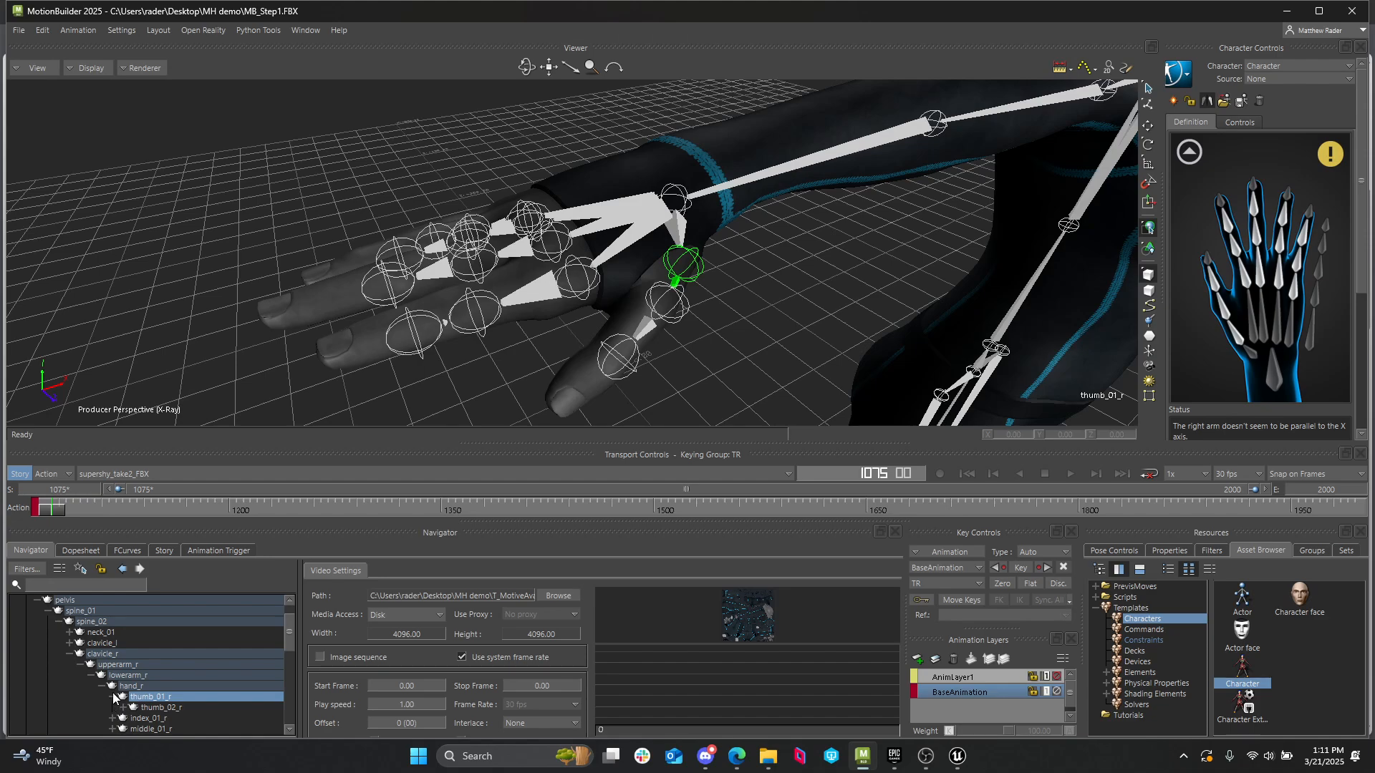
{"action": "scroll", "coordinate": [115, 698], "scroll_direction": "down", "scroll_amount": 1}
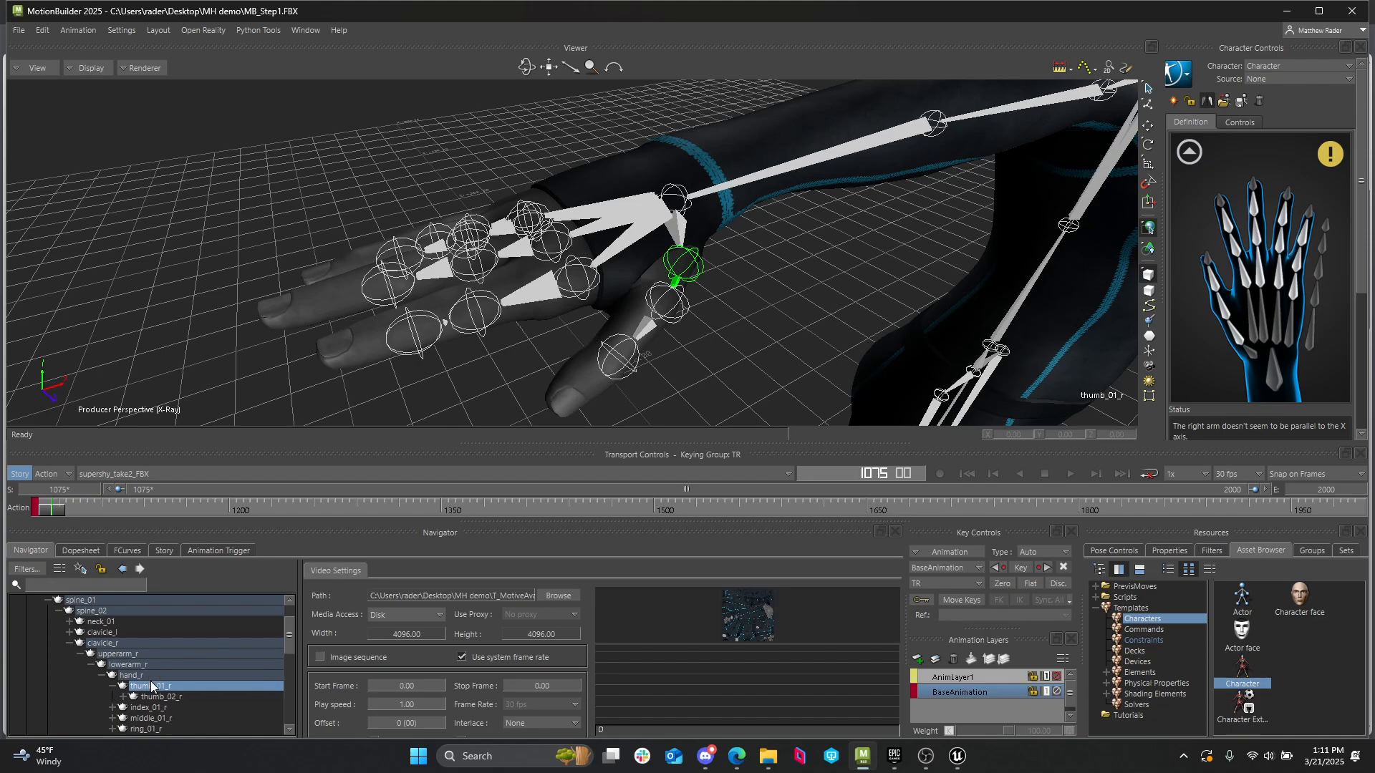
{"action": "right_click", "coordinate": [1234, 336]}
{"action": "left_click", "coordinate": [1251, 342]}
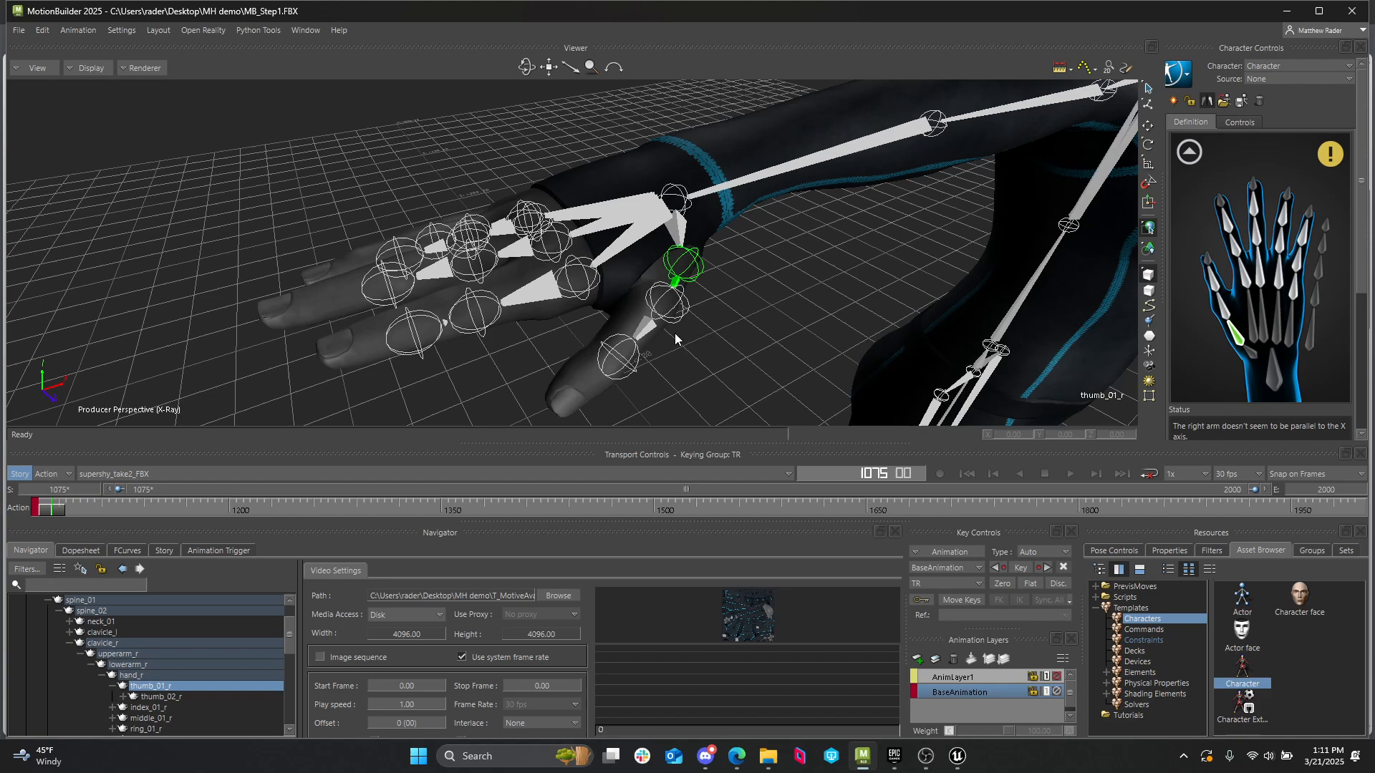
- Assign thumb_02_r to the middle slot and thumb_03_r to the tip slot of the right thumb
{"action": "left_click", "coordinate": [642, 333]}
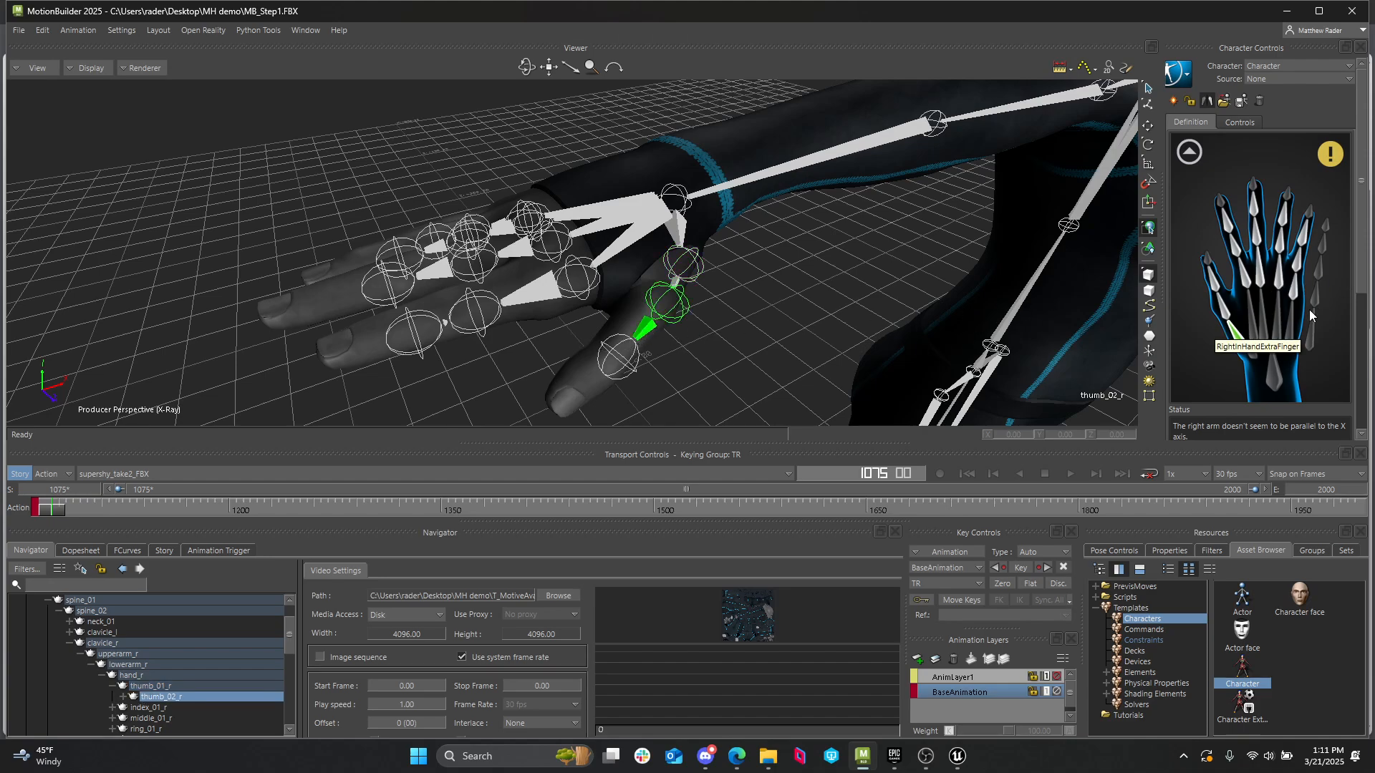
{"action": "right_click", "coordinate": [1220, 311]}
{"action": "left_click", "coordinate": [1261, 322]}
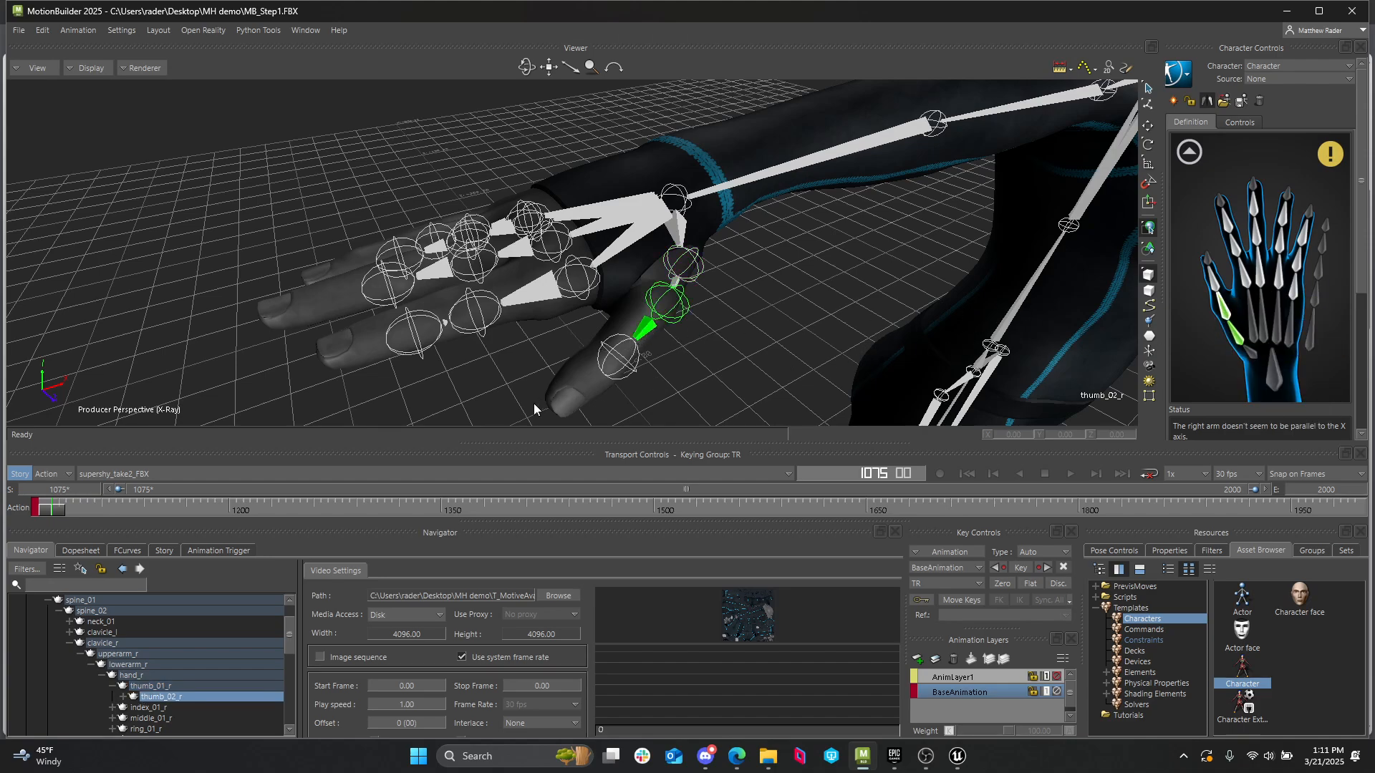
{"action": "left_click", "coordinate": [123, 697]}
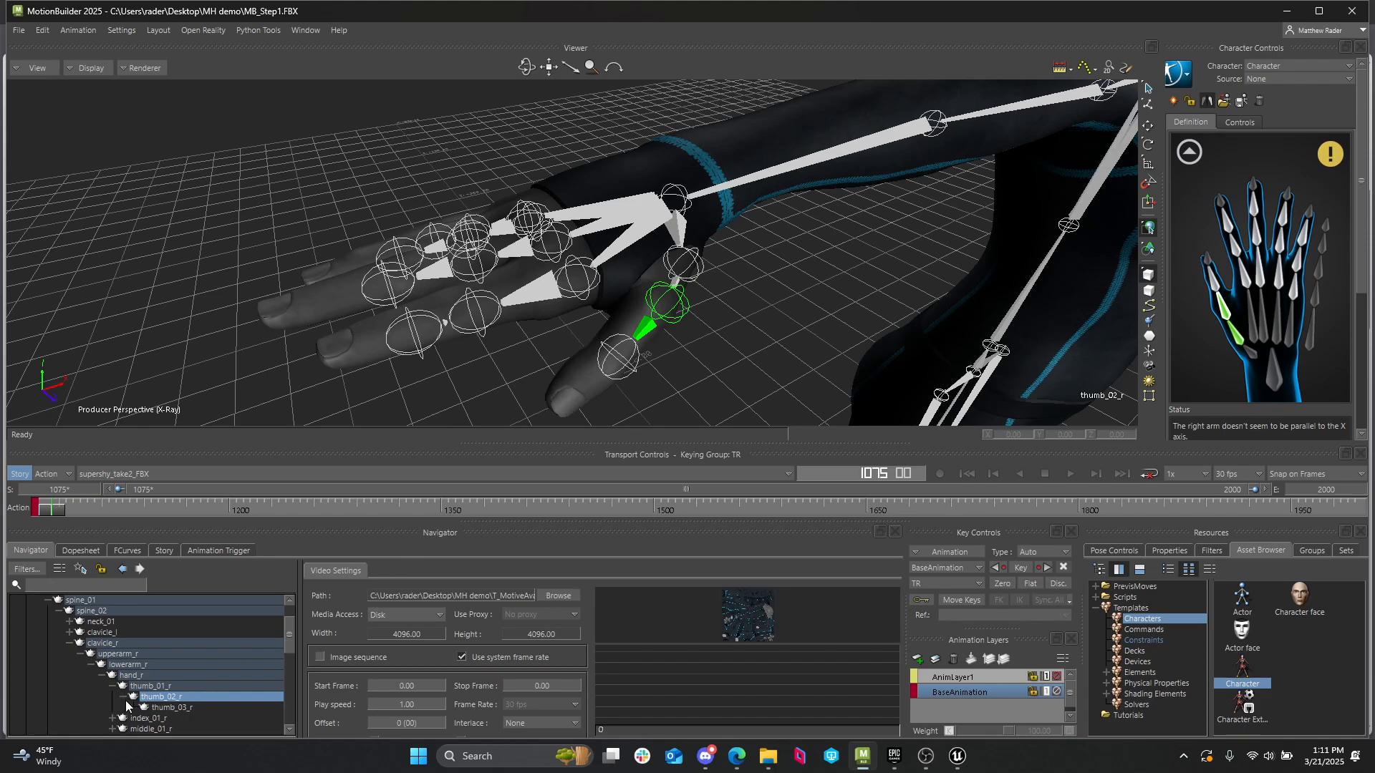
{"action": "left_click", "coordinate": [161, 708]}
{"action": "right_click", "coordinate": [1210, 280]}
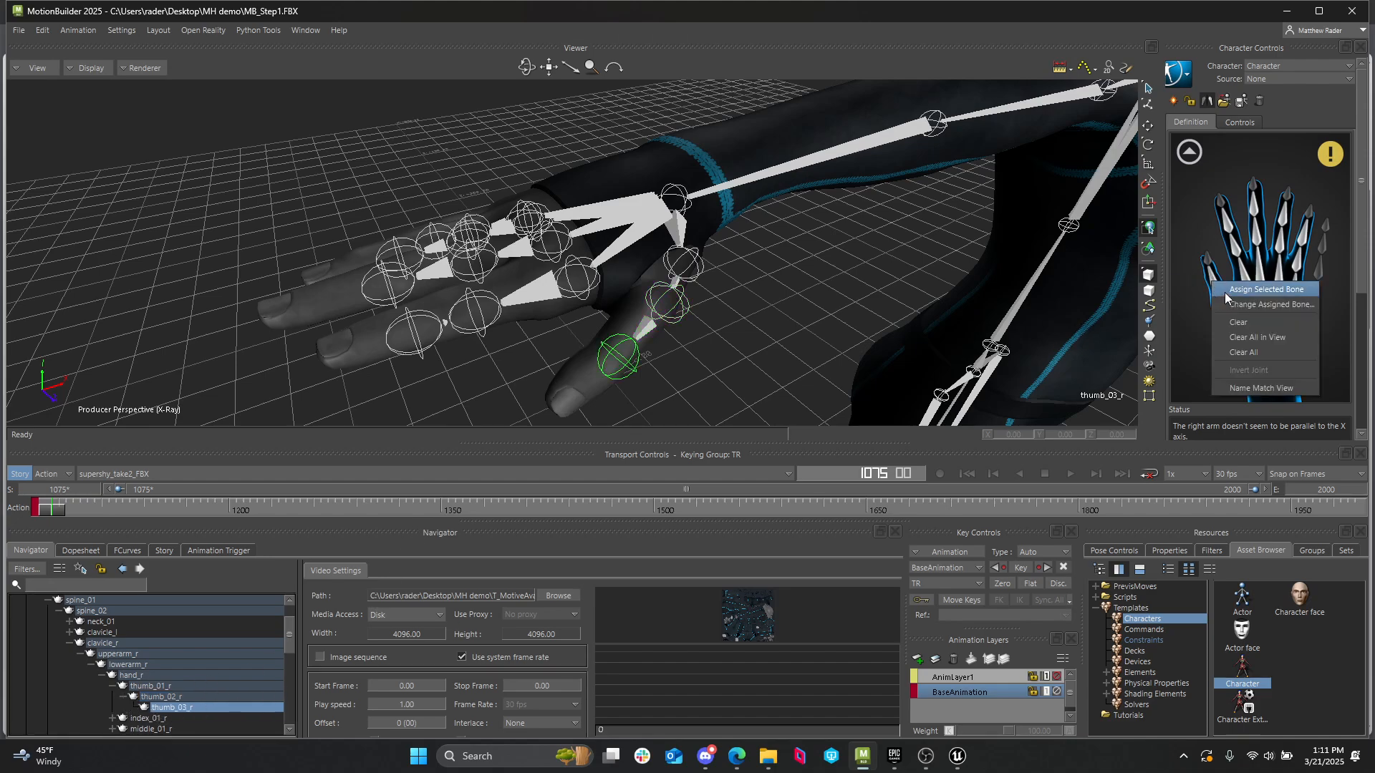
{"action": "left_click", "coordinate": [1250, 296]}
- Expand the right index finger chain in the scene hierarchy and assign index_01_r to the finger's base slot
{"action": "scroll", "coordinate": [136, 720], "scroll_direction": "down", "scroll_amount": 1}
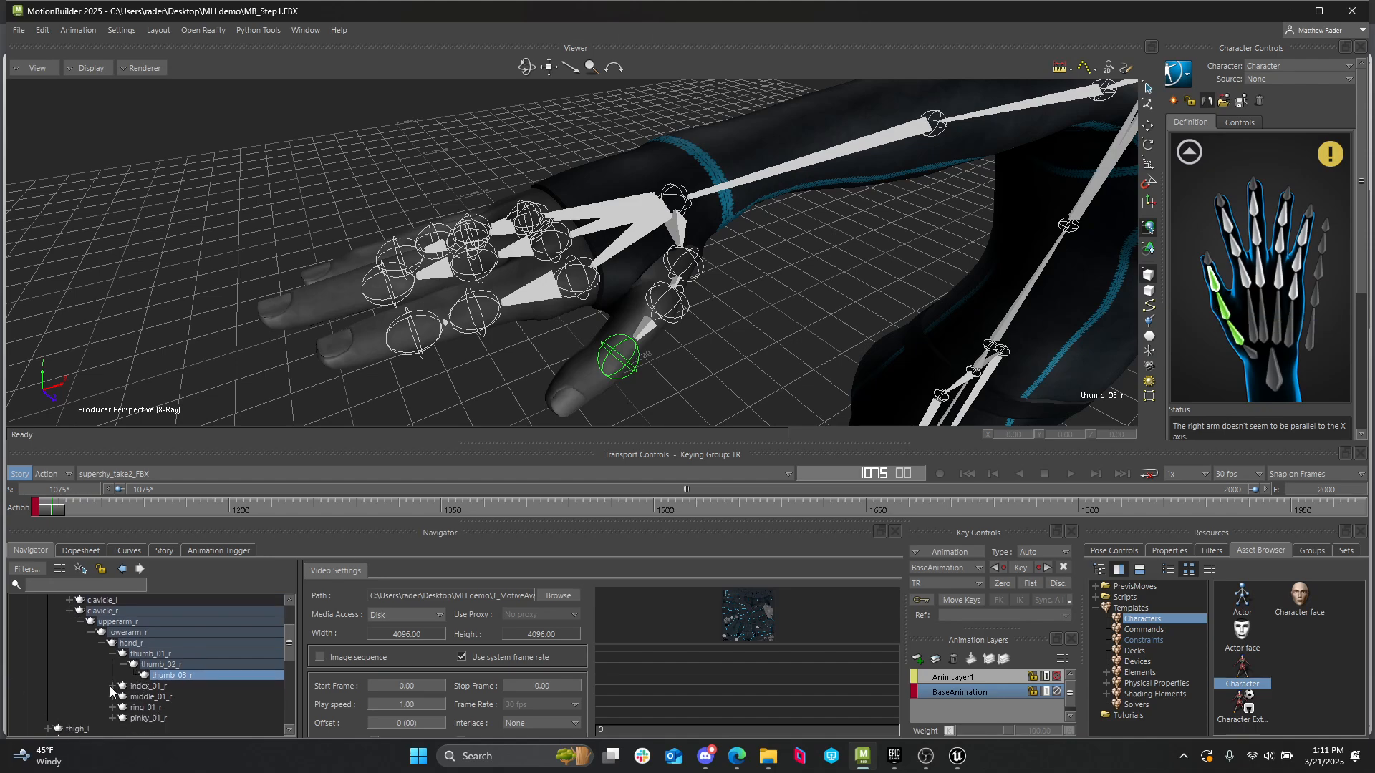
{"action": "left_click", "coordinate": [113, 686]}
{"action": "left_click", "coordinate": [123, 697]}
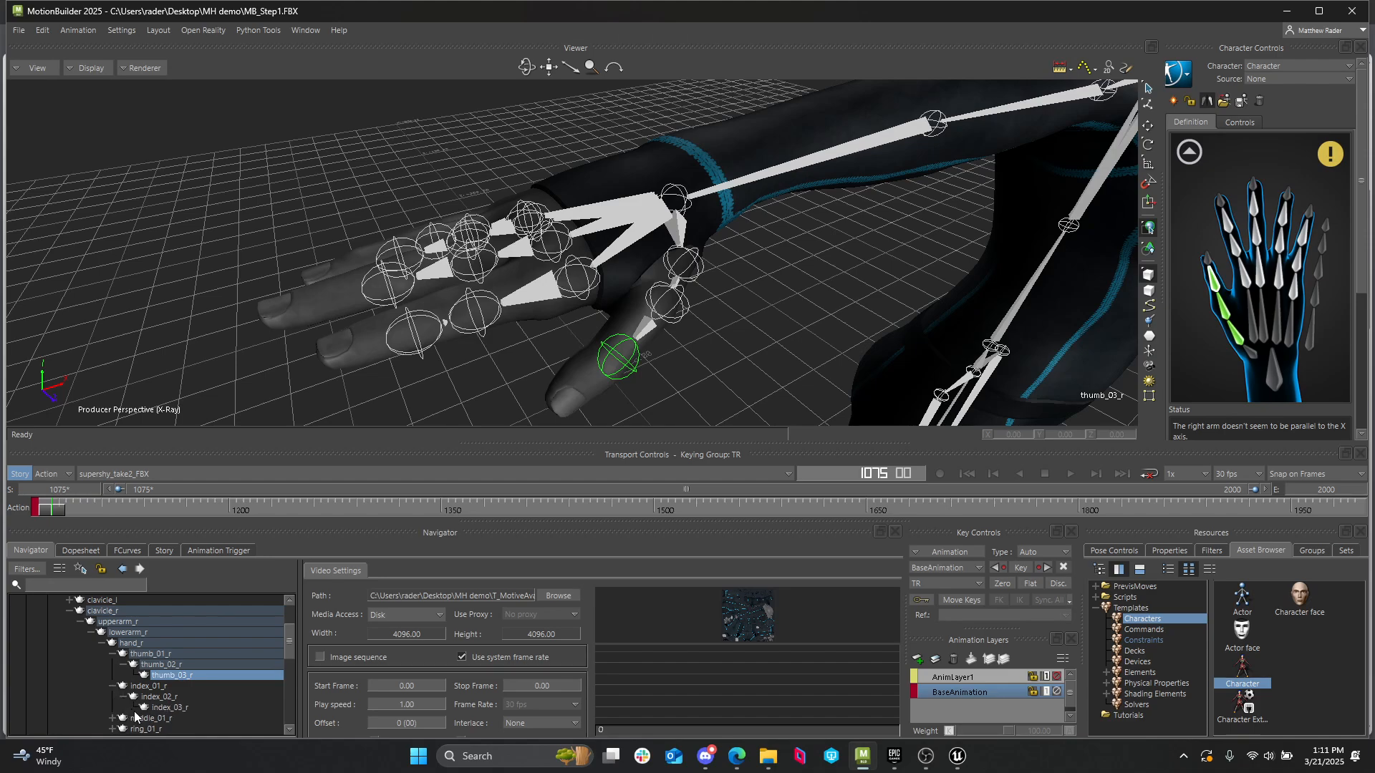
{"action": "left_click", "coordinate": [148, 686]}
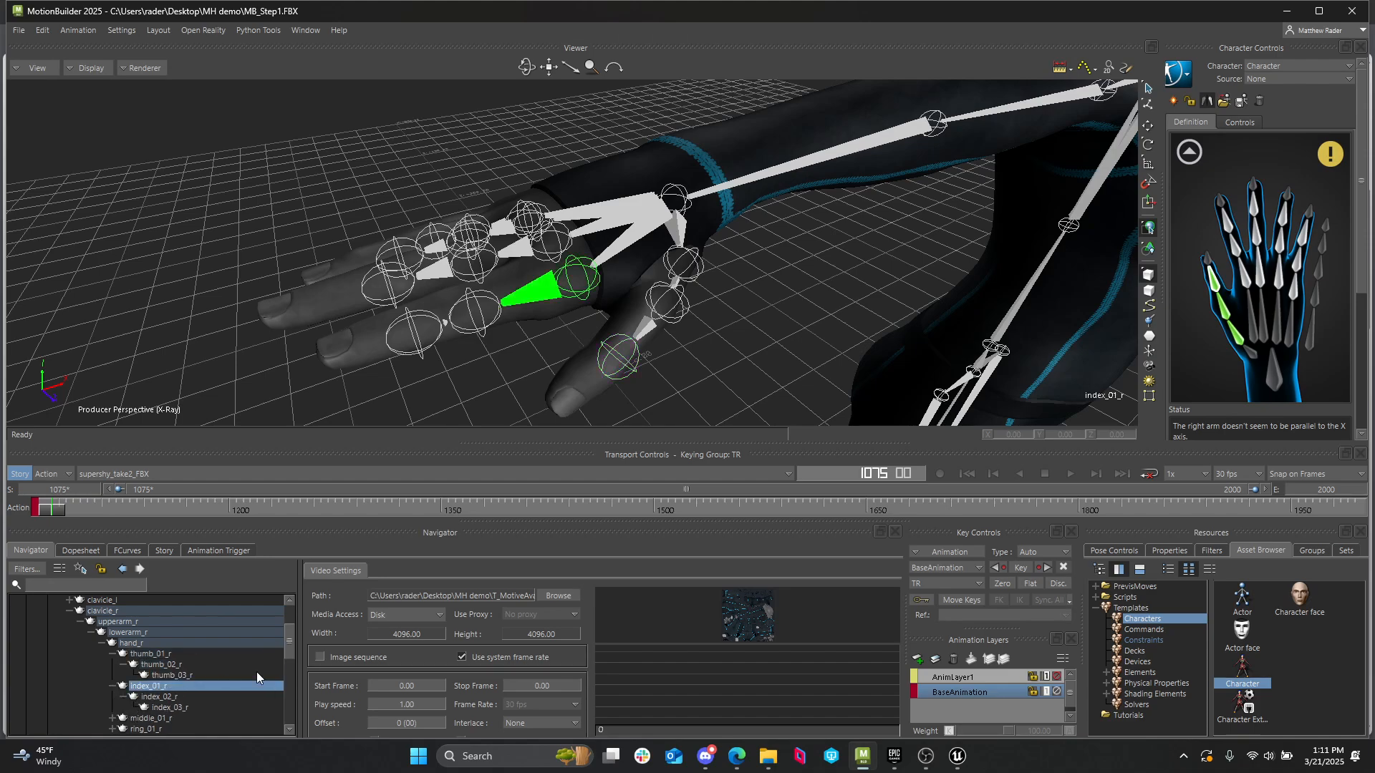
- Assign index_02_r to the middle slot and index_03_r to the tip slot of the right index finger
{"action": "left_click", "coordinate": [181, 692]}
{"action": "right_click", "coordinate": [1236, 254]}
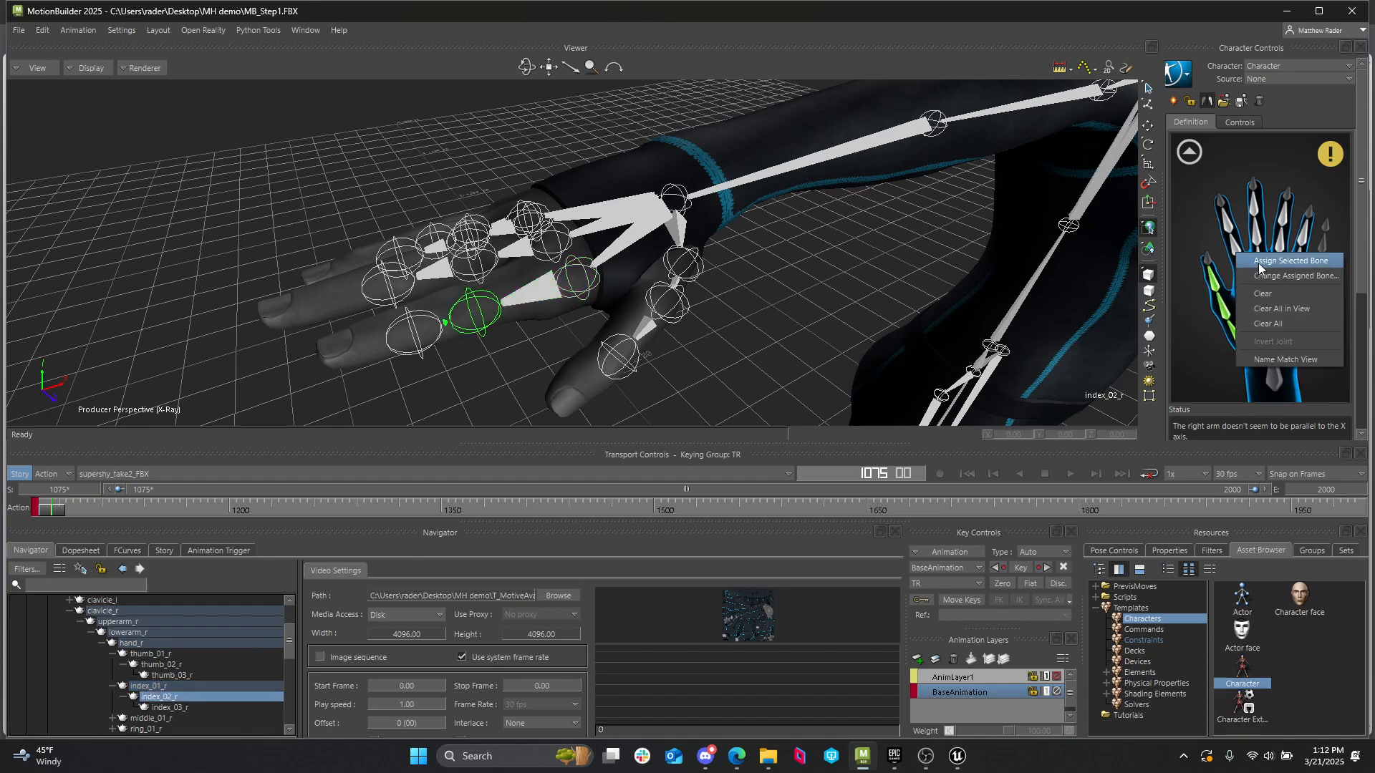
{"action": "left_click", "coordinate": [1259, 262]}
{"action": "left_click", "coordinate": [170, 707]}
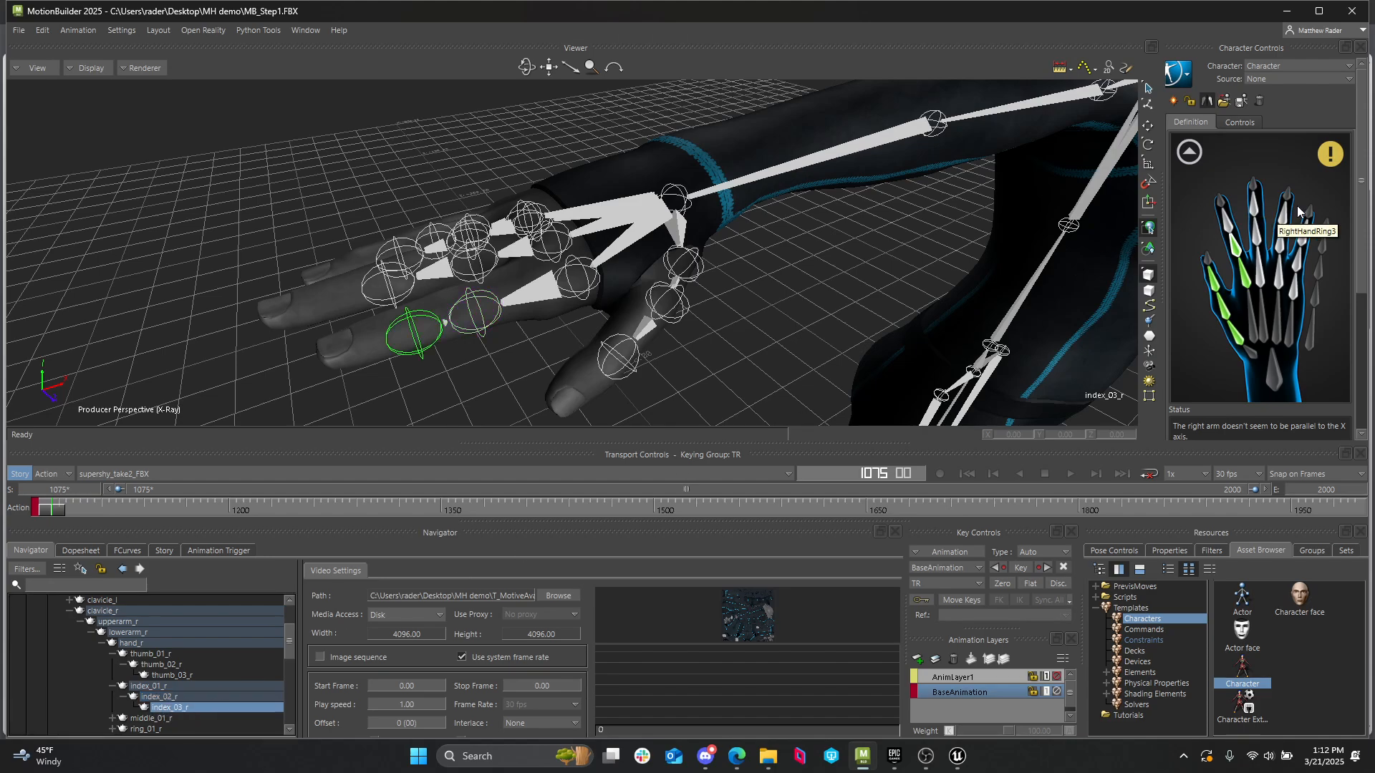
{"action": "right_click", "coordinate": [1224, 215]}
{"action": "left_click", "coordinate": [1253, 231]}
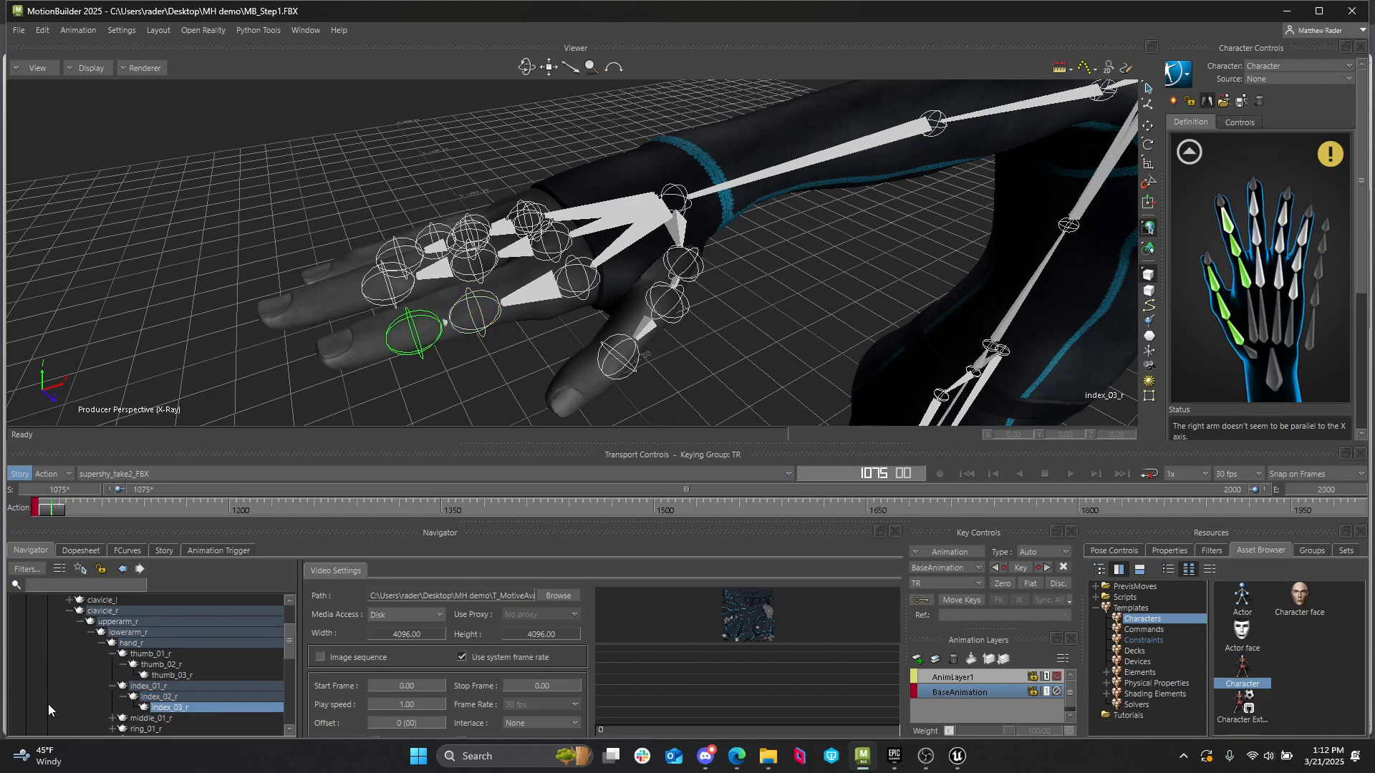
- Expand the right middle finger chain in the scene hierarchy and assign middle_01_r to the finger's base slot
{"action": "scroll", "coordinate": [49, 703], "scroll_direction": "down", "scroll_amount": 1}
{"action": "left_click", "coordinate": [112, 697]}
{"action": "left_click", "coordinate": [125, 708]}
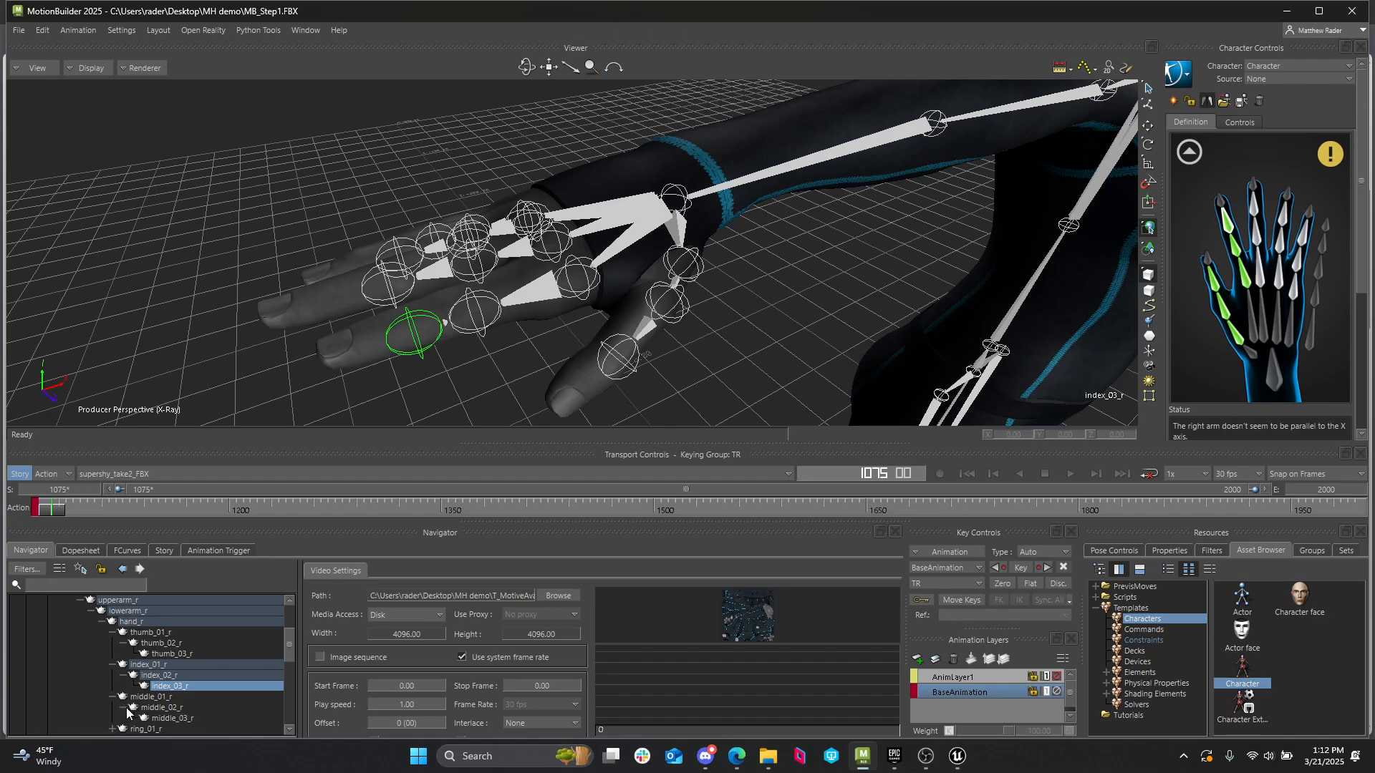
{"action": "left_click", "coordinate": [159, 697]}
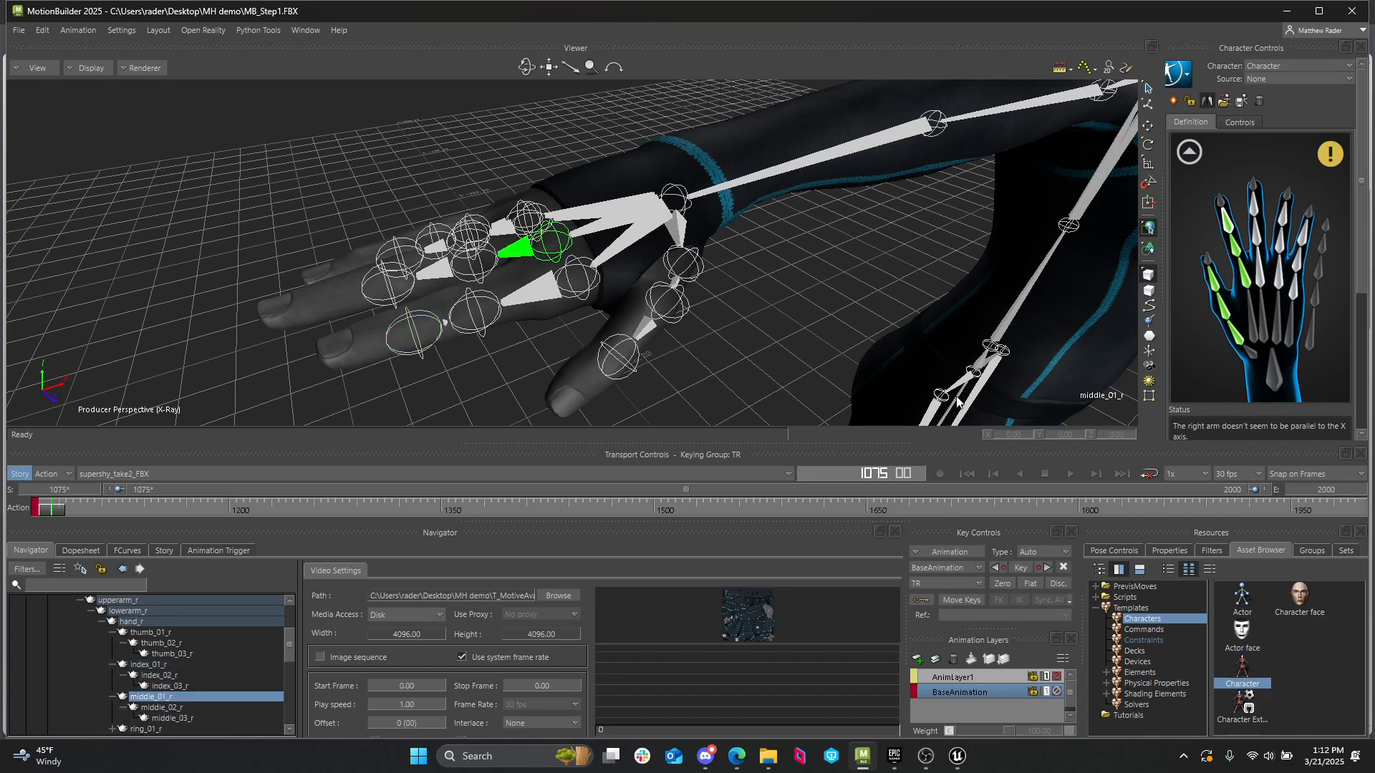
{"action": "right_click", "coordinate": [1269, 279]}
{"action": "left_click", "coordinate": [1296, 295]}
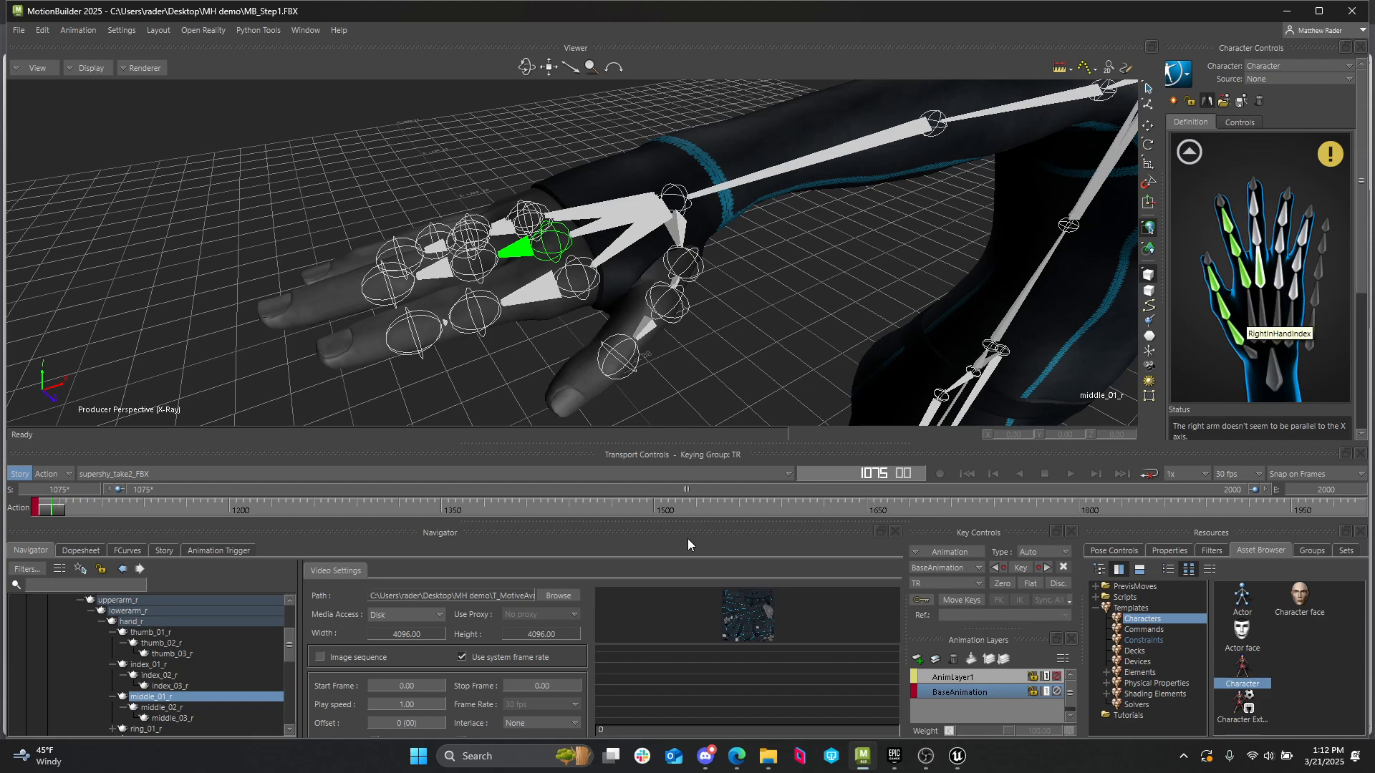
- Assign middle_02_r to the middle slot and middle_03_r to the tip slot of the right middle finger
{"action": "left_click", "coordinate": [171, 707]}
{"action": "right_click", "coordinate": [1261, 234]}
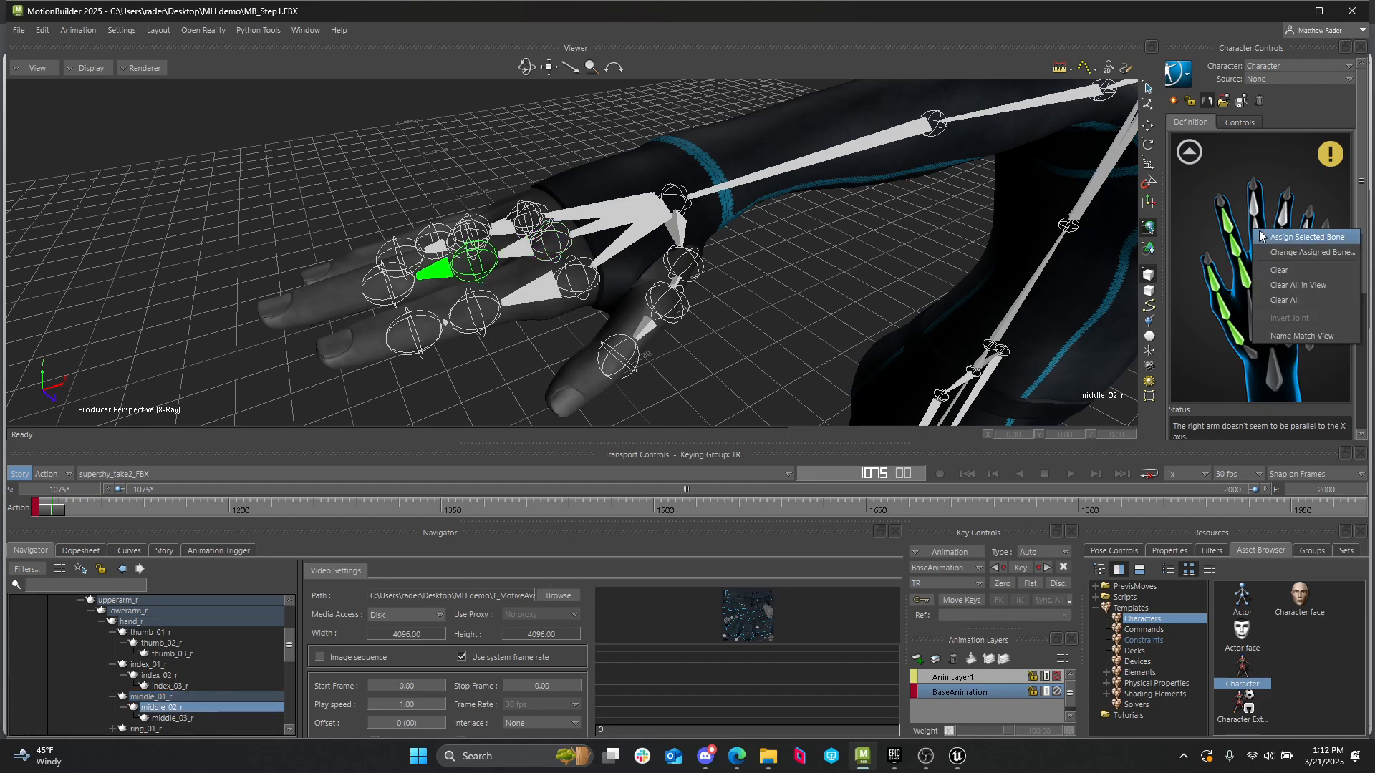
{"action": "left_click", "coordinate": [1278, 237]}
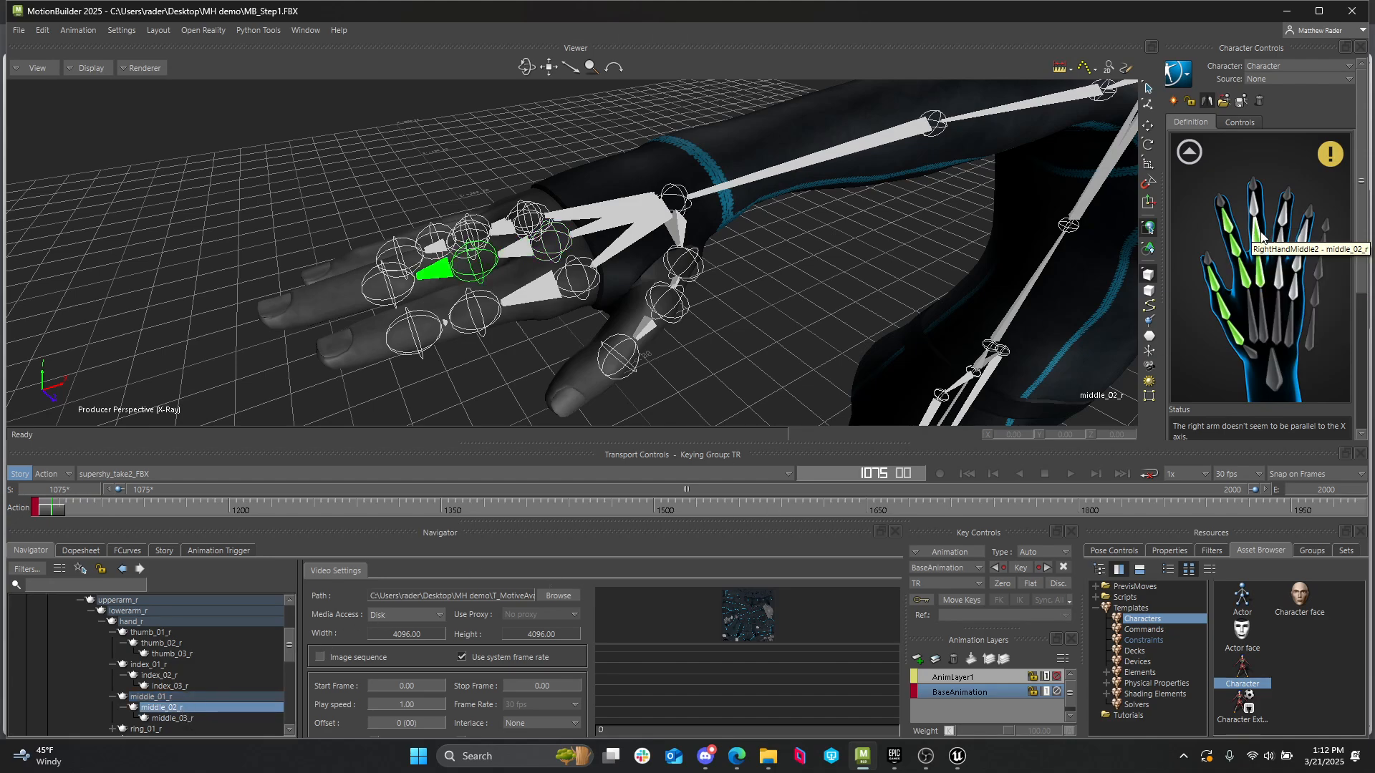
{"action": "left_click", "coordinate": [163, 719]}
{"action": "right_click", "coordinate": [1255, 204]}
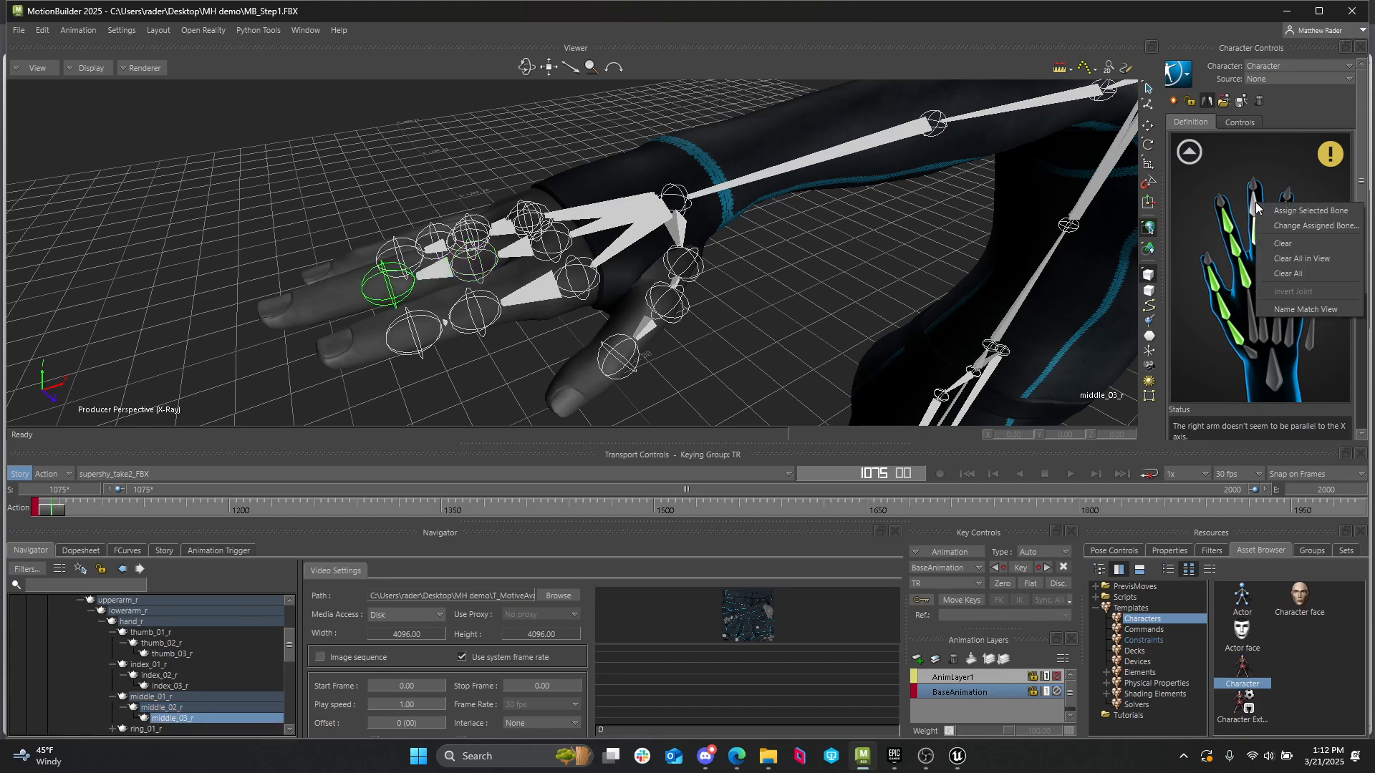
{"action": "left_click", "coordinate": [1276, 209]}
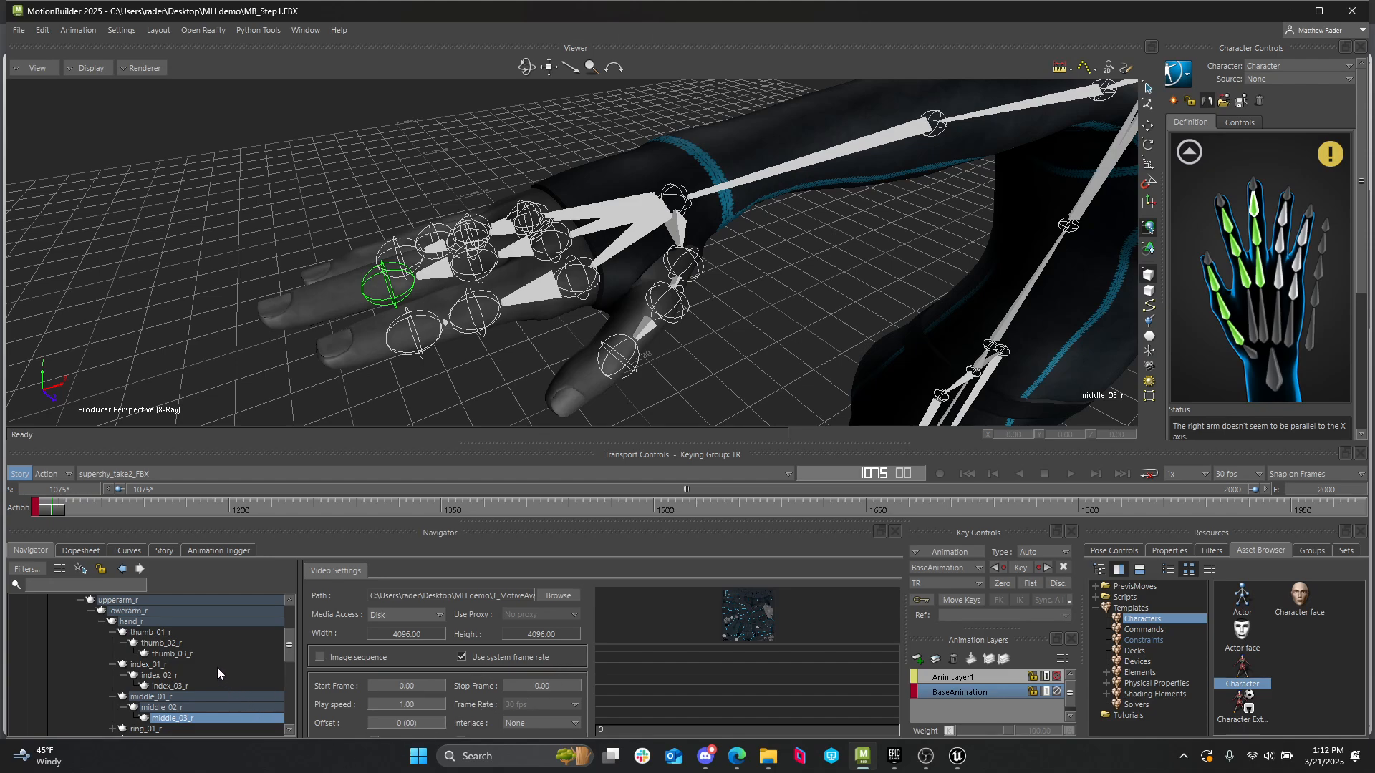
- Expand the right ring and pinky finger chains in the scene hierarchy and assign ring_01_r to the ring finger's base slot
{"action": "scroll", "coordinate": [209, 668], "scroll_direction": "down", "scroll_amount": 1}
{"action": "left_click", "coordinate": [142, 697]}
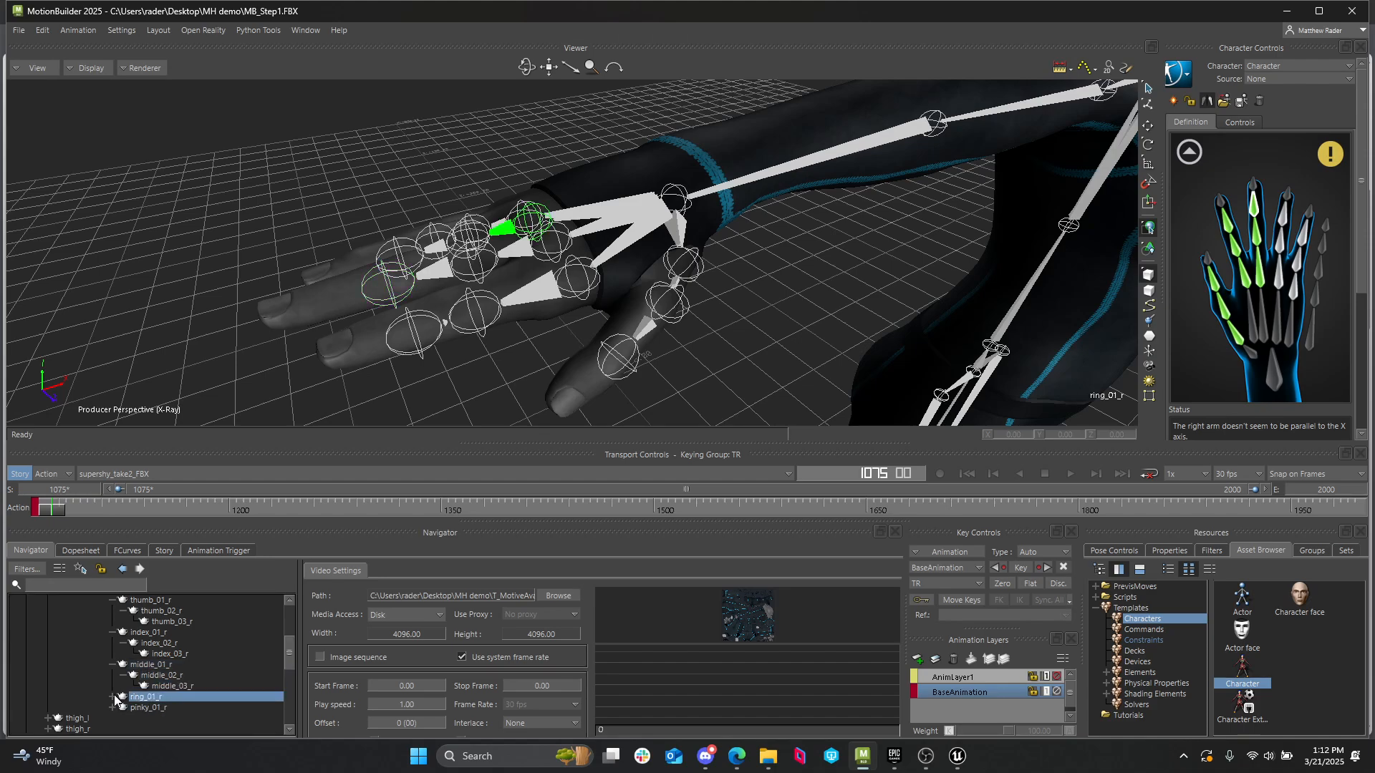
{"action": "left_click", "coordinate": [113, 697]}
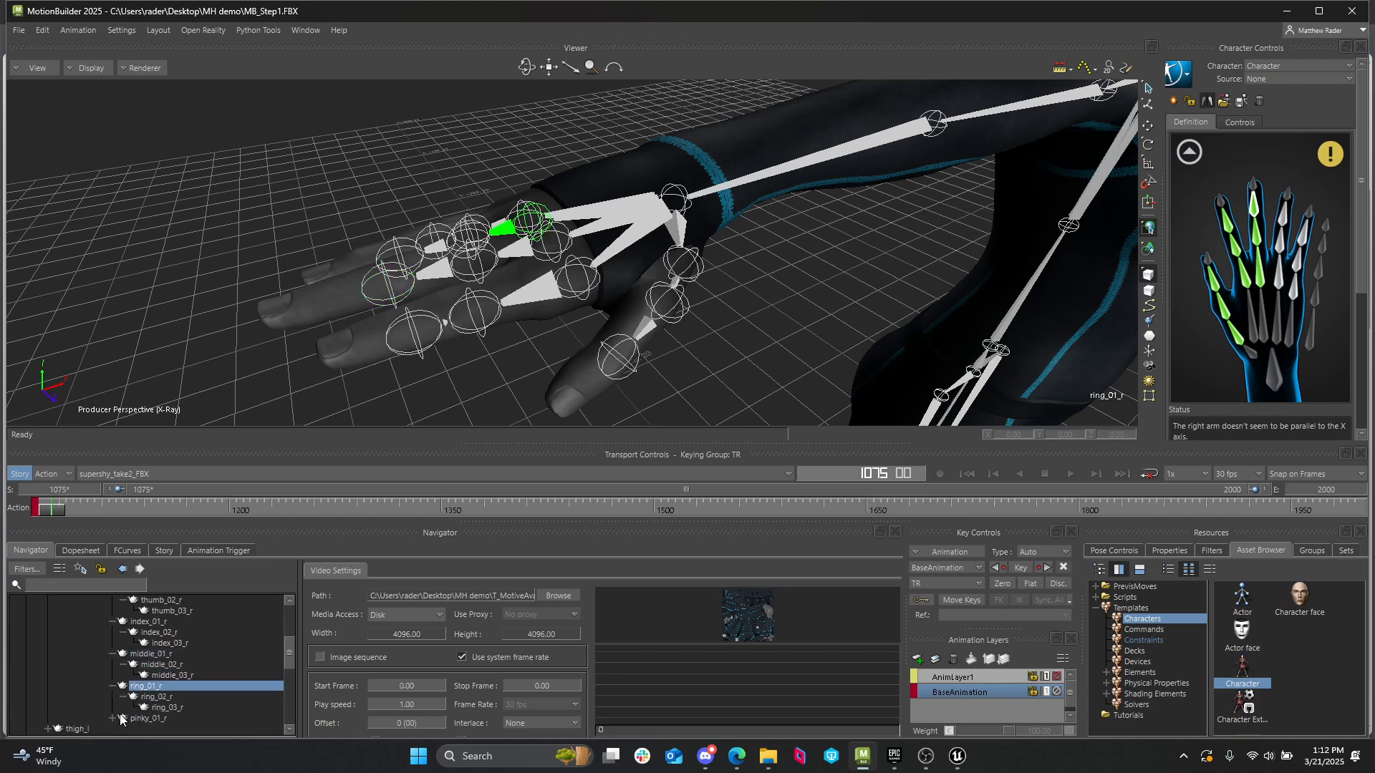
{"action": "left_click", "coordinate": [111, 719]}
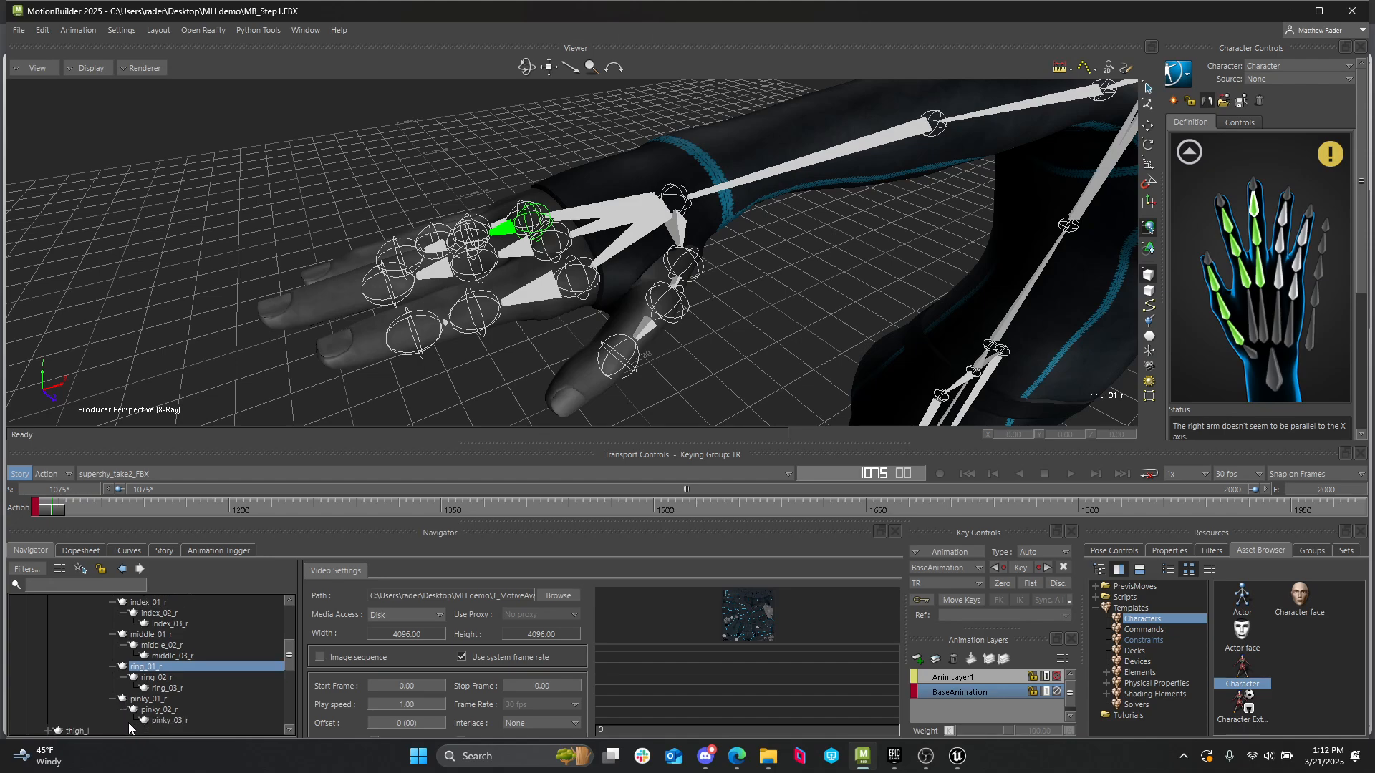
{"action": "right_click", "coordinate": [1279, 284]}
{"action": "left_click", "coordinate": [1290, 295]}
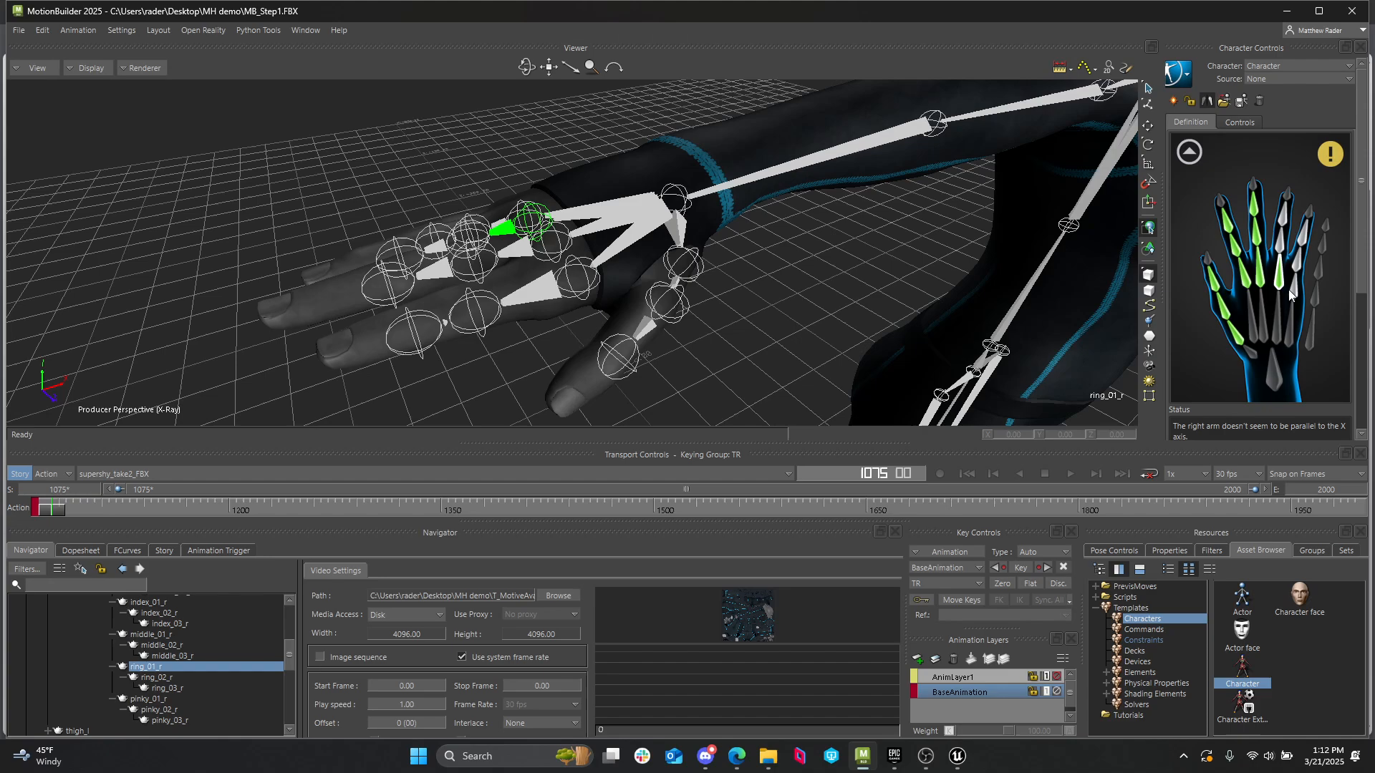
- Assign ring_02_r to the middle slot and ring_03_r to the tip slot of the right ring finger
{"action": "left_click", "coordinate": [172, 677]}
{"action": "right_click", "coordinate": [1279, 242]}
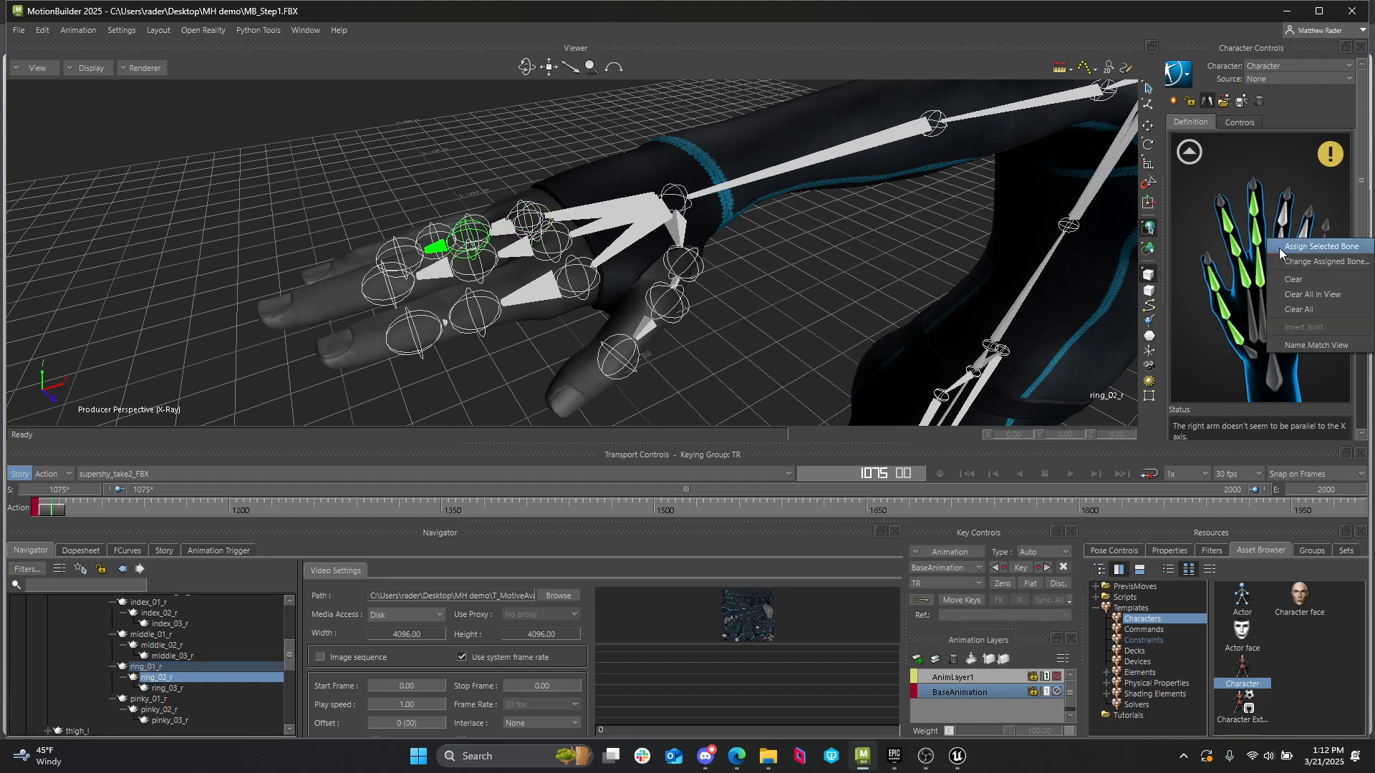
{"action": "left_click", "coordinate": [1289, 246]}
{"action": "left_click", "coordinate": [168, 688]}
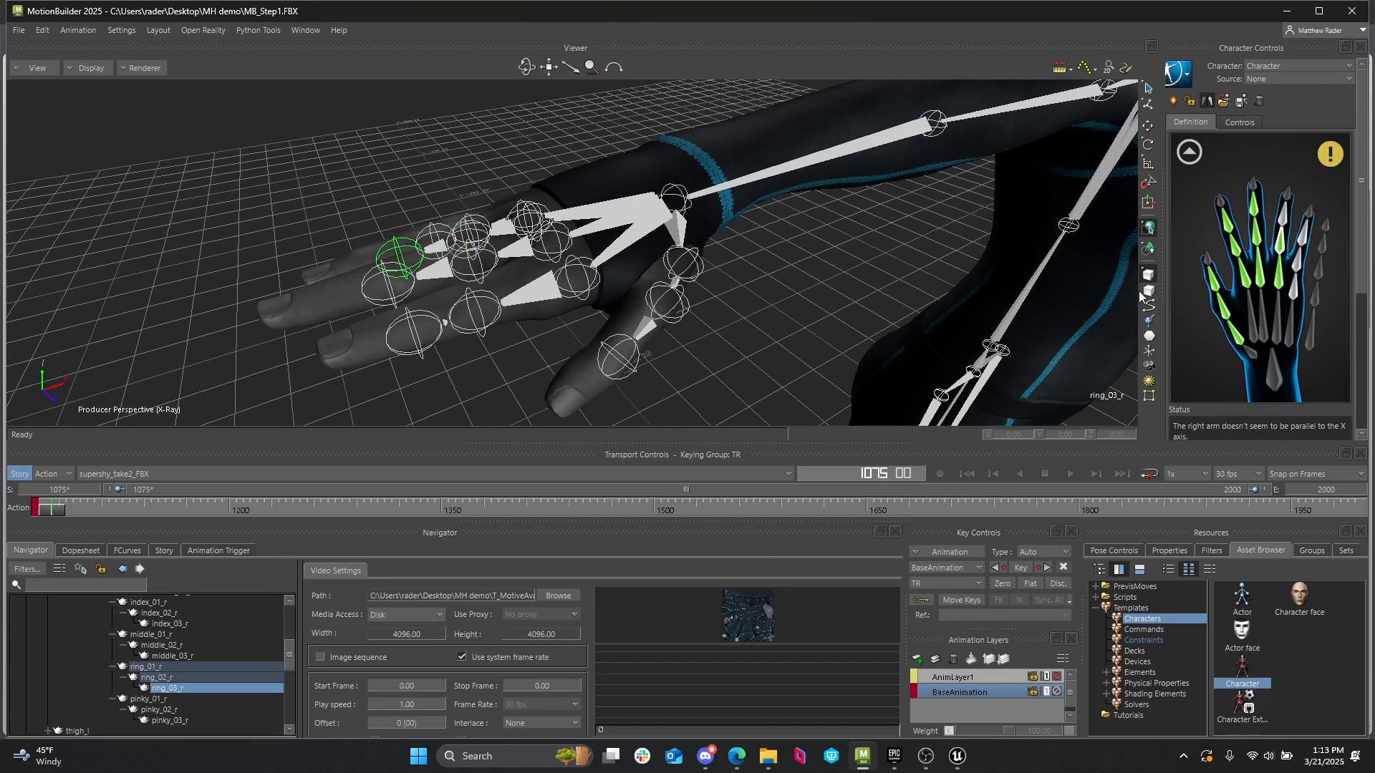
{"action": "right_click", "coordinate": [1286, 219]}
{"action": "left_click", "coordinate": [1293, 223]}
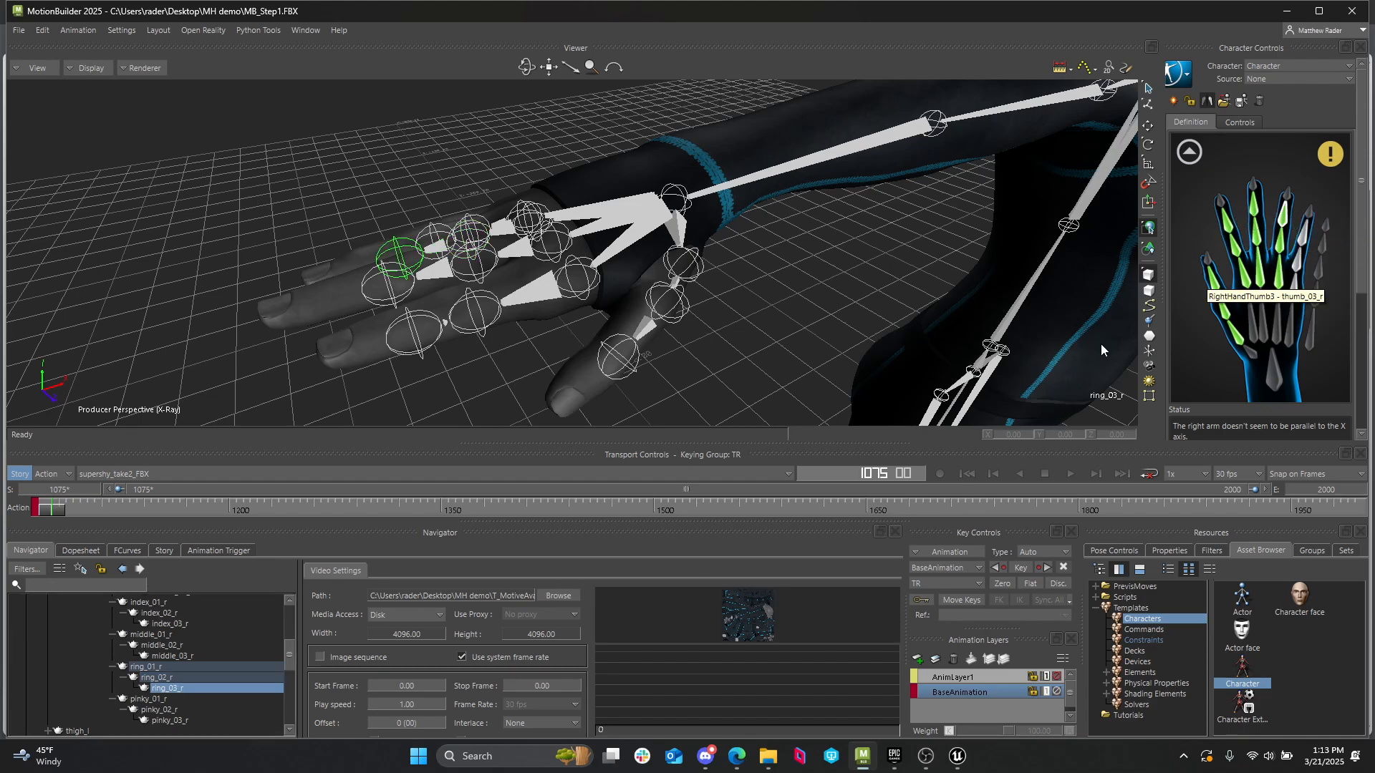
- Assign pinky_01_r, pinky_02_r and pinky_03_r to the right pinky's base, middle and tip slots and return to the full-body definition
{"action": "left_click", "coordinate": [158, 699]}
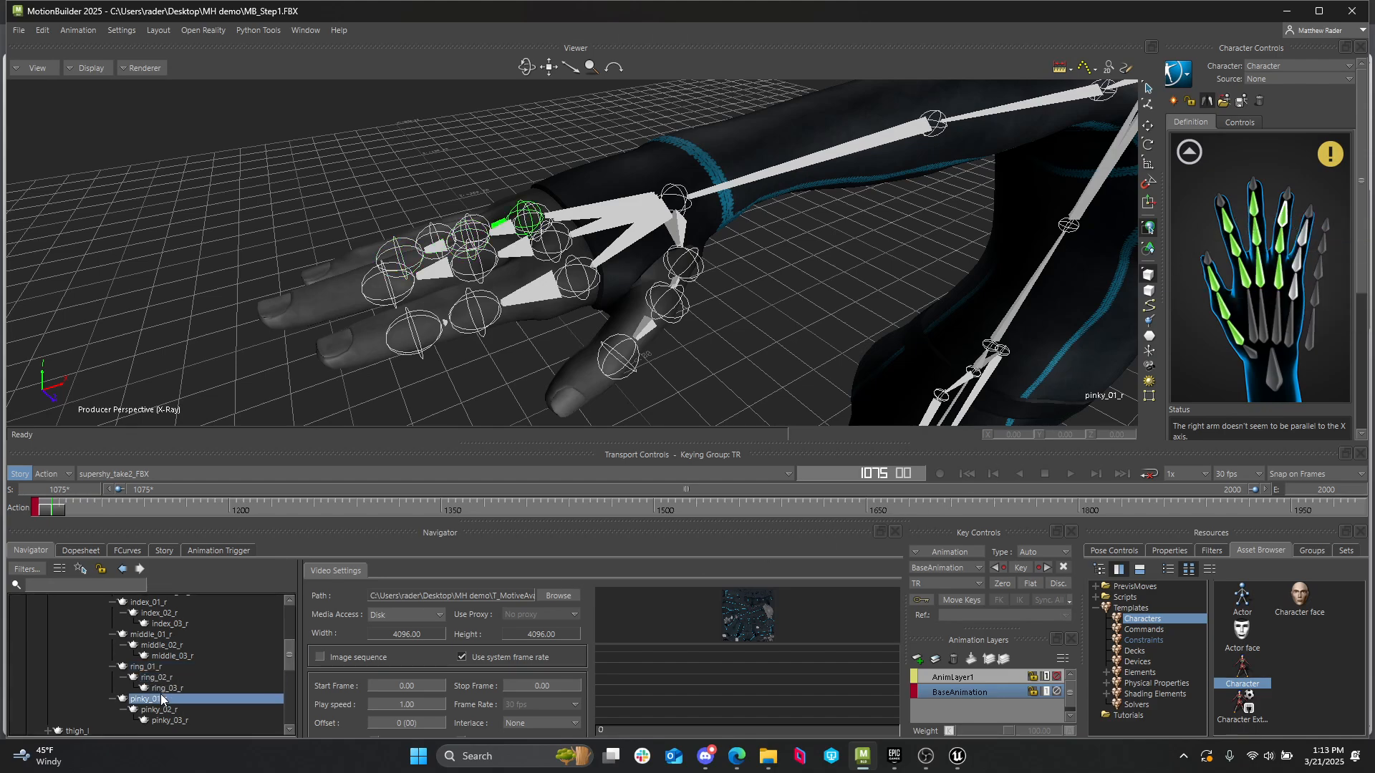
{"action": "right_click", "coordinate": [1294, 286]}
{"action": "left_click", "coordinate": [1309, 293]}
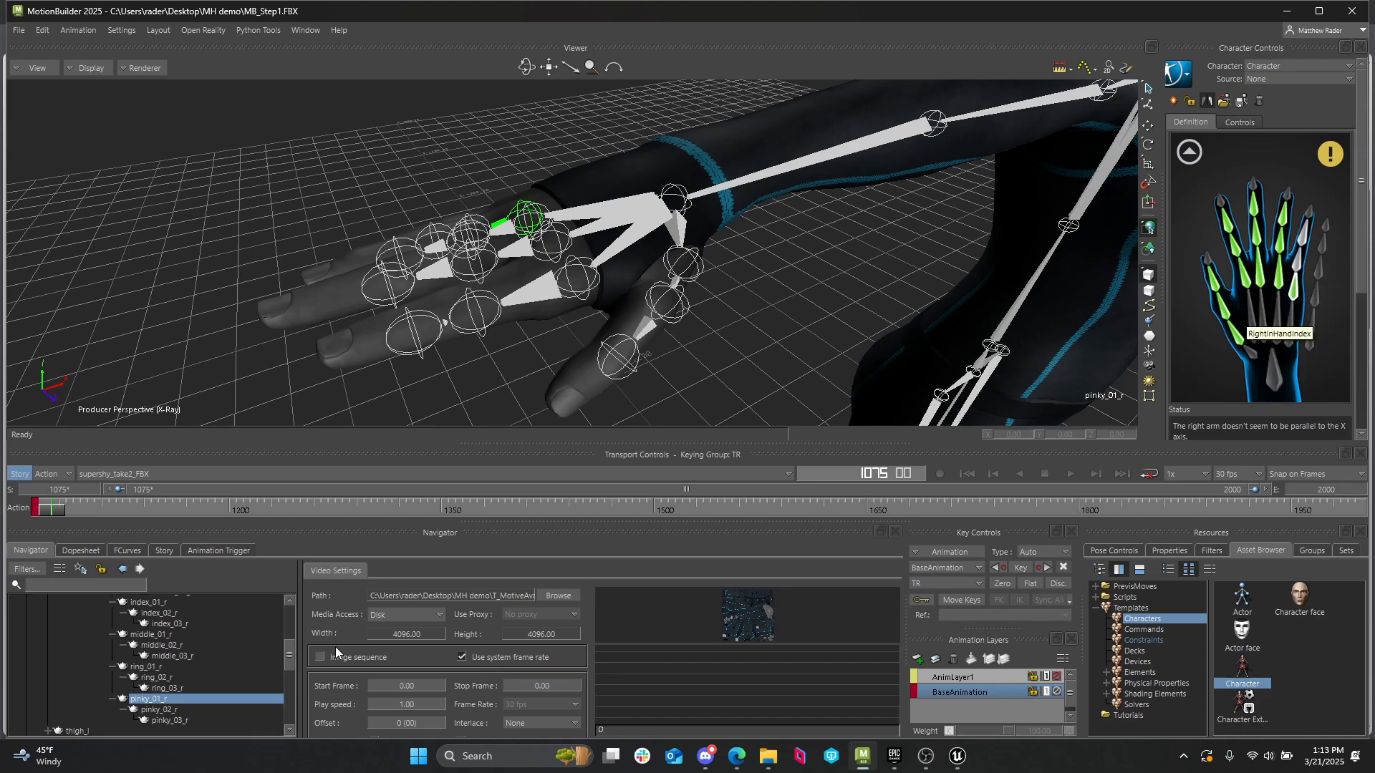
{"action": "left_click", "coordinate": [191, 711]}
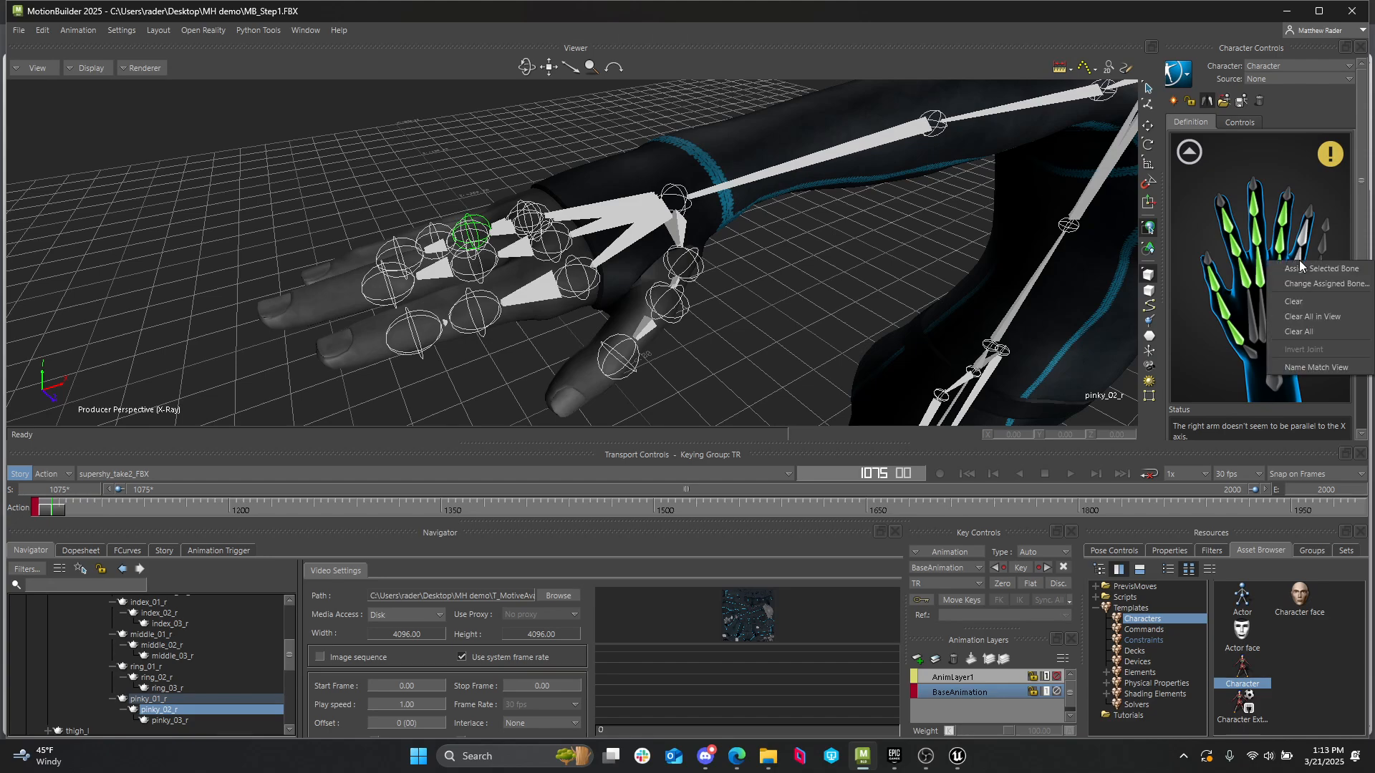
{"action": "left_click", "coordinate": [169, 719]}
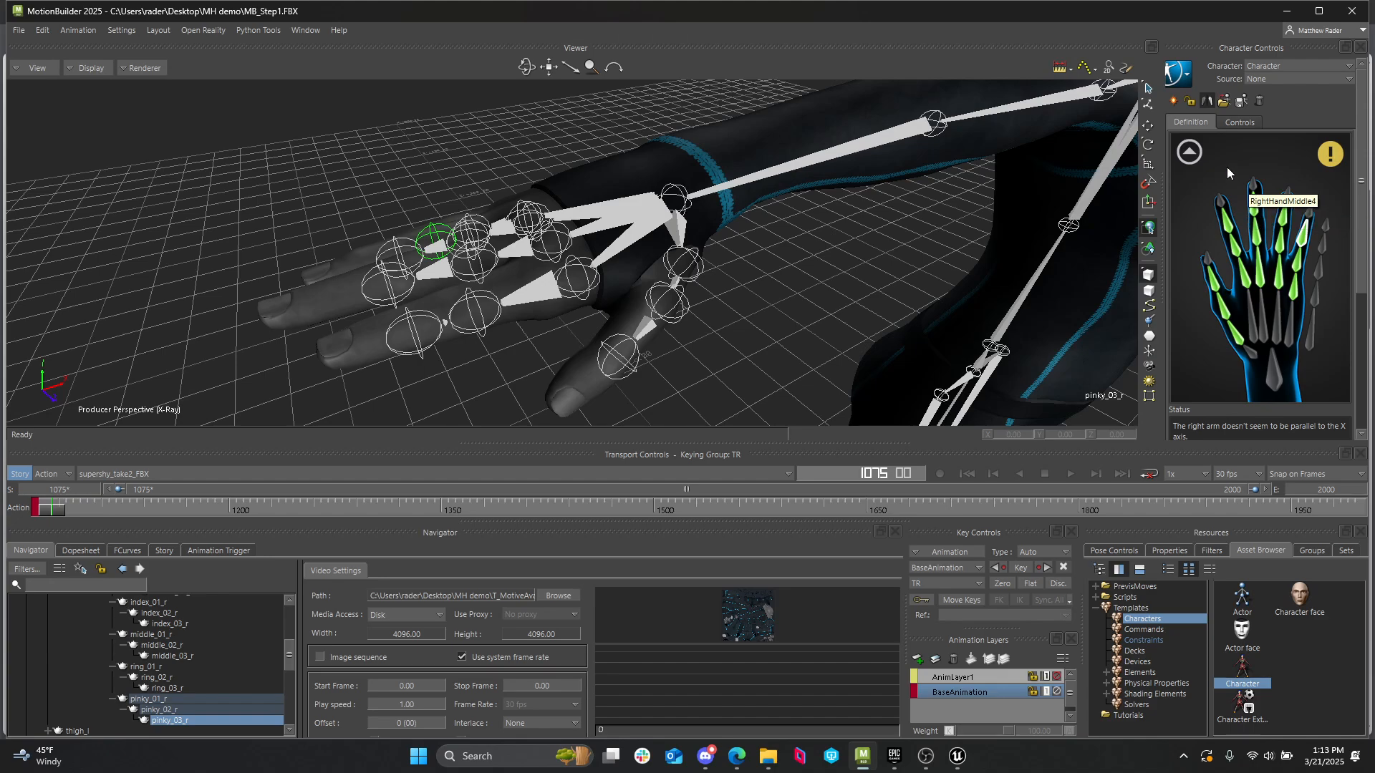
{"action": "mouse_move", "coordinate": [1338, 160]}
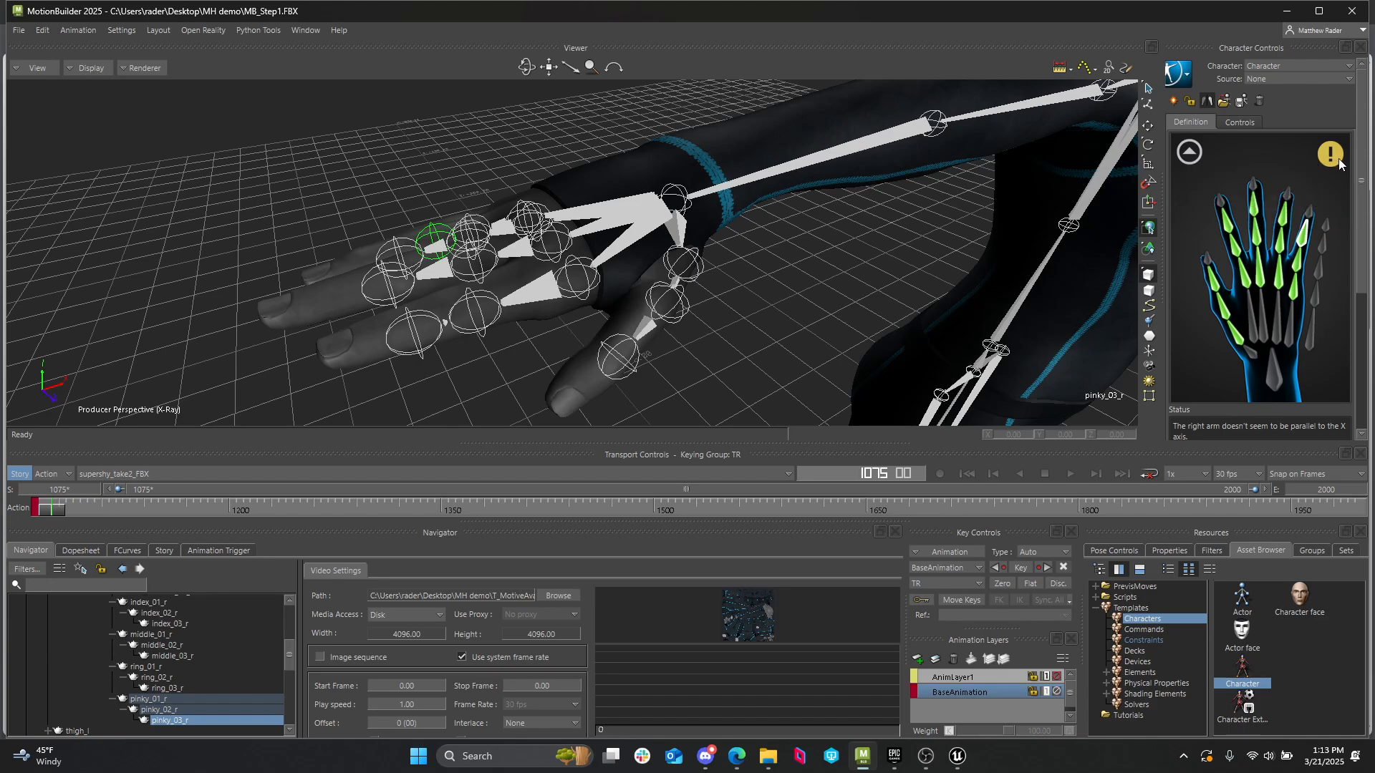
{"action": "left_click", "coordinate": [1192, 154]}
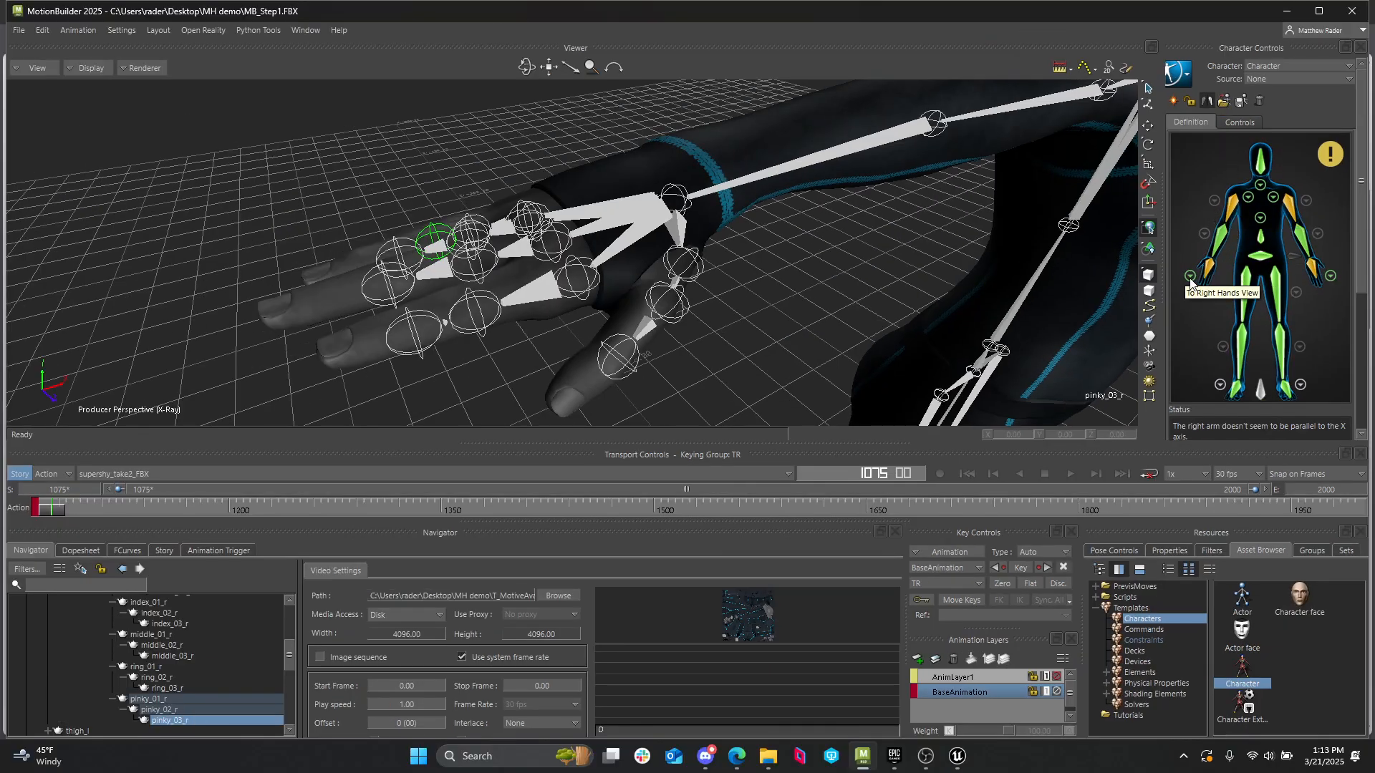
{"action": "left_click", "coordinate": [1190, 276]}
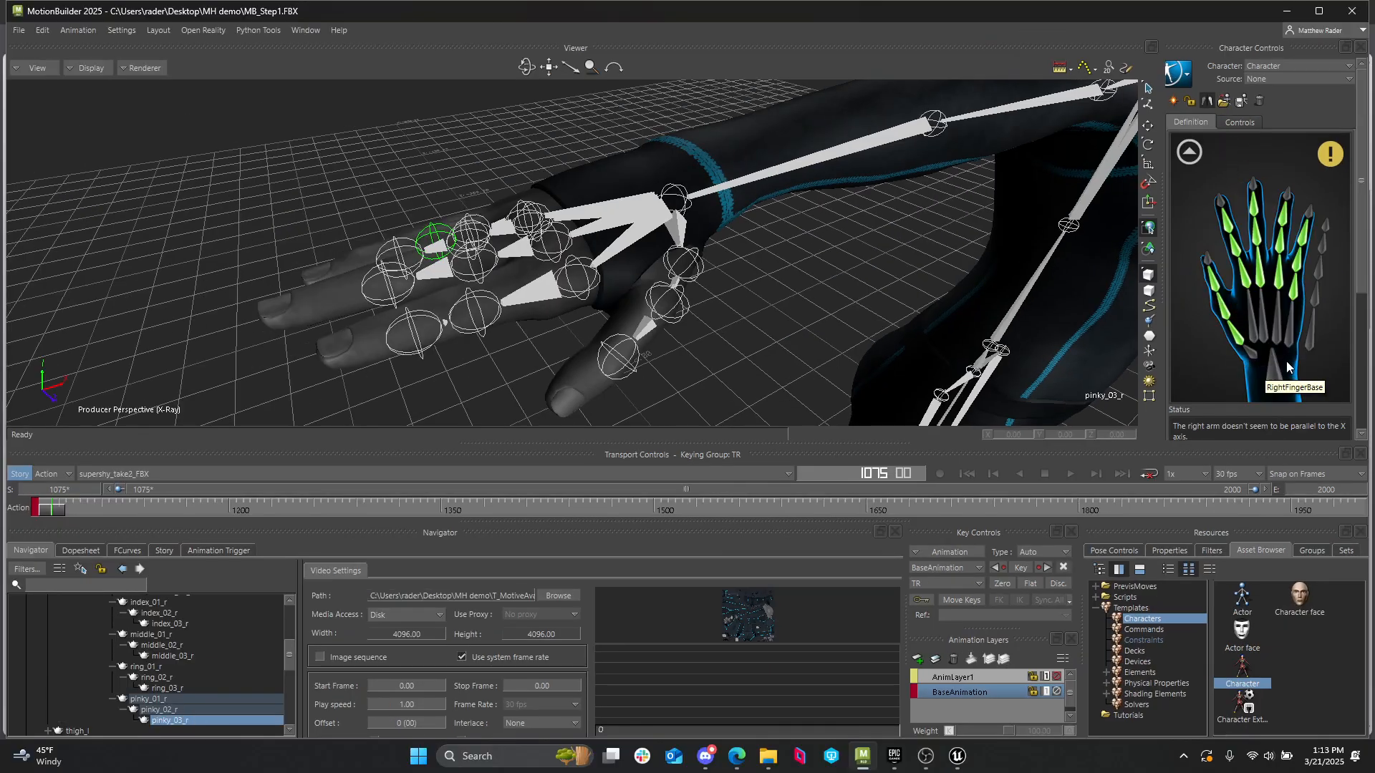
{"action": "left_click", "coordinate": [1189, 151]}
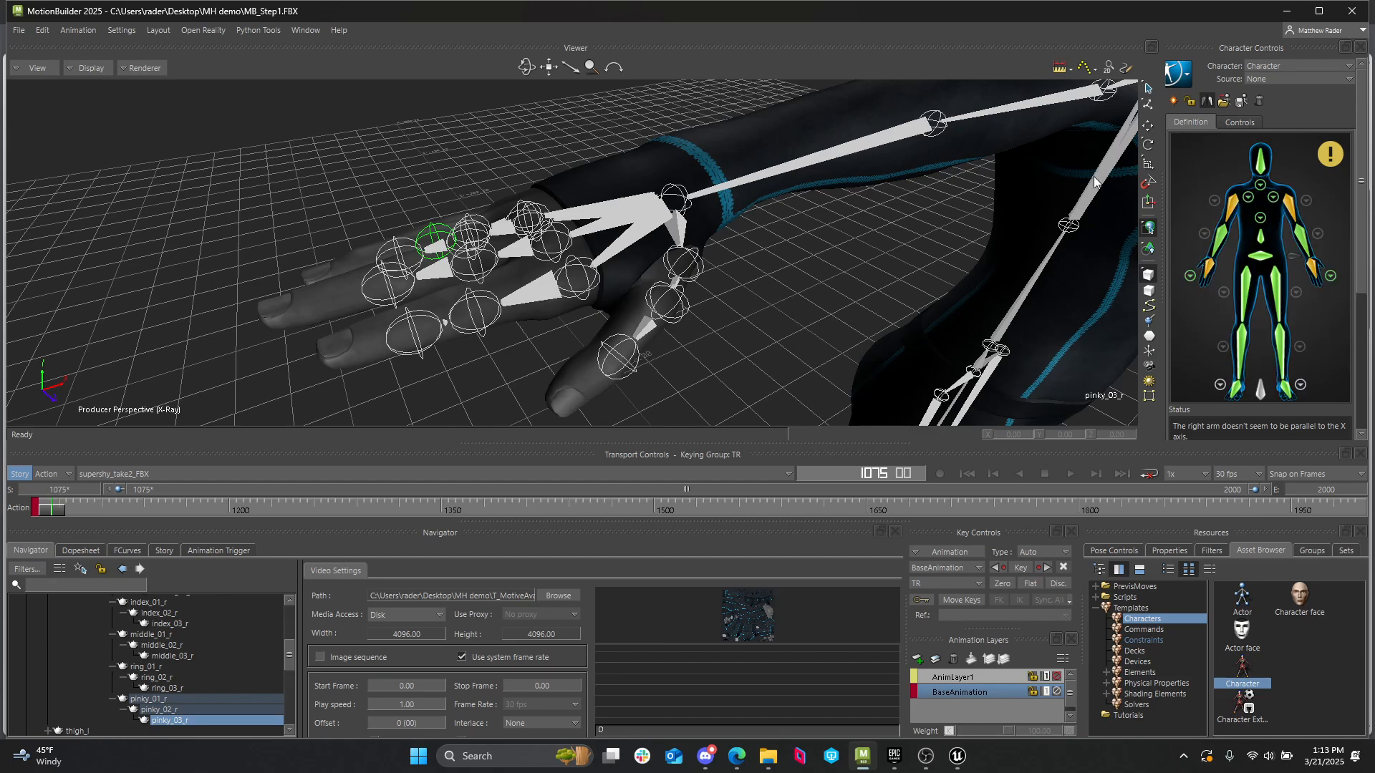
- Examine the avatar's right hand, pelvis and spine bones in the viewer, selecting the pelvis and spine bones to identify them
{"action": "left_click_drag", "start_coordinate": [839, 232], "coordinate": [817, 260], "text": "ctrl+shift"}
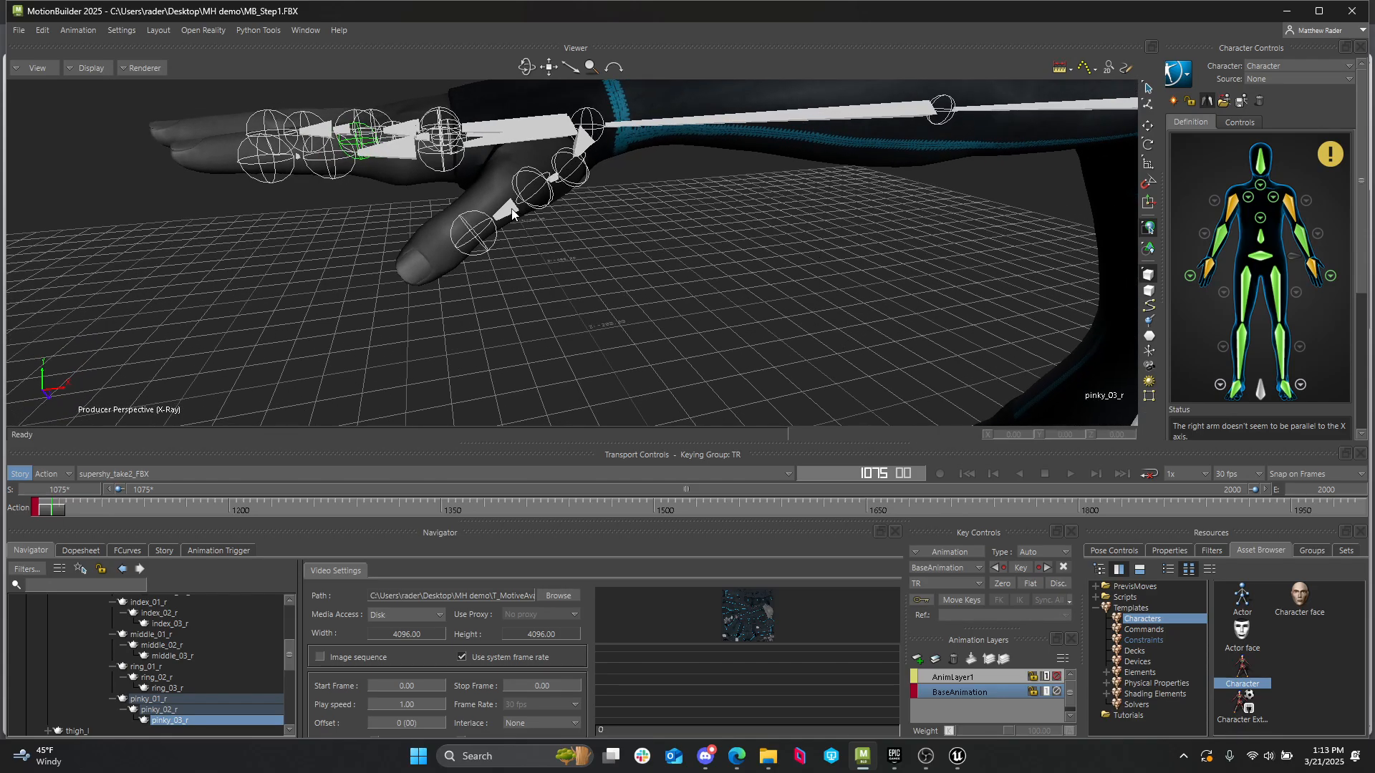
{"action": "left_click_drag", "start_coordinate": [511, 213], "coordinate": [638, 244], "text": "ctrl+shift"}
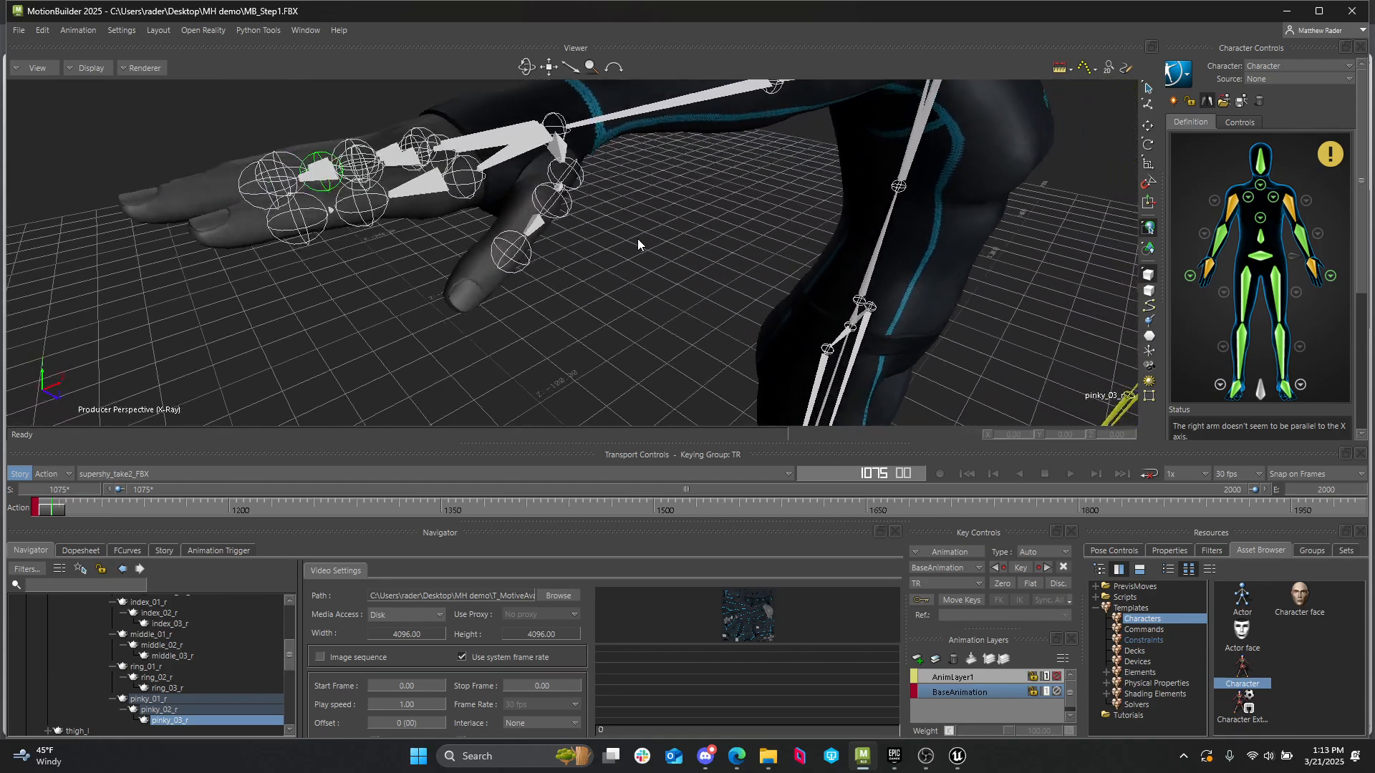
{"action": "left_click_drag", "start_coordinate": [895, 247], "coordinate": [504, 148], "text": "shift"}
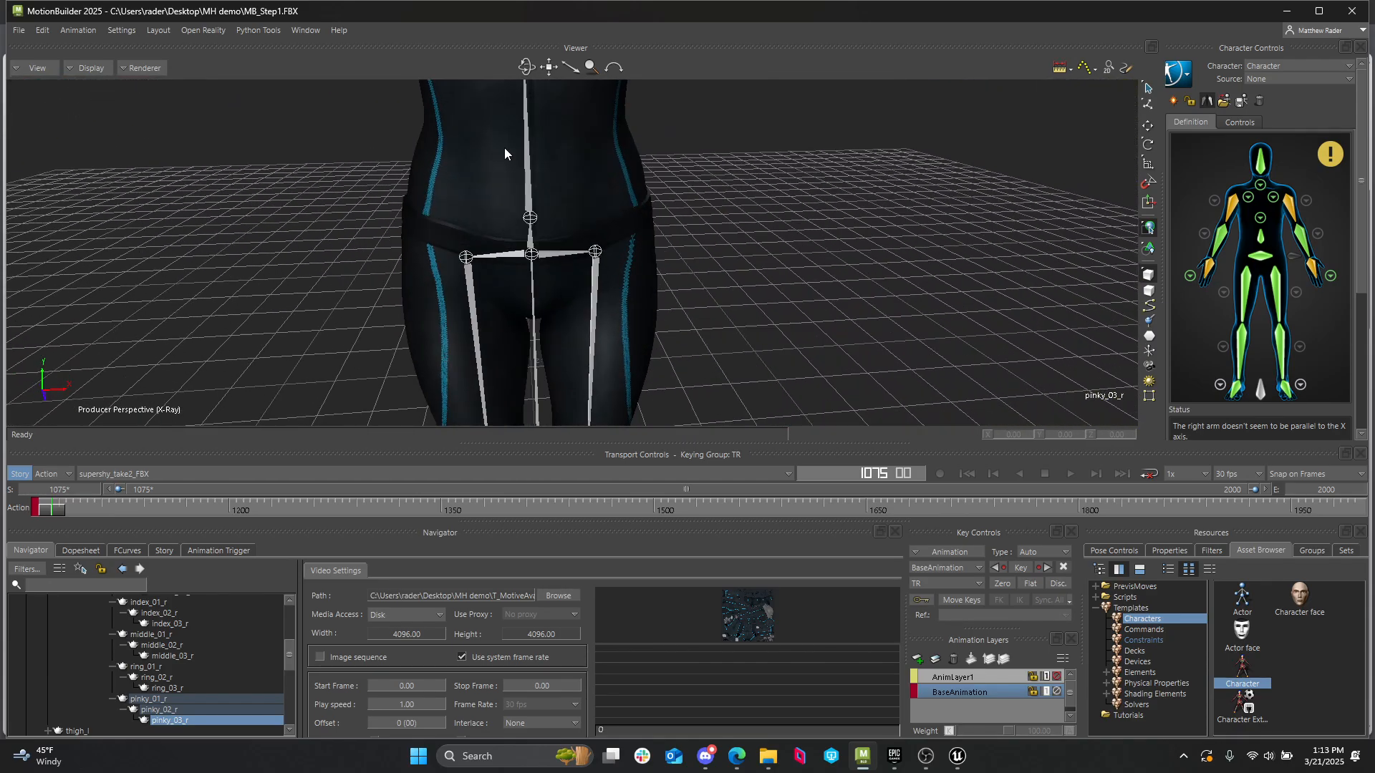
{"action": "left_click", "coordinate": [530, 250]}
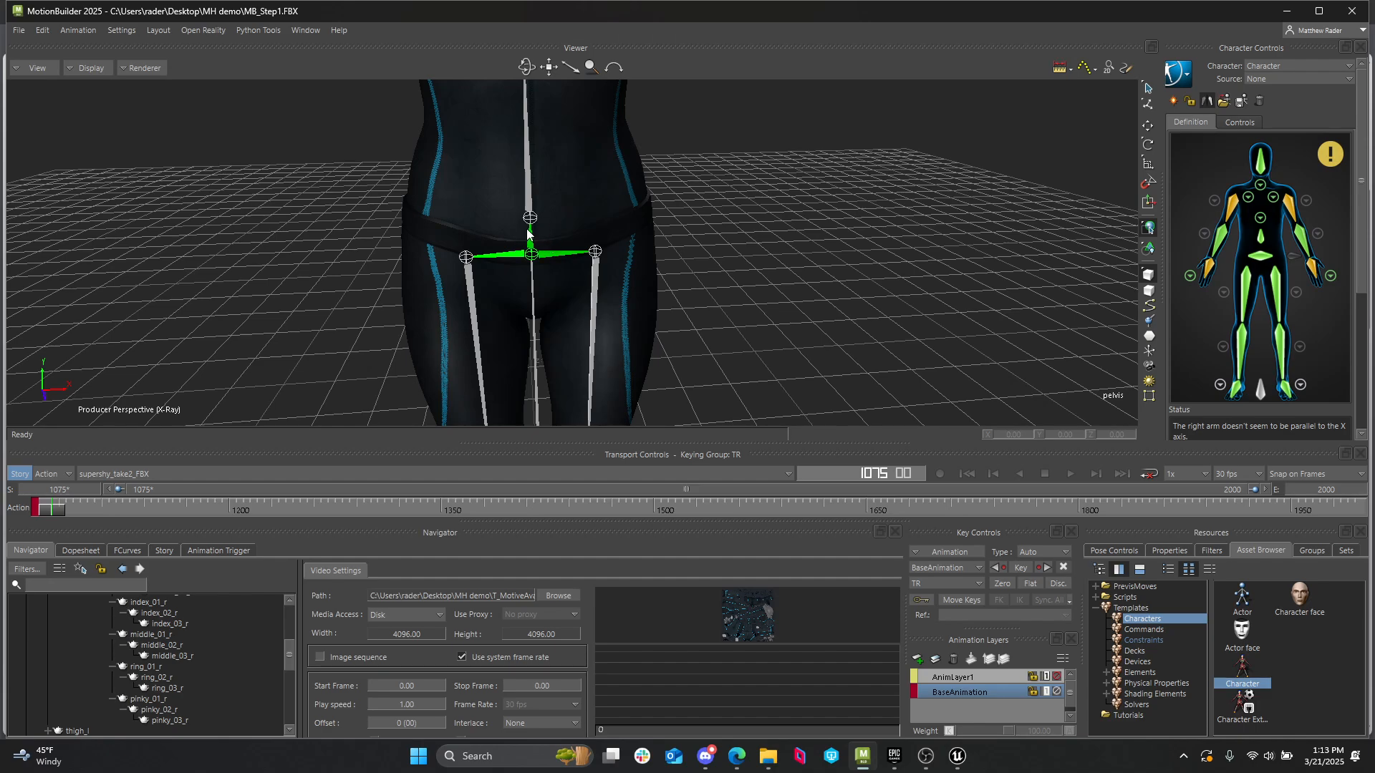
{"action": "left_click_drag", "start_coordinate": [577, 212], "coordinate": [578, 245], "text": "shift"}
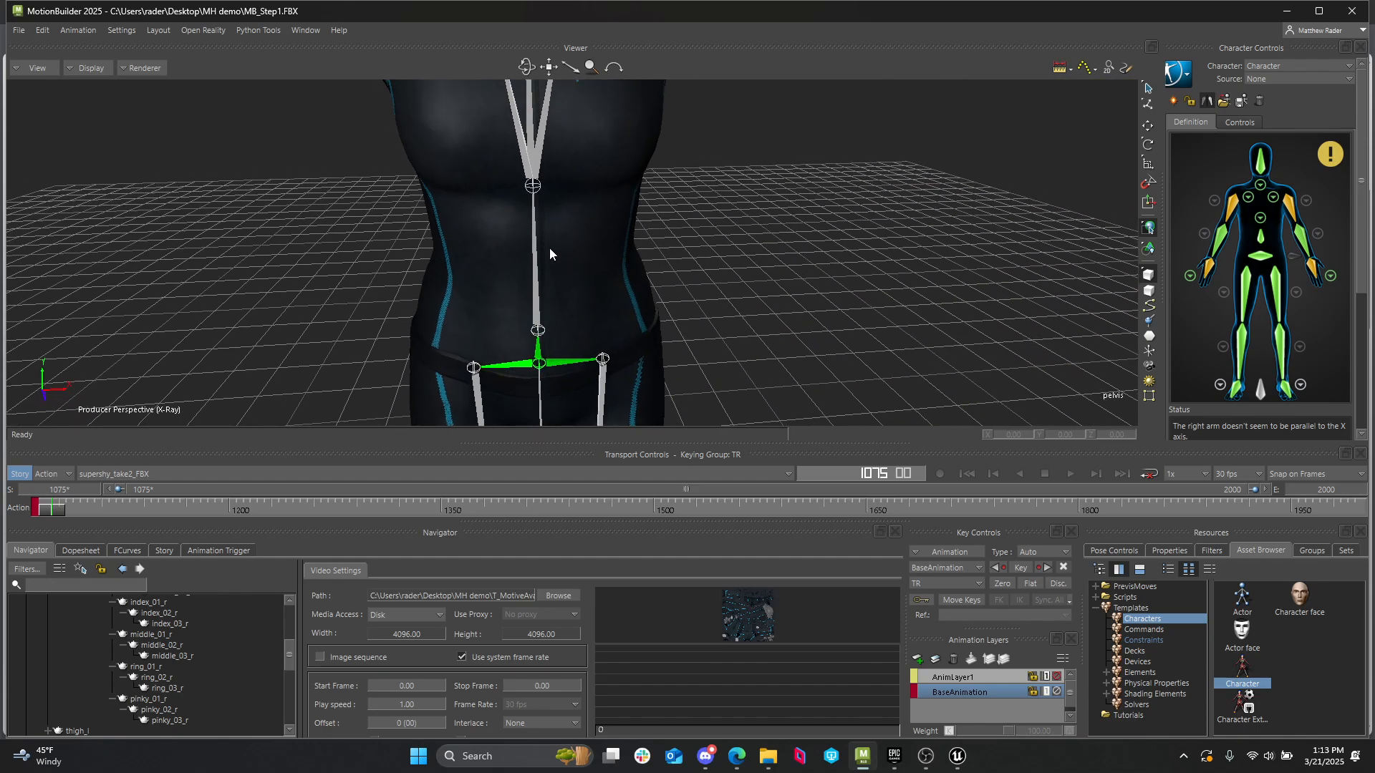
{"action": "left_click", "coordinate": [536, 268]}
{"action": "left_click", "coordinate": [531, 154]}
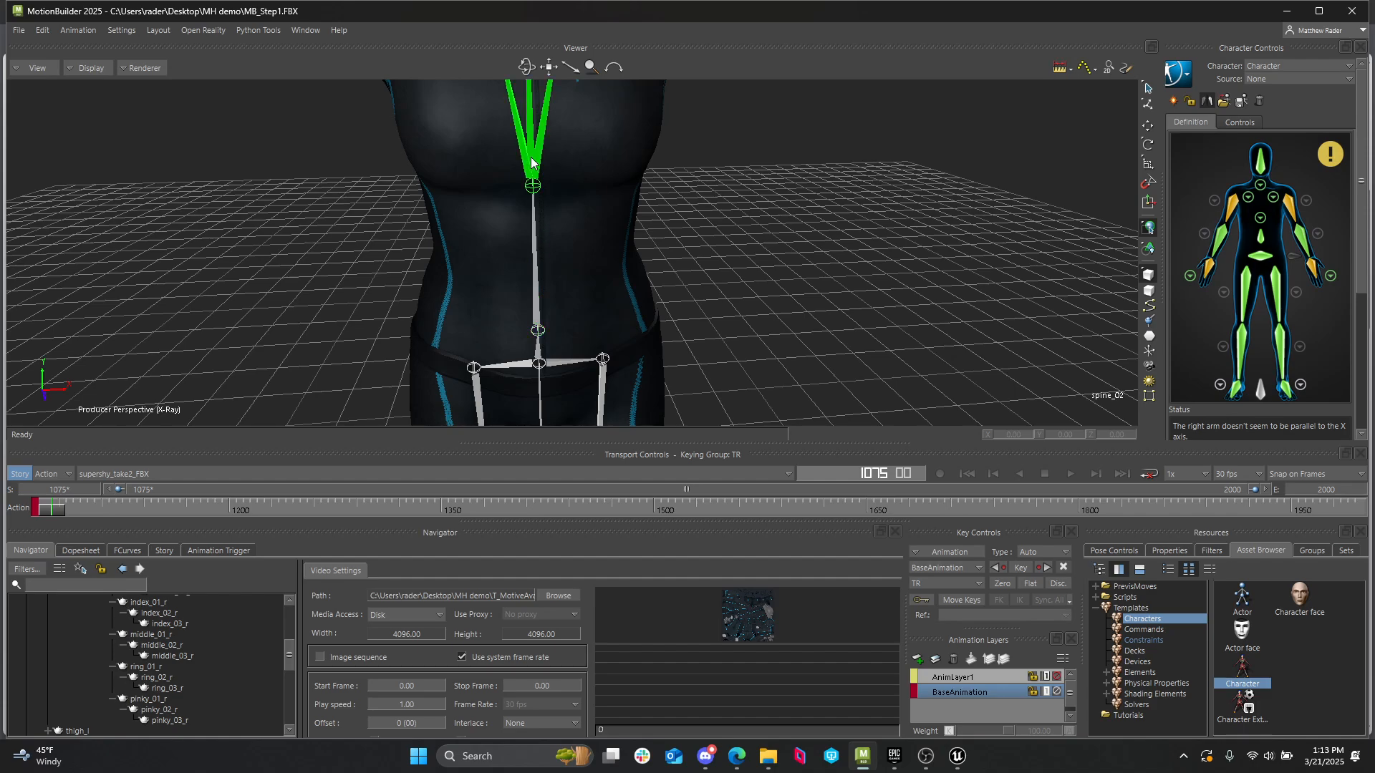
{"action": "left_click_drag", "start_coordinate": [599, 156], "coordinate": [576, 150], "text": "ctrl+shift"}
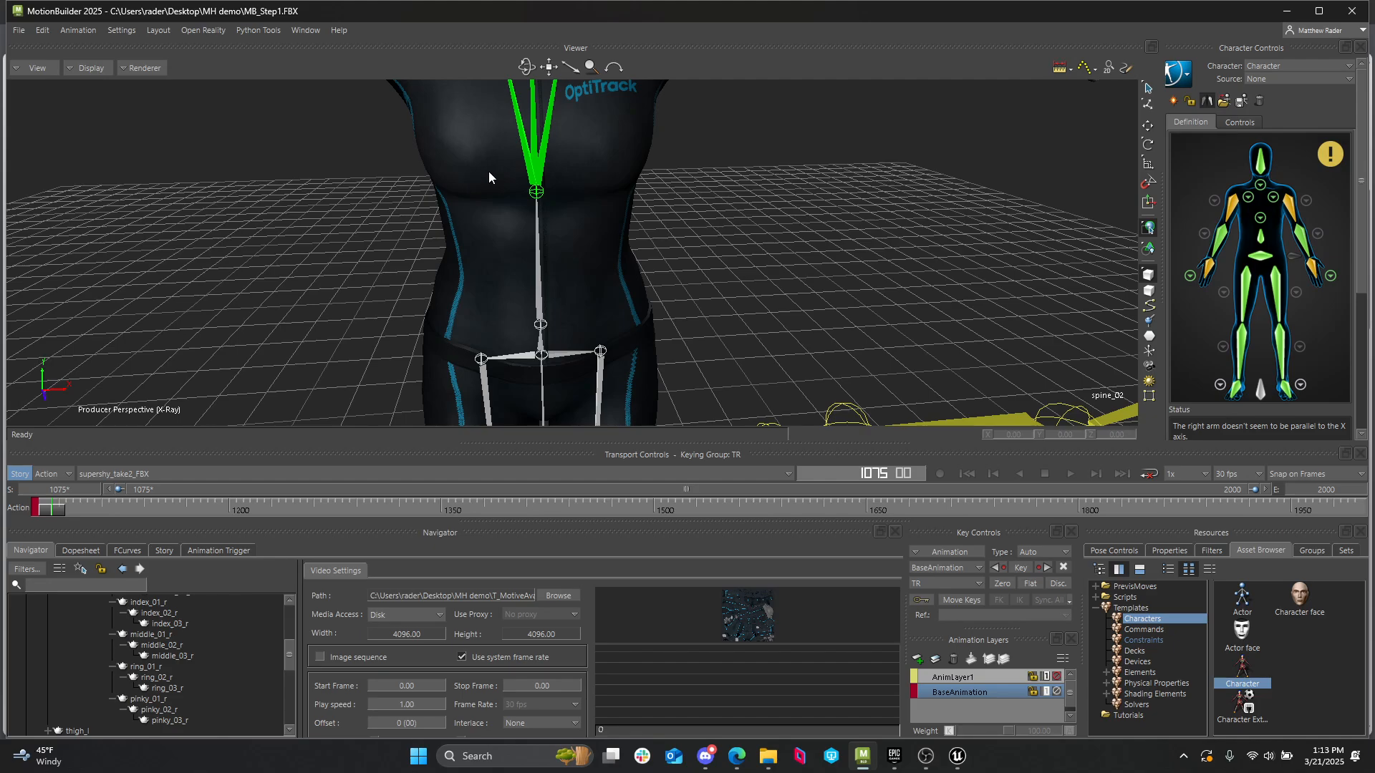
{"action": "mouse_move", "coordinate": [659, 283]}
{"action": "left_mouse_down", "text": "ctrl+shift"}
{"action": "mouse_move", "coordinate": [668, 159]}
{"action": "mouse_move", "coordinate": [729, 261]}
{"action": "mouse_move", "coordinate": [584, 305]}
{"action": "mouse_move", "coordinate": [650, 358]}
{"action": "mouse_move", "coordinate": [673, 281]}
{"action": "left_mouse_up", "text": "ctrl+shift"}
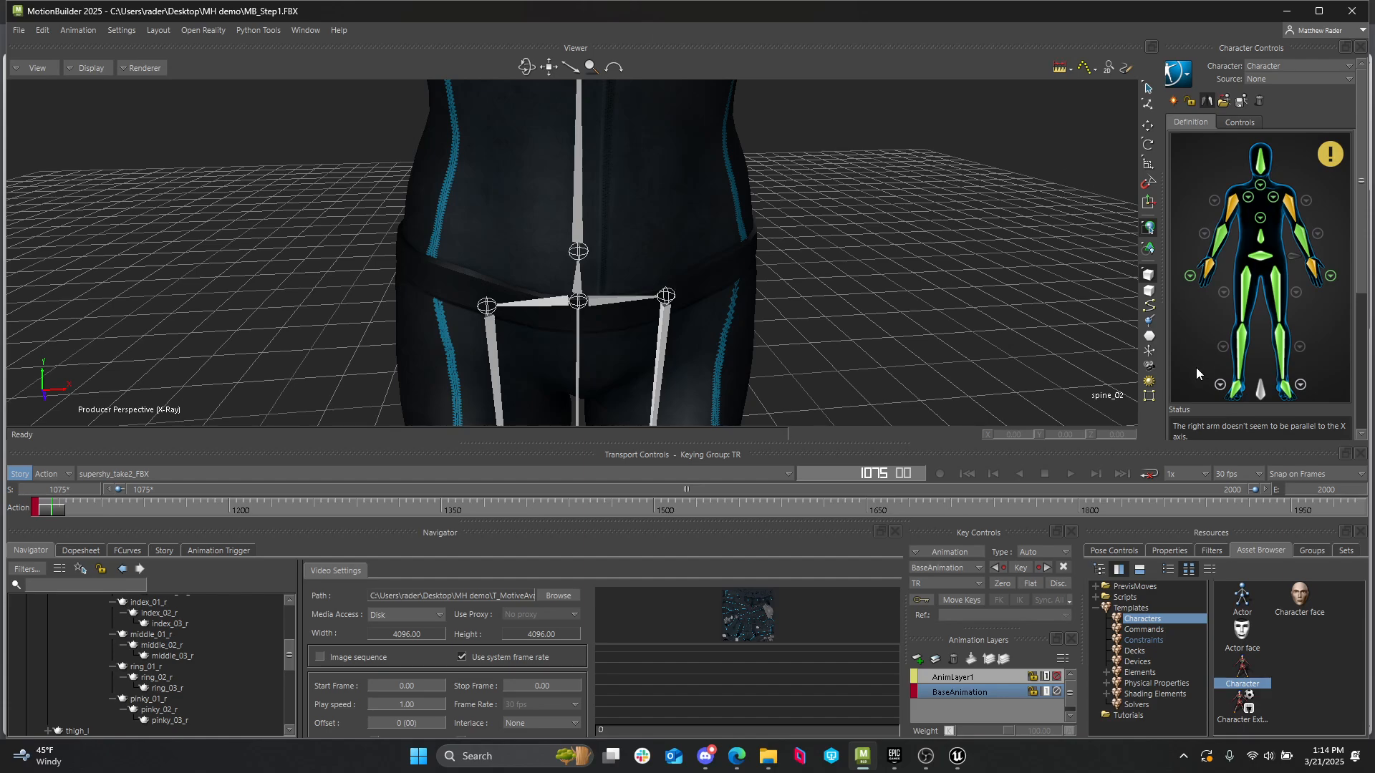
- Check the left hand's finger mapping in the character definition and return to the full-body definition
{"action": "double_click", "coordinate": [1330, 277]}
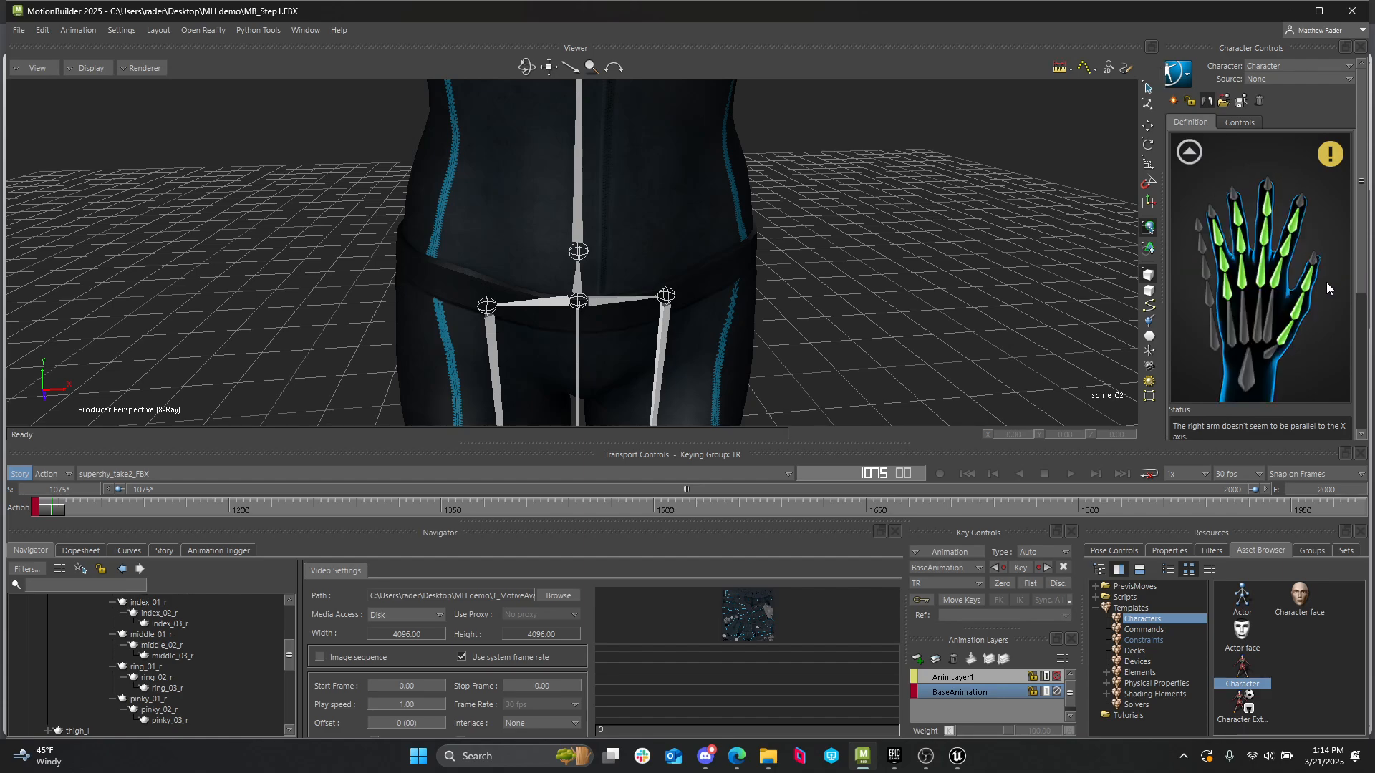
{"action": "left_click", "coordinate": [1189, 152]}
{"action": "double_click", "coordinate": [1332, 278]}
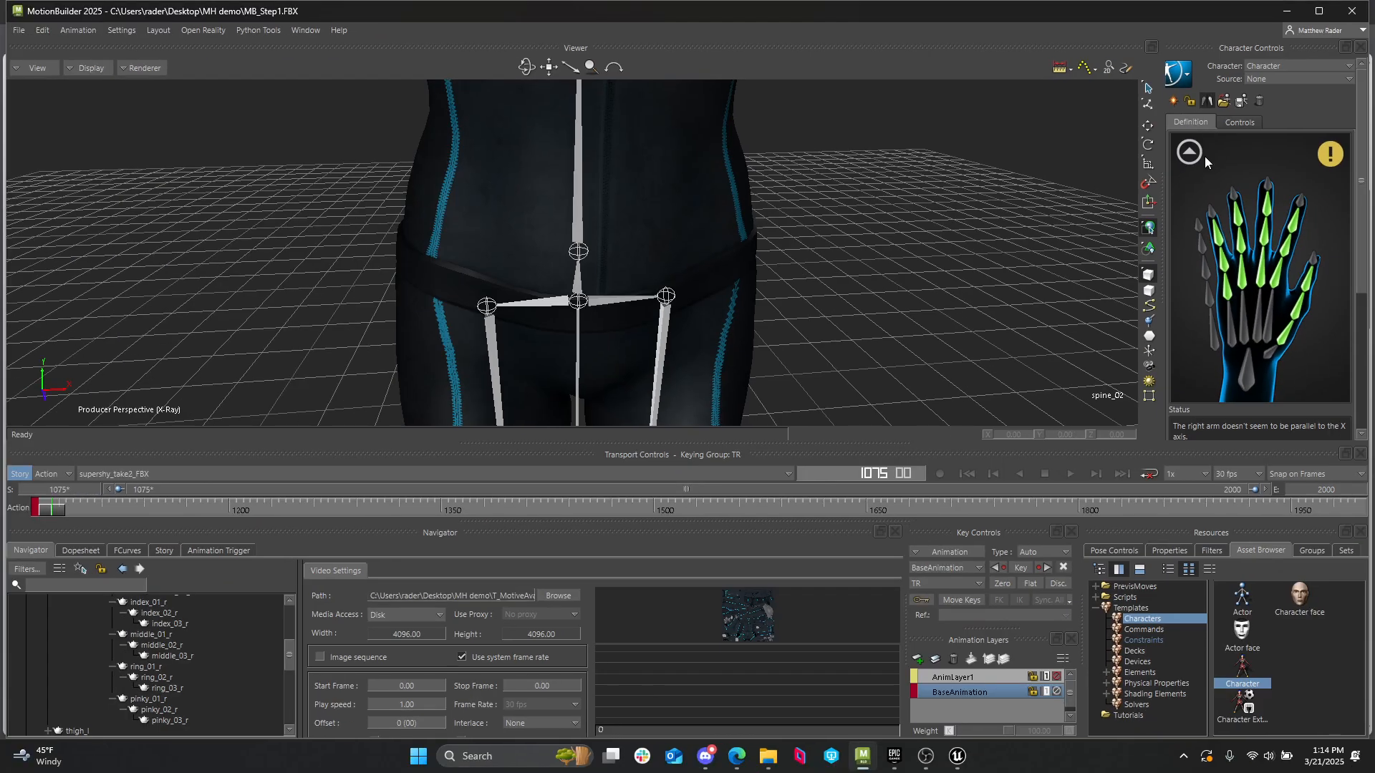
{"action": "left_click", "coordinate": [1187, 152]}
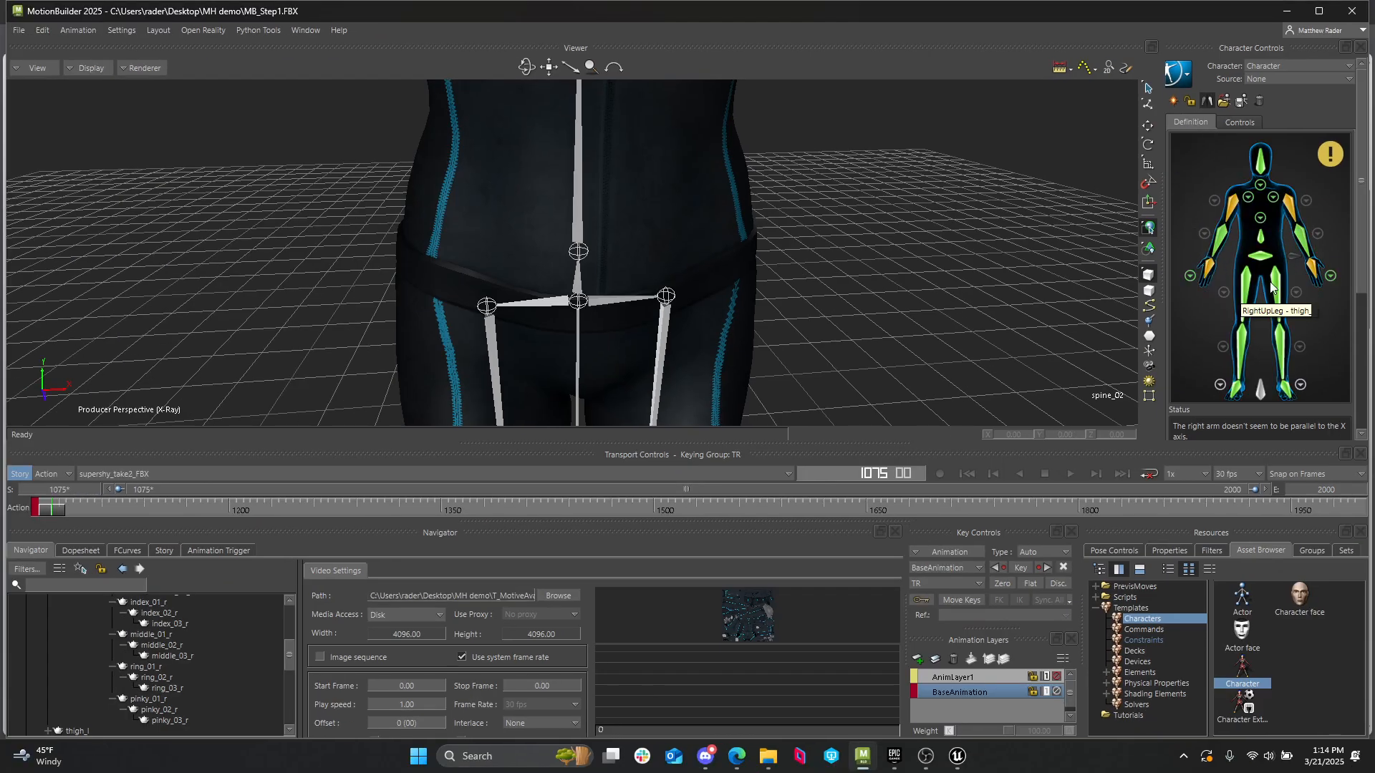
- Assign the avatar's Root bone to the Reference slot of the character definition
{"action": "scroll", "coordinate": [787, 290], "scroll_direction": "down", "scroll_amount": 5}
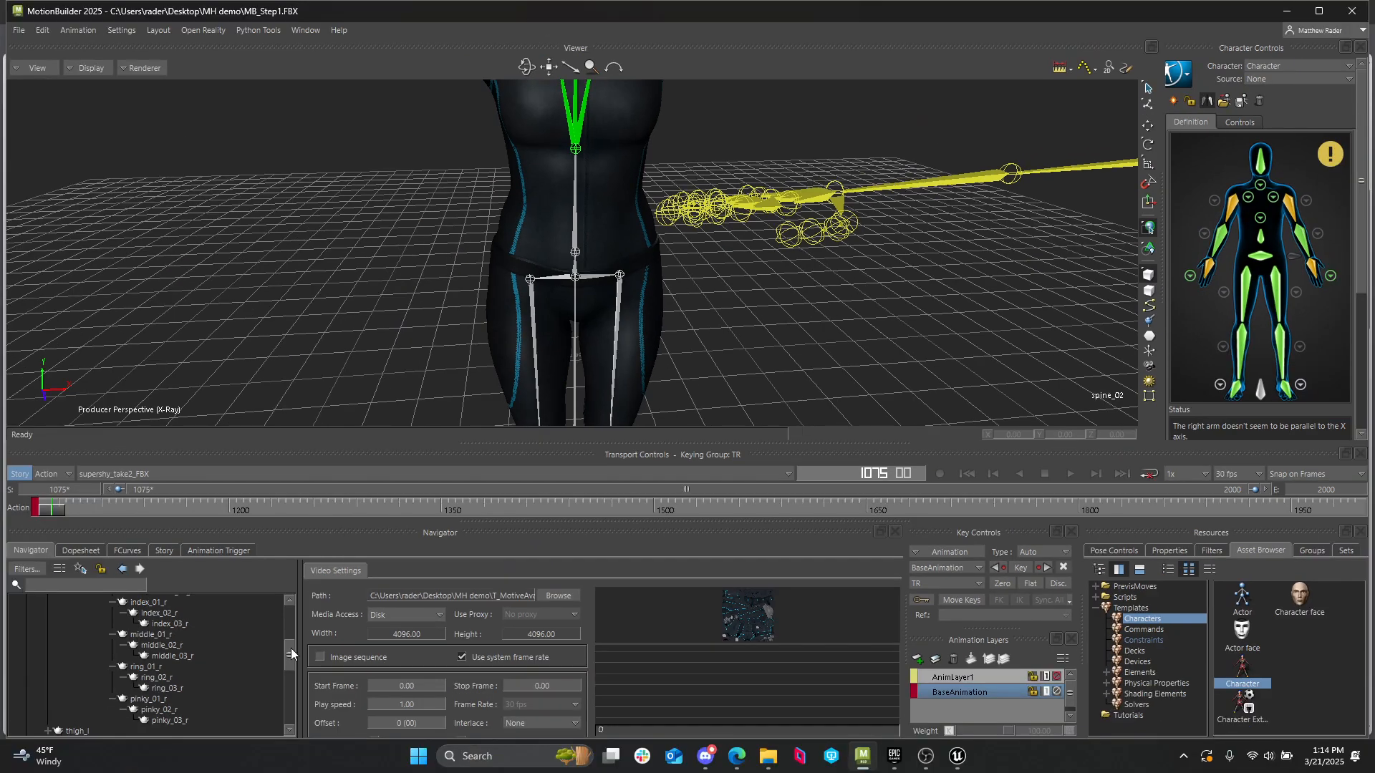
{"action": "left_click_drag", "start_coordinate": [290, 654], "coordinate": [291, 617]}
{"action": "left_click", "coordinate": [63, 621]}
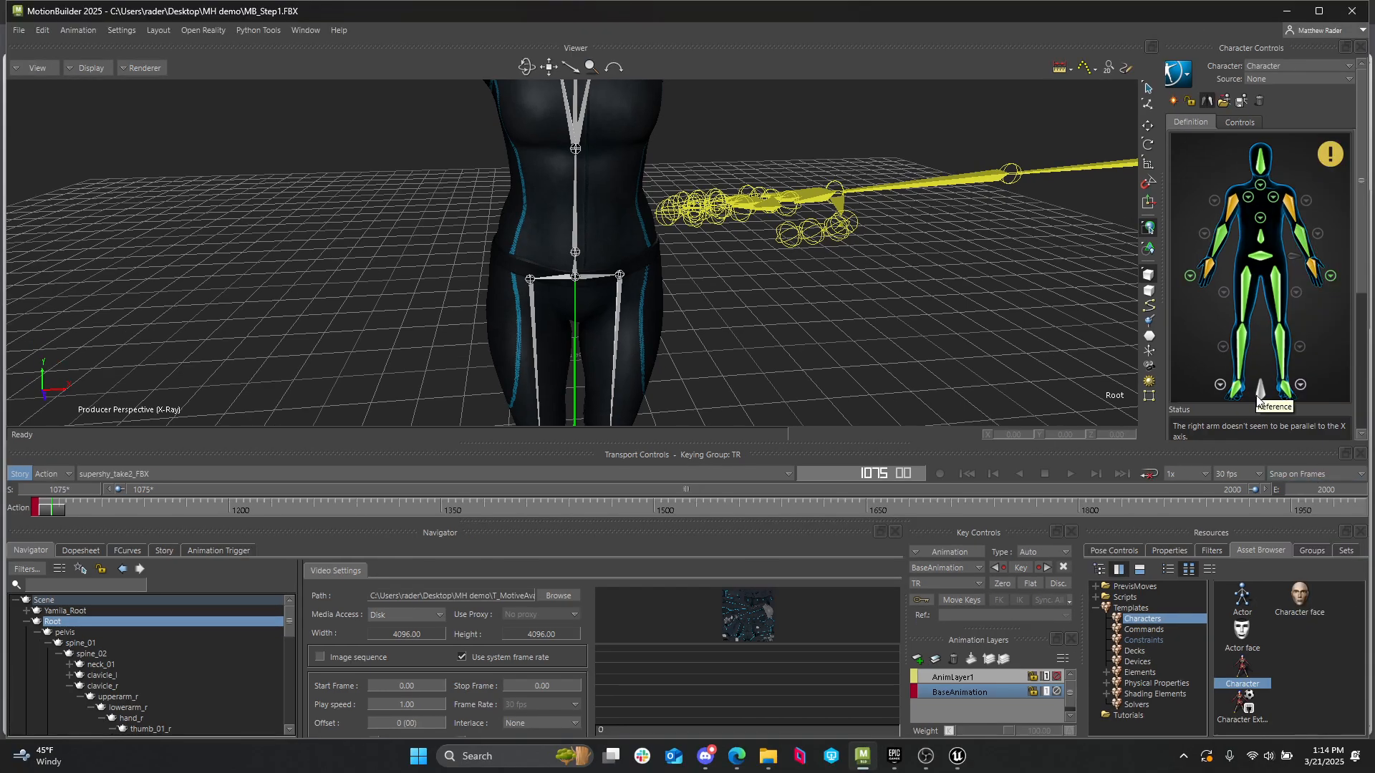
{"action": "right_click", "coordinate": [1261, 398]}
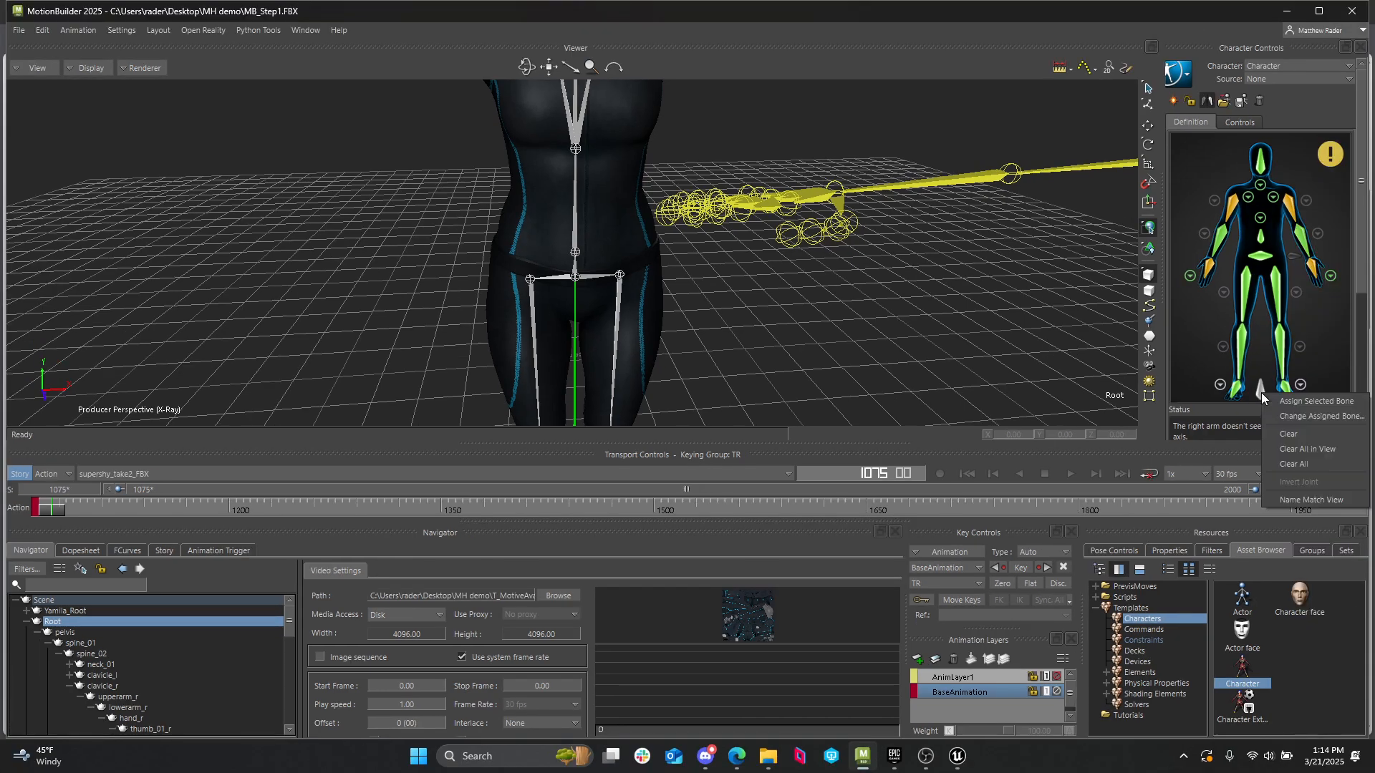
{"action": "left_click", "coordinate": [1286, 402]}
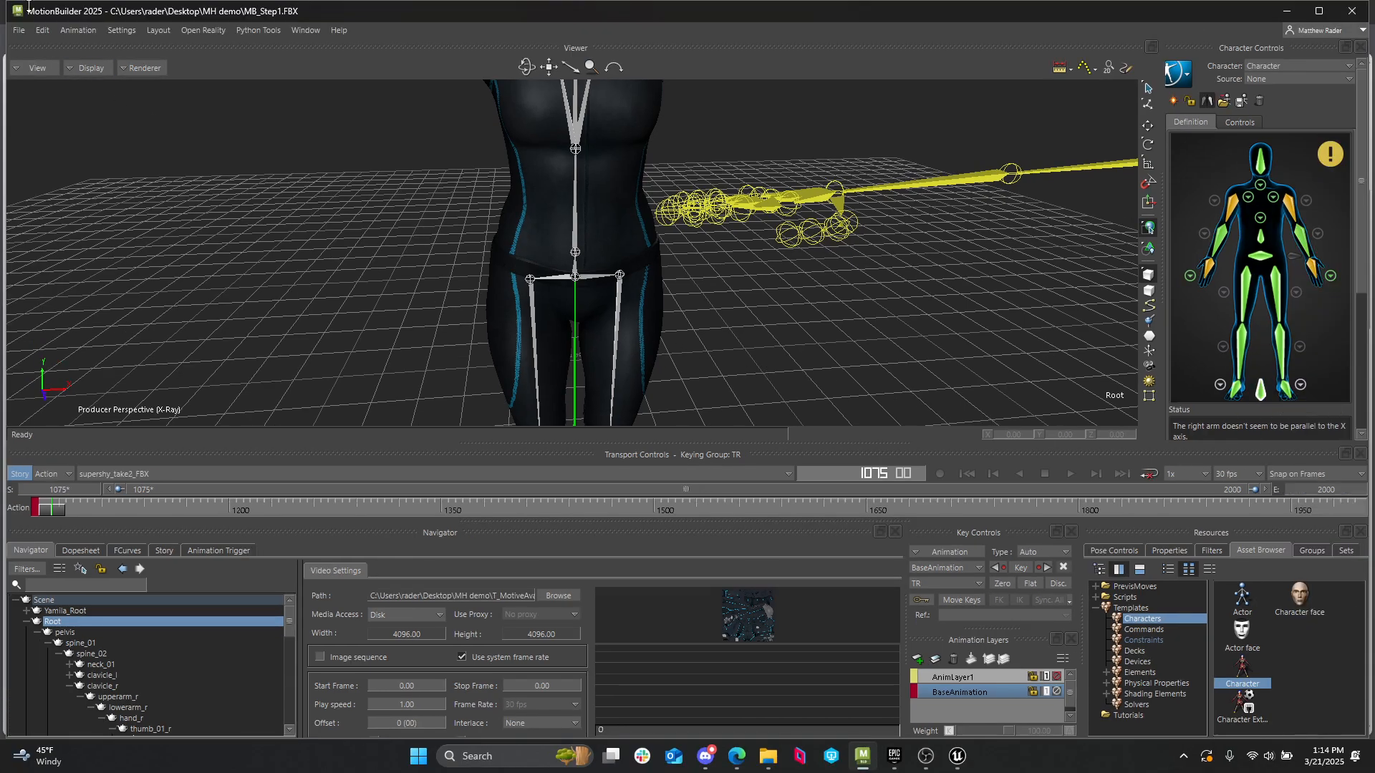
- Save the scene as a new file named MB_Step2.FBX, keeping the default save options
{"action": "left_click", "coordinate": [24, 31]}
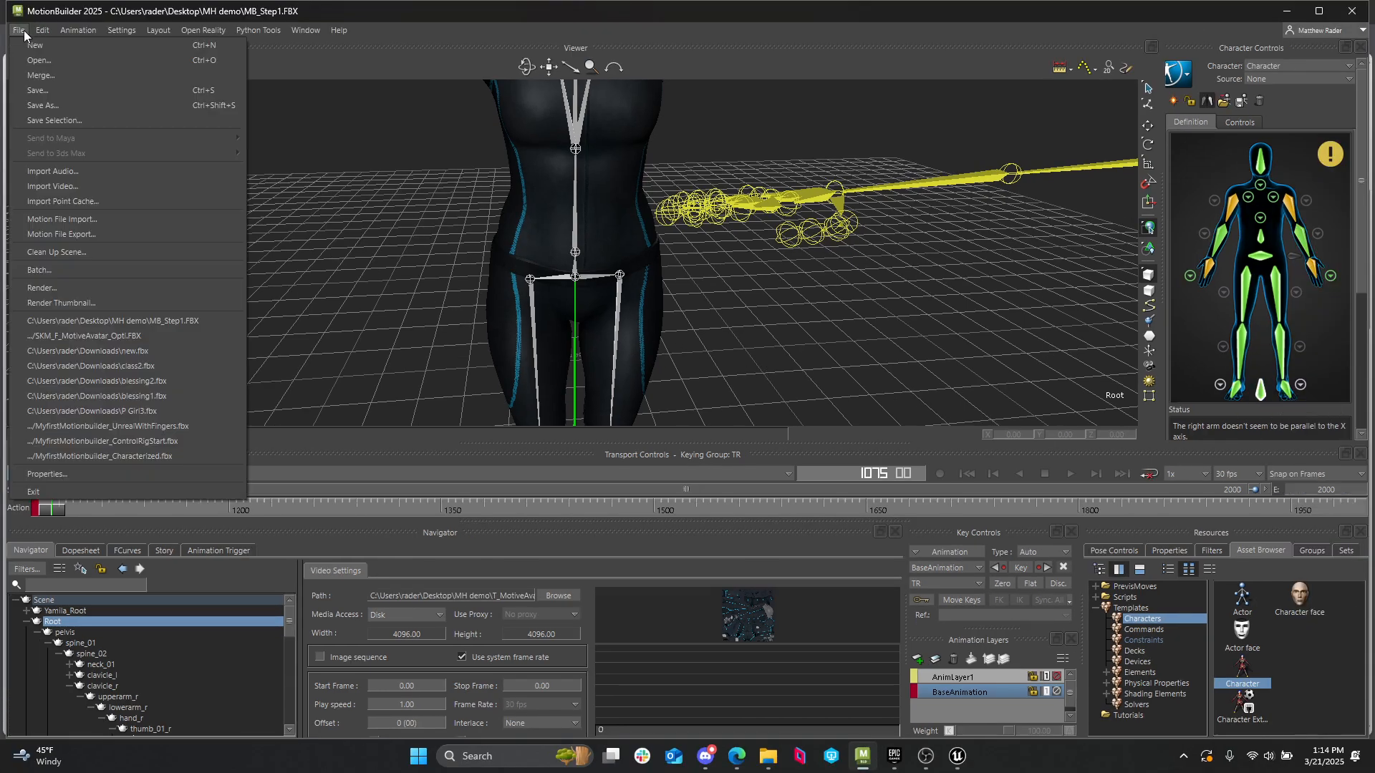
{"action": "left_click", "coordinate": [38, 104]}
{"action": "left_click", "coordinate": [663, 493]}
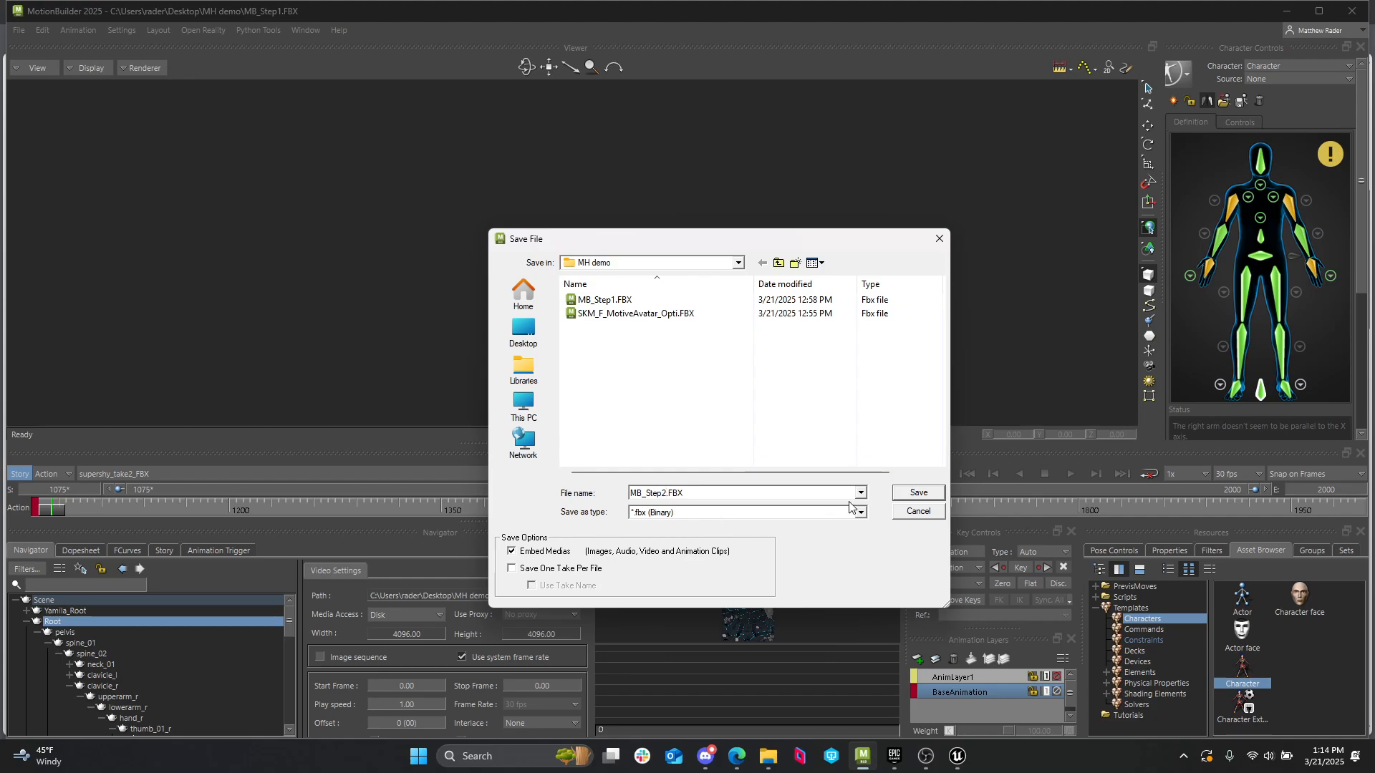
{"action": "left_click", "coordinate": [917, 492]}
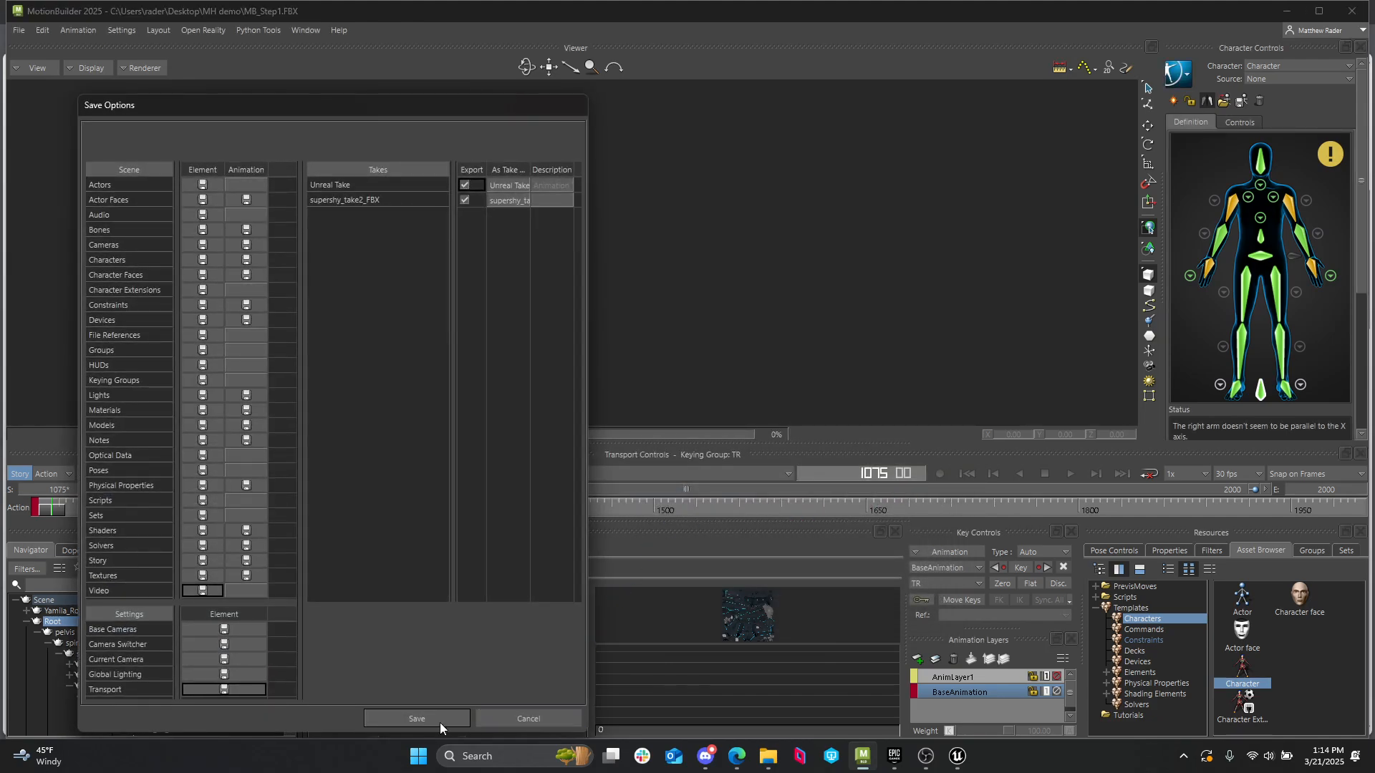
{"action": "left_click", "coordinate": [440, 723]}
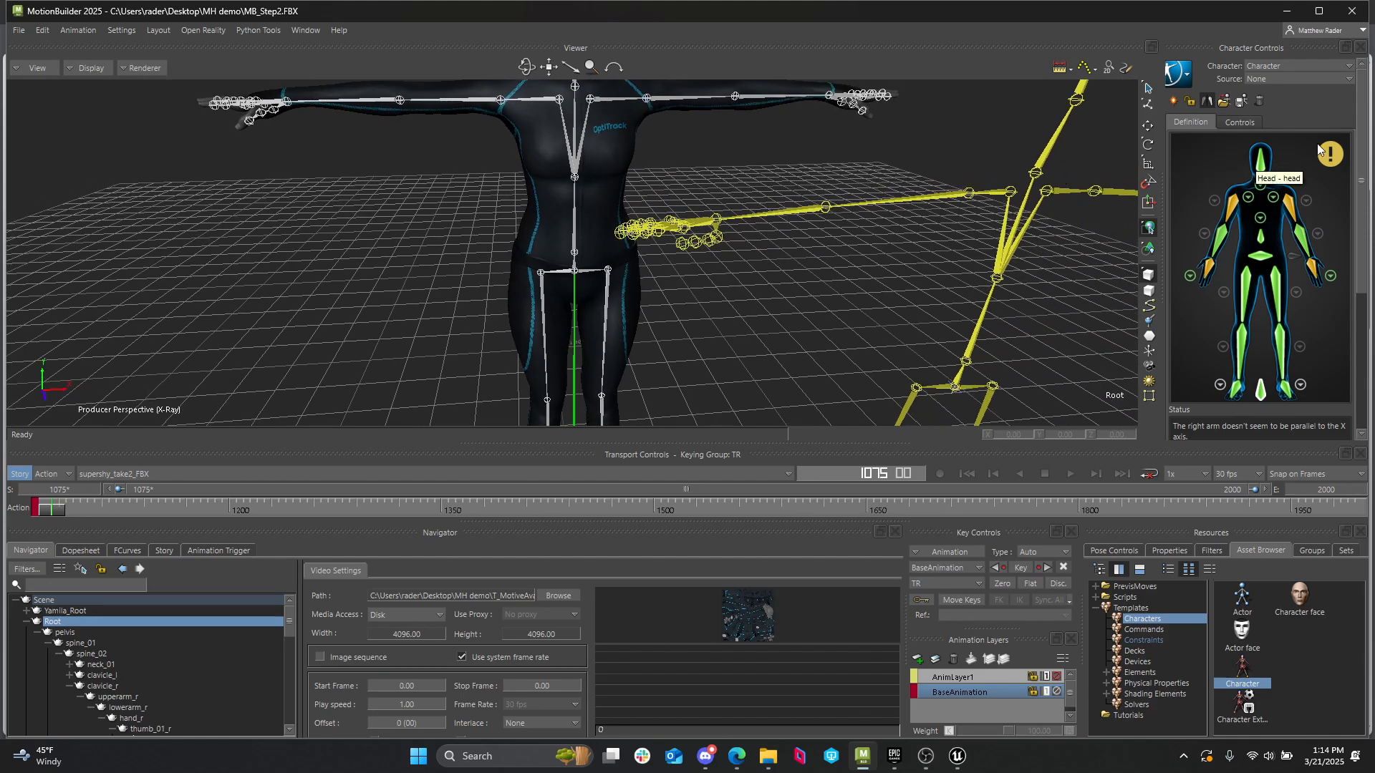
- Check the character's validation status and the avatar's T-pose, and lock the characterization as Biped
{"action": "mouse_move", "coordinate": [1339, 154]}
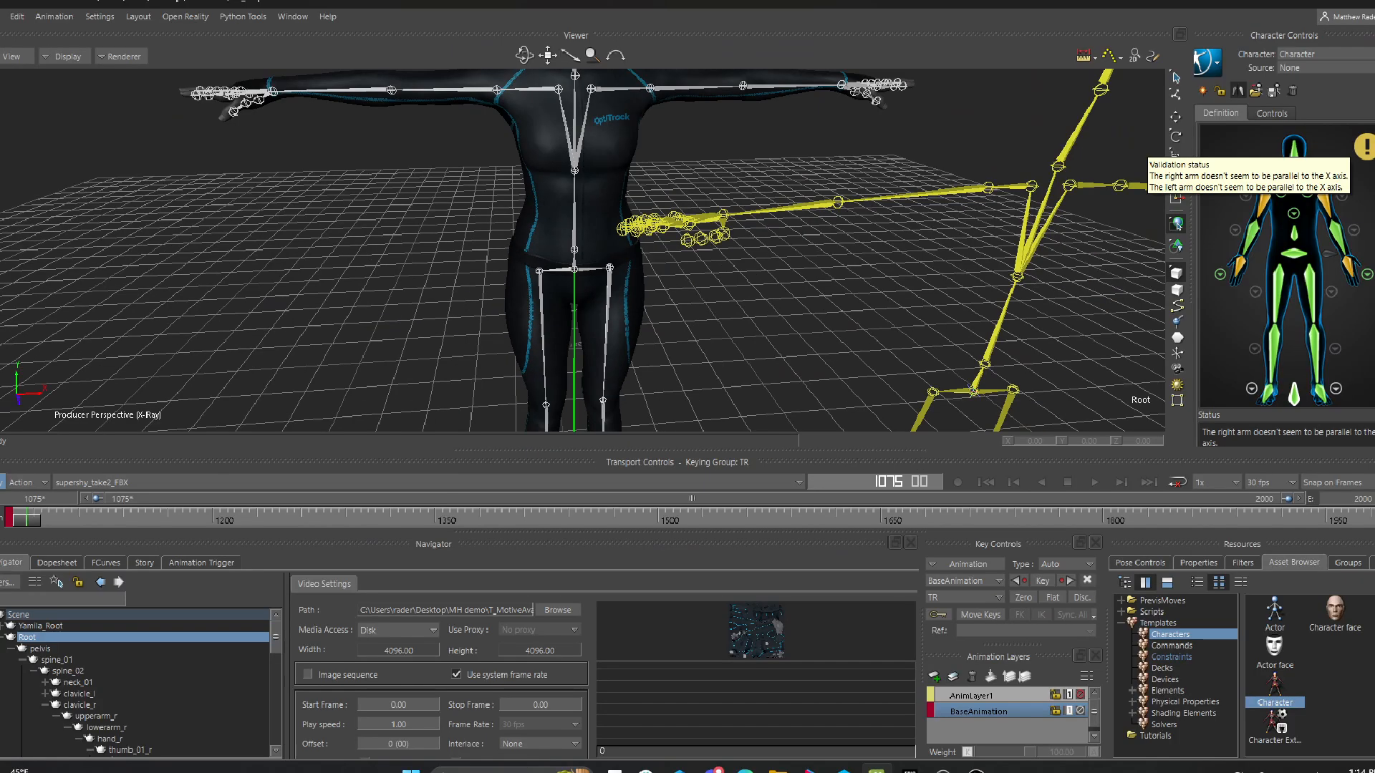
{"action": "left_click_drag", "start_coordinate": [681, 320], "coordinate": [587, 266], "text": "ctrl+shift"}
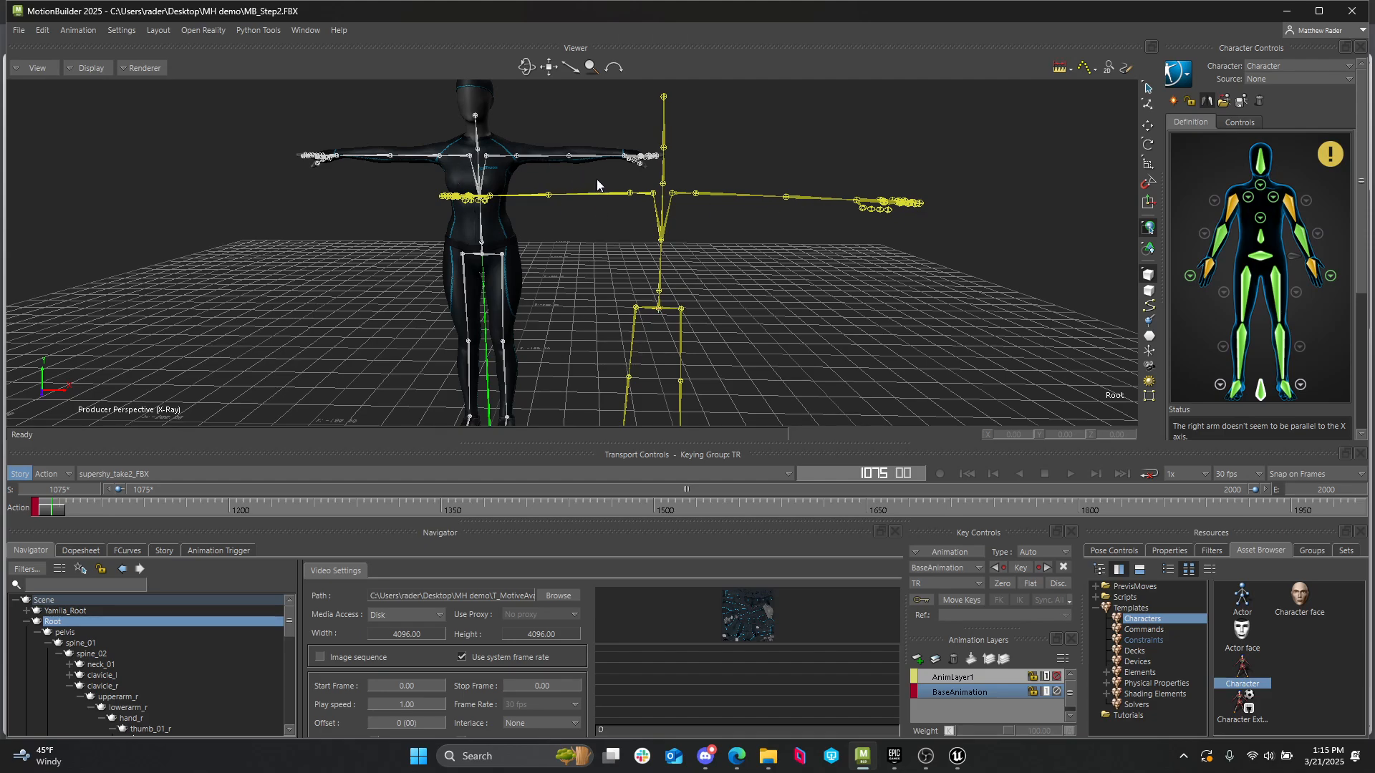
{"action": "left_click_drag", "start_coordinate": [673, 204], "coordinate": [695, 228], "text": "ctrl+shift"}
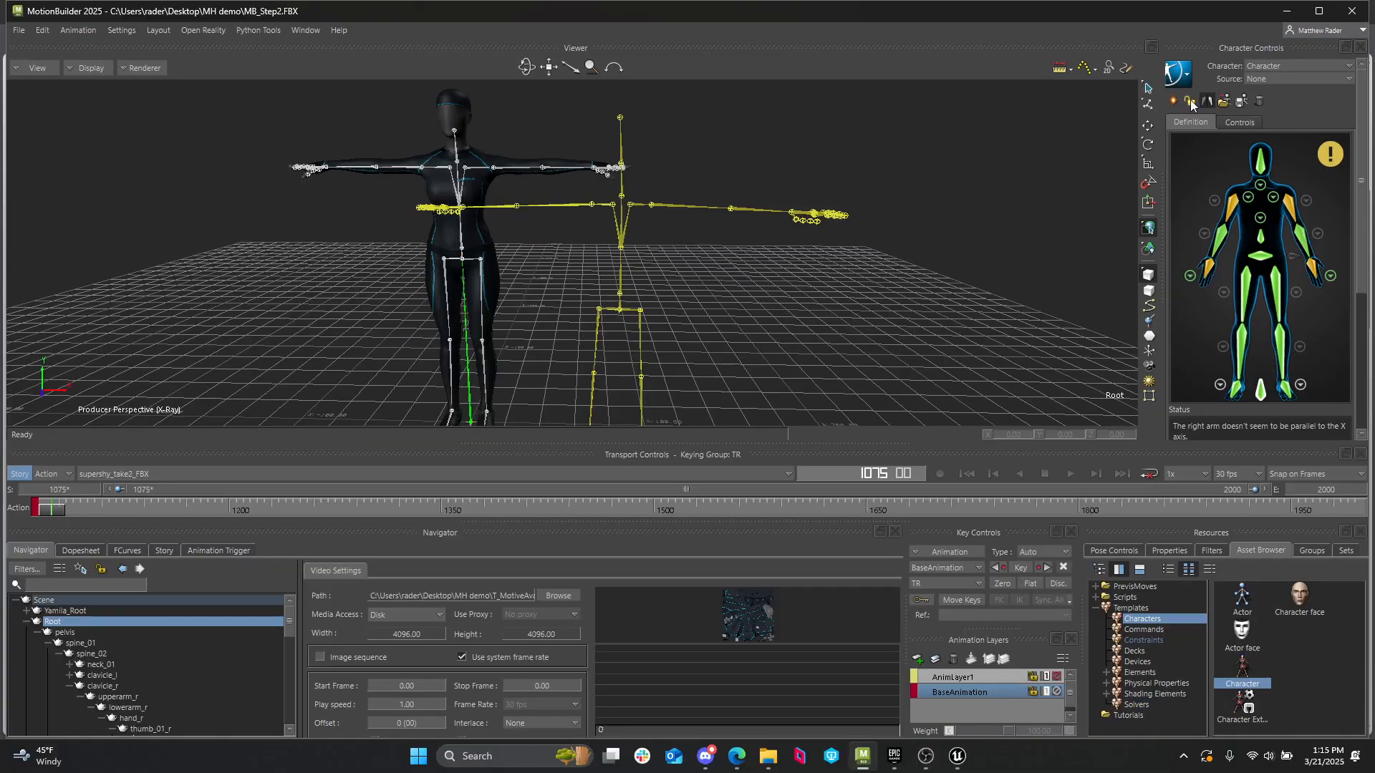
{"action": "left_click", "coordinate": [1190, 100]}
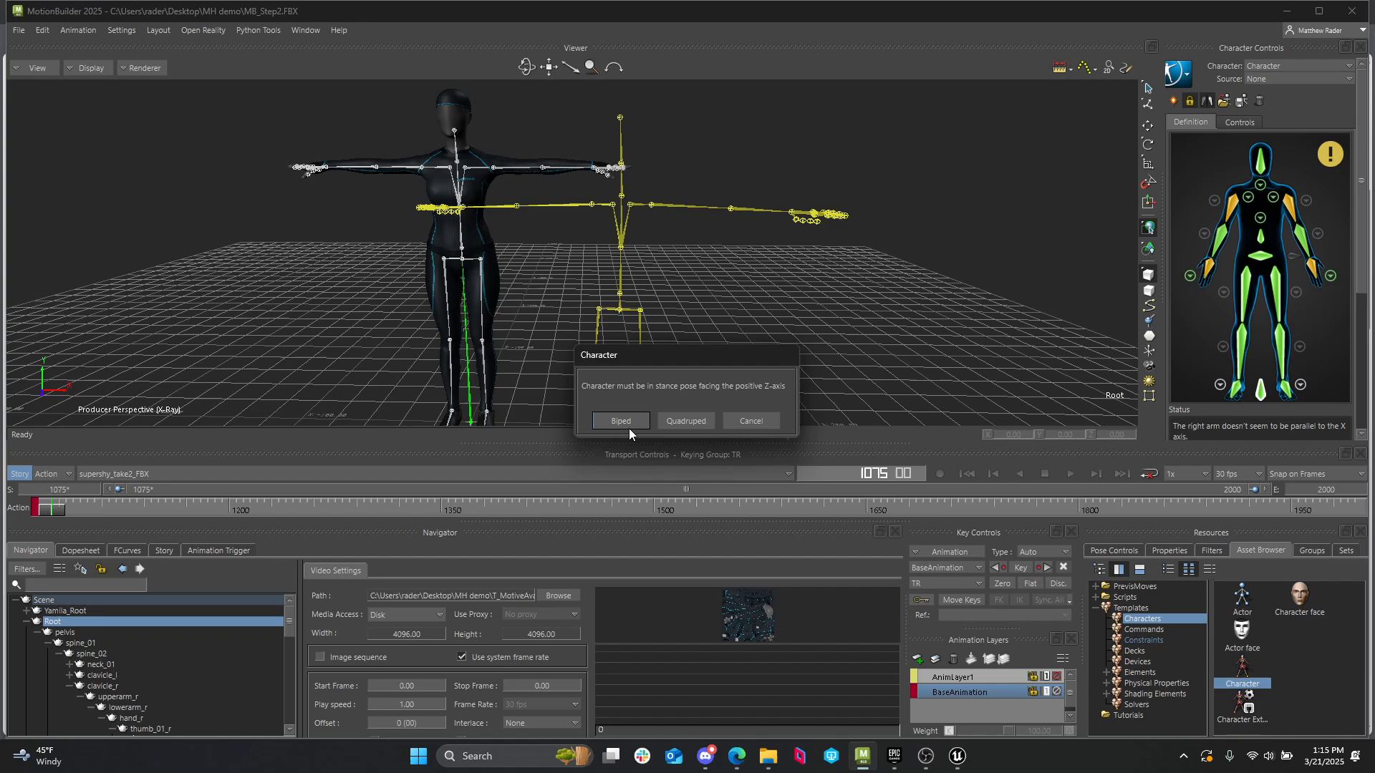
{"action": "left_click", "coordinate": [620, 421]}
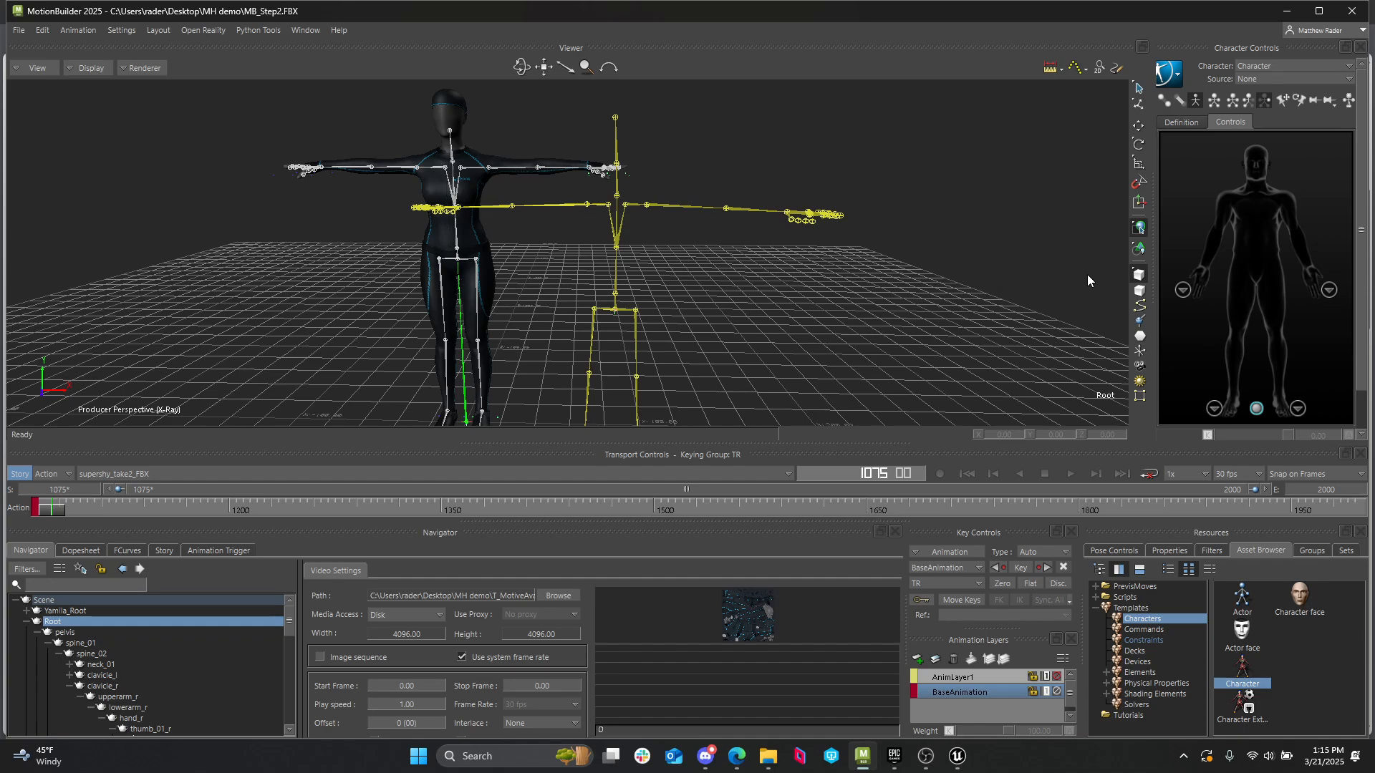
- Select the yellow motion-capture skeleton's entire hierarchy, starting from its root node
{"action": "mouse_move", "coordinate": [628, 307]}
{"action": "right_mouse_down", "text": "alt"}
{"action": "mouse_move", "coordinate": [660, 316]}
{"action": "mouse_move", "coordinate": [653, 298]}
{"action": "right_mouse_up", "text": "alt"}
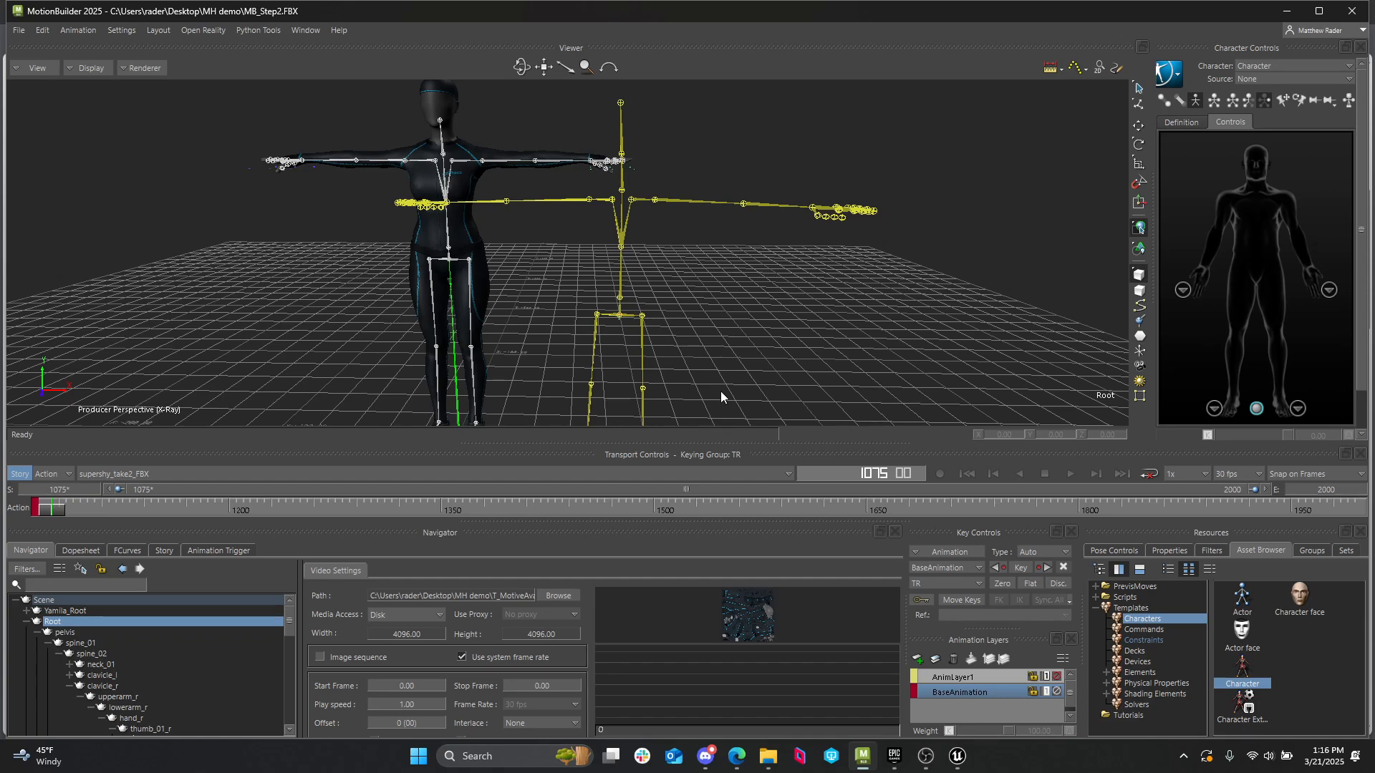
{"action": "middle_click_drag", "start_coordinate": [721, 346], "coordinate": [697, 327]}
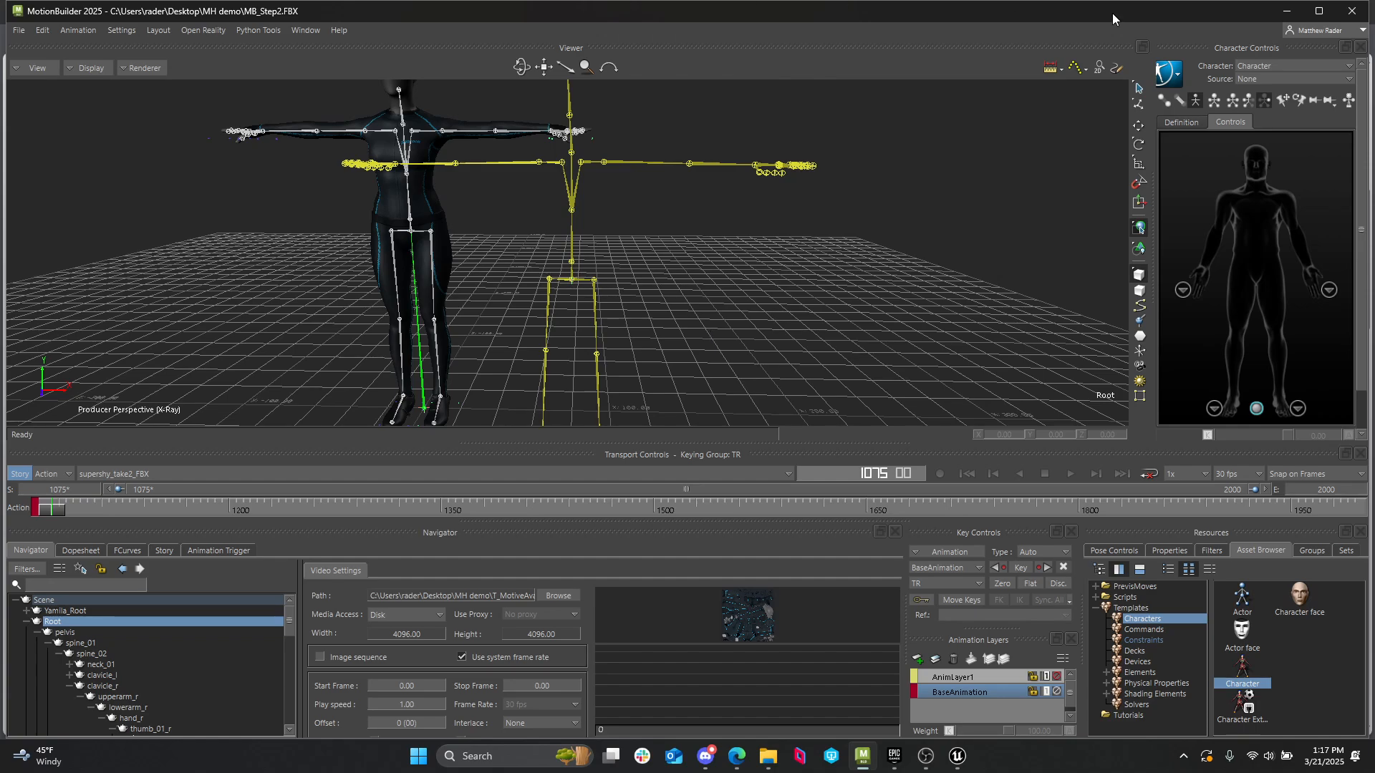
{"action": "right_click_drag", "start_coordinate": [716, 312], "coordinate": [754, 321], "text": "alt"}
{"action": "left_click_drag", "start_coordinate": [658, 300], "coordinate": [676, 285], "text": "alt"}
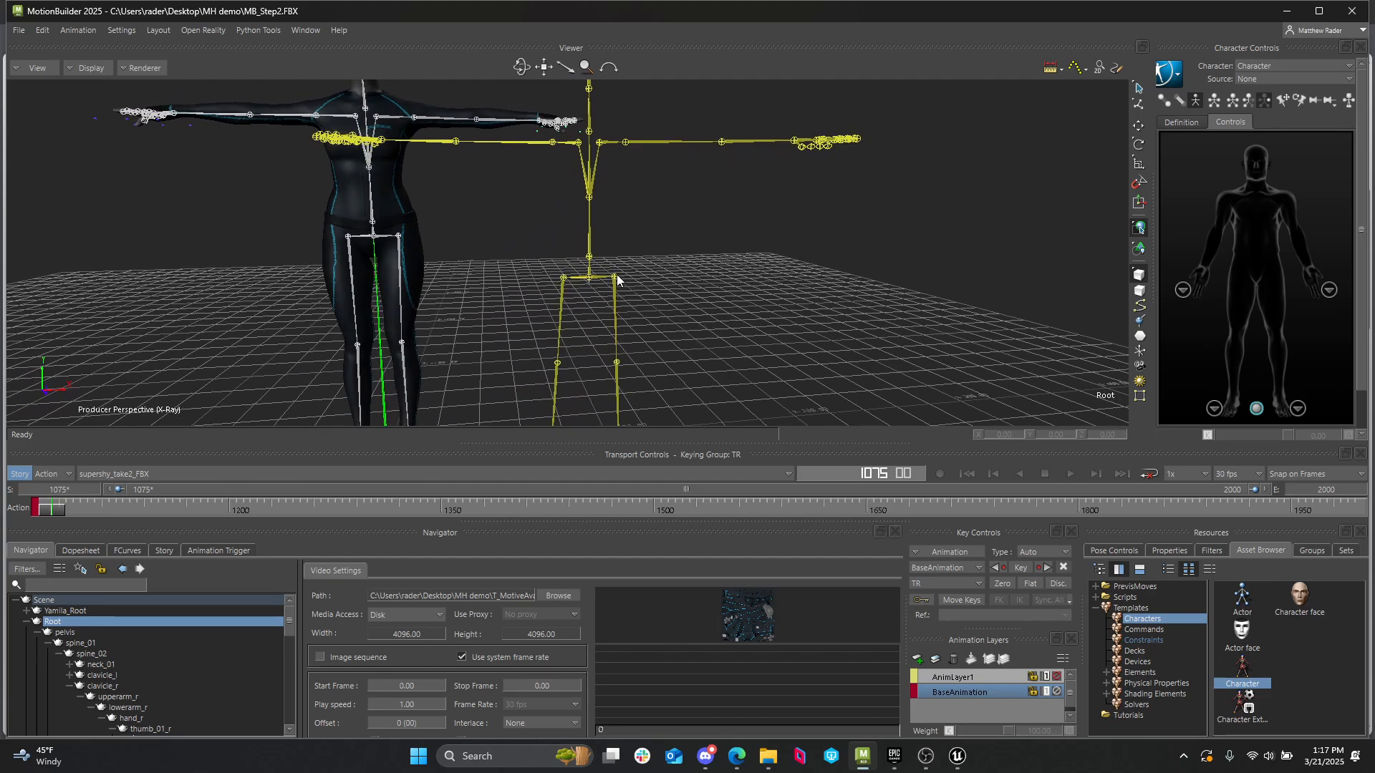
{"action": "left_click", "coordinate": [589, 277]}
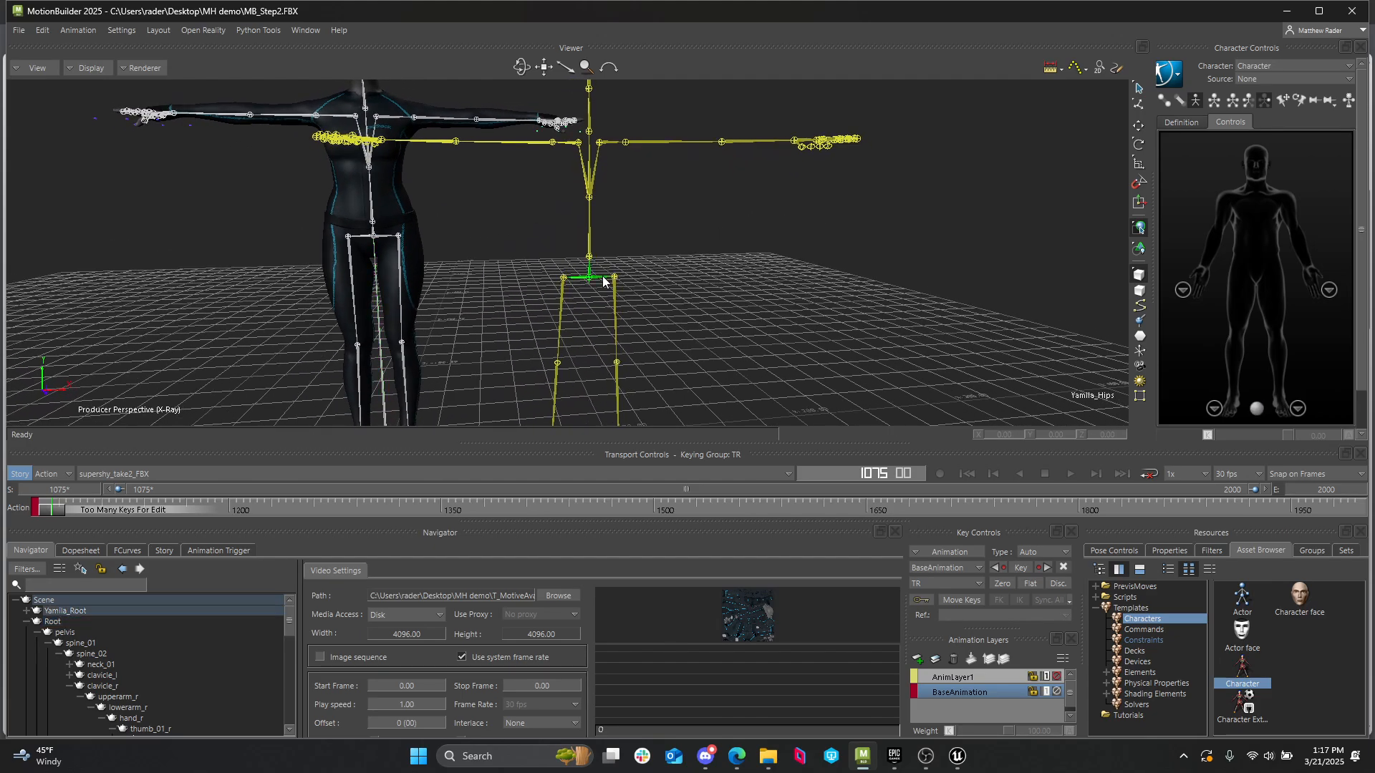
{"action": "left_click", "coordinate": [68, 611]}
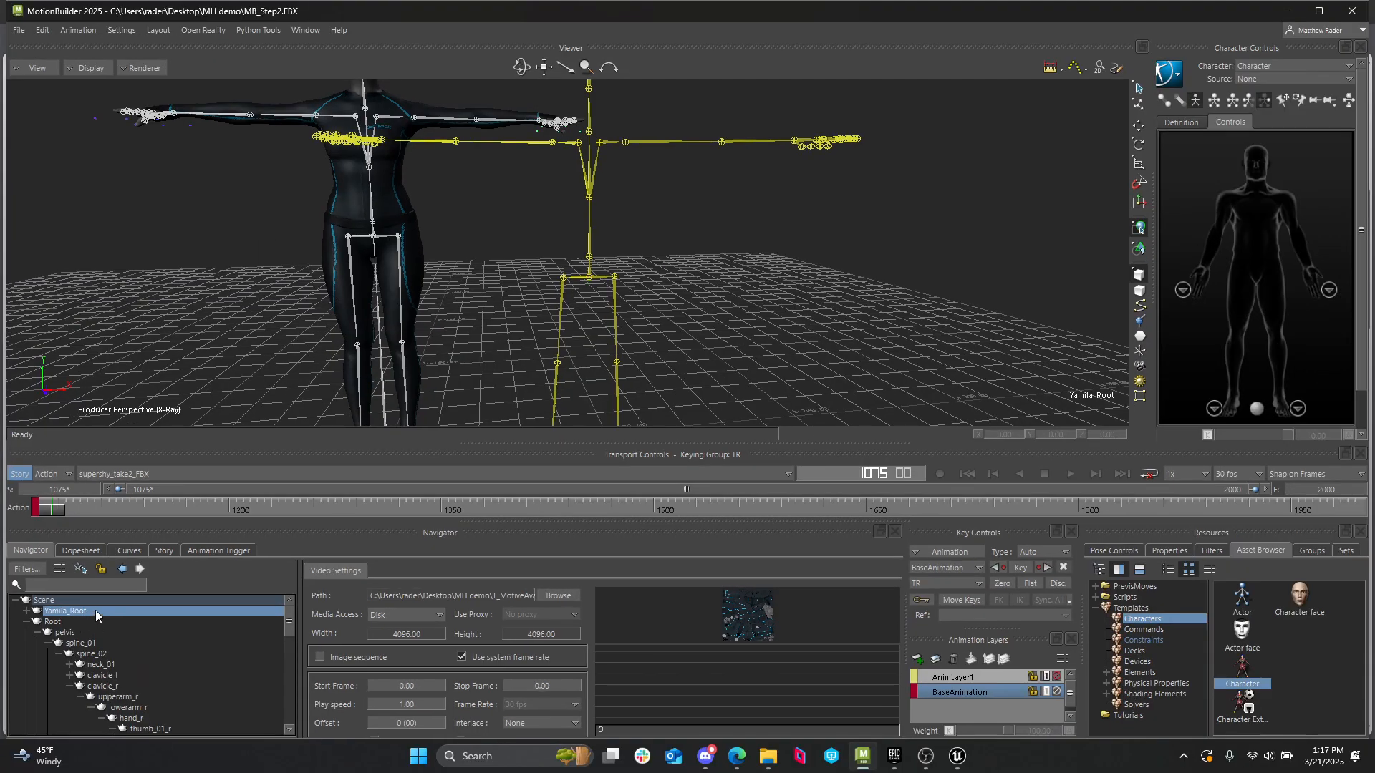
{"action": "right_click", "coordinate": [103, 610]}
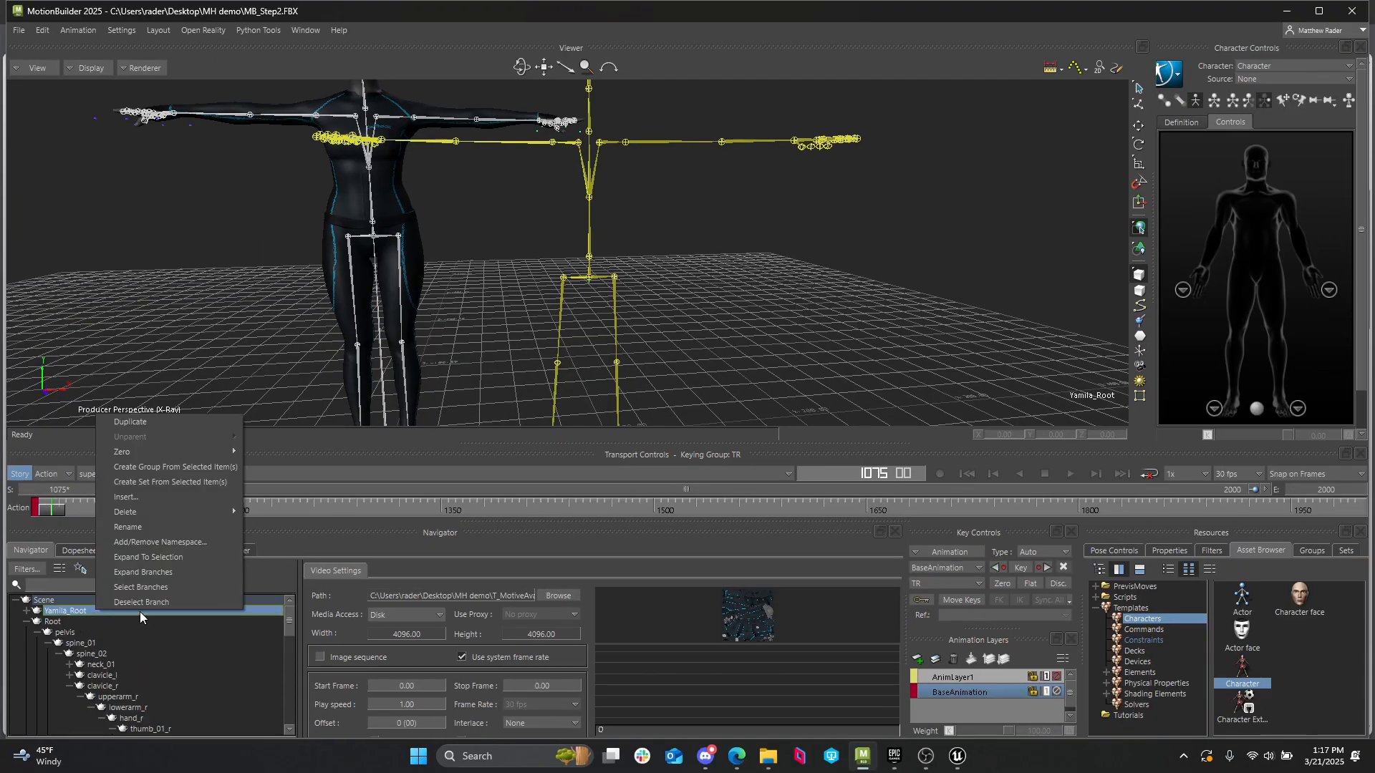
{"action": "left_click", "coordinate": [152, 588]}
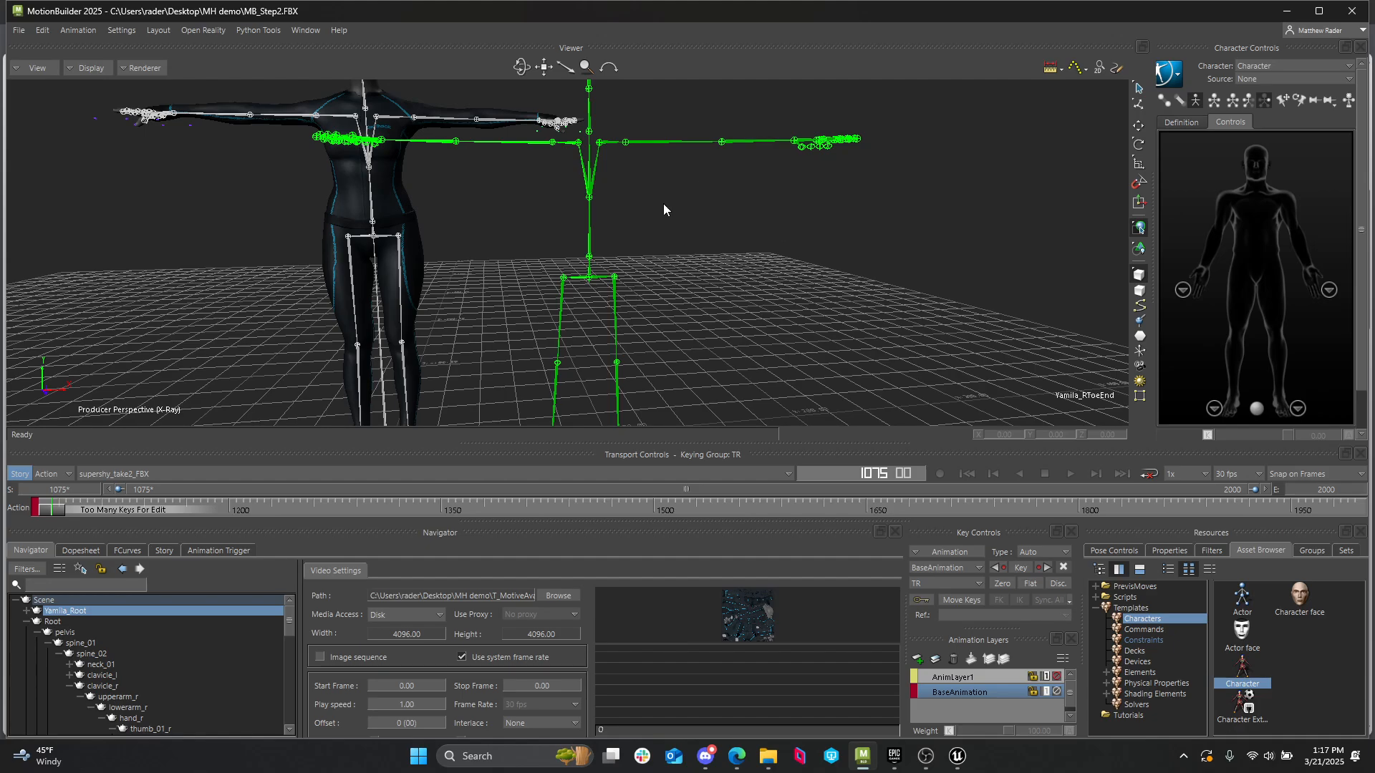
- Zero the rotation of all selected bones in the motion-capture skeleton
{"action": "scroll", "coordinate": [634, 209], "scroll_direction": "up", "scroll_amount": 3}
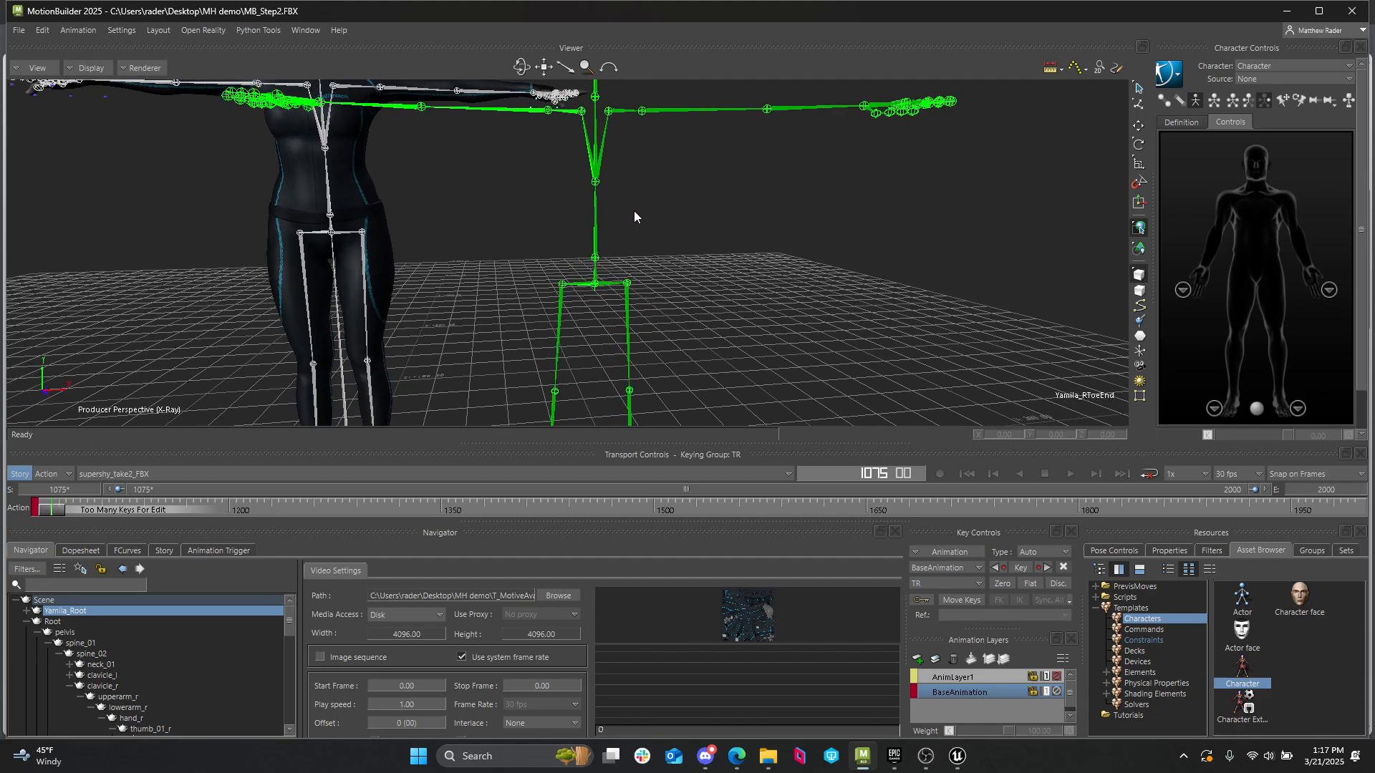
{"action": "scroll", "coordinate": [681, 270], "scroll_direction": "up", "scroll_amount": 4}
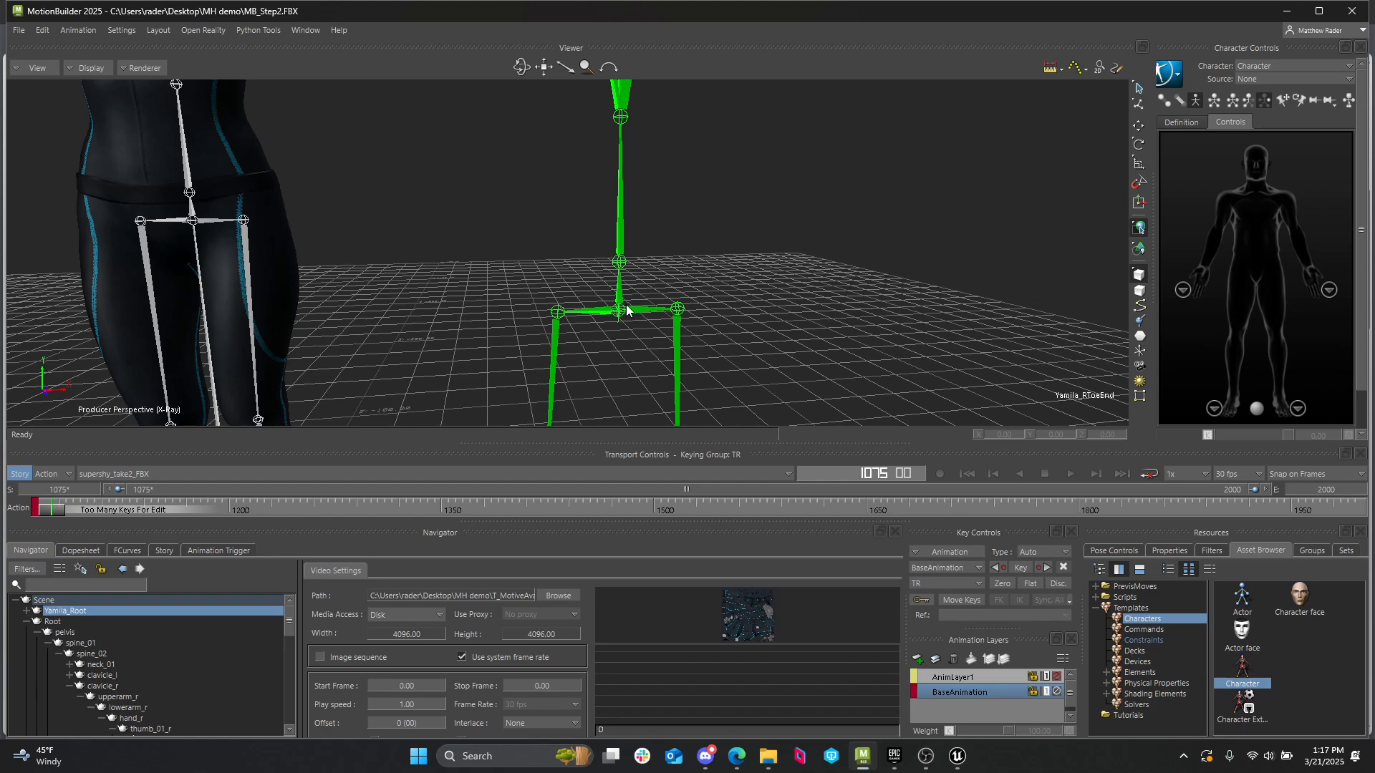
{"action": "right_click", "coordinate": [119, 613]}
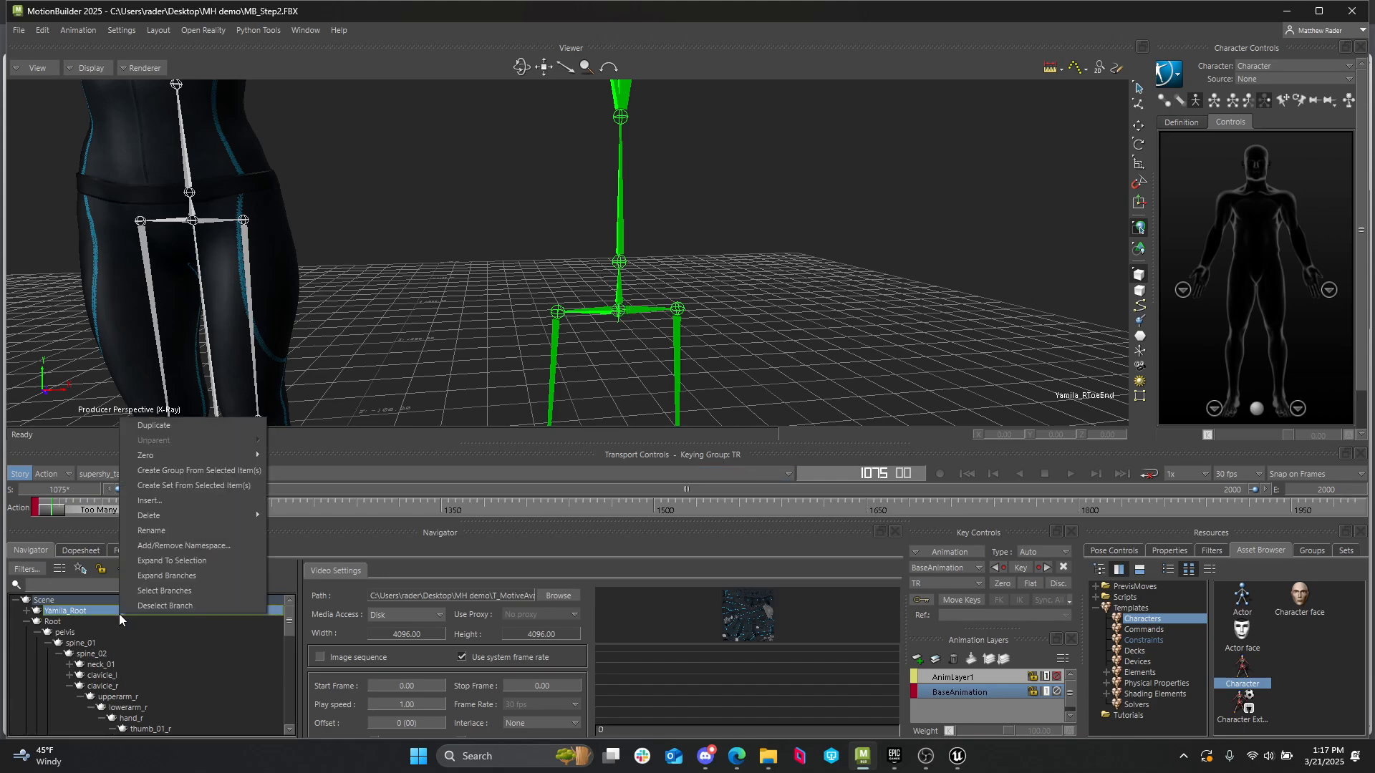
{"action": "mouse_move", "coordinate": [195, 454]}
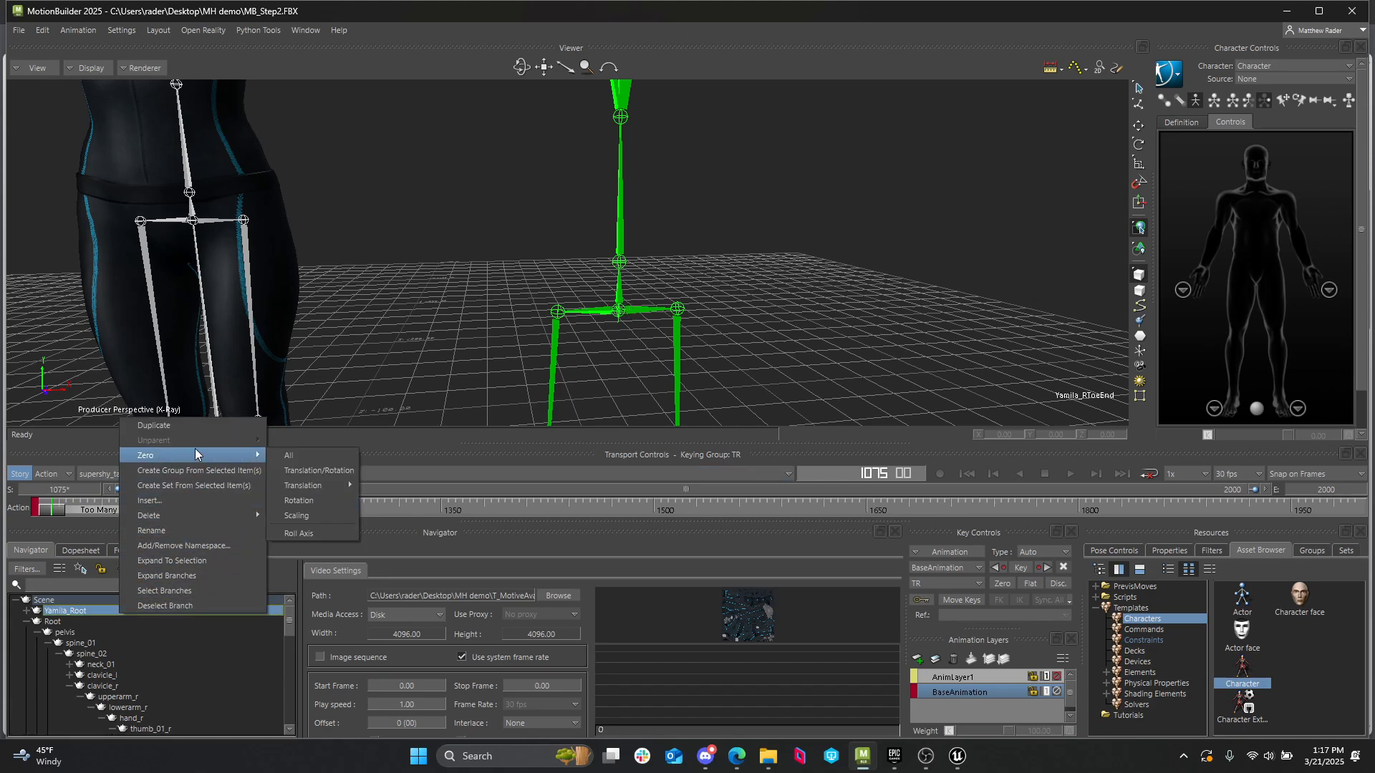
{"action": "left_click", "coordinate": [299, 500]}
- Examine the arms and hands of the zeroed motion-capture skeleton beside the avatar in the viewer
{"action": "left_click_drag", "start_coordinate": [759, 271], "coordinate": [571, 293], "text": "ctrl"}
{"action": "left_click_drag", "start_coordinate": [472, 218], "coordinate": [666, 327], "text": "ctrl"}
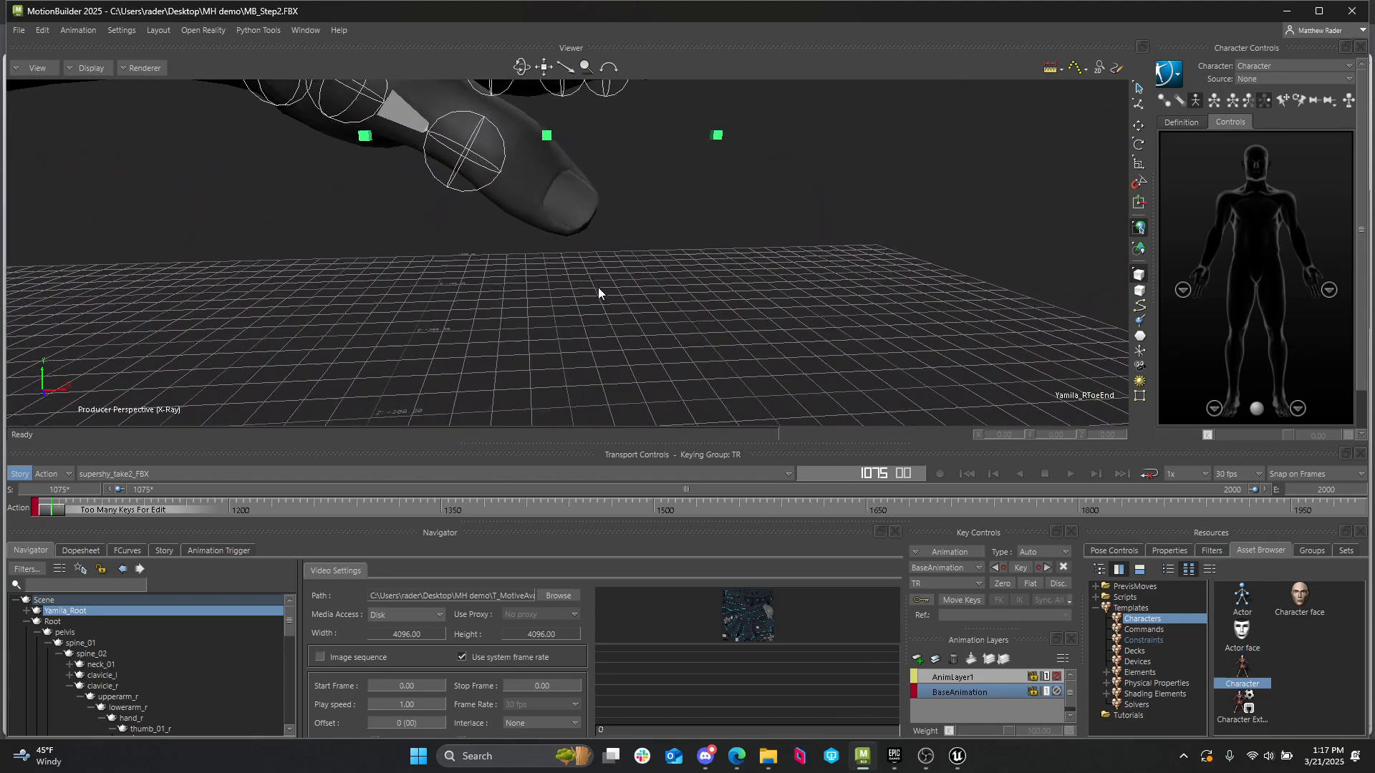
{"action": "left_click_drag", "start_coordinate": [599, 286], "coordinate": [194, 112], "text": "shift"}
{"action": "left_click_drag", "start_coordinate": [678, 293], "coordinate": [555, 242], "text": "ctrl"}
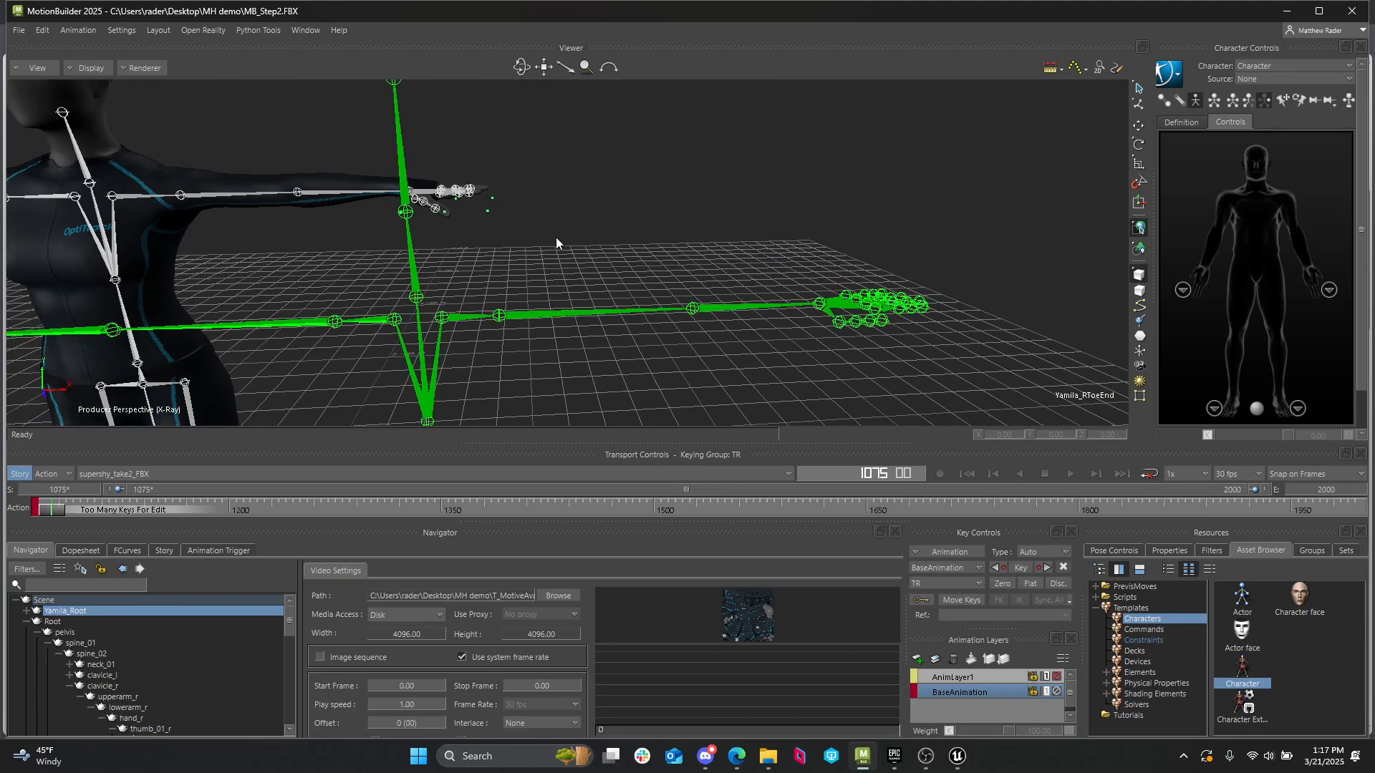
{"action": "left_click_drag", "start_coordinate": [839, 307], "coordinate": [585, 295], "text": "shift"}
{"action": "left_click_drag", "start_coordinate": [348, 299], "coordinate": [604, 212], "text": "shift"}
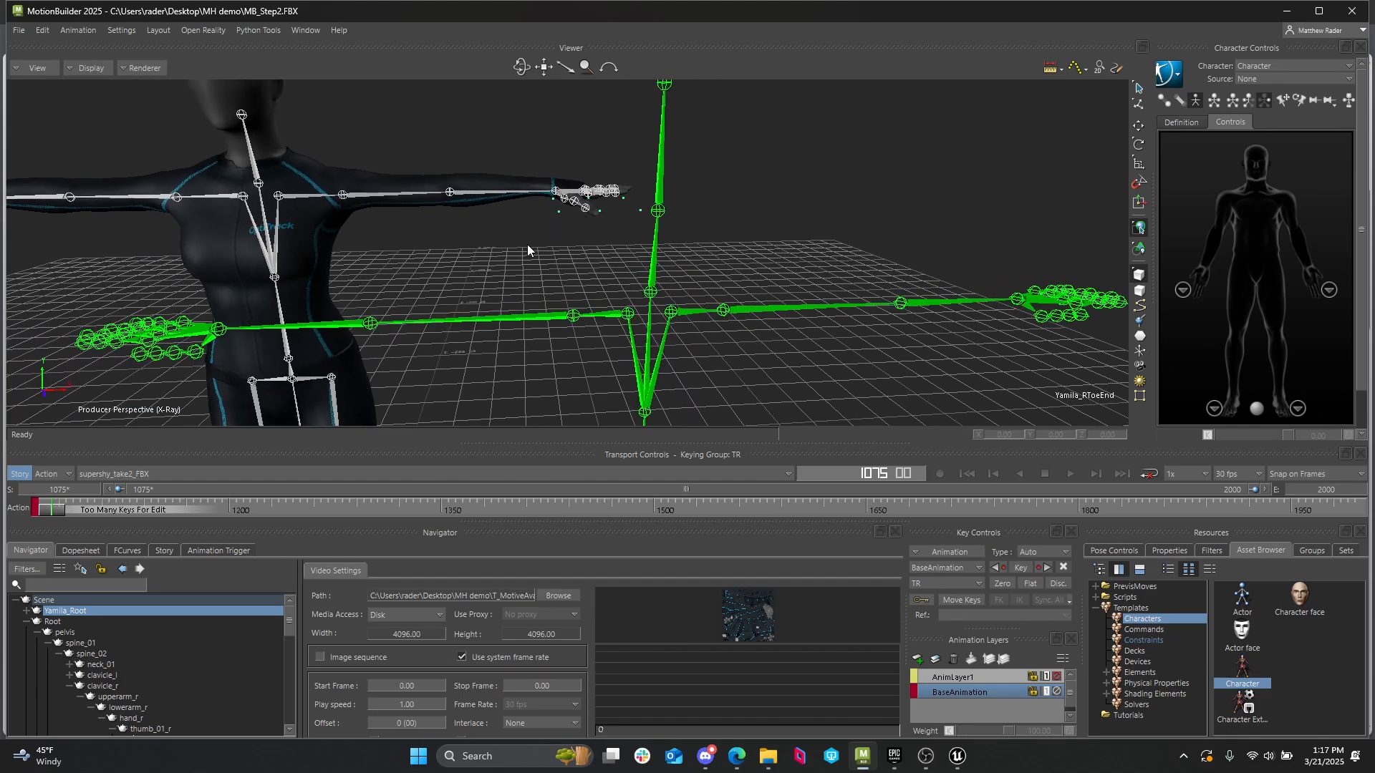
{"action": "left_click_drag", "start_coordinate": [533, 249], "coordinate": [535, 254], "text": "ctrl+shift"}
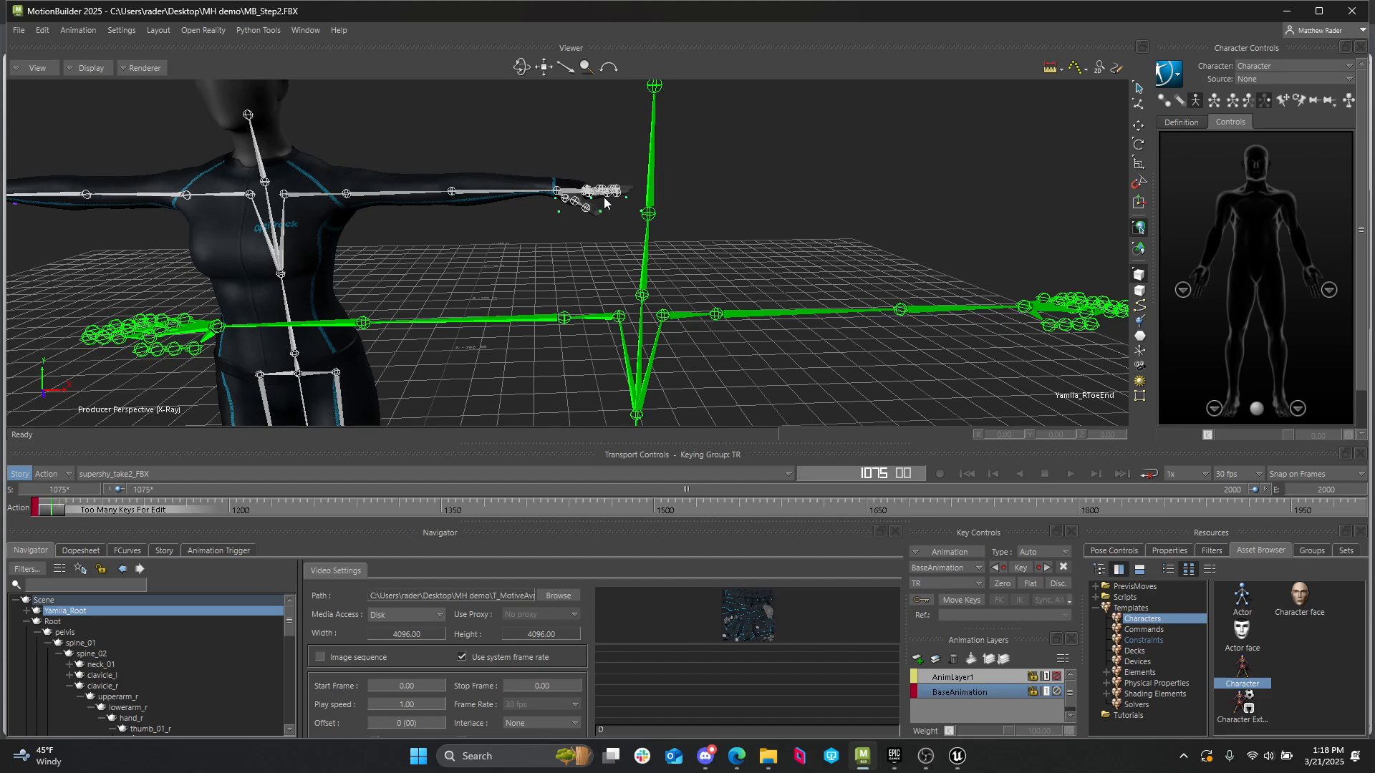
- Apply the Character template to the motion-capture skeleton's hips bone and characterize it as Biped
{"action": "left_click_drag", "start_coordinate": [803, 332], "coordinate": [742, 234], "text": "ctrl"}
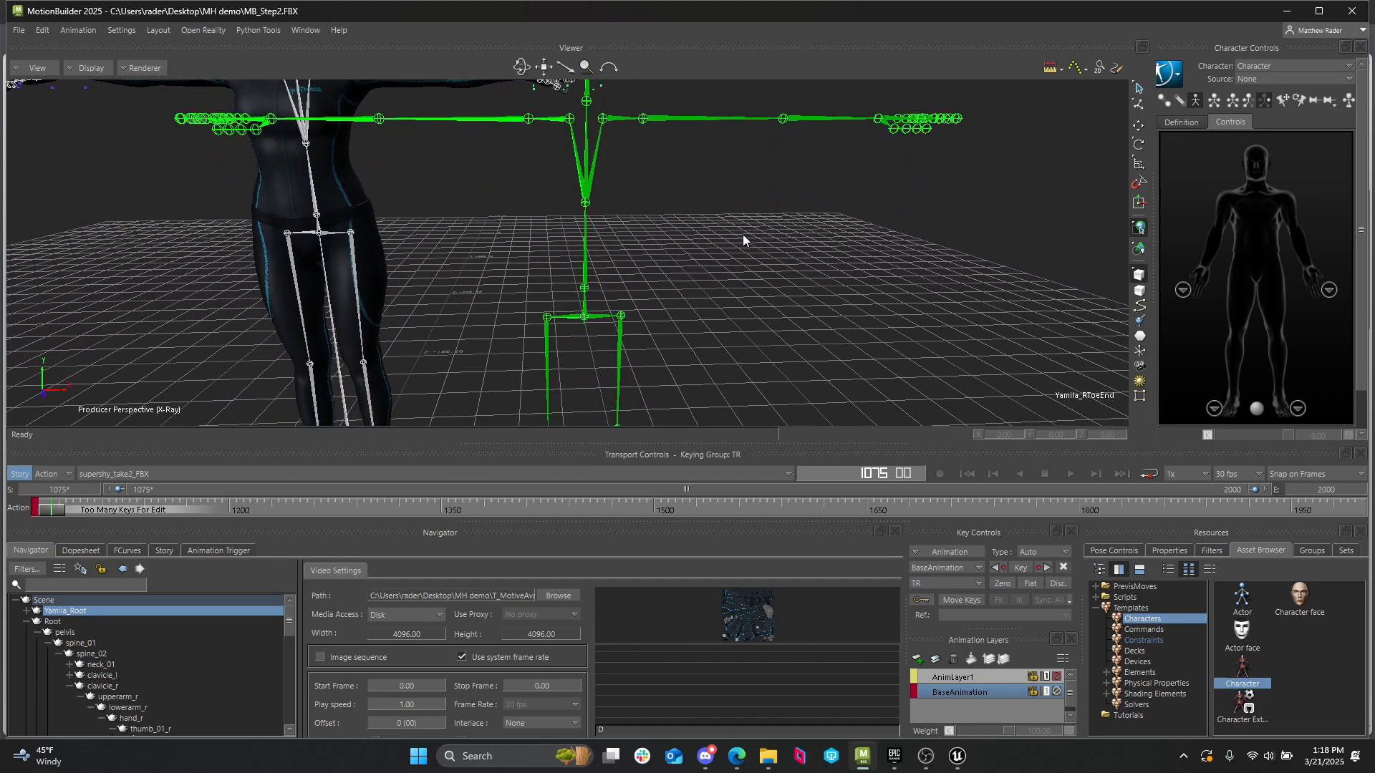
{"action": "left_click", "coordinate": [29, 612]}
{"action": "left_click", "coordinate": [76, 621]}
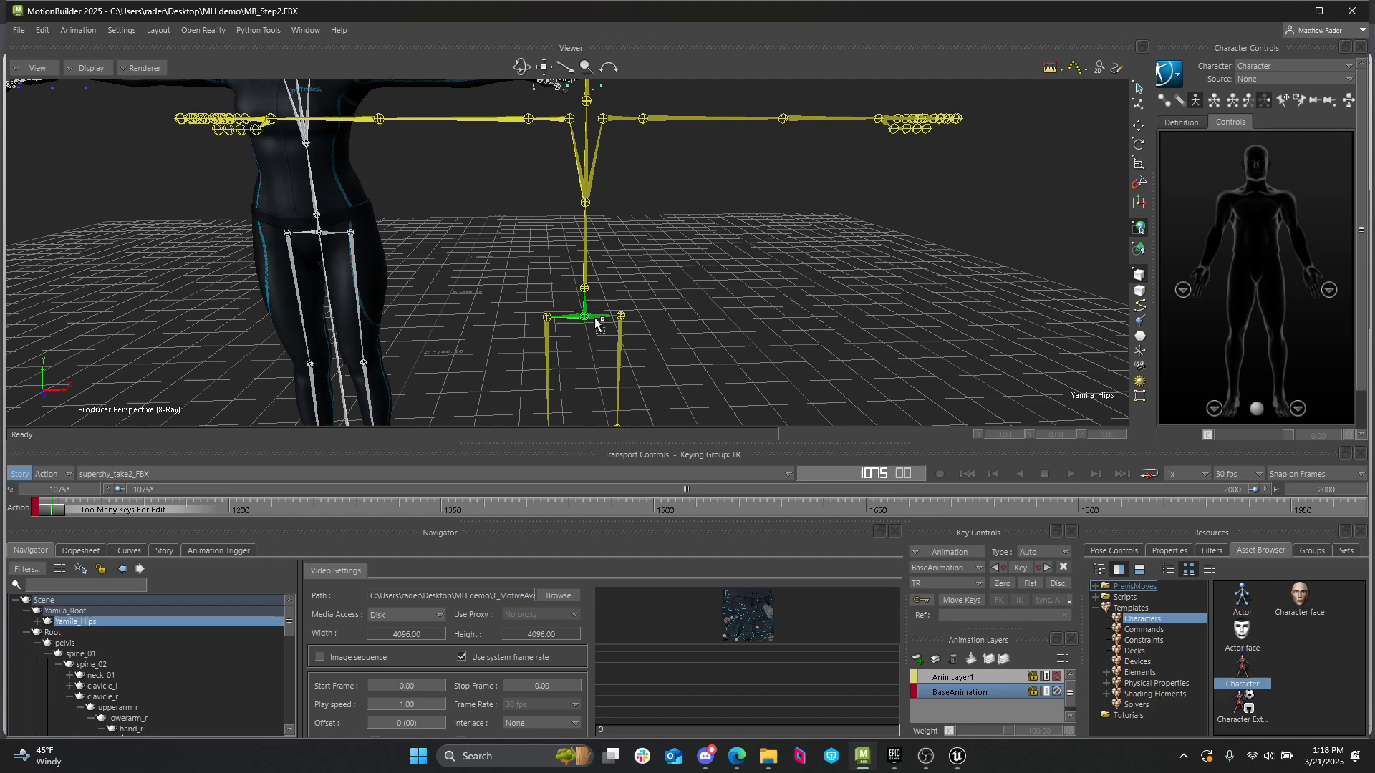
{"action": "left_click_drag", "start_coordinate": [593, 320], "coordinate": [594, 320]}
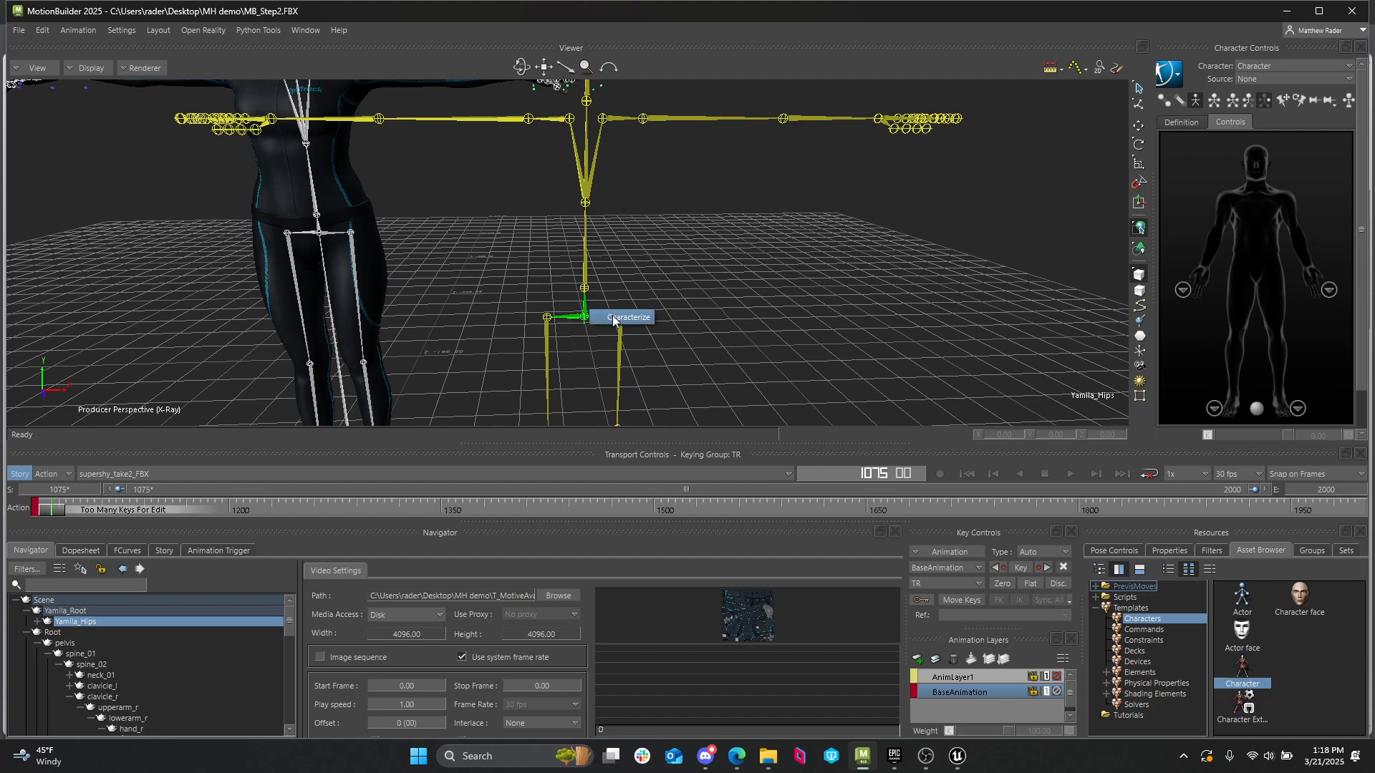
{"action": "left_click", "coordinate": [612, 319]}
{"action": "left_click", "coordinate": [618, 421]}
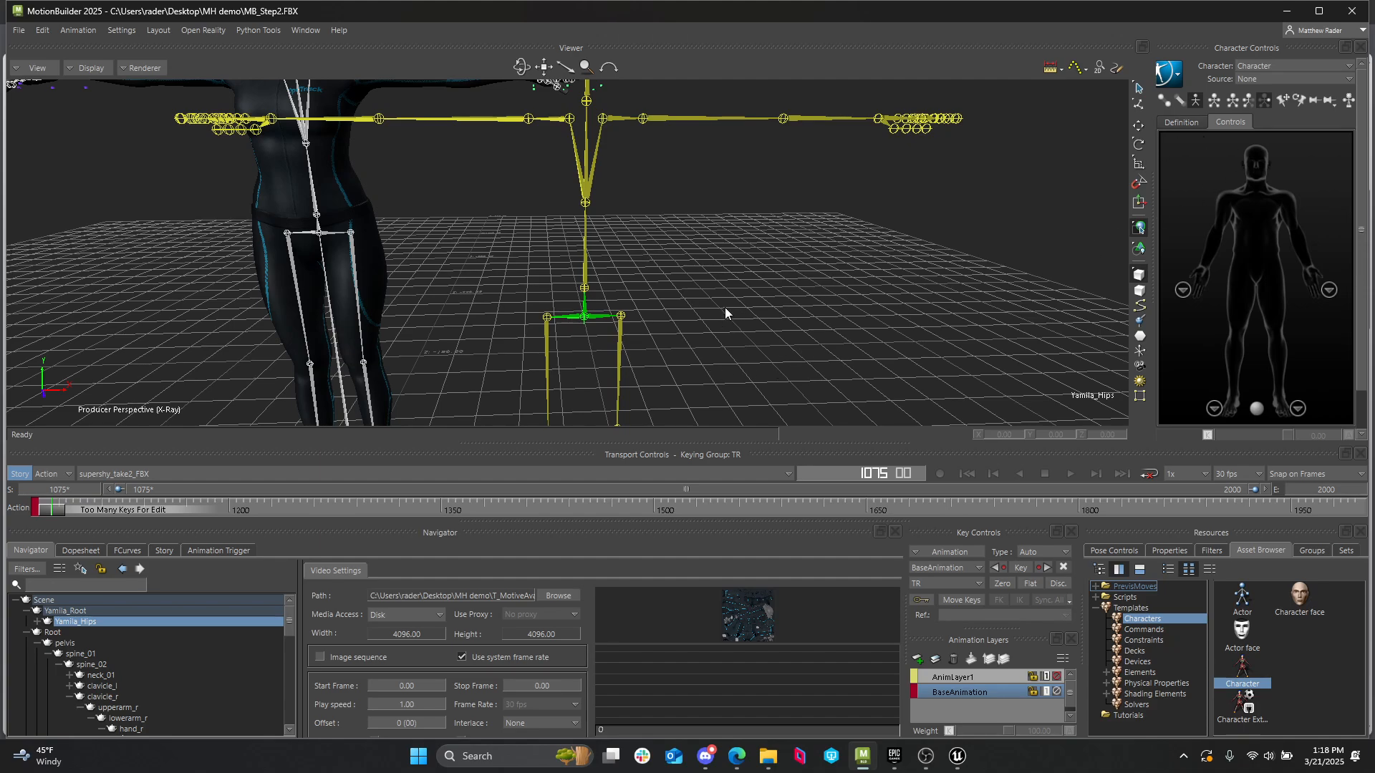
- Save the scene as a new file named MB_Step3.FBX, keeping the default save options
{"action": "left_click", "coordinate": [19, 30]}
{"action": "left_click", "coordinate": [44, 106]}
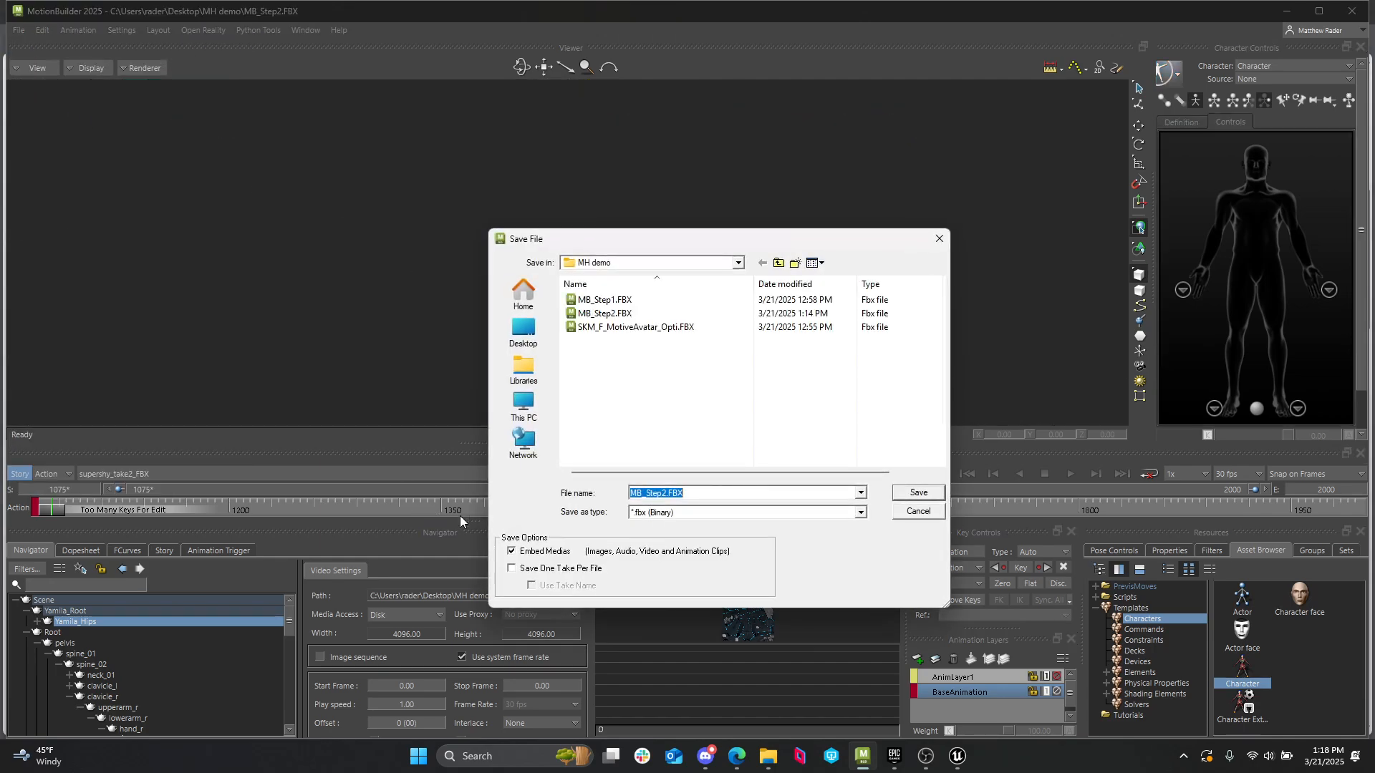
{"action": "left_click", "coordinate": [665, 493]}
{"action": "key", "text": "BackSpace"}
{"action": "type", "text": "3"}
{"action": "key", "text": "Return"}
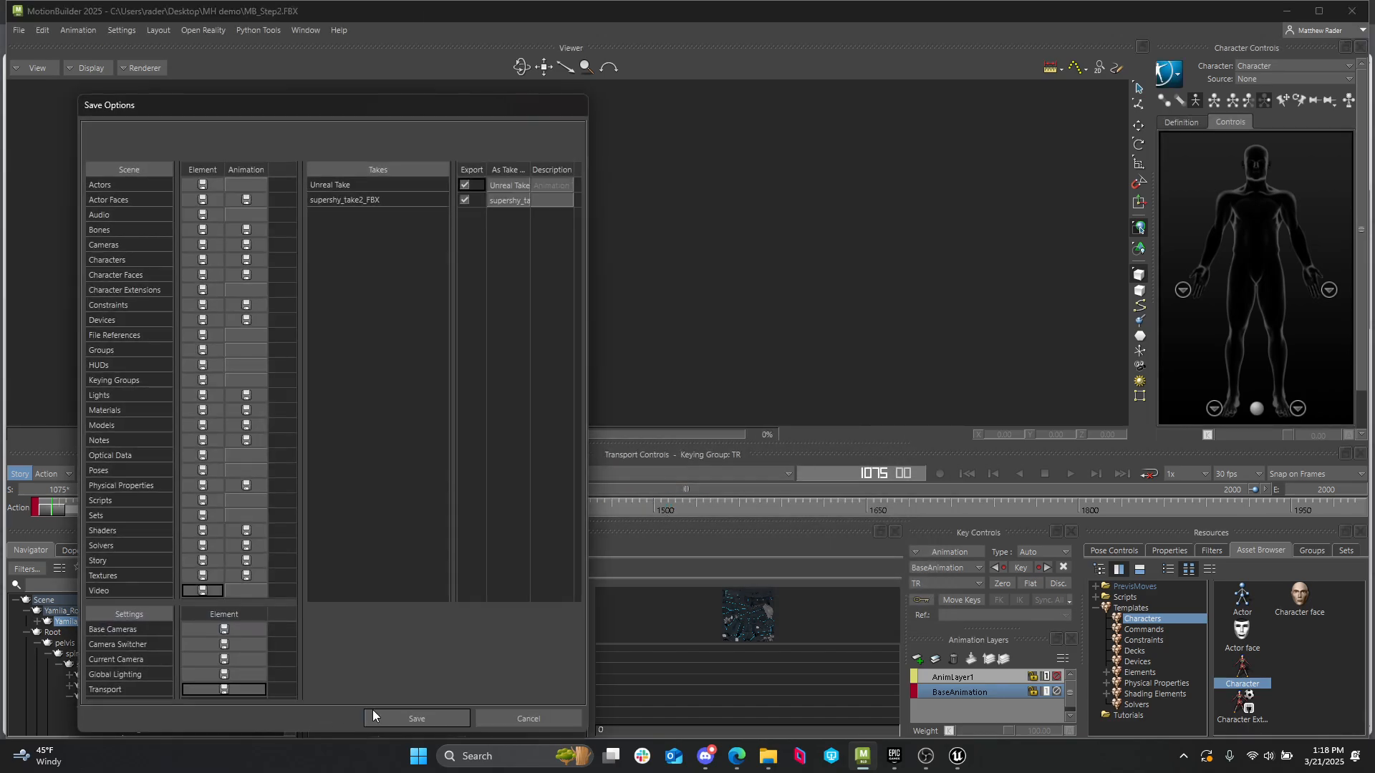
{"action": "left_click", "coordinate": [416, 718]}
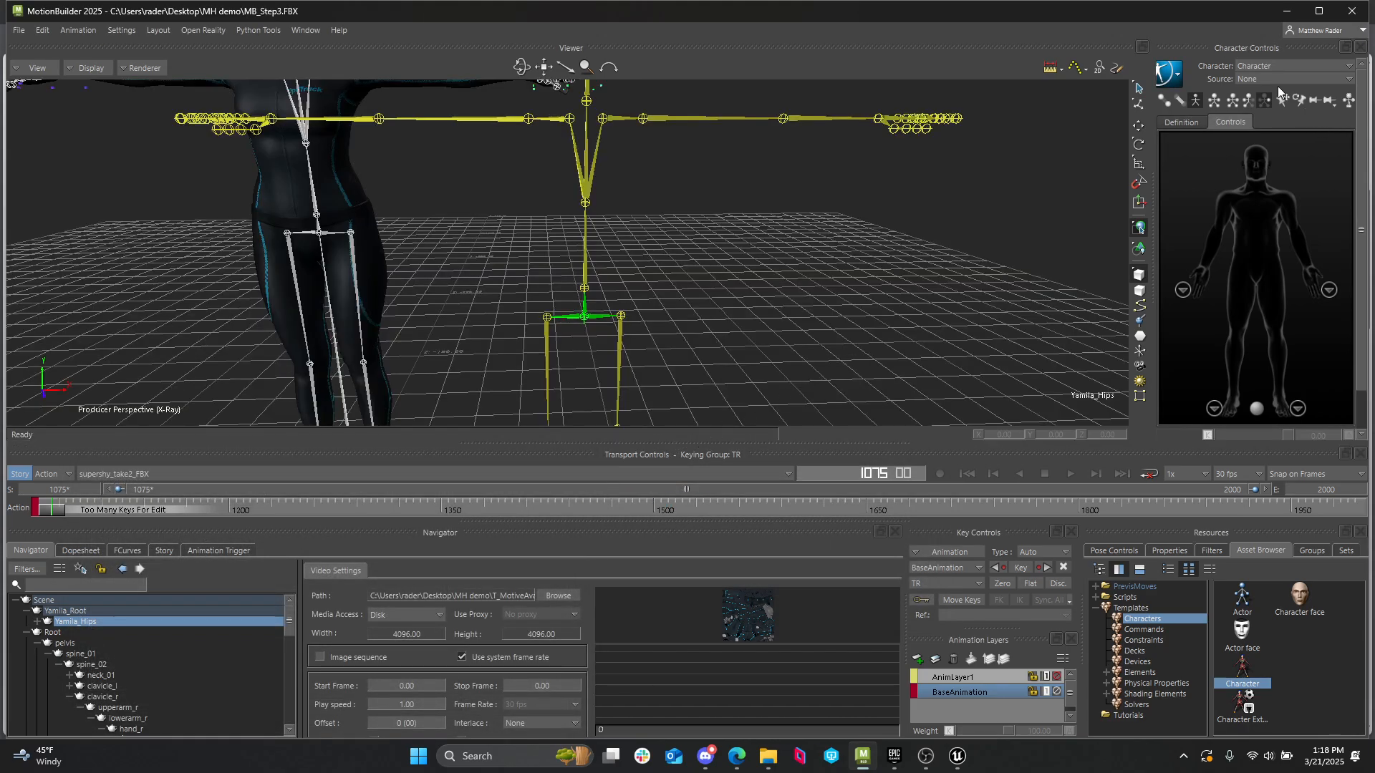
- Set Character 1 as the motion source for the avatar's Character
{"action": "left_click", "coordinate": [1283, 65]}
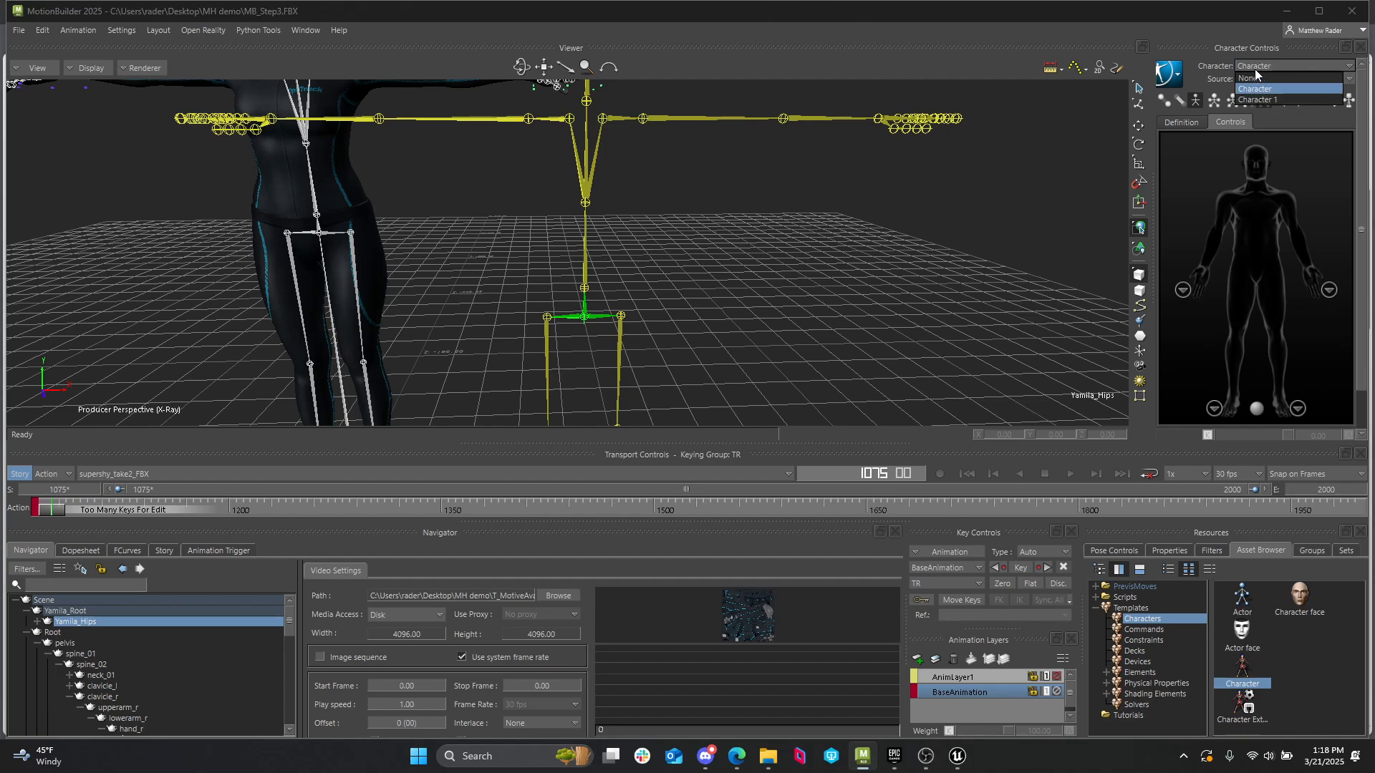
{"action": "left_click", "coordinate": [1265, 85]}
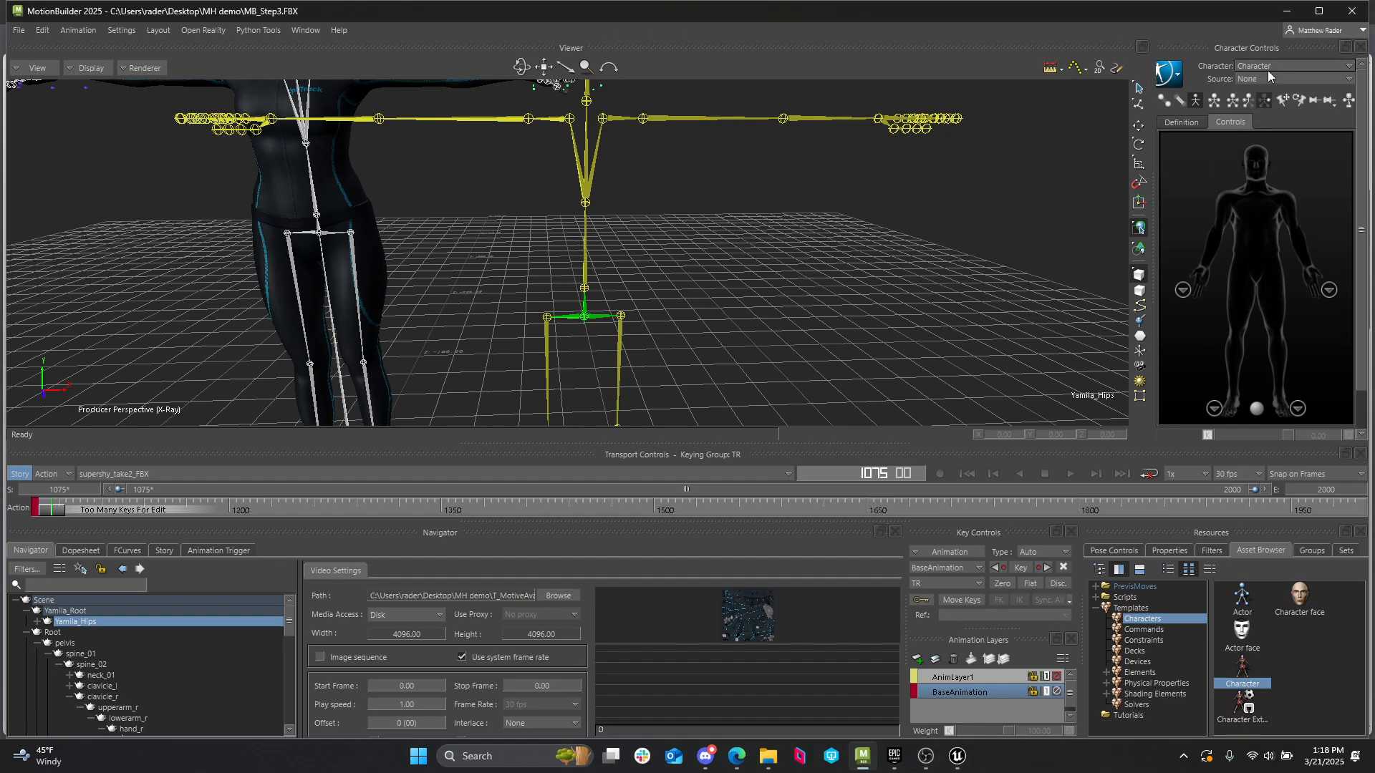
{"action": "left_click", "coordinate": [1269, 79]}
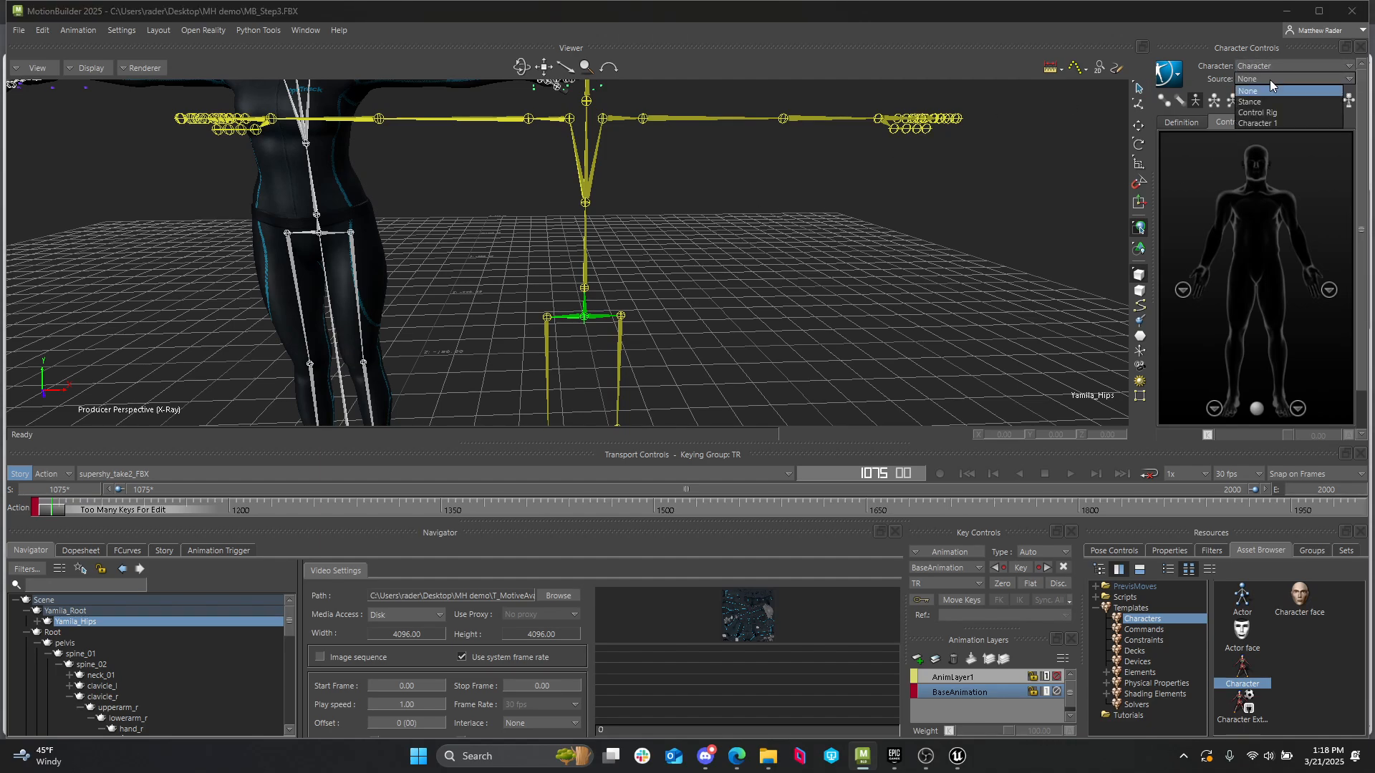
{"action": "left_click", "coordinate": [1263, 123]}
- Switch the viewer to the Models only display with the whole avatar in view
{"action": "left_click_drag", "start_coordinate": [937, 216], "coordinate": [743, 200], "text": "ctrl"}
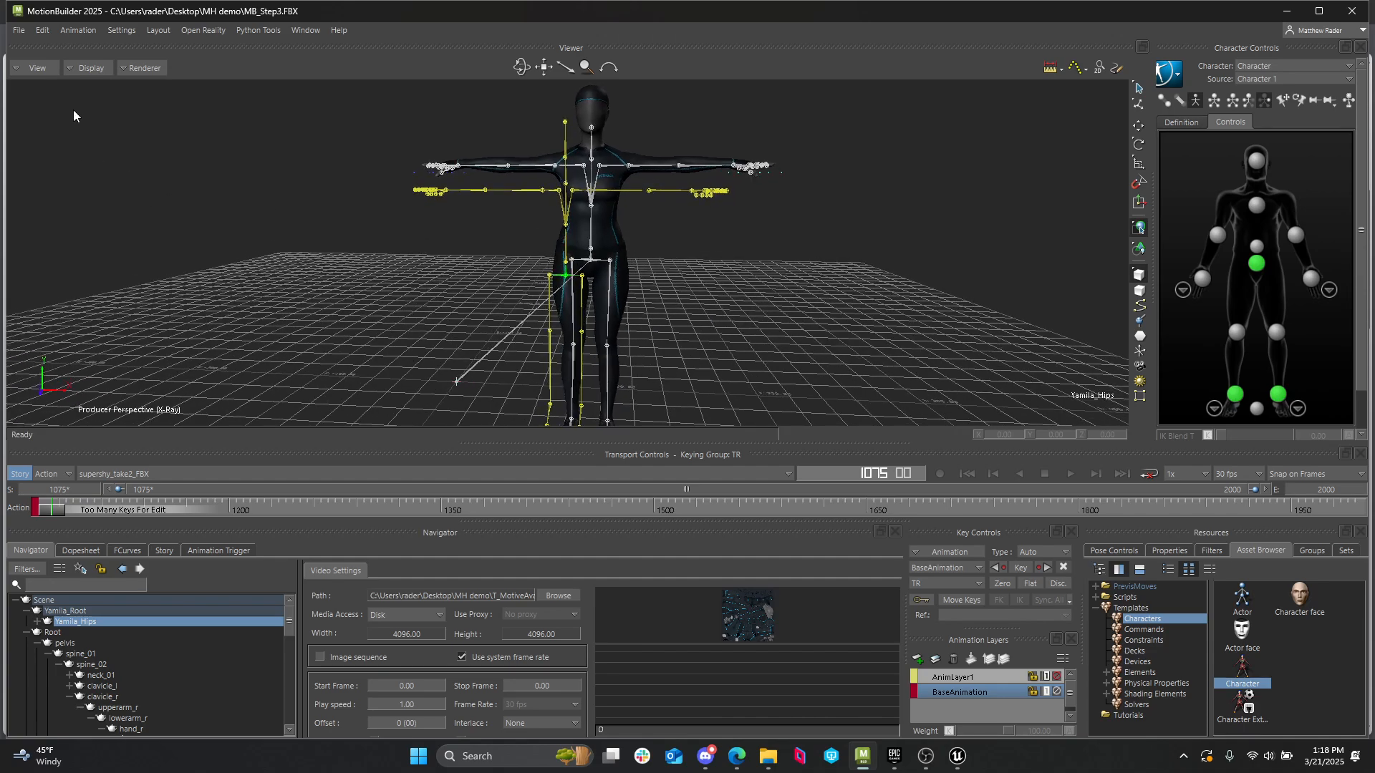
{"action": "left_click", "coordinate": [93, 68]}
{"action": "left_click", "coordinate": [116, 124]}
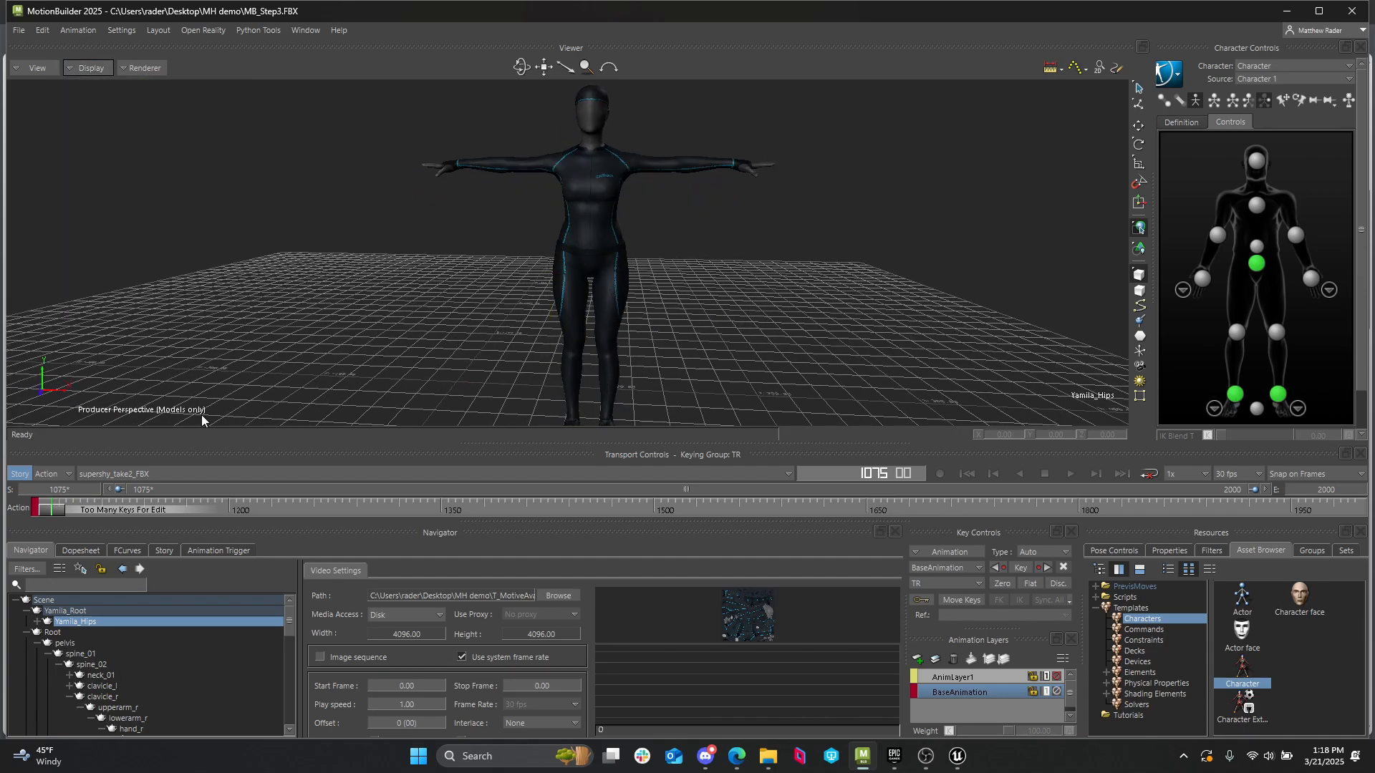
- Scrub and play the take to examine the captured motion on the avatar, stopping at frame 1672 for a closer view
{"action": "left_click_drag", "start_coordinate": [65, 511], "coordinate": [349, 520]}
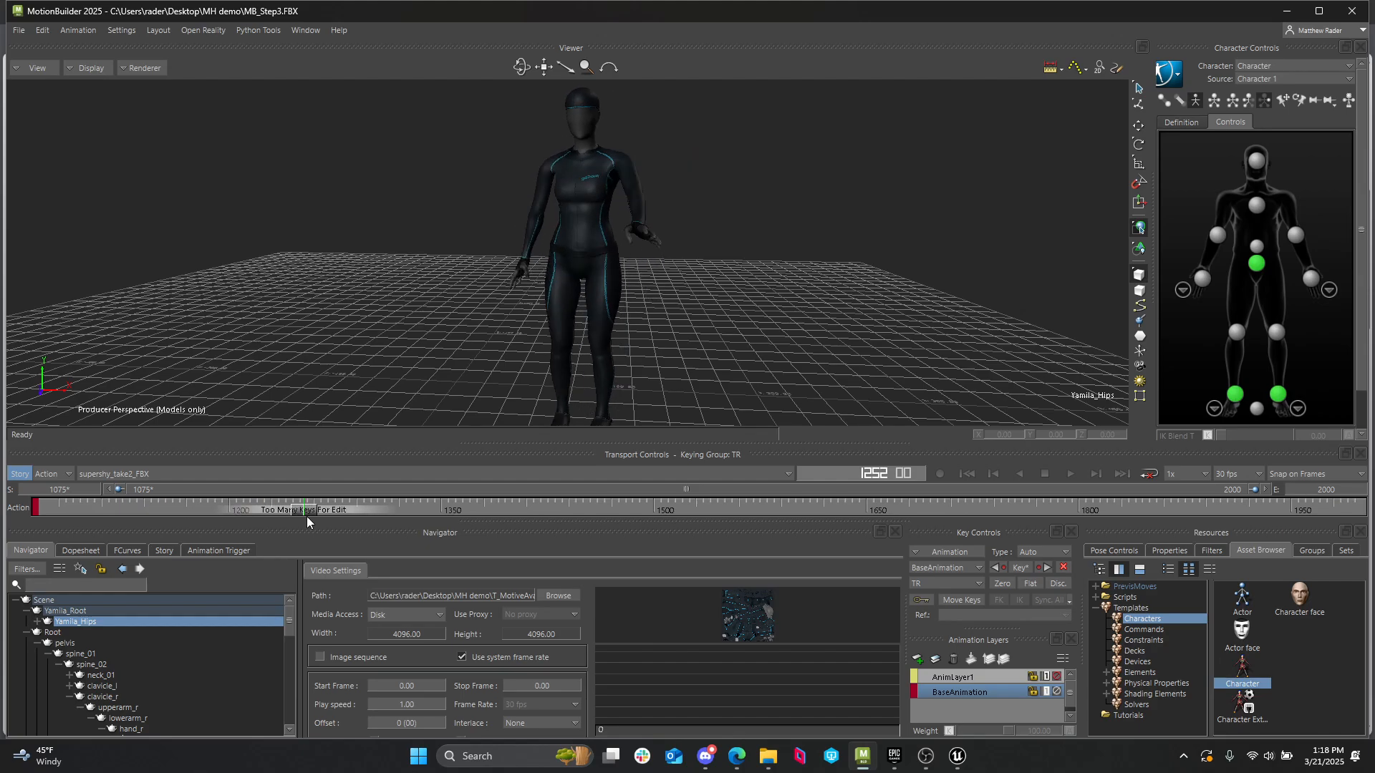
{"action": "left_click", "coordinate": [1071, 474]}
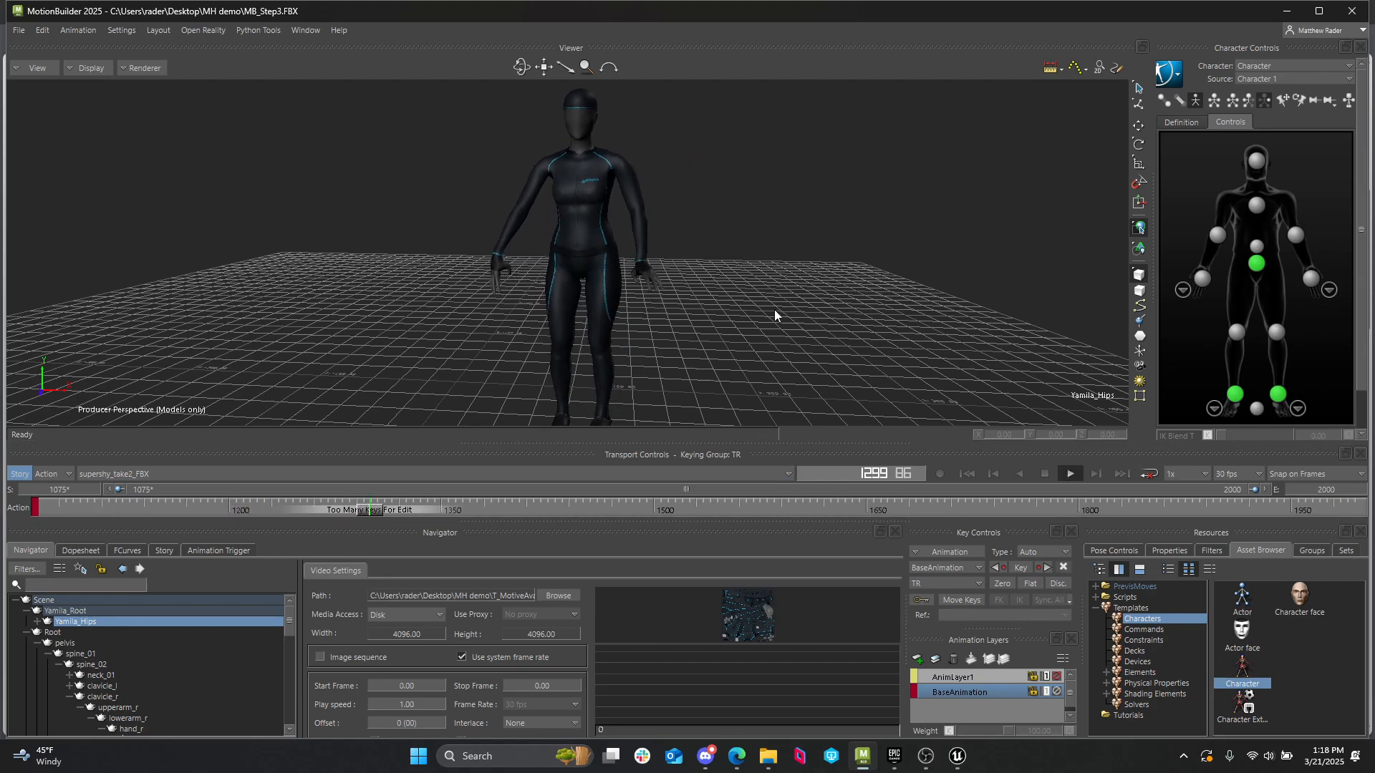
{"action": "left_click_drag", "start_coordinate": [798, 311], "coordinate": [736, 276], "text": "shift"}
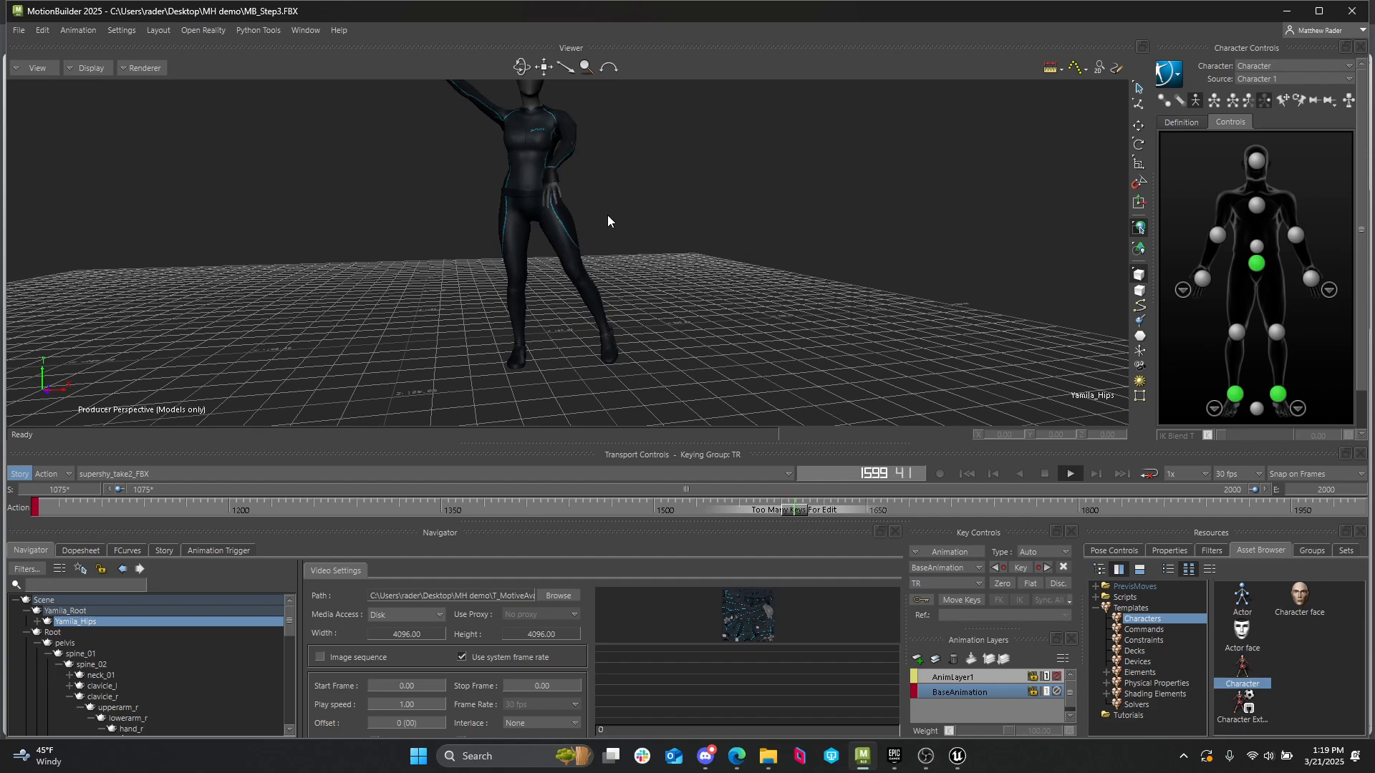
{"action": "left_click", "coordinate": [1043, 475]}
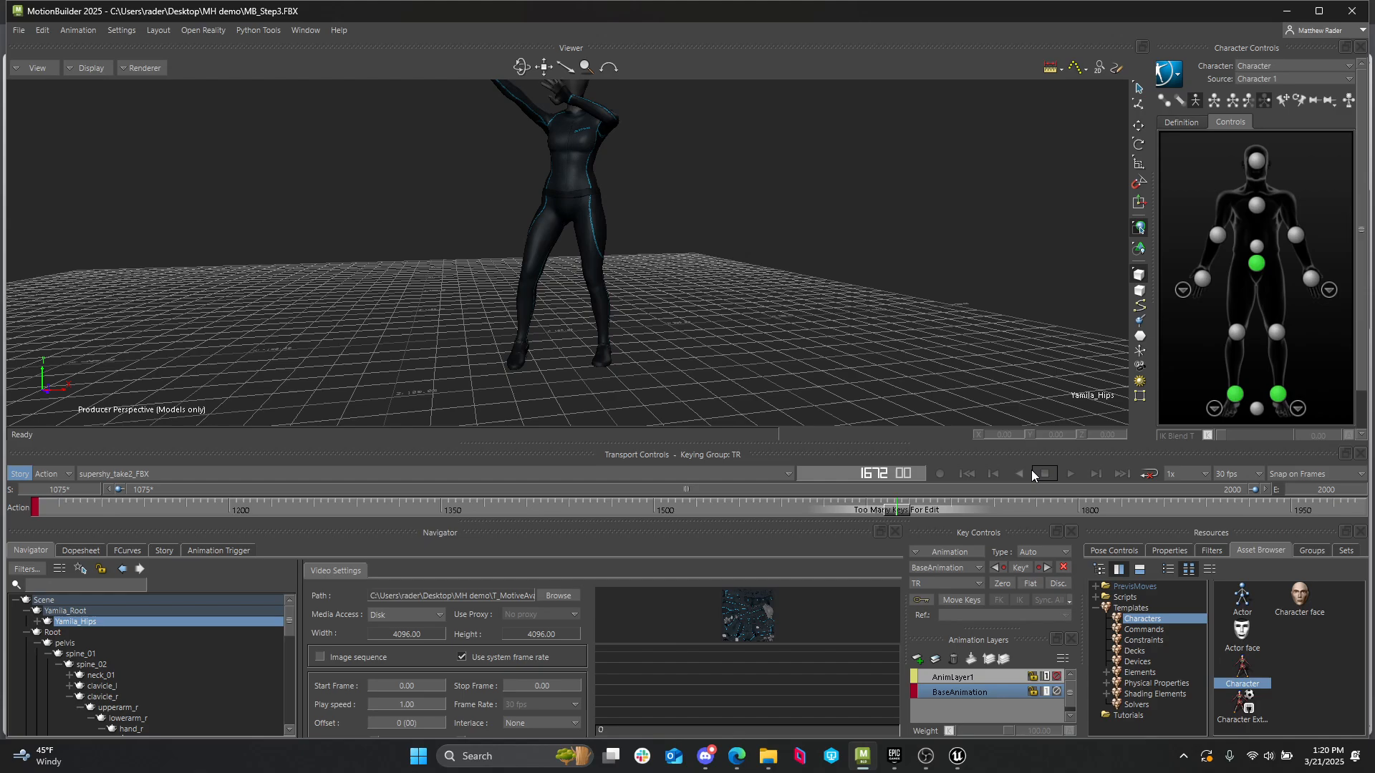
{"action": "left_click_drag", "start_coordinate": [598, 248], "coordinate": [697, 263]}
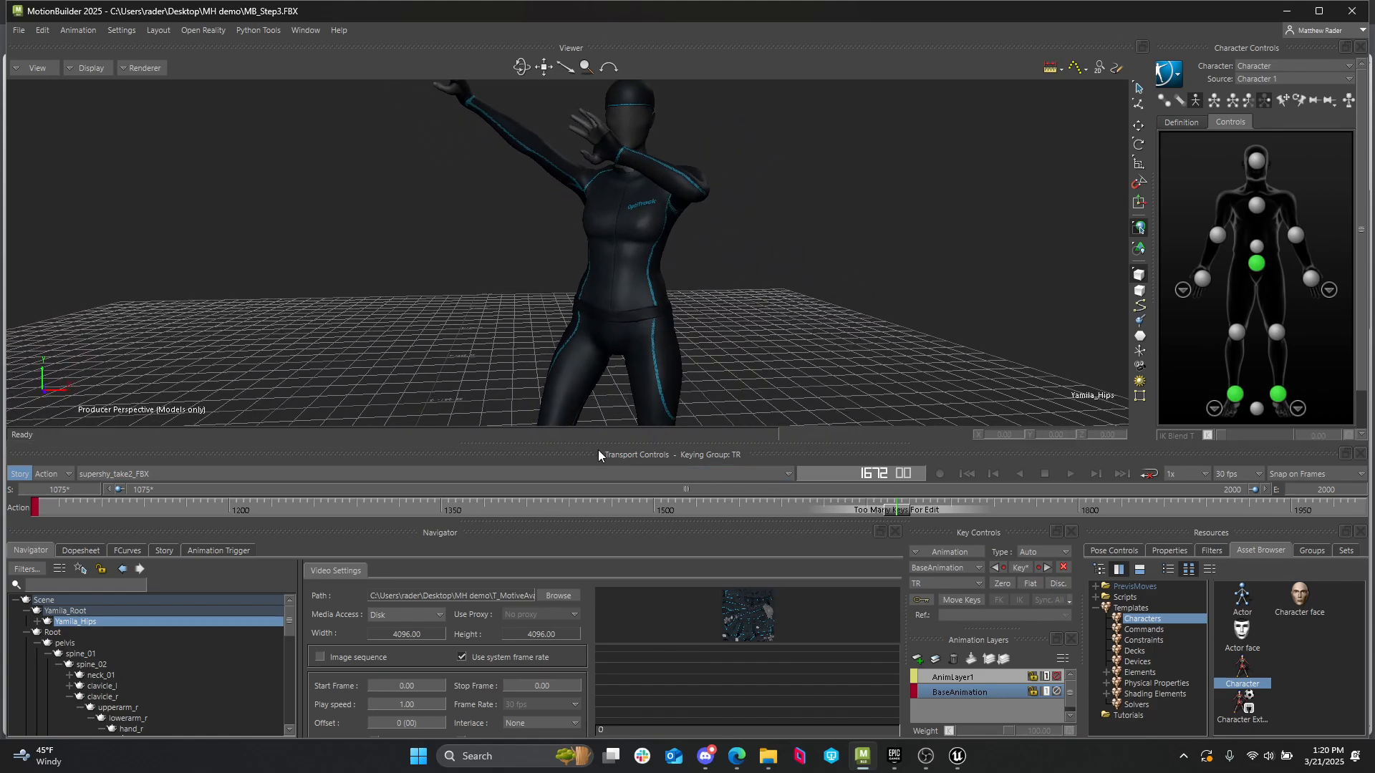
- Bake (plot) the retargeted motion of Character to its skeleton
{"action": "left_click", "coordinate": [1174, 74]}
{"action": "mouse_move", "coordinate": [1196, 147]}
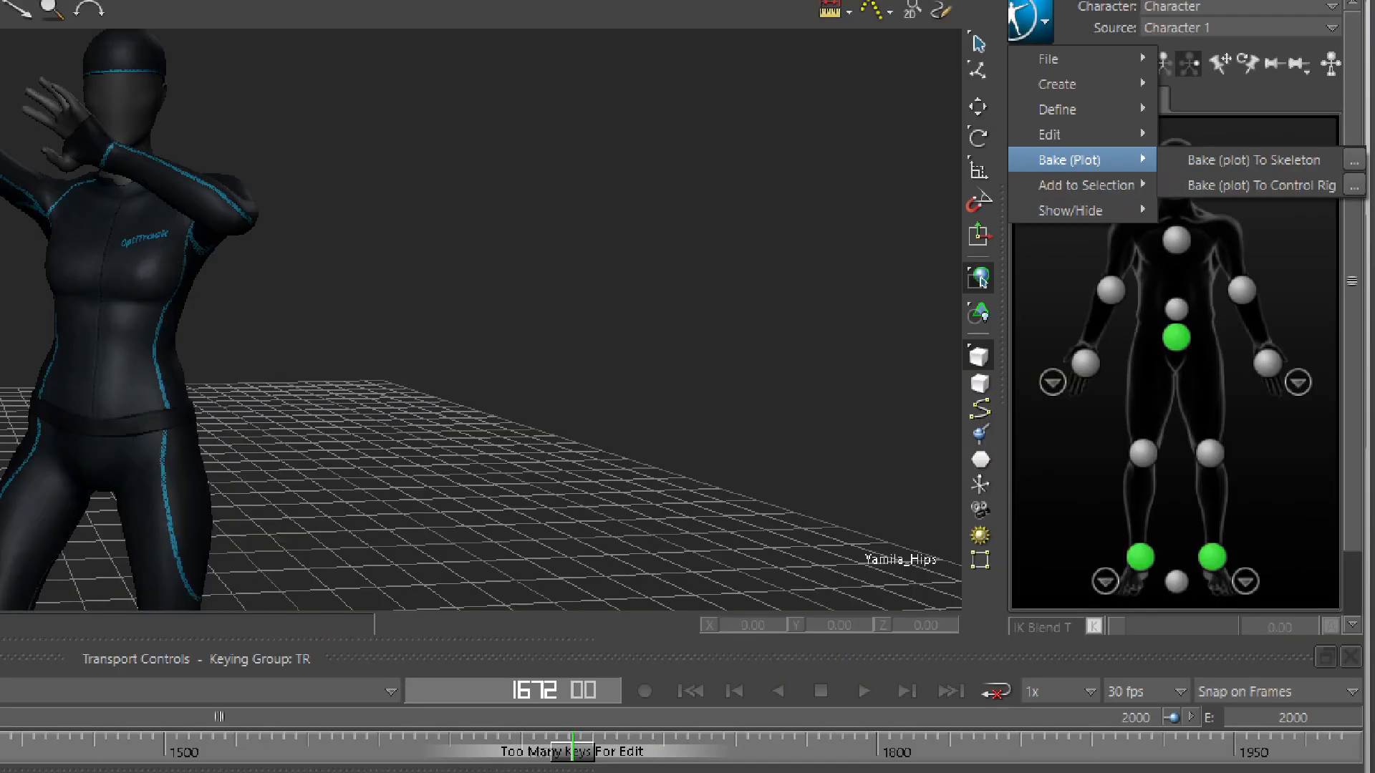
{"action": "key", "text": "Escape"}
{"action": "left_click", "coordinate": [1181, 75]}
{"action": "mouse_move", "coordinate": [1203, 157]}
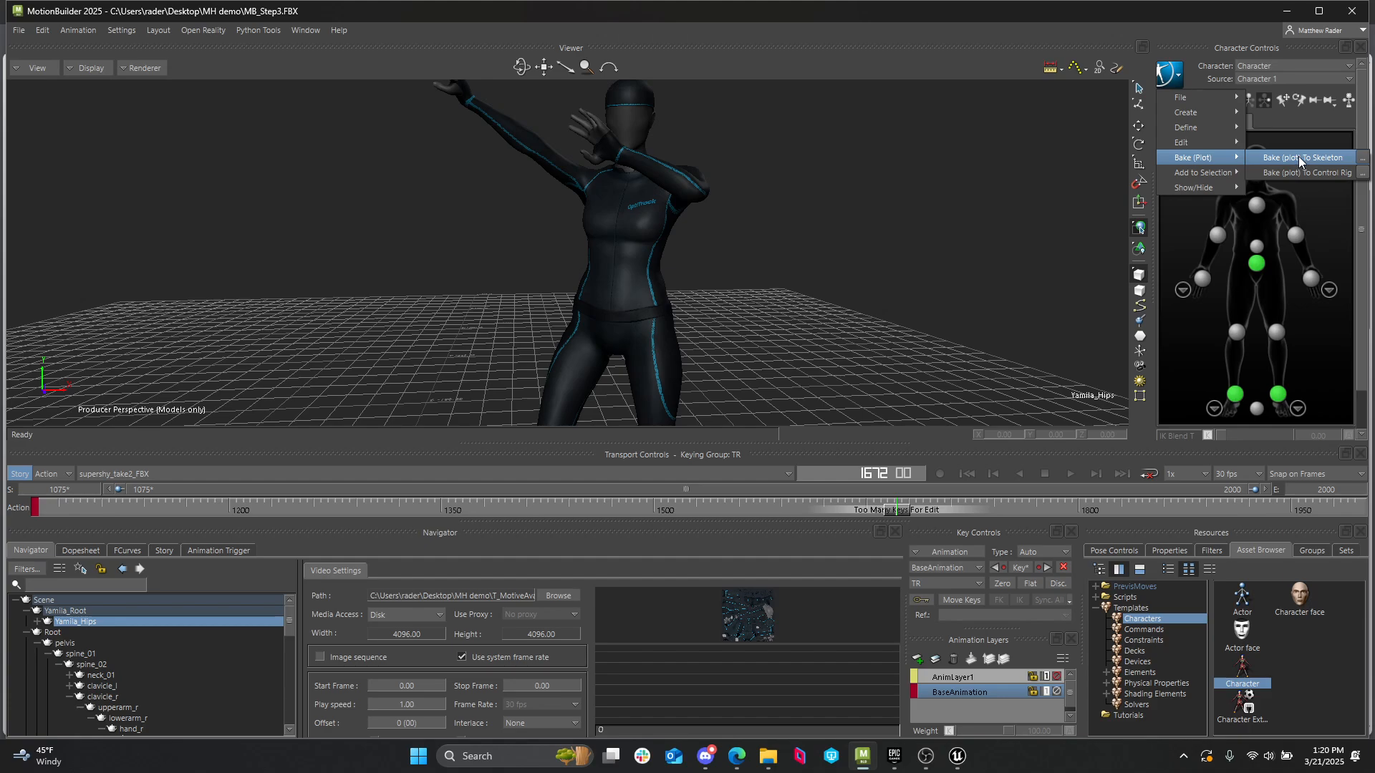
{"action": "left_click", "coordinate": [1299, 161]}
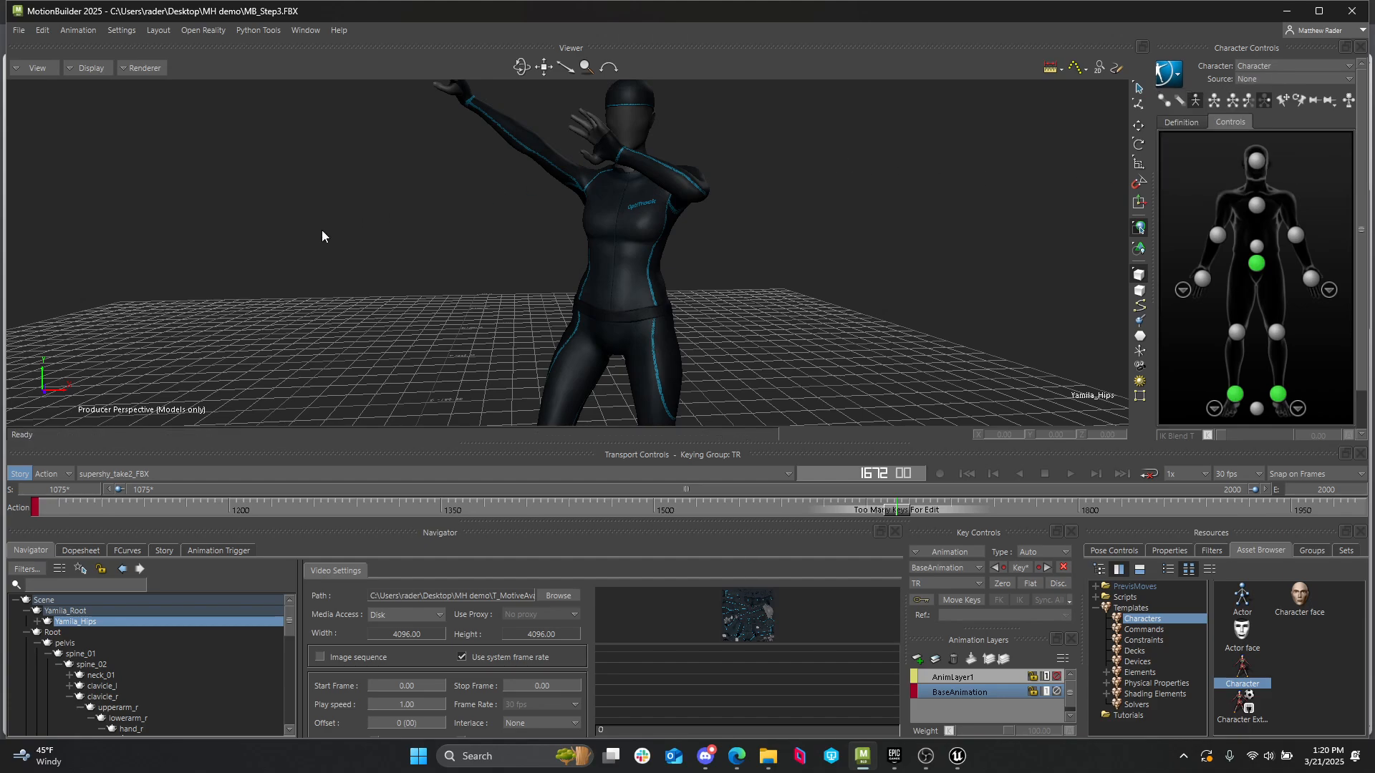
- Save the scene as a new file named MB_To_UNREAL, keeping the default save options
{"action": "left_click", "coordinate": [18, 30]}
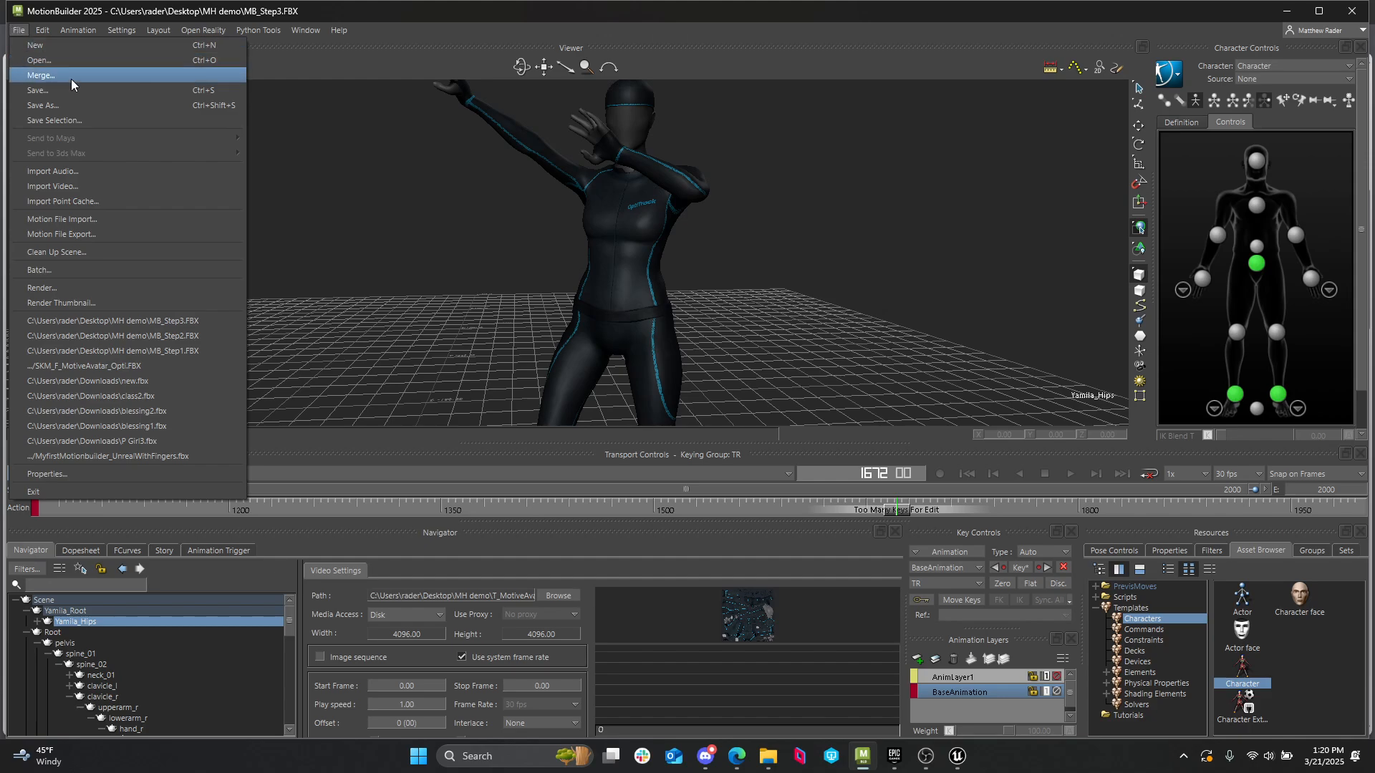
{"action": "left_click", "coordinate": [44, 105]}
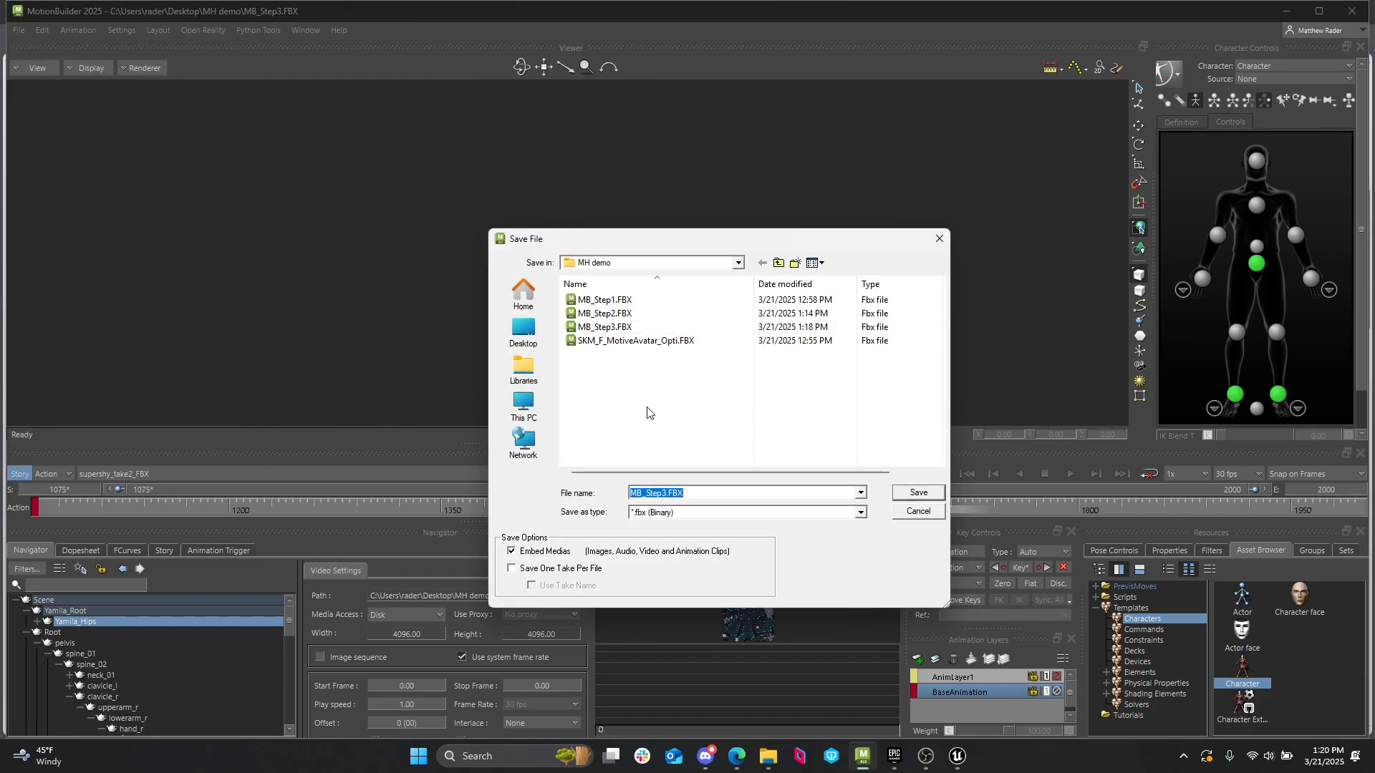
{"action": "type", "text": "MB"}
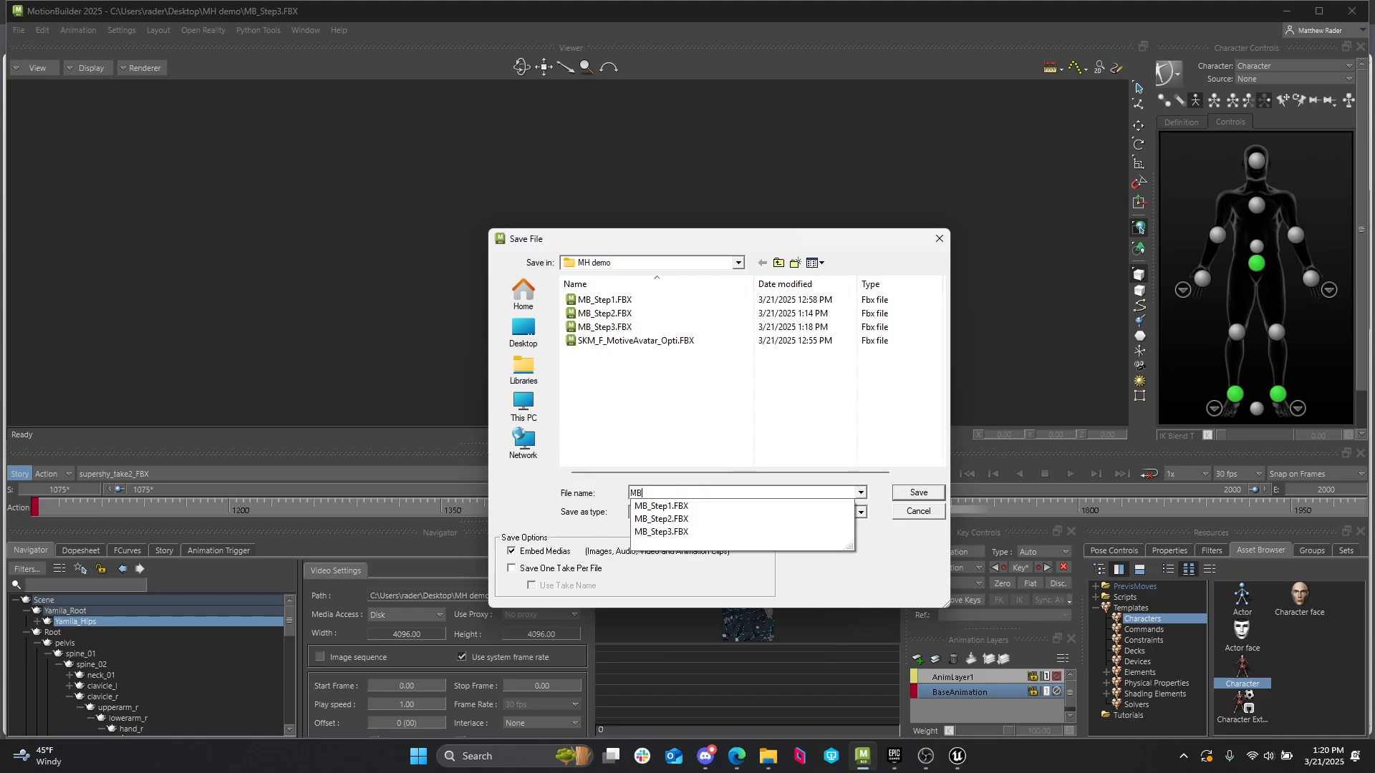
{"action": "type", "text": "_TO_UNREAL"}
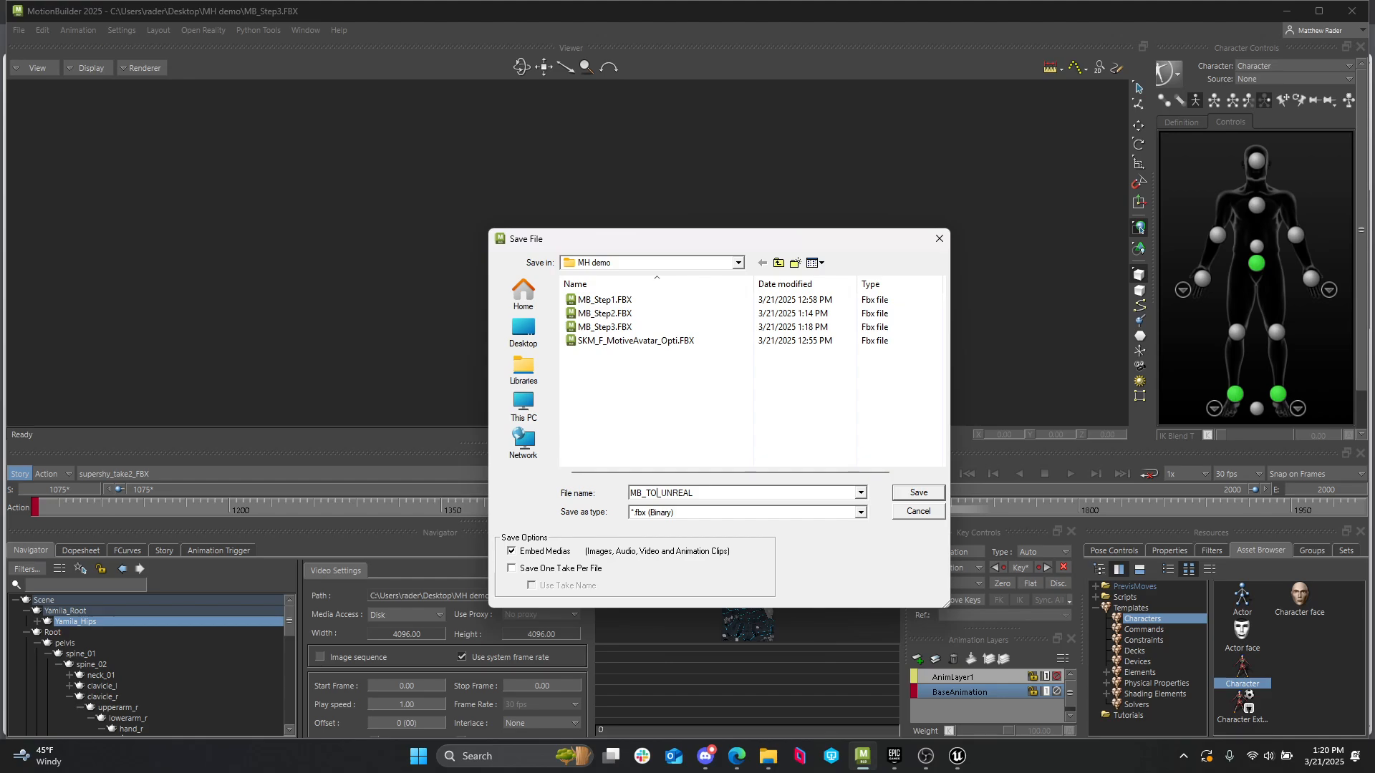
{"action": "key", "text": "BackSpace"}
{"action": "type", "text": "o"}
{"action": "left_click", "coordinate": [908, 494]}
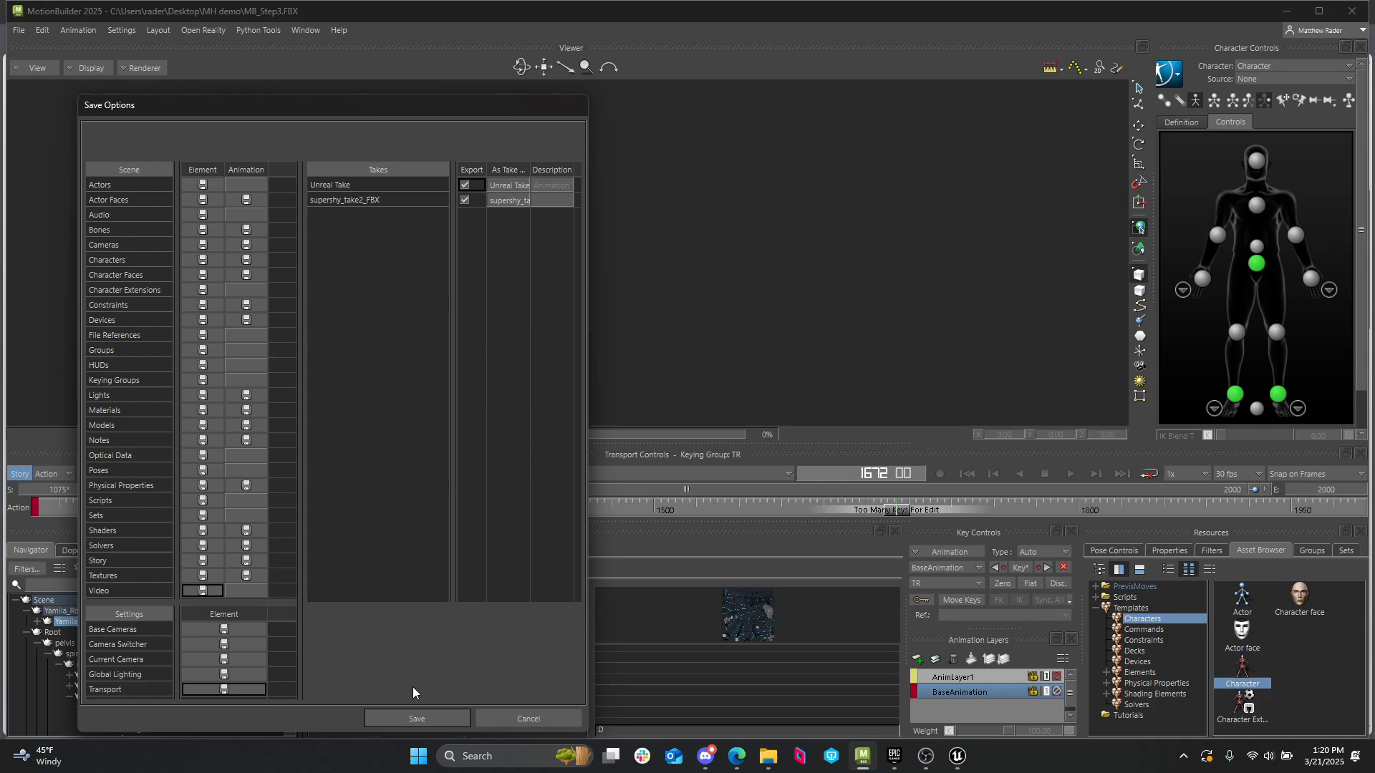
{"action": "left_click", "coordinate": [416, 718]}
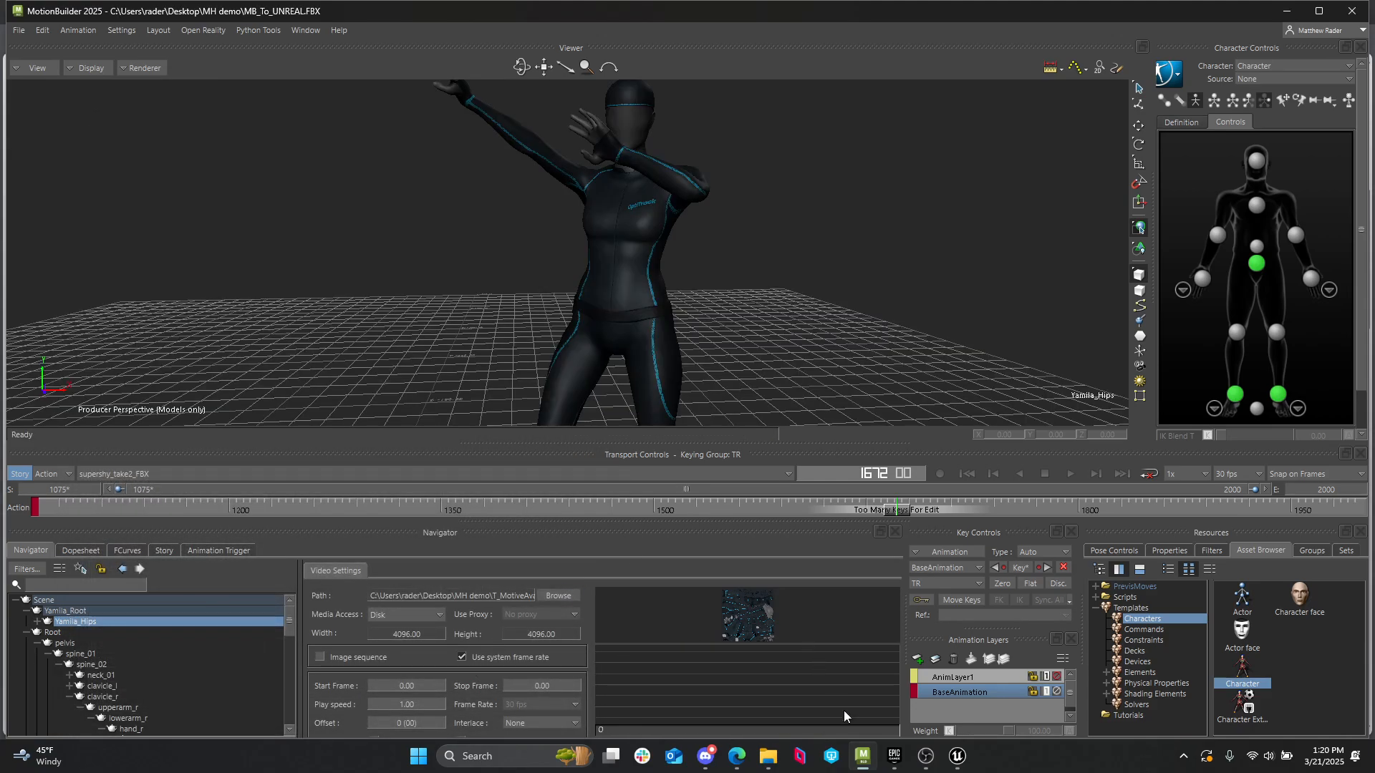
- Switch to Unreal Editor, enlarge the level viewport and open the project's Content folder
{"action": "left_click", "coordinate": [957, 756]}
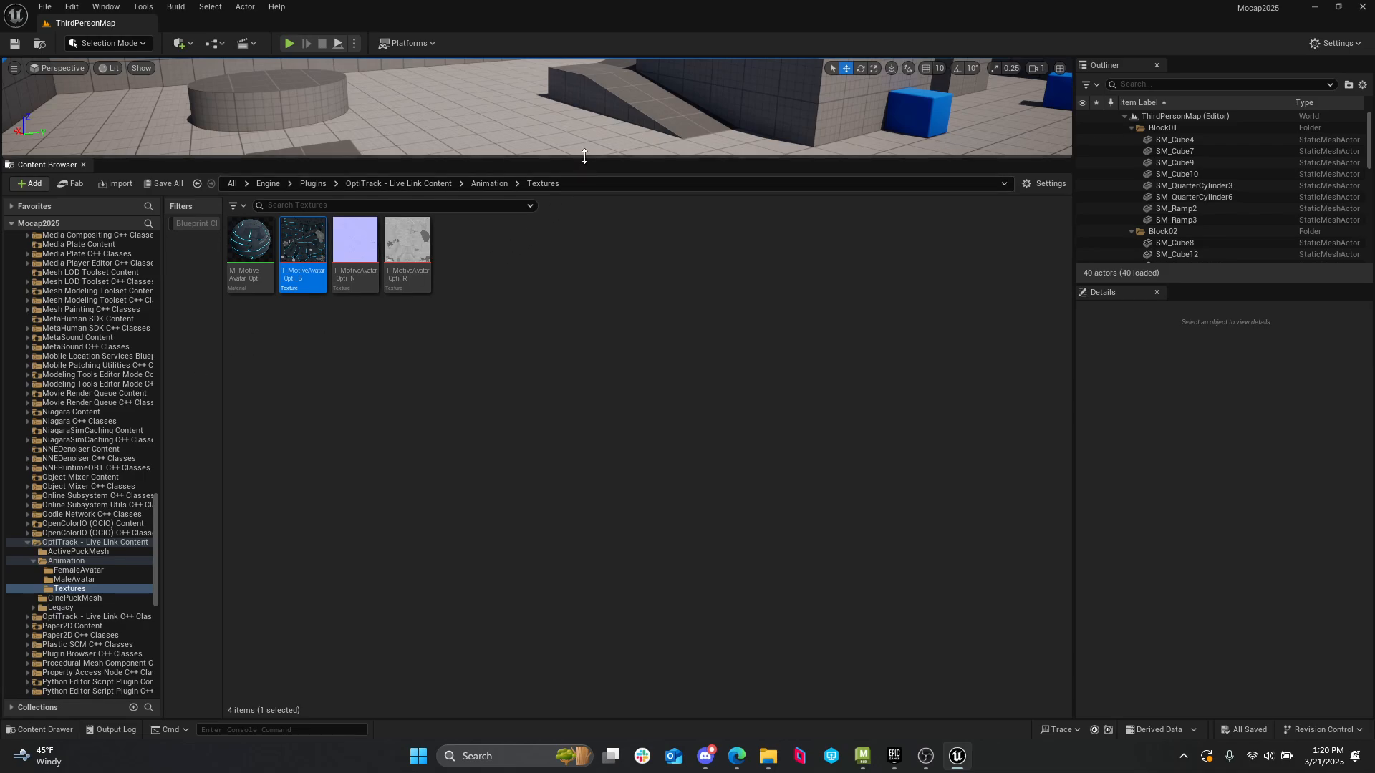
{"action": "left_click_drag", "start_coordinate": [584, 156], "coordinate": [639, 483]}
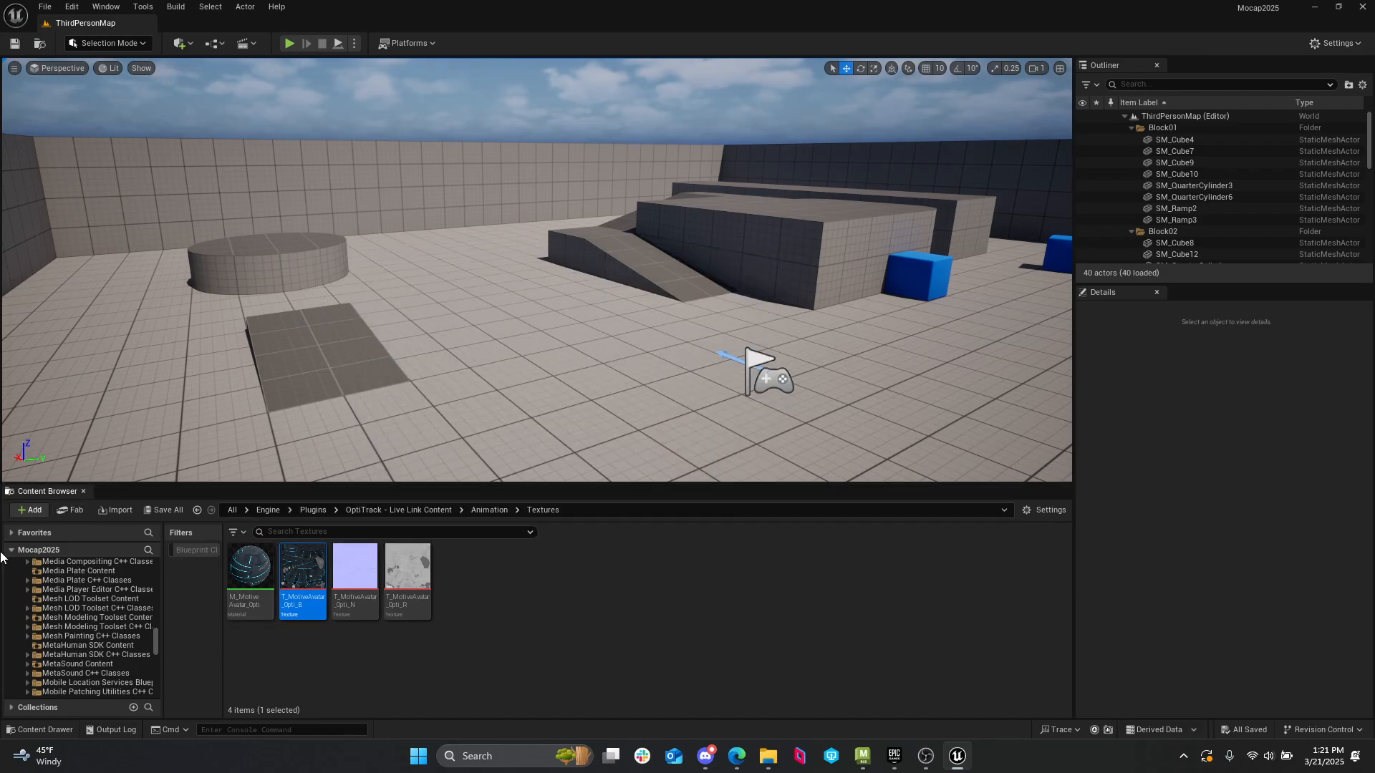
{"action": "left_click_drag", "start_coordinate": [157, 641], "coordinate": [153, 574]}
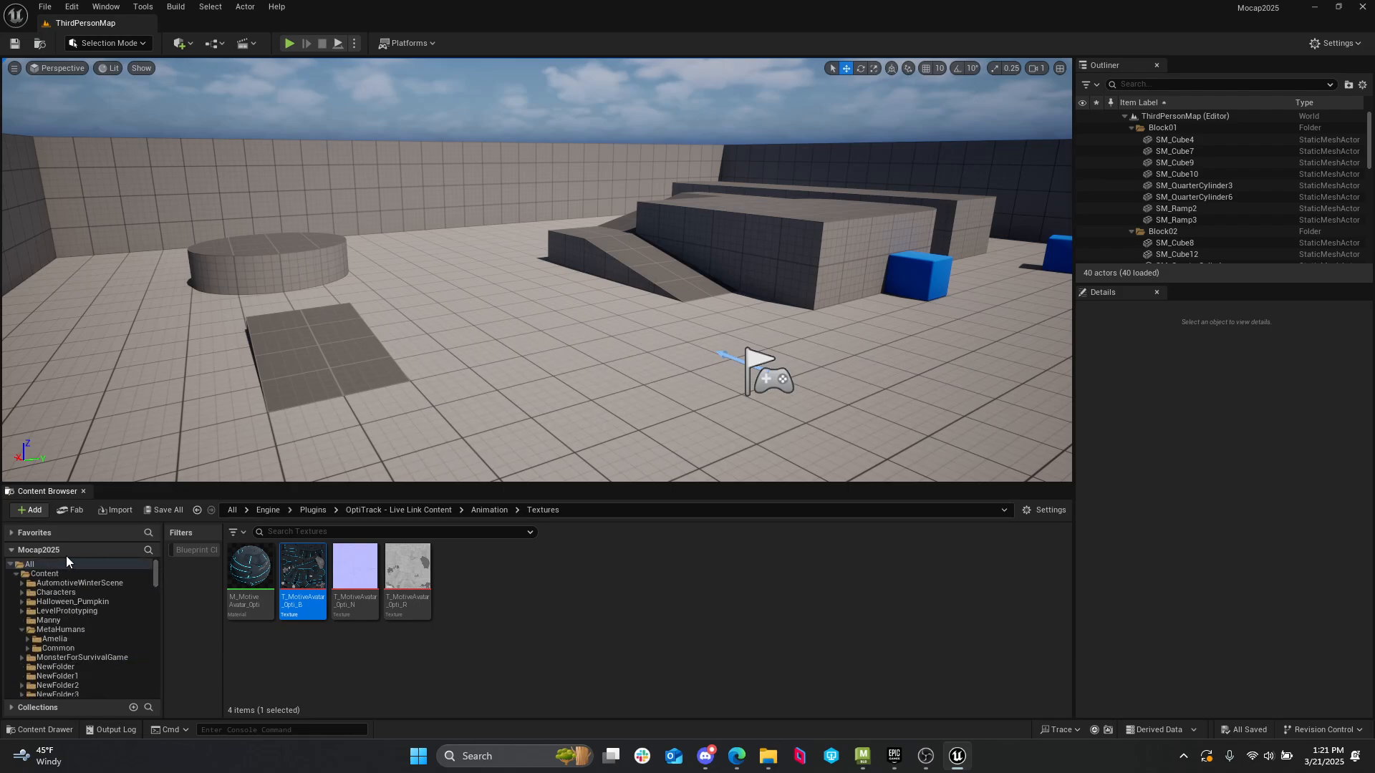
{"action": "left_click", "coordinate": [59, 564]}
{"action": "left_click", "coordinate": [61, 572]}
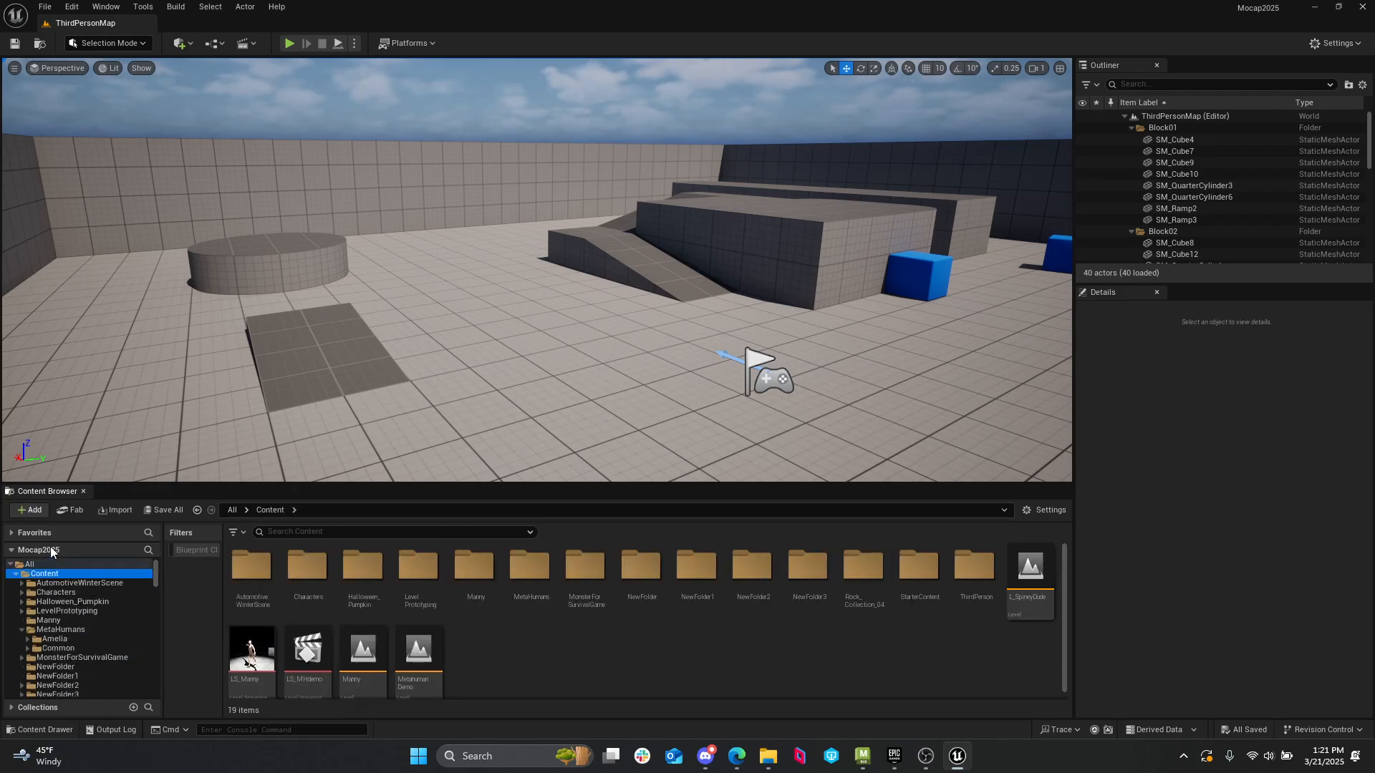
- Create a new folder named MH inside the Content folder
{"action": "left_click", "coordinate": [28, 510]}
{"action": "left_click", "coordinate": [126, 325]}
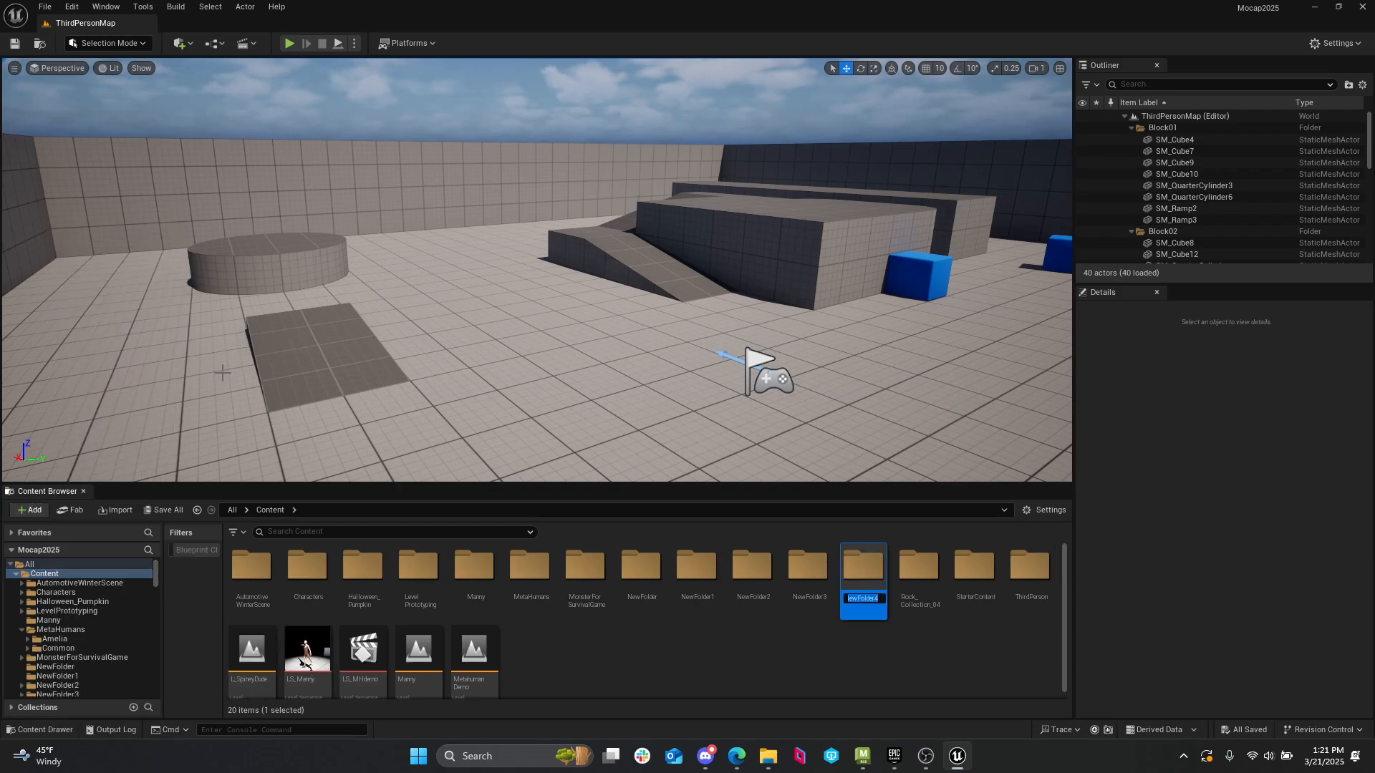
{"action": "type", "text": "MH"}
{"action": "key", "text": "Return"}
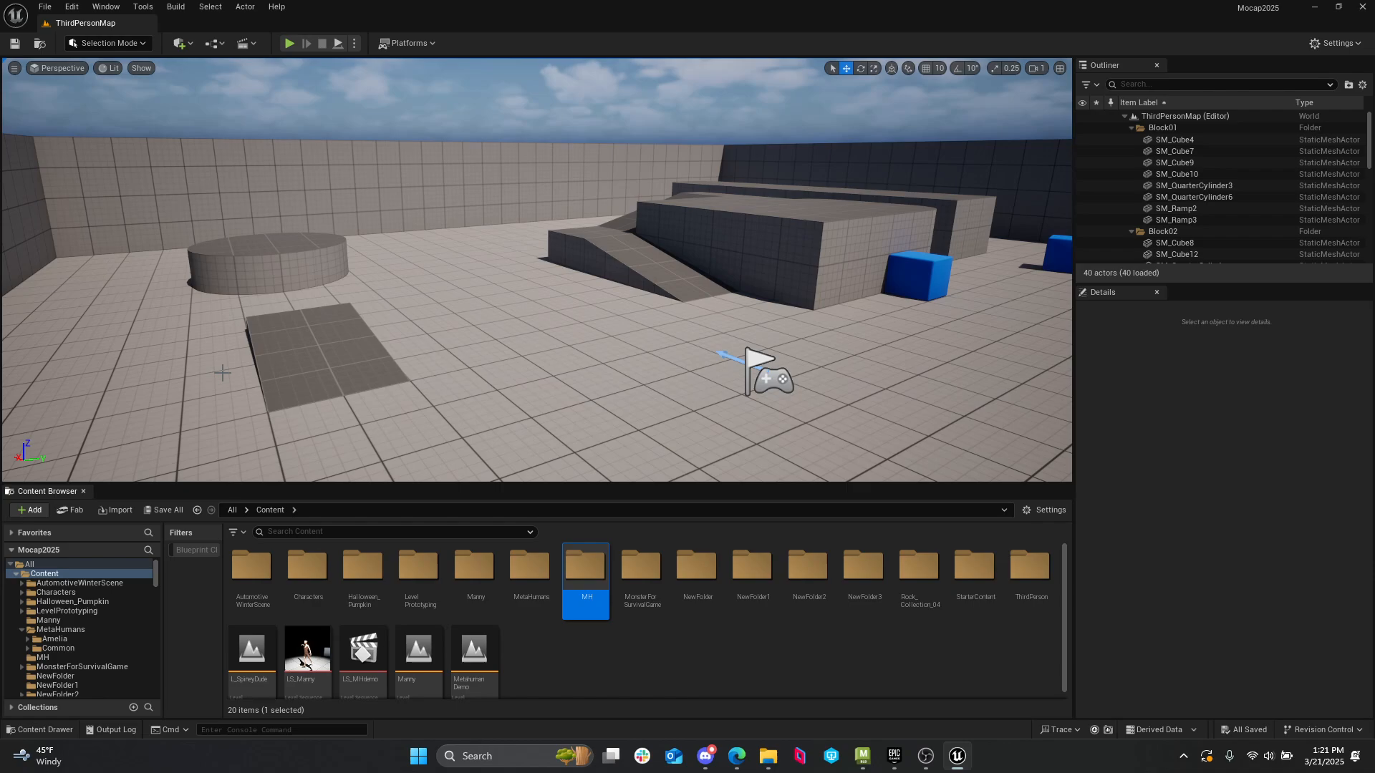
- Open the MH folder and choose MB_To_UNREAL.FBX from the MH demo folder as the file to import
{"action": "double_click", "coordinate": [584, 567]}
{"action": "left_click", "coordinate": [115, 510]}
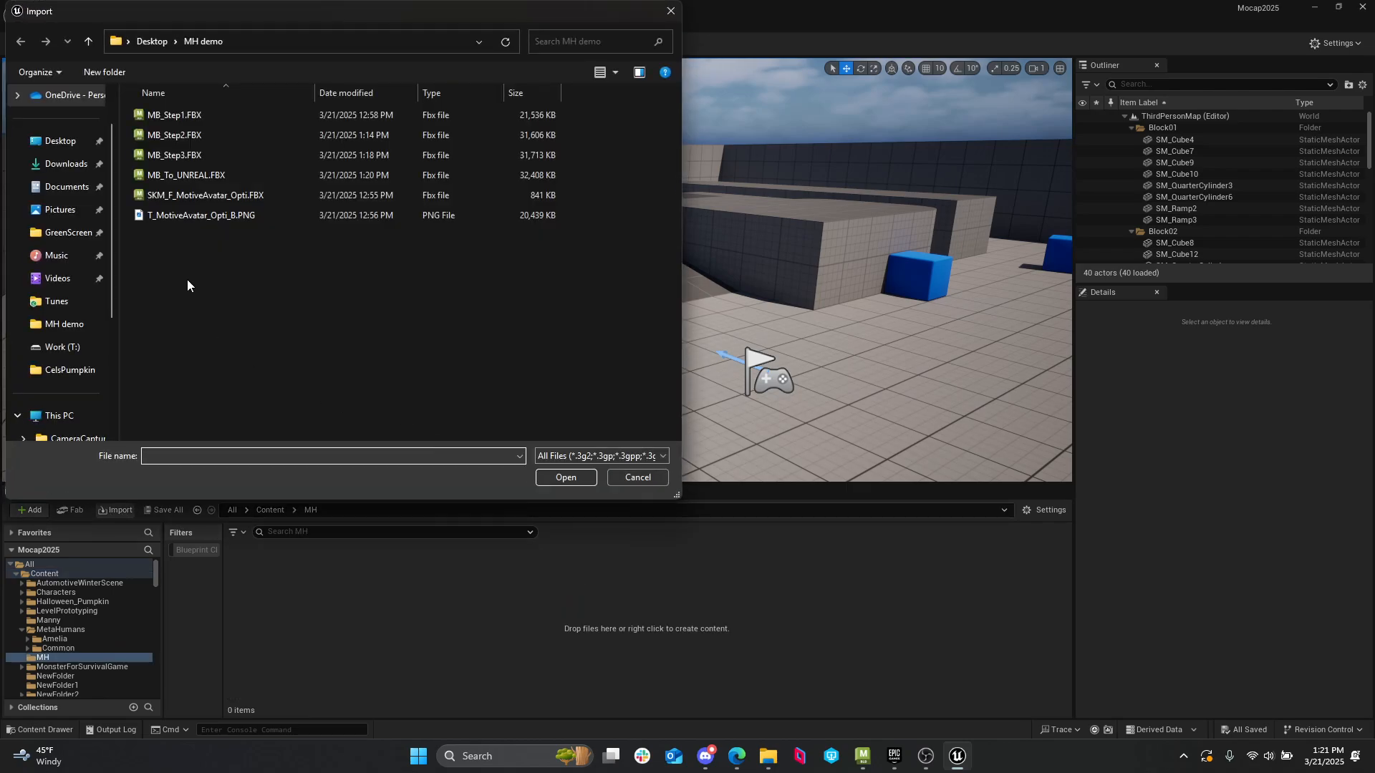
{"action": "double_click", "coordinate": [191, 176]}
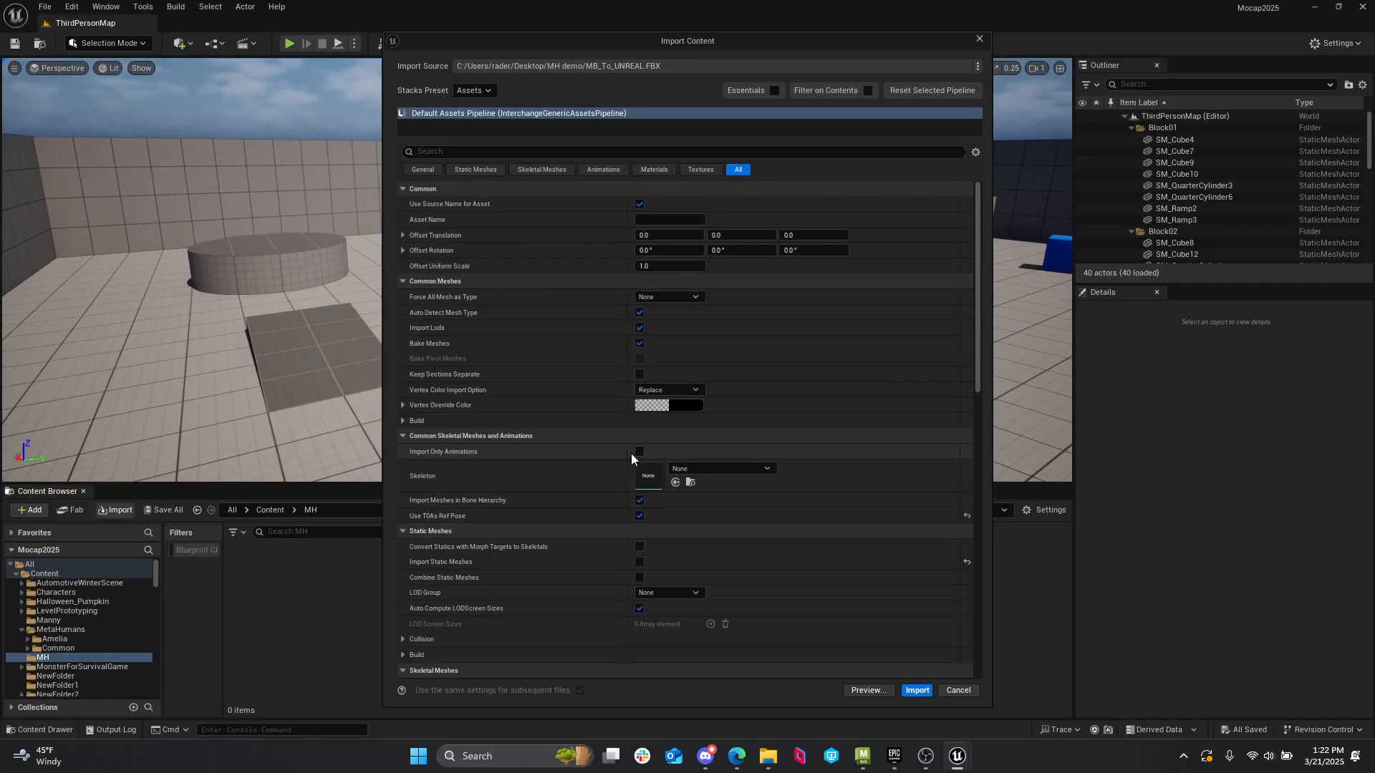
- Configure the import to bring in only animations using the SK_MotiveAvatar_Opti skeleton, and review the remaining mesh and animation options
{"action": "left_click", "coordinate": [639, 453]}
{"action": "left_click", "coordinate": [698, 469]}
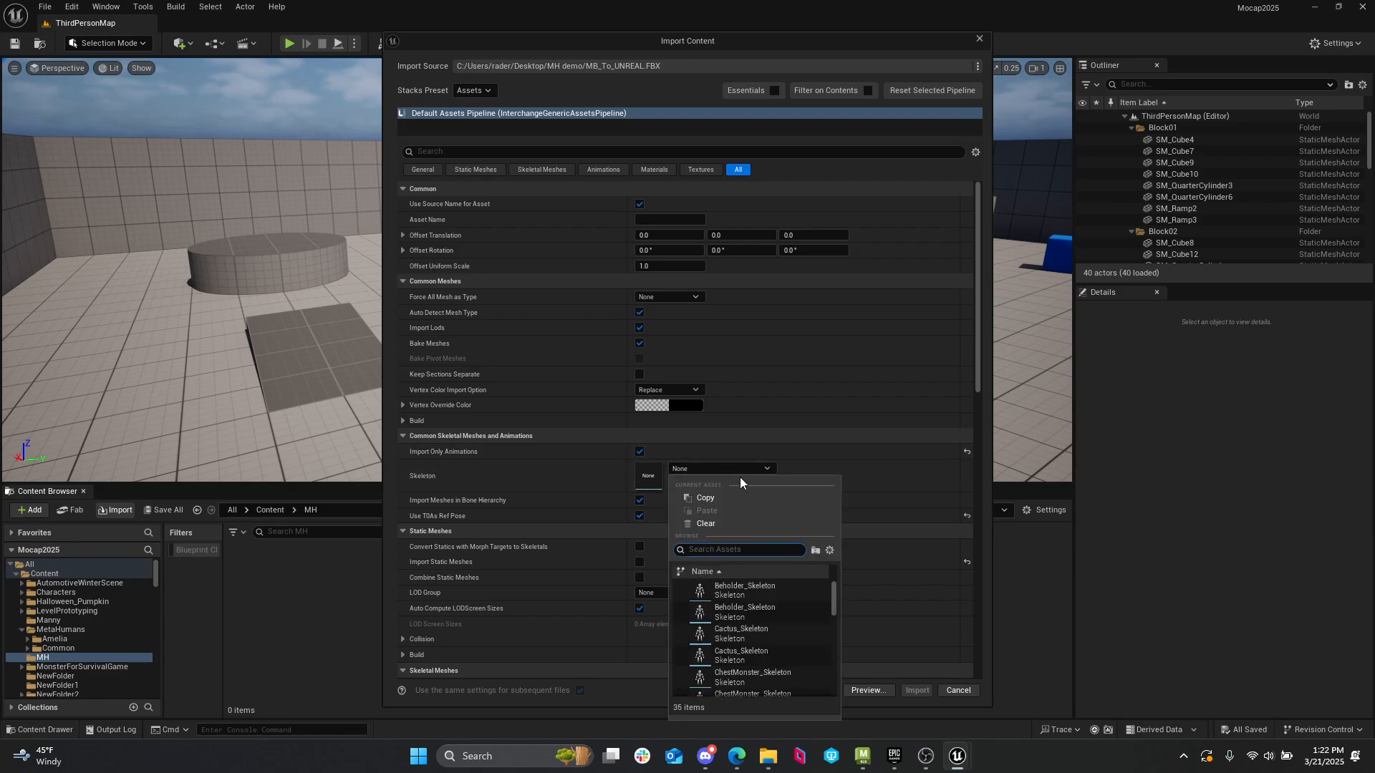
{"action": "type", "text": "opti"}
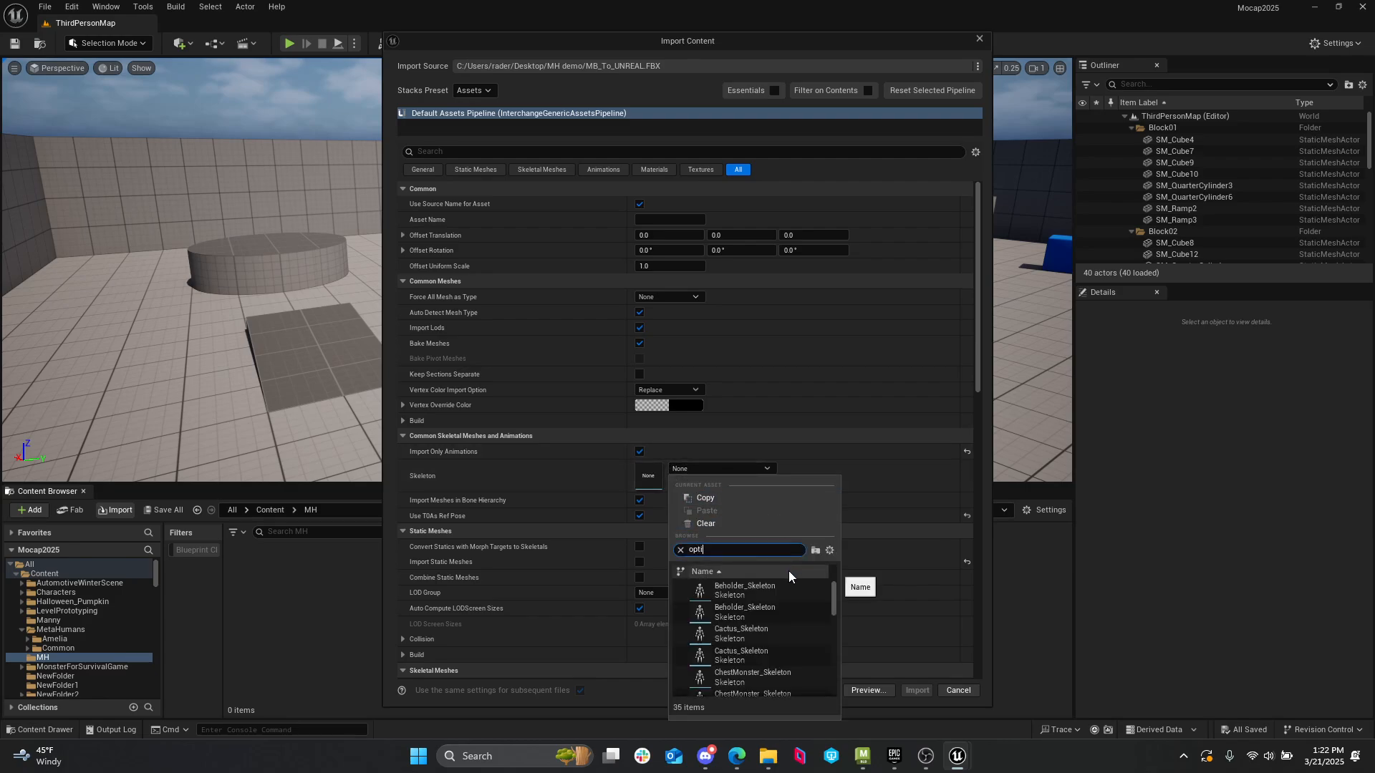
{"action": "mouse_move", "coordinate": [795, 610]}
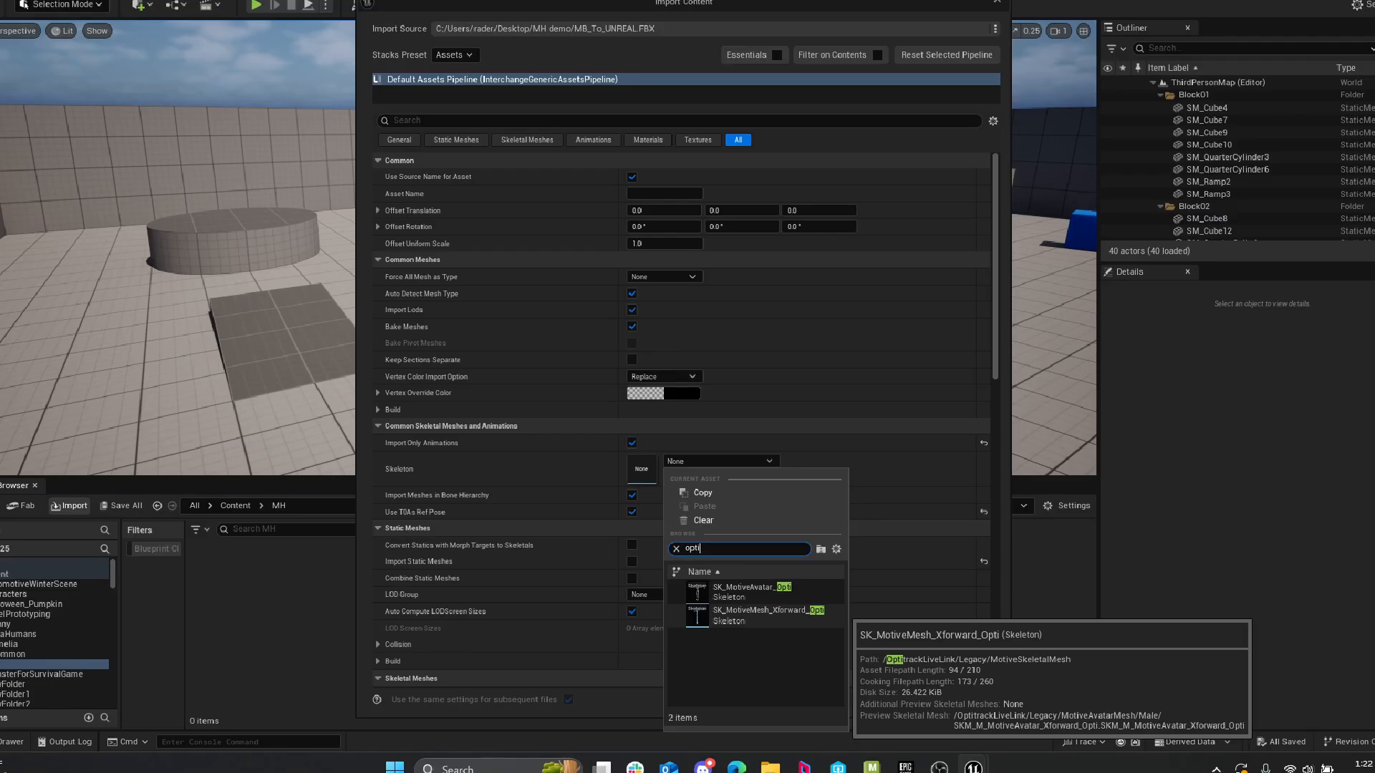
{"action": "left_click", "coordinate": [1060, 613]}
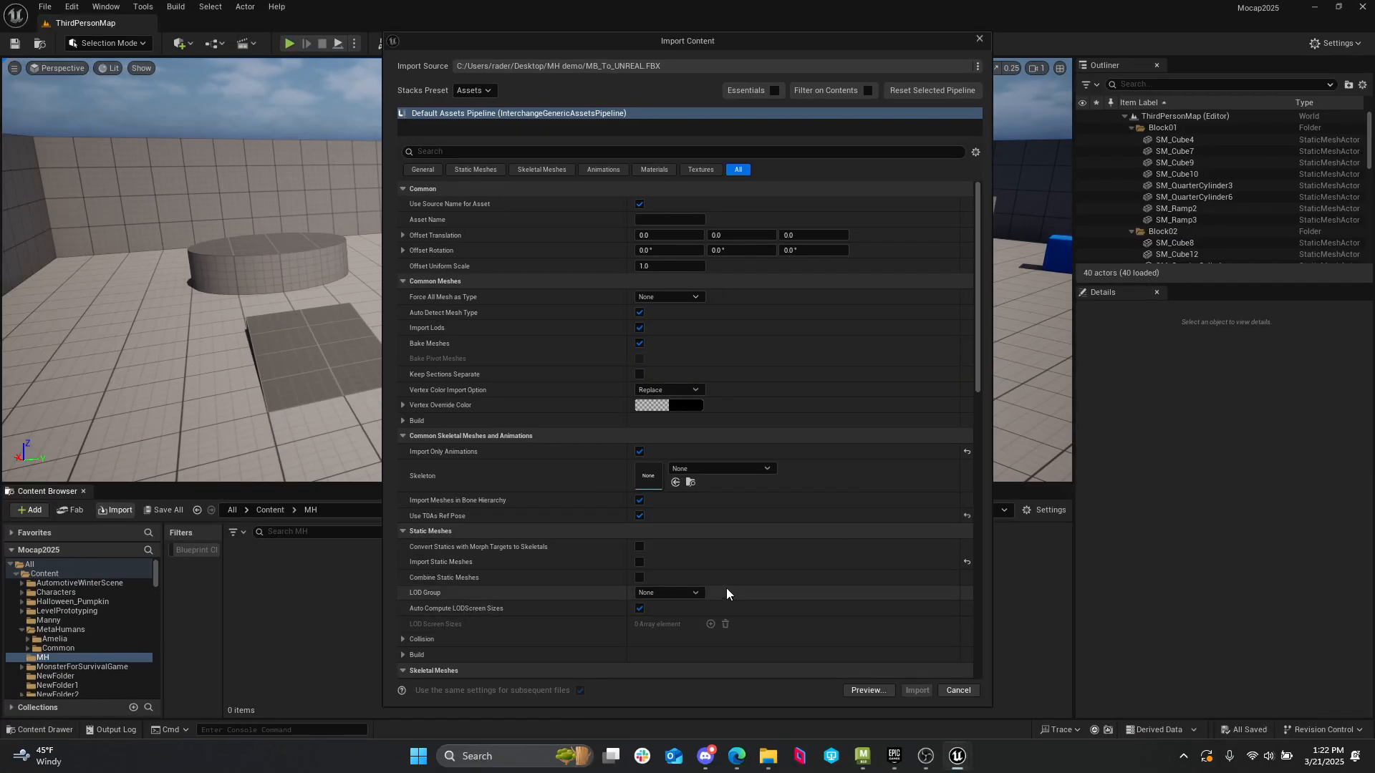
{"action": "left_click", "coordinate": [729, 471]}
{"action": "type", "text": "o"}
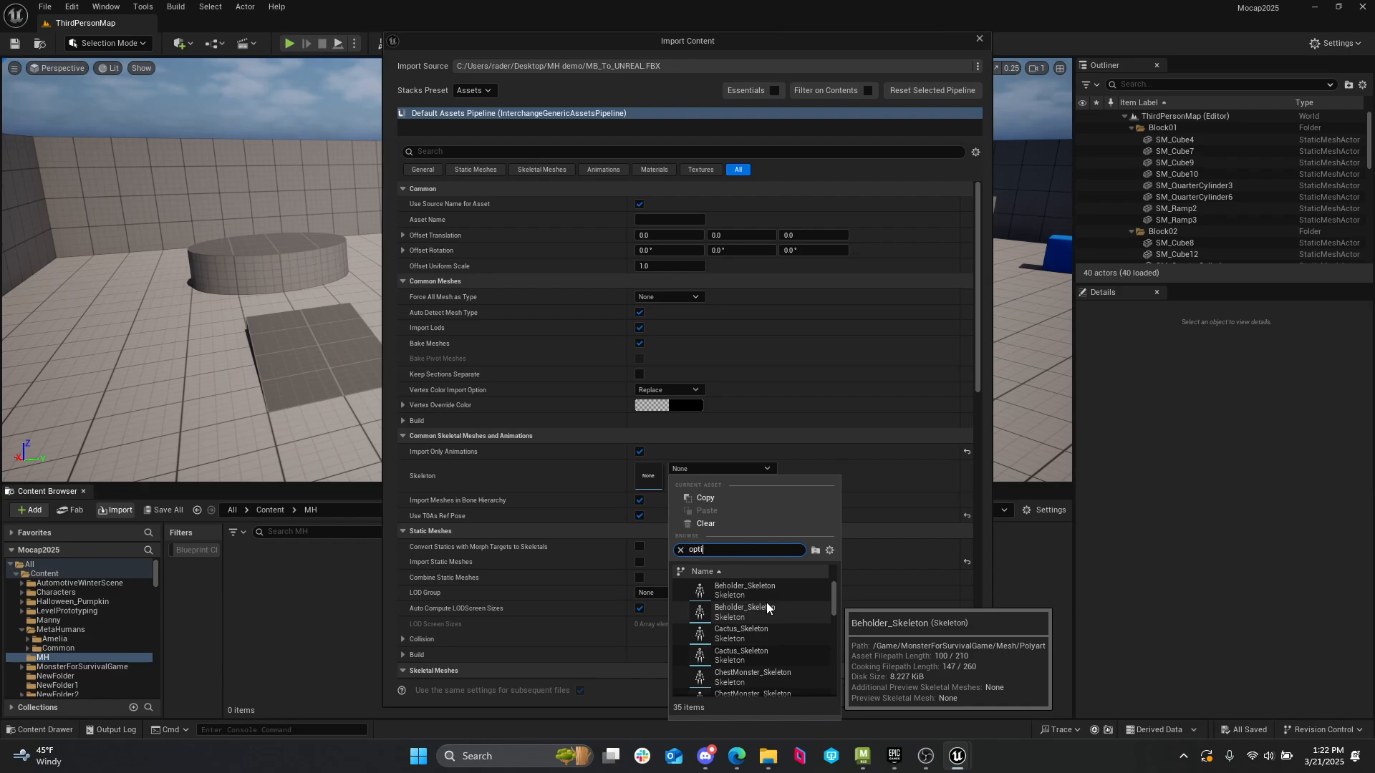
{"action": "type", "text": "pti"}
{"action": "left_click", "coordinate": [805, 586]}
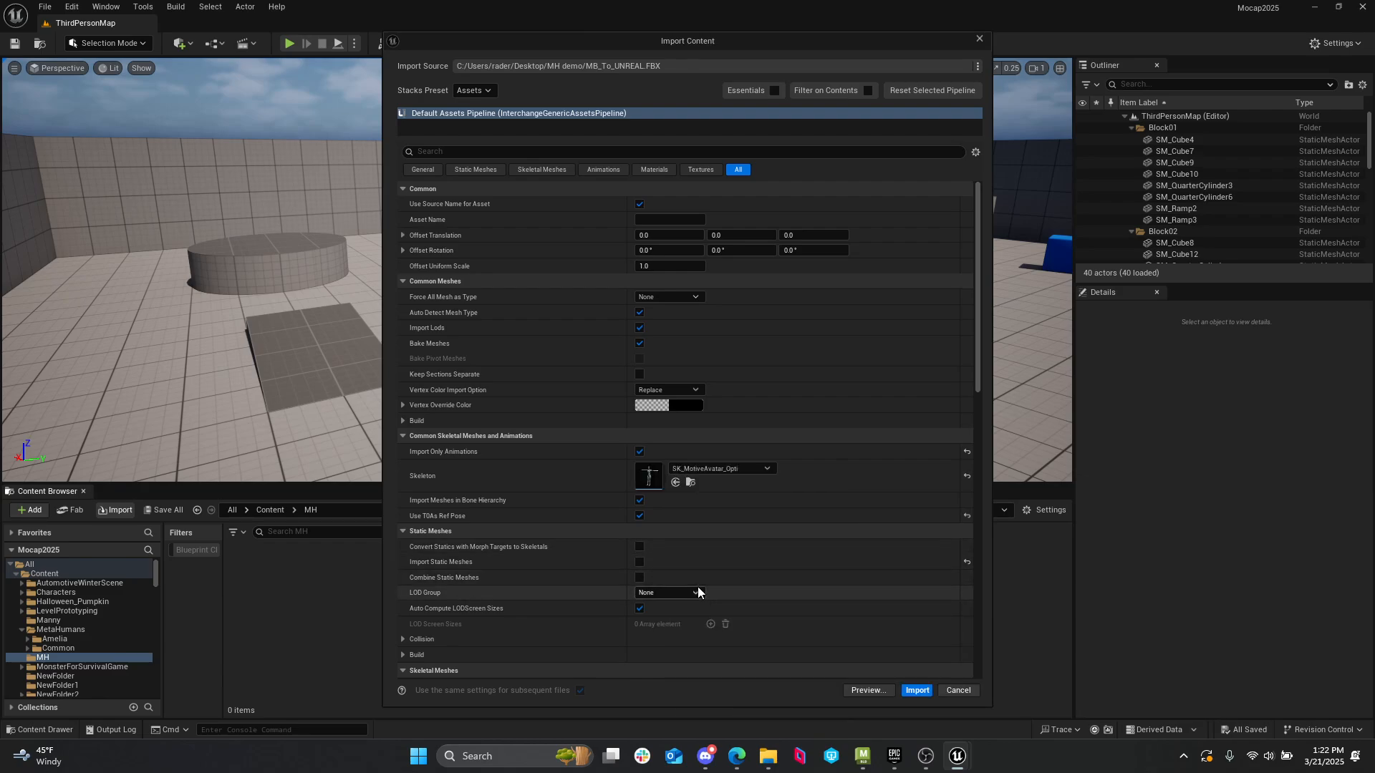
{"action": "scroll", "coordinate": [753, 565], "scroll_direction": "down", "scroll_amount": 8}
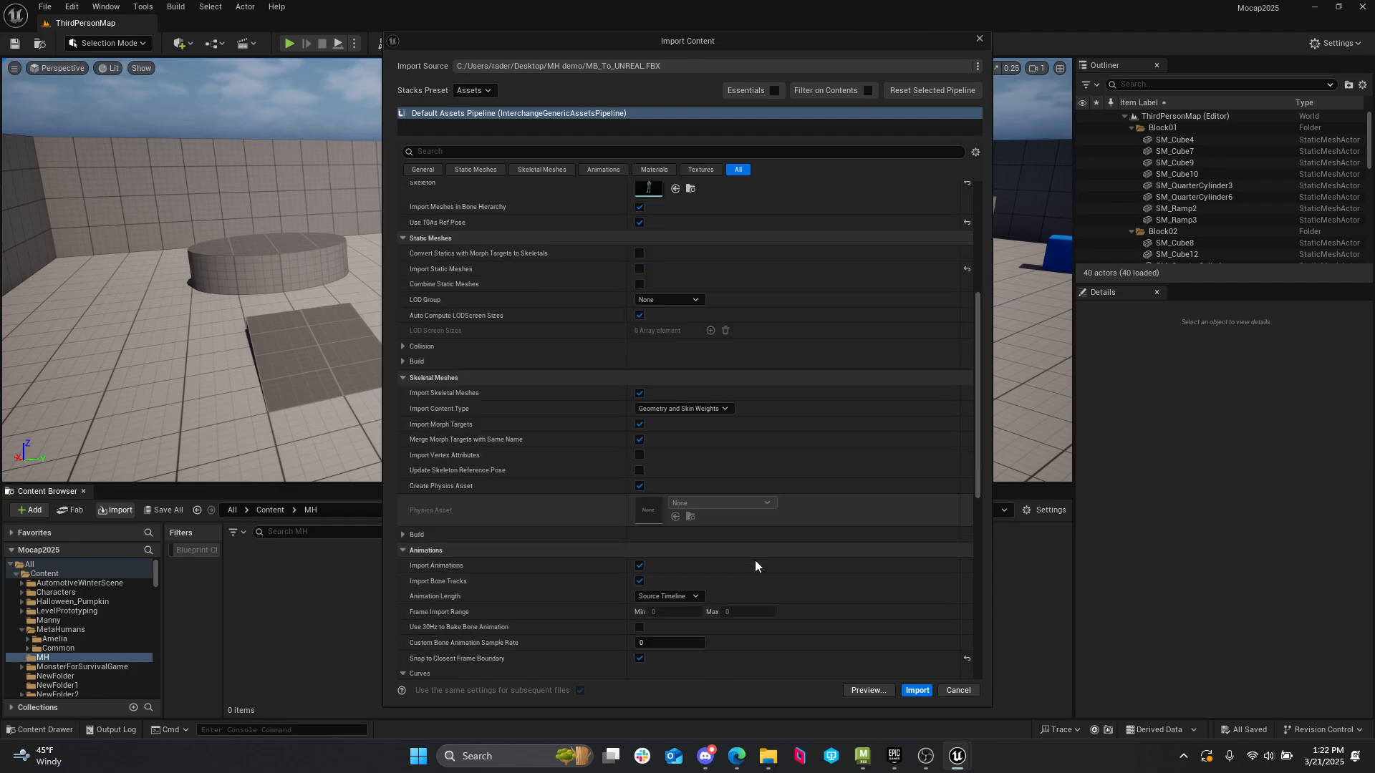
{"action": "scroll", "coordinate": [754, 566], "scroll_direction": "down", "scroll_amount": 4}
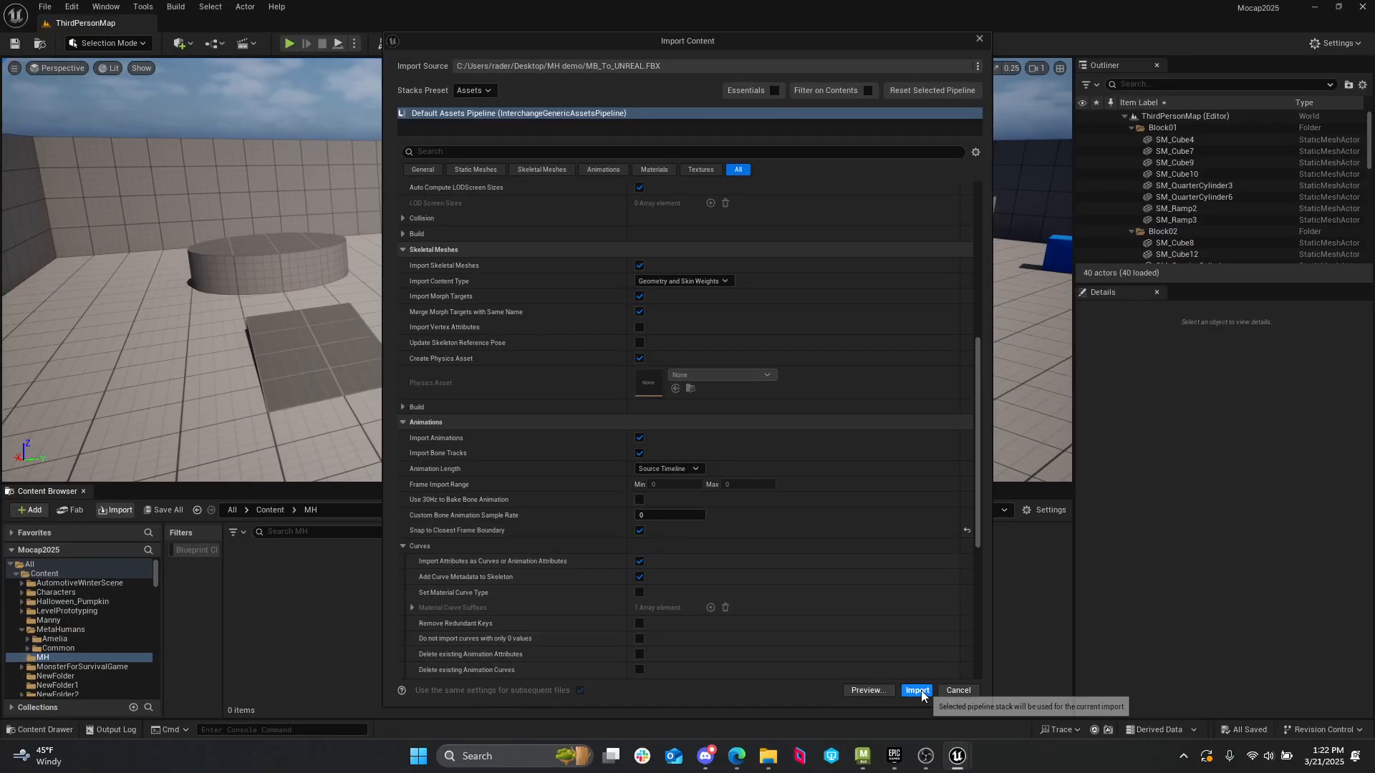
- Import MB_To_UNREAL.FBX into the MH folder with the configured settings, review the import message log and close it
{"action": "left_click", "coordinate": [918, 690]}
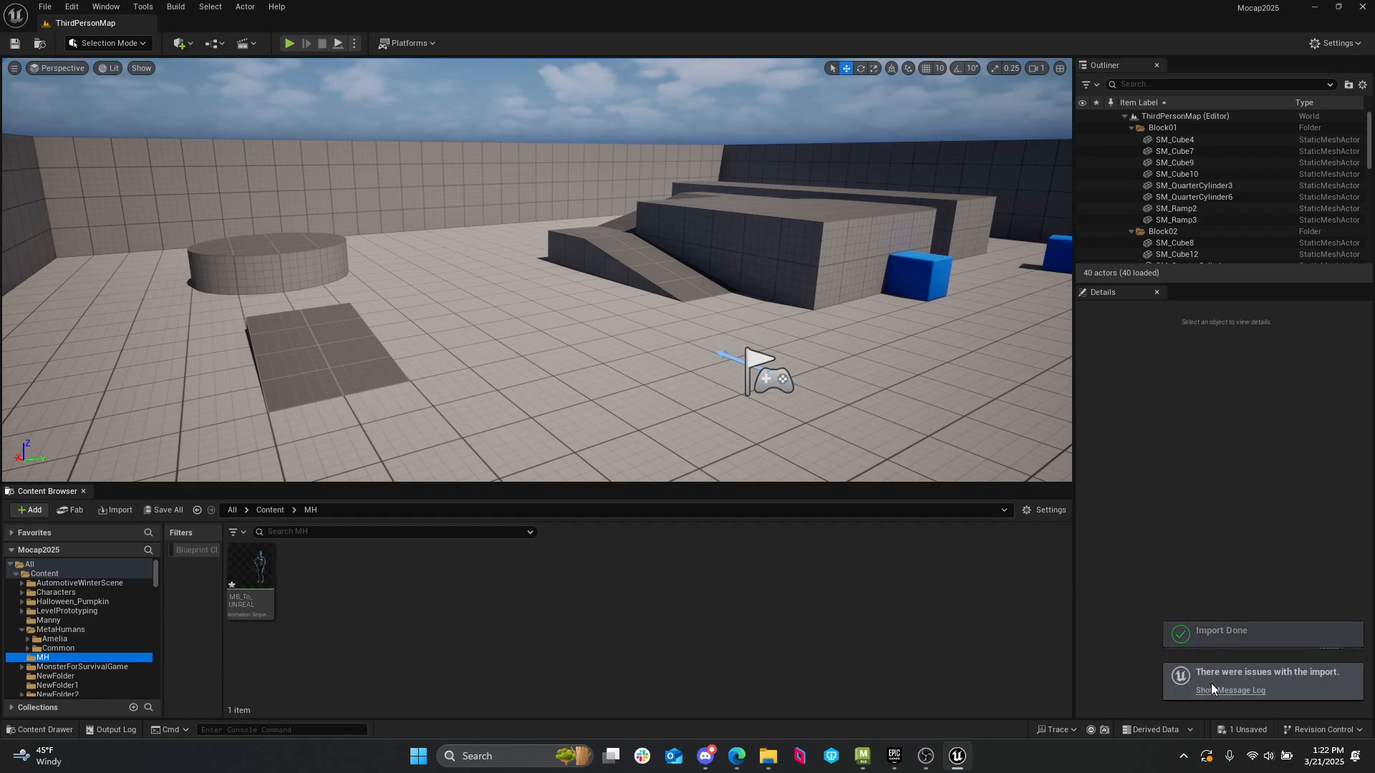
{"action": "left_click", "coordinate": [1233, 690]}
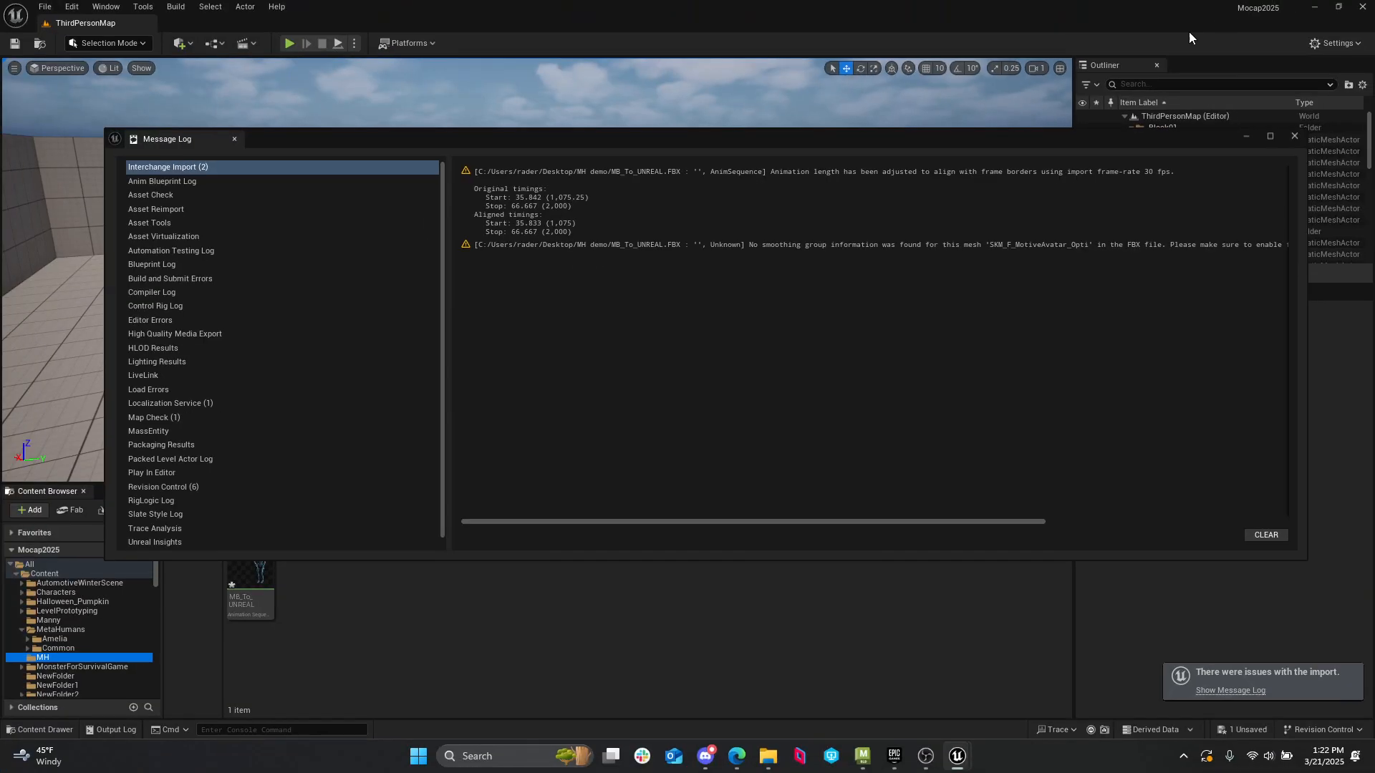
{"action": "left_click", "coordinate": [1295, 136]}
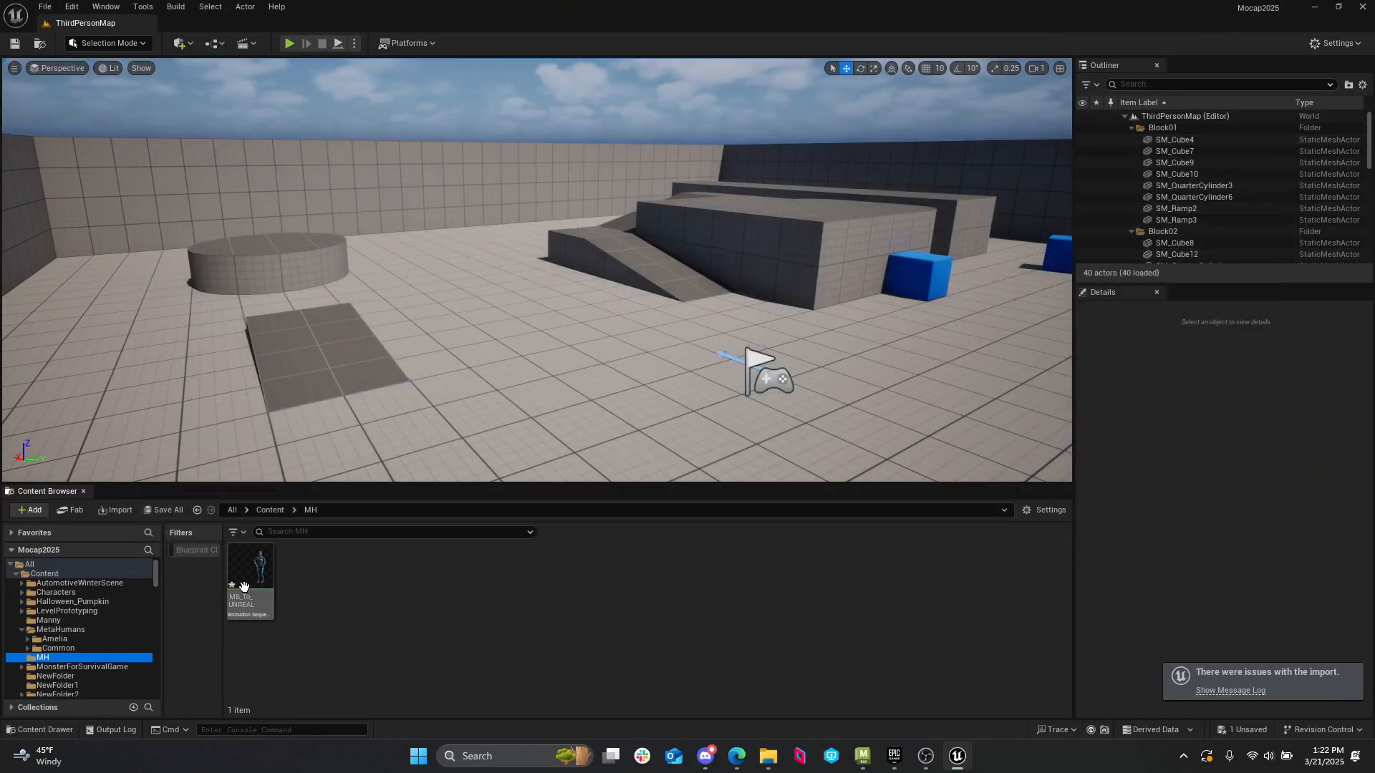
- Open the imported MB_To_UNREAL animation to check its playback on the avatar, and close the animation editor
{"action": "mouse_move", "coordinate": [251, 591]}
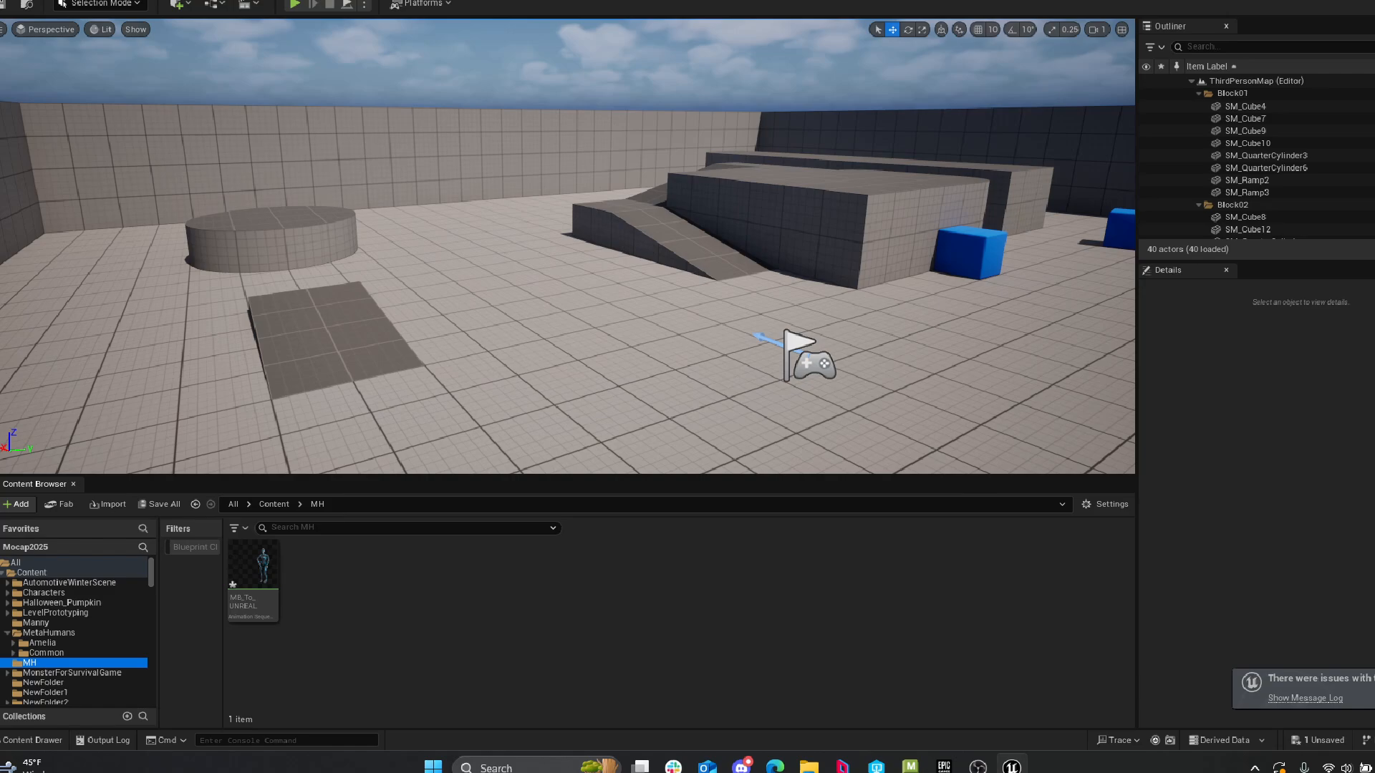
{"action": "left_click", "coordinate": [640, 352]}
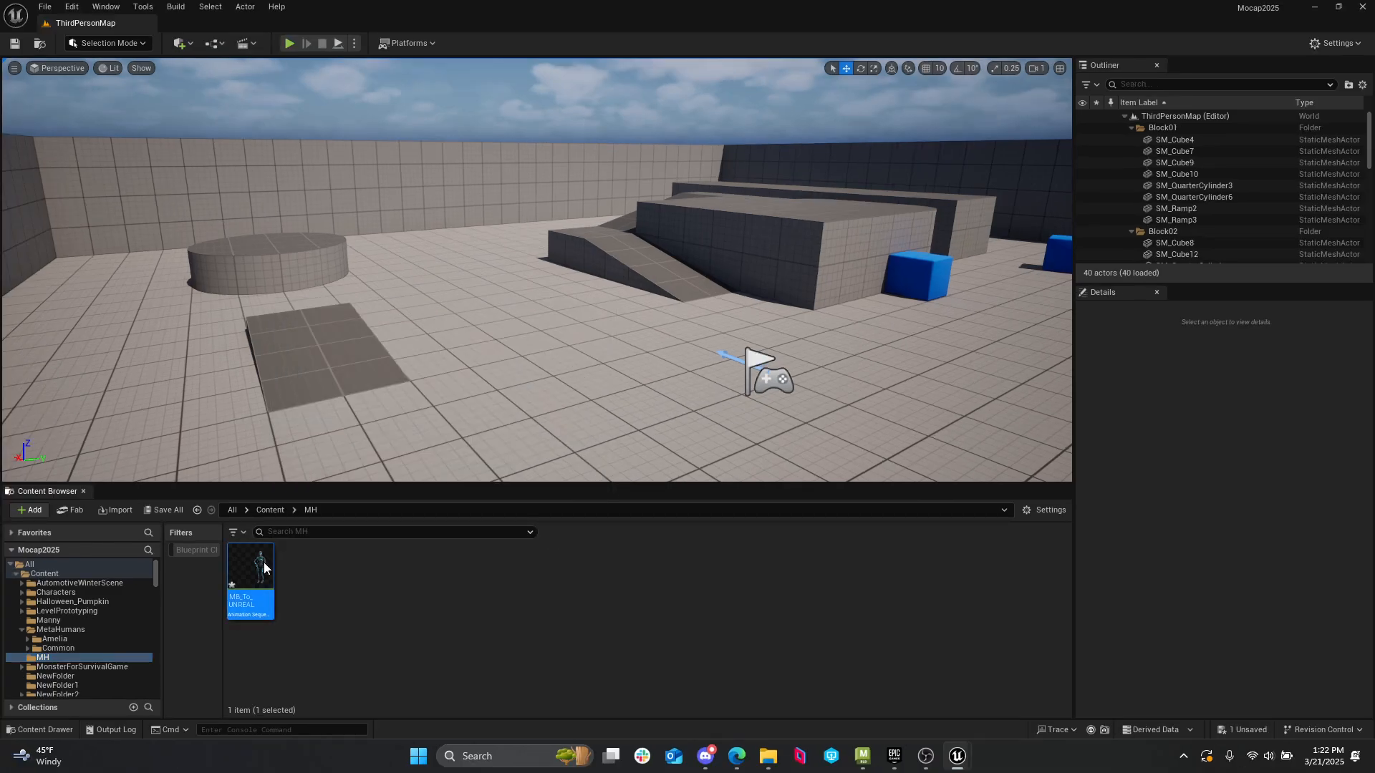
{"action": "double_click", "coordinate": [264, 566]}
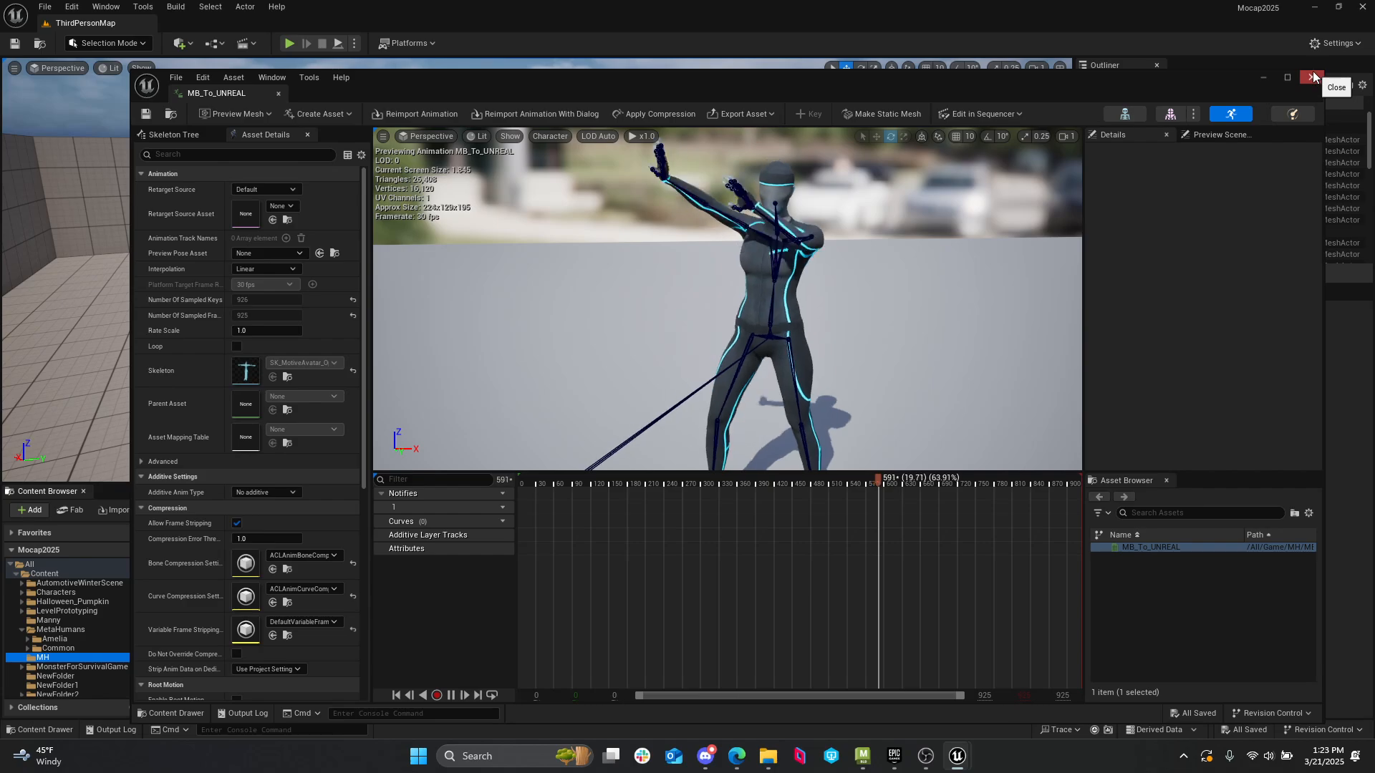
{"action": "left_click_drag", "start_coordinate": [1296, 76], "coordinate": [1314, 3]}
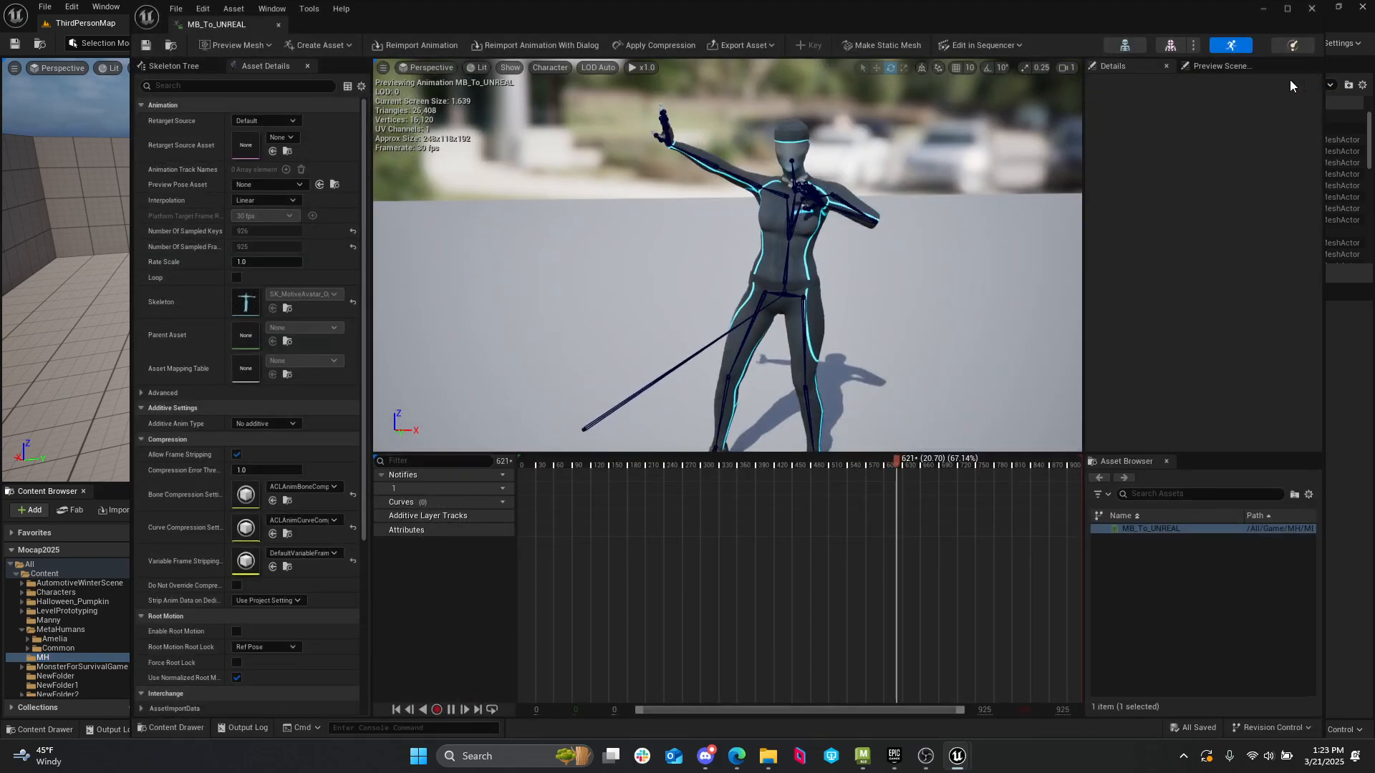
{"action": "left_click", "coordinate": [1312, 7]}
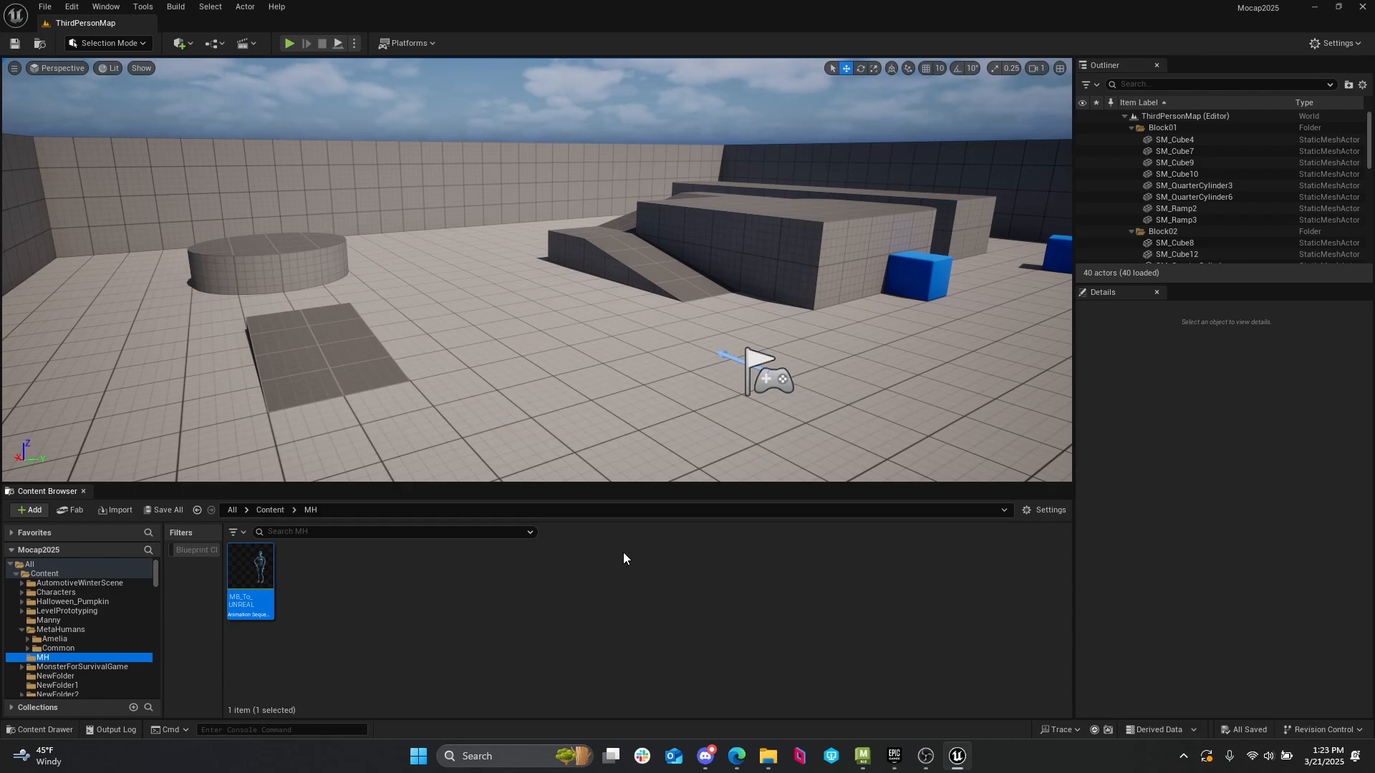
{"action": "left_click", "coordinate": [926, 756]}
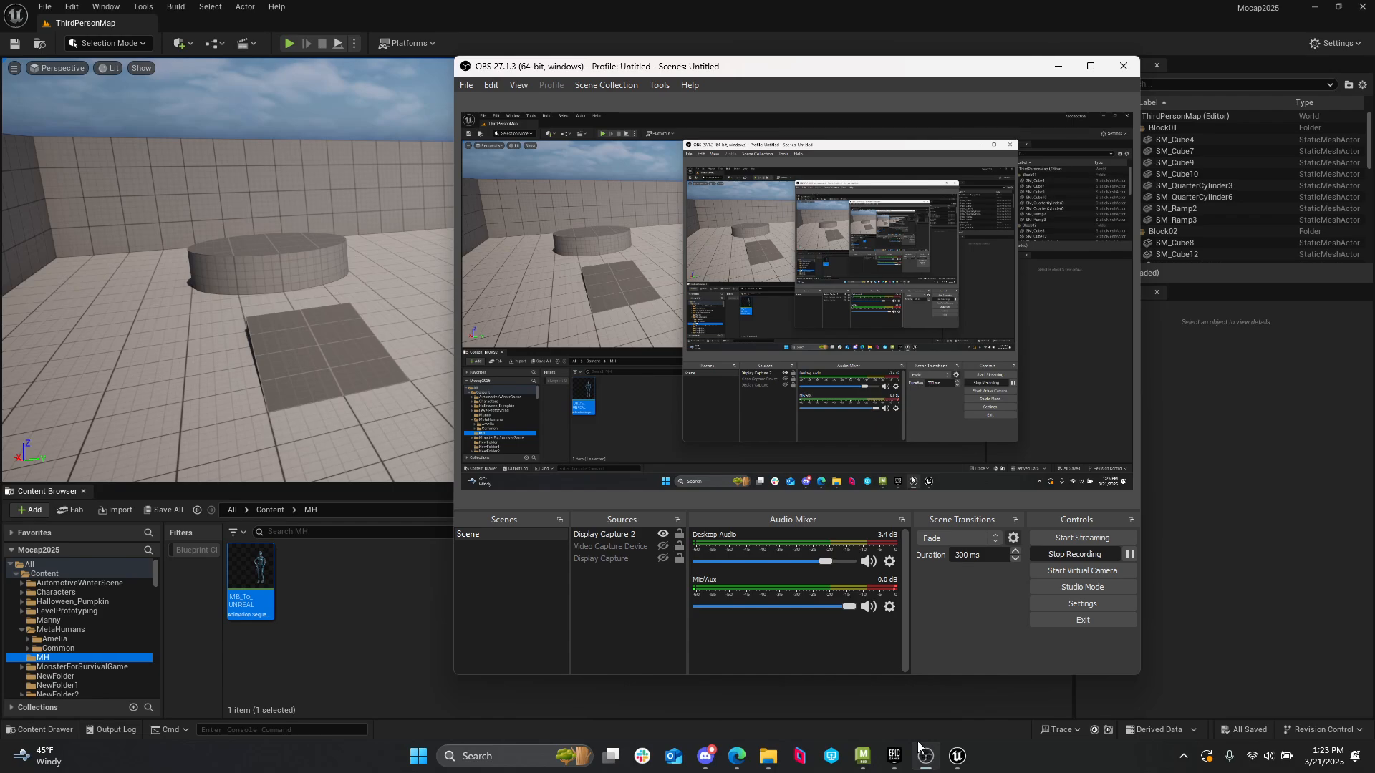
{"action": "left_click", "coordinate": [900, 10]}
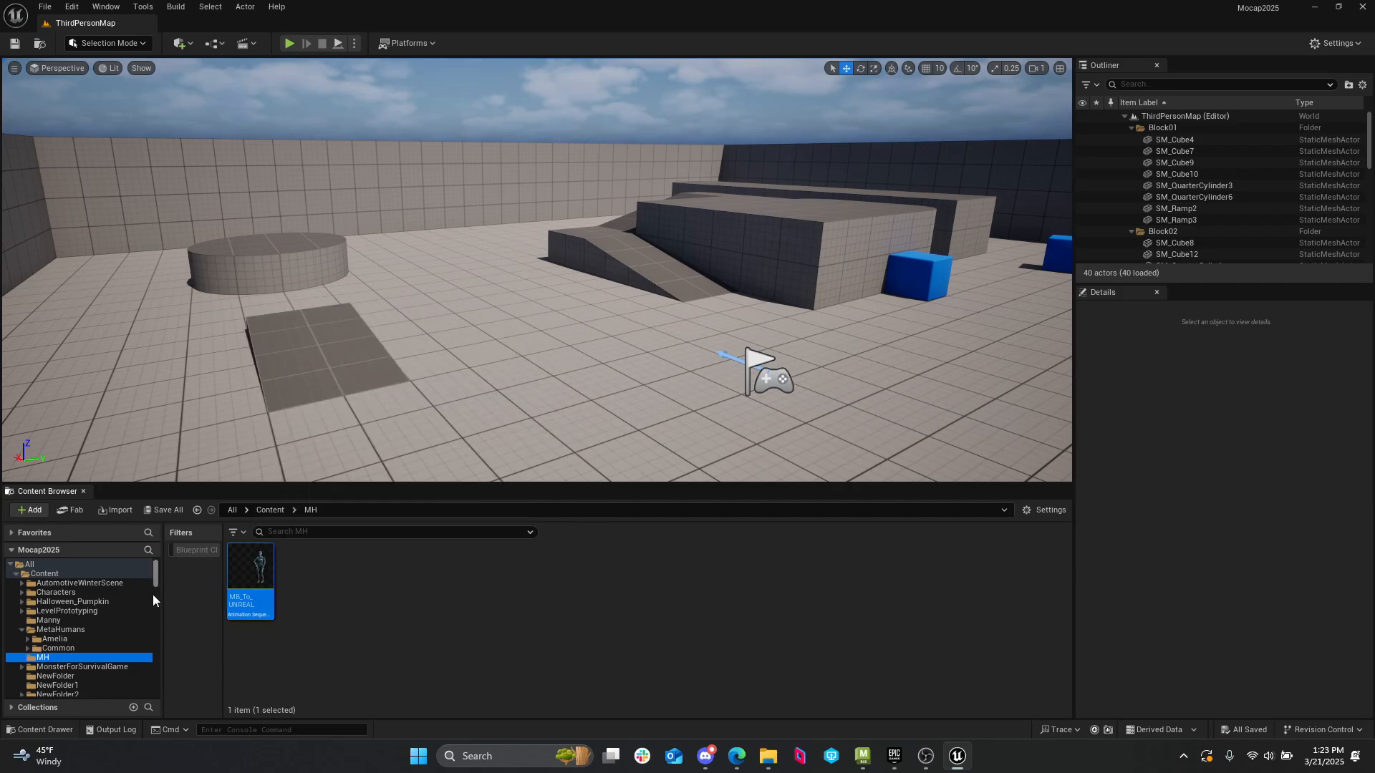
- Create an IK Retargeter asset named MH_retargeter in the MH folder
{"action": "left_click", "coordinate": [366, 604]}
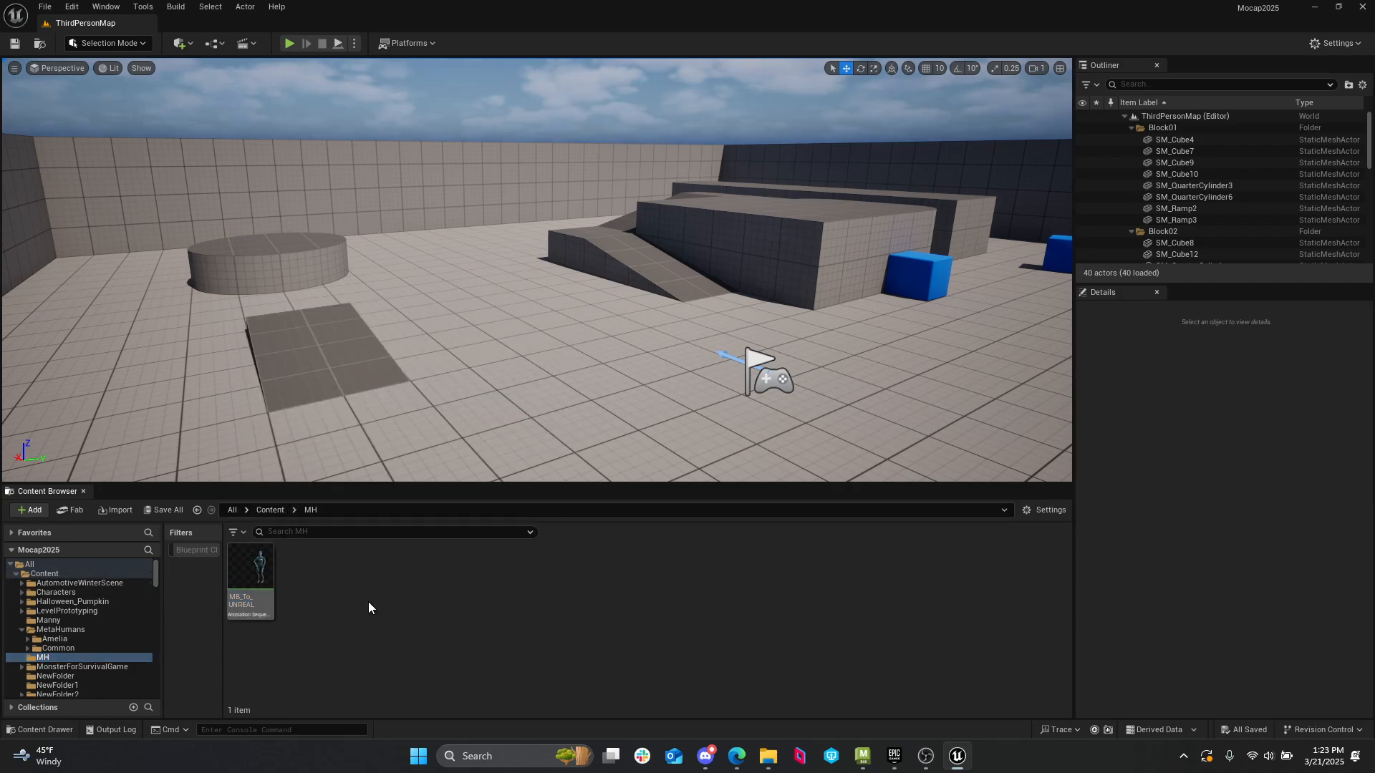
{"action": "right_click", "coordinate": [344, 569]}
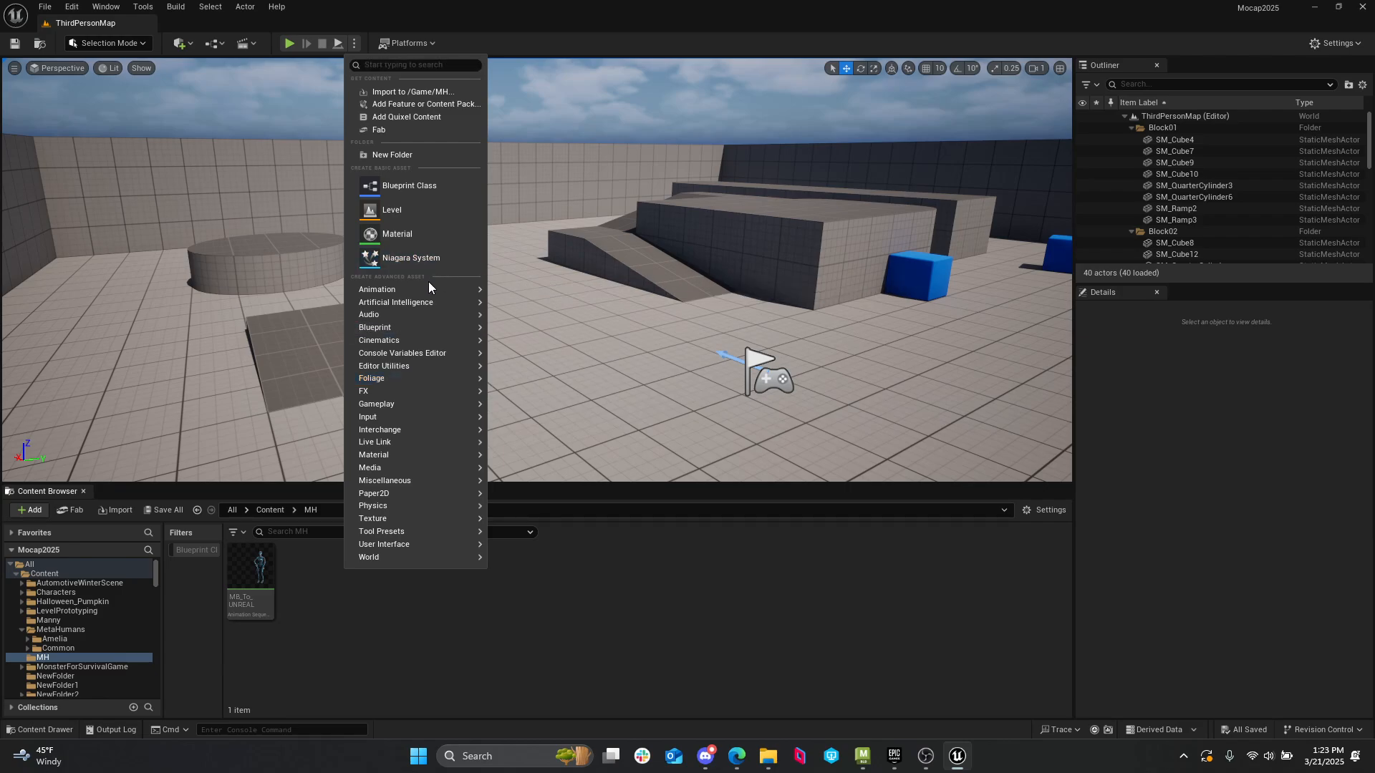
{"action": "mouse_move", "coordinate": [428, 283]}
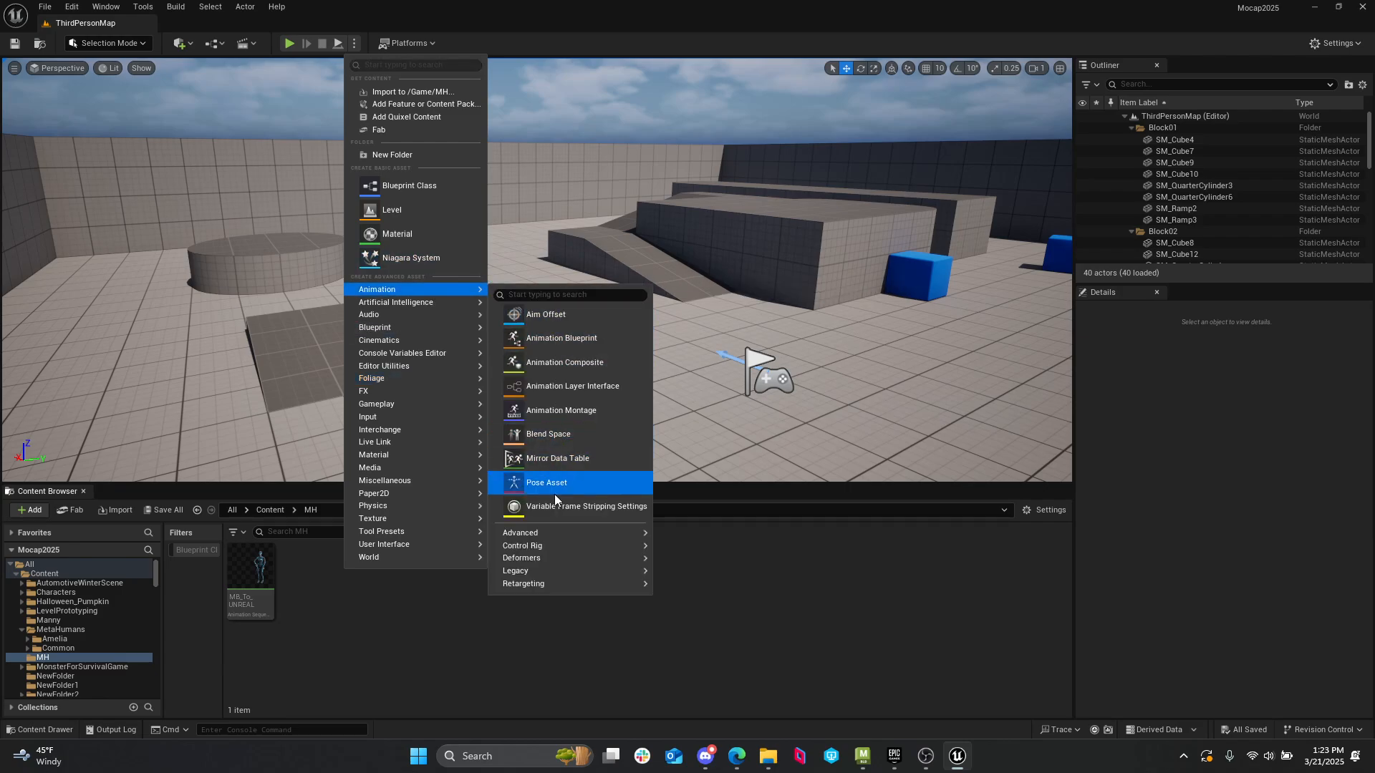
{"action": "mouse_move", "coordinate": [541, 586]}
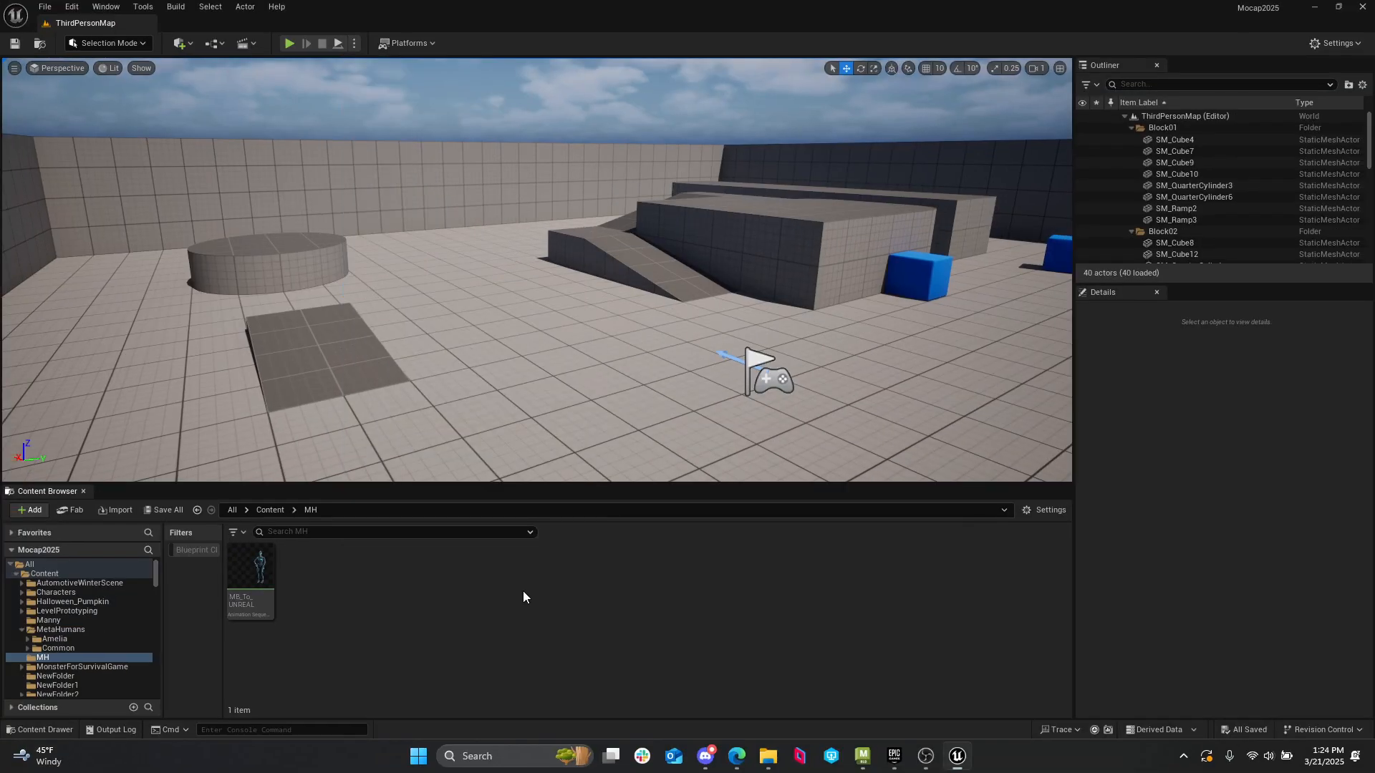
{"action": "right_click", "coordinate": [520, 594]}
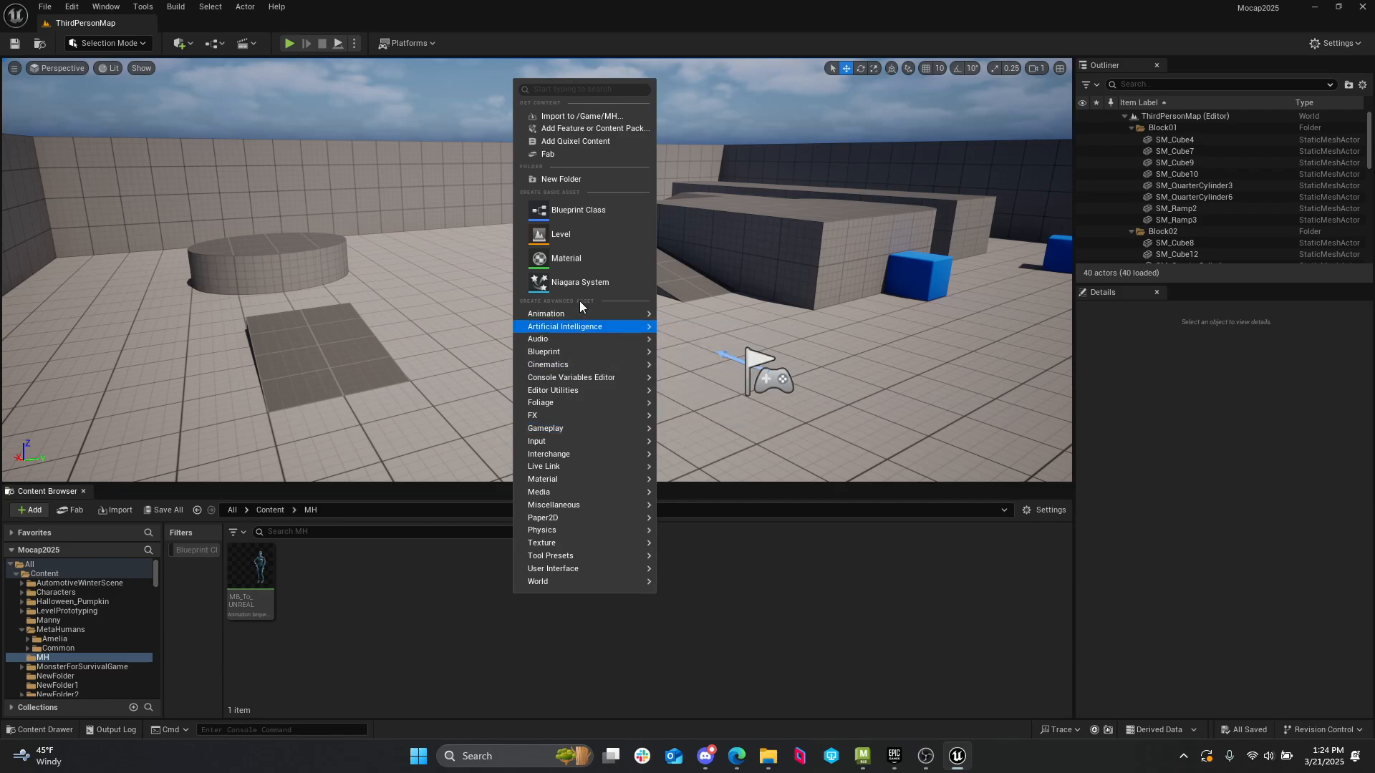
{"action": "mouse_move", "coordinate": [578, 314]}
{"action": "mouse_move", "coordinate": [691, 608]}
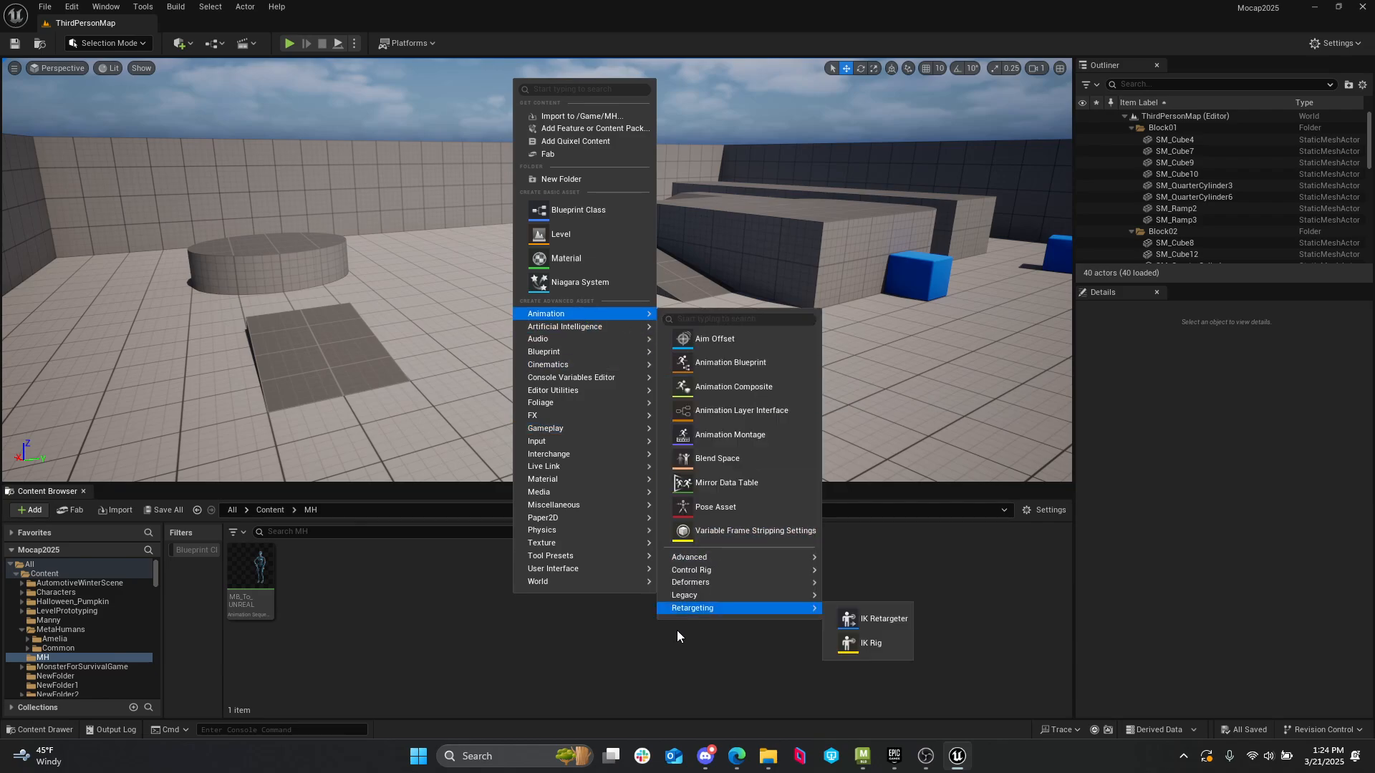
{"action": "left_click", "coordinate": [881, 618]}
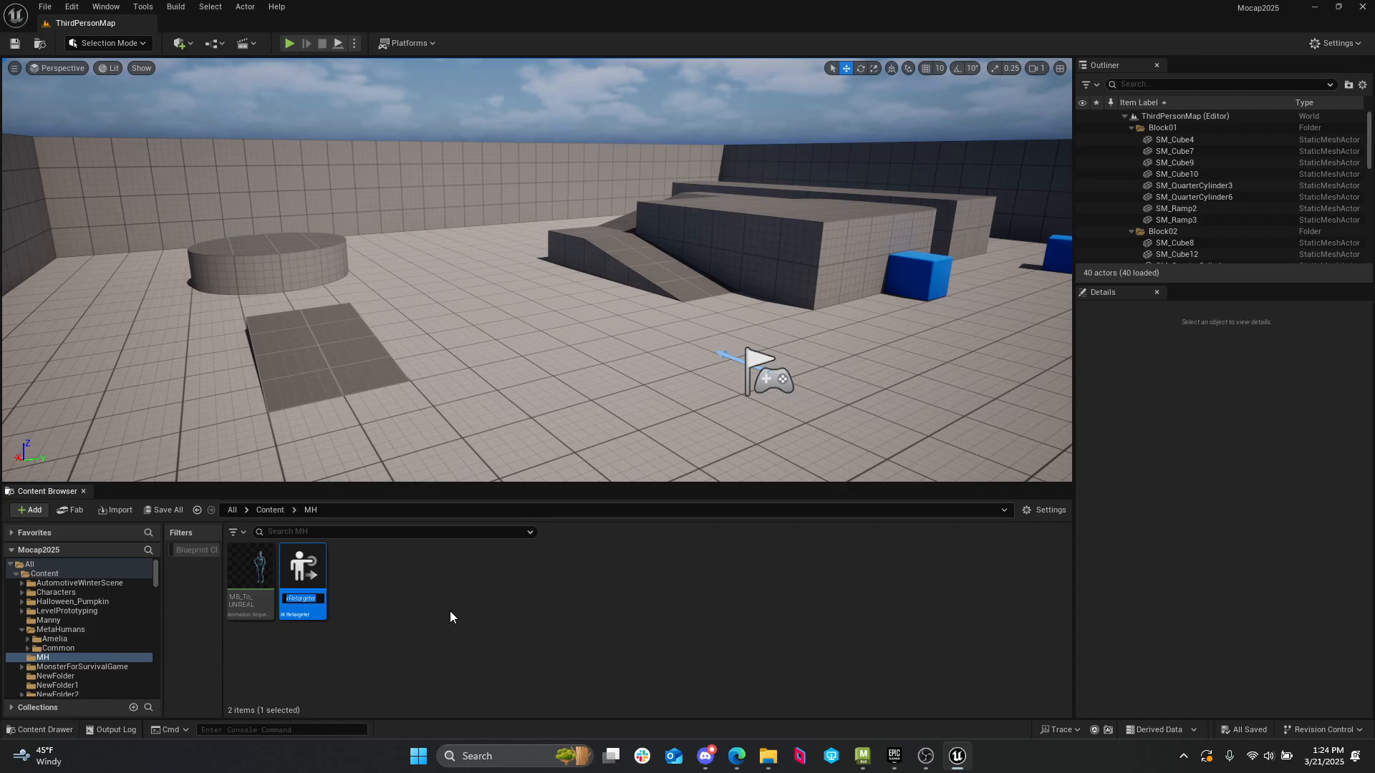
{"action": "type", "text": "MH"}
{"action": "type", "text": "_"}
{"action": "type", "text": "IK_retargeter"}
{"action": "key", "text": "Return"}
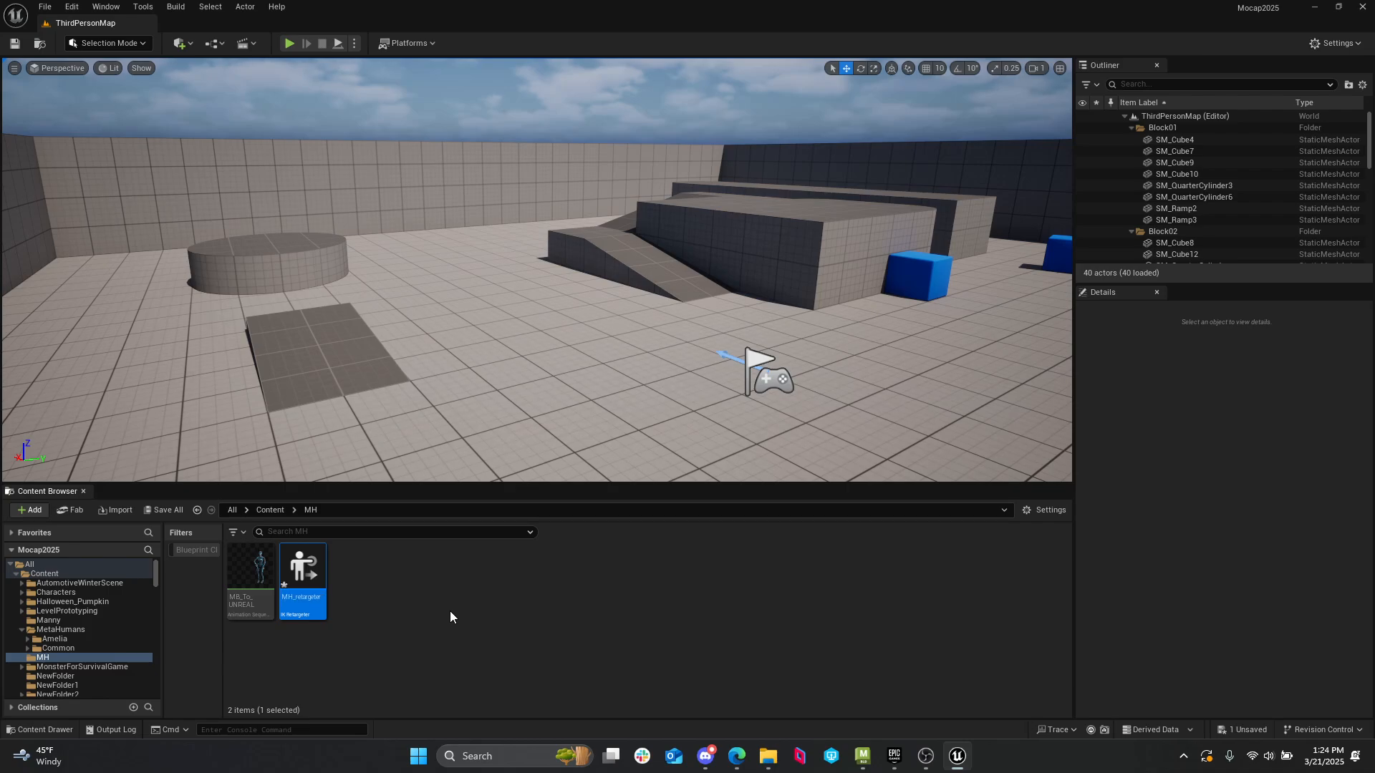
- Open the MH_retargeter asset and maximize its editor window
{"action": "double_click", "coordinate": [304, 566]}
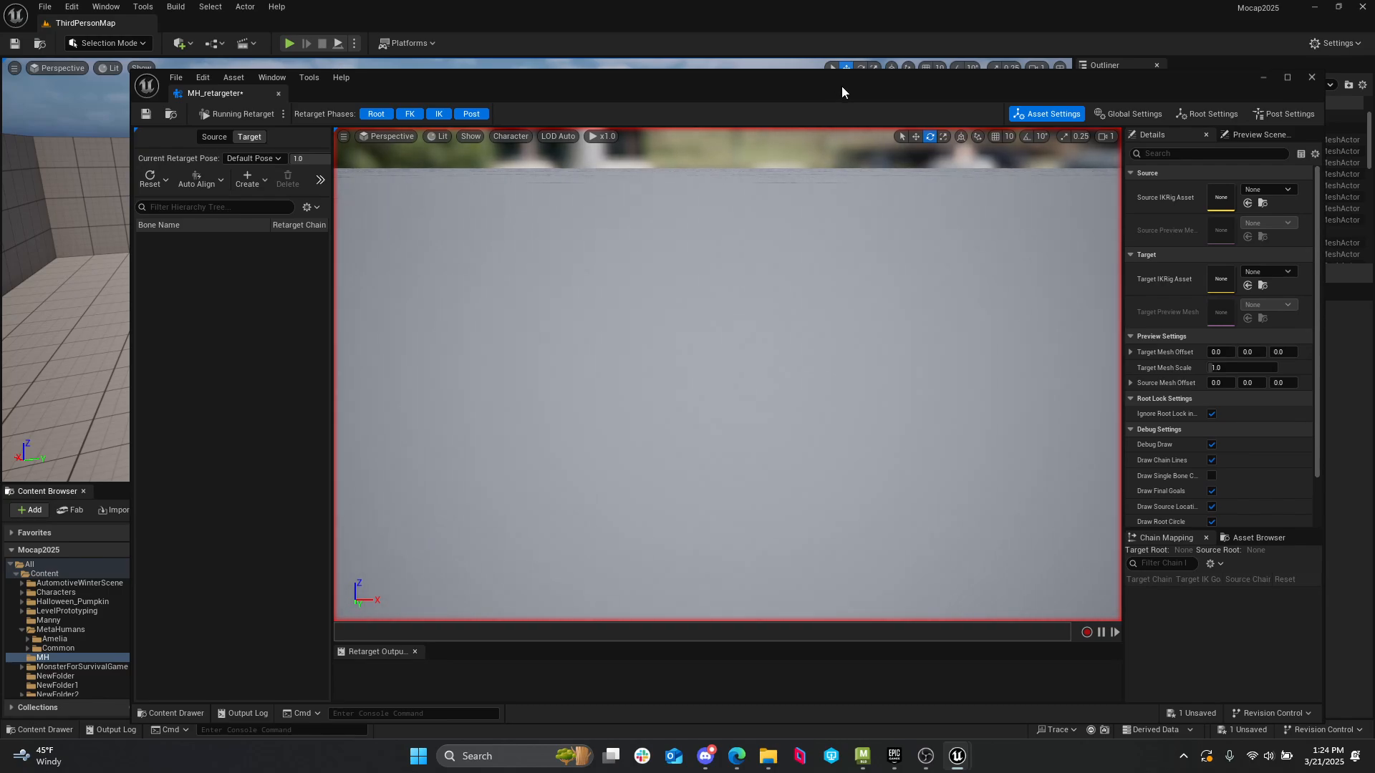
{"action": "double_click", "coordinate": [841, 86]}
{"action": "right_click_drag", "start_coordinate": [687, 342], "coordinate": [487, 247]}
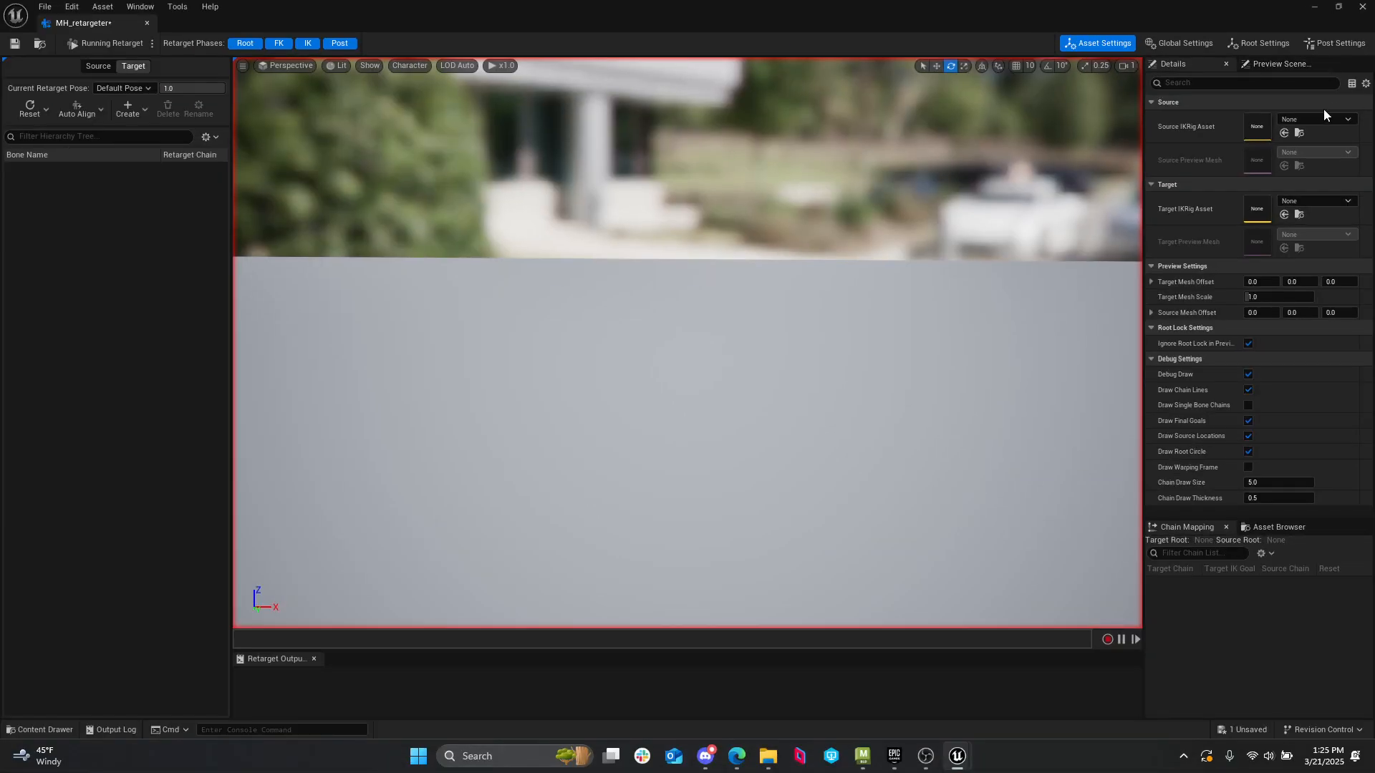
- Set the retargeter's source IK rig to IK_MotiveAvatar_Opti
{"action": "left_click", "coordinate": [1323, 119]}
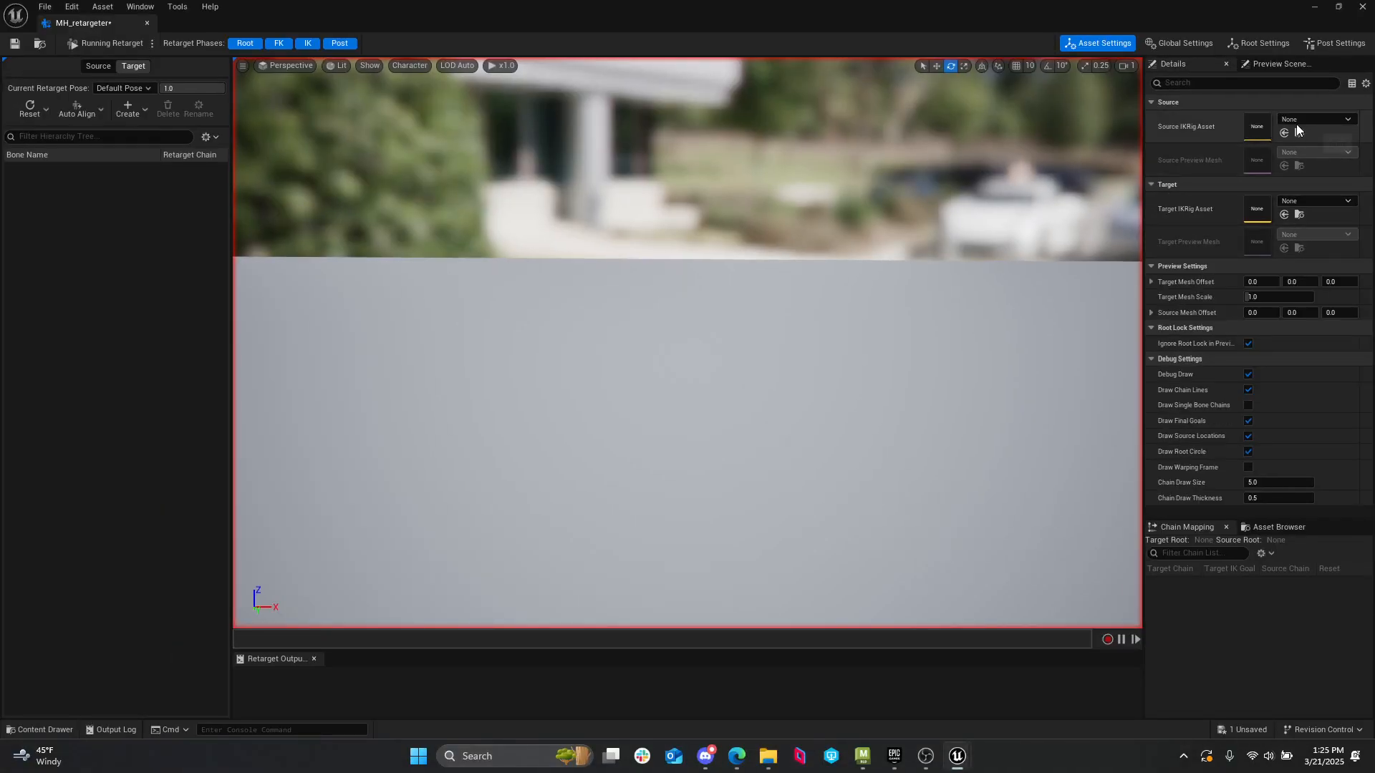
{"action": "left_click", "coordinate": [1298, 122]}
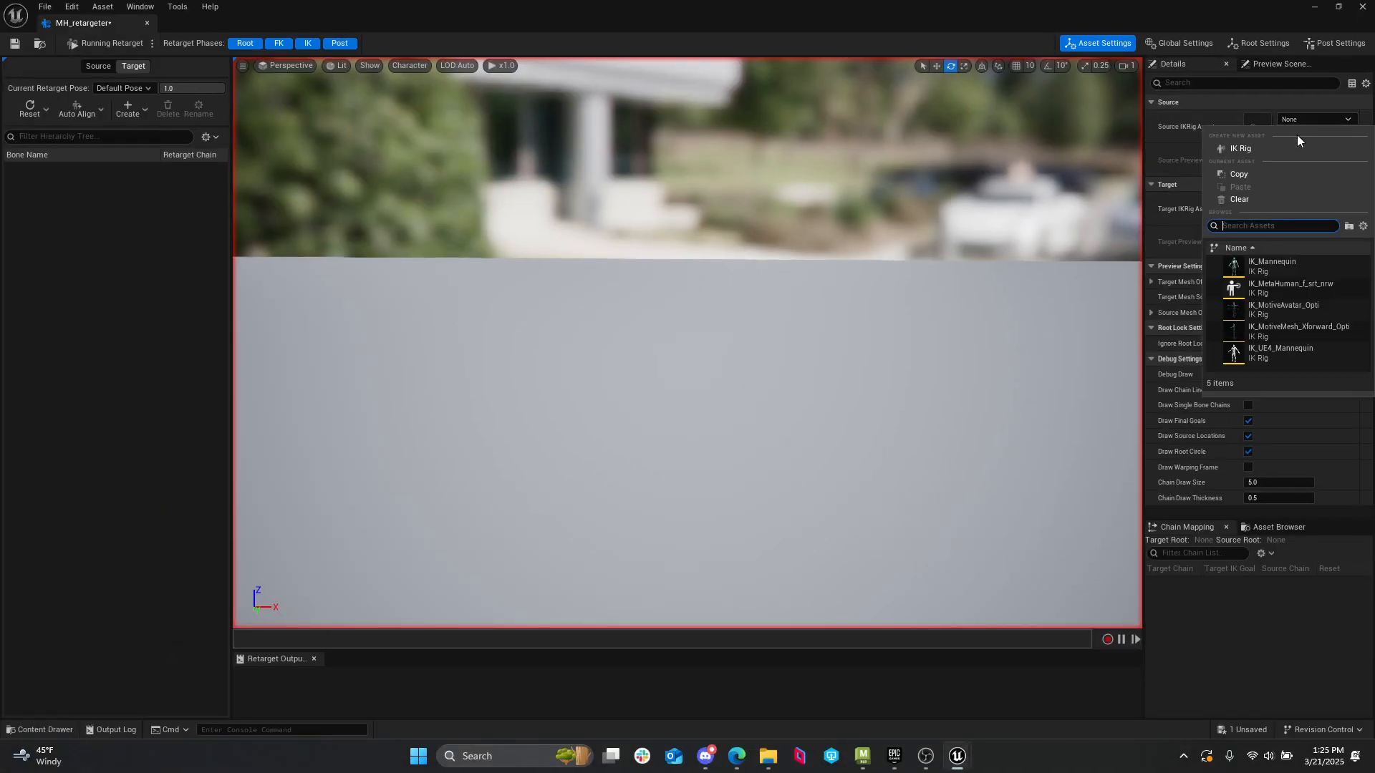
{"action": "type", "text": "opti"}
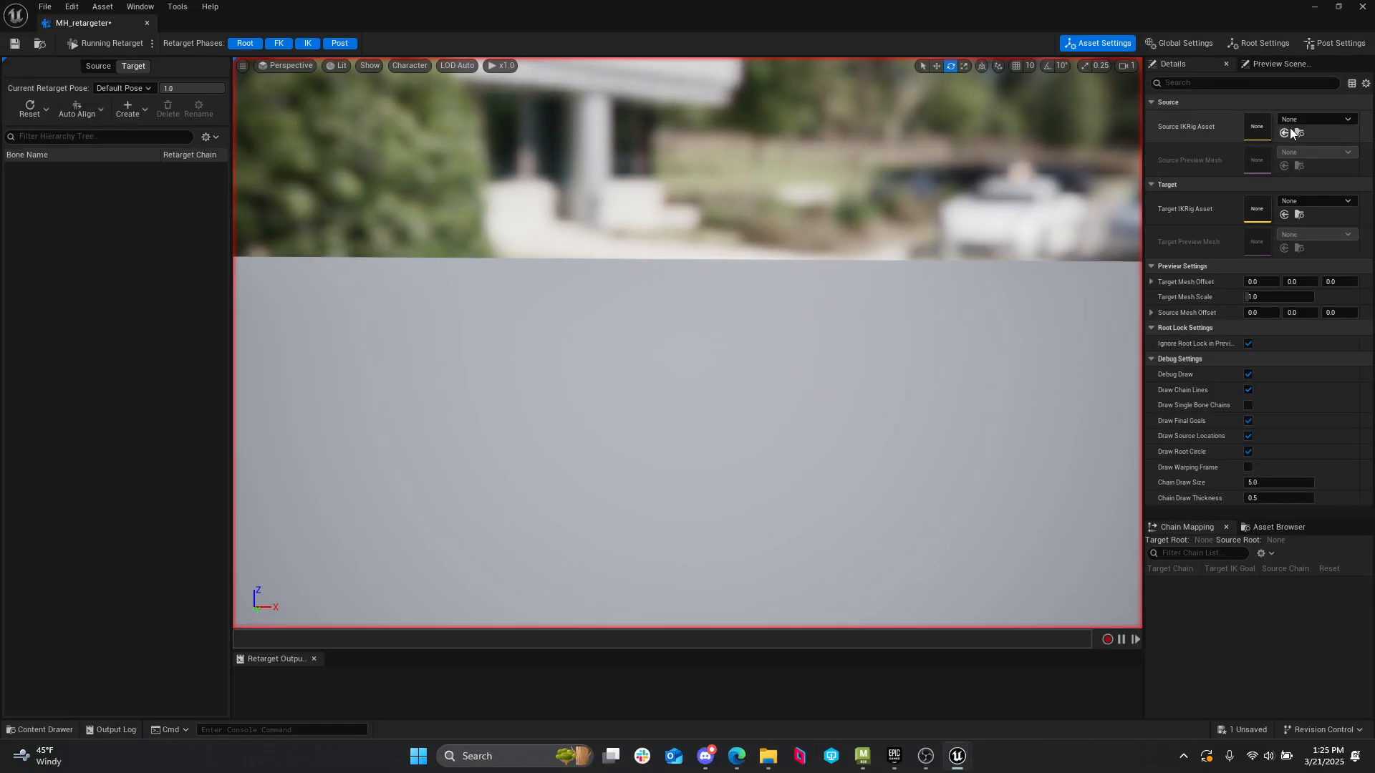
{"action": "left_click", "coordinate": [1295, 122]}
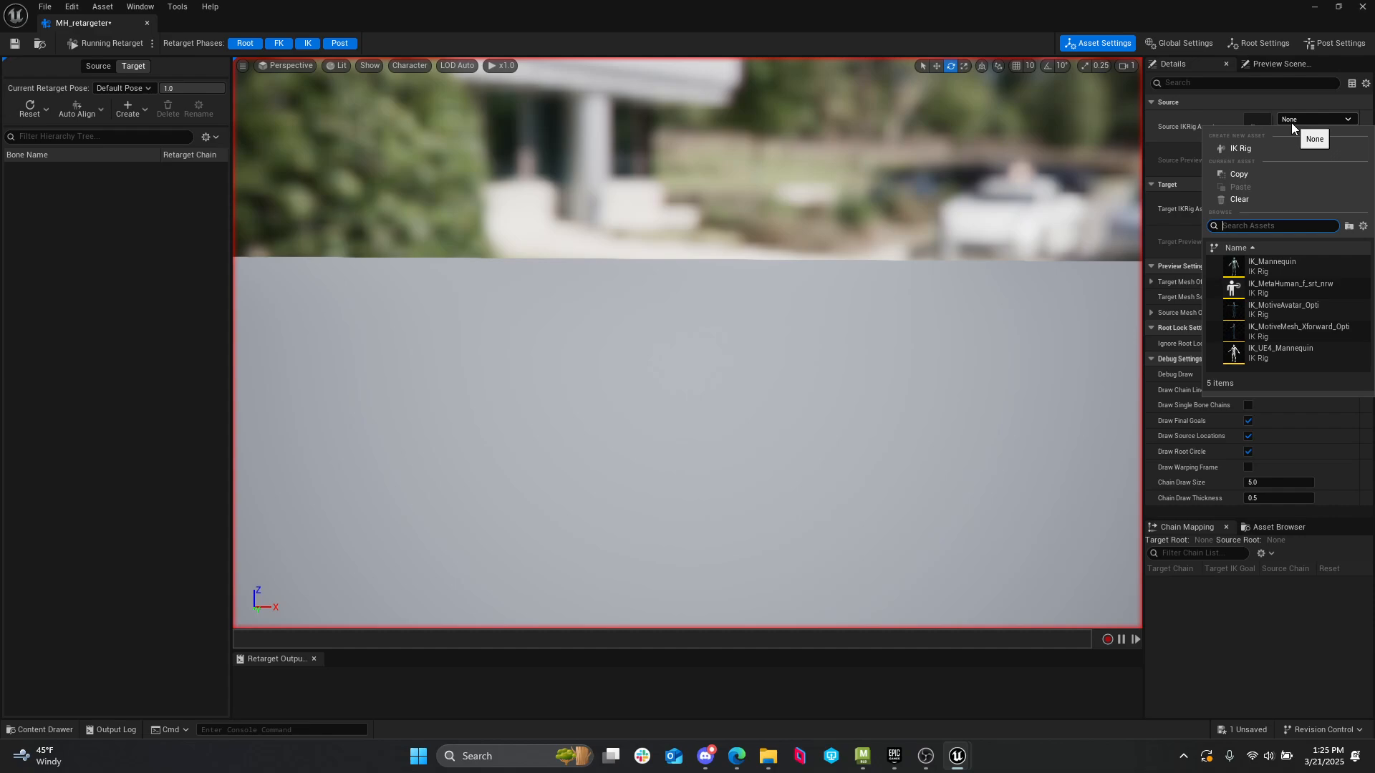
{"action": "type", "text": "ik"}
{"action": "key", "text": "BackSpace"}
{"action": "key", "text": "BackSpace"}
{"action": "type", "text": "op"}
{"action": "left_click", "coordinate": [1334, 262]}
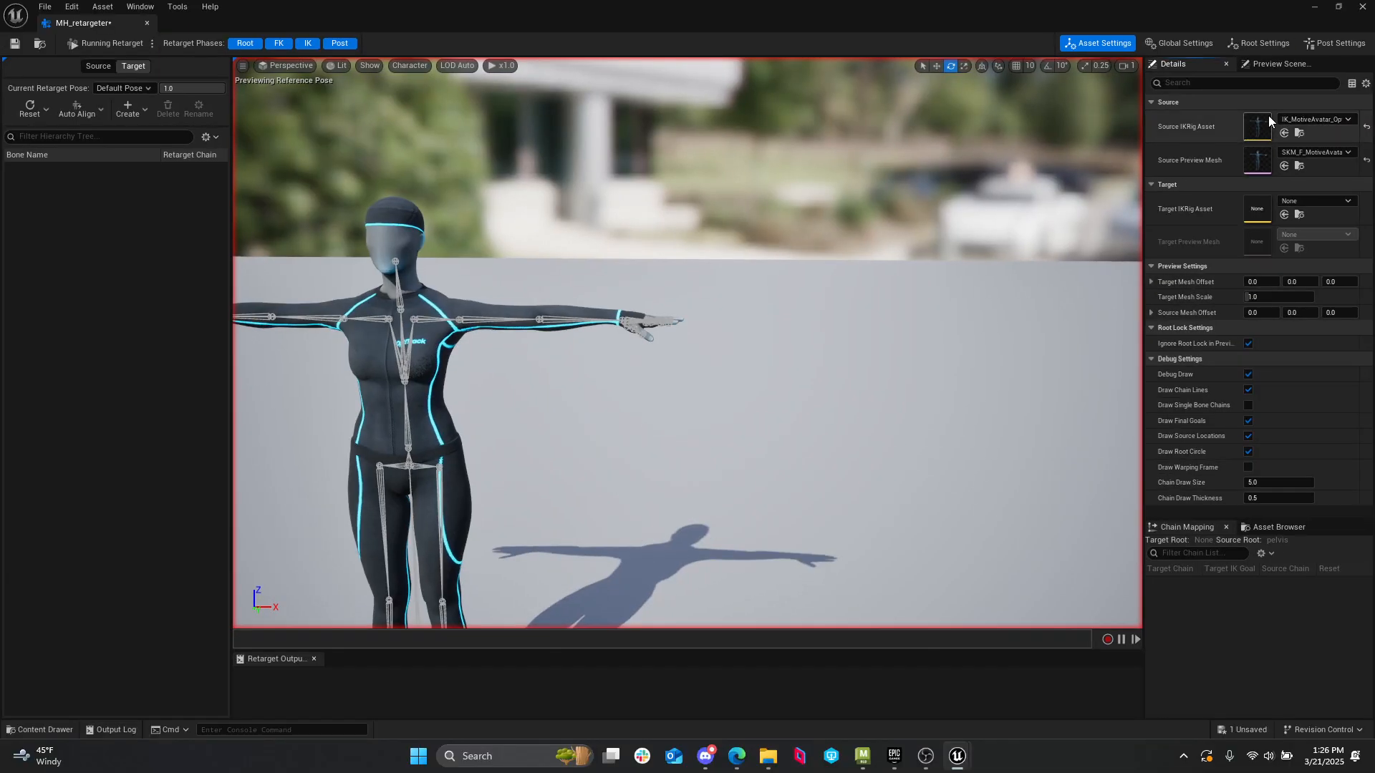
- Open the source rig IK_MotiveAvatar_Opti and enlarge its IK Retargeting chain list to examine the full set of chains
{"action": "double_click", "coordinate": [1267, 118]}
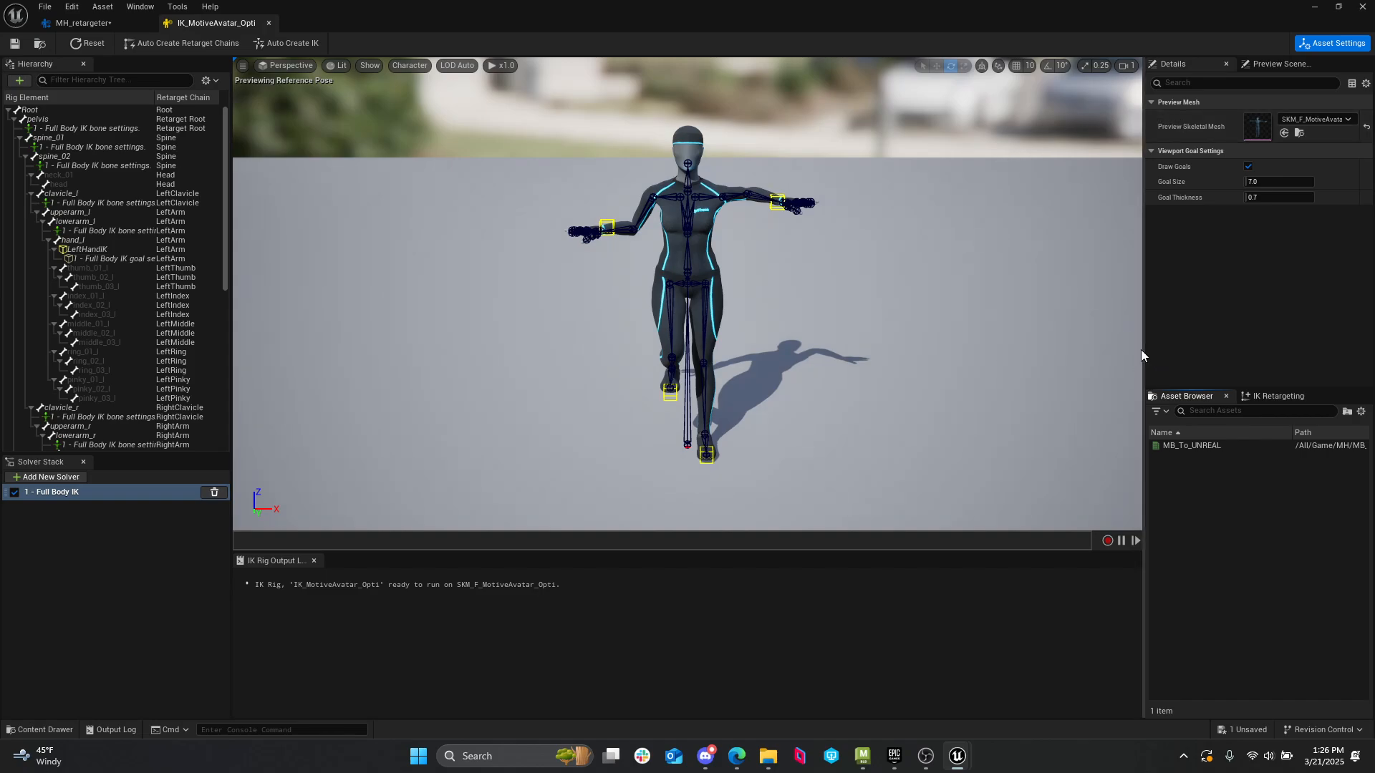
{"action": "left_click_drag", "start_coordinate": [1141, 350], "coordinate": [1070, 328]}
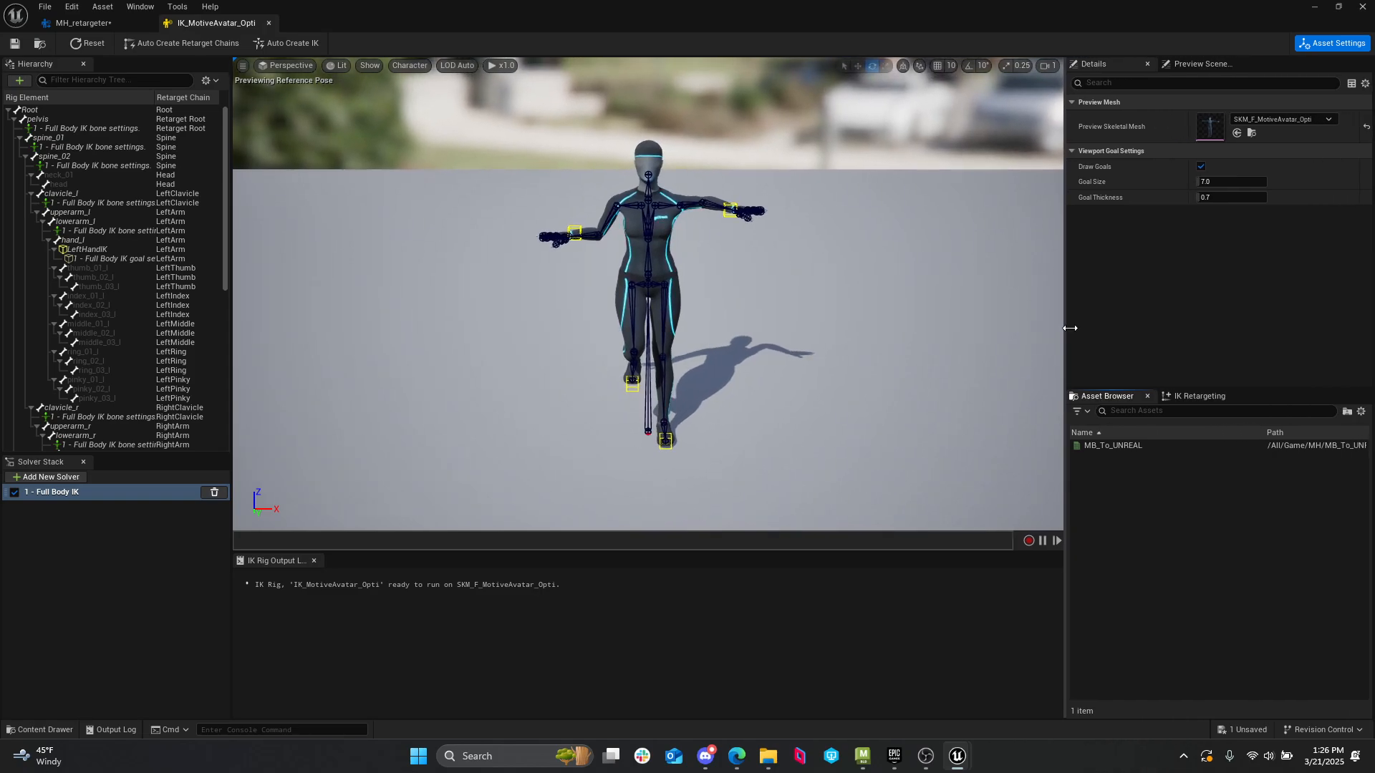
{"action": "left_click", "coordinate": [1180, 398]}
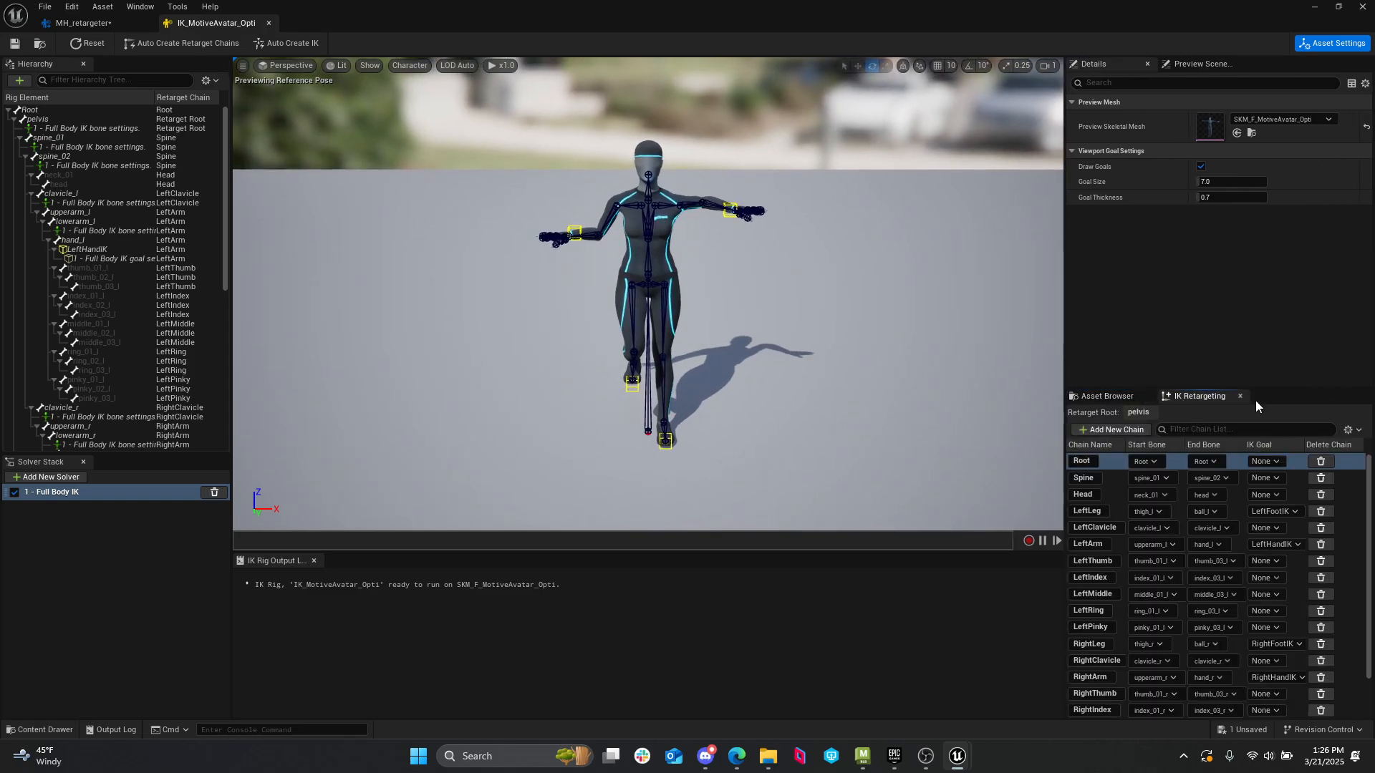
{"action": "left_click_drag", "start_coordinate": [1256, 391], "coordinate": [1260, 263]}
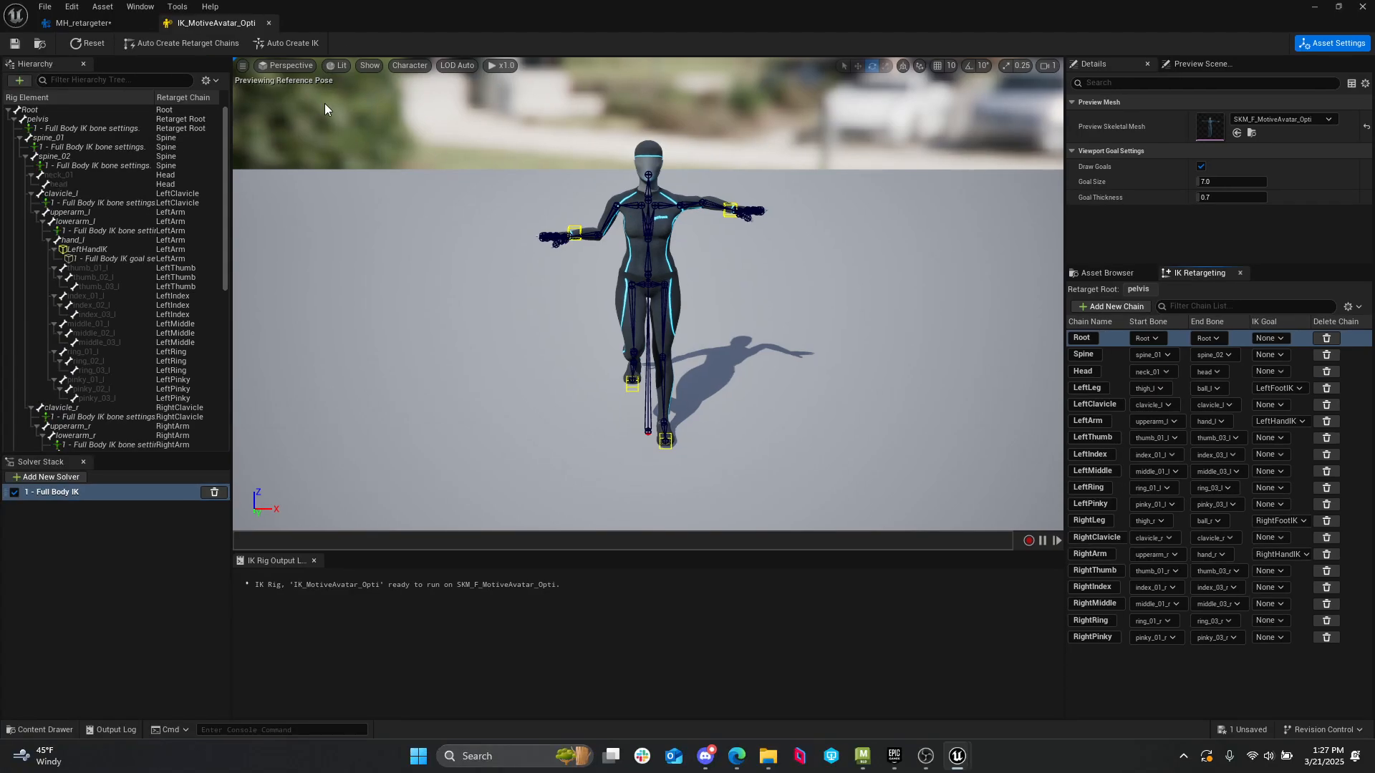
- Return to MH_retargeter and set its target IK rig to IK_MetaHuman_f_srt_nrw
{"action": "left_click", "coordinate": [108, 23]}
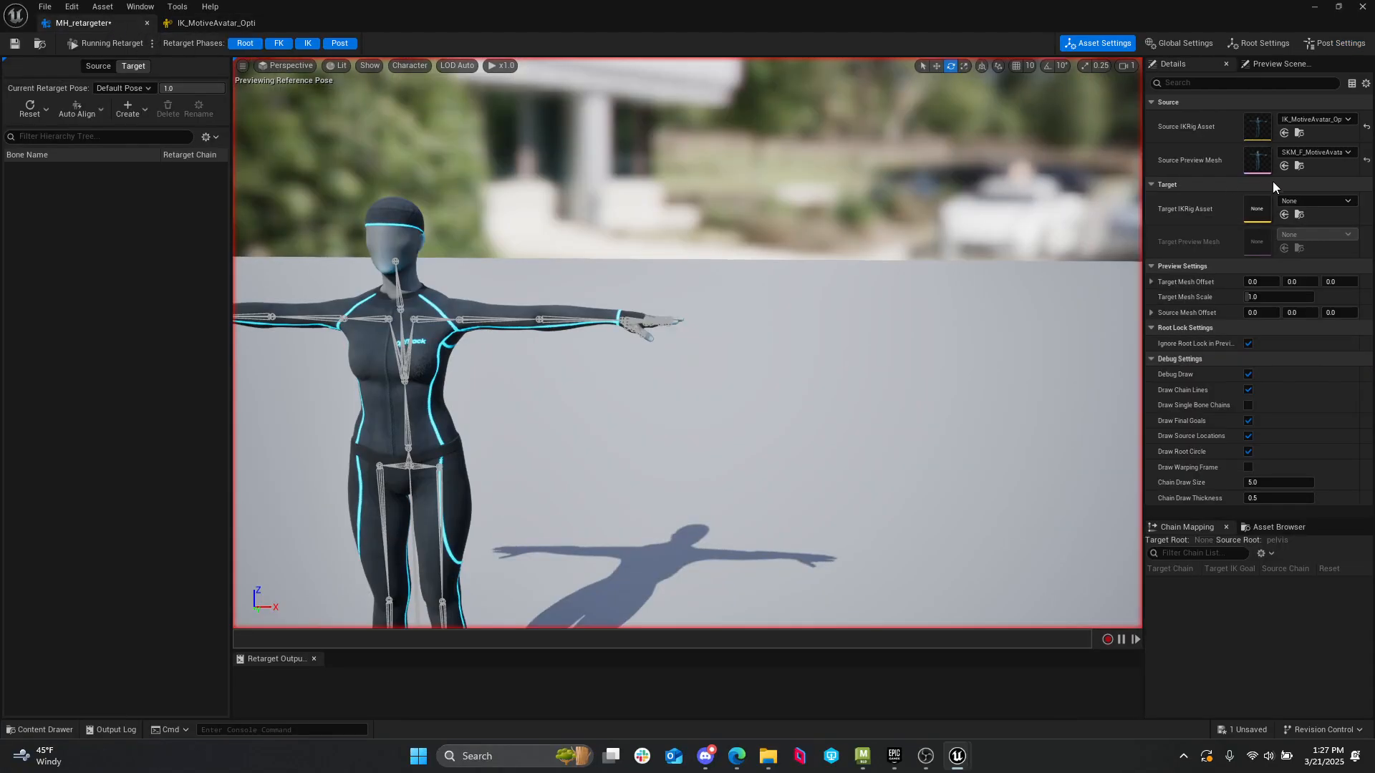
{"action": "left_click", "coordinate": [1316, 202]}
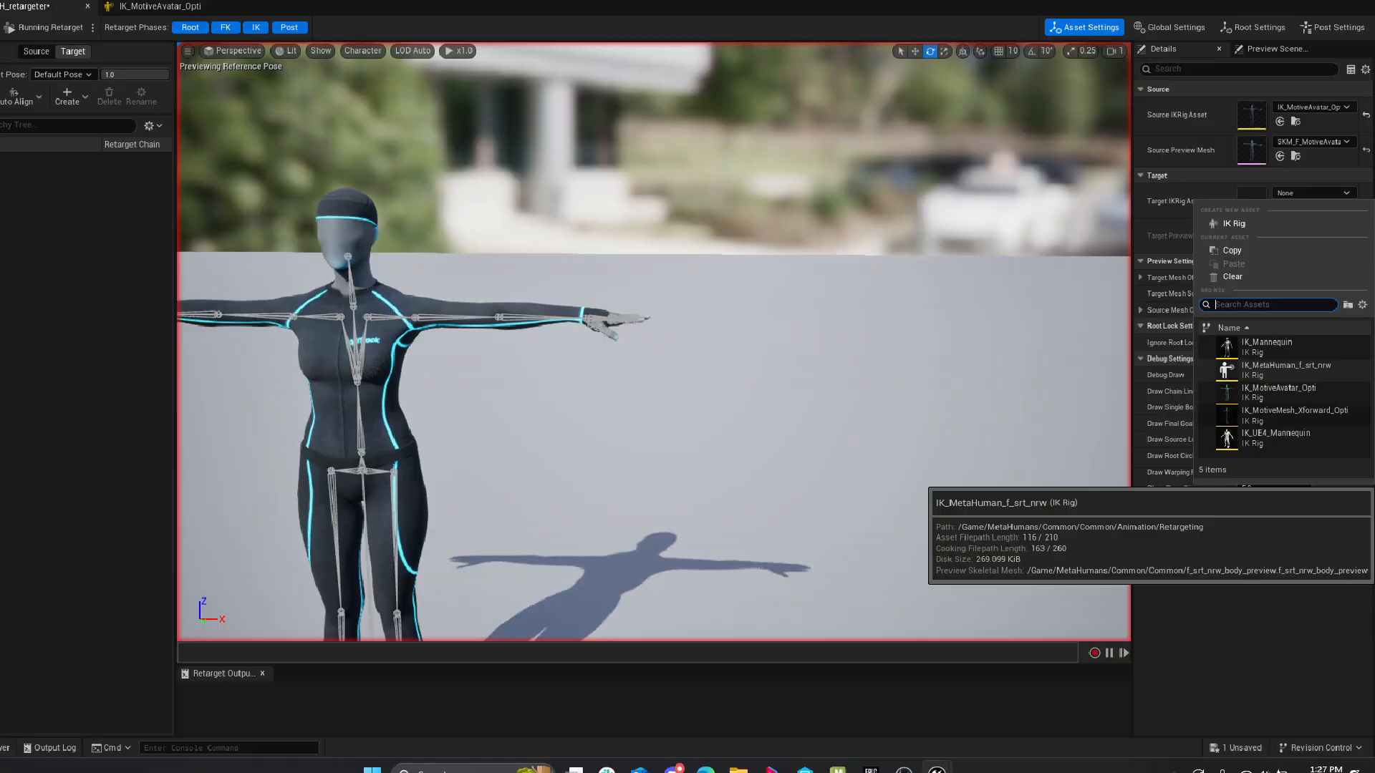
{"action": "left_click", "coordinate": [1034, 371]}
{"action": "left_click", "coordinate": [1333, 205]}
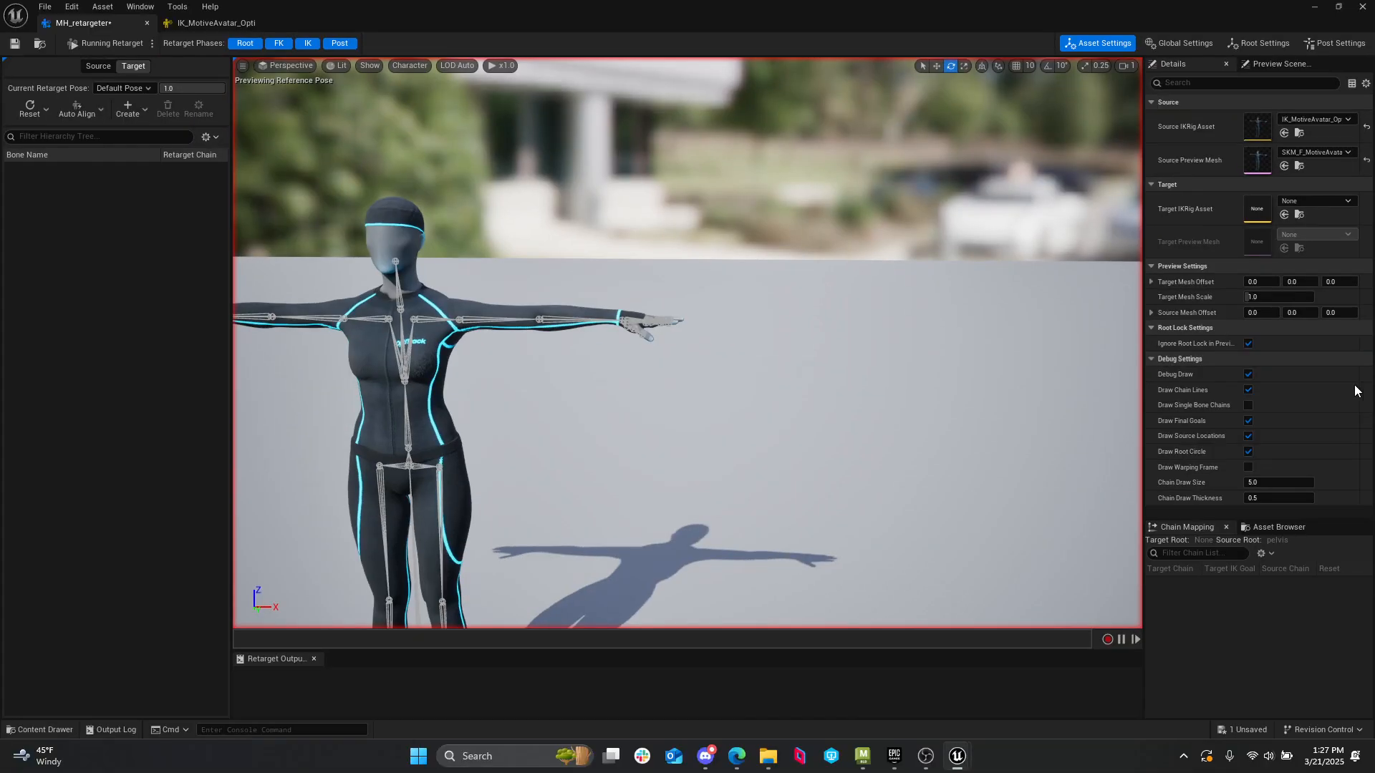
{"action": "left_click", "coordinate": [1326, 203]}
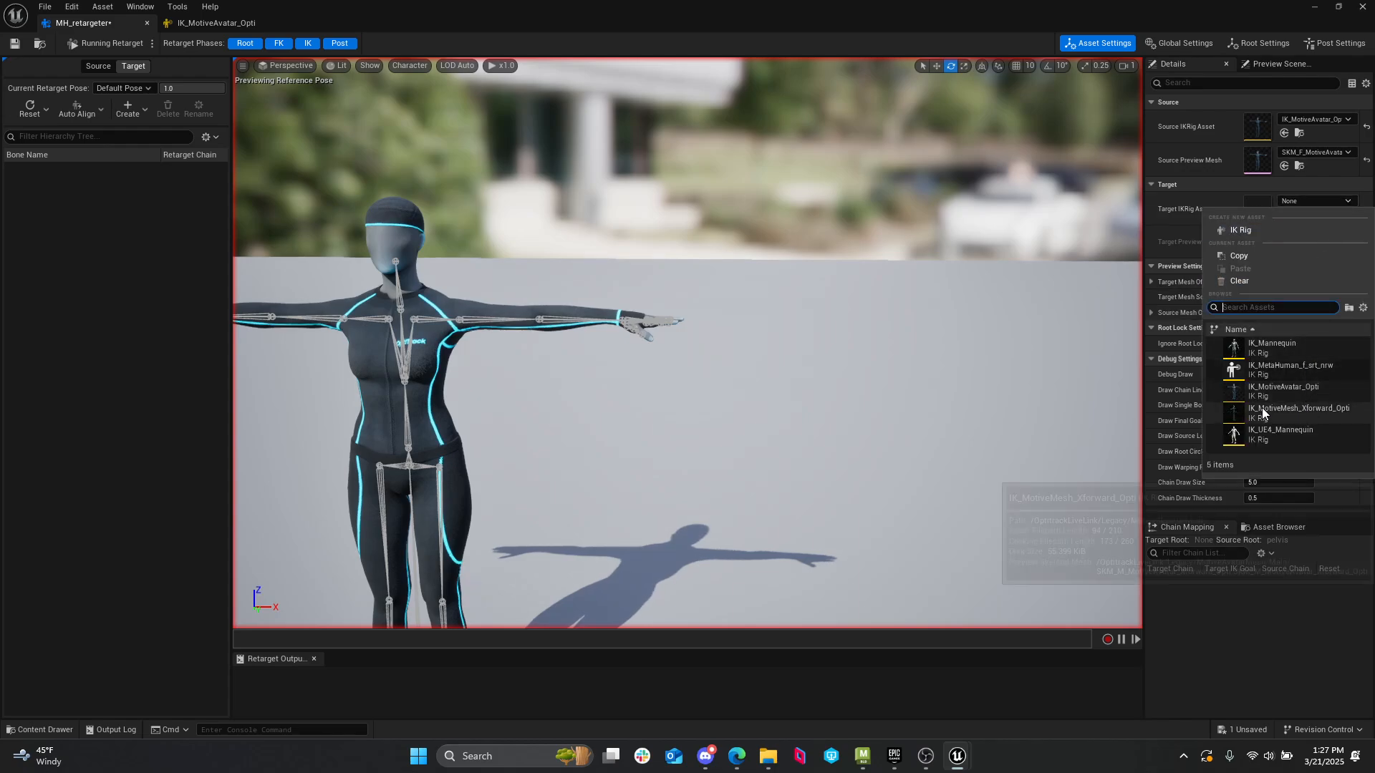
{"action": "left_click", "coordinate": [1312, 368]}
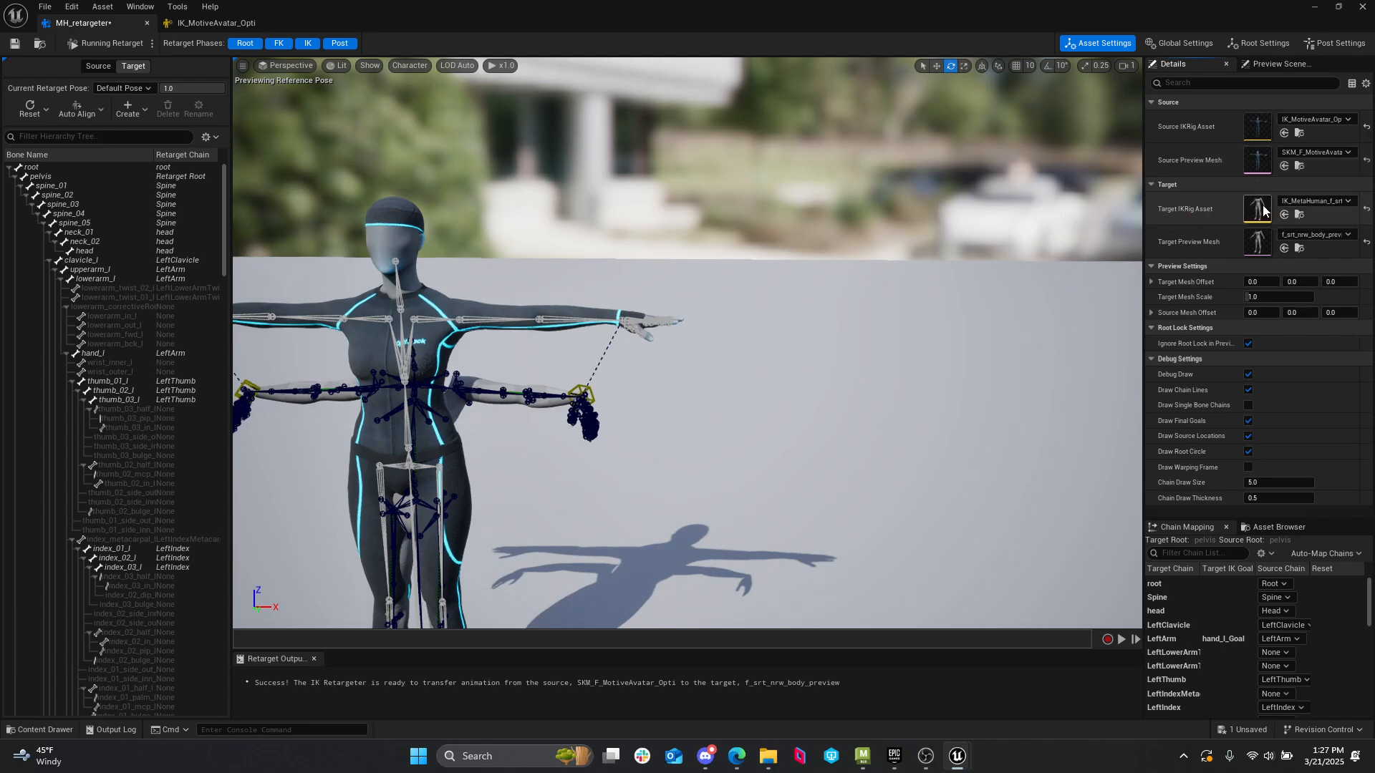
- Open the target rig IK_MetaHuman_f_srt_nrw to examine its retarget chains
{"action": "double_click", "coordinate": [1262, 205]}
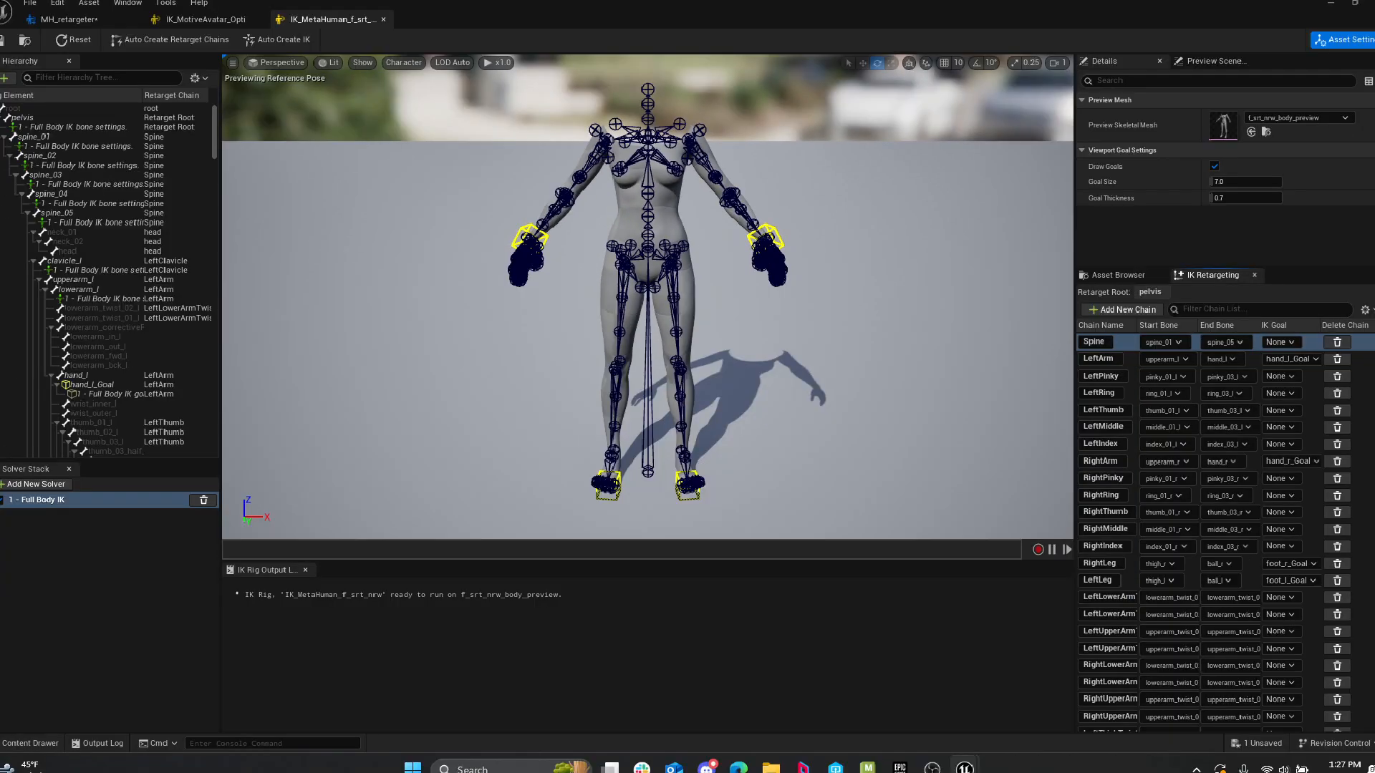
- Examine the MetaHuman rig's leg bones up close and review its retarget chain list
{"action": "mouse_move", "coordinate": [690, 557]}
{"action": "right_mouse_down"}
{"action": "mouse_move", "coordinate": [644, 551]}
{"action": "mouse_move", "coordinate": [662, 557]}
{"action": "right_mouse_up"}
{"action": "mouse_move", "coordinate": [648, 294]}
{"action": "right_mouse_down"}
{"action": "mouse_move", "coordinate": [687, 294]}
{"action": "mouse_move", "coordinate": [615, 301]}
{"action": "mouse_move", "coordinate": [602, 279]}
{"action": "mouse_move", "coordinate": [594, 323]}
{"action": "mouse_move", "coordinate": [644, 265]}
{"action": "mouse_move", "coordinate": [662, 283]}
{"action": "mouse_move", "coordinate": [662, 329]}
{"action": "mouse_move", "coordinate": [655, 315]}
{"action": "right_mouse_up"}
{"action": "key", "text": "w"}
{"action": "left_click", "coordinate": [653, 120]}
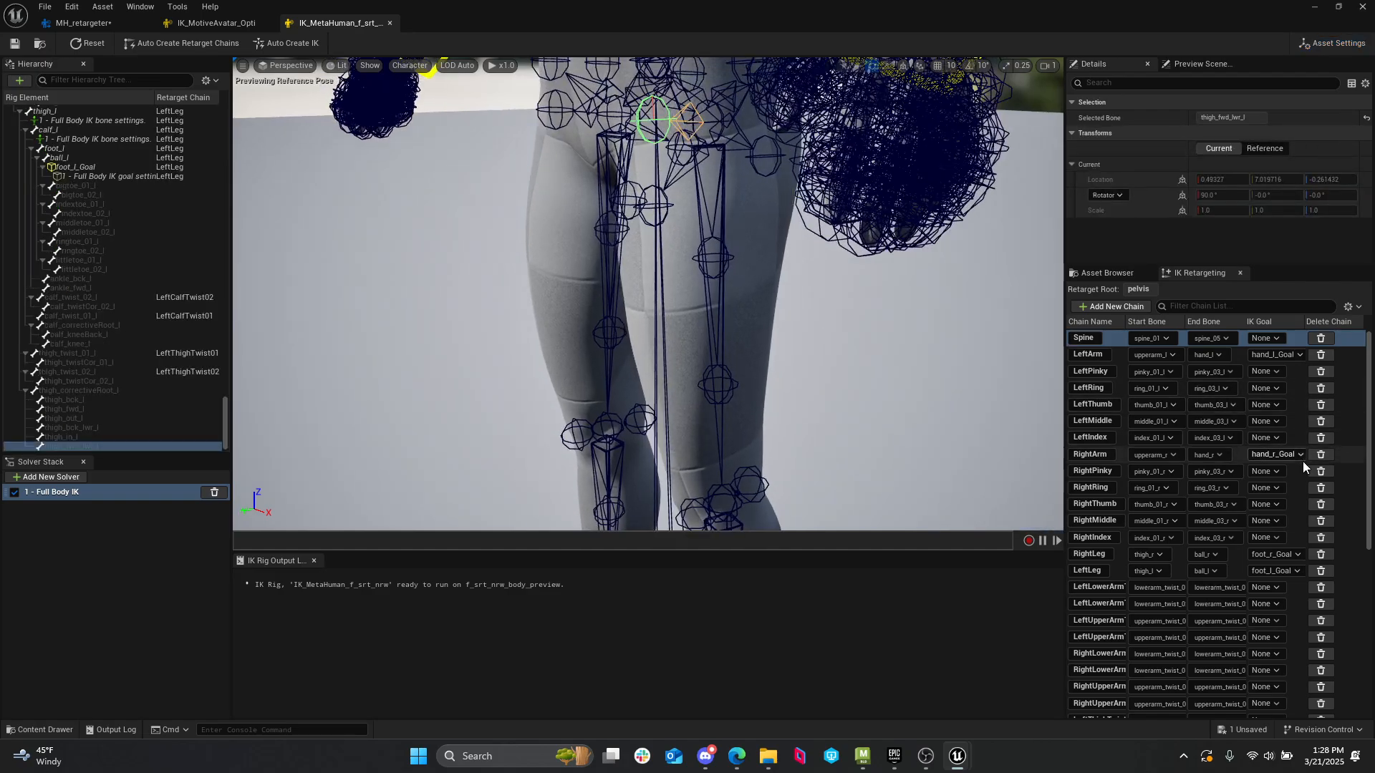
{"action": "mouse_move", "coordinate": [1366, 465]}
{"action": "left_mouse_down"}
{"action": "mouse_move", "coordinate": [1364, 625]}
{"action": "mouse_move", "coordinate": [1365, 462]}
{"action": "left_mouse_up"}
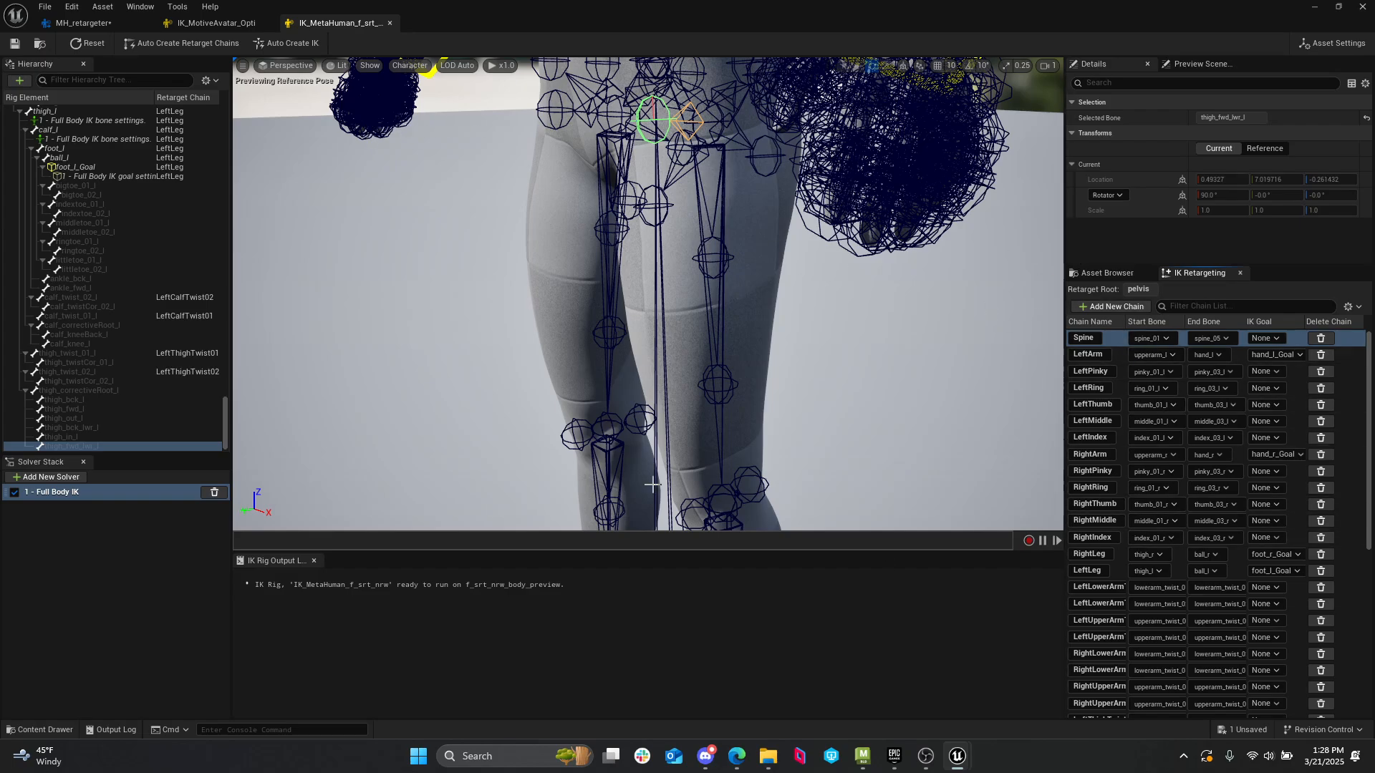
- Compare the retarget chains of IK_MotiveAvatar_Opti with those of IK_MetaHuman_f_srt_nrw, and return to MH_retargeter
{"action": "left_click", "coordinate": [230, 23]}
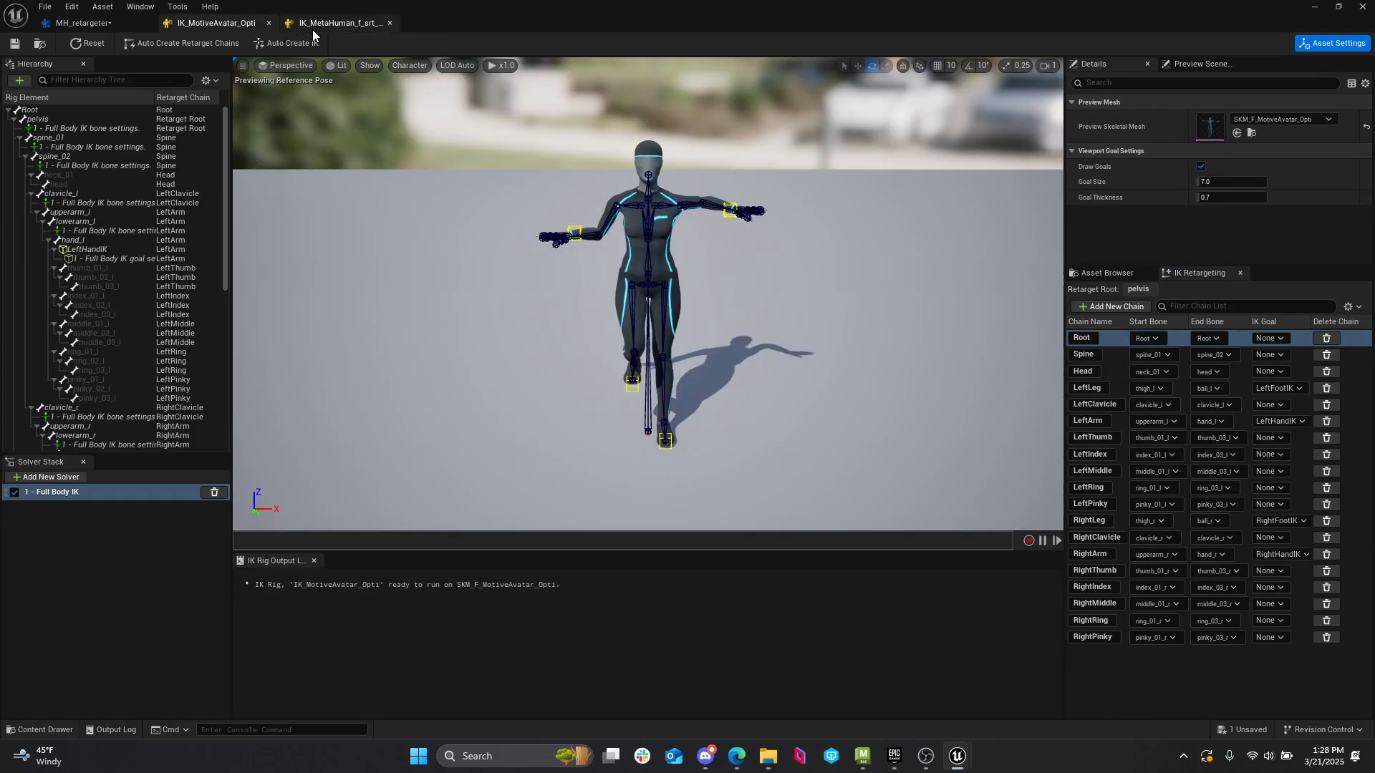
{"action": "left_click", "coordinate": [301, 23]}
{"action": "left_click", "coordinate": [210, 6]}
{"action": "left_click", "coordinate": [252, 22]}
{"action": "left_click", "coordinate": [238, 24]}
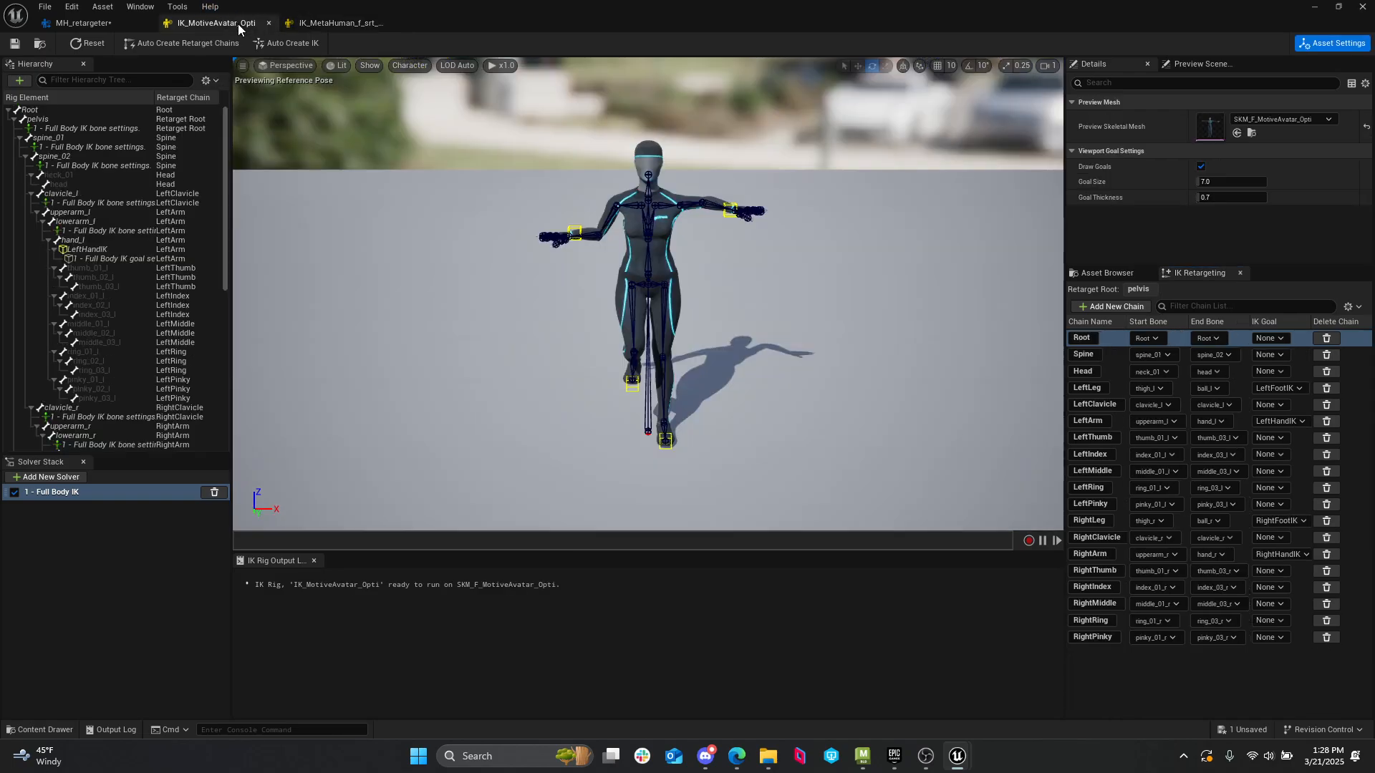
{"action": "left_click", "coordinate": [310, 25]}
{"action": "left_click", "coordinate": [242, 25]}
{"action": "left_click", "coordinate": [82, 23]}
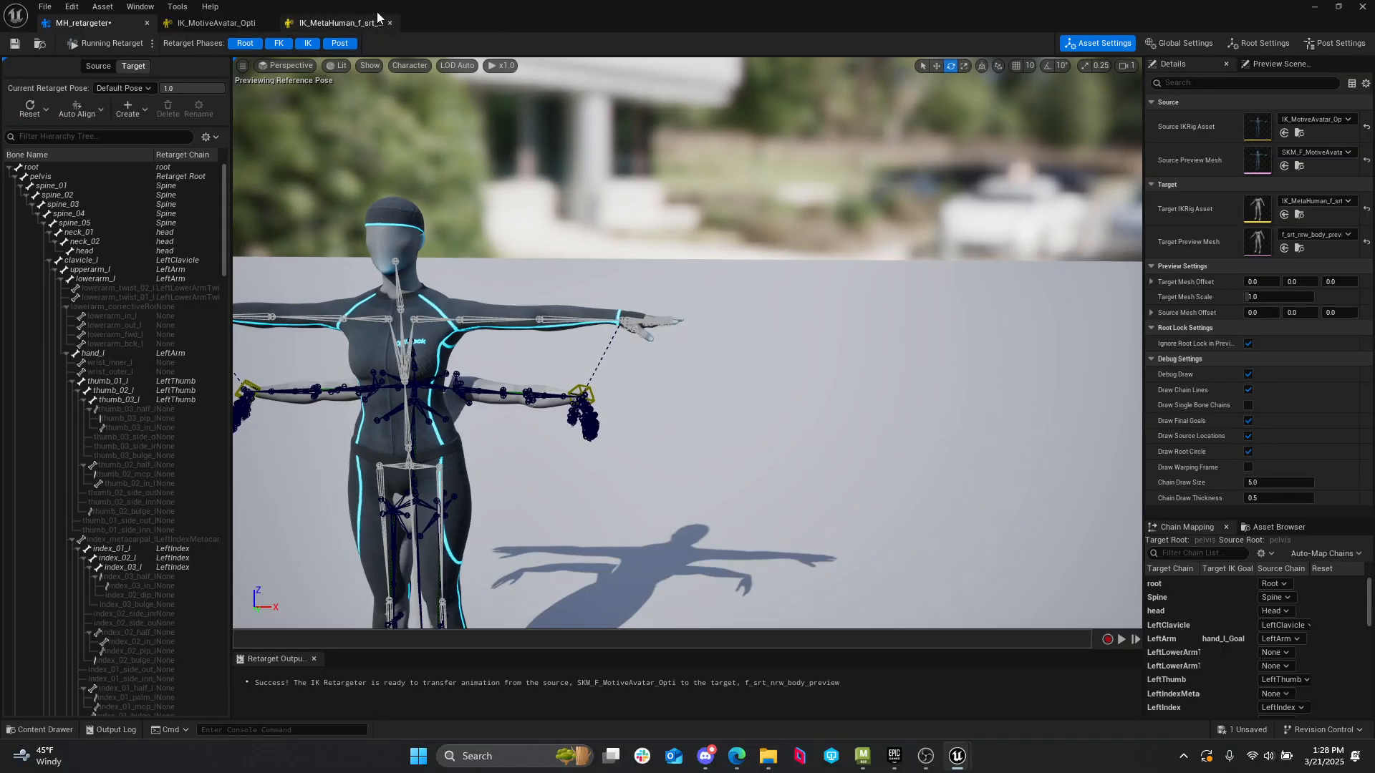
- Reorder the open editors so IK_MotiveAvatar_Opti comes after the MetaHuman rig, and return to MH_retargeter
{"action": "mouse_move", "coordinate": [376, 12]}
{"action": "left_mouse_down"}
{"action": "mouse_move", "coordinate": [552, 73]}
{"action": "mouse_move", "coordinate": [461, 109]}
{"action": "mouse_move", "coordinate": [341, 120]}
{"action": "mouse_move", "coordinate": [273, 45]}
{"action": "mouse_move", "coordinate": [375, 23]}
{"action": "left_mouse_up"}
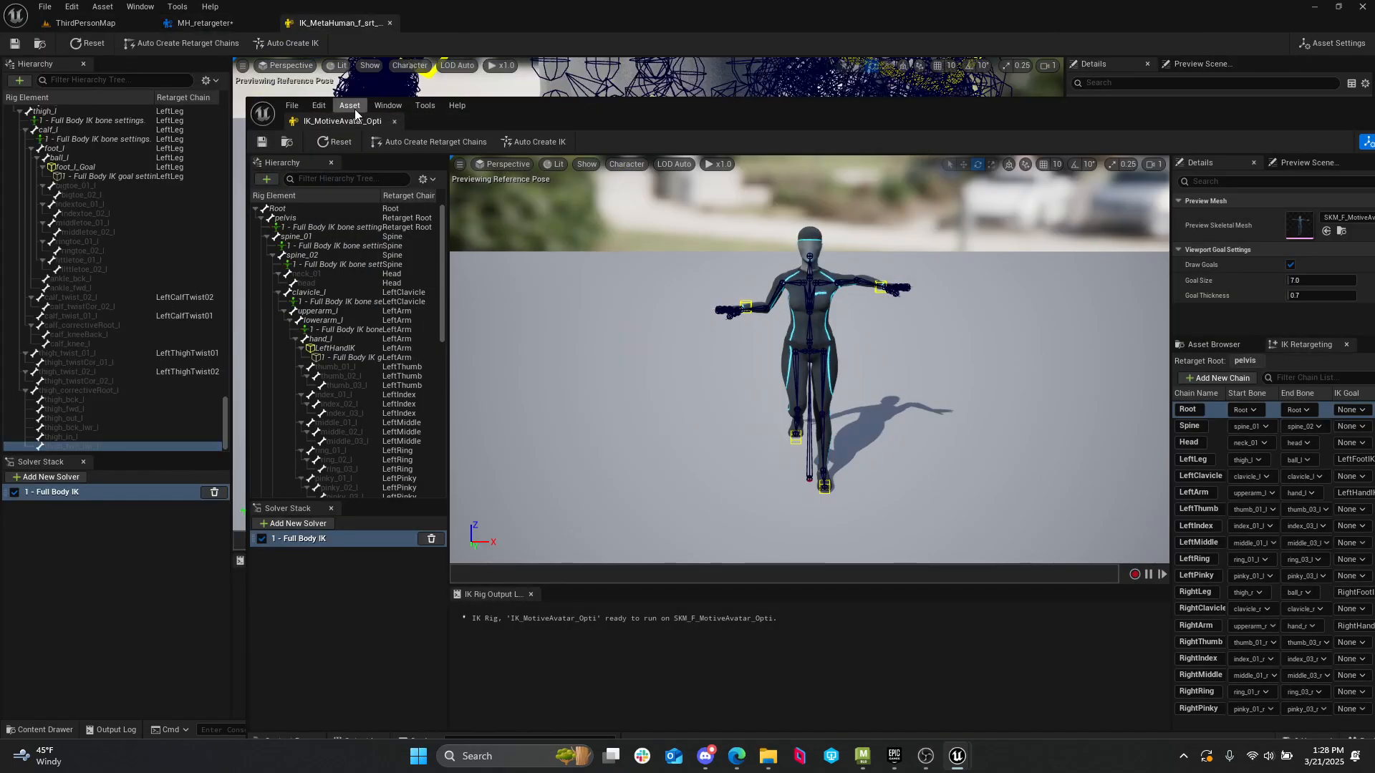
{"action": "left_click_drag", "start_coordinate": [355, 121], "coordinate": [458, 27]}
{"action": "left_click", "coordinate": [122, 16]}
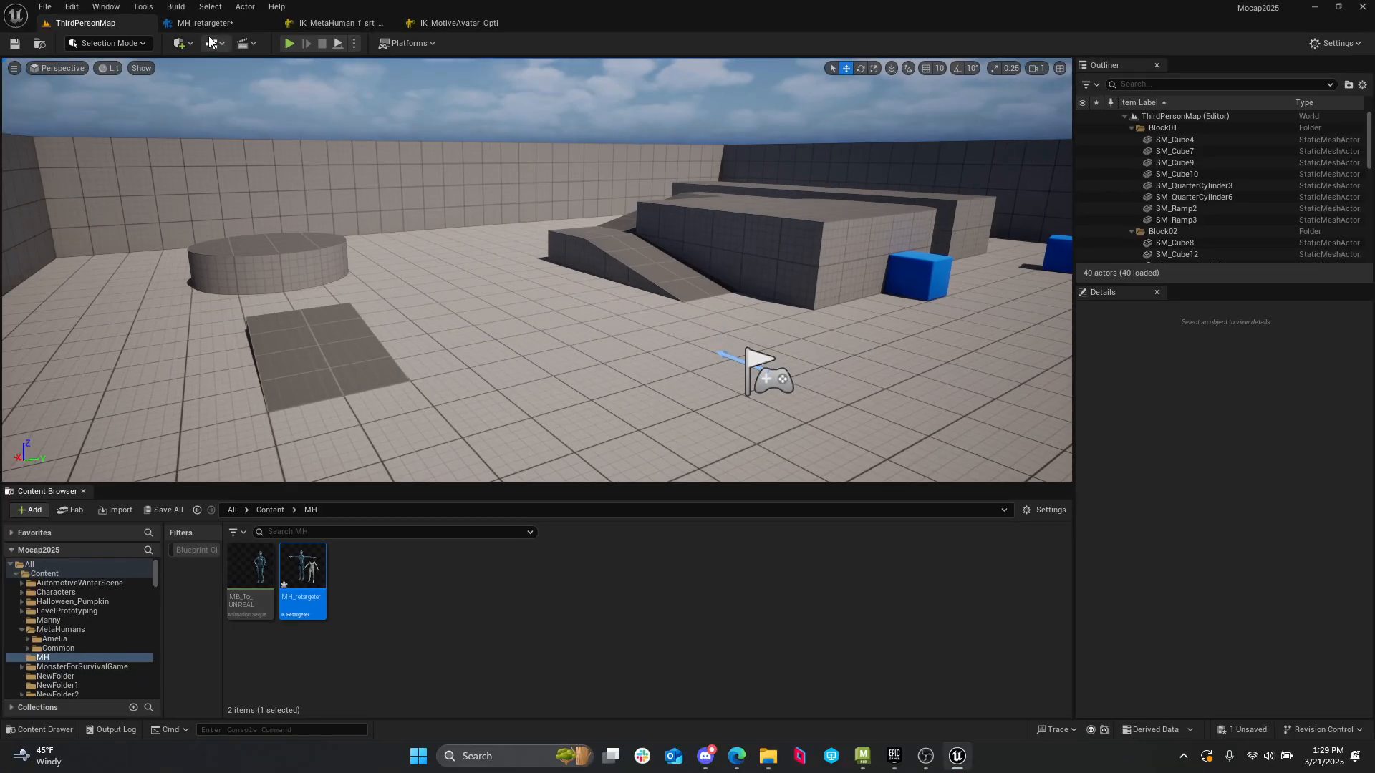
{"action": "left_click", "coordinate": [209, 26]}
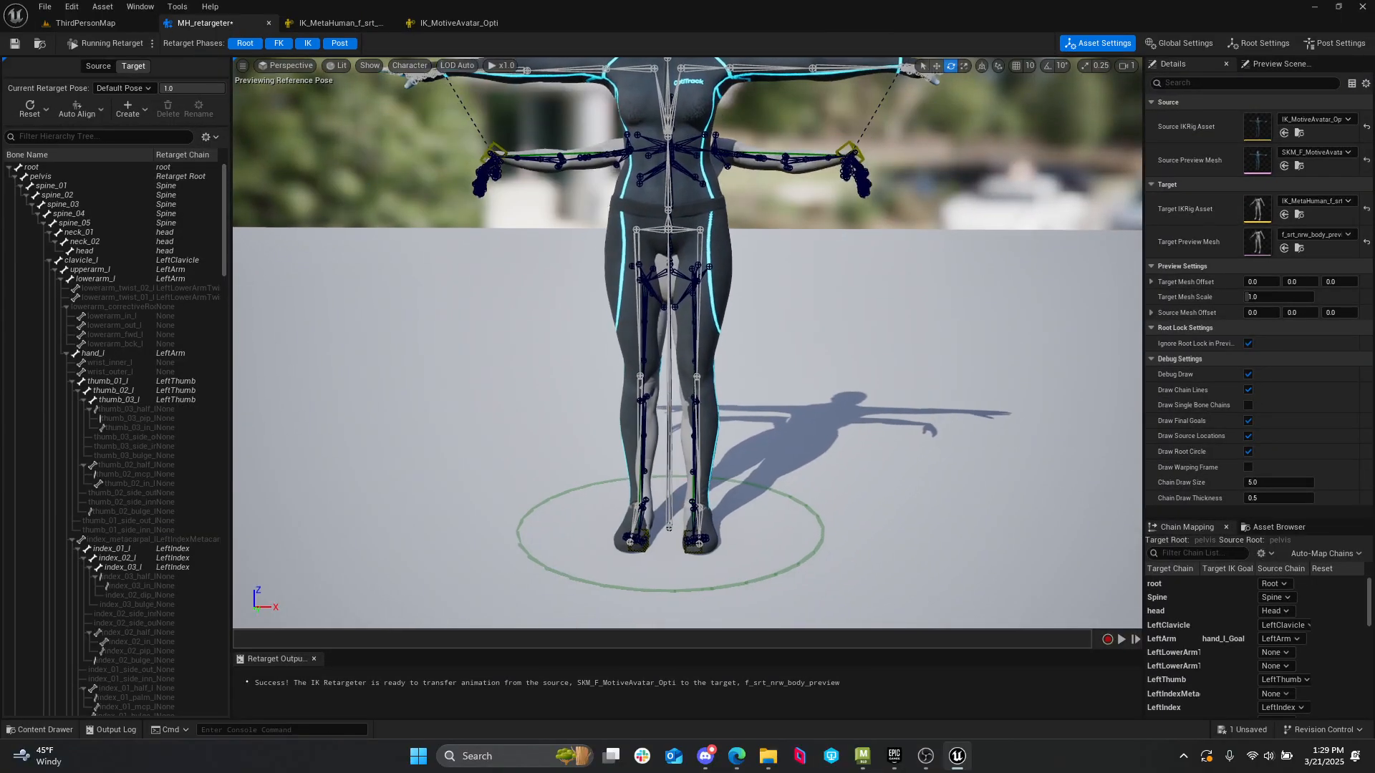
- Move the target preview mesh beside the source avatar with an X offset of about -94.3
{"action": "middle_click_drag", "start_coordinate": [668, 342], "coordinate": [786, 235]}
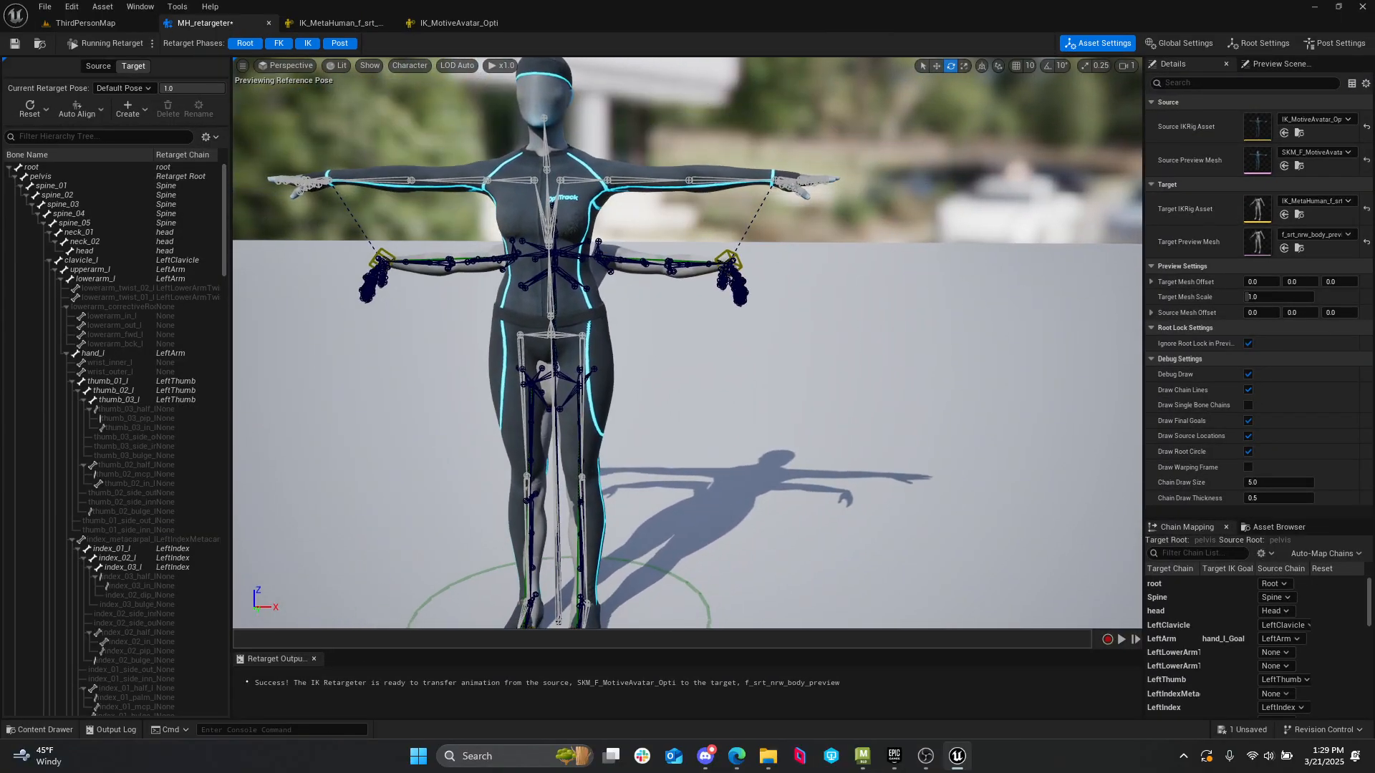
{"action": "right_click_drag", "start_coordinate": [850, 411], "coordinate": [708, 415]}
{"action": "right_click_drag", "start_coordinate": [864, 442], "coordinate": [917, 425]}
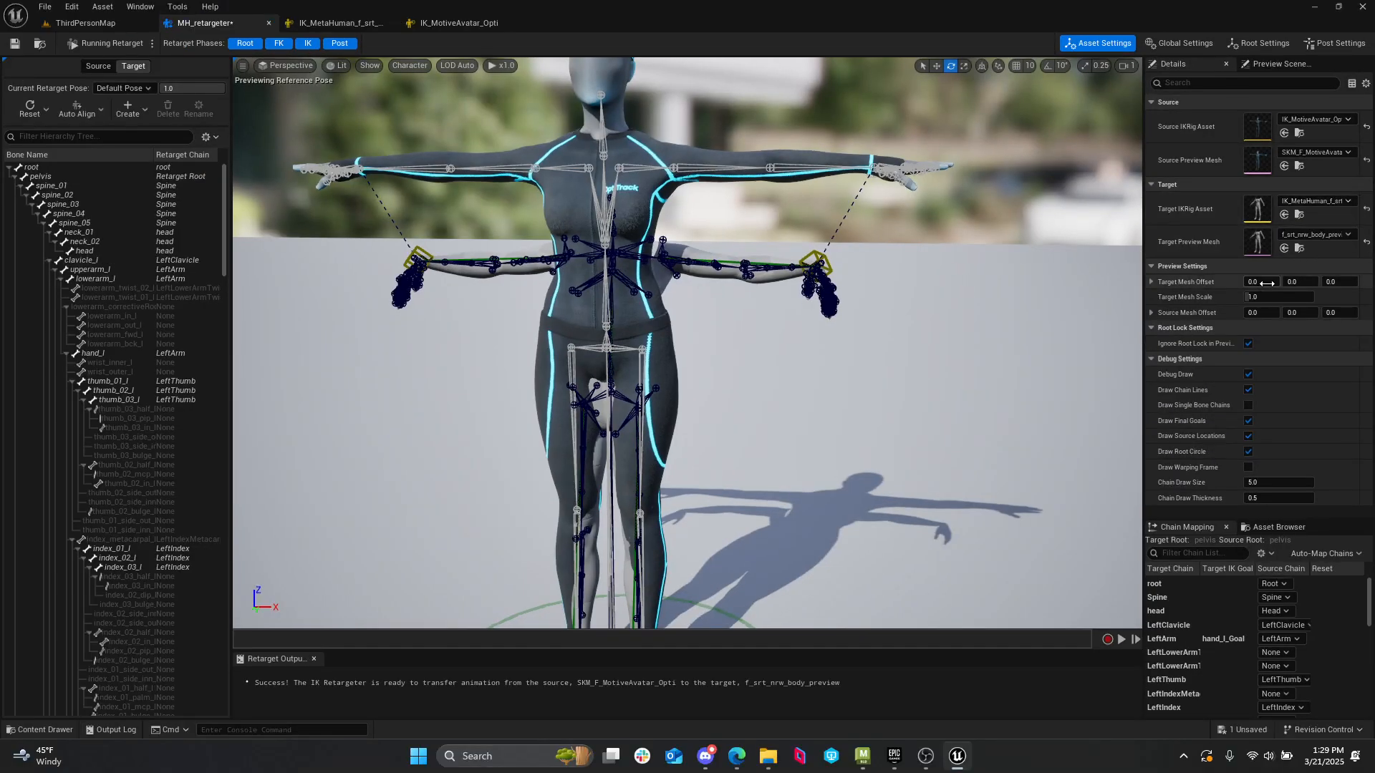
{"action": "left_click_drag", "start_coordinate": [870, 316], "coordinate": [752, 316]}
{"action": "left_click_drag", "start_coordinate": [1261, 281], "coordinate": [1160, 282]}
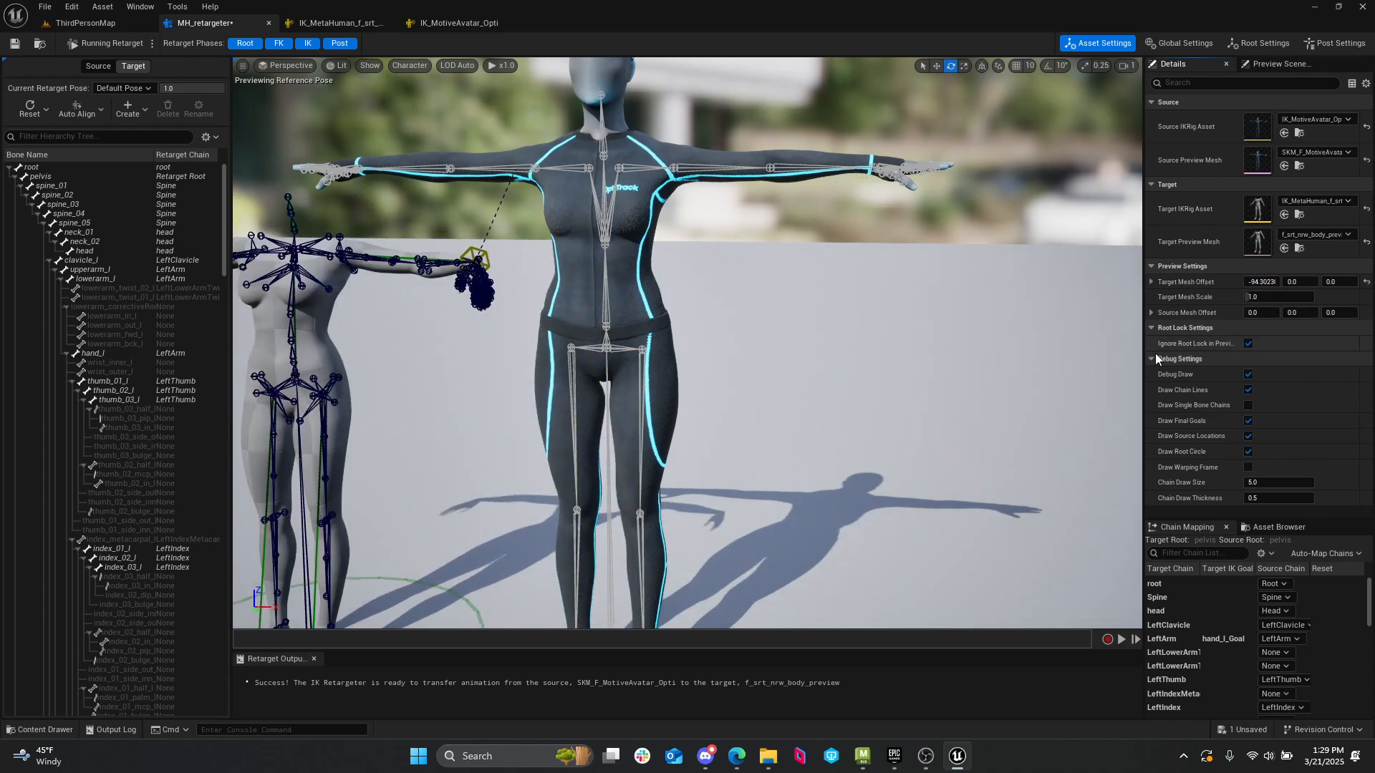
- Scale the target preview mesh to about 1.23 and set its X offset to 0 to match the source avatar's size
{"action": "middle_click_drag", "start_coordinate": [931, 373], "coordinate": [1042, 352]}
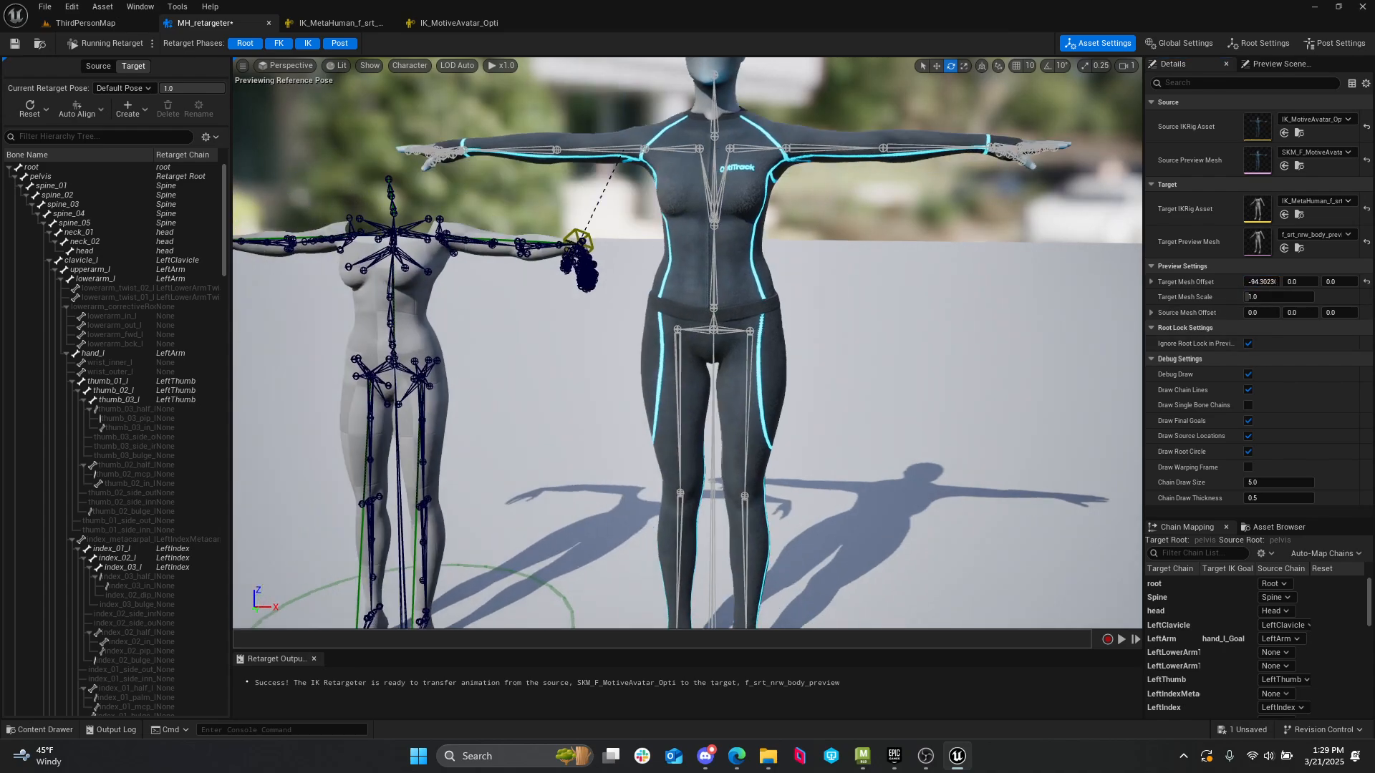
{"action": "middle_click_drag", "start_coordinate": [680, 473], "coordinate": [835, 435]}
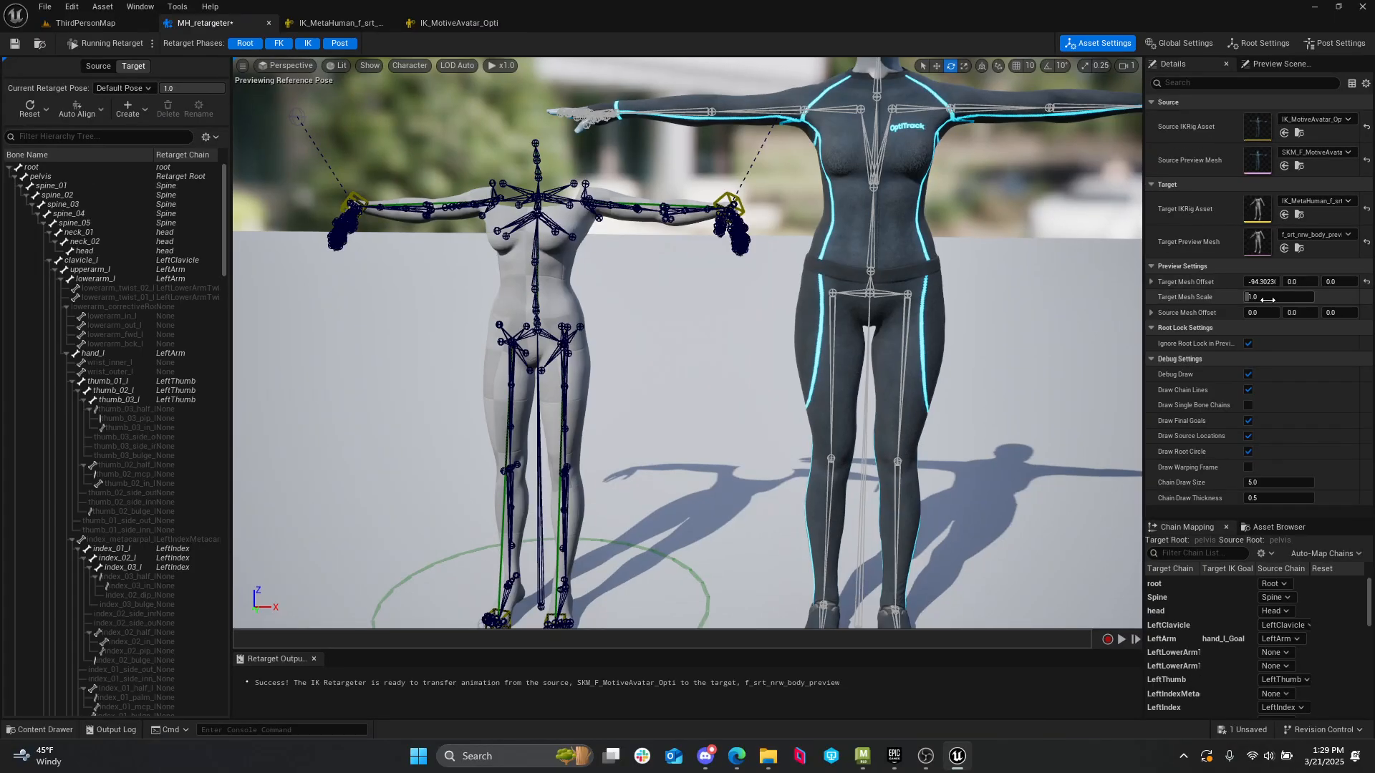
{"action": "left_click_drag", "start_coordinate": [1273, 301], "coordinate": [1299, 301]}
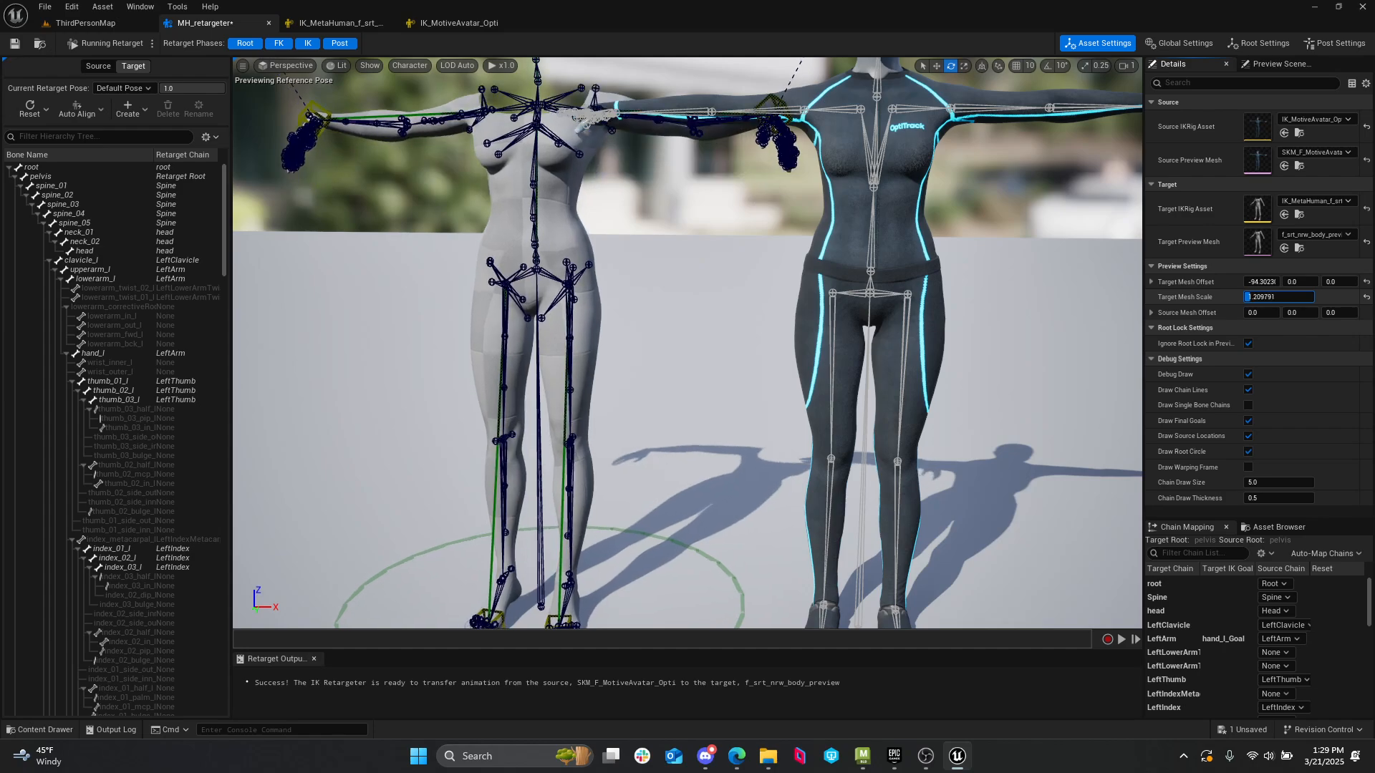
{"action": "left_click", "coordinate": [1260, 283]}
{"action": "type", "text": "0"}
{"action": "key", "text": "Return"}
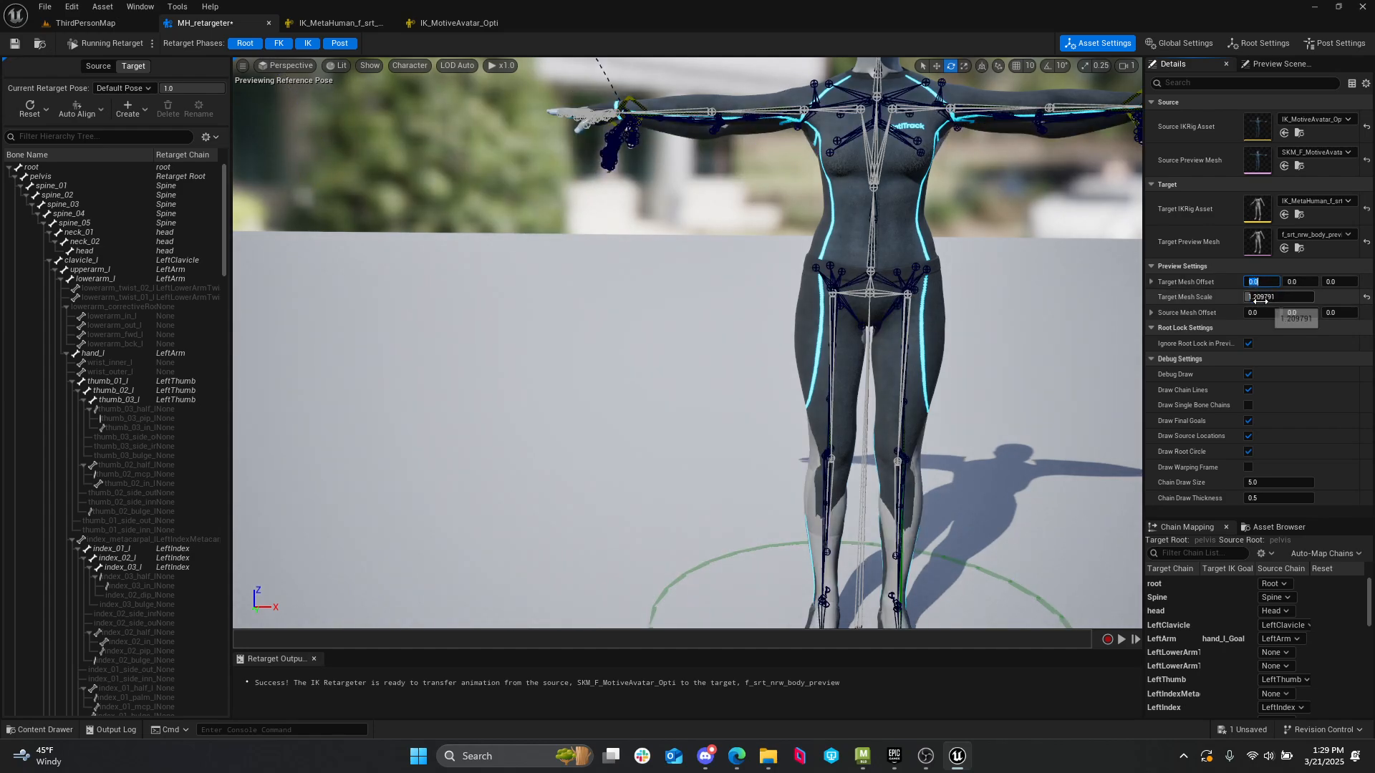
{"action": "mouse_move", "coordinate": [1267, 297]}
{"action": "left_mouse_down"}
{"action": "mouse_move", "coordinate": [1281, 297]}
{"action": "mouse_move", "coordinate": [1267, 297]}
{"action": "left_mouse_up"}
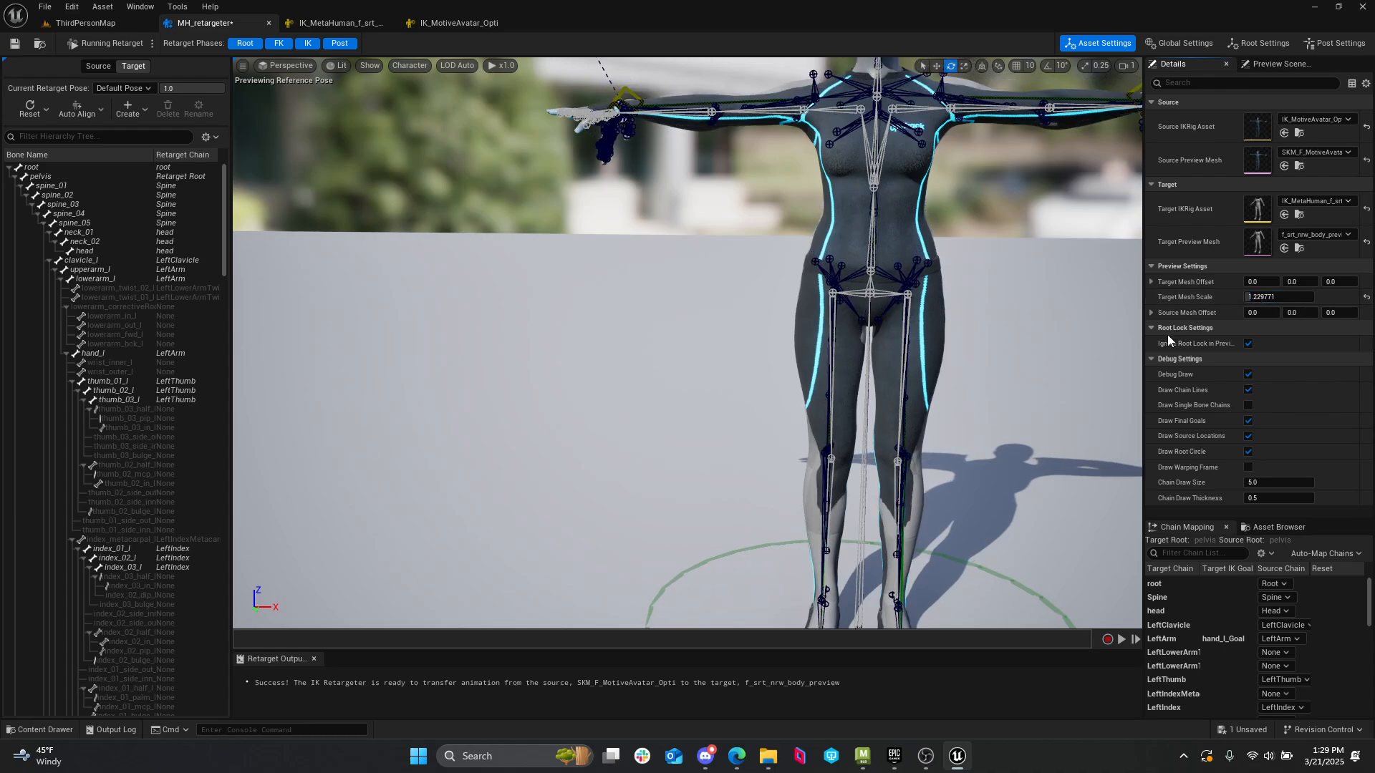
- Separate the target preview mesh from the source avatar with an X offset of about -185.6
{"action": "middle_click_drag", "start_coordinate": [1059, 336], "coordinate": [1141, 282]}
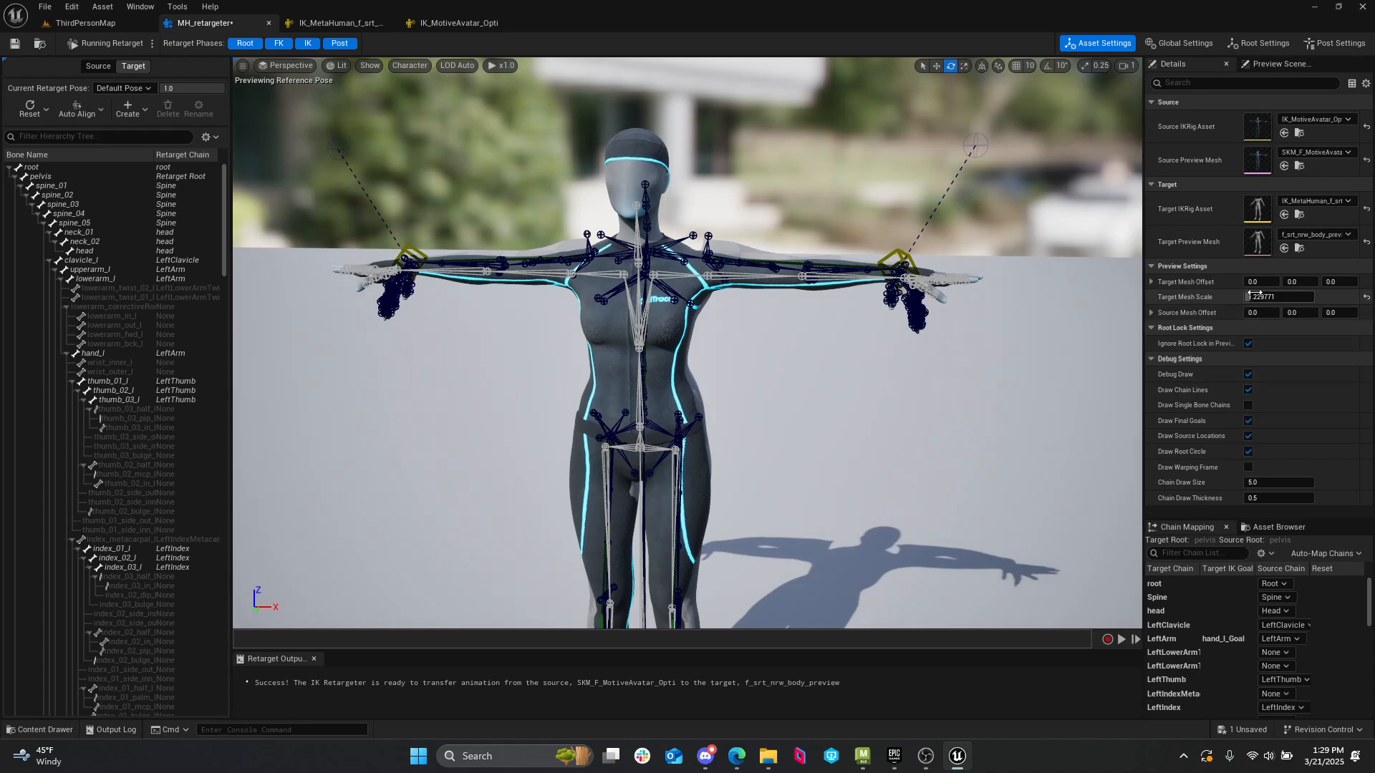
{"action": "left_click_drag", "start_coordinate": [1261, 282], "coordinate": [1108, 281]}
{"action": "middle_click_drag", "start_coordinate": [1038, 301], "coordinate": [809, 369]}
{"action": "scroll", "coordinate": [965, 393], "scroll_direction": "up", "scroll_amount": 5}
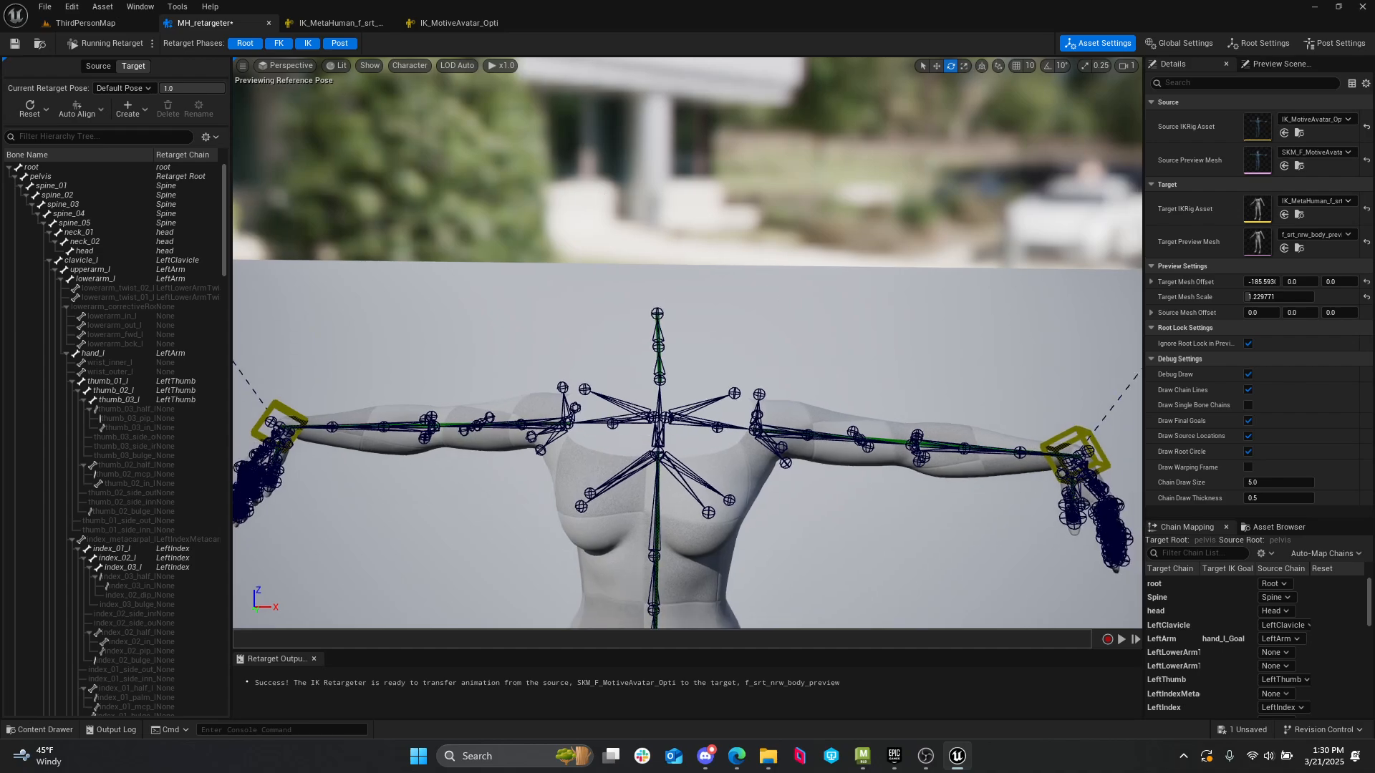
- Compare the arm and hand poses of the MetaHuman and the Motive avatar from several angles
{"action": "middle_click_drag", "start_coordinate": [794, 307], "coordinate": [924, 214]}
{"action": "scroll", "coordinate": [794, 307], "scroll_direction": "up", "scroll_amount": 3}
{"action": "right_click_drag", "start_coordinate": [794, 307], "coordinate": [673, 286]}
{"action": "scroll", "coordinate": [794, 308], "scroll_direction": "down", "scroll_amount": 4}
{"action": "middle_click_drag", "start_coordinate": [794, 307], "coordinate": [515, 286]}
{"action": "right_click_drag", "start_coordinate": [794, 307], "coordinate": [1017, 315]}
{"action": "scroll", "coordinate": [794, 307], "scroll_direction": "down", "scroll_amount": 2}
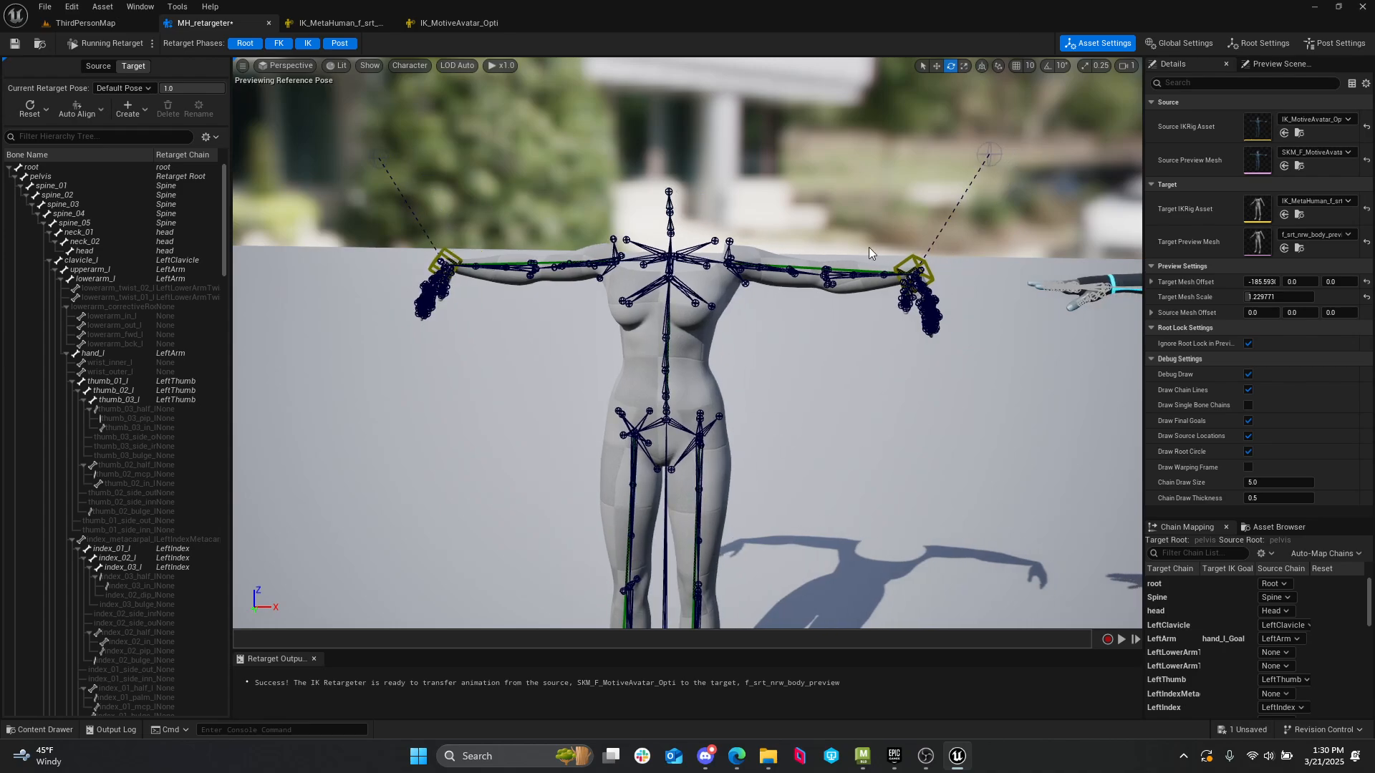
{"action": "middle_click_drag", "start_coordinate": [869, 247], "coordinate": [968, 287]}
{"action": "middle_click_drag", "start_coordinate": [876, 358], "coordinate": [852, 329]}
{"action": "left_click_drag", "start_coordinate": [852, 329], "coordinate": [895, 319]}
{"action": "middle_click_drag", "start_coordinate": [895, 319], "coordinate": [717, 288]}
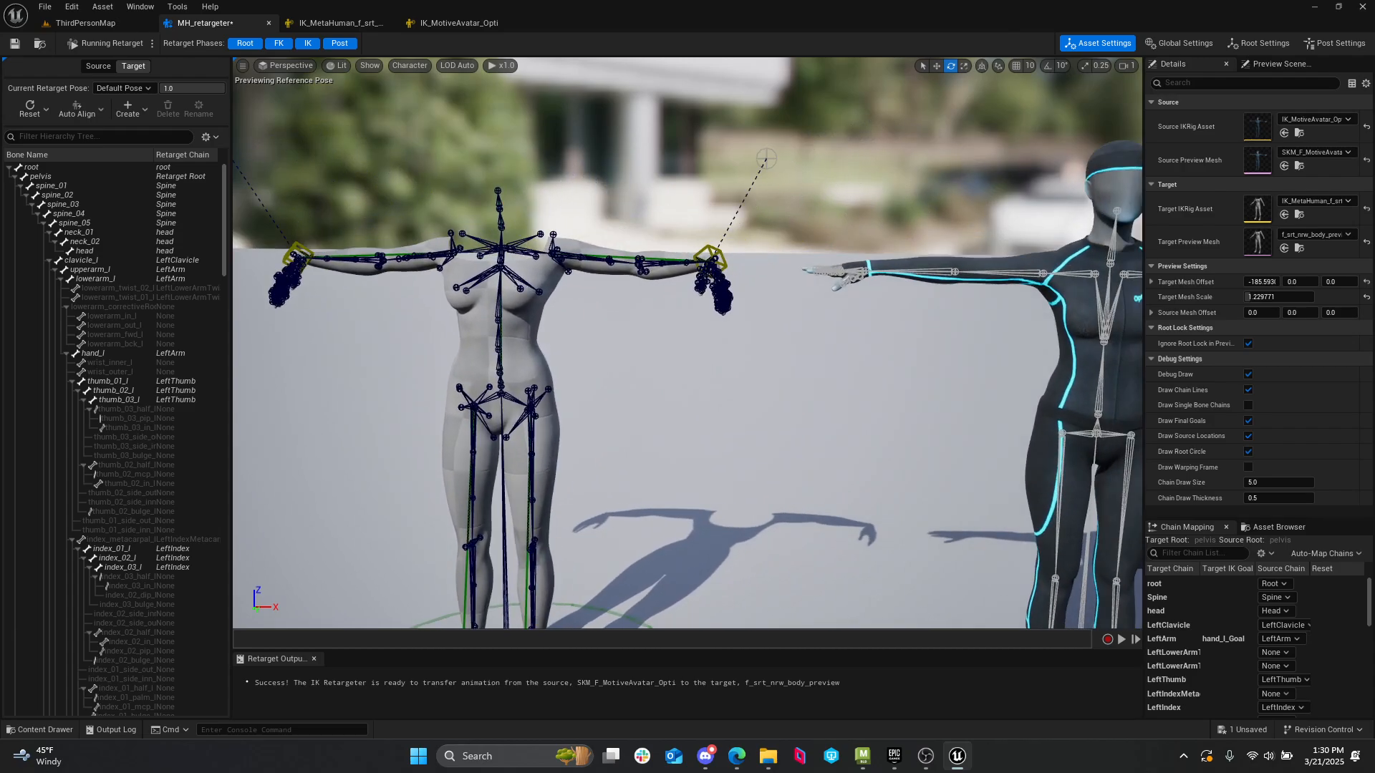
{"action": "right_click_drag", "start_coordinate": [717, 289], "coordinate": [966, 301]}
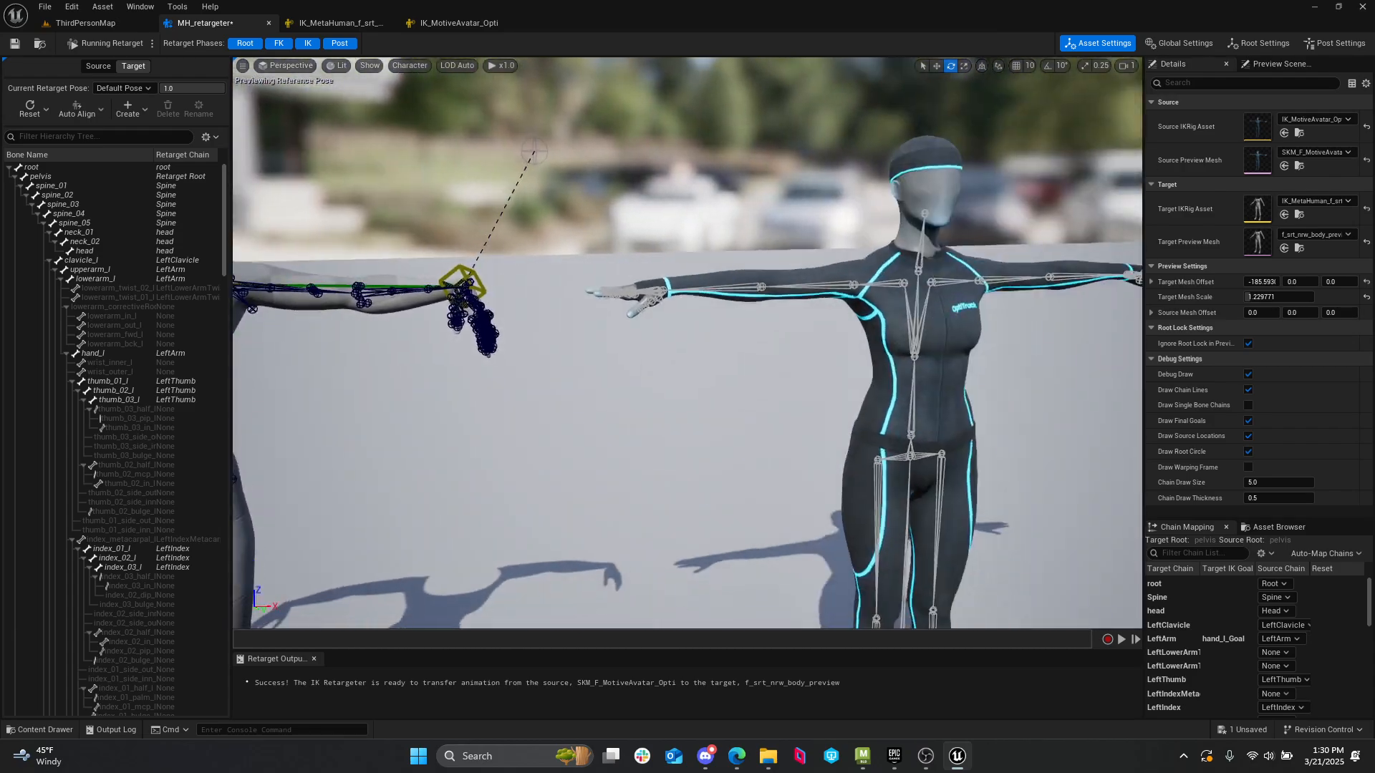
{"action": "middle_click_drag", "start_coordinate": [859, 301], "coordinate": [609, 276]}
{"action": "right_click_drag", "start_coordinate": [609, 276], "coordinate": [787, 372]}
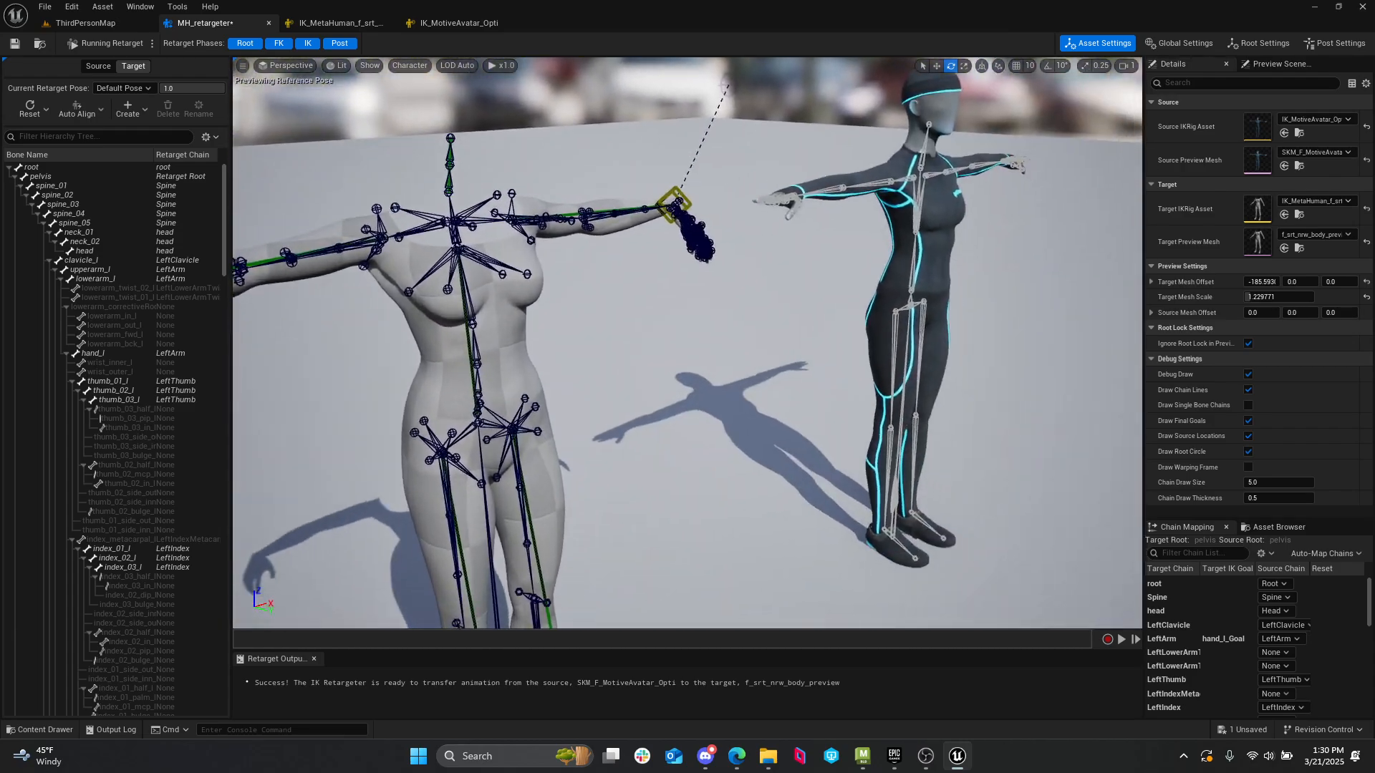
{"action": "middle_click_drag", "start_coordinate": [788, 372], "coordinate": [609, 297]}
{"action": "left_click_drag", "start_coordinate": [608, 298], "coordinate": [795, 372]}
{"action": "middle_click_drag", "start_coordinate": [795, 372], "coordinate": [875, 349]}
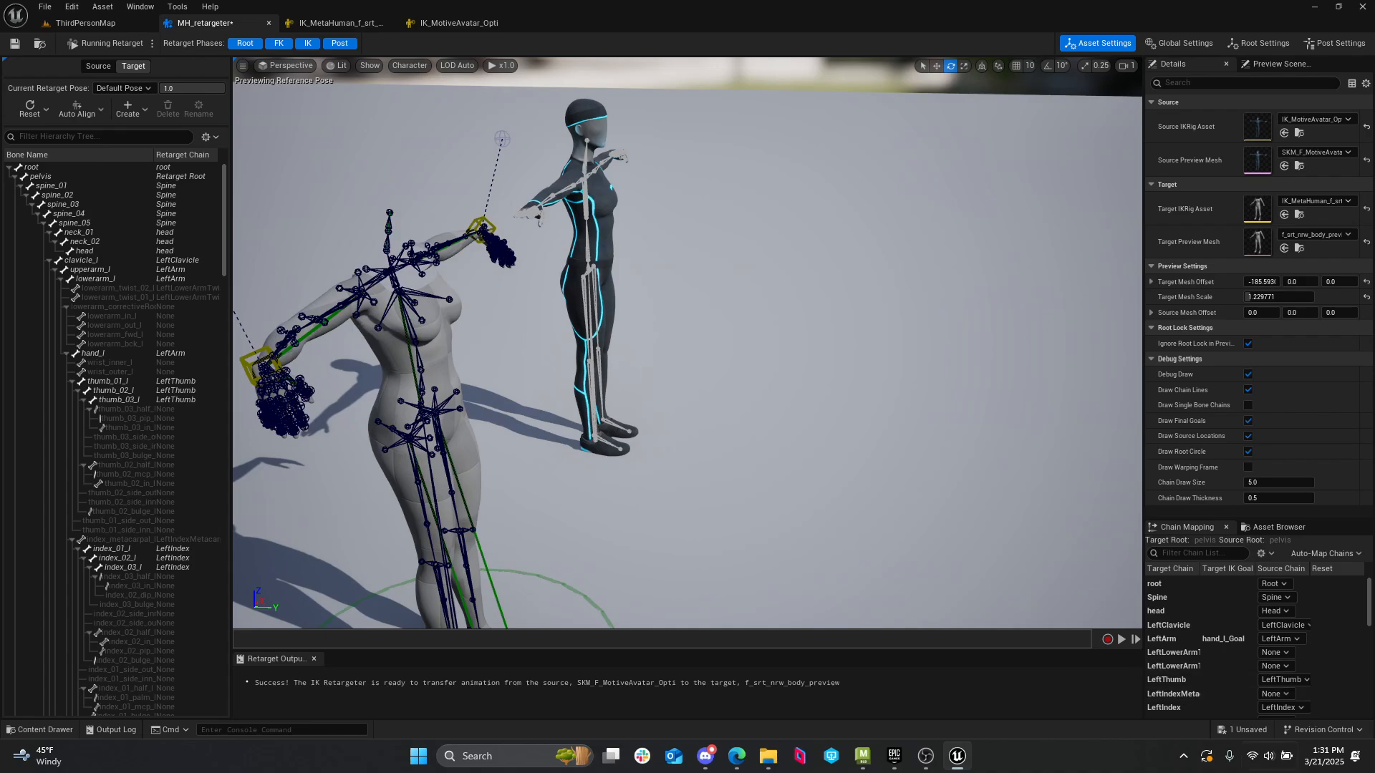
- Switch to MotionBuilder, scrub the take to the T-pose at frame 1106 for reference, and return to Unreal Engine
{"action": "left_click", "coordinate": [863, 756]}
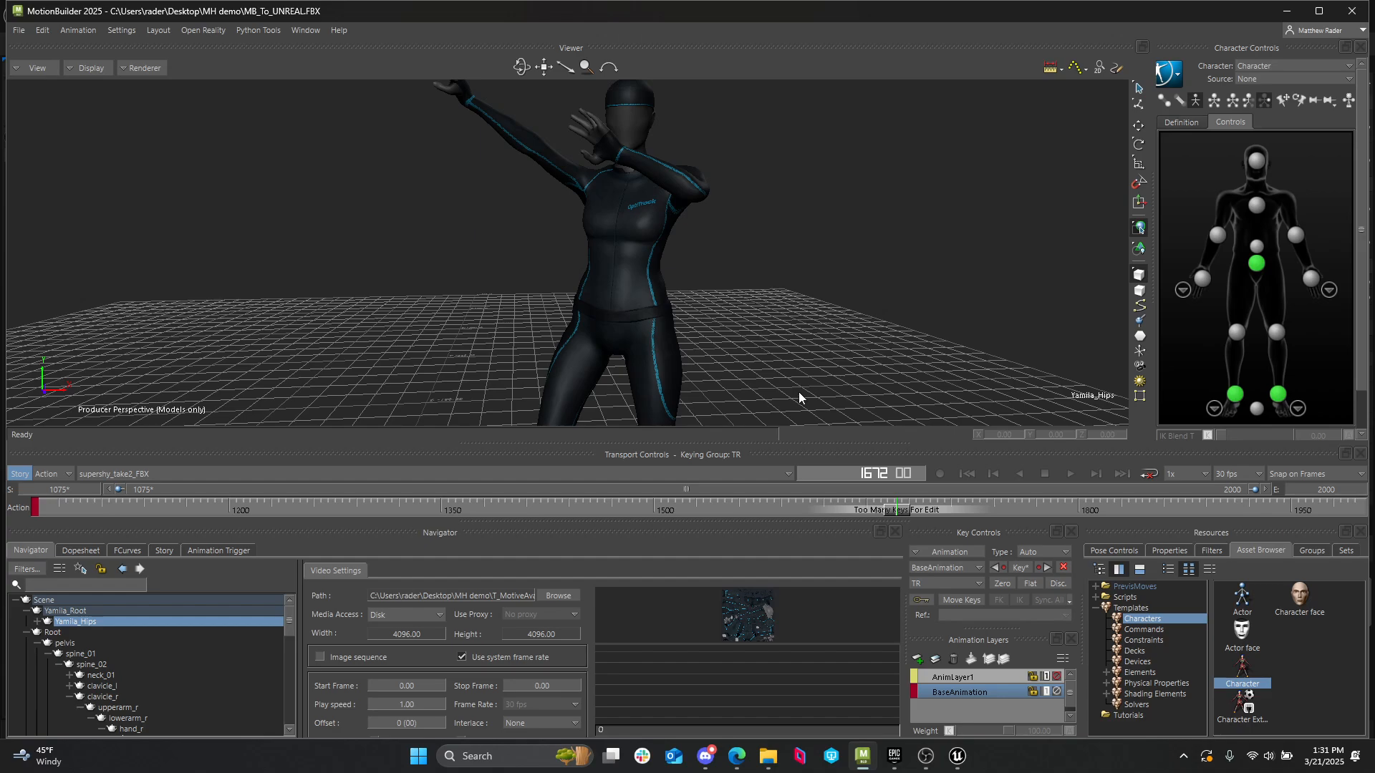
{"action": "left_click", "coordinate": [883, 513]}
{"action": "mouse_move", "coordinate": [883, 512]}
{"action": "left_mouse_down"}
{"action": "mouse_move", "coordinate": [15, 509]}
{"action": "mouse_move", "coordinate": [95, 511]}
{"action": "left_mouse_up"}
{"action": "right_click", "coordinate": [44, 506]}
{"action": "left_click", "coordinate": [51, 512]}
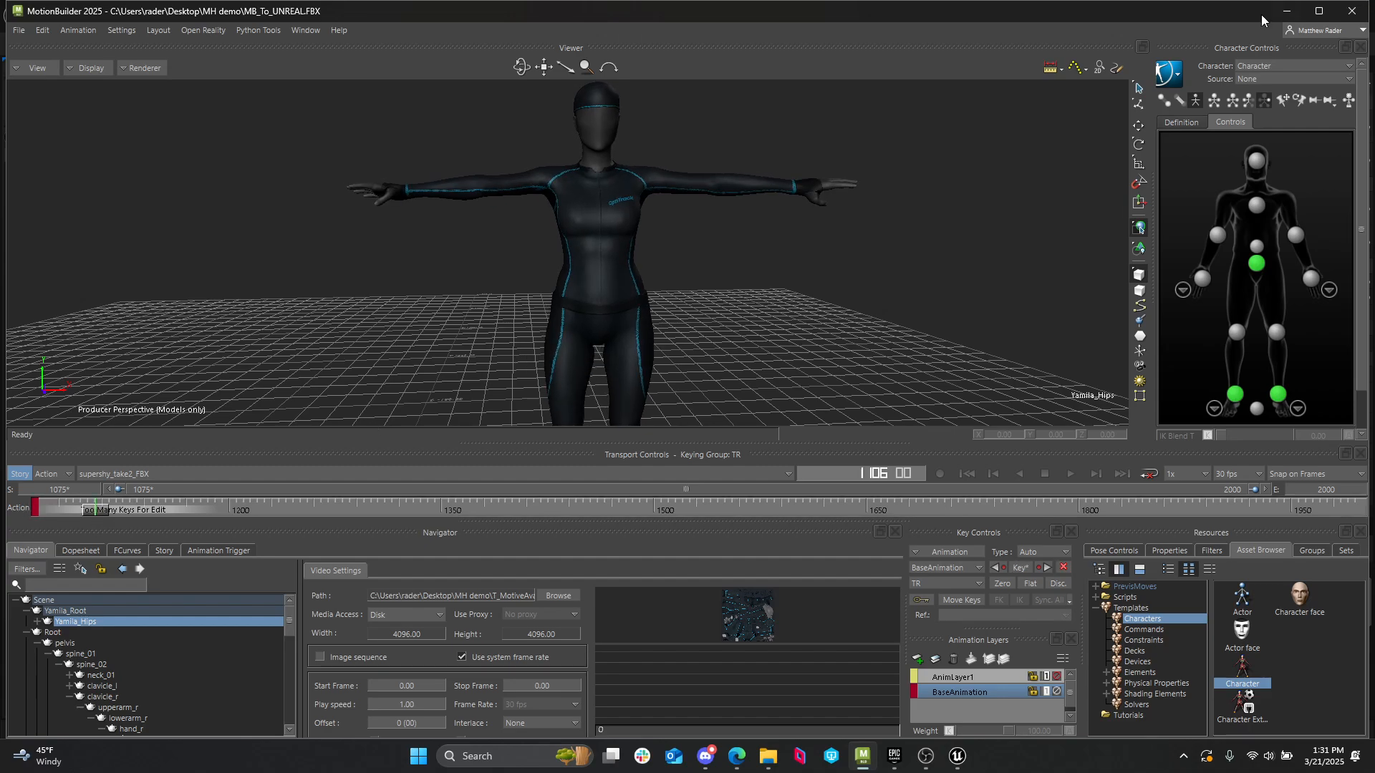
{"action": "left_click", "coordinate": [1286, 11]}
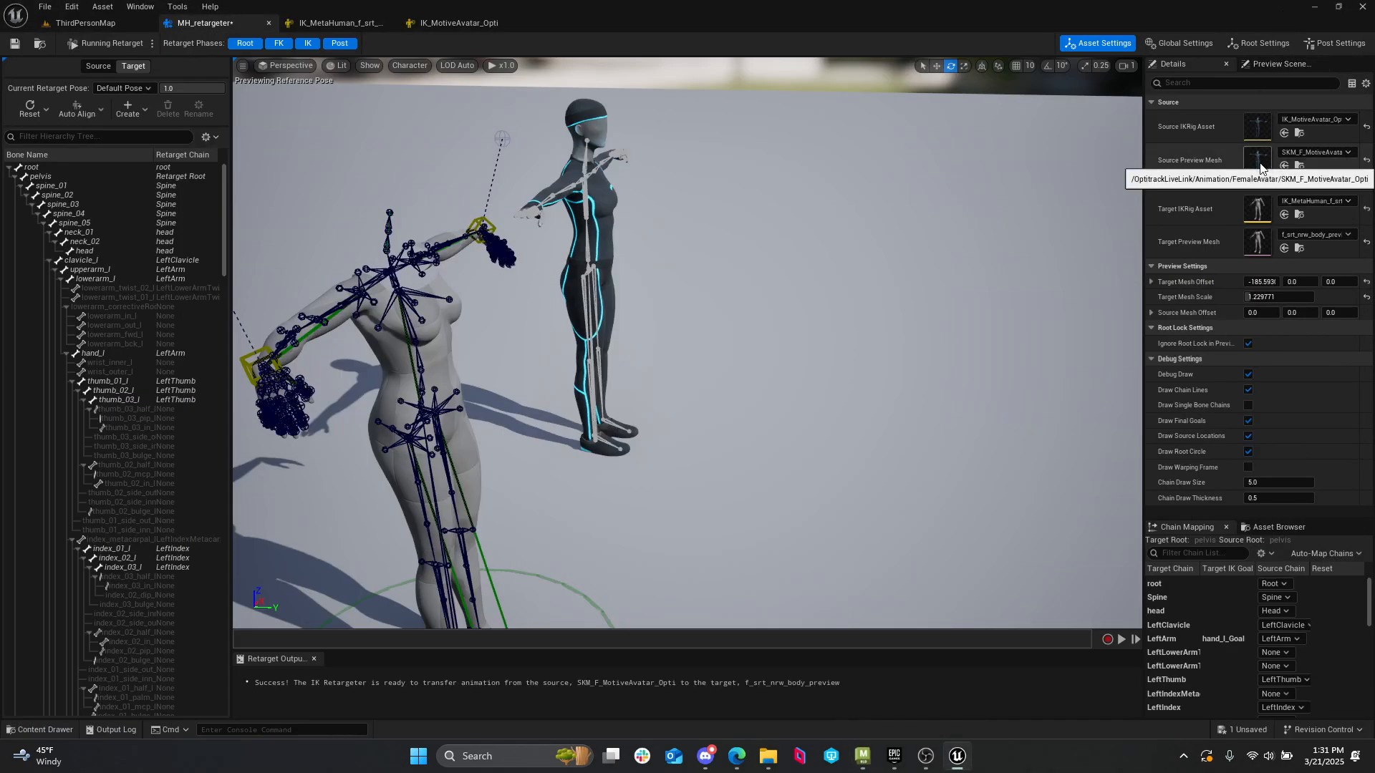
- Examine the MetaHuman and the Motive avatar side by side in the retargeter, from the arms down to the feet
{"action": "right_click_drag", "start_coordinate": [681, 332], "coordinate": [580, 387]}
{"action": "middle_click_drag", "start_coordinate": [580, 386], "coordinate": [738, 387]}
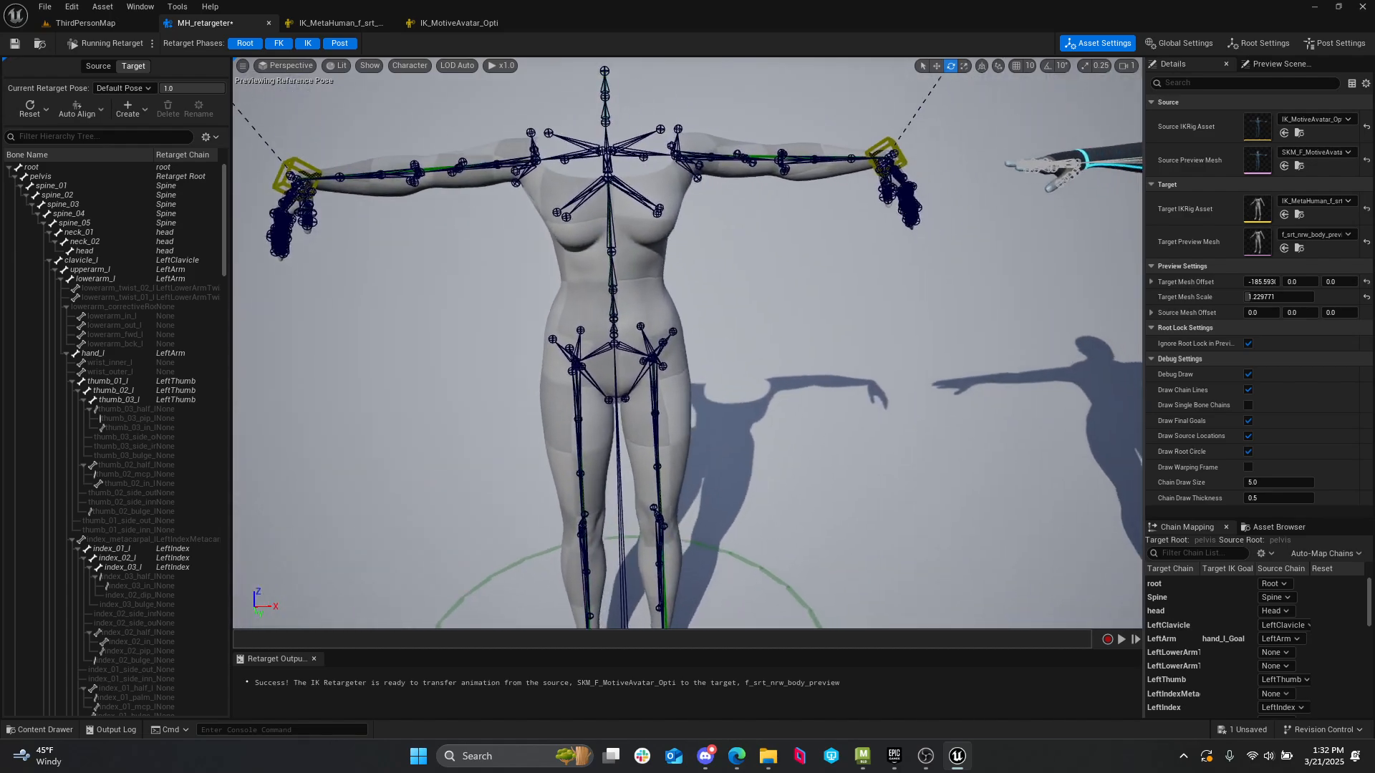
{"action": "right_click_drag", "start_coordinate": [738, 387], "coordinate": [571, 301]}
{"action": "left_click_drag", "start_coordinate": [392, 421], "coordinate": [394, 465]}
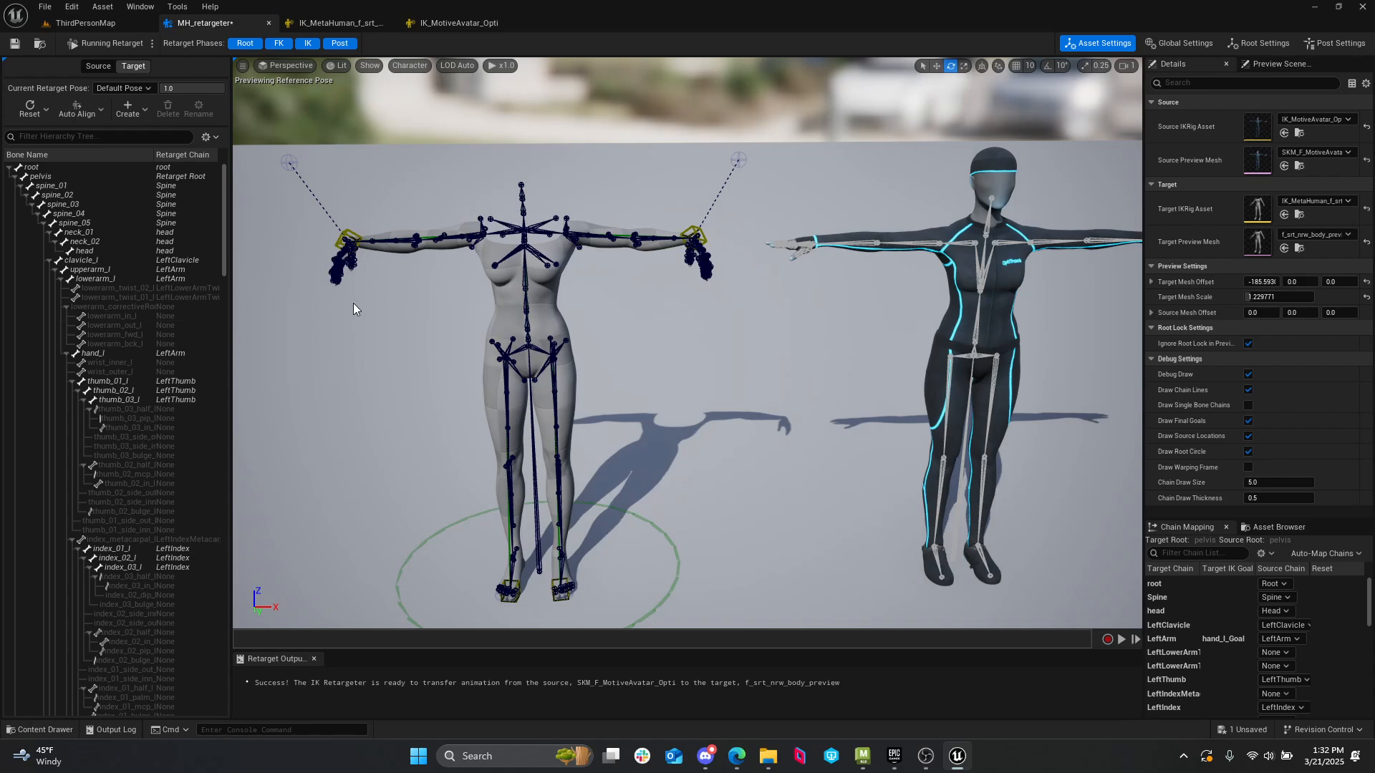
{"action": "left_click", "coordinate": [927, 757]}
{"action": "left_click", "coordinate": [807, 13]}
{"action": "middle_click_drag", "start_coordinate": [553, 196], "coordinate": [474, 188]}
{"action": "mouse_move", "coordinate": [671, 352]}
{"action": "right_mouse_down"}
{"action": "mouse_move", "coordinate": [644, 379]}
{"action": "mouse_move", "coordinate": [706, 344]}
{"action": "mouse_move", "coordinate": [698, 408]}
{"action": "mouse_move", "coordinate": [671, 352]}
{"action": "right_mouse_up"}
- Set the target mesh's X offset to 0 and examine how the overlaid feet, torsos and arms line up
{"action": "left_click", "coordinate": [1260, 281]}
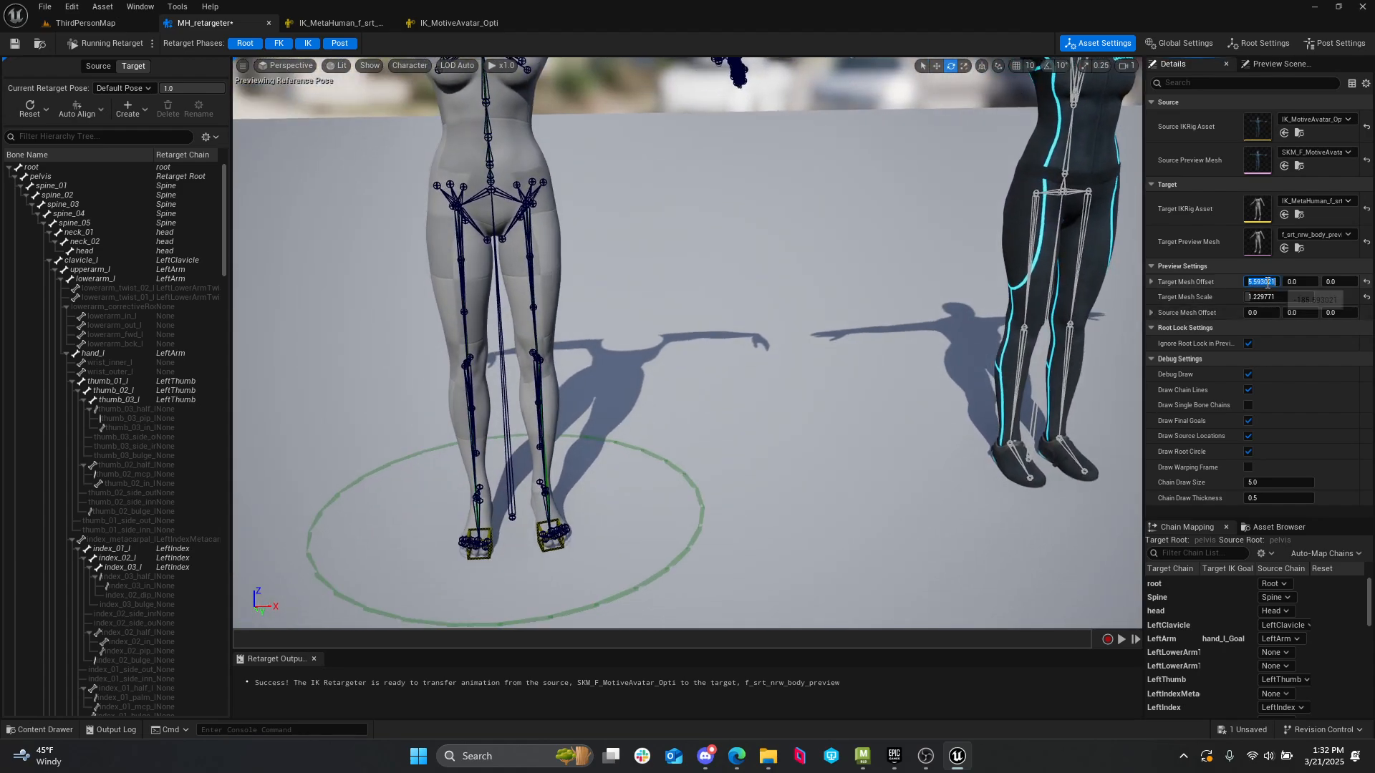
{"action": "type", "text": "0"}
{"action": "key", "text": "Return"}
{"action": "key", "text": "d"}
{"action": "mouse_move", "coordinate": [859, 348]}
{"action": "right_mouse_down"}
{"action": "mouse_move", "coordinate": [838, 347]}
{"action": "mouse_move", "coordinate": [841, 336]}
{"action": "right_mouse_up"}
{"action": "key", "text": "w"}
{"action": "middle_click_drag", "start_coordinate": [841, 337], "coordinate": [805, 451]}
{"action": "key", "text": "w"}
{"action": "mouse_move", "coordinate": [805, 451]}
{"action": "right_mouse_down"}
{"action": "mouse_move", "coordinate": [777, 447]}
{"action": "mouse_move", "coordinate": [795, 448]}
{"action": "right_mouse_up"}
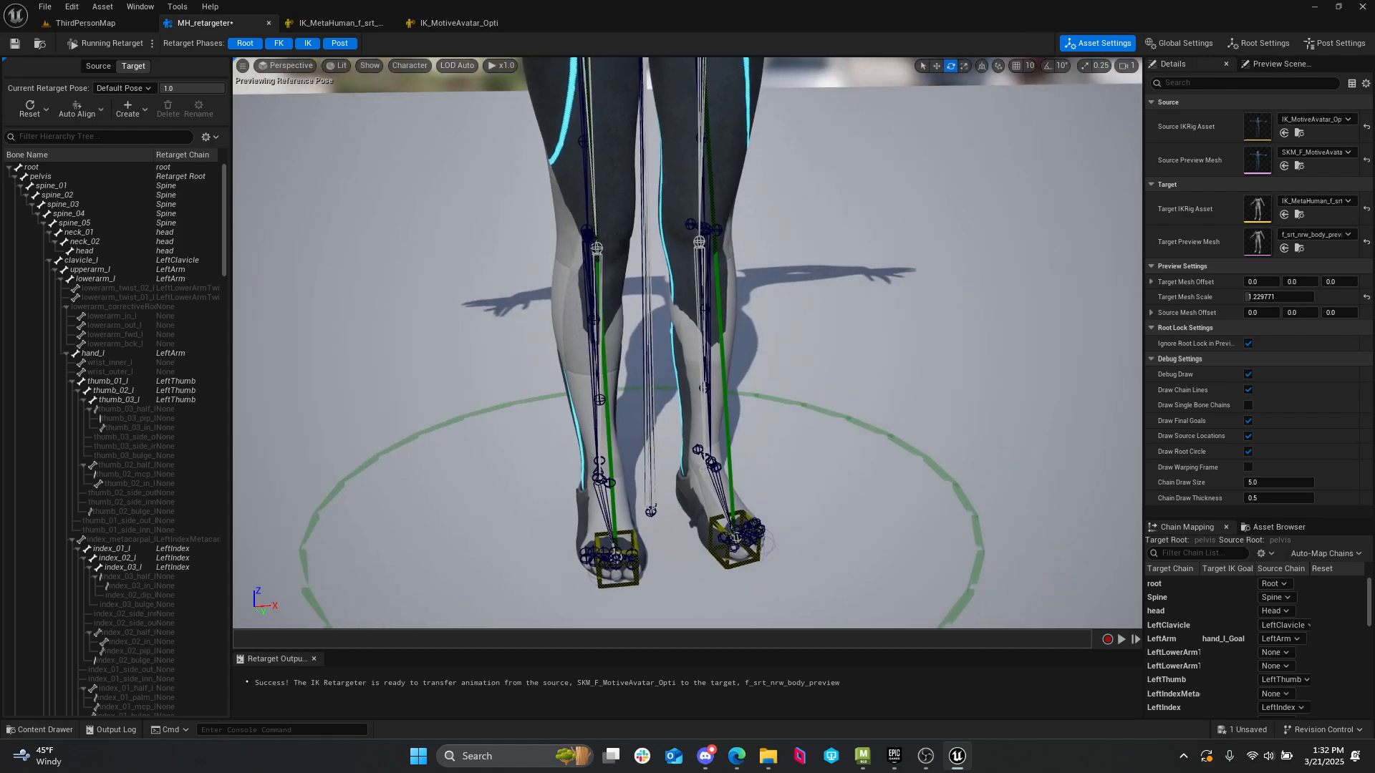
{"action": "middle_click_drag", "start_coordinate": [795, 448], "coordinate": [816, 347]}
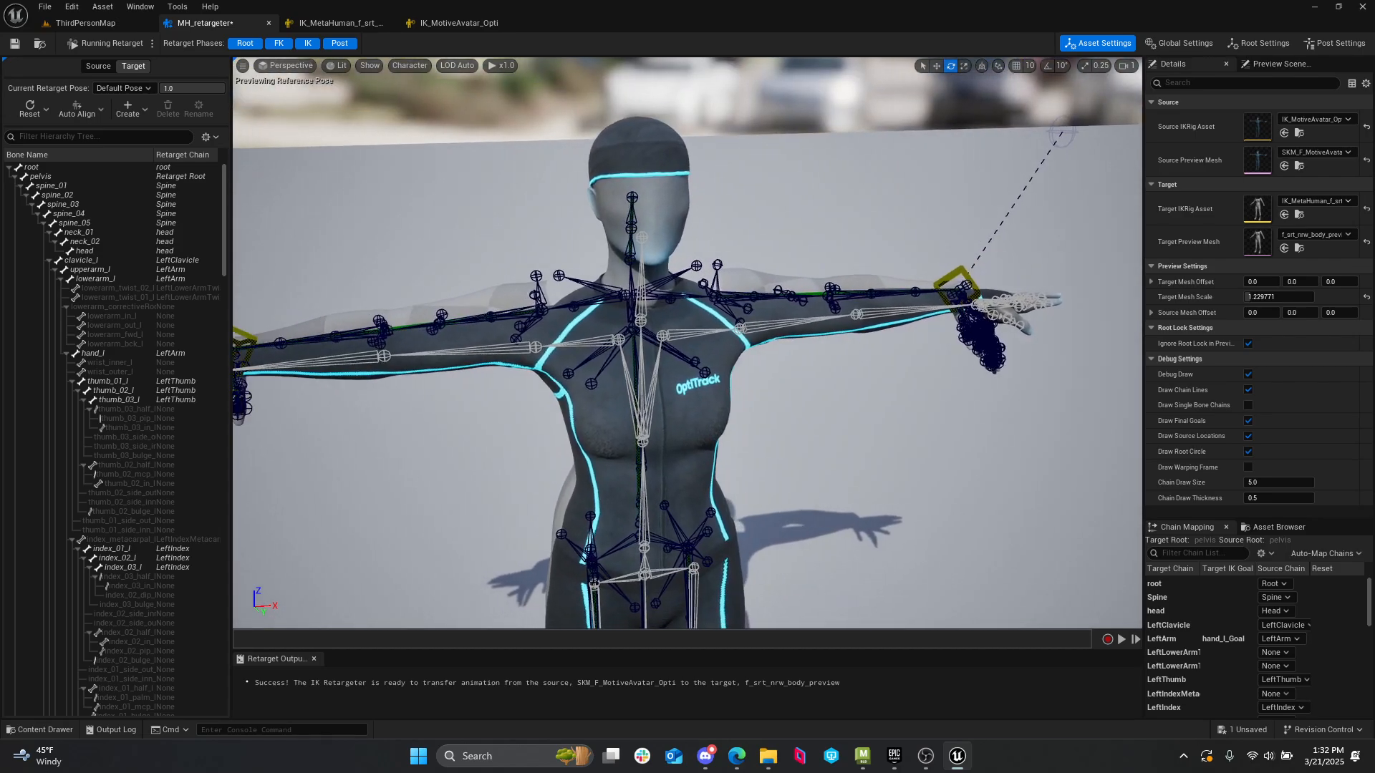
{"action": "key", "text": "s"}
{"action": "right_click_drag", "start_coordinate": [817, 347], "coordinate": [787, 380]}
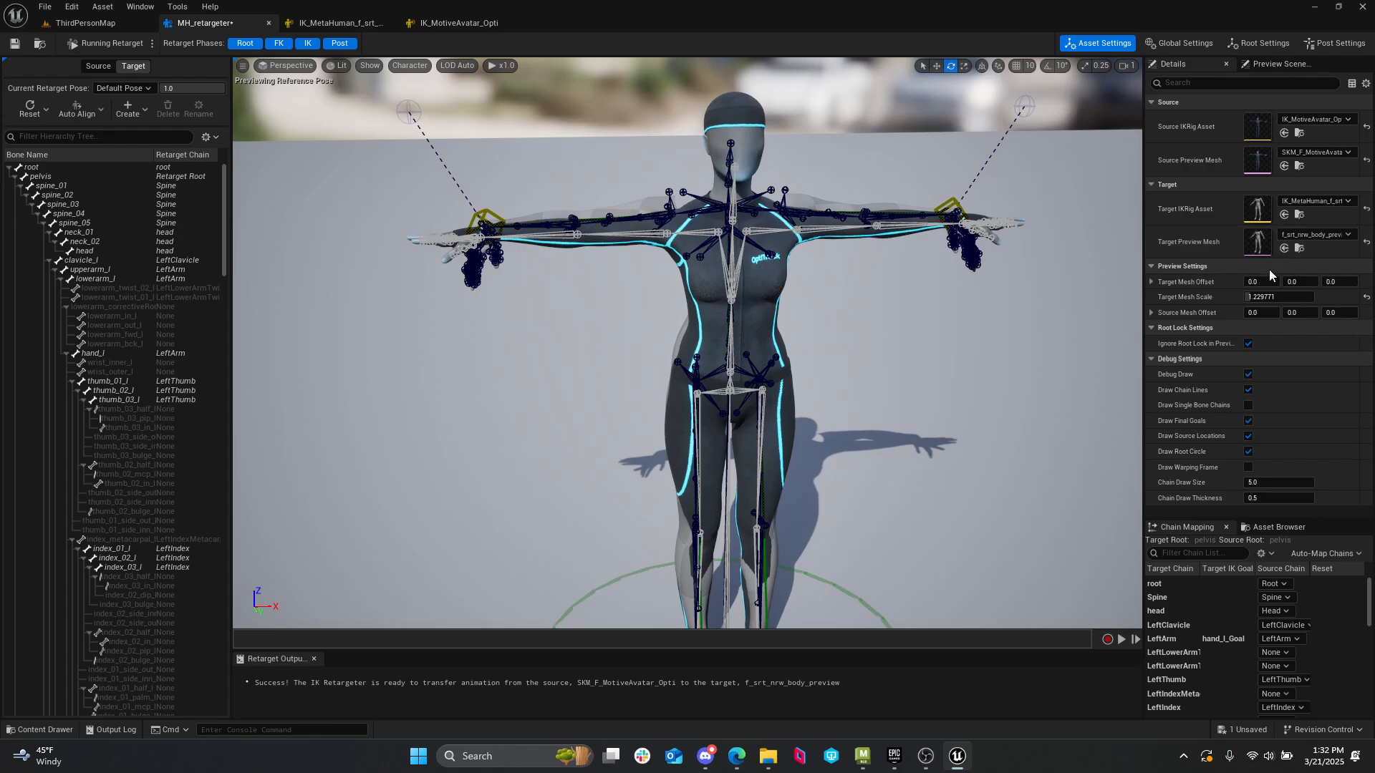
- Place the target preview mesh beside the source avatar with an X offset of about -186.4
{"action": "left_click_drag", "start_coordinate": [1270, 281], "coordinate": [1132, 281]}
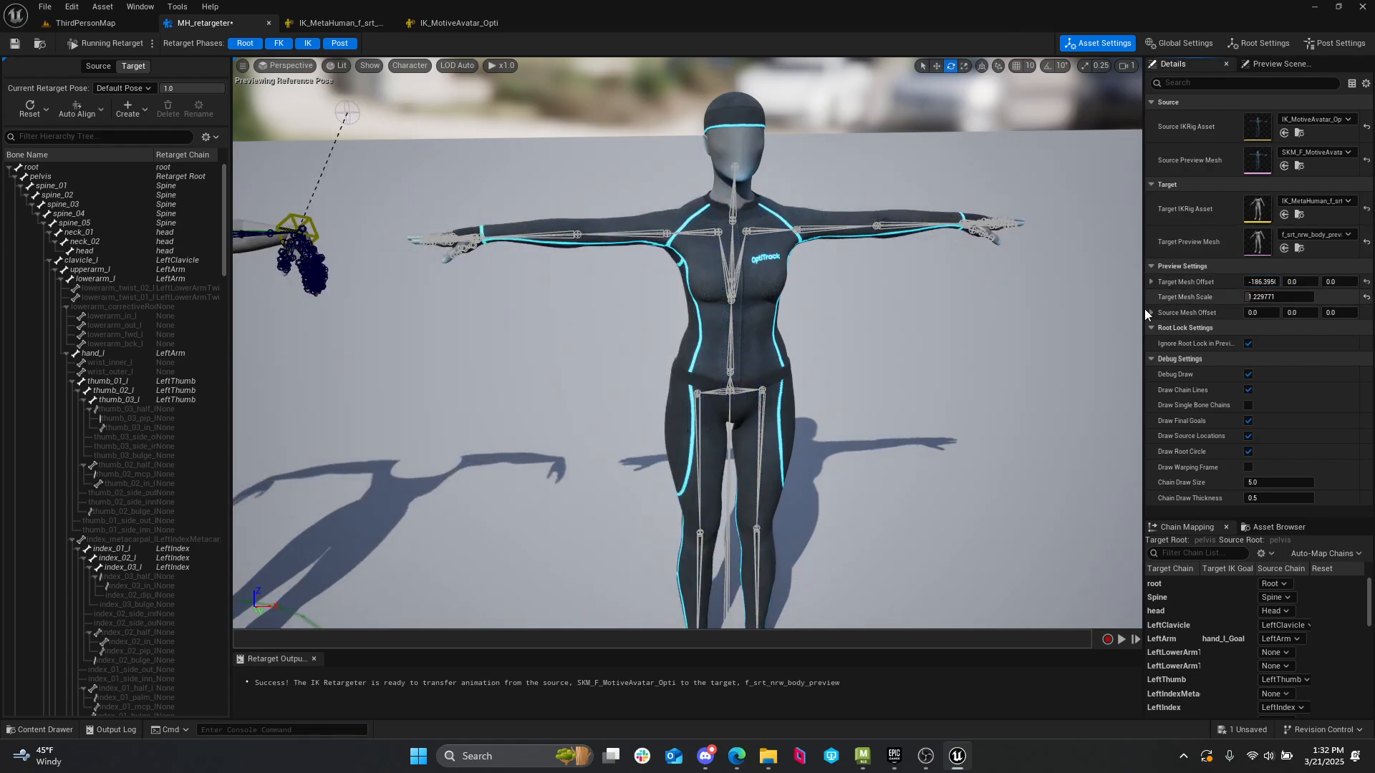
{"action": "right_click_drag", "start_coordinate": [952, 336], "coordinate": [859, 347]}
{"action": "middle_click_drag", "start_coordinate": [859, 347], "coordinate": [617, 372]}
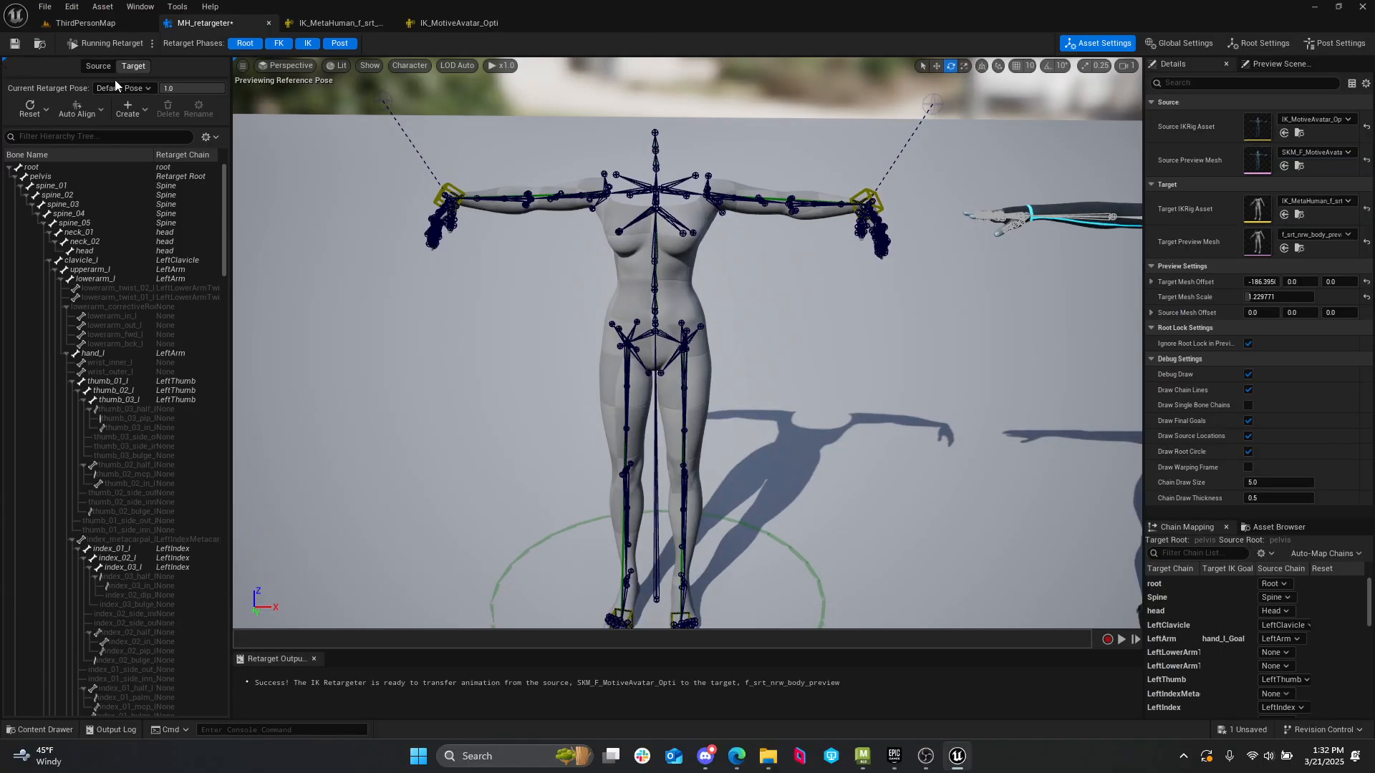
- Create a new retarget pose named CustomRetargetPose for the target MetaHuman
{"action": "left_click", "coordinate": [107, 106]}
{"action": "left_click", "coordinate": [135, 111]}
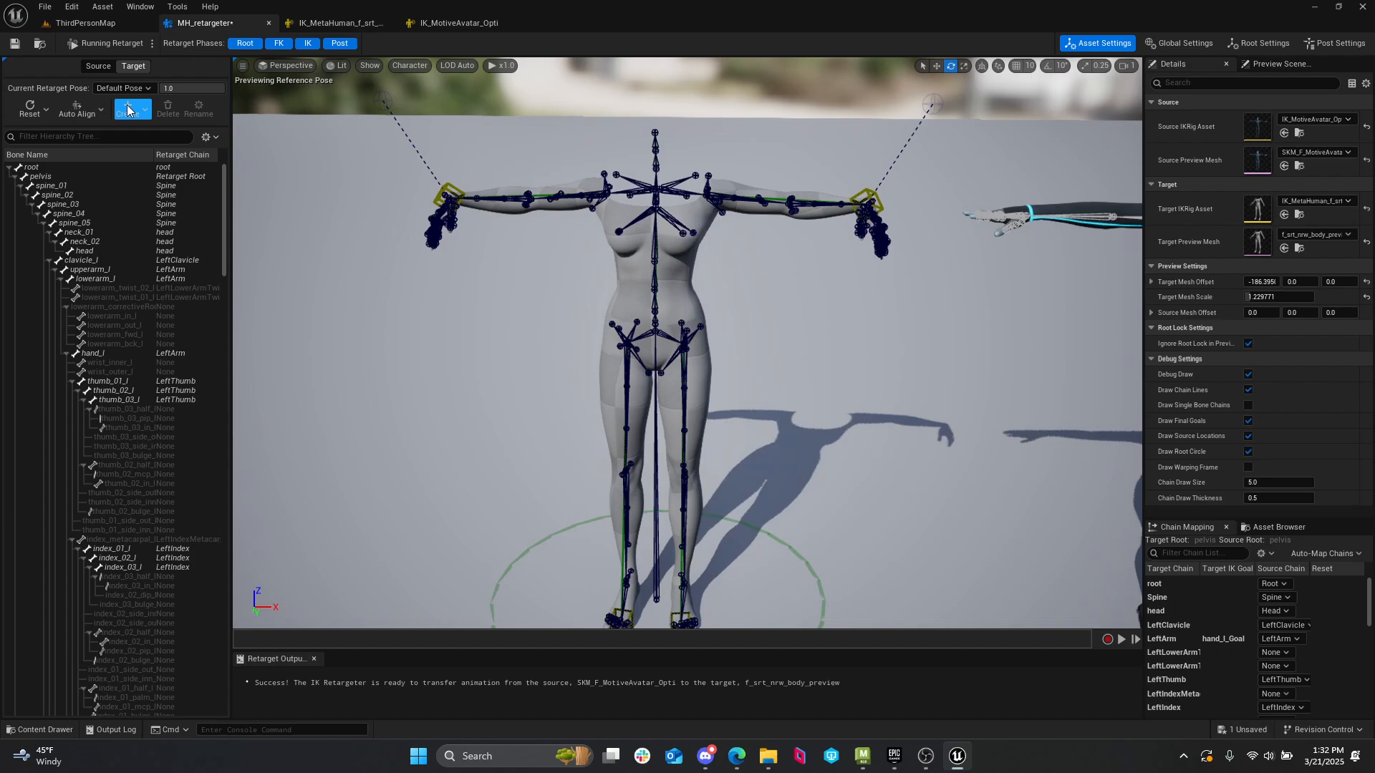
{"action": "left_click", "coordinate": [126, 106]}
{"action": "left_click", "coordinate": [145, 145]}
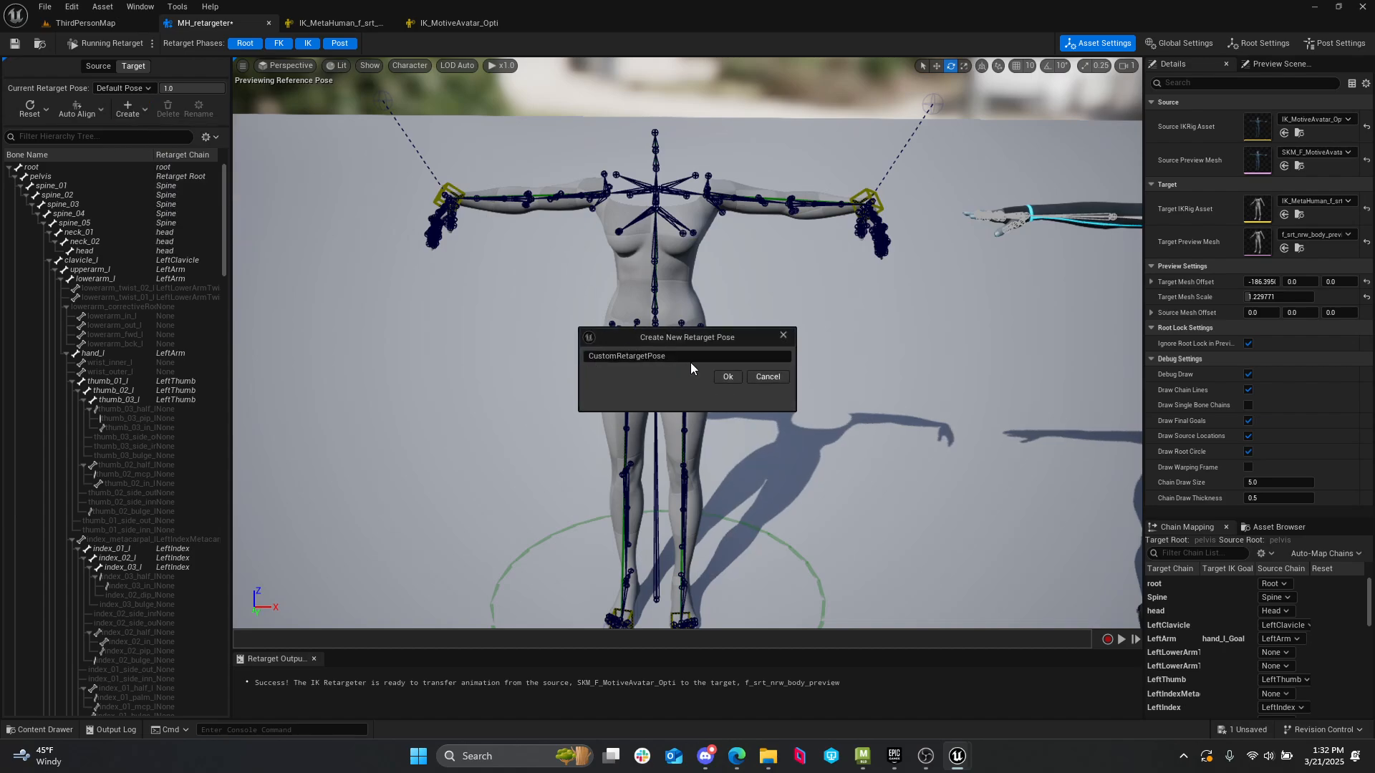
{"action": "left_click", "coordinate": [728, 377]}
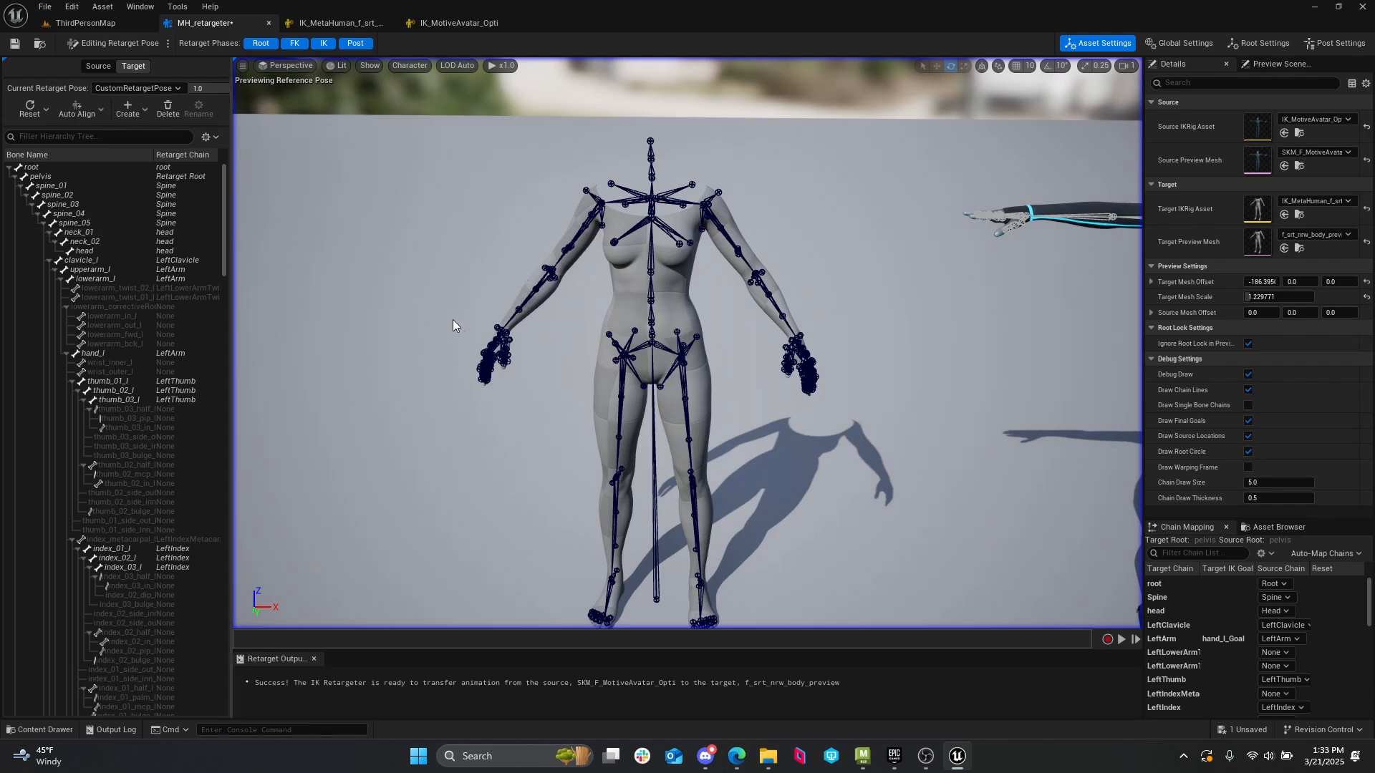
- Try auto-aligning all bones of the offset MetaHuman to the source skeleton, and undo the alignment
{"action": "key", "text": "d"}
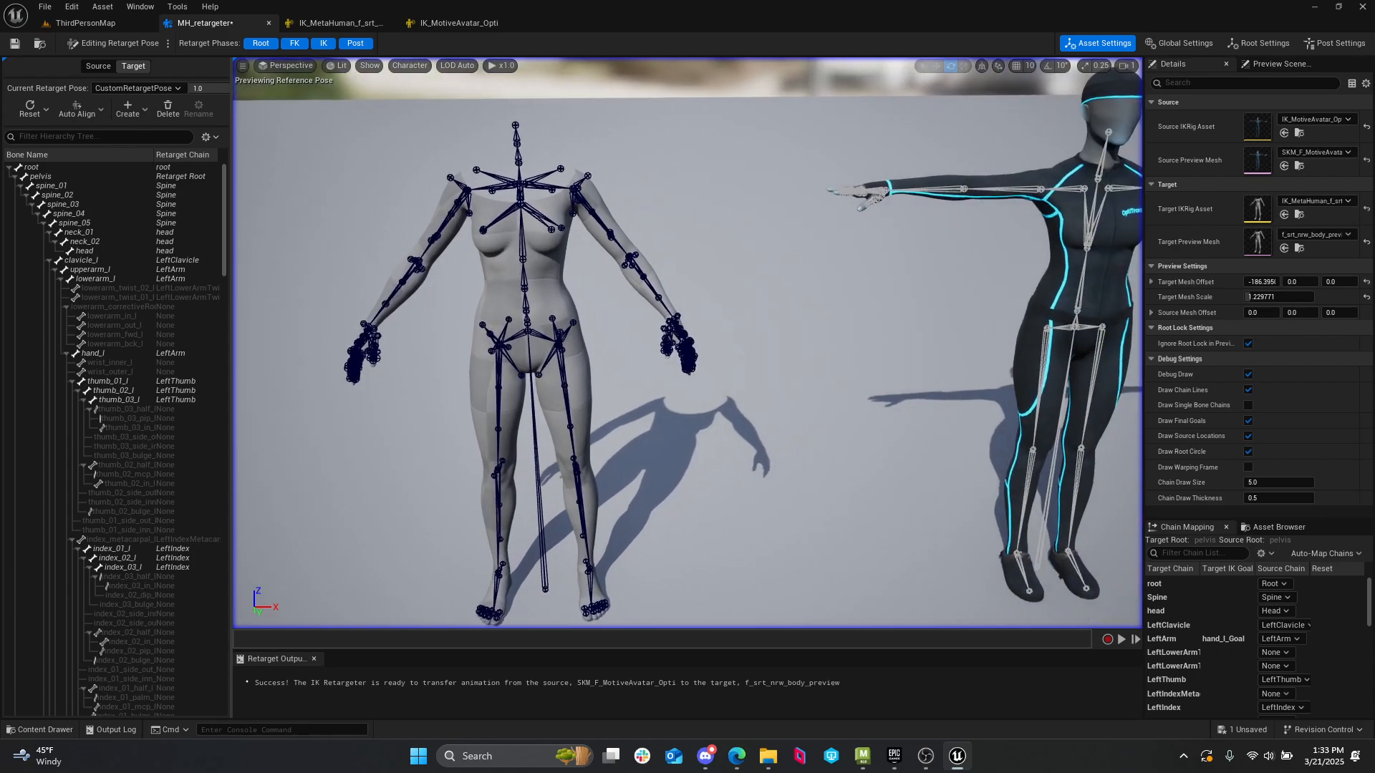
{"action": "key", "text": "a"}
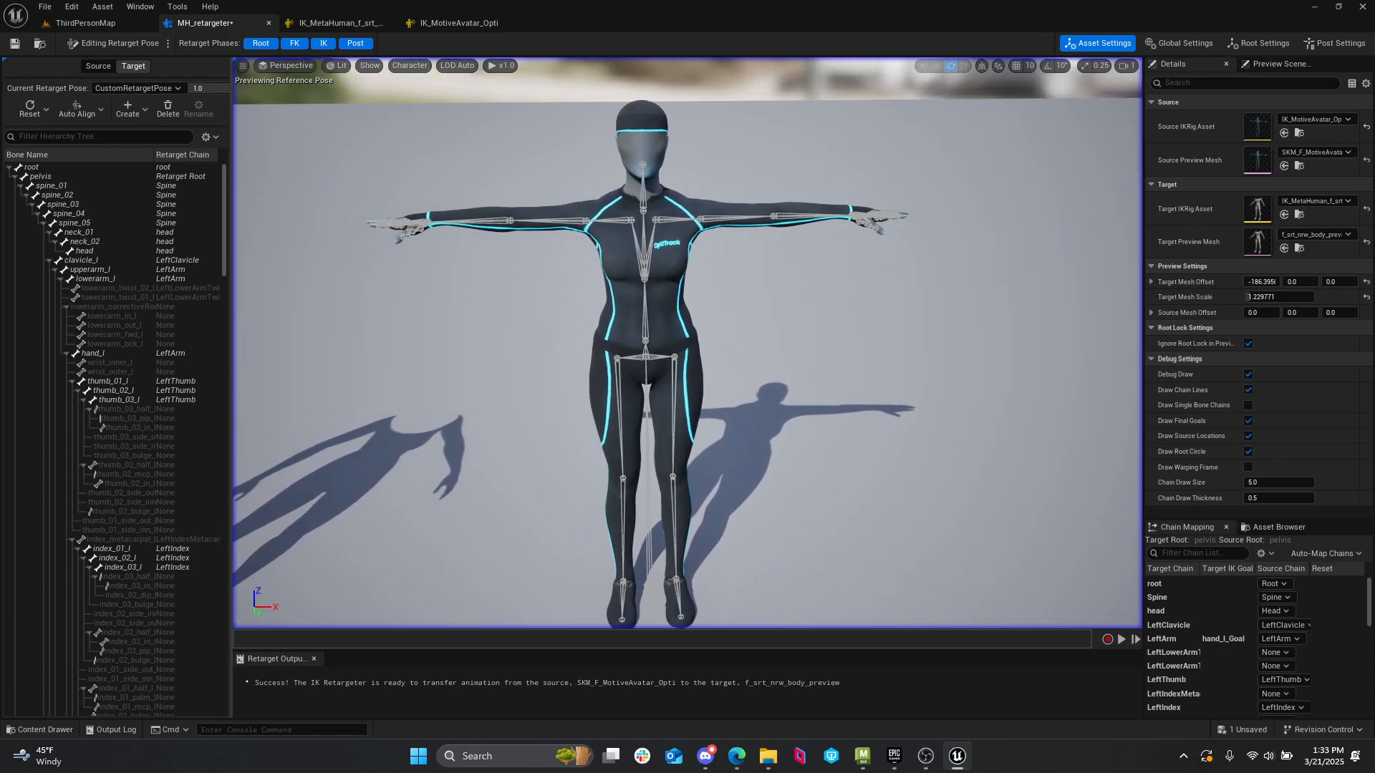
{"action": "scroll", "coordinate": [687, 343], "scroll_direction": "up", "scroll_amount": 10}
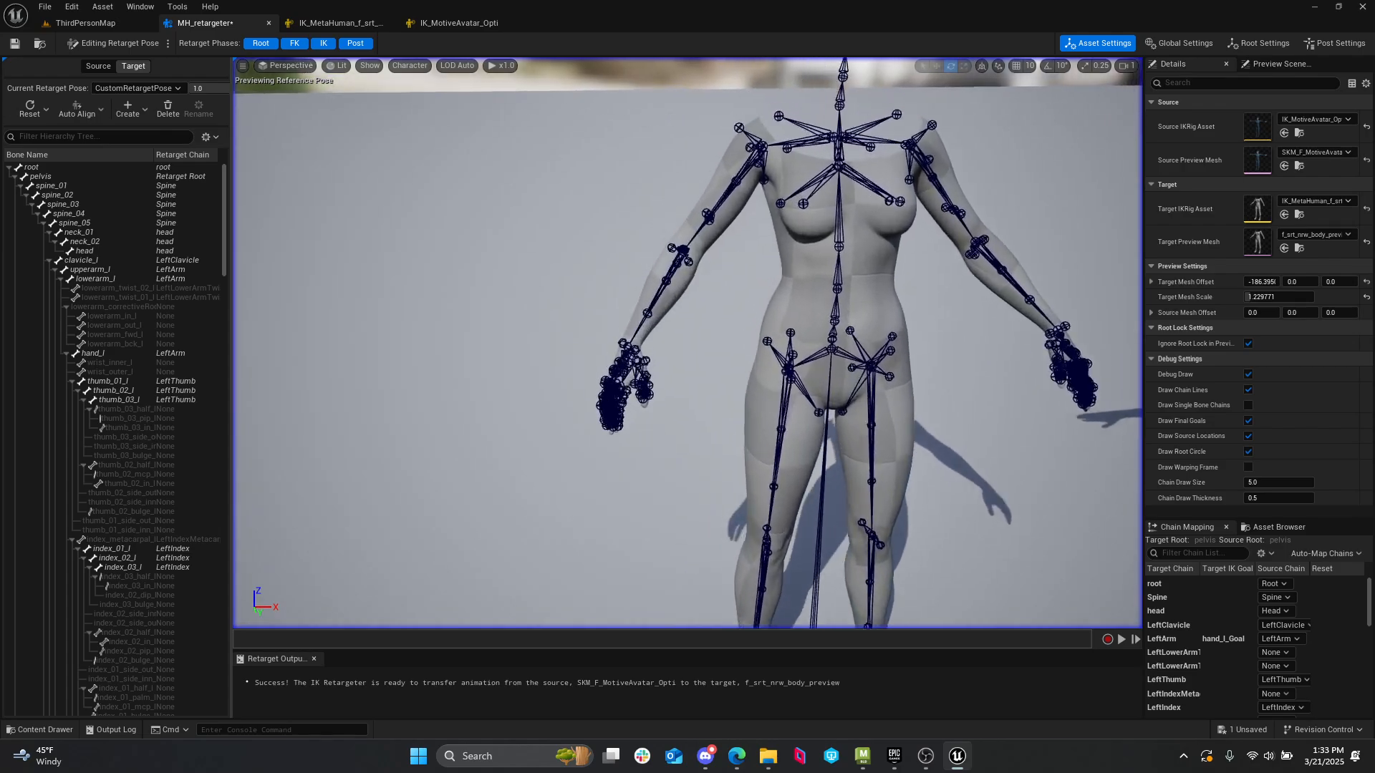
{"action": "mouse_move", "coordinate": [687, 344]}
{"action": "right_mouse_down"}
{"action": "mouse_move", "coordinate": [673, 315]}
{"action": "mouse_move", "coordinate": [716, 300]}
{"action": "mouse_move", "coordinate": [644, 329]}
{"action": "mouse_move", "coordinate": [702, 315]}
{"action": "mouse_move", "coordinate": [687, 336]}
{"action": "mouse_move", "coordinate": [745, 329]}
{"action": "mouse_move", "coordinate": [673, 333]}
{"action": "mouse_move", "coordinate": [813, 337]}
{"action": "mouse_move", "coordinate": [759, 351]}
{"action": "right_mouse_up"}
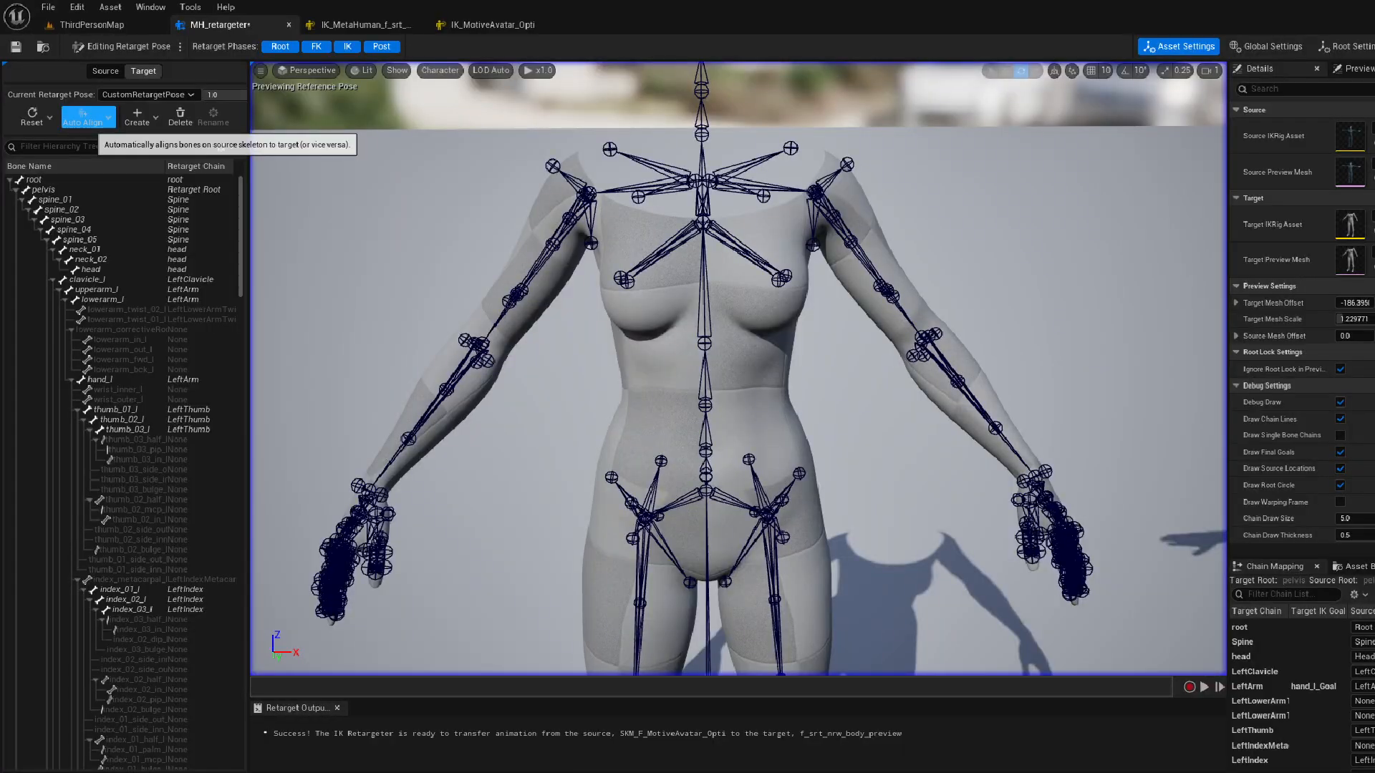
{"action": "left_click", "coordinate": [632, 368]}
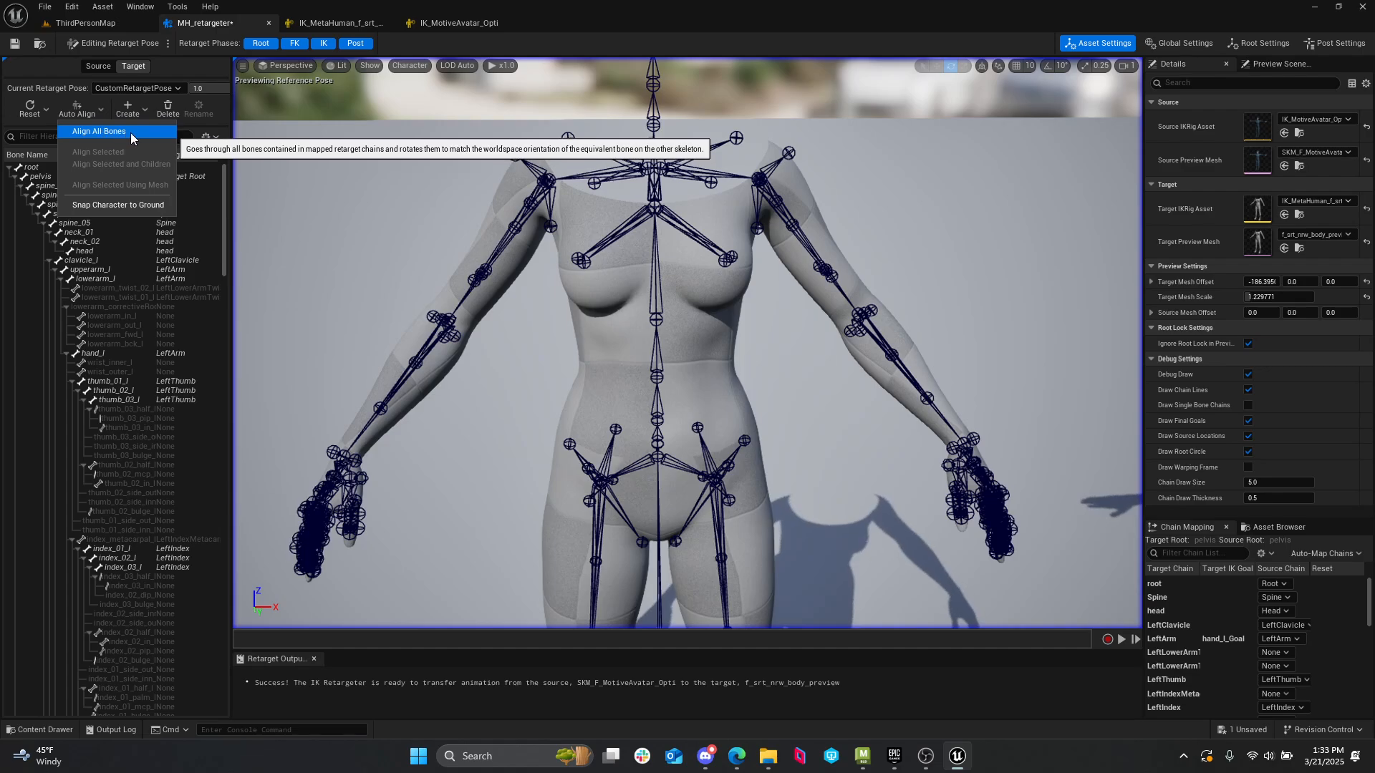
{"action": "left_click", "coordinate": [131, 132]}
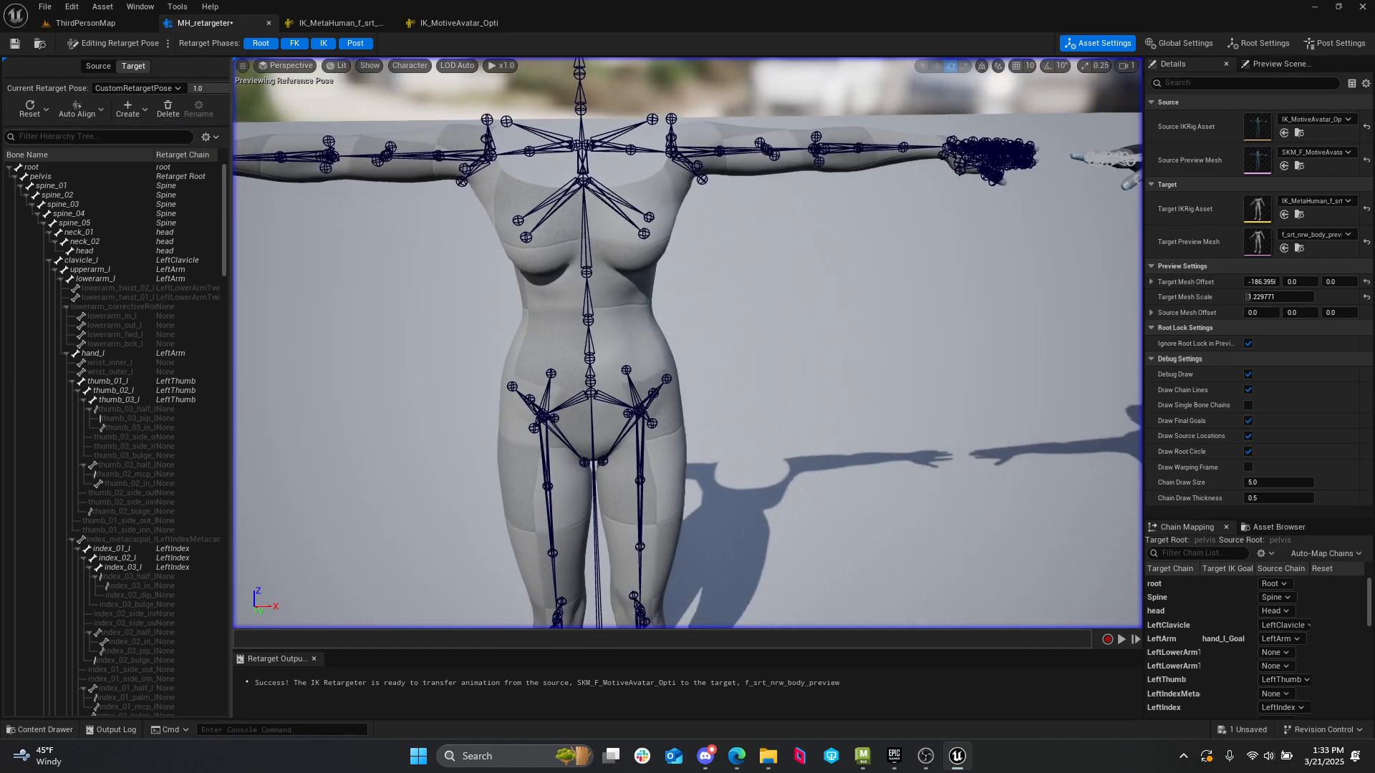
{"action": "scroll", "coordinate": [687, 343], "scroll_direction": "down", "scroll_amount": 3}
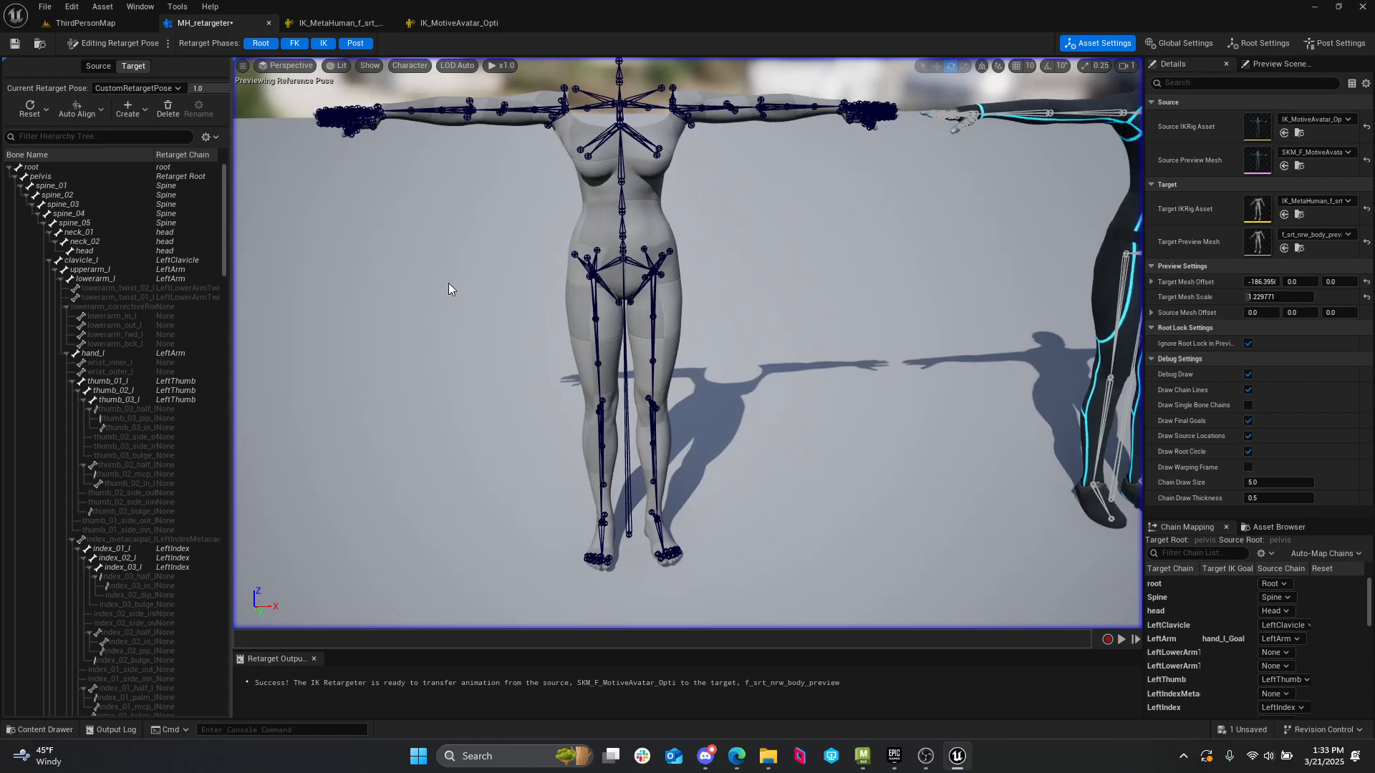
{"action": "key", "text": "ctrl+z"}
{"action": "scroll", "coordinate": [550, 271], "scroll_direction": "down", "scroll_amount": 3}
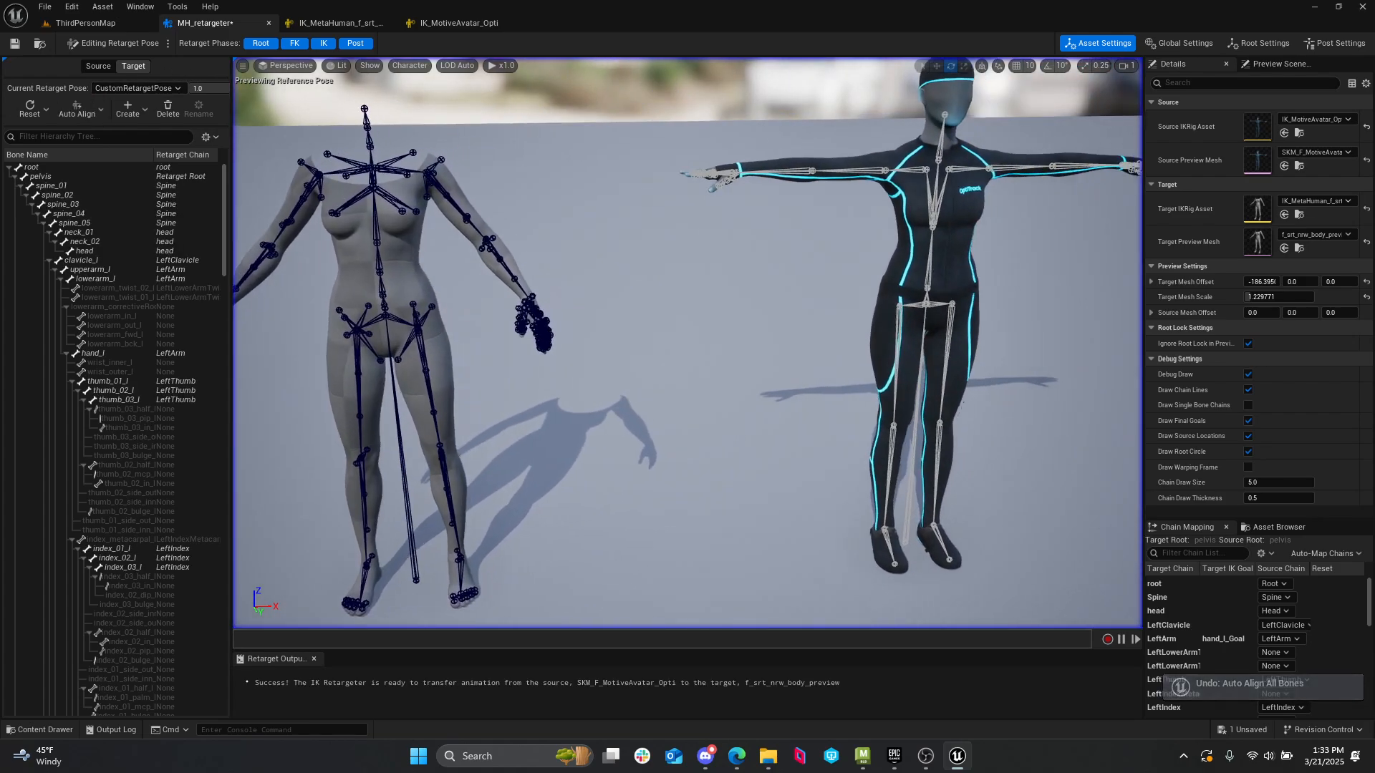
- Set the target mesh's X offset to 0 and auto-align all its bones to the Motive avatar
{"action": "scroll", "coordinate": [716, 323], "scroll_direction": "up", "scroll_amount": 3}
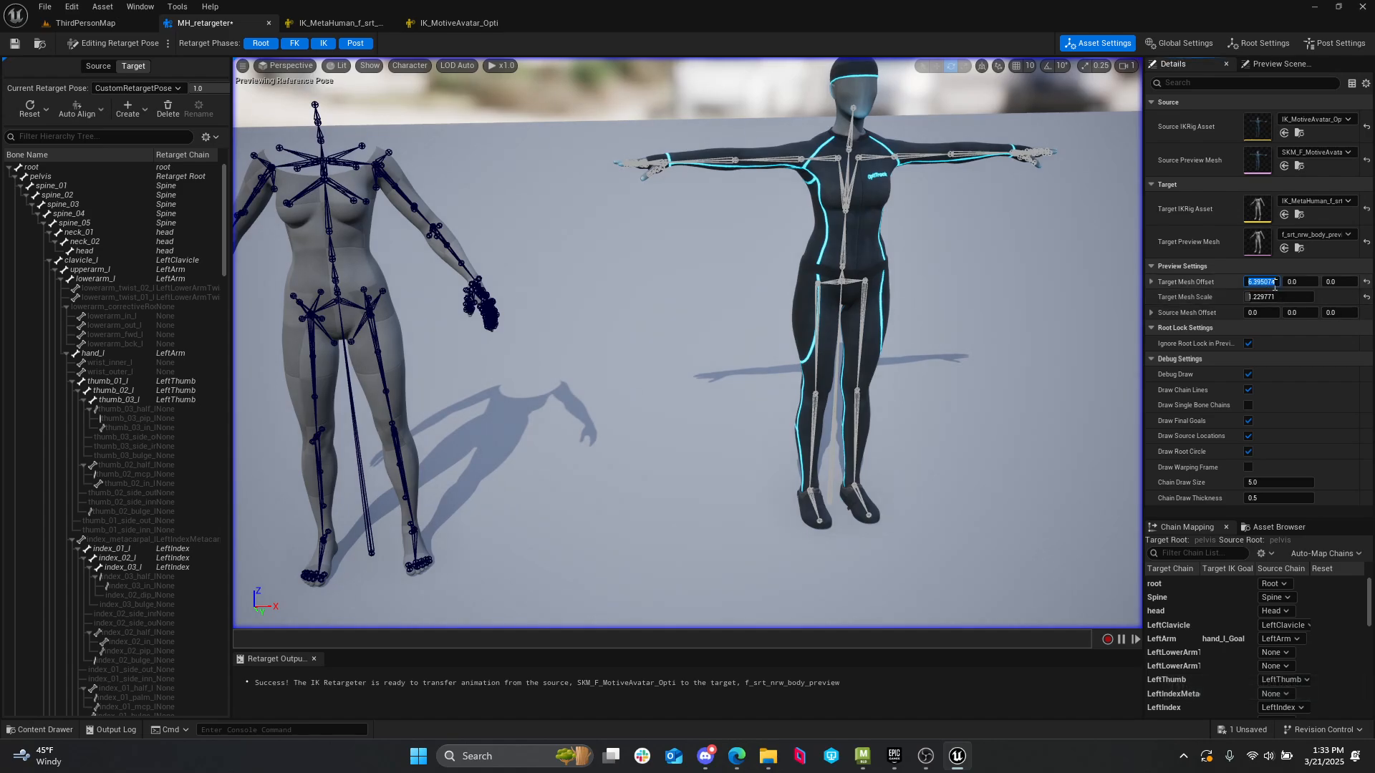
{"action": "type", "text": "0"}
{"action": "key", "text": "Return"}
{"action": "left_click_drag", "start_coordinate": [787, 323], "coordinate": [766, 222]}
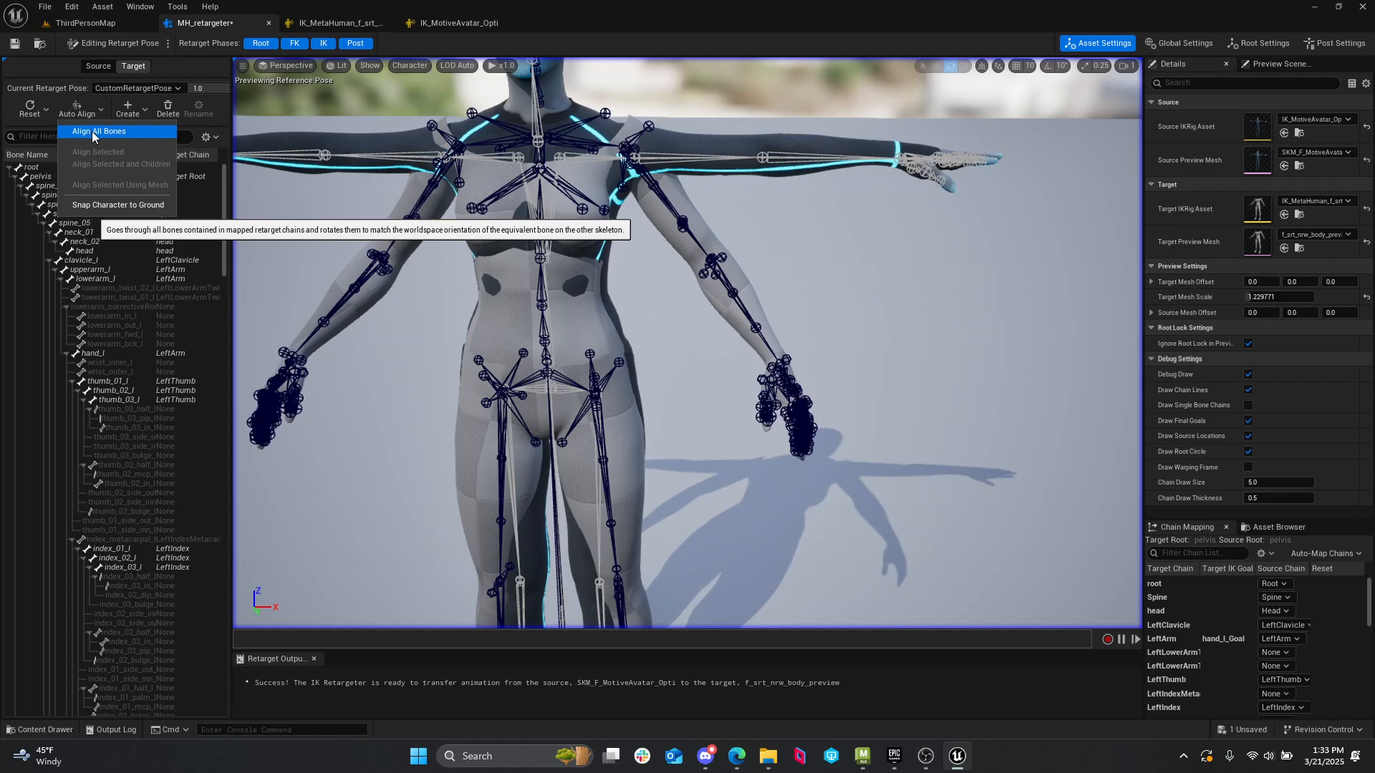
{"action": "left_click", "coordinate": [98, 132]}
- Examine the aligned, overlaid characters from the side in perspective and in the orthographic Front view
{"action": "left_click_drag", "start_coordinate": [687, 322], "coordinate": [688, 272]}
{"action": "left_click_drag", "start_coordinate": [688, 344], "coordinate": [687, 286]}
{"action": "middle_click_drag", "start_coordinate": [687, 343], "coordinate": [763, 215]}
{"action": "right_click_drag", "start_coordinate": [688, 343], "coordinate": [744, 380]}
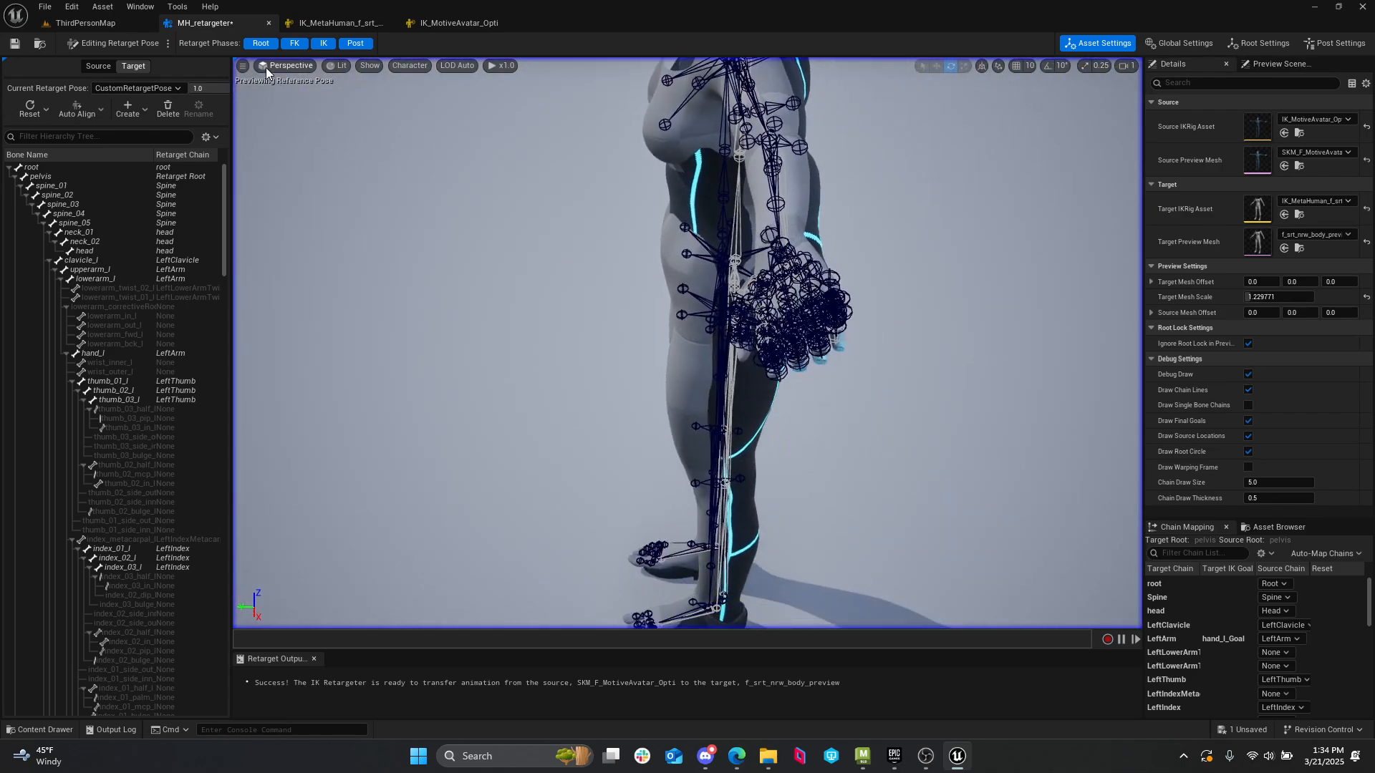
{"action": "left_click", "coordinate": [285, 66]}
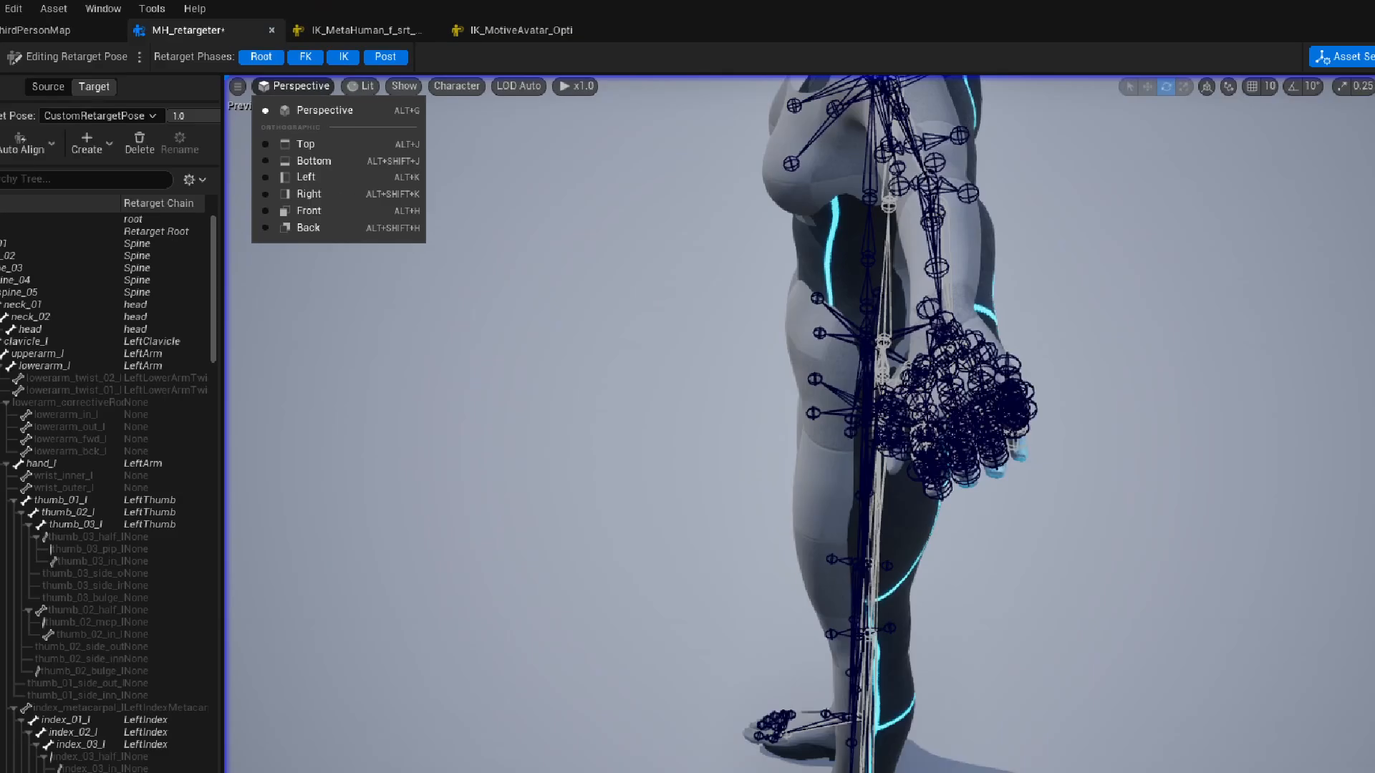
{"action": "left_click", "coordinate": [426, 151]}
{"action": "left_click", "coordinate": [286, 65]}
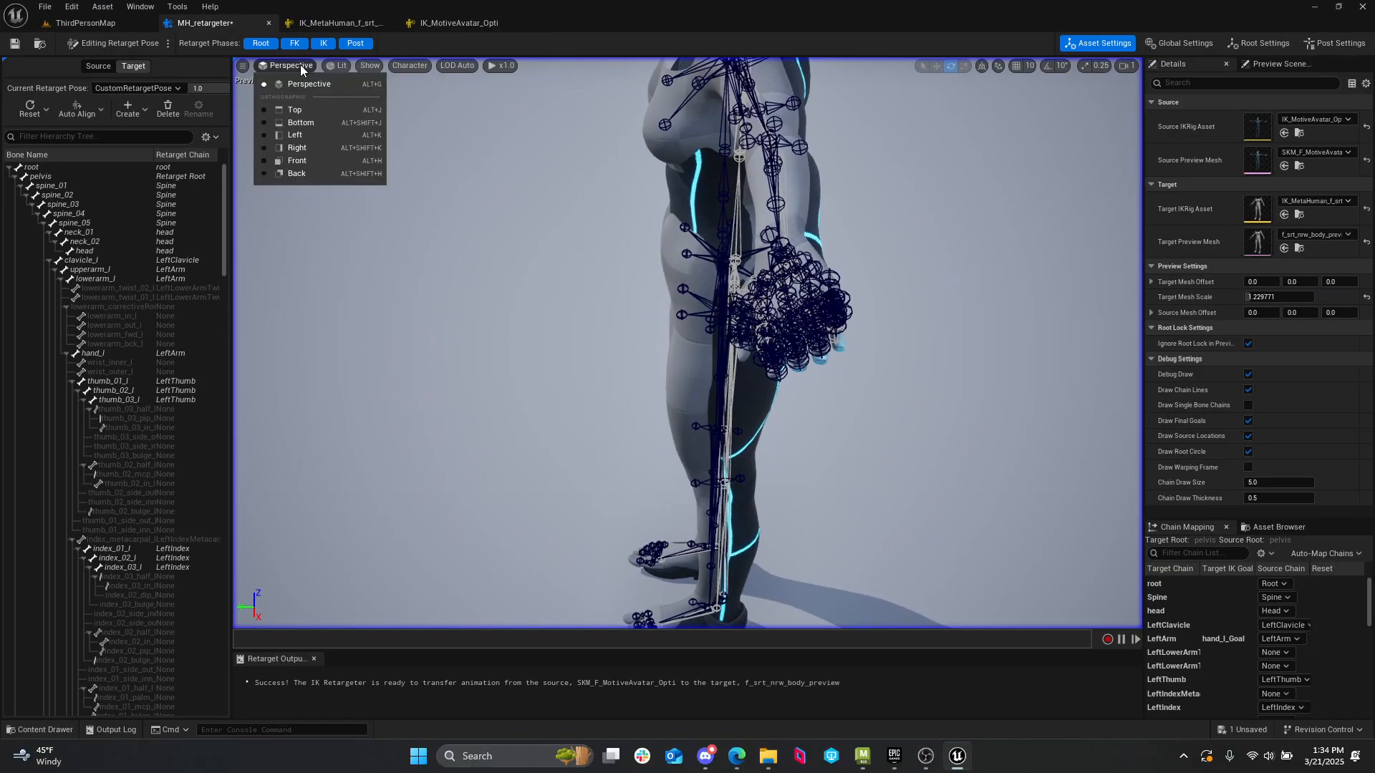
{"action": "left_click", "coordinate": [315, 162]}
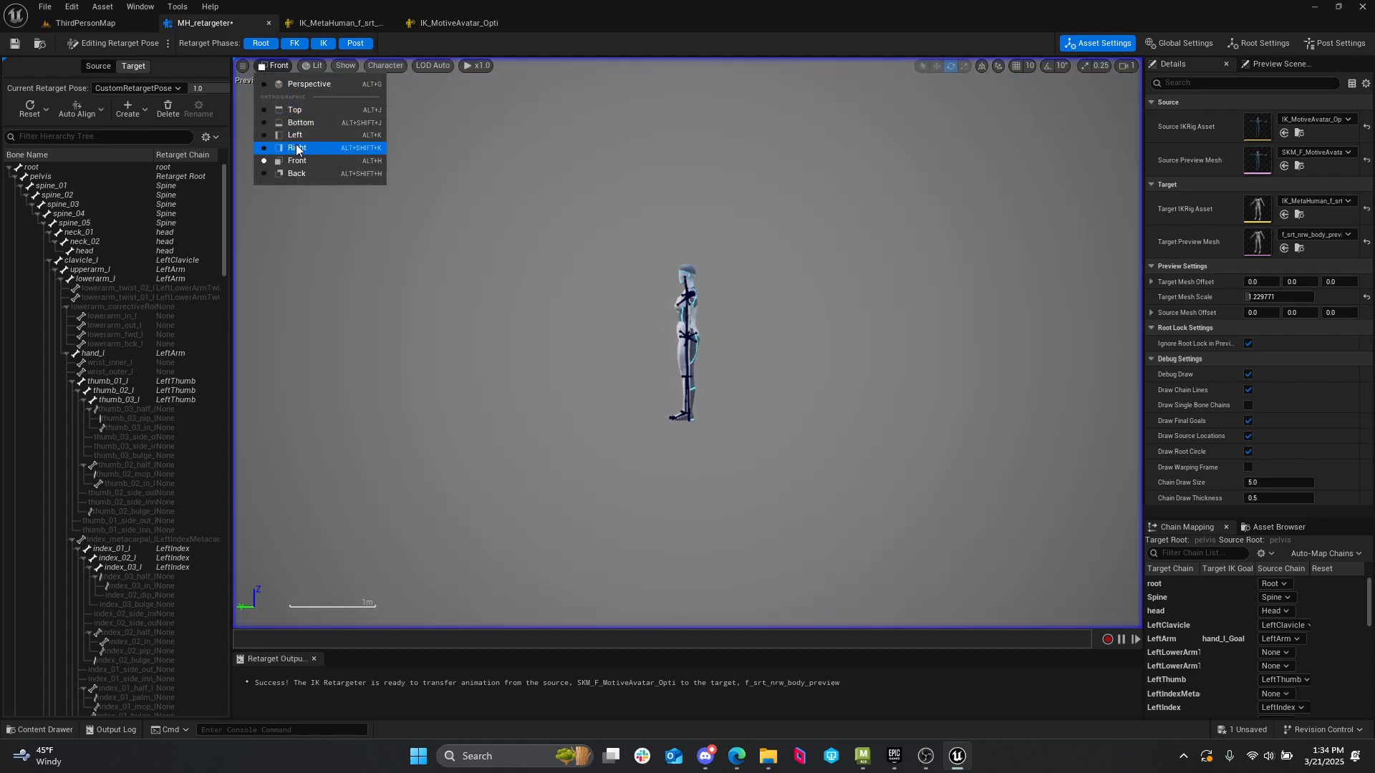
- Compare the overlaid characters in the orthographic Right, Left and Top views, and return to the perspective view
{"action": "left_click", "coordinate": [298, 148]}
{"action": "left_click", "coordinate": [272, 65]}
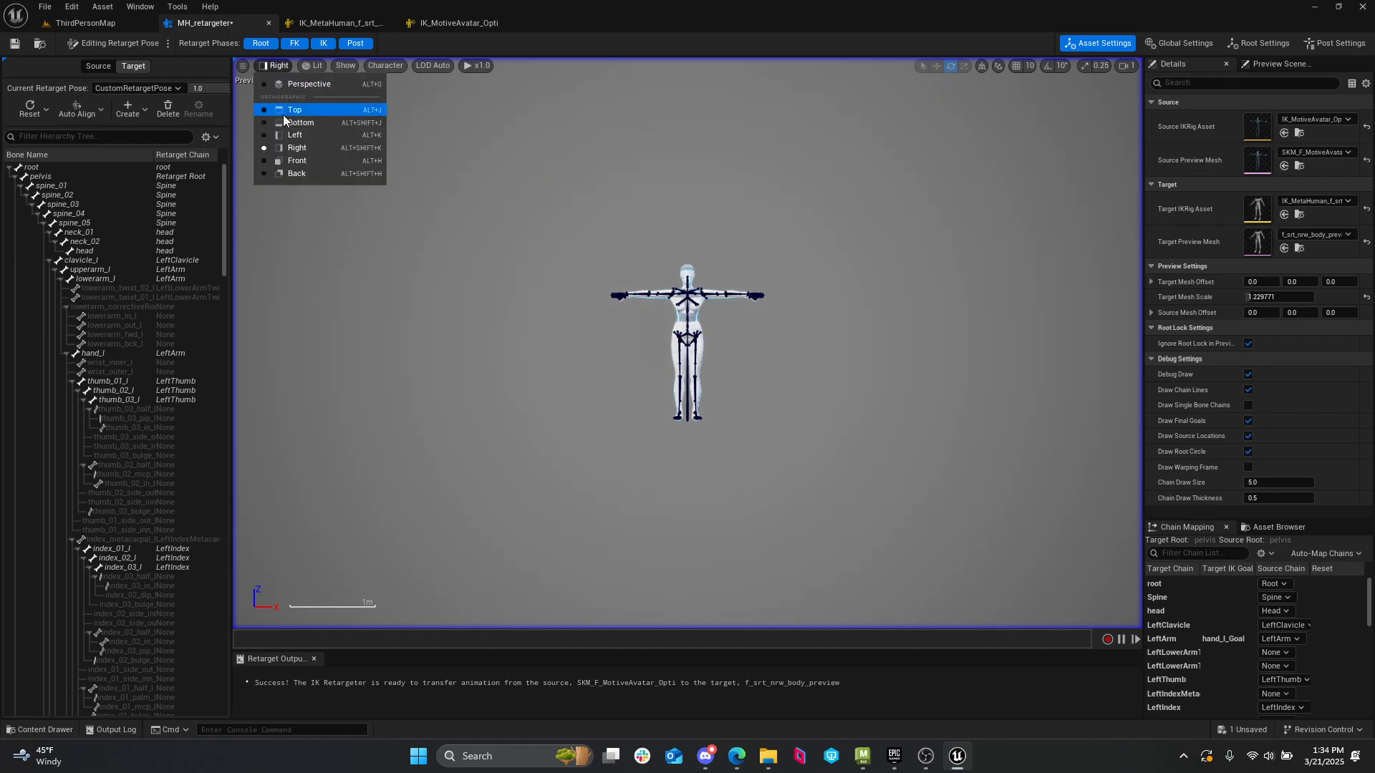
{"action": "left_click", "coordinate": [298, 134]}
{"action": "left_click", "coordinate": [282, 66]}
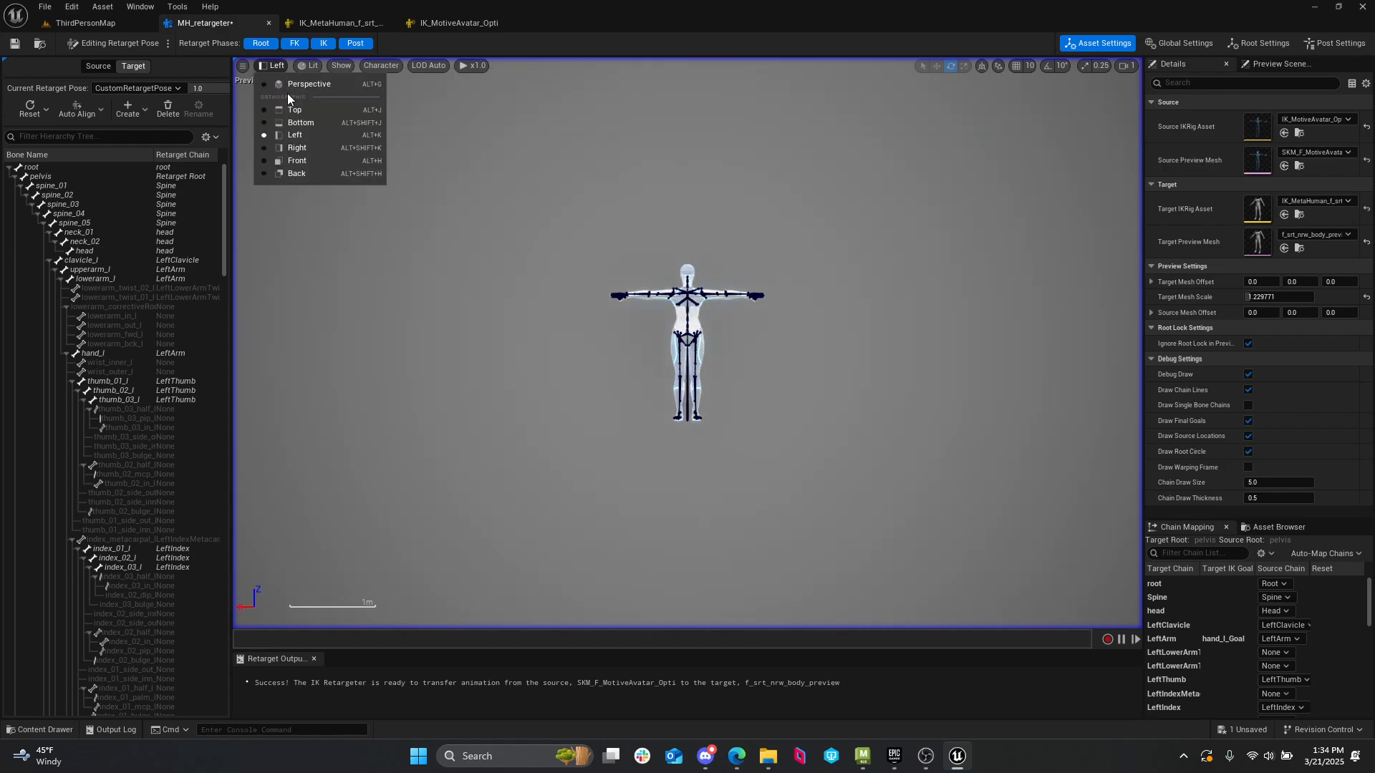
{"action": "left_click", "coordinate": [298, 148]}
{"action": "scroll", "coordinate": [708, 315], "scroll_direction": "up", "scroll_amount": 10}
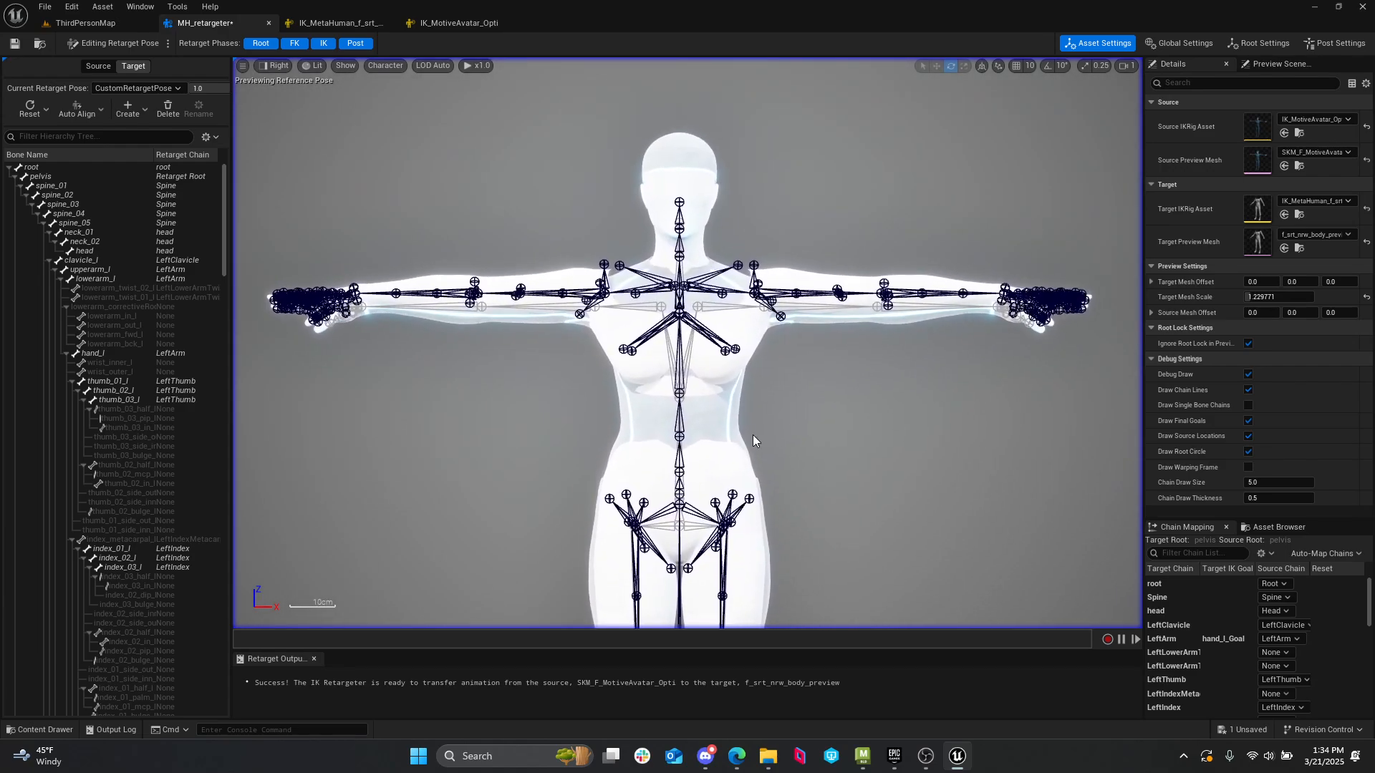
{"action": "left_click", "coordinate": [272, 71]}
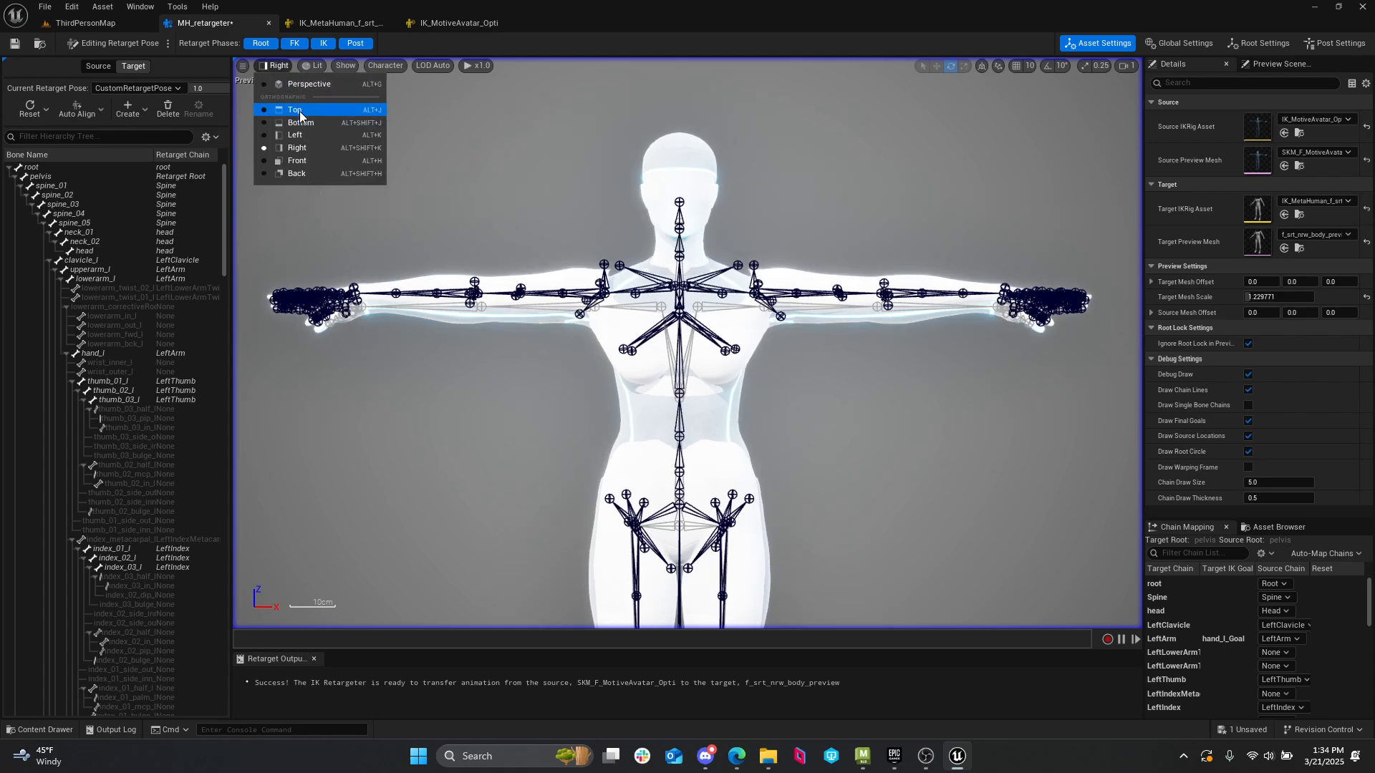
{"action": "left_click", "coordinate": [299, 110]}
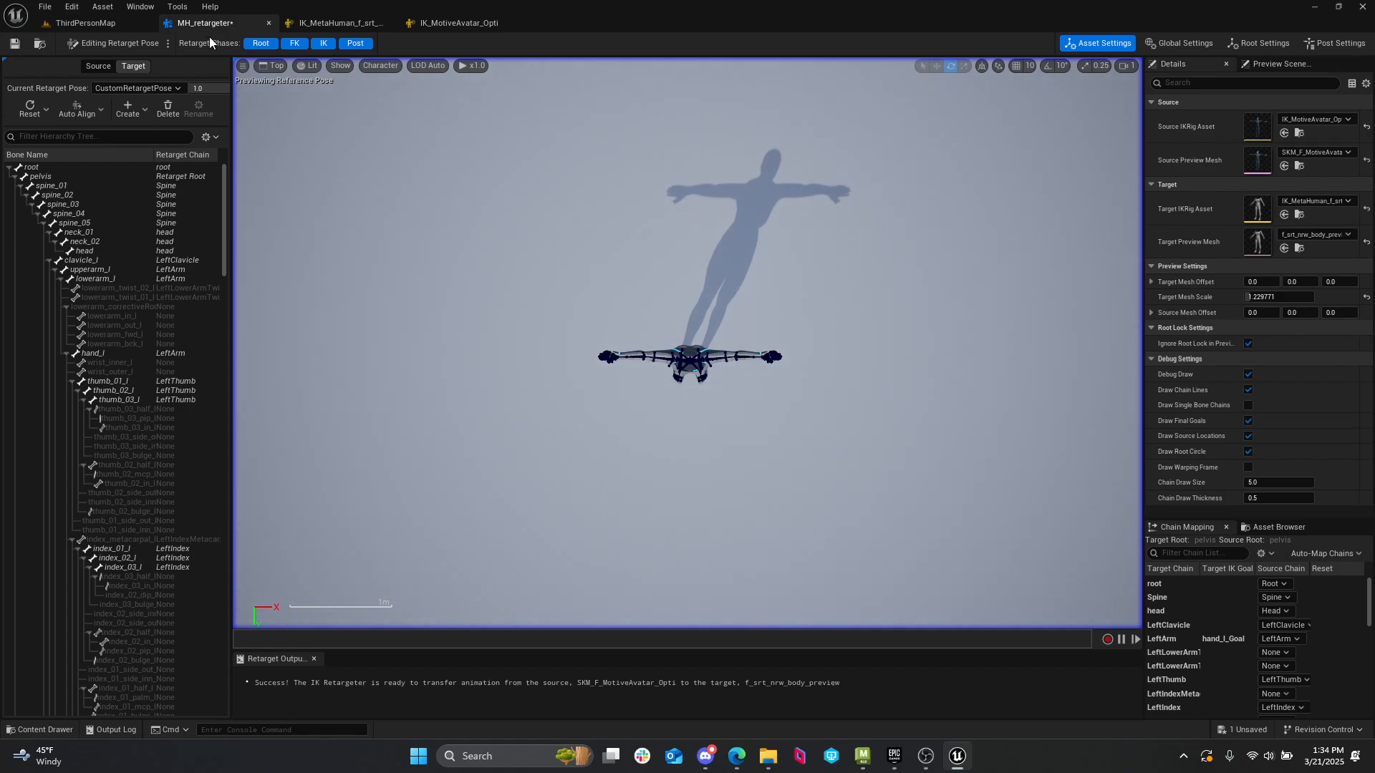
{"action": "left_click", "coordinate": [275, 66]}
{"action": "left_click", "coordinate": [303, 85]}
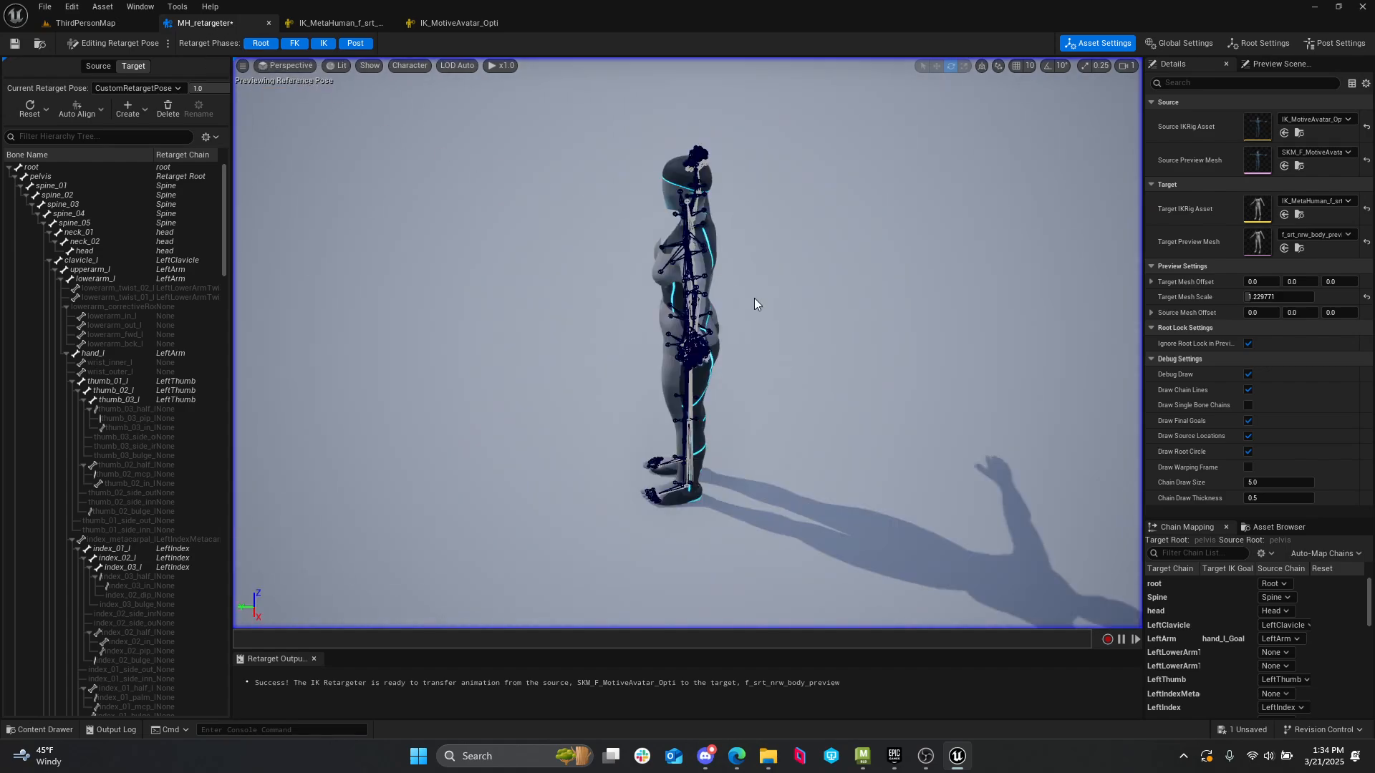
- Reduce the target mesh scale to about 1.22 so the MetaHuman's arms and hands better match the Motive avatar
{"action": "right_click_drag", "start_coordinate": [687, 344], "coordinate": [680, 315]}
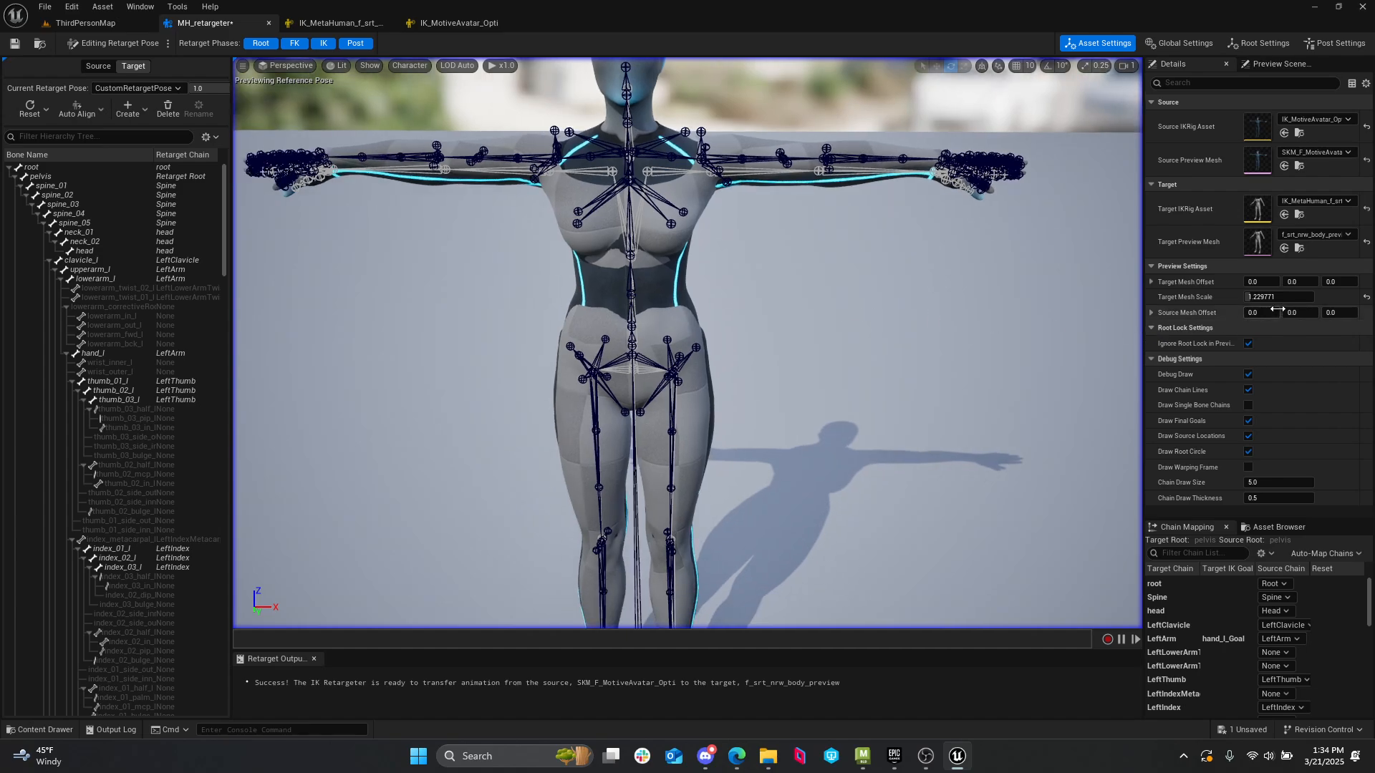
{"action": "left_click_drag", "start_coordinate": [1298, 297], "coordinate": [1296, 297]}
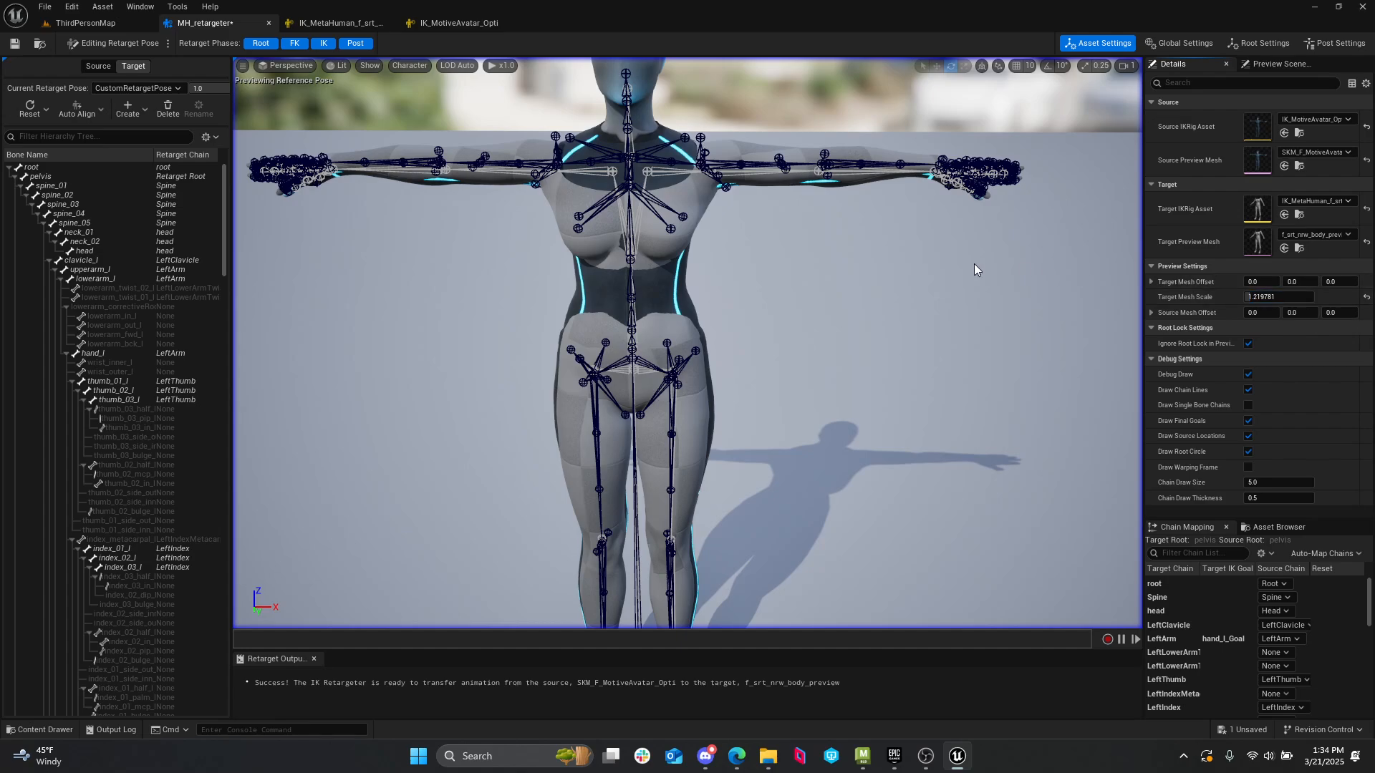
{"action": "mouse_move", "coordinate": [975, 264]}
{"action": "right_mouse_down"}
{"action": "mouse_move", "coordinate": [974, 279]}
{"action": "mouse_move", "coordinate": [924, 294]}
{"action": "mouse_move", "coordinate": [924, 164]}
{"action": "mouse_move", "coordinate": [866, 132]}
{"action": "mouse_move", "coordinate": [956, 315]}
{"action": "mouse_move", "coordinate": [955, 236]}
{"action": "mouse_move", "coordinate": [955, 273]}
{"action": "right_mouse_up"}
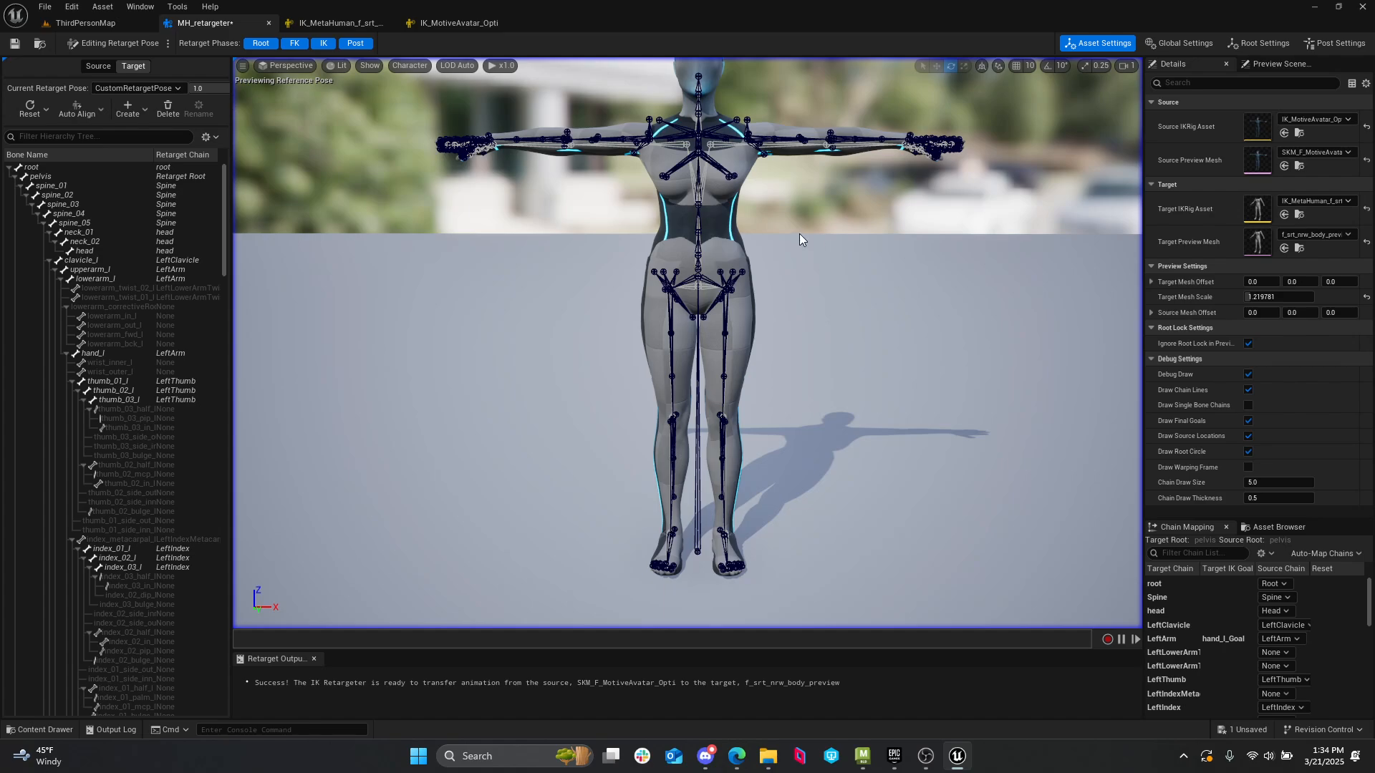
- Review the list of target-to-source chain mappings, enlarging it temporarily to see more chains
{"action": "left_click", "coordinate": [1277, 529]}
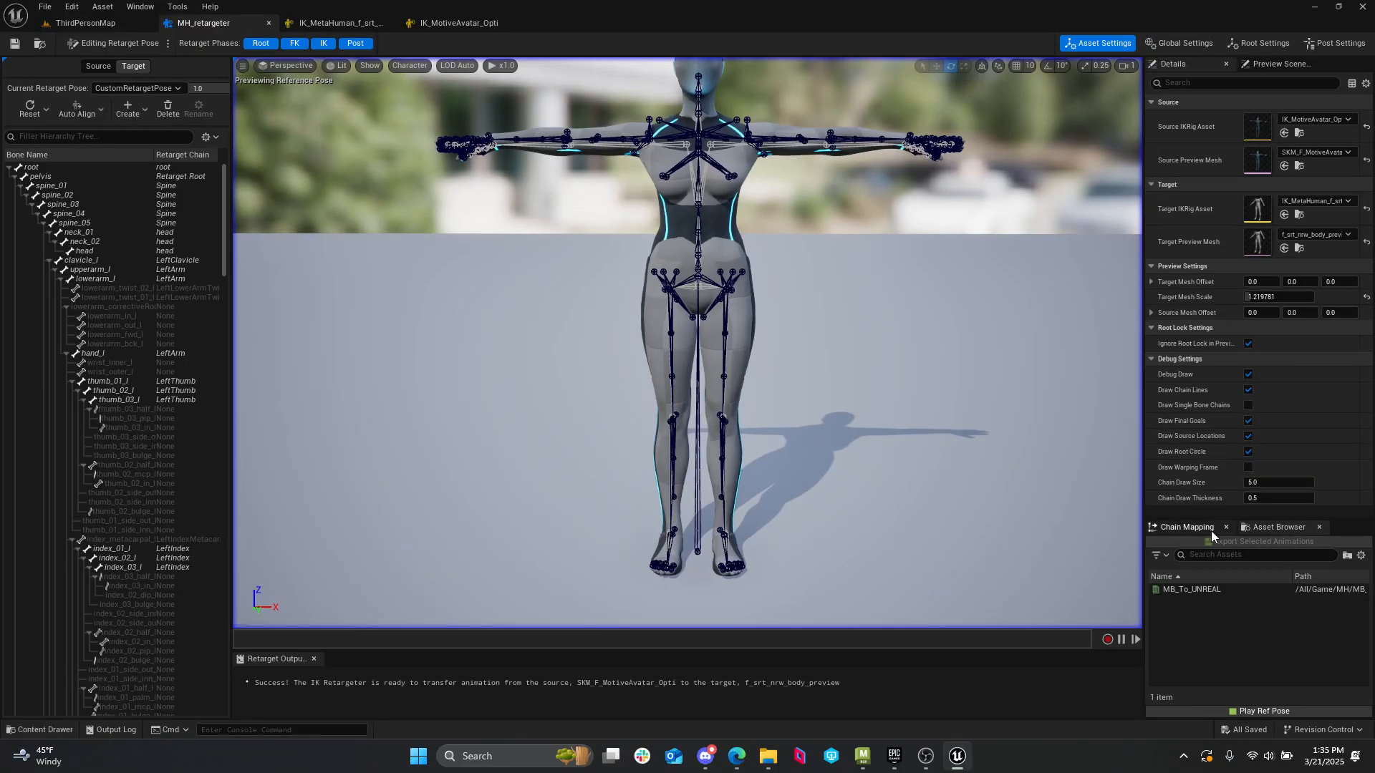
{"action": "left_click", "coordinate": [960, 408]}
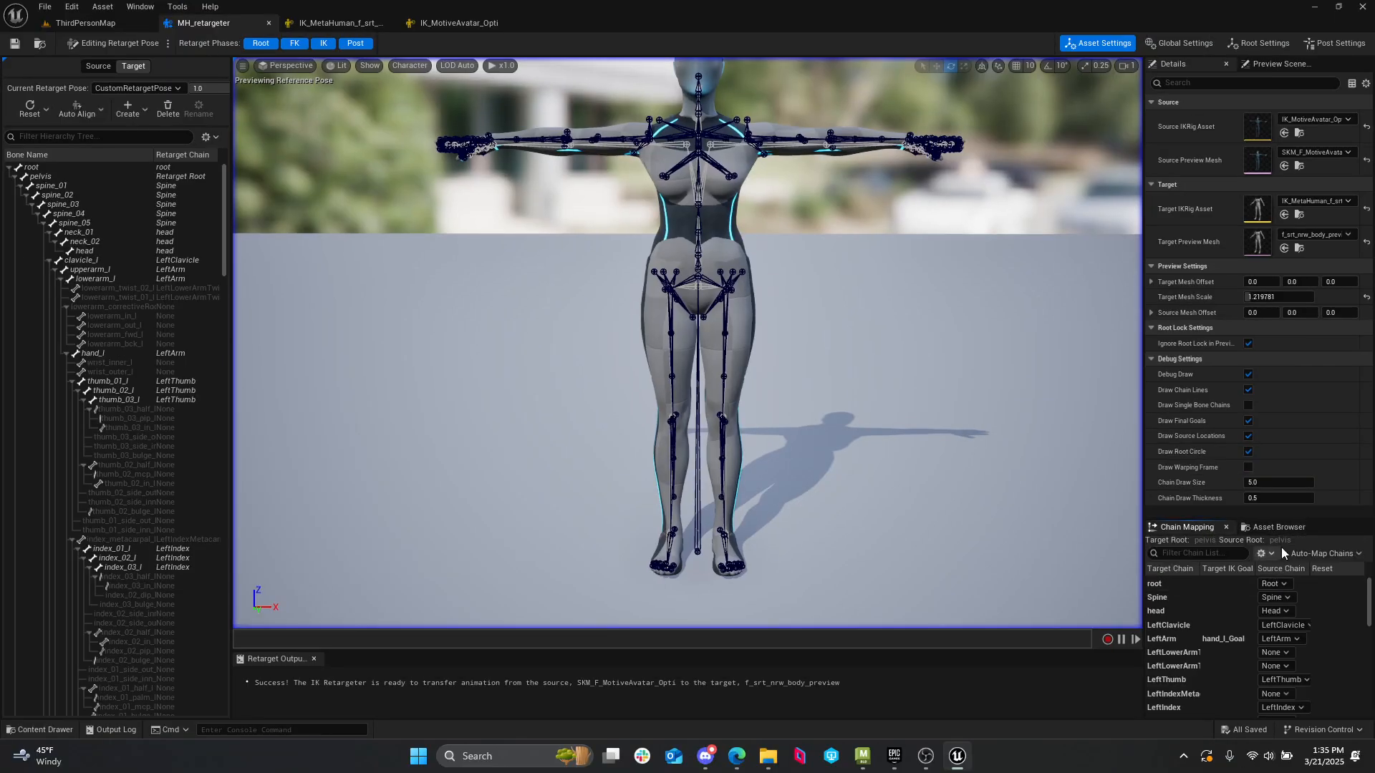
{"action": "left_click_drag", "start_coordinate": [1329, 518], "coordinate": [1330, 334]}
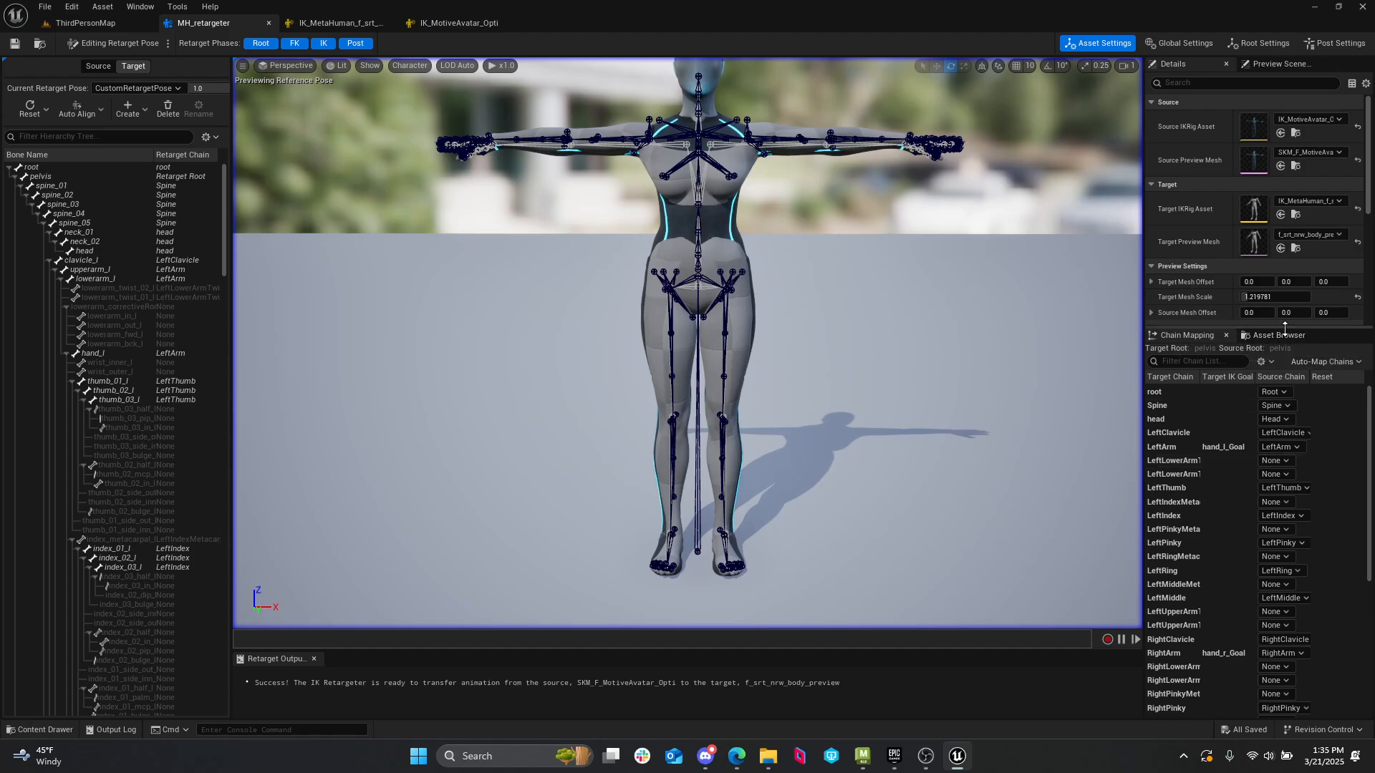
{"action": "left_click_drag", "start_coordinate": [1284, 329], "coordinate": [1292, 466]}
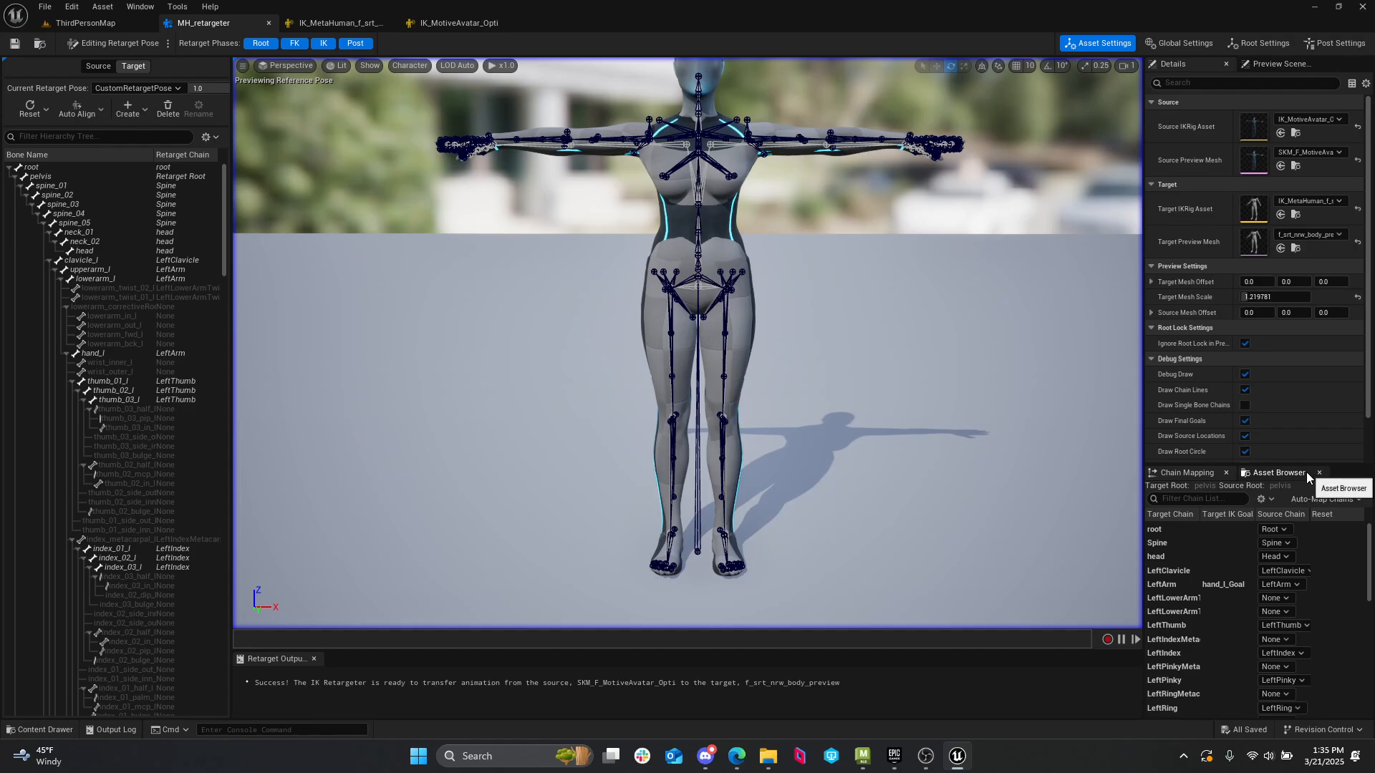
- Preview the MB_To_UNREAL animation sequence on the source avatar and the retargeted MetaHuman
{"action": "left_click", "coordinate": [1299, 472]}
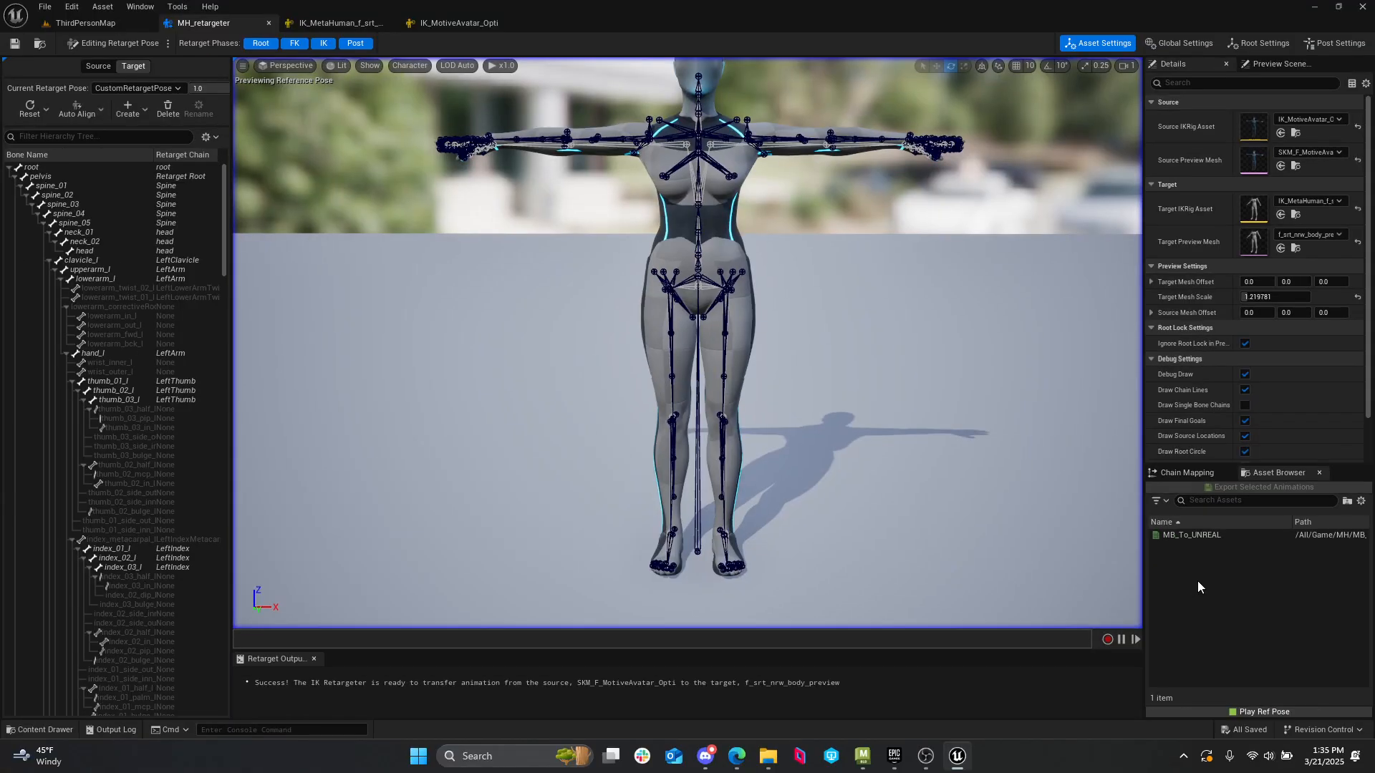
{"action": "mouse_move", "coordinate": [1227, 535]}
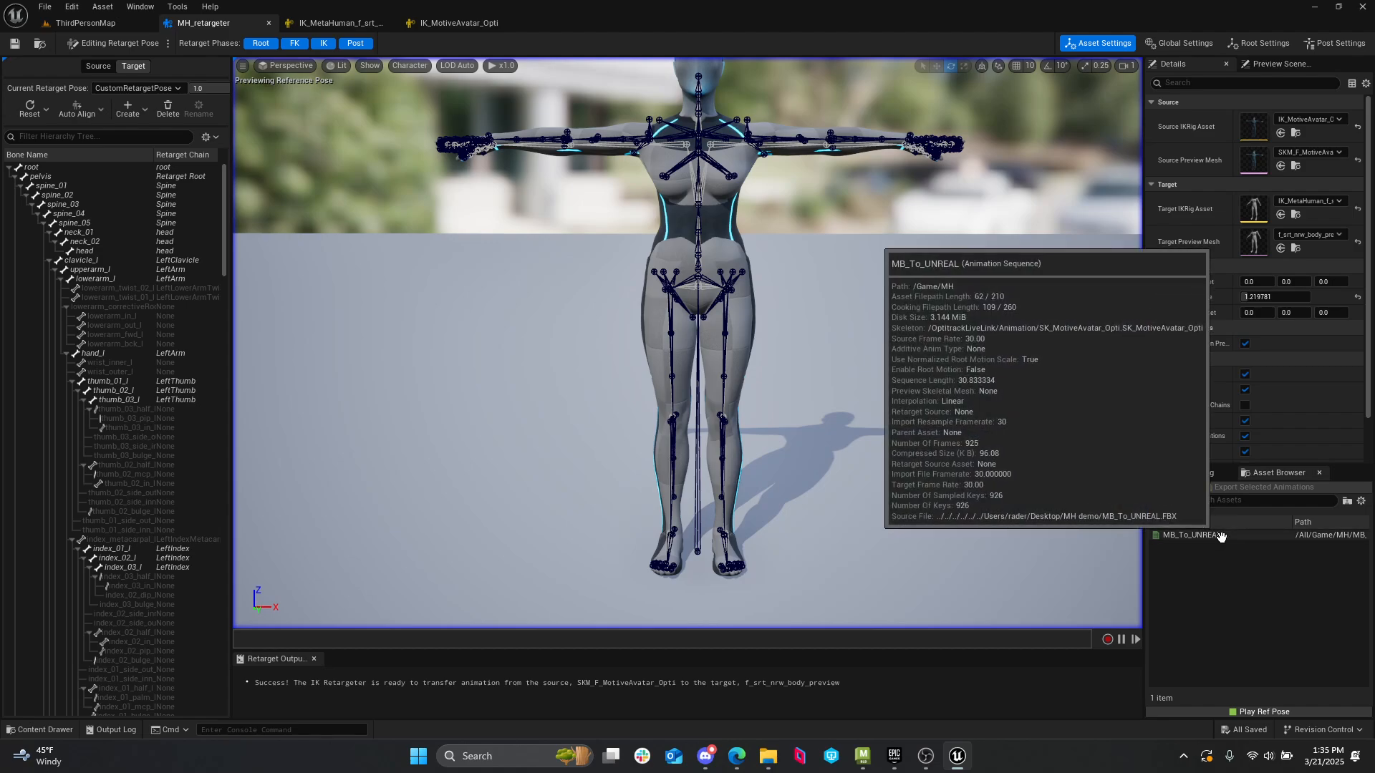
{"action": "double_click", "coordinate": [1227, 535]}
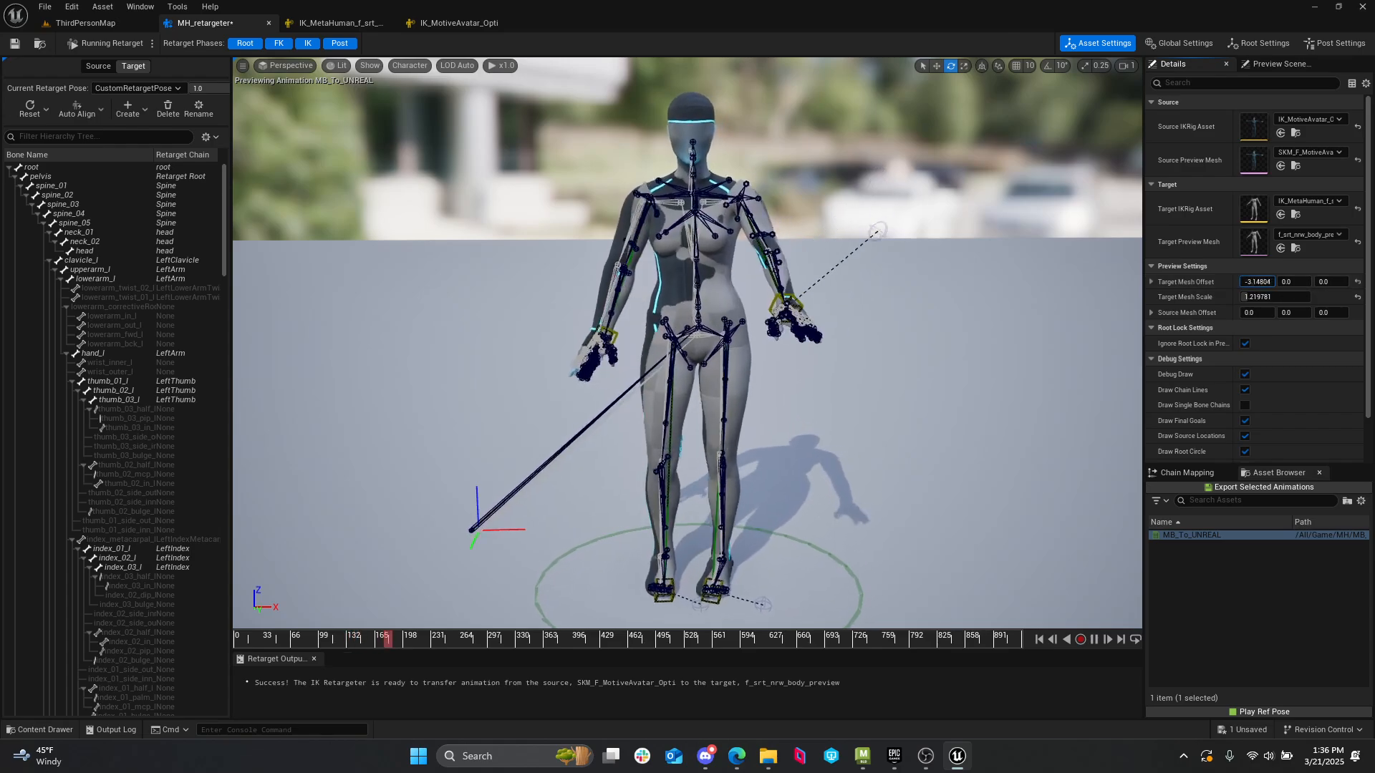
- Offset the target mesh to about -94.4 in X to compare the motion side by side, and reset it to 0
{"action": "left_click_drag", "start_coordinate": [1256, 281], "coordinate": [1215, 282]}
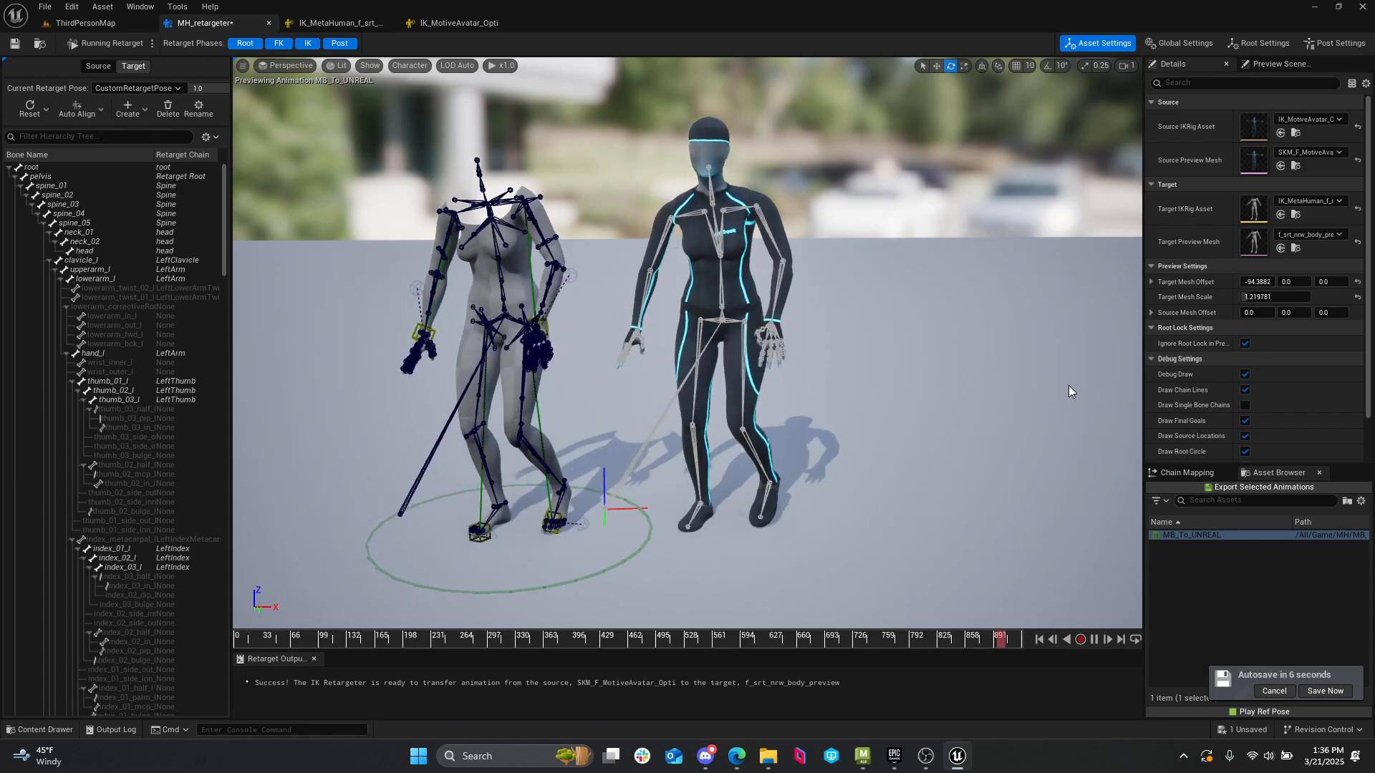
{"action": "left_click", "coordinate": [1258, 281]}
{"action": "type", "text": "0"}
{"action": "key", "text": "Return"}
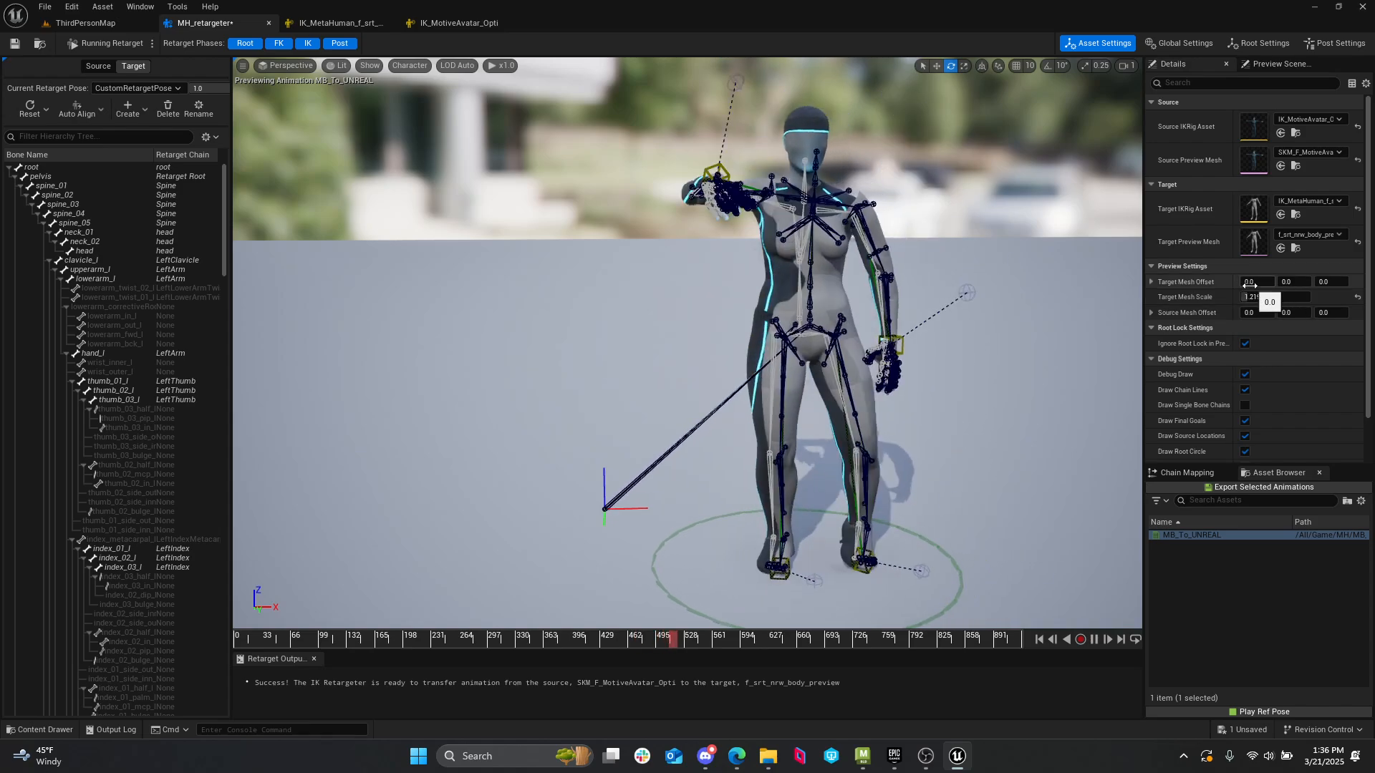
- Shift the target mesh offset slightly in negative X to compare it with the source, and reset it to 0
{"action": "left_click_drag", "start_coordinate": [1251, 283], "coordinate": [1225, 283]}
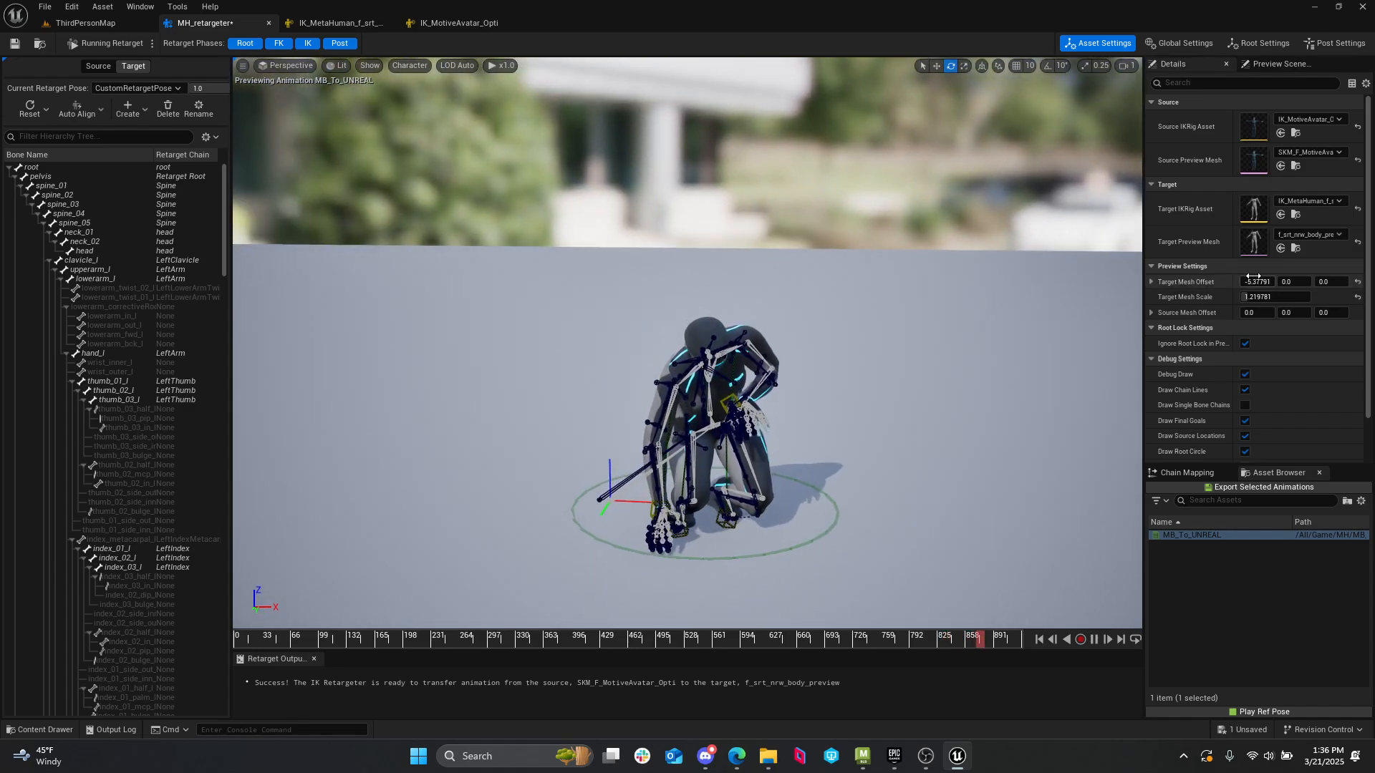
{"action": "type", "text": "0"}
{"action": "key", "text": "Return"}
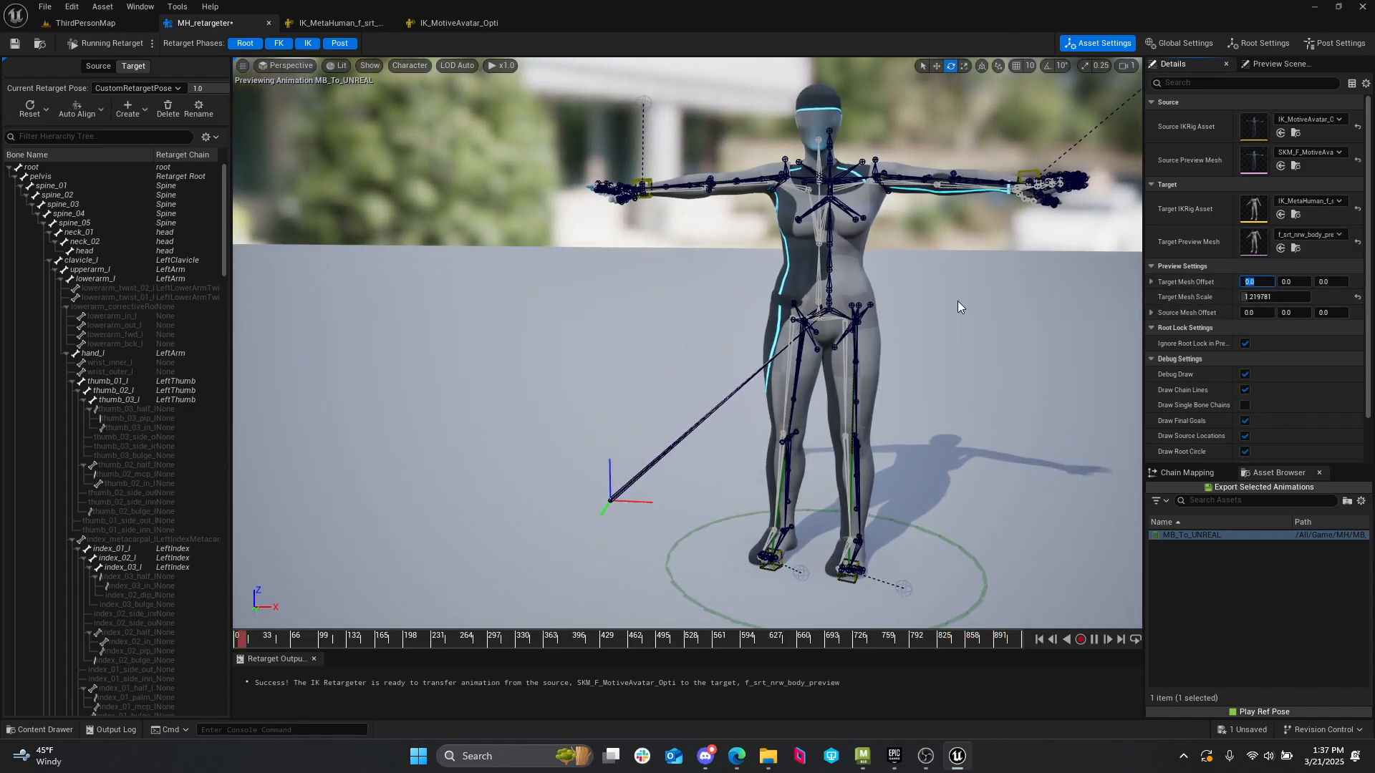
- Offset the target mesh to about -109.07 in X, beside the source avatar, and save the retargeter
{"action": "type", "text": "-117.38"}
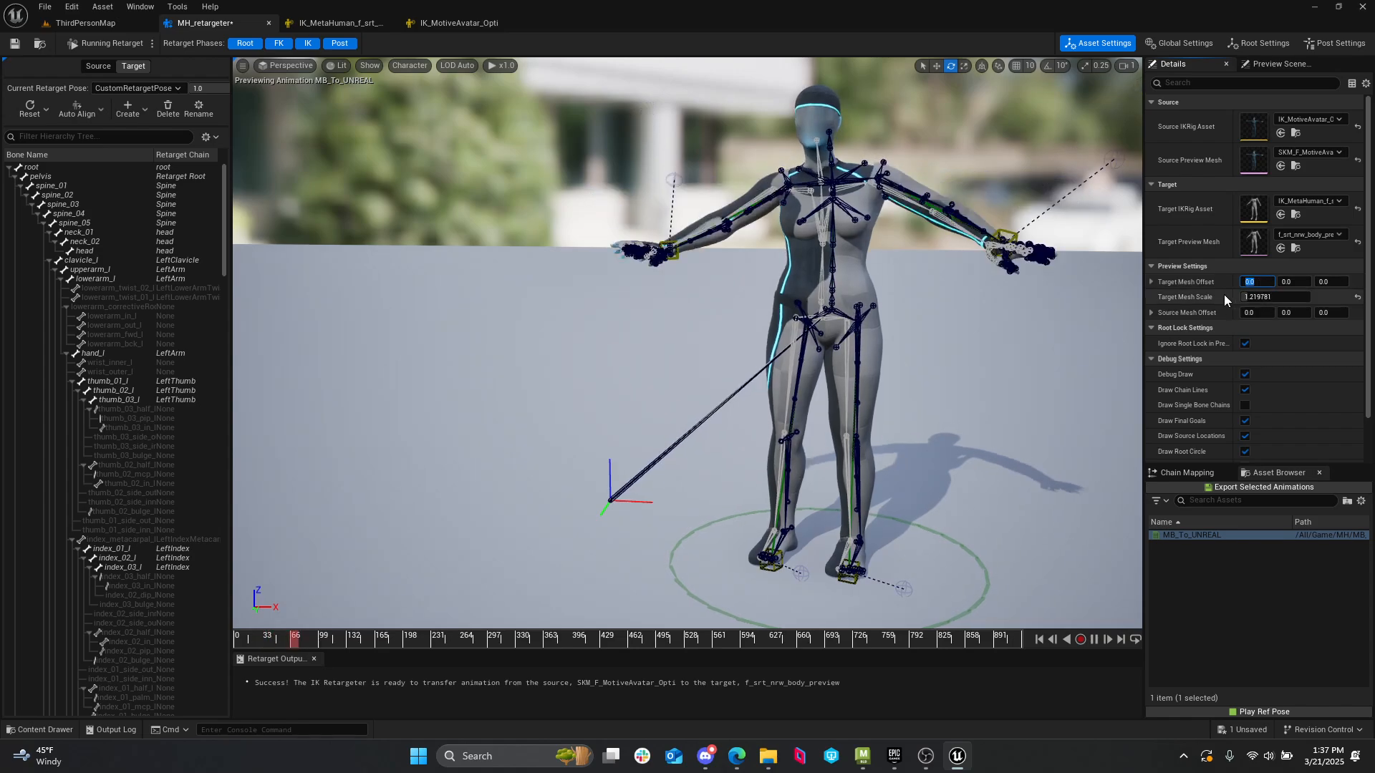
{"action": "key", "text": "Return"}
{"action": "left_click_drag", "start_coordinate": [1257, 281], "coordinate": [1271, 281]}
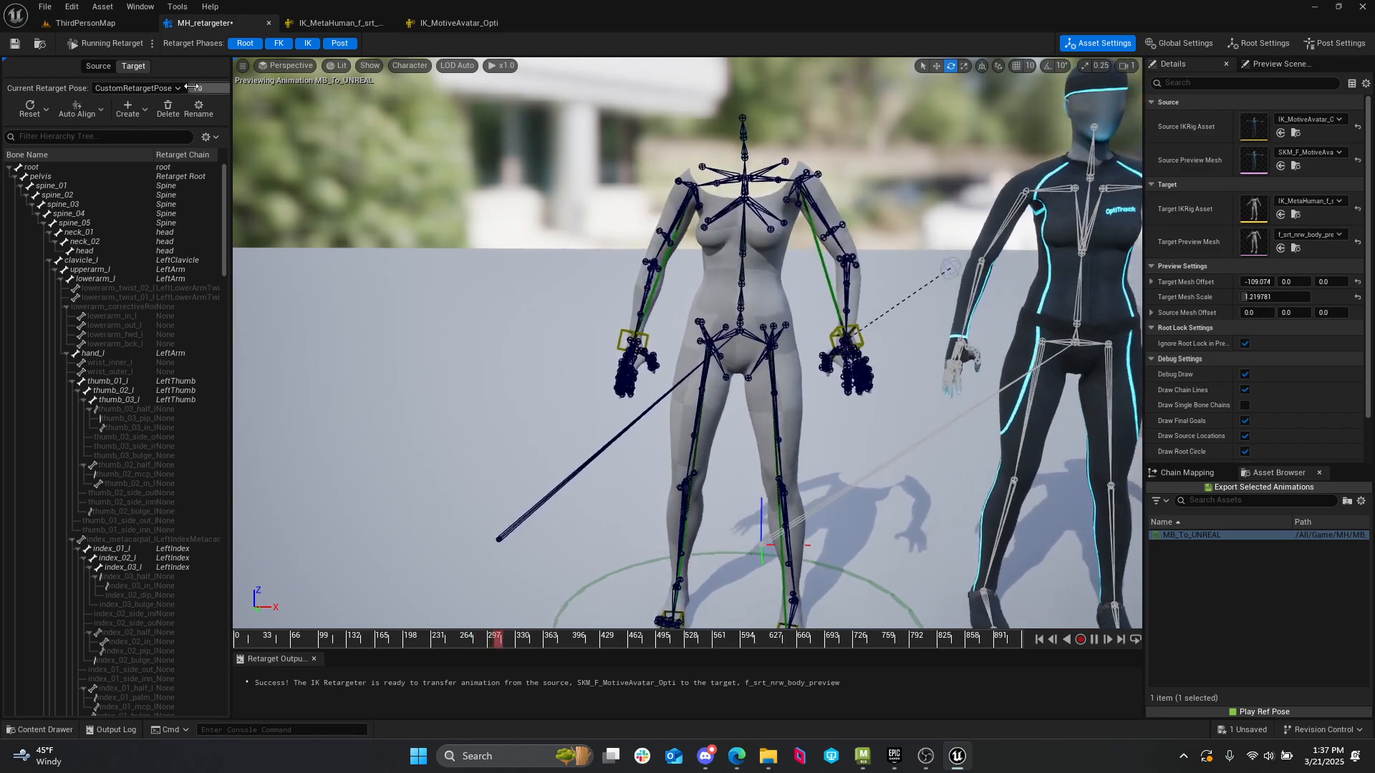
{"action": "key", "text": "ctrl+s"}
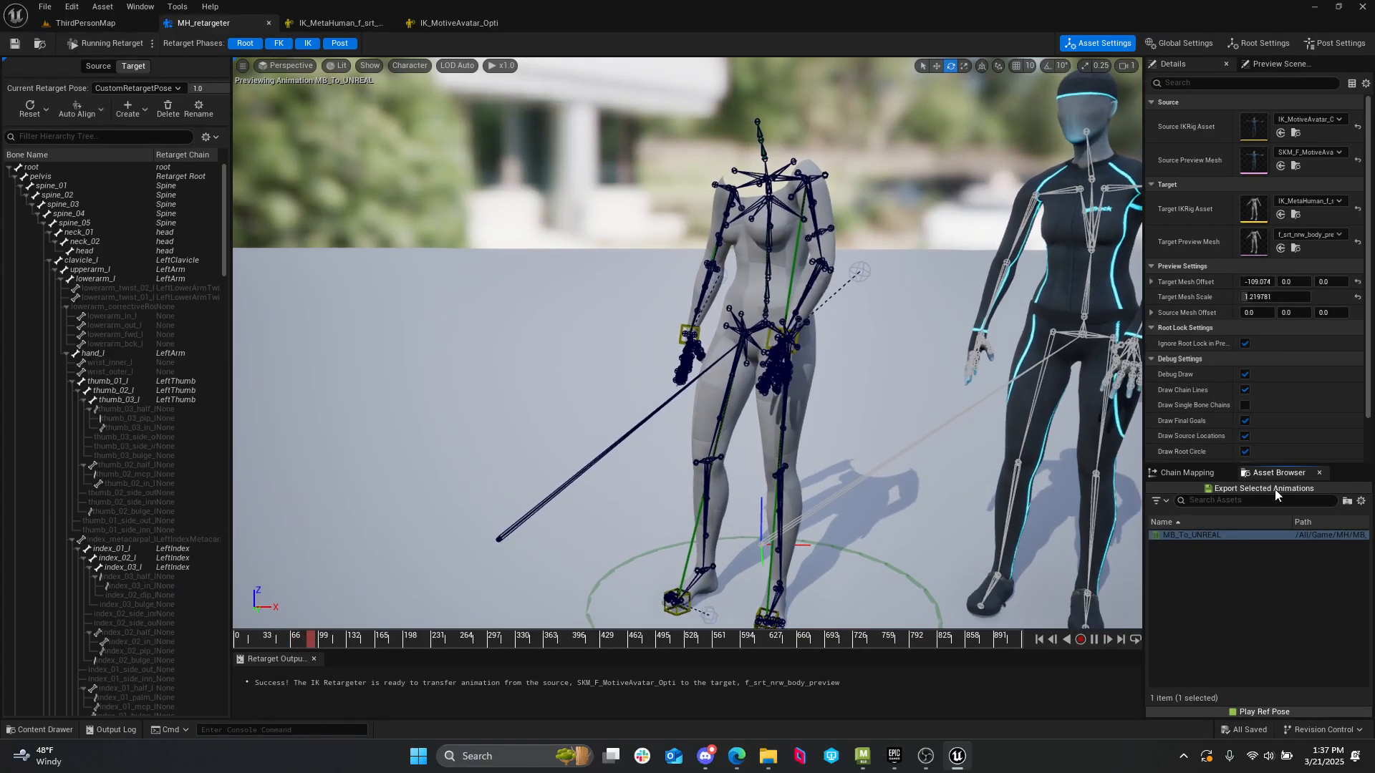
- Export the retargeted MB_To_UNREAL animation to the MH folder, keeping the default batch export options
{"action": "left_click", "coordinate": [1273, 489]}
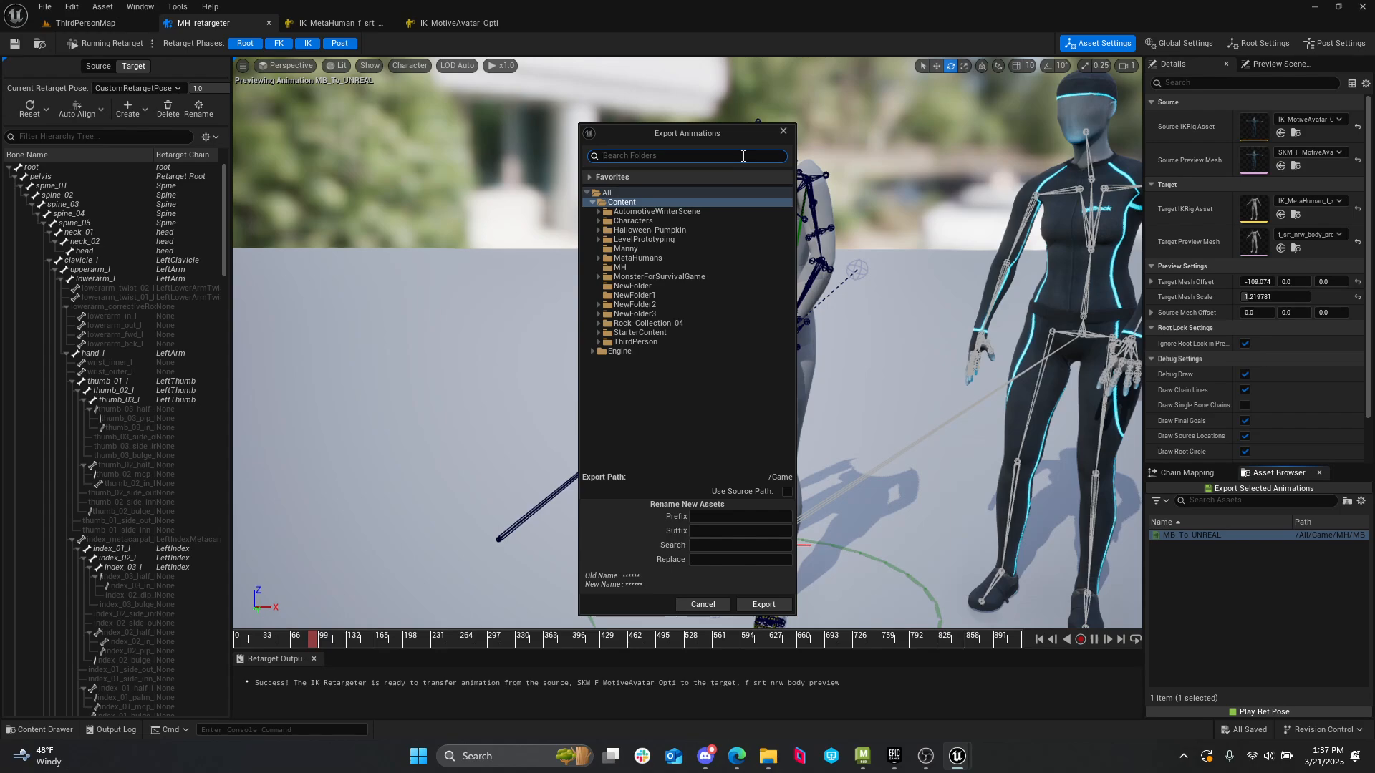
{"action": "left_click", "coordinate": [638, 268]}
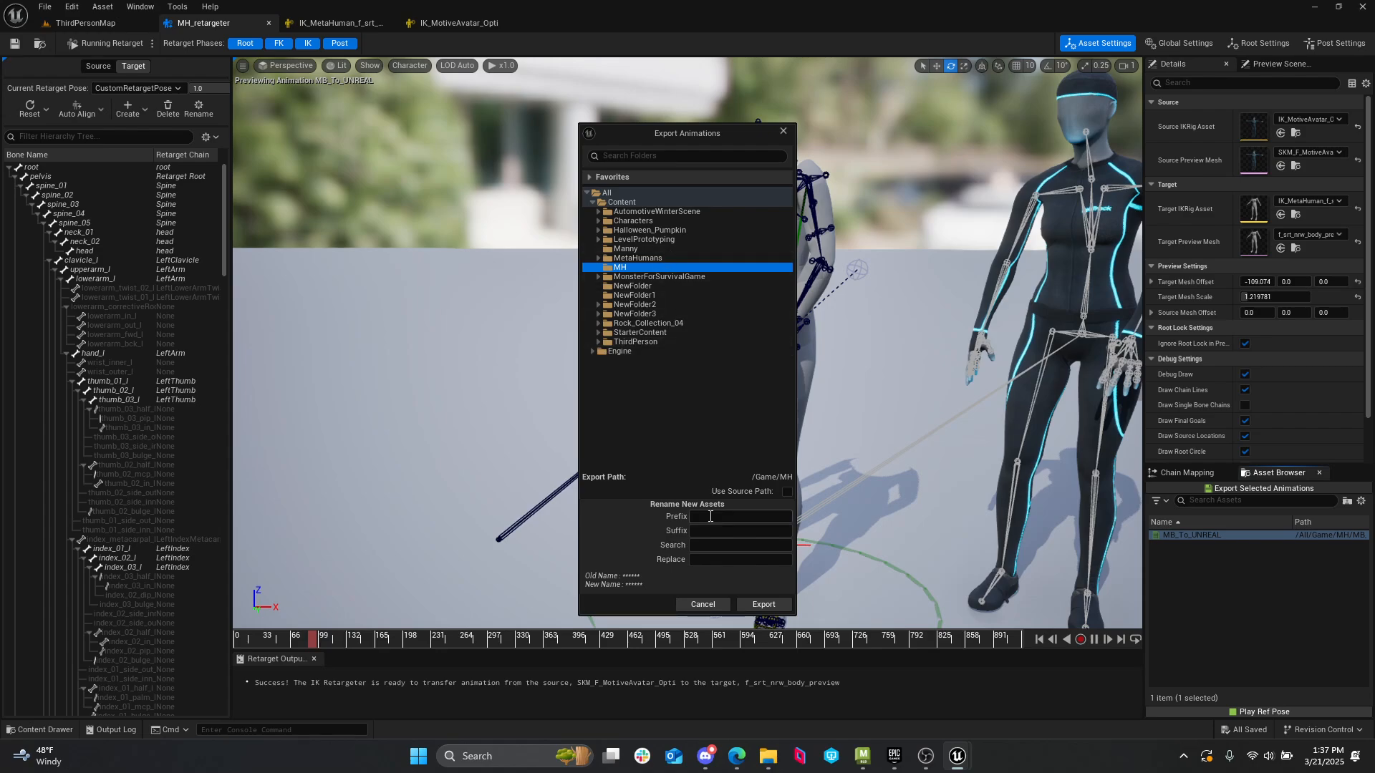
{"action": "left_click", "coordinate": [762, 605]}
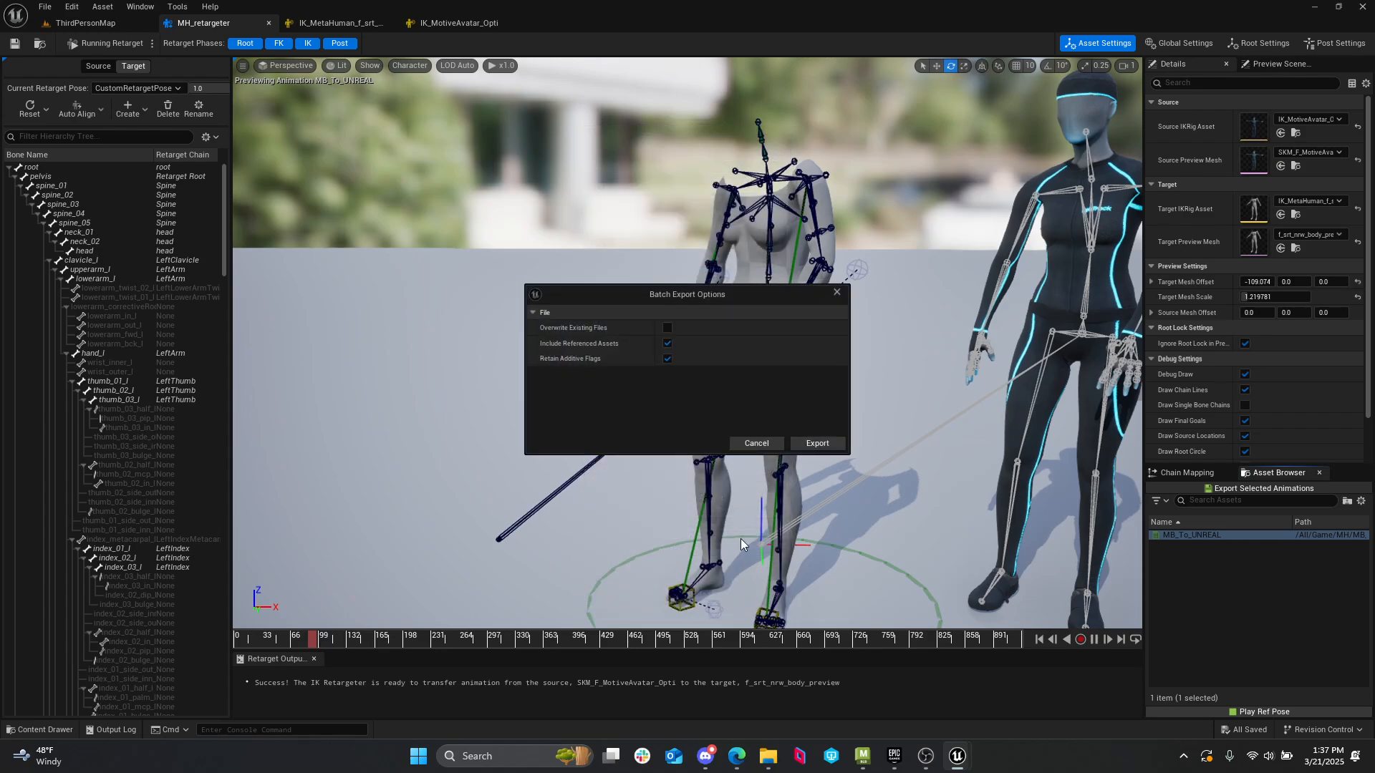
{"action": "left_click", "coordinate": [809, 444]}
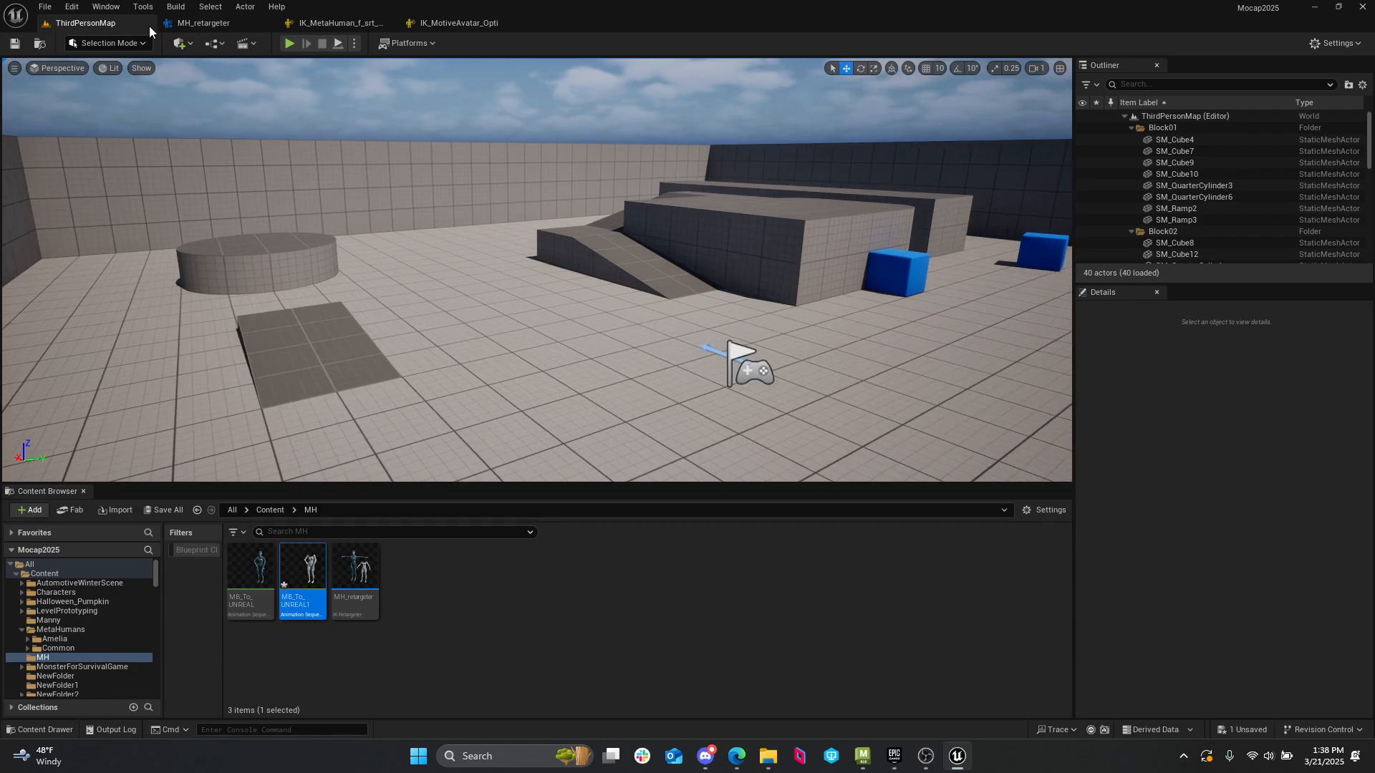
- Open the recent level MetahumanDemo and frame the MetaHuman's upper body
{"action": "left_click", "coordinate": [48, 8]}
{"action": "mouse_move", "coordinate": [160, 92]}
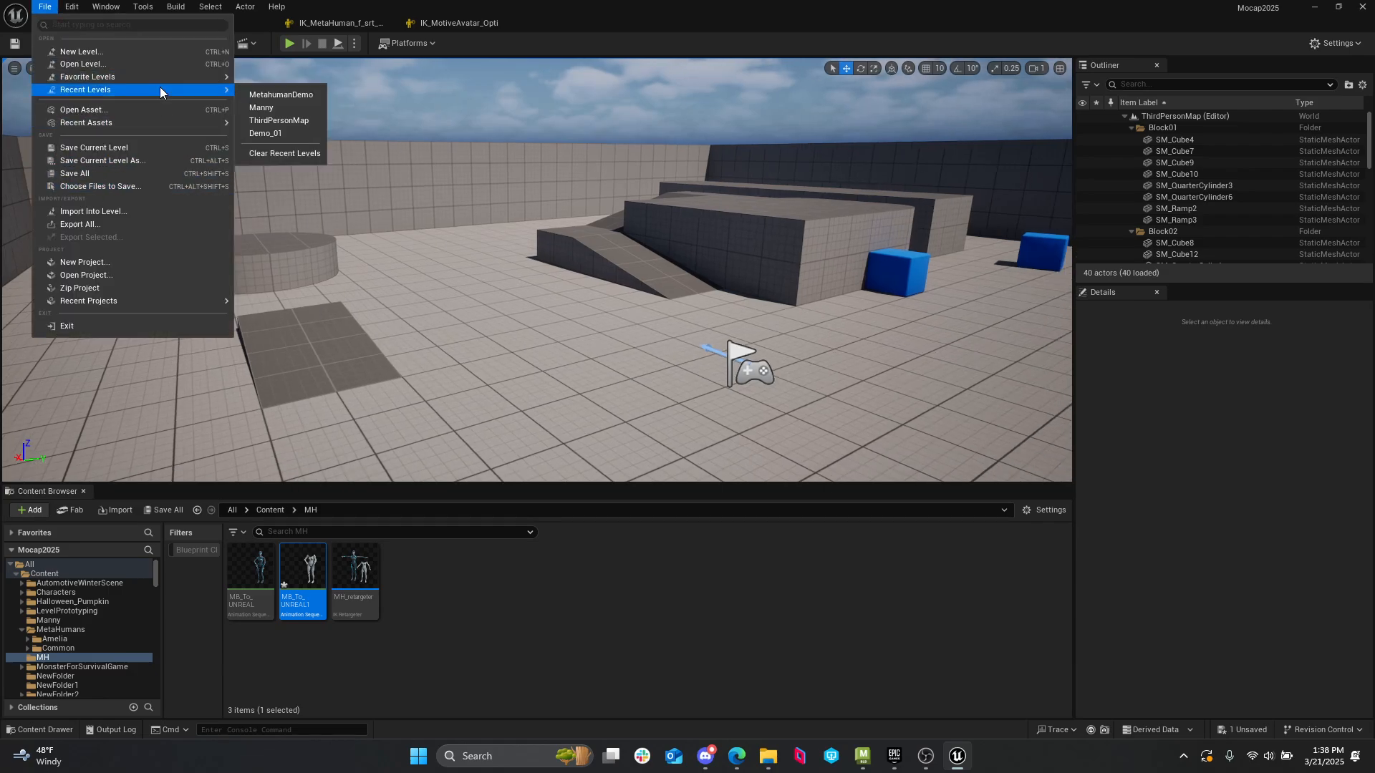
{"action": "left_click", "coordinate": [269, 96]}
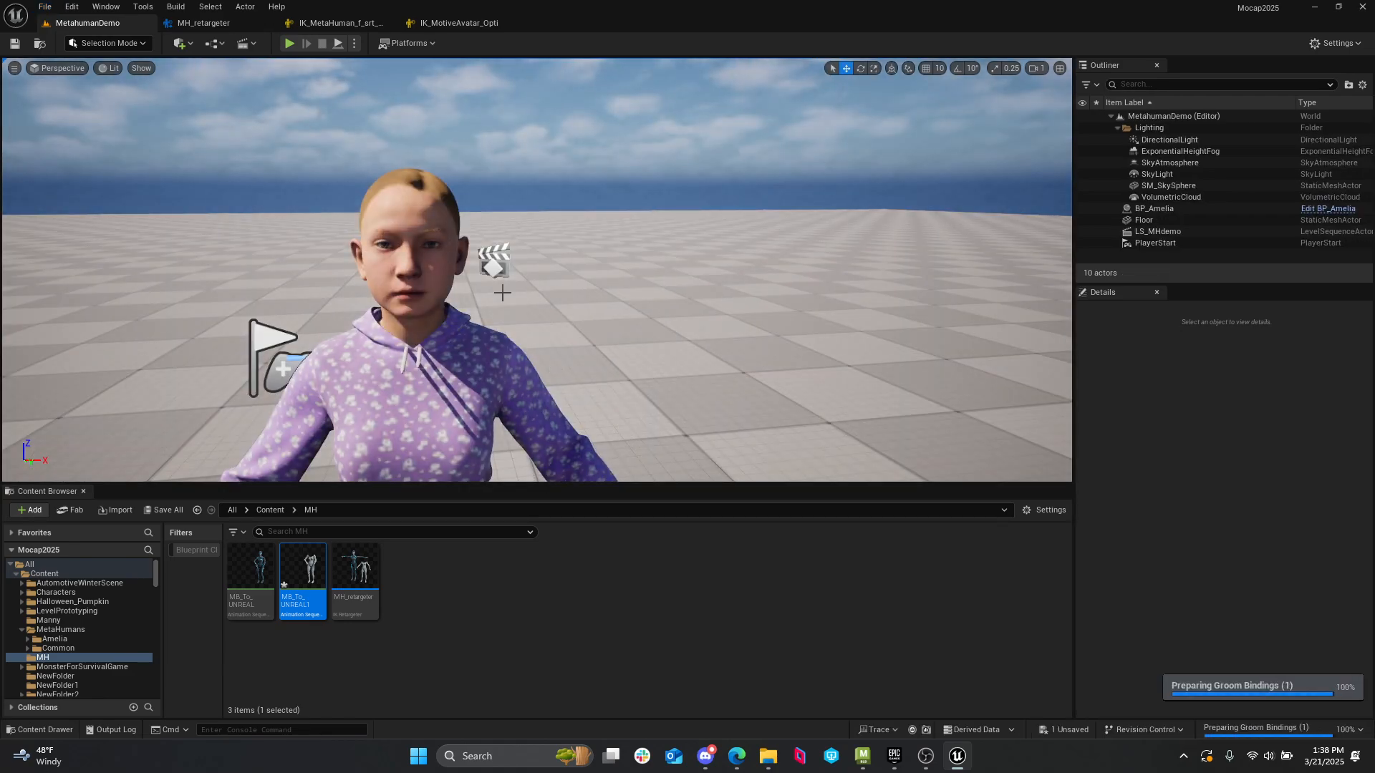
{"action": "mouse_move", "coordinate": [500, 292]}
{"action": "left_mouse_down"}
{"action": "mouse_move", "coordinate": [494, 387]}
{"action": "mouse_move", "coordinate": [494, 282]}
{"action": "left_mouse_up"}
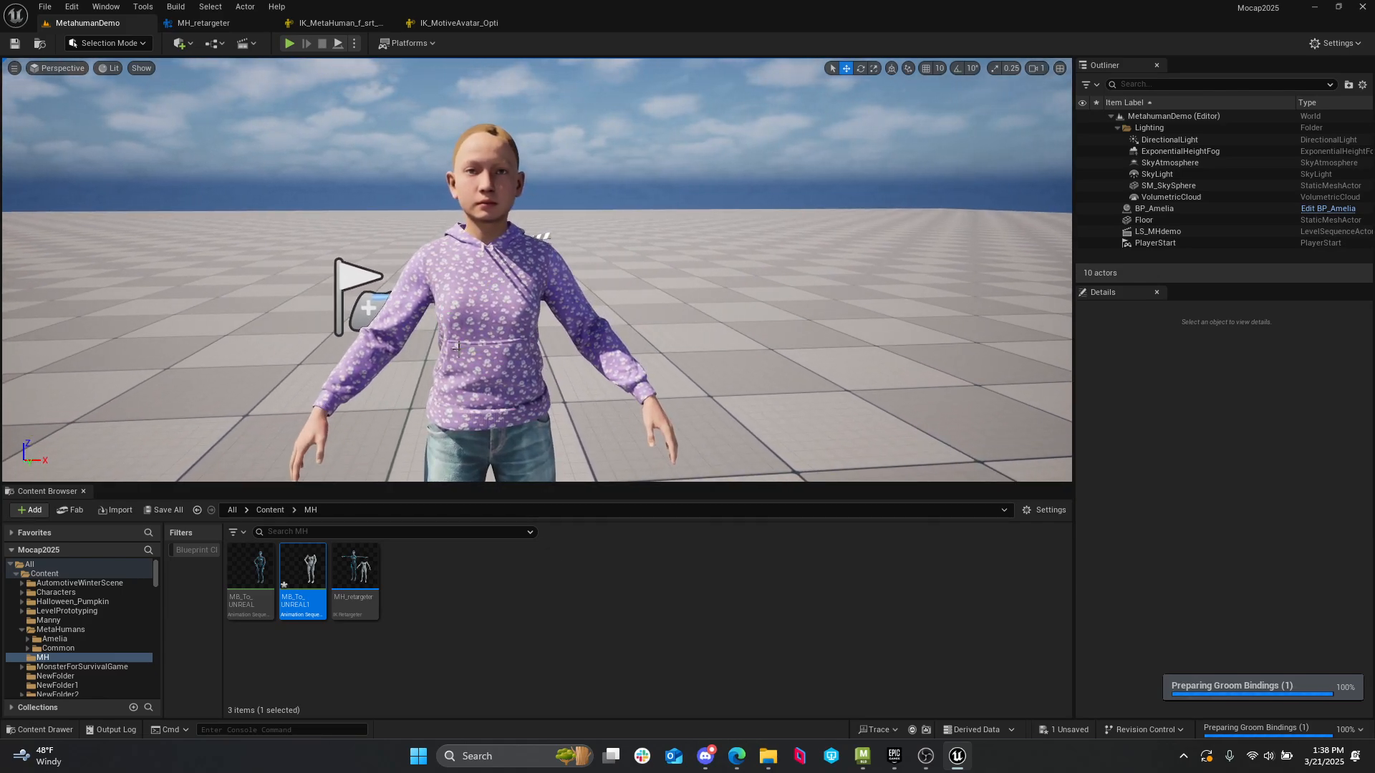
- Open the exported MB_To_UNREAL1 animation and preview it alongside the MetaHuman's upper-arm and thumb animations
{"action": "double_click", "coordinate": [310, 569]}
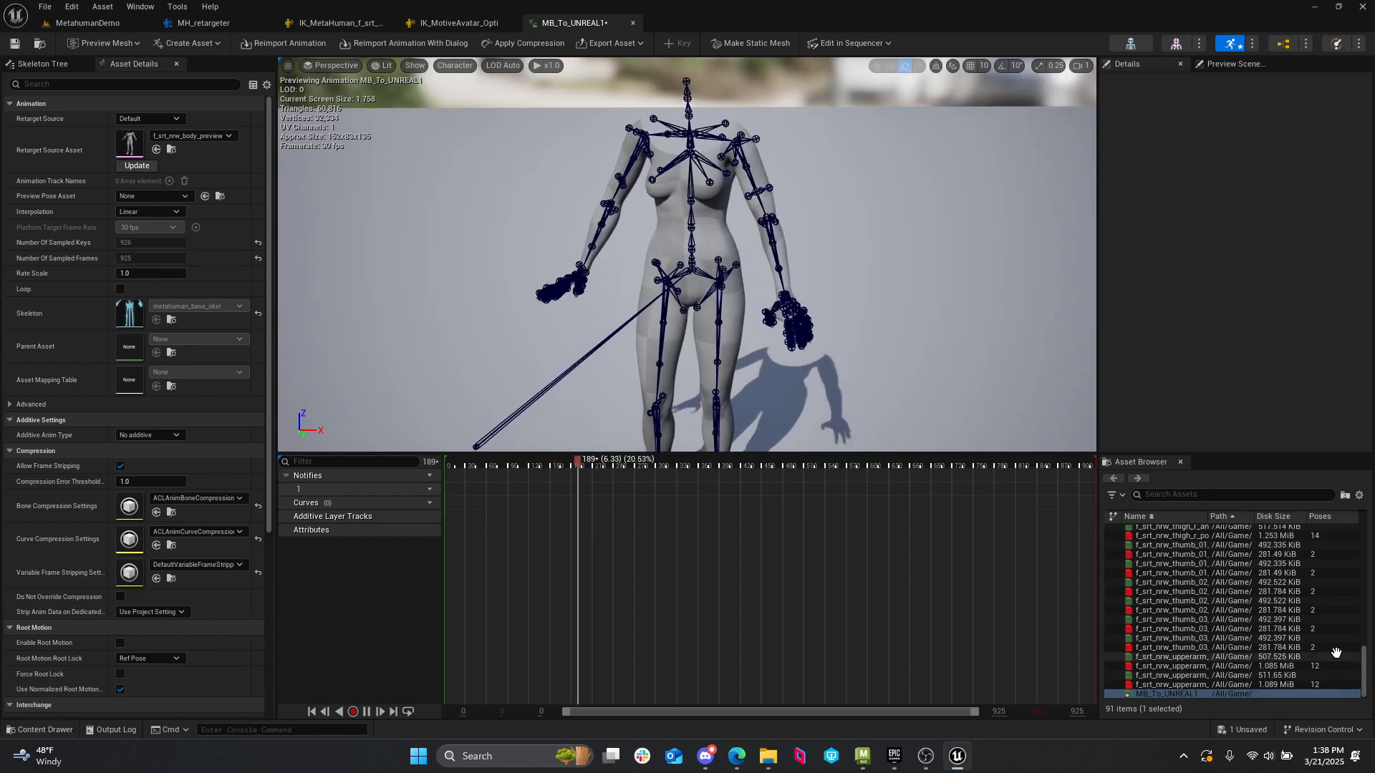
{"action": "scroll", "coordinate": [1337, 653], "scroll_direction": "up", "scroll_amount": 3}
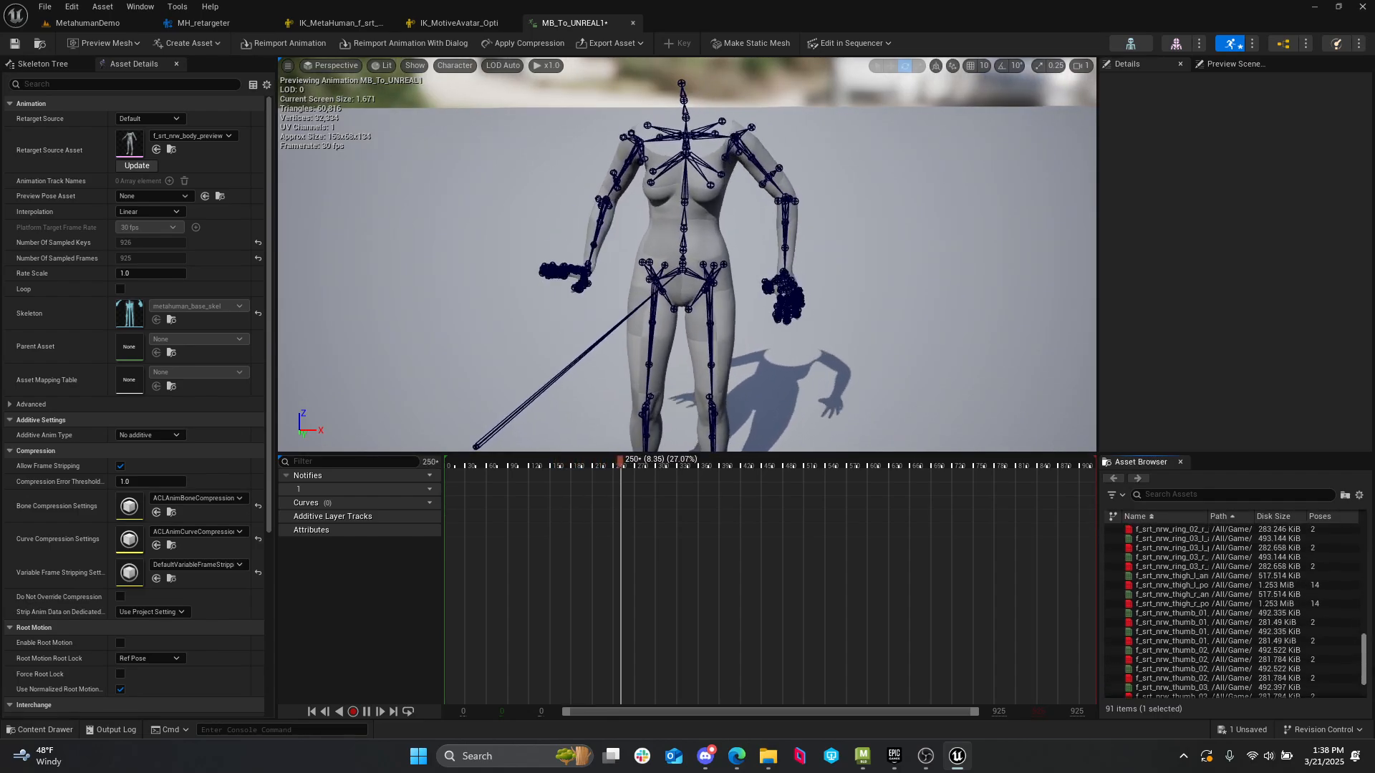
{"action": "scroll", "coordinate": [1232, 612], "scroll_direction": "down", "scroll_amount": 3}
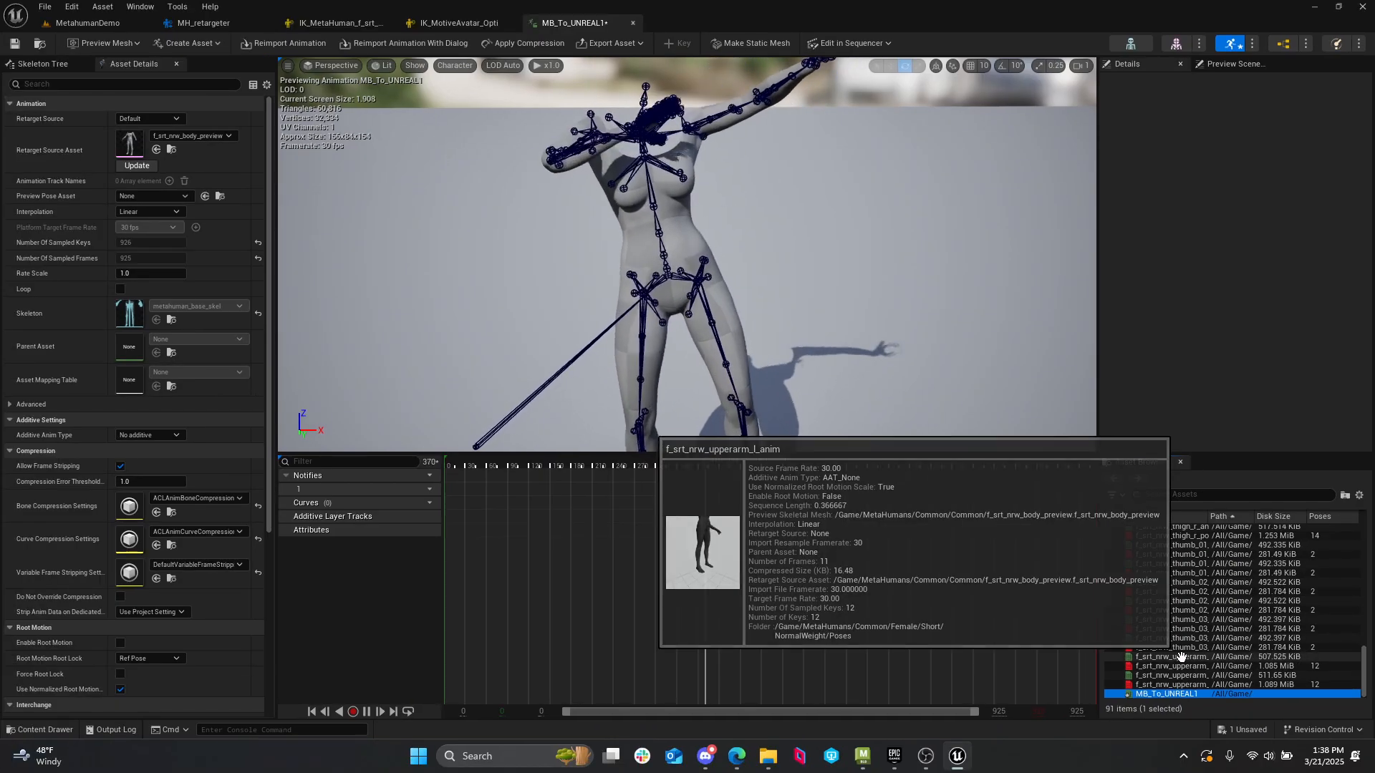
{"action": "left_click", "coordinate": [1182, 657]}
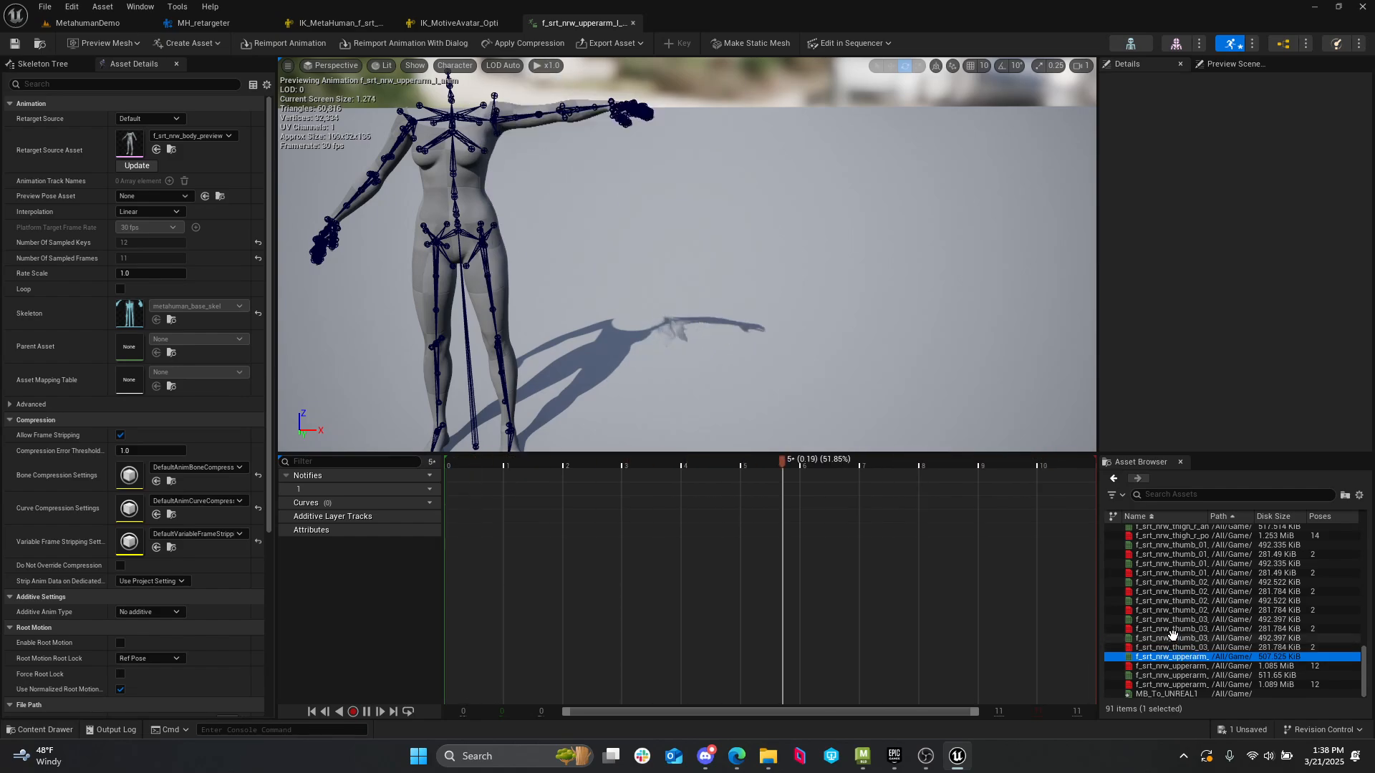
{"action": "left_click", "coordinate": [1176, 620]}
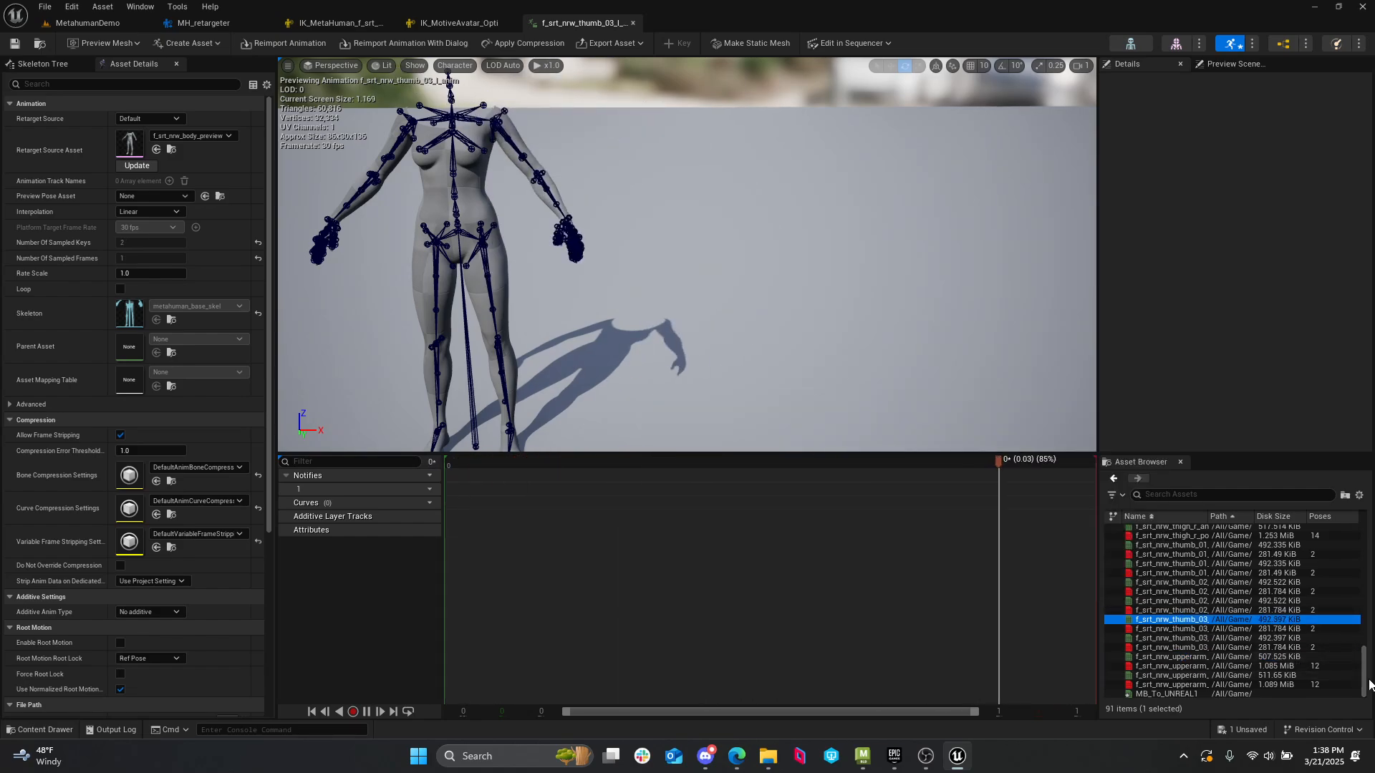
{"action": "mouse_move", "coordinate": [1364, 681]}
{"action": "left_mouse_down"}
{"action": "mouse_move", "coordinate": [1364, 536]}
{"action": "mouse_move", "coordinate": [1368, 673]}
{"action": "left_mouse_up"}
{"action": "left_click", "coordinate": [1175, 693]}
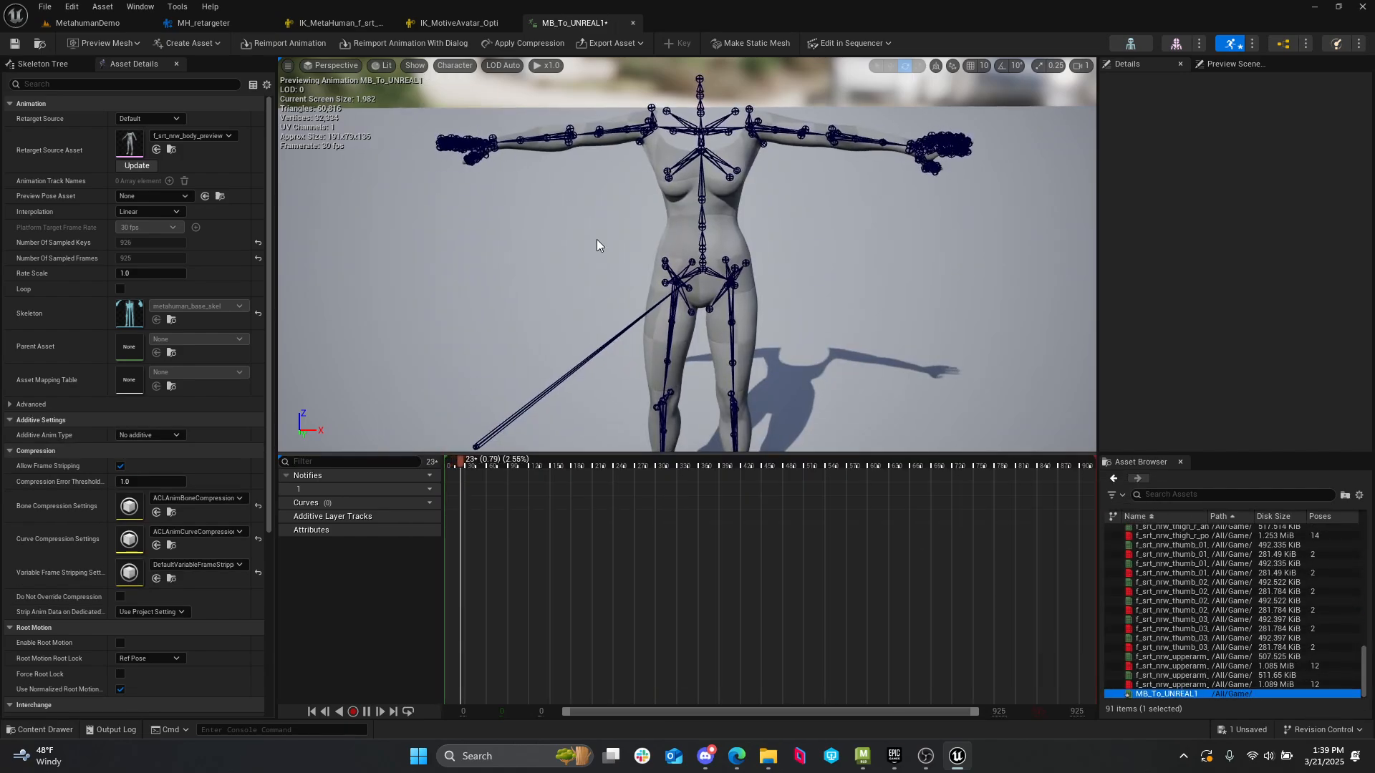
- Save the MB_To_UNREAL1 animation, close its editor and return to the MetahumanDemo level
{"action": "left_click", "coordinate": [15, 43]}
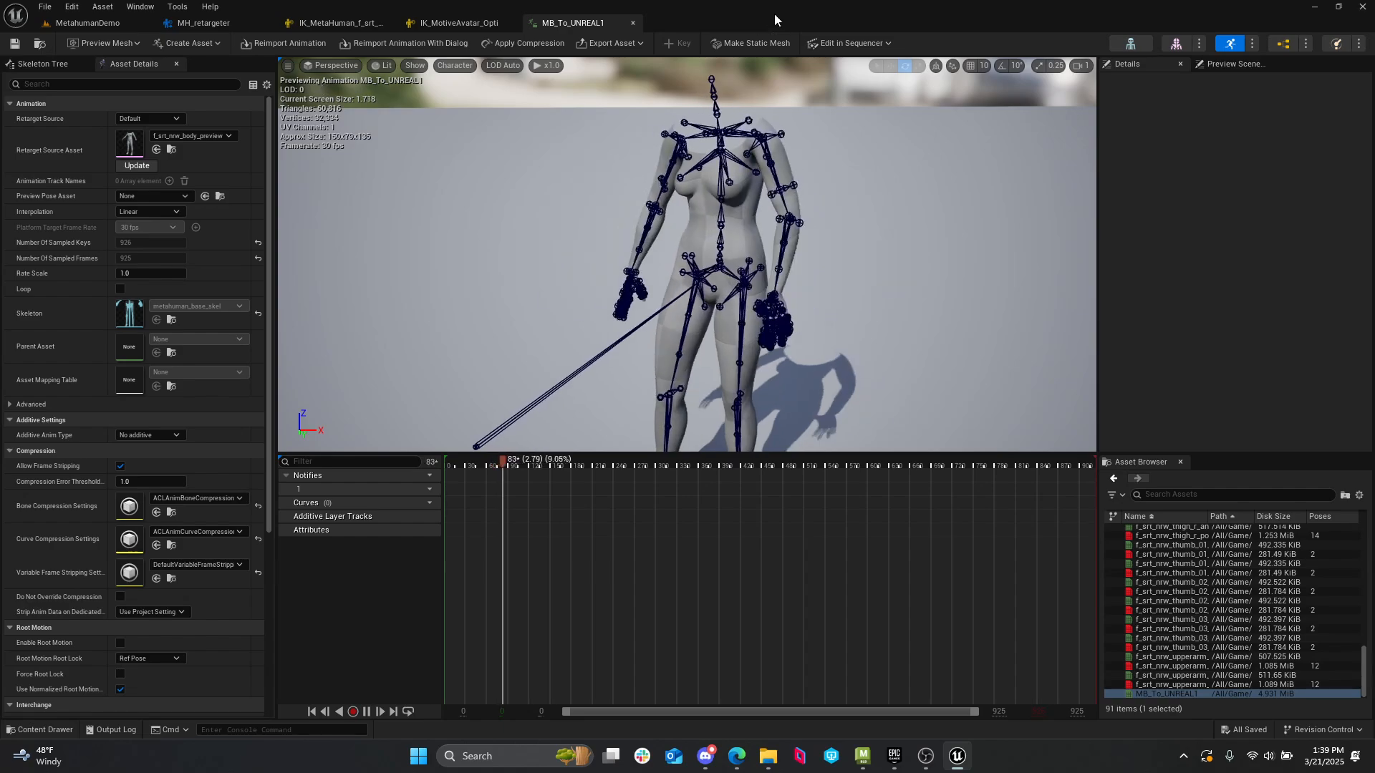
{"action": "left_click", "coordinate": [633, 23]}
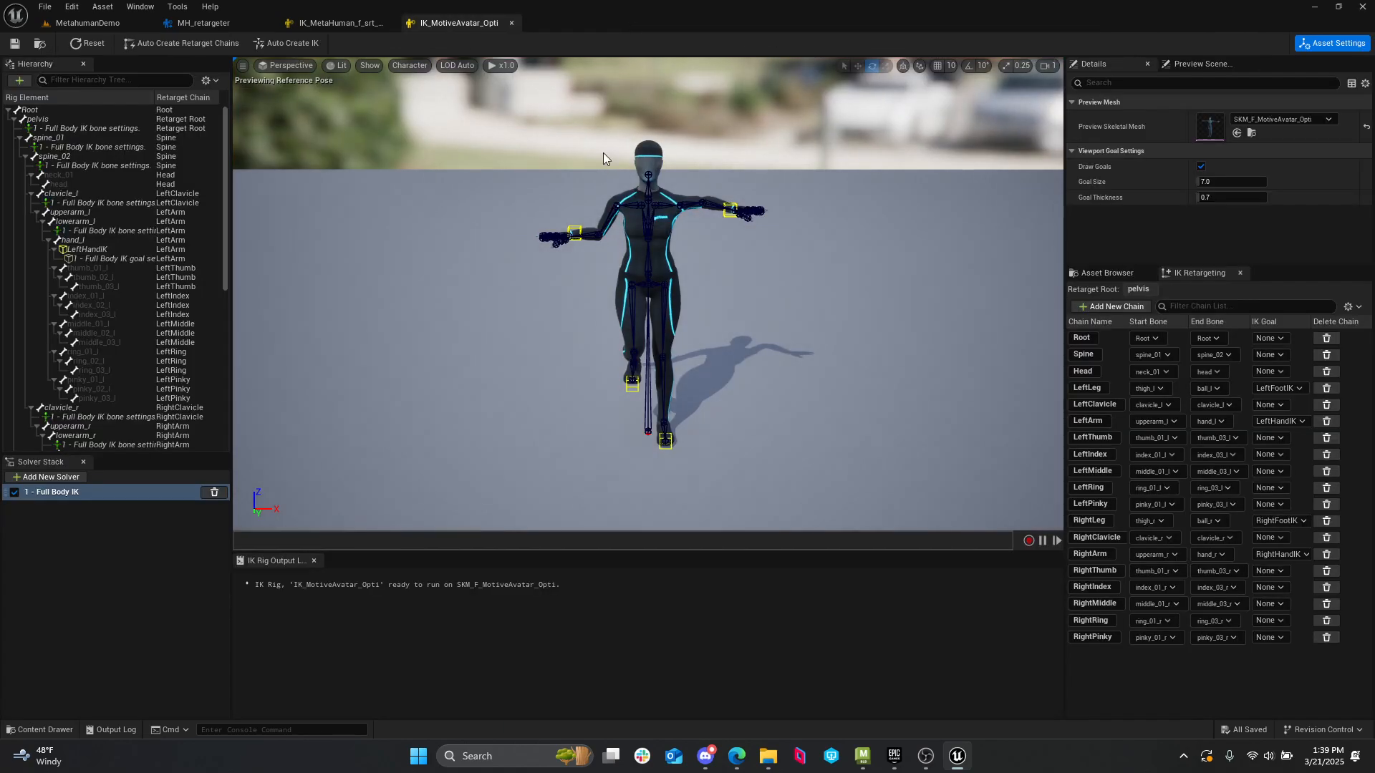
{"action": "left_click", "coordinate": [127, 27]}
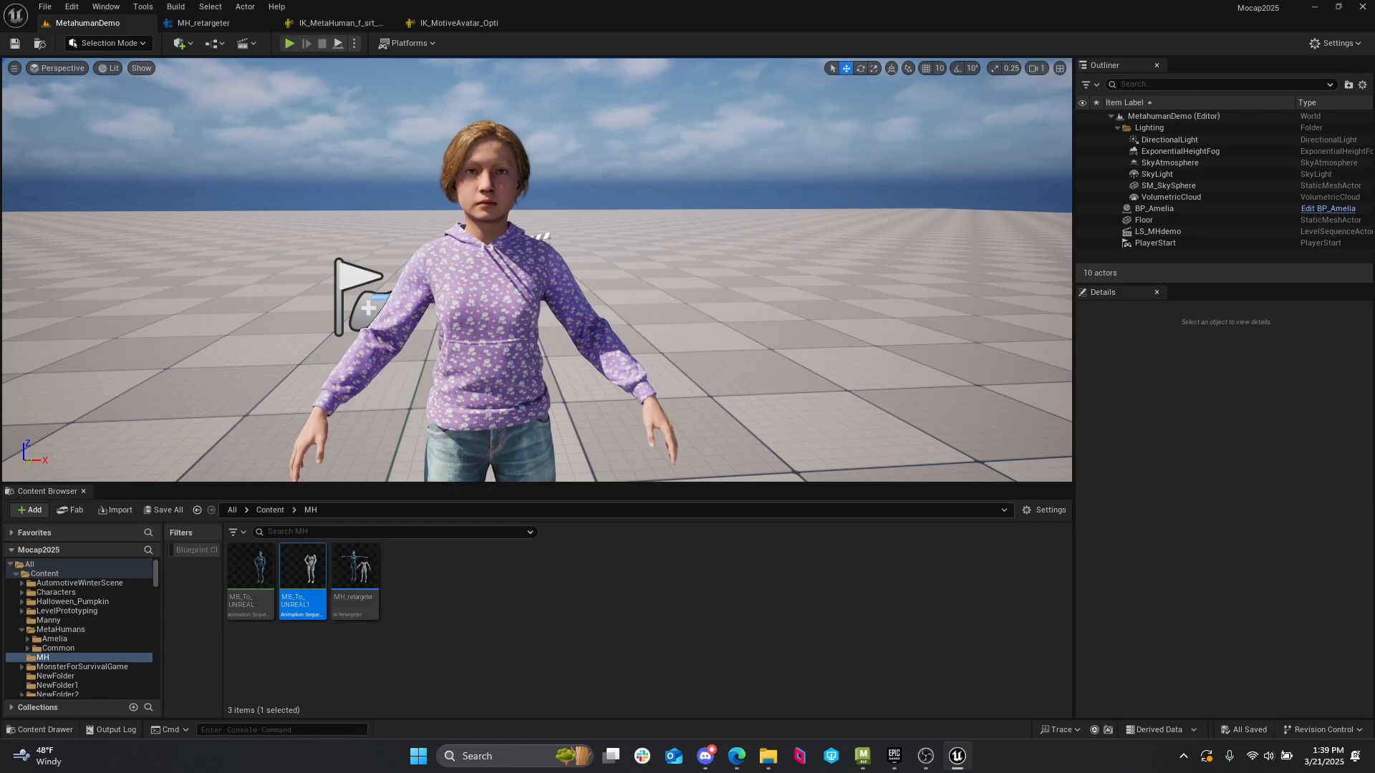
- Inspect the BP_Amelia MetaHuman and the details of its Body component in the level
{"action": "mouse_move", "coordinate": [734, 292]}
{"action": "right_mouse_down"}
{"action": "mouse_move", "coordinate": [656, 292]}
{"action": "mouse_move", "coordinate": [735, 292]}
{"action": "right_mouse_up"}
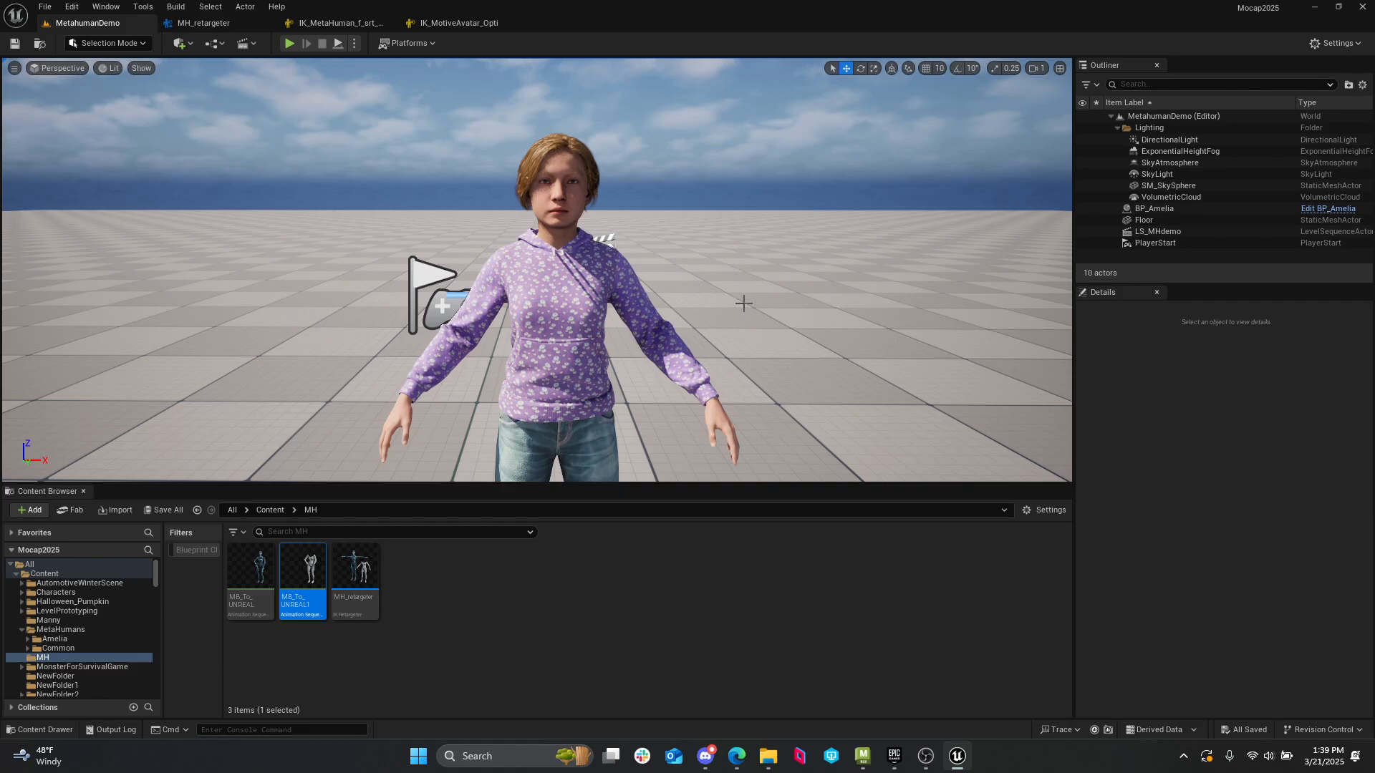
{"action": "left_click", "coordinate": [579, 309]}
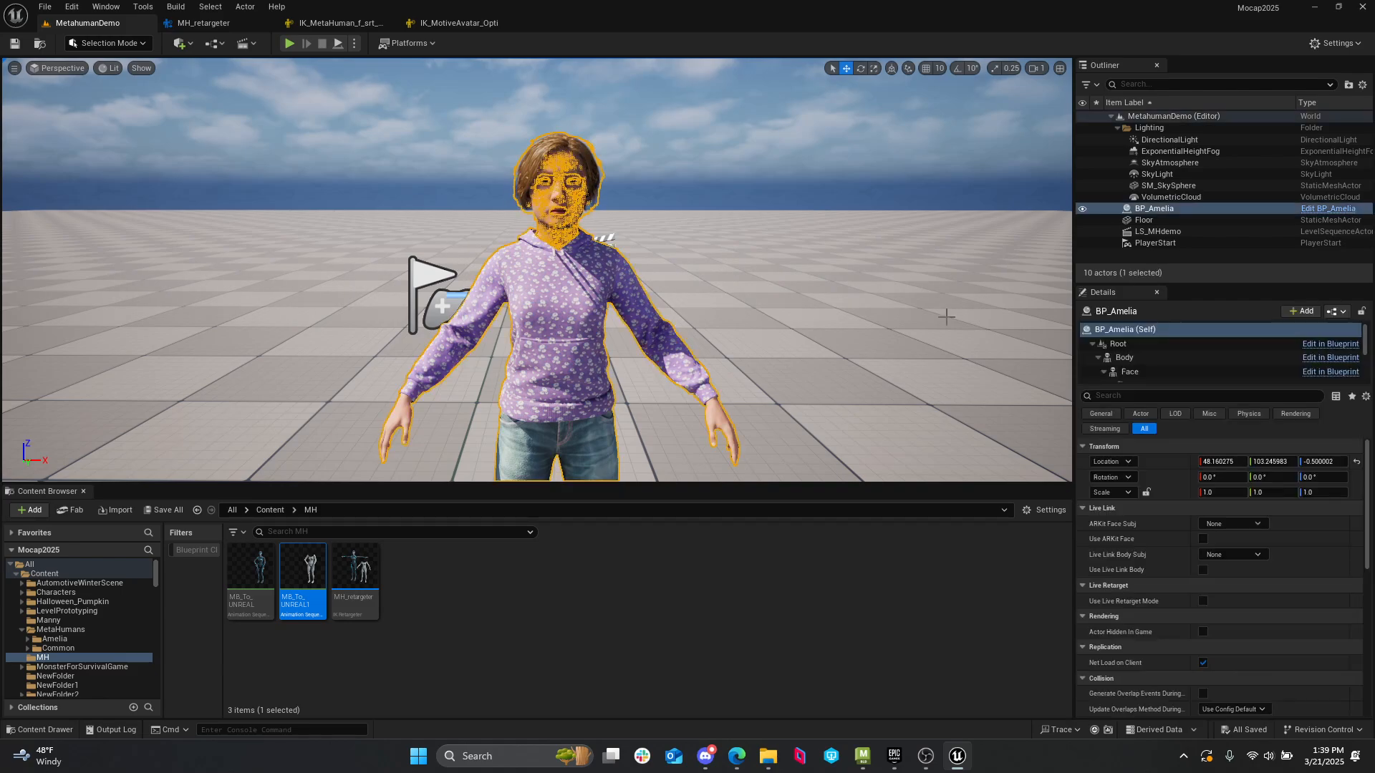
{"action": "left_click", "coordinate": [1177, 358]}
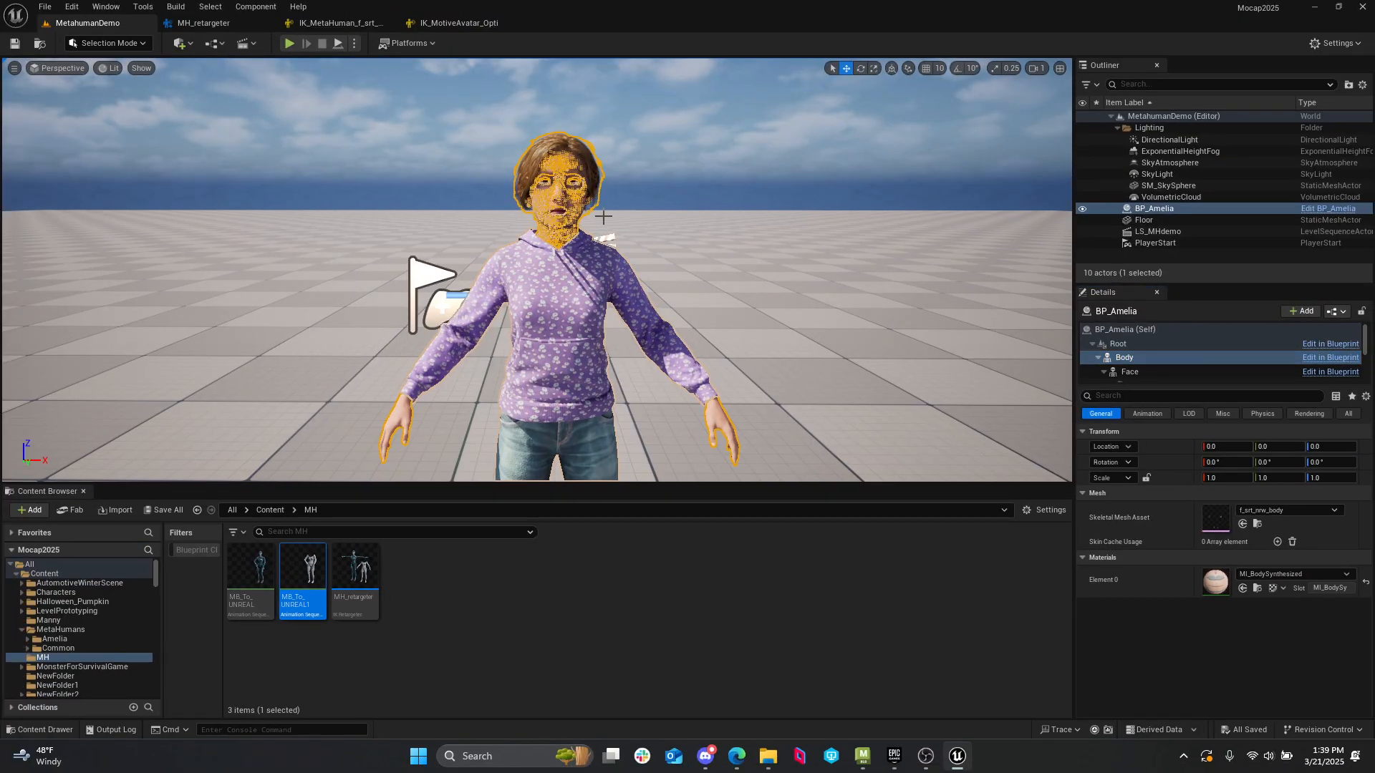
{"action": "left_click", "coordinate": [603, 217]}
- Add a new level sequence to the level and save it as LS_MHAnimation in the Content folder
{"action": "left_click", "coordinate": [244, 43]}
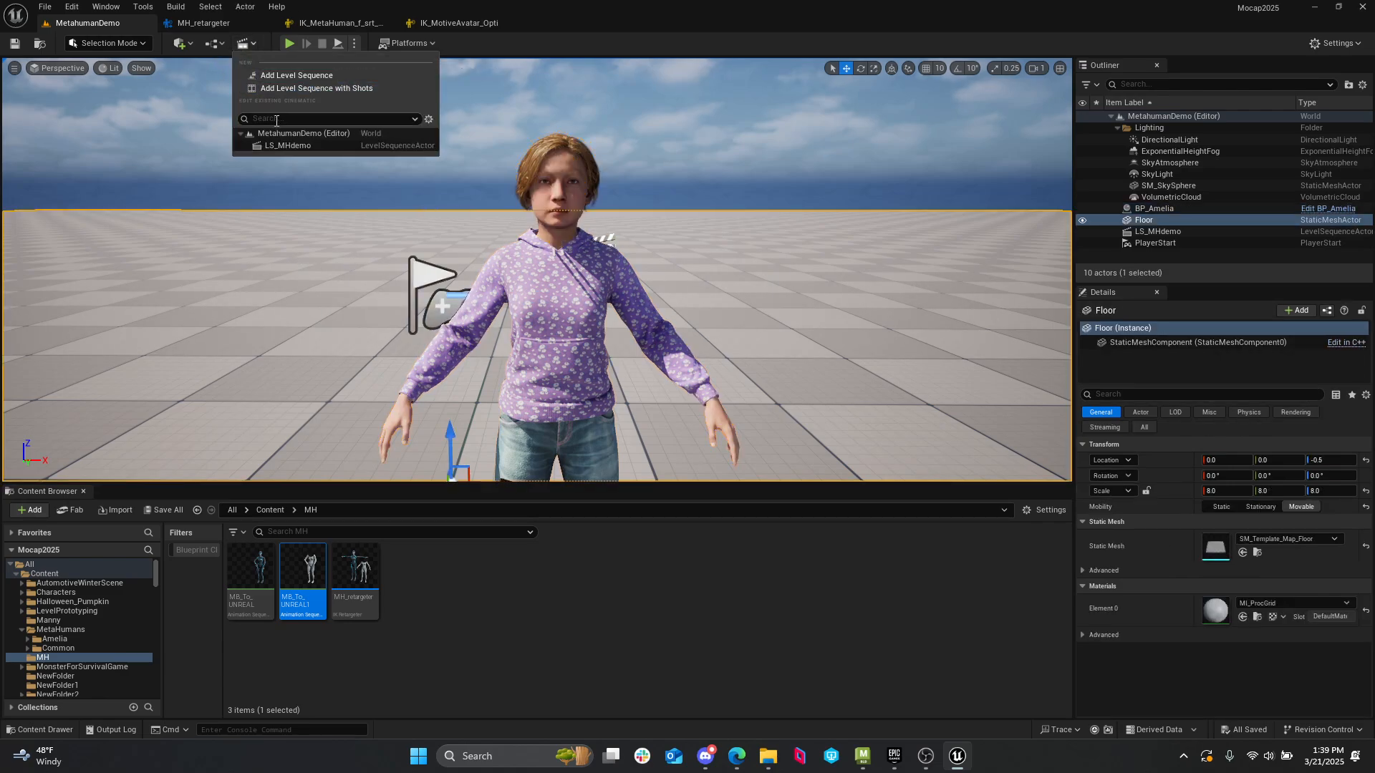
{"action": "left_click", "coordinate": [299, 76]}
{"action": "left_click", "coordinate": [783, 288]}
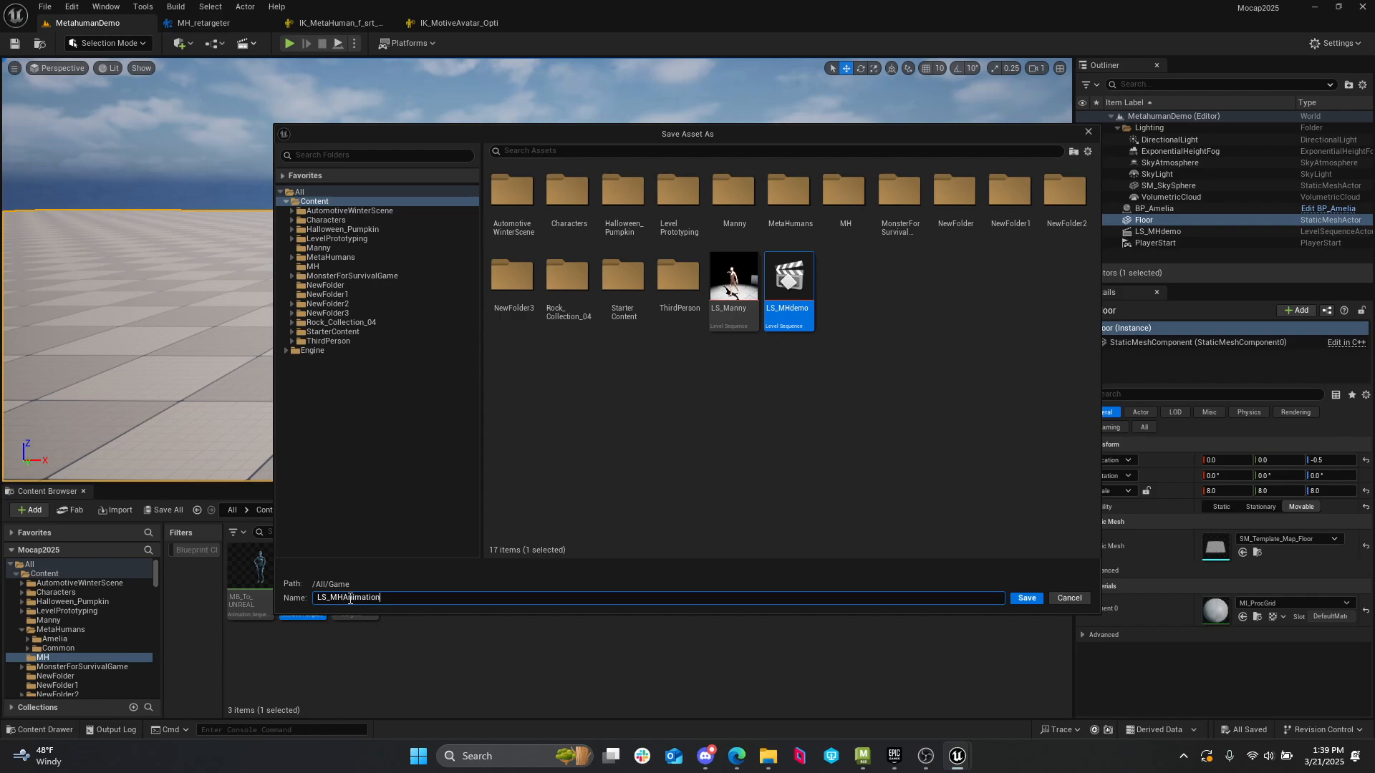
{"action": "key", "text": "Return"}
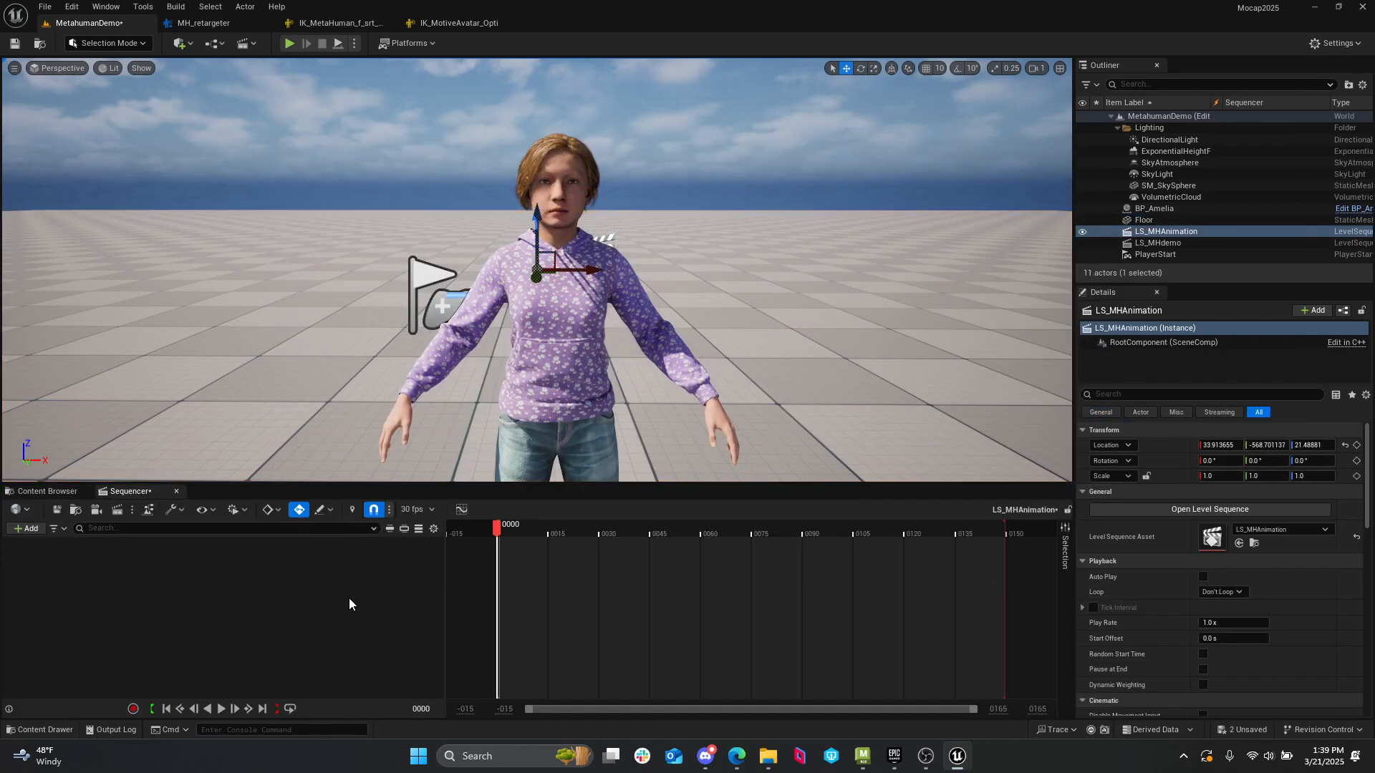
- Add the BP_Amelia actor to the LS_MHAnimation sequence and select its MetaHuman_ControlRig track
{"action": "left_click", "coordinate": [1165, 209]}
{"action": "left_click_drag", "start_coordinate": [169, 587], "coordinate": [170, 589]}
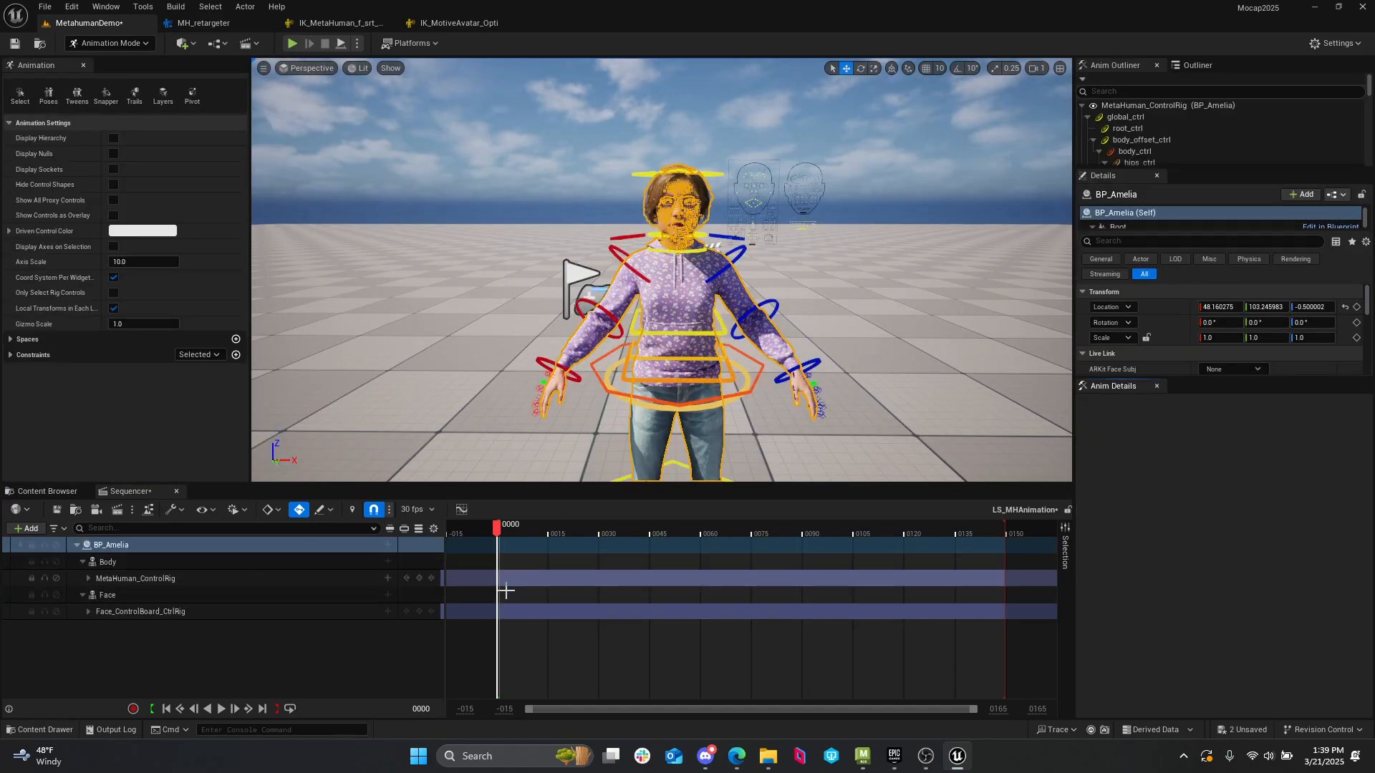
{"action": "left_click", "coordinate": [280, 582]}
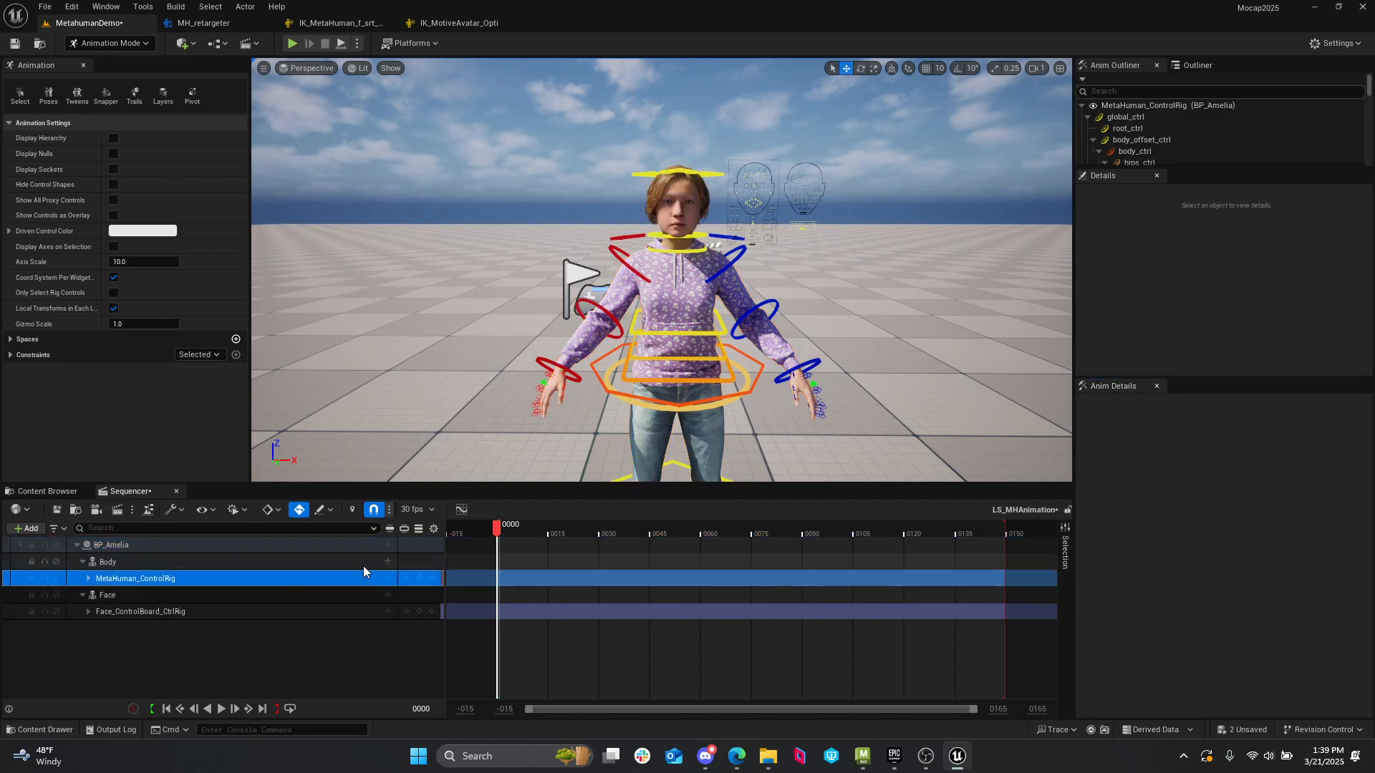
- Add the MB_To_UNREAL1 animation to BP_Amelia's Body track and check its section against the MetaHuman_ControlRig track
{"action": "left_click", "coordinate": [306, 561], "text": "ctrl"}
{"action": "left_click", "coordinate": [307, 561]}
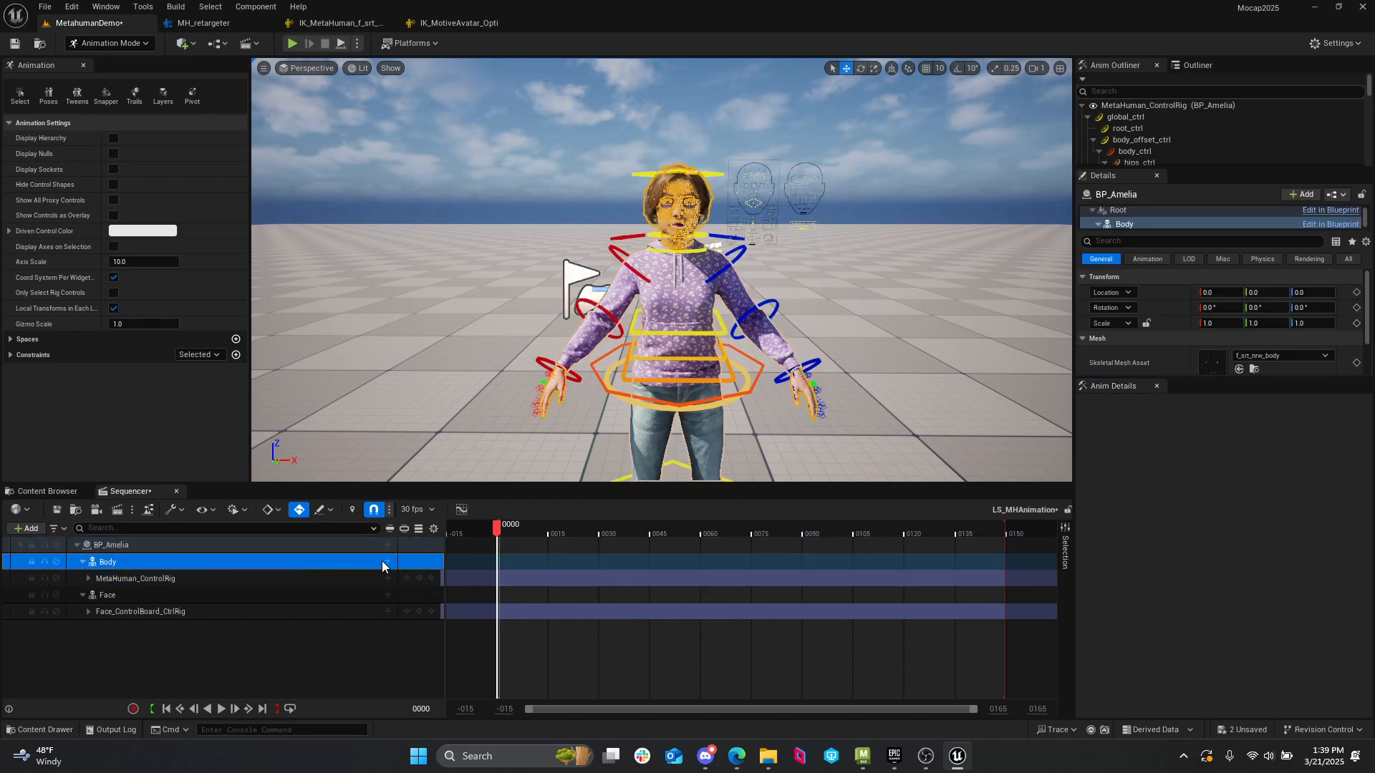
{"action": "left_click", "coordinate": [386, 562]}
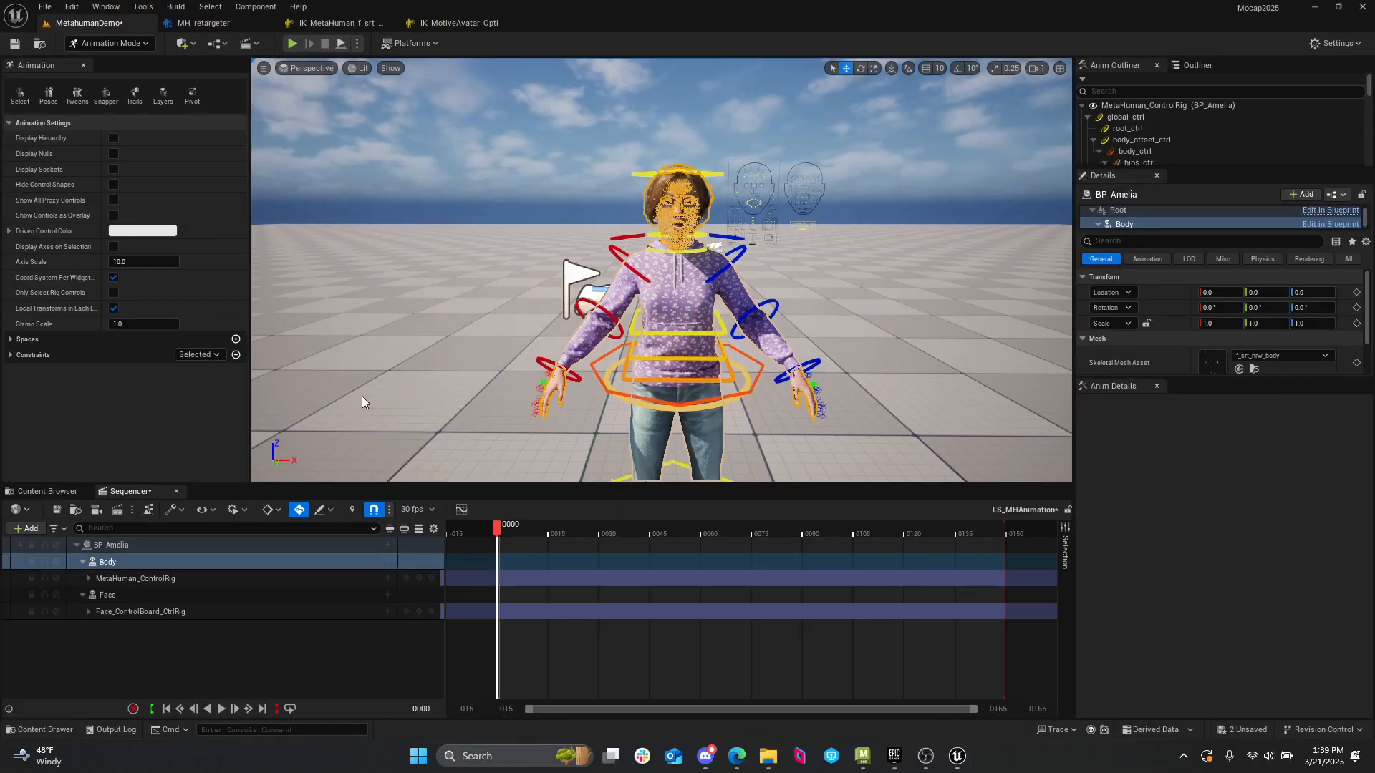
{"action": "left_click", "coordinate": [387, 566]}
{"action": "left_click", "coordinate": [388, 563]}
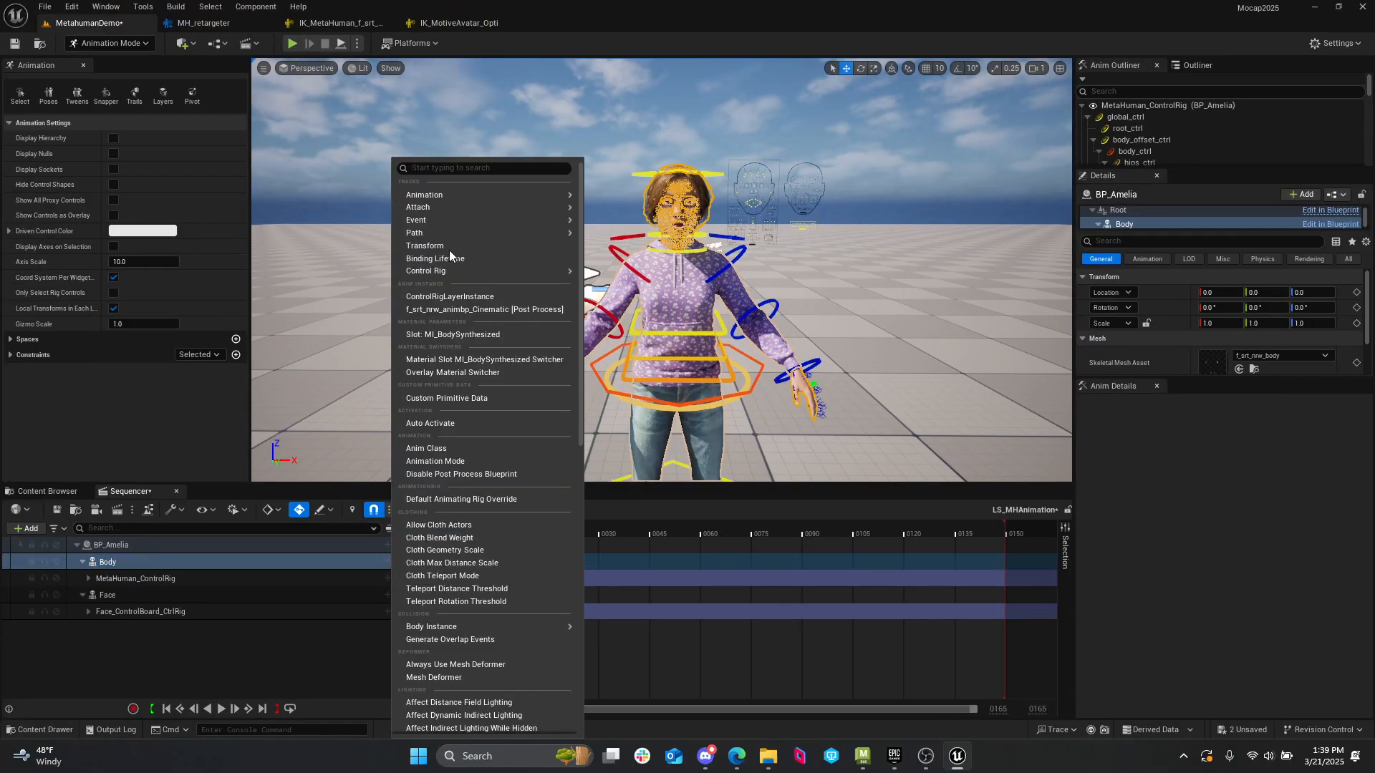
{"action": "mouse_move", "coordinate": [508, 194]}
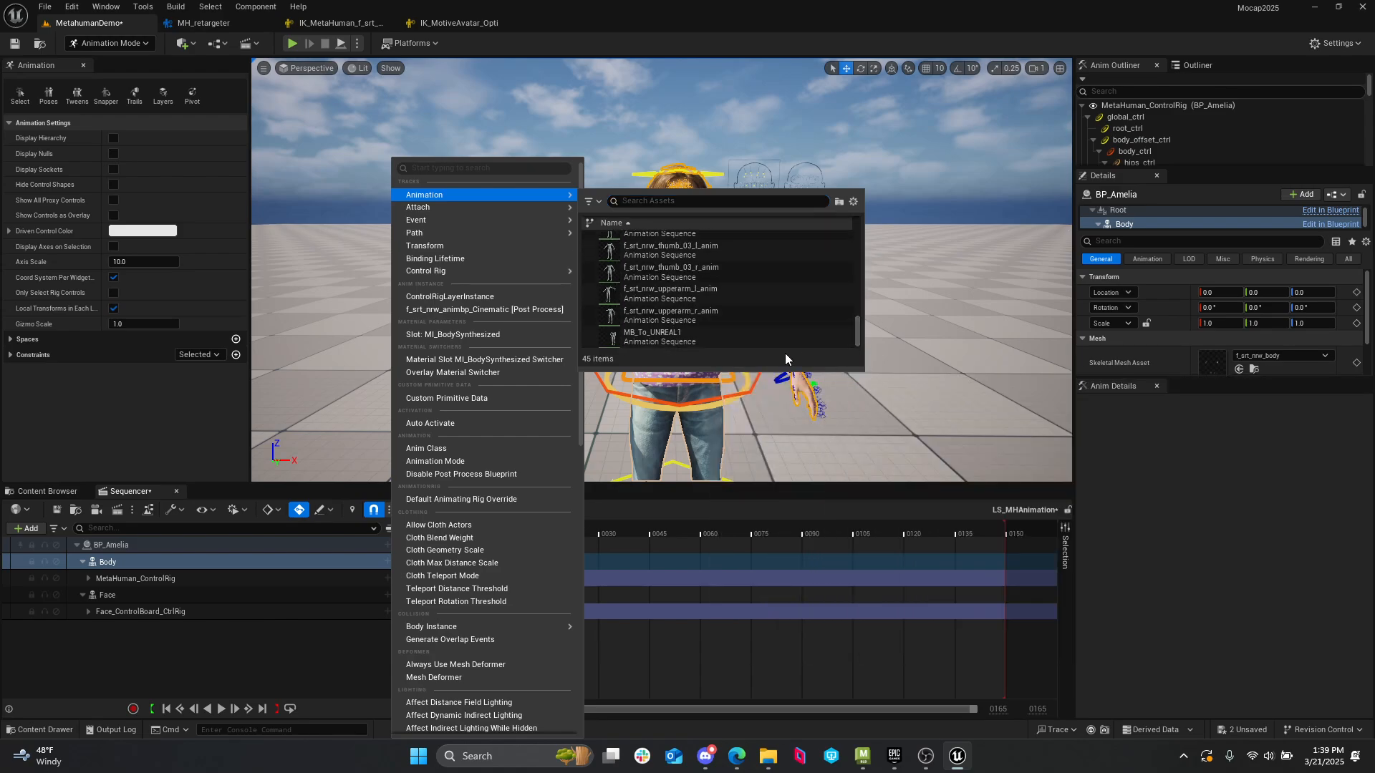
{"action": "left_click", "coordinate": [673, 338]}
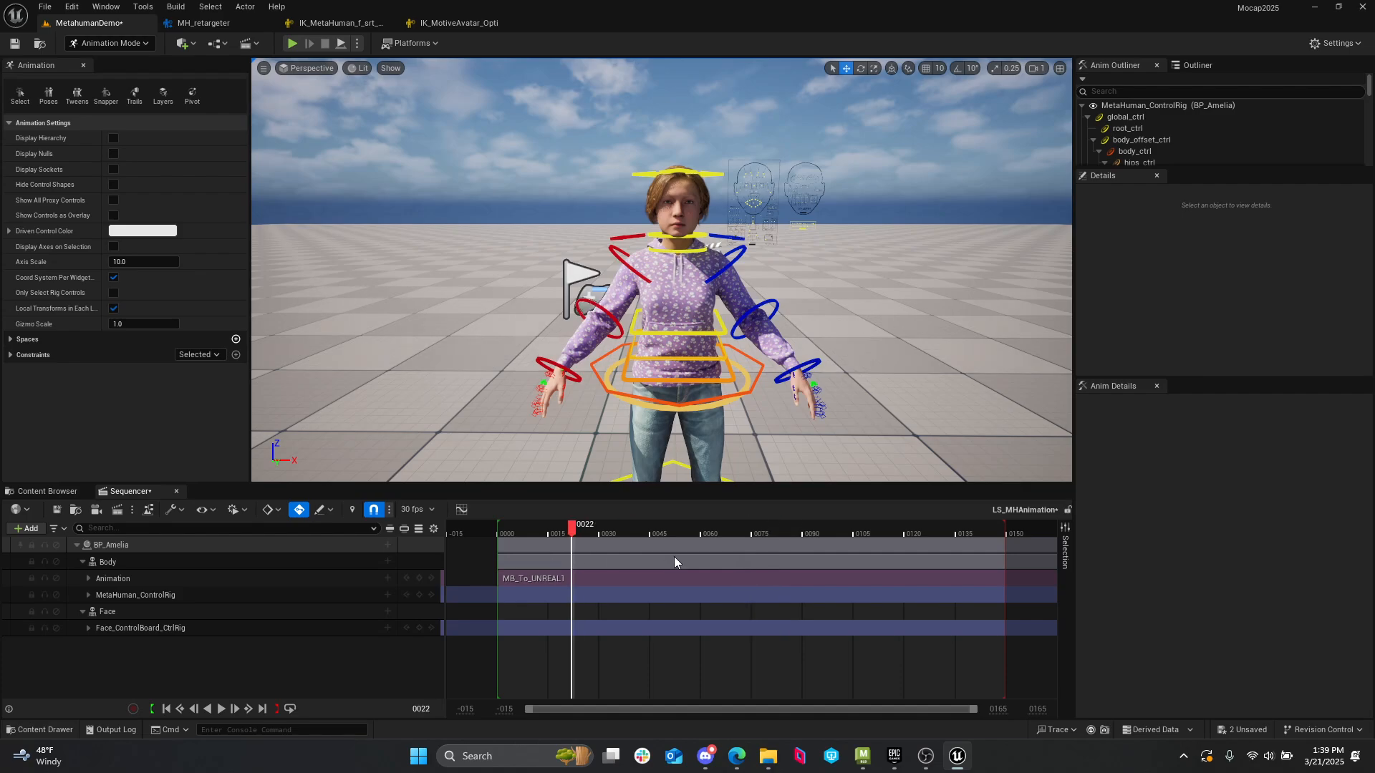
{"action": "left_click_drag", "start_coordinate": [698, 577], "coordinate": [655, 594]}
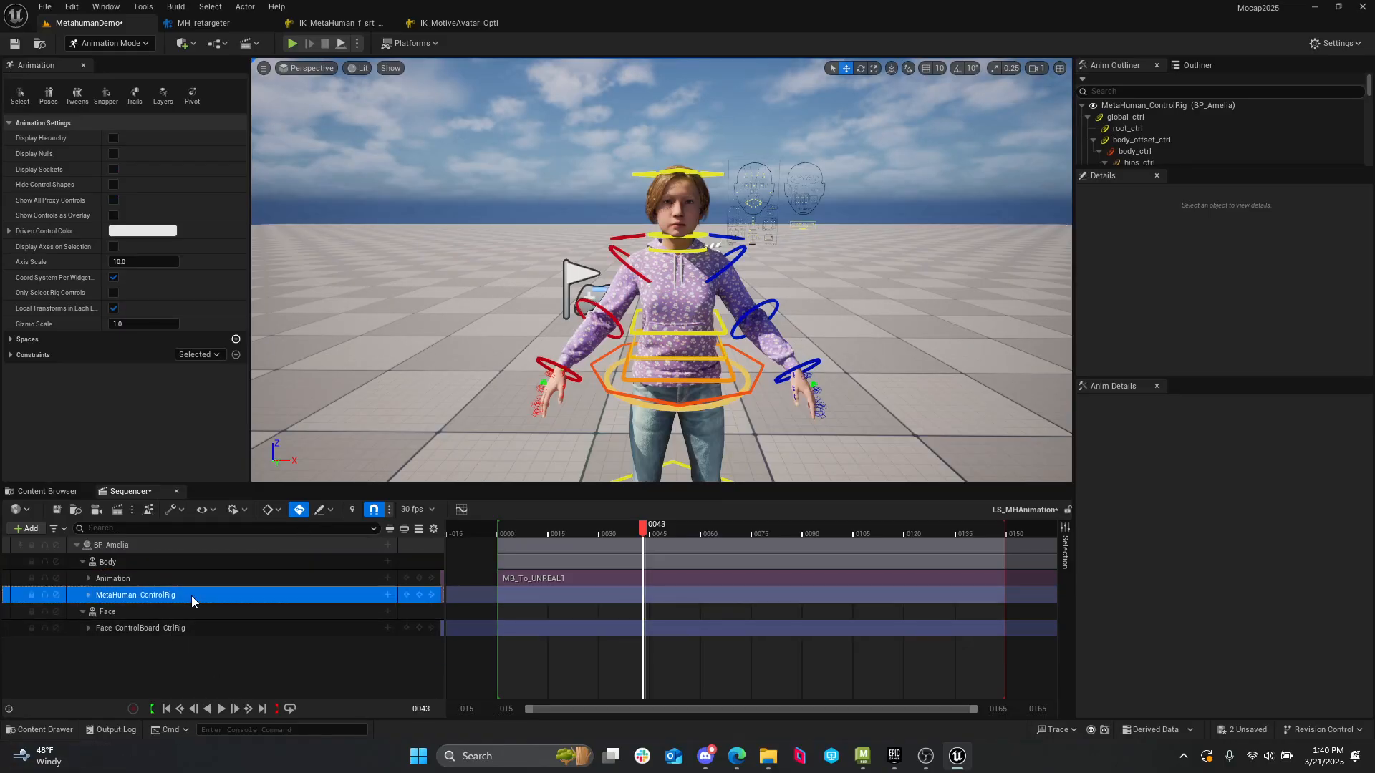
- Delete the MetaHuman_ControlRig track from BP_Amelia's Body in the sequence
{"action": "left_click", "coordinate": [57, 596]}
{"action": "left_click", "coordinate": [57, 596]}
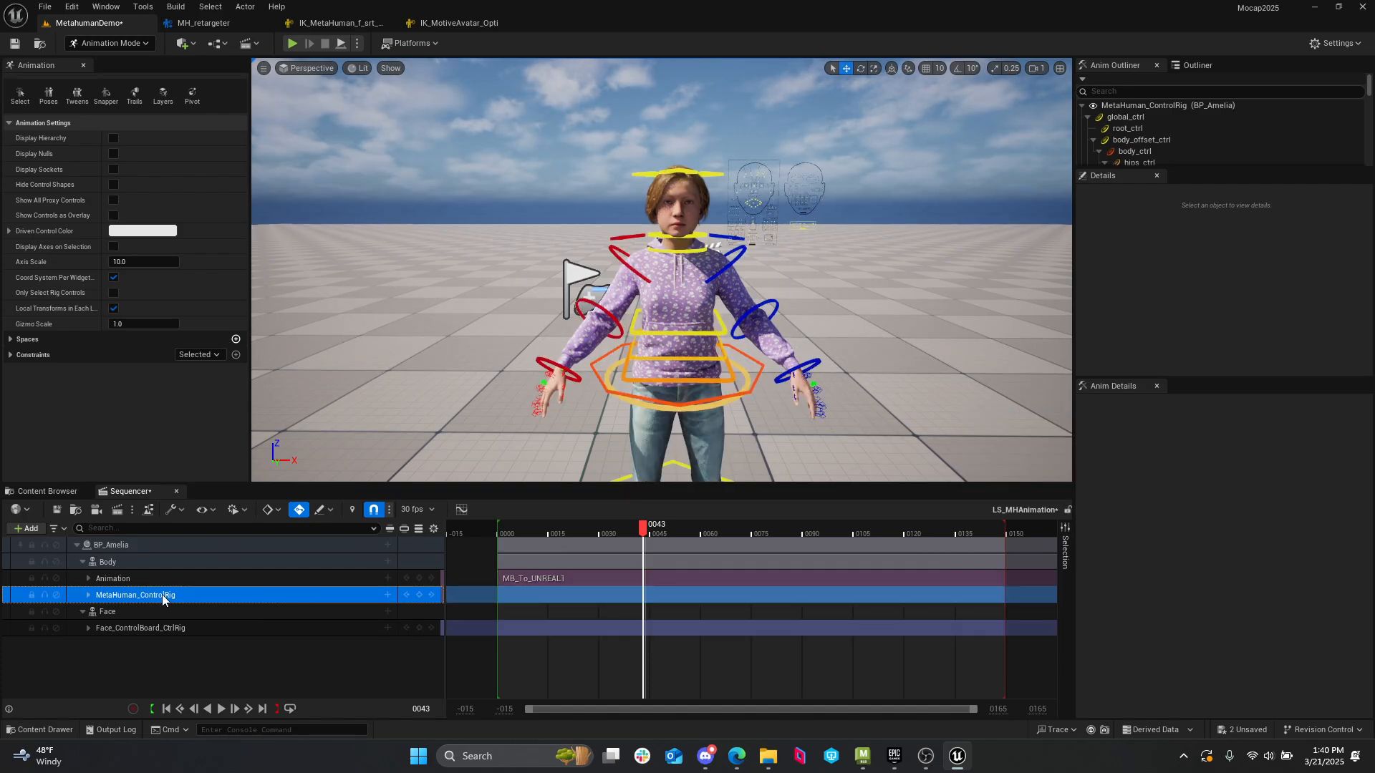
{"action": "double_click", "coordinate": [214, 595]}
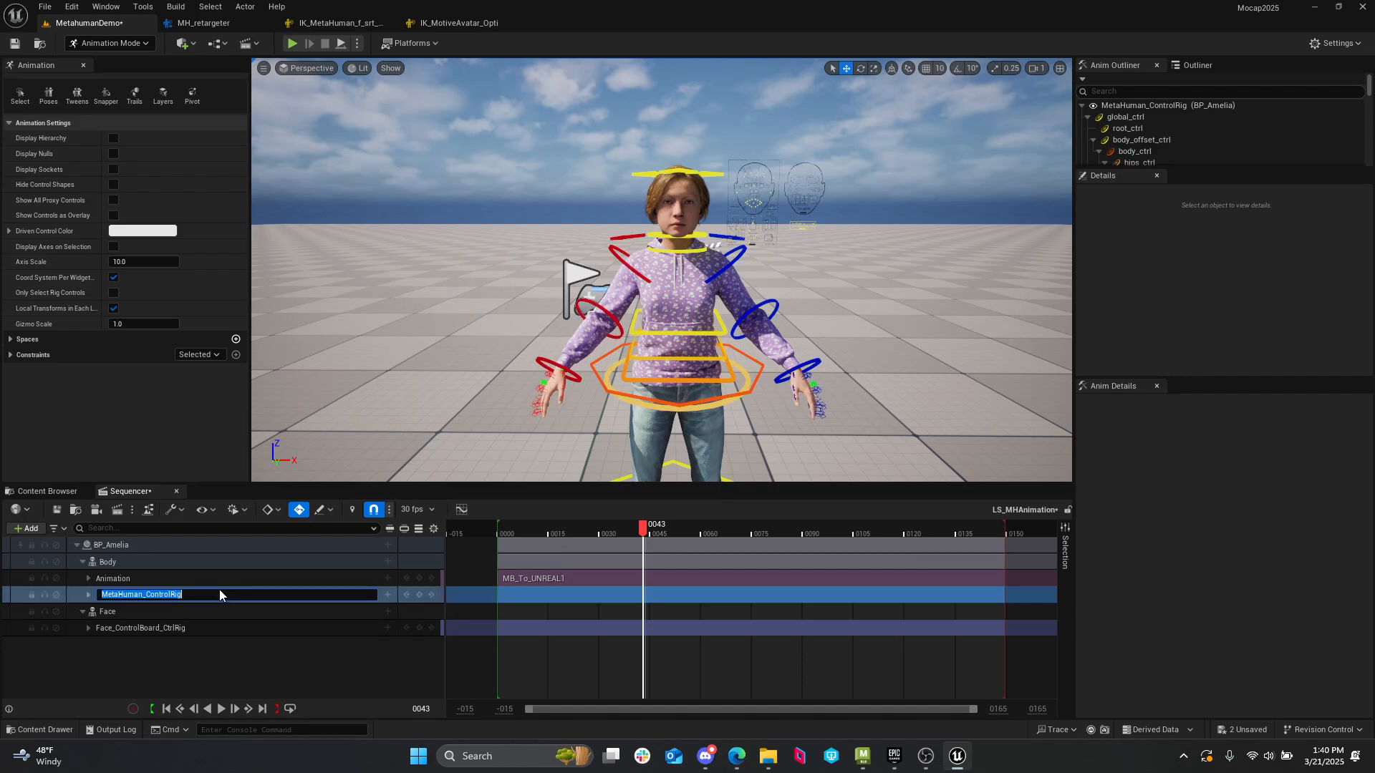
{"action": "key", "text": "BackSpace"}
{"action": "key", "text": "Escape"}
{"action": "left_click", "coordinate": [218, 600]}
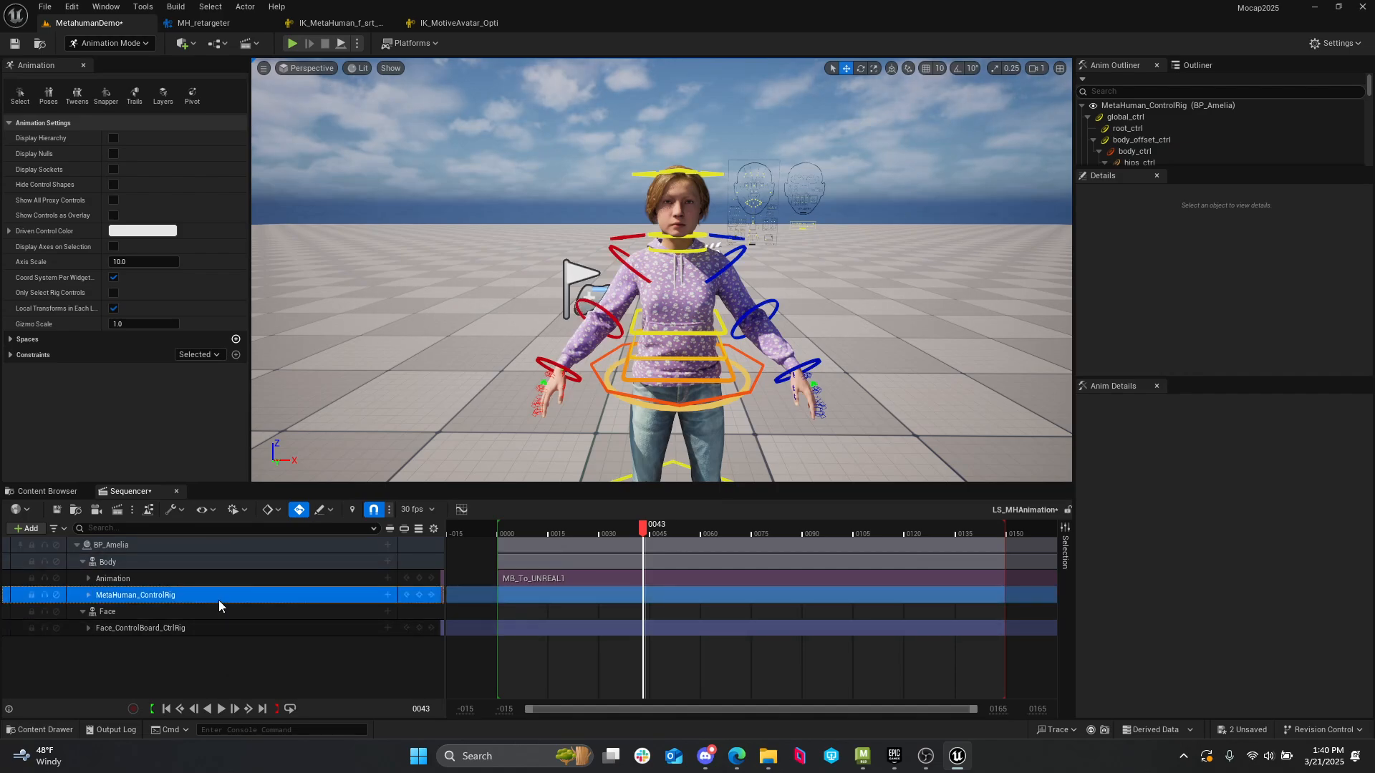
{"action": "key", "text": "Delete"}
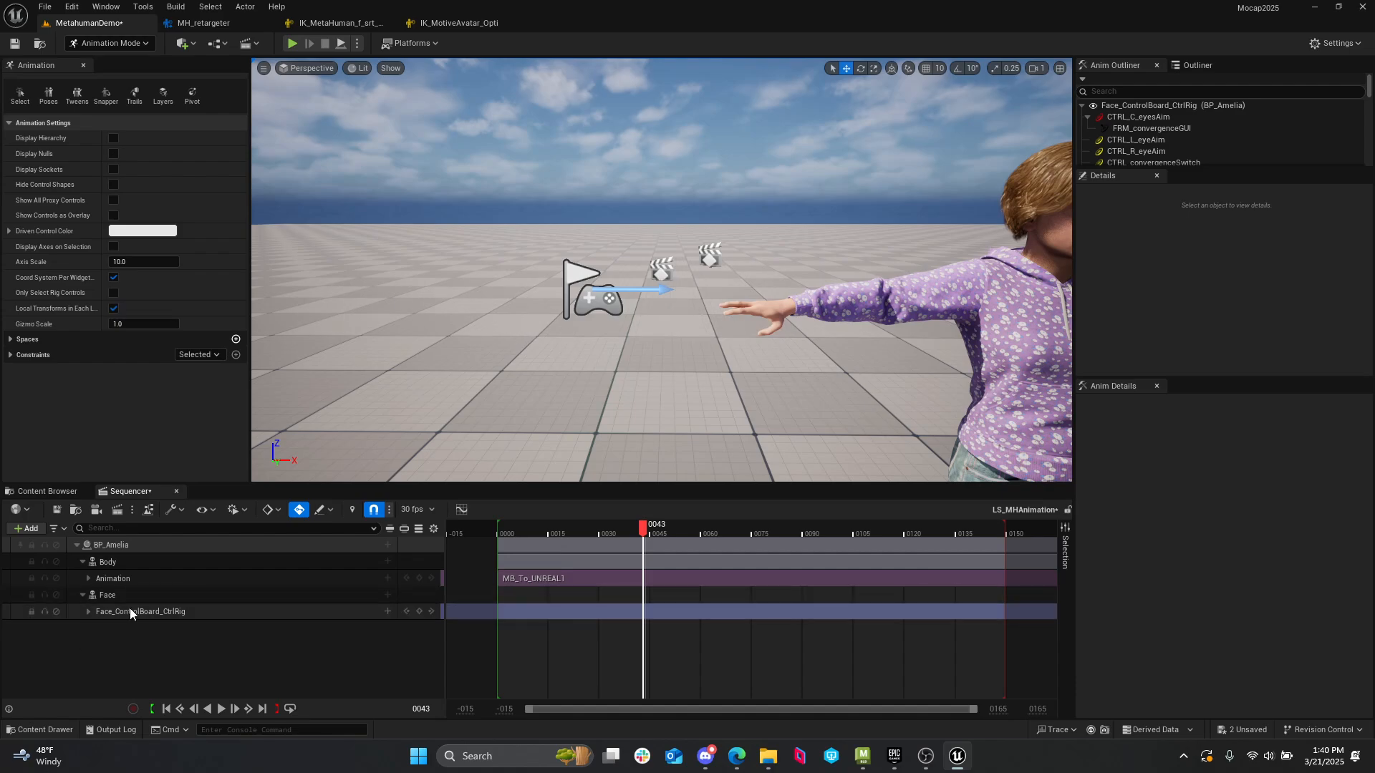
- Extend the sequence's view range to 2000 and stretch its playback end and the MB_To_UNREAL1 section outward to match
{"action": "left_click", "coordinate": [136, 577]}
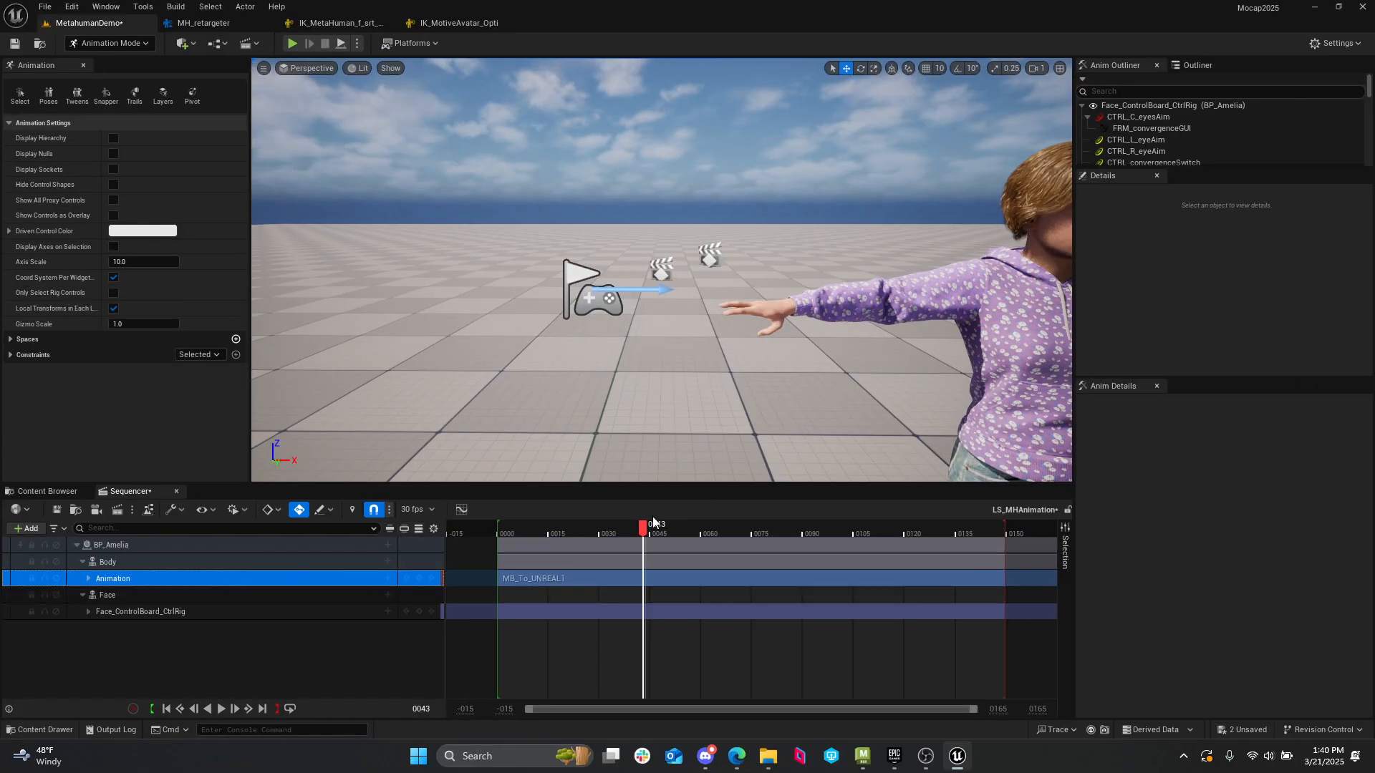
{"action": "left_click_drag", "start_coordinate": [642, 536], "coordinate": [884, 537]}
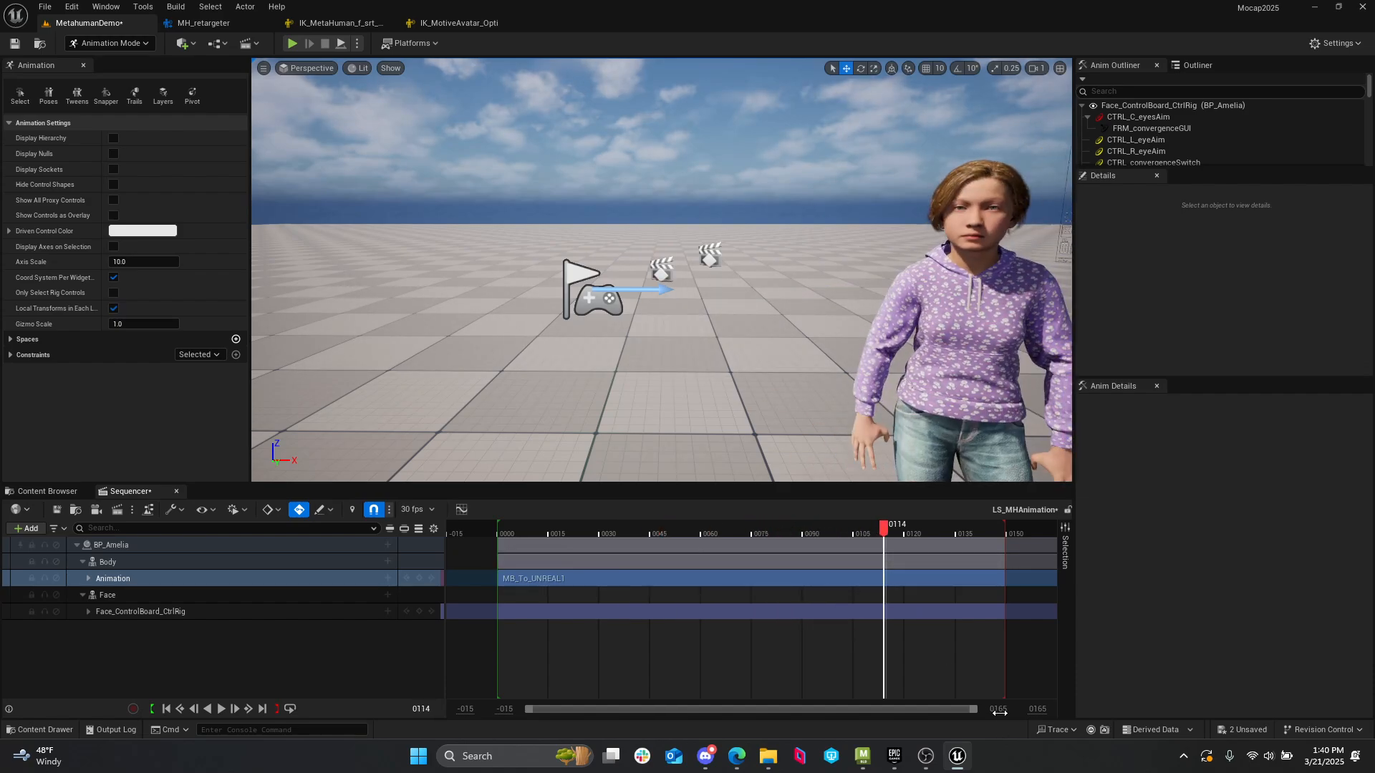
{"action": "key", "text": "Return"}
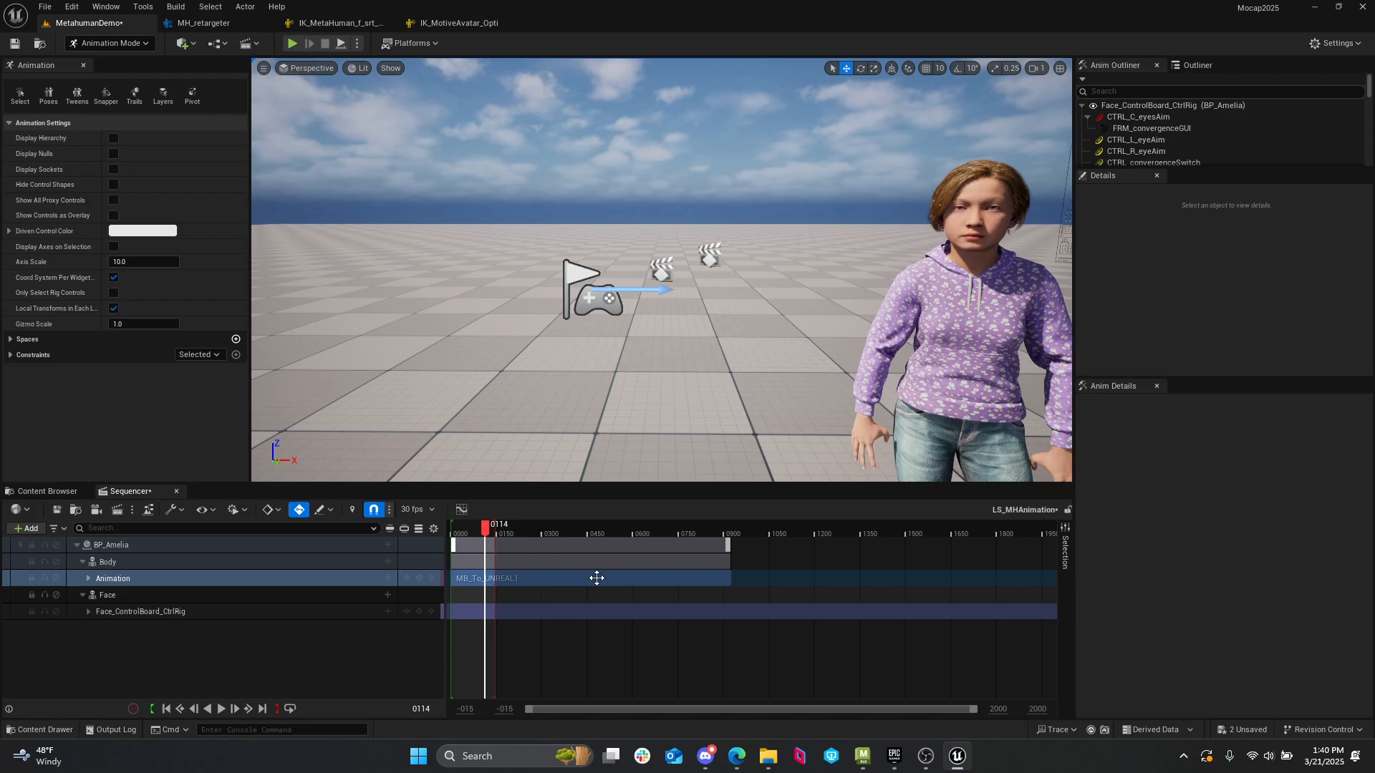
{"action": "left_click_drag", "start_coordinate": [496, 534], "coordinate": [1028, 532]}
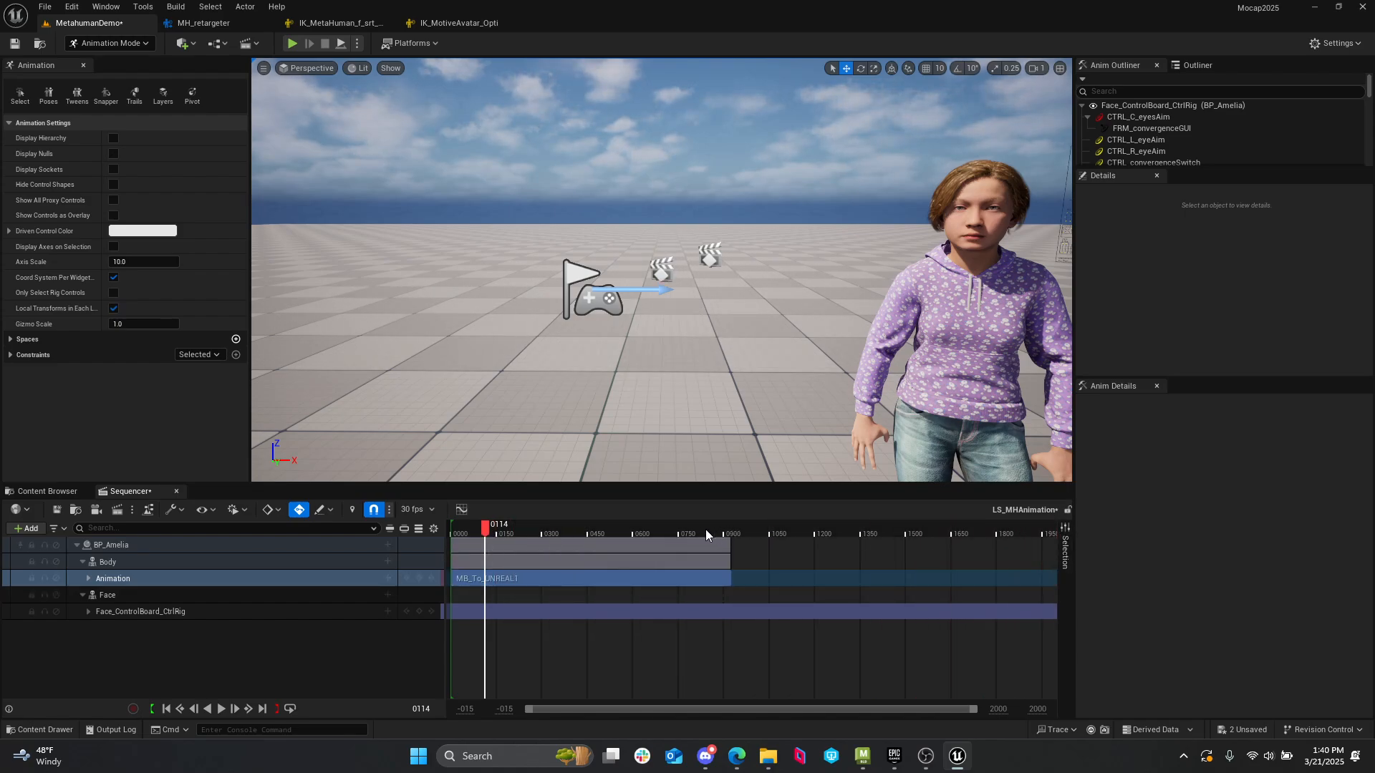
{"action": "left_click_drag", "start_coordinate": [727, 578], "coordinate": [910, 579]}
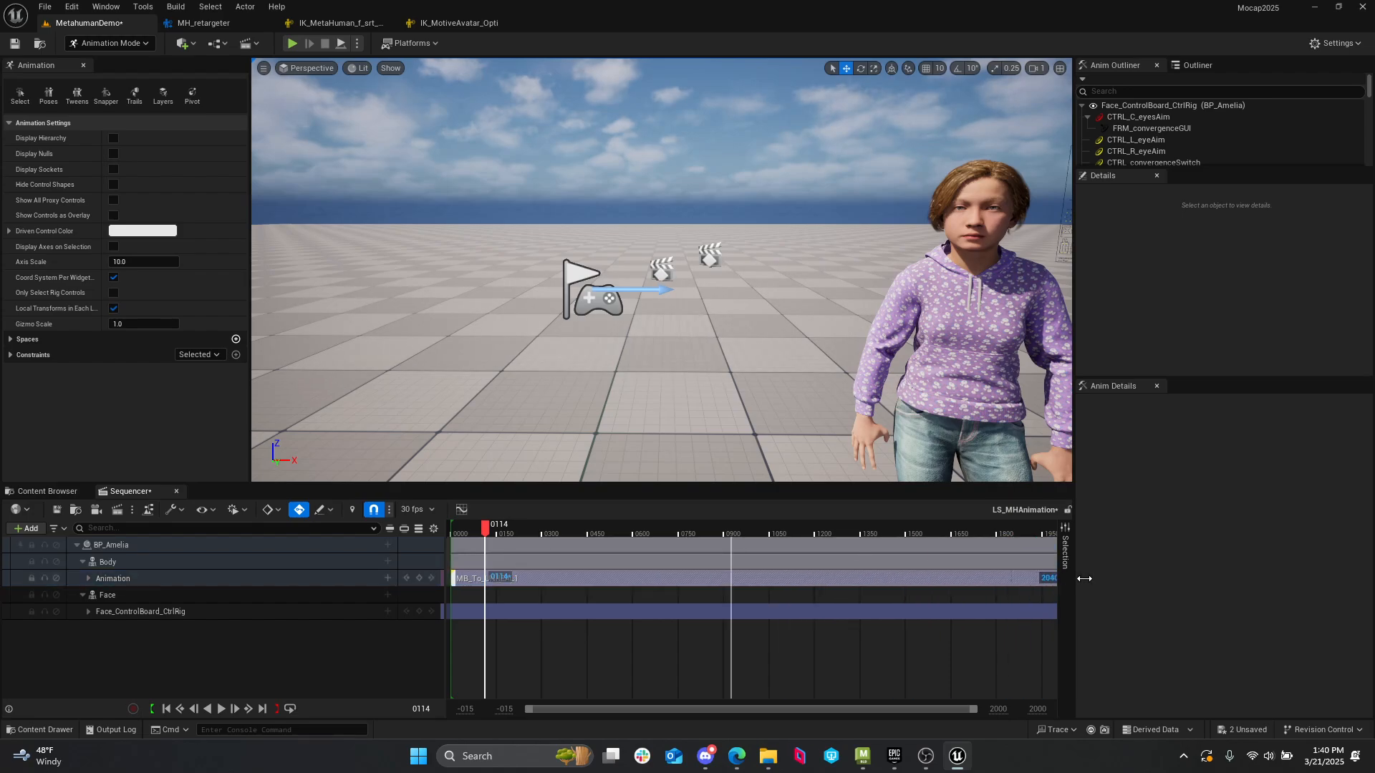
- Play the sequence and switch the editor from Animation Mode to Selection Mode
{"action": "key", "text": "space"}
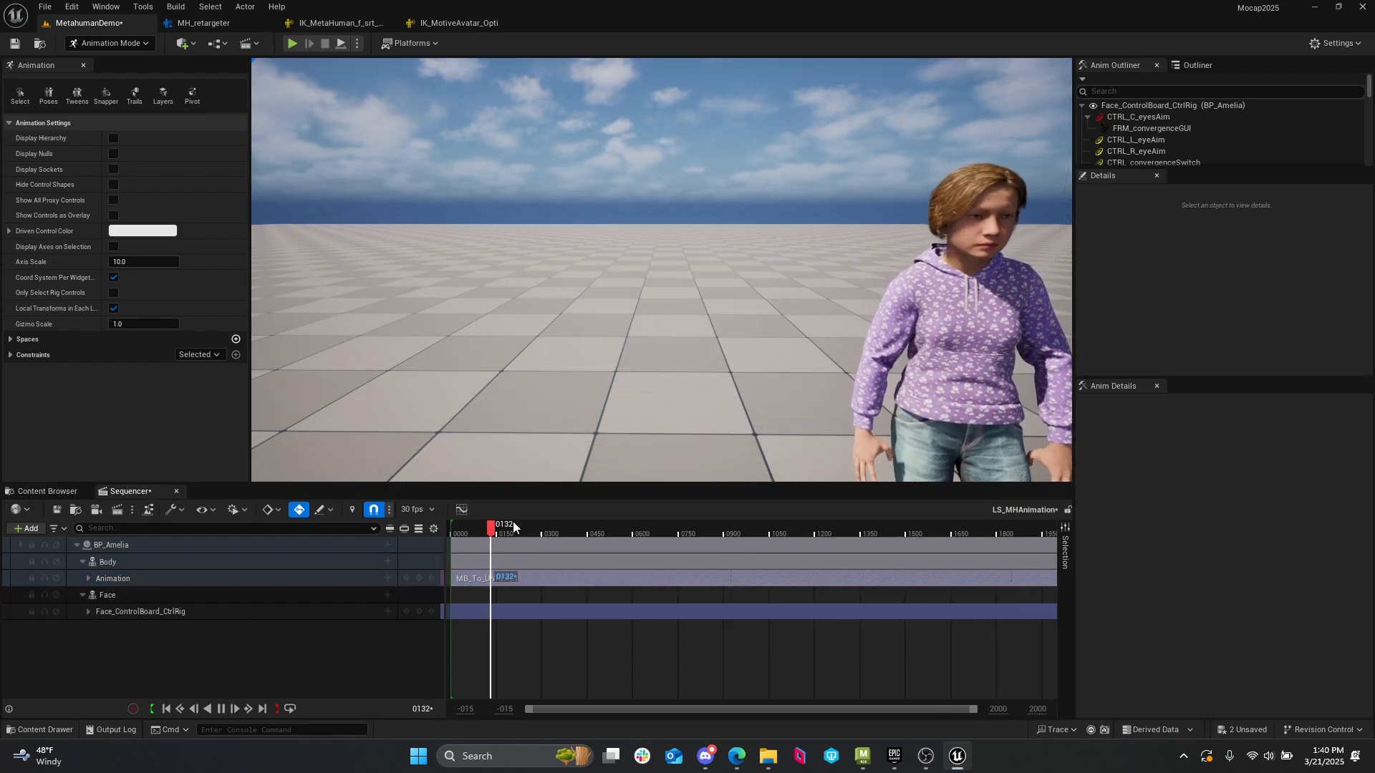
{"action": "left_click", "coordinate": [731, 353]}
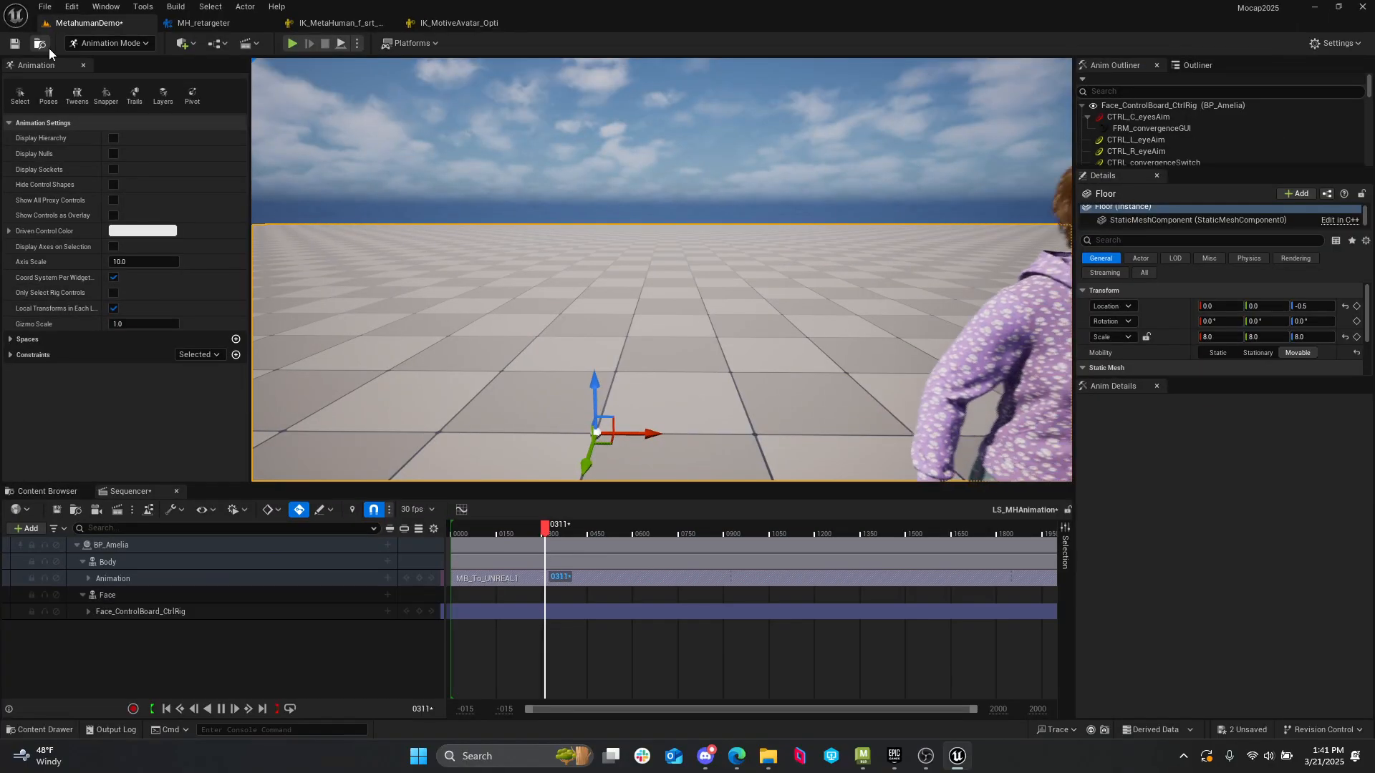
{"action": "left_click", "coordinate": [89, 49]}
{"action": "left_click", "coordinate": [102, 59]}
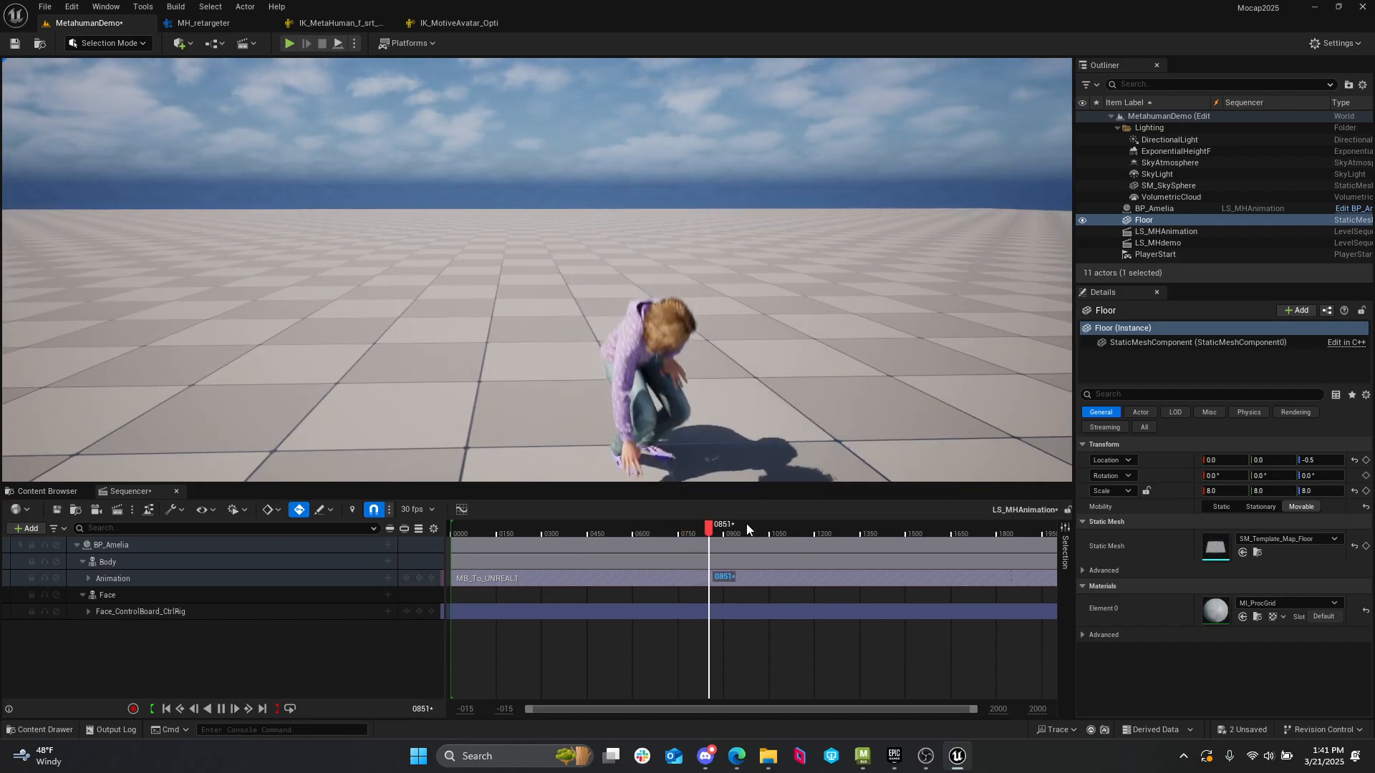
- Examine BP_Amelia's feet against the floor at frames 791 and 739, comparing the motion with the MH_retargeter preview
{"action": "left_click", "coordinate": [696, 524]}
{"action": "left_click_drag", "start_coordinate": [696, 522], "coordinate": [691, 521]}
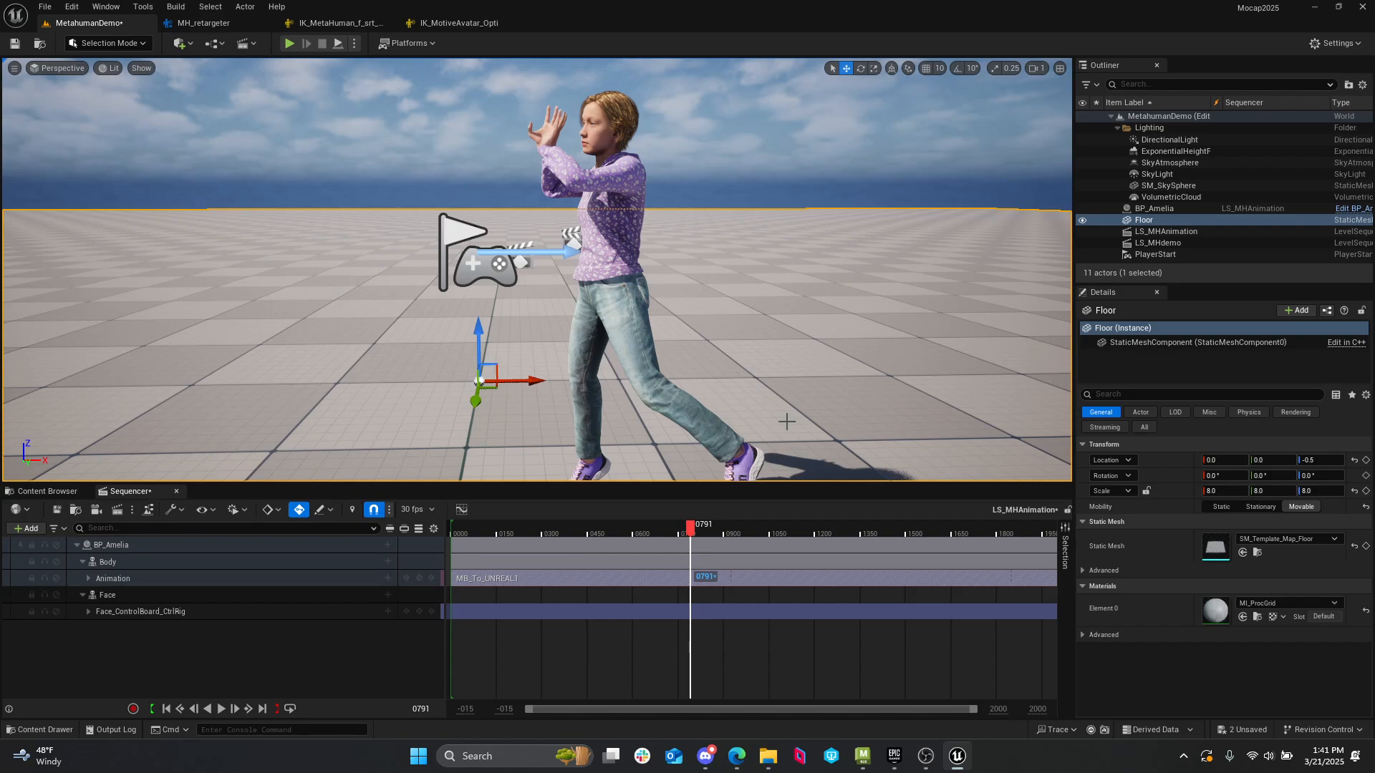
{"action": "middle_click_drag", "start_coordinate": [769, 395], "coordinate": [699, 441]}
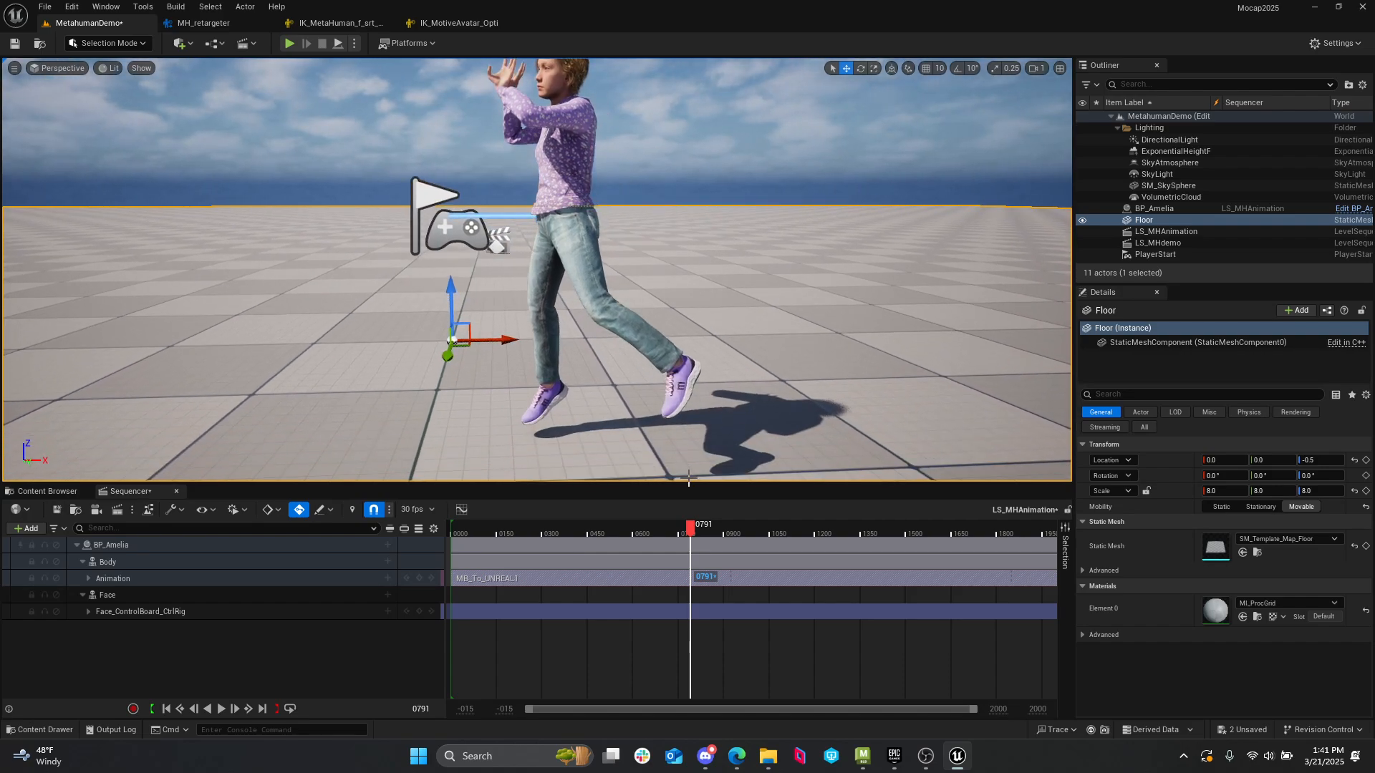
{"action": "left_click_drag", "start_coordinate": [690, 528], "coordinate": [675, 558]}
{"action": "left_click", "coordinate": [241, 26]}
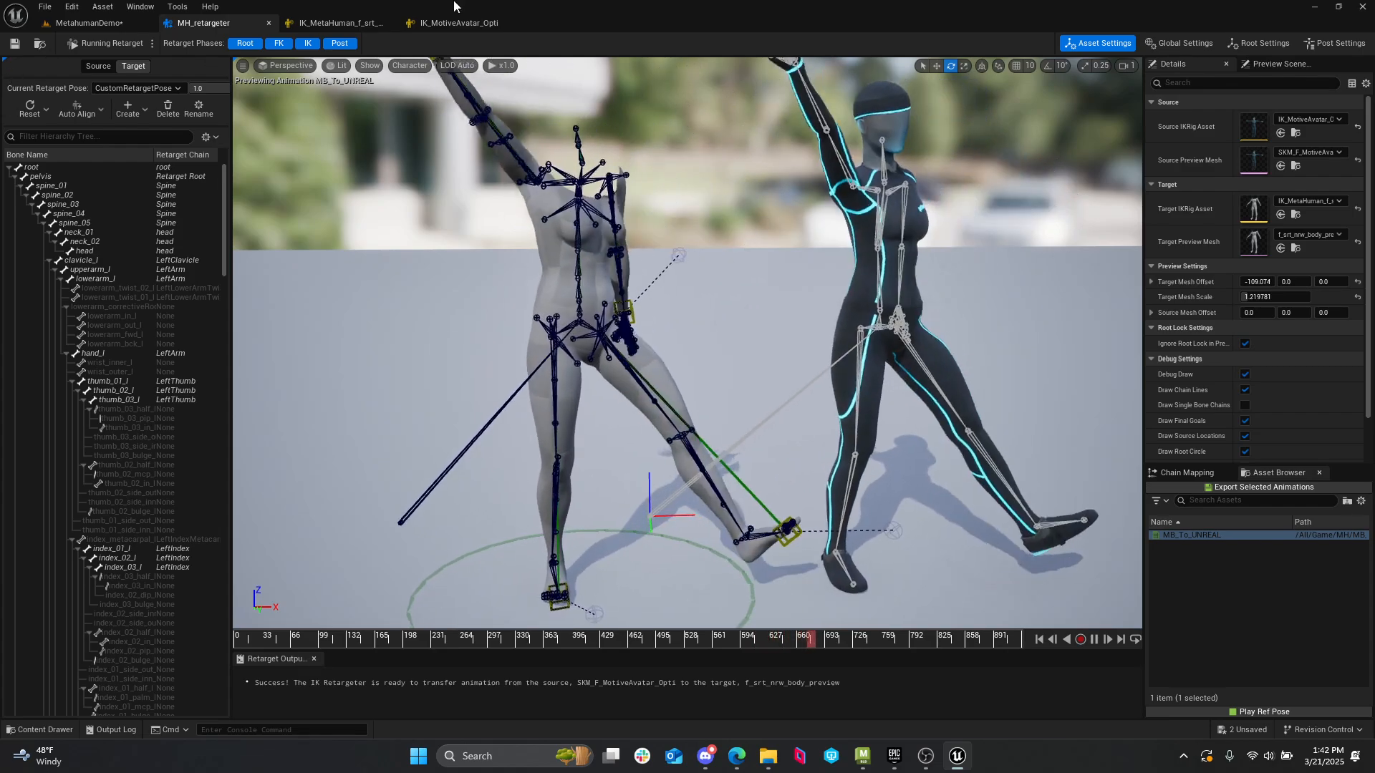
{"action": "left_click", "coordinate": [88, 23]}
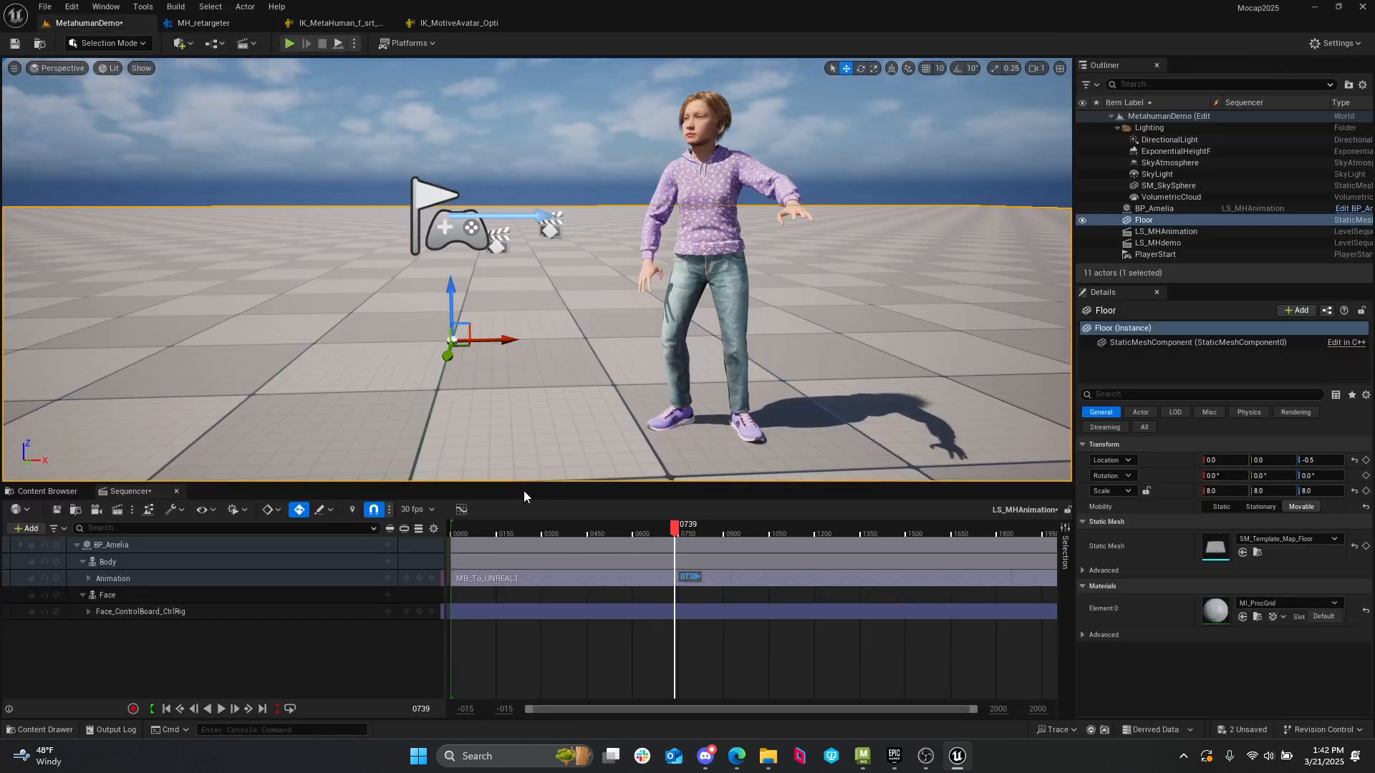
- Look through the options of the Body track and its animation section, and open the MB_To_UNREAL1 animation asset
{"action": "right_click", "coordinate": [183, 563]}
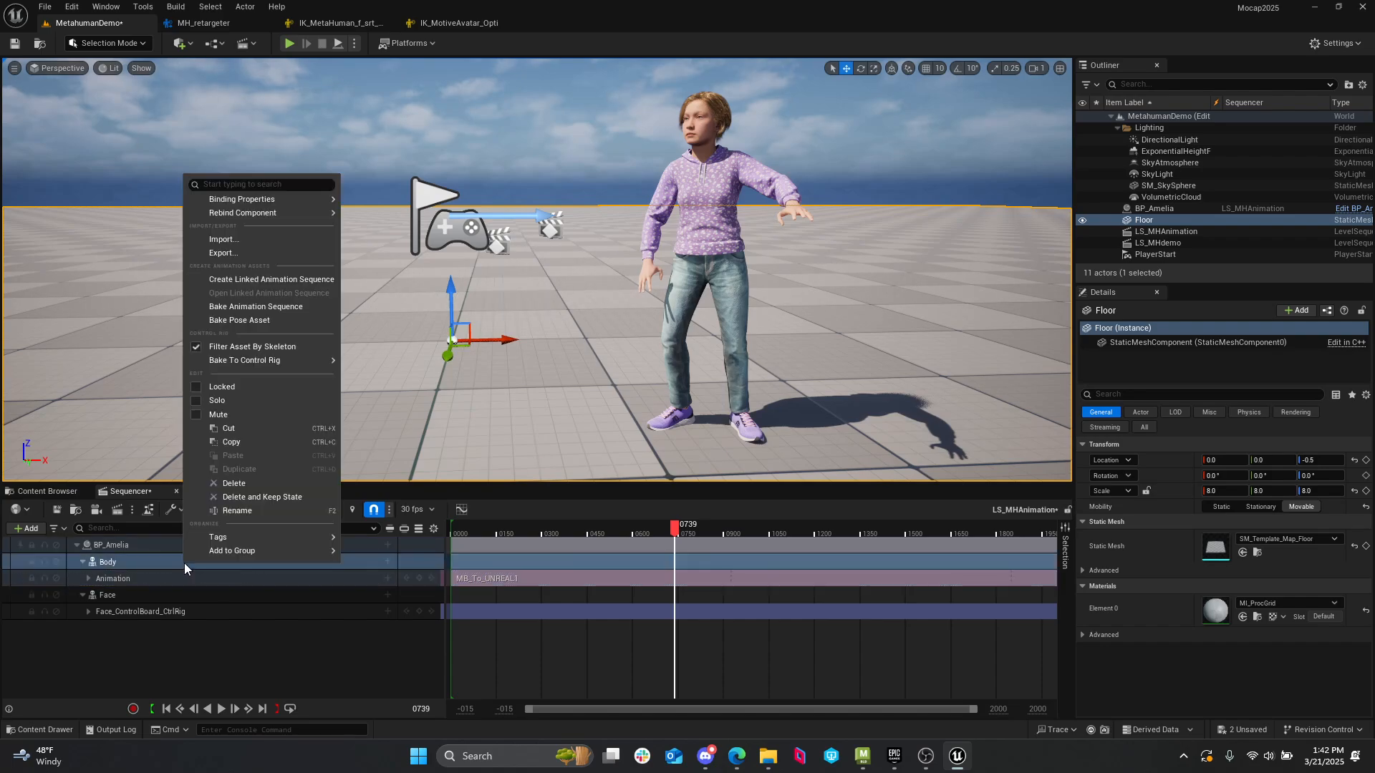
{"action": "left_click", "coordinate": [165, 565]}
{"action": "right_click", "coordinate": [170, 562]}
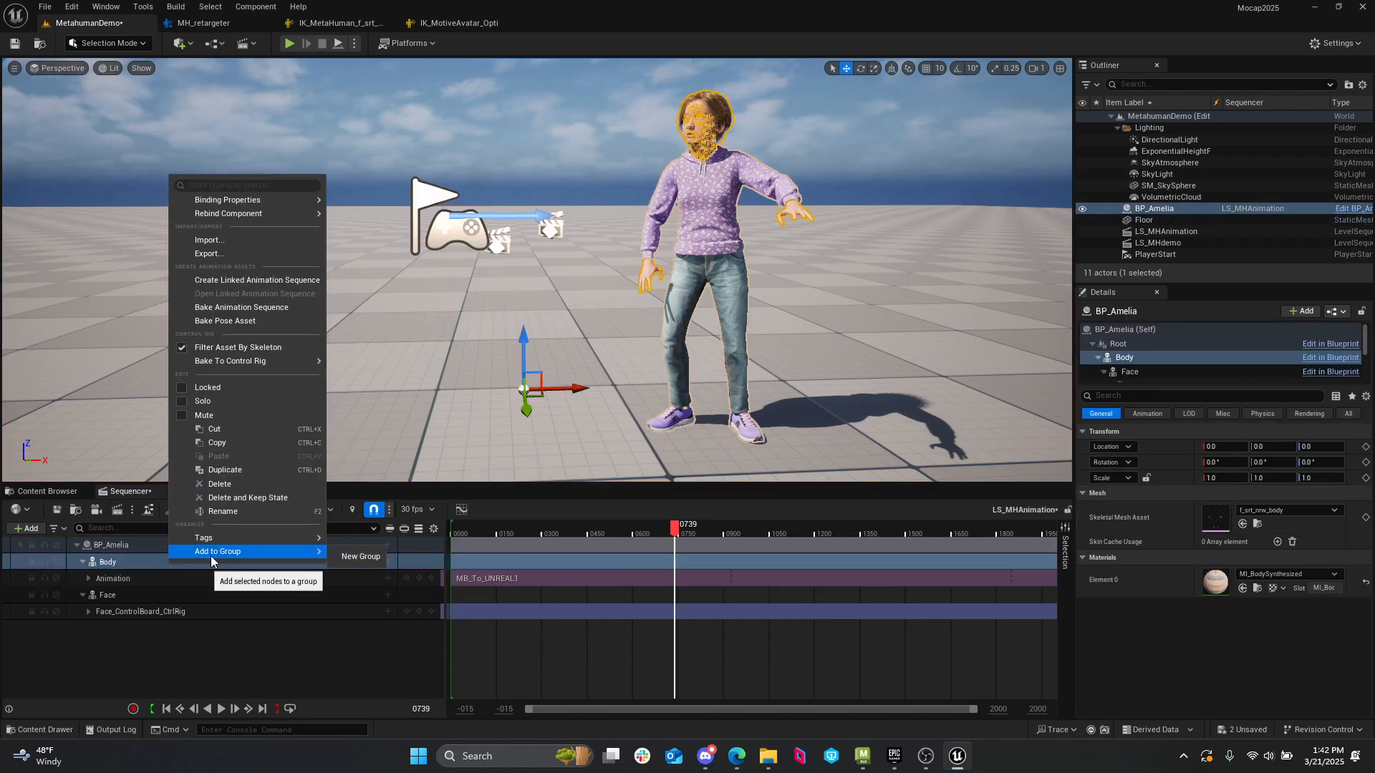
{"action": "left_click", "coordinate": [533, 578]}
{"action": "right_click", "coordinate": [534, 578]}
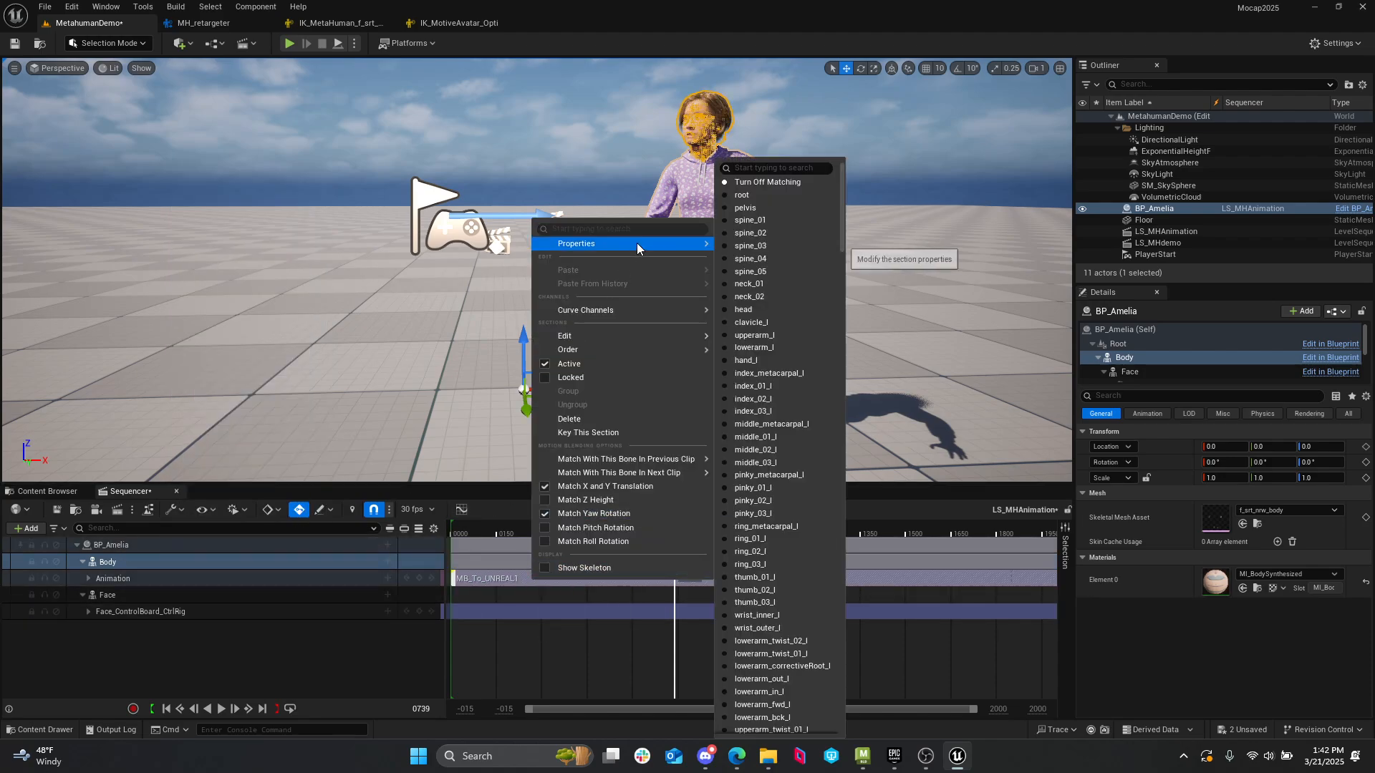
{"action": "mouse_move", "coordinate": [637, 242]}
{"action": "double_click", "coordinate": [900, 434]}
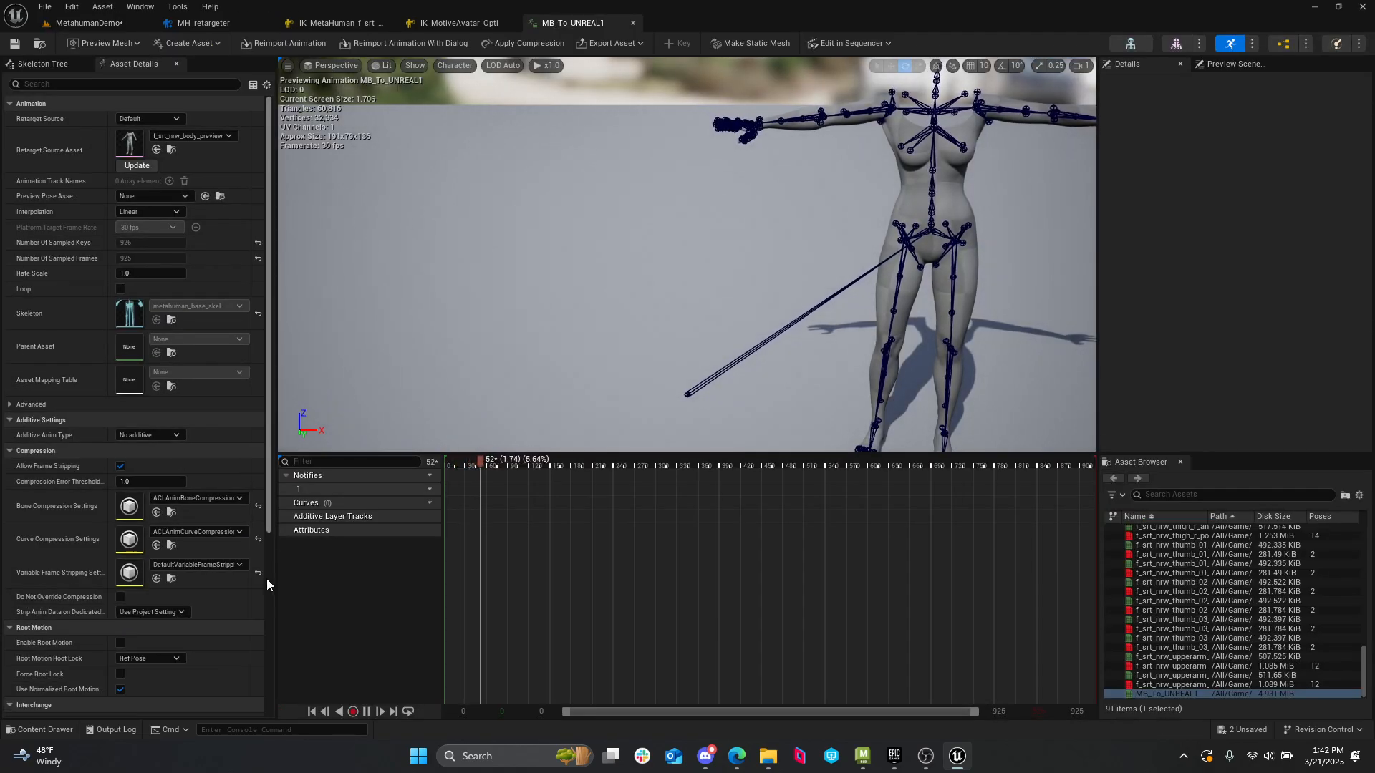
- Try Enable Root Motion and the Zero and Anim First Frame root locks on MB_To_UNREAL1, restoring Ref Pose with root motion off
{"action": "left_click", "coordinate": [120, 644]}
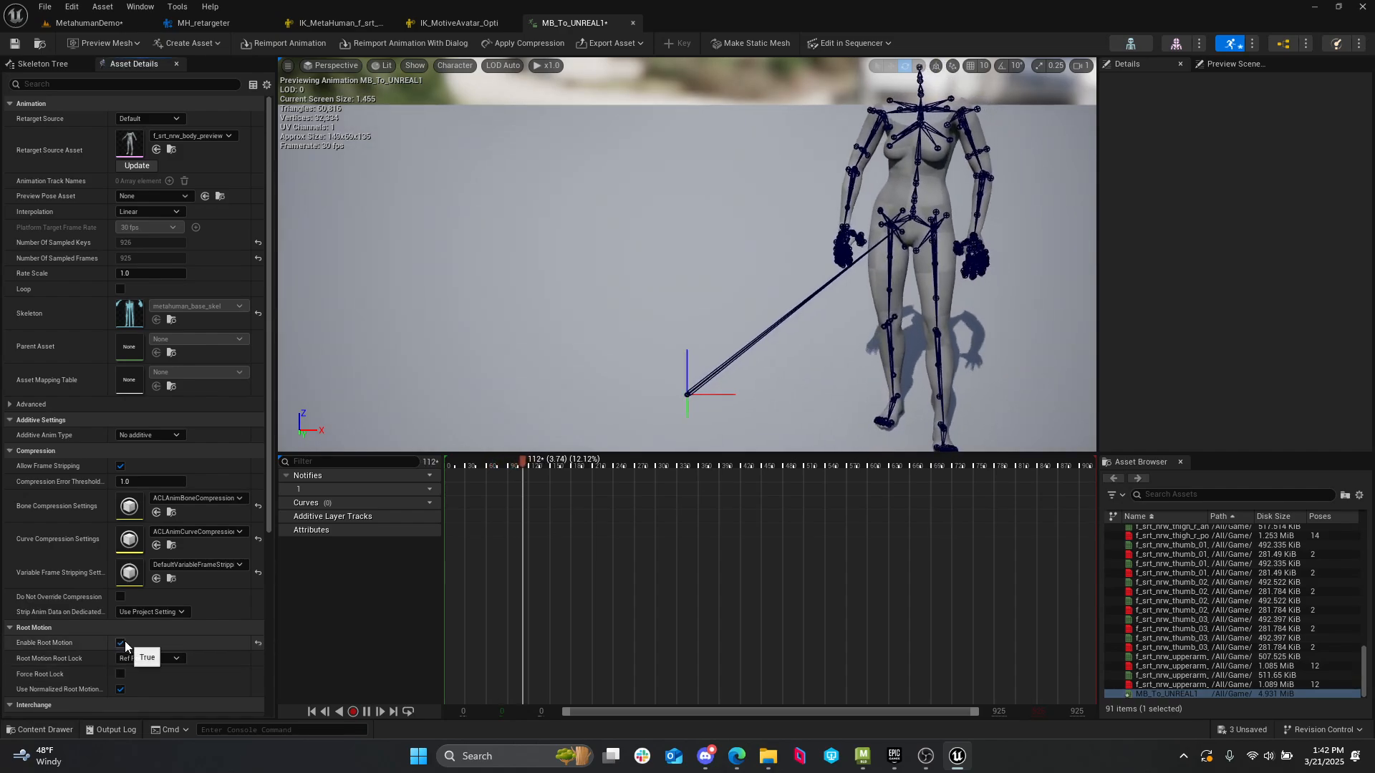
{"action": "left_click", "coordinate": [162, 657]}
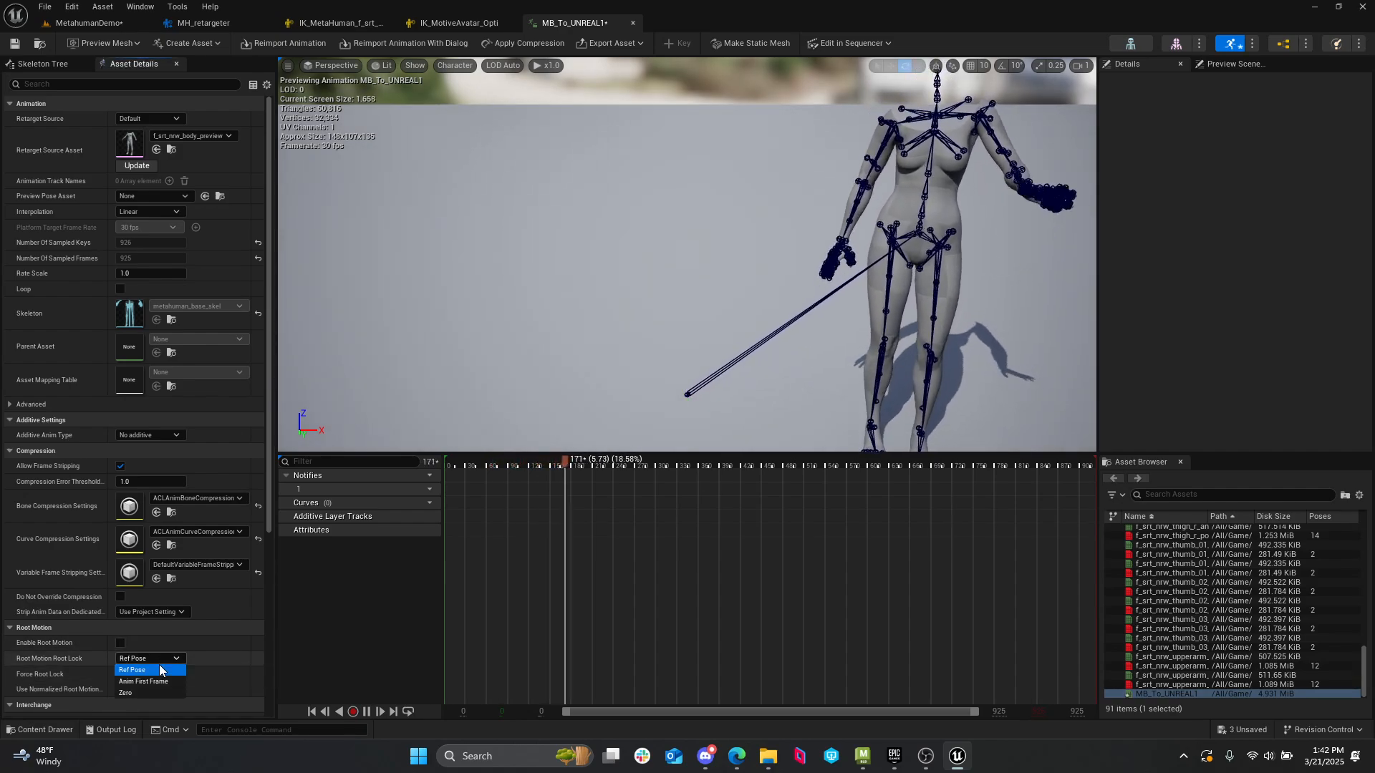
{"action": "left_click", "coordinate": [140, 691]}
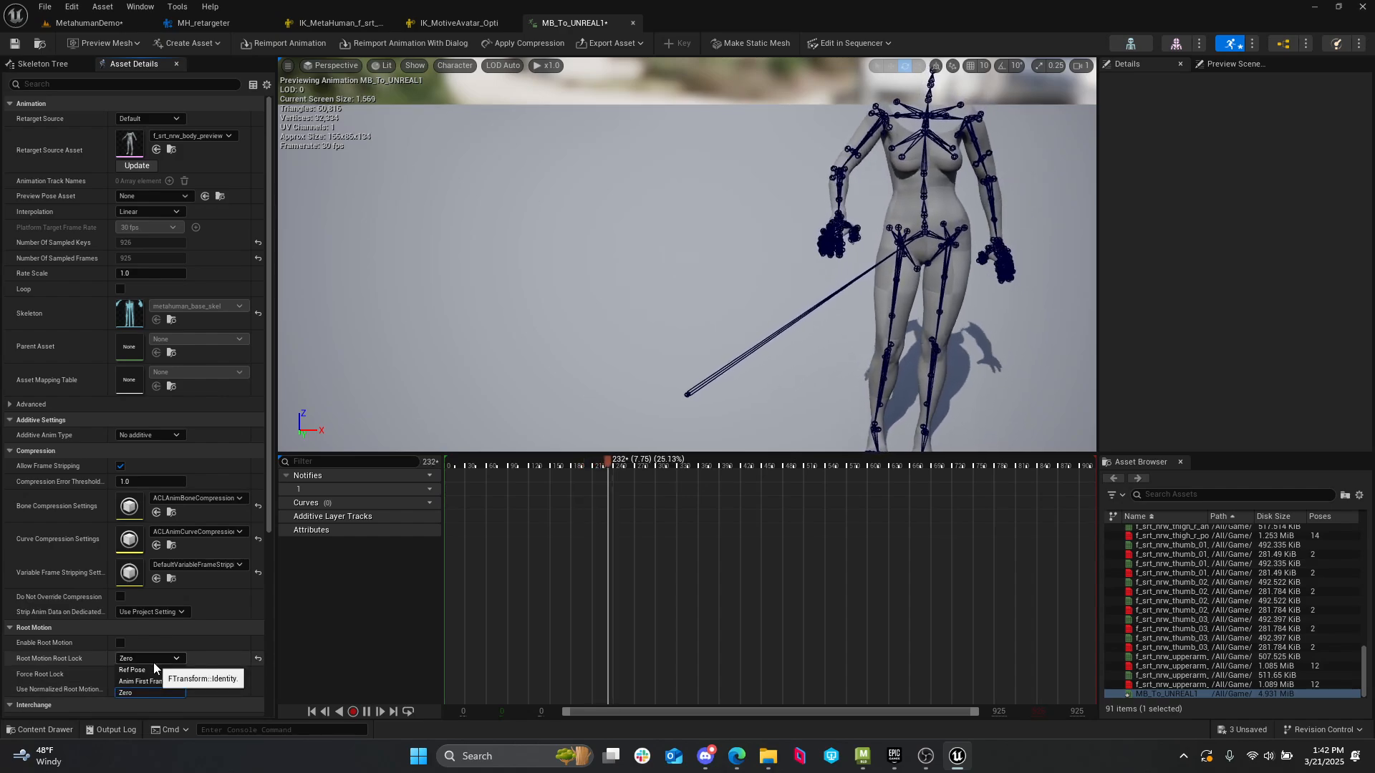
{"action": "left_click", "coordinate": [147, 658]}
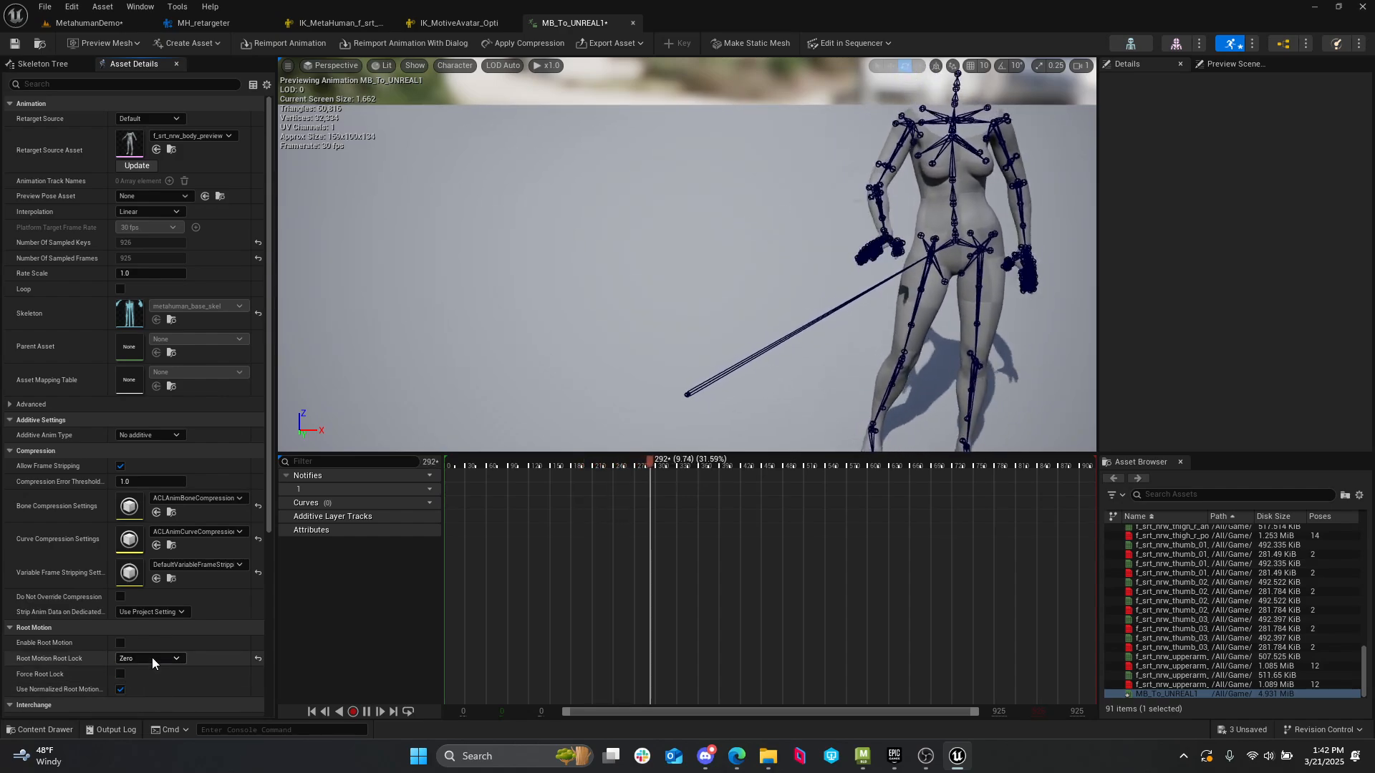
{"action": "left_click", "coordinate": [148, 680]}
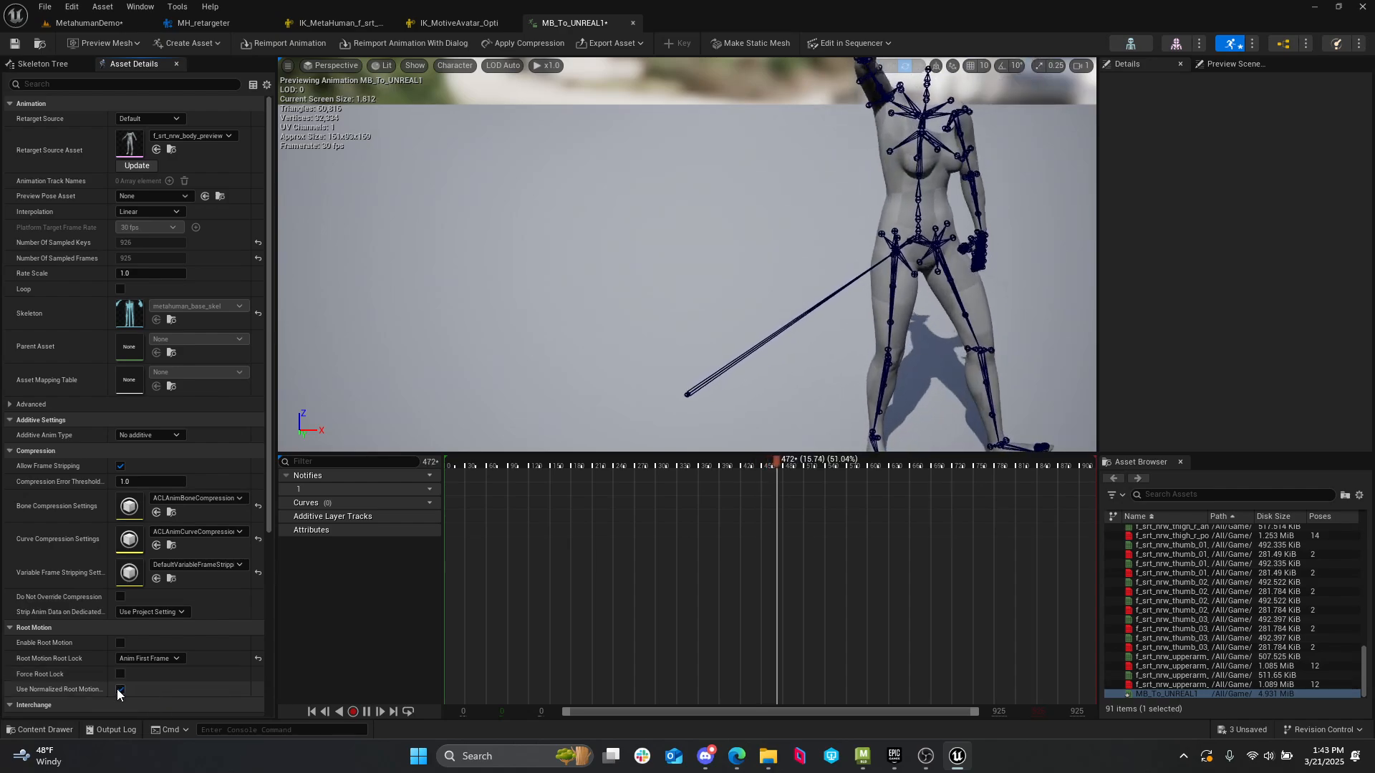
{"action": "left_click", "coordinate": [154, 659]}
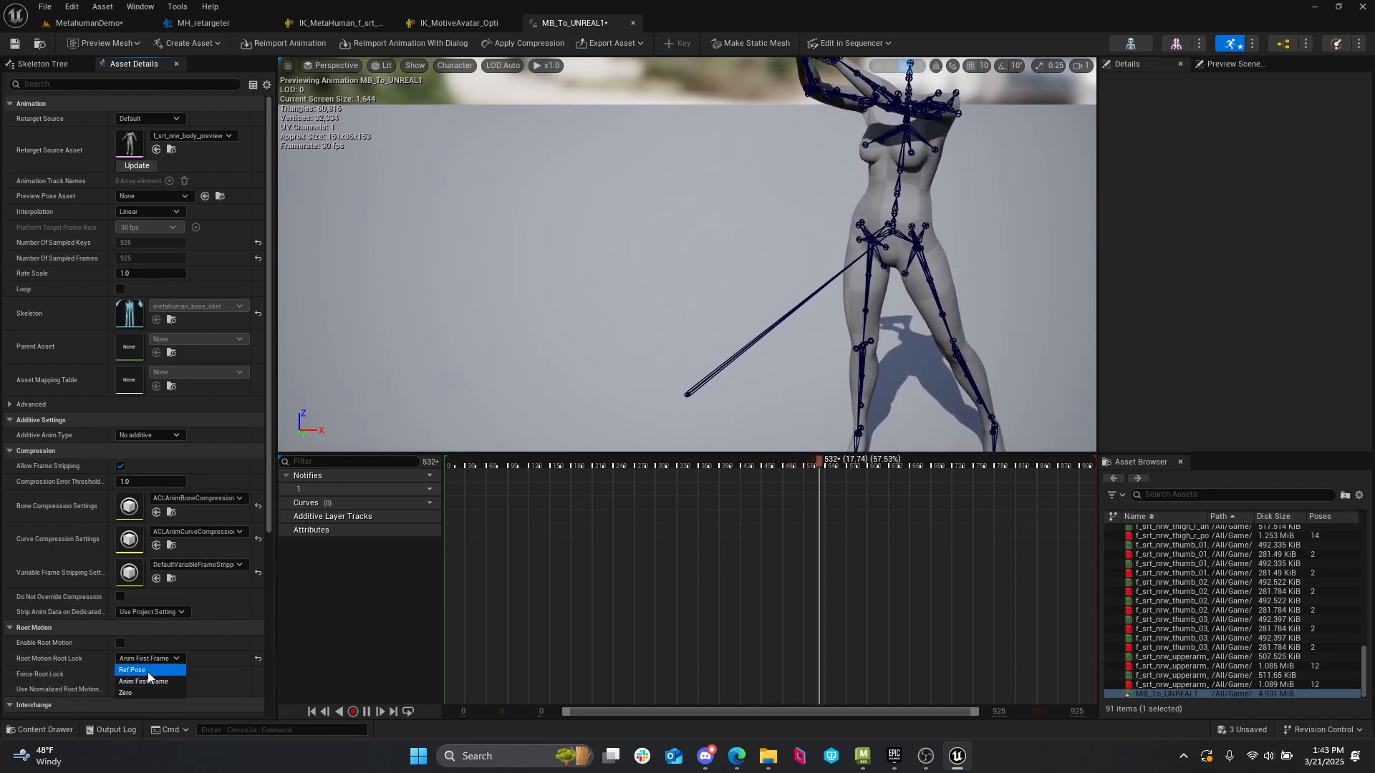
{"action": "left_click", "coordinate": [147, 671]}
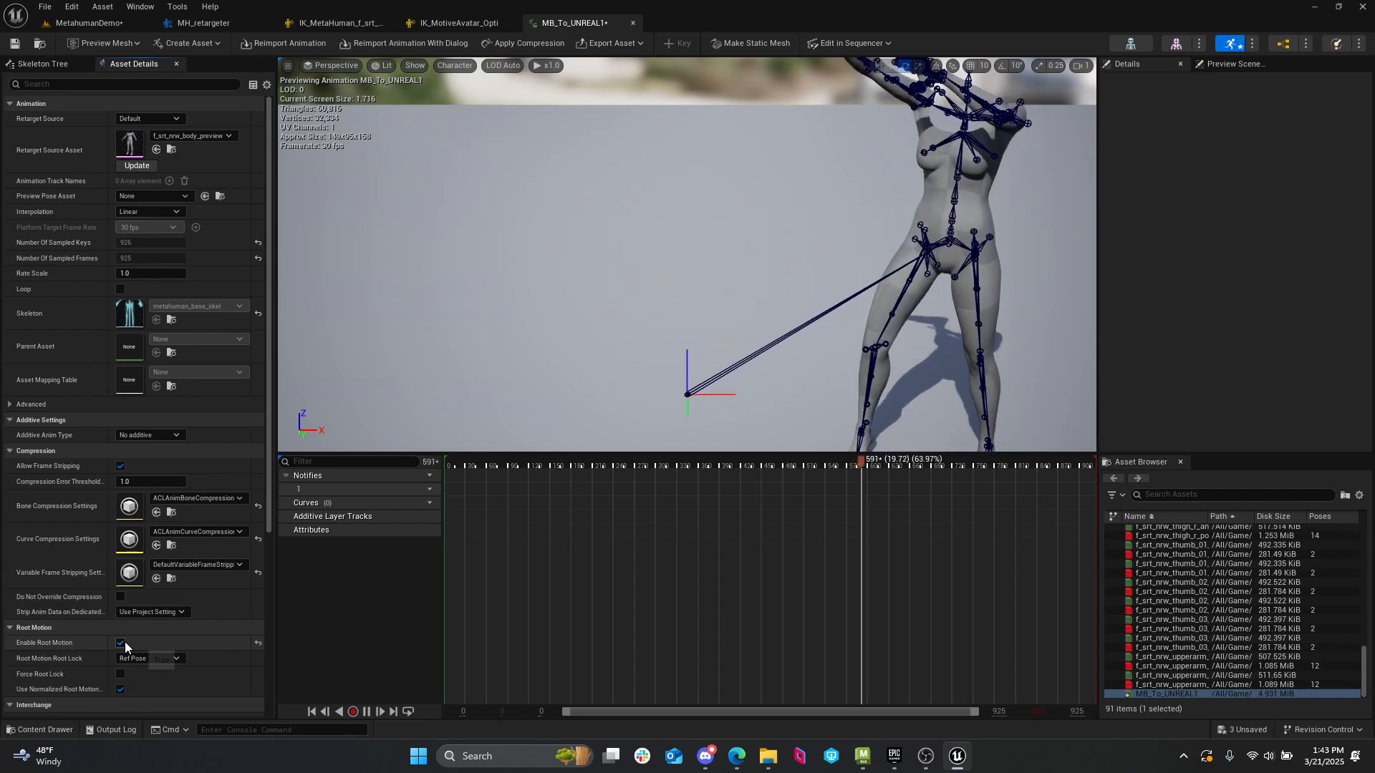
{"action": "left_click", "coordinate": [121, 642]}
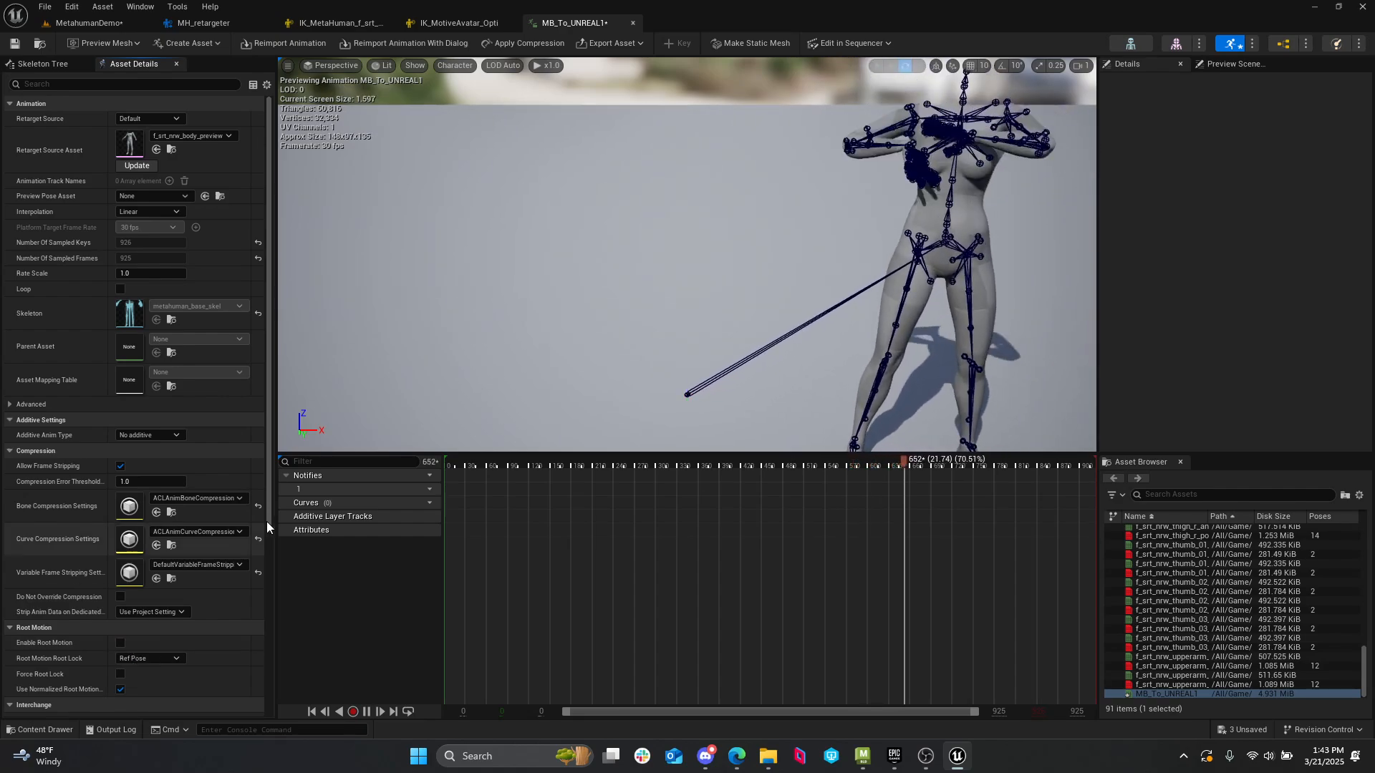
{"action": "left_click_drag", "start_coordinate": [269, 518], "coordinate": [269, 556]}
{"action": "left_click_drag", "start_coordinate": [267, 580], "coordinate": [266, 607]}
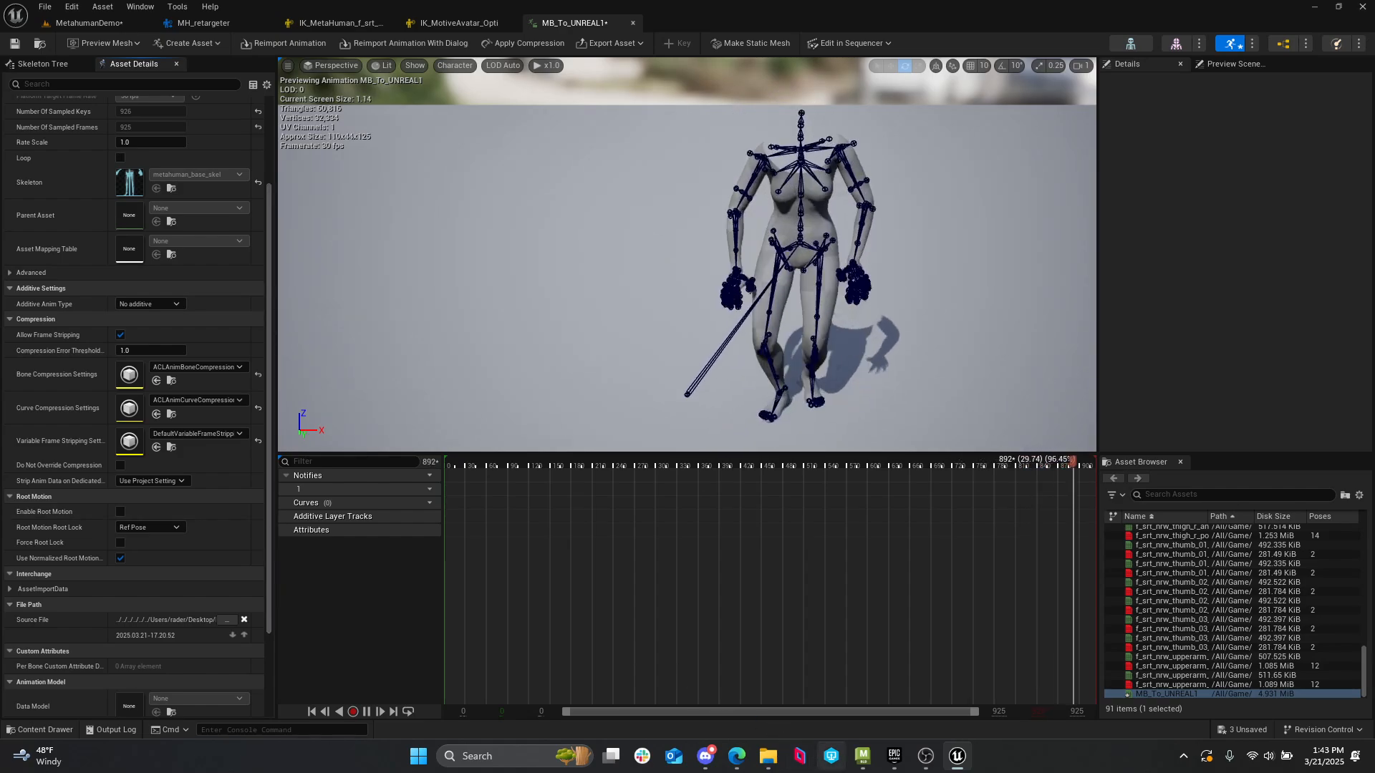
- Switch to MotionBuilder and select the SKM_F_MotiveAvatar_Opti mesh to examine the full T-posed character
{"action": "mouse_move", "coordinate": [863, 757]}
{"action": "left_click", "coordinate": [862, 665]}
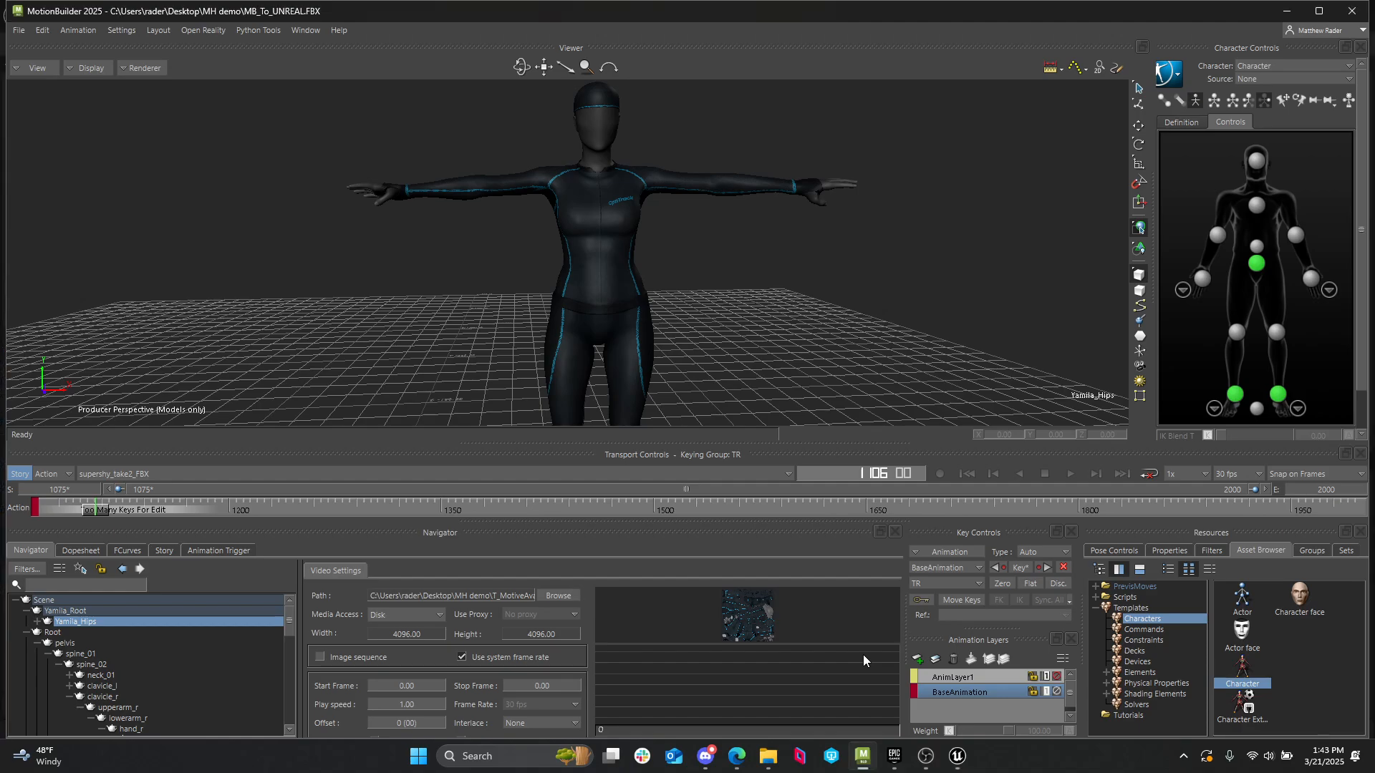
{"action": "left_click_drag", "start_coordinate": [742, 346], "coordinate": [613, 211], "text": "ctrl"}
{"action": "left_click", "coordinate": [629, 191]}
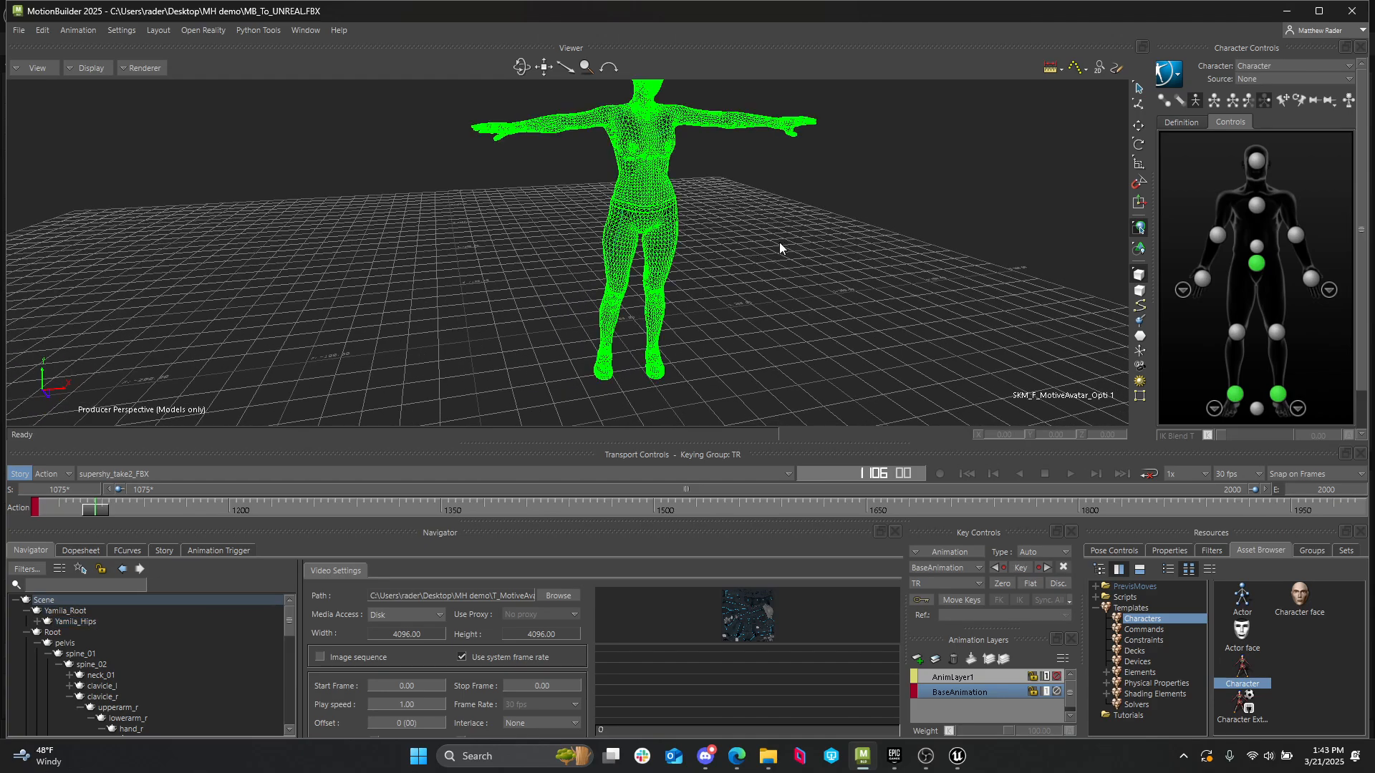
{"action": "mouse_move", "coordinate": [650, 219]}
{"action": "left_mouse_down", "text": "ctrl"}
{"action": "mouse_move", "coordinate": [678, 242]}
{"action": "mouse_move", "coordinate": [709, 237]}
{"action": "mouse_move", "coordinate": [668, 209]}
{"action": "mouse_move", "coordinate": [642, 245]}
{"action": "left_mouse_up", "text": "ctrl"}
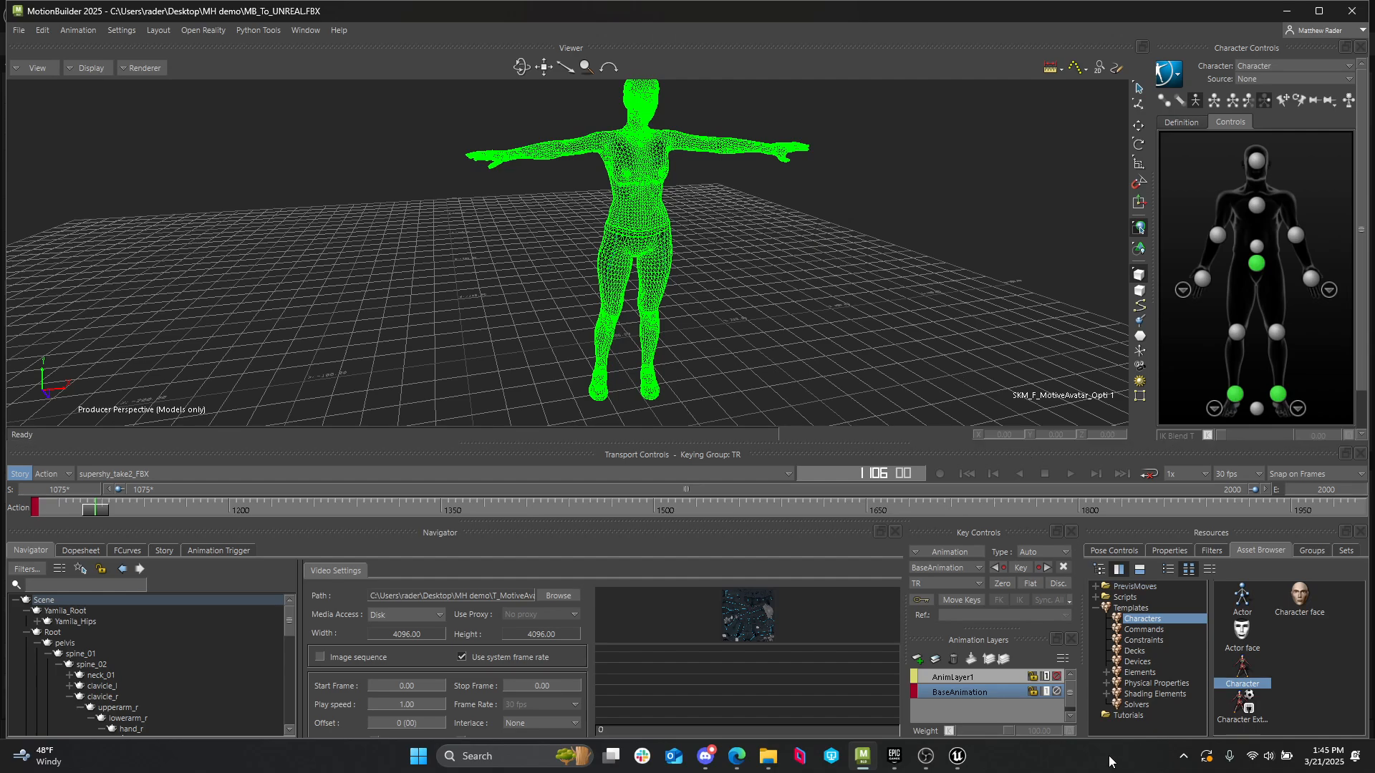
- Check the MB_To_UNREAL1 preview in Unreal Engine and return to the MotionBuilder scene
{"action": "mouse_move", "coordinate": [968, 757]}
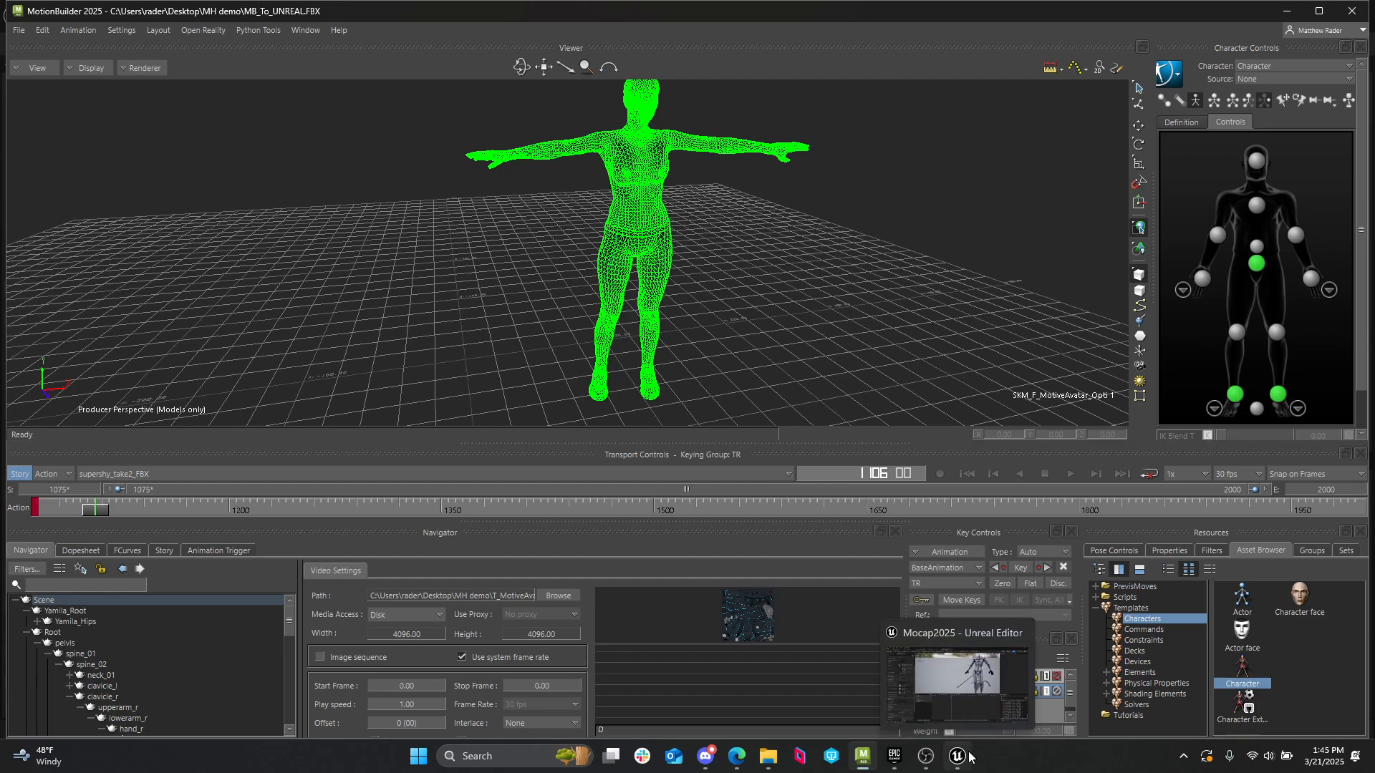
{"action": "left_click", "coordinate": [965, 690]}
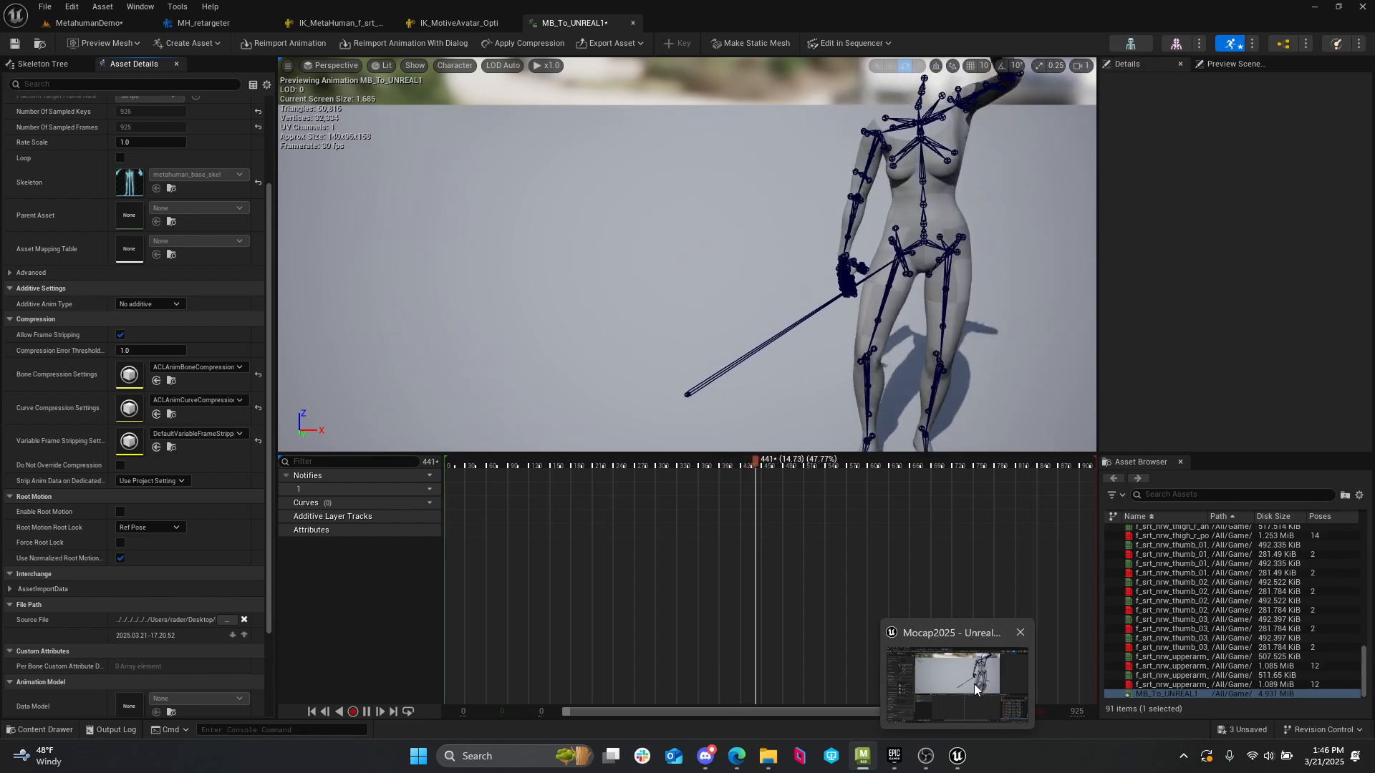
{"action": "key", "text": "alt+Tab"}
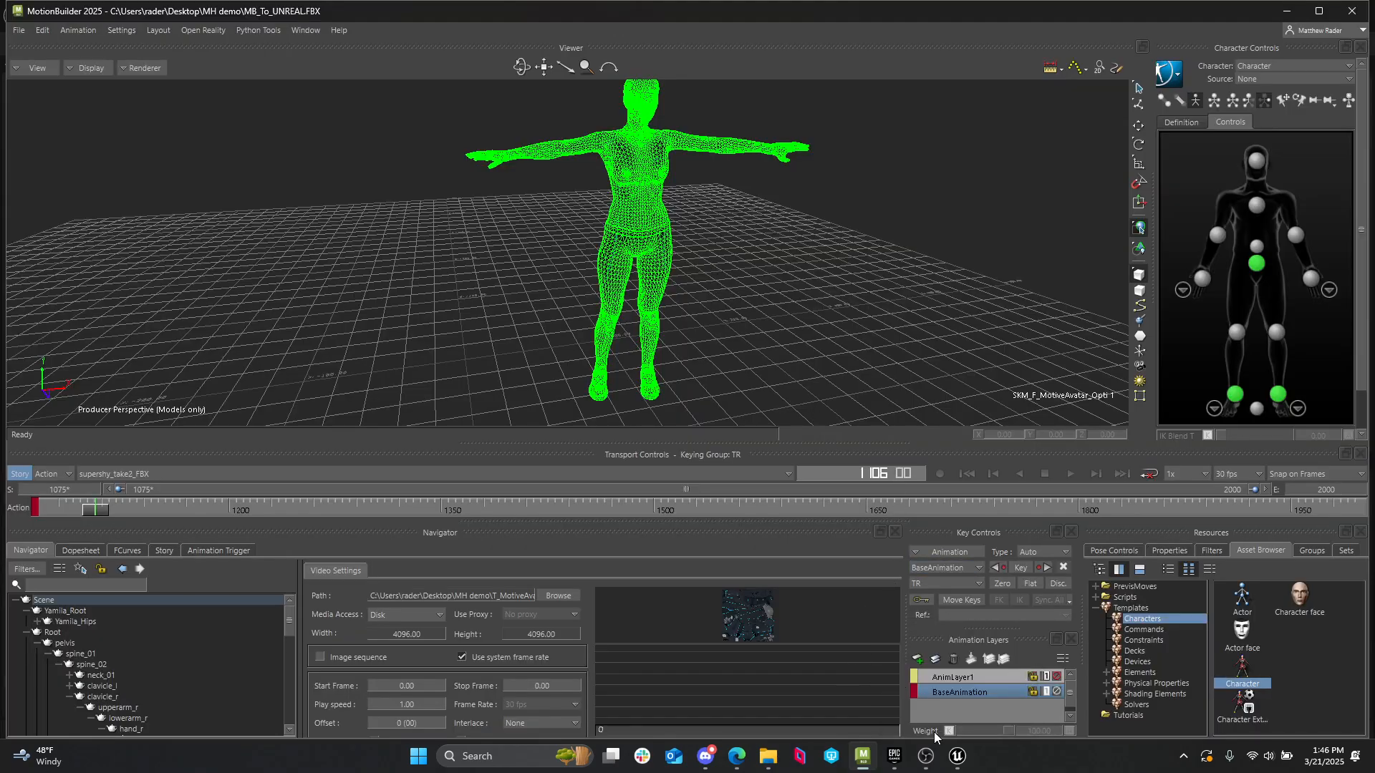
- Return to the MetahumanDemo level in Unreal Engine and examine BP_Amelia's upper body up close at frame 1294 of LS_MHAnimation
{"action": "mouse_move", "coordinate": [960, 753]}
{"action": "left_click", "coordinate": [963, 684]}
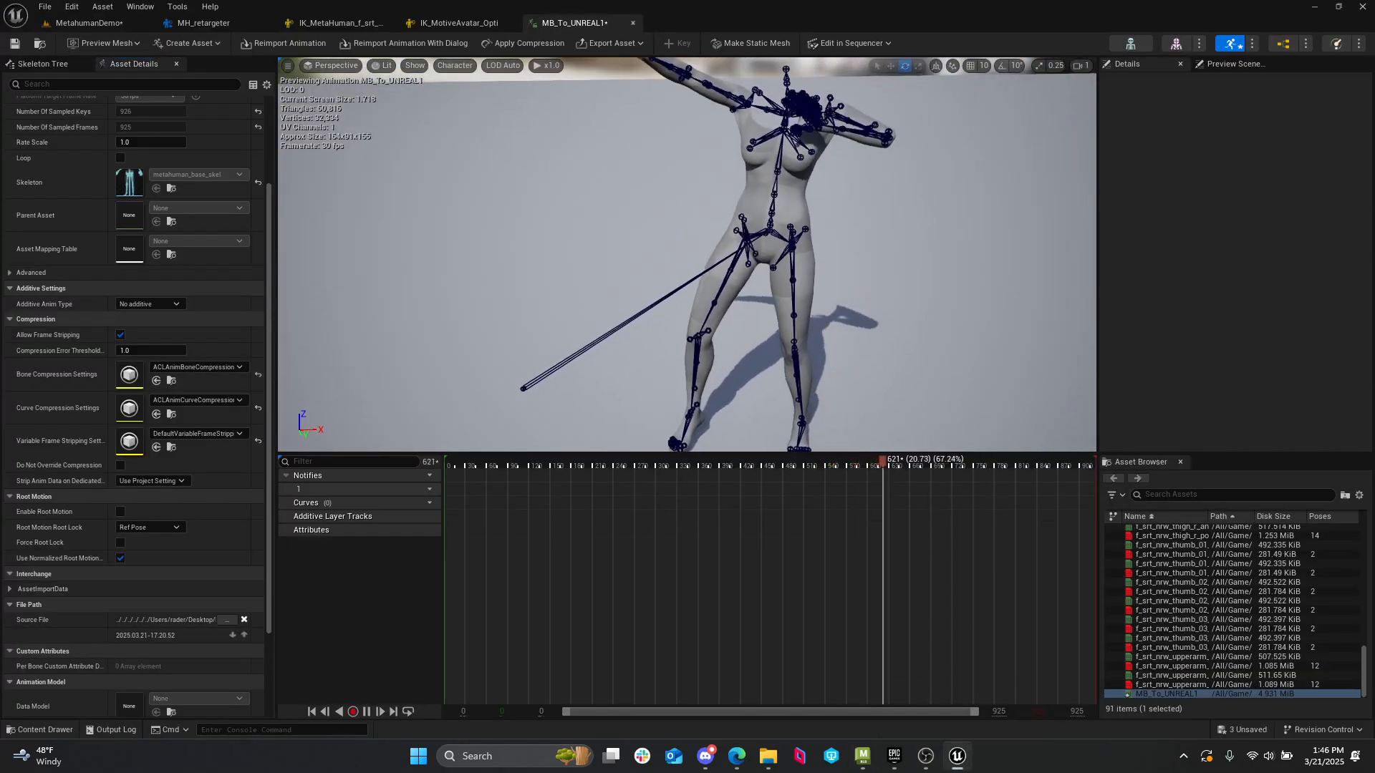
{"action": "left_click", "coordinate": [125, 22]}
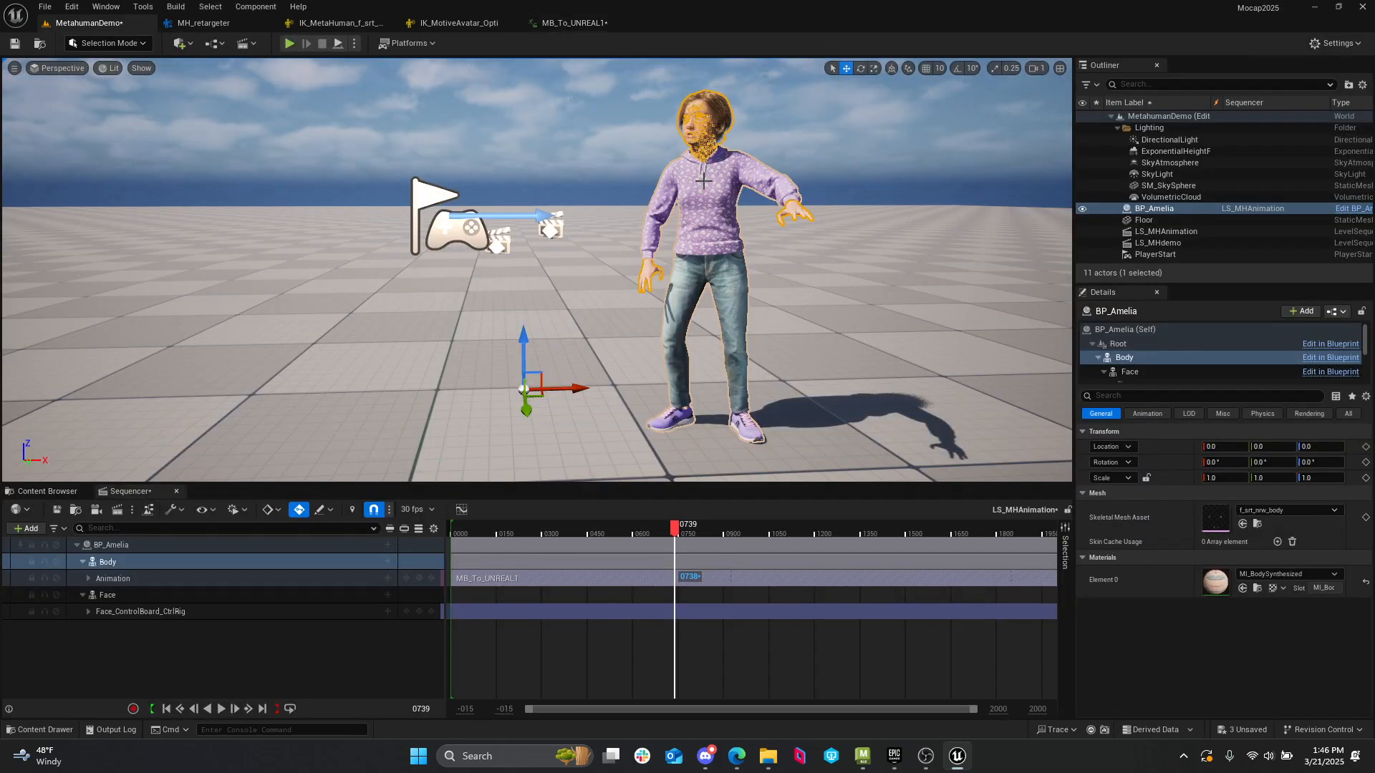
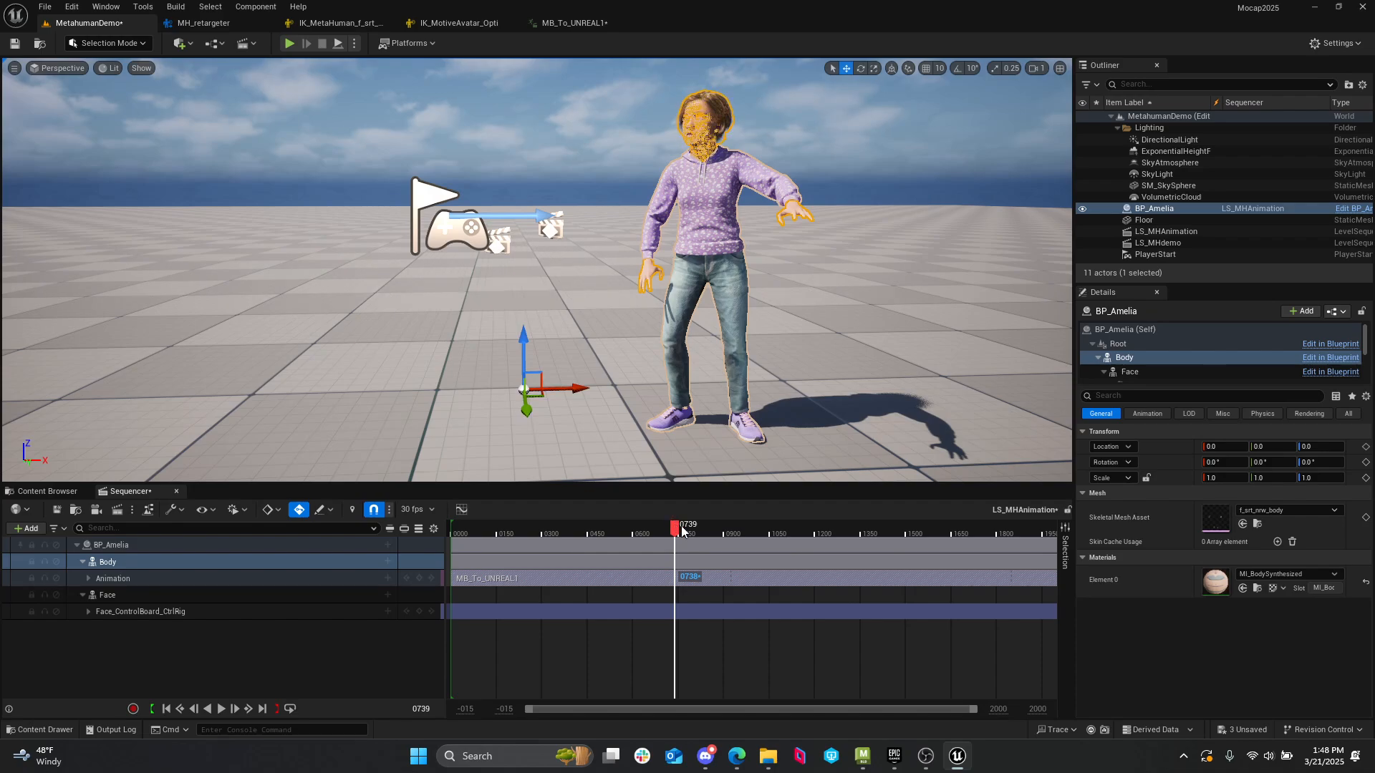
{"action": "left_click_drag", "start_coordinate": [677, 530], "coordinate": [840, 525]}
{"action": "right_click_drag", "start_coordinate": [703, 342], "coordinate": [716, 297]}
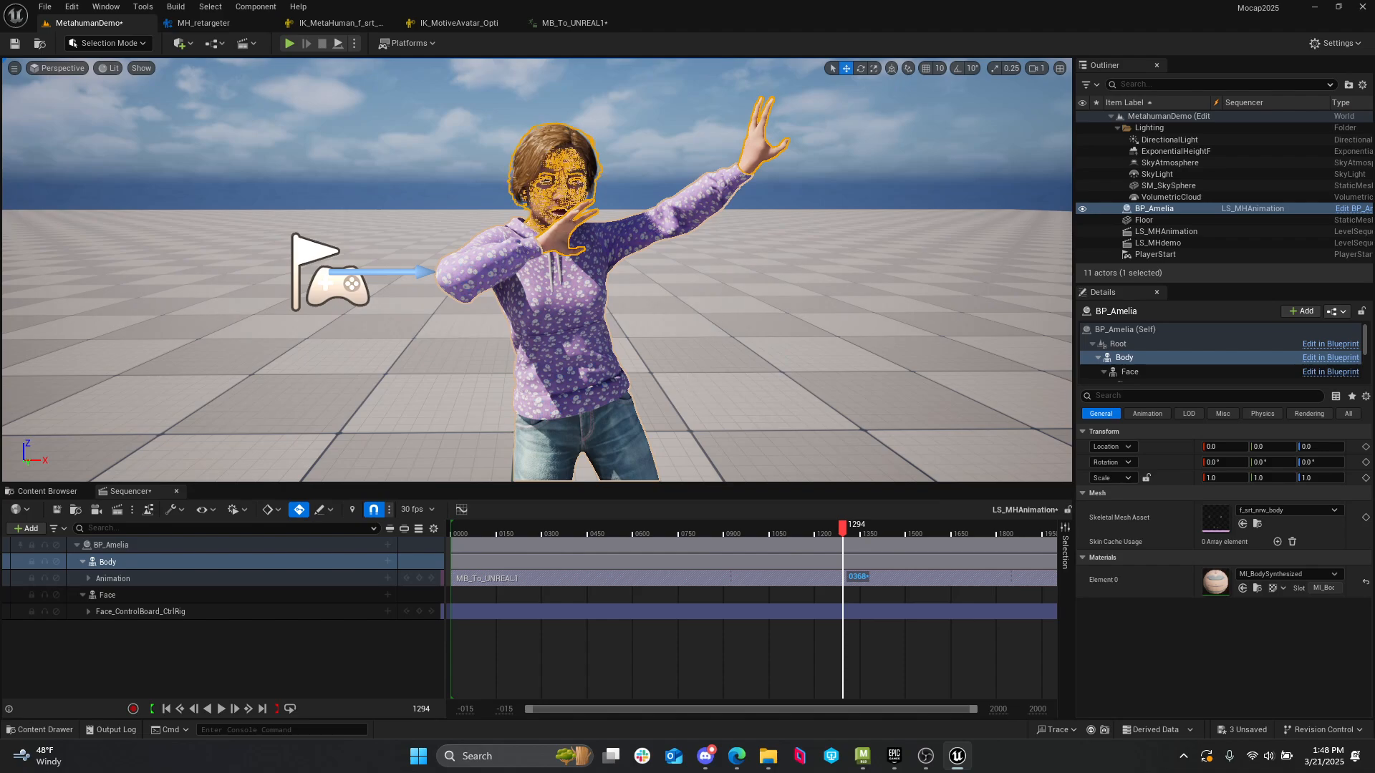
{"action": "left_click", "coordinate": [511, 327]}
{"action": "key", "text": "w"}
{"action": "key", "text": "e"}
{"action": "right_click_drag", "start_coordinate": [510, 326], "coordinate": [510, 326]}
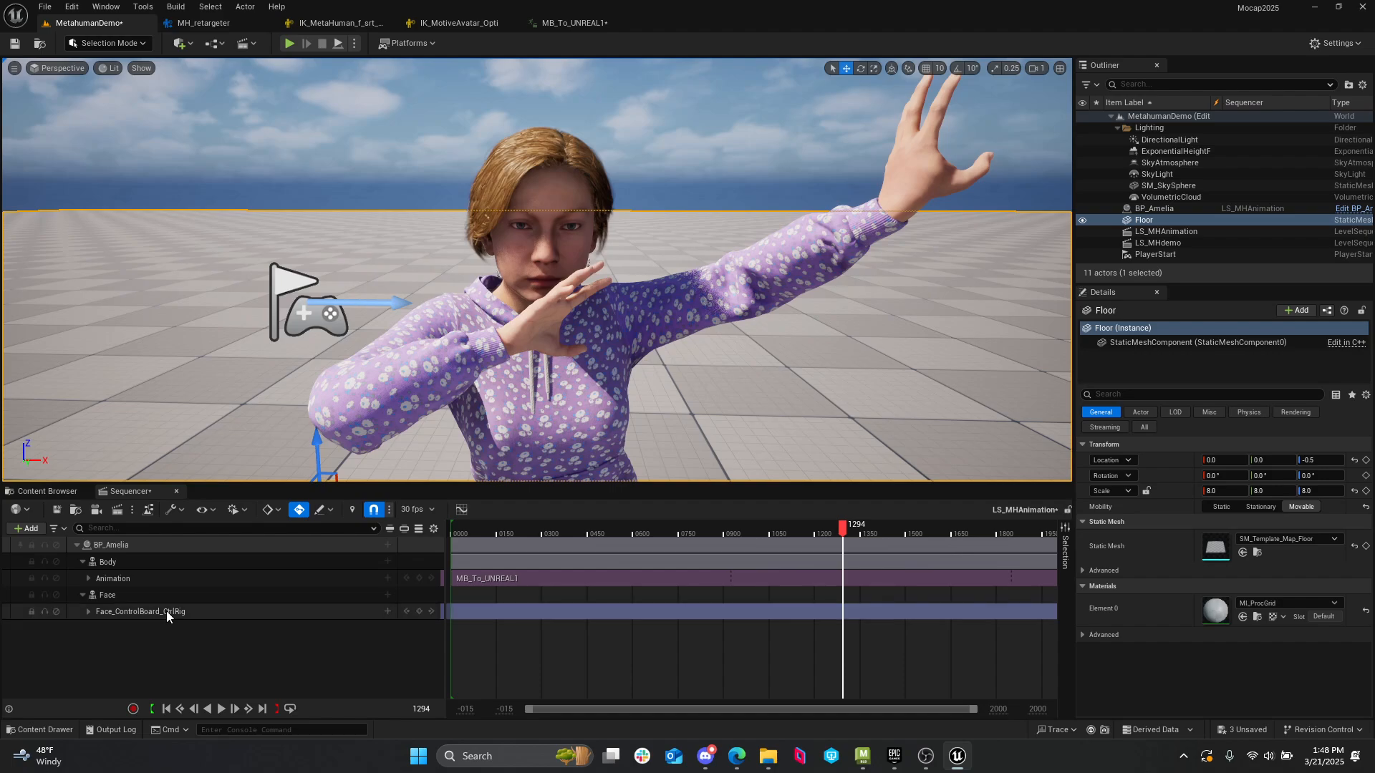
- Select and expand the Face_ControlBoard_CtrlRig track under BP_Amelia's Face to reach its individual facial controls
{"action": "left_click", "coordinate": [166, 612]}
{"action": "left_click", "coordinate": [89, 612]}
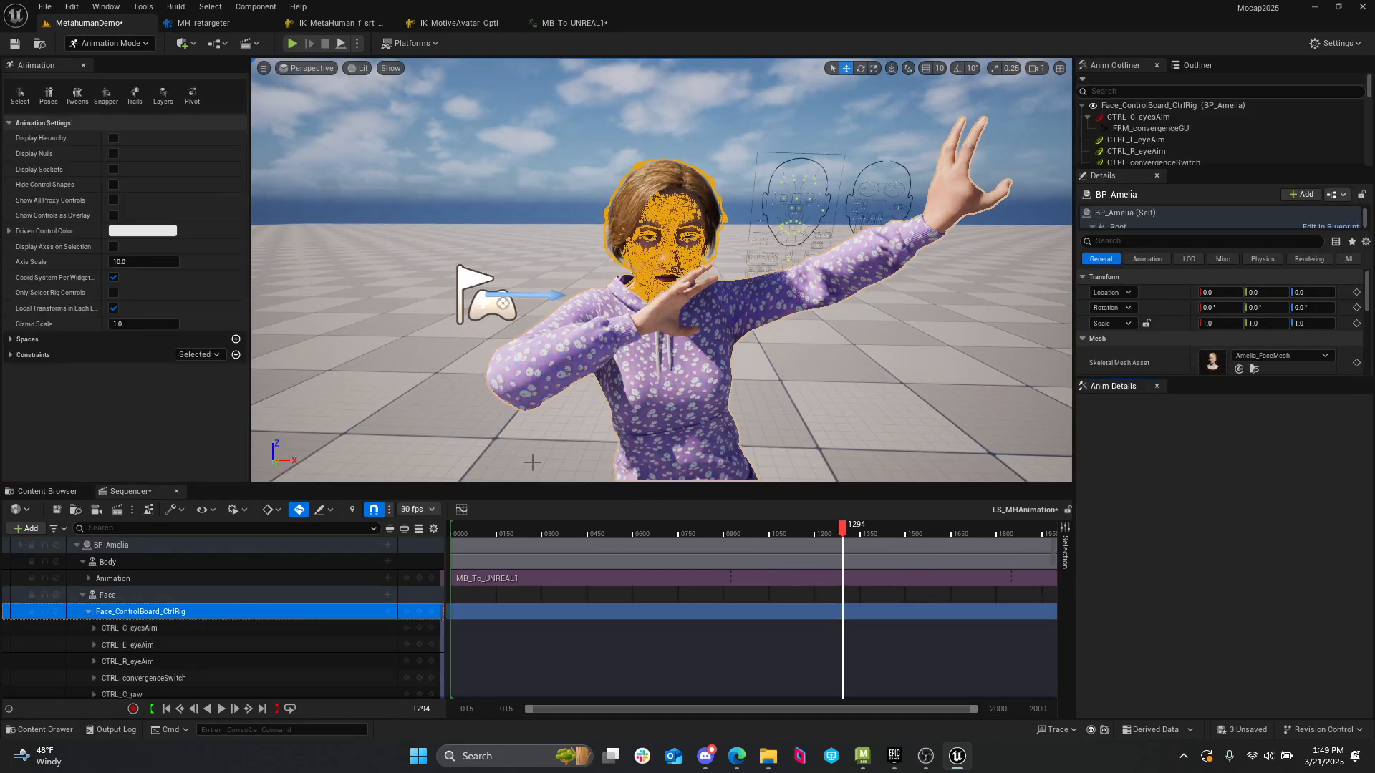
{"action": "left_click", "coordinate": [920, 408]}
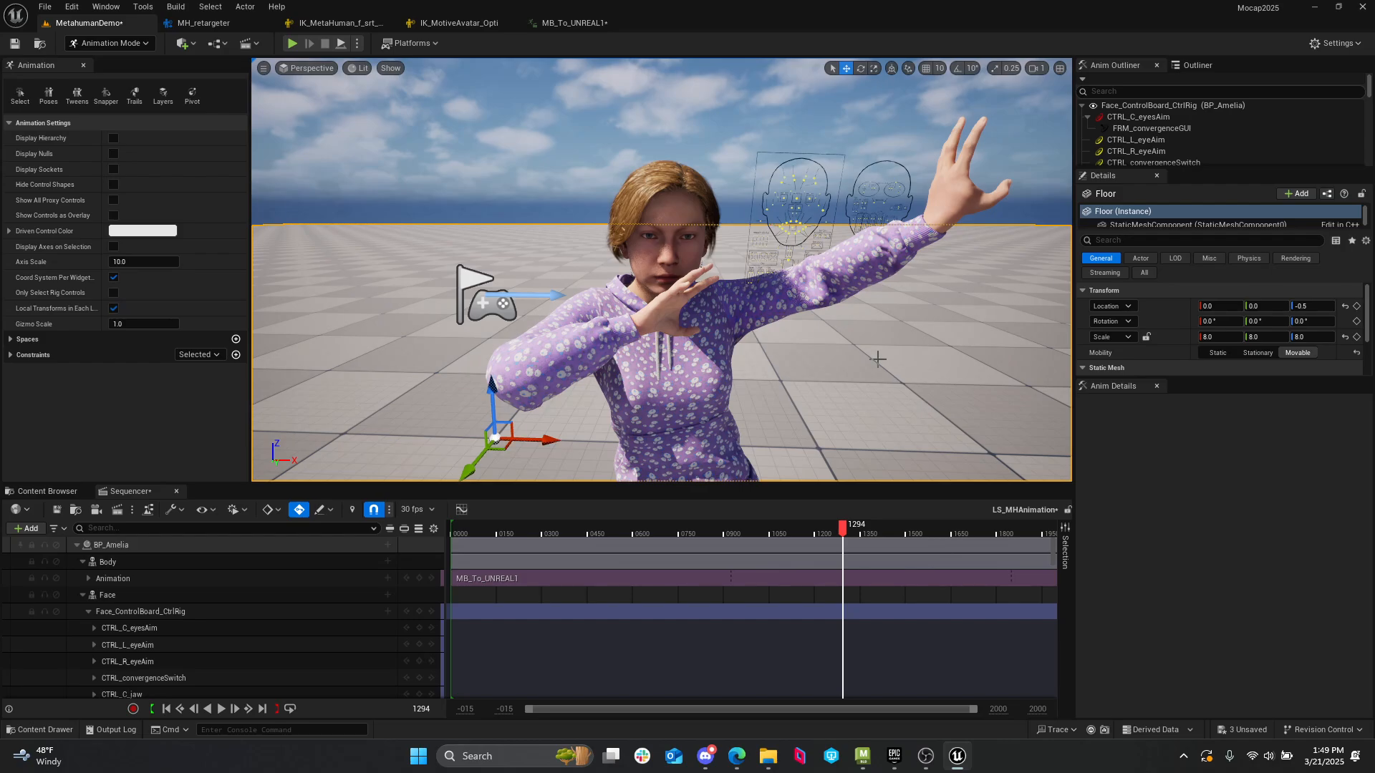
{"action": "scroll", "coordinate": [837, 256], "scroll_direction": "up", "scroll_amount": 3}
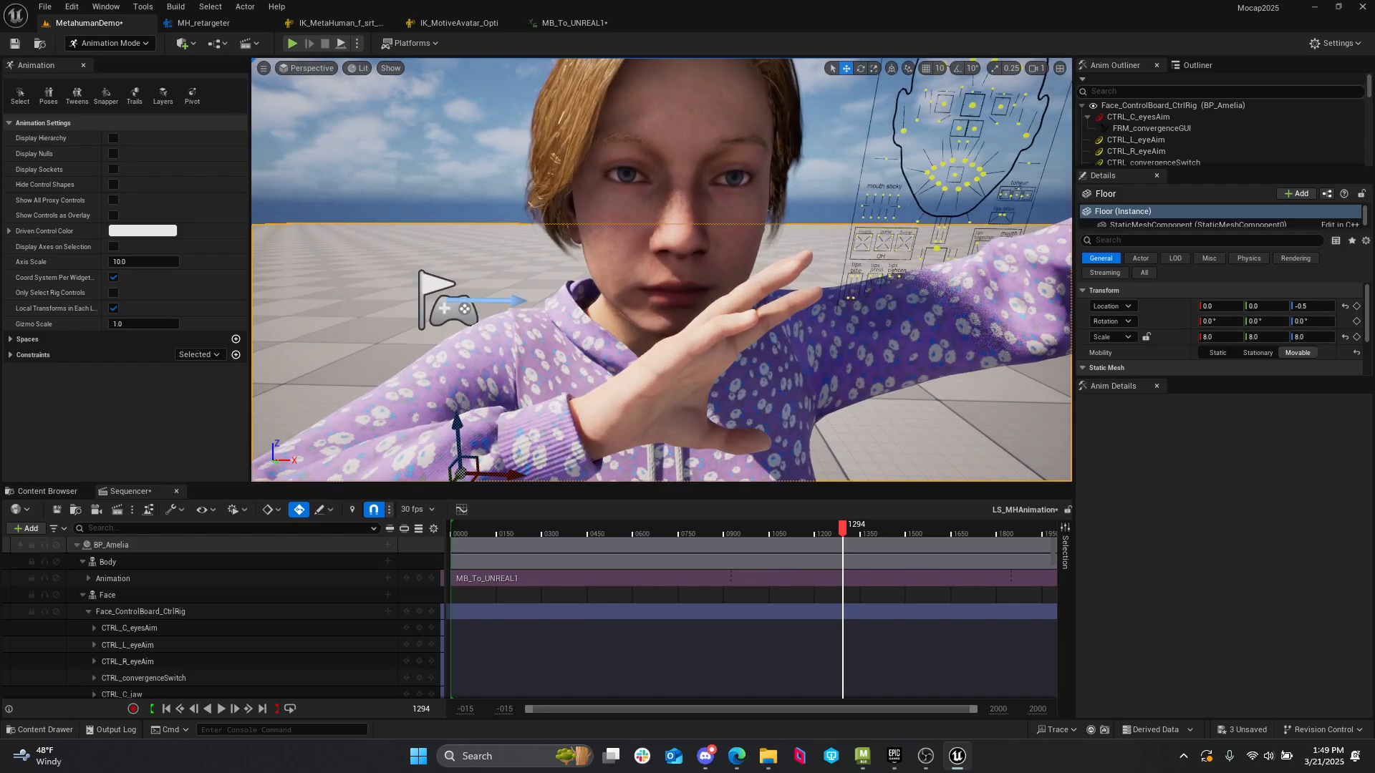
{"action": "scroll", "coordinate": [837, 256], "scroll_direction": "up", "scroll_amount": 2}
{"action": "middle_click_drag", "start_coordinate": [870, 180], "coordinate": [971, 136]}
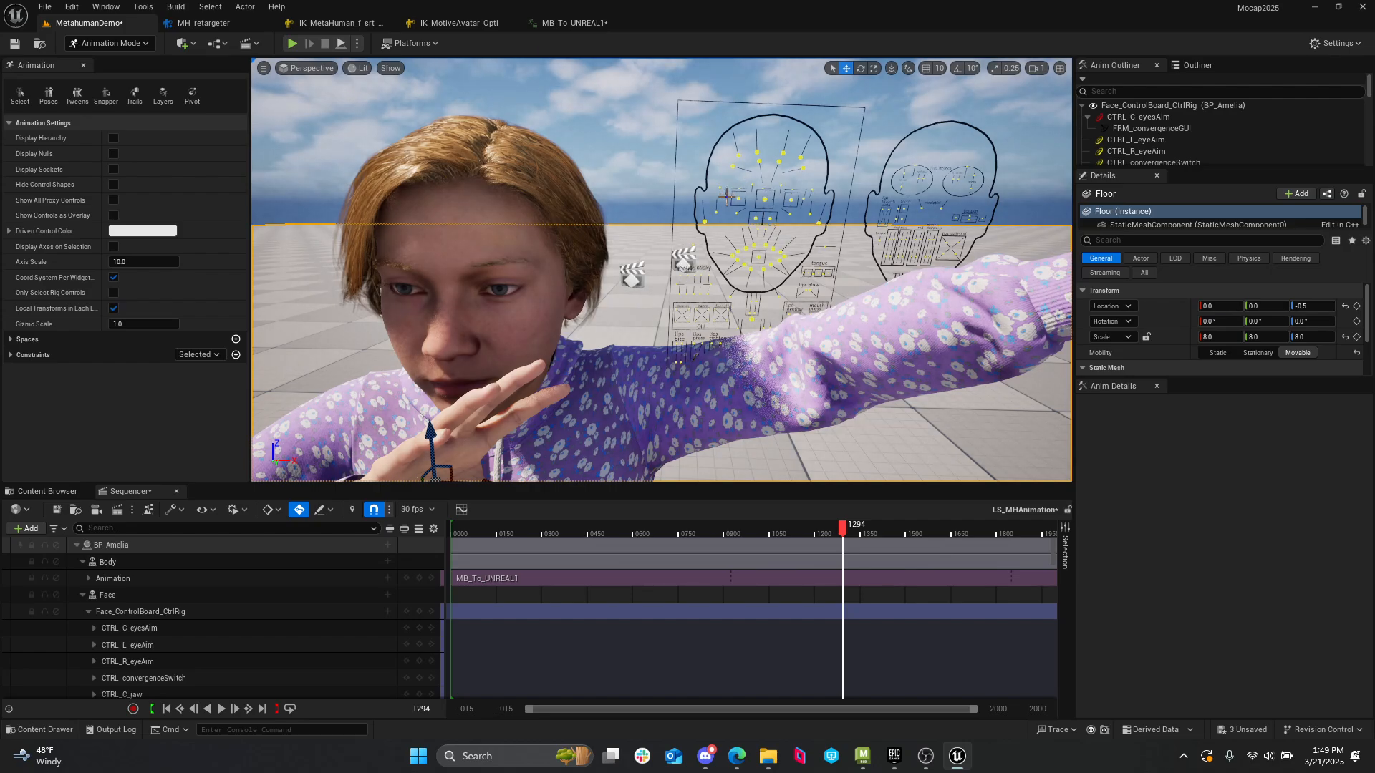
- Close the character's right eye by lowering CTRL_R_eye_blink on the face board to 1.0, and play the sequence to check it
{"action": "left_click", "coordinate": [727, 195]}
{"action": "left_click", "coordinate": [732, 200]}
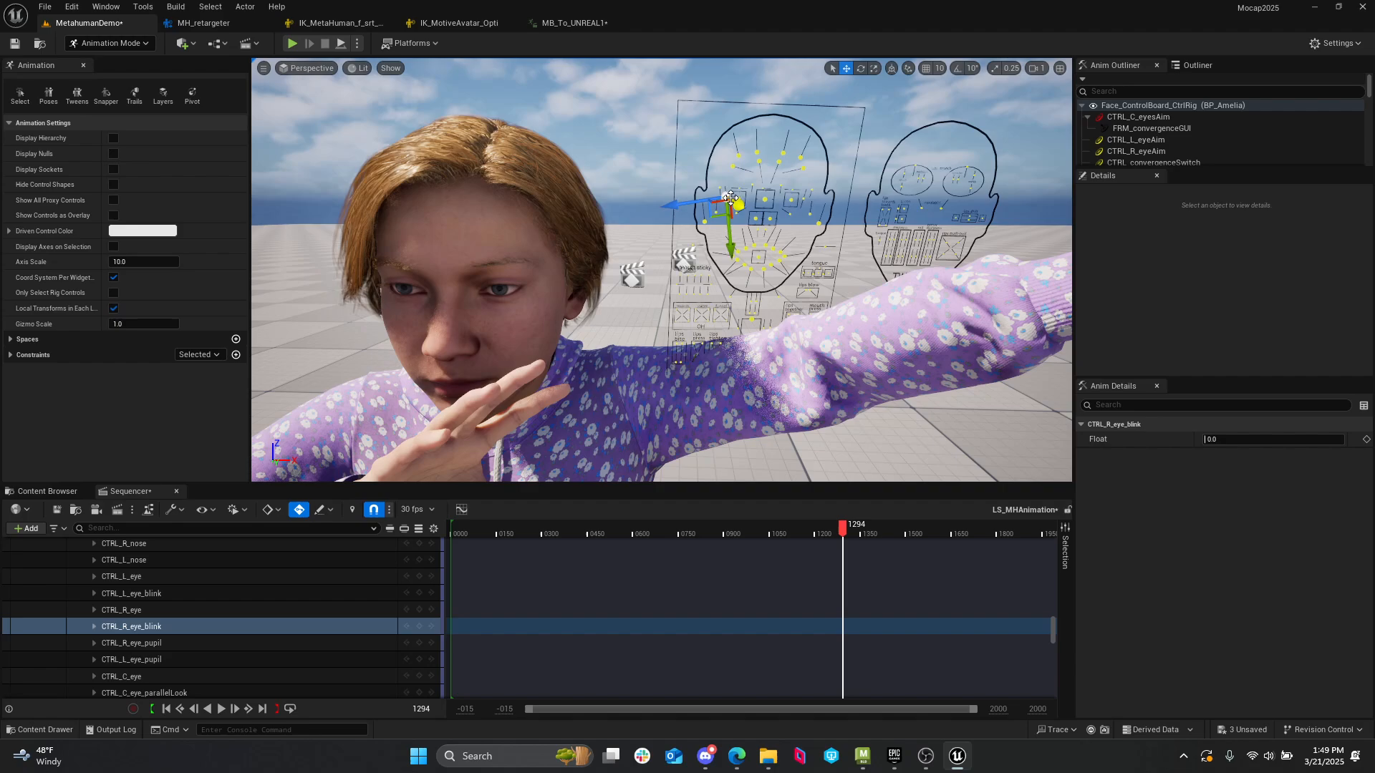
{"action": "left_click", "coordinate": [805, 200], "text": "shift"}
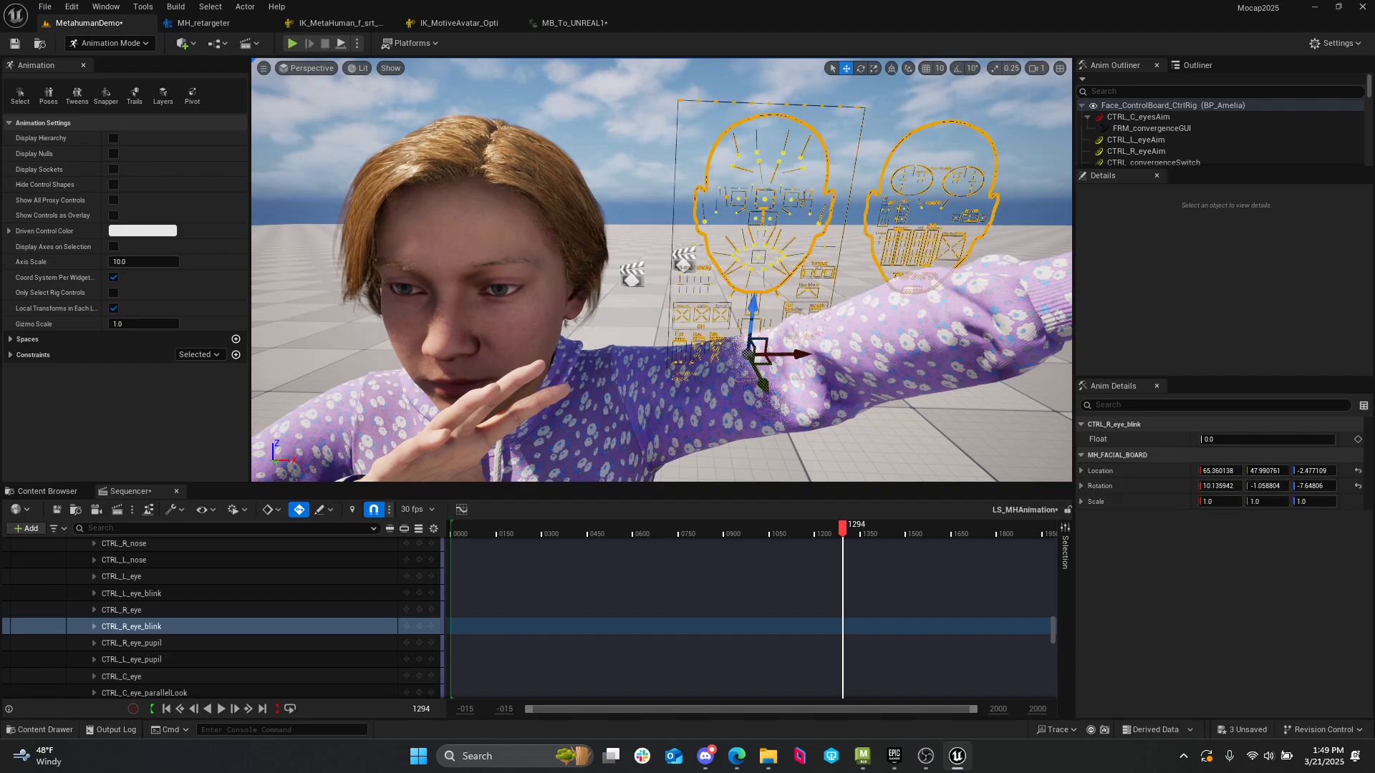
{"action": "key", "text": "ctrl+z"}
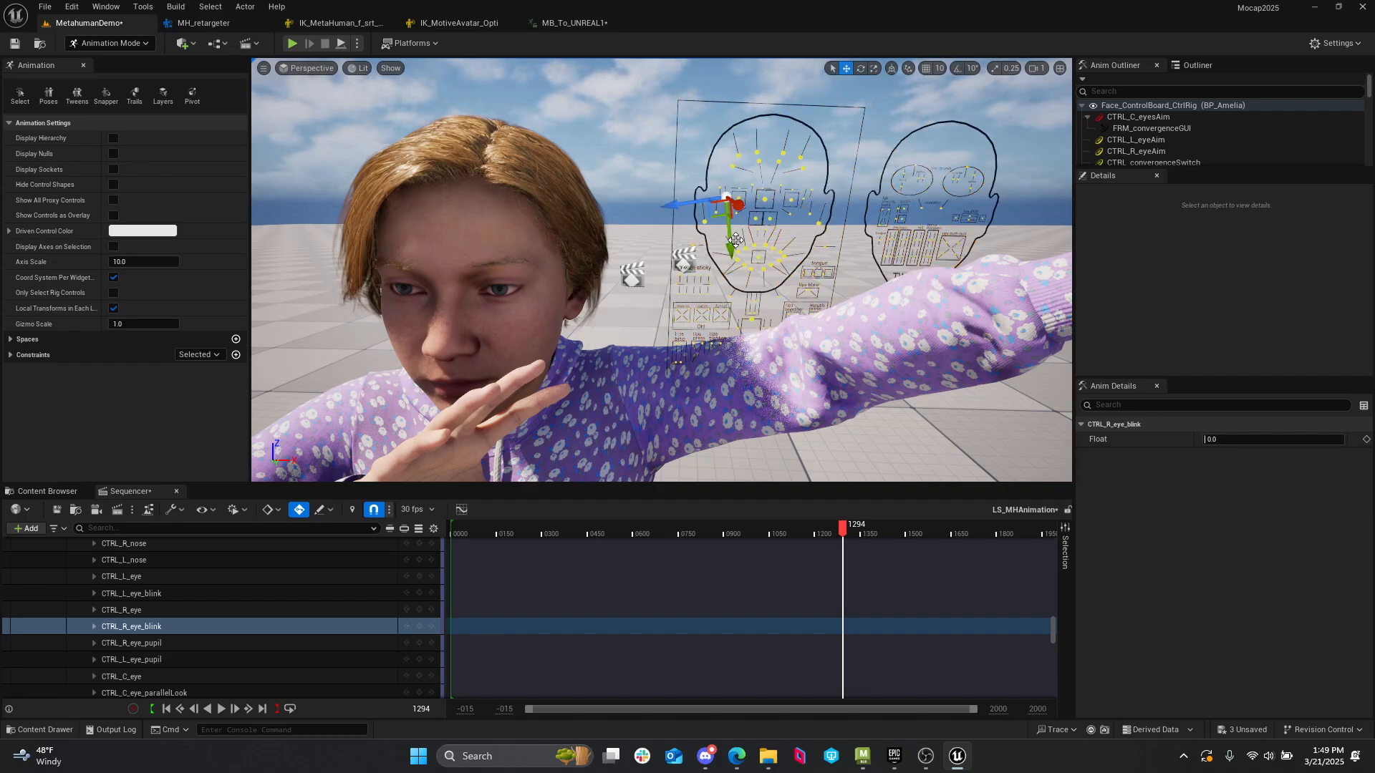
{"action": "left_click_drag", "start_coordinate": [735, 239], "coordinate": [738, 265]}
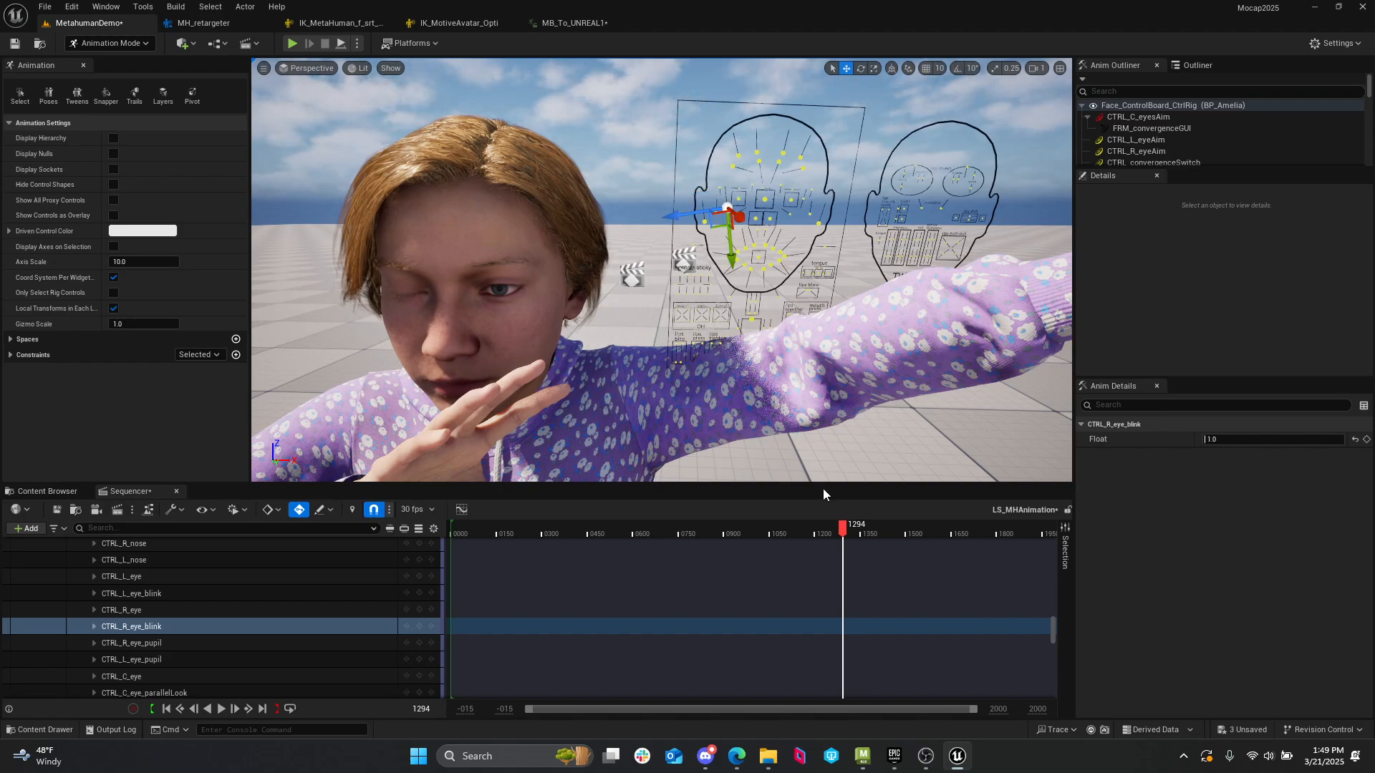
{"action": "left_click_drag", "start_coordinate": [842, 527], "coordinate": [750, 527]}
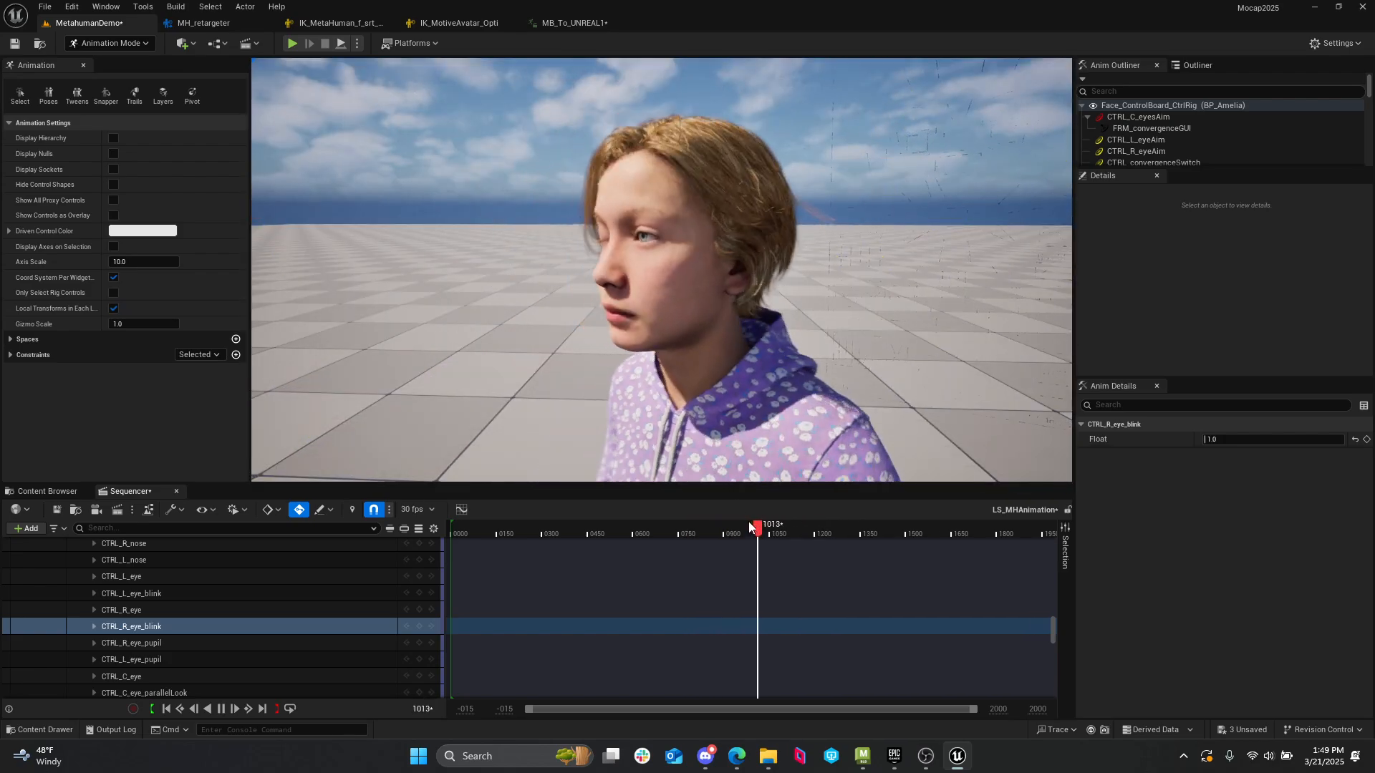
{"action": "key", "text": "space"}
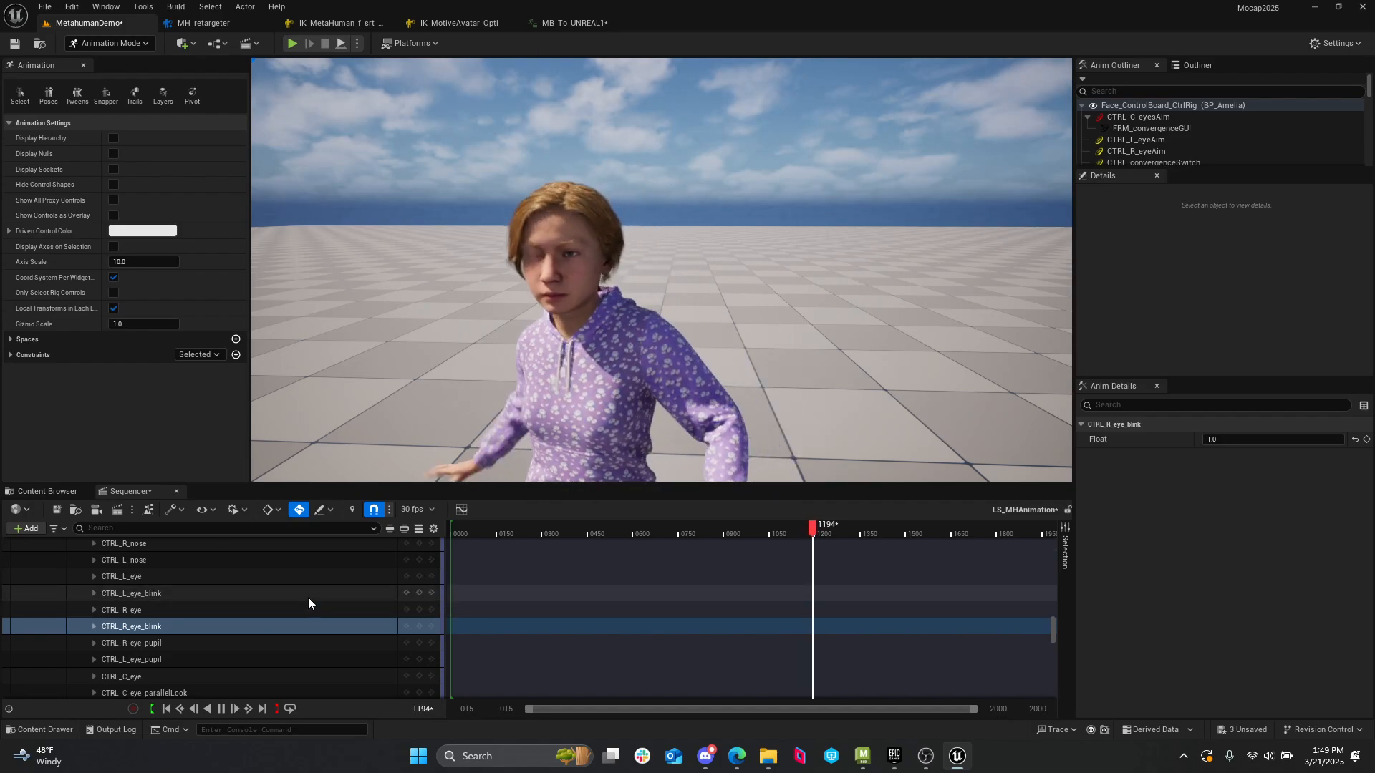
- Filter the sequence tracks by "jaw" and open the mouth by moving CTRL_C_jaw down to a vertical value of 1.0
{"action": "scroll", "coordinate": [213, 595], "scroll_direction": "down", "scroll_amount": 5}
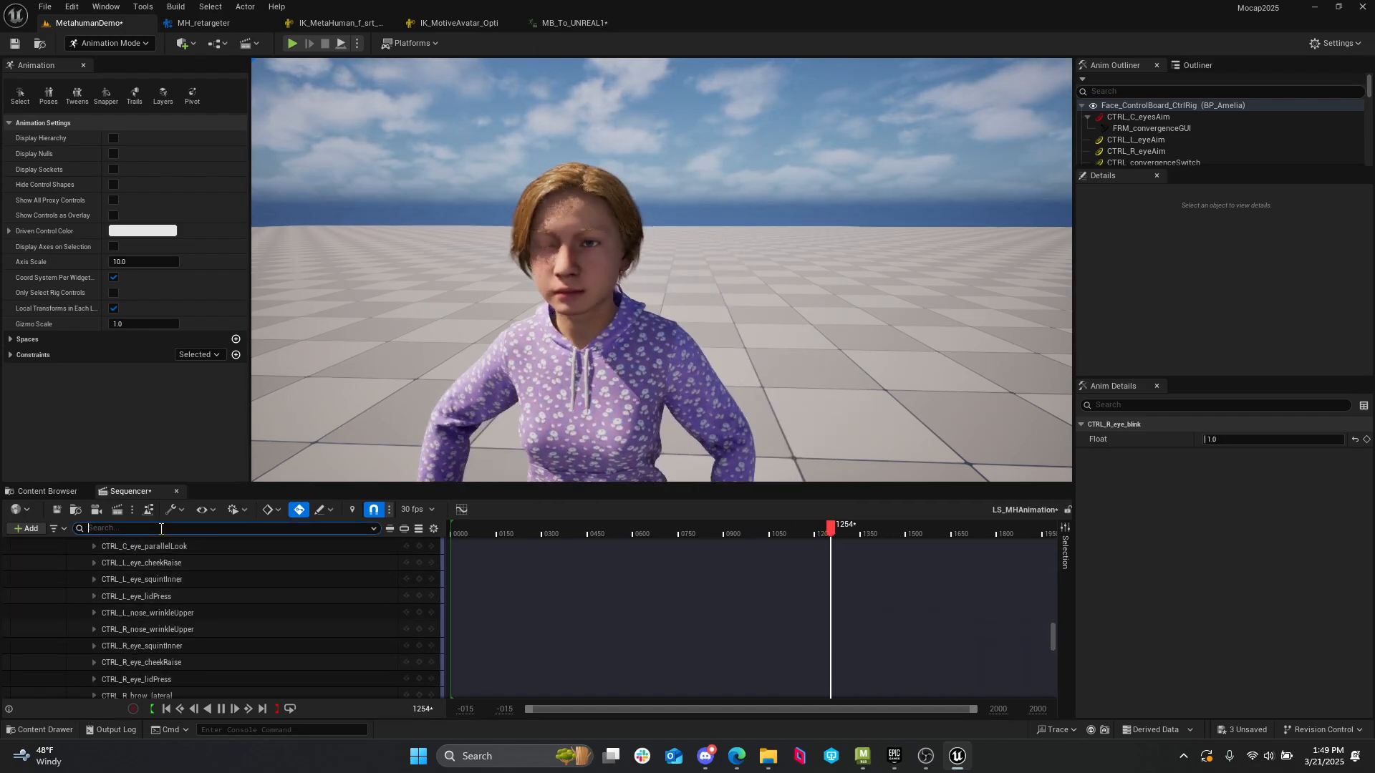
{"action": "type", "text": "jaw"}
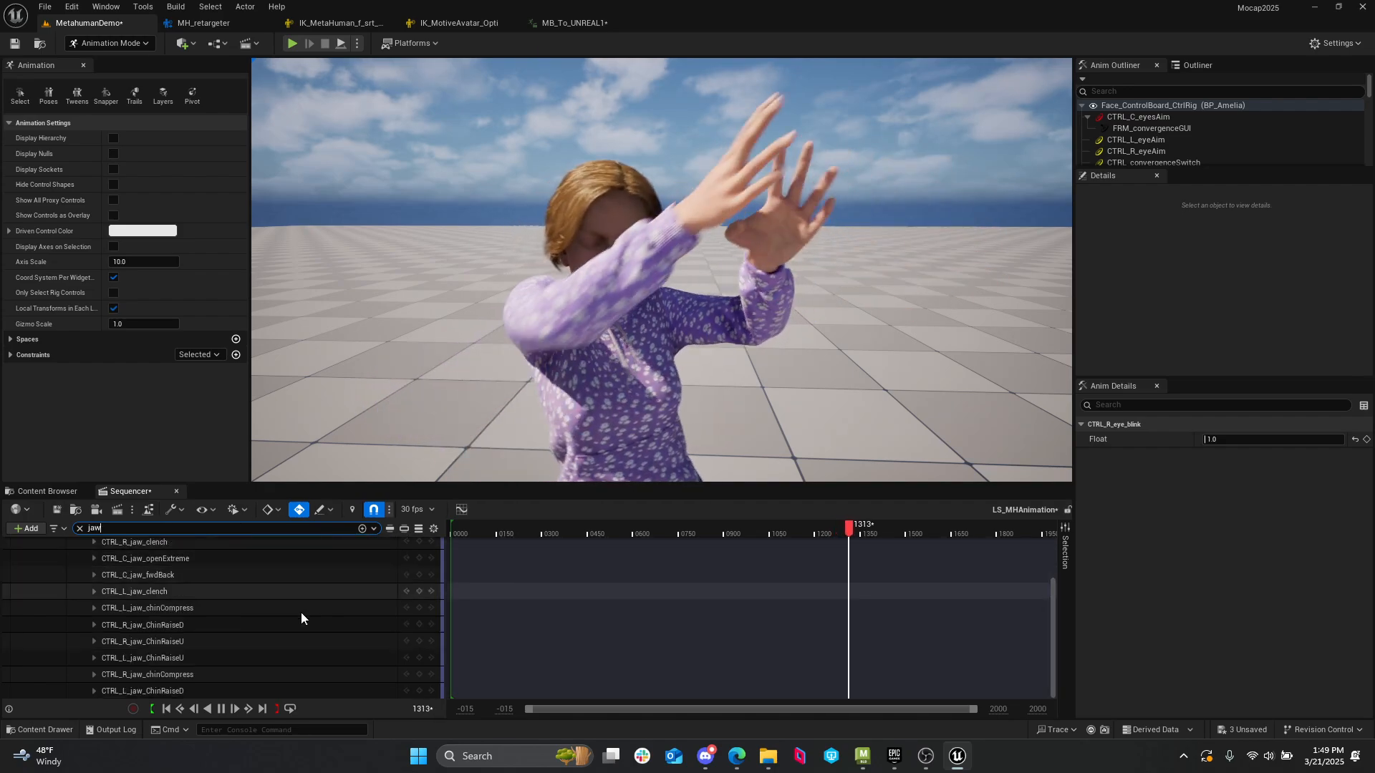
{"action": "scroll", "coordinate": [200, 599], "scroll_direction": "up", "scroll_amount": 1}
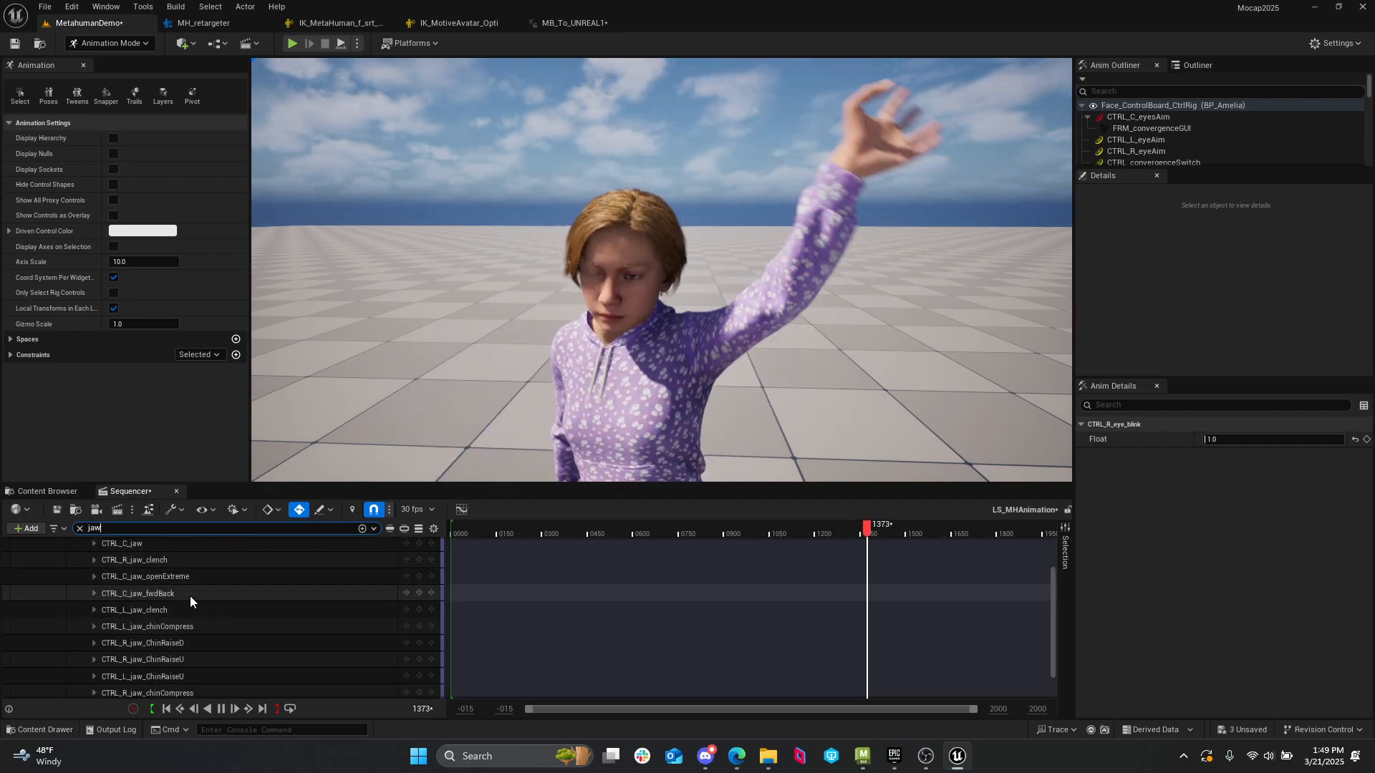
{"action": "left_click", "coordinate": [185, 562]}
{"action": "left_click", "coordinate": [173, 543]}
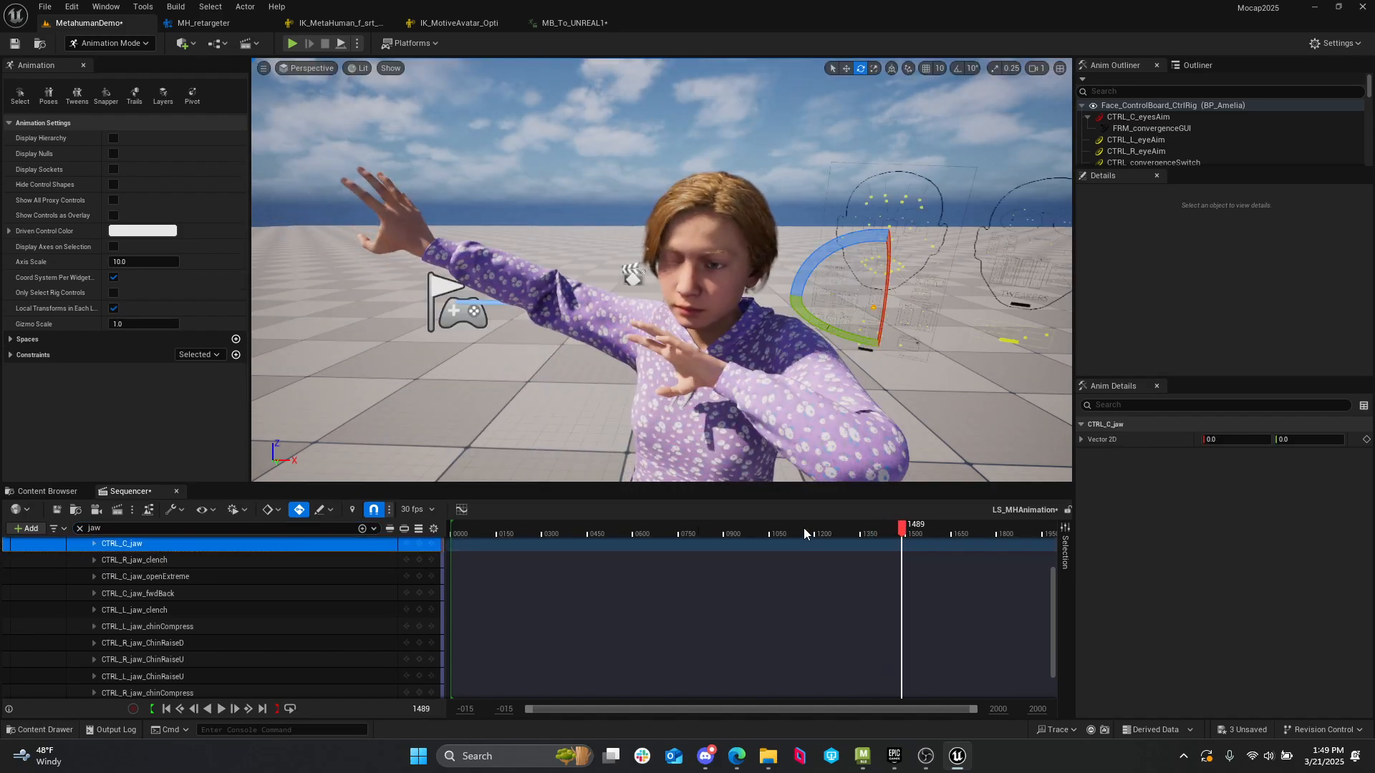
{"action": "key", "text": "w"}
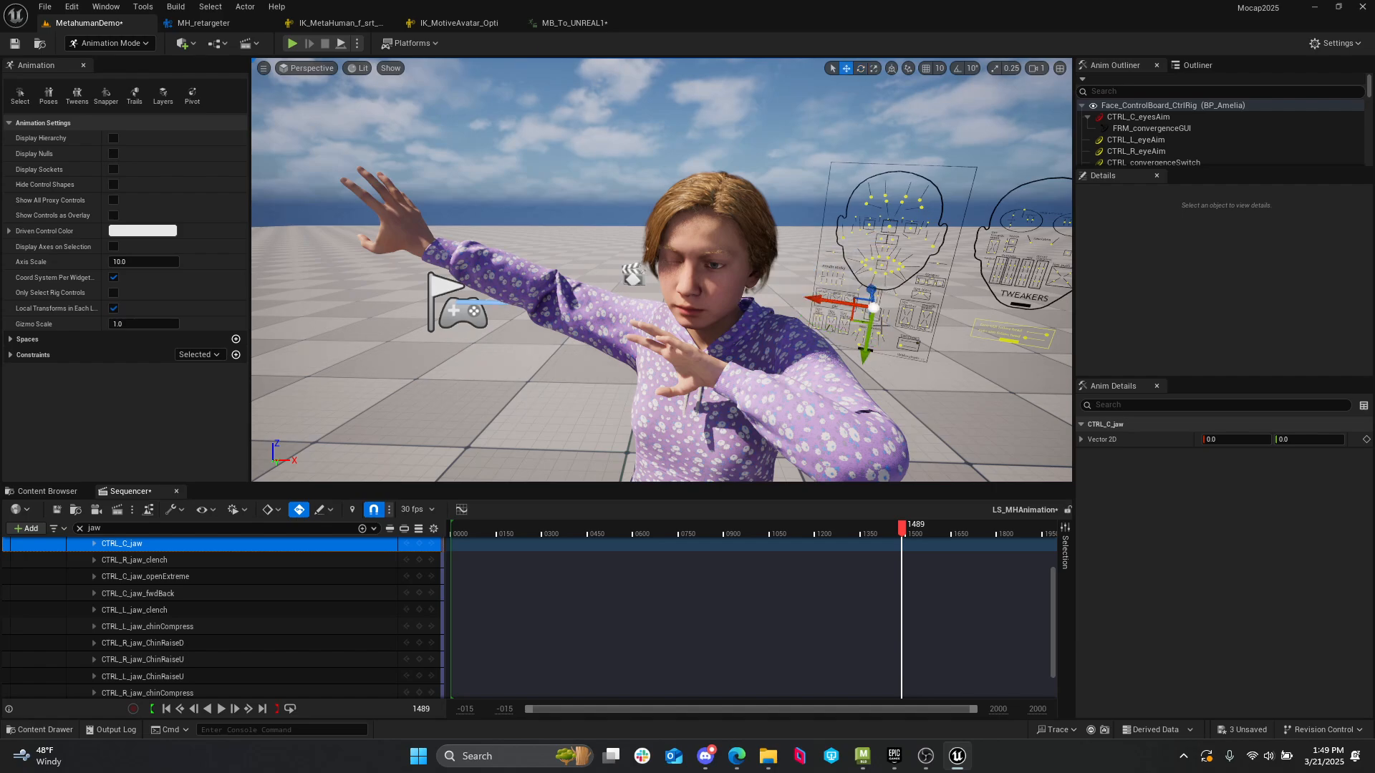
{"action": "left_click_drag", "start_coordinate": [866, 347], "coordinate": [854, 379]}
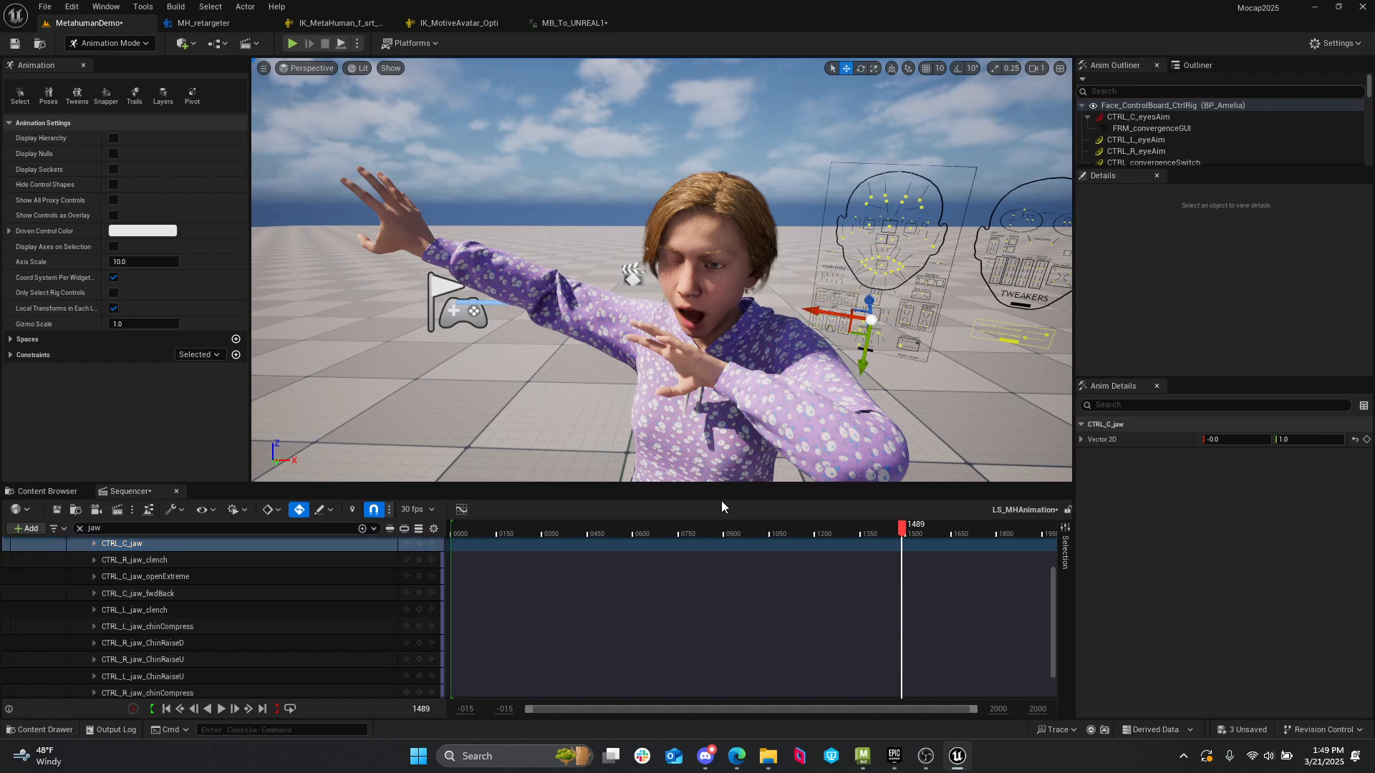
- Play the sequence from about frame 1000 to check the face pose over the body animation, and stop at frame 1094
{"action": "left_click", "coordinate": [753, 536]}
{"action": "key", "text": "space"}
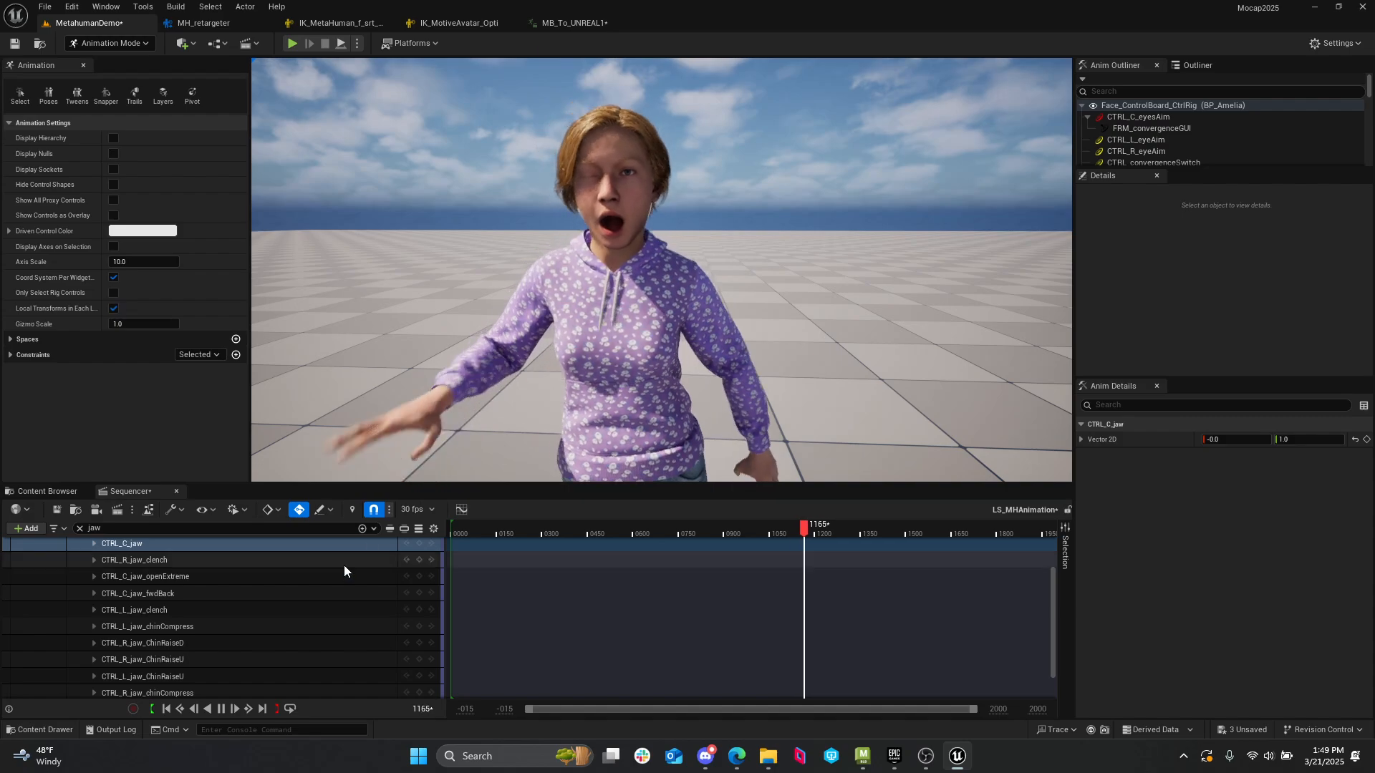
{"action": "scroll", "coordinate": [307, 563], "scroll_direction": "up", "scroll_amount": 2}
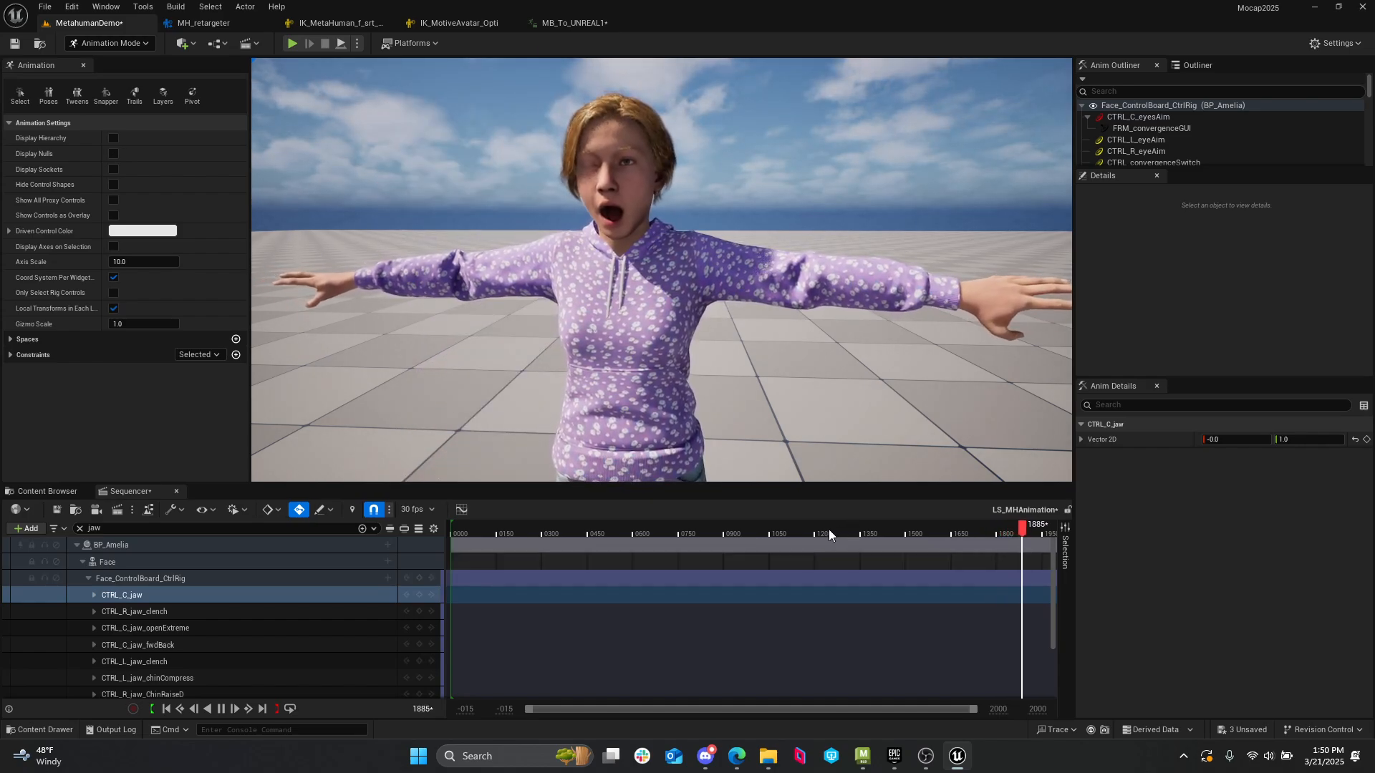
{"action": "left_click", "coordinate": [782, 533]}
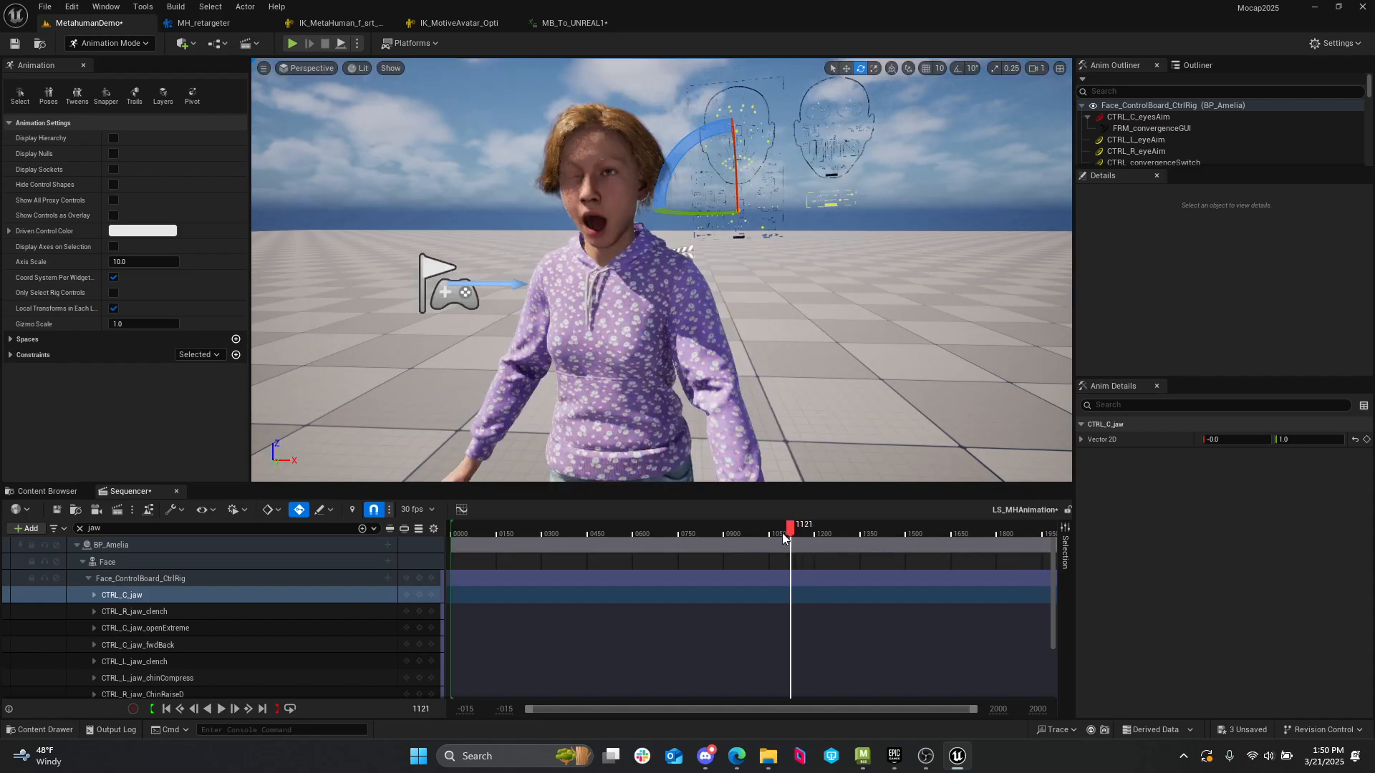
{"action": "key", "text": "space"}
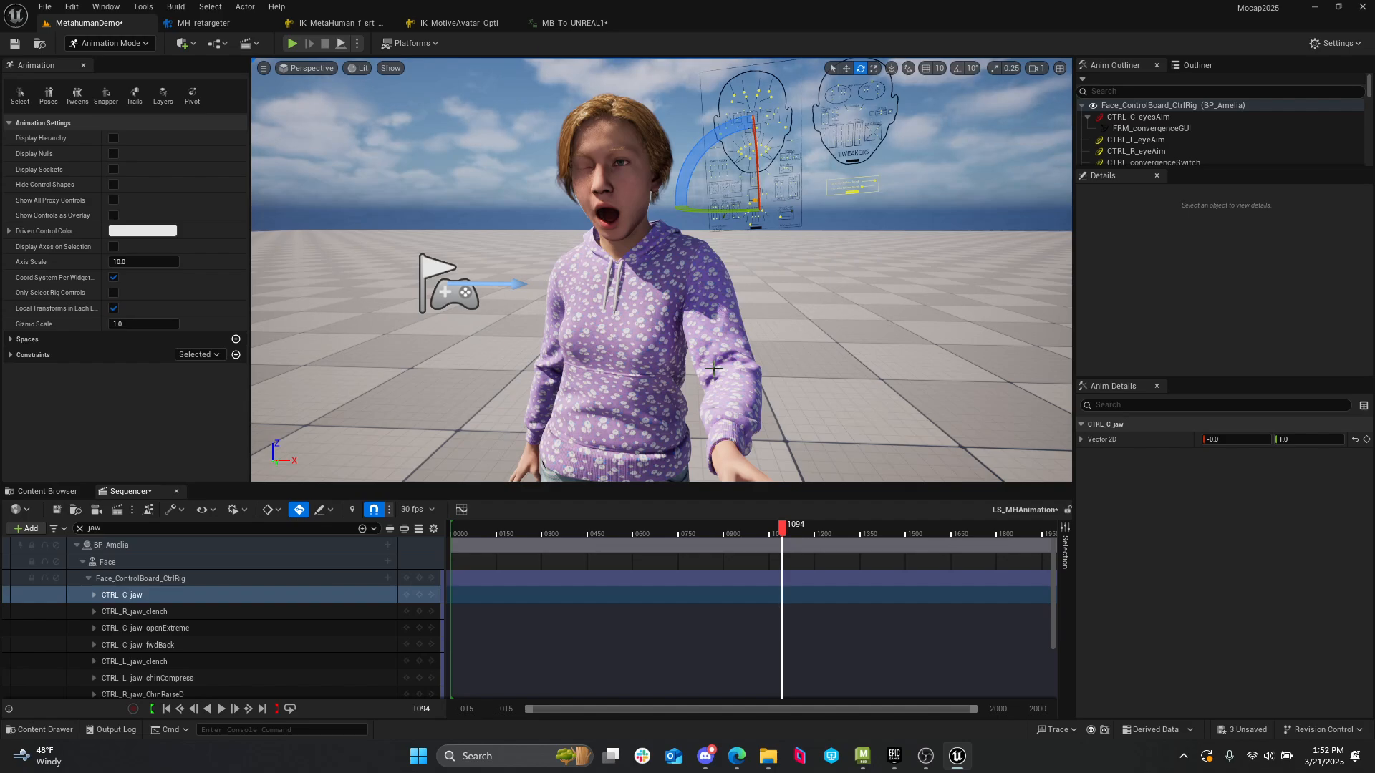
{"action": "mouse_move", "coordinate": [711, 755]}
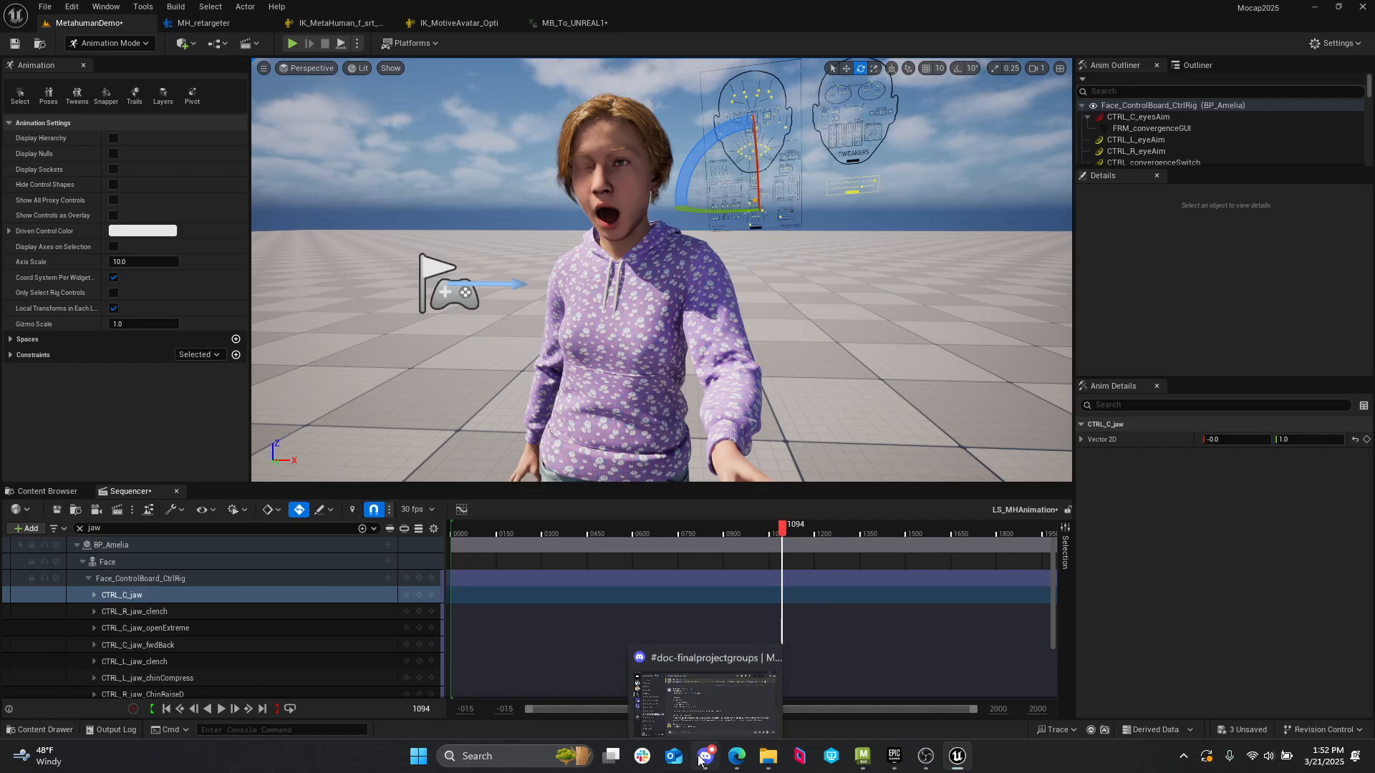
{"action": "left_click", "coordinate": [926, 755]}
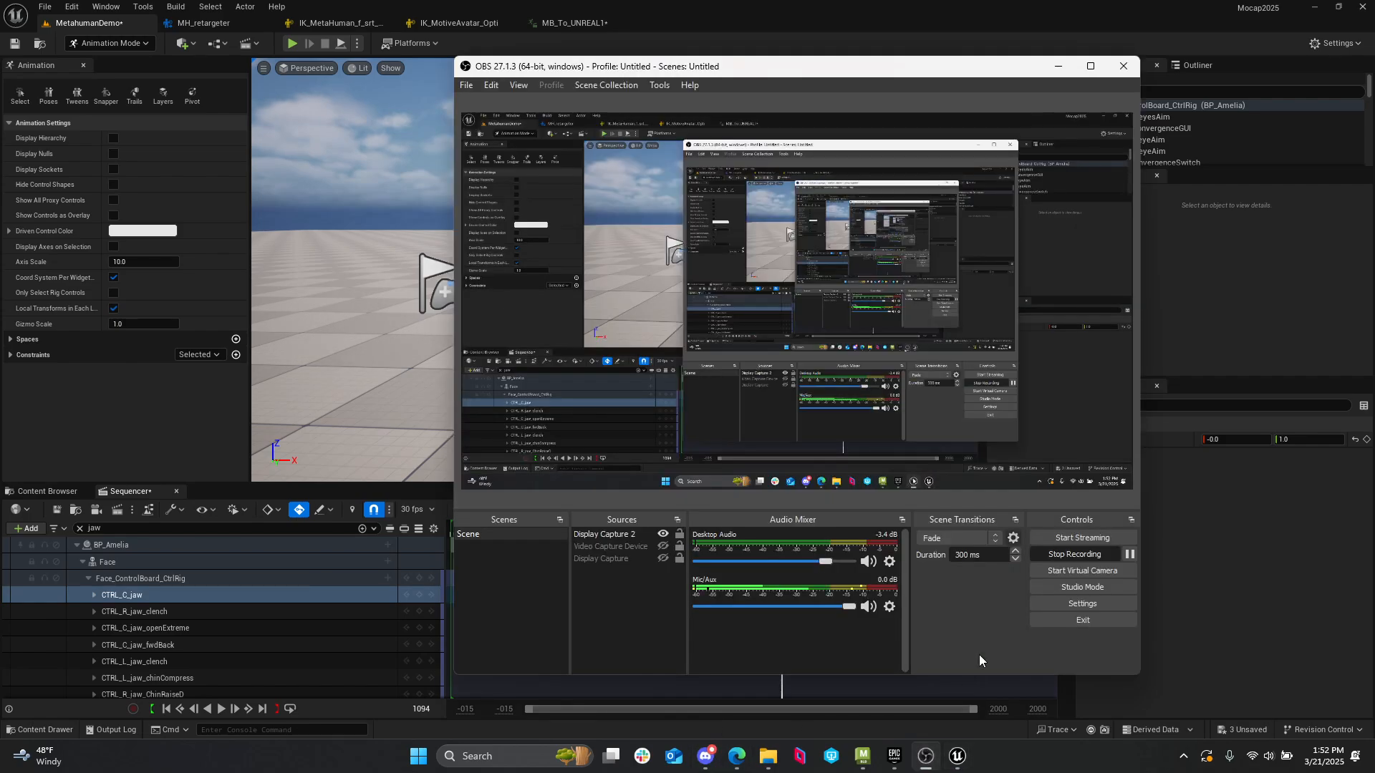